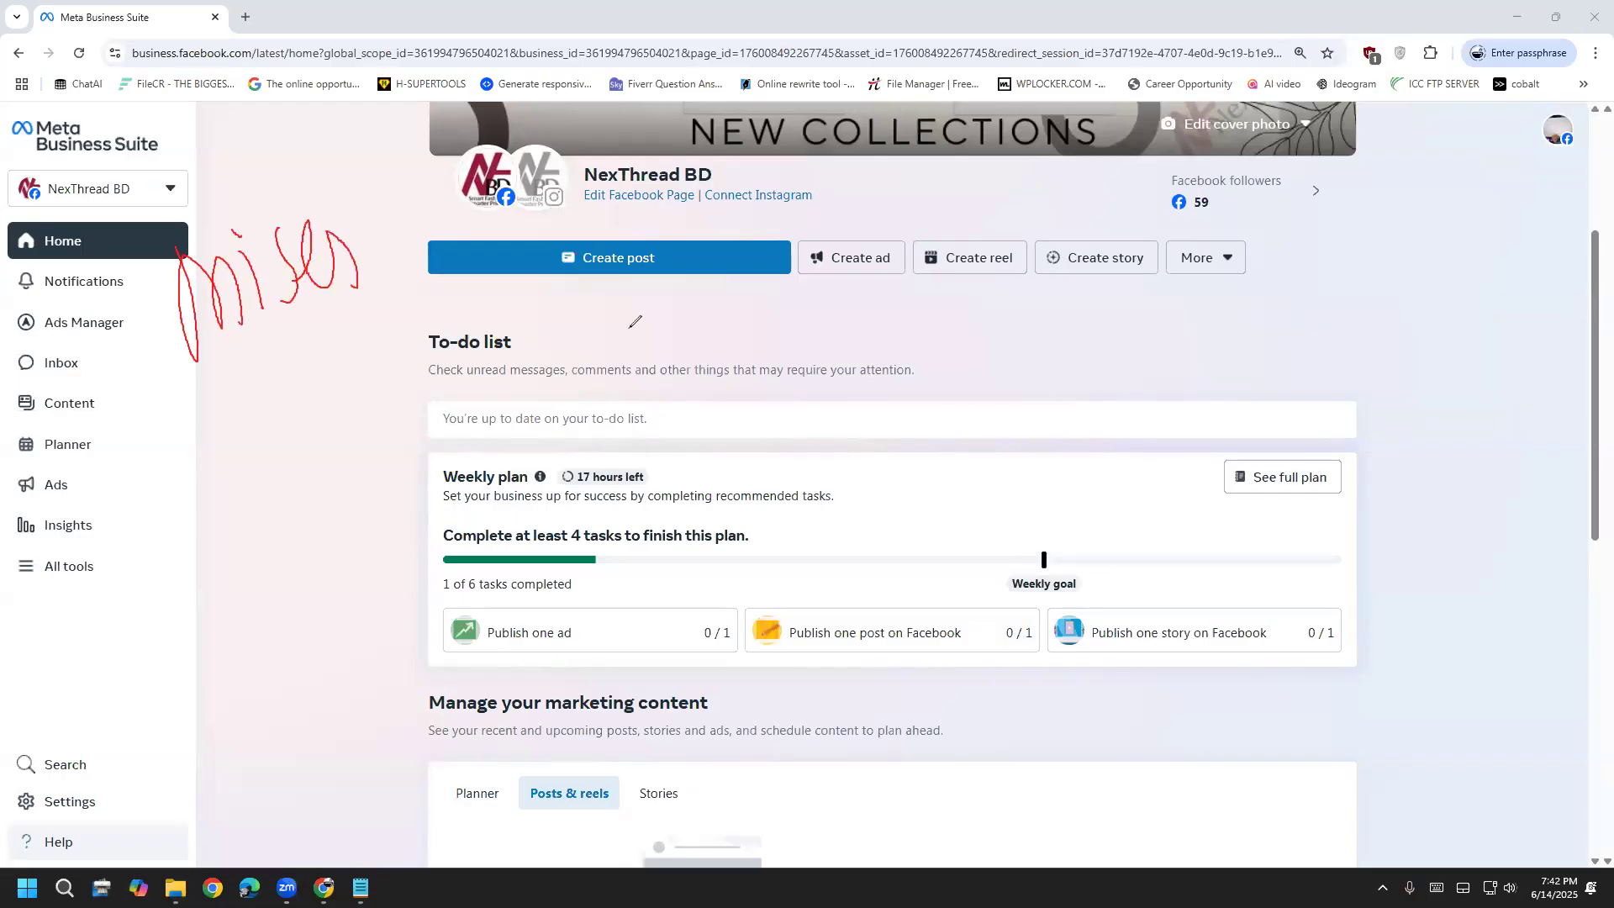
Erase the red handwritten note and open Google search in a new browser tab
{"action": "key", "text": "e"}
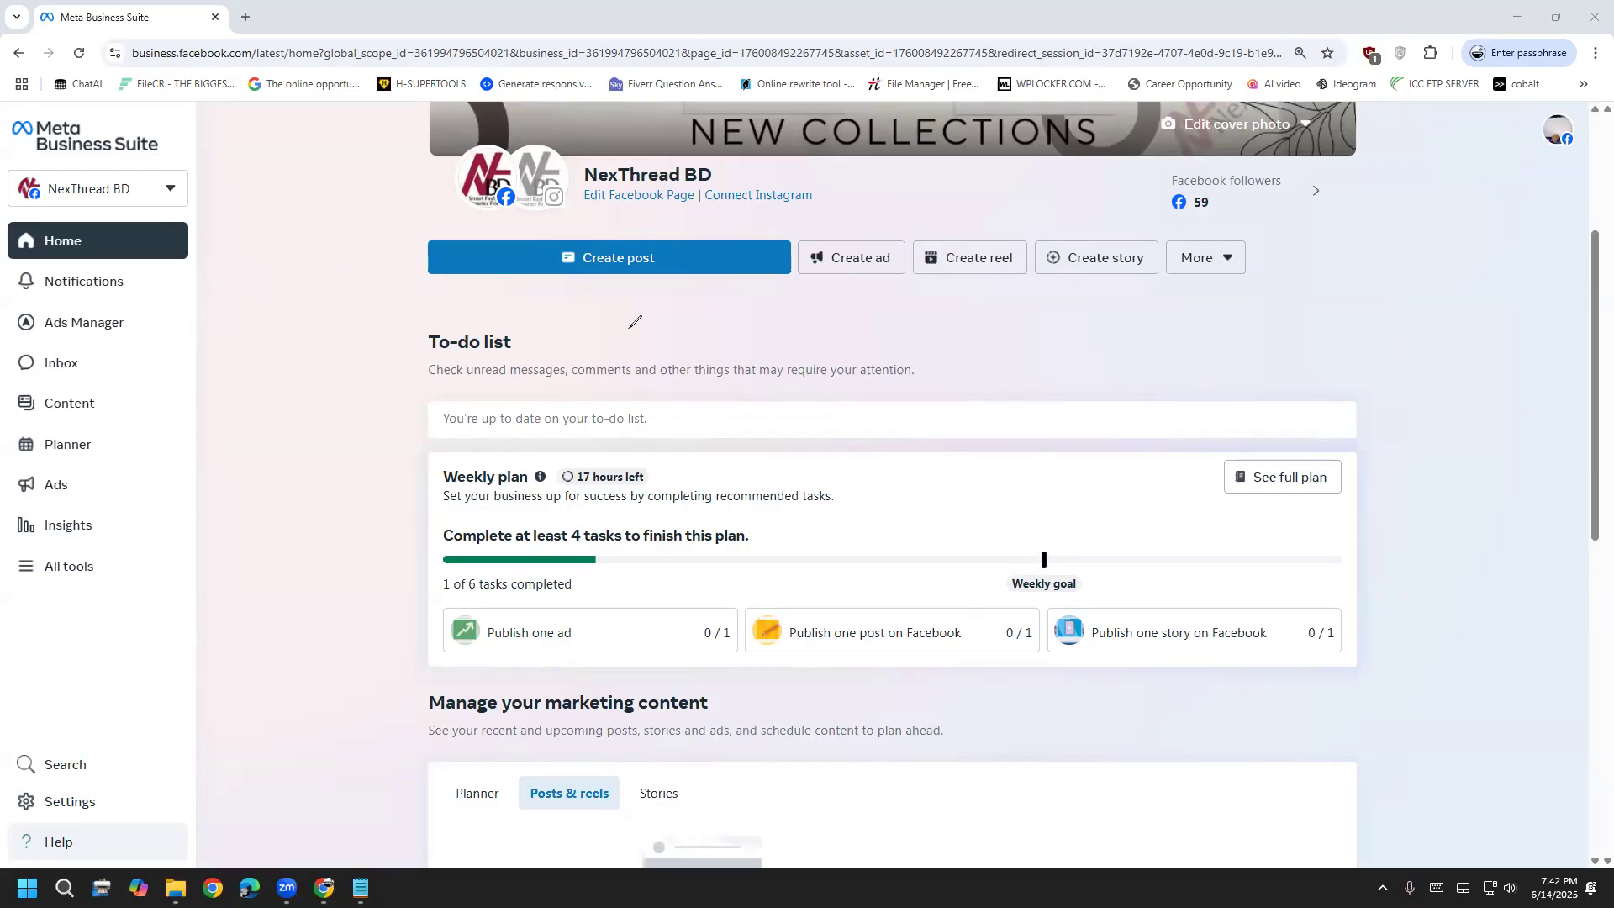
{"action": "left_click", "coordinate": [245, 17]}
{"action": "type", "text": "g"}
{"action": "left_click", "coordinate": [260, 120]}
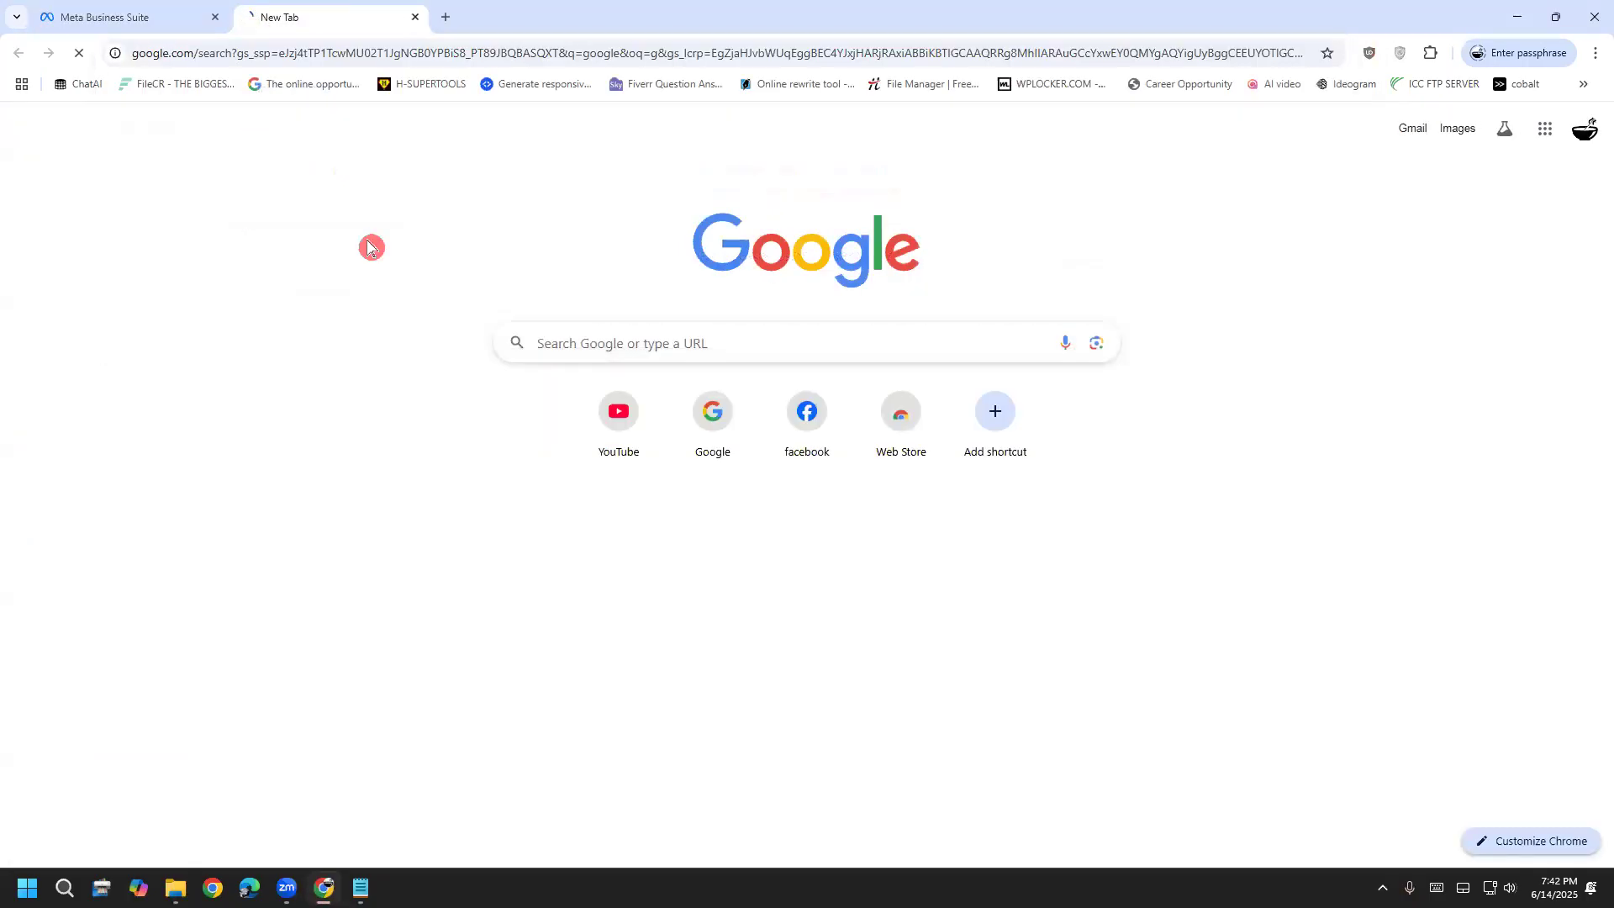
Search Google for 'mises browser' and open its Google Play result
{"action": "left_click", "coordinate": [935, 149]}
{"action": "type", "text": "mises"}
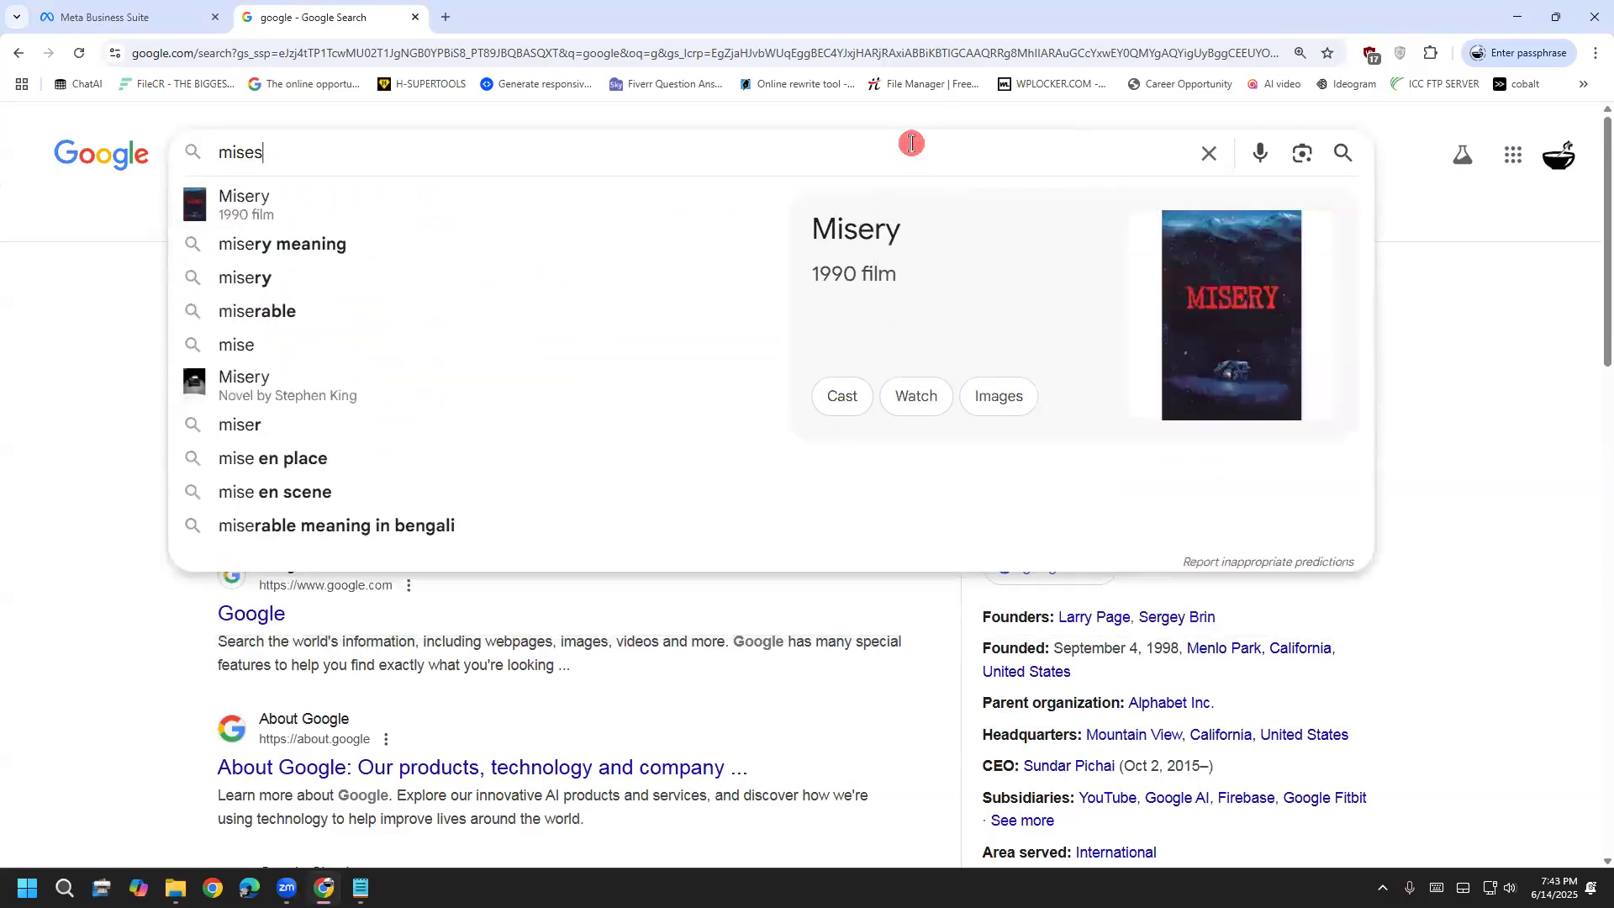
{"action": "key", "text": "Down"}
{"action": "key", "text": "Return"}
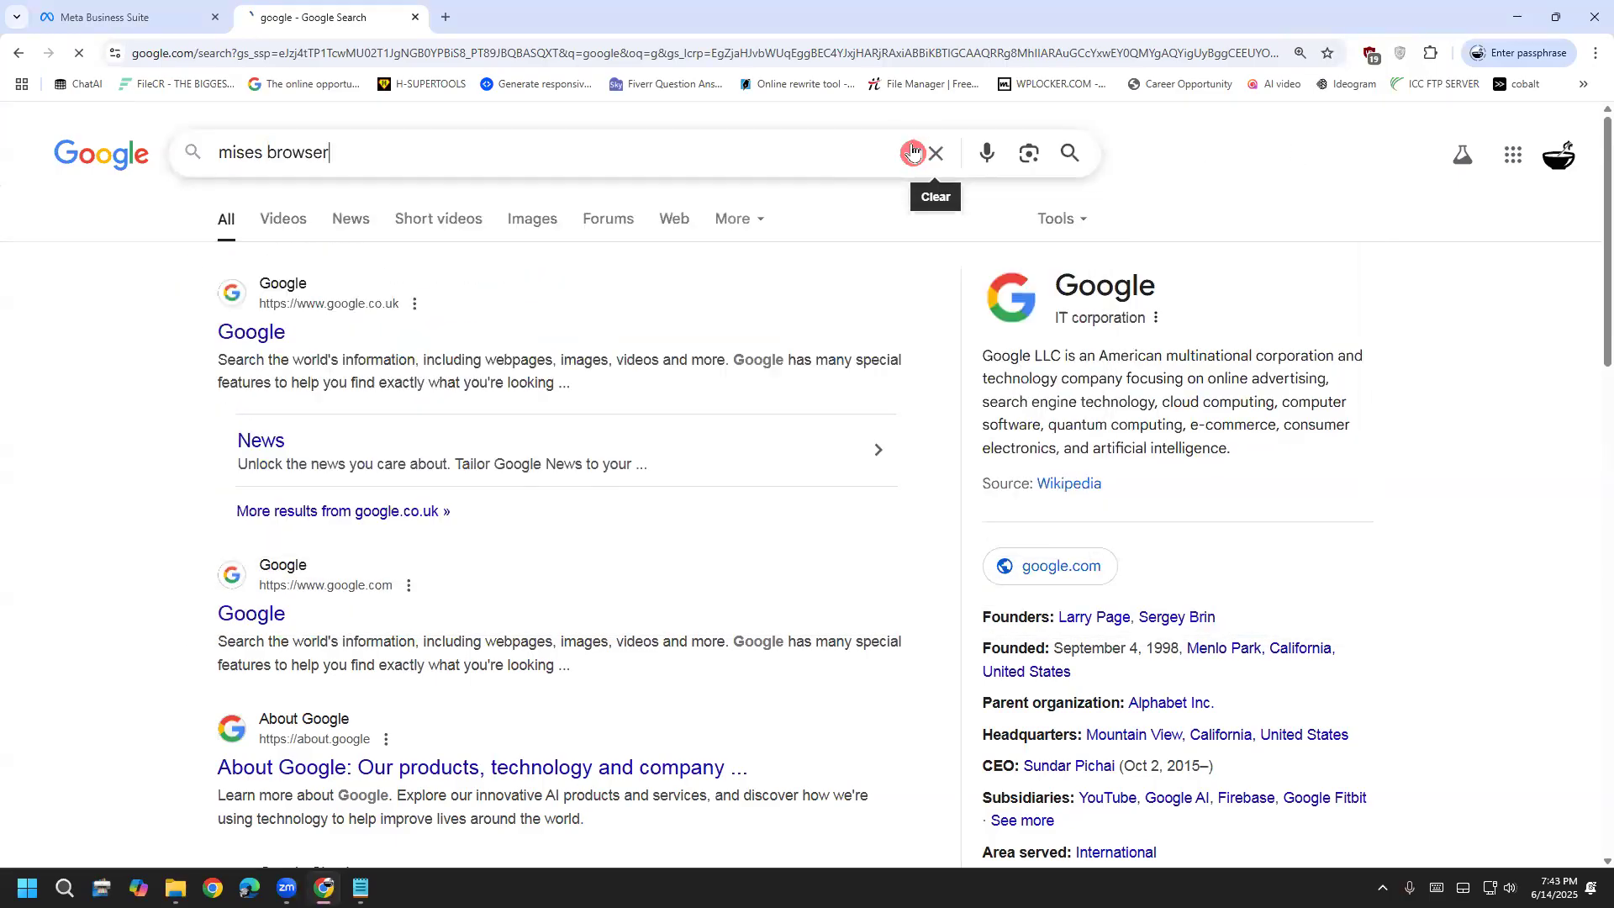
{"action": "left_click", "coordinate": [281, 323]}
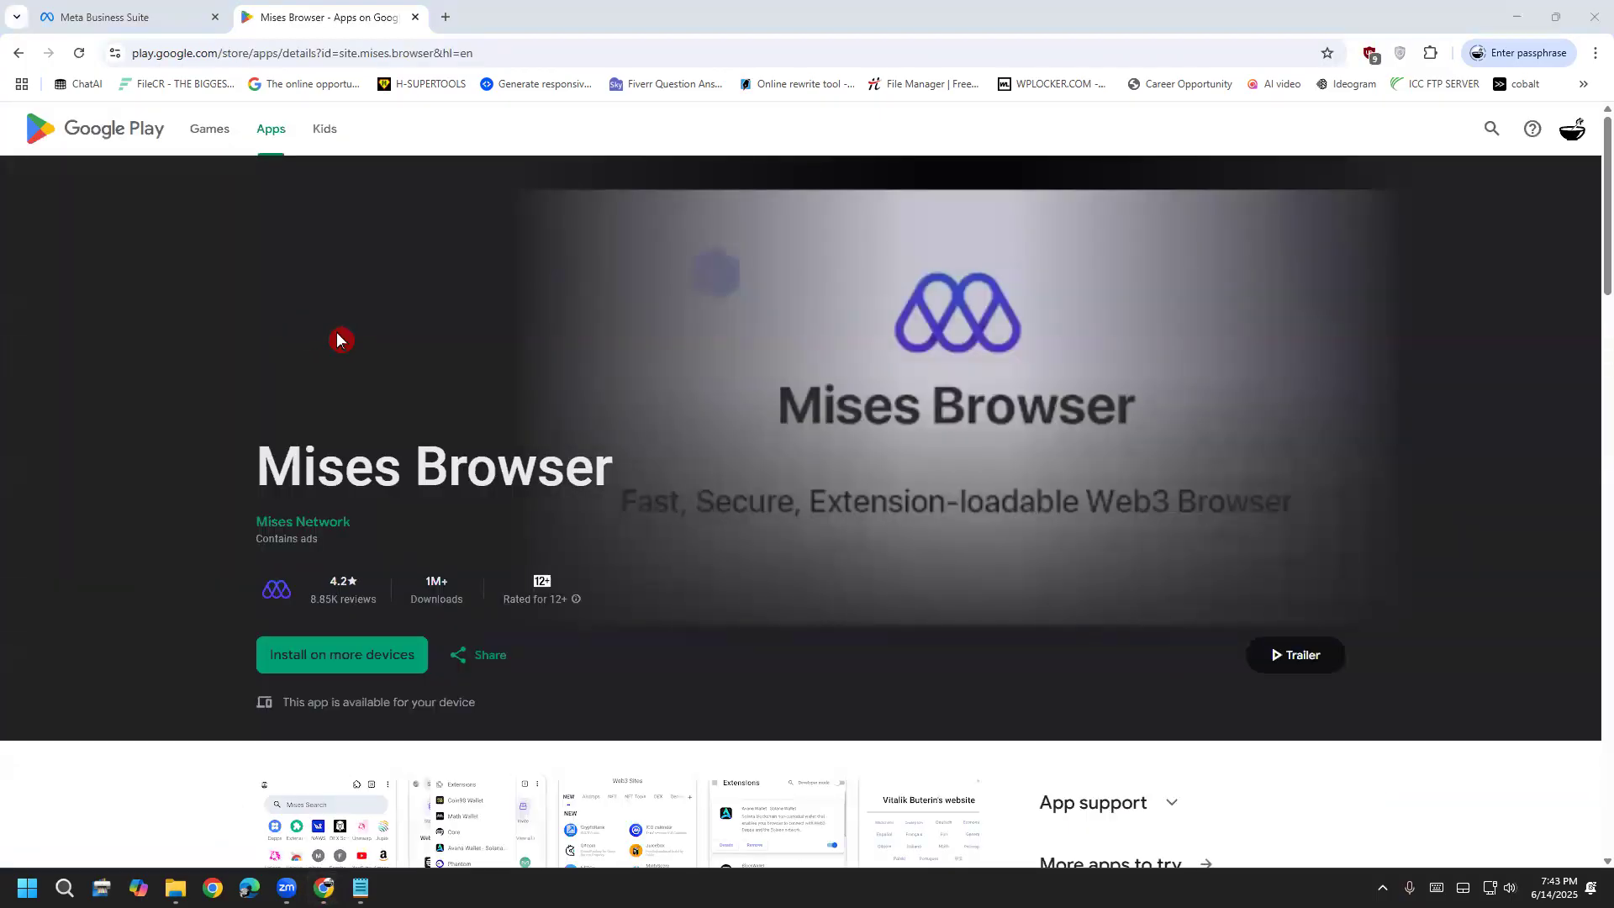
Highlight the Mises Browser title on Google Play, then close that tab
{"action": "mouse_move", "coordinate": [288, 458]}
{"action": "left_mouse_down"}
{"action": "mouse_move", "coordinate": [638, 468]}
{"action": "mouse_move", "coordinate": [269, 445]}
{"action": "left_mouse_up"}
{"action": "left_click", "coordinate": [634, 469]}
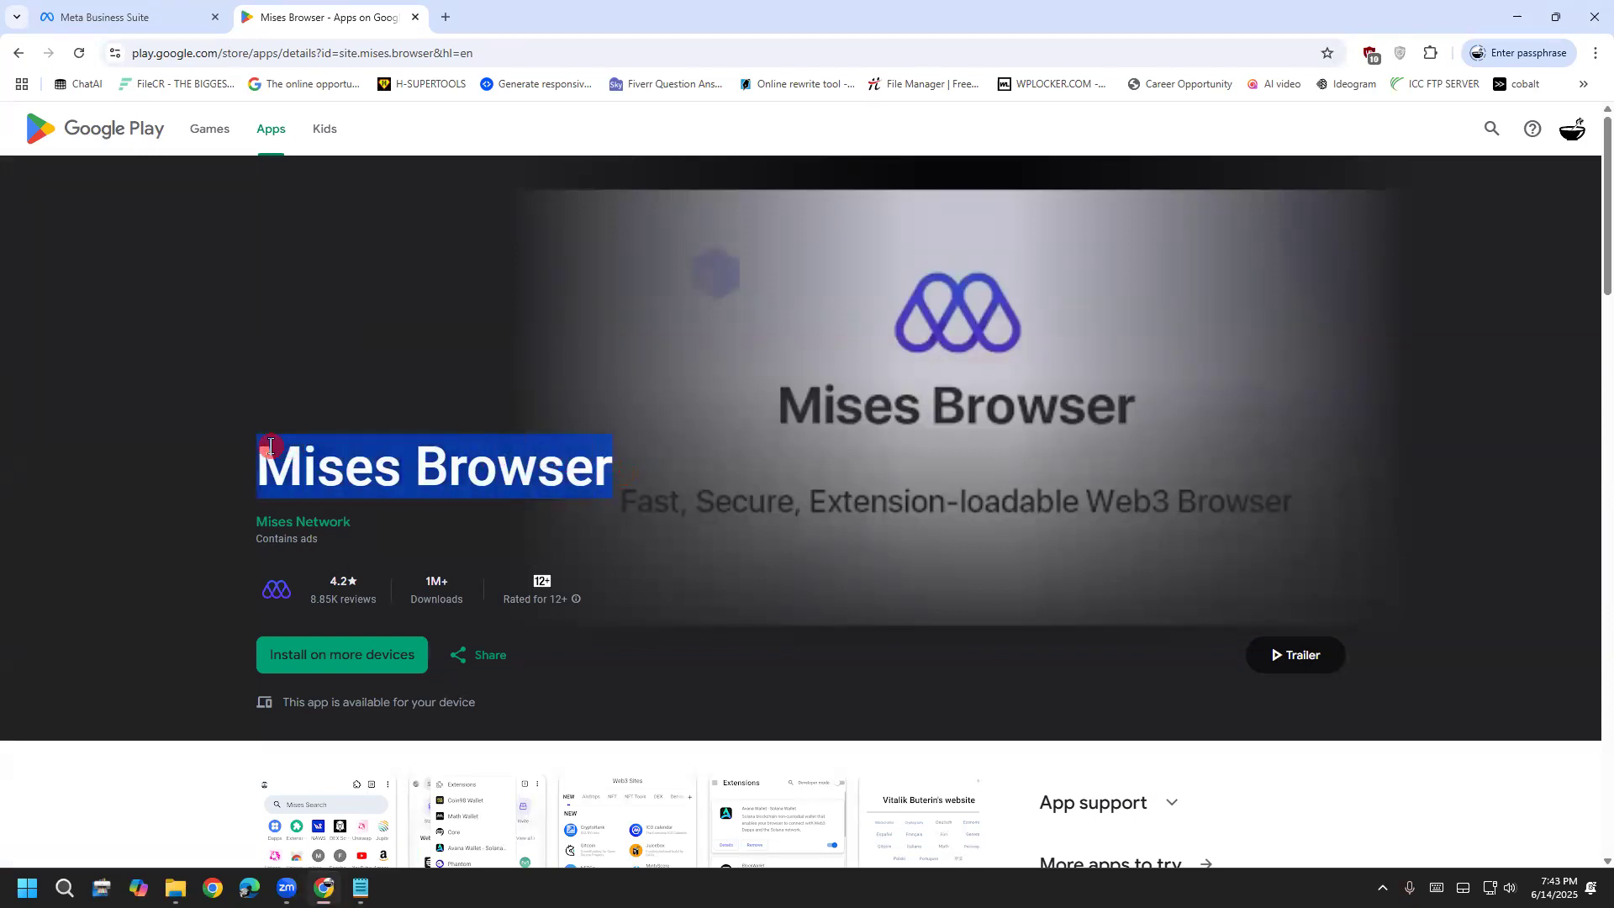
{"action": "left_click", "coordinate": [270, 446]}
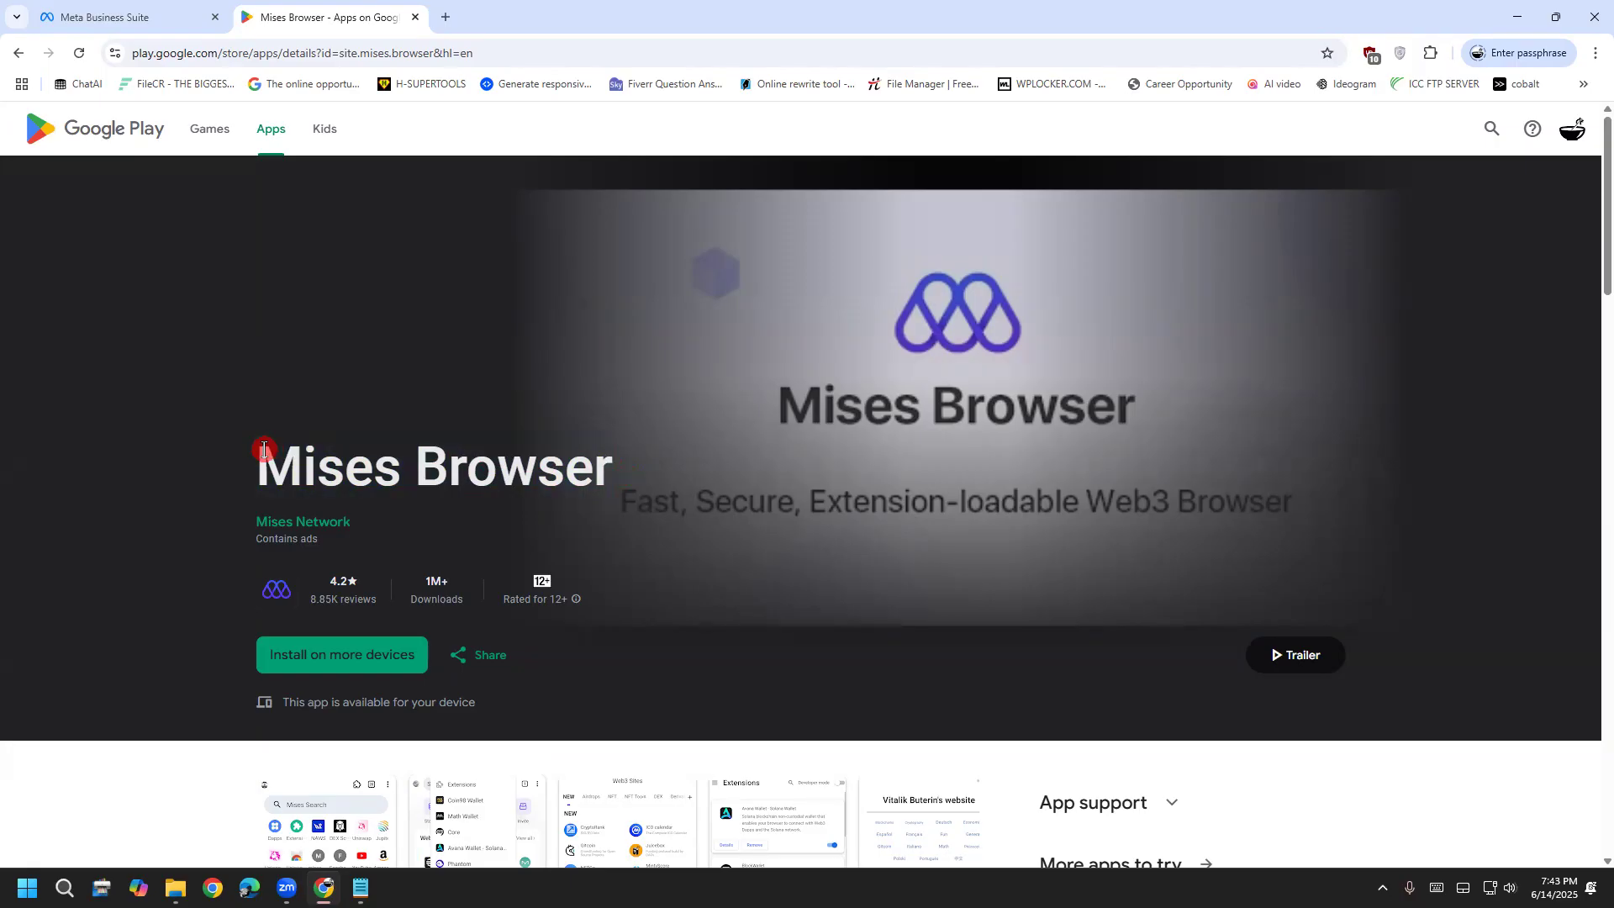
{"action": "left_click_drag", "start_coordinate": [263, 447], "coordinate": [623, 476]}
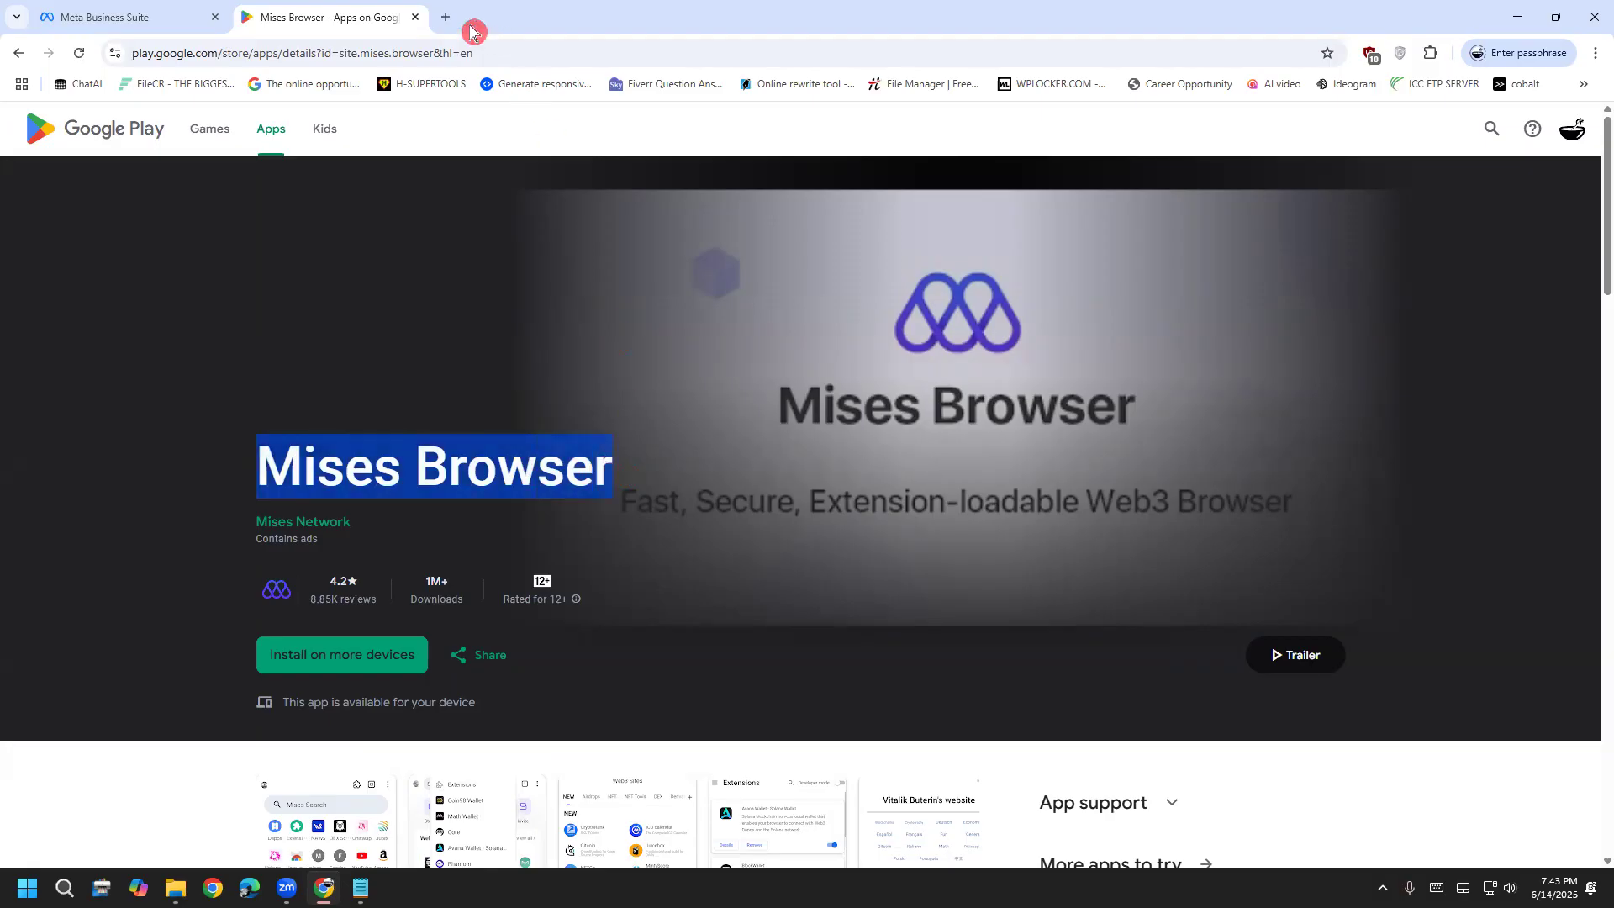
{"action": "key", "text": "ctrl+w"}
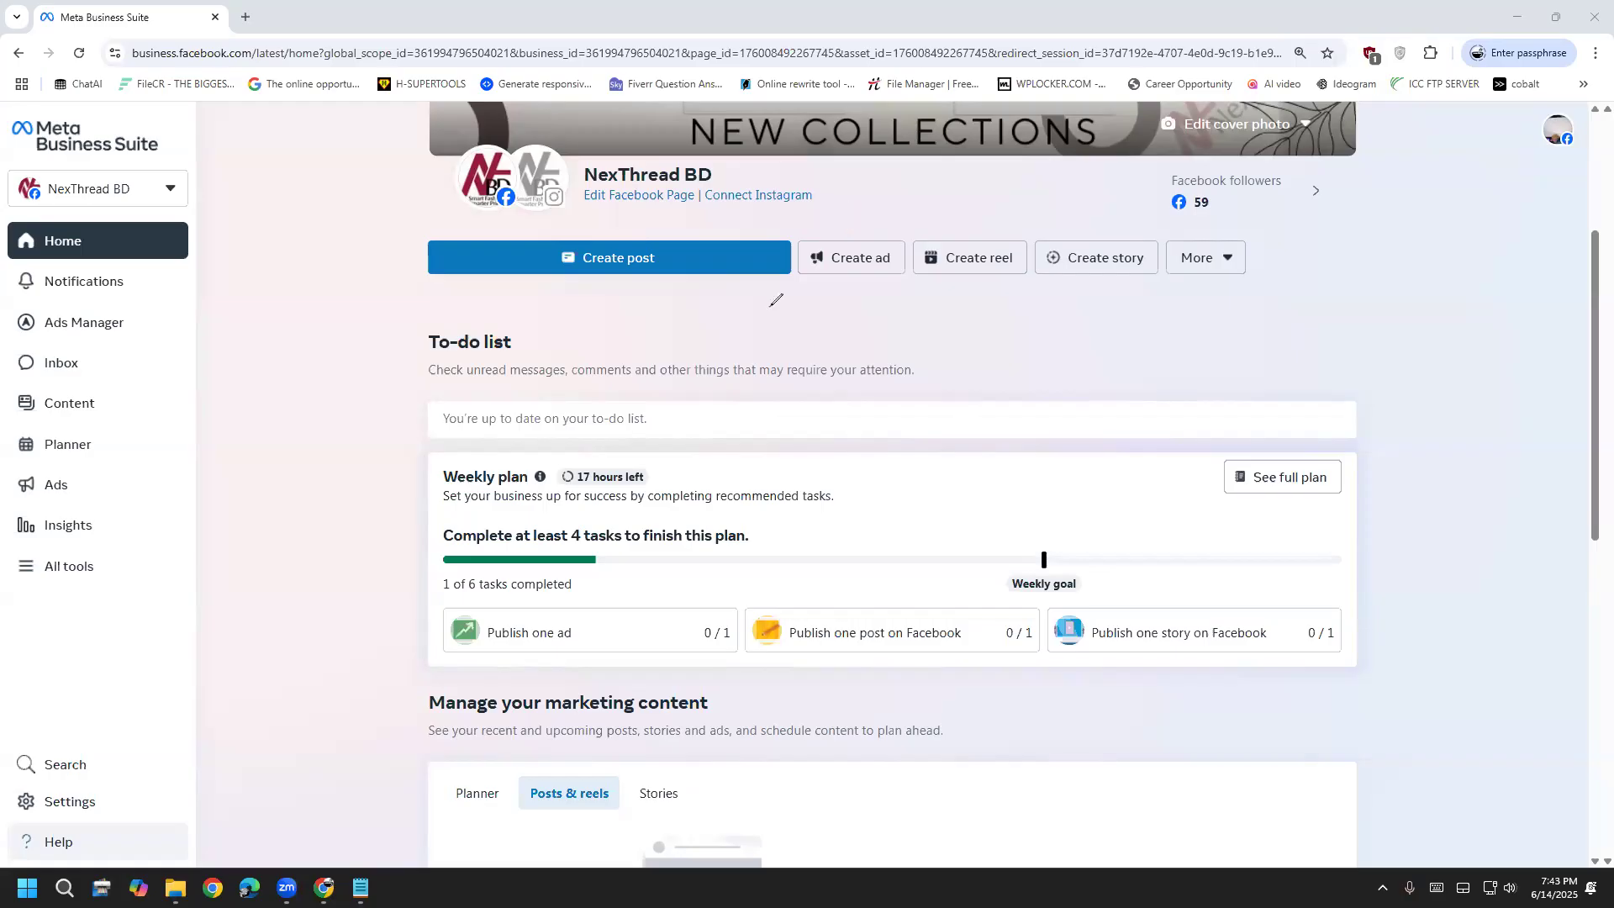
Handwrite and underline 'Account' in red, erase it, and bring the Steps notes forward
{"action": "mouse_move", "coordinate": [776, 300]}
{"action": "left_mouse_down"}
{"action": "mouse_move", "coordinate": [975, 296]}
{"action": "mouse_move", "coordinate": [1019, 318]}
{"action": "mouse_move", "coordinate": [1015, 301]}
{"action": "left_mouse_up"}
{"action": "mouse_move", "coordinate": [981, 362]}
{"action": "left_mouse_down"}
{"action": "mouse_move", "coordinate": [1072, 318]}
{"action": "mouse_move", "coordinate": [1098, 323]}
{"action": "left_mouse_up"}
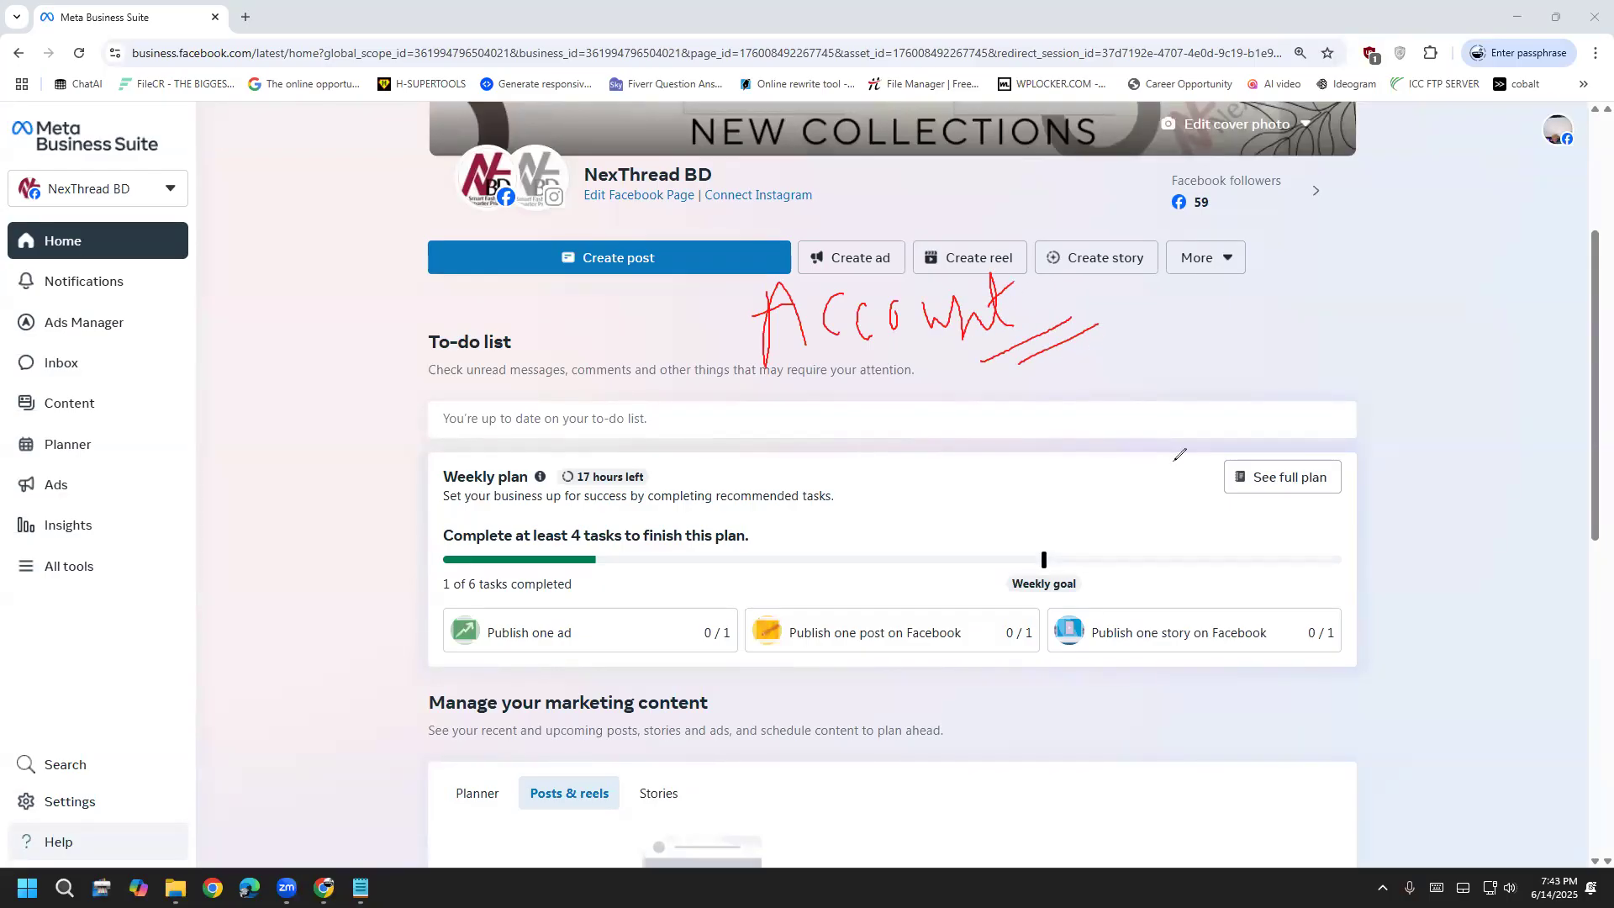
{"action": "key", "text": "e"}
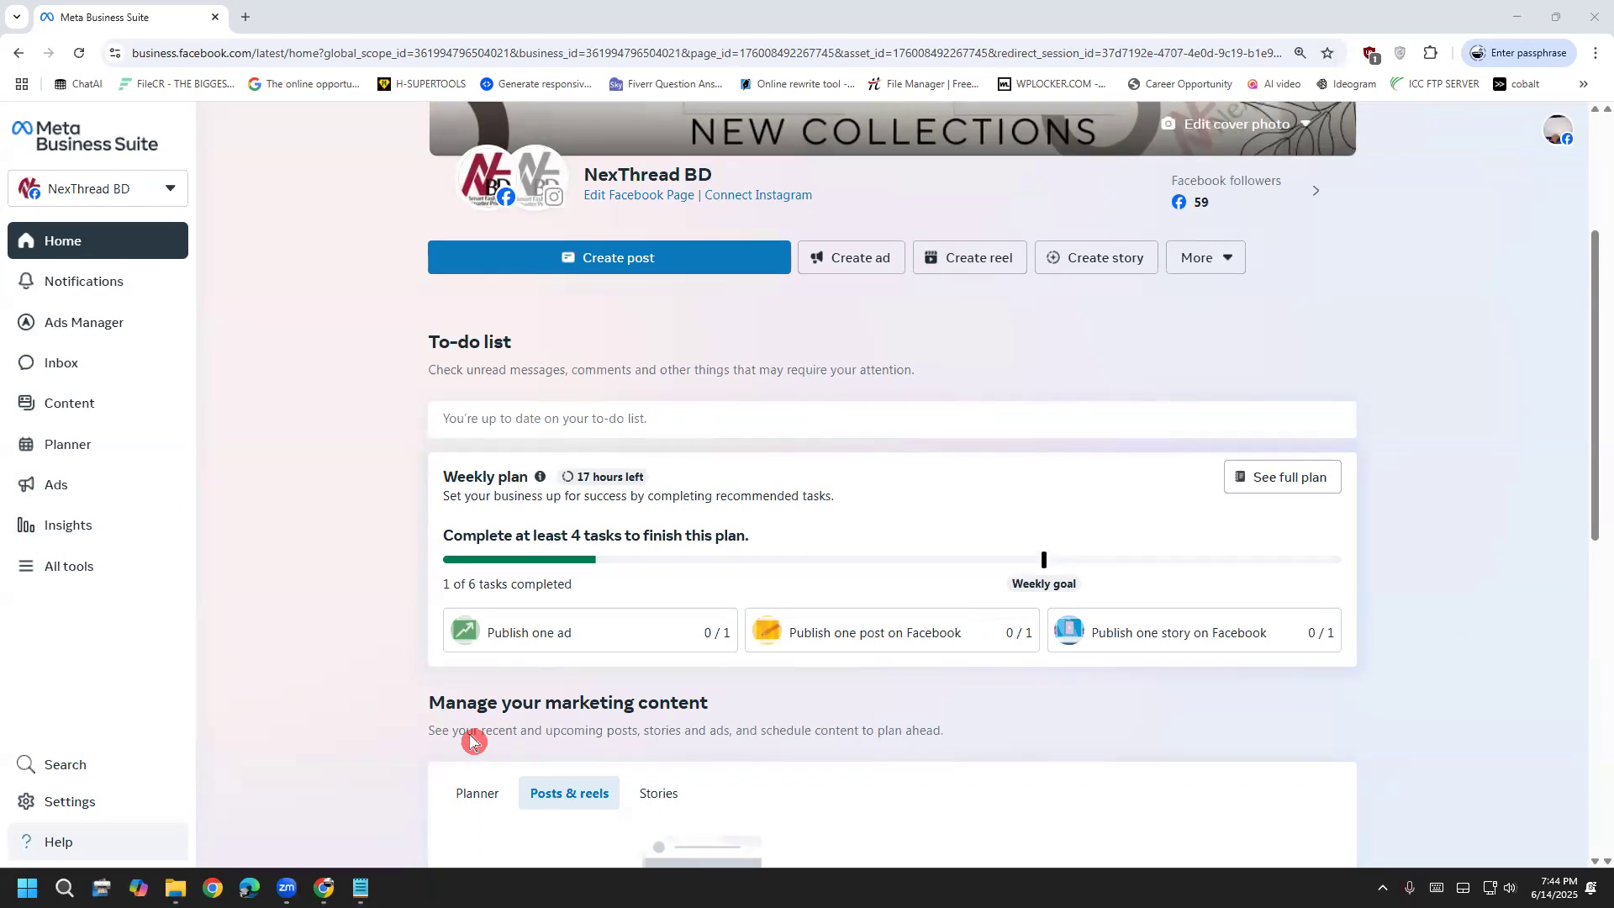
{"action": "mouse_move", "coordinate": [360, 888]}
{"action": "left_click", "coordinate": [361, 811]}
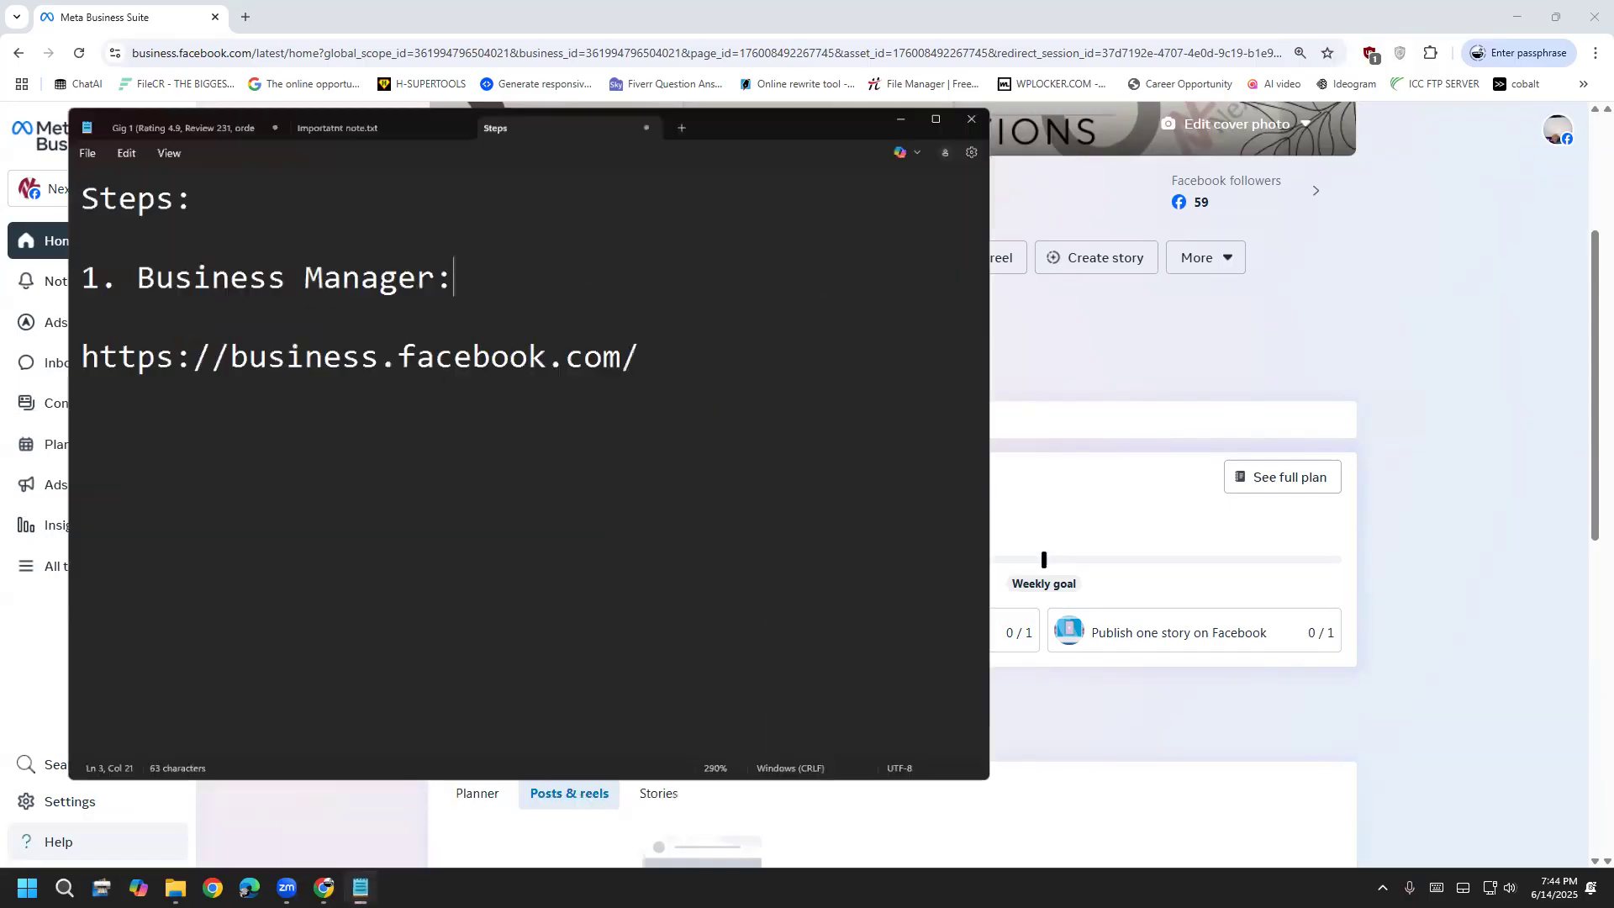
Add the heading 'Meta business Suite:' on a new line below the link
{"action": "left_click", "coordinate": [399, 569]}
{"action": "key", "text": "Return"}
{"action": "key", "text": "Return"}
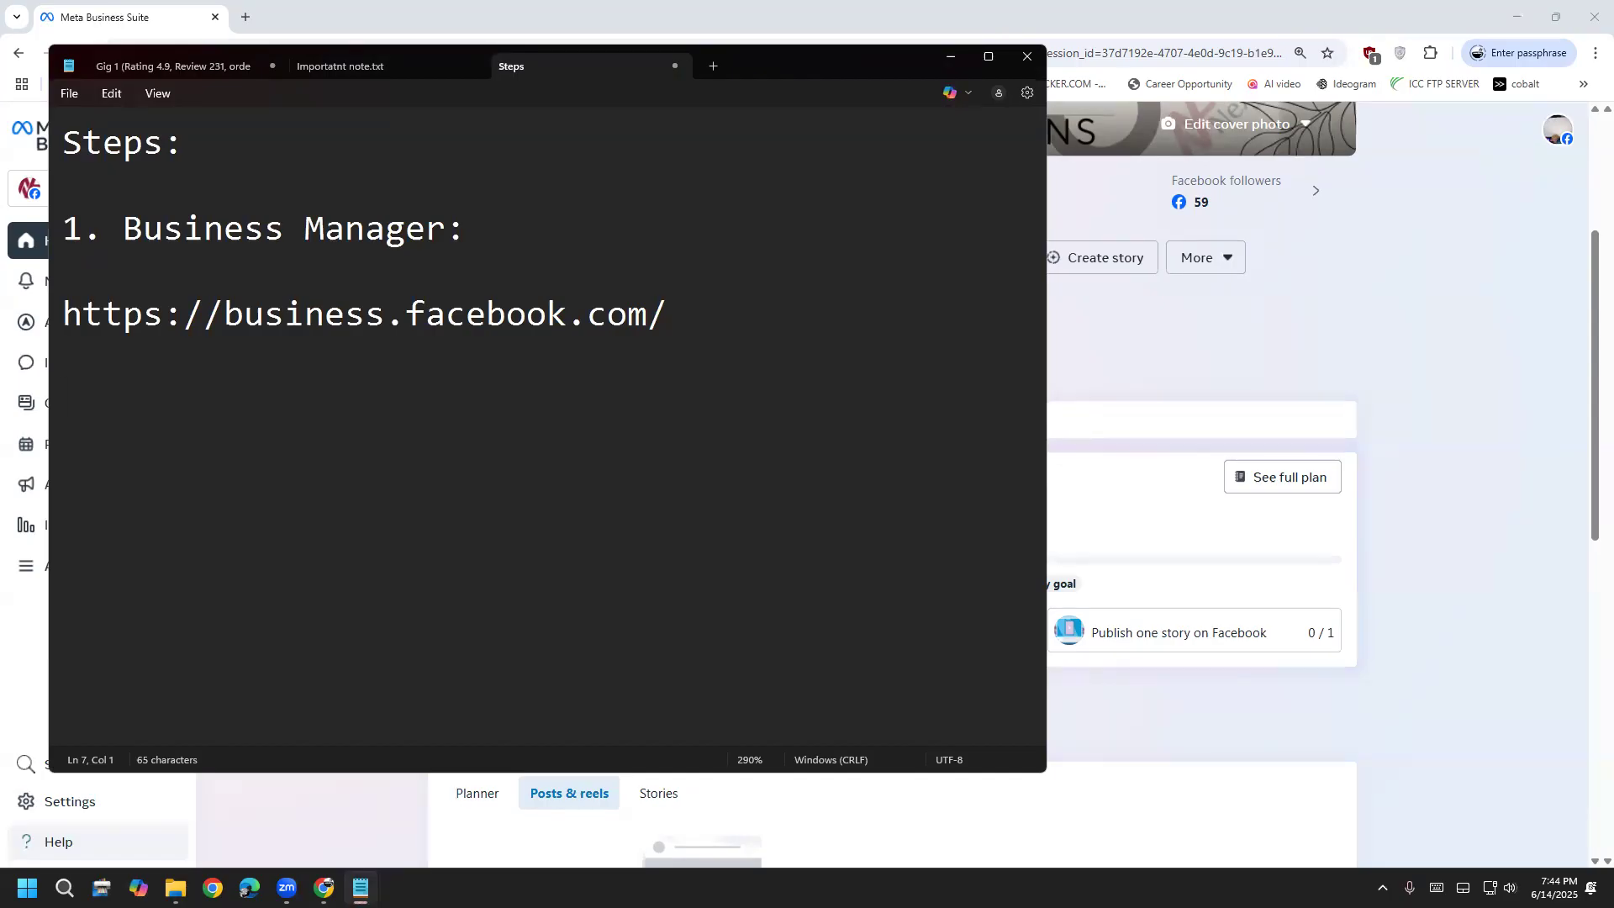
{"action": "type", "text": "1"}
{"action": "key", "text": "BackSpace"}
{"action": "type", "text": "Meta busi"}
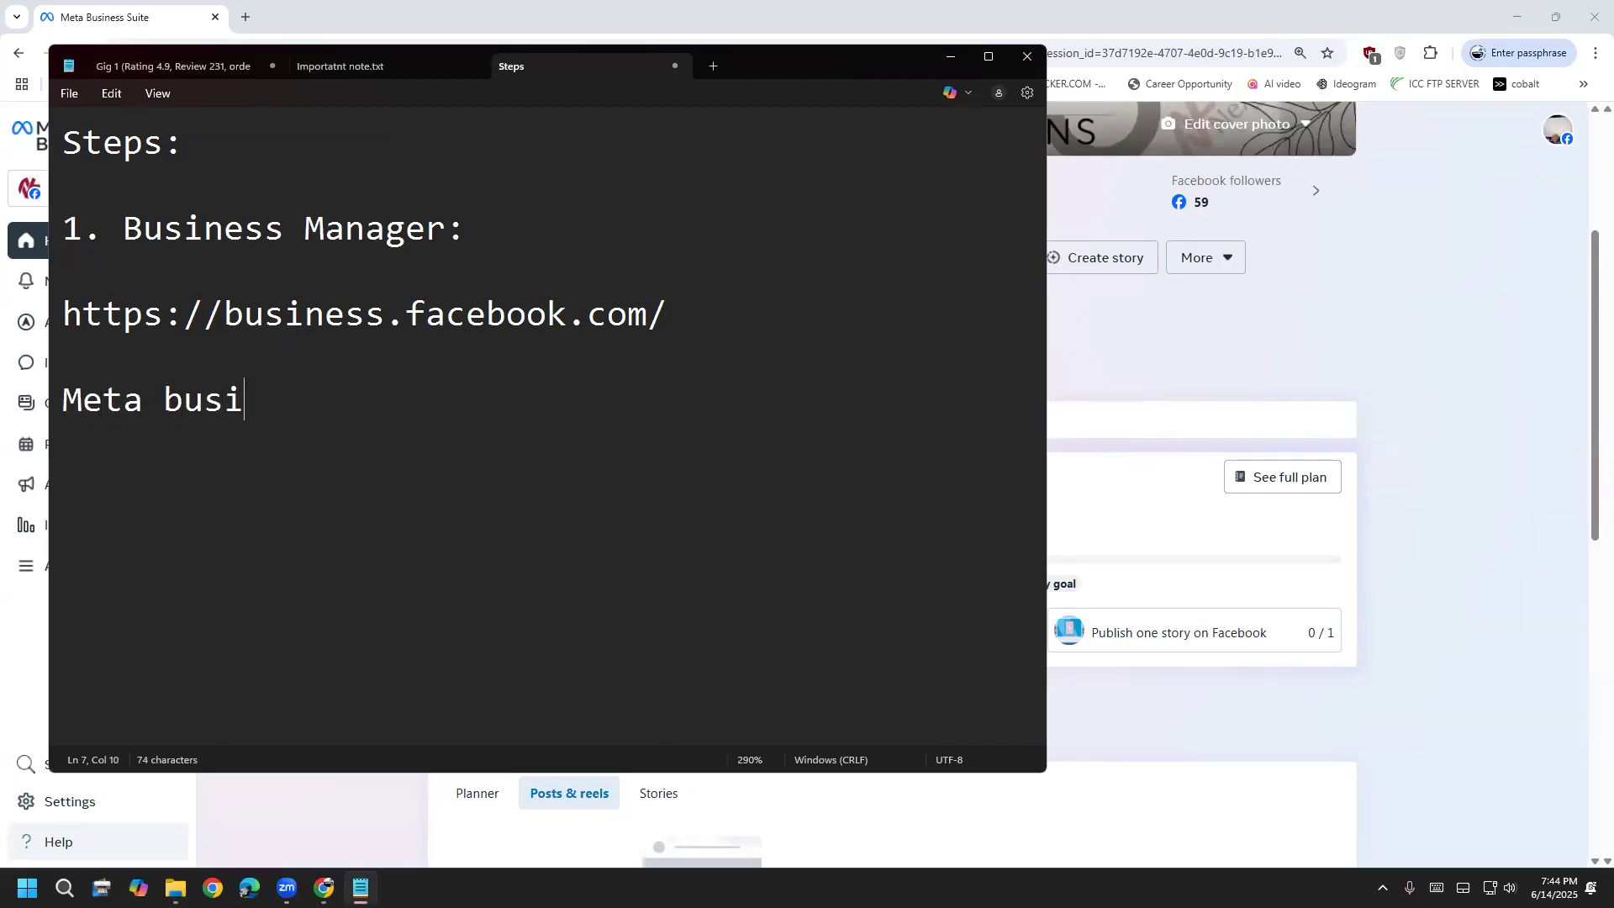
{"action": "type", "text": "ness Suit"}
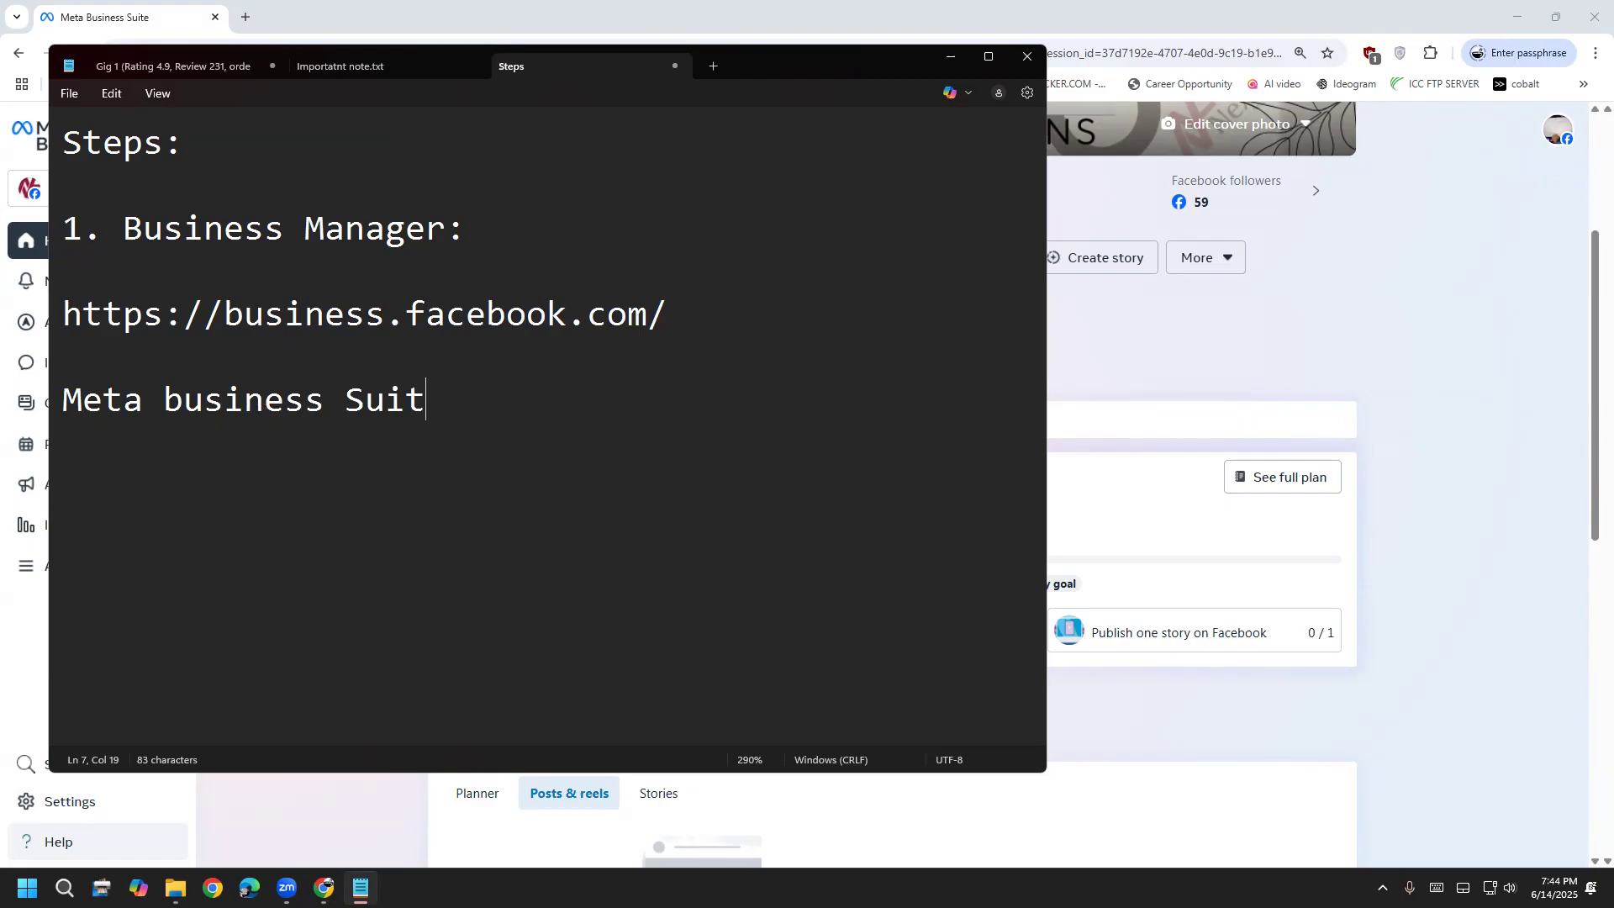
{"action": "type", "text": "e:"}
{"action": "key", "text": "Return"}
{"action": "key", "text": "Return"}
Add the list item 'a. Facebook account', correcting the typo and the numbering
{"action": "type", "text": "1. Facebook accuna"}
{"action": "key", "text": "BackSpace"}
{"action": "key", "text": "BackSpace"}
{"action": "key", "text": "BackSpace"}
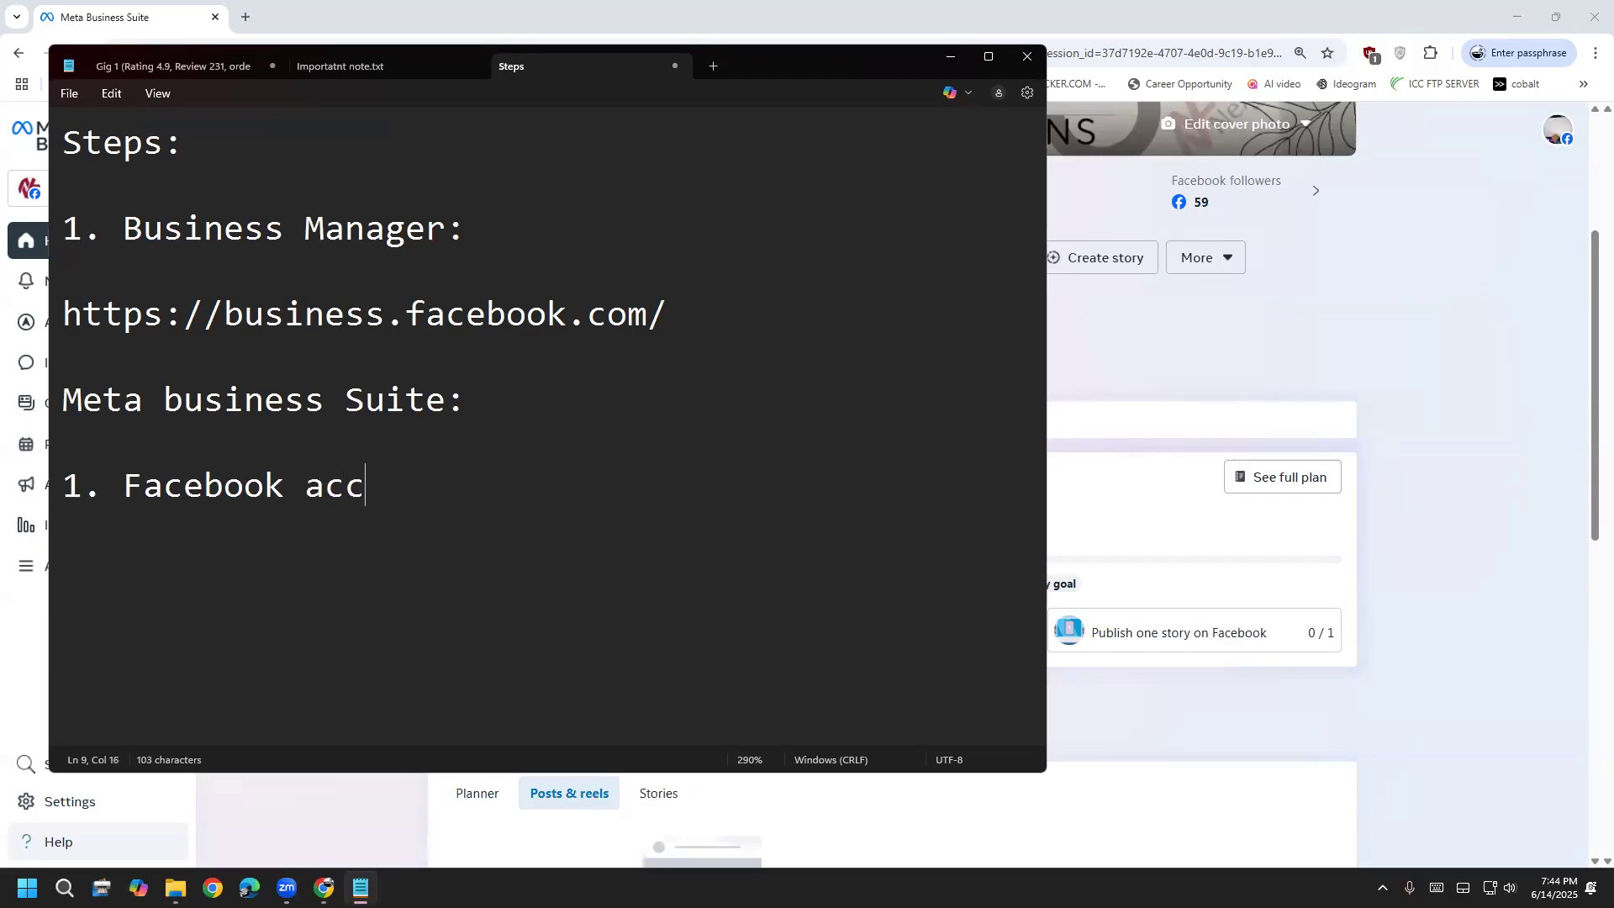
{"action": "type", "text": "ount"}
{"action": "key", "text": "Left"}
{"action": "key", "text": "Left"}
{"action": "key", "text": "Left"}
{"action": "key", "text": "Left"}
{"action": "key", "text": "Left"}
{"action": "key", "text": "Left"}
{"action": "key", "text": "Left"}
{"action": "key", "text": "Left"}
{"action": "key", "text": "Left"}
{"action": "key", "text": "Left"}
{"action": "key", "text": "Left"}
{"action": "key", "text": "Left"}
{"action": "key", "text": "Left"}
{"action": "key", "text": "Left"}
{"action": "key", "text": "Left"}
{"action": "key", "text": "Left"}
{"action": "key", "text": "Left"}
{"action": "key", "text": "Left"}
{"action": "key", "text": "Left"}
{"action": "key", "text": "Left"}
{"action": "key", "text": "Right"}
{"action": "key", "text": "Right"}
{"action": "key", "text": "shift+Right"}
{"action": "type", "text": "a"}
{"action": "key", "text": "End"}
Add the item 'b. Email' below it, dropping an unwanted 'c.' line
{"action": "key", "text": "Return"}
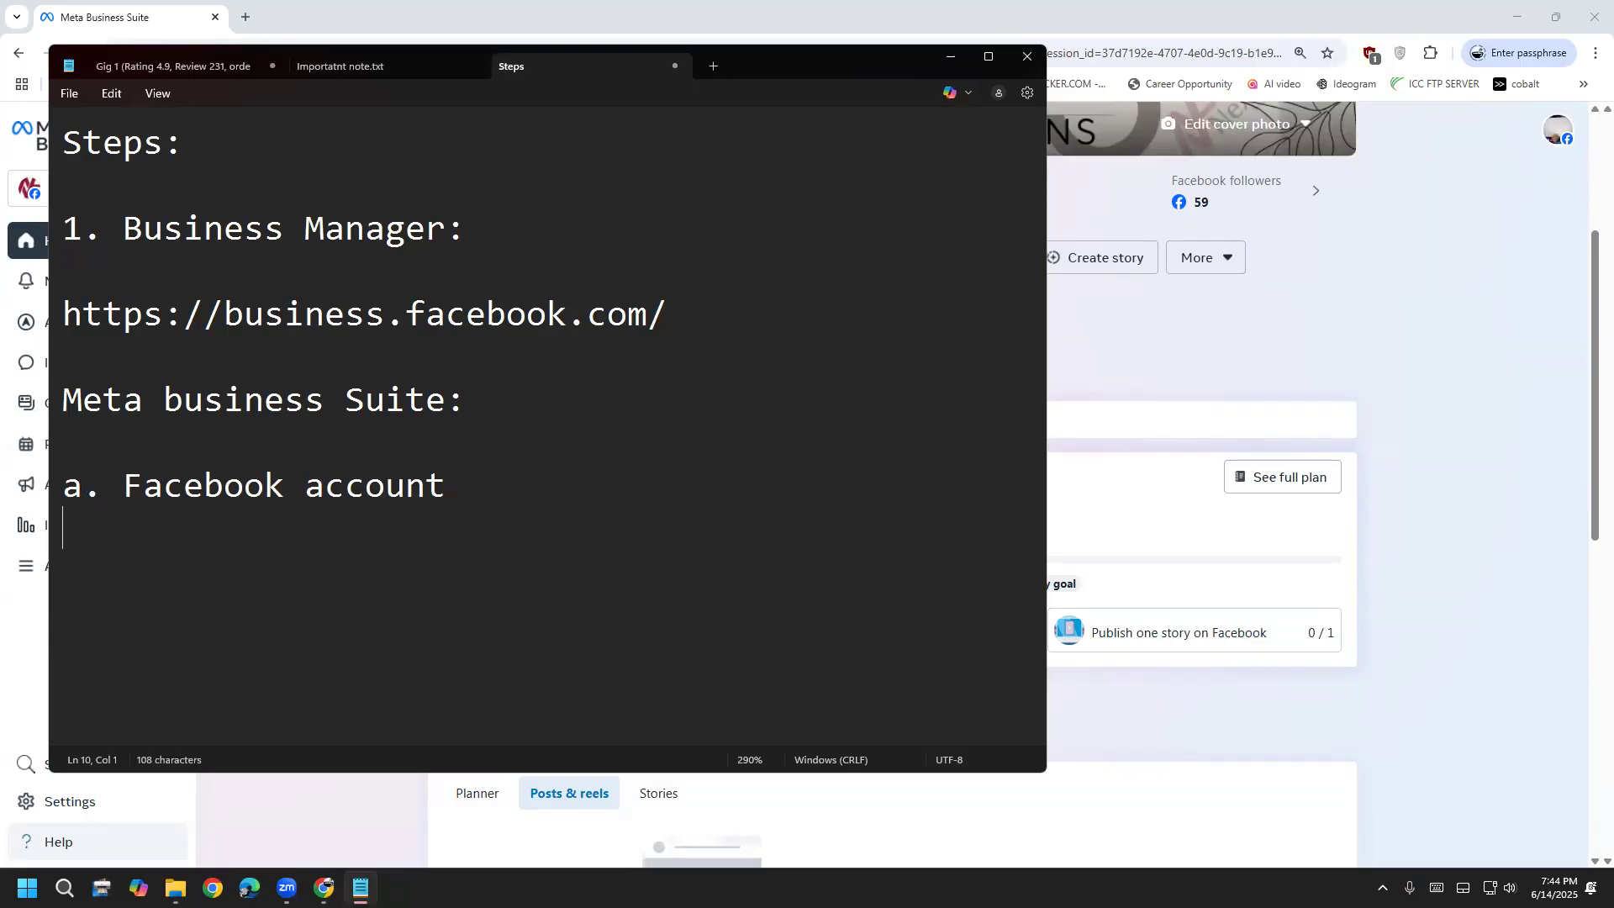
{"action": "type", "text": "b. Email"}
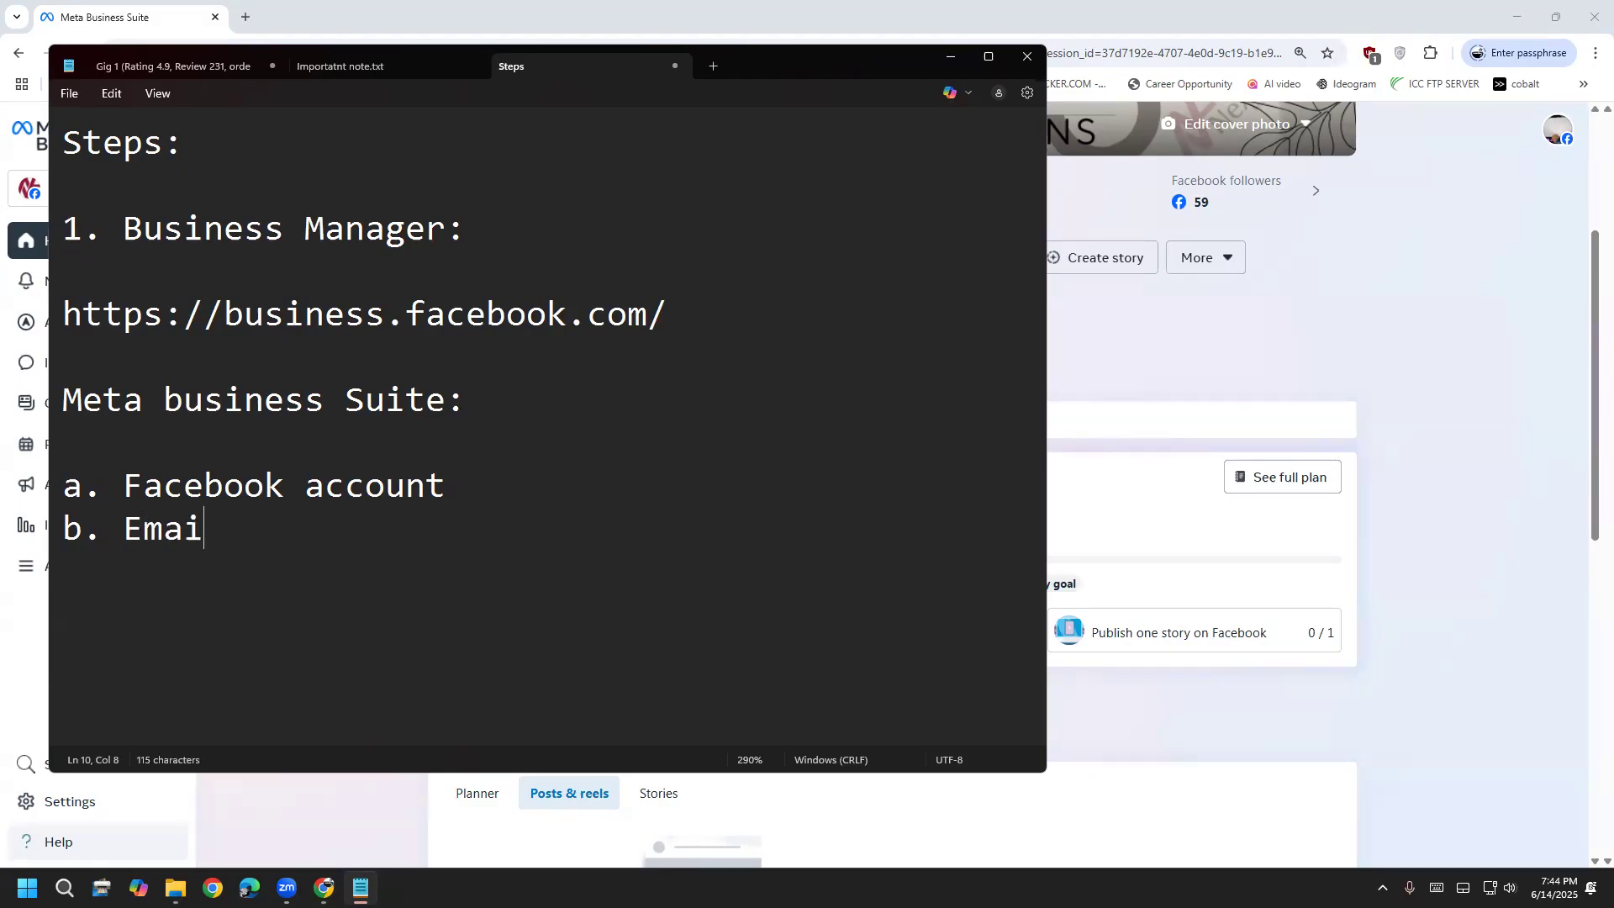
{"action": "key", "text": "BackSpace"}
{"action": "key", "text": "BackSpace"}
{"action": "type", "text": "il"}
{"action": "key", "text": "Return"}
{"action": "type", "text": "c."}
{"action": "key", "text": "BackSpace"}
{"action": "key", "text": "BackSpace"}
{"action": "key", "text": "BackSpace"}
Type 'Account' on a new line below the list
{"action": "left_click", "coordinate": [135, 439]}
{"action": "left_click", "coordinate": [246, 528]}
{"action": "key", "text": "Return"}
{"action": "key", "text": "Return"}
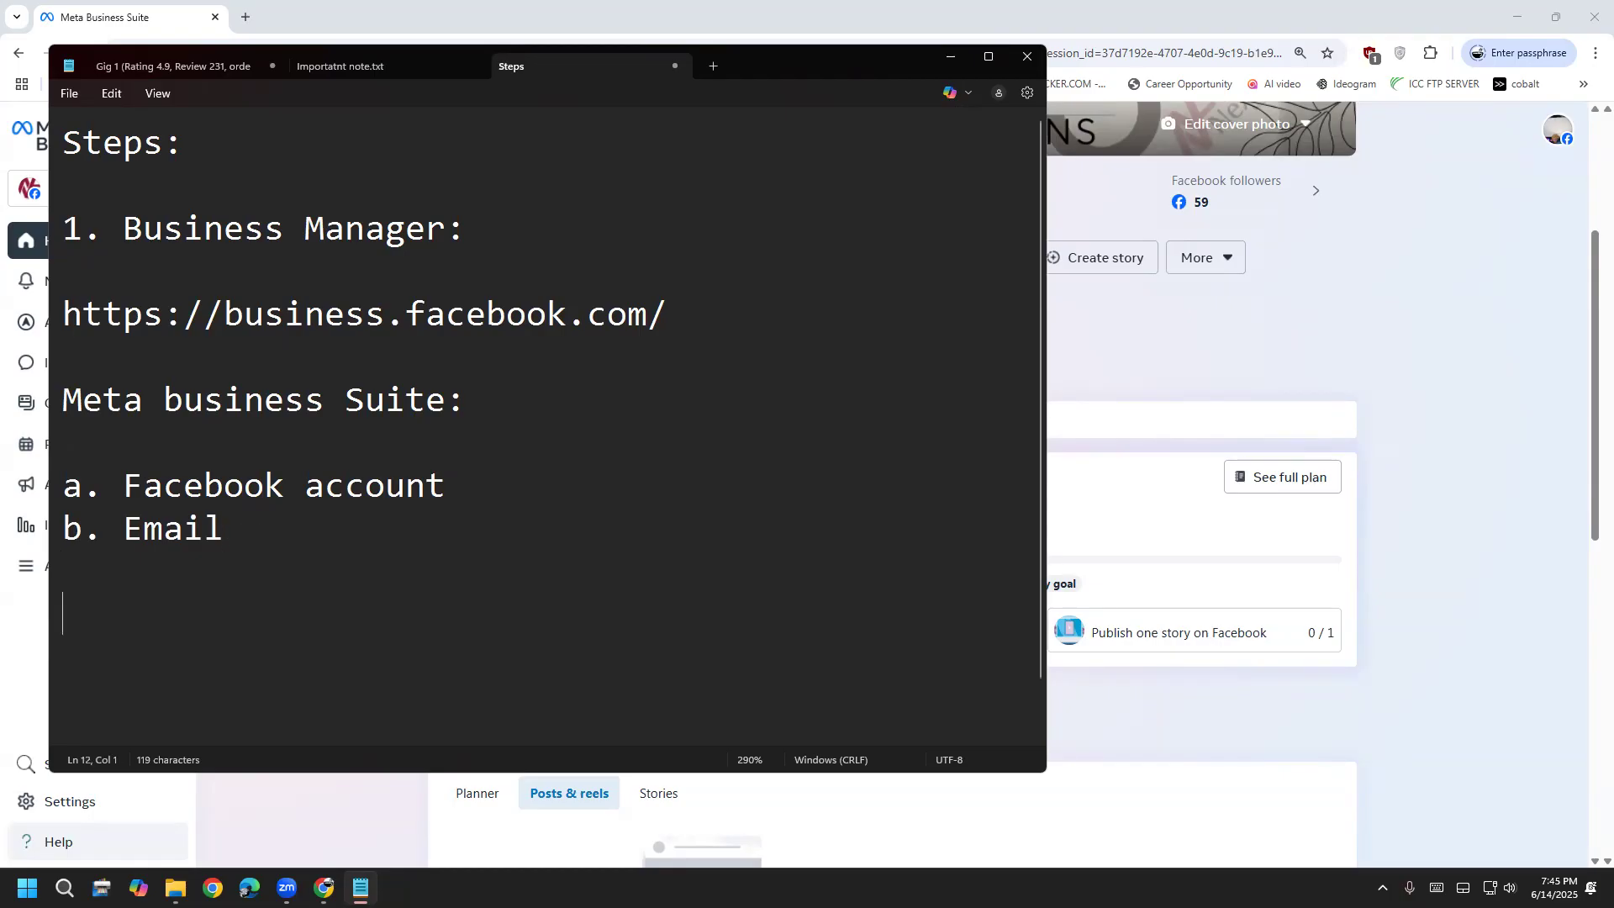
{"action": "type", "text": "Account"}
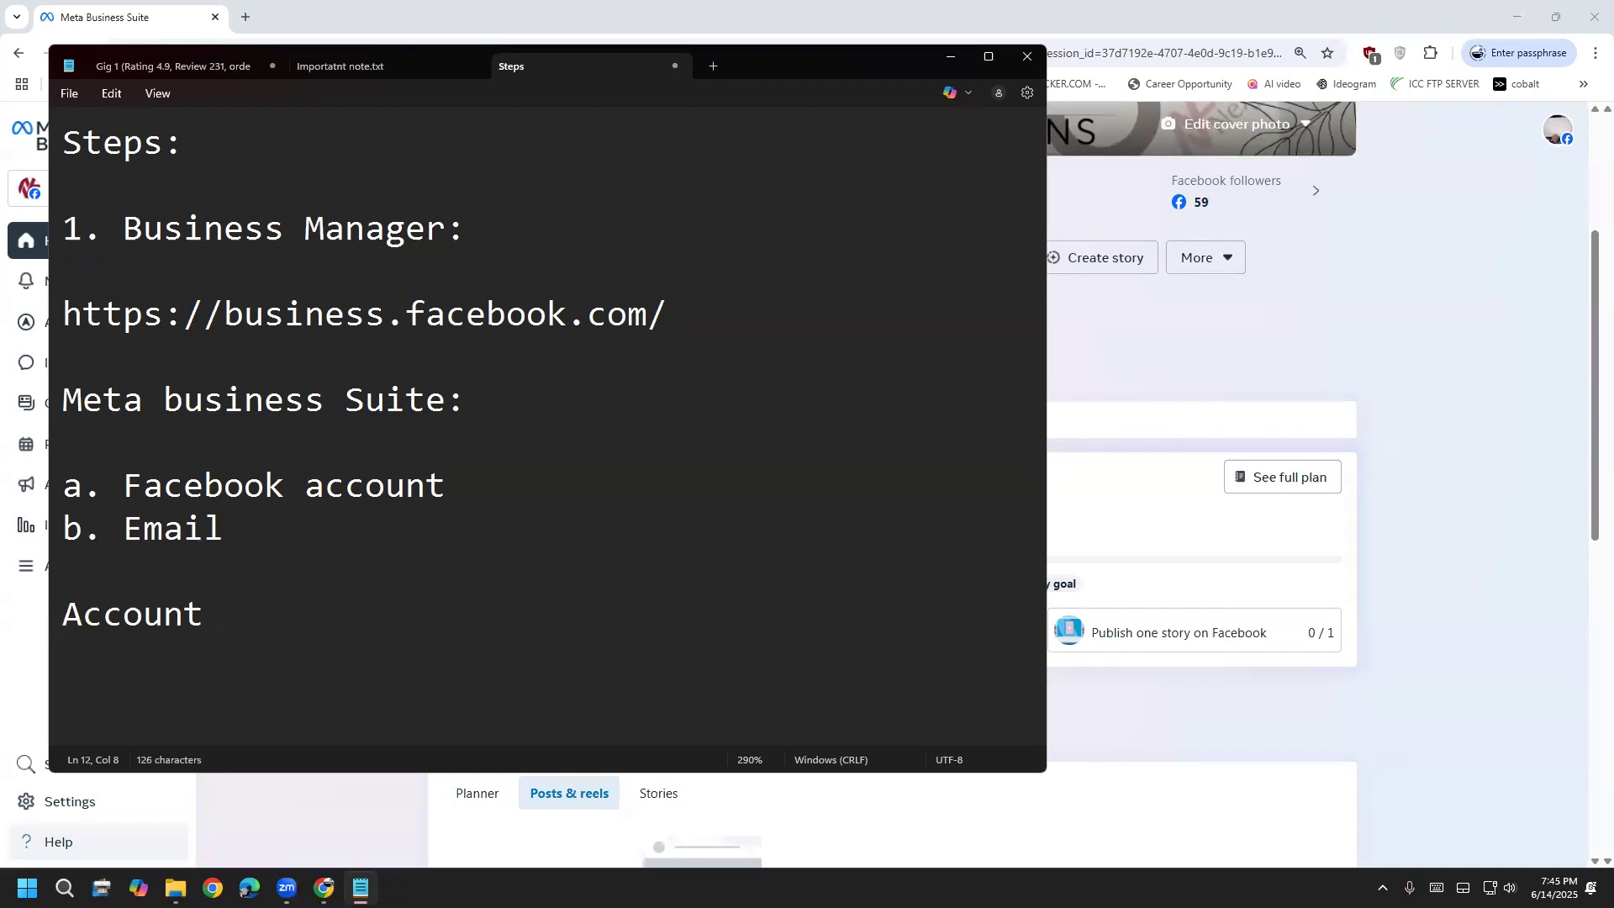
Replace the stray Account line with 'Account -> Portfolio' under the Meta business Suite heading
{"action": "key", "text": "shift+Left"}
{"action": "key", "text": "shift+Left"}
{"action": "key", "text": "shift+Left"}
{"action": "key", "text": "shift+Left"}
{"action": "key", "text": "shift+Left"}
{"action": "key", "text": "shift+Left"}
{"action": "key", "text": "shift+Left"}
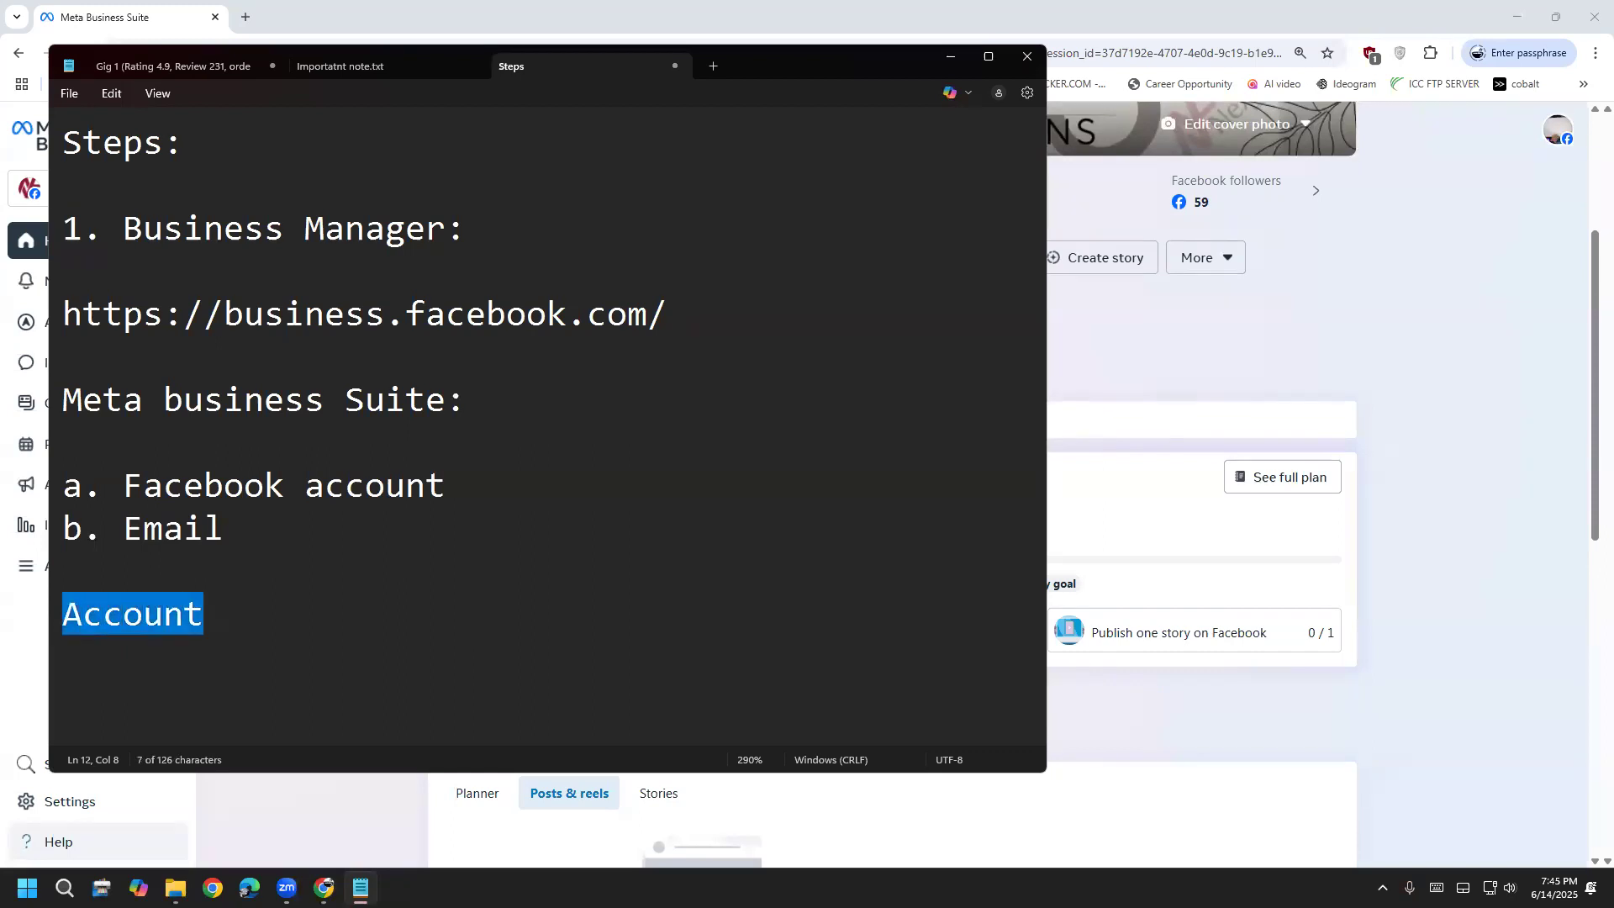
{"action": "key", "text": "BackSpace"}
{"action": "key", "text": "Up"}
{"action": "key", "text": "Up"}
{"action": "key", "text": "Up"}
{"action": "key", "text": "Up"}
{"action": "key", "text": "Return"}
{"action": "type", "text": "Account "}
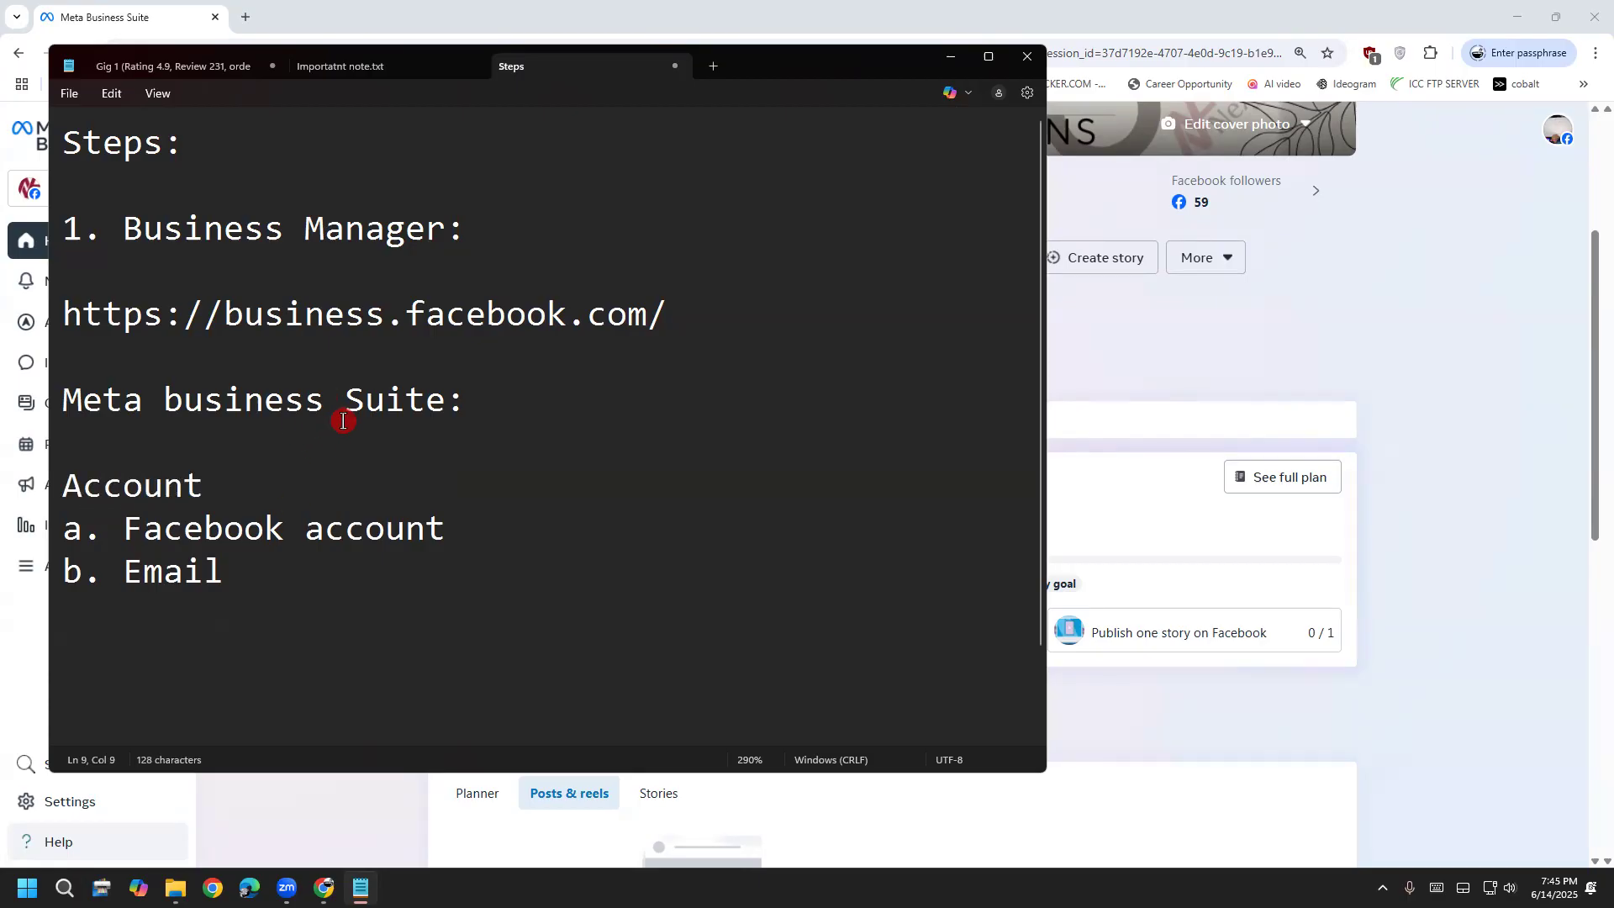
{"action": "type", "text": "-> Port"}
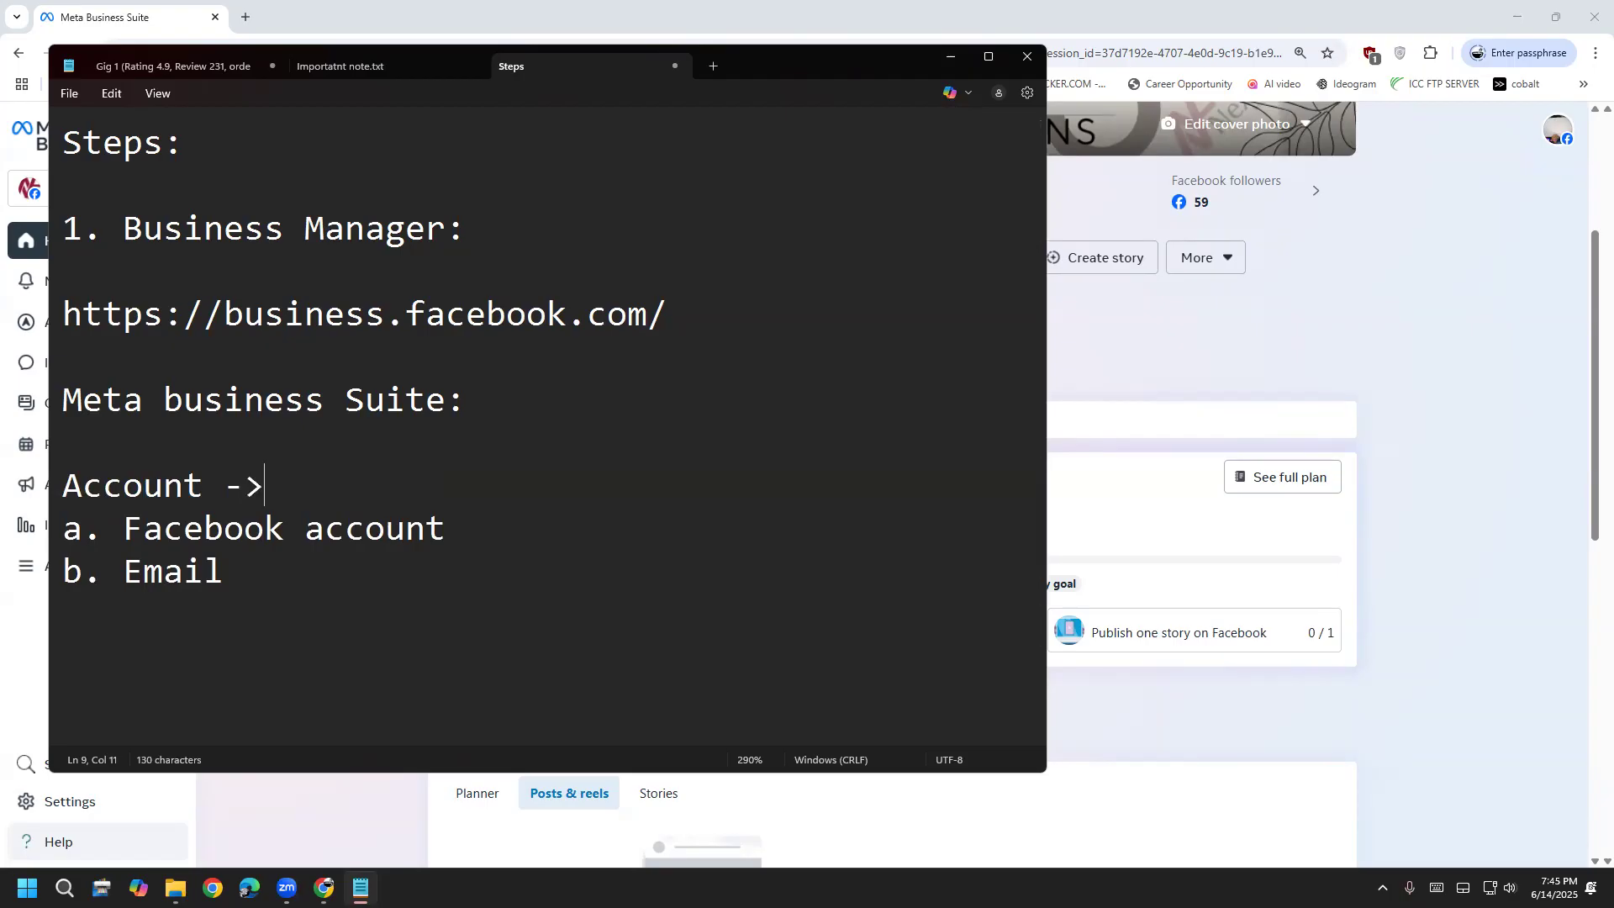
{"action": "type", "text": "folio"}
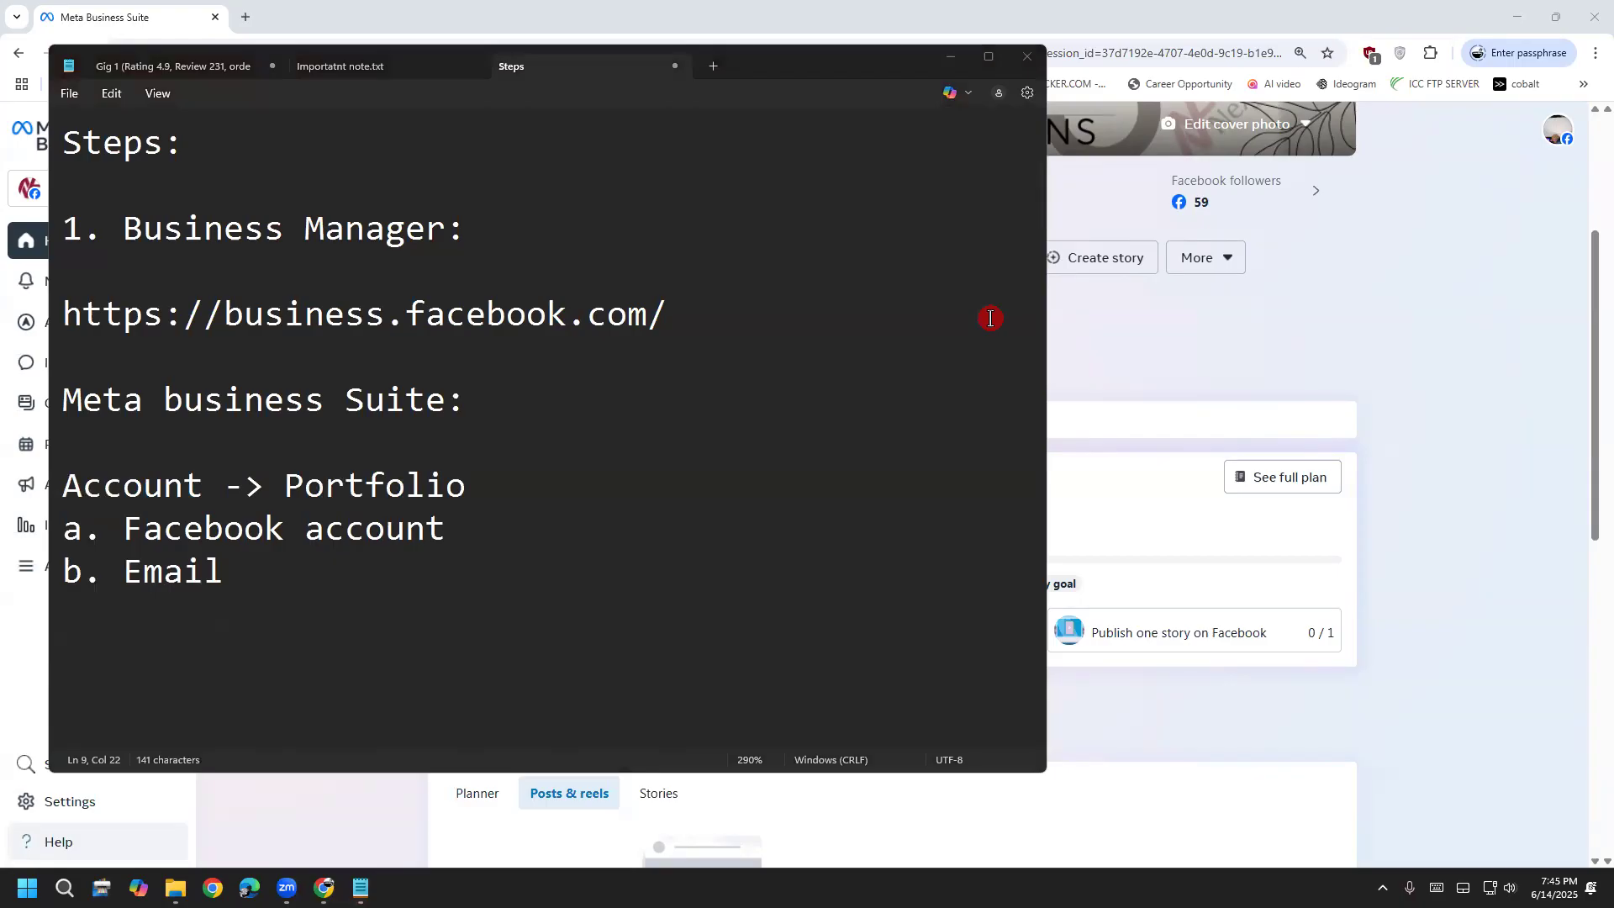
Repeatedly highlight 'Portfolio' and nearby note lines to point them out, then minimize Notepad
{"action": "left_click_drag", "start_coordinate": [207, 487], "coordinate": [284, 485]}
{"action": "left_click", "coordinate": [471, 478]}
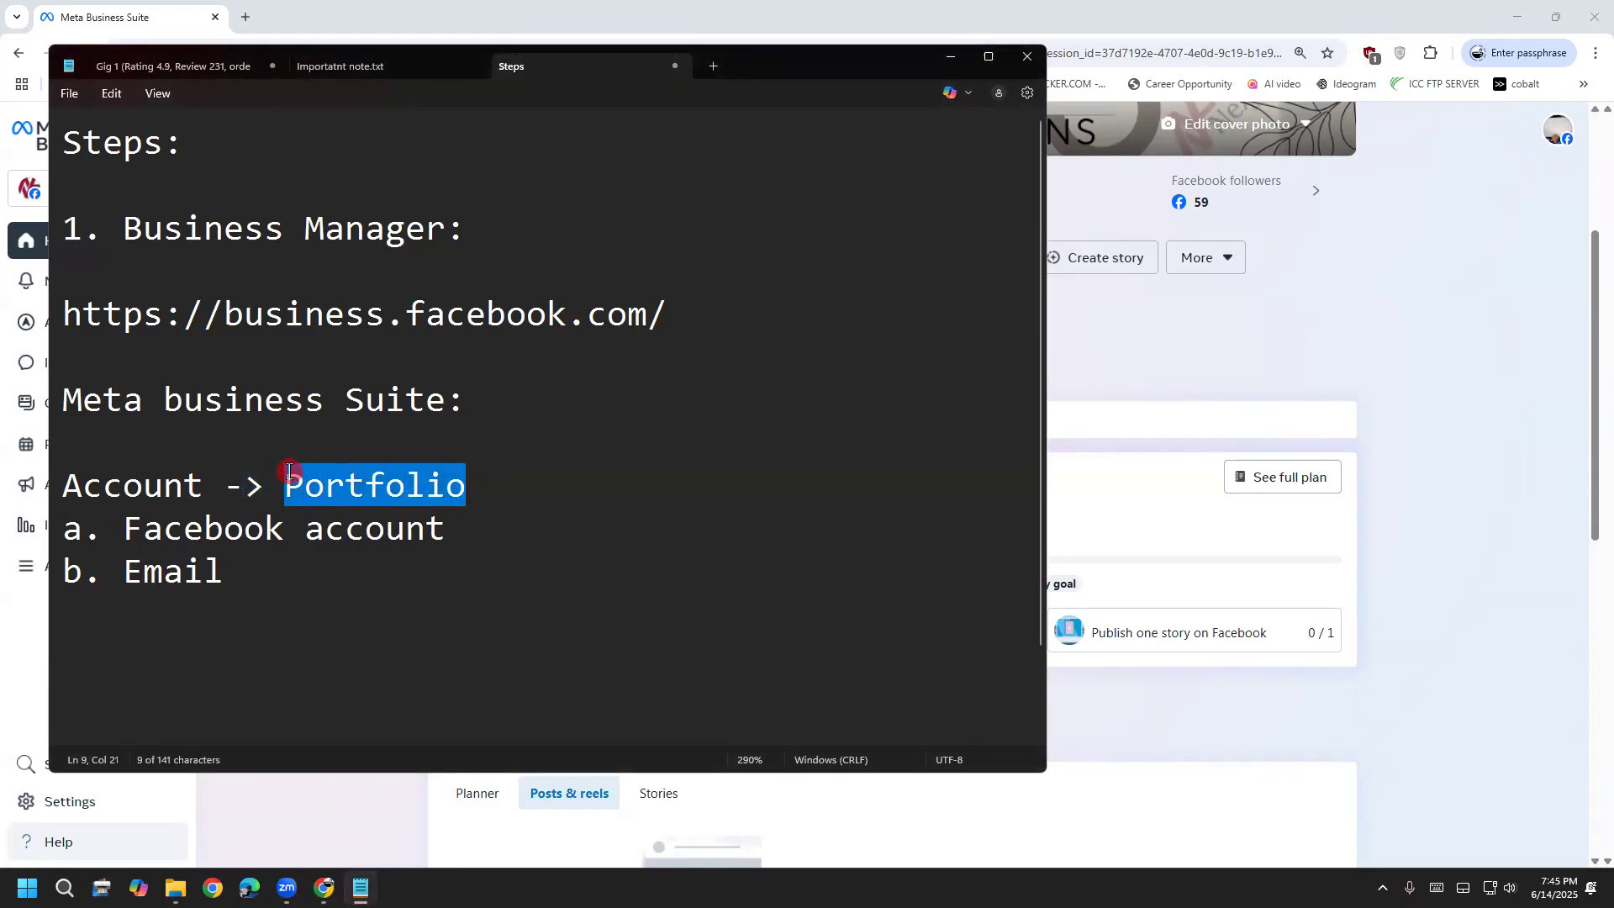
{"action": "left_click", "coordinate": [385, 558]}
{"action": "left_click_drag", "start_coordinate": [446, 530], "coordinate": [131, 527]}
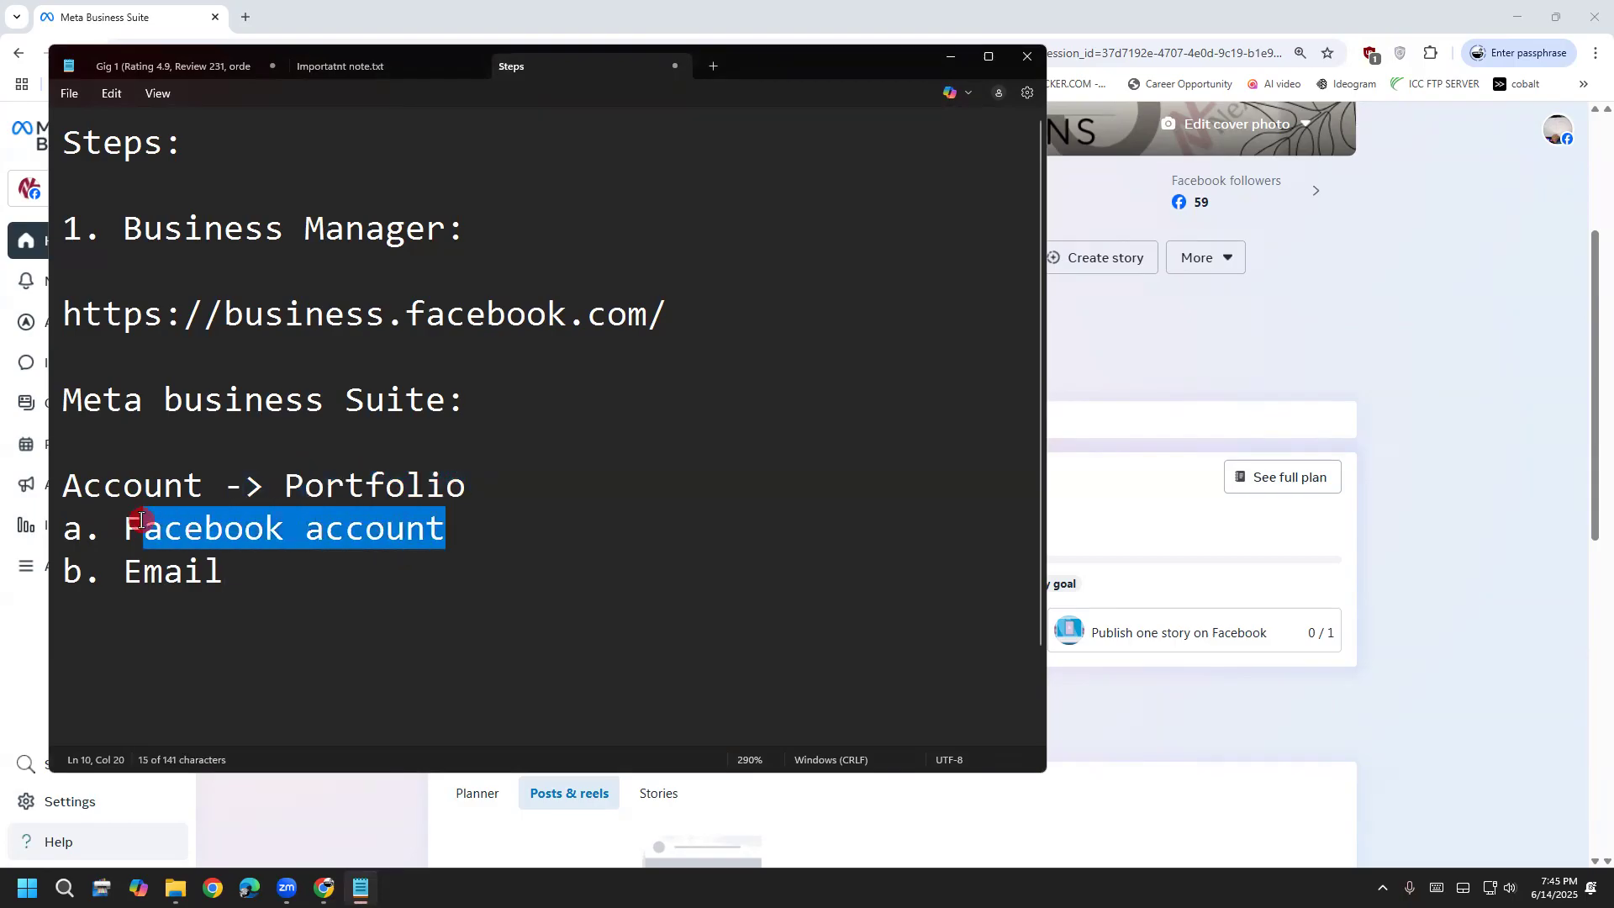
{"action": "left_click", "coordinate": [450, 485]}
{"action": "left_click_drag", "start_coordinate": [483, 485], "coordinate": [289, 485]}
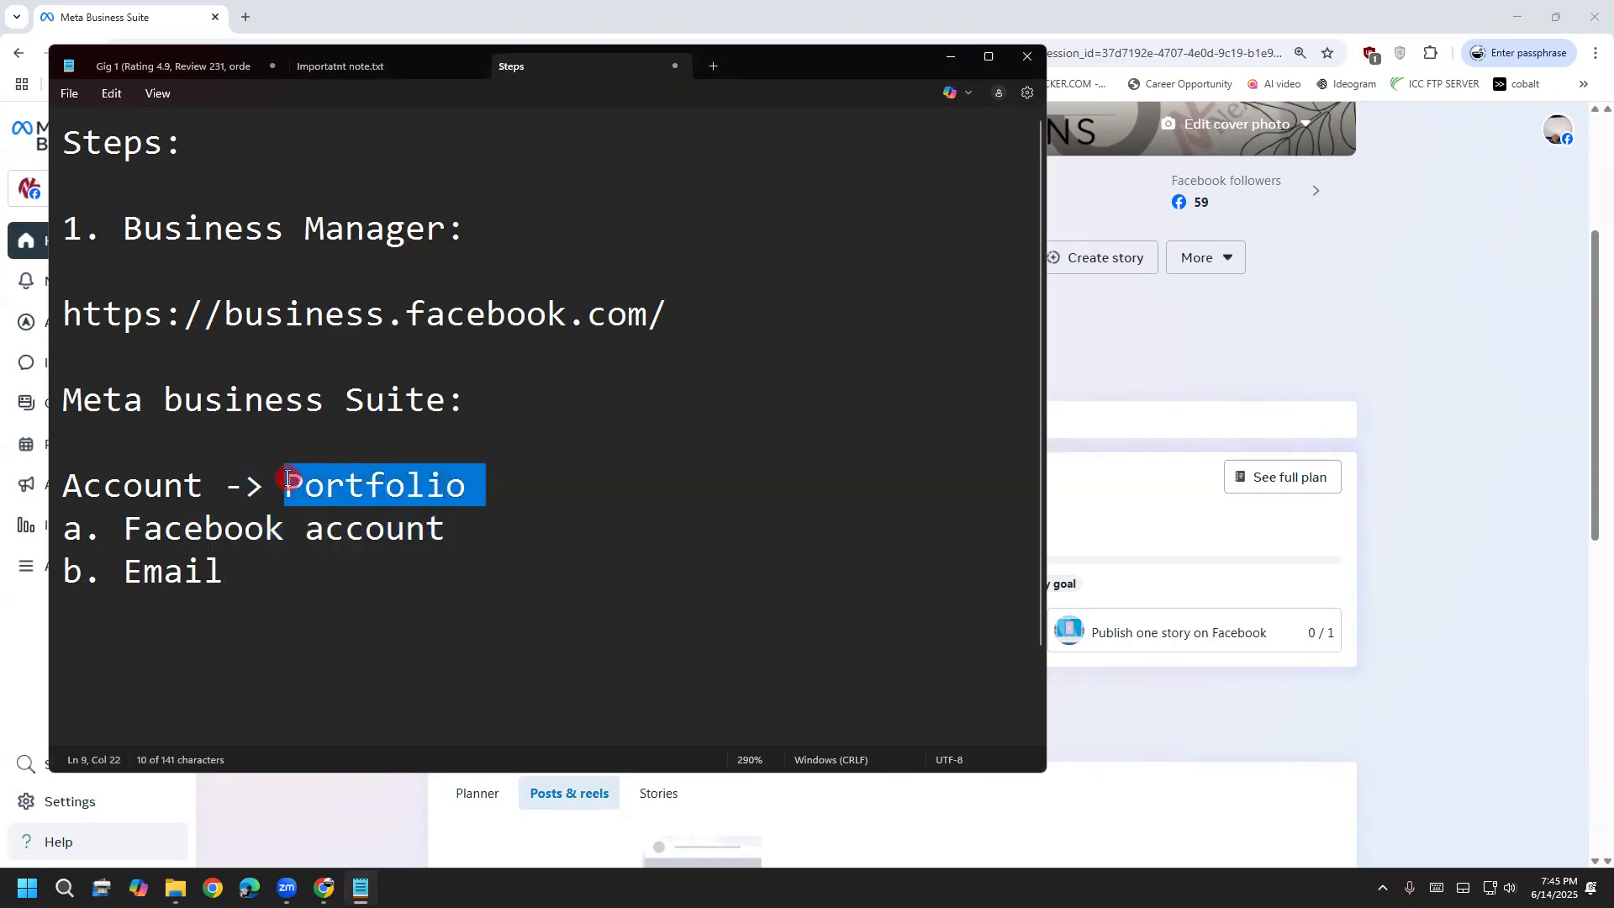
{"action": "left_click", "coordinate": [515, 587]}
{"action": "left_click_drag", "start_coordinate": [485, 472], "coordinate": [268, 471]}
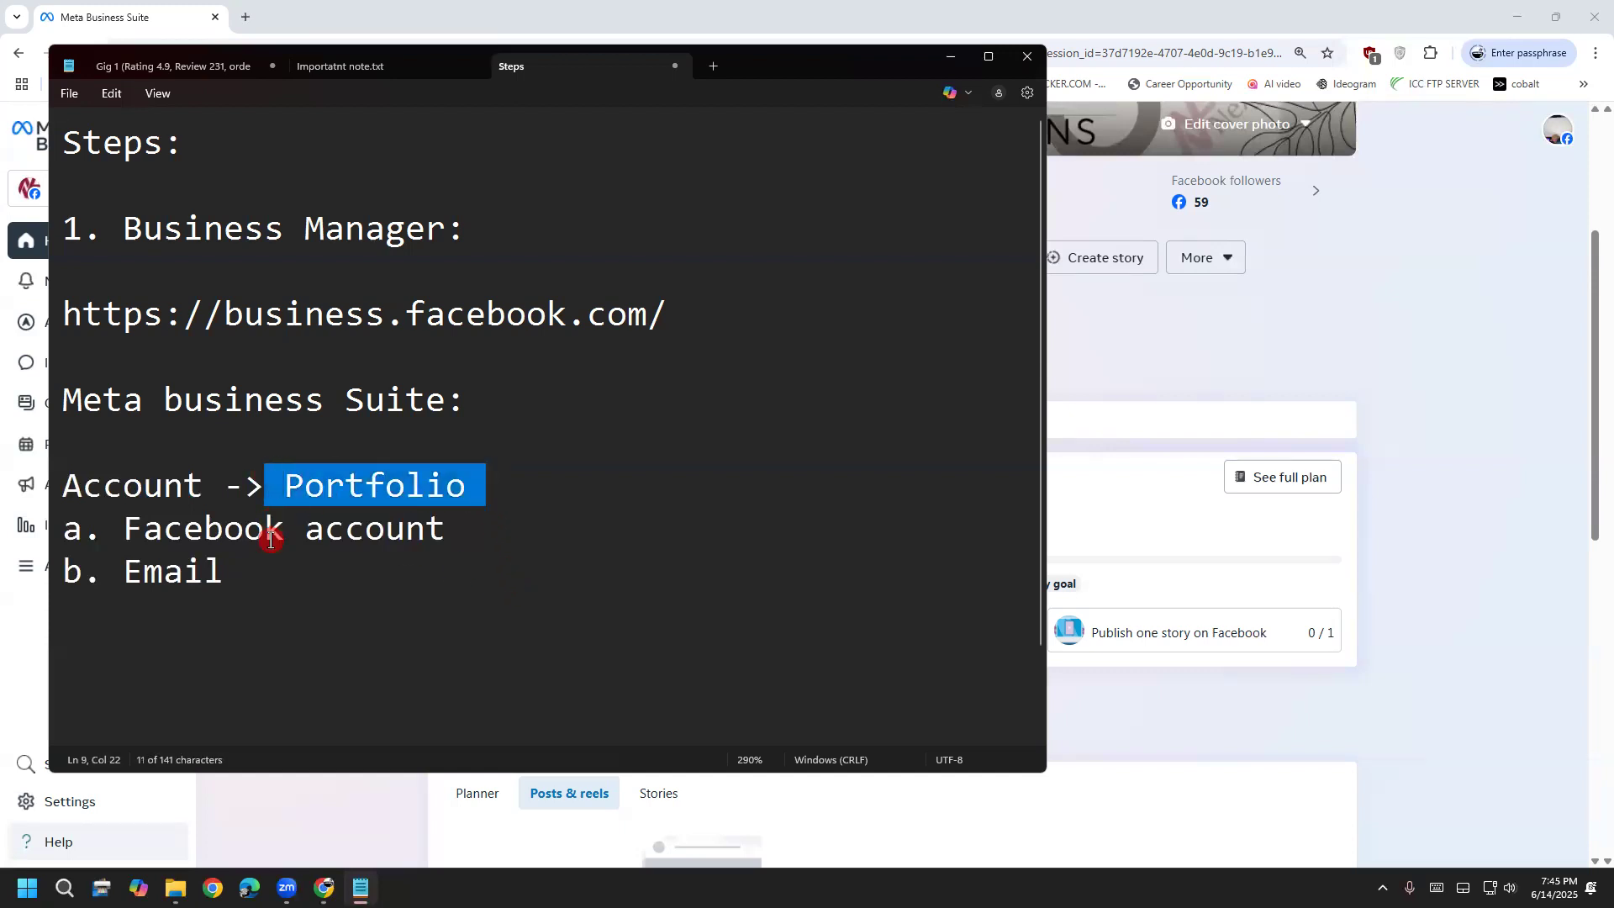
{"action": "left_click", "coordinate": [264, 532]}
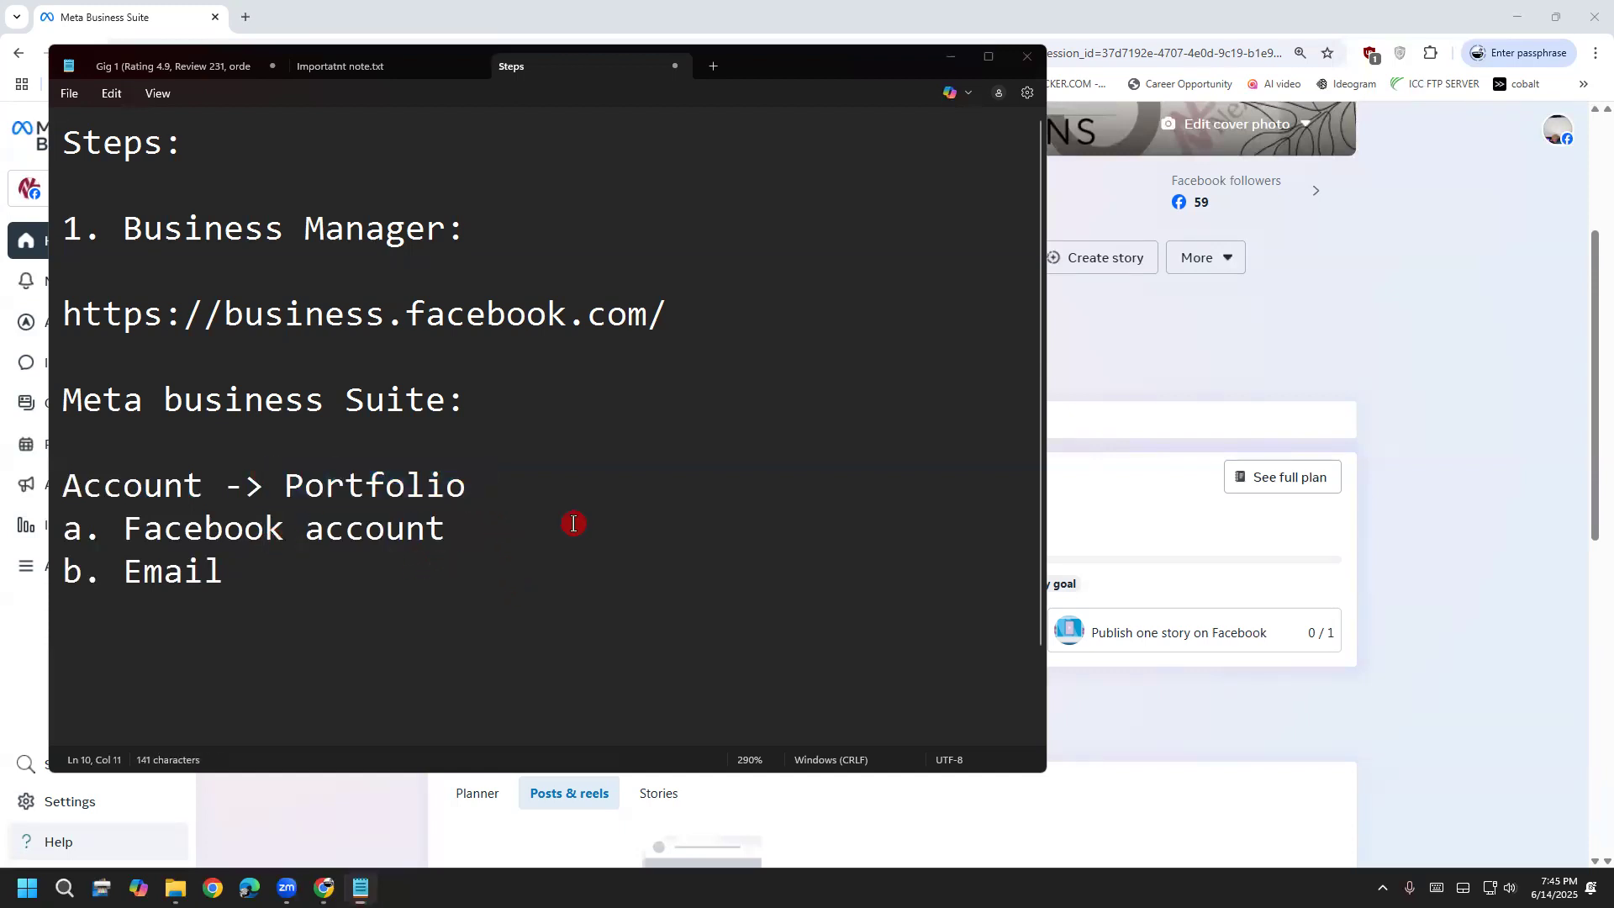
{"action": "left_click_drag", "start_coordinate": [468, 486], "coordinate": [288, 478]}
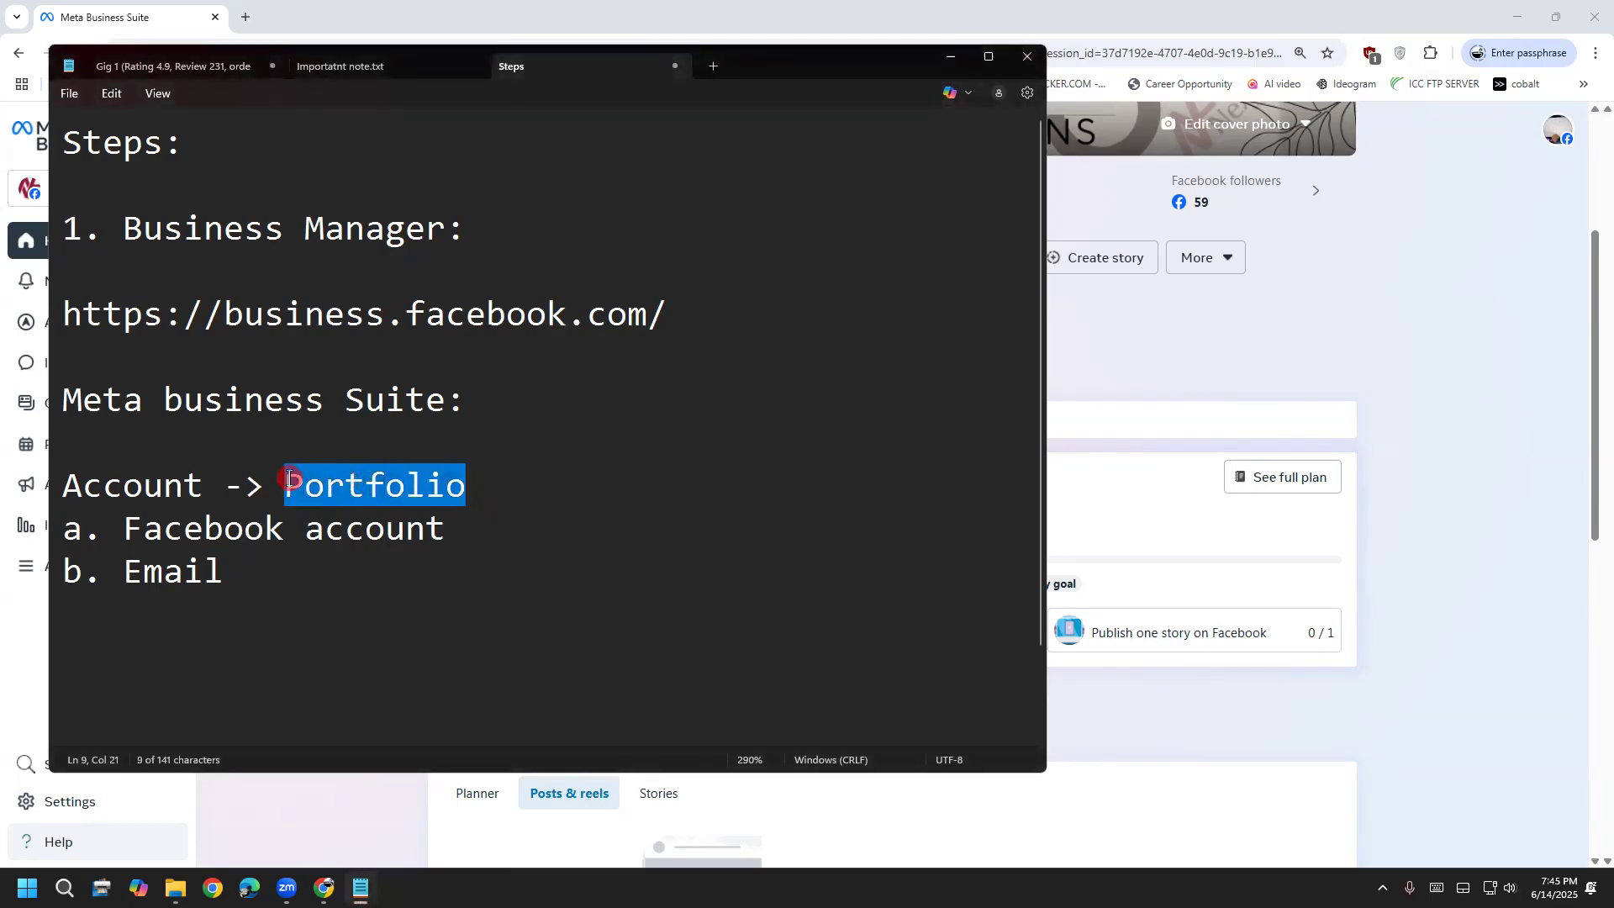
{"action": "left_click", "coordinate": [384, 522]}
{"action": "left_click", "coordinate": [490, 486]}
{"action": "left_click_drag", "start_coordinate": [489, 485], "coordinate": [307, 487]}
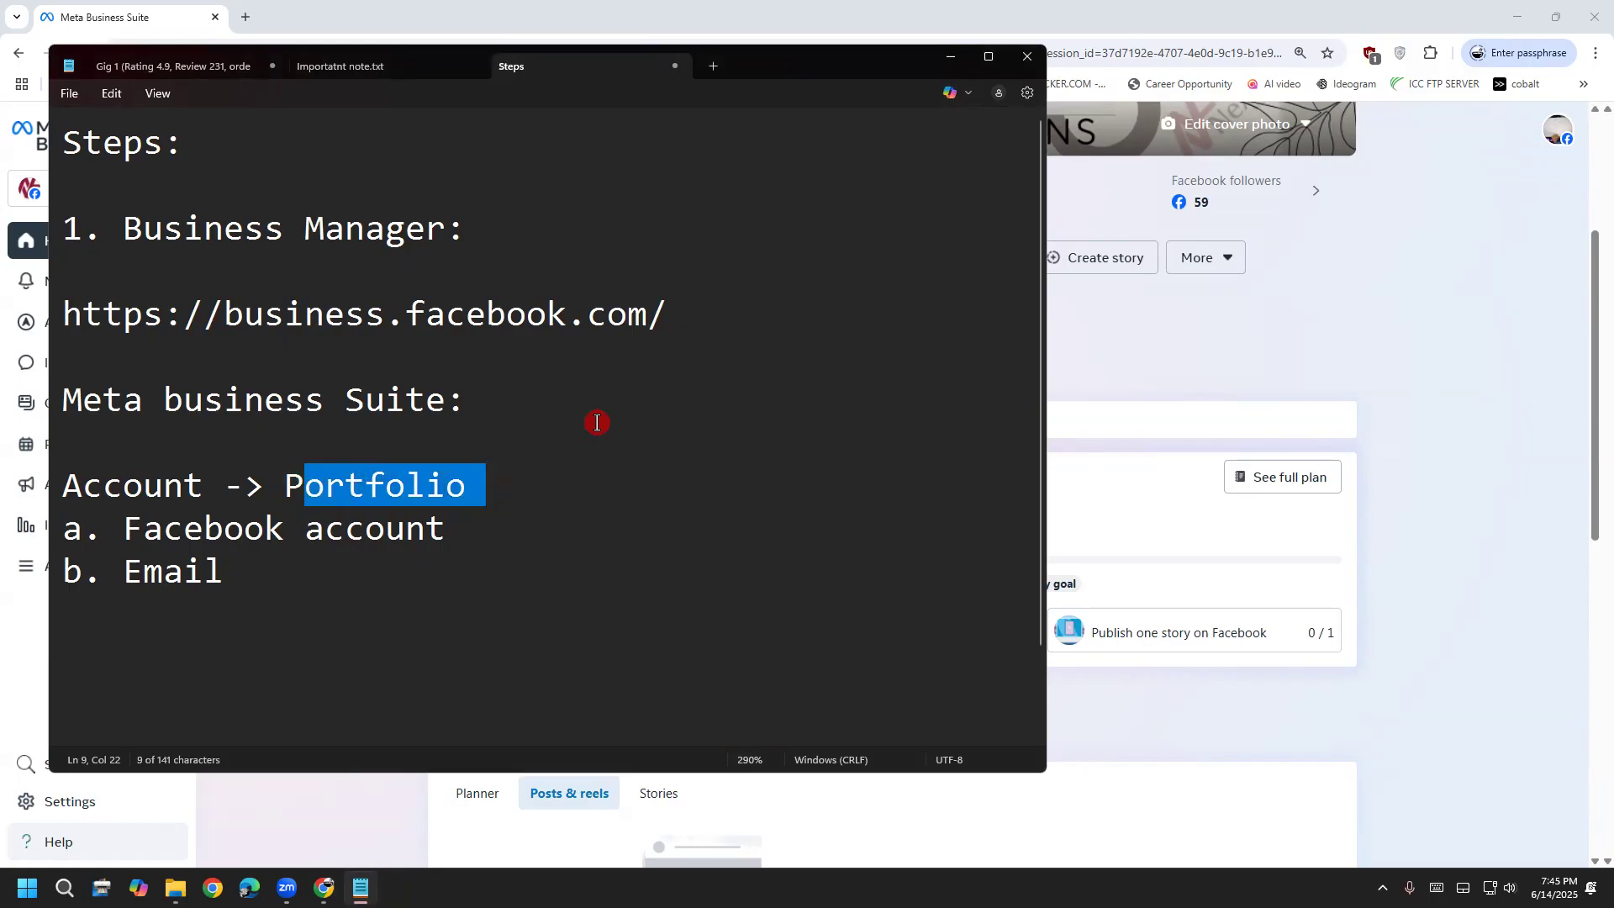
{"action": "left_click_drag", "start_coordinate": [486, 486], "coordinate": [278, 474]}
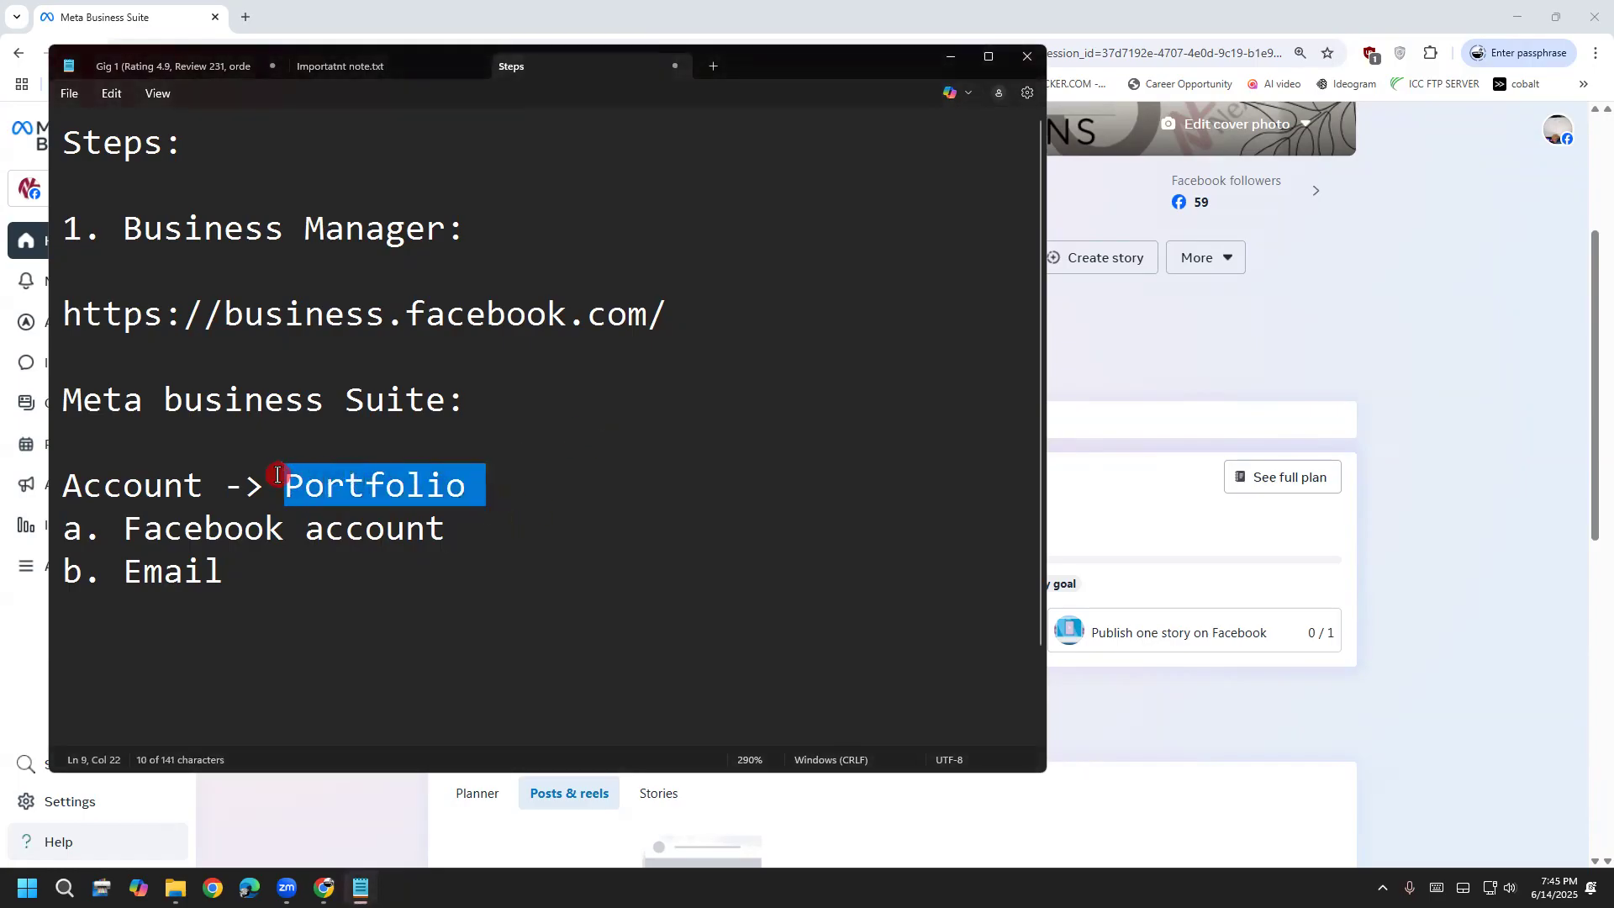
{"action": "left_click", "coordinate": [375, 540]}
{"action": "left_click_drag", "start_coordinate": [490, 475], "coordinate": [278, 472]}
{"action": "left_click", "coordinate": [462, 522]}
{"action": "left_click", "coordinate": [479, 490]}
{"action": "left_click_drag", "start_coordinate": [479, 490], "coordinate": [288, 480]}
{"action": "left_click_drag", "start_coordinate": [81, 401], "coordinate": [439, 405]}
{"action": "left_click", "coordinate": [267, 484]}
{"action": "left_click_drag", "start_coordinate": [284, 484], "coordinate": [464, 480]}
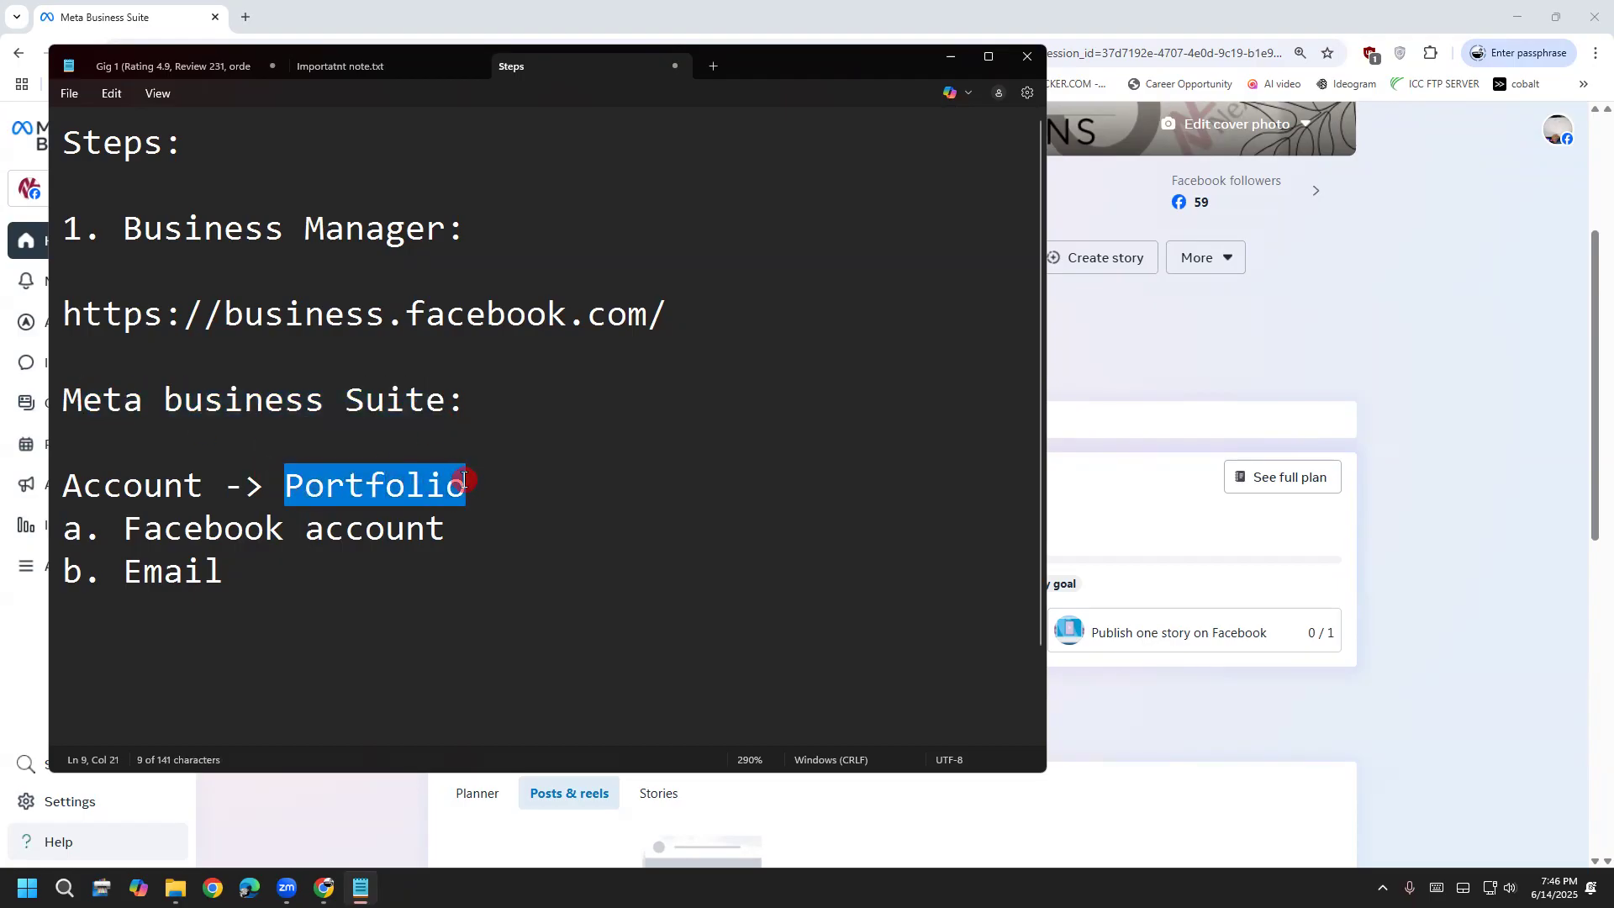
{"action": "left_click", "coordinate": [525, 501]}
{"action": "left_click_drag", "start_coordinate": [468, 491], "coordinate": [273, 479]}
{"action": "left_click", "coordinate": [508, 528]}
{"action": "left_click", "coordinate": [479, 498]}
{"action": "left_click_drag", "start_coordinate": [479, 497], "coordinate": [291, 486]}
{"action": "left_click", "coordinate": [494, 532]}
{"action": "left_click_drag", "start_coordinate": [479, 502], "coordinate": [280, 475]}
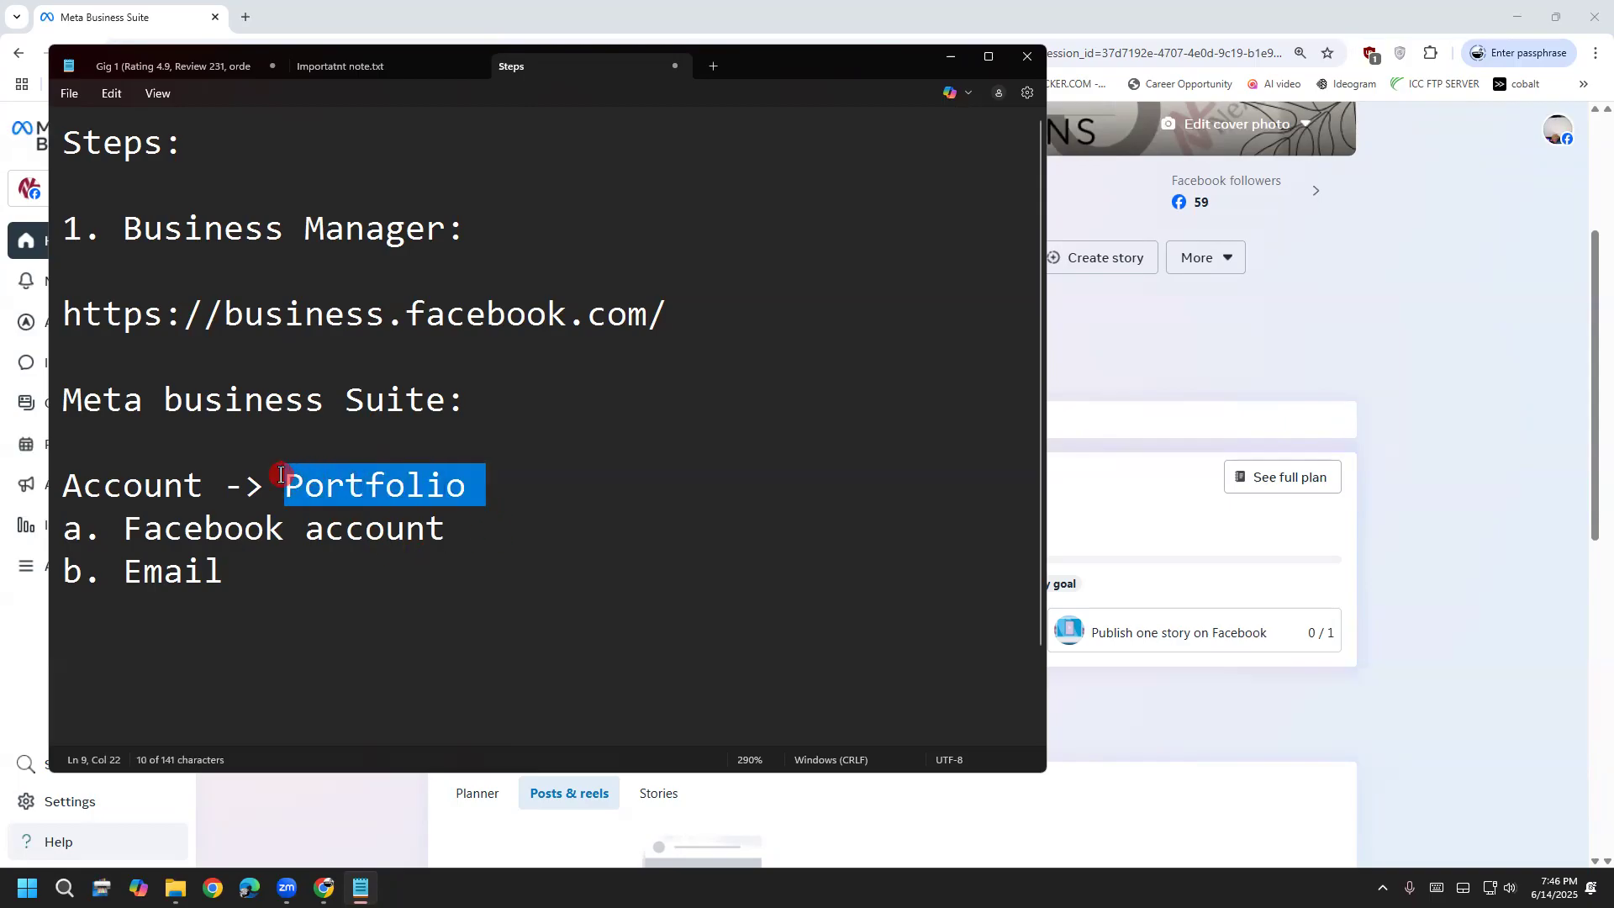
{"action": "left_click", "coordinate": [491, 481]}
{"action": "left_click_drag", "start_coordinate": [464, 482], "coordinate": [301, 499]}
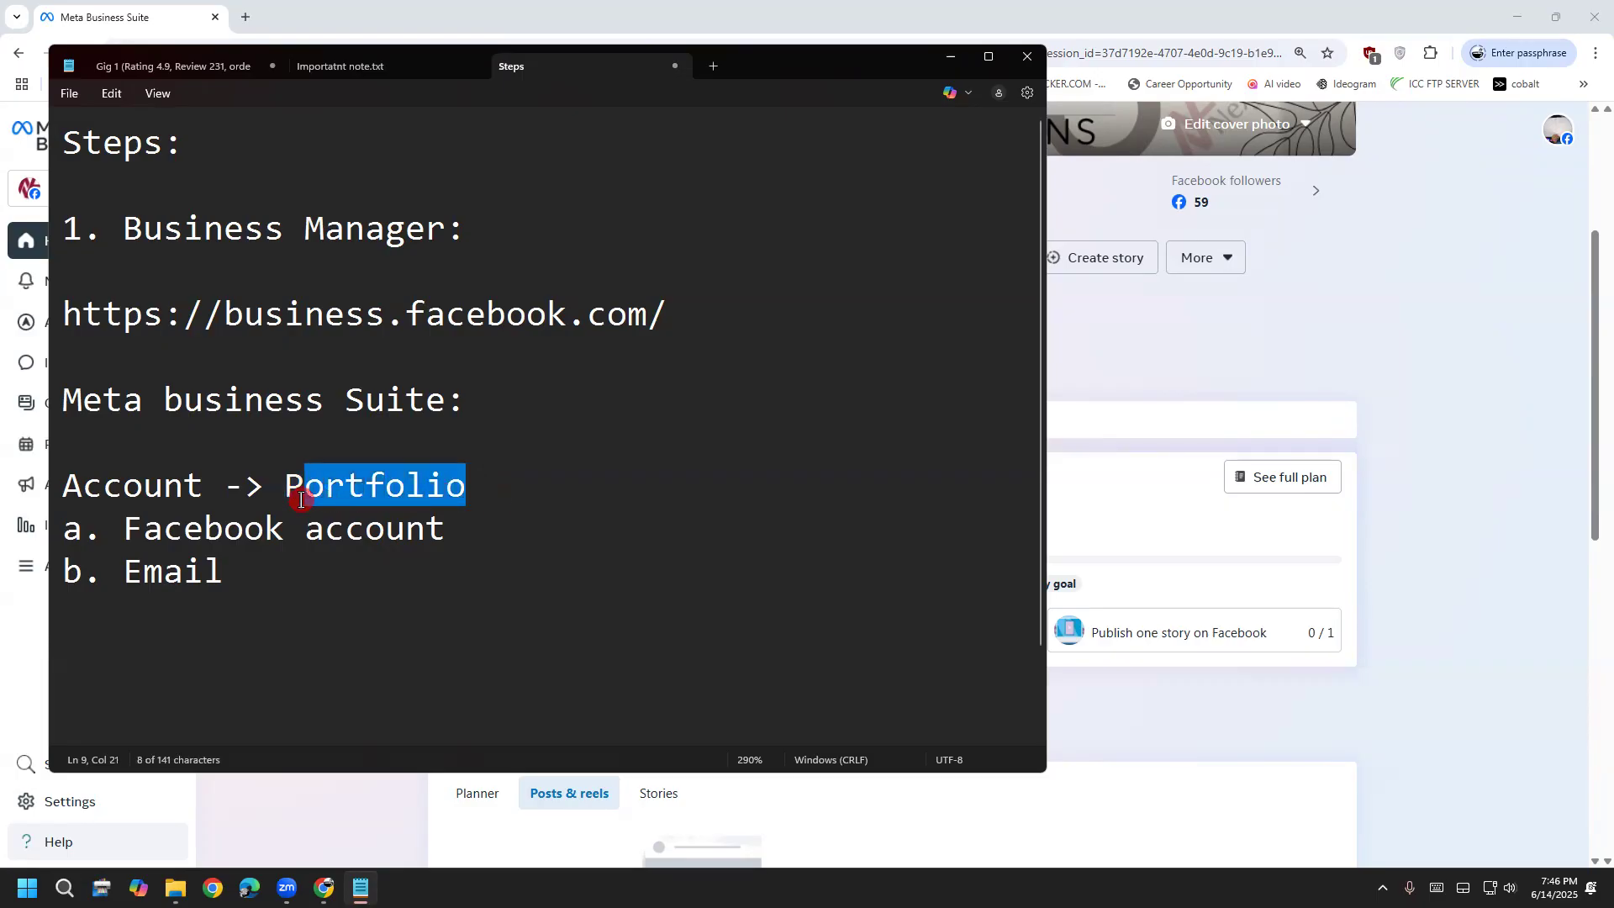
{"action": "left_click", "coordinate": [449, 491]}
{"action": "left_click_drag", "start_coordinate": [475, 483], "coordinate": [274, 480]}
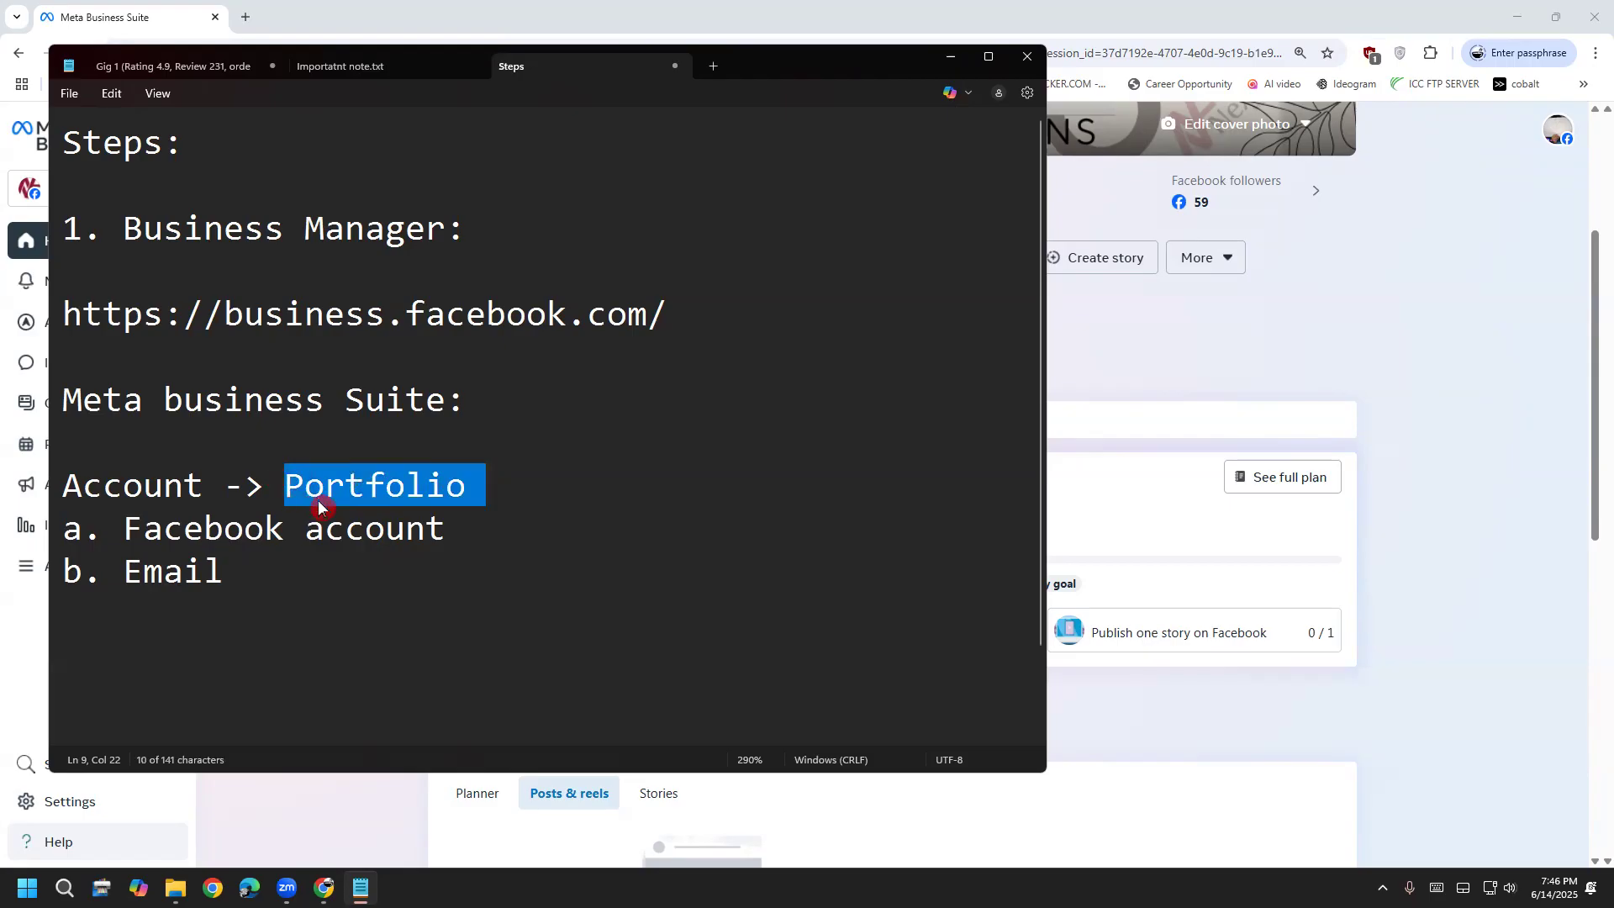
{"action": "left_click", "coordinate": [345, 507]}
{"action": "left_click_drag", "start_coordinate": [286, 481], "coordinate": [466, 484]}
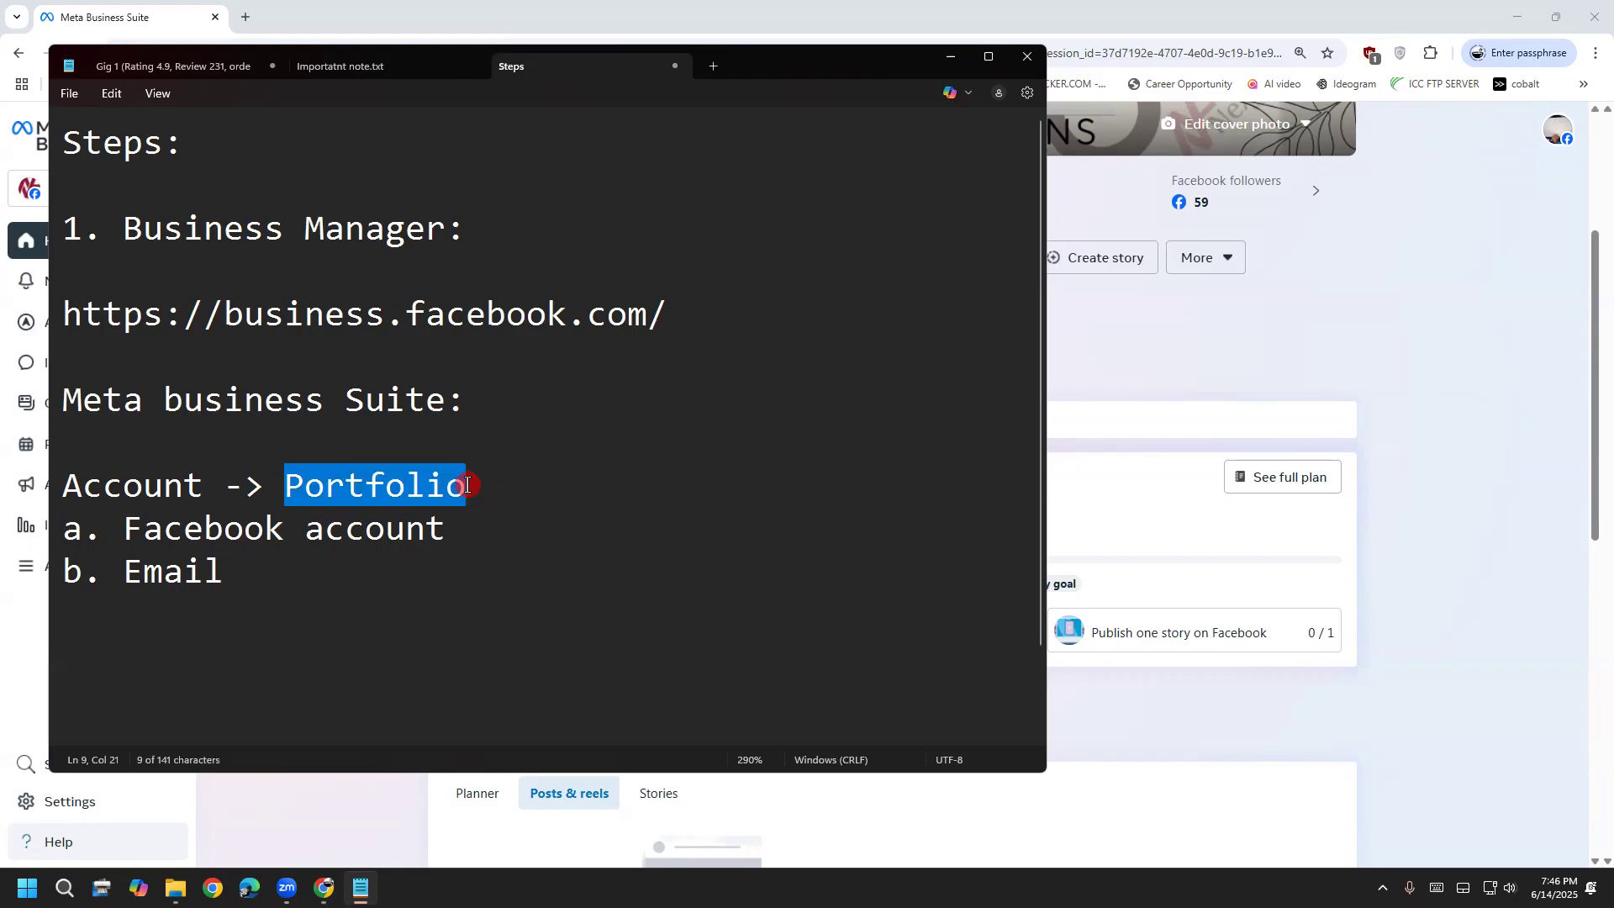
{"action": "left_click", "coordinate": [467, 485]}
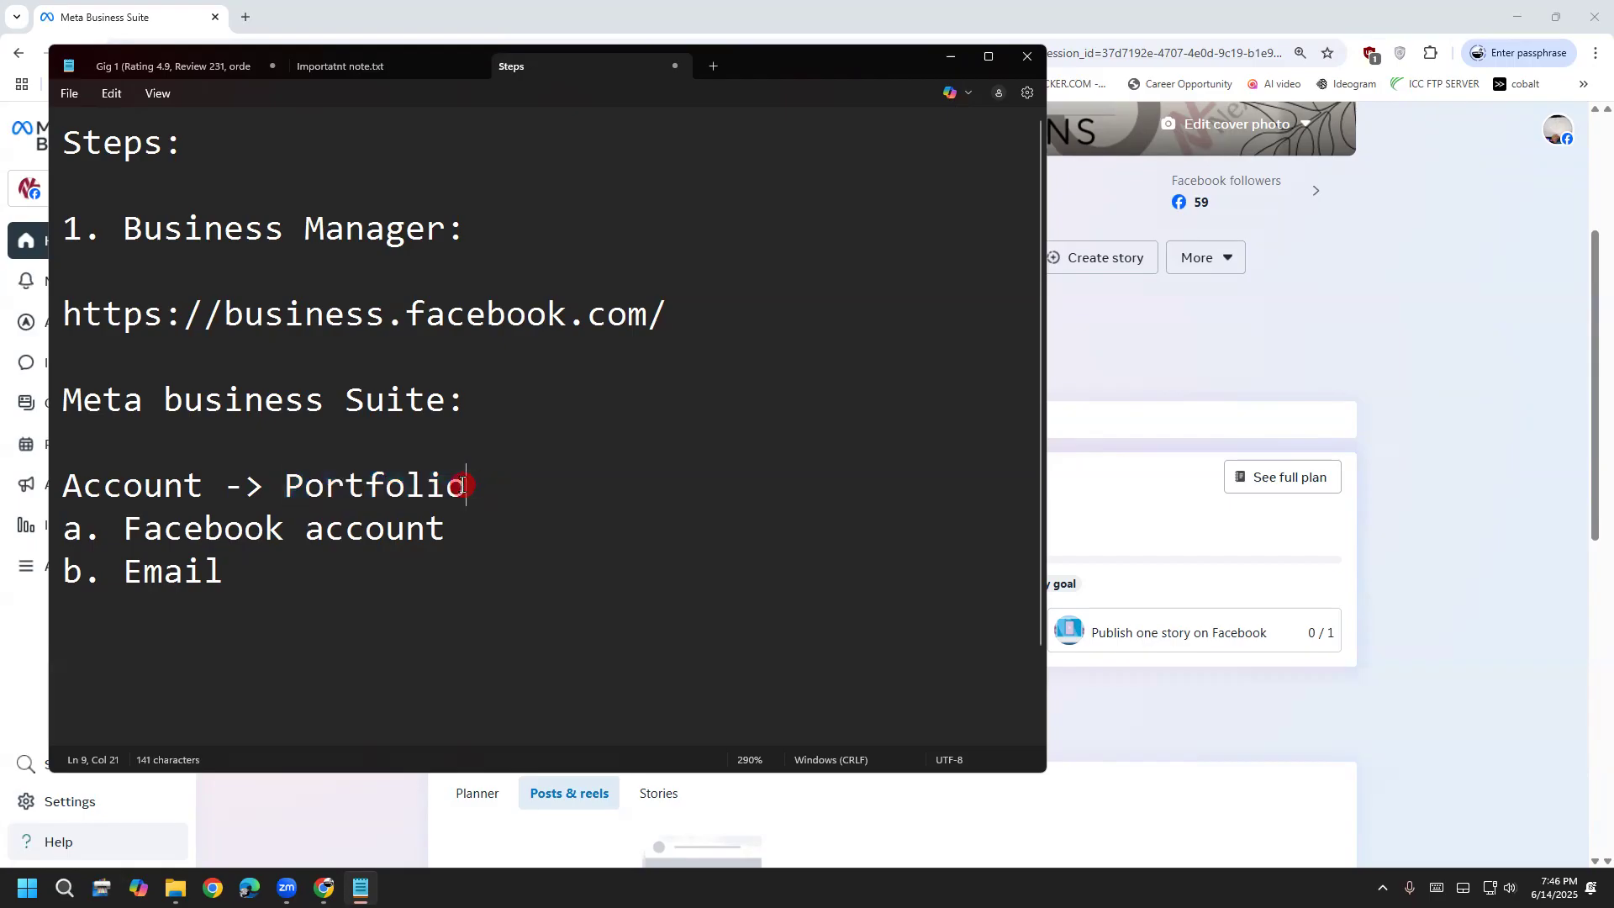
{"action": "left_click_drag", "start_coordinate": [461, 485], "coordinate": [285, 485]}
{"action": "left_click", "coordinate": [546, 537]}
{"action": "left_click", "coordinate": [496, 493]}
{"action": "left_click_drag", "start_coordinate": [464, 485], "coordinate": [283, 475]}
{"action": "left_click", "coordinate": [311, 573]}
{"action": "left_click", "coordinate": [448, 485]}
{"action": "left_click", "coordinate": [468, 485]}
{"action": "left_click_drag", "start_coordinate": [471, 531], "coordinate": [112, 540]}
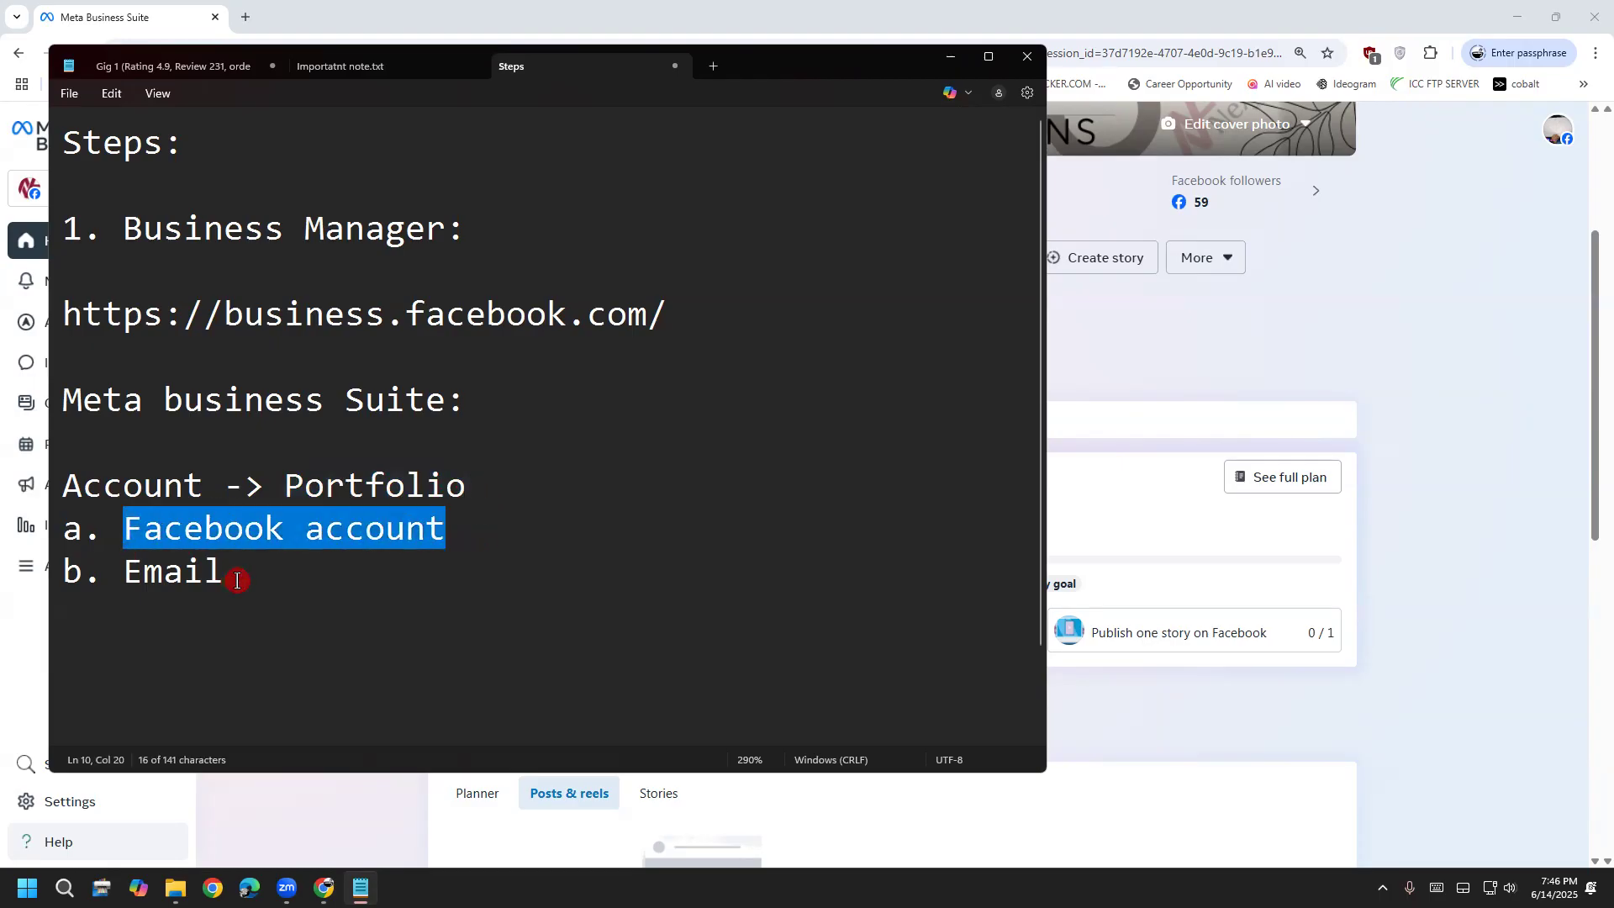
{"action": "left_click", "coordinate": [454, 482]}
{"action": "left_click_drag", "start_coordinate": [484, 484], "coordinate": [297, 482]}
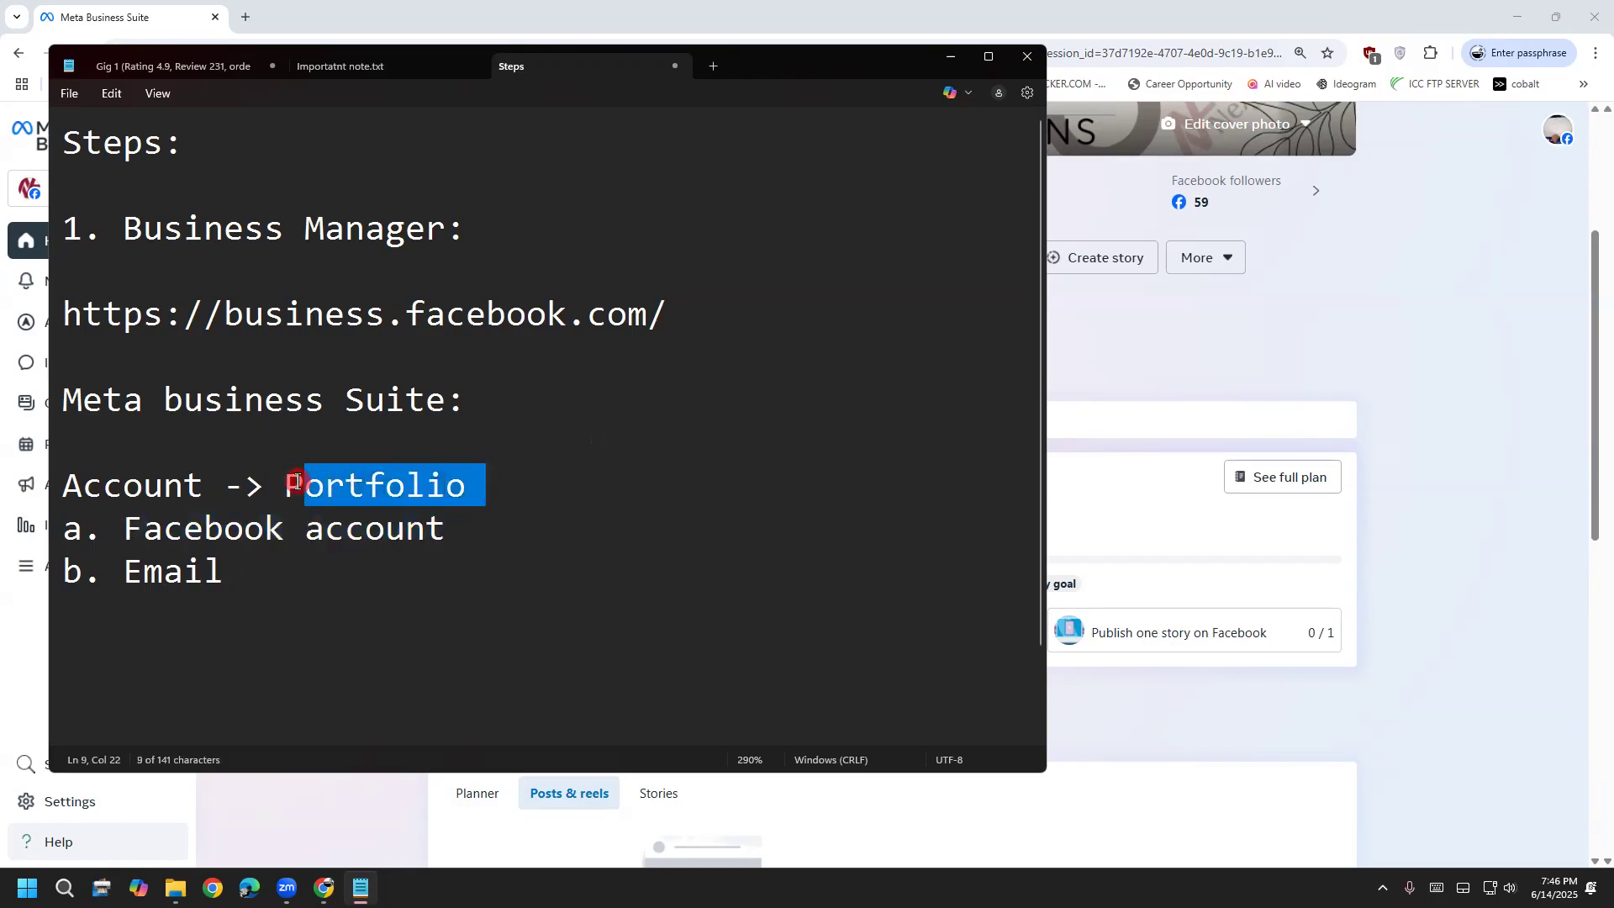
{"action": "left_click", "coordinate": [495, 368]}
{"action": "left_click_drag", "start_coordinate": [481, 403], "coordinate": [82, 391]}
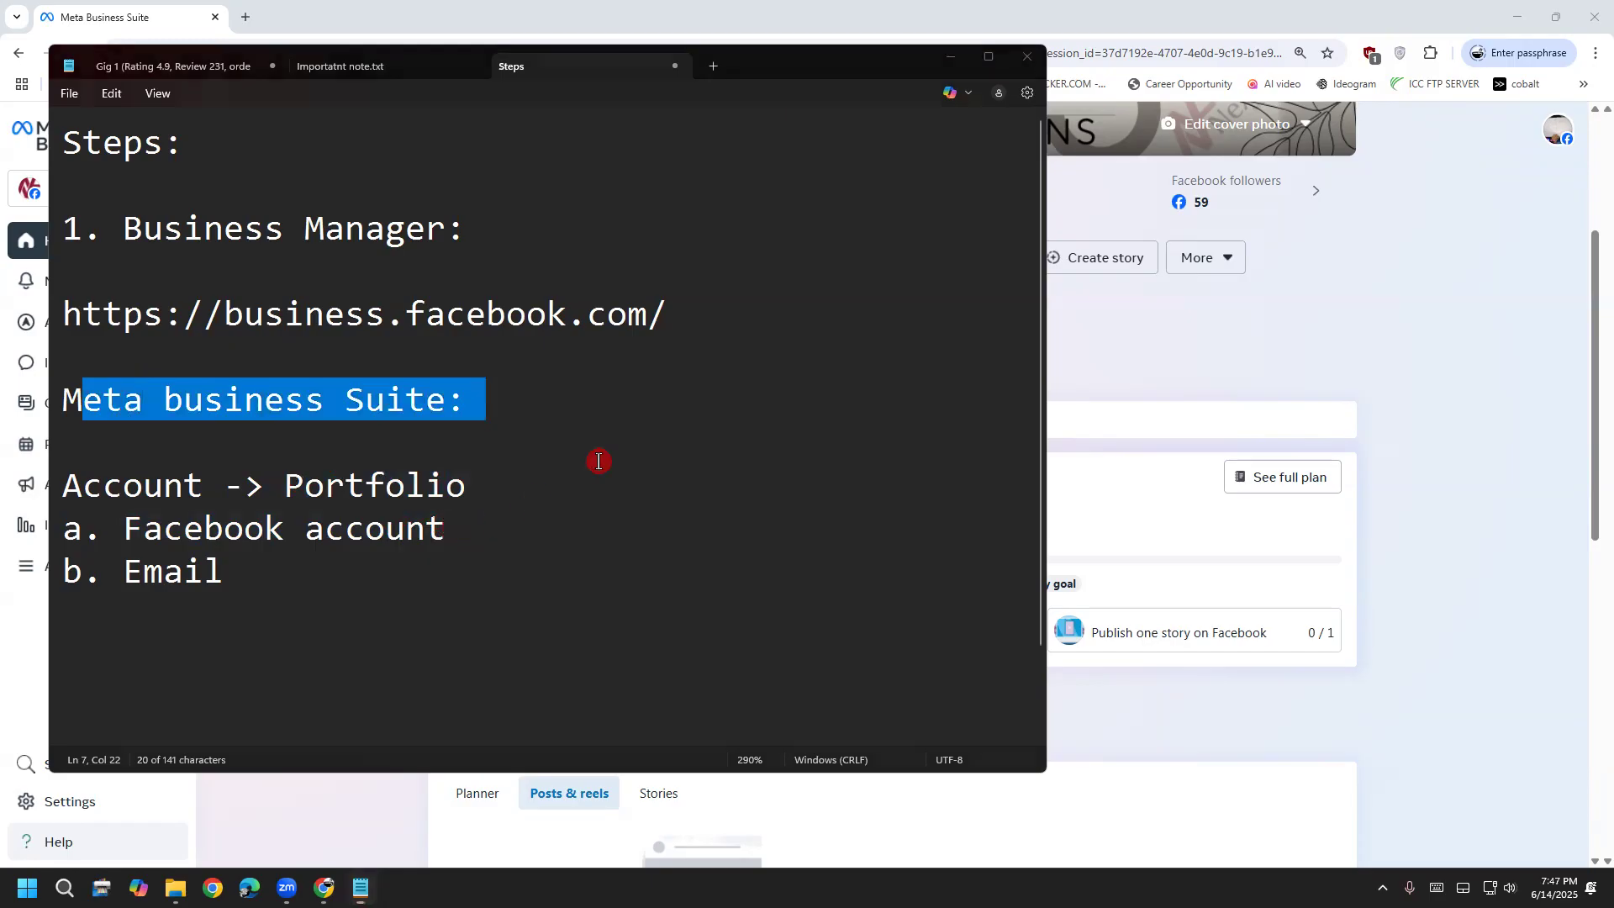
{"action": "left_click", "coordinate": [951, 56]}
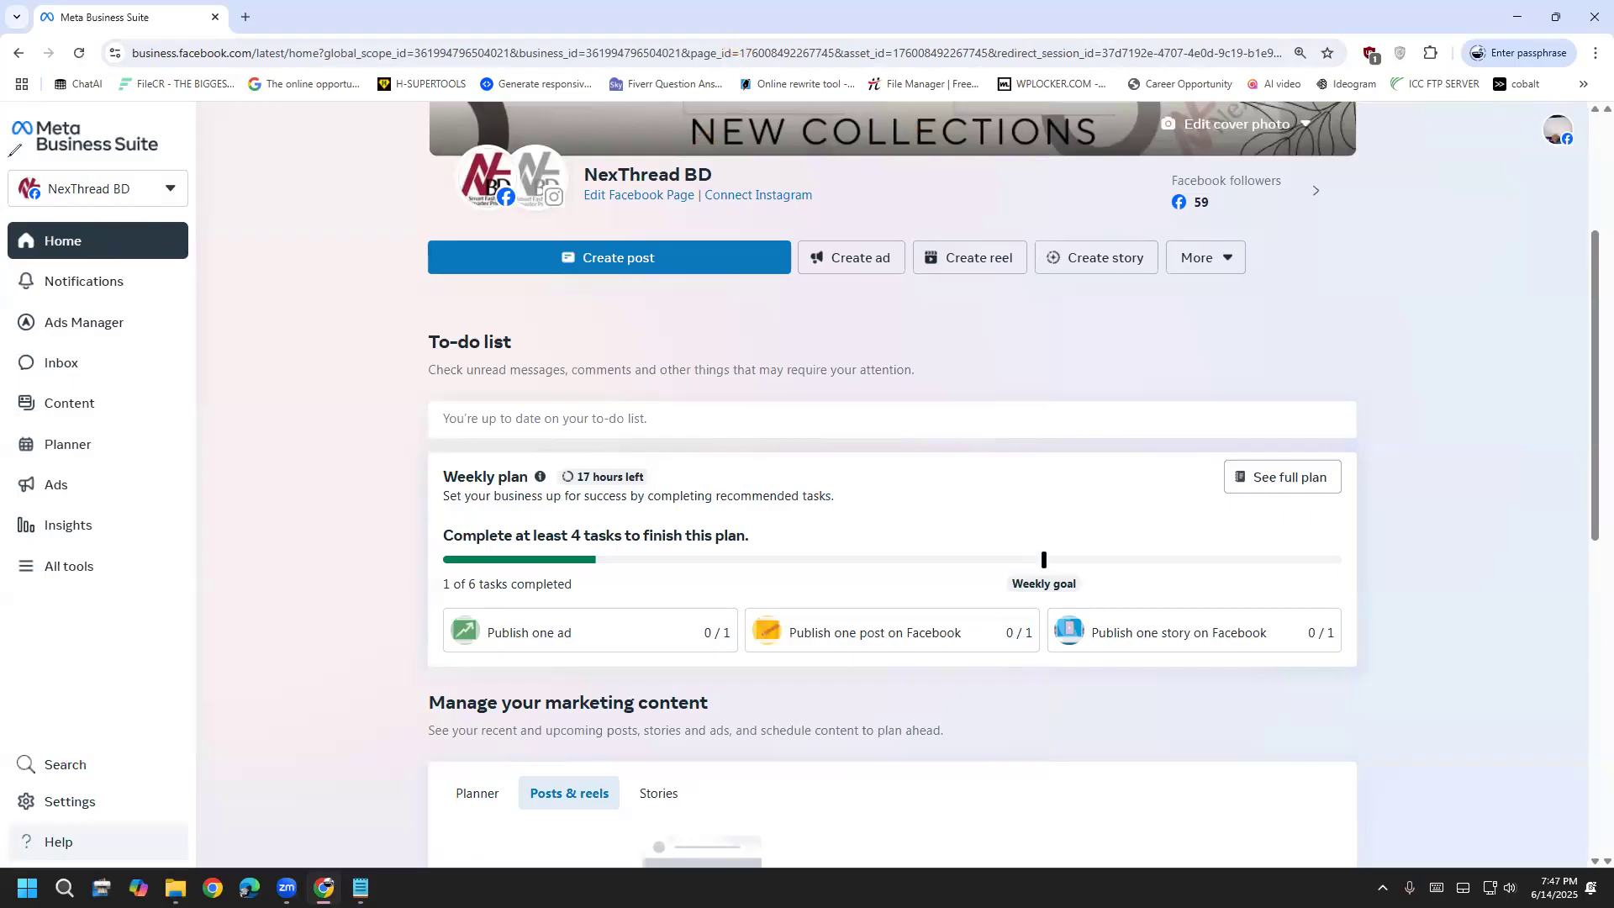
Circle the NexThread BD portfolio and Page in red in the account list, then open Settings
{"action": "left_click_drag", "start_coordinate": [193, 227], "coordinate": [286, 176]}
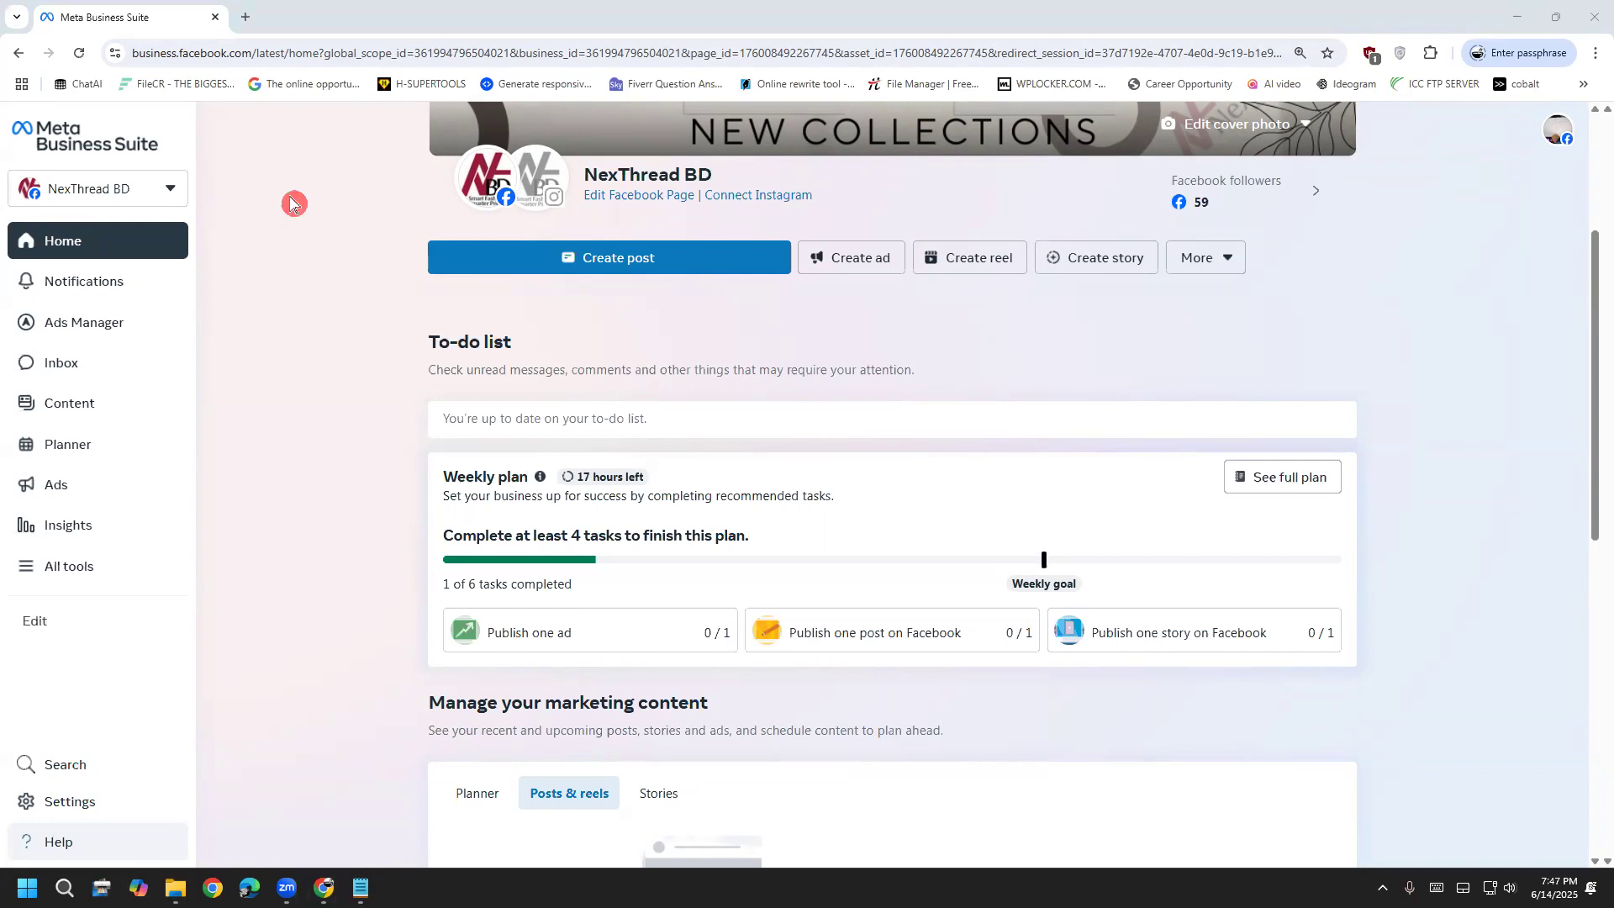
{"action": "left_click", "coordinate": [167, 189]}
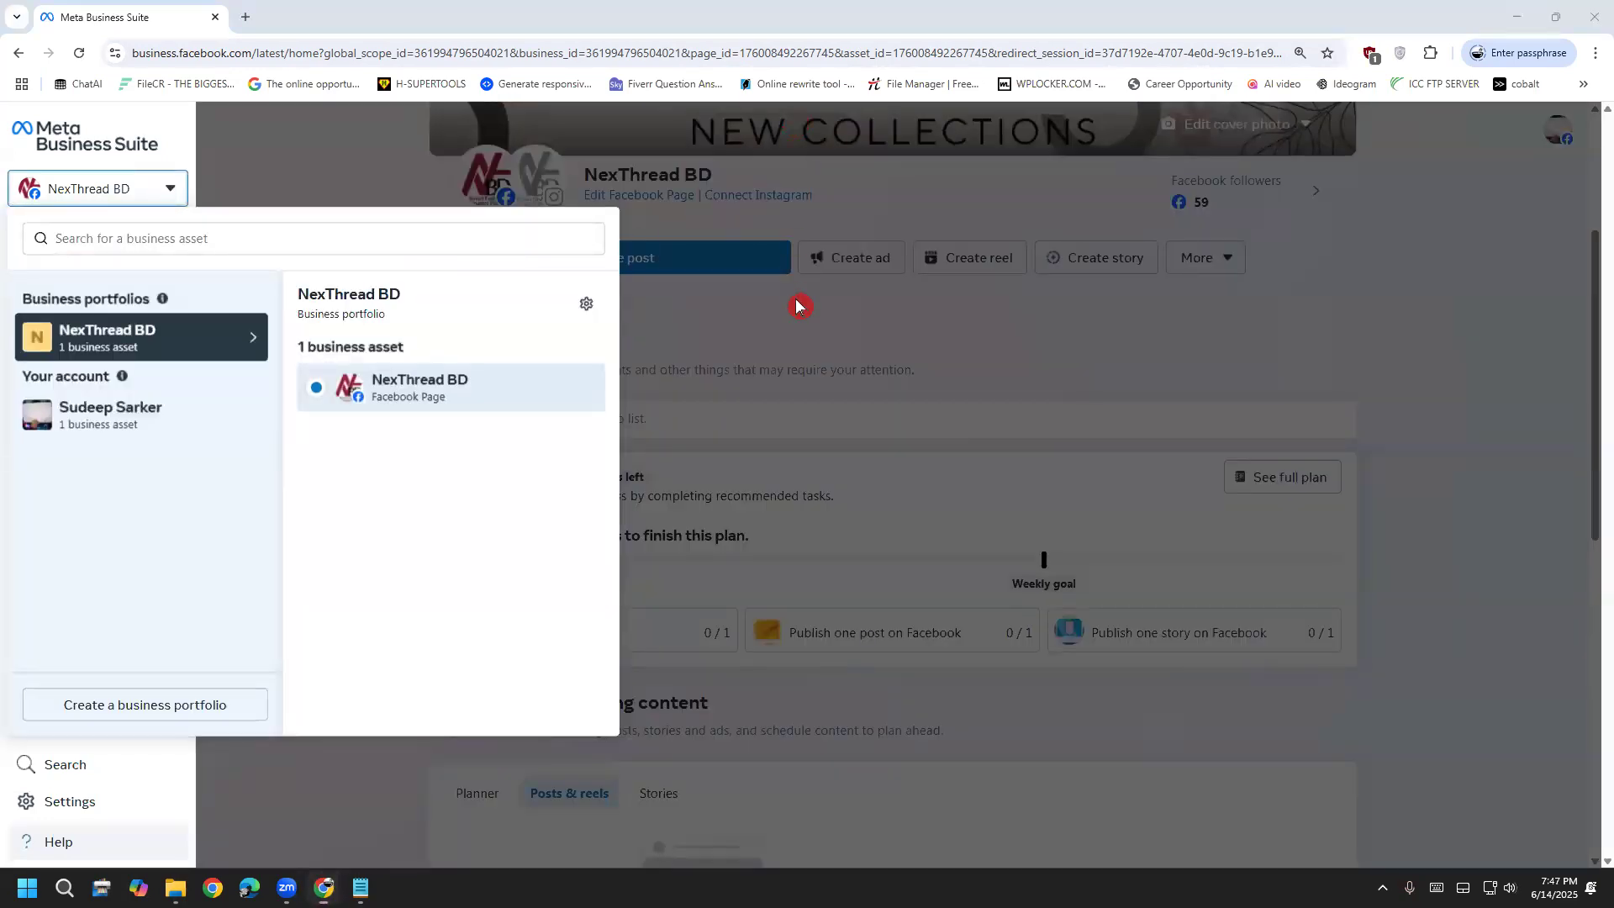
{"action": "left_click_drag", "start_coordinate": [580, 363], "coordinate": [323, 362]}
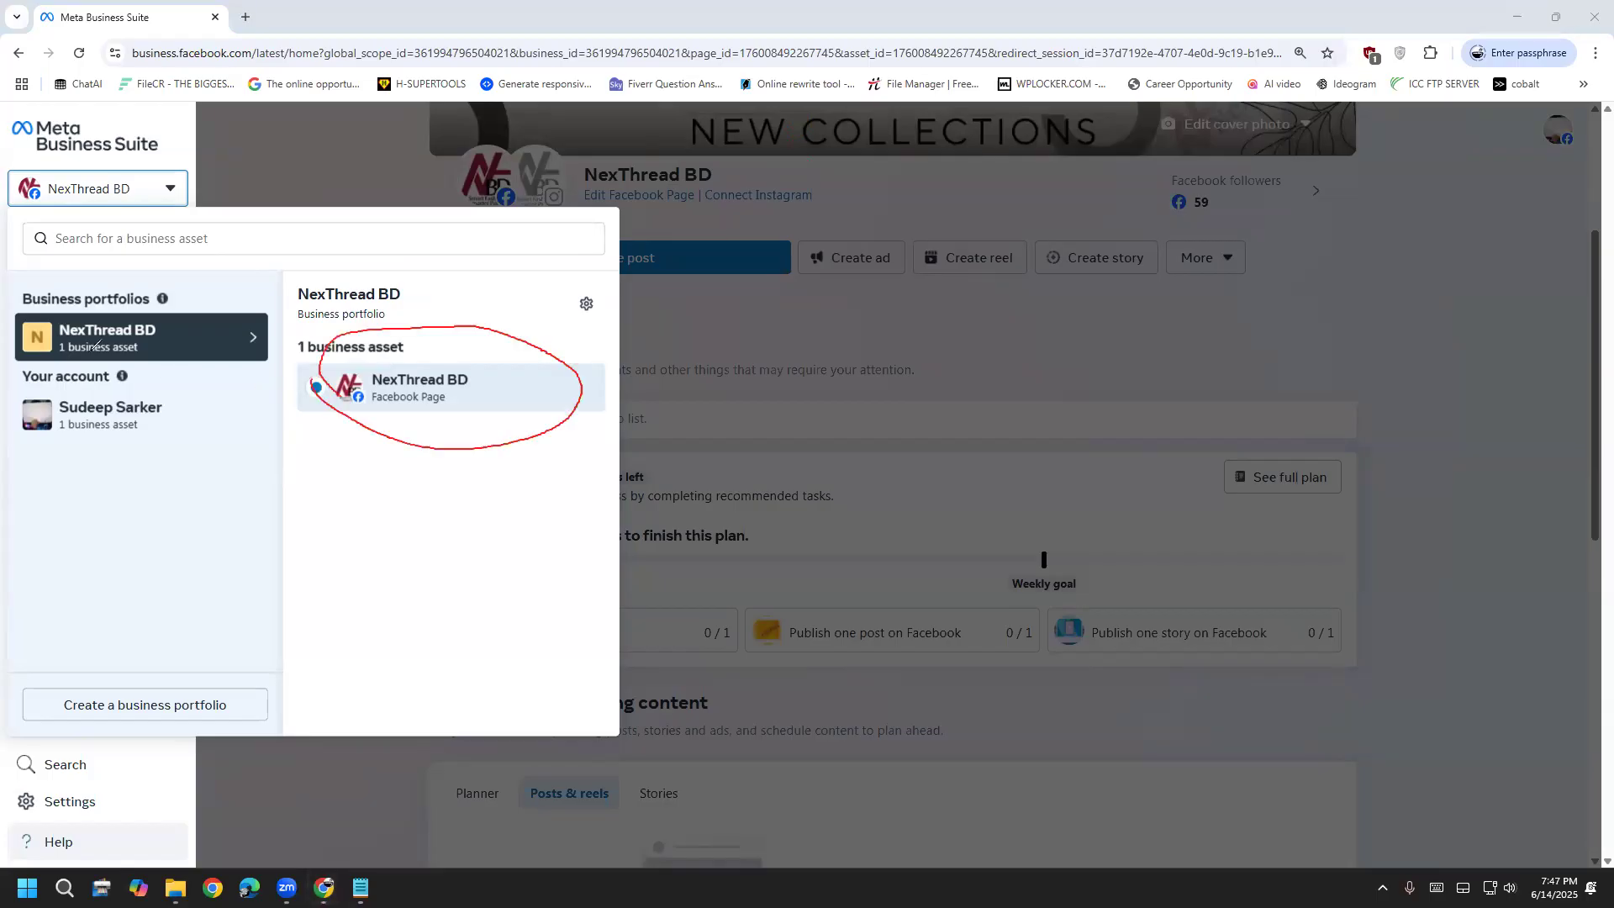
{"action": "mouse_move", "coordinate": [25, 313]}
{"action": "left_mouse_down"}
{"action": "mouse_move", "coordinate": [153, 313]}
{"action": "mouse_move", "coordinate": [18, 346]}
{"action": "mouse_move", "coordinate": [40, 313]}
{"action": "left_mouse_up"}
{"action": "key", "text": "Escape"}
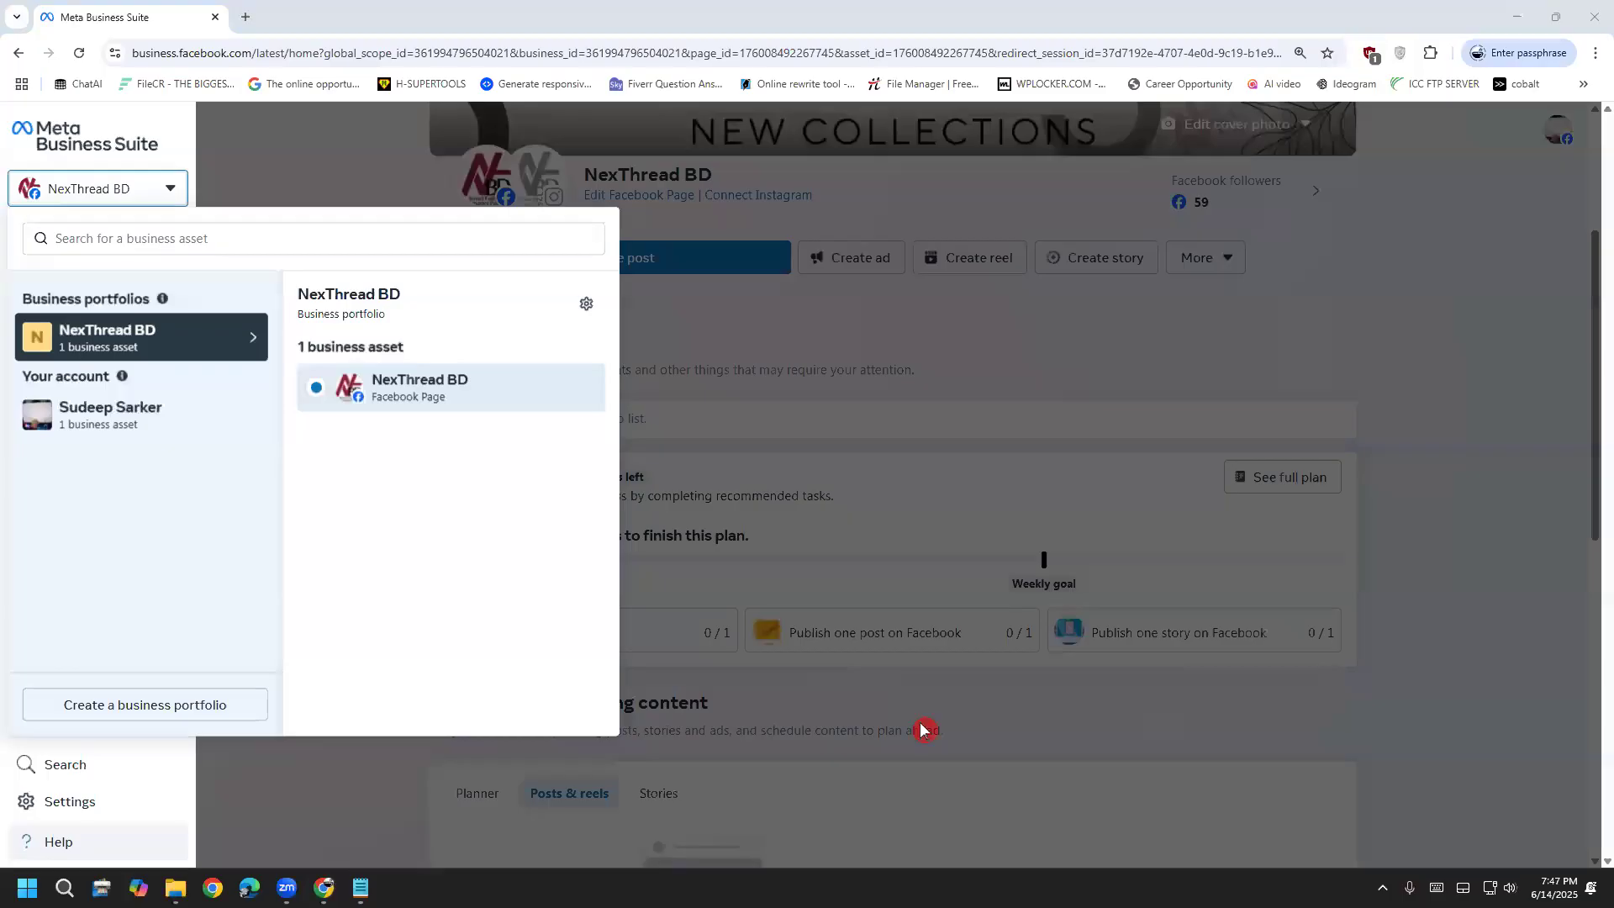
{"action": "left_click", "coordinate": [925, 729]}
{"action": "left_click", "coordinate": [126, 800]}
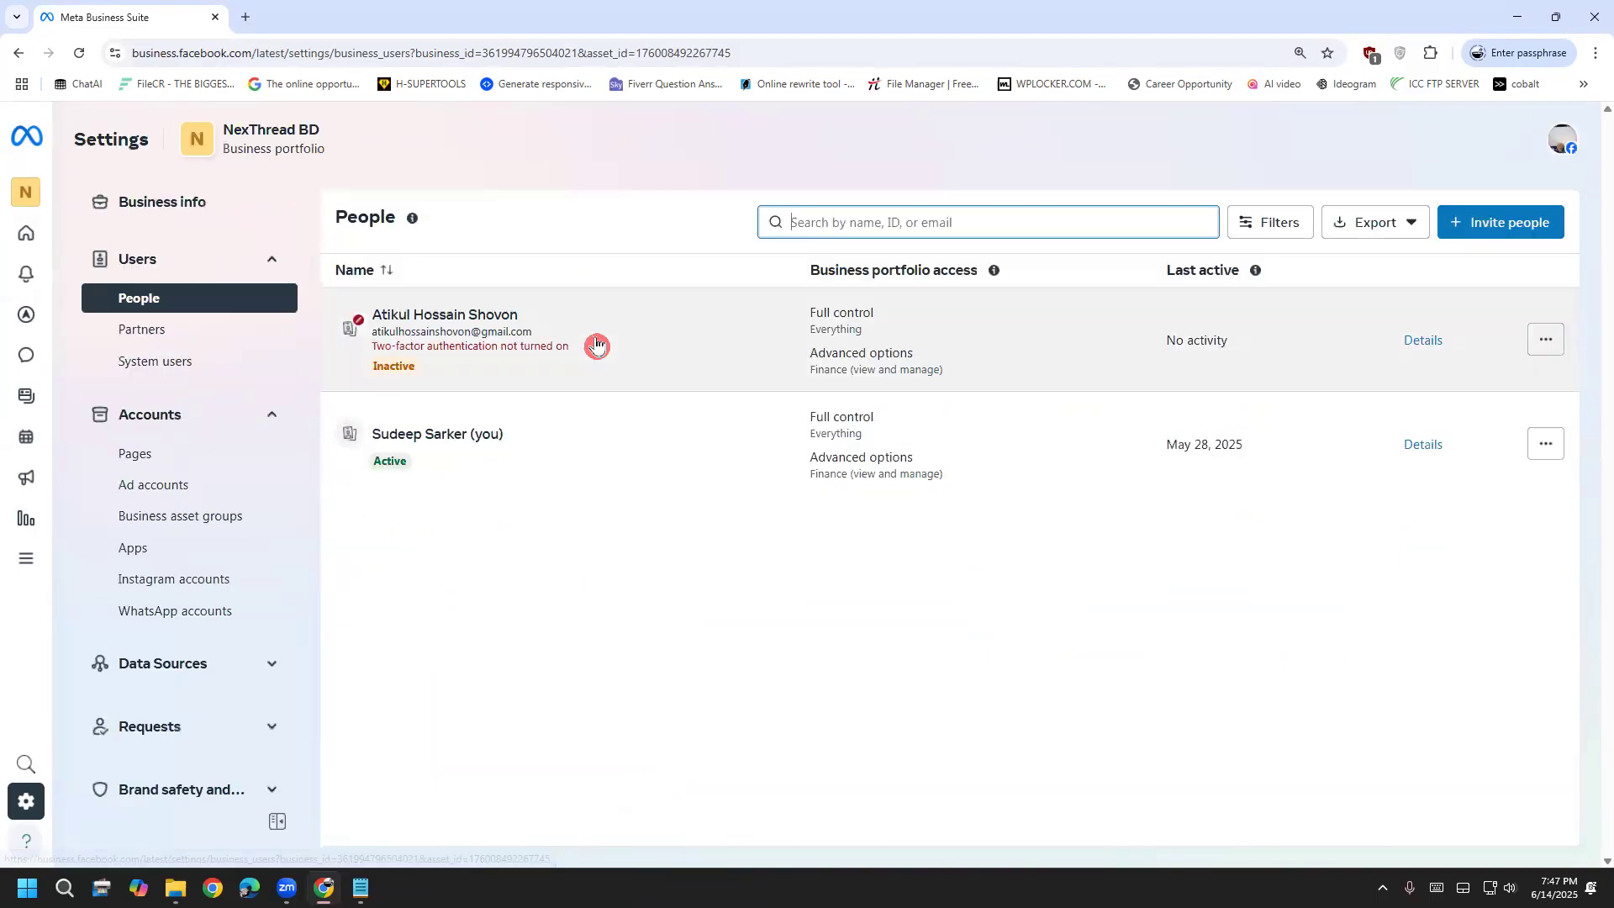
Go back, switch to your own Facebook Page, circle it in red, and open its Settings
{"action": "left_click", "coordinate": [17, 54]}
{"action": "left_click", "coordinate": [12, 59]}
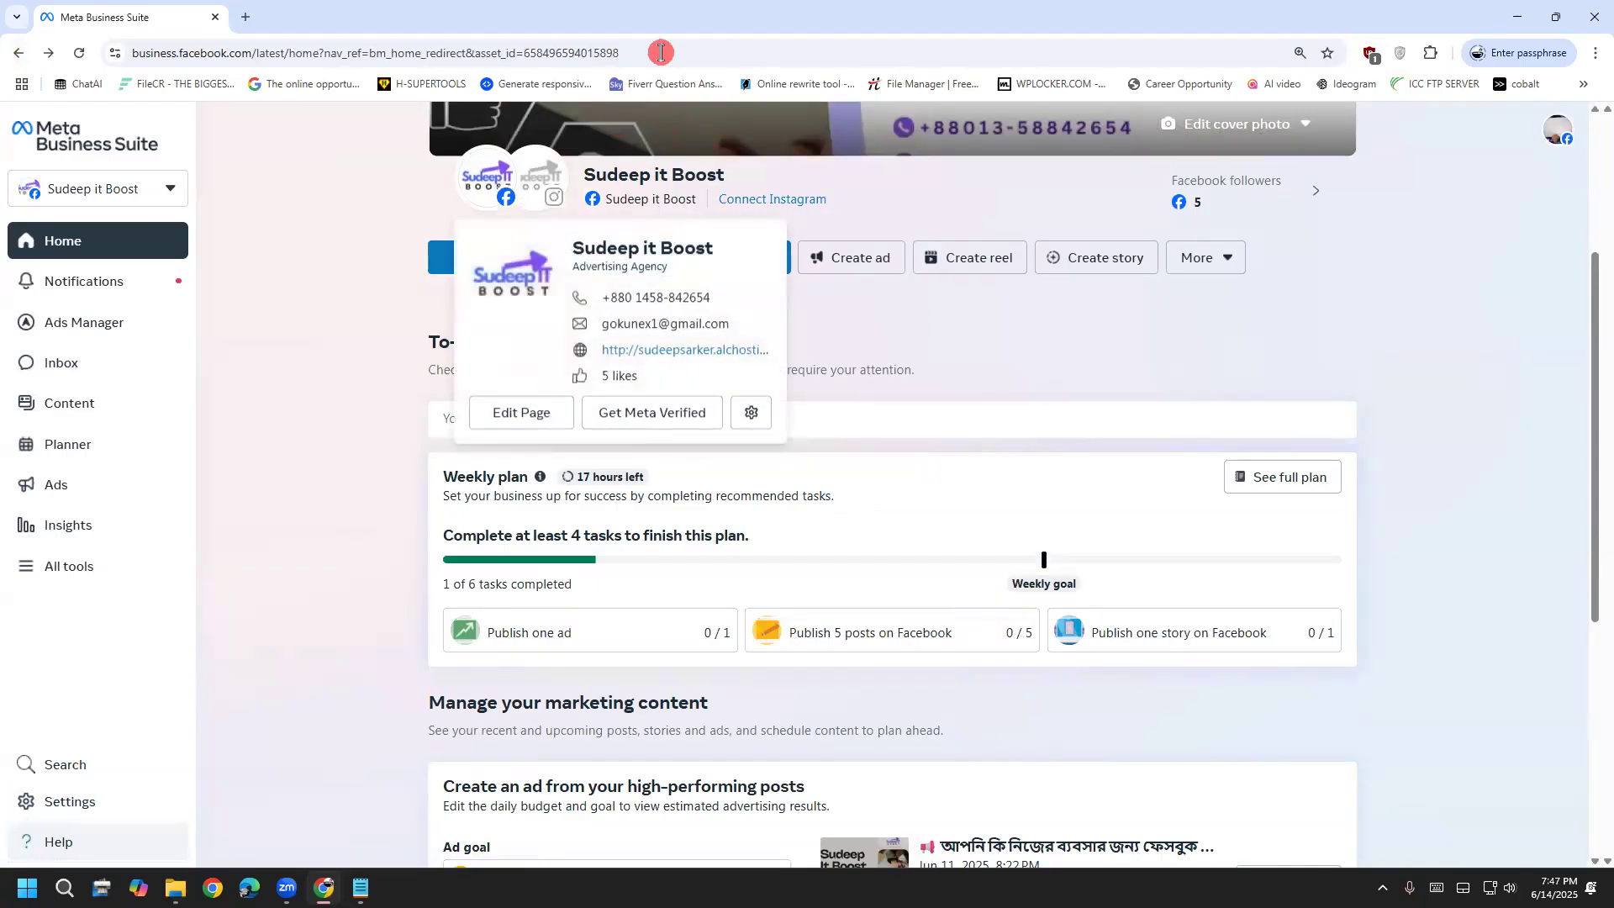
{"action": "left_click_drag", "start_coordinate": [559, 223], "coordinate": [598, 237]}
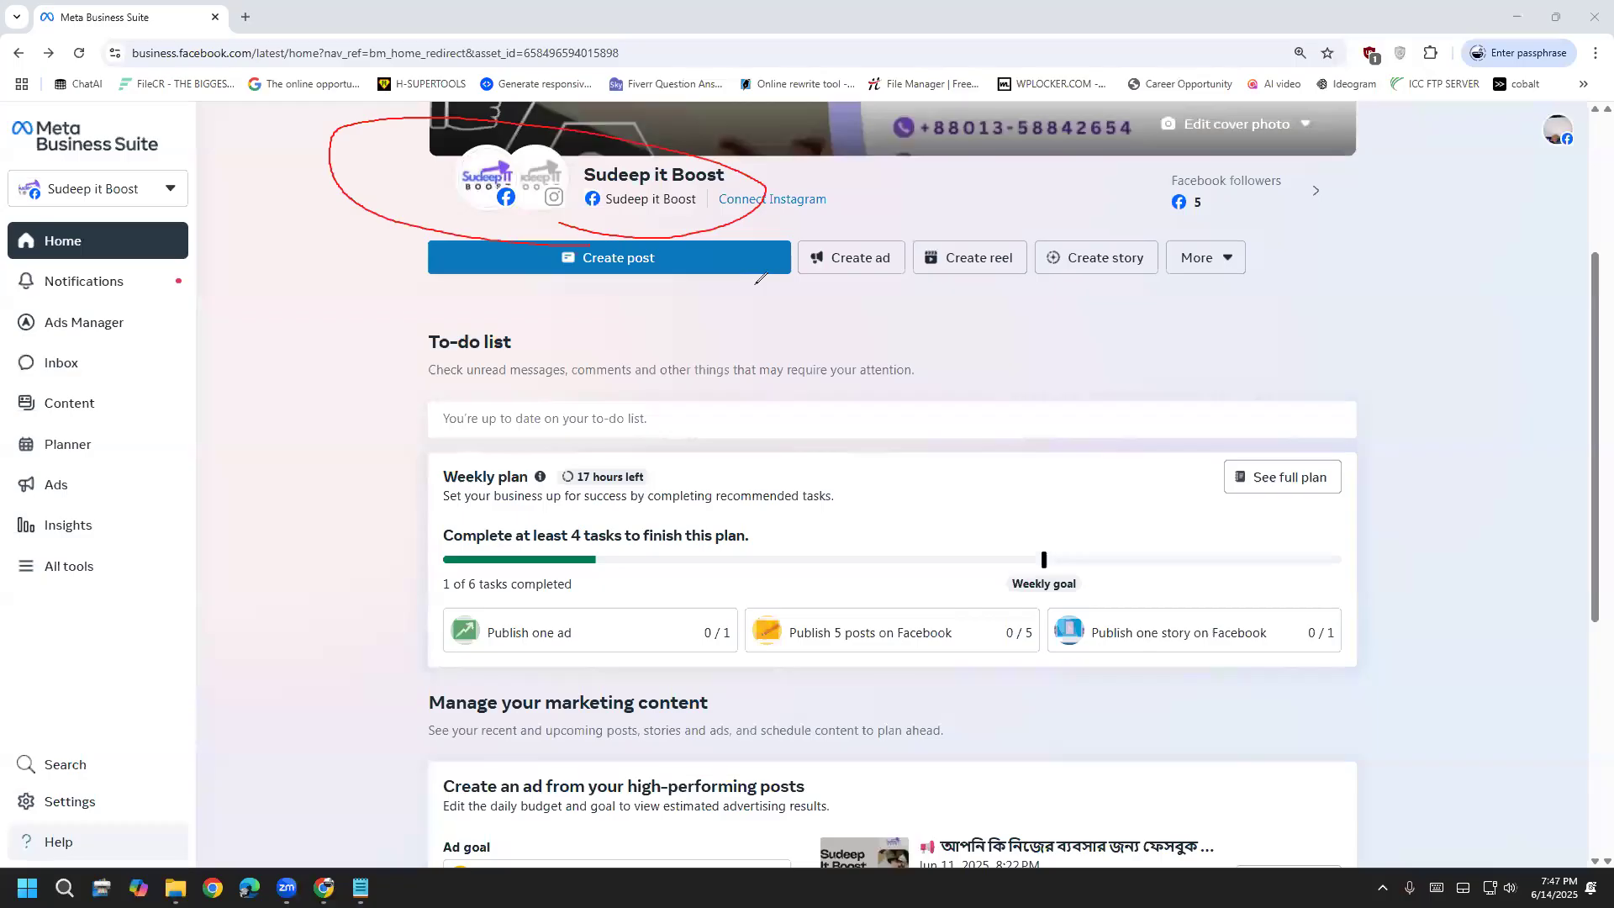
{"action": "key", "text": "ctrl+z"}
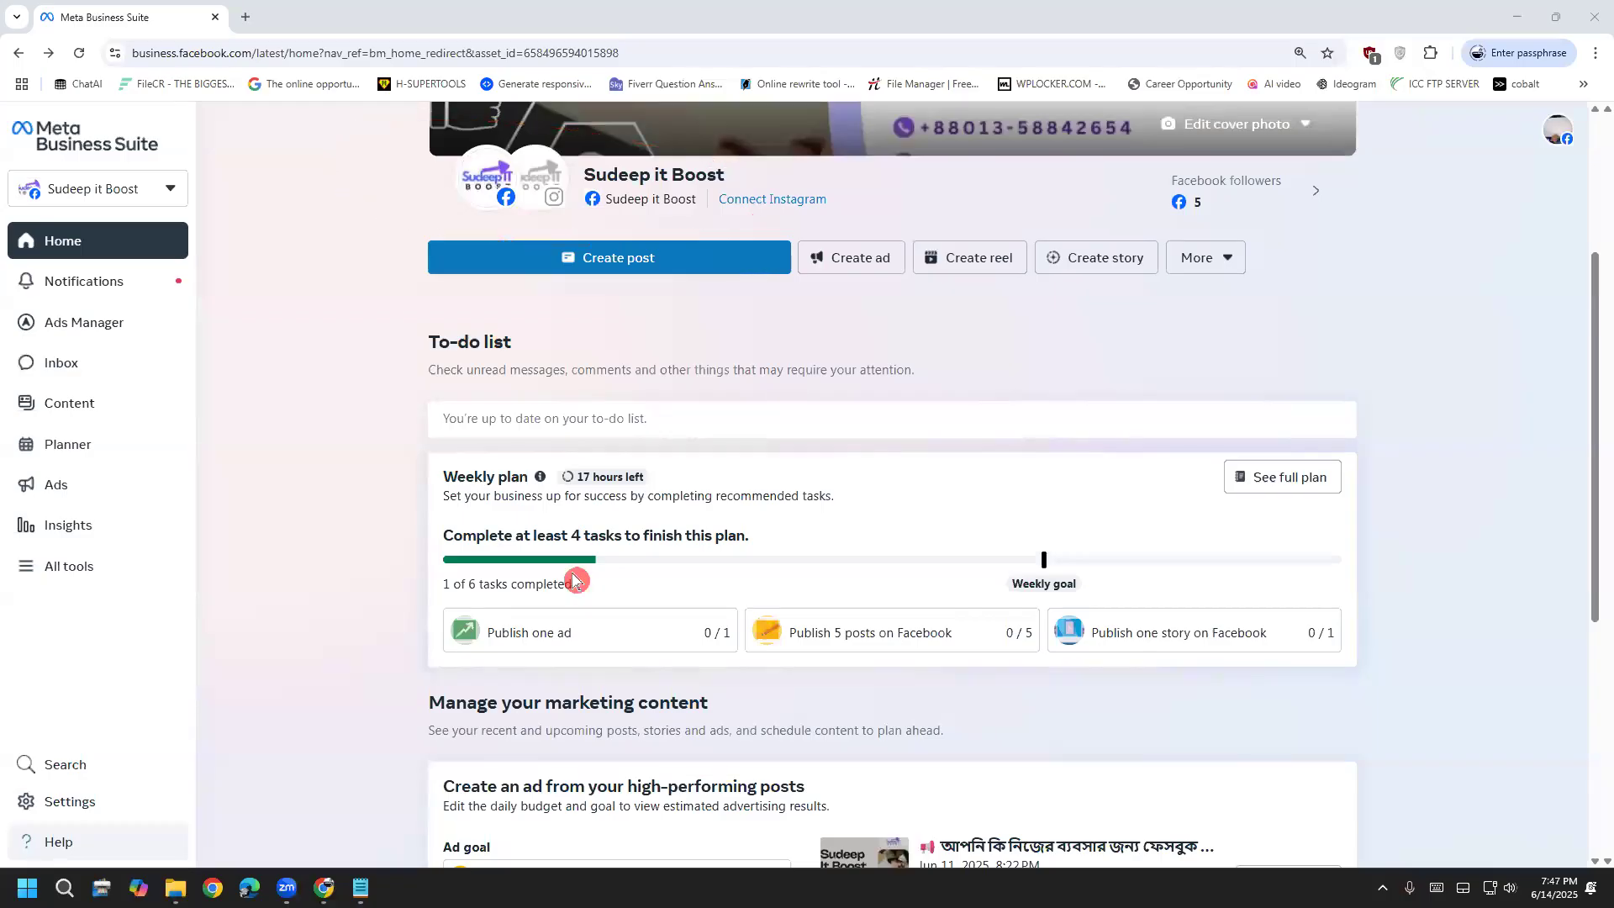
{"action": "left_click", "coordinate": [78, 805]}
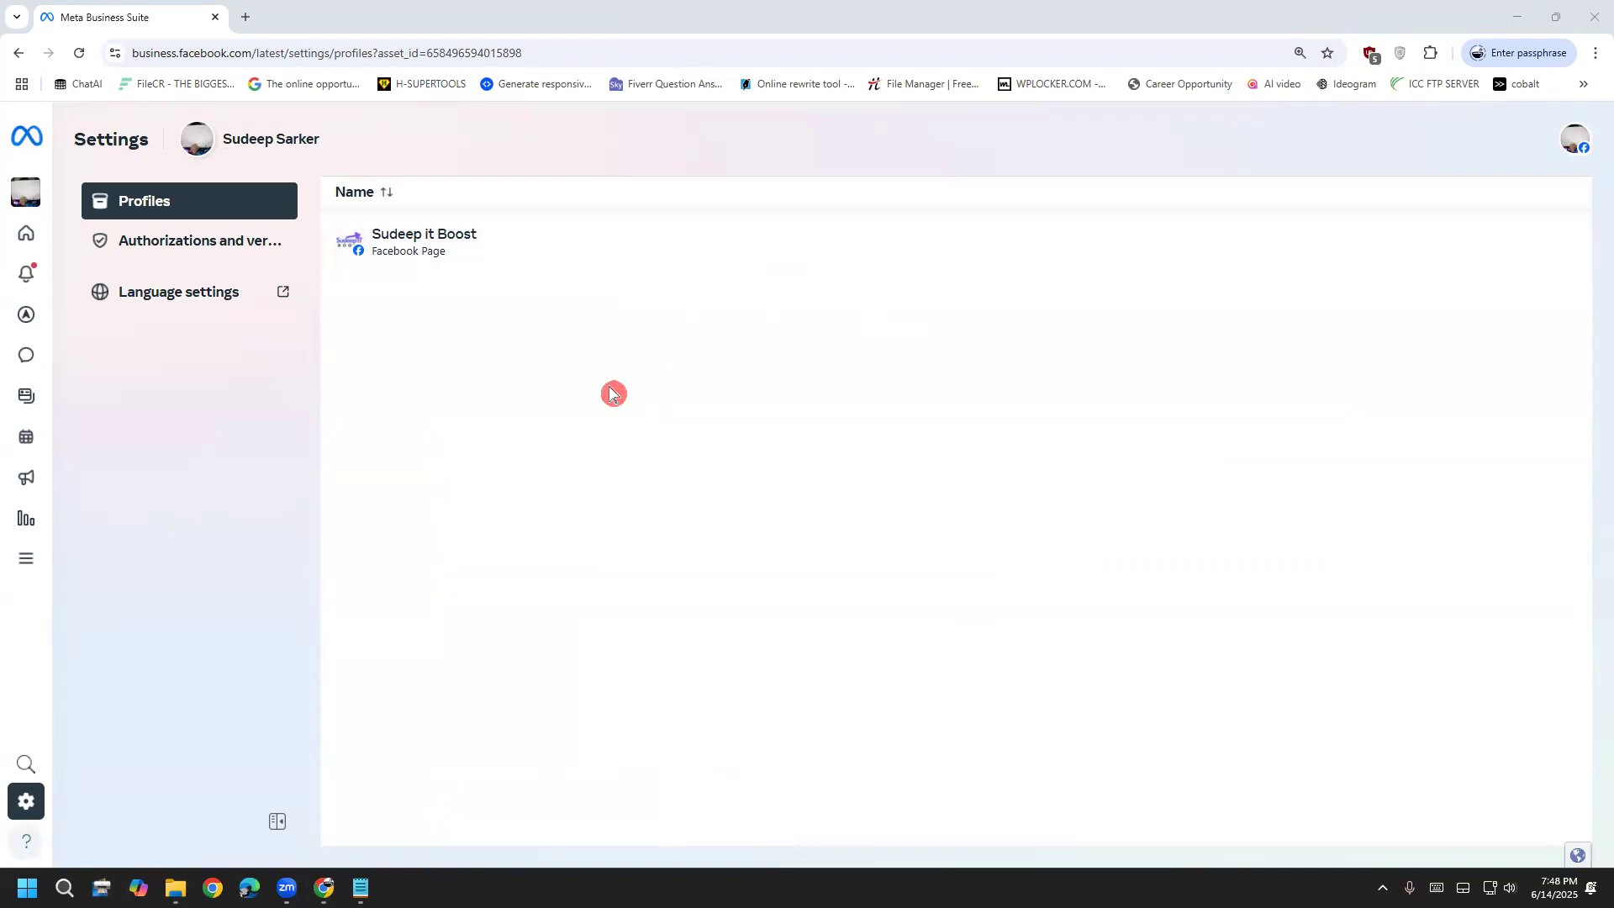
{"action": "left_click", "coordinate": [361, 888]}
{"action": "left_click", "coordinate": [396, 550]}
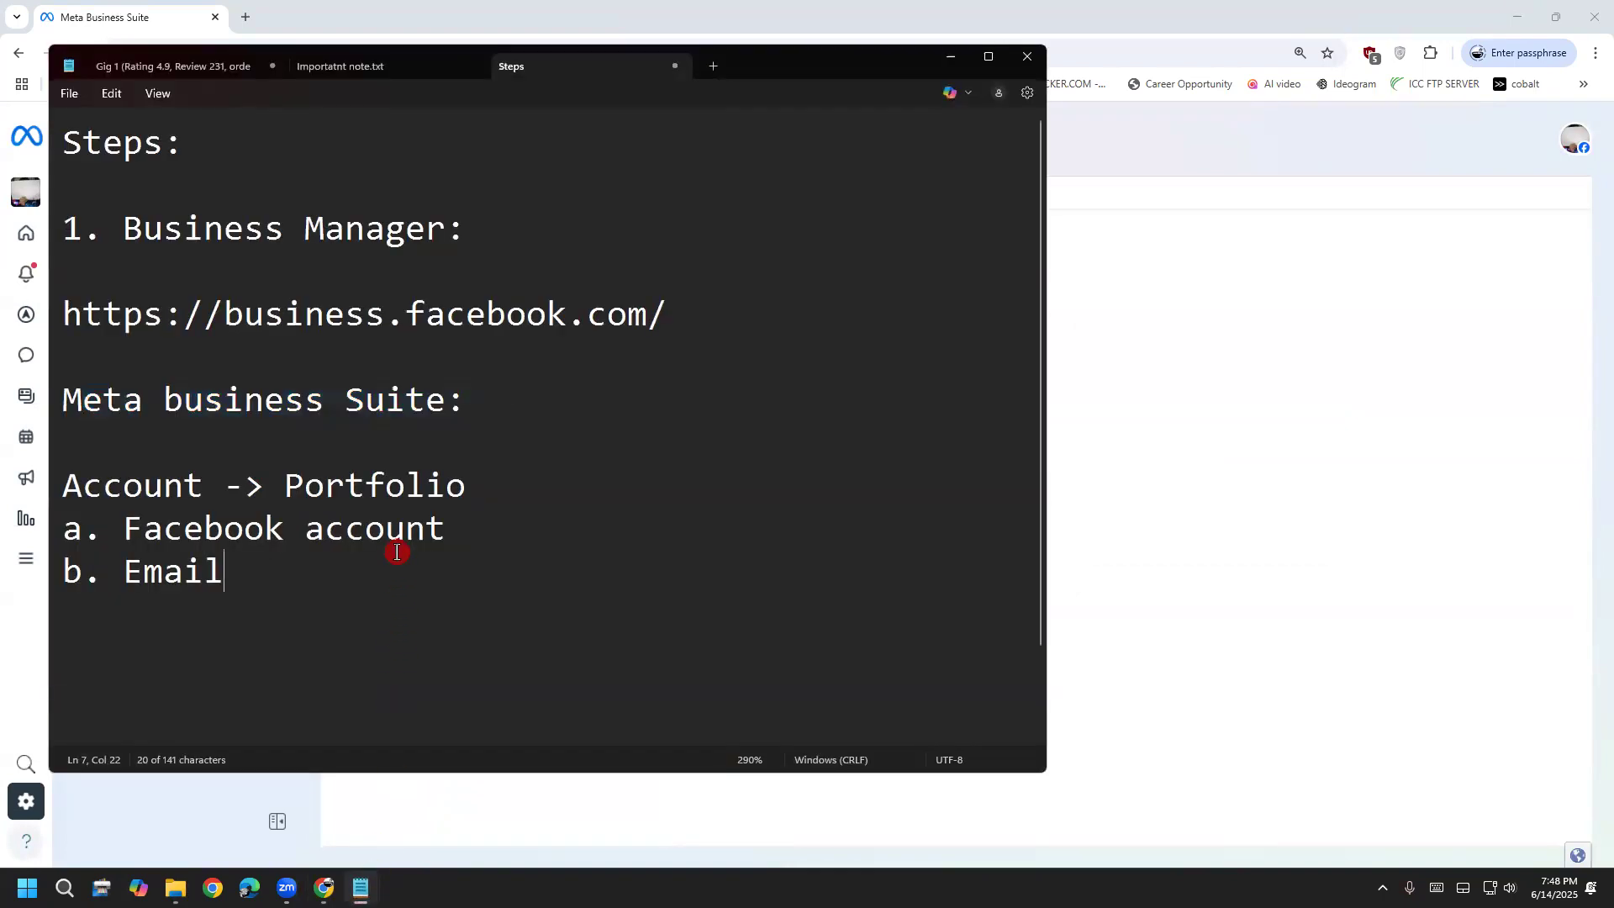
{"action": "key", "text": "Return"}
{"action": "left_click", "coordinate": [467, 807]}
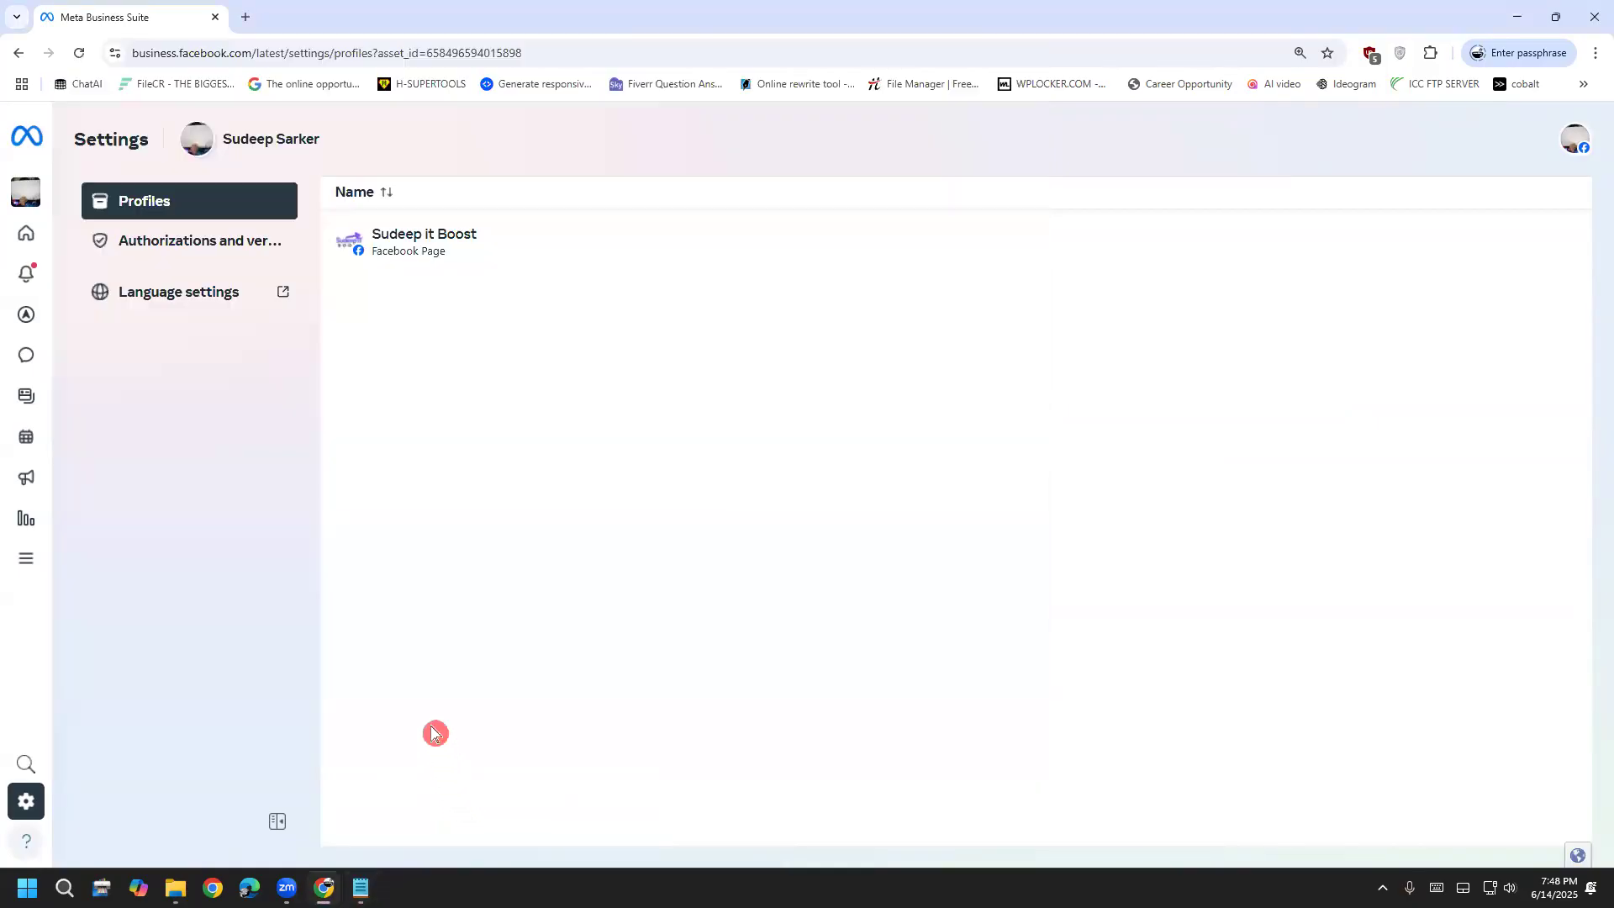
{"action": "left_click", "coordinate": [13, 56]}
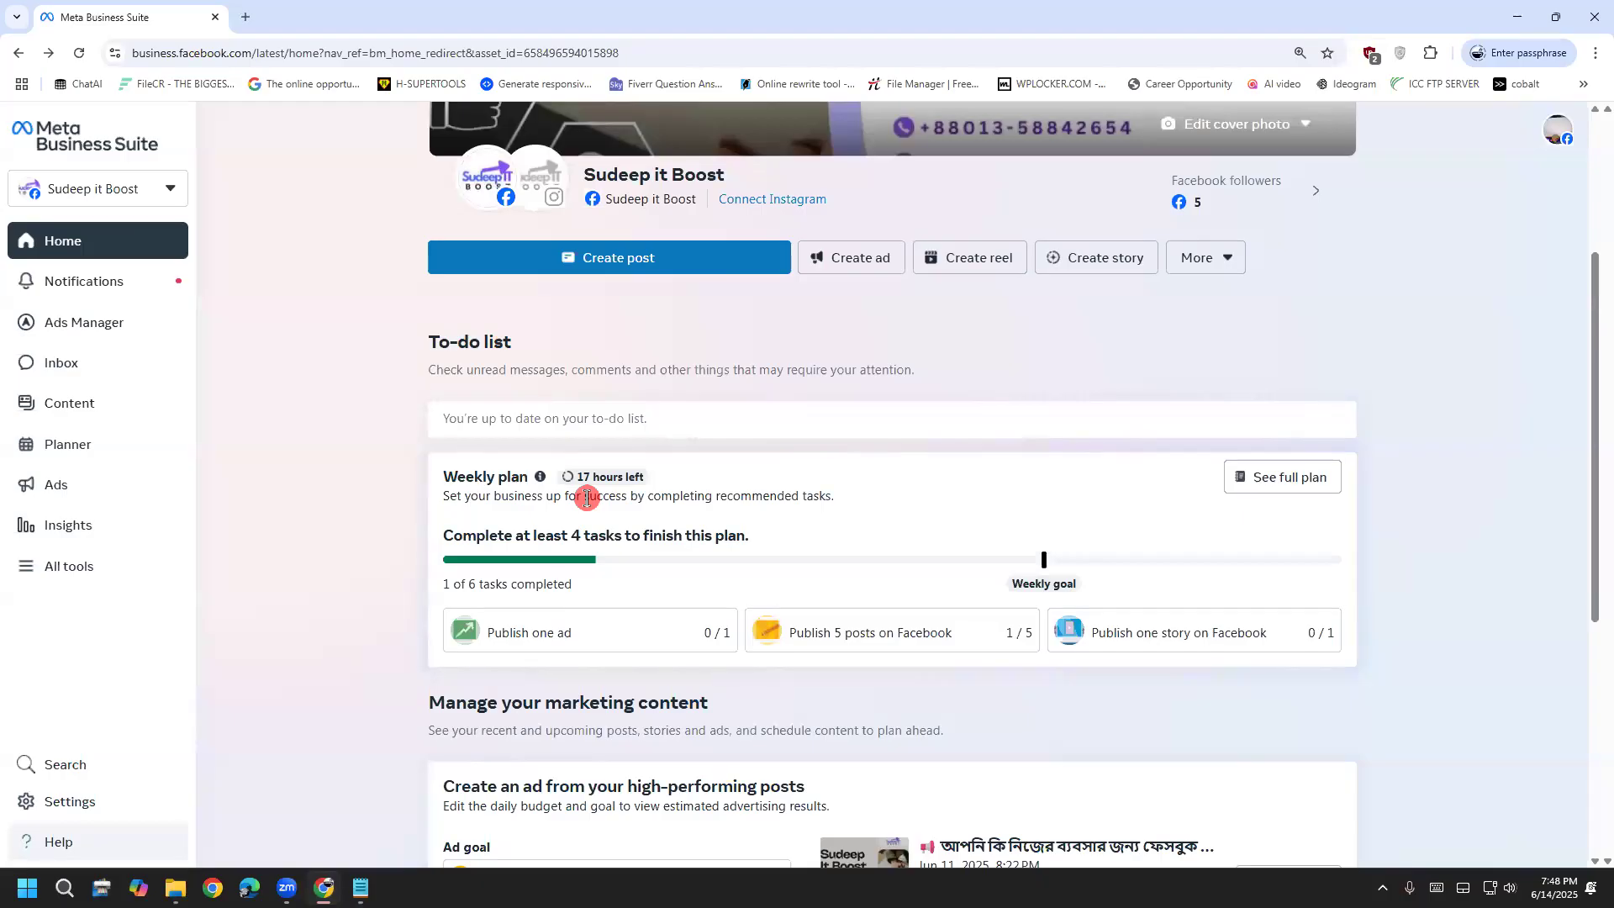
{"action": "scroll", "coordinate": [227, 659], "scroll_direction": "down", "scroll_amount": 1}
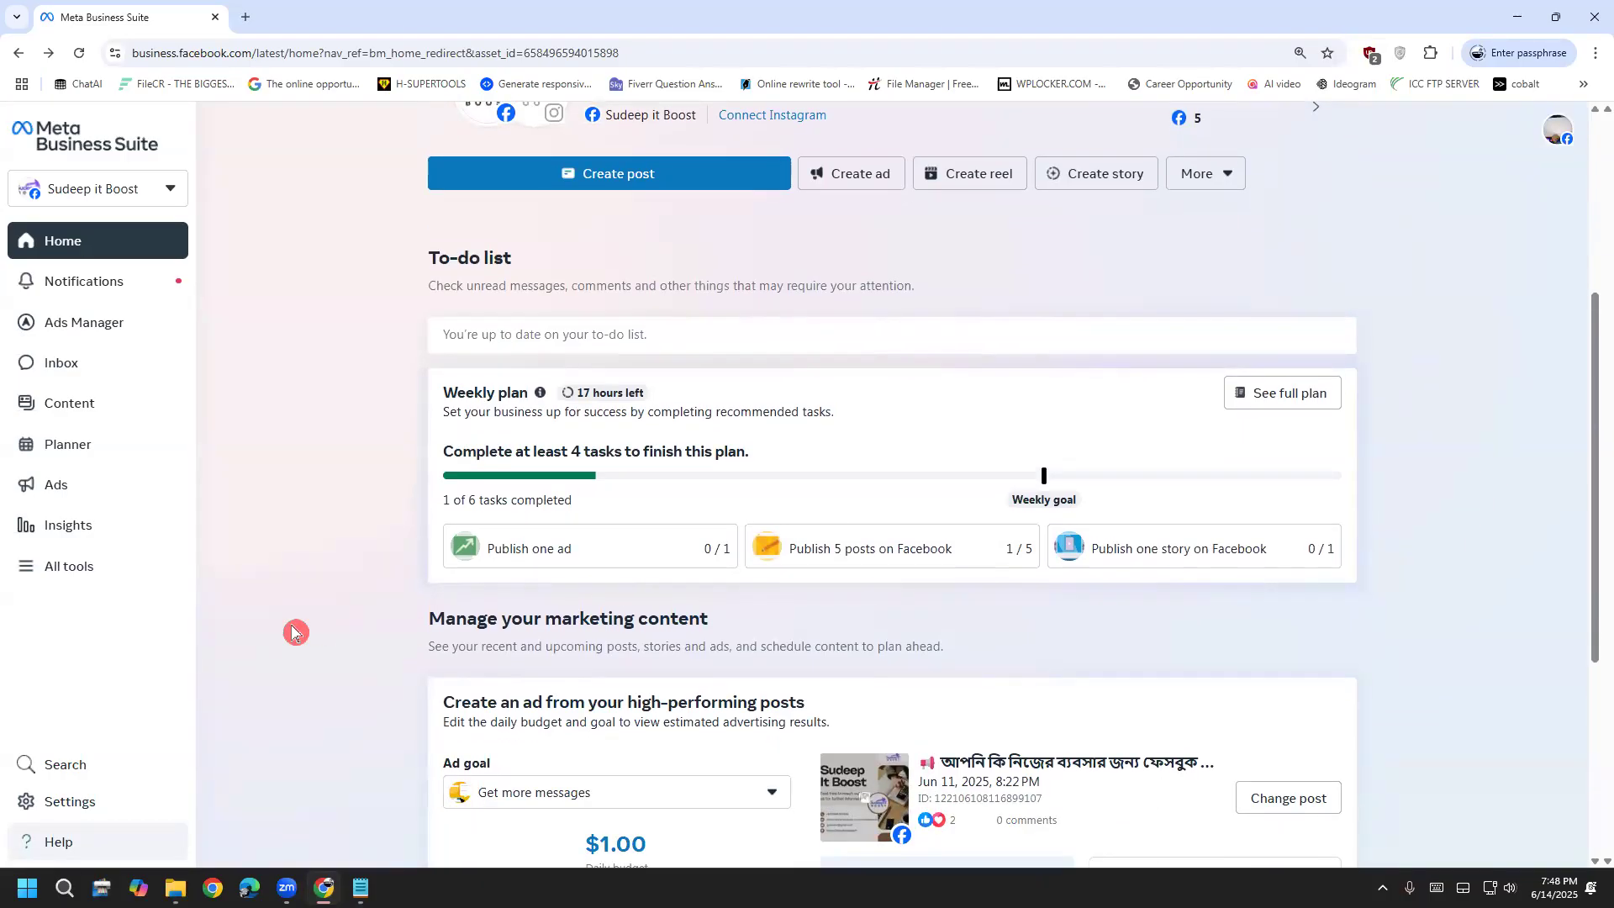
Switch to the NexThread BD portfolio and its Page, then mark 'Create a business portfolio' in red
{"action": "left_click", "coordinate": [138, 193]}
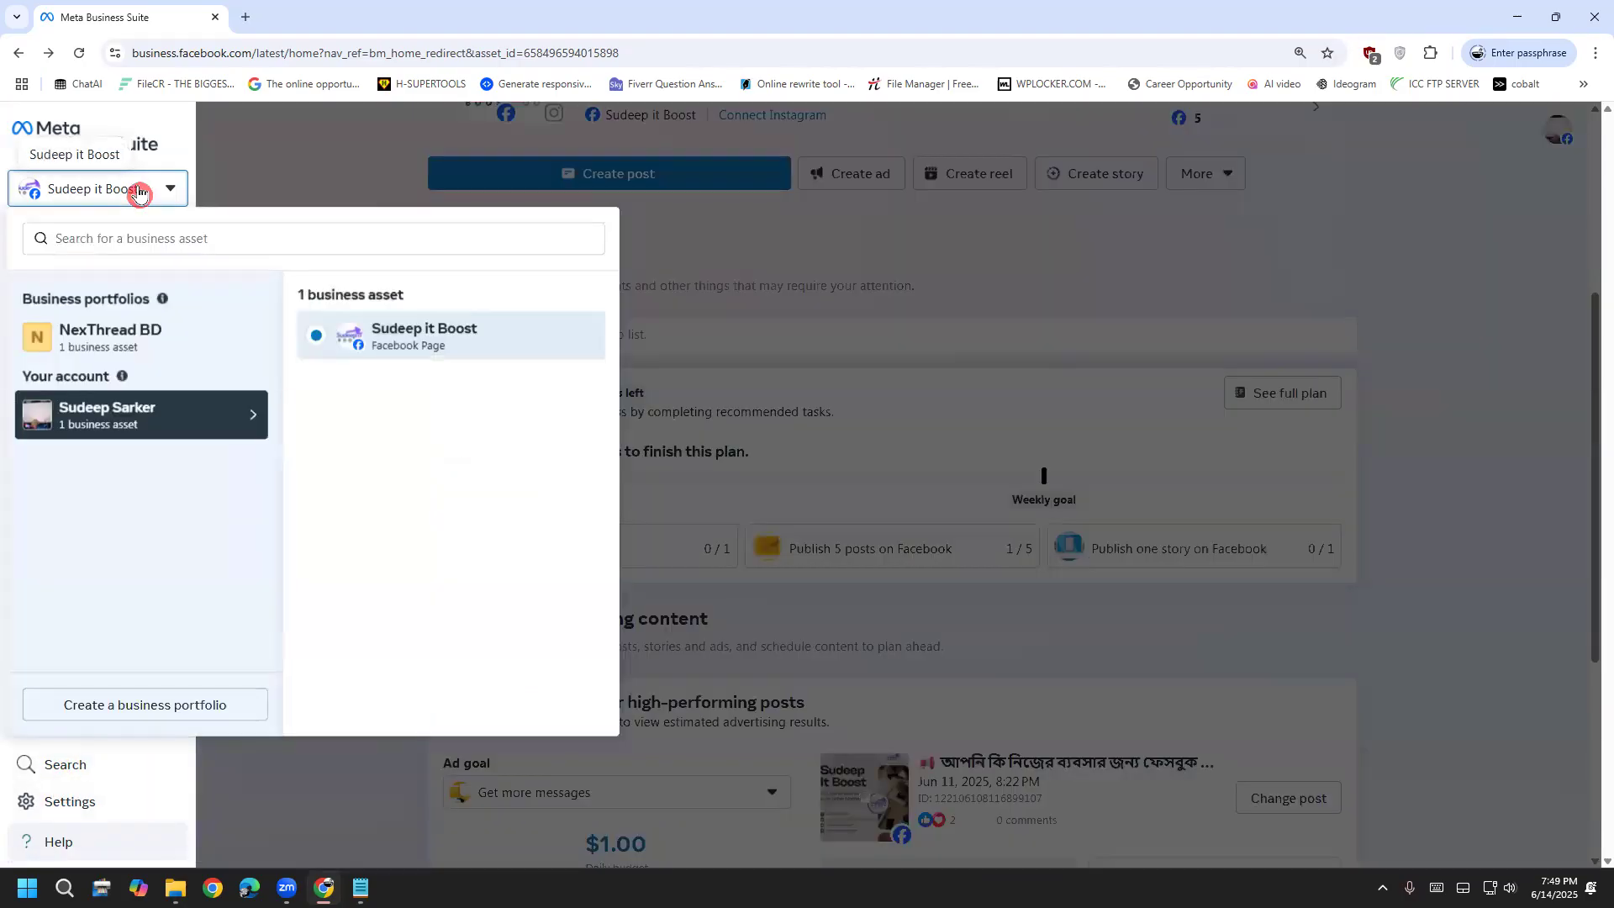
{"action": "left_click", "coordinate": [153, 347]}
{"action": "left_click", "coordinate": [375, 375]}
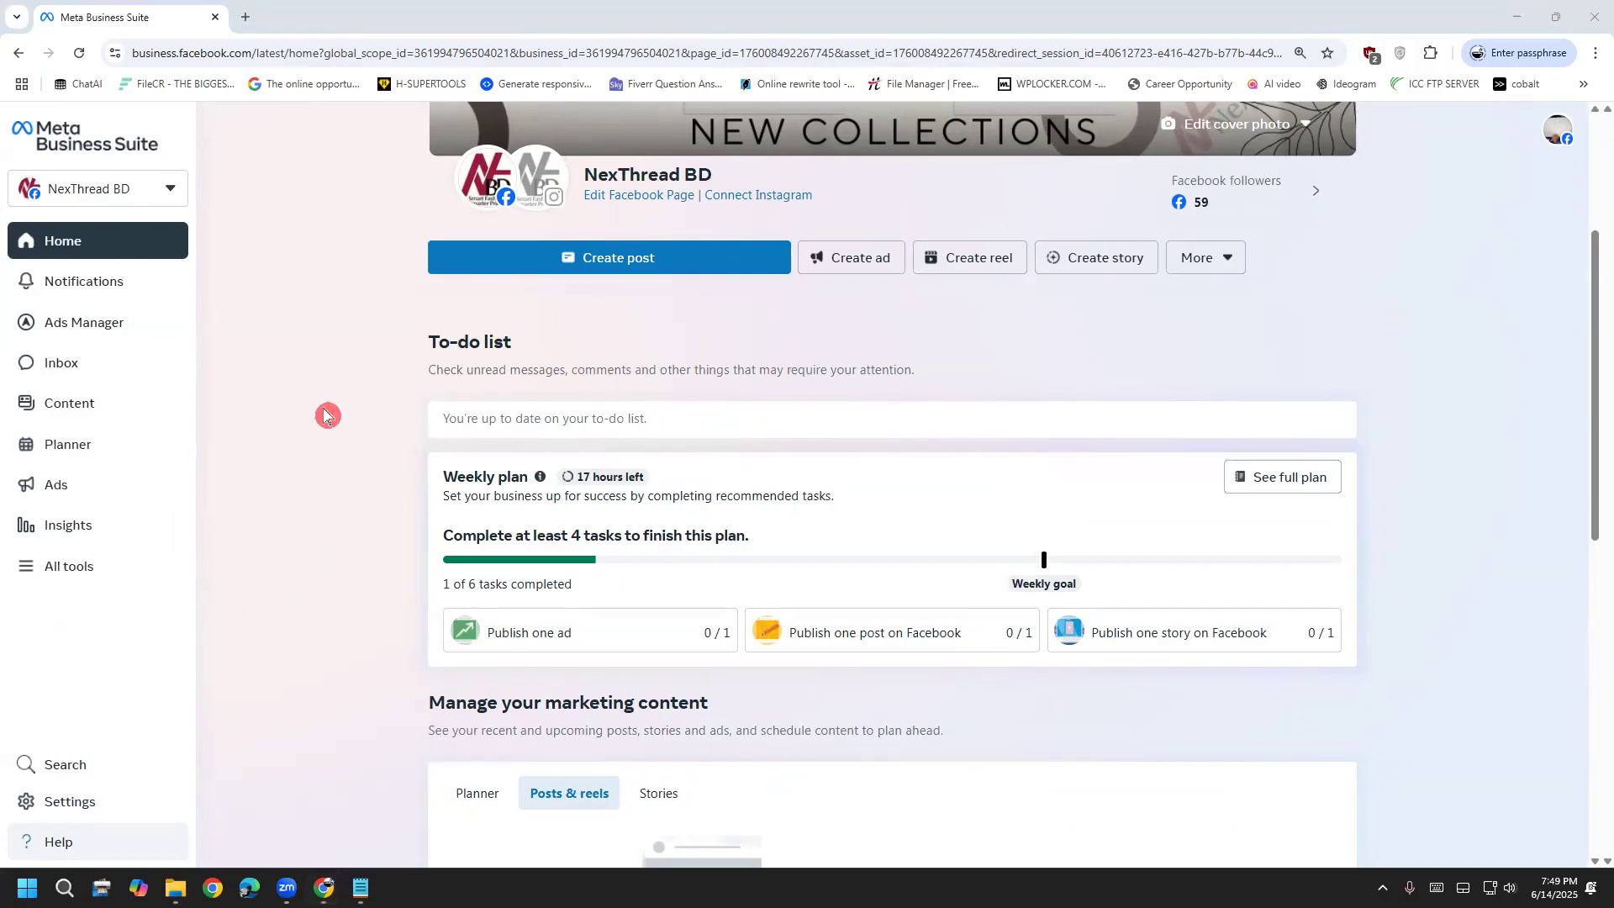
{"action": "left_click", "coordinate": [152, 190]}
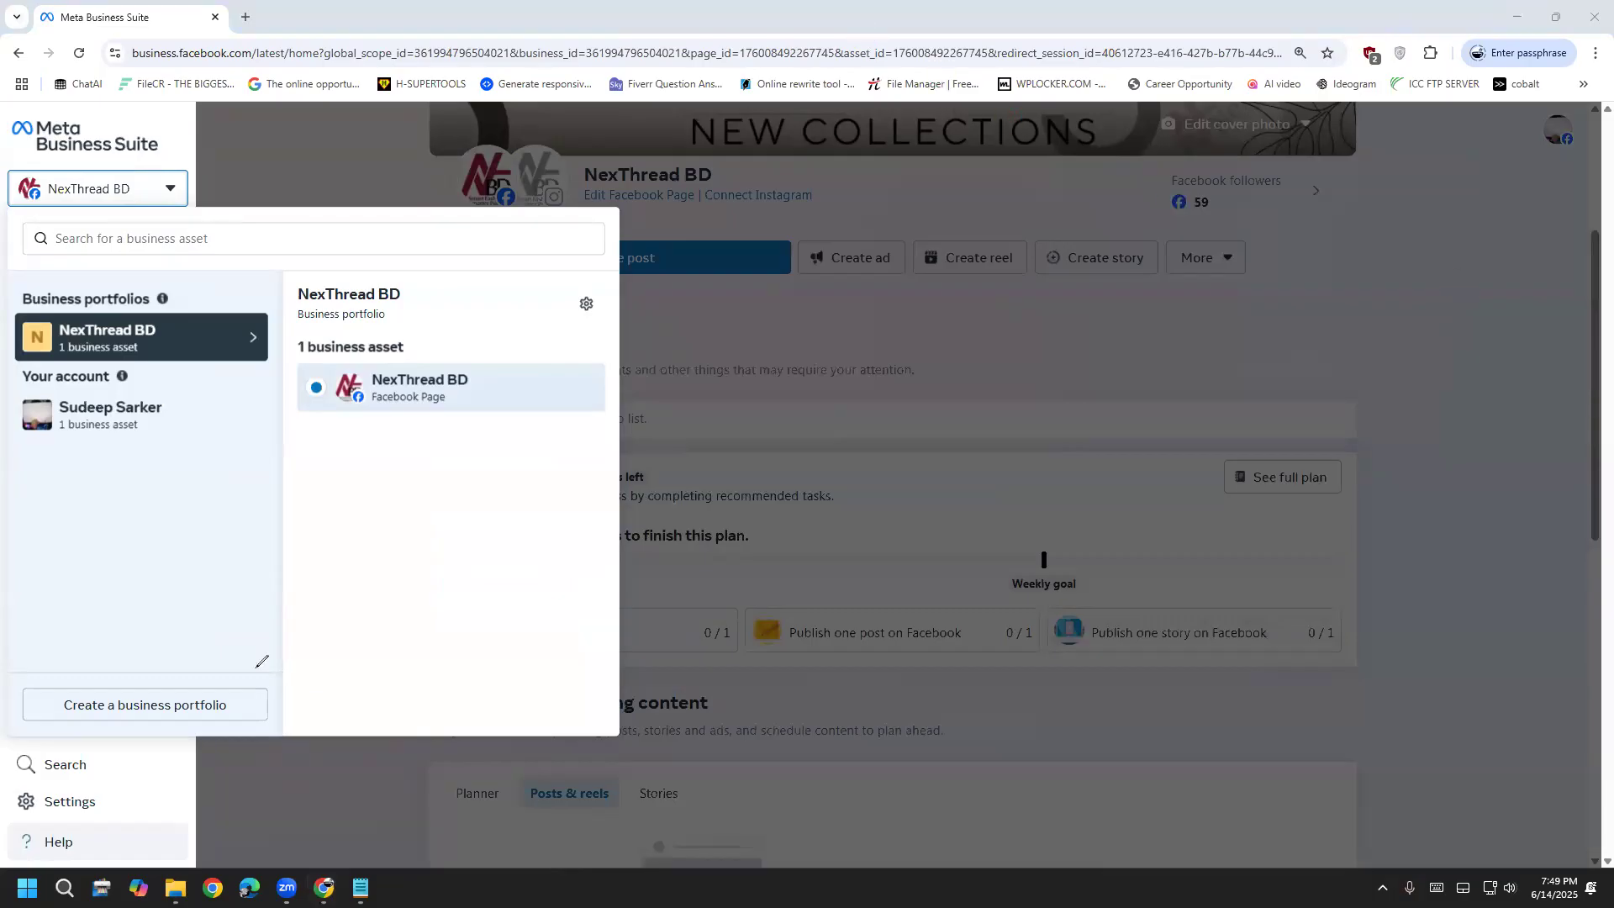
{"action": "mouse_move", "coordinate": [23, 731]}
{"action": "left_mouse_down"}
{"action": "mouse_move", "coordinate": [88, 679]}
{"action": "mouse_move", "coordinate": [235, 682]}
{"action": "mouse_move", "coordinate": [262, 694]}
{"action": "mouse_move", "coordinate": [244, 726]}
{"action": "mouse_move", "coordinate": [48, 743]}
{"action": "mouse_move", "coordinate": [24, 687]}
{"action": "mouse_move", "coordinate": [132, 721]}
{"action": "mouse_move", "coordinate": [250, 642]}
{"action": "left_mouse_up"}
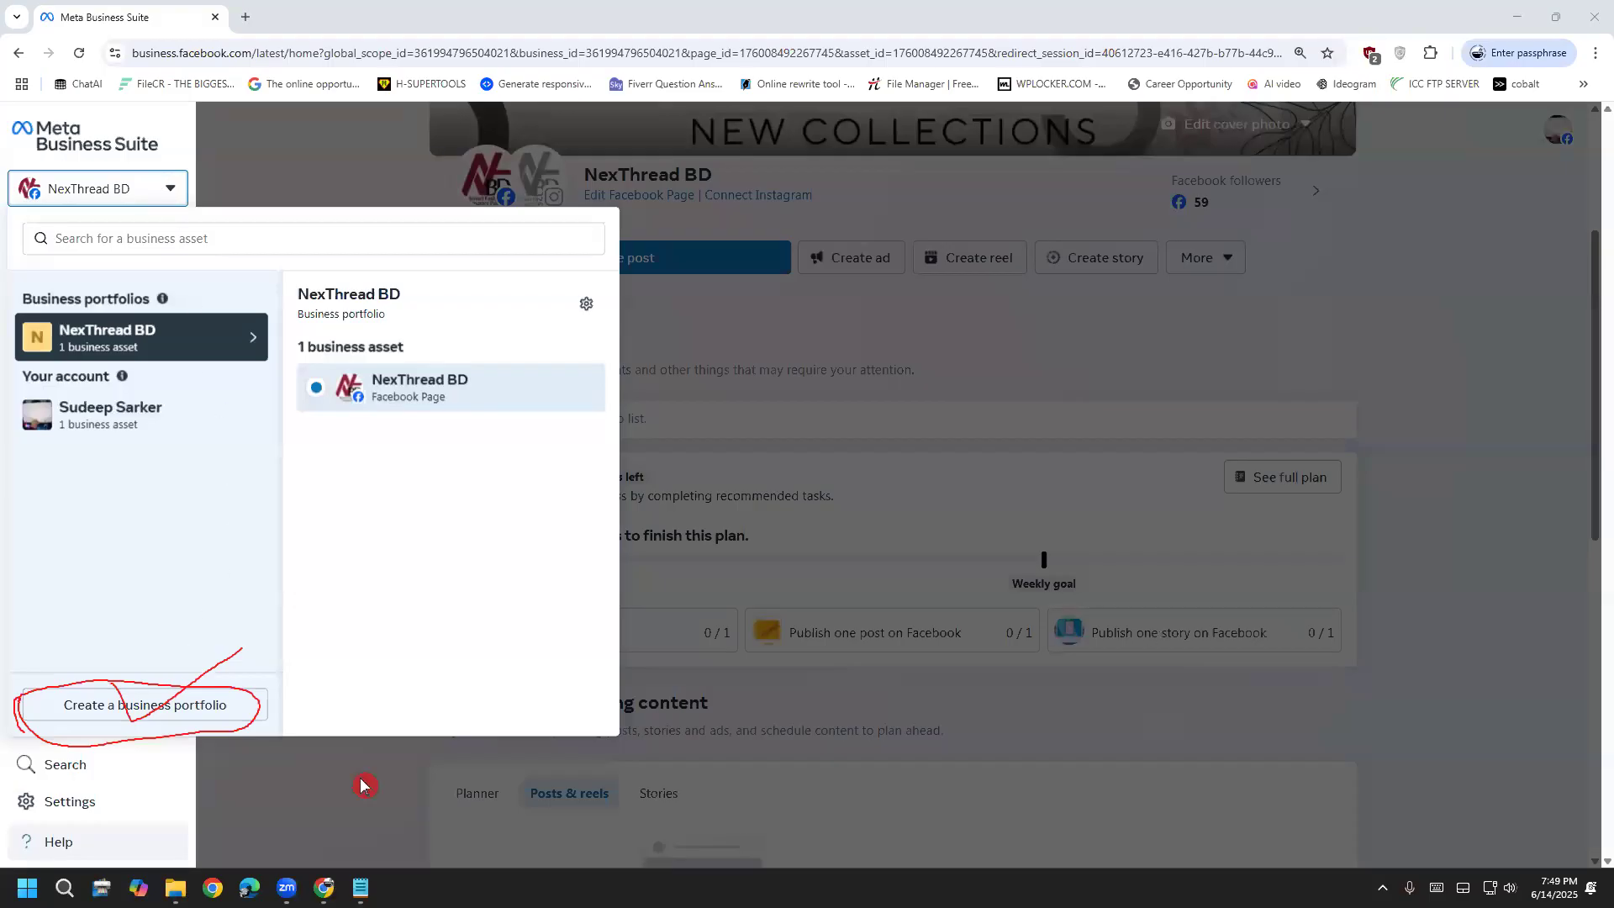
{"action": "key", "text": "Escape"}
Open the Create a business portfolio form and highlight the Facebook account and Email steps in the notes
{"action": "left_click", "coordinate": [152, 717]}
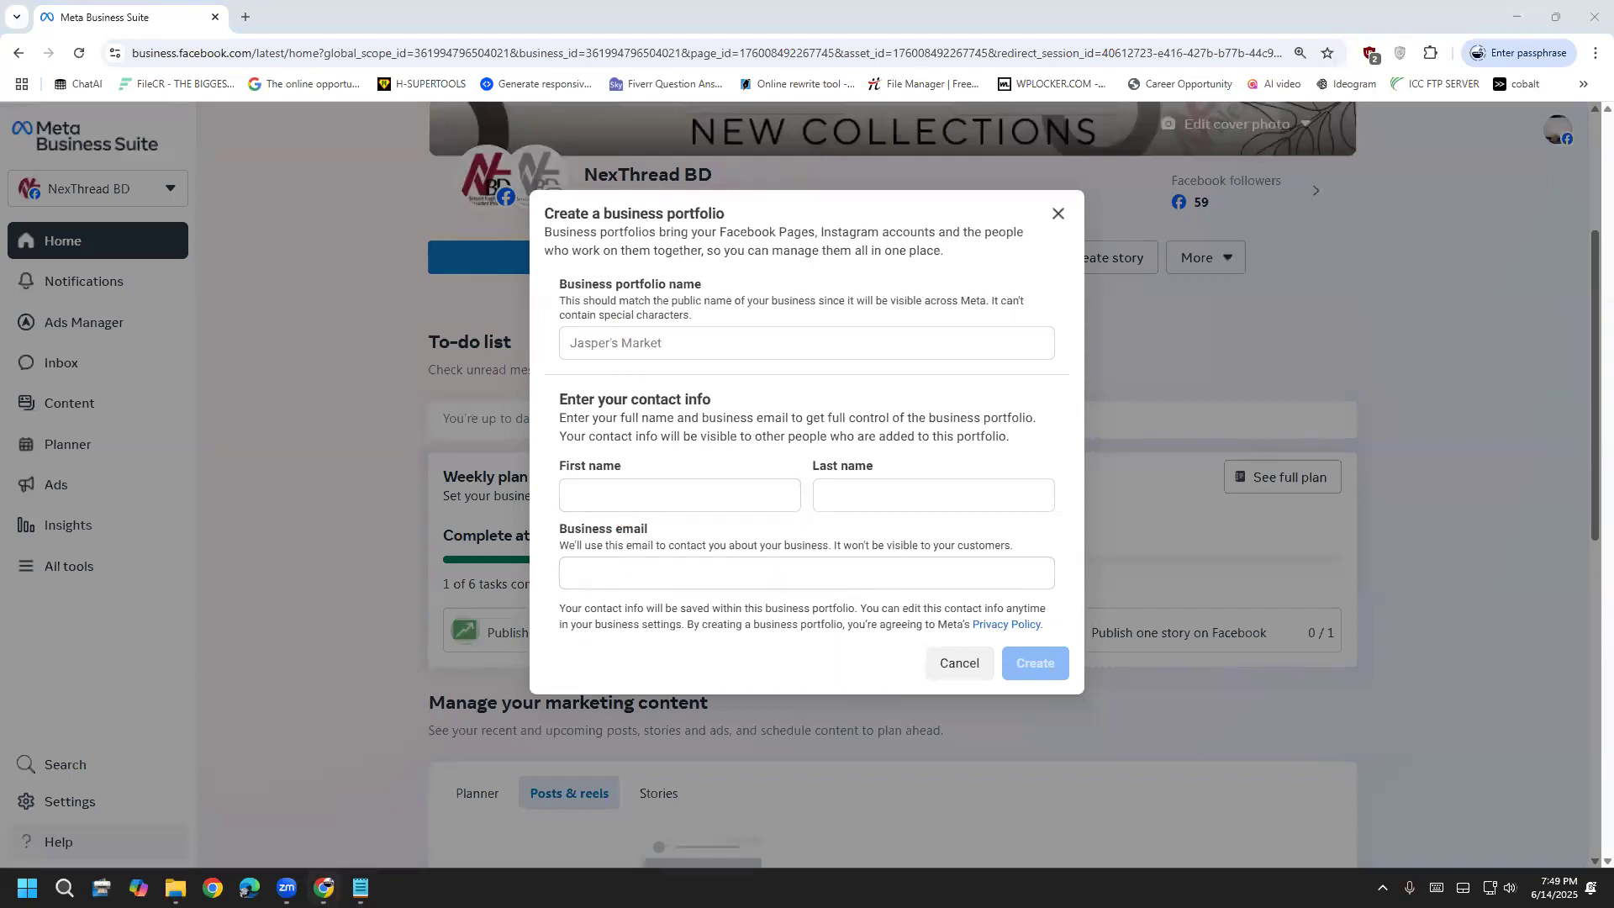
{"action": "left_click", "coordinate": [361, 887]}
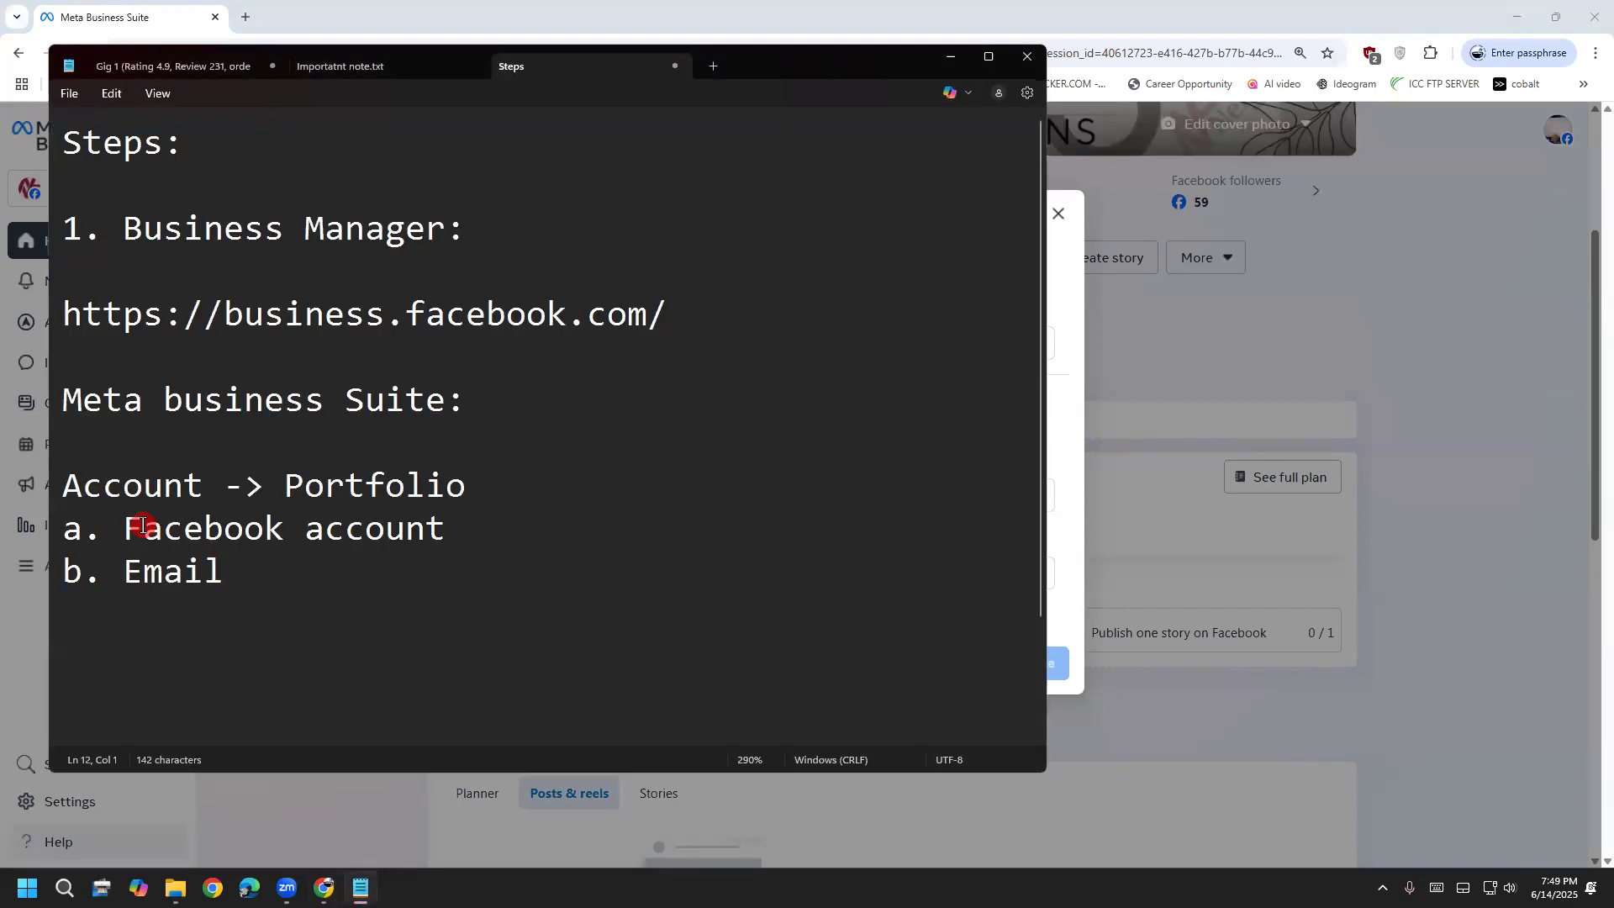
{"action": "left_click_drag", "start_coordinate": [143, 528], "coordinate": [490, 516]}
{"action": "left_click", "coordinate": [489, 517]}
{"action": "left_click_drag", "start_coordinate": [125, 572], "coordinate": [223, 572]}
{"action": "left_click", "coordinate": [950, 57]}
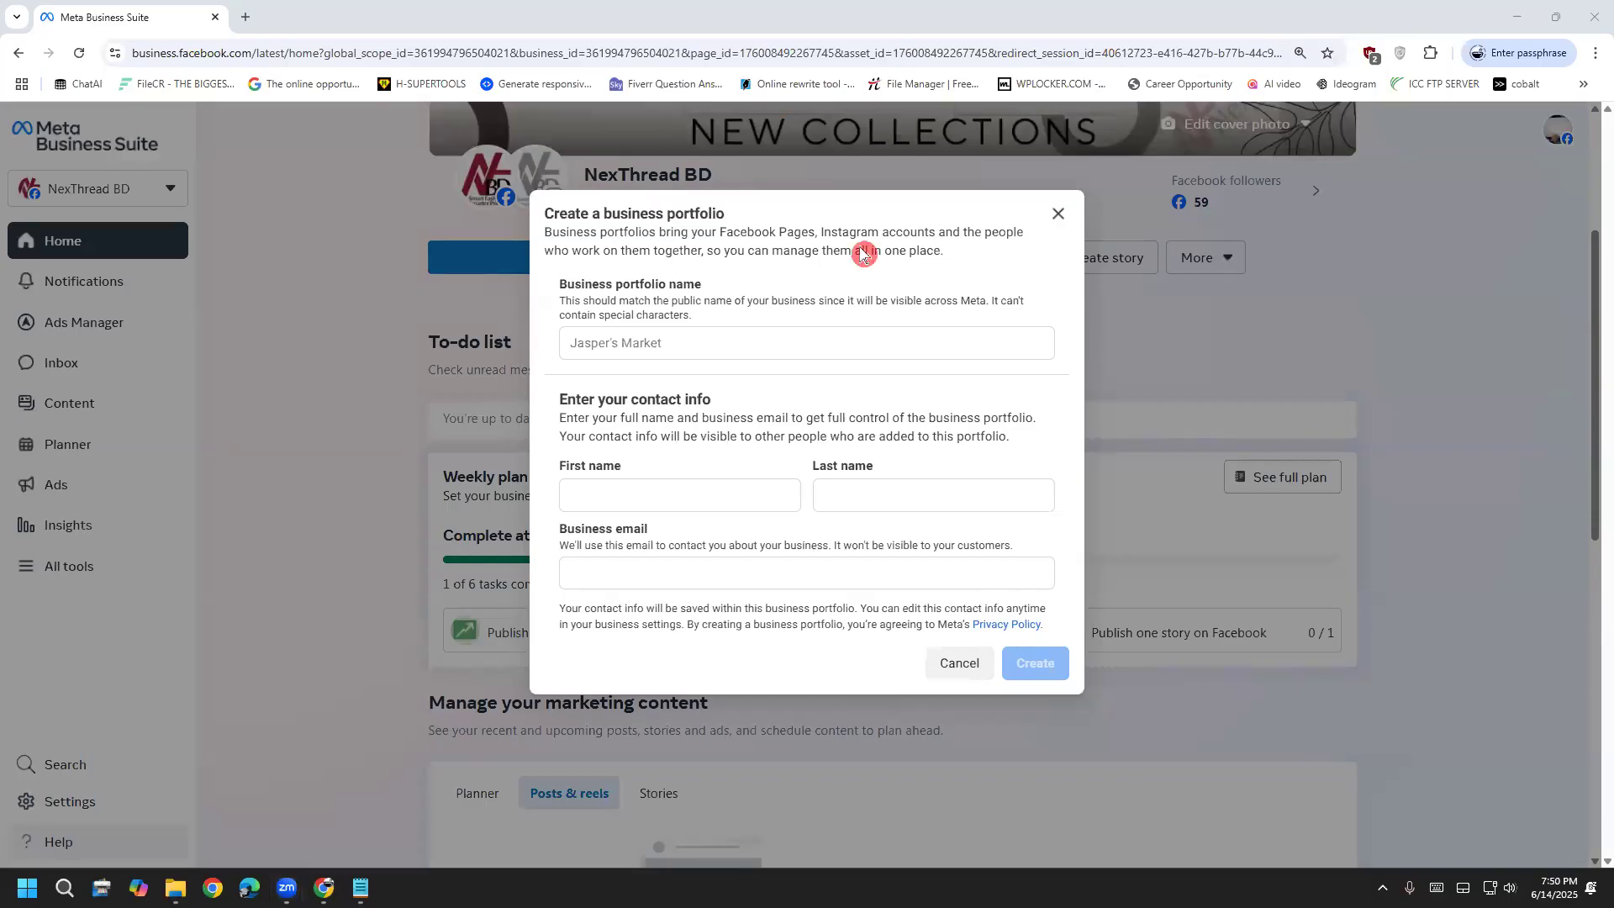
Close the new-portfolio form and put the cursor after the Email line in the notes
{"action": "left_click", "coordinate": [1050, 227]}
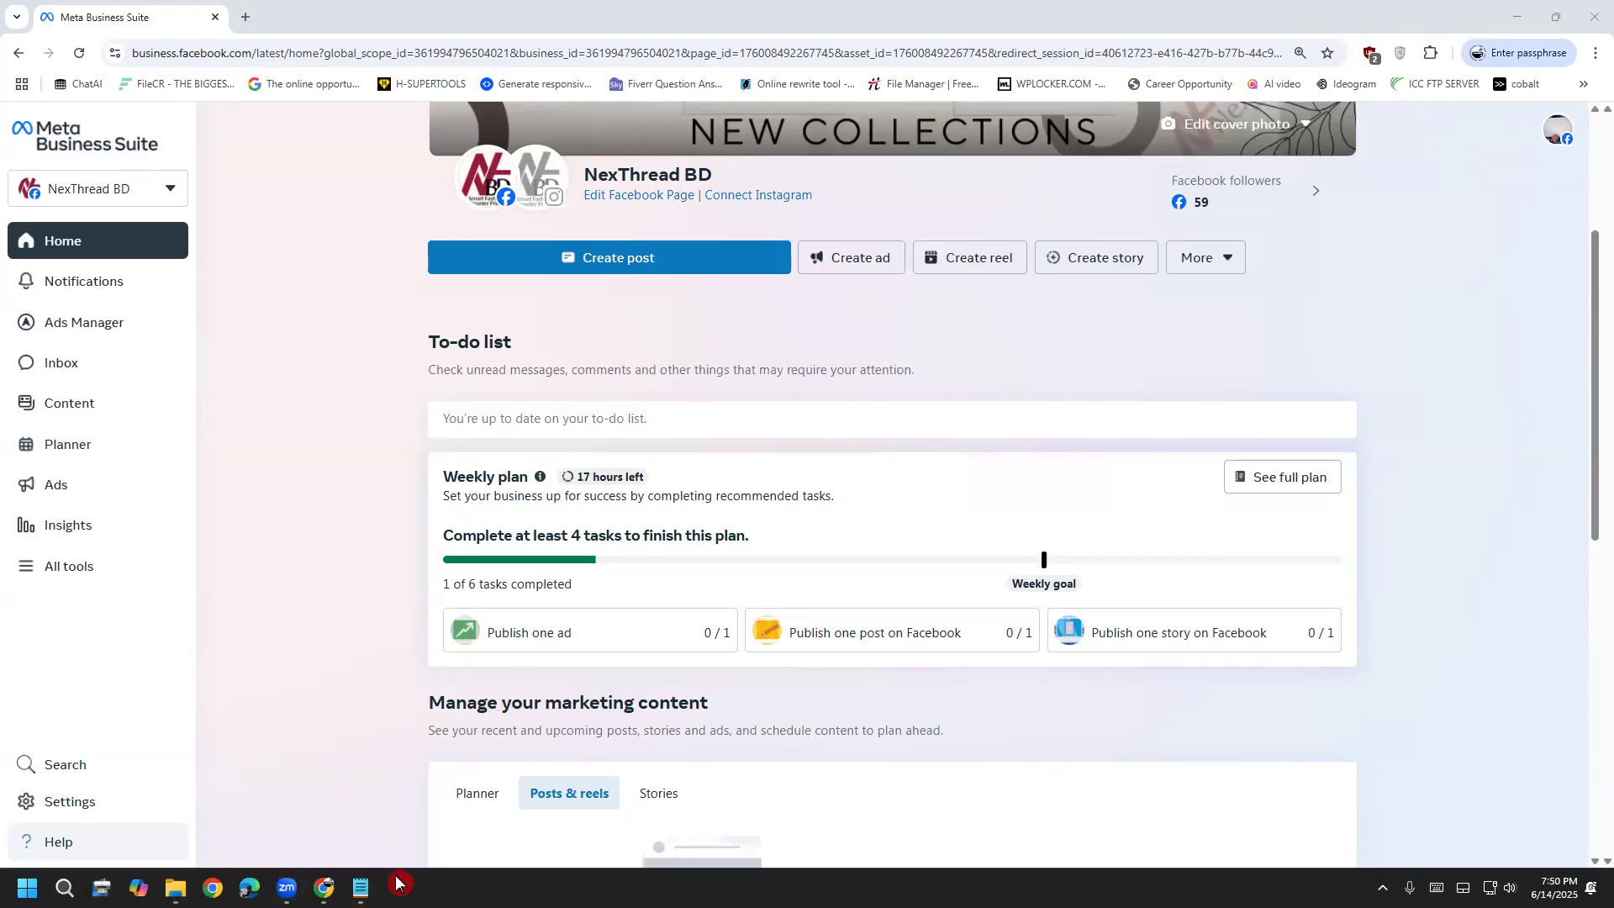
{"action": "left_click", "coordinate": [360, 887]}
{"action": "left_click", "coordinate": [242, 582]}
Type '2. Post' on a new line after 'b. Email', then minimize Notepad
{"action": "key", "text": "Return"}
{"action": "key", "text": "Return"}
{"action": "type", "text": "2. Post"}
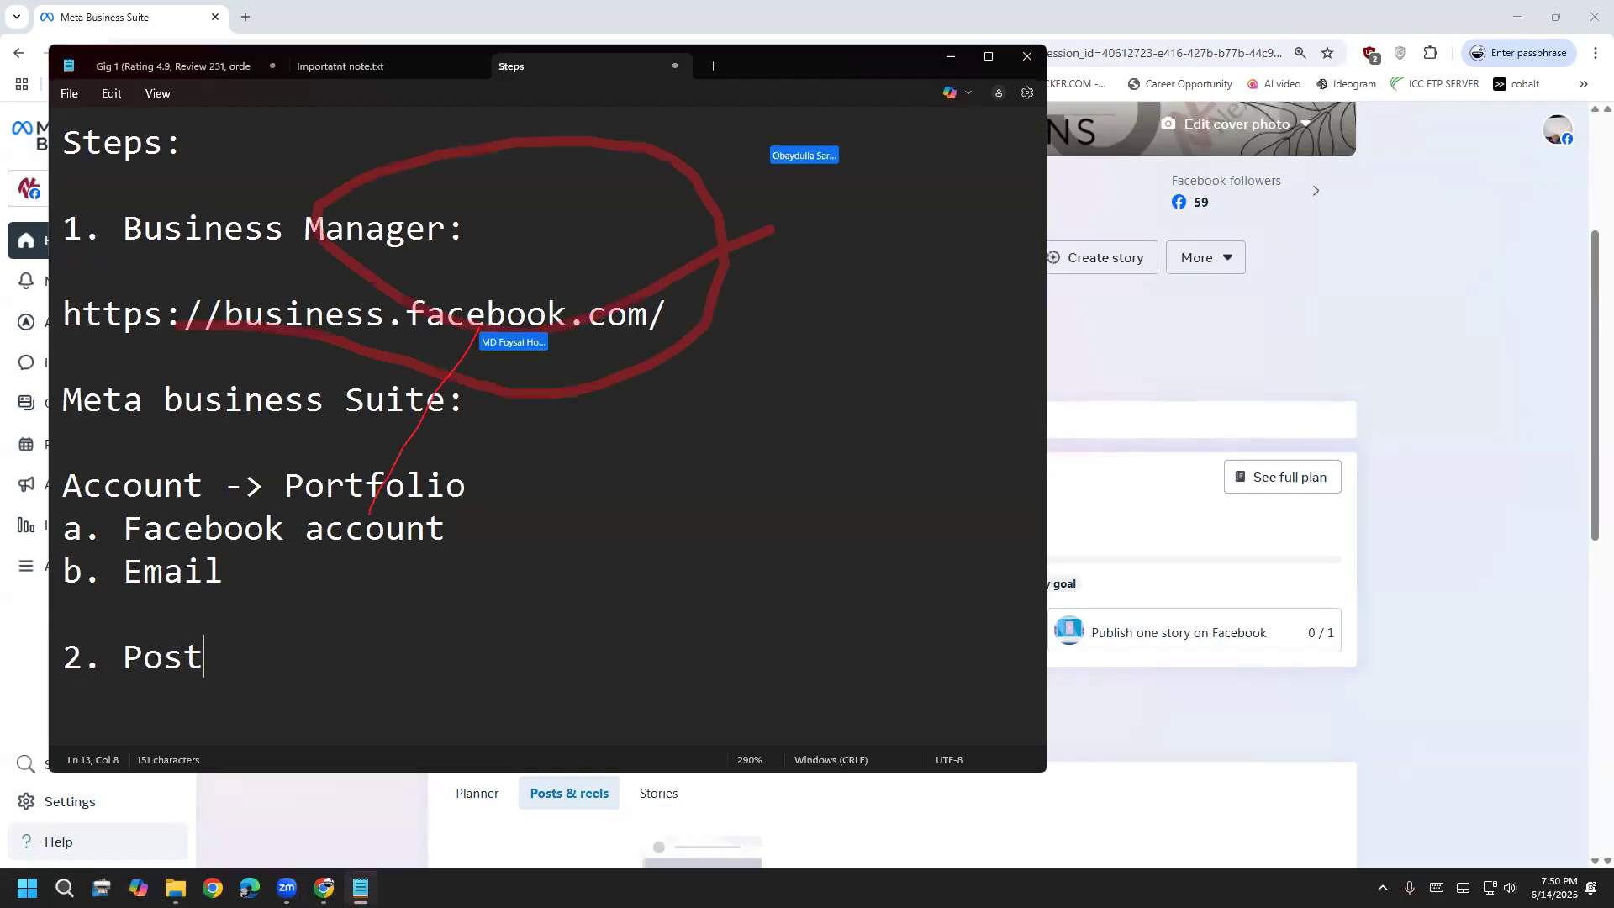
{"action": "key", "text": "Return"}
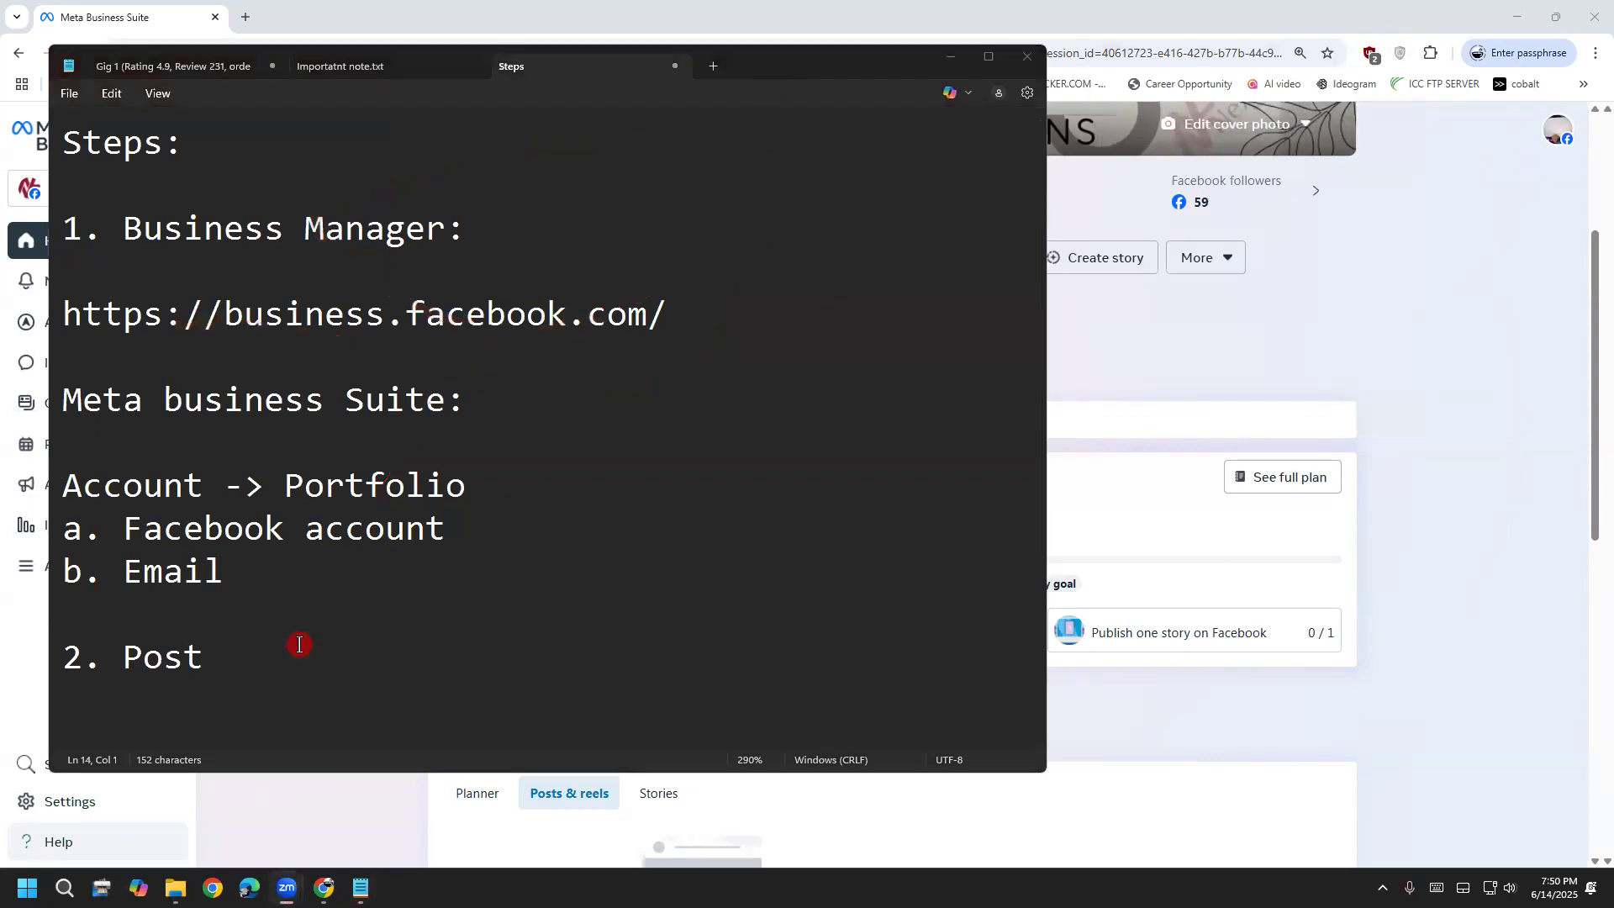
{"action": "left_click", "coordinate": [953, 56]}
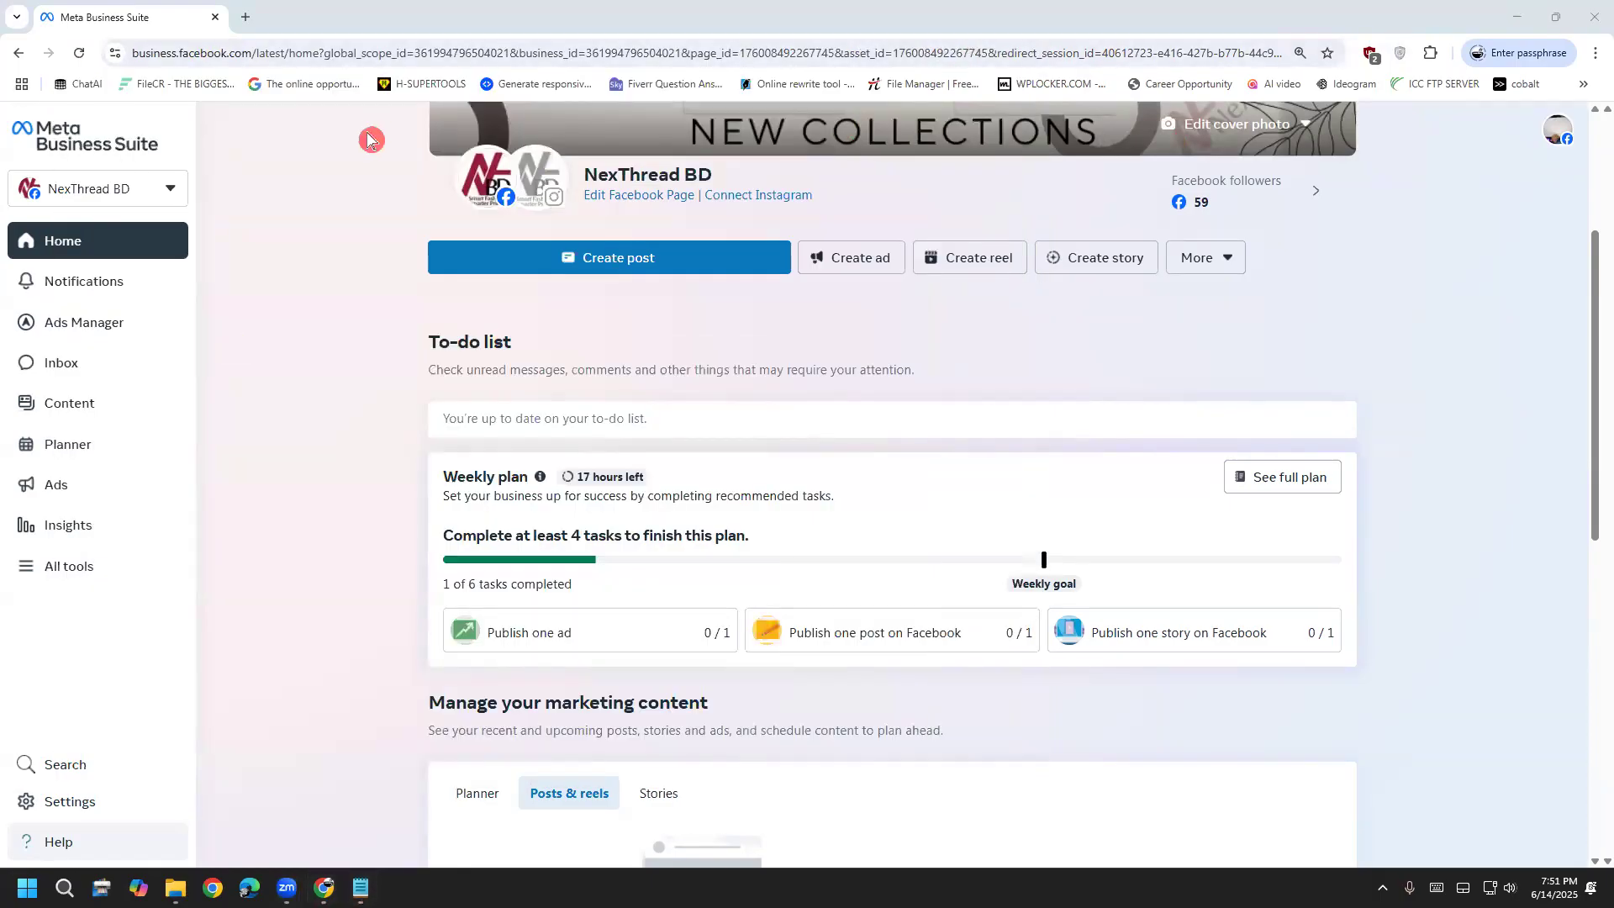
{"action": "left_click", "coordinate": [88, 199]}
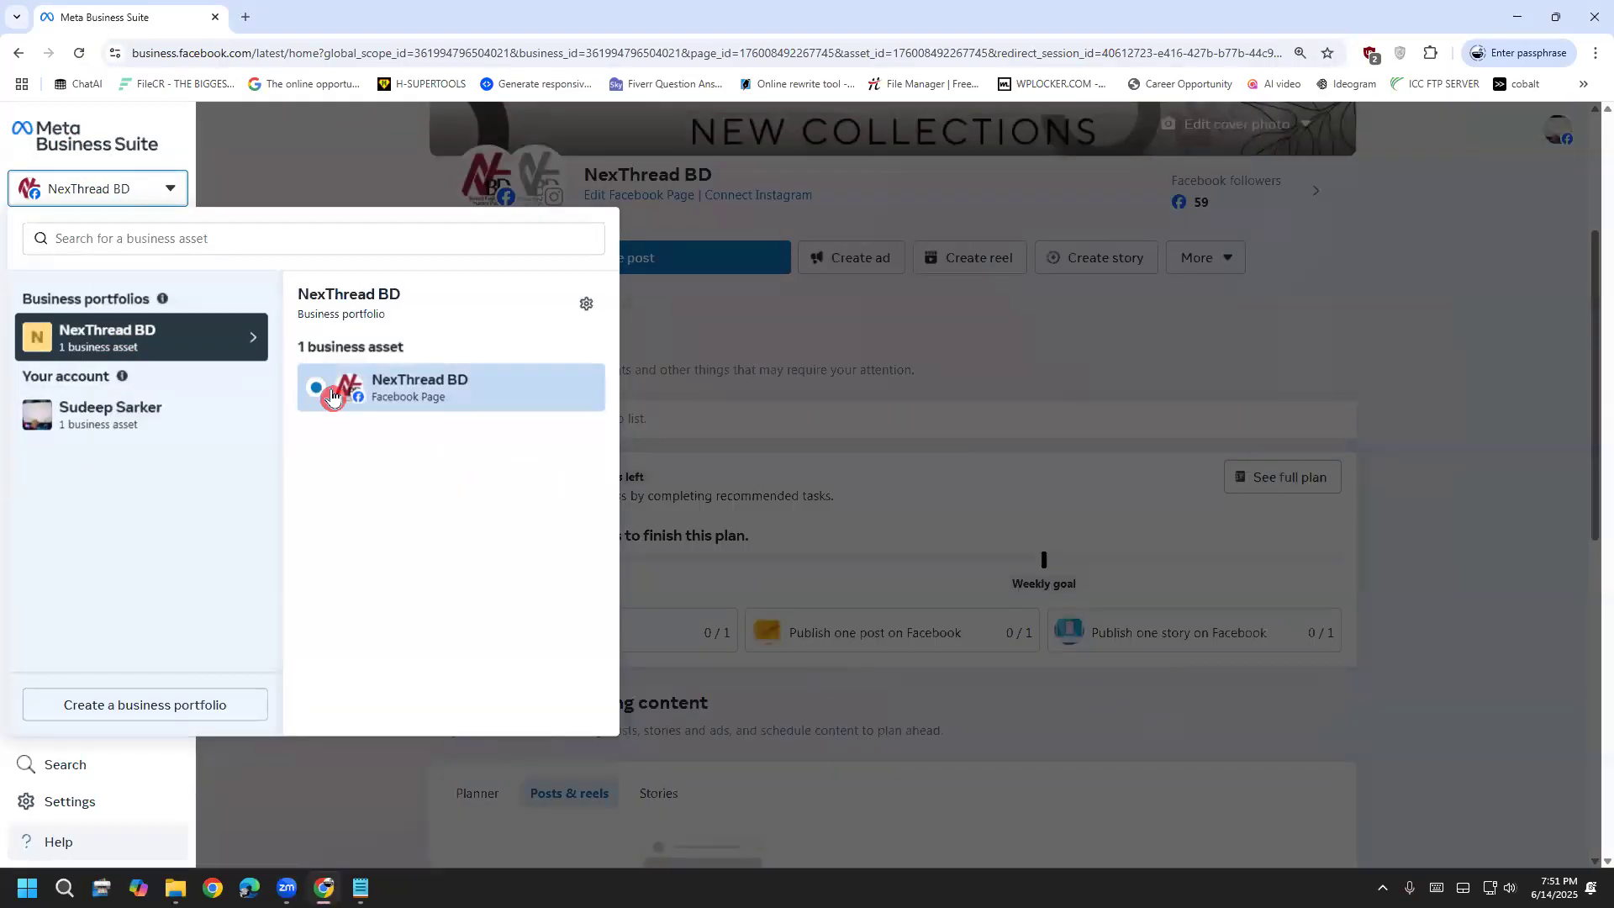
{"action": "left_click", "coordinate": [263, 187]}
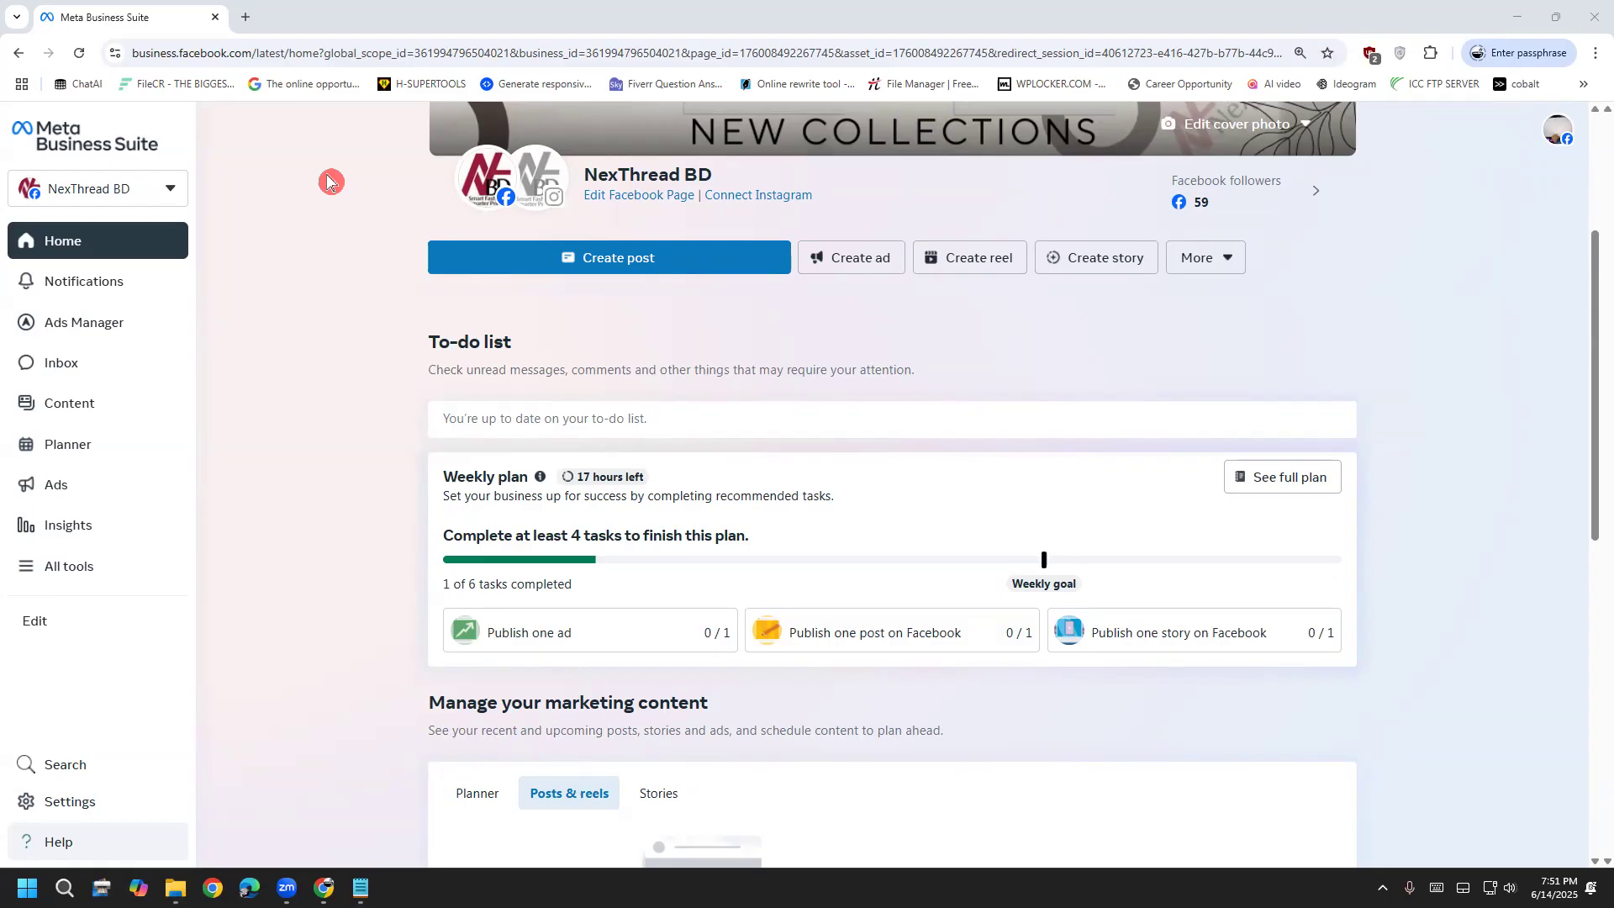
{"action": "left_click", "coordinate": [295, 396]}
{"action": "mouse_move", "coordinate": [132, 439]}
{"action": "left_mouse_down"}
{"action": "mouse_move", "coordinate": [50, 421]}
{"action": "mouse_move", "coordinate": [7, 453]}
{"action": "mouse_move", "coordinate": [109, 459]}
{"action": "mouse_move", "coordinate": [26, 458]}
{"action": "mouse_move", "coordinate": [99, 430]}
{"action": "left_mouse_up"}
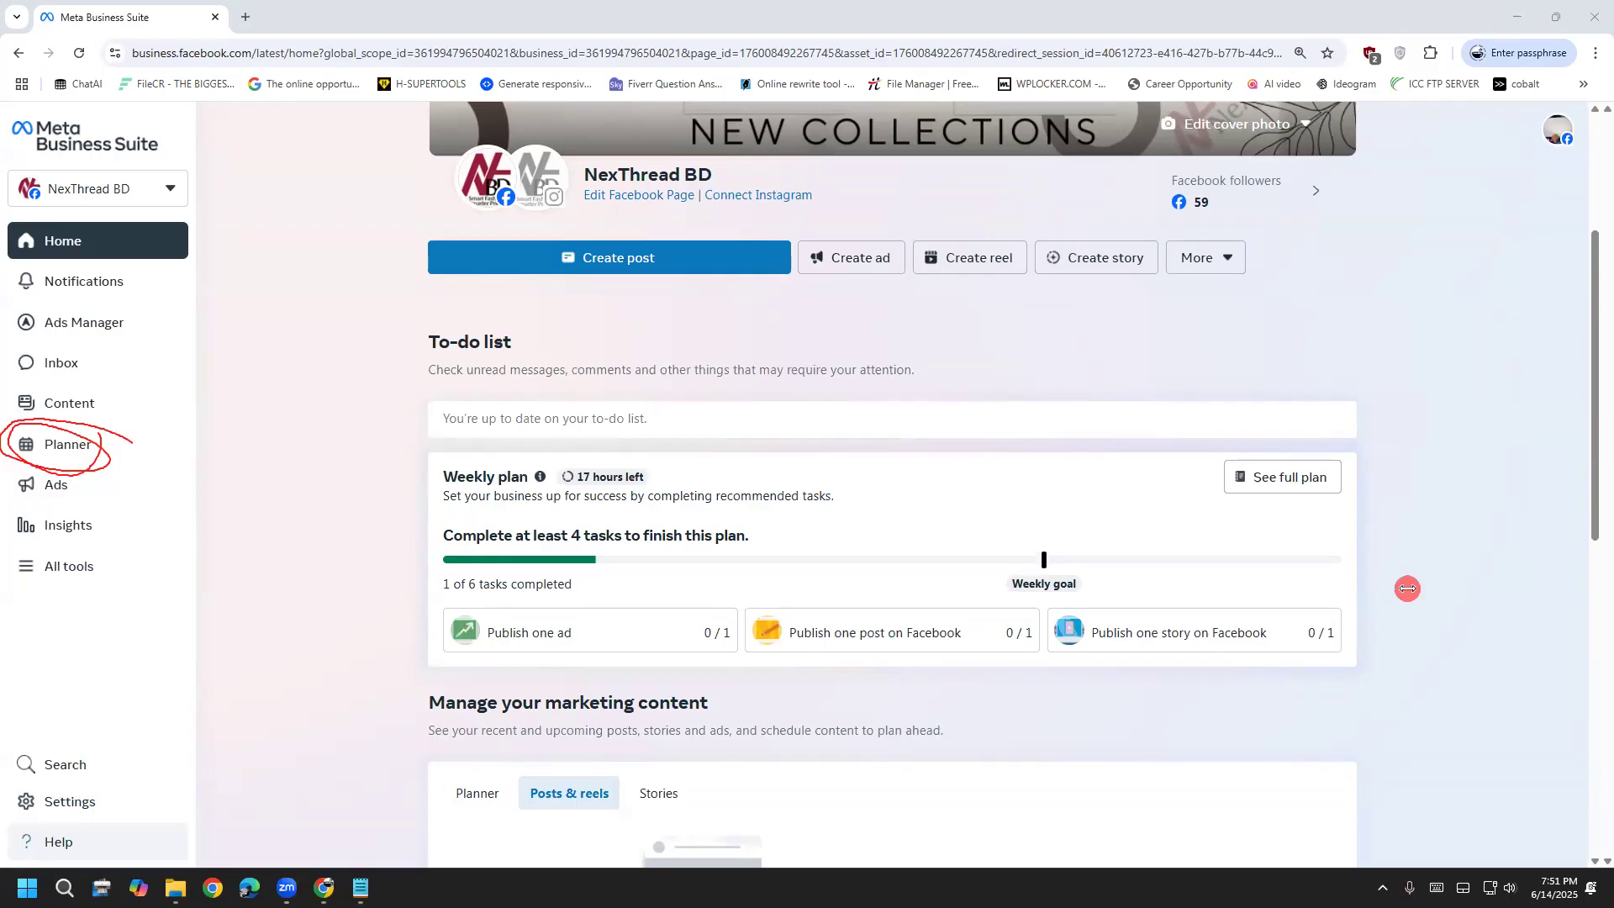
{"action": "left_click_drag", "start_coordinate": [109, 447], "coordinate": [278, 485]}
{"action": "mouse_move", "coordinate": [197, 425]}
{"action": "left_mouse_down"}
{"action": "mouse_move", "coordinate": [125, 448]}
{"action": "mouse_move", "coordinate": [141, 474]}
{"action": "left_mouse_up"}
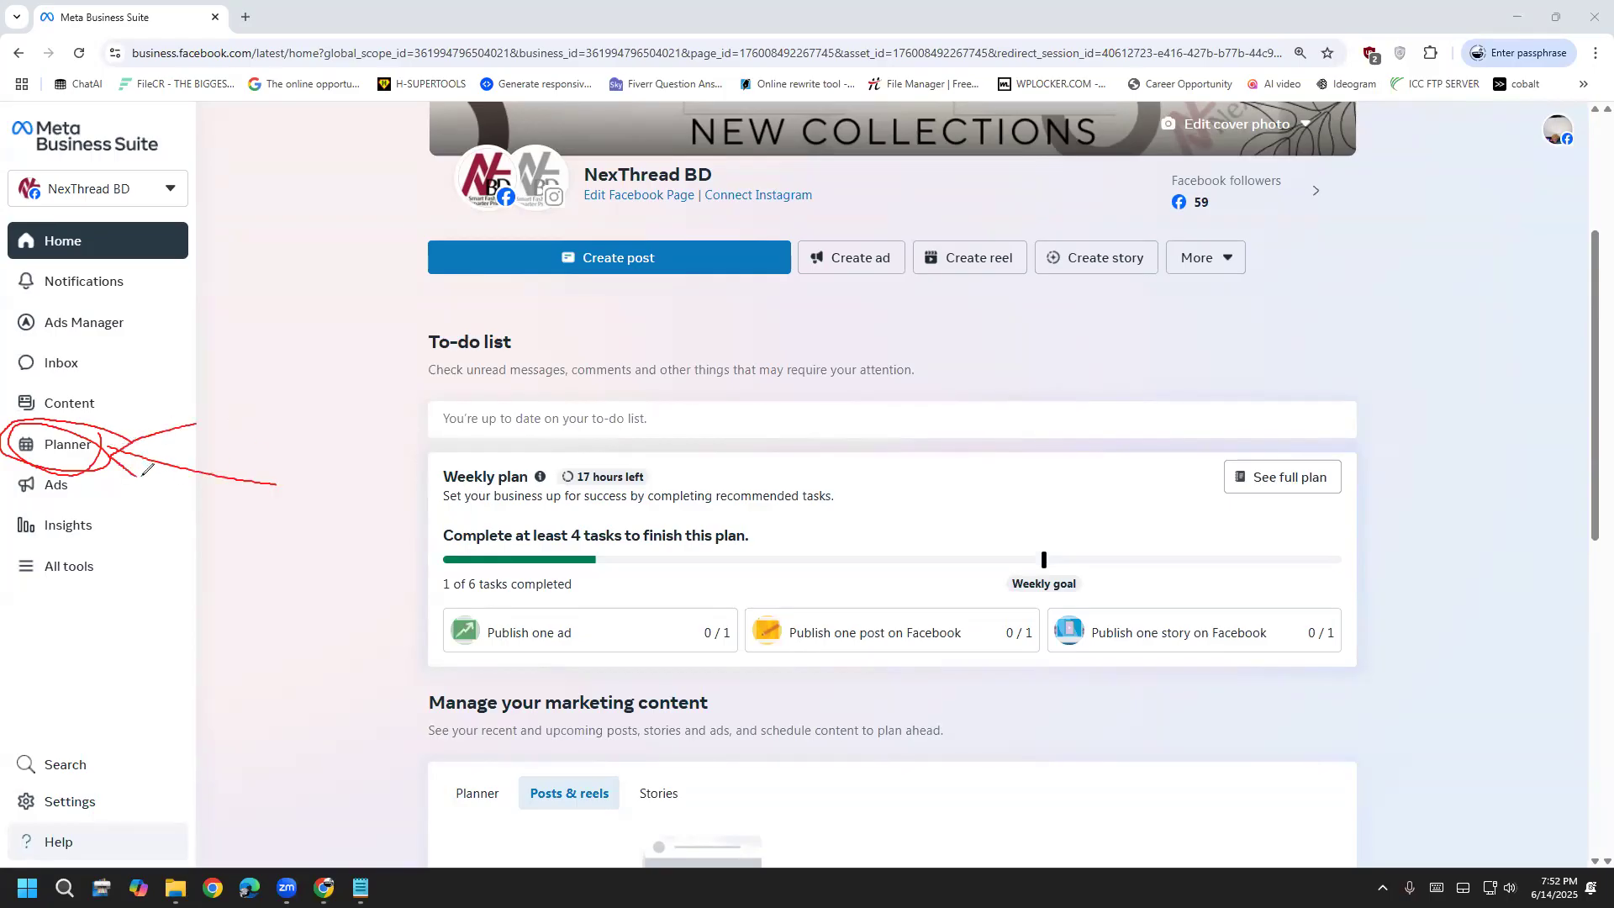
{"action": "left_click", "coordinate": [1513, 487]}
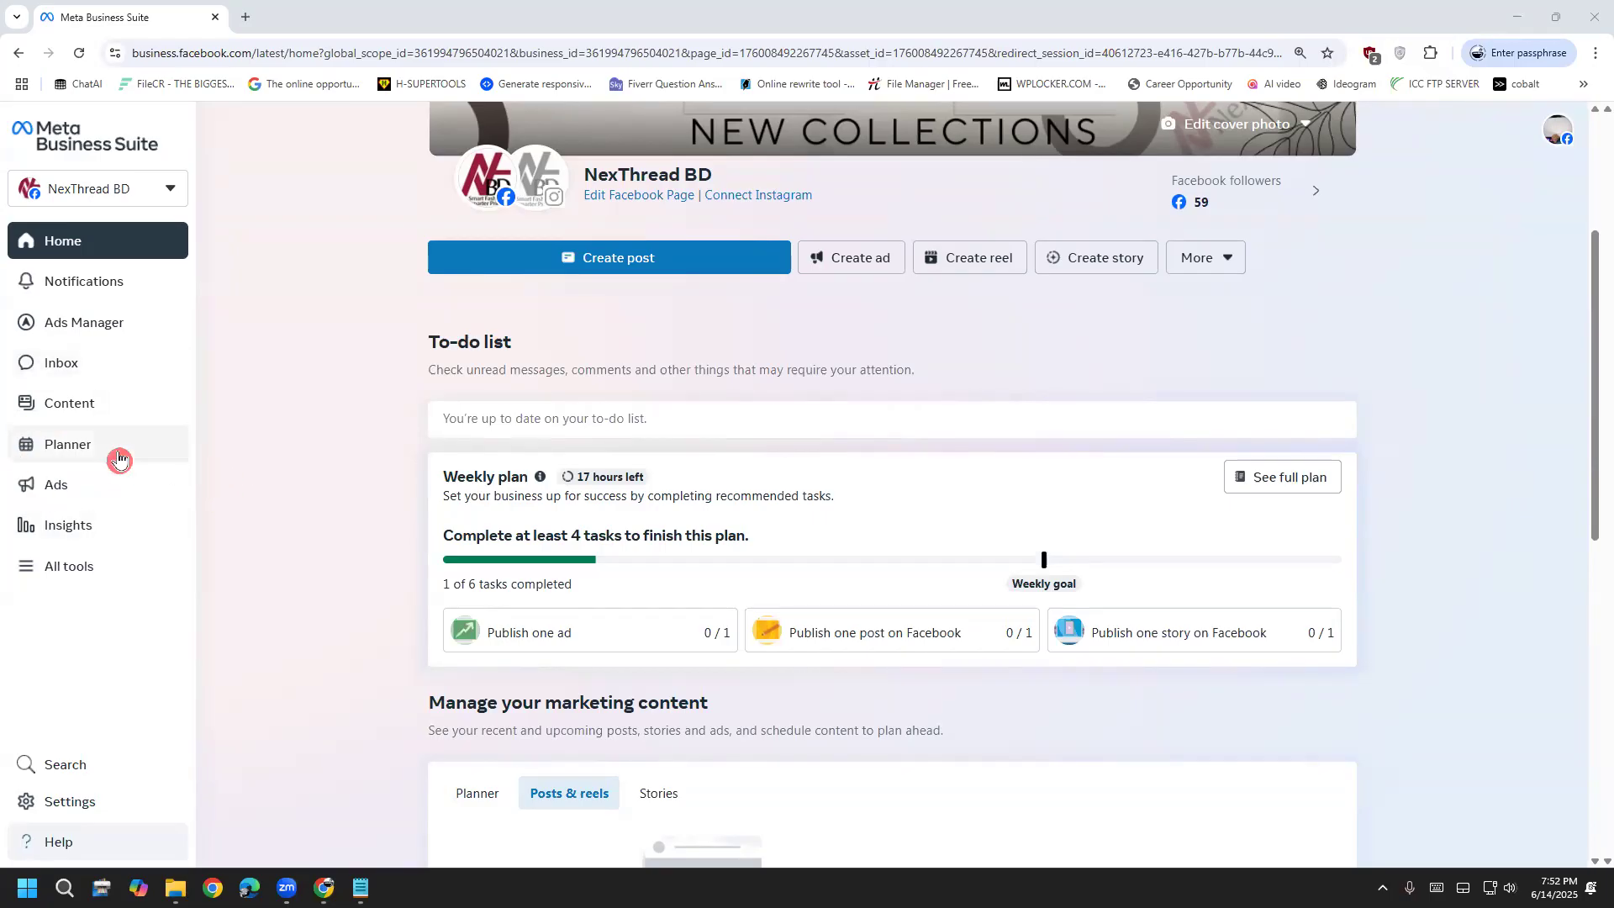
Open the Planner calendar for June 8–14, 2025 and glance at the asset switcher
{"action": "left_click", "coordinate": [71, 447]}
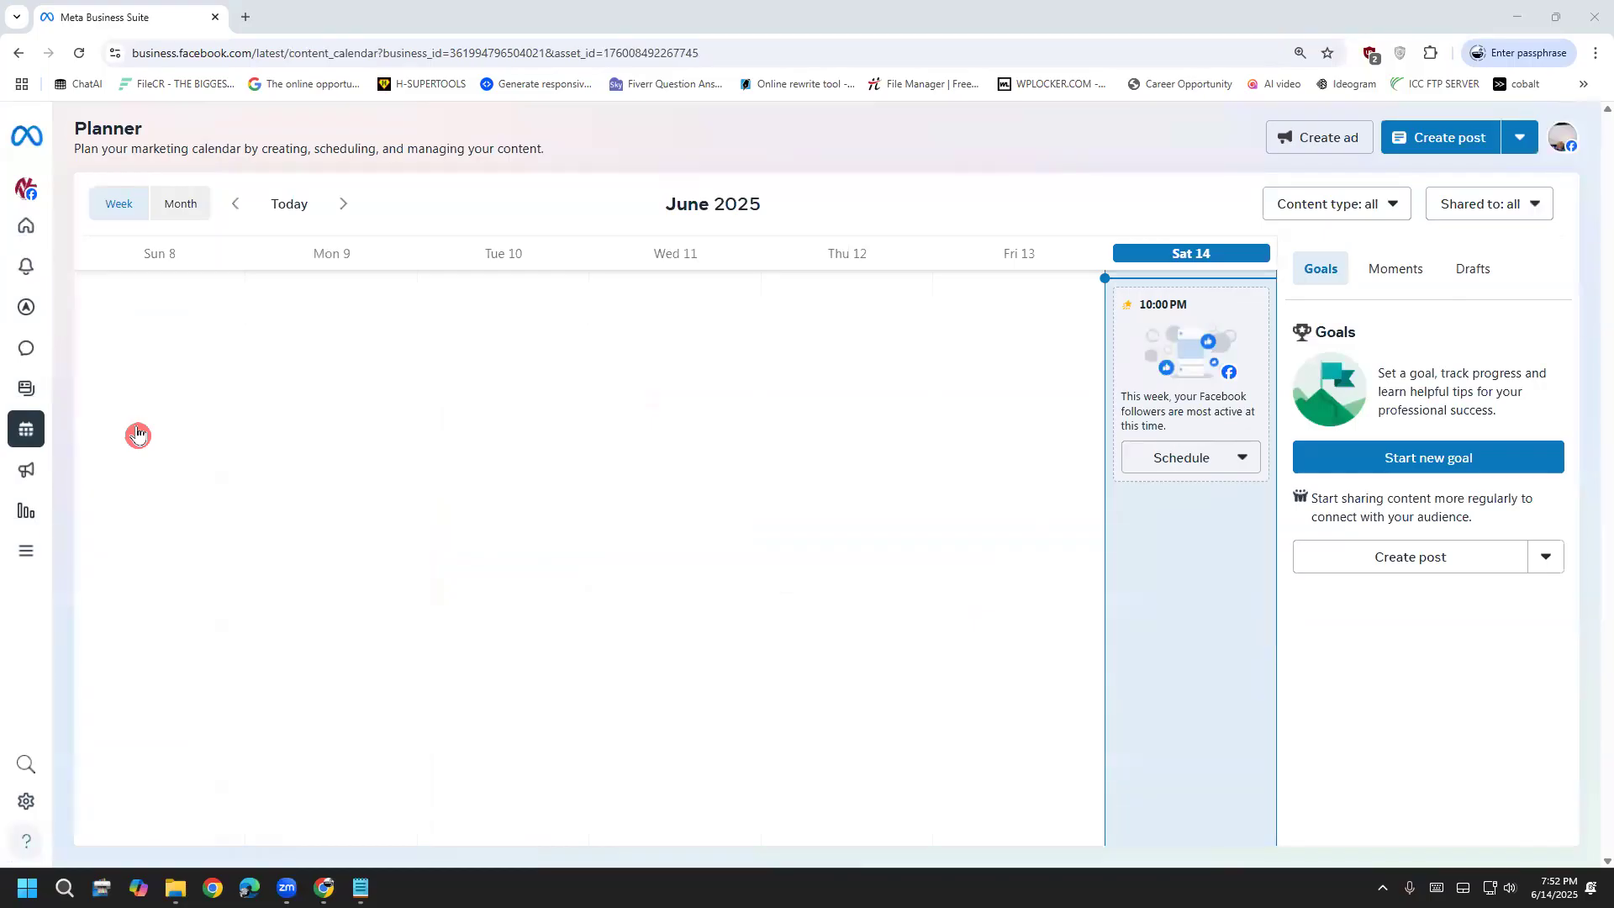
{"action": "mouse_move", "coordinate": [19, 421]}
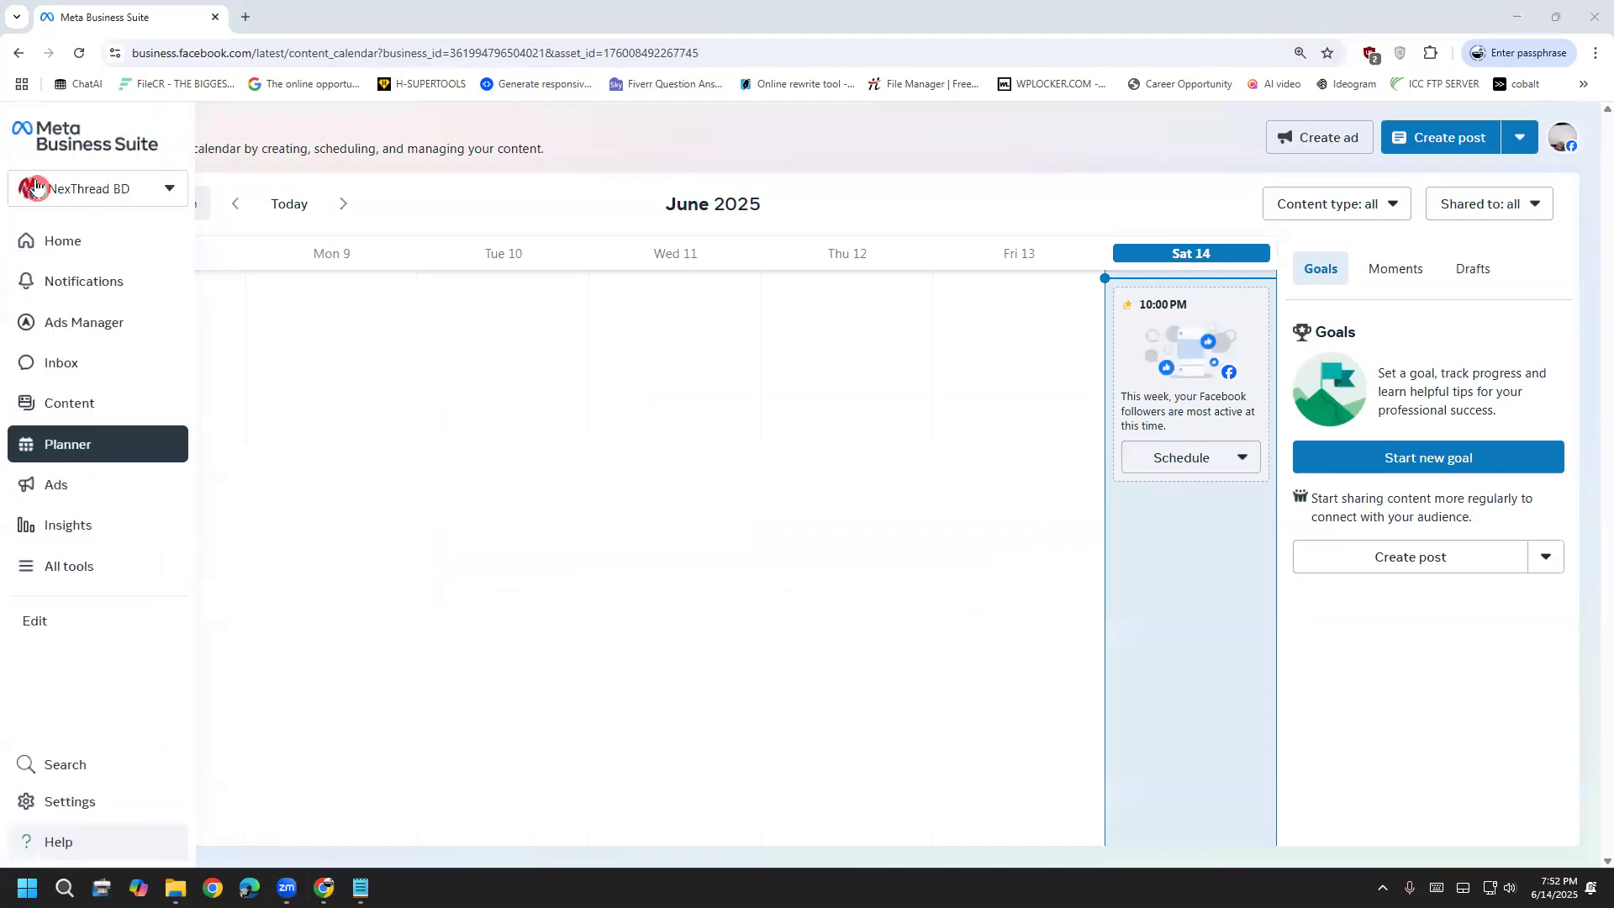
{"action": "left_click", "coordinate": [87, 190]}
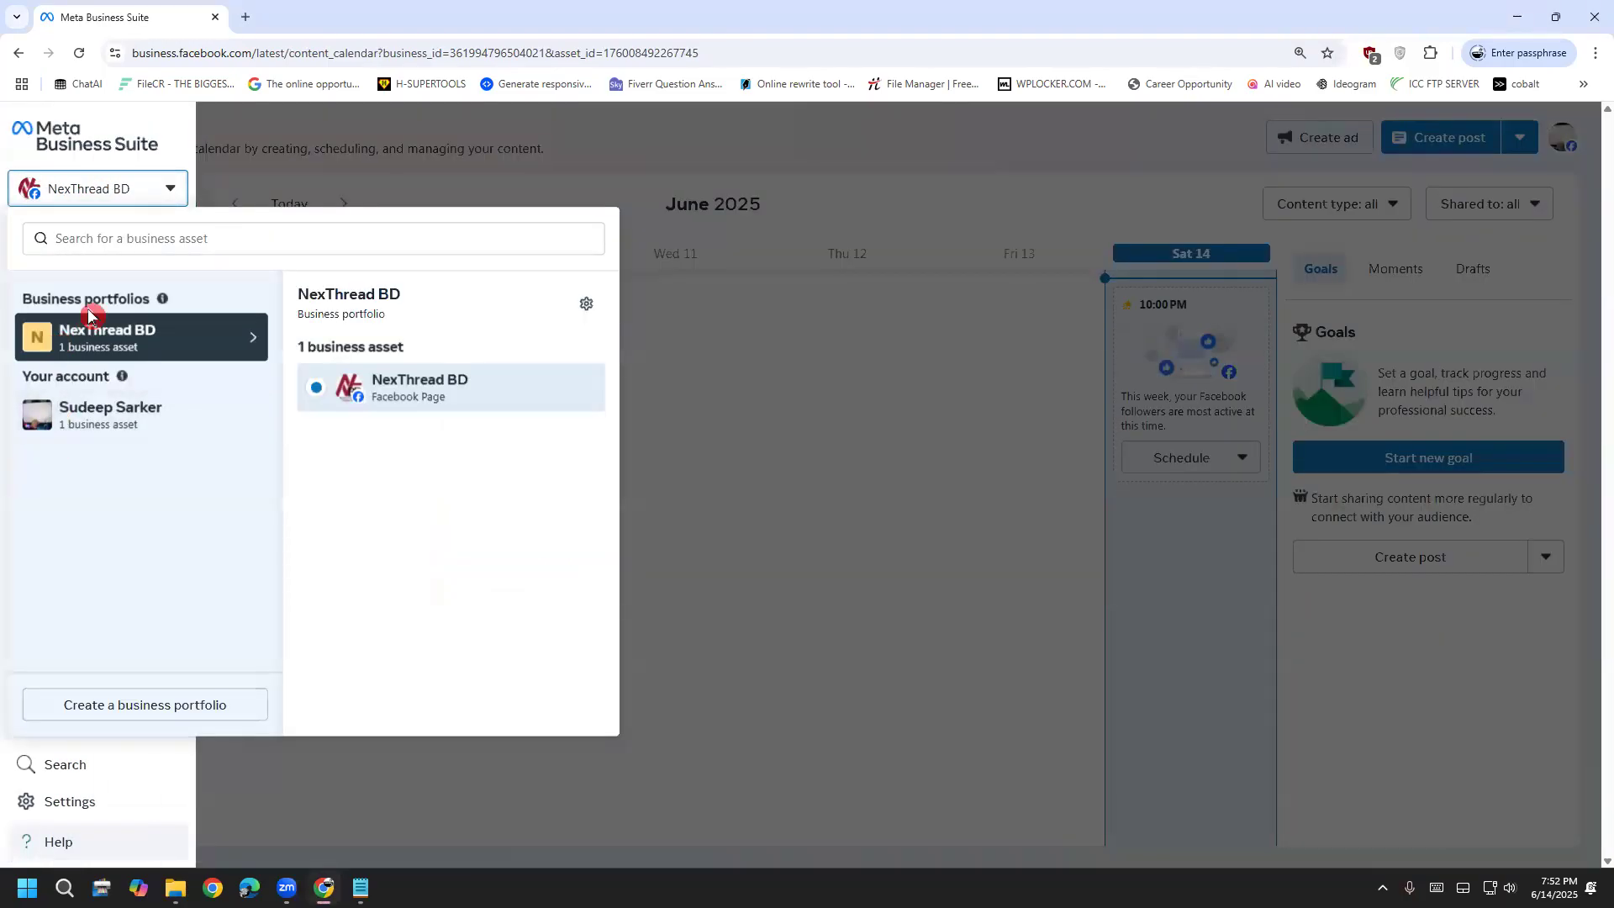
{"action": "left_click", "coordinate": [336, 147]}
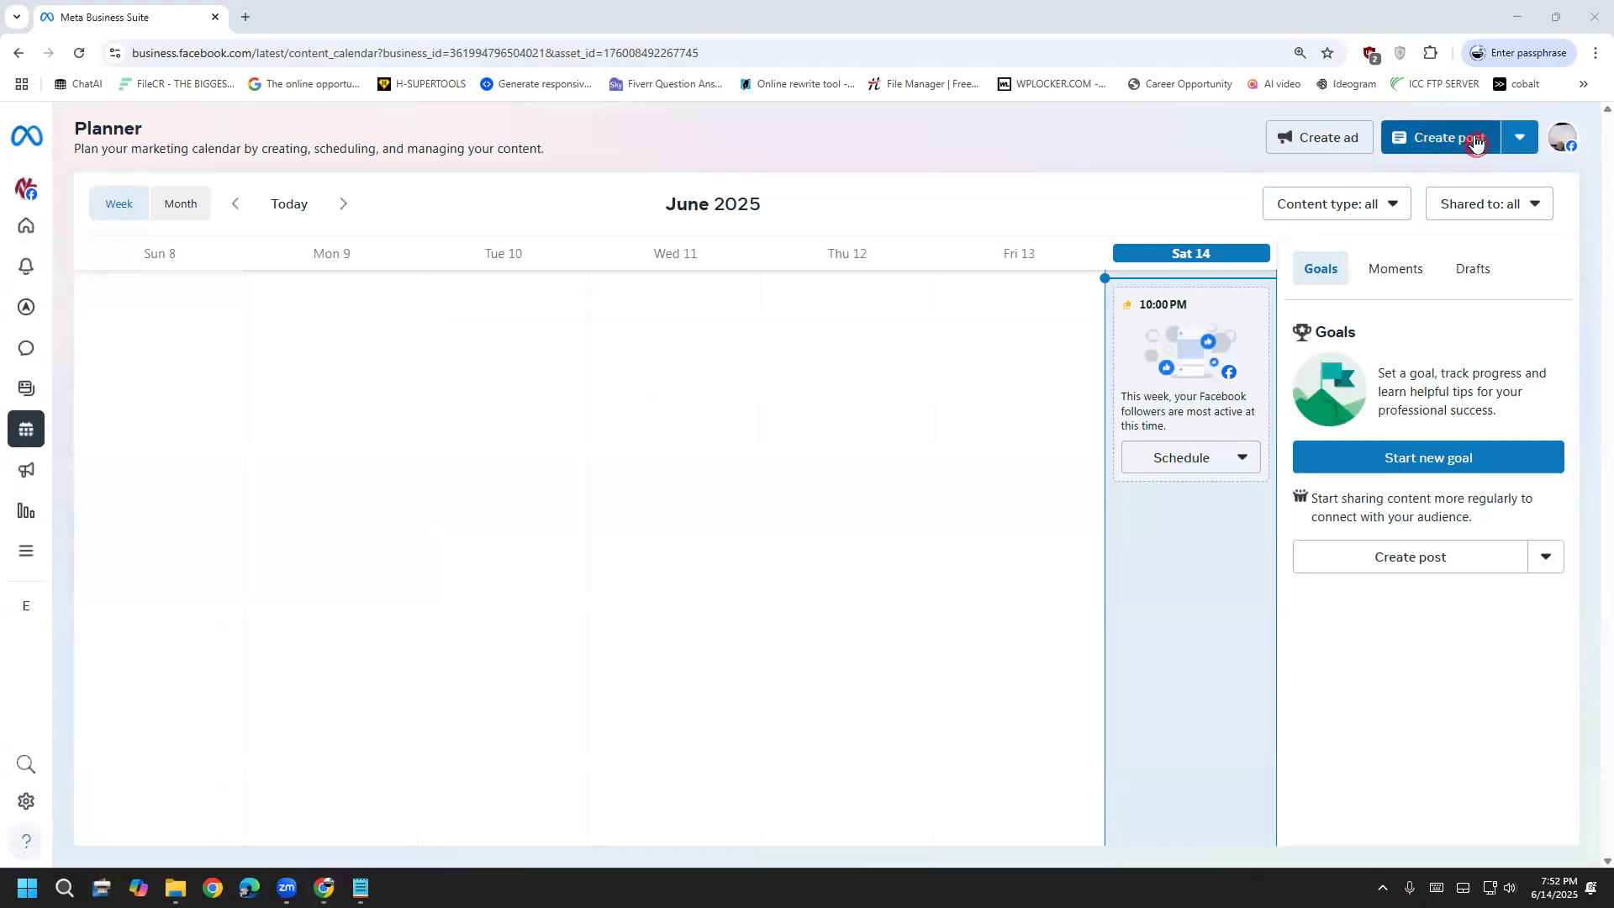
Look over the Create post dropdown's content options twice, then close it
{"action": "left_click", "coordinate": [1520, 141]}
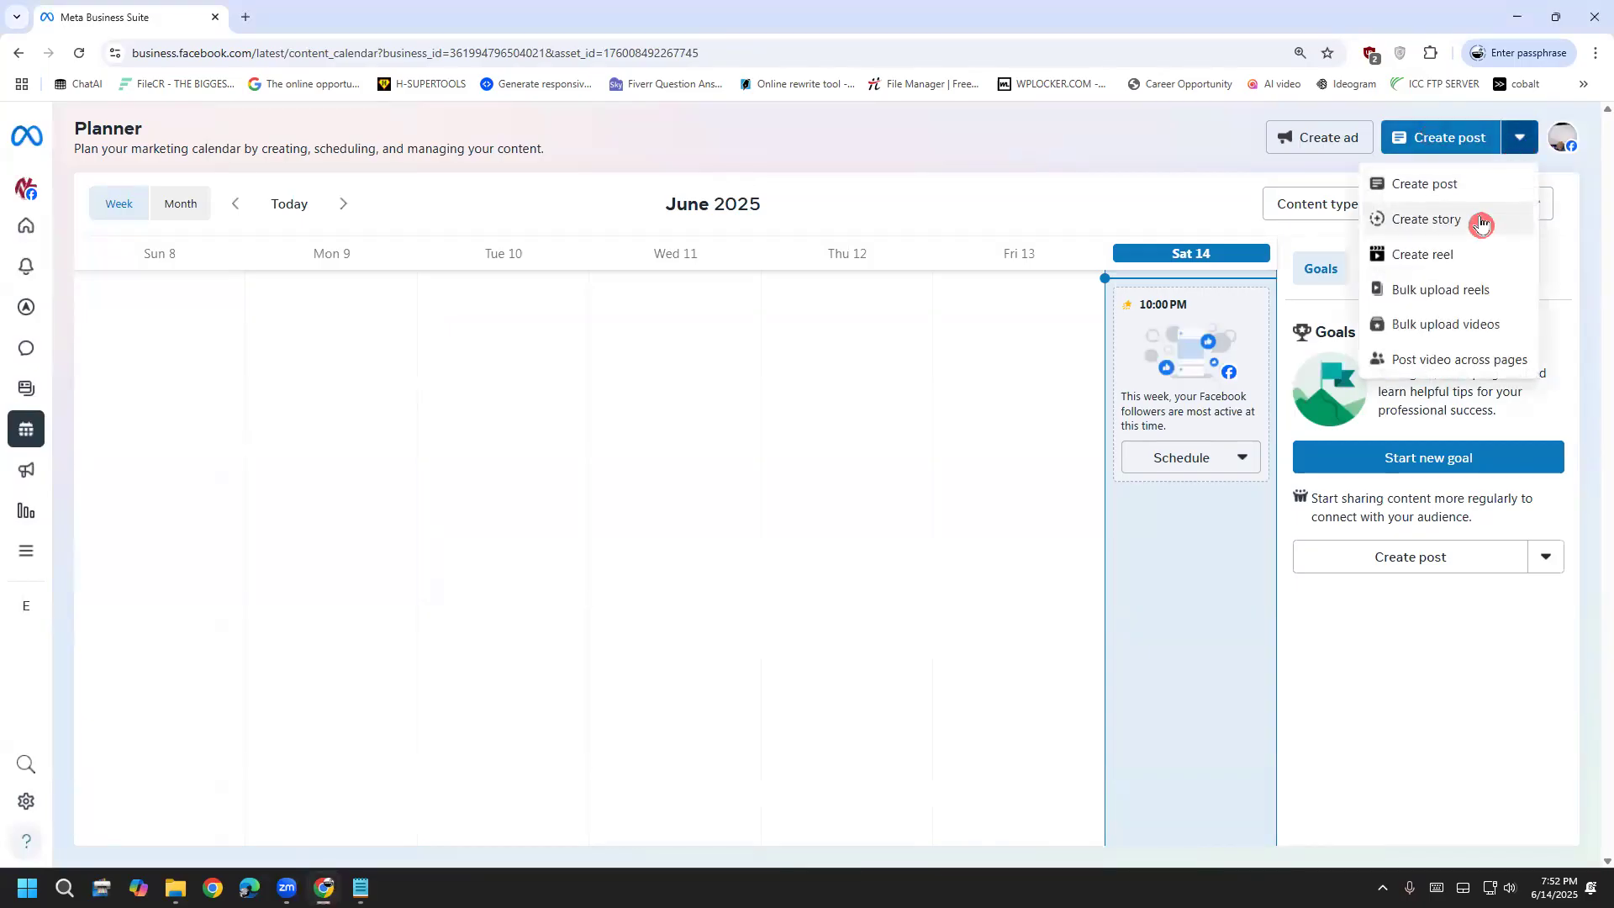
{"action": "left_click", "coordinate": [1525, 137]}
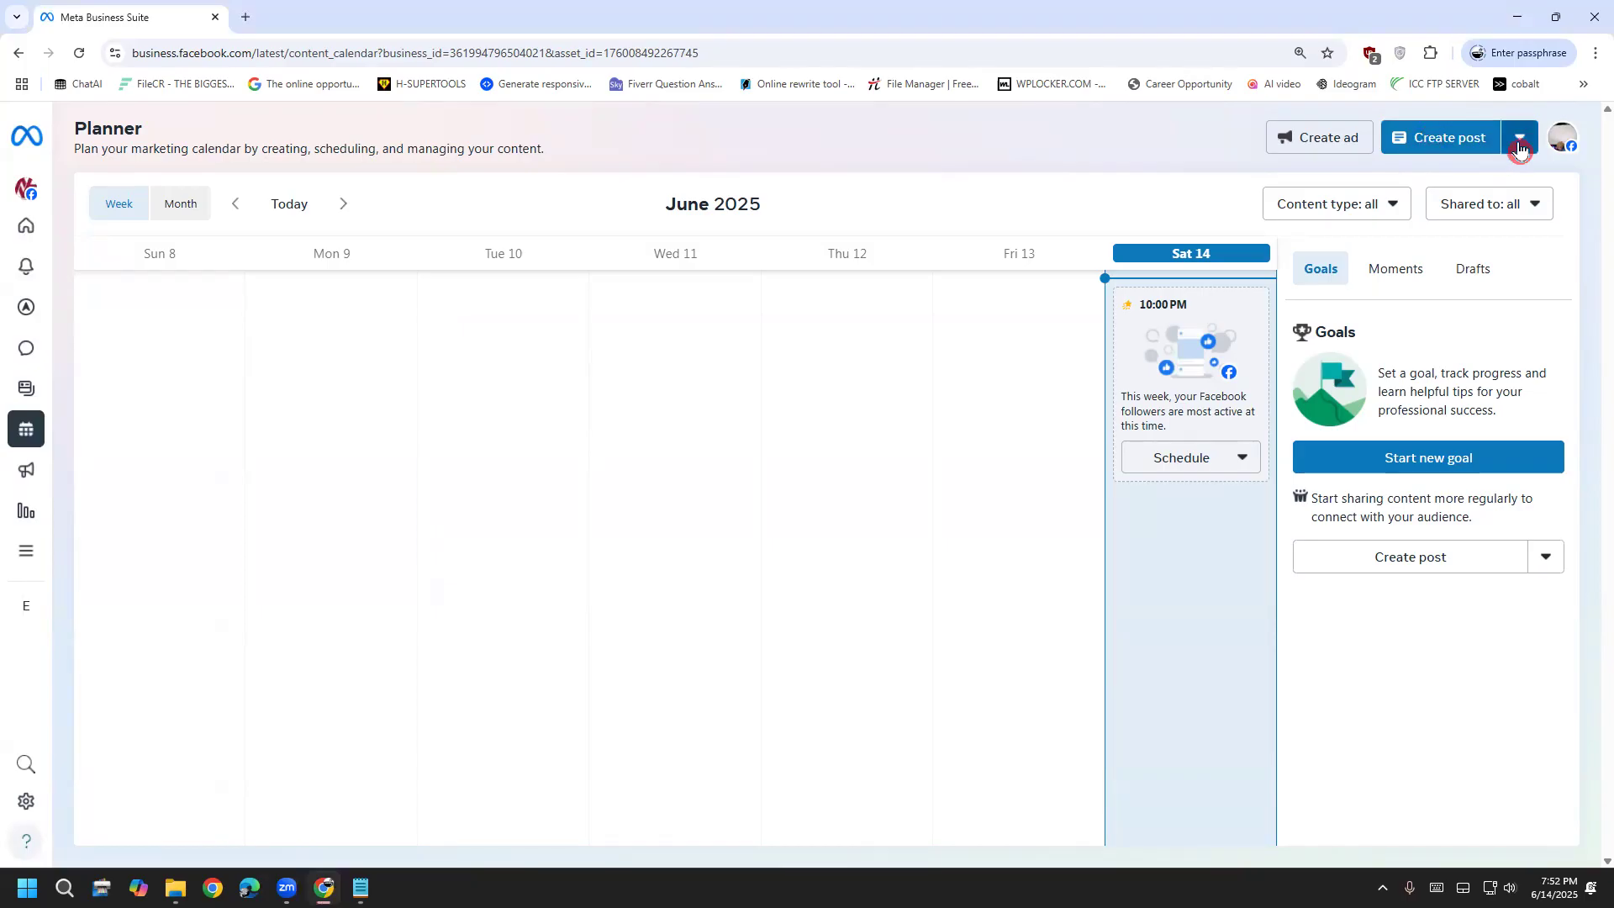
{"action": "left_click", "coordinate": [1520, 145]}
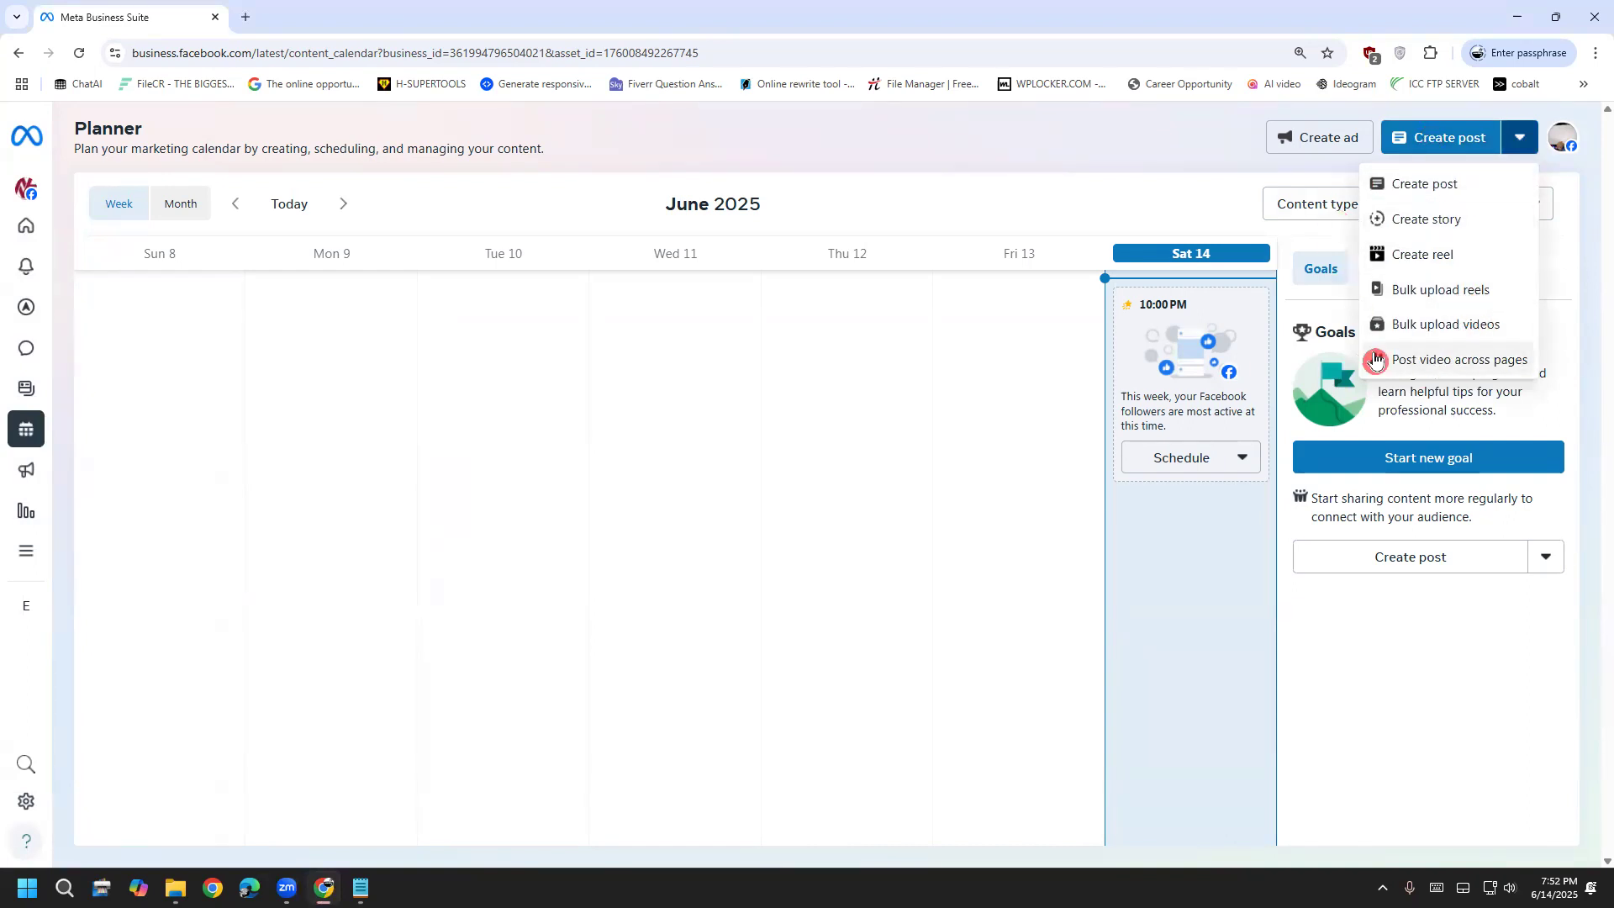
{"action": "left_click", "coordinate": [1156, 134]}
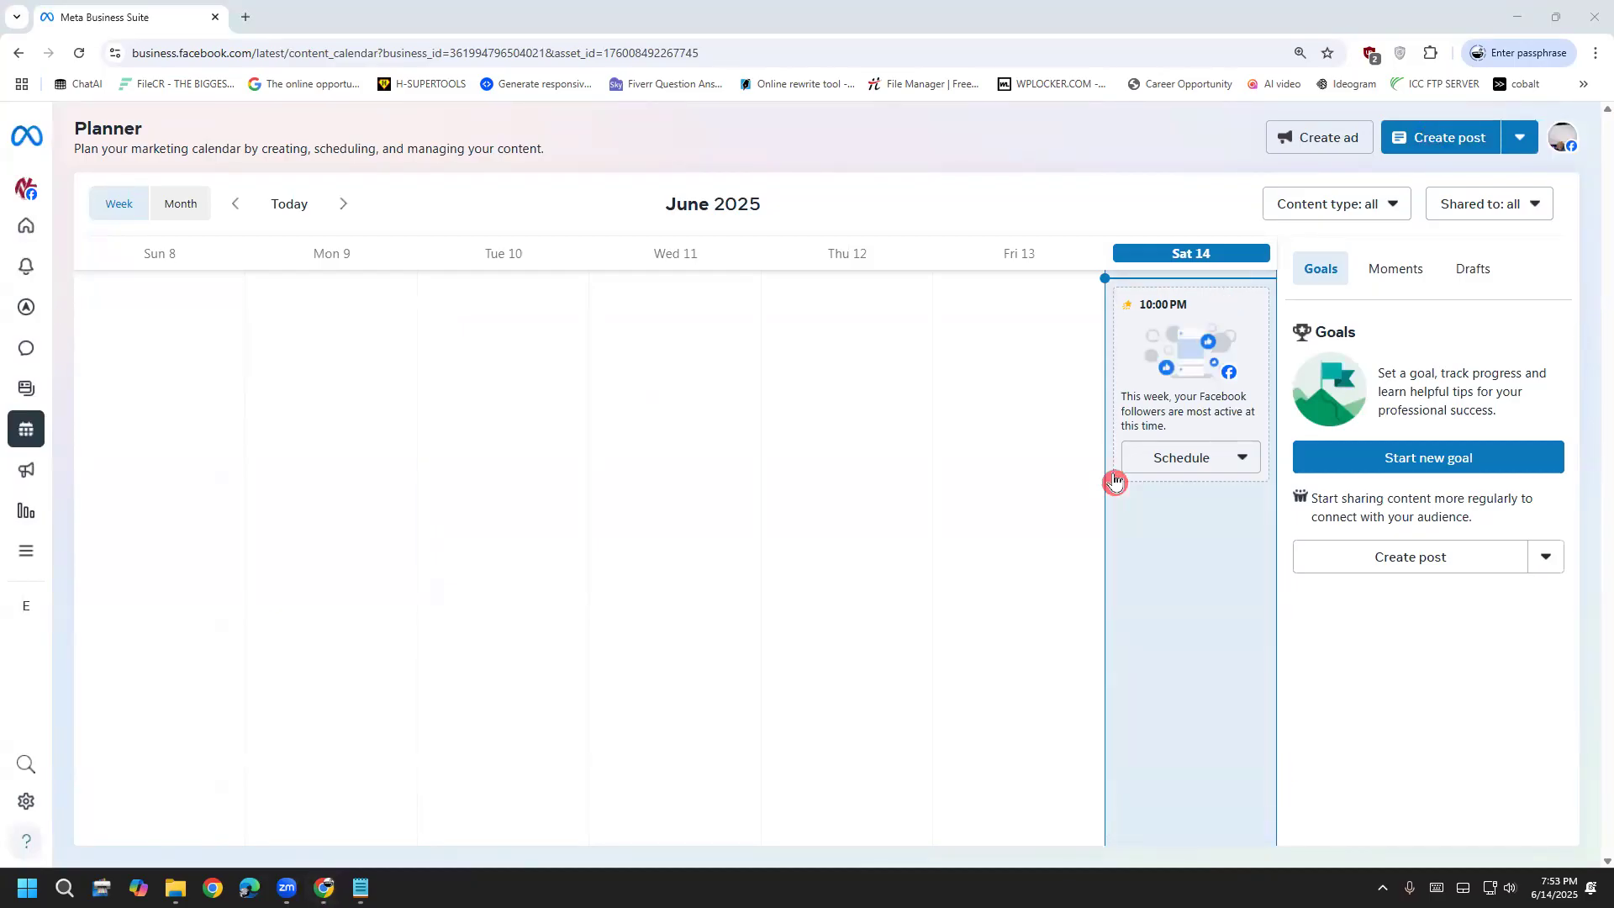
{"action": "left_click", "coordinate": [352, 216]}
{"action": "left_click", "coordinate": [355, 217]}
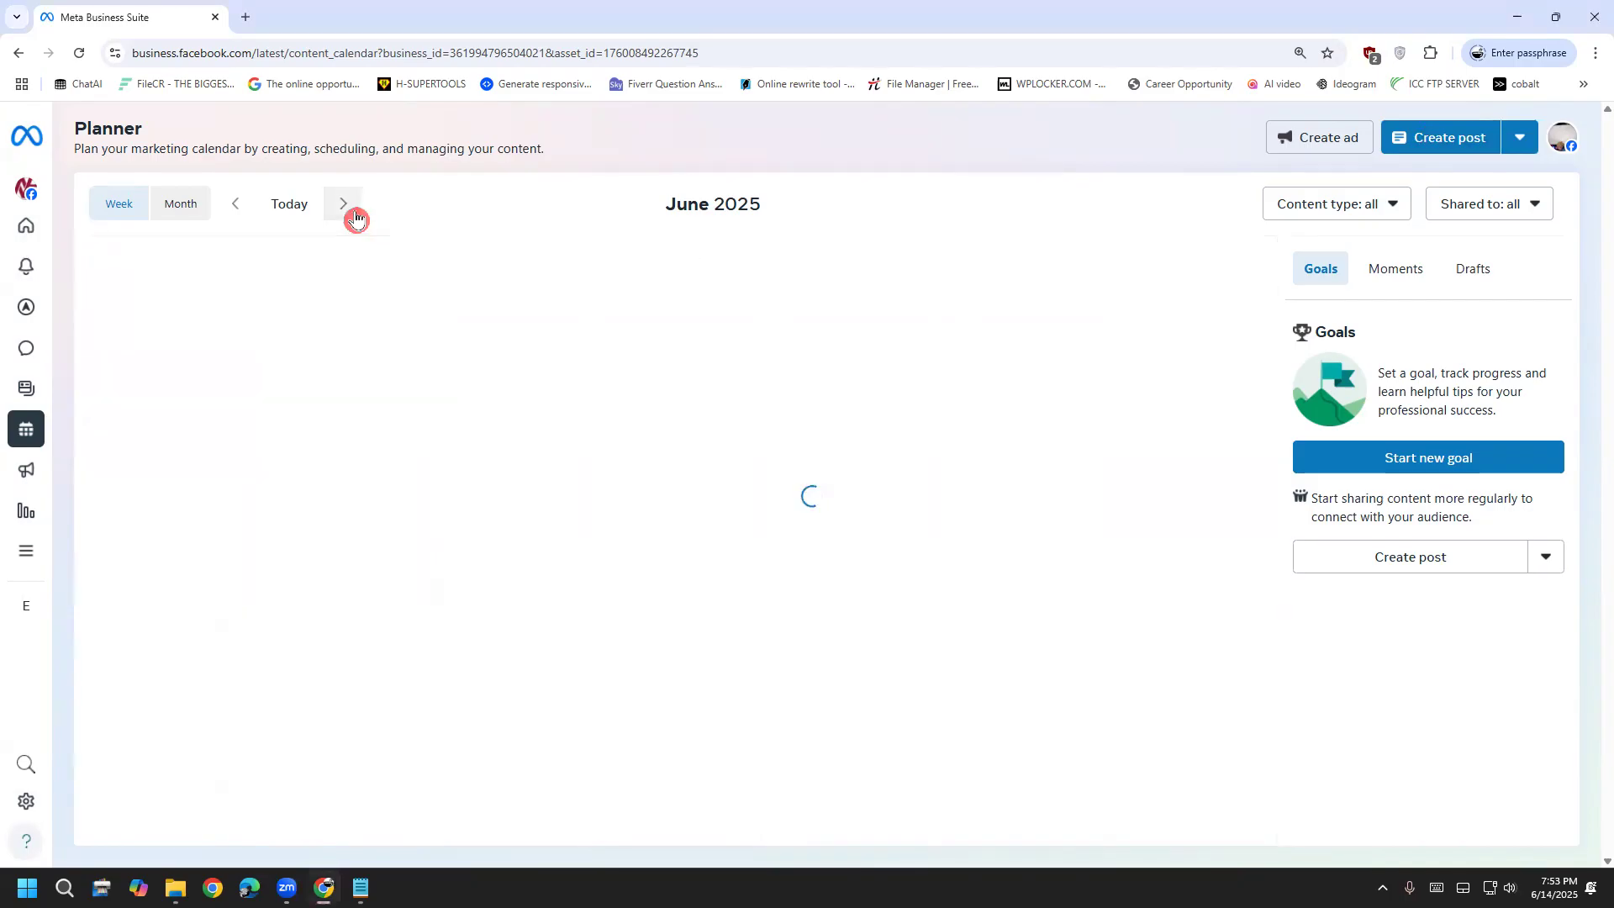
{"action": "left_click", "coordinate": [352, 217]}
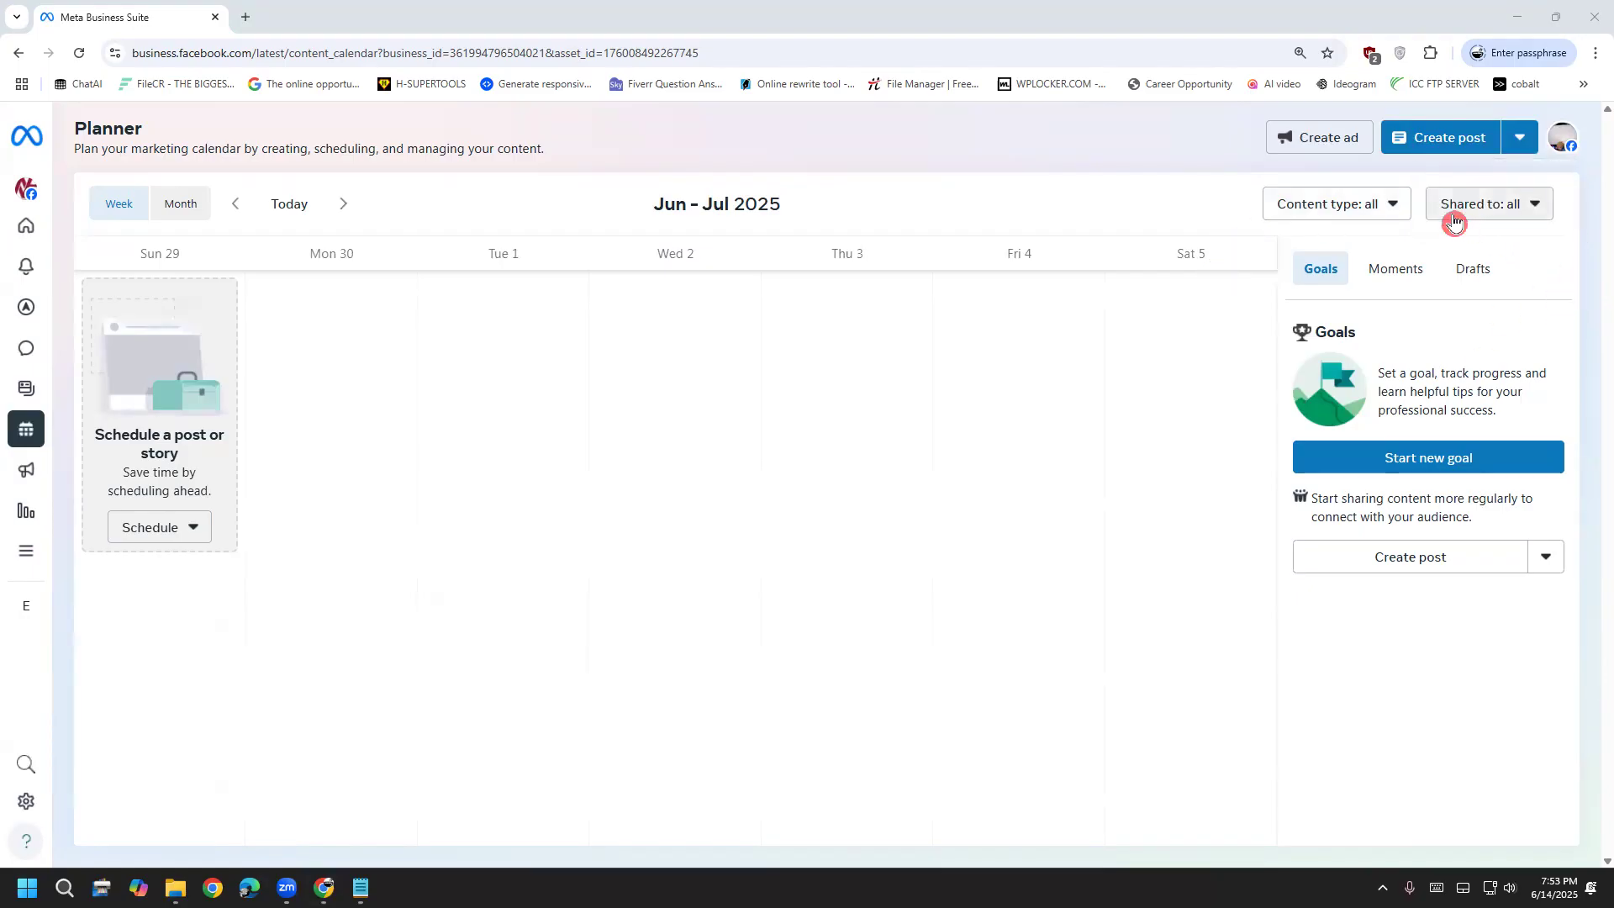
{"action": "left_click", "coordinate": [1404, 206]}
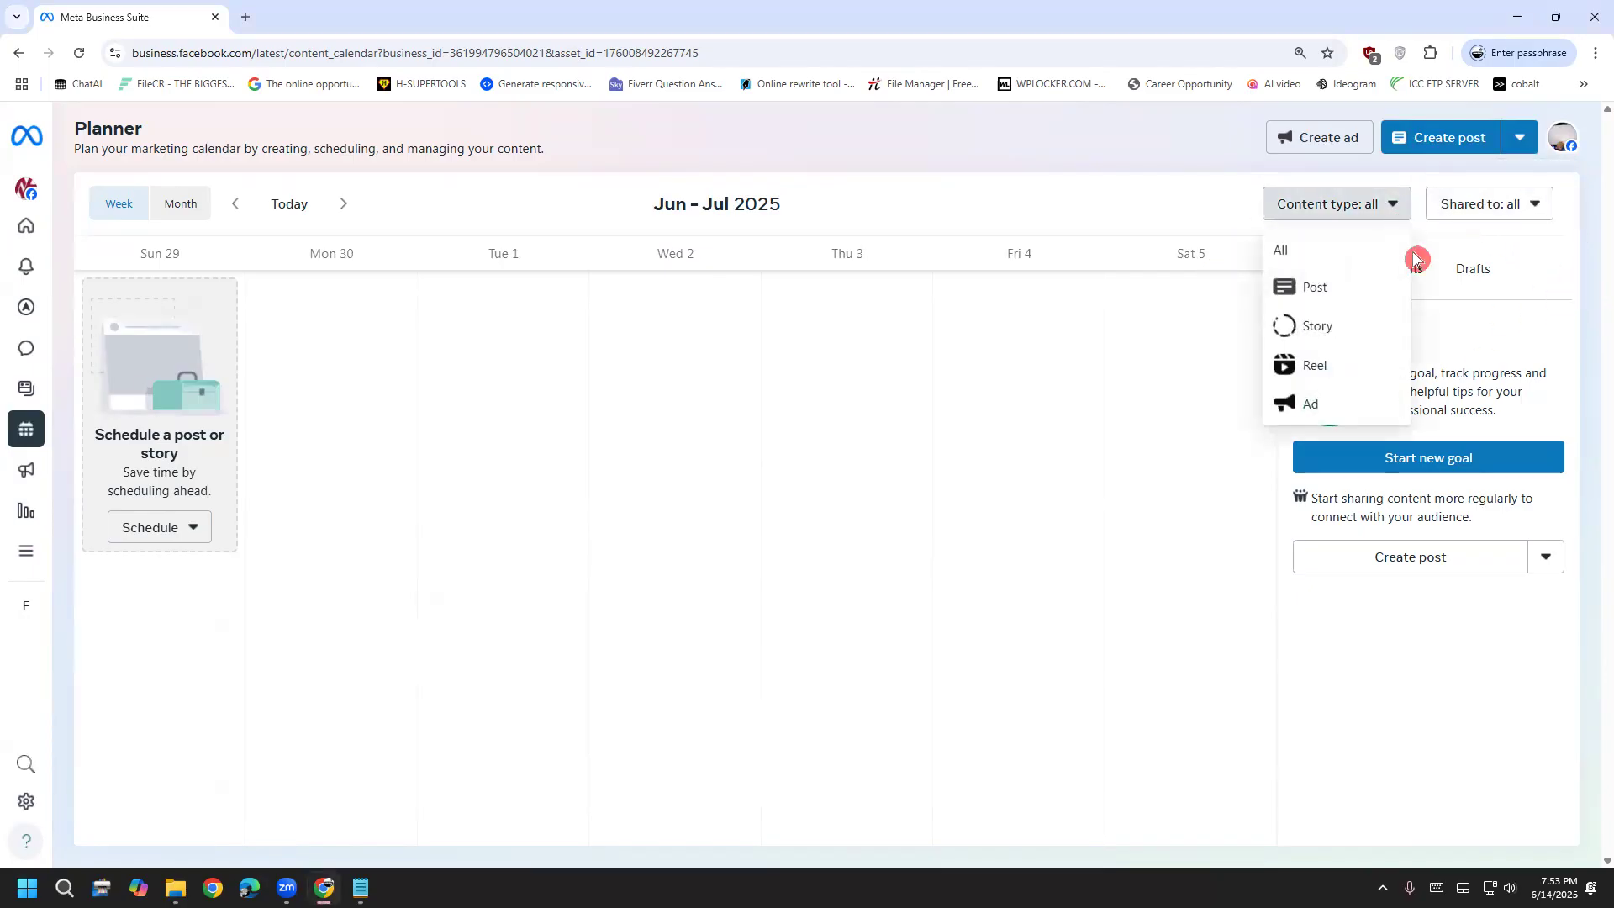
{"action": "left_click", "coordinate": [1576, 256]}
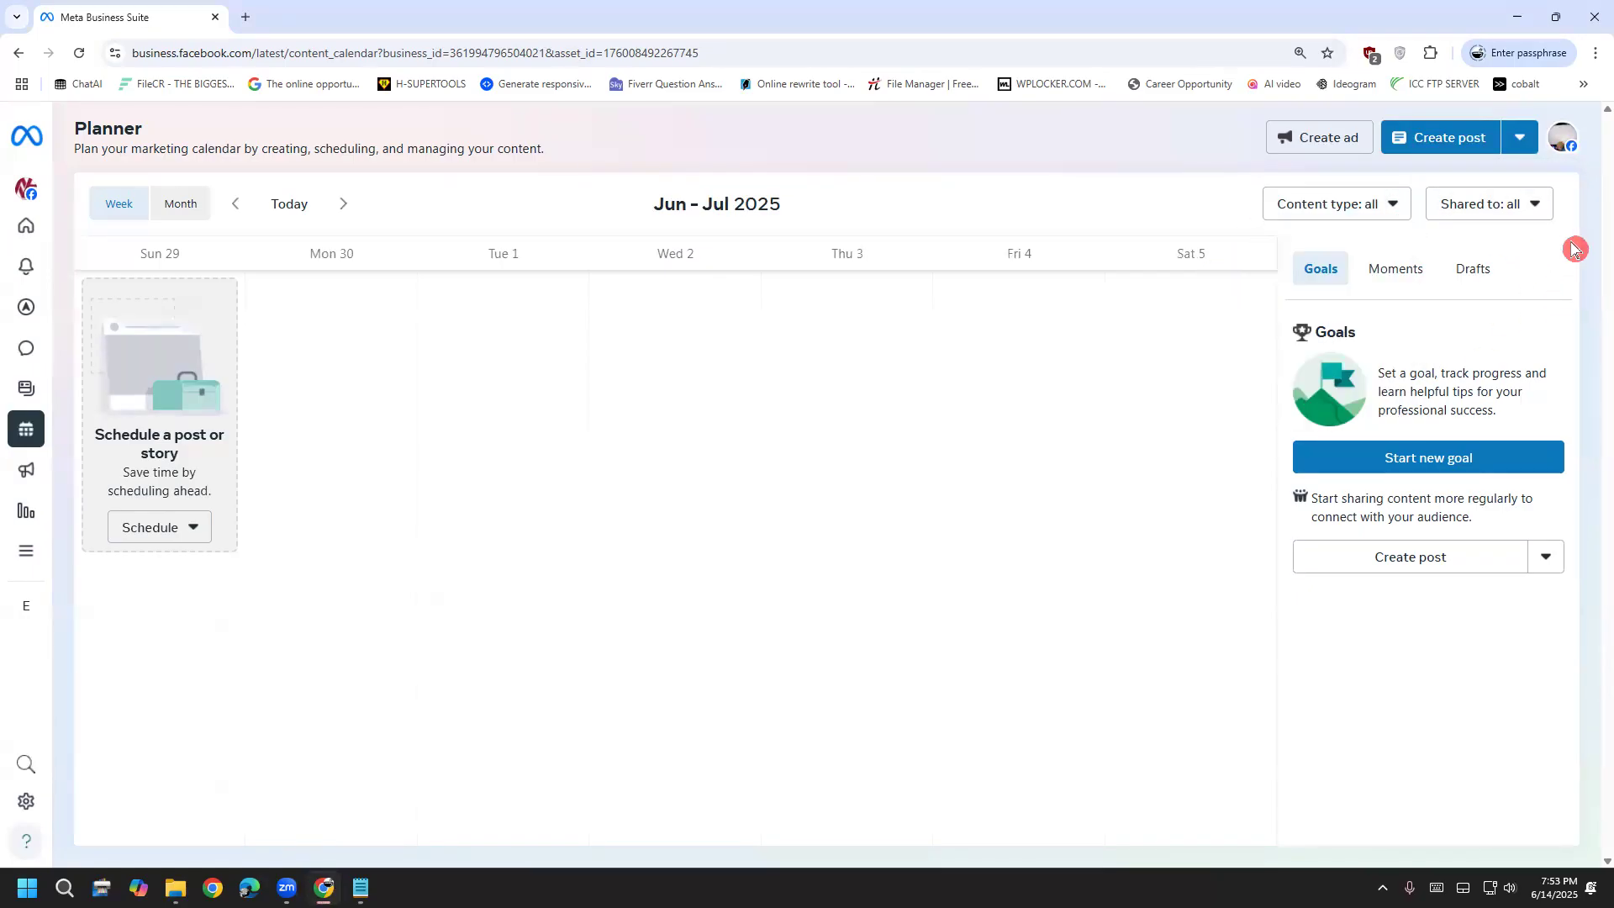
{"action": "left_click", "coordinate": [1563, 149]}
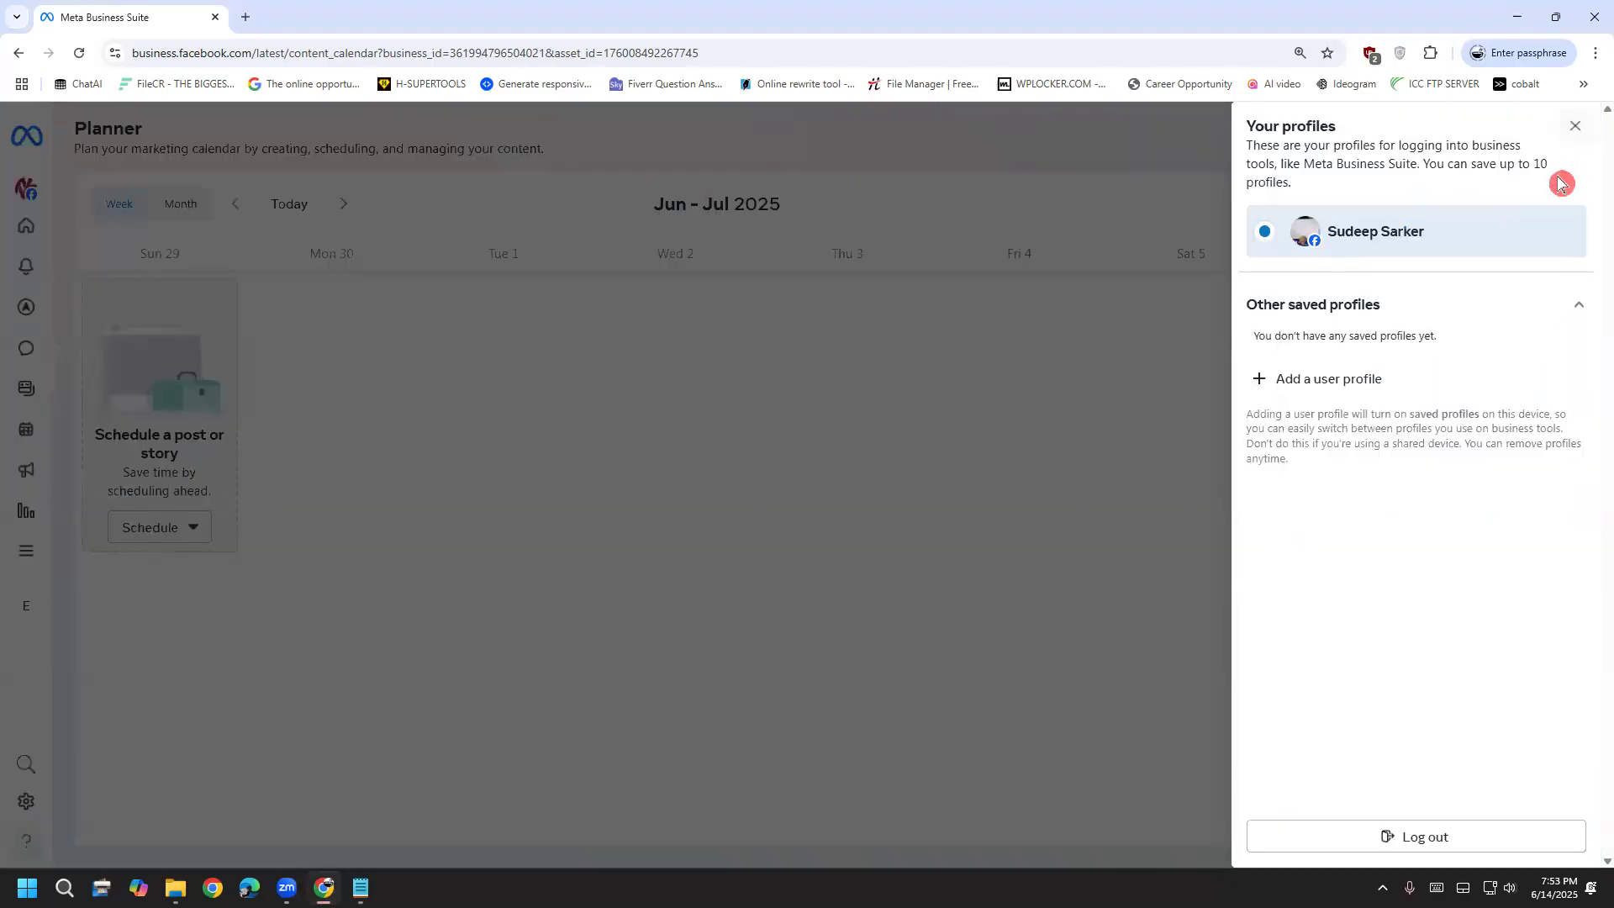
{"action": "left_click", "coordinate": [1159, 198]}
{"action": "left_click", "coordinate": [1546, 205]}
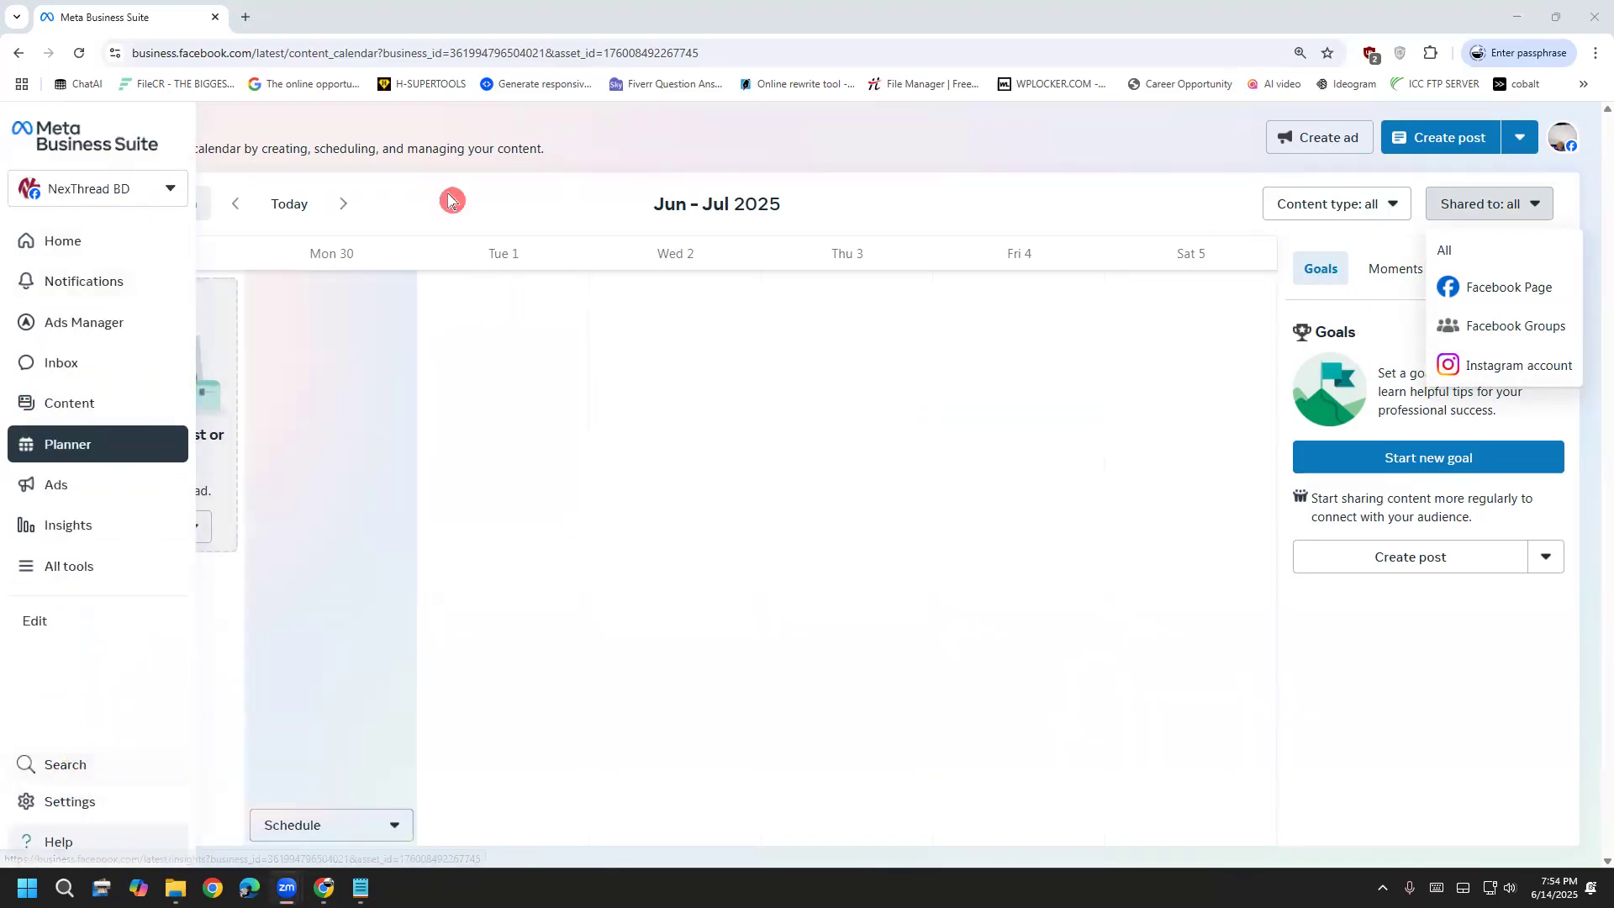
Mark the Settings gear with a red circle and arrow, then open Settings > People
{"action": "mouse_move", "coordinate": [13, 786]}
{"action": "left_mouse_down"}
{"action": "mouse_move", "coordinate": [67, 790]}
{"action": "mouse_move", "coordinate": [8, 828]}
{"action": "mouse_move", "coordinate": [71, 778]}
{"action": "mouse_move", "coordinate": [12, 782]}
{"action": "mouse_move", "coordinate": [70, 797]}
{"action": "mouse_move", "coordinate": [286, 731]}
{"action": "left_mouse_up"}
{"action": "mouse_move", "coordinate": [122, 727]}
{"action": "left_mouse_down"}
{"action": "mouse_move", "coordinate": [75, 790]}
{"action": "mouse_move", "coordinate": [167, 822]}
{"action": "left_mouse_up"}
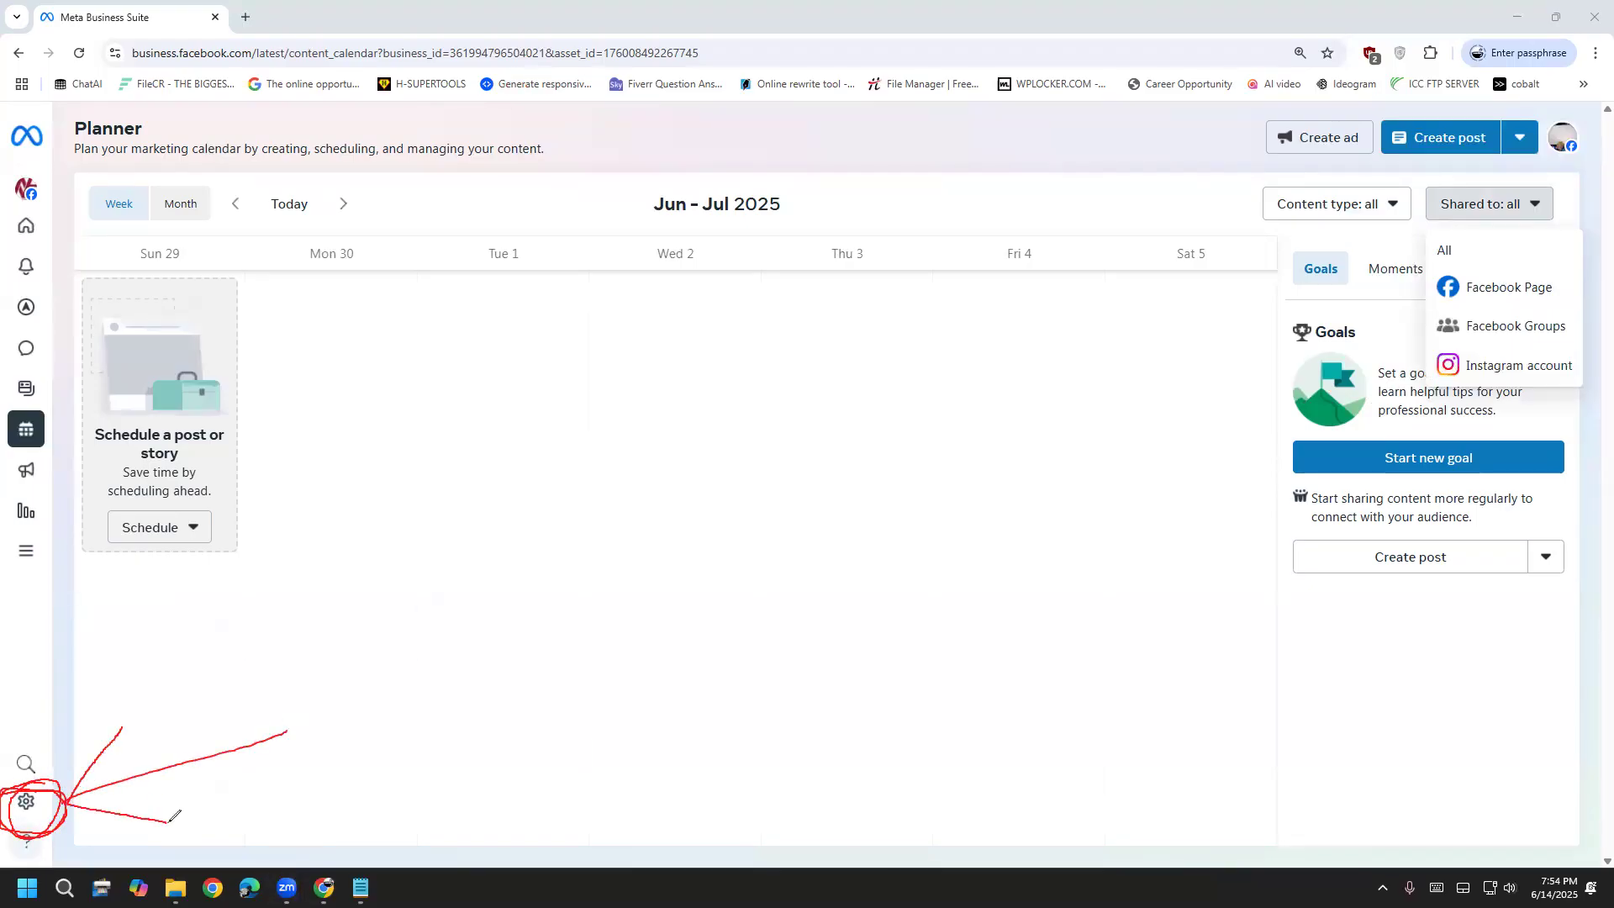
{"action": "left_click_drag", "start_coordinate": [248, 754], "coordinate": [393, 710]}
{"action": "left_click_drag", "start_coordinate": [241, 743], "coordinate": [655, 741]}
{"action": "left_click_drag", "start_coordinate": [141, 691], "coordinate": [67, 794]}
{"action": "left_click_drag", "start_coordinate": [34, 666], "coordinate": [35, 781]}
{"action": "left_click_drag", "start_coordinate": [7, 711], "coordinate": [38, 769]}
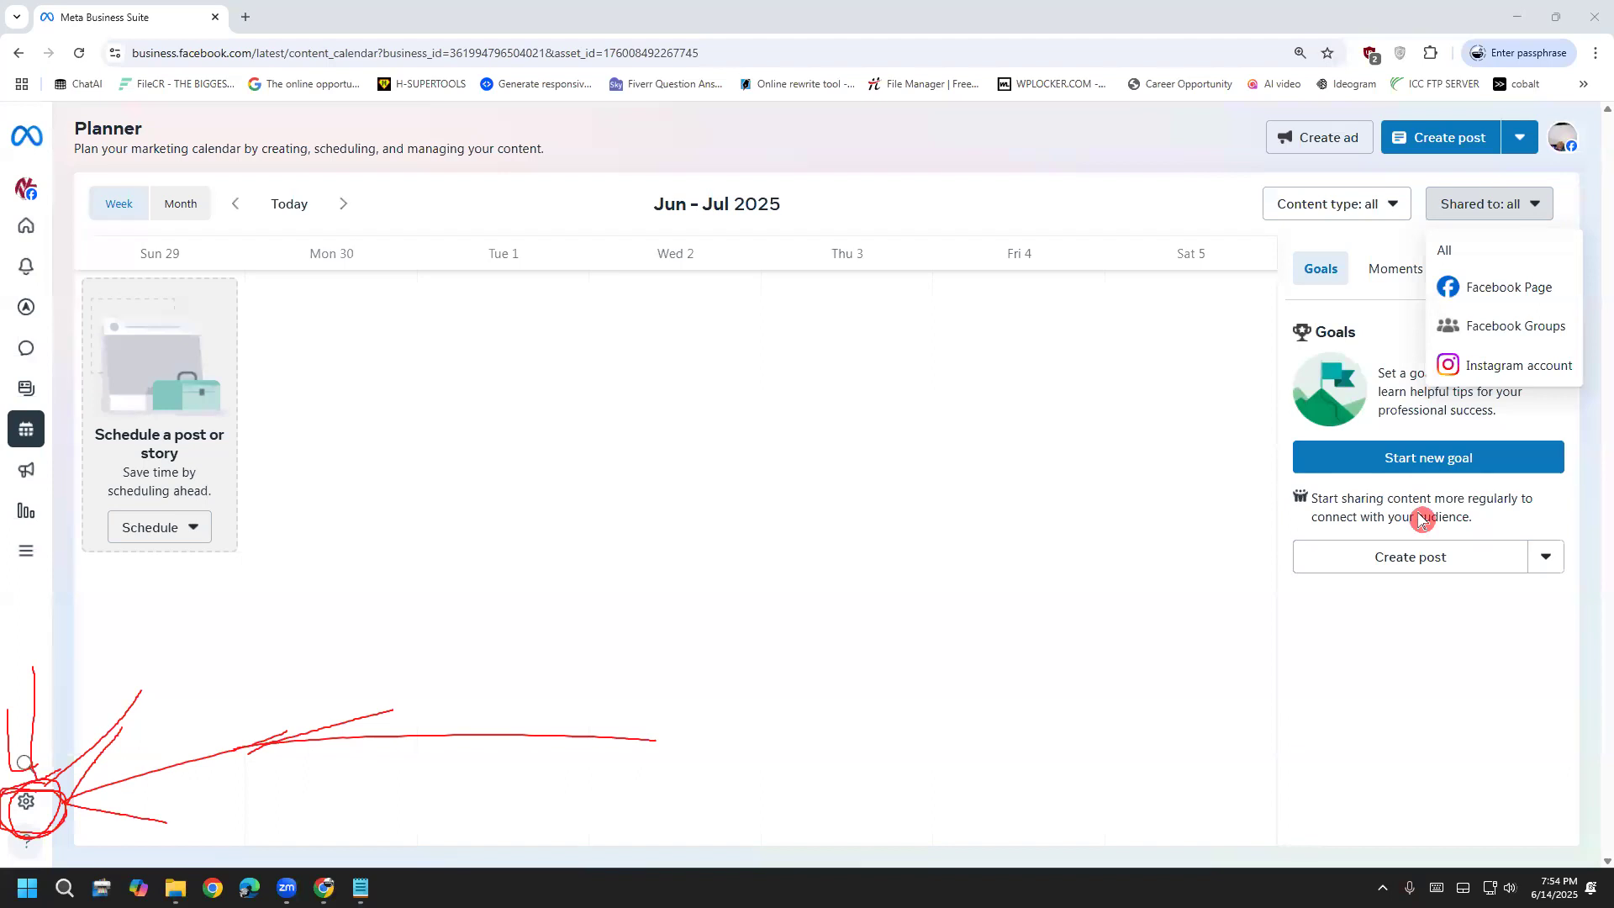
{"action": "left_click", "coordinate": [26, 801]}
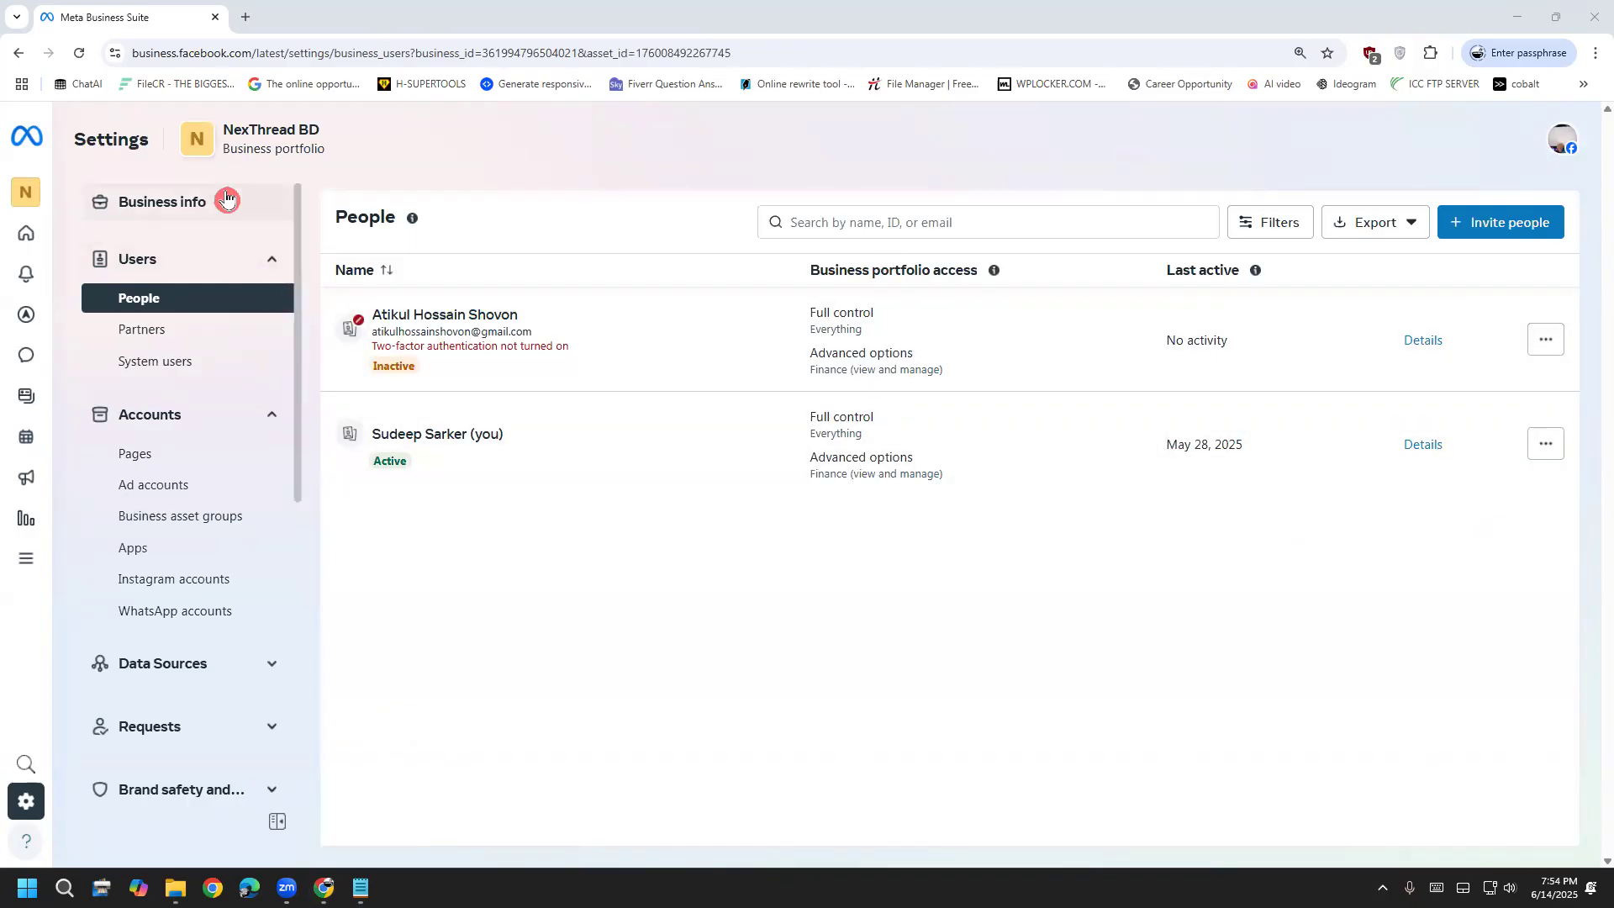
{"action": "scroll", "coordinate": [156, 668], "scroll_direction": "down", "scroll_amount": 7}
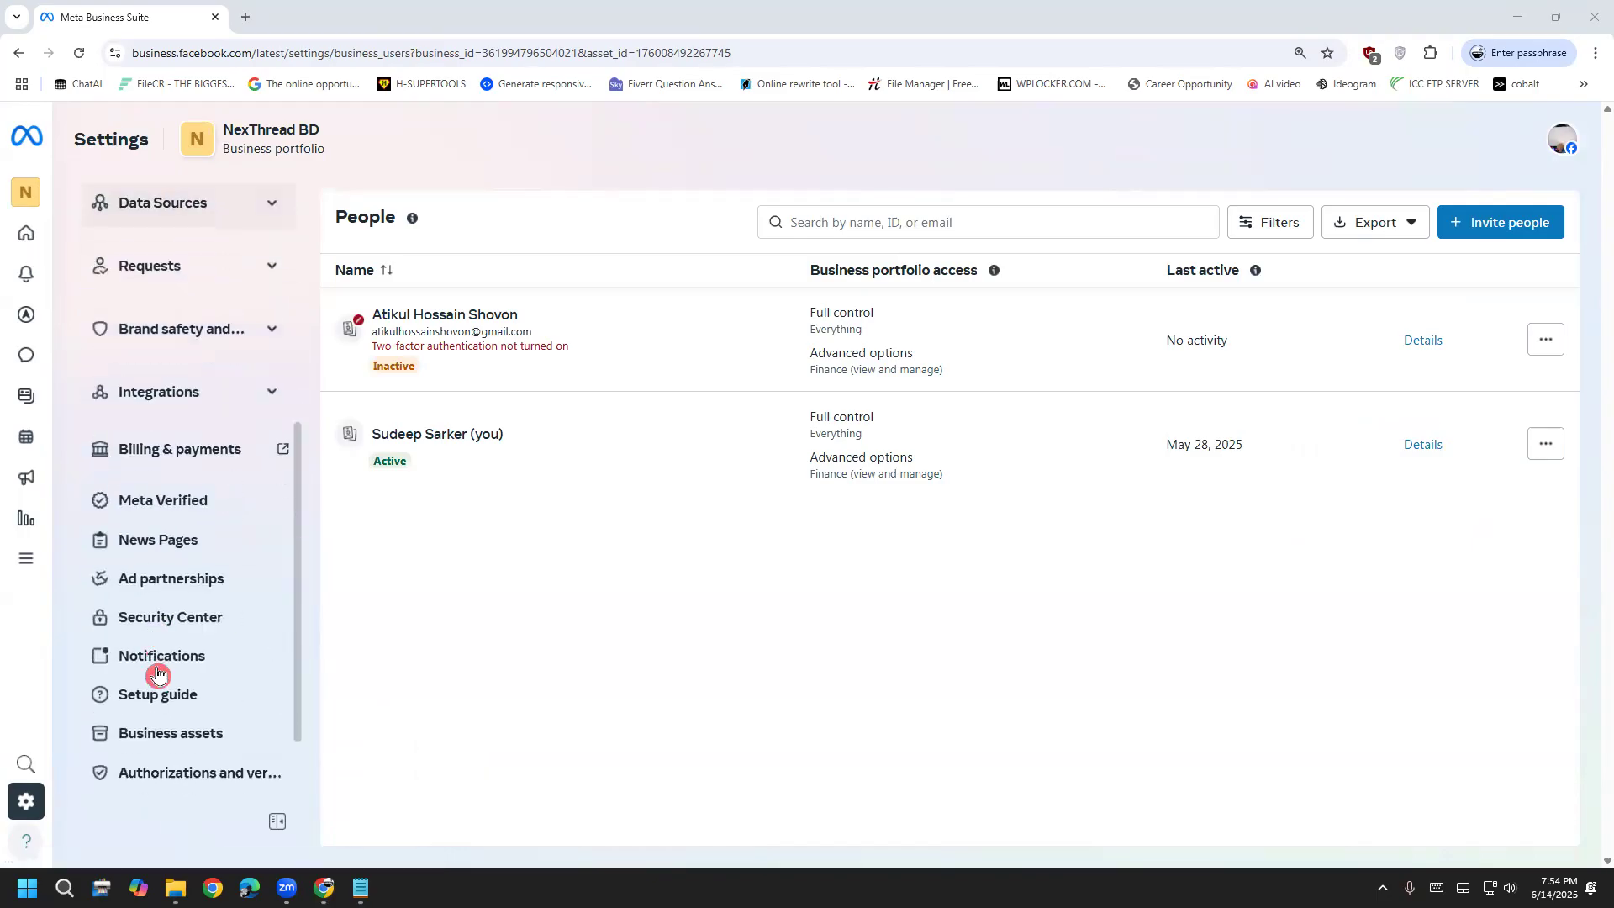
{"action": "scroll", "coordinate": [151, 673], "scroll_direction": "up", "scroll_amount": 7}
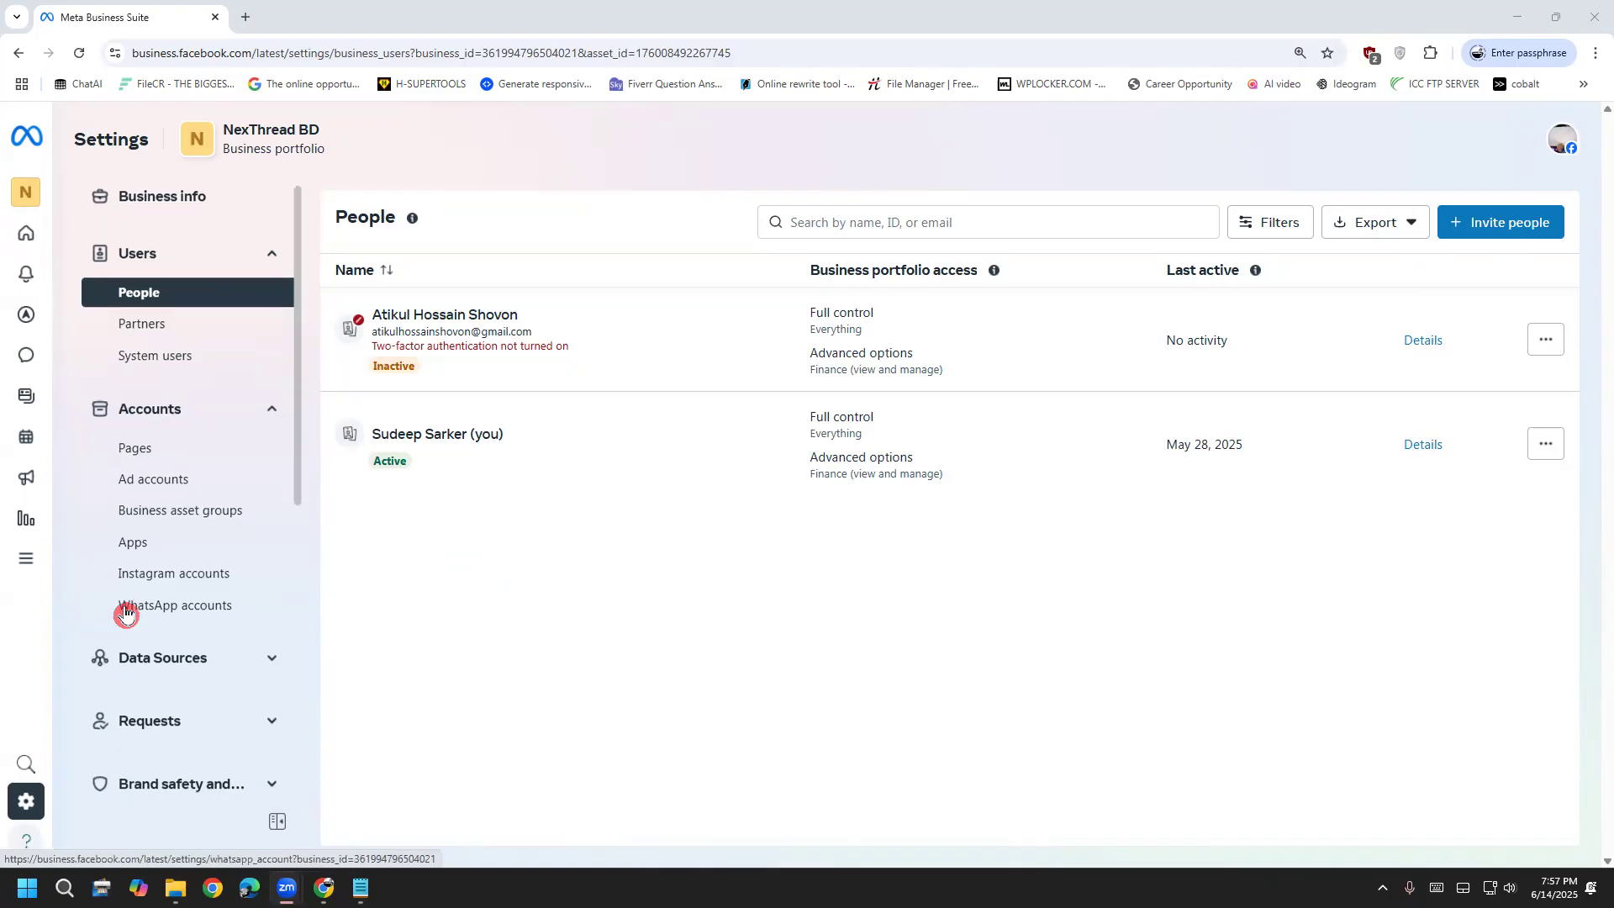
{"action": "scroll", "coordinate": [131, 656], "scroll_direction": "down", "scroll_amount": 7}
{"action": "scroll", "coordinate": [155, 580], "scroll_direction": "up", "scroll_amount": 7}
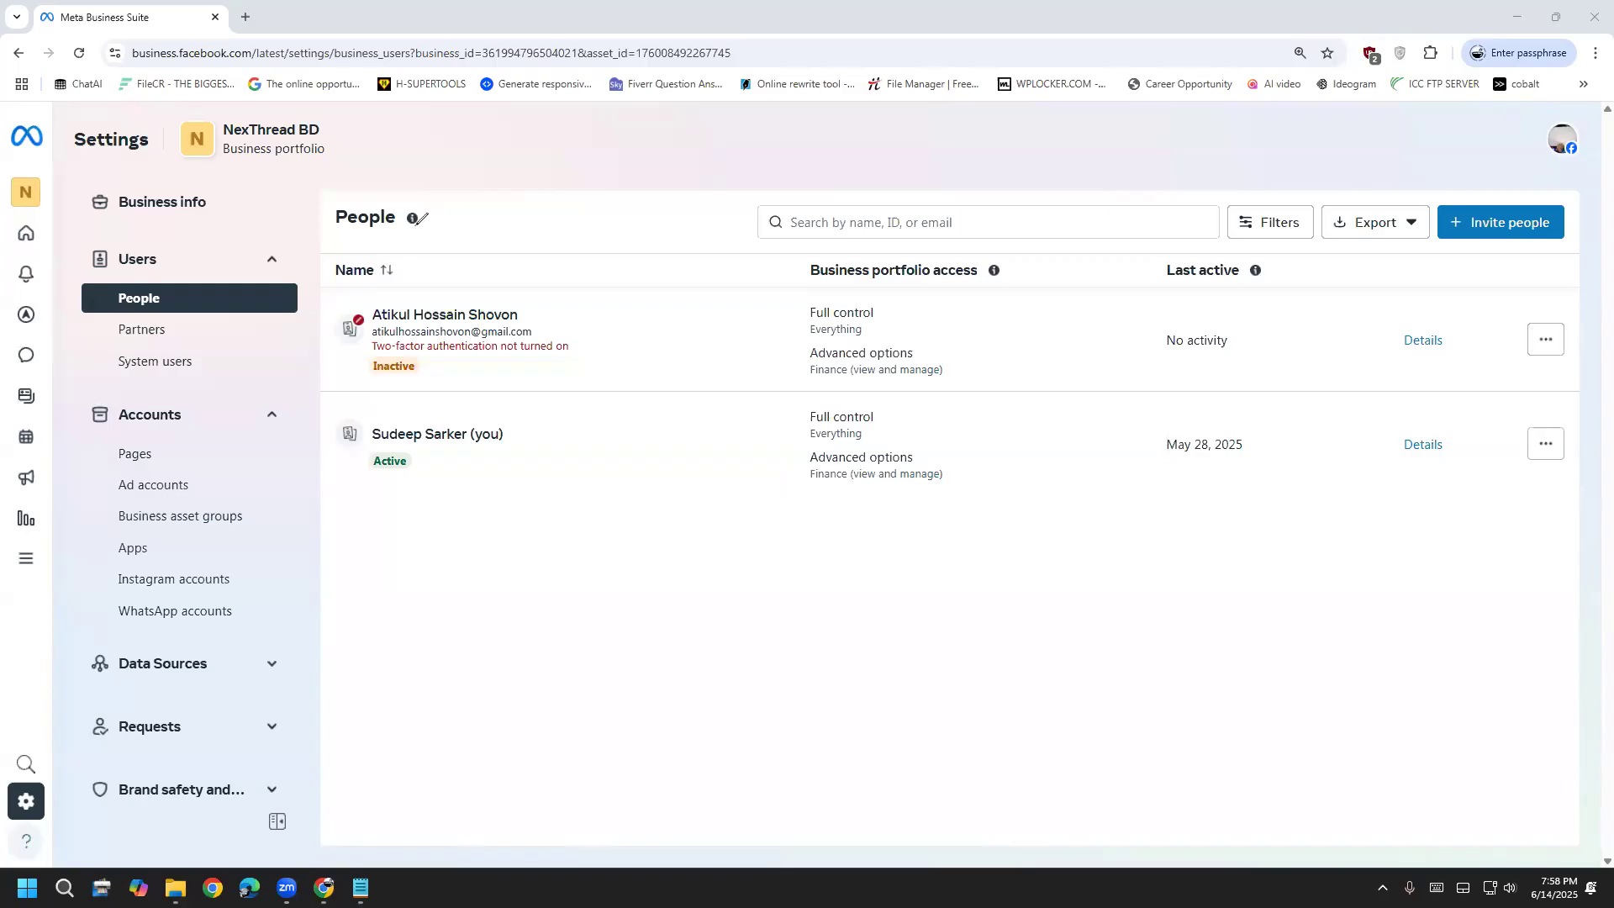
{"action": "left_click_drag", "start_coordinate": [242, 295], "coordinate": [502, 168]}
{"action": "mouse_move", "coordinate": [458, 214]}
{"action": "left_mouse_down"}
{"action": "mouse_move", "coordinate": [510, 214]}
{"action": "mouse_move", "coordinate": [525, 181]}
{"action": "mouse_move", "coordinate": [512, 221]}
{"action": "left_mouse_up"}
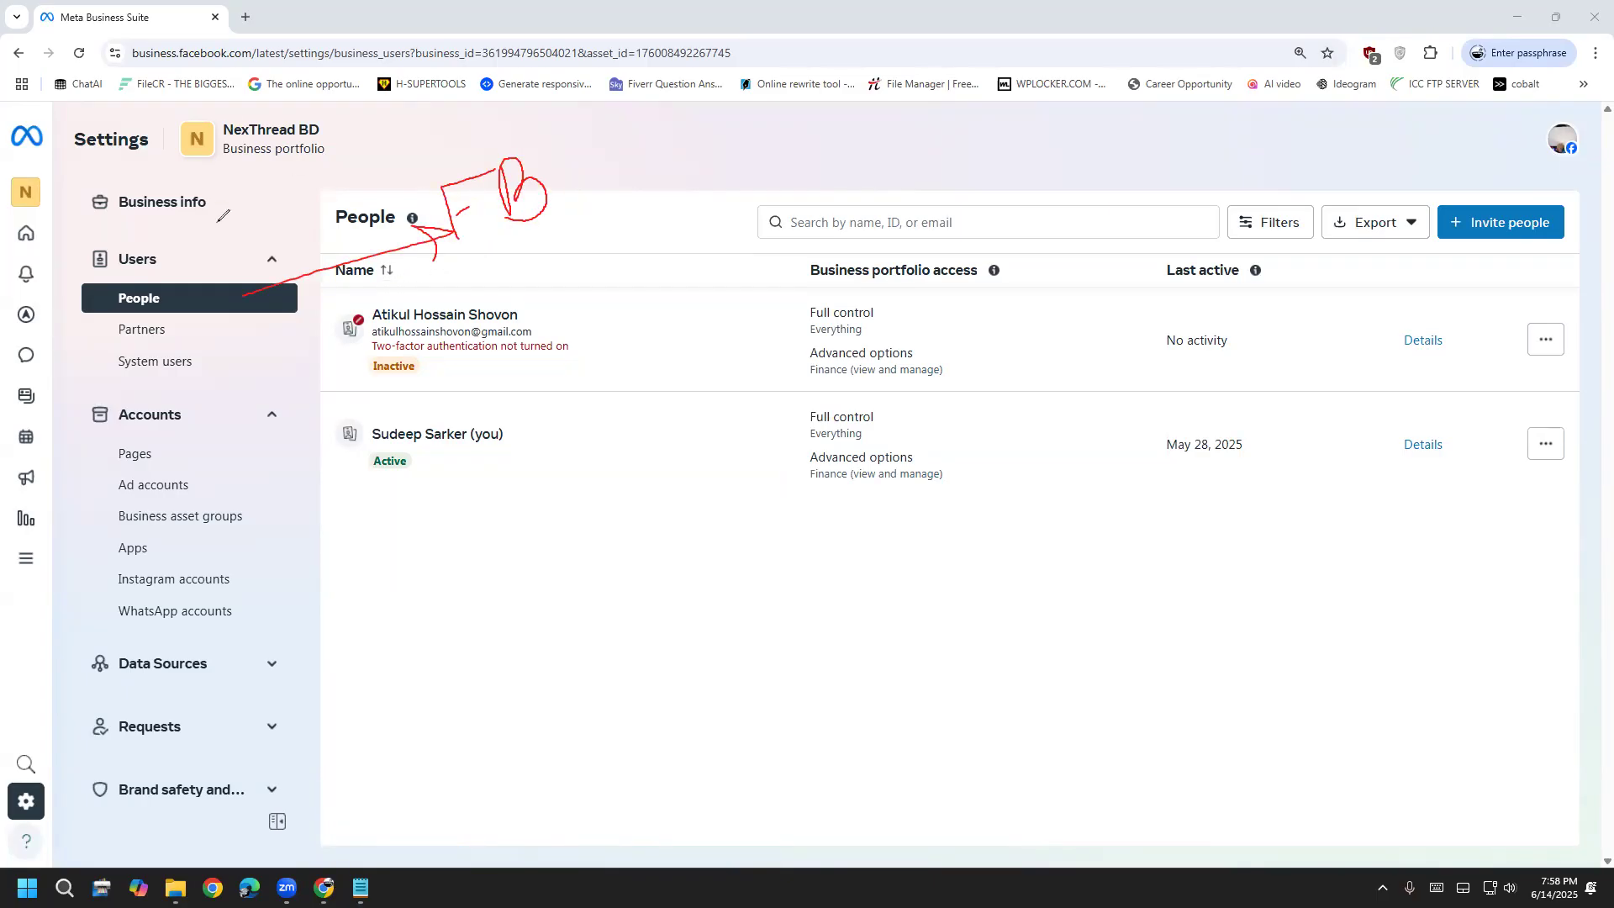
{"action": "mouse_move", "coordinate": [285, 179]}
{"action": "left_mouse_down"}
{"action": "mouse_move", "coordinate": [322, 172]}
{"action": "mouse_move", "coordinate": [234, 110]}
{"action": "mouse_move", "coordinate": [285, 184]}
{"action": "left_mouse_up"}
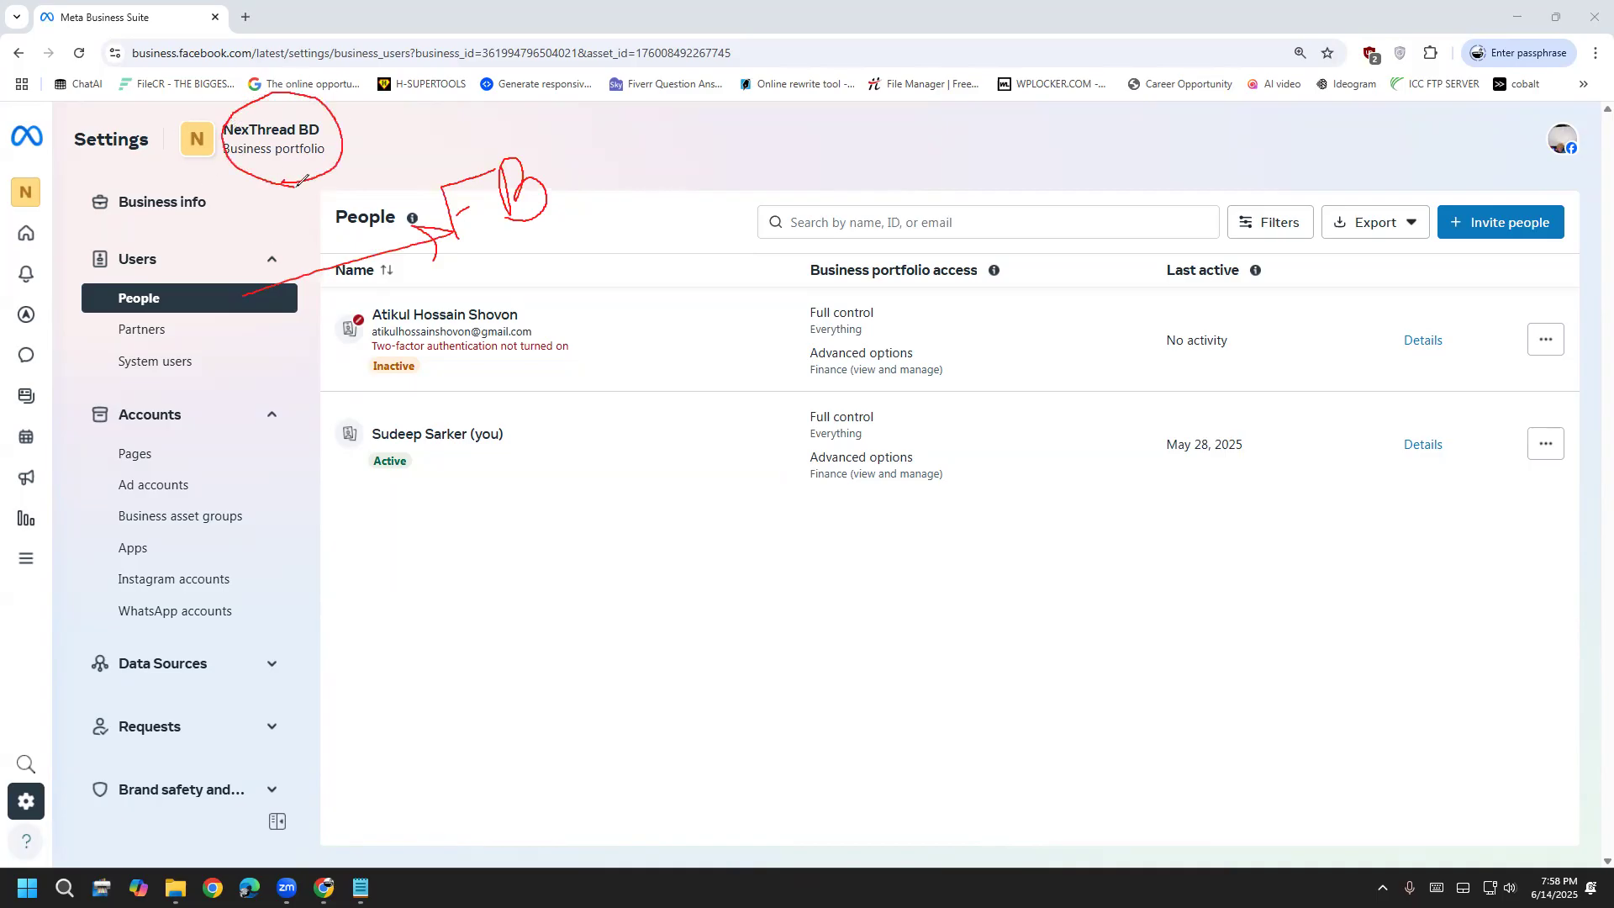
{"action": "mouse_move", "coordinate": [301, 179]}
{"action": "left_mouse_down"}
{"action": "mouse_move", "coordinate": [343, 253]}
{"action": "mouse_move", "coordinate": [347, 231]}
{"action": "left_mouse_up"}
{"action": "key", "text": "e"}
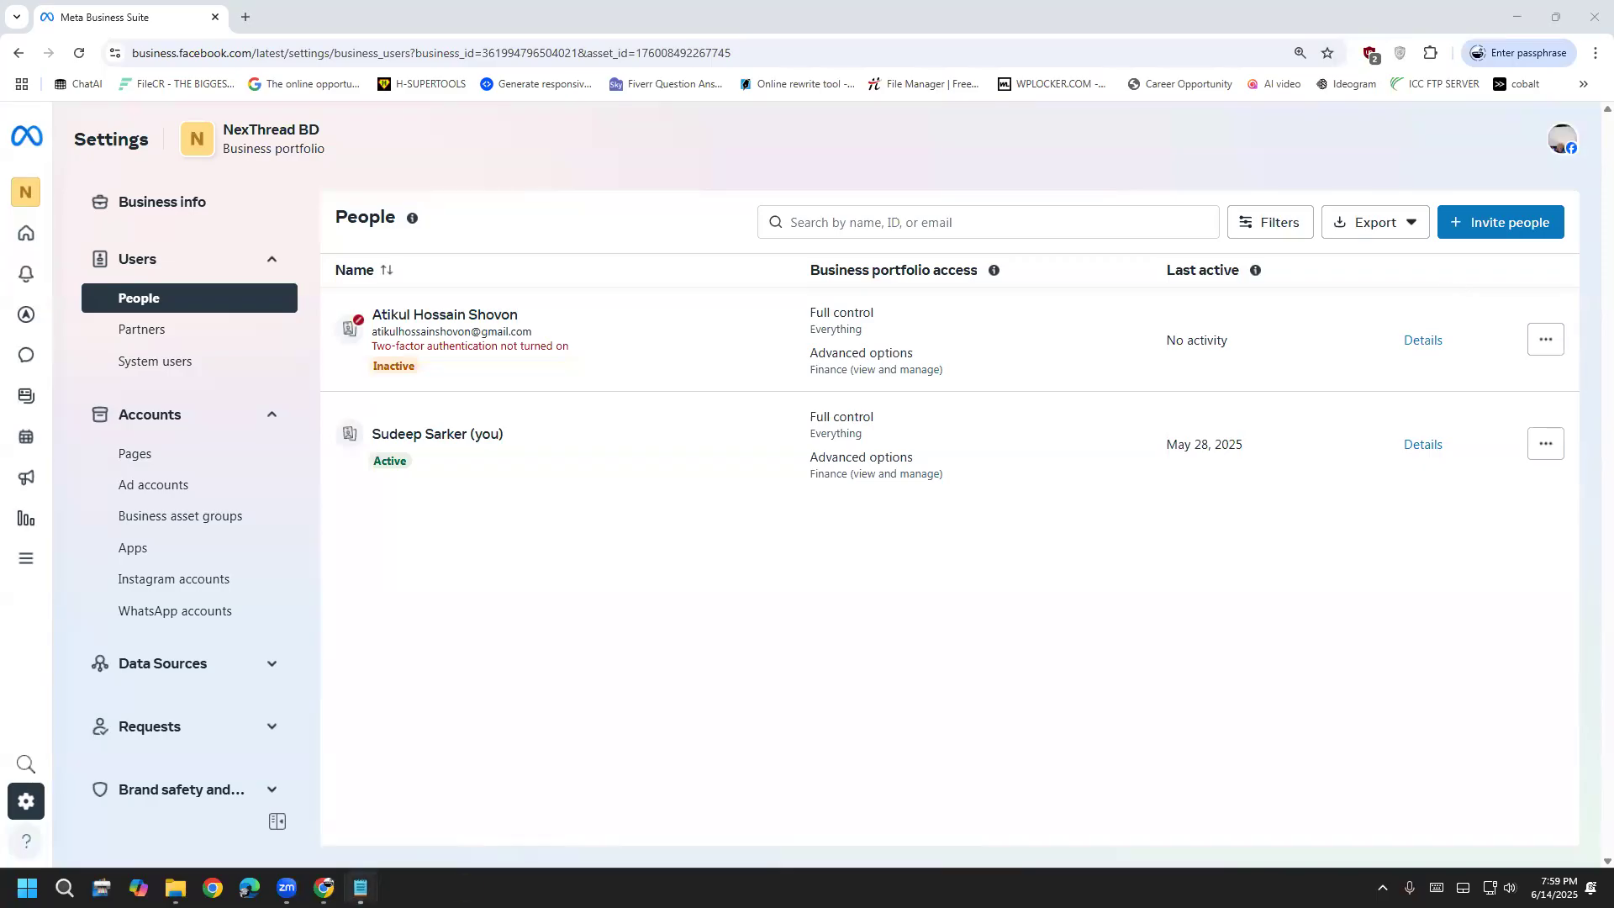
Add '3. People (1. FB acc 2. Add)' with a blank line after it to the Notepad Steps note
{"action": "left_click", "coordinate": [361, 888]}
{"action": "type", "text": "3. P"}
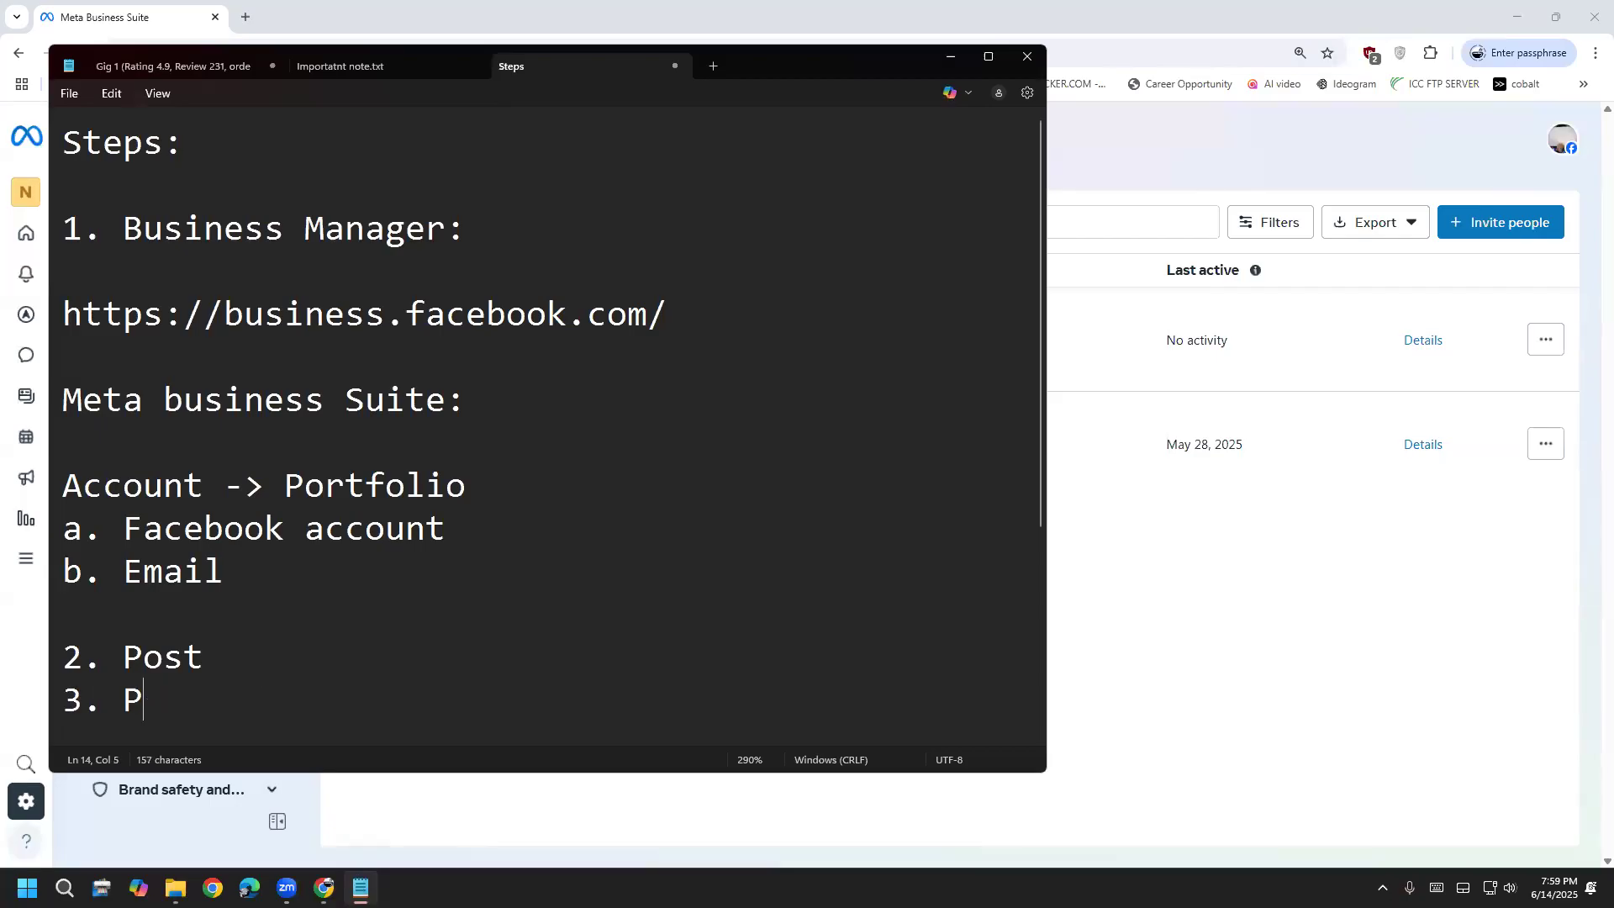
{"action": "type", "text": "eople ()"}
{"action": "key", "text": "Left"}
{"action": "type", "text": "1. FB"}
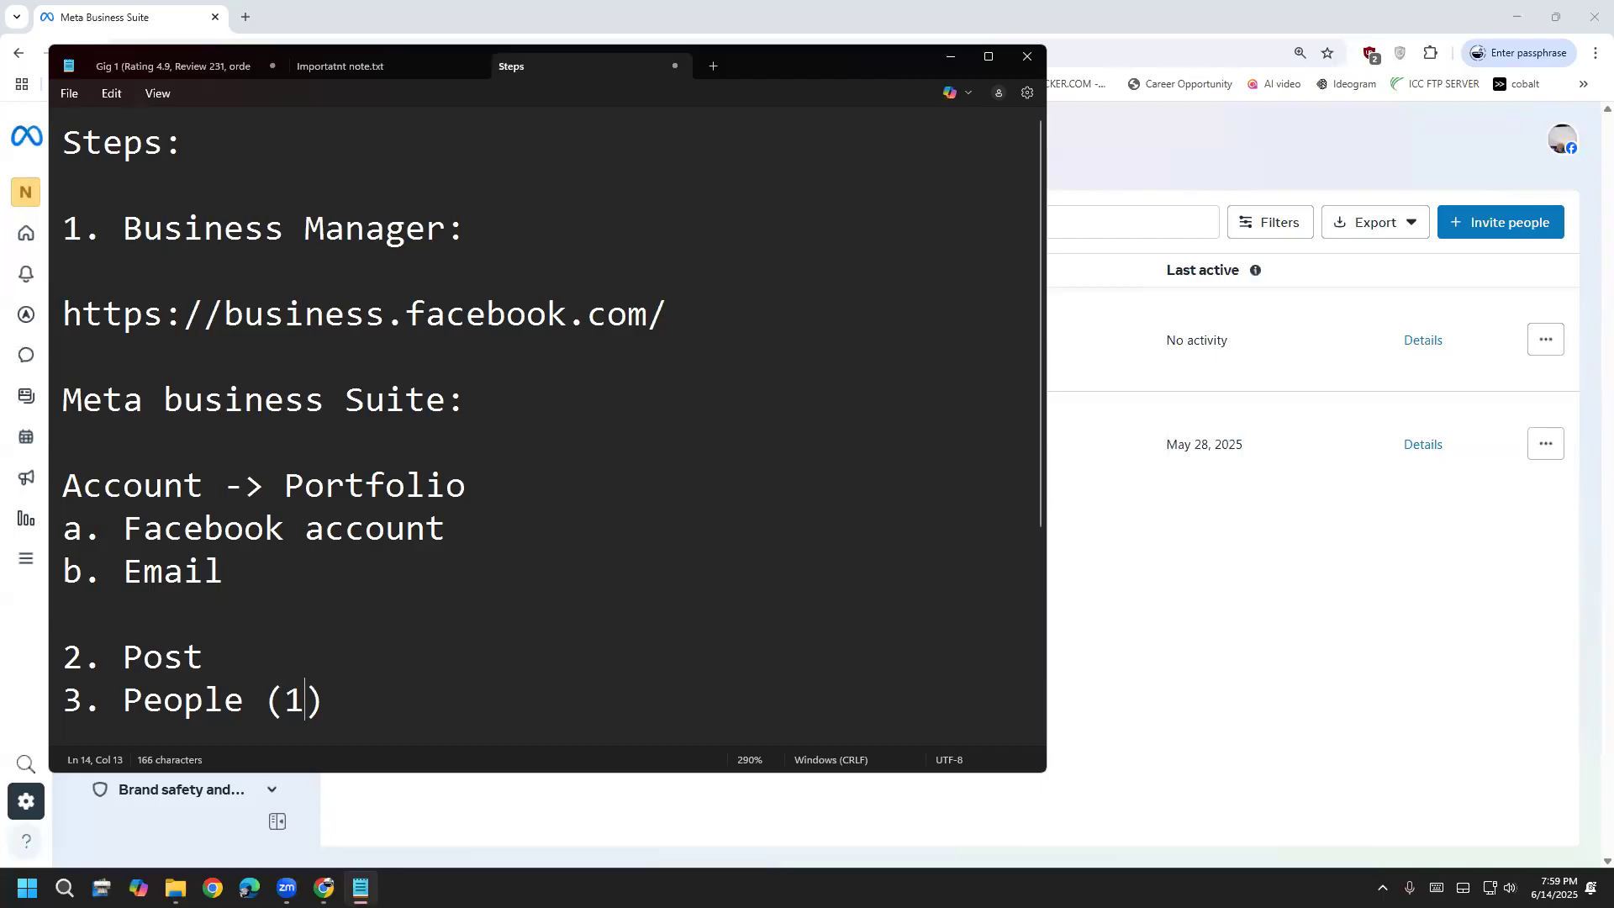
{"action": "type", "text": " acc"}
{"action": "type", "text": " 2. "}
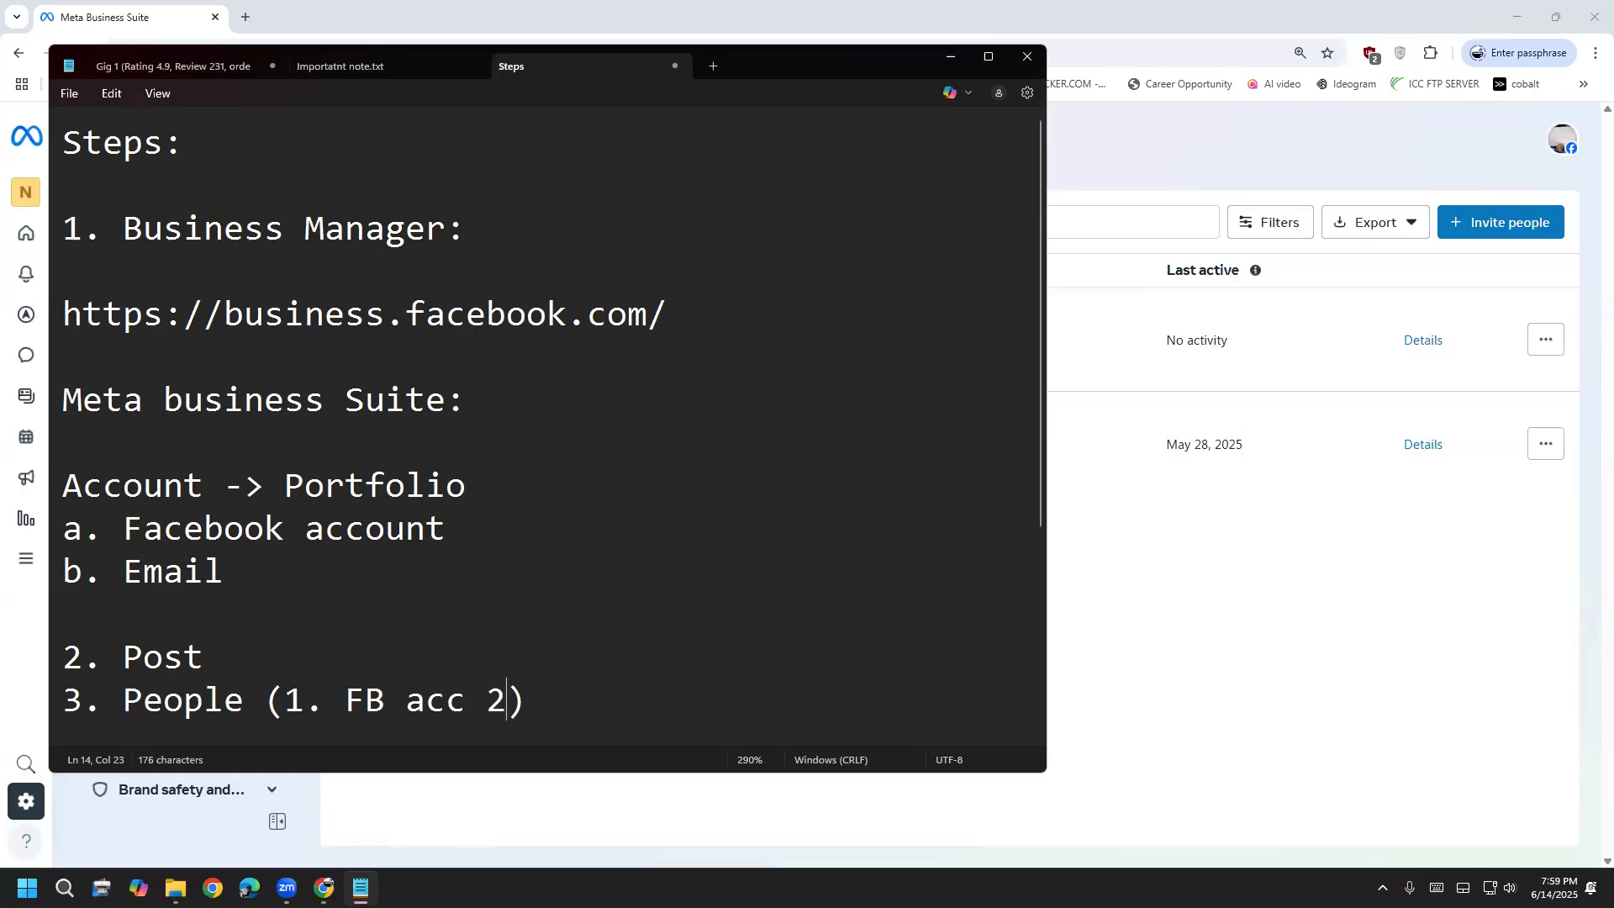
{"action": "type", "text": "Add"}
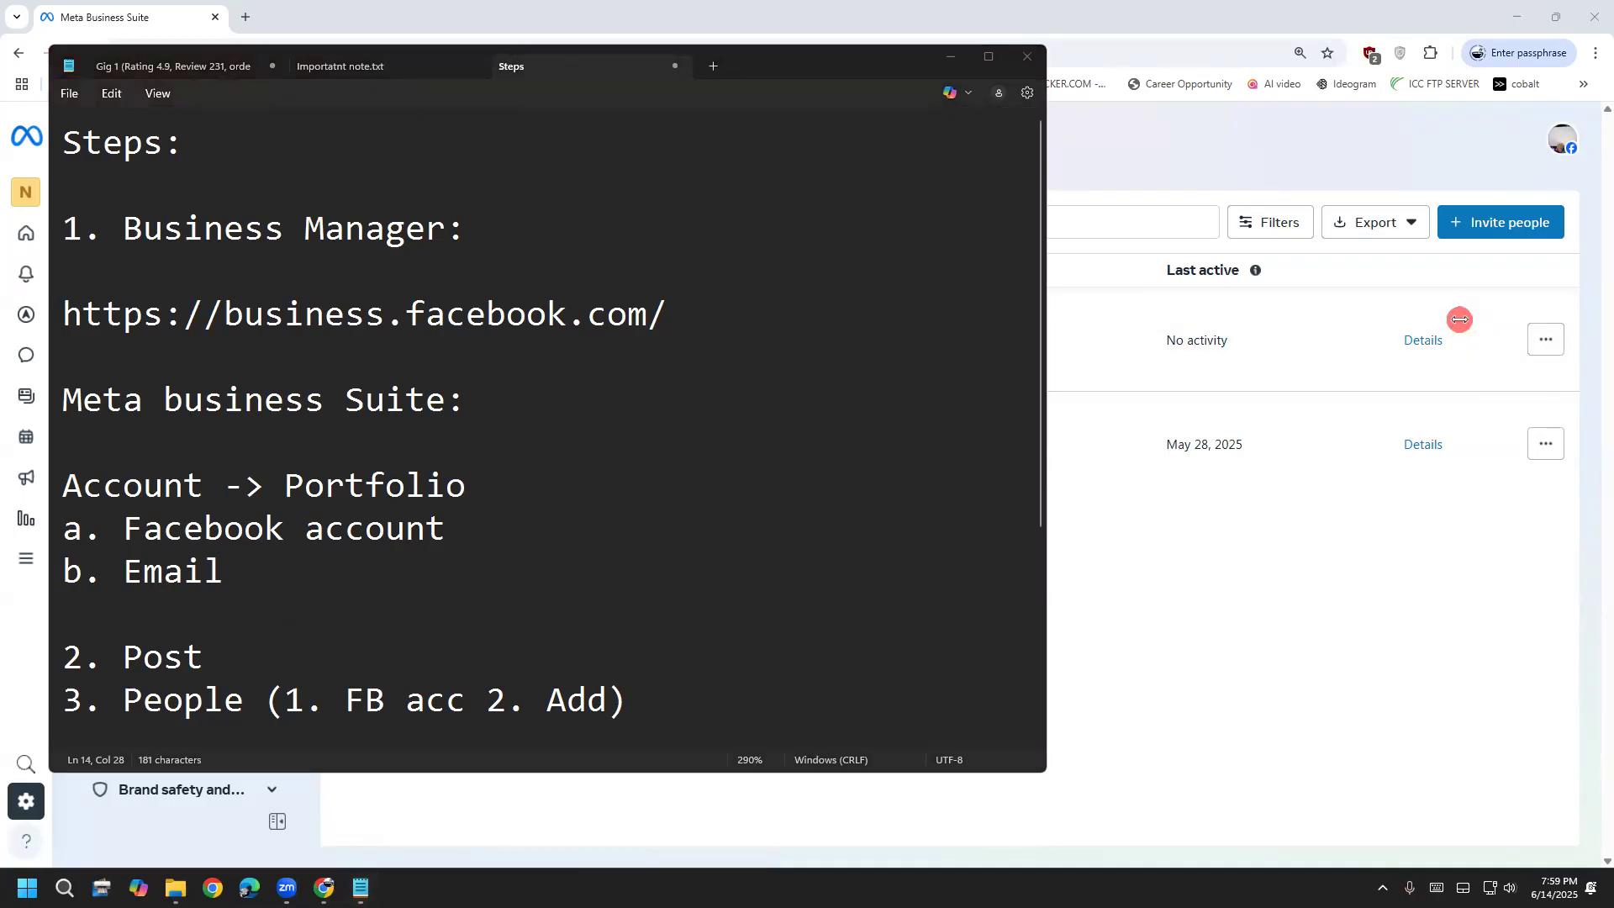
{"action": "left_click", "coordinate": [626, 705]}
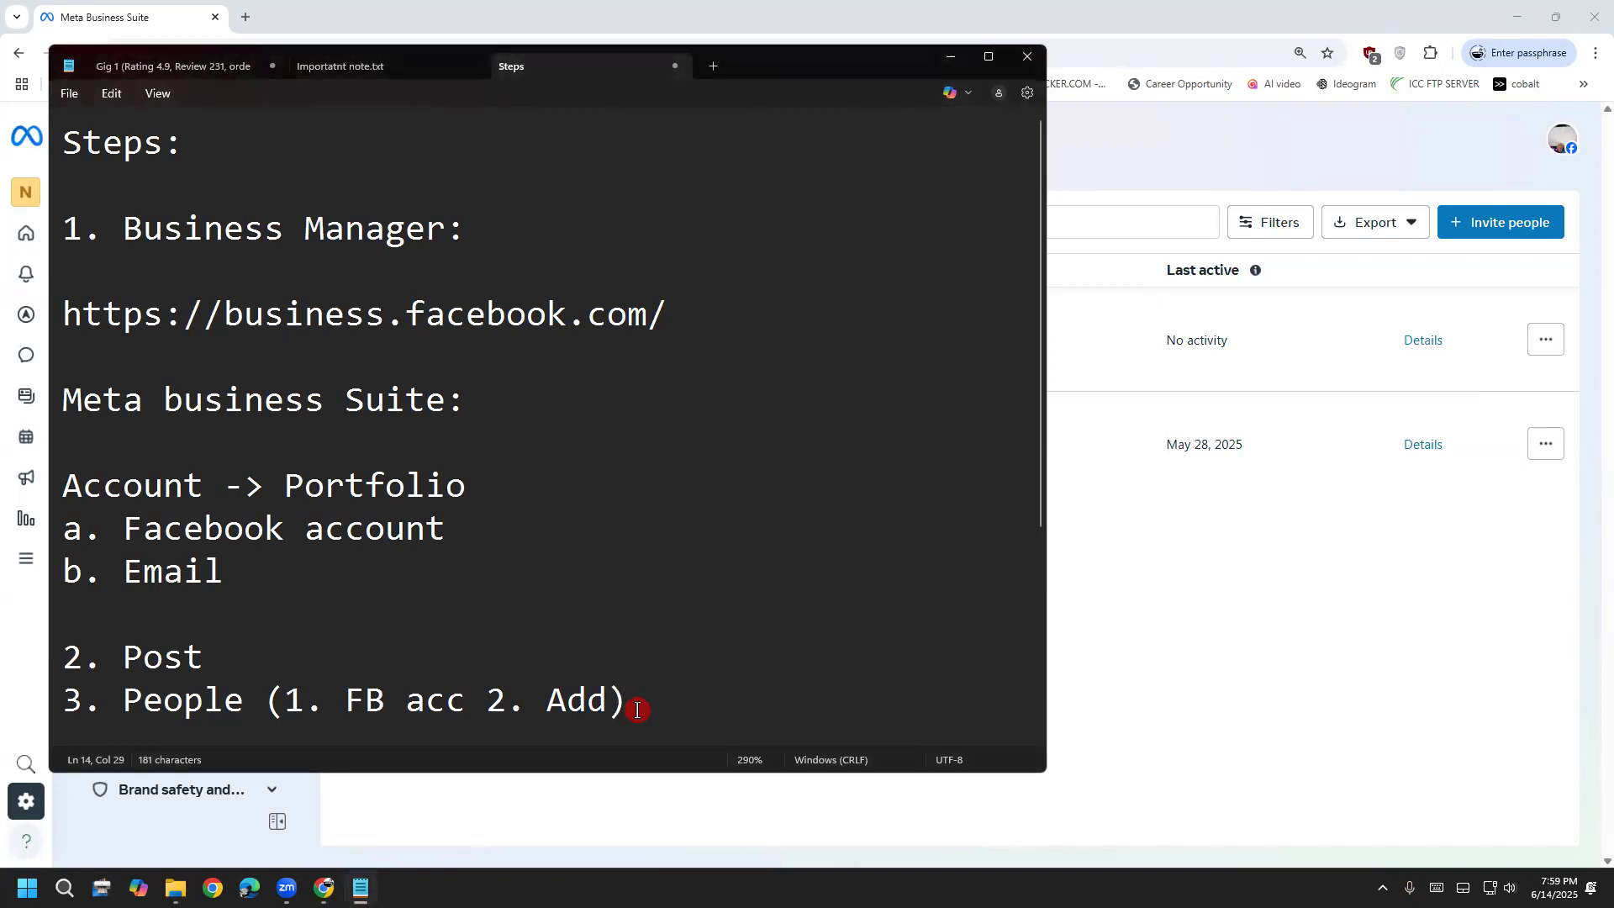
{"action": "key", "text": "Return"}
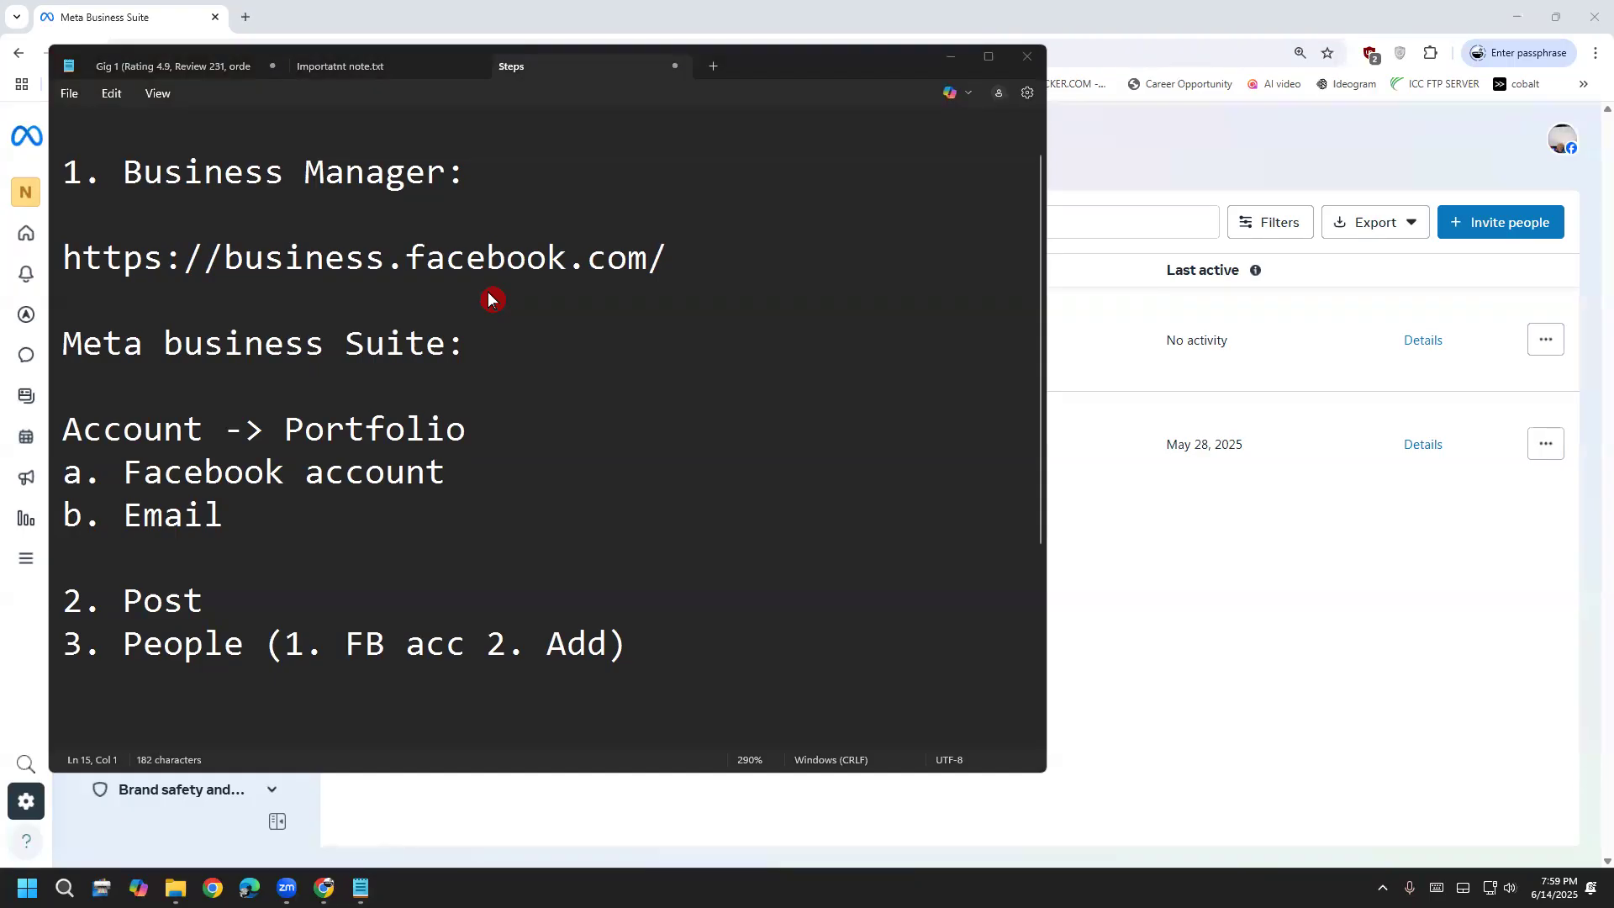
{"action": "left_click", "coordinate": [1375, 166]}
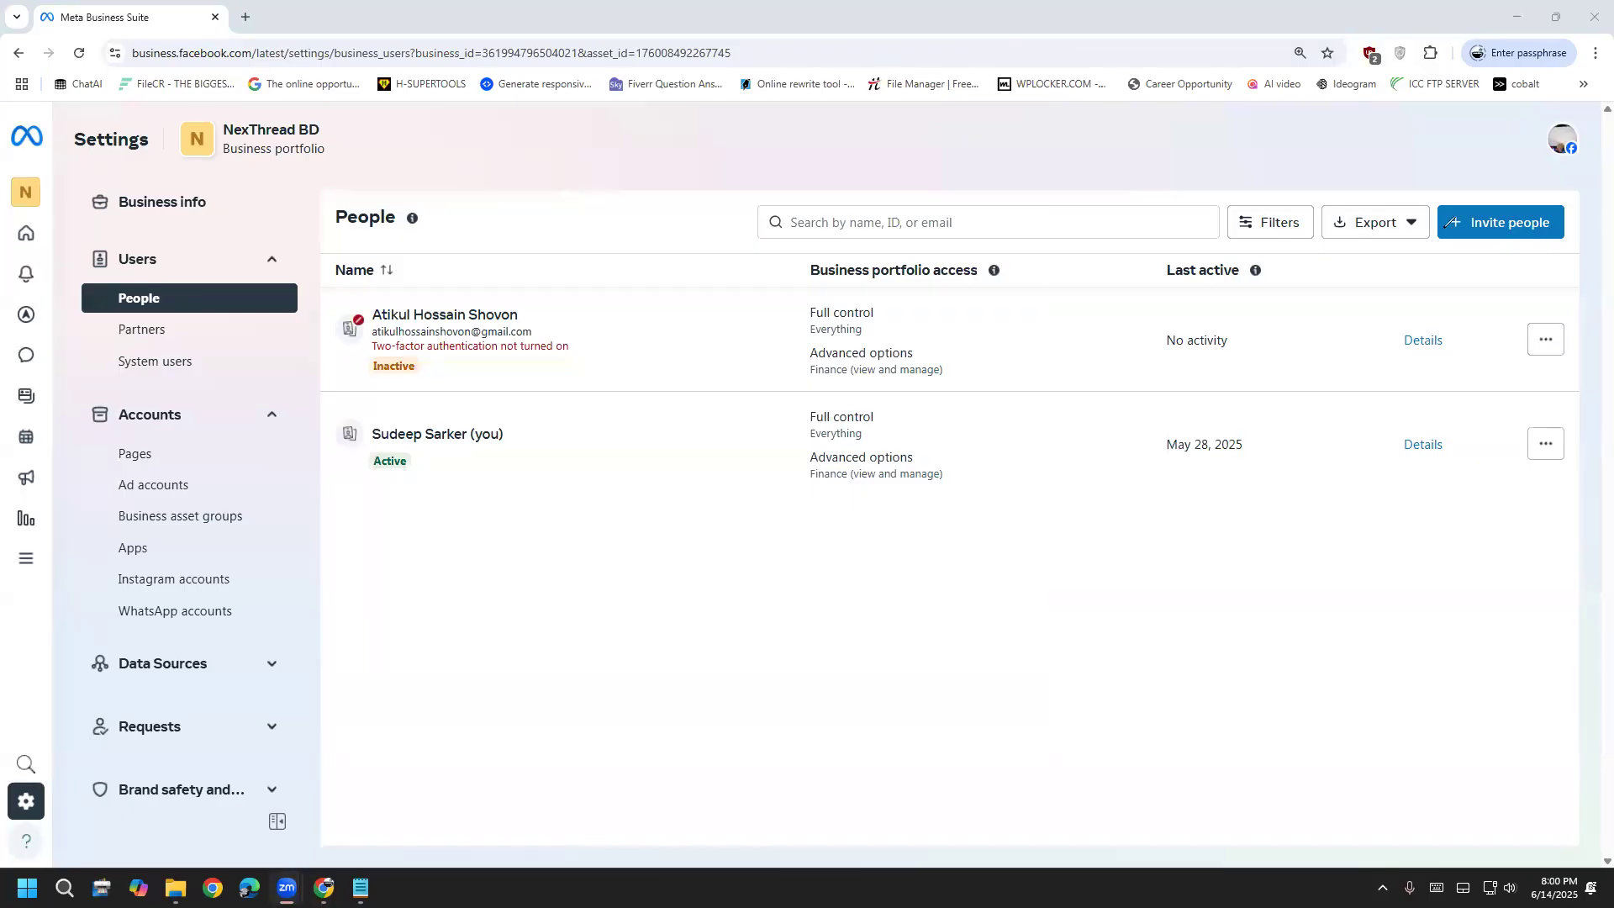
Circle Invite people in red, open it, write 'FB acc' in red, and select the Email field
{"action": "left_click_drag", "start_coordinate": [1567, 241], "coordinate": [1518, 153]}
{"action": "left_click", "coordinate": [1488, 223]}
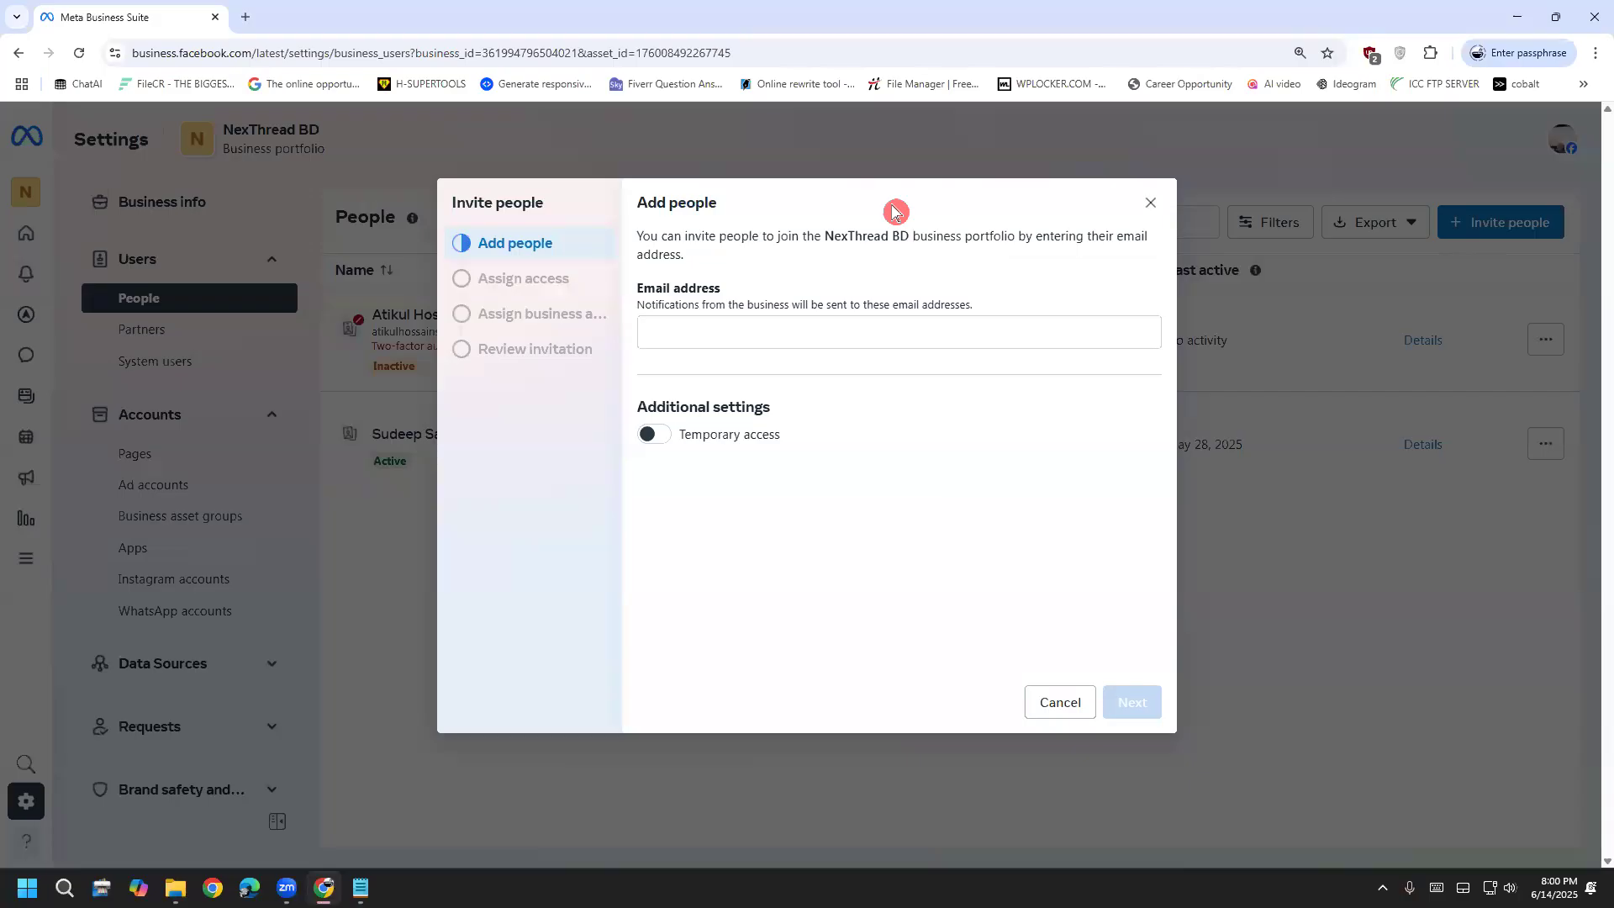
{"action": "mouse_move", "coordinate": [694, 363]}
{"action": "left_mouse_down"}
{"action": "mouse_move", "coordinate": [728, 313]}
{"action": "mouse_move", "coordinate": [744, 361]}
{"action": "mouse_move", "coordinate": [820, 323]}
{"action": "mouse_move", "coordinate": [848, 345]}
{"action": "left_mouse_up"}
{"action": "left_click_drag", "start_coordinate": [870, 313], "coordinate": [869, 346]}
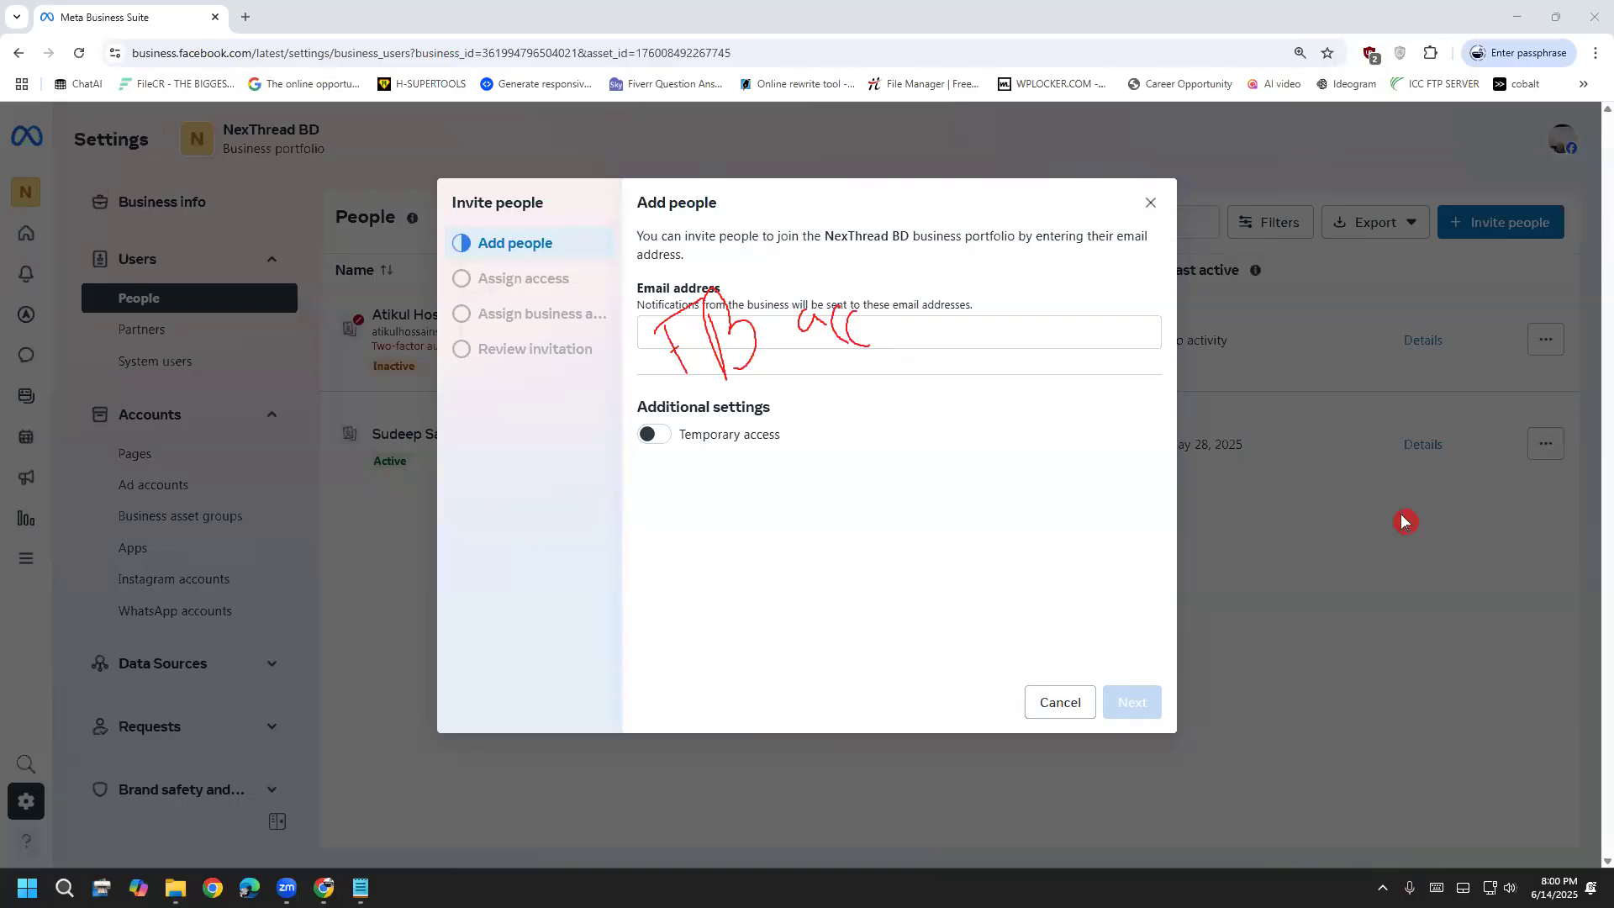
{"action": "left_click", "coordinate": [810, 330]}
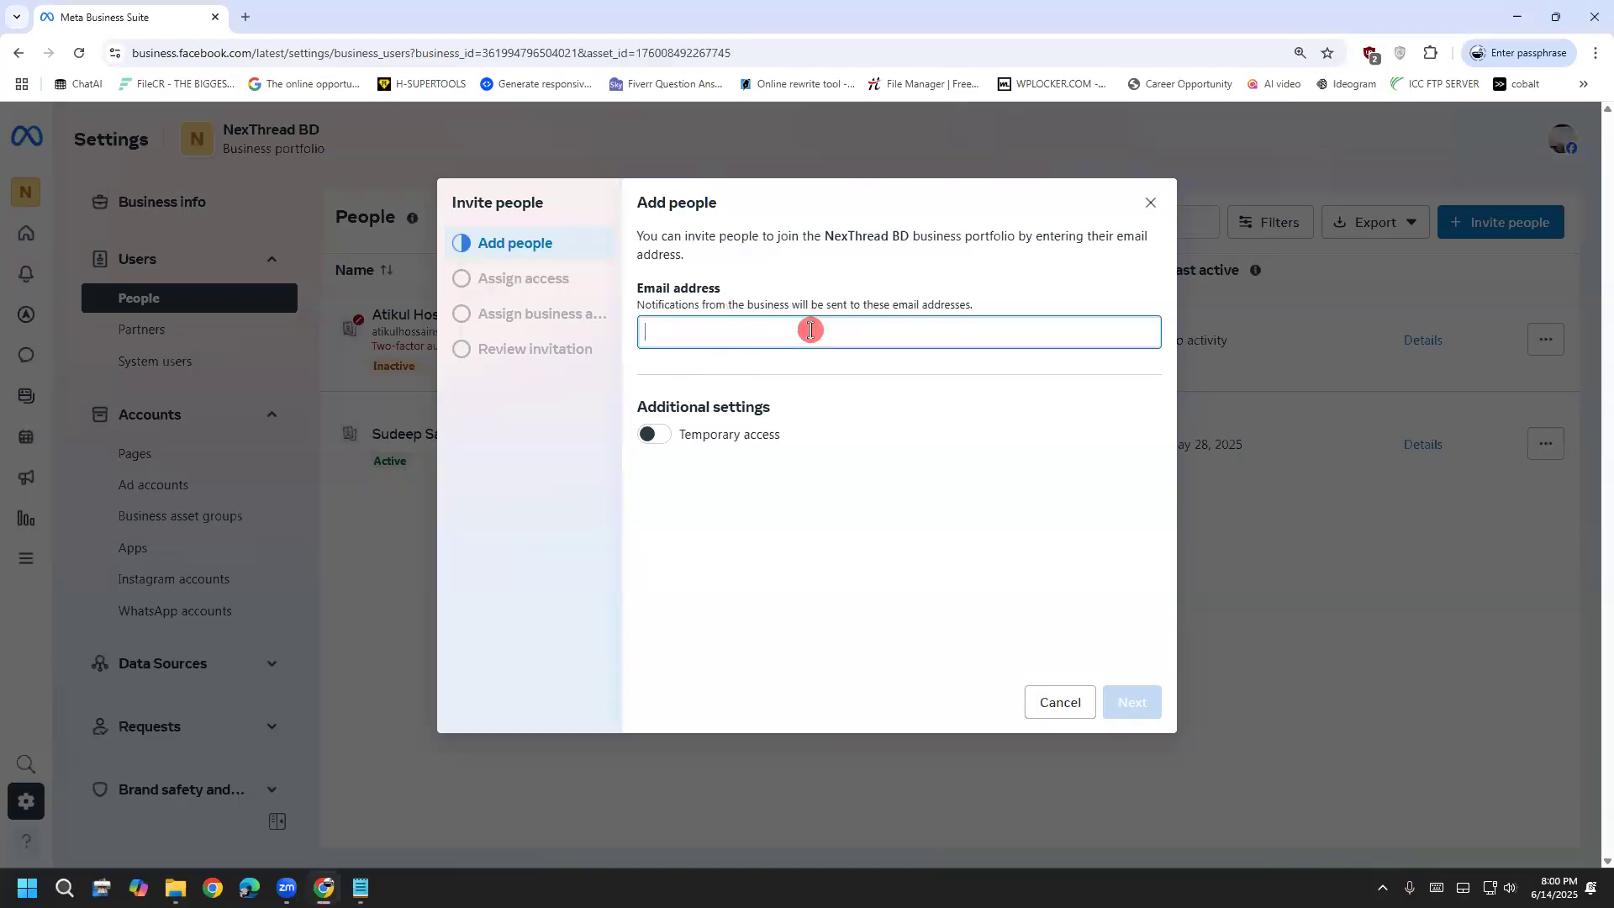
Enter the invitee's email address and handwrite 'Enter' in red in the dialog
{"action": "key", "text": "Return"}
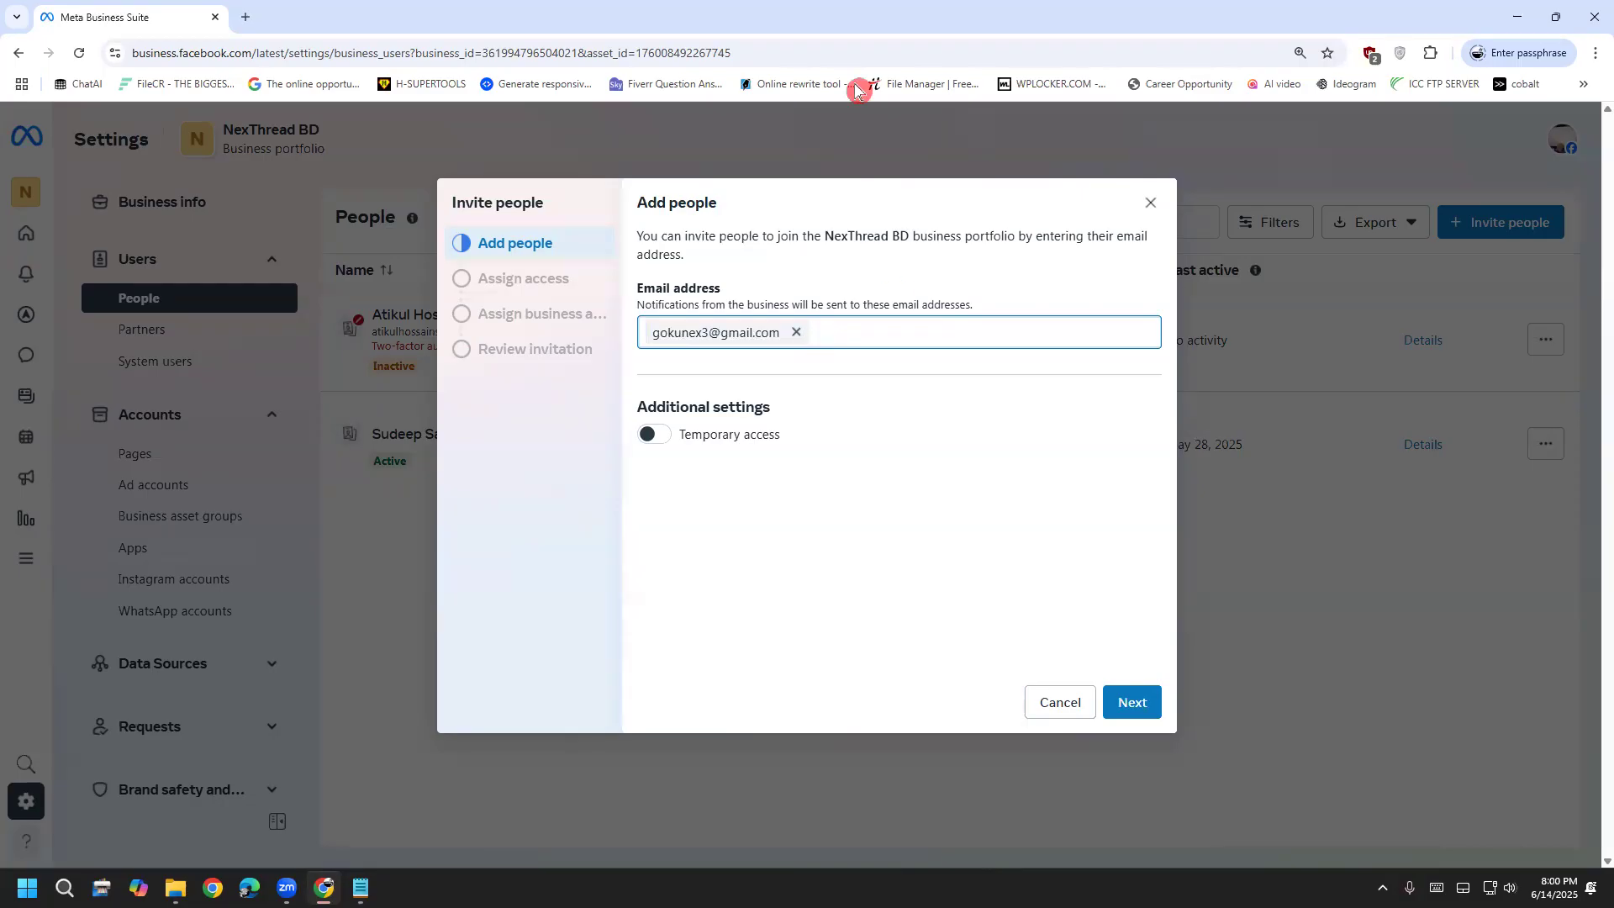
{"action": "mouse_move", "coordinate": [605, 528]}
{"action": "left_mouse_down"}
{"action": "mouse_move", "coordinate": [664, 507]}
{"action": "mouse_move", "coordinate": [625, 583]}
{"action": "mouse_move", "coordinate": [682, 565]}
{"action": "mouse_move", "coordinate": [666, 535]}
{"action": "mouse_move", "coordinate": [740, 555]}
{"action": "left_mouse_up"}
{"action": "mouse_move", "coordinate": [727, 495]}
{"action": "left_mouse_down"}
{"action": "mouse_move", "coordinate": [741, 556]}
{"action": "mouse_move", "coordinate": [760, 504]}
{"action": "mouse_move", "coordinate": [790, 551]}
{"action": "left_mouse_up"}
{"action": "left_click_drag", "start_coordinate": [804, 538], "coordinate": [818, 502]}
{"action": "mouse_move", "coordinate": [754, 599]}
{"action": "left_mouse_down"}
{"action": "mouse_move", "coordinate": [785, 666]}
{"action": "mouse_move", "coordinate": [691, 706]}
{"action": "mouse_move", "coordinate": [706, 659]}
{"action": "mouse_move", "coordinate": [662, 747]}
{"action": "mouse_move", "coordinate": [805, 565]}
{"action": "mouse_move", "coordinate": [628, 627]}
{"action": "left_mouse_up"}
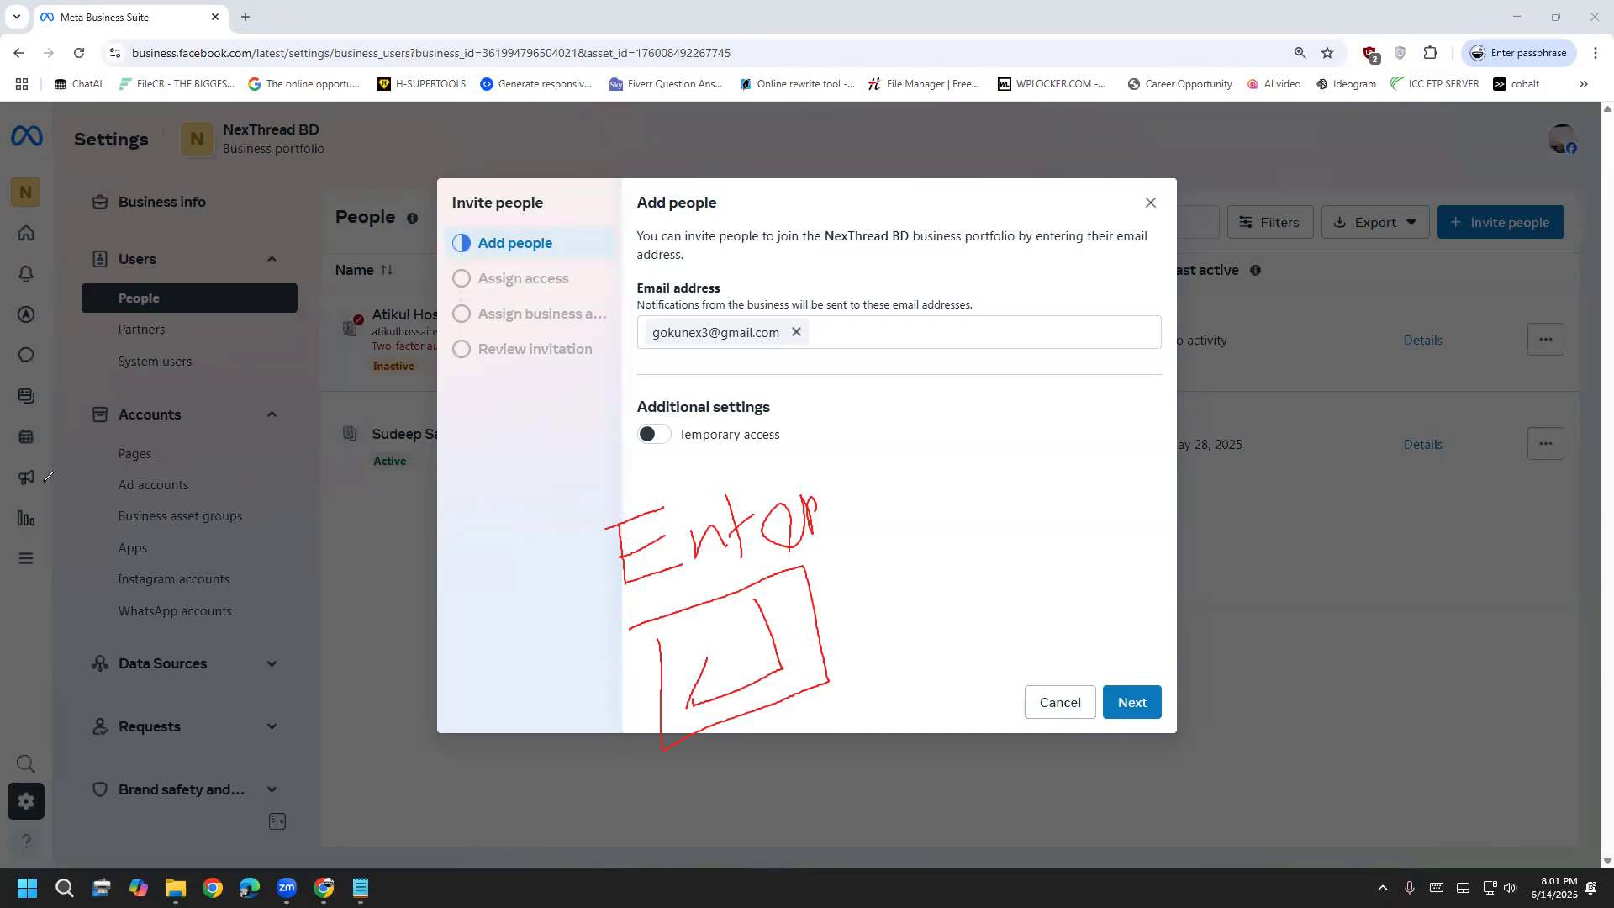
Sketch a red box below 'Enter' and advance to Assign access with temporary access off
{"action": "left_click_drag", "start_coordinate": [653, 629], "coordinate": [657, 685]}
{"action": "left_click_drag", "start_coordinate": [665, 626], "coordinate": [668, 728]}
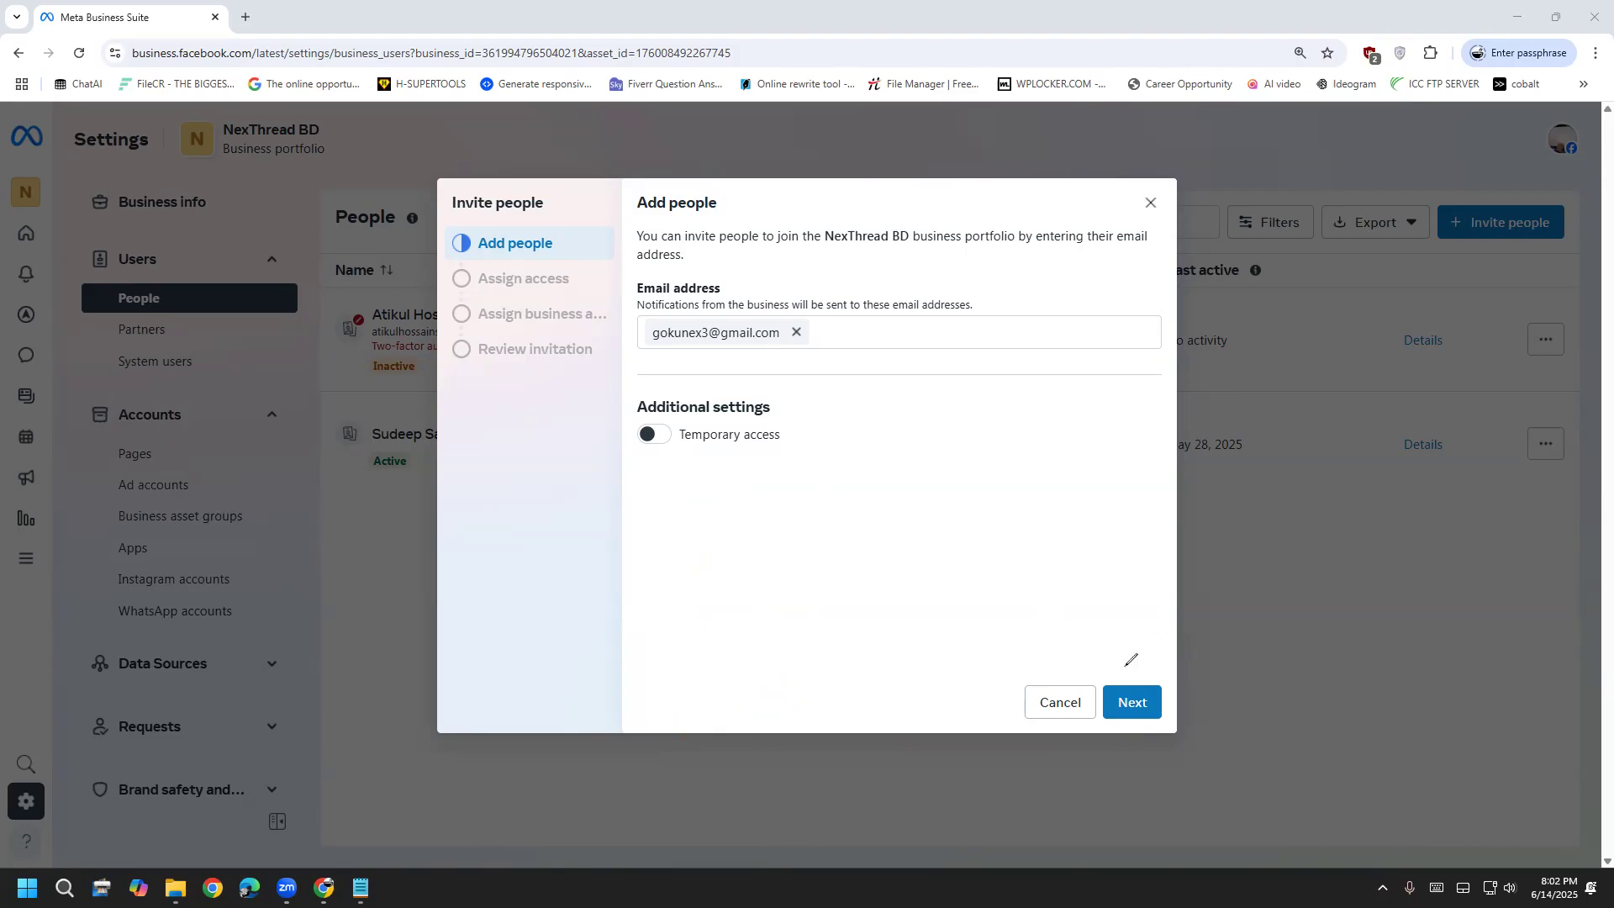
{"action": "left_click", "coordinate": [1140, 706]}
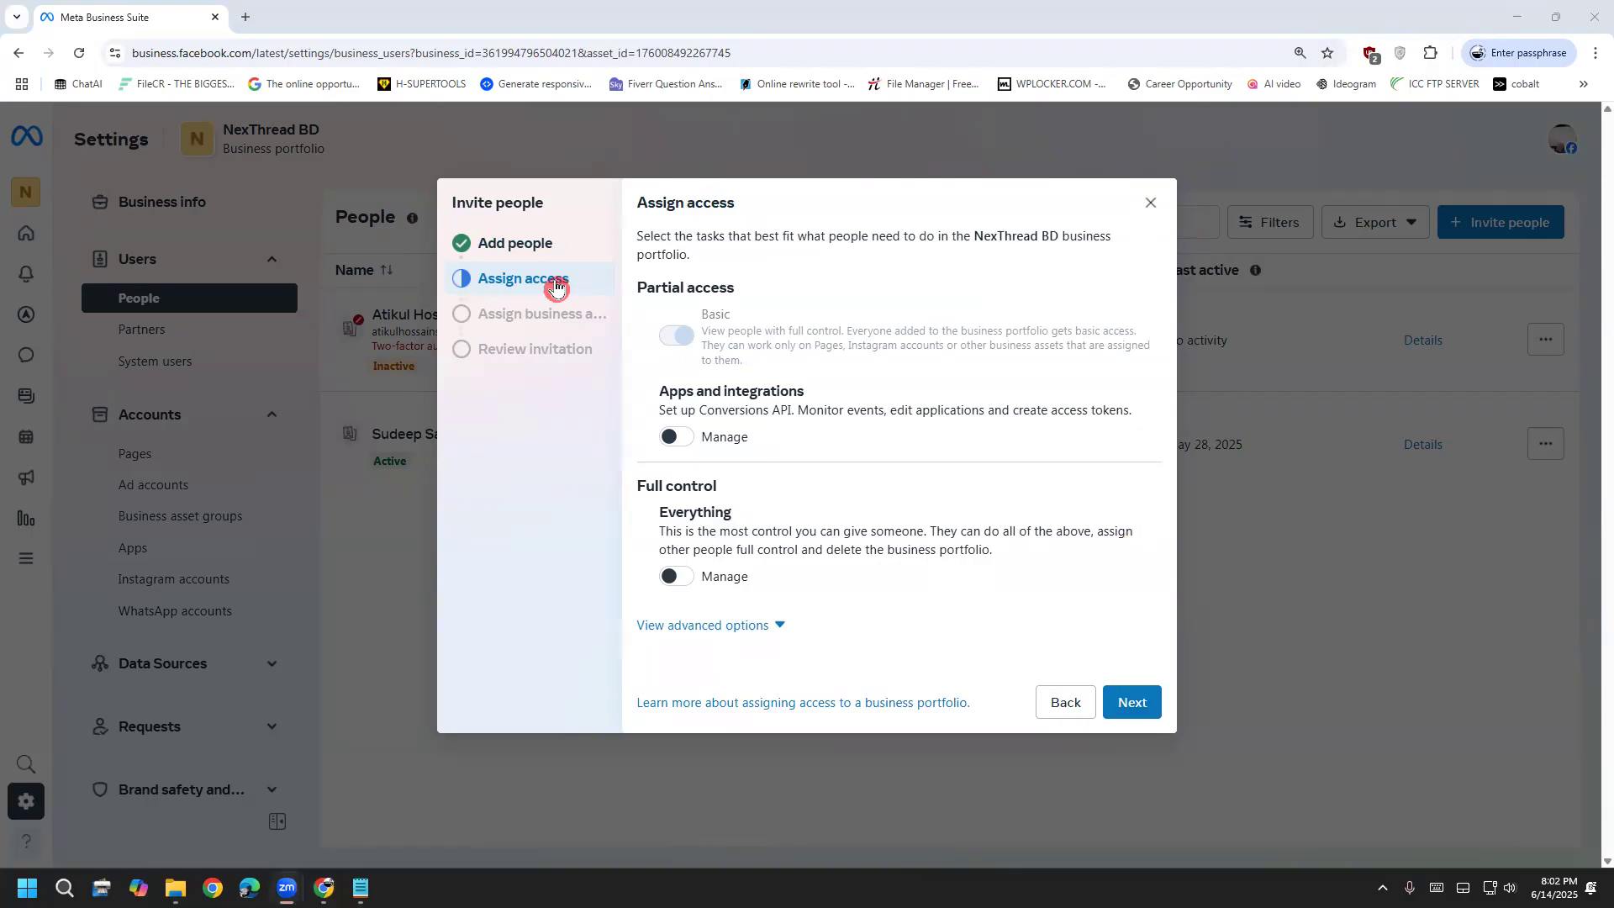
Recheck the email and Temporary access off, clear the red ink, and return to Assign access
{"action": "left_click", "coordinate": [528, 244]}
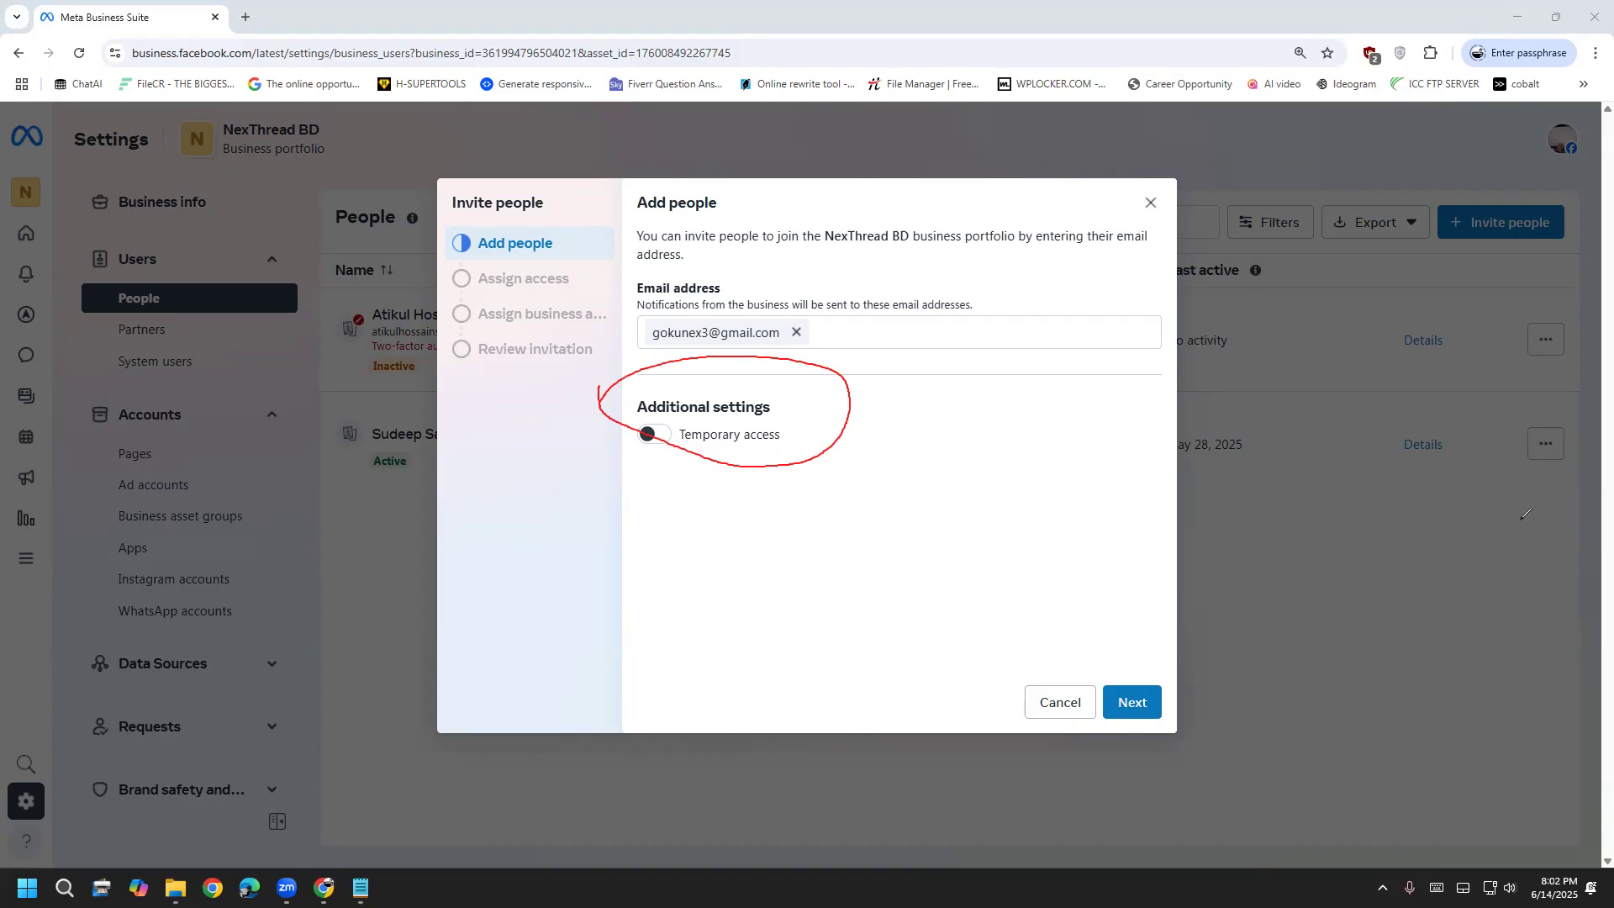
{"action": "left_click", "coordinate": [1415, 522]}
{"action": "key", "text": "e"}
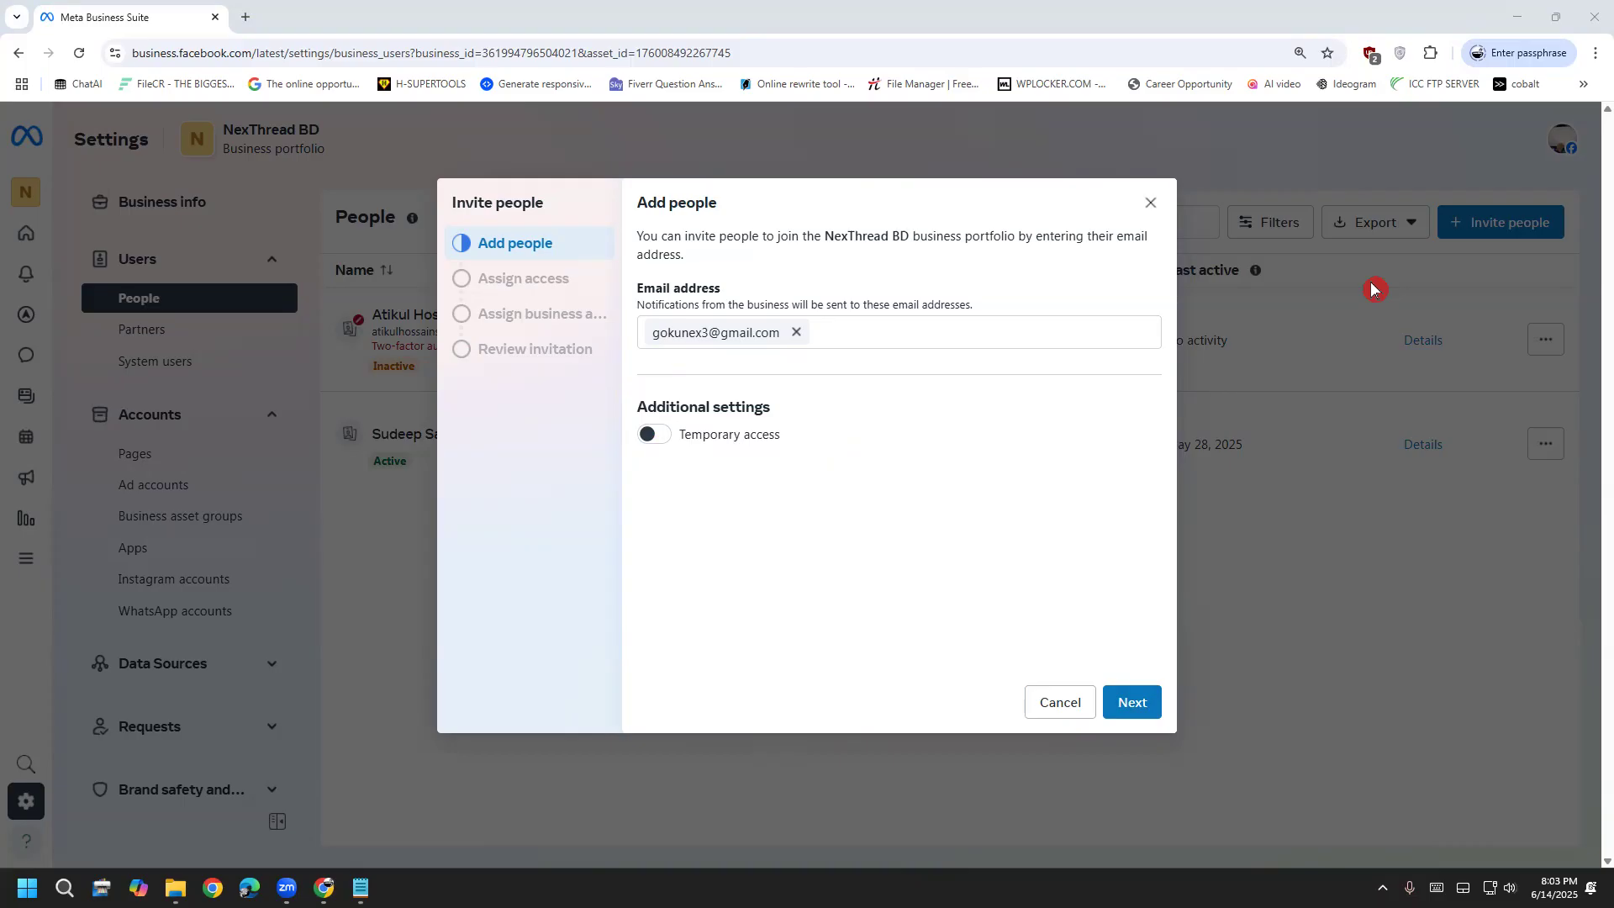
{"action": "left_click", "coordinate": [1140, 703]}
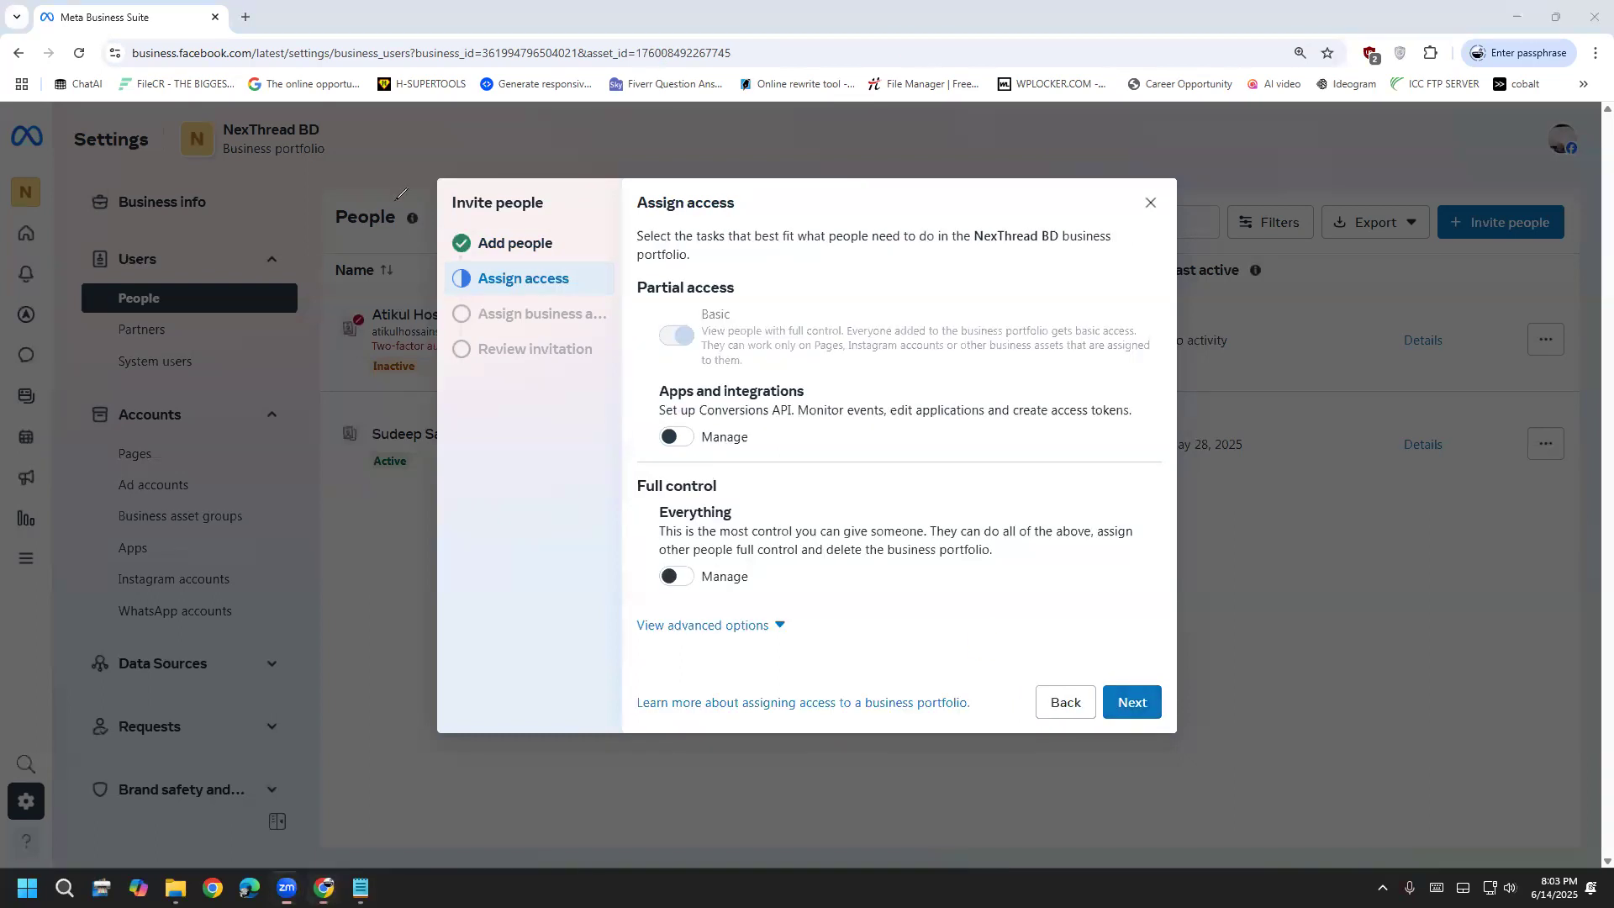
{"action": "left_click_drag", "start_coordinate": [384, 661], "coordinate": [410, 636]}
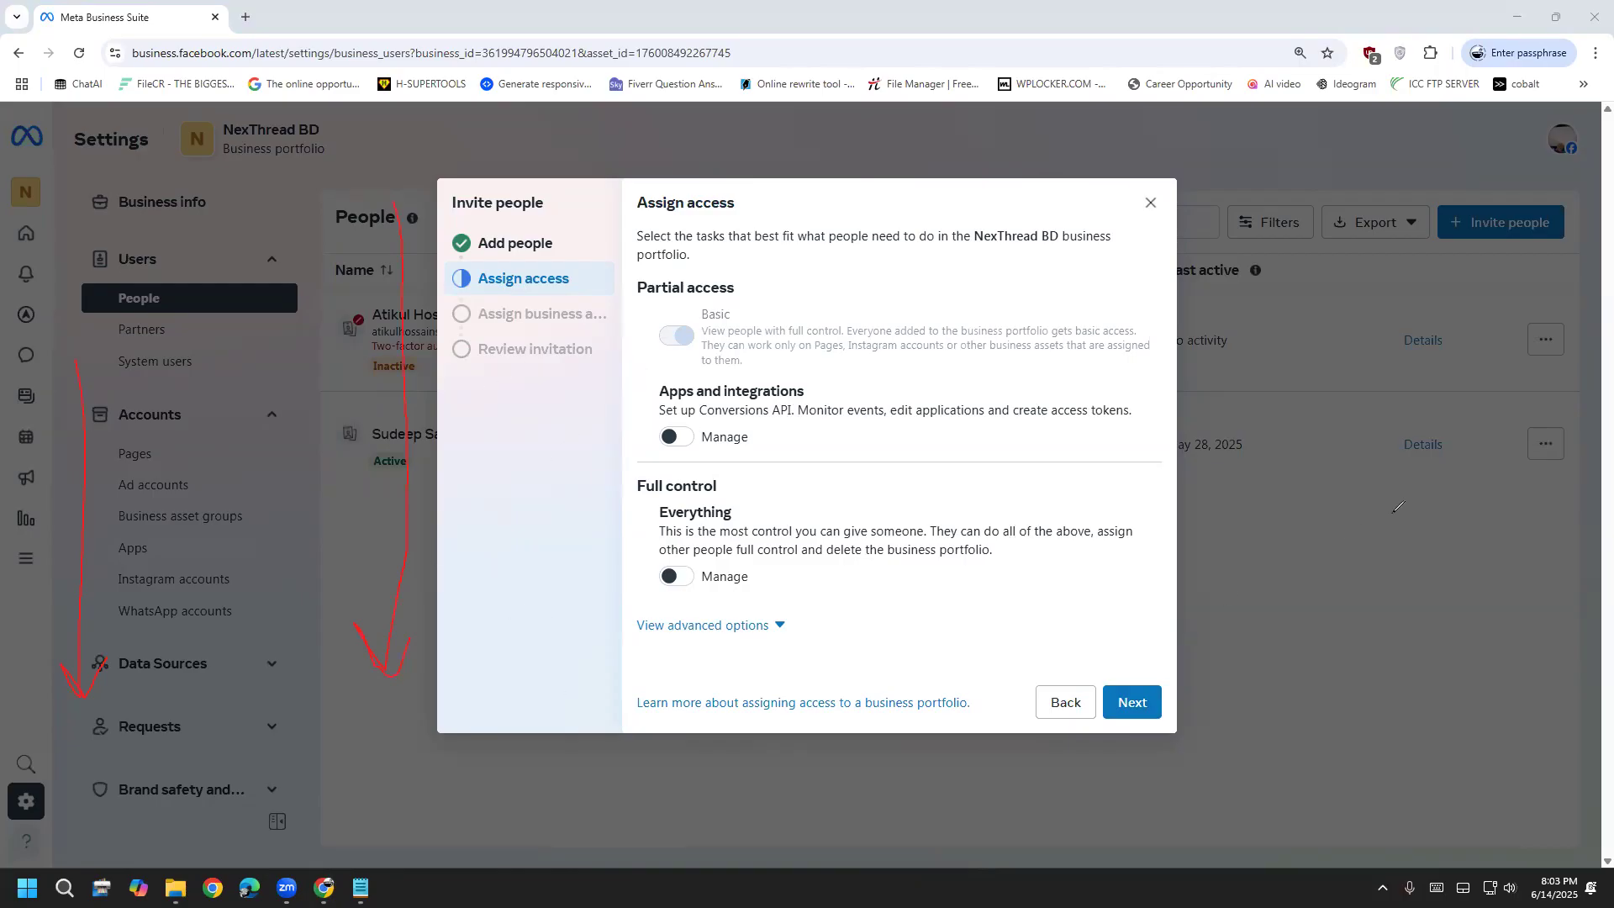
{"action": "left_click", "coordinate": [1438, 516]}
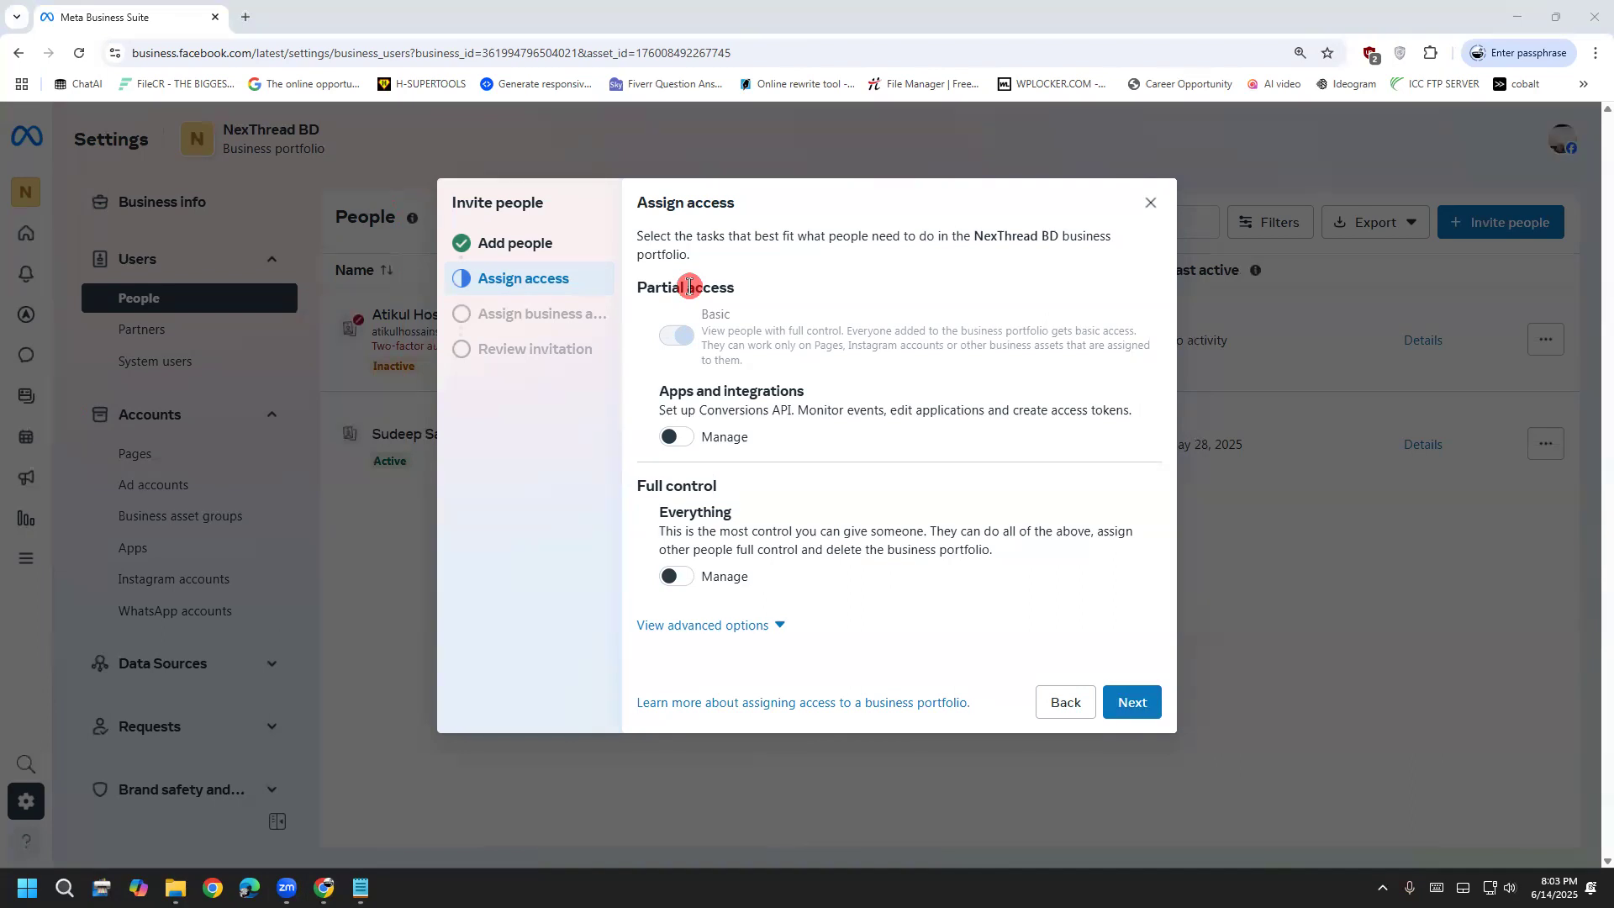
{"action": "left_click_drag", "start_coordinate": [835, 330], "coordinate": [936, 330]}
{"action": "left_click", "coordinate": [940, 330]}
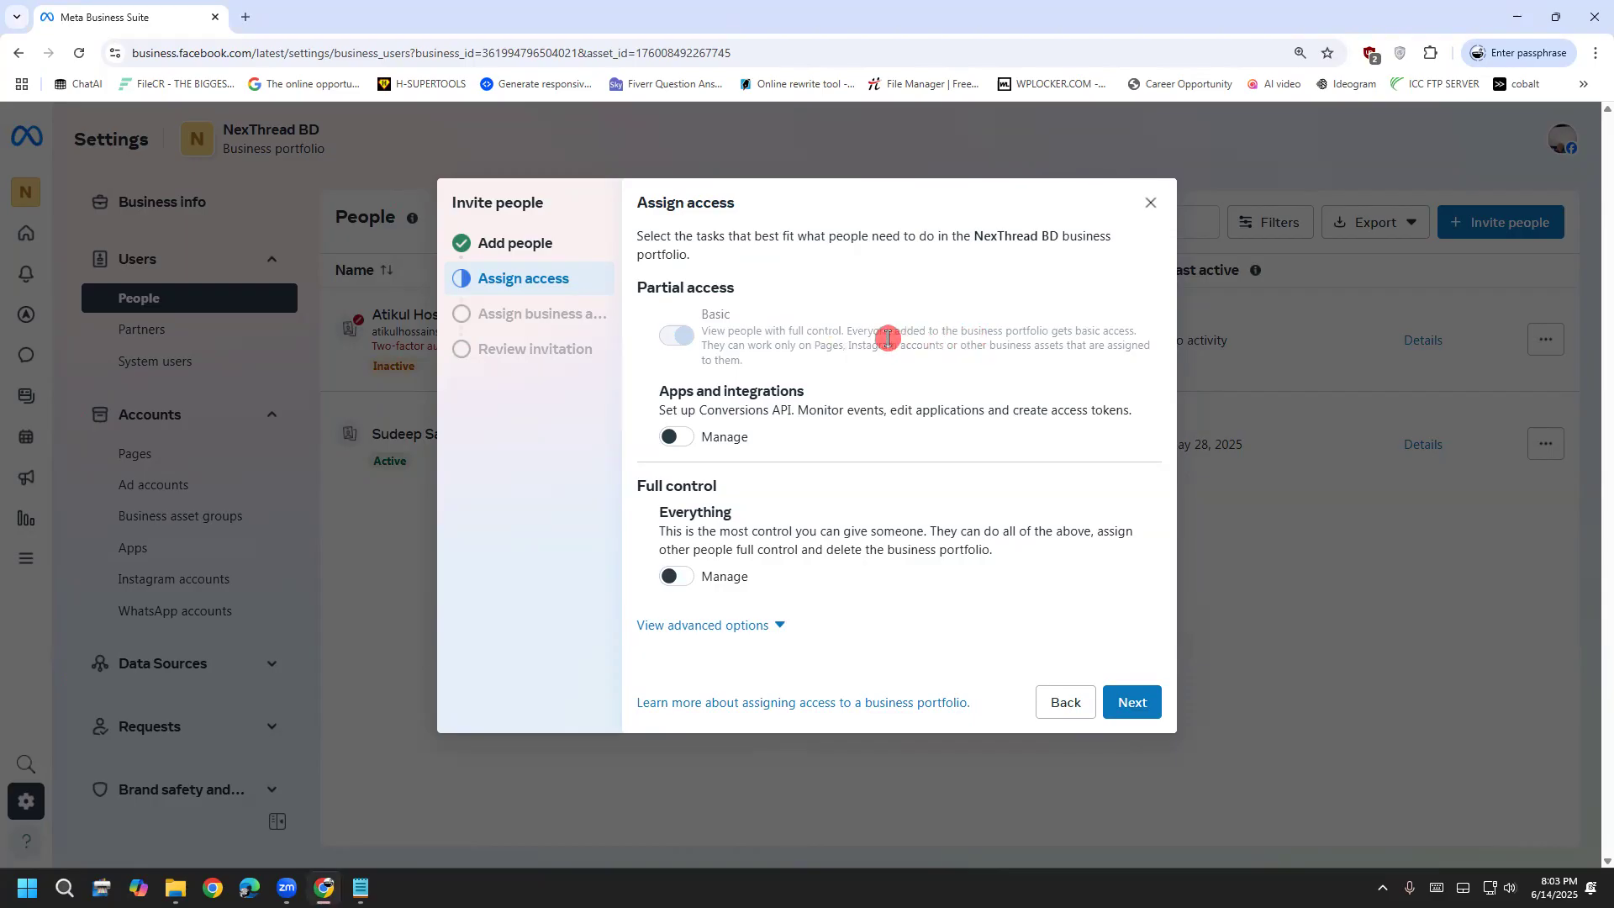
{"action": "left_click_drag", "start_coordinate": [908, 339], "coordinate": [1009, 342]}
{"action": "left_click_drag", "start_coordinate": [1017, 344], "coordinate": [1106, 363]}
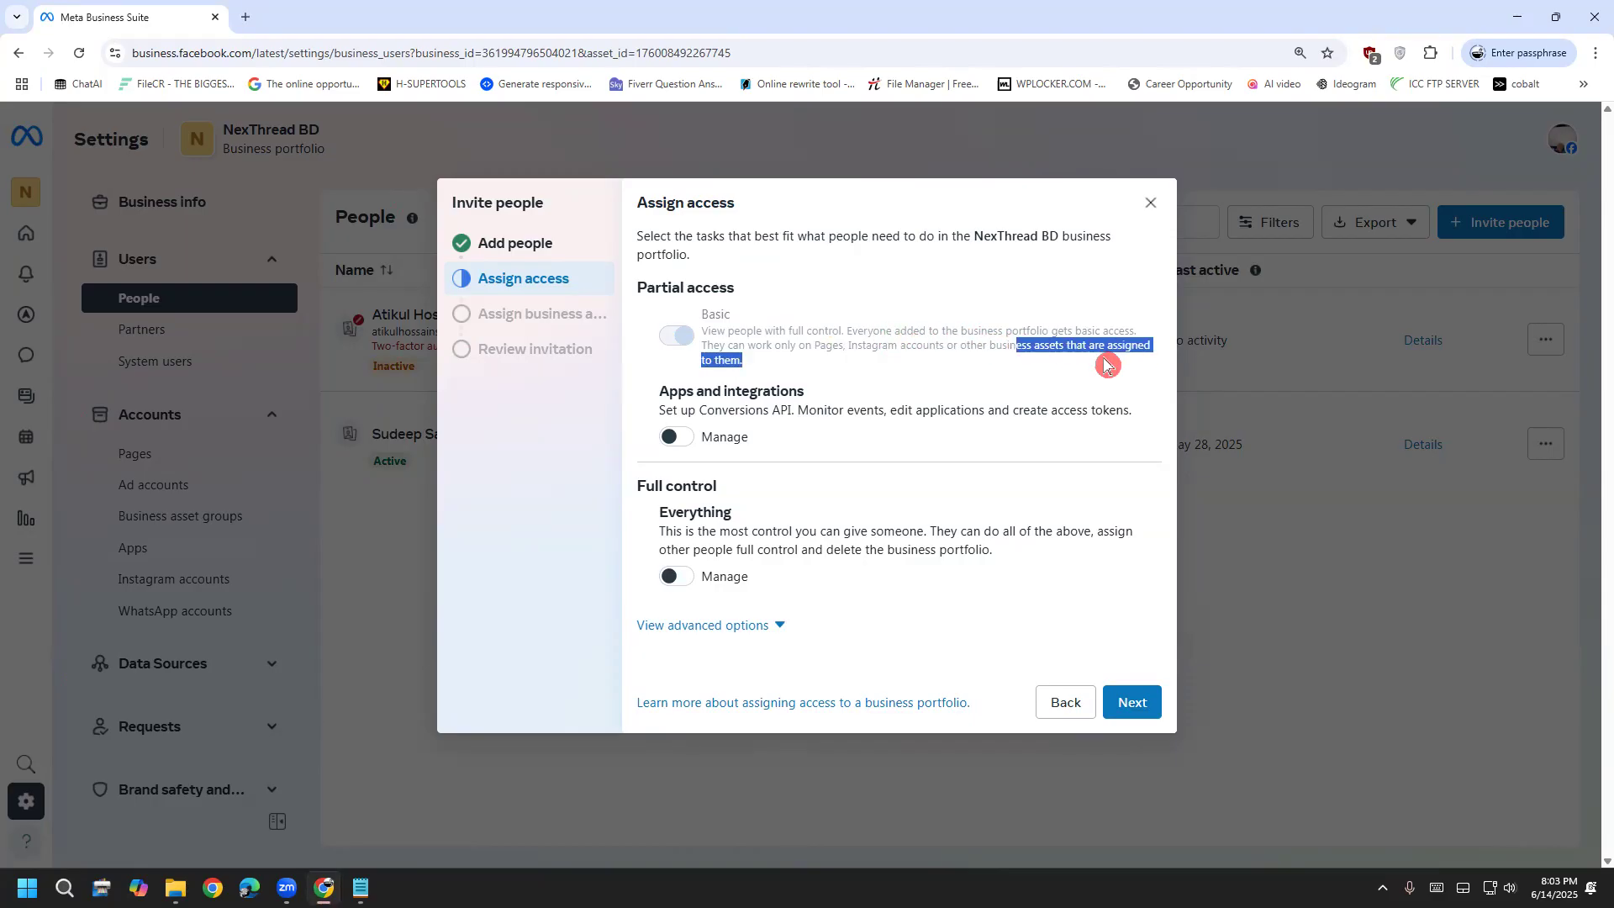
{"action": "left_click_drag", "start_coordinate": [972, 346], "coordinate": [1022, 347]}
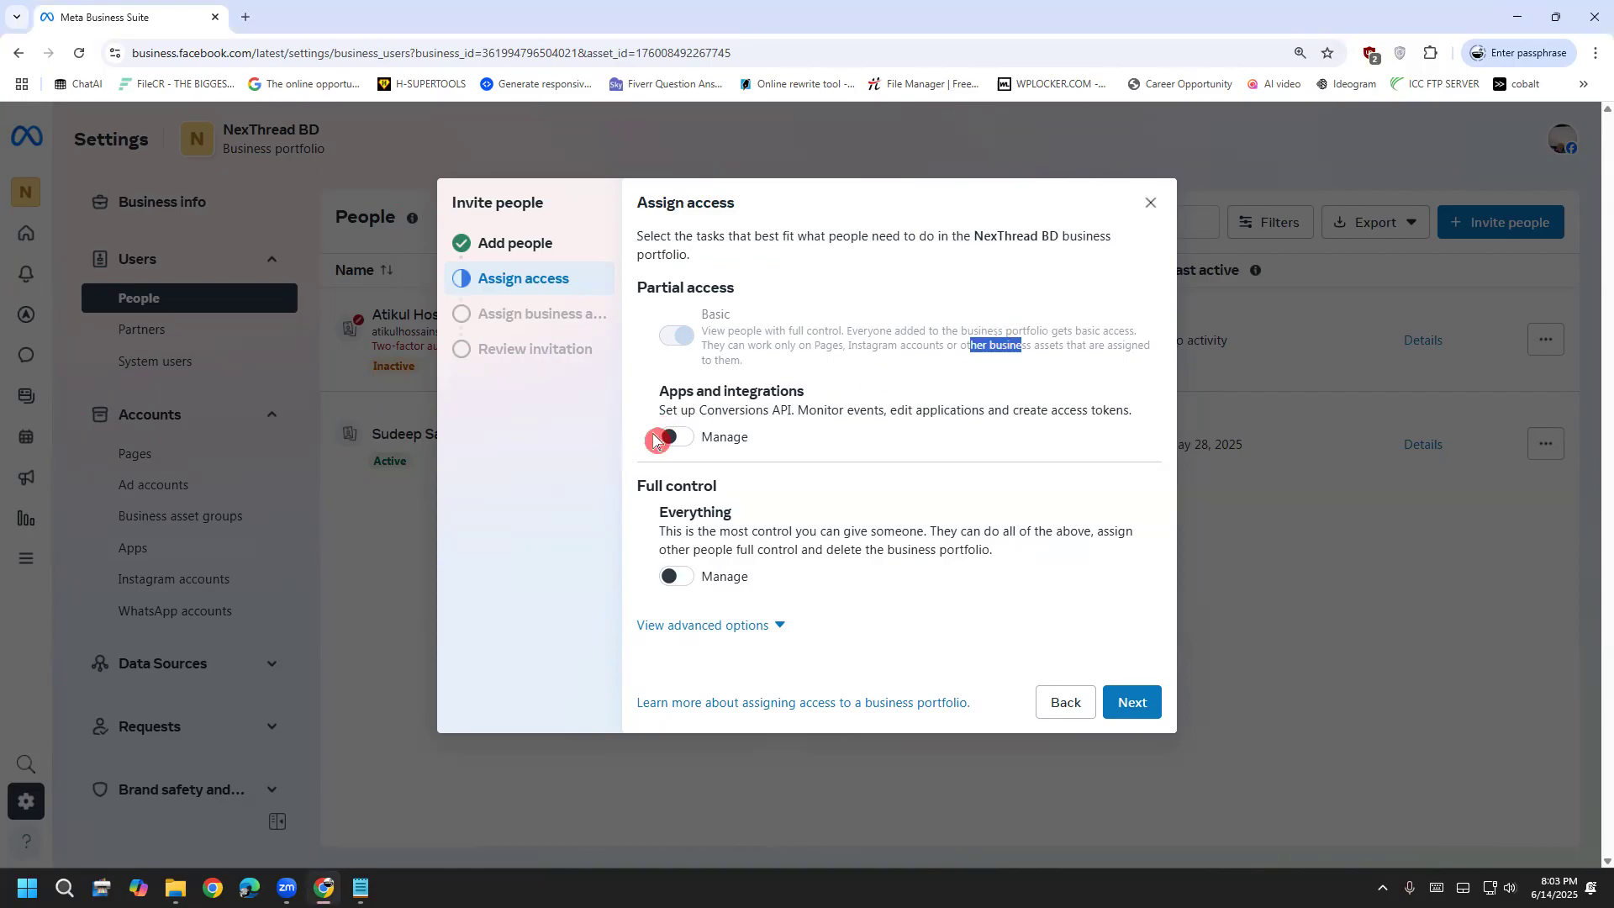
{"action": "left_click_drag", "start_coordinate": [699, 412], "coordinate": [784, 393]}
{"action": "left_click", "coordinate": [785, 391]}
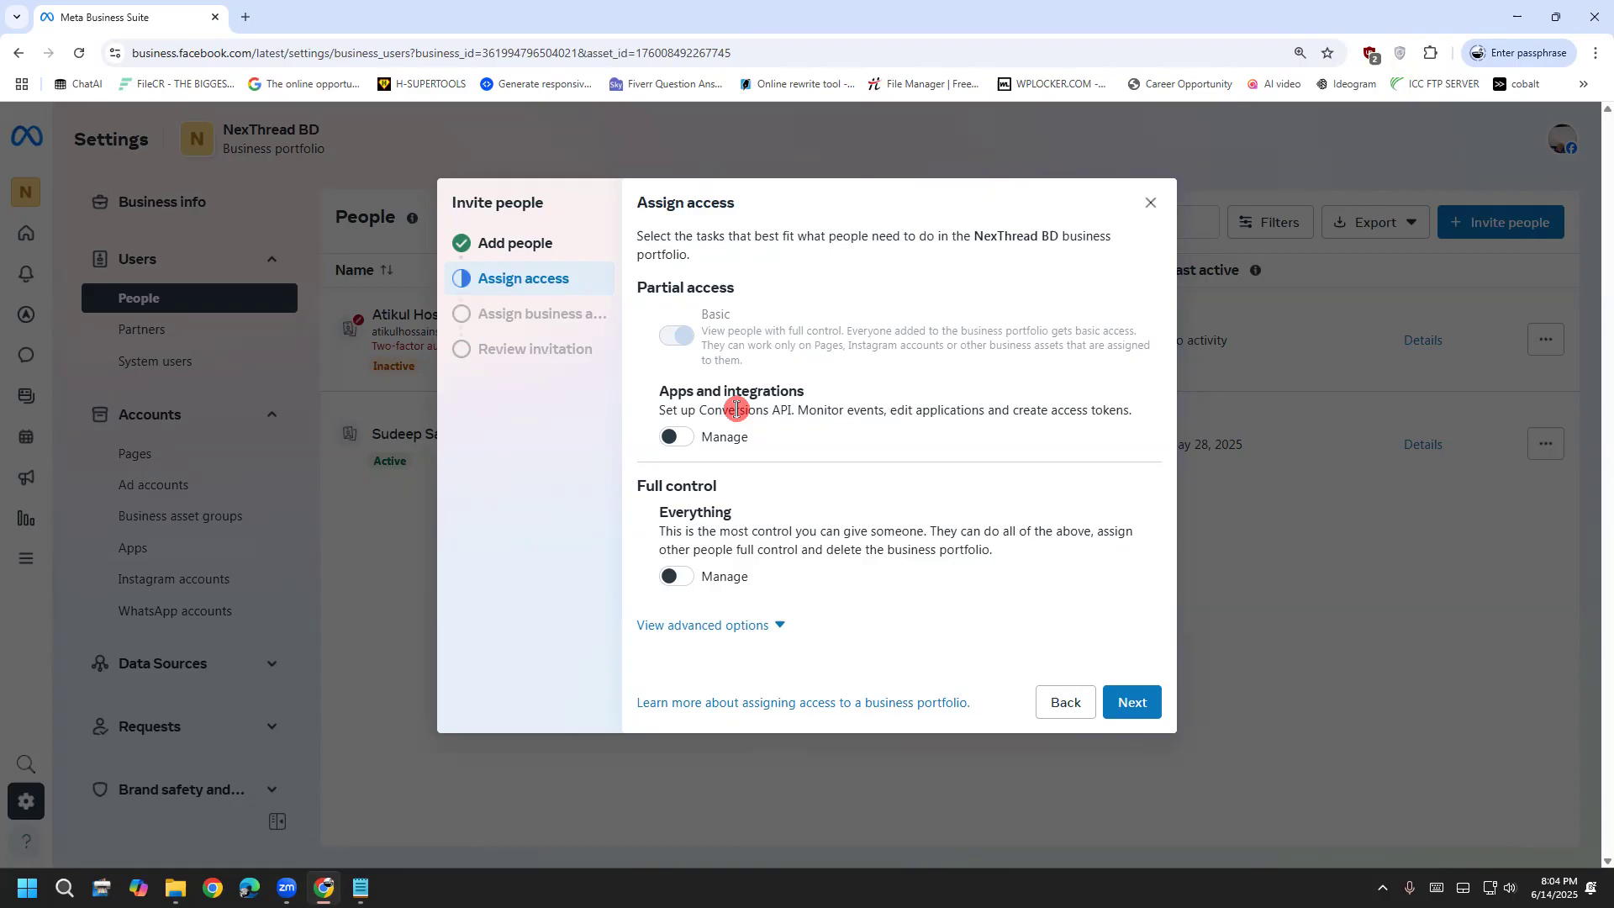
Google 'api full form' in a new tab, highlight 'Application programming interface', then close the tab
{"action": "left_click", "coordinate": [245, 16]}
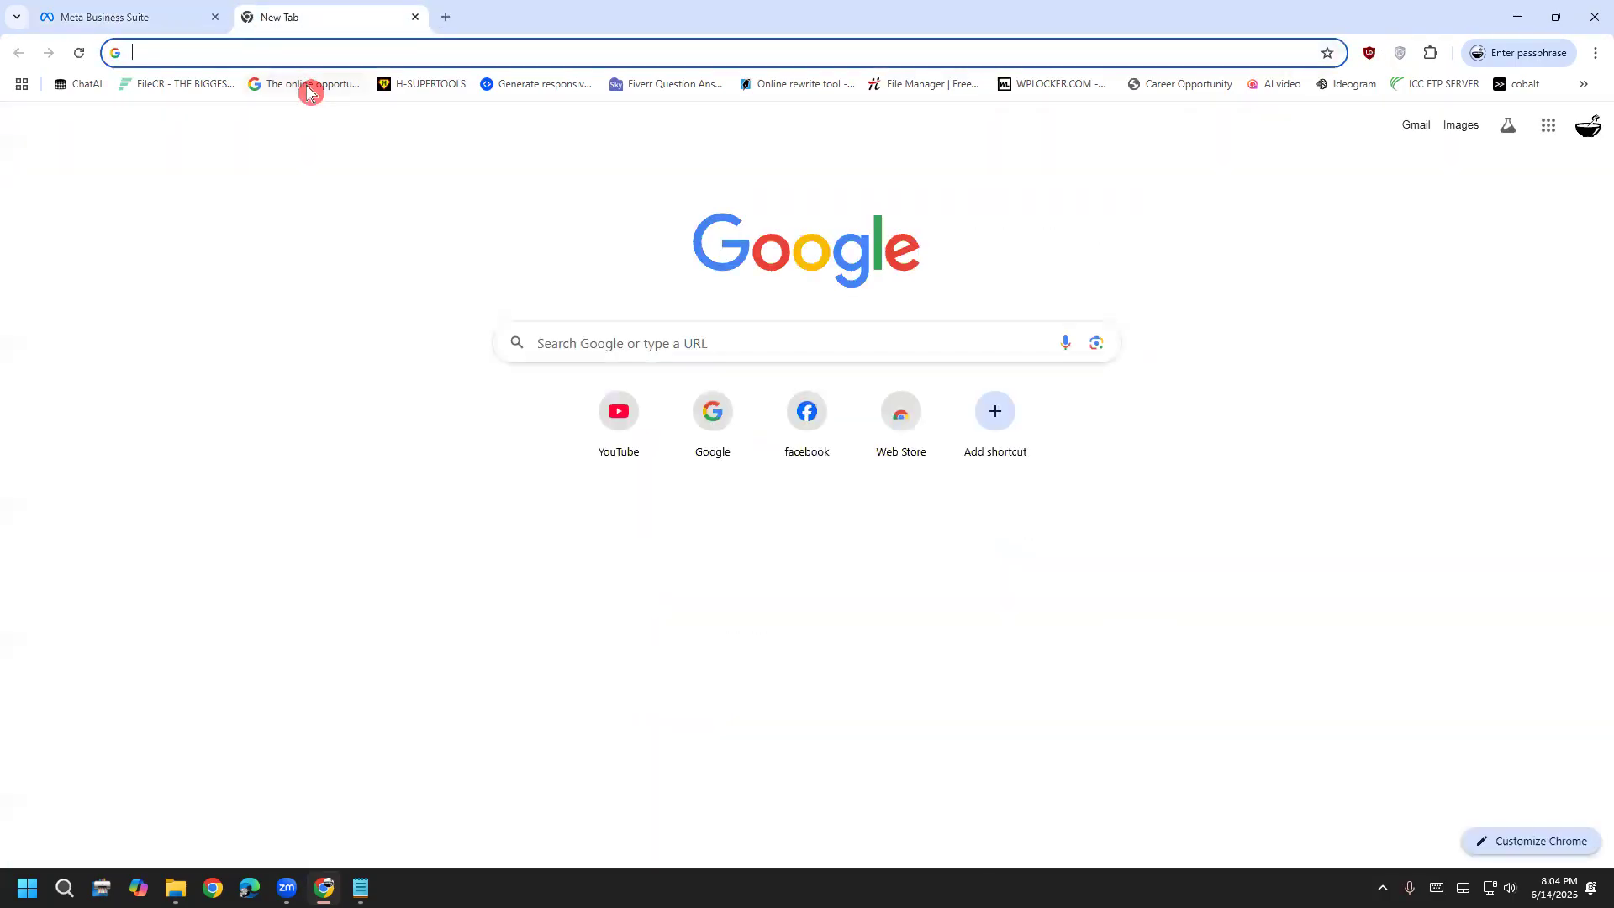
{"action": "type", "text": "g"}
{"action": "left_click", "coordinate": [302, 140]}
{"action": "left_click", "coordinate": [939, 154]}
{"action": "type", "text": "api f"}
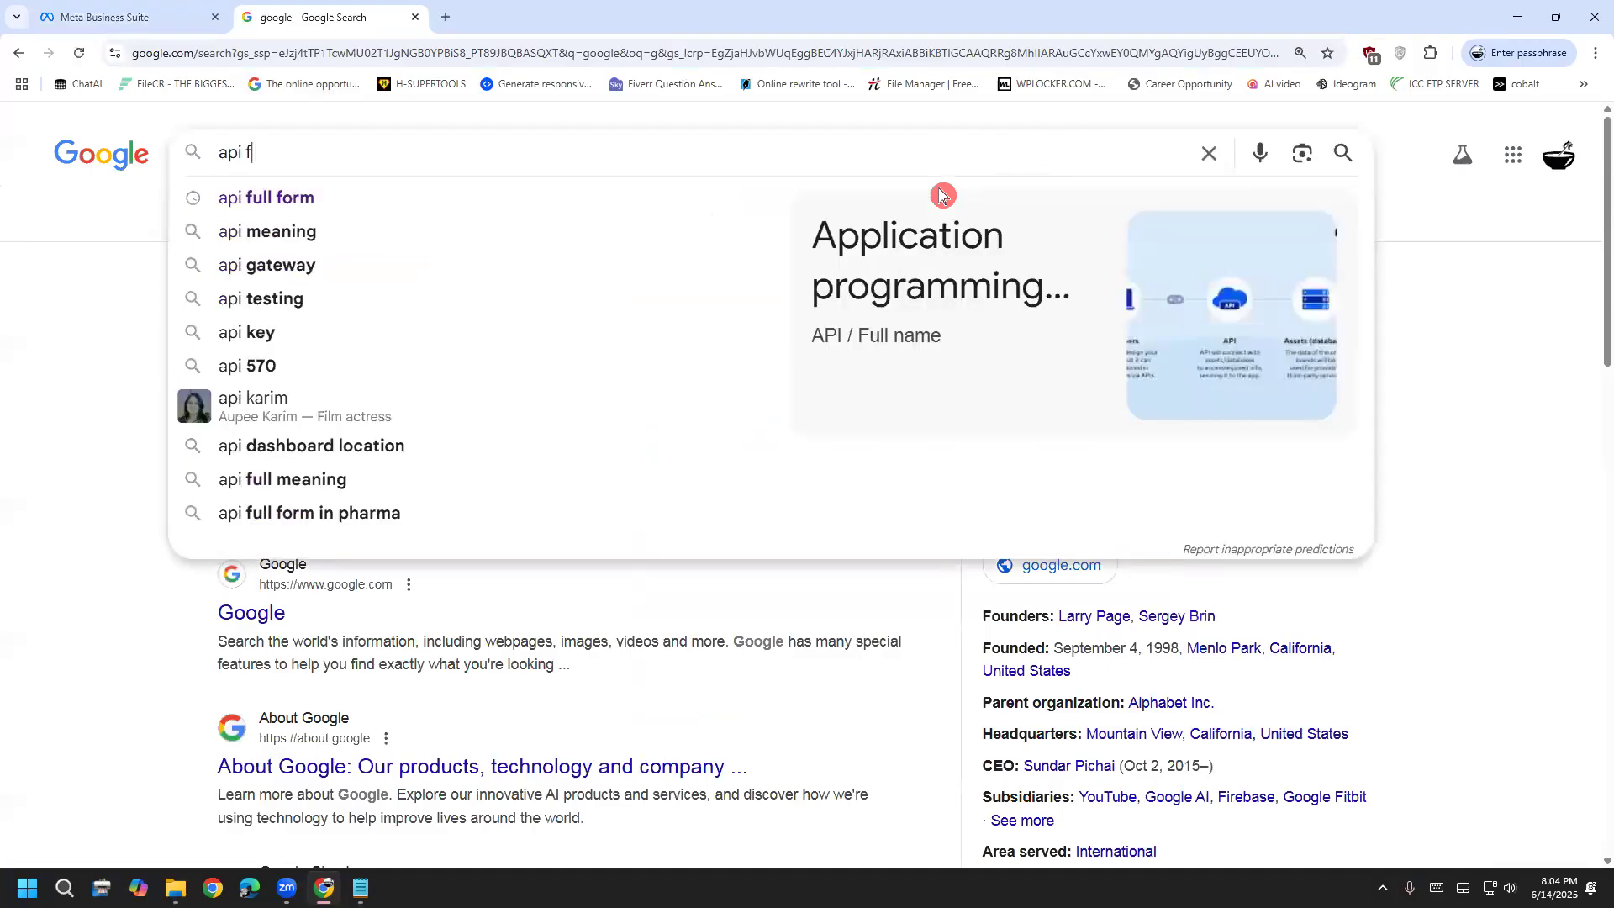
{"action": "key", "text": "Down"}
{"action": "key", "text": "Return"}
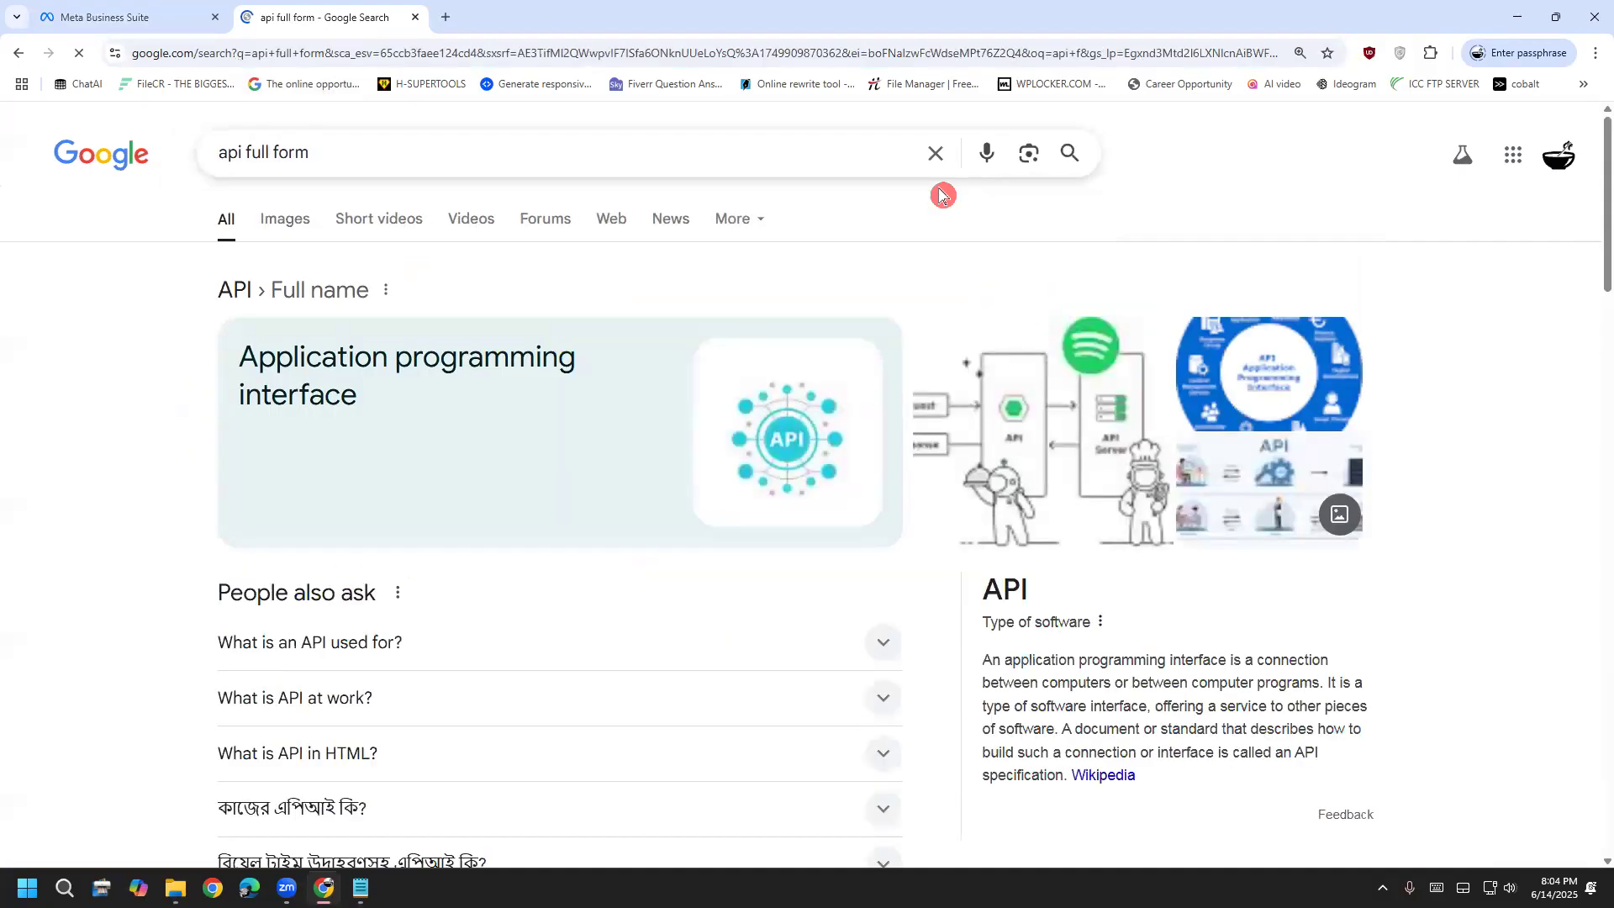
{"action": "left_click_drag", "start_coordinate": [239, 345], "coordinate": [183, 333]}
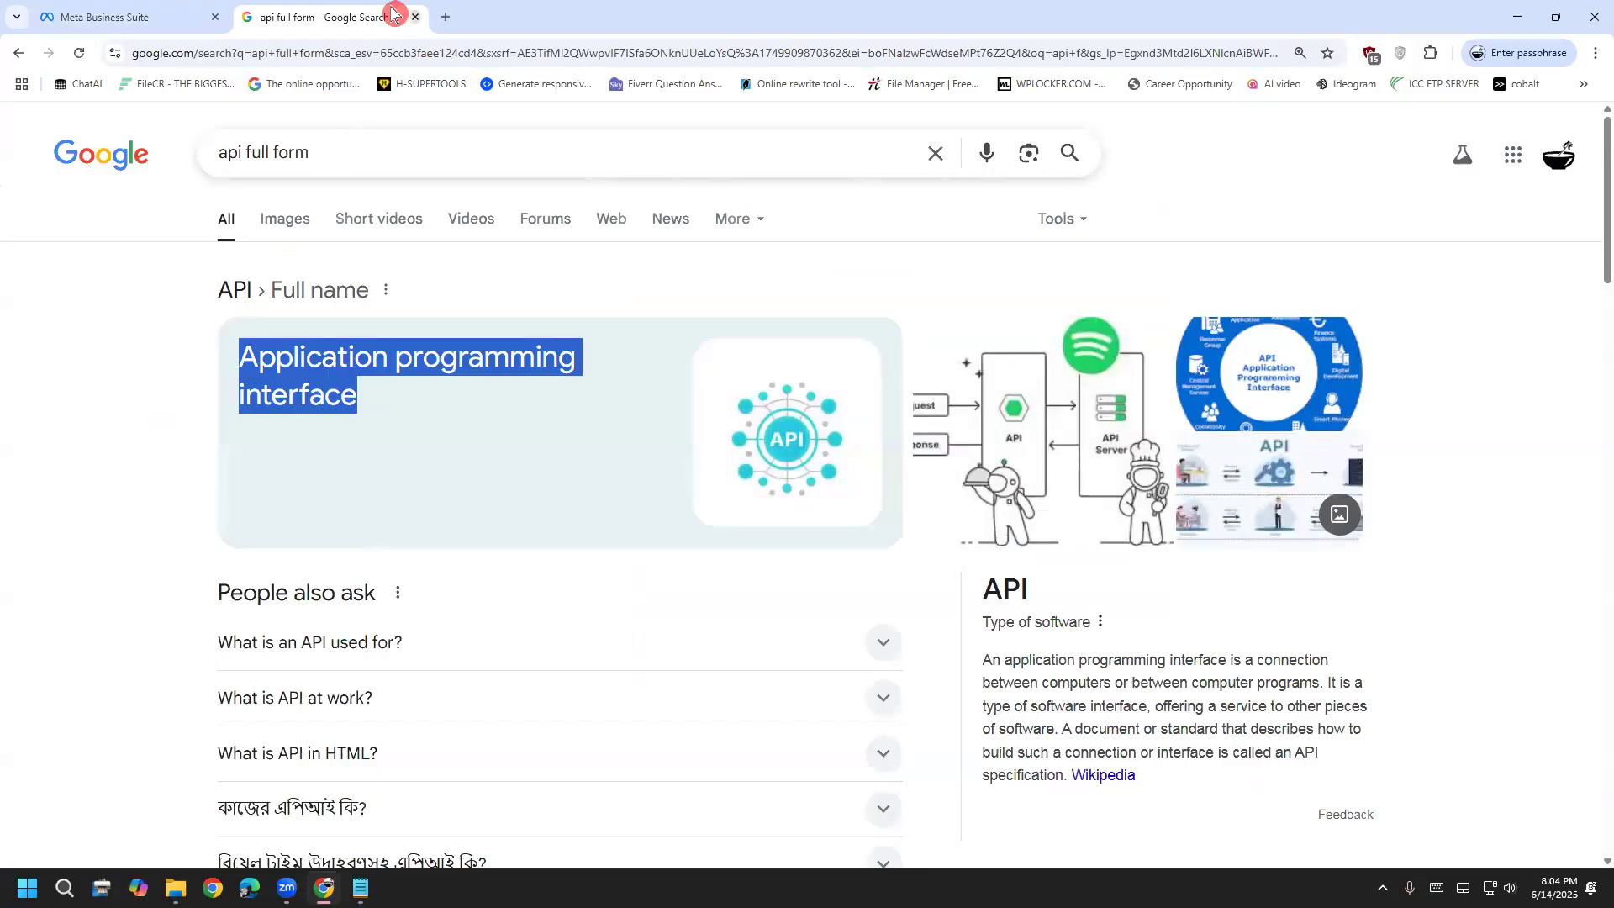
{"action": "left_click", "coordinate": [414, 17]}
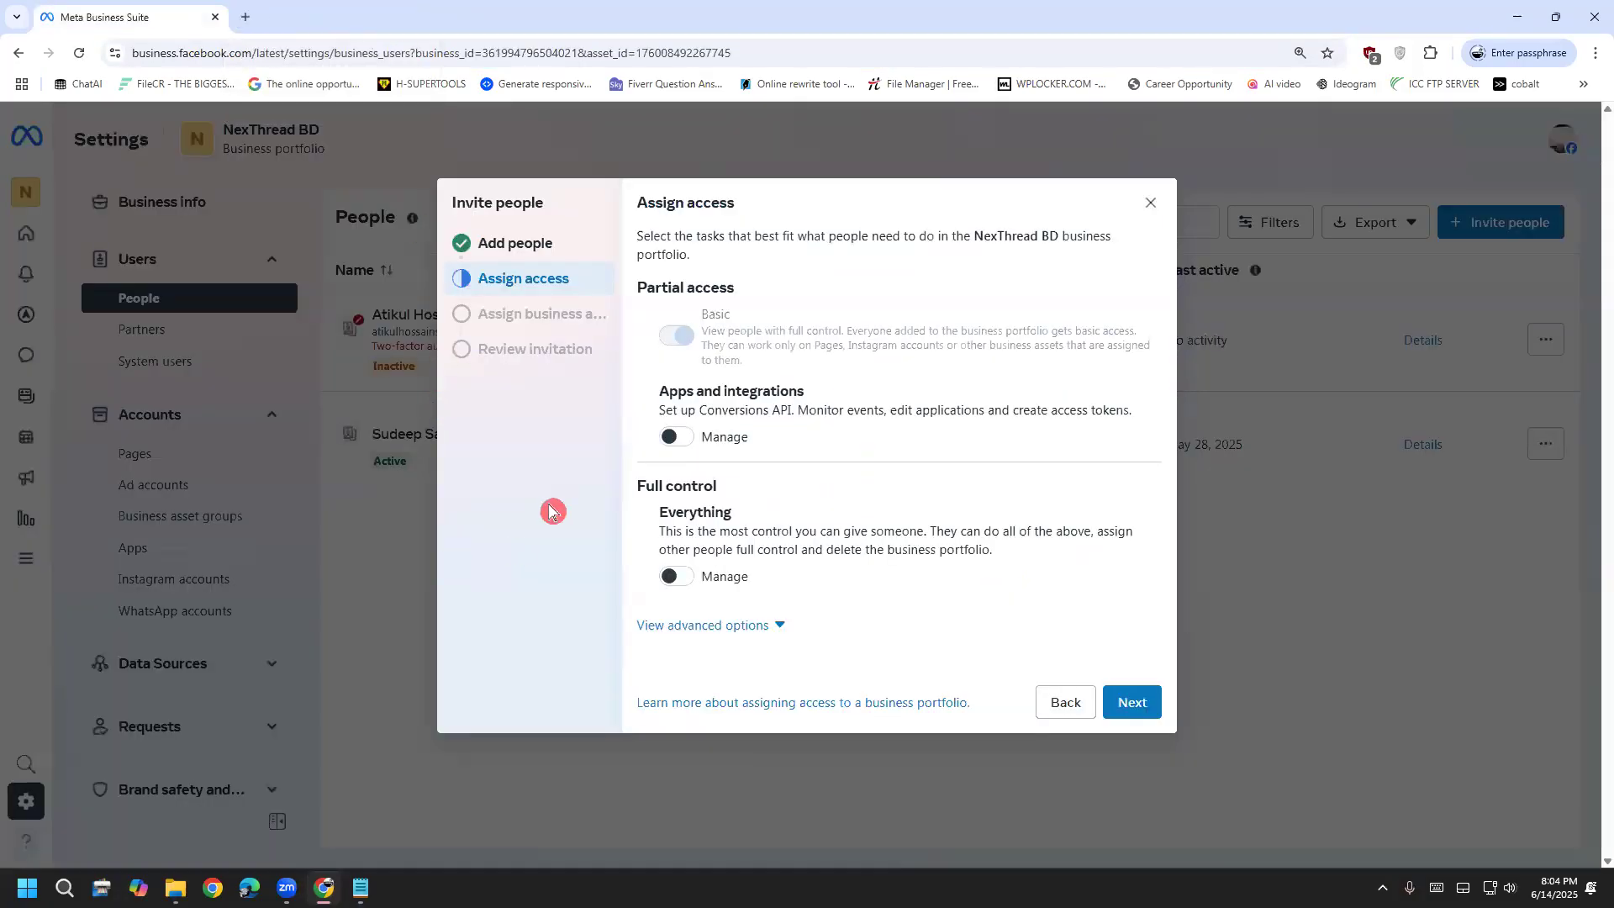
Highlight the Apps and integrations description to read about Conversions API
{"action": "left_click_drag", "start_coordinate": [699, 409], "coordinate": [798, 409]}
{"action": "left_click", "coordinate": [786, 409]}
{"action": "left_click_drag", "start_coordinate": [699, 410], "coordinate": [908, 412]}
{"action": "left_click", "coordinate": [800, 410]}
{"action": "triple_click", "coordinate": [929, 409]}
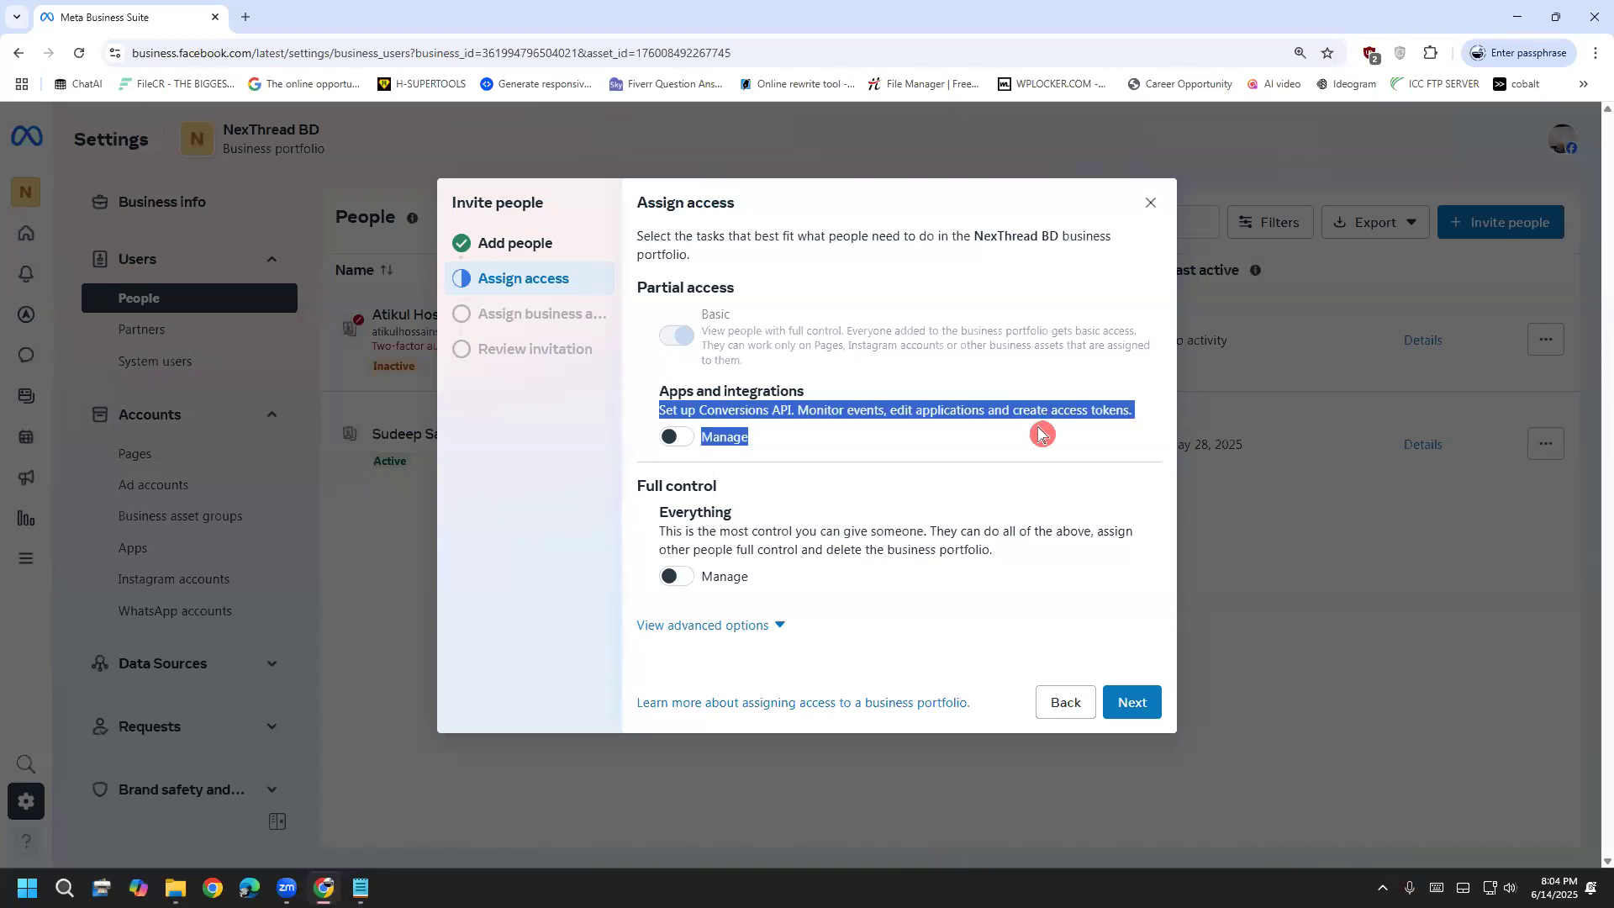
{"action": "left_click", "coordinate": [1040, 432]}
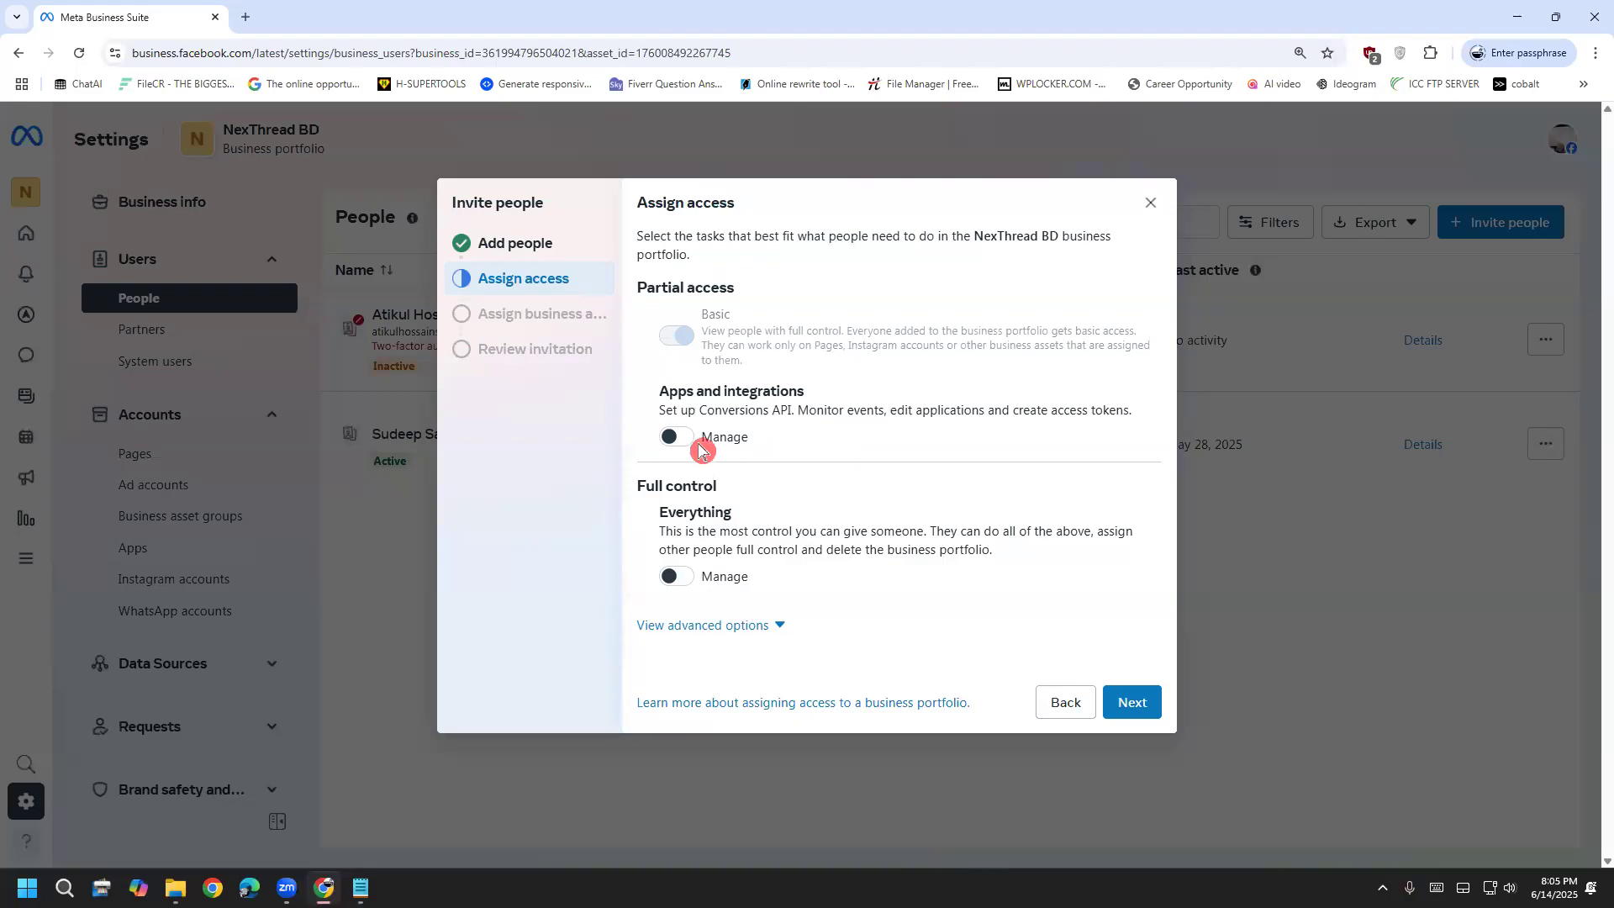
Toggle Apps and integrations Manage on and back off, then switch on Everything full control
{"action": "left_click", "coordinate": [680, 441]}
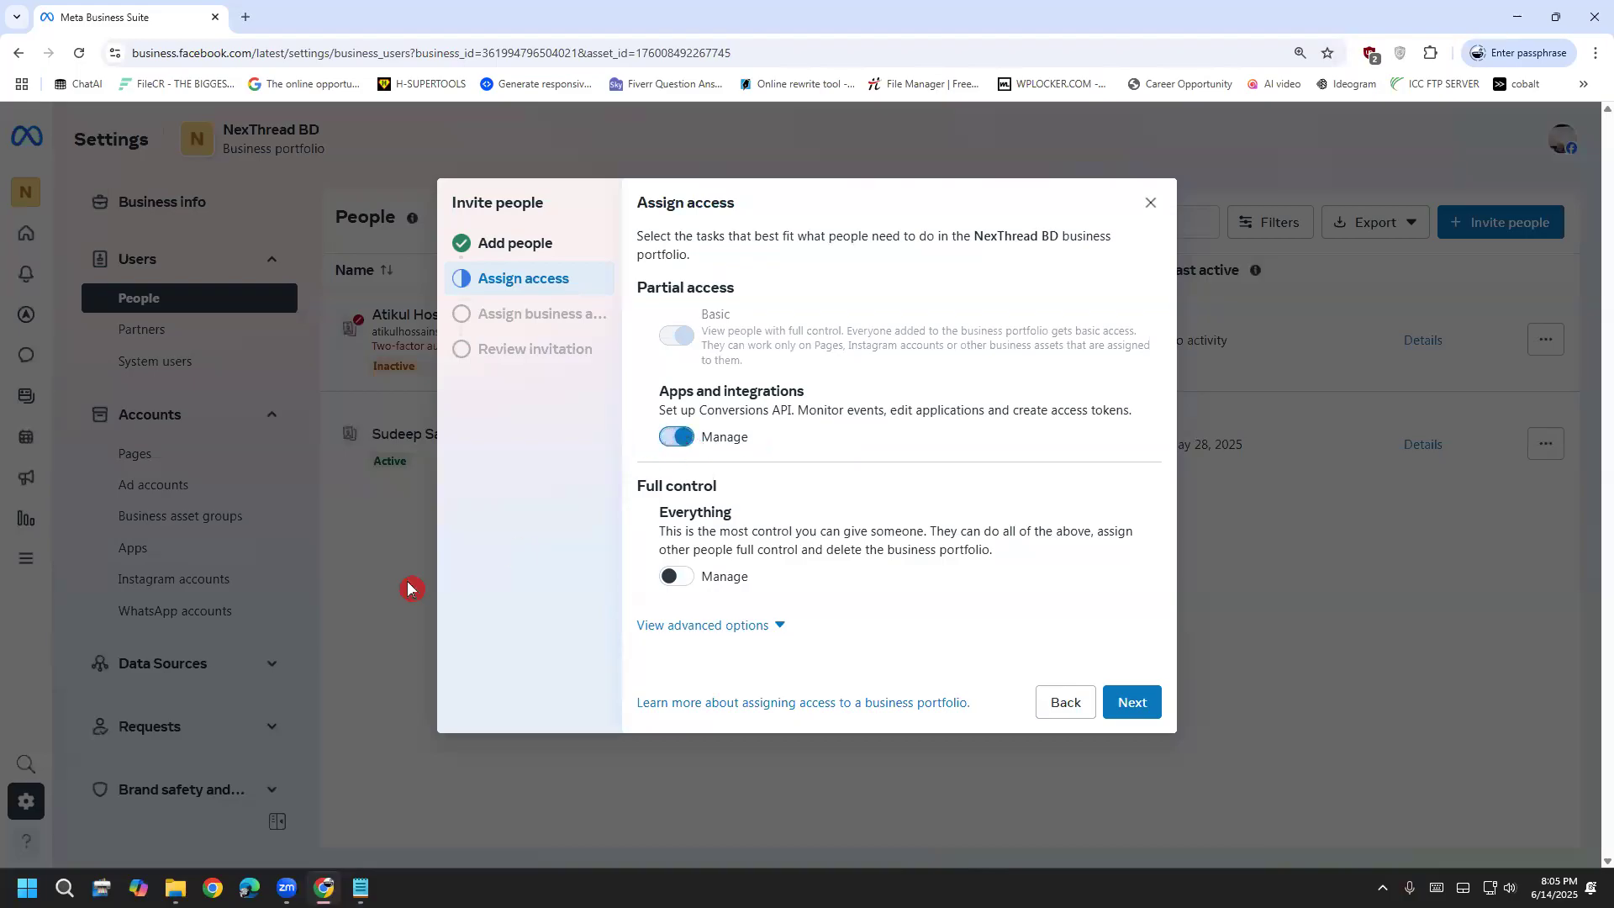
{"action": "left_click", "coordinate": [677, 439]}
{"action": "left_click", "coordinate": [679, 580]}
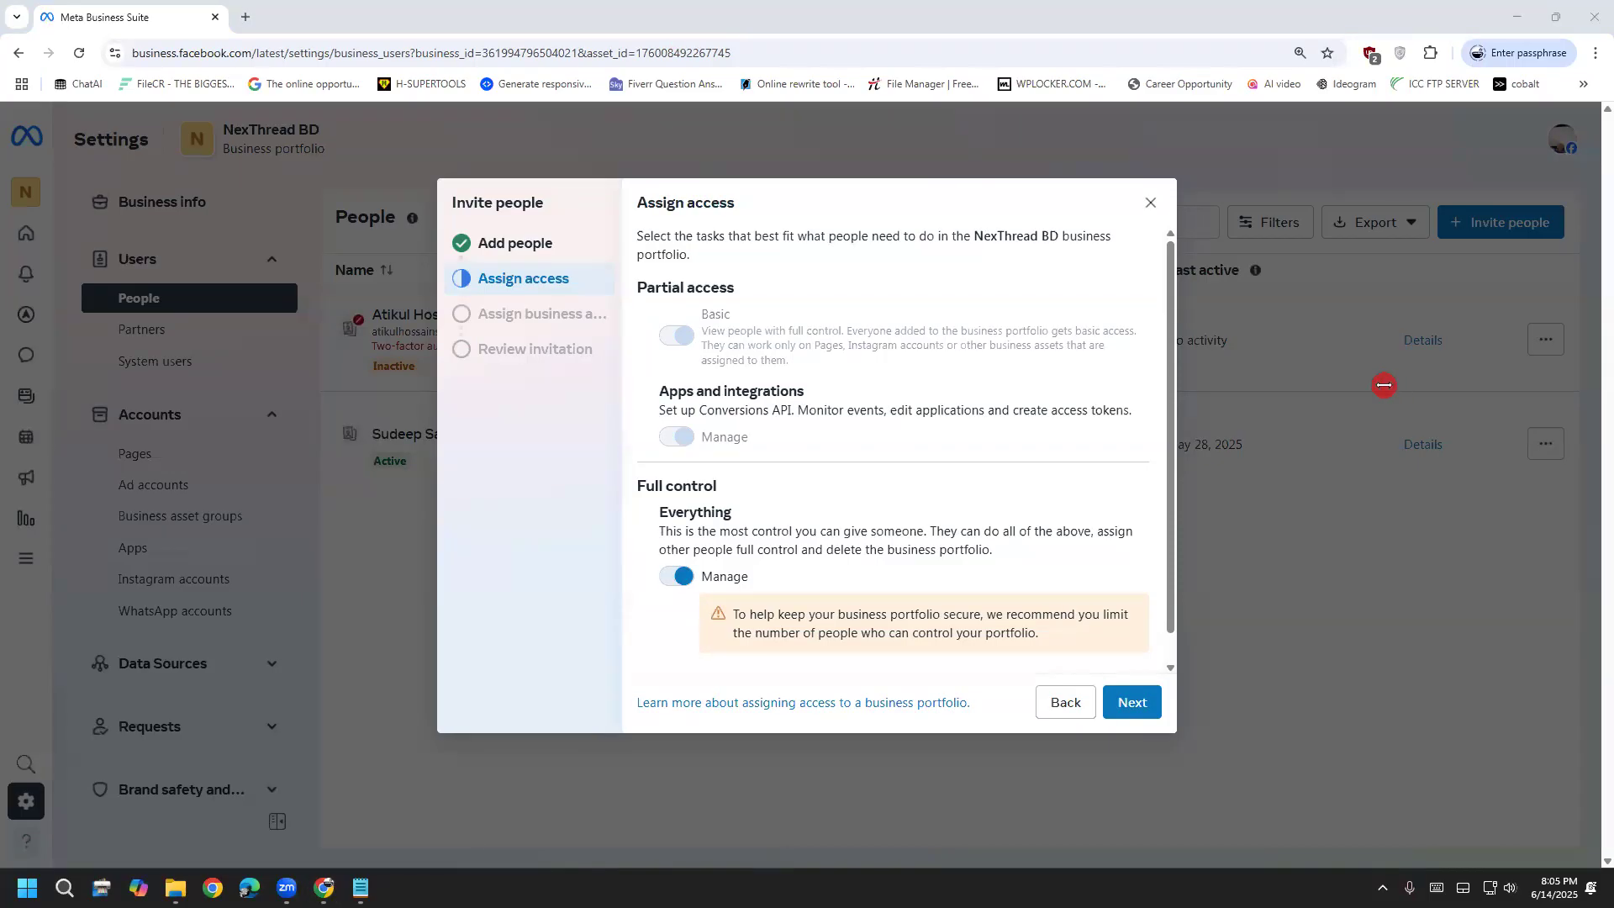
Scroll to the bottom of the Assign access panel and continue to Assign business assets
{"action": "scroll", "coordinate": [912, 516], "scroll_direction": "down", "scroll_amount": 1}
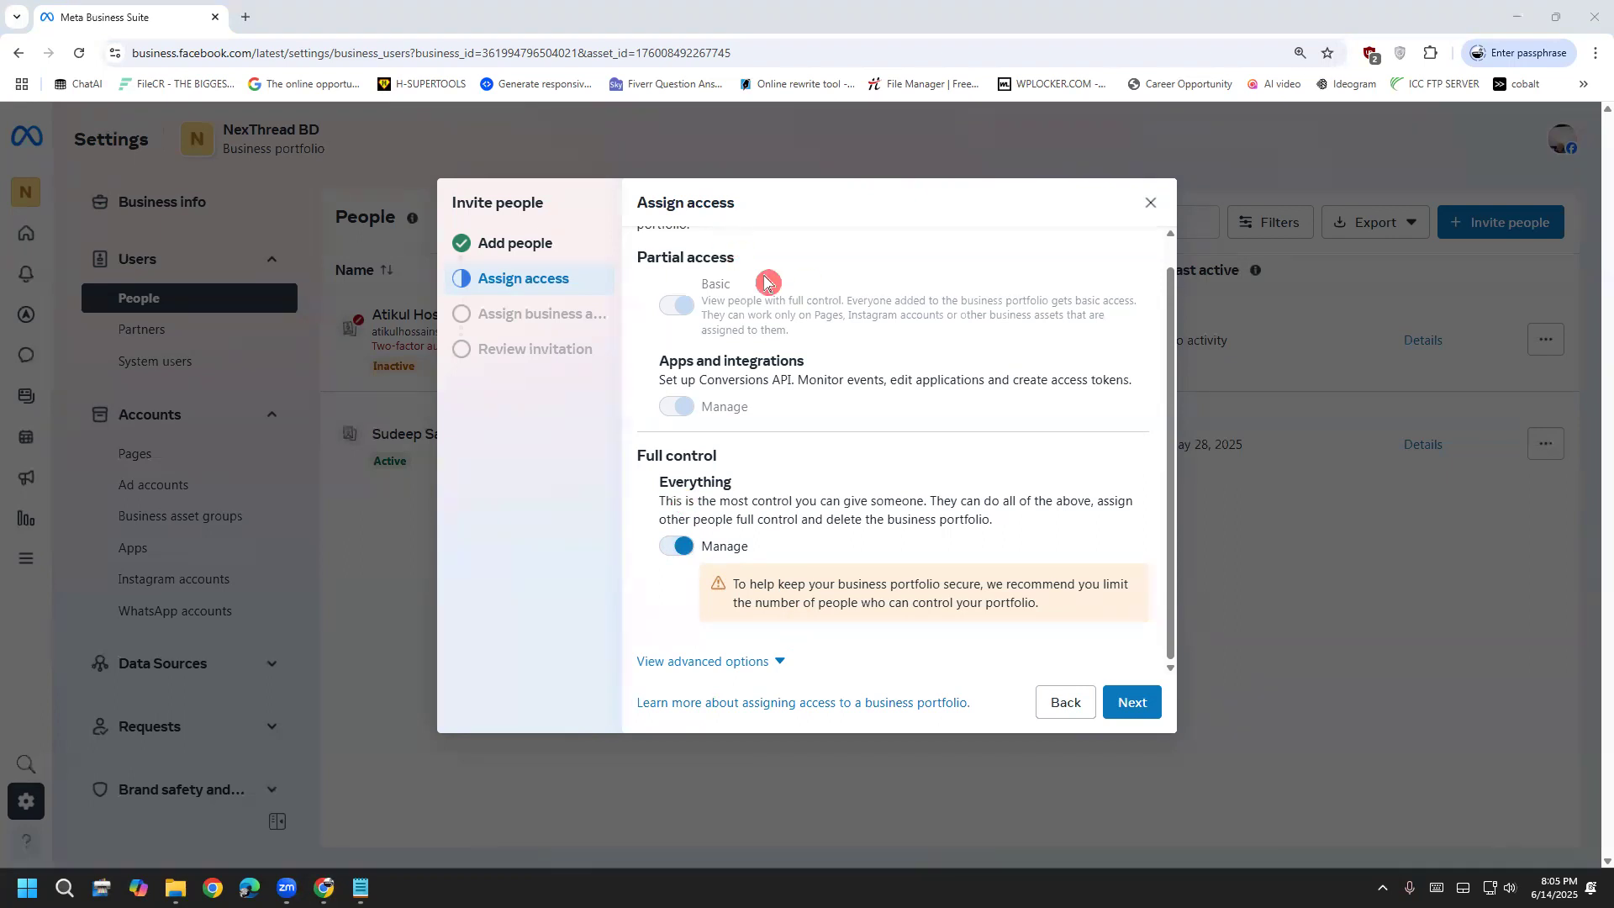
{"action": "left_click", "coordinate": [1122, 695]}
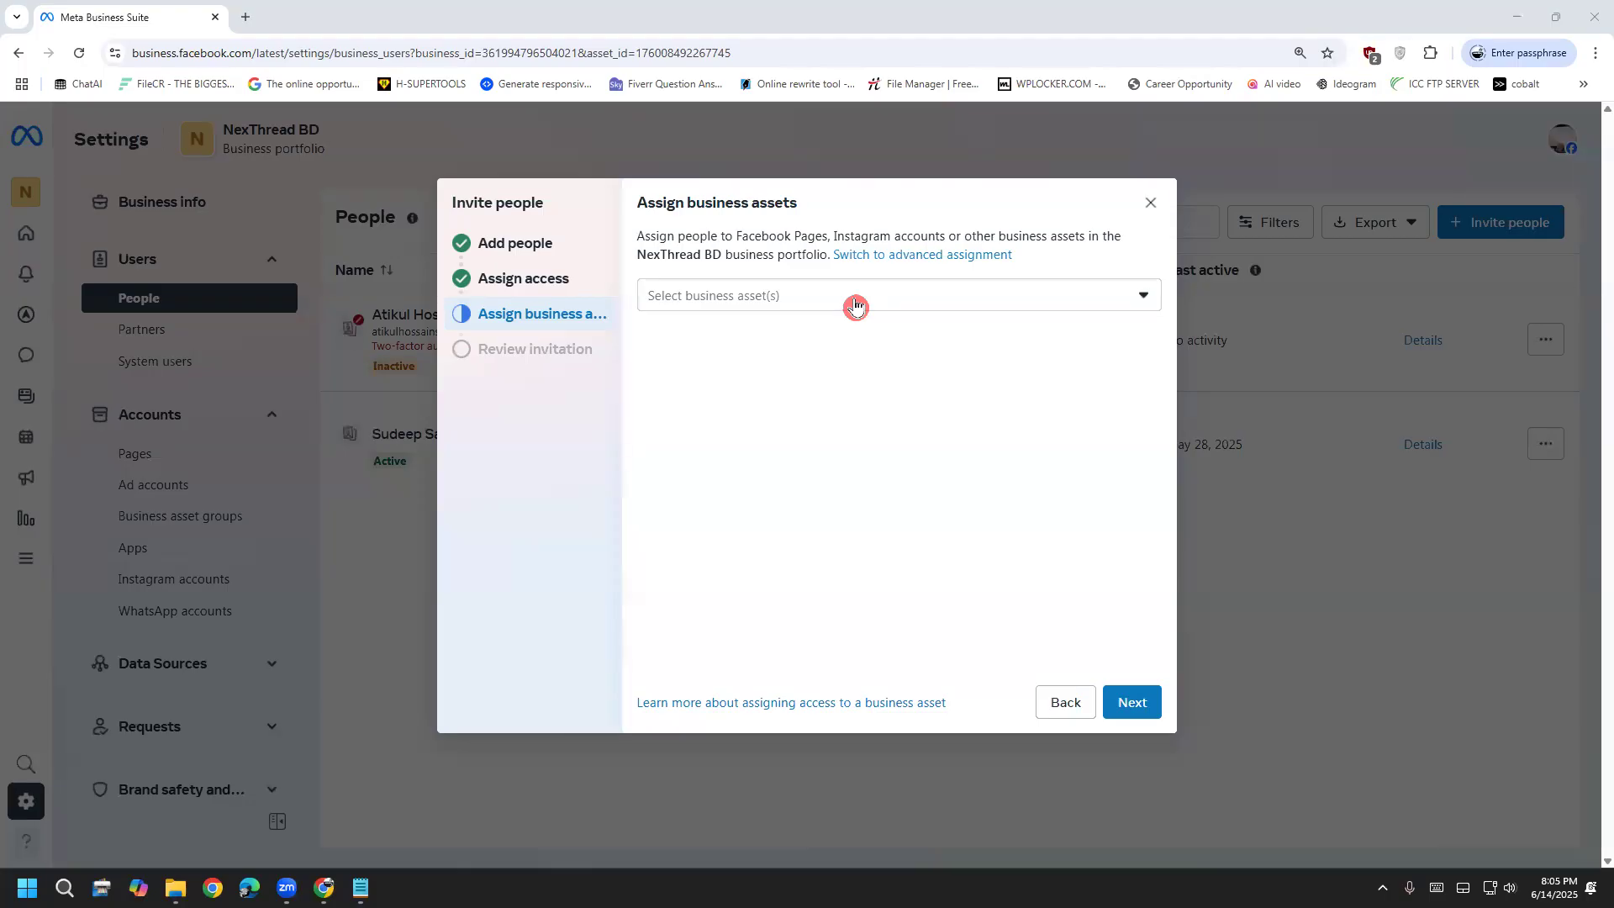
Select the NexThread BD Facebook Page as the business asset to assign
{"action": "left_click", "coordinate": [856, 298]}
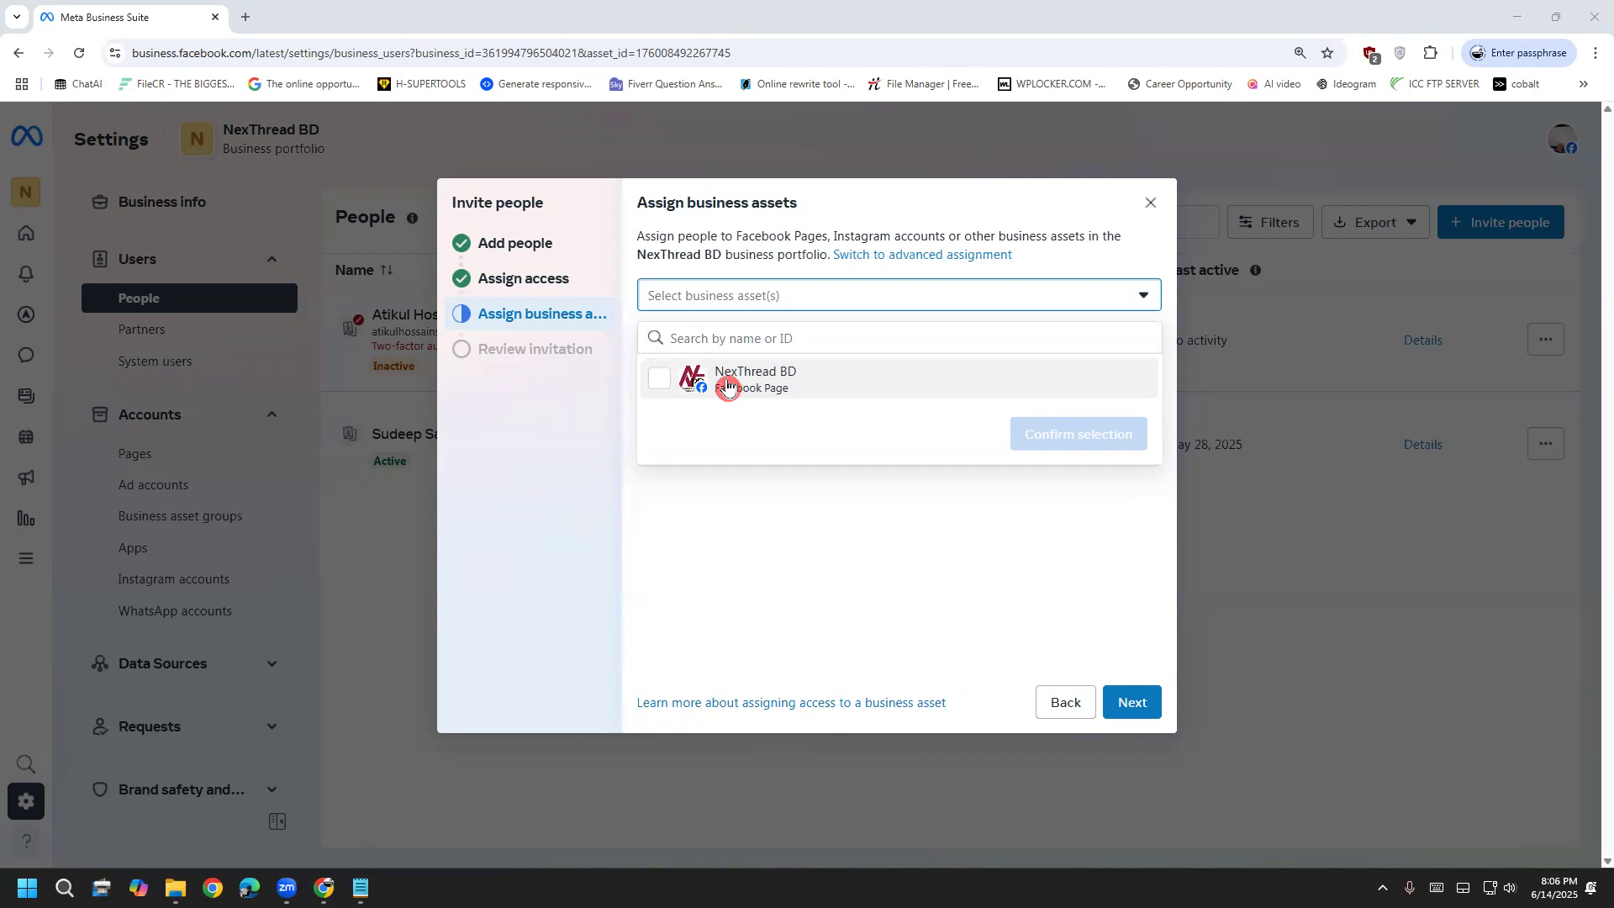
{"action": "left_click", "coordinate": [728, 386]}
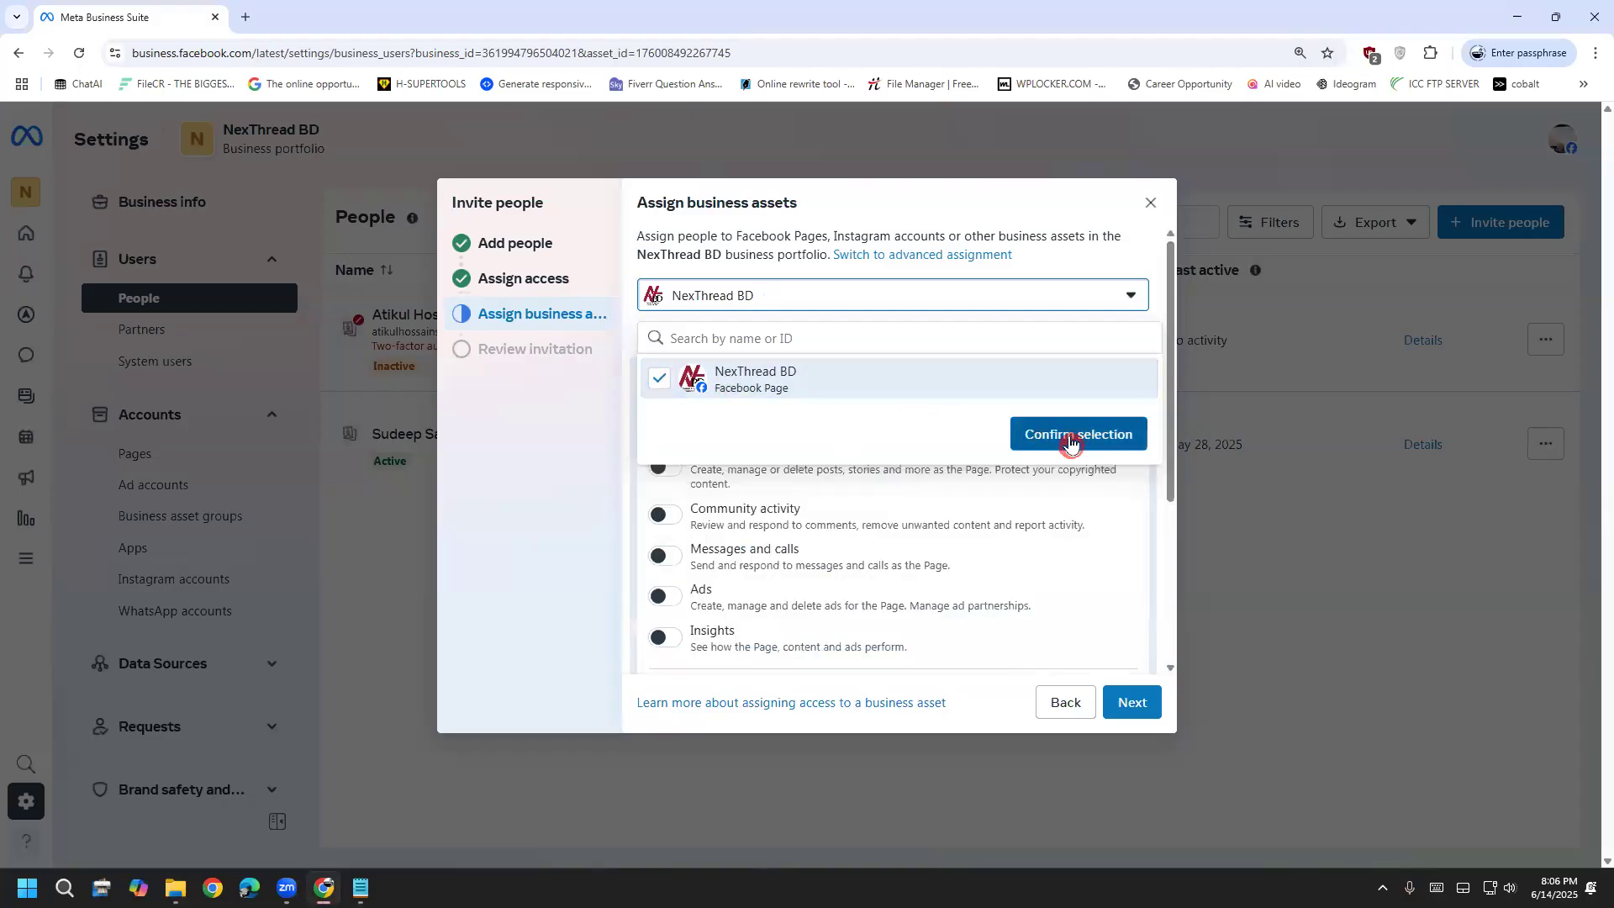
{"action": "left_click", "coordinate": [1070, 435]}
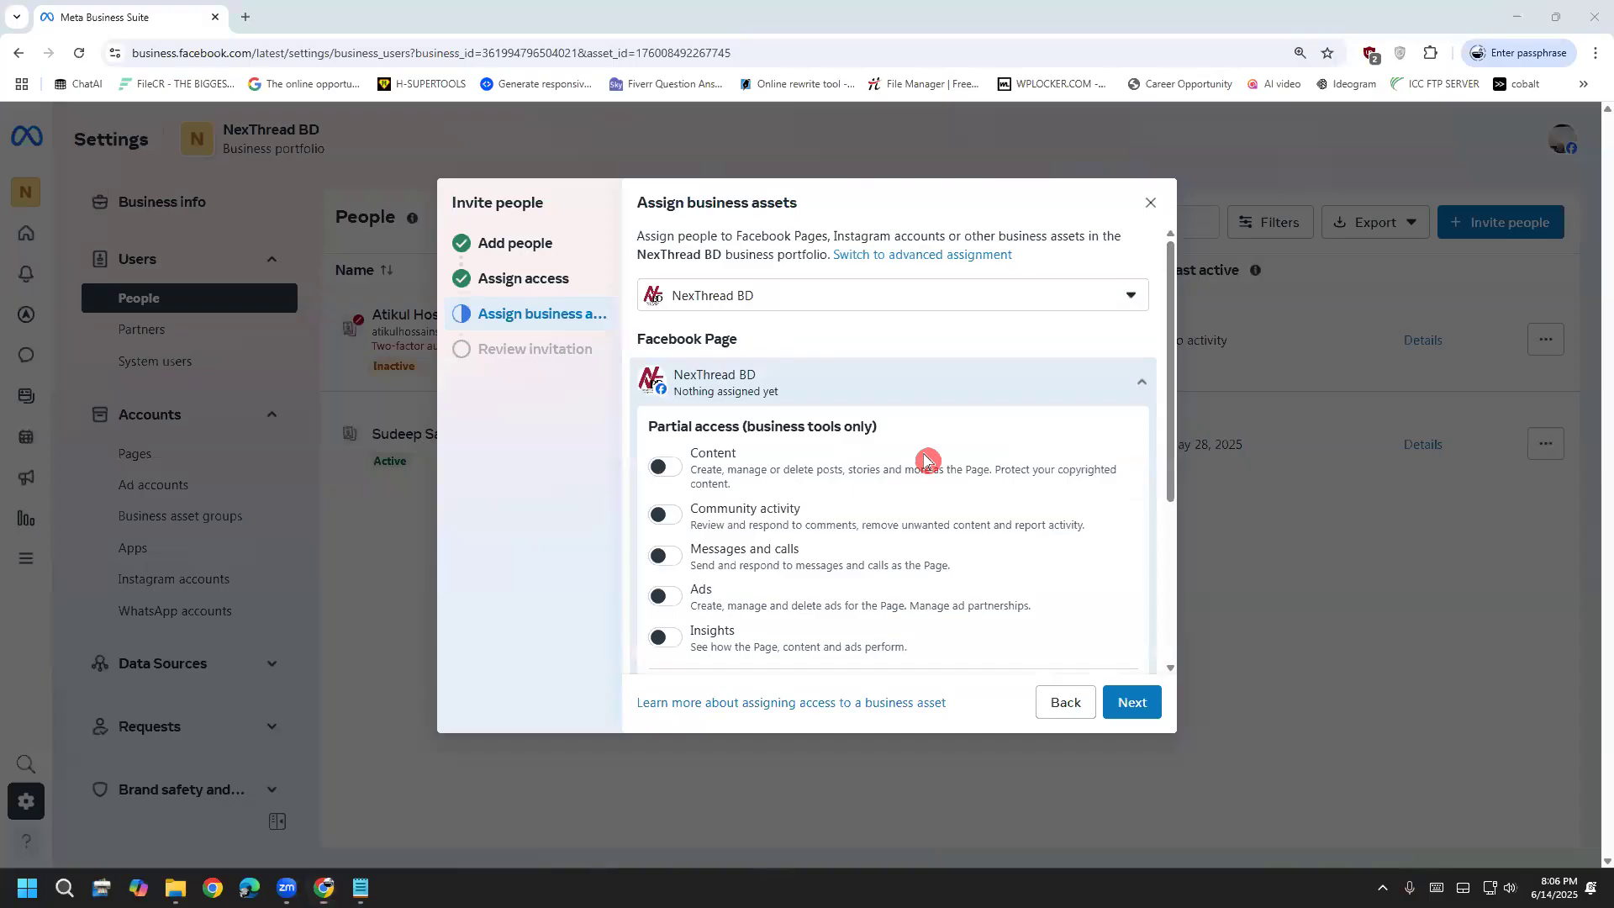
Switch on Content, Community activity, Messages and calls, Ads and Insights for the Page
{"action": "left_click", "coordinate": [664, 466]}
{"action": "left_click", "coordinate": [668, 528]}
{"action": "left_click_drag", "start_coordinate": [708, 523], "coordinate": [882, 540]}
{"action": "left_click", "coordinate": [821, 576]}
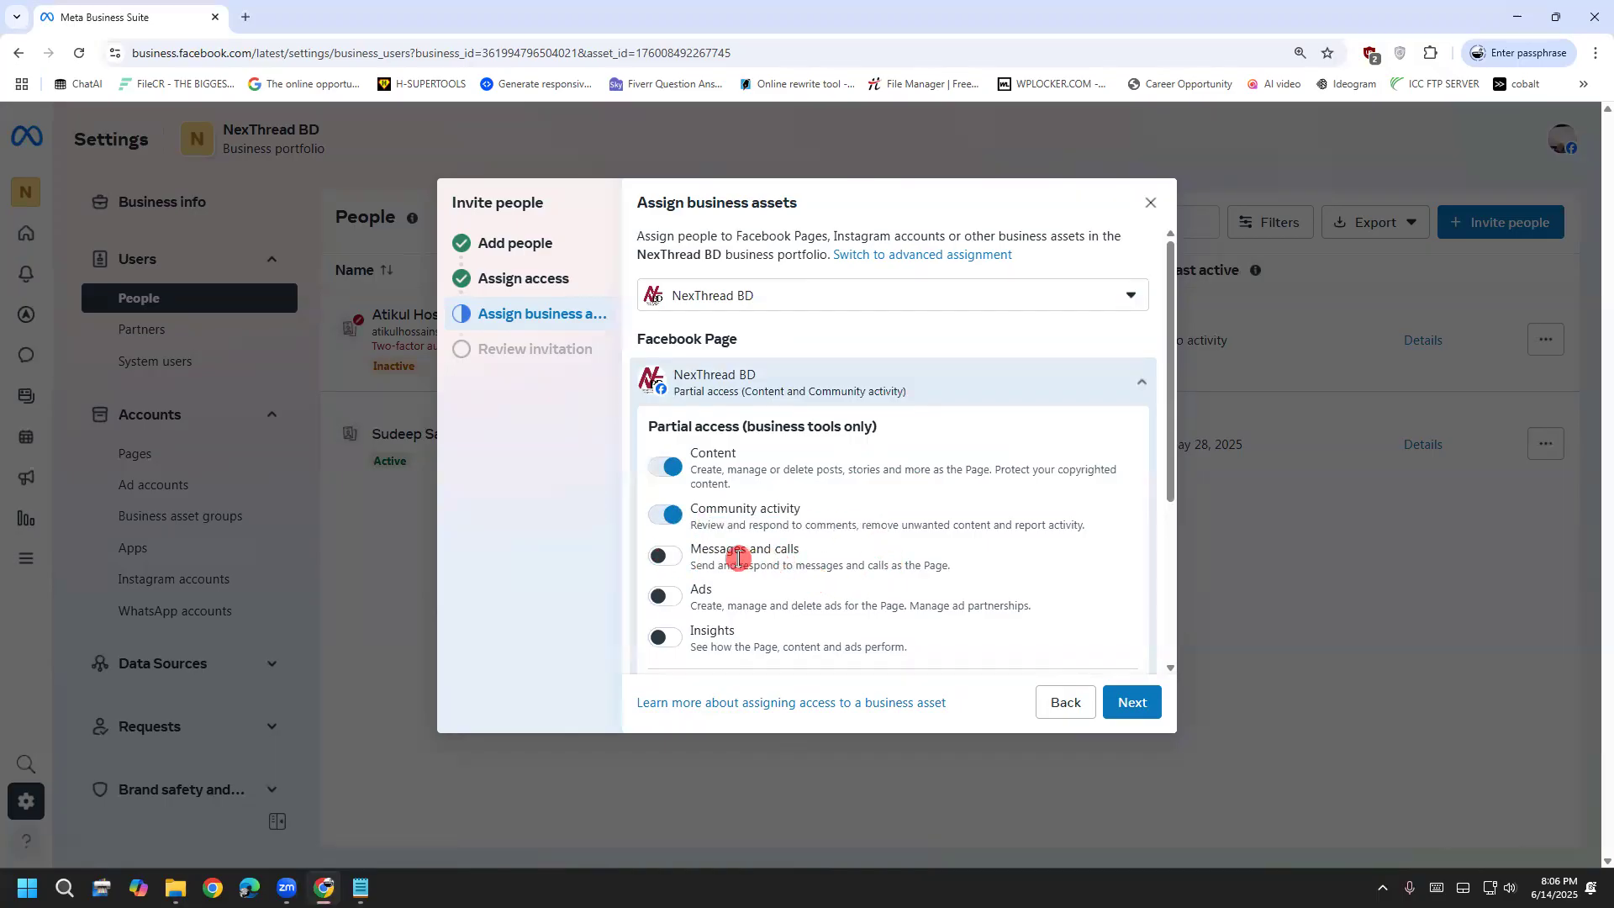
{"action": "left_click", "coordinate": [664, 556]}
{"action": "scroll", "coordinate": [788, 593], "scroll_direction": "down", "scroll_amount": 1}
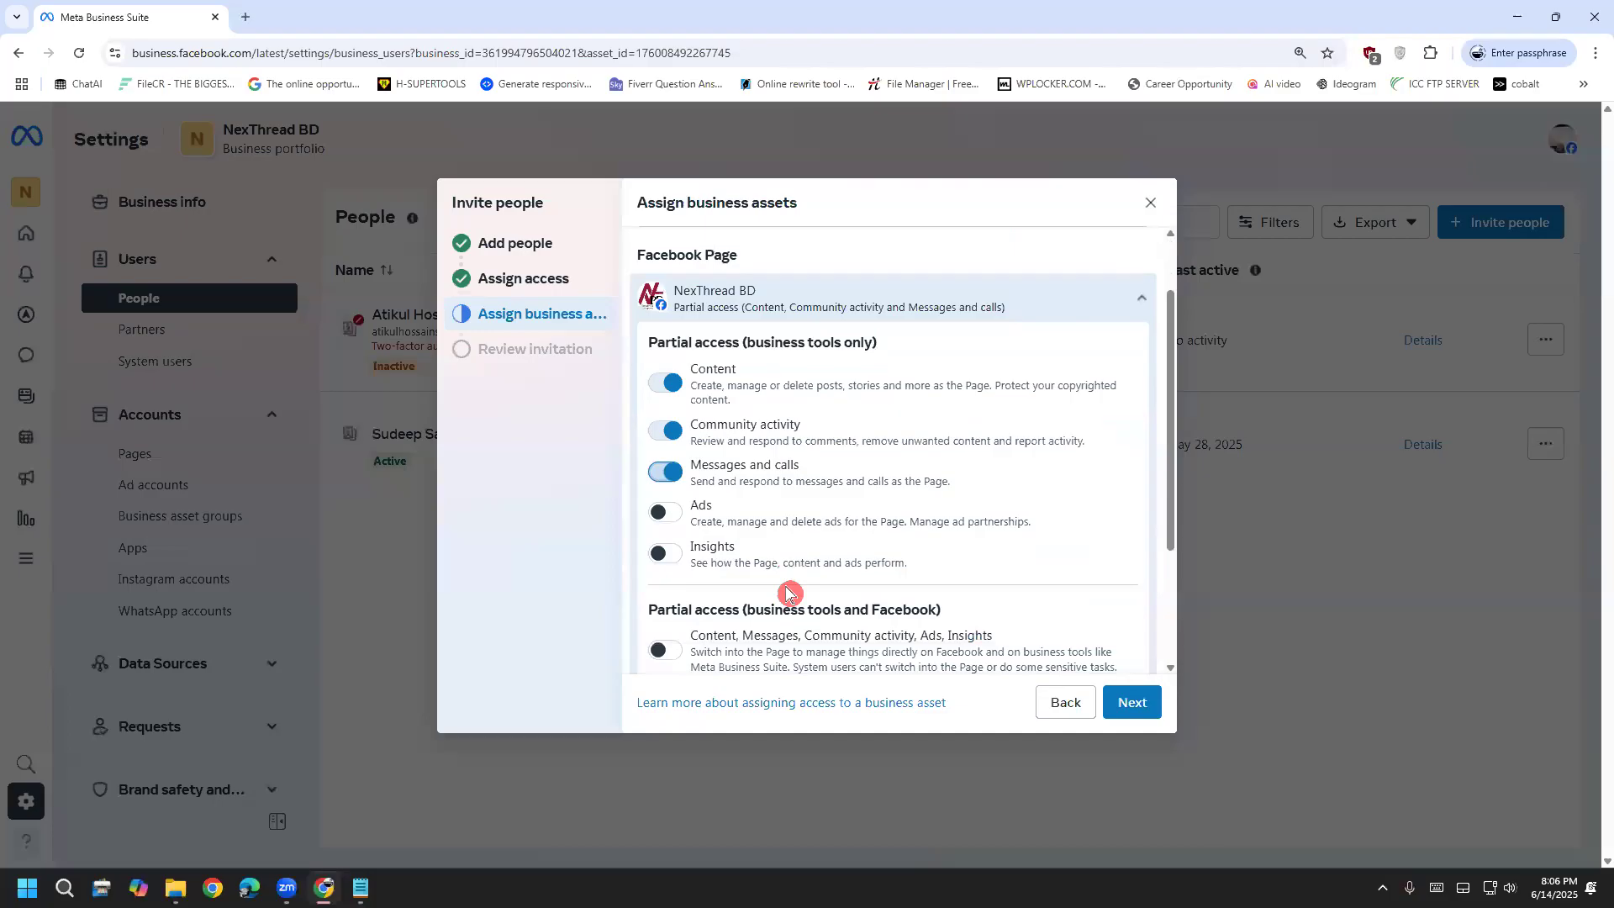
{"action": "left_click", "coordinate": [665, 511]}
{"action": "left_click", "coordinate": [665, 553]}
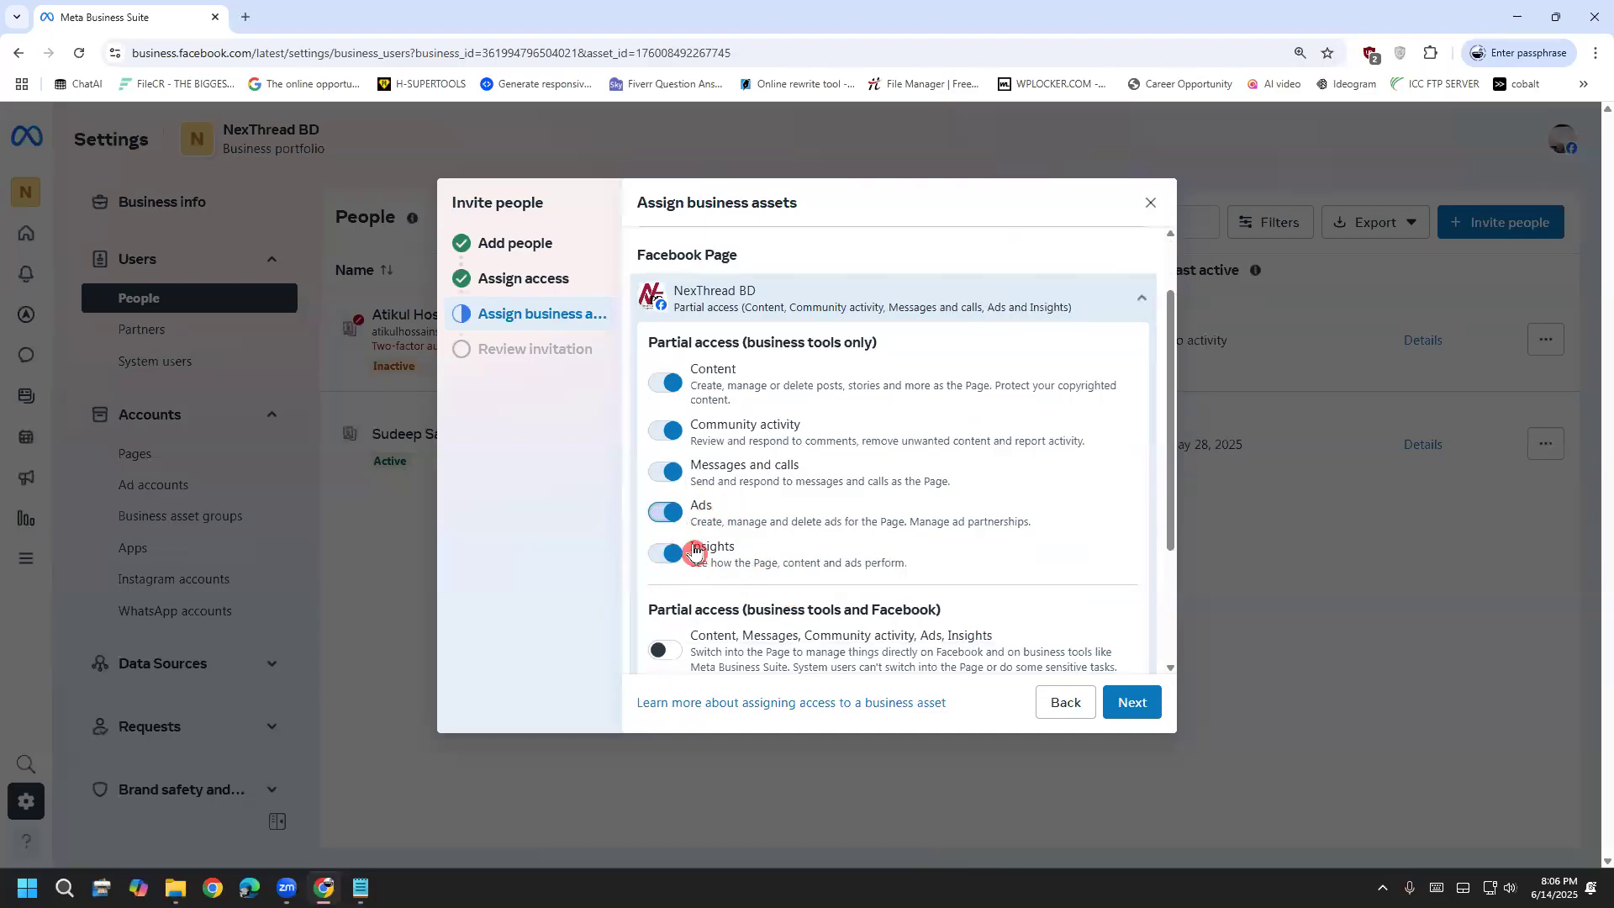
{"action": "left_click_drag", "start_coordinate": [717, 563], "coordinate": [816, 563]}
{"action": "scroll", "coordinate": [822, 570], "scroll_direction": "down", "scroll_amount": 3}
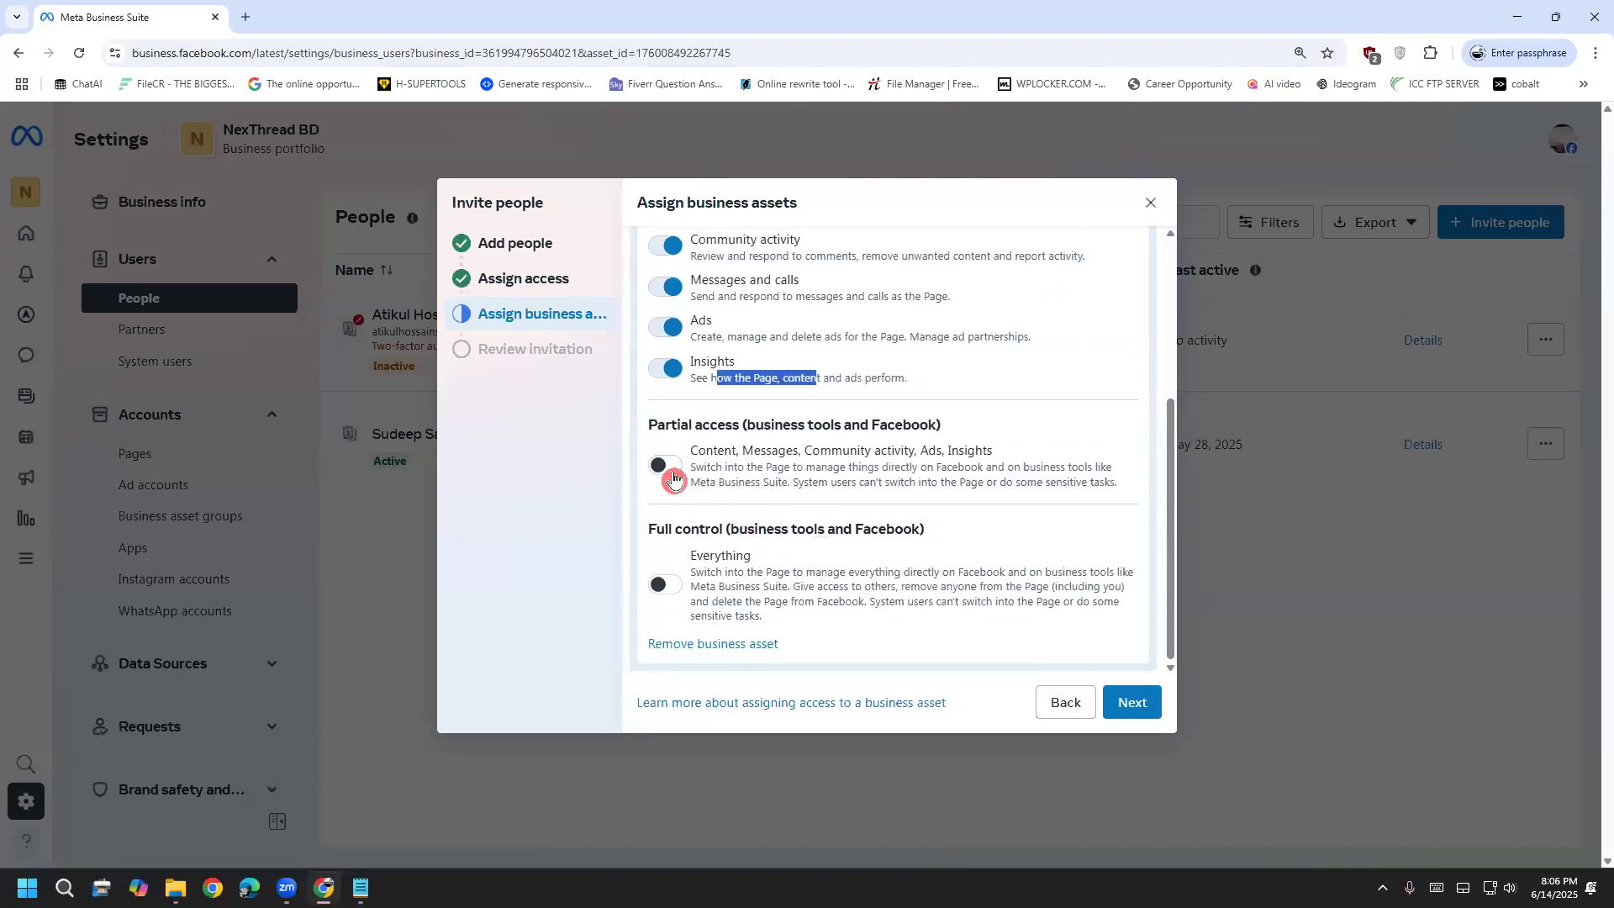
Turn on partial access and Full control Everything, then expand the Page permissions to review them
{"action": "left_click", "coordinate": [666, 466]}
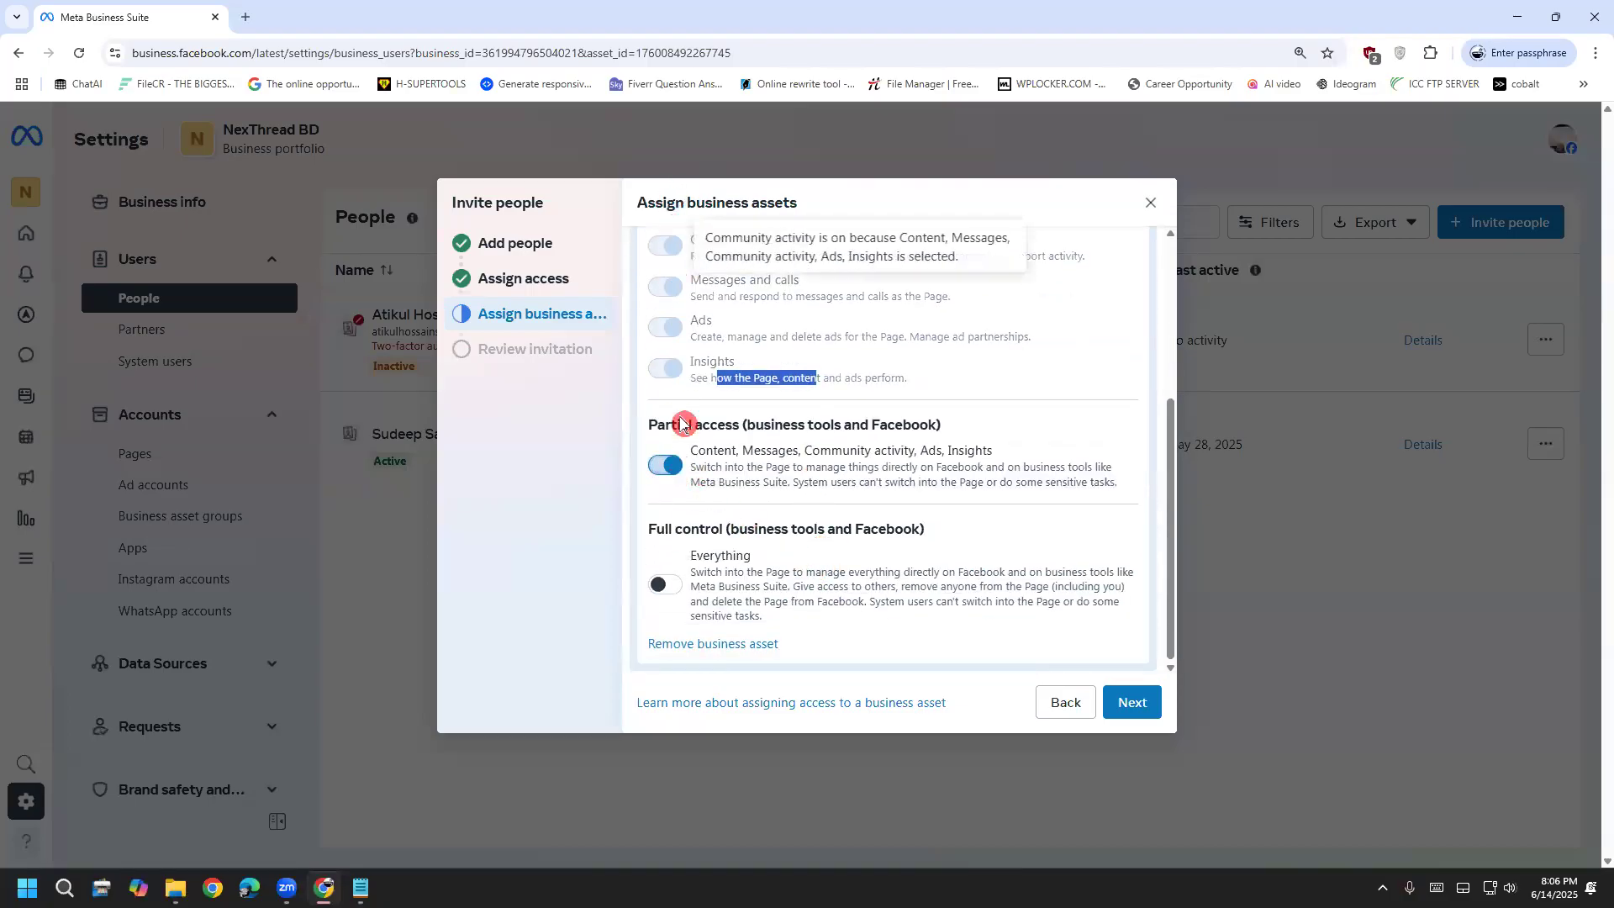
{"action": "left_click", "coordinate": [664, 584]}
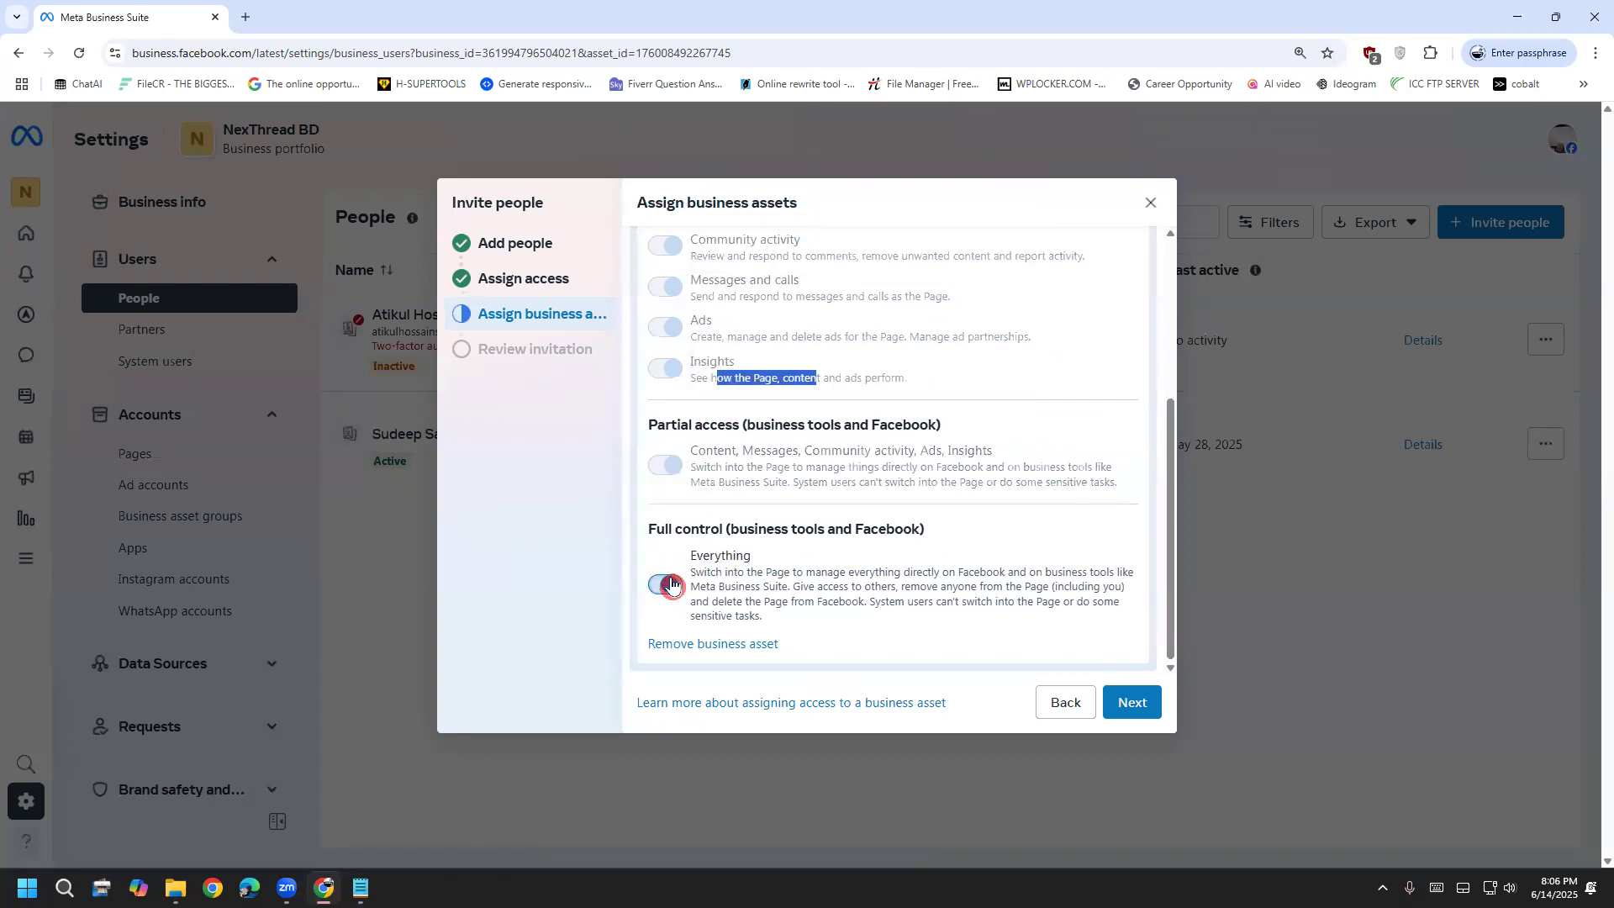
{"action": "scroll", "coordinate": [723, 538], "scroll_direction": "up", "scroll_amount": 2}
{"action": "scroll", "coordinate": [723, 470], "scroll_direction": "up", "scroll_amount": 3}
{"action": "left_click_drag", "start_coordinate": [683, 375], "coordinate": [751, 412]}
{"action": "left_click", "coordinate": [719, 397]}
{"action": "scroll", "coordinate": [710, 521], "scroll_direction": "down", "scroll_amount": 5}
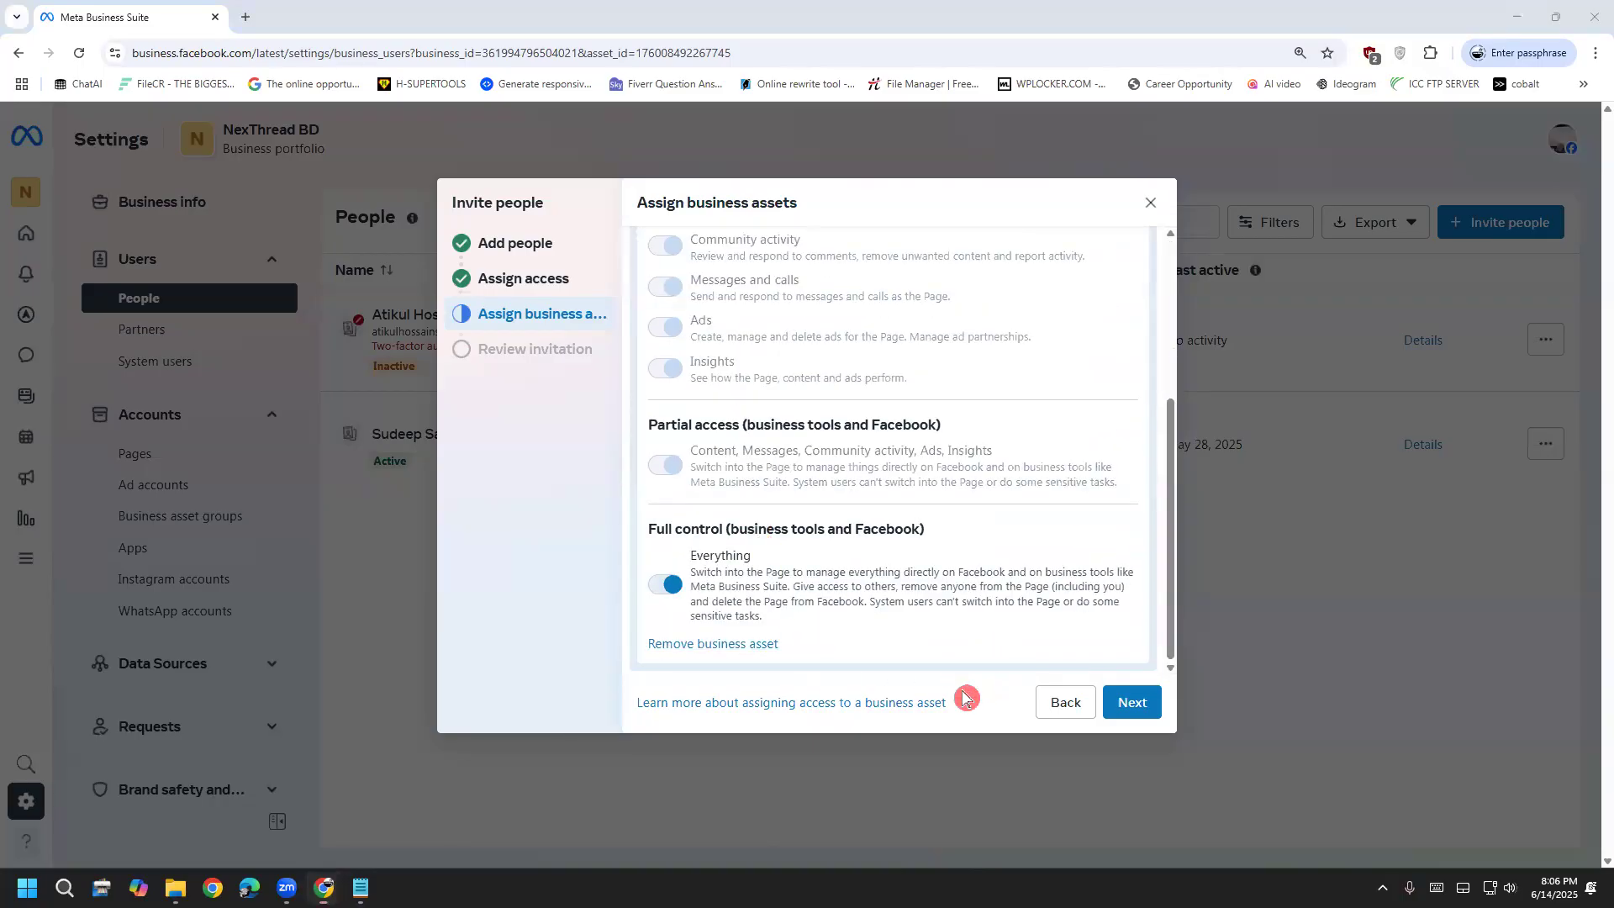
Check the invitee's email on the Review invitation screen, then step back through every step and cancel the invite
{"action": "left_click", "coordinate": [1122, 706]}
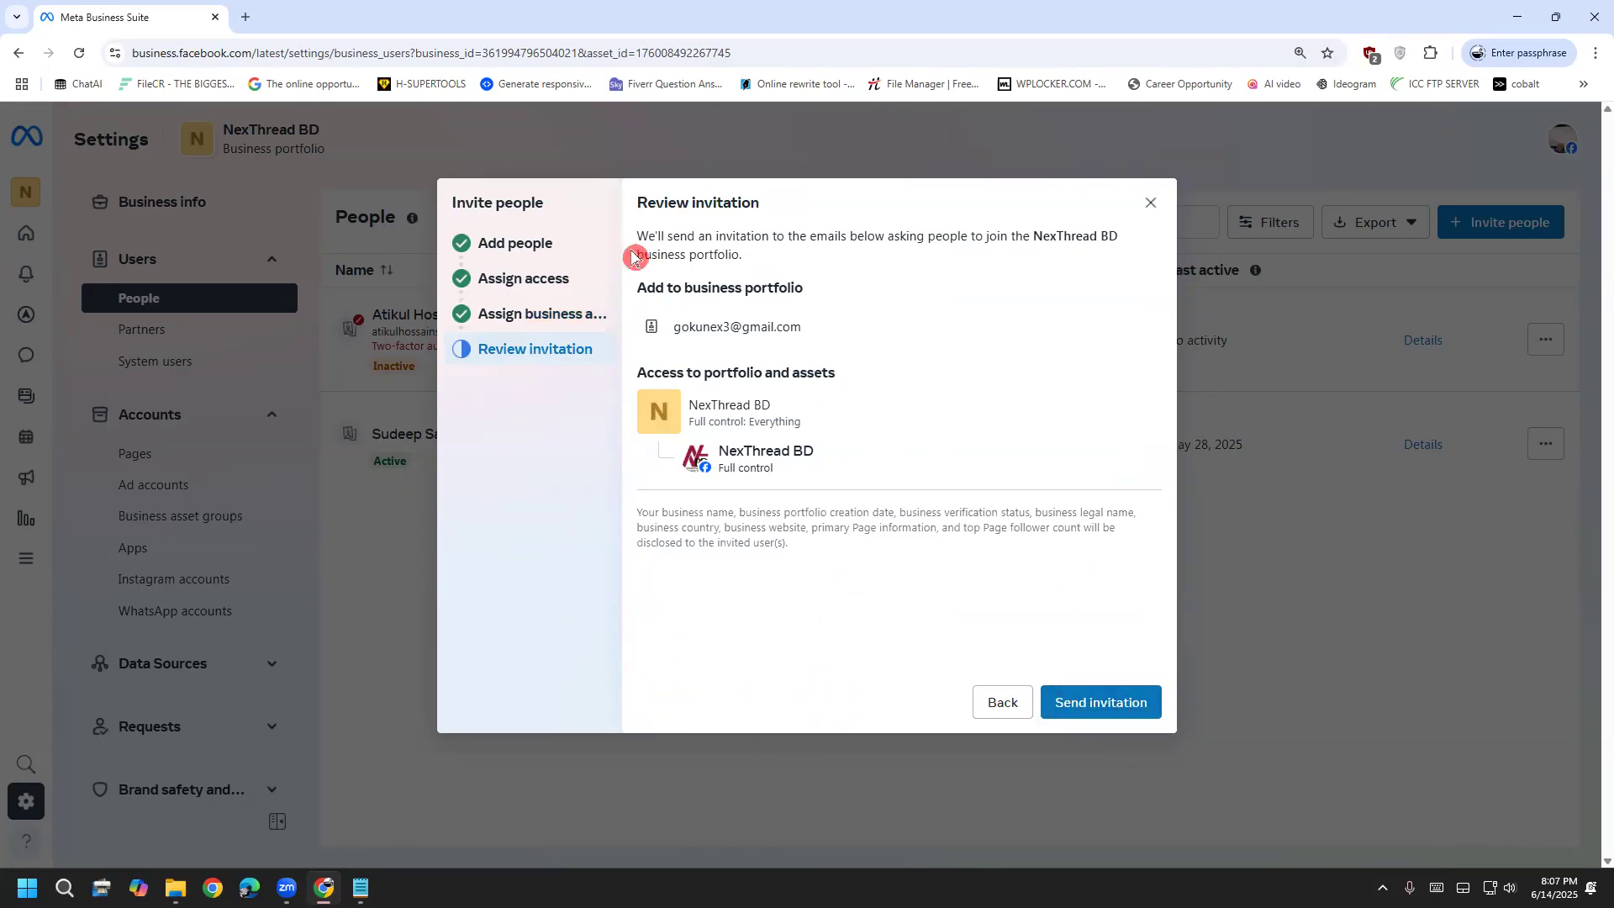
{"action": "triple_click", "coordinate": [723, 328]}
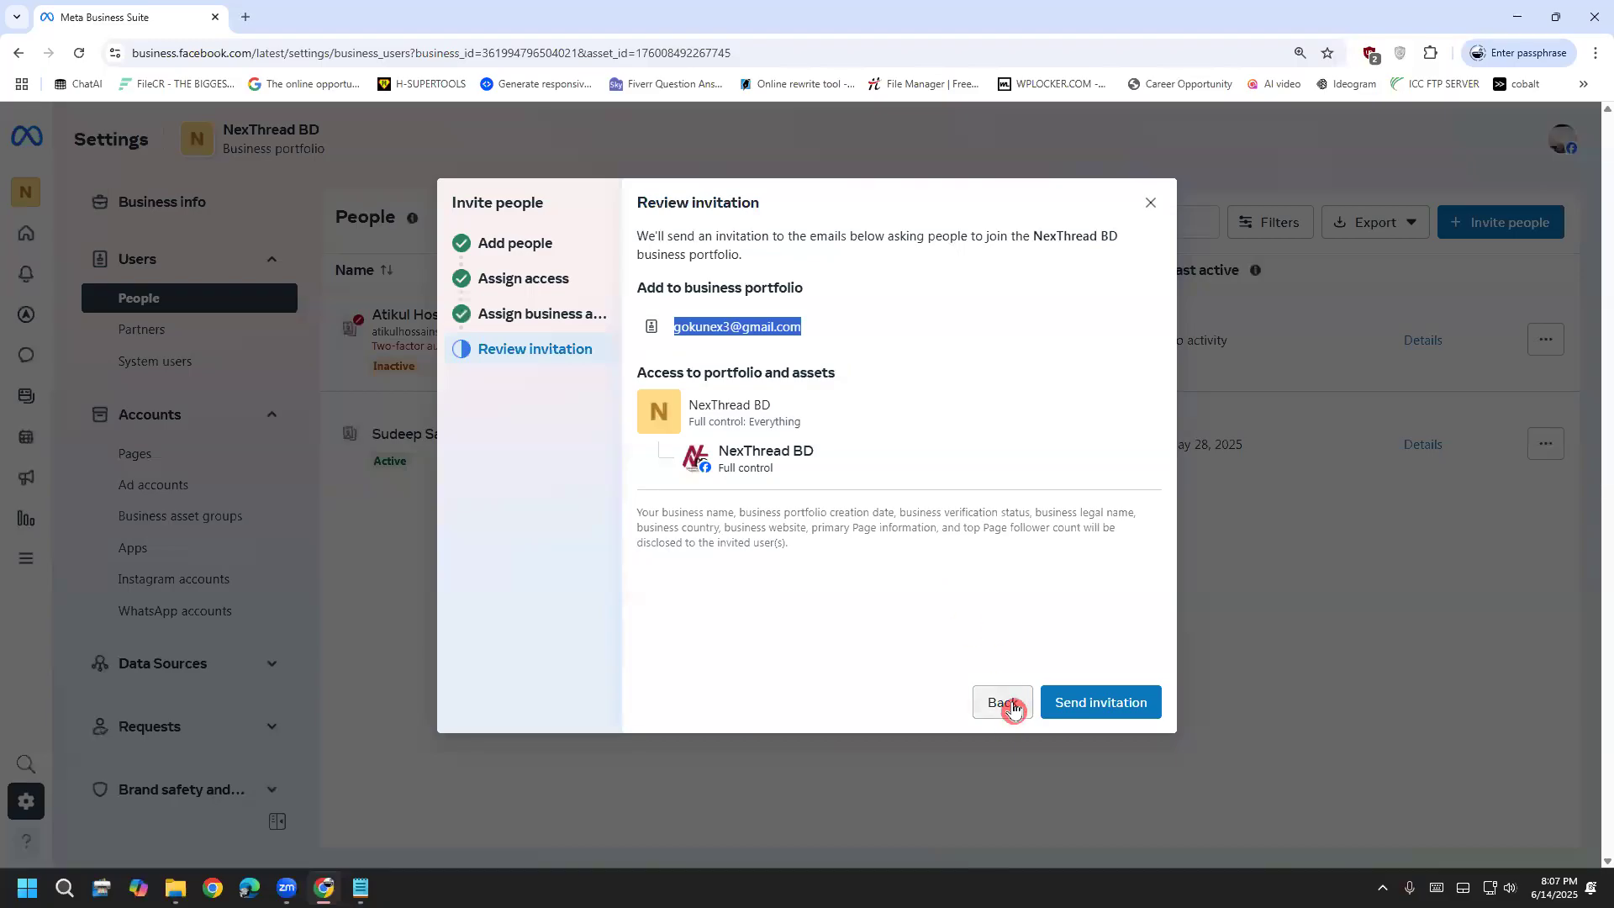
{"action": "left_click", "coordinate": [1008, 708]}
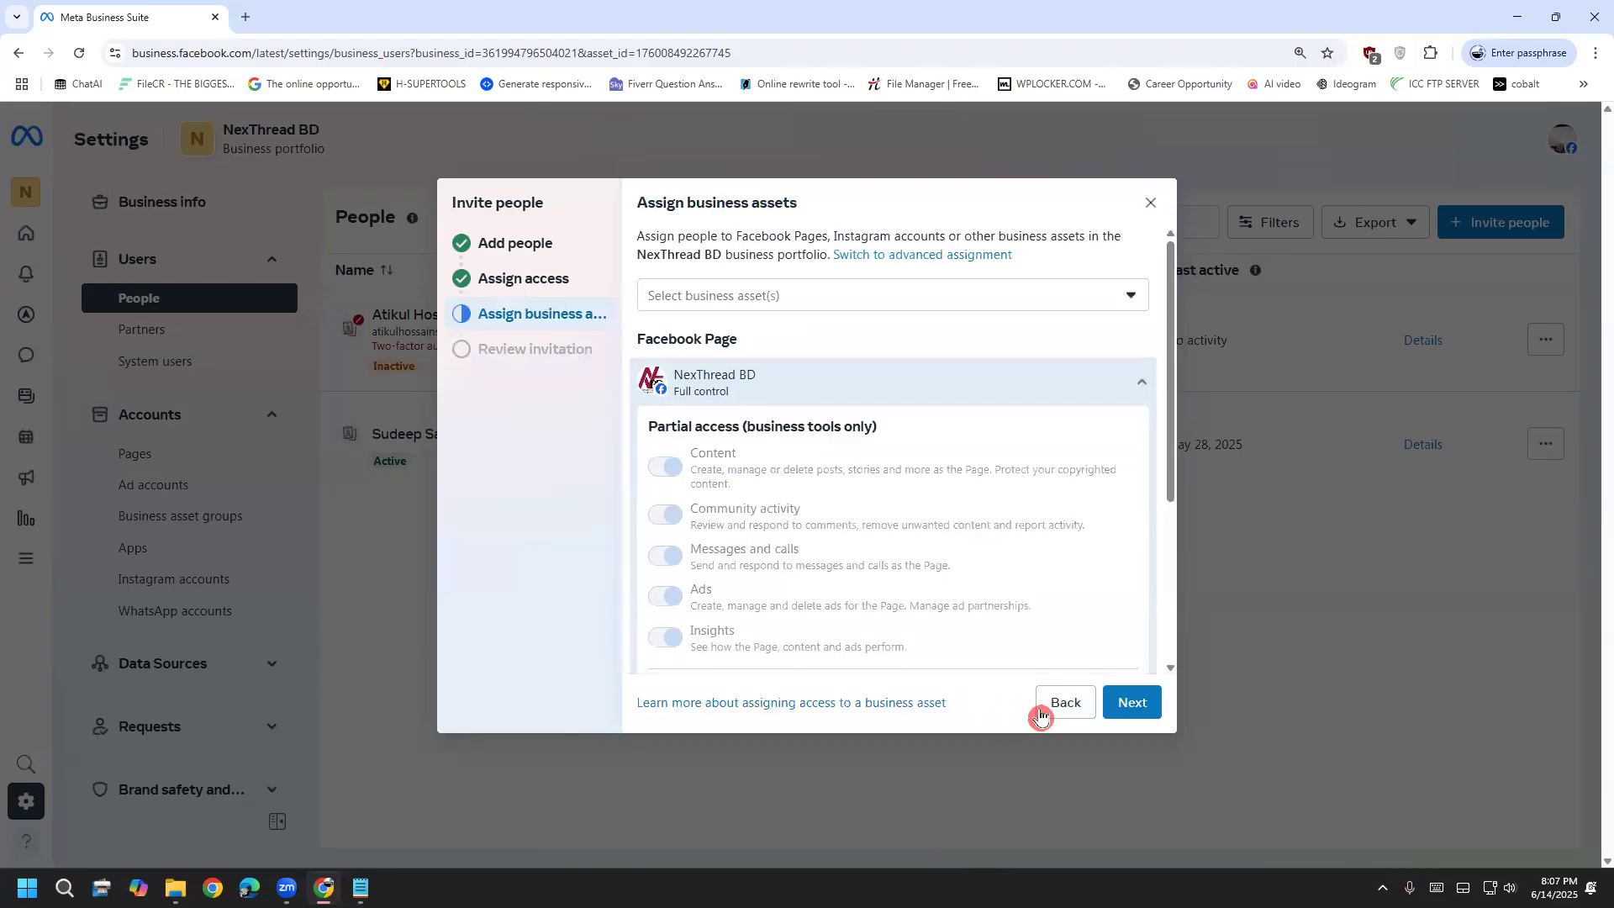
{"action": "left_click", "coordinate": [1044, 714]}
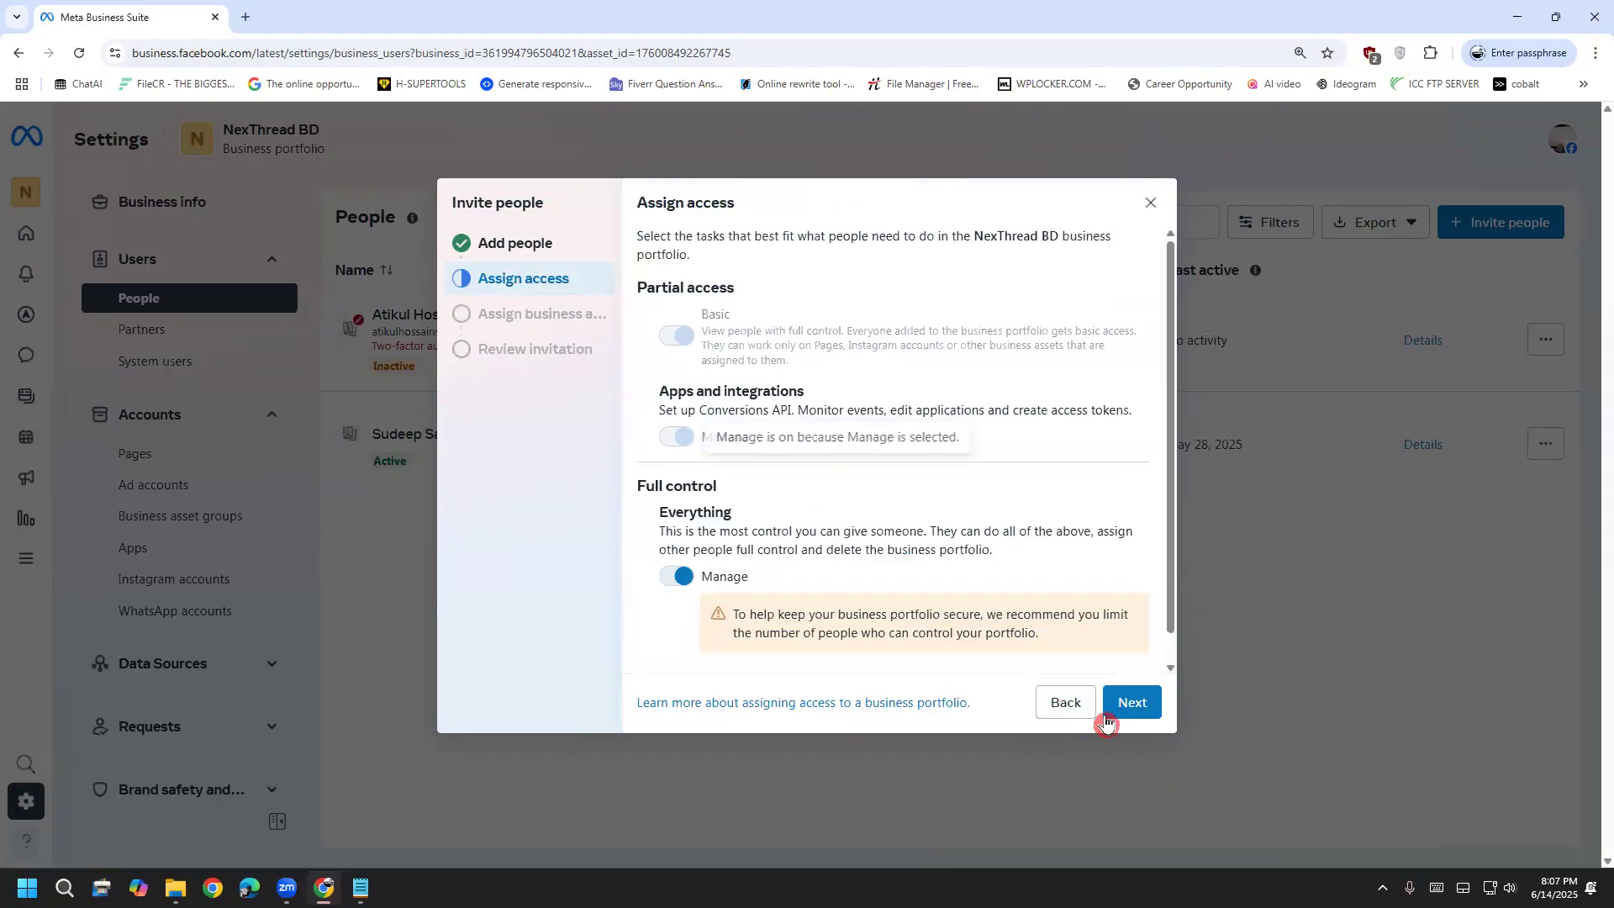
{"action": "left_click", "coordinate": [1068, 711]}
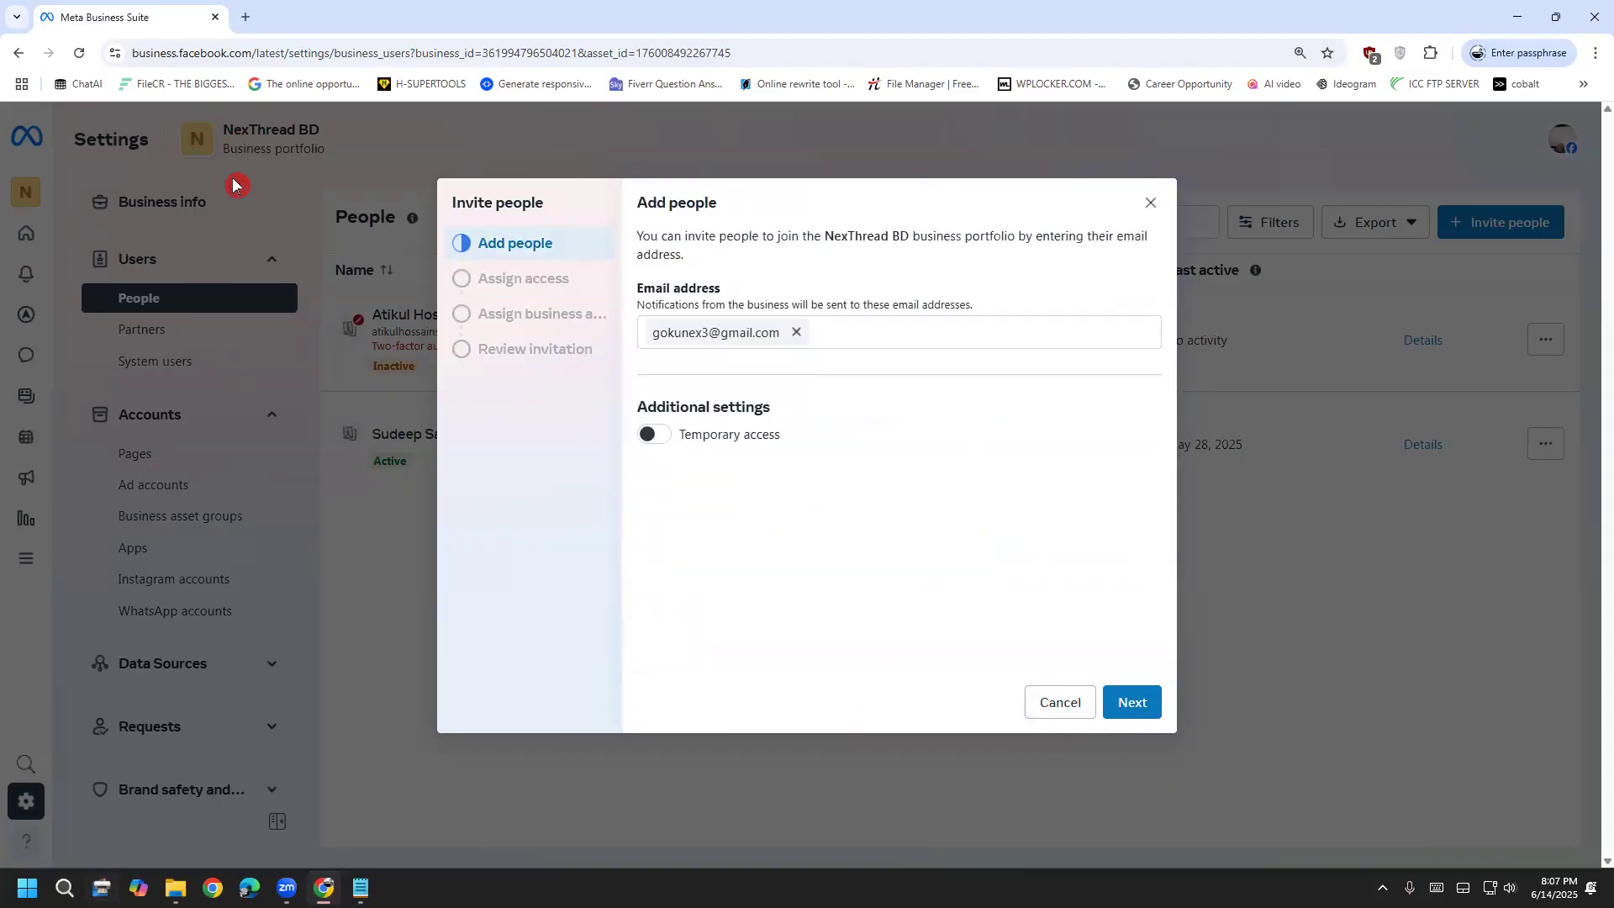
{"action": "left_click", "coordinate": [1045, 702]}
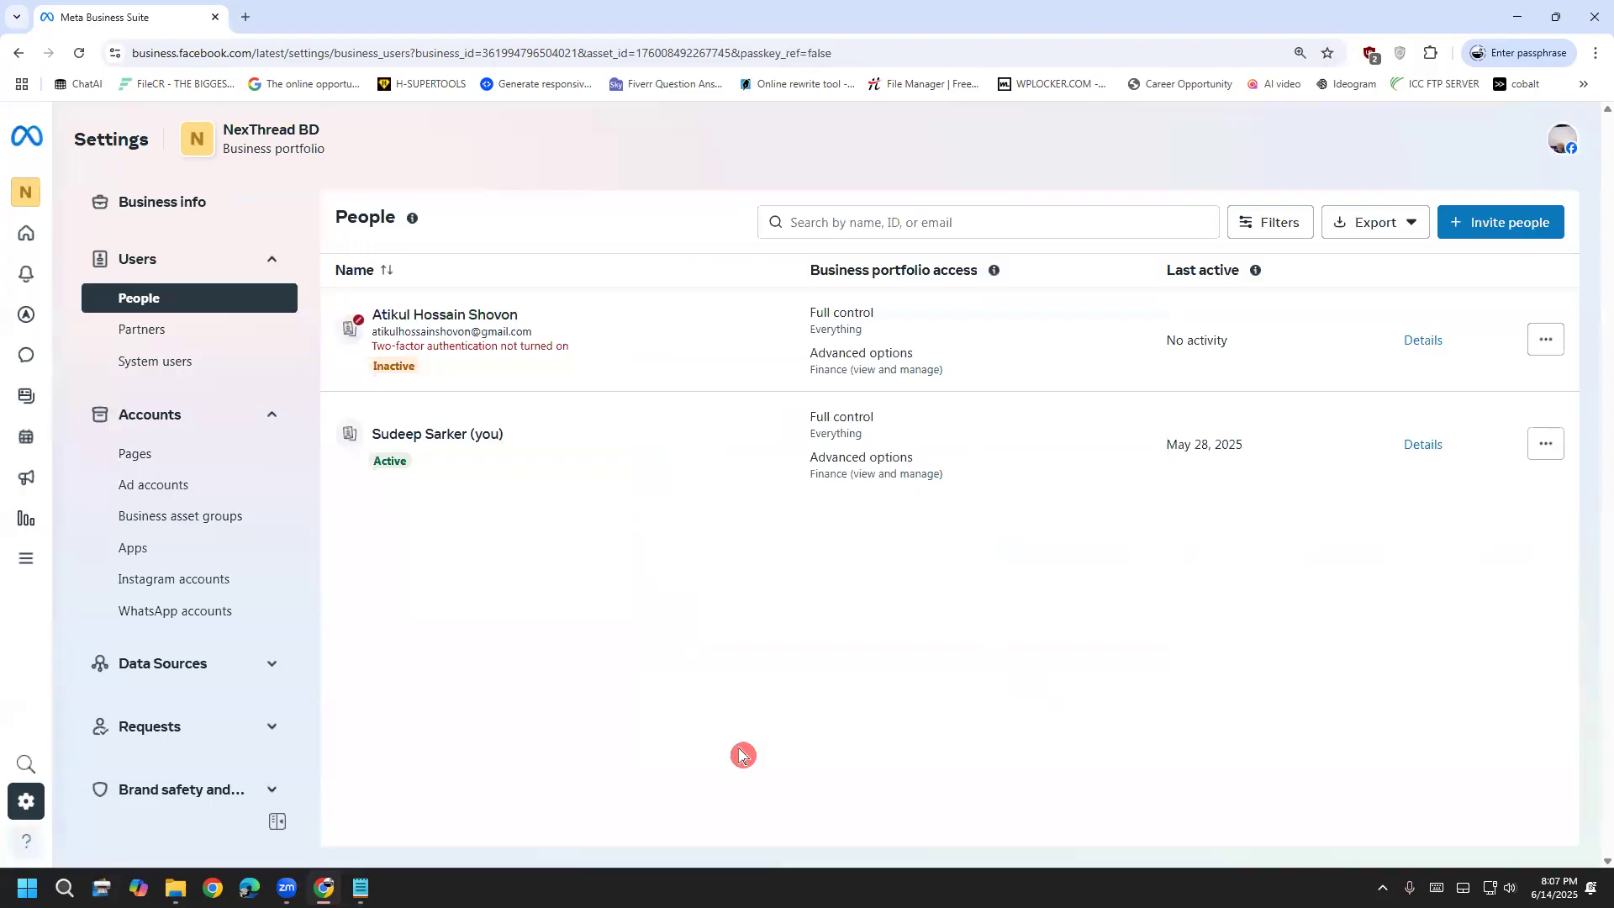
Check the inactive member's Finance advanced options and assigned assets count, then begin assigning them assets
{"action": "left_click", "coordinate": [656, 339]}
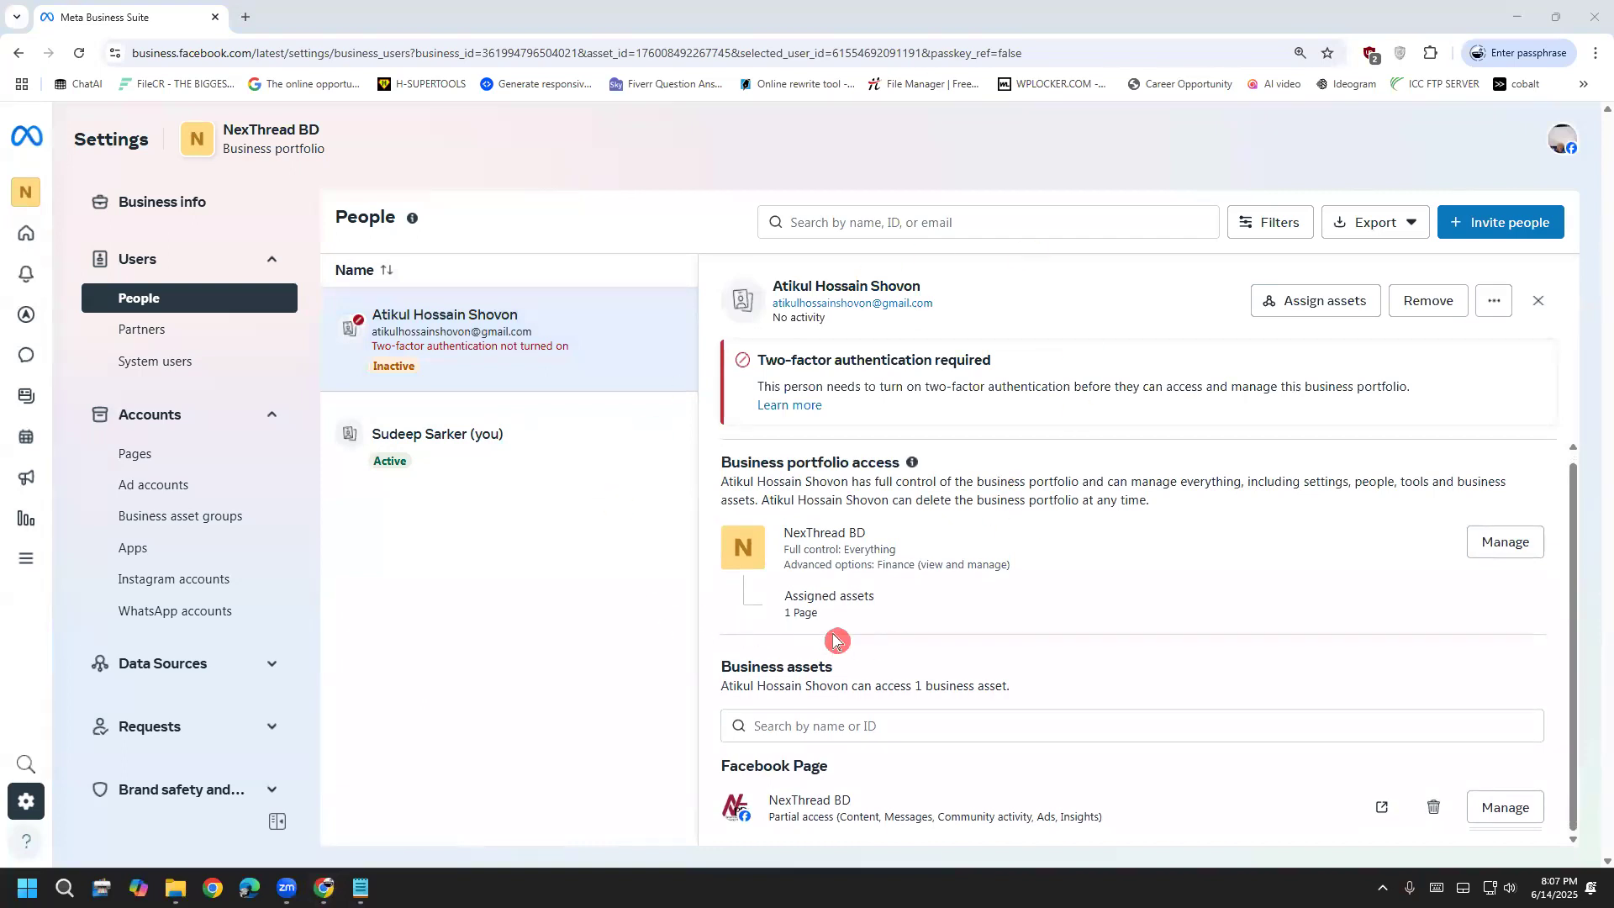
{"action": "left_click_drag", "start_coordinate": [815, 564], "coordinate": [967, 562]}
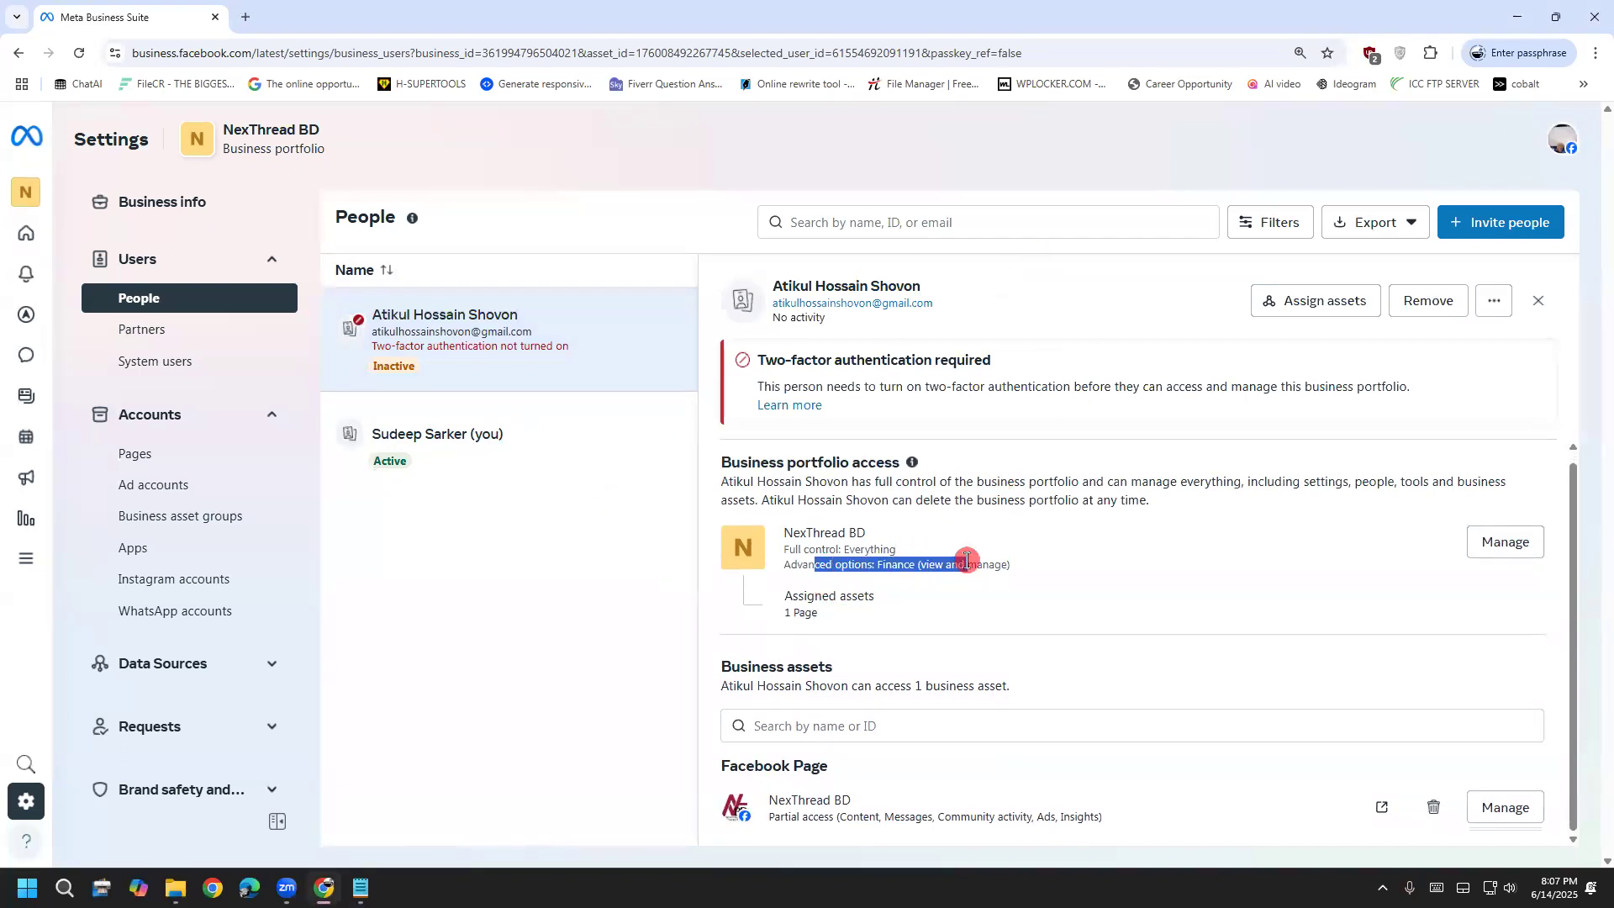
{"action": "left_click", "coordinate": [966, 561]}
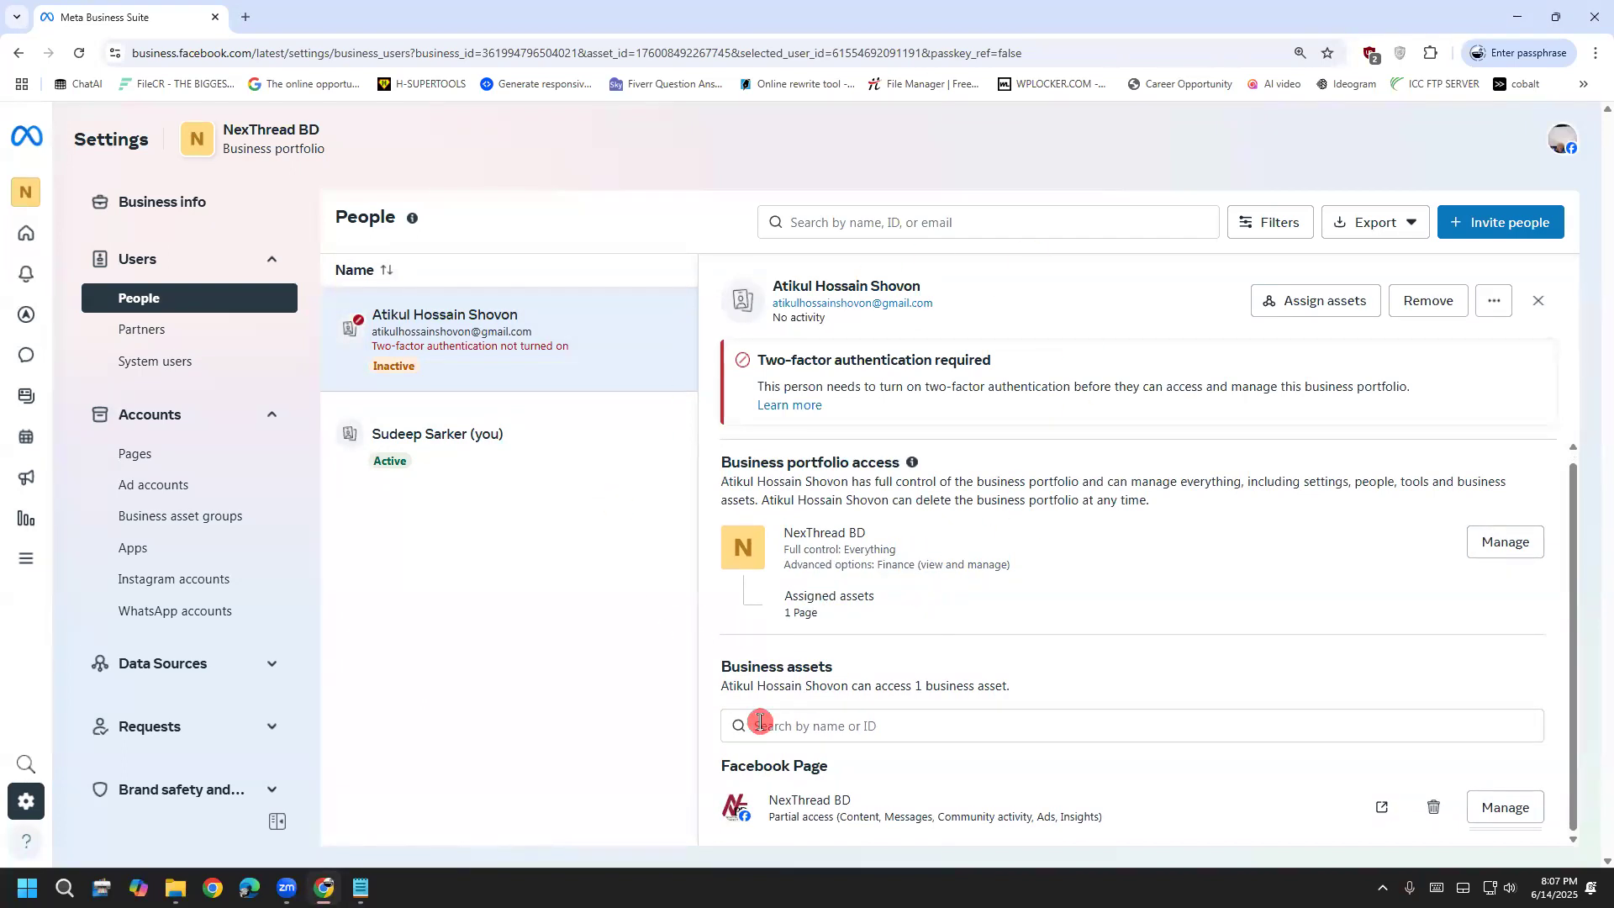
{"action": "left_click_drag", "start_coordinate": [798, 595], "coordinate": [840, 618]}
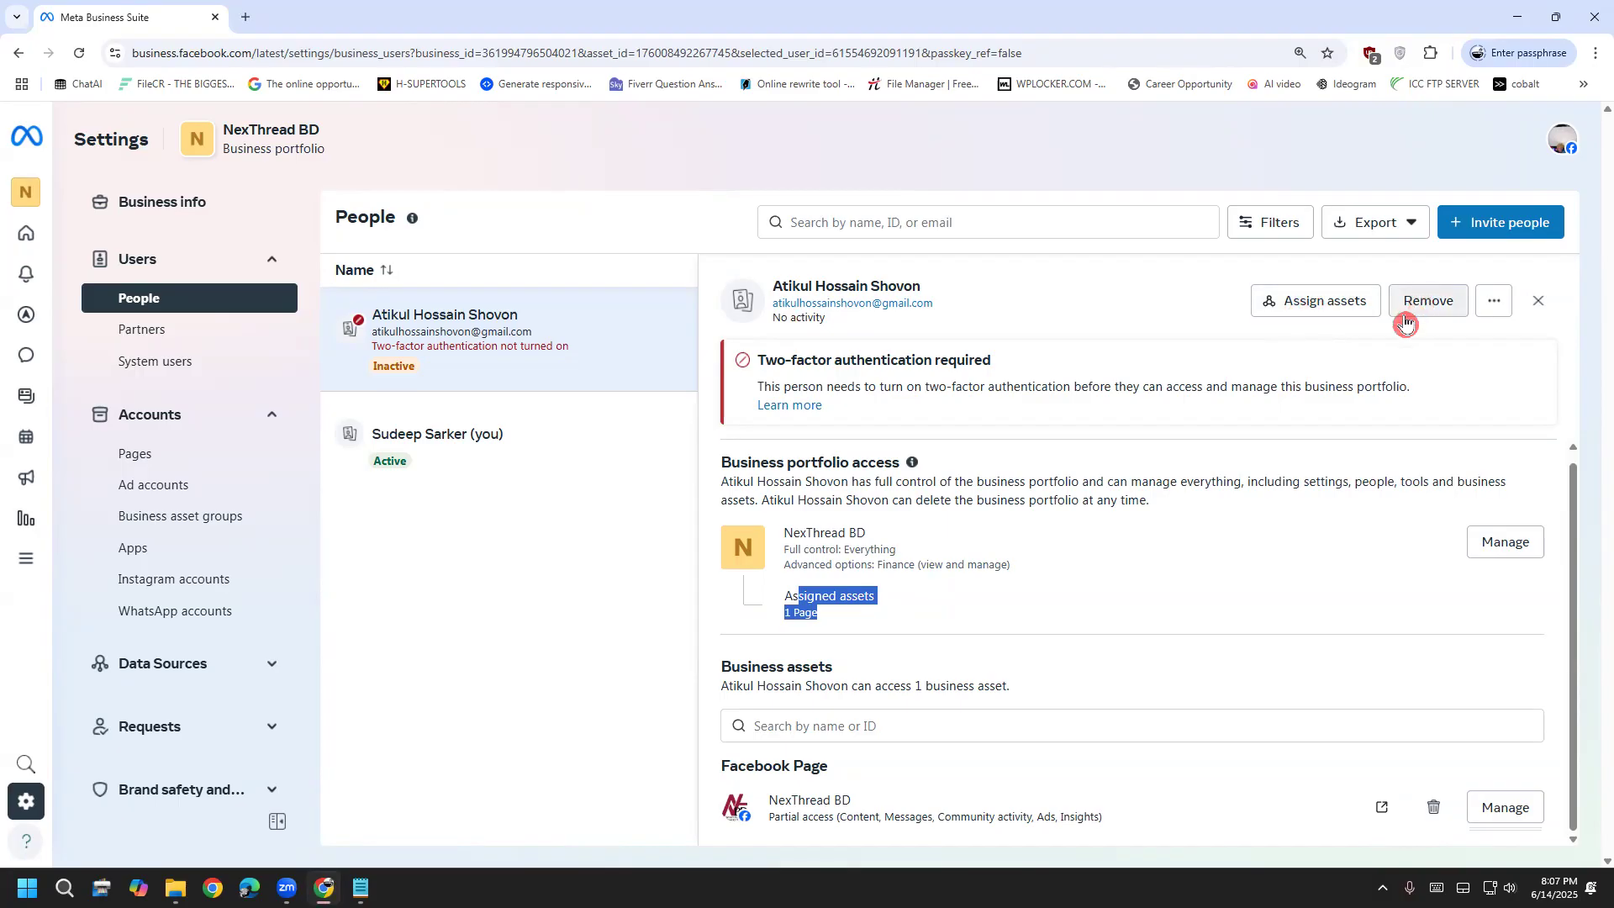
{"action": "left_click", "coordinate": [1316, 301]}
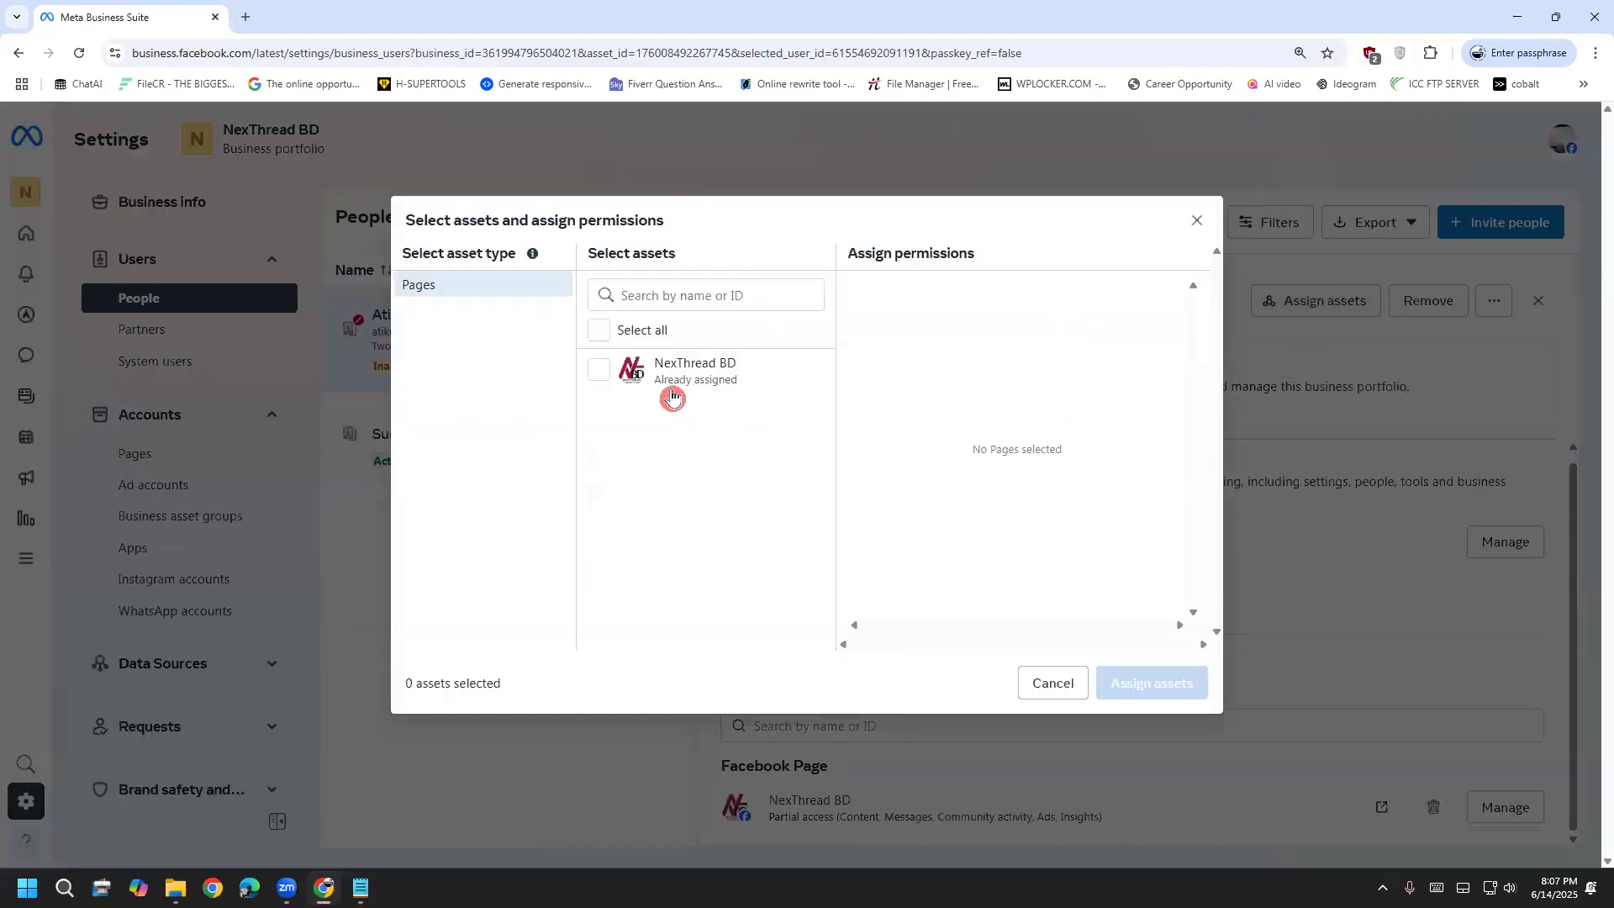
Select the NexThread BD Page and enable Community activity, Messages and calls, Ads, Revenue, and Partial access
{"action": "left_click", "coordinate": [647, 378]}
{"action": "scroll", "coordinate": [980, 418], "scroll_direction": "down", "scroll_amount": 5}
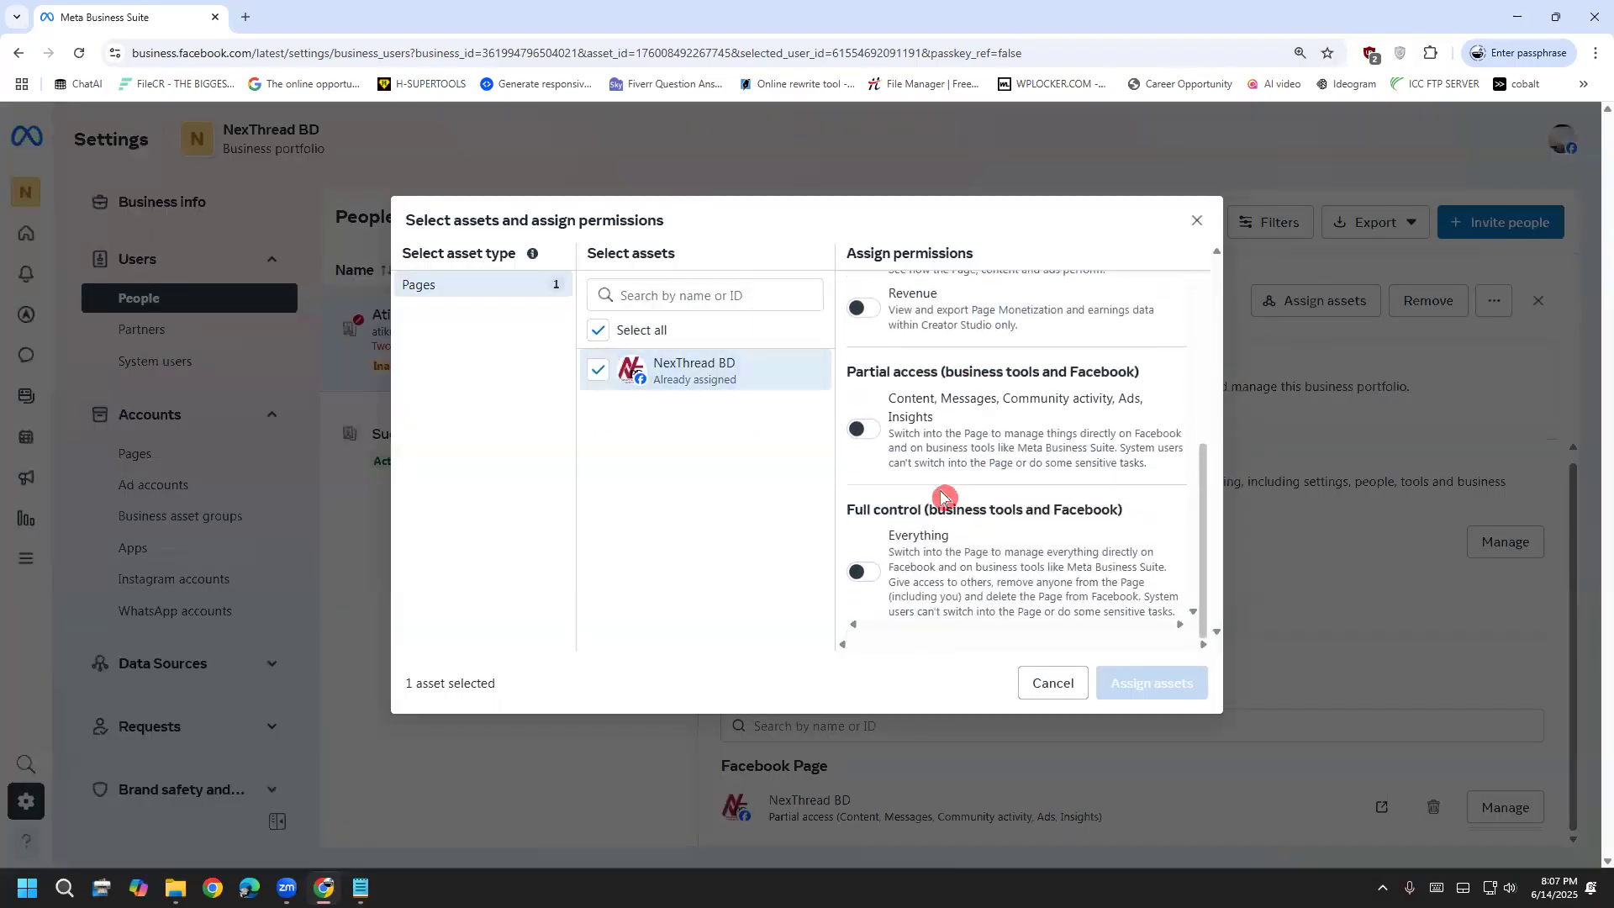
{"action": "scroll", "coordinate": [941, 496], "scroll_direction": "up", "scroll_amount": 3}
{"action": "left_click", "coordinate": [863, 285]}
{"action": "left_click", "coordinate": [863, 332]}
{"action": "left_click", "coordinate": [863, 383]}
{"action": "left_click", "coordinate": [859, 476]}
{"action": "scroll", "coordinate": [865, 495], "scroll_direction": "down", "scroll_amount": 2}
{"action": "left_click", "coordinate": [866, 431]}
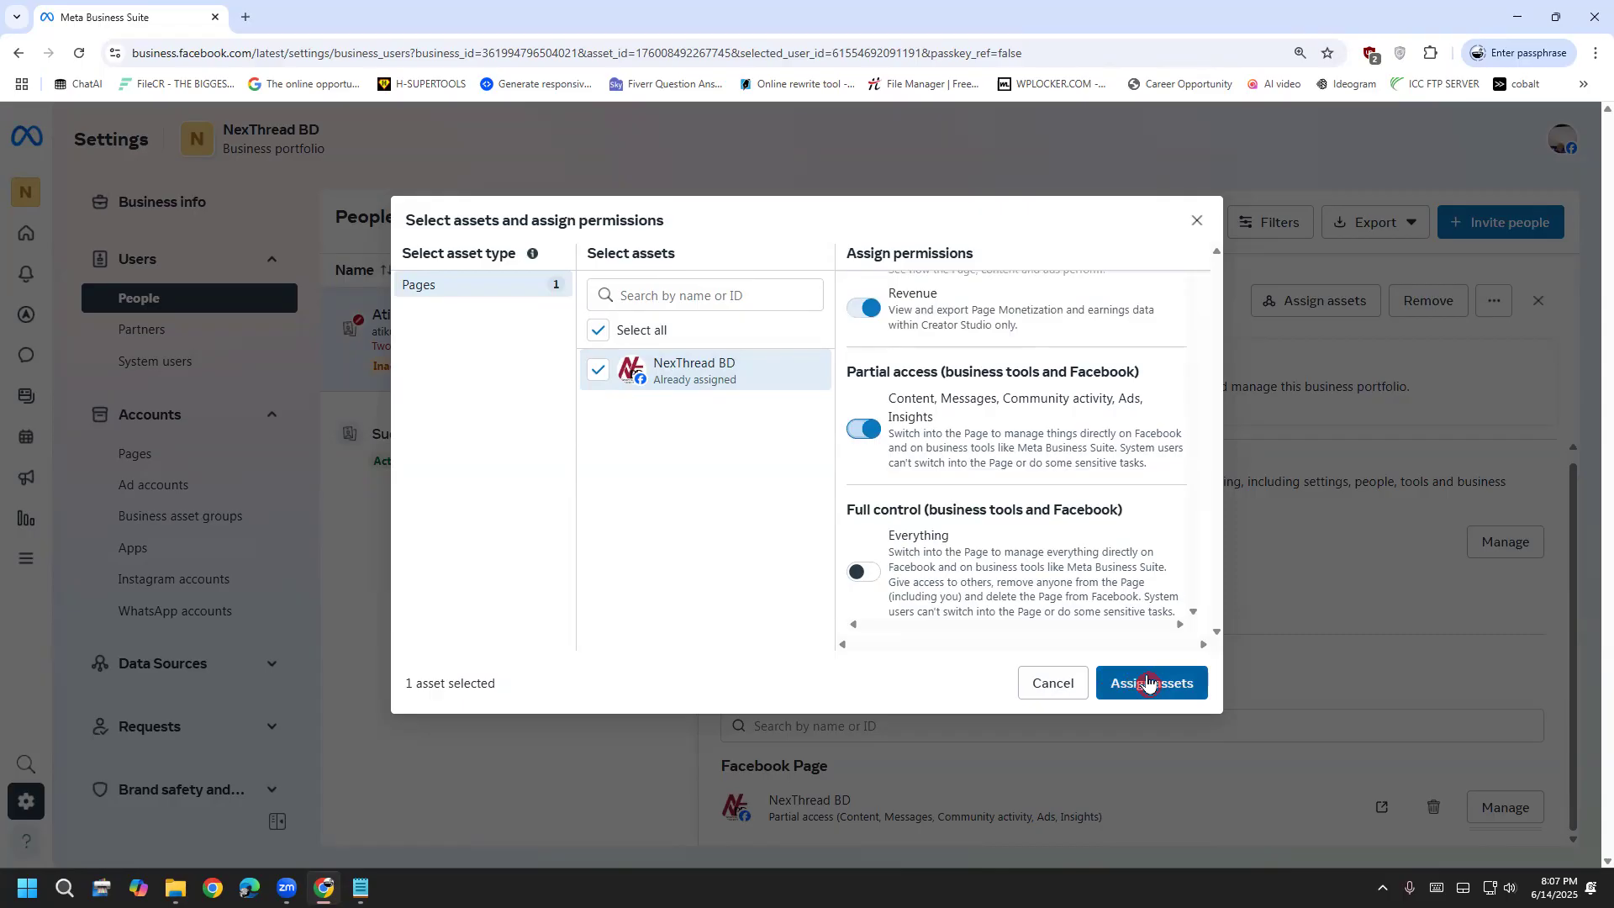
Discard the unsaved Page assignment and go to NexThread BD's Partners settings
{"action": "left_click", "coordinate": [1194, 223]}
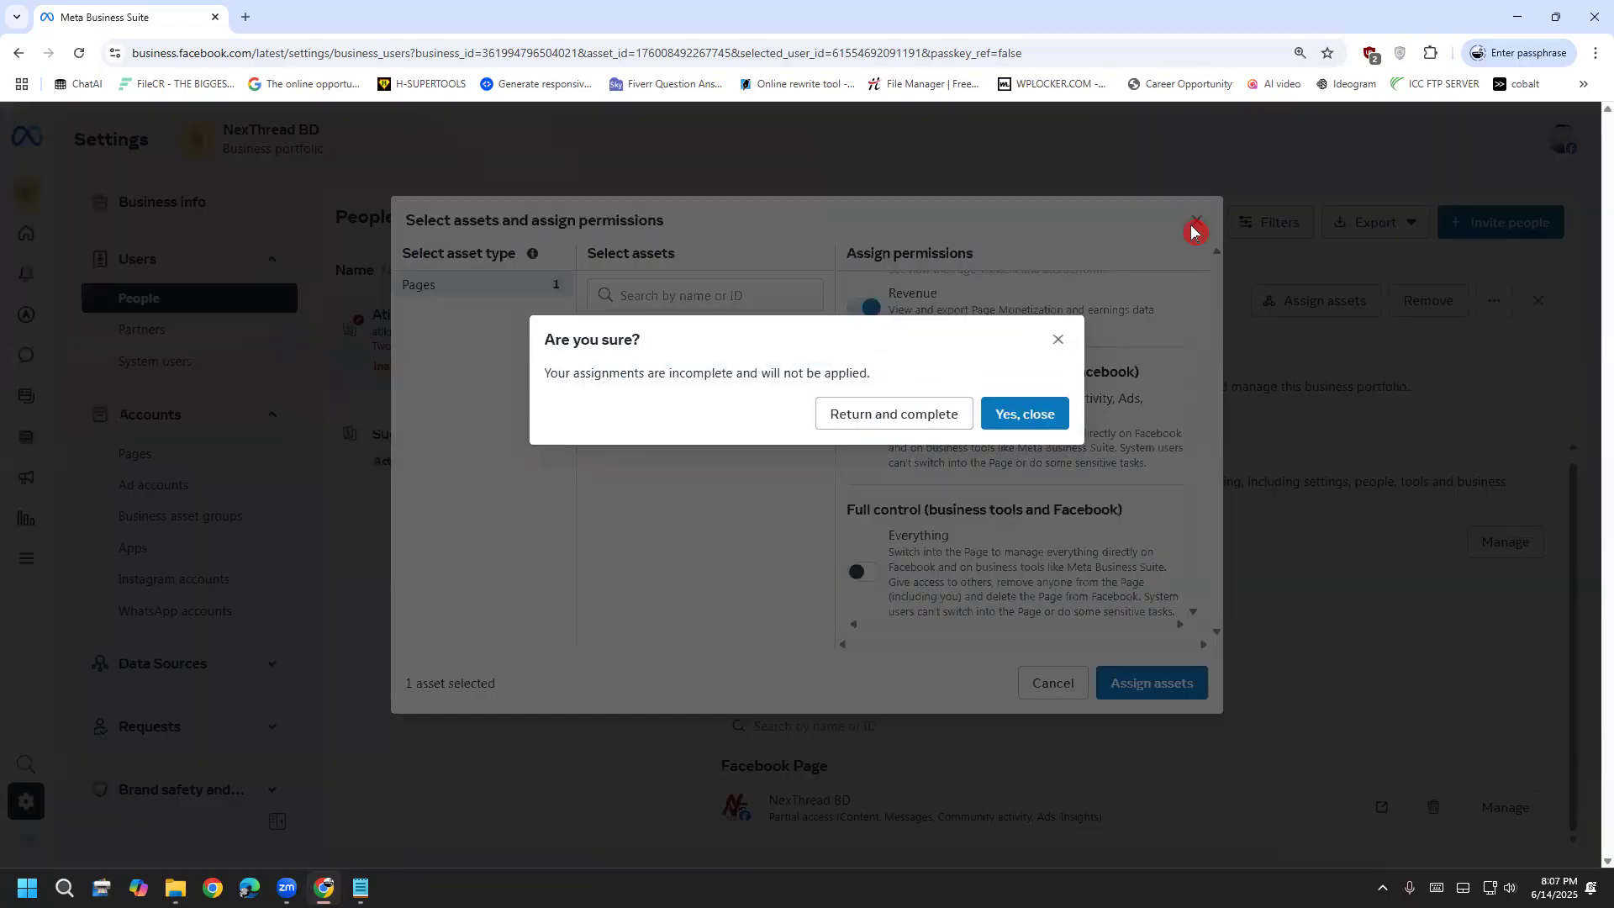
{"action": "left_click", "coordinate": [1033, 416]}
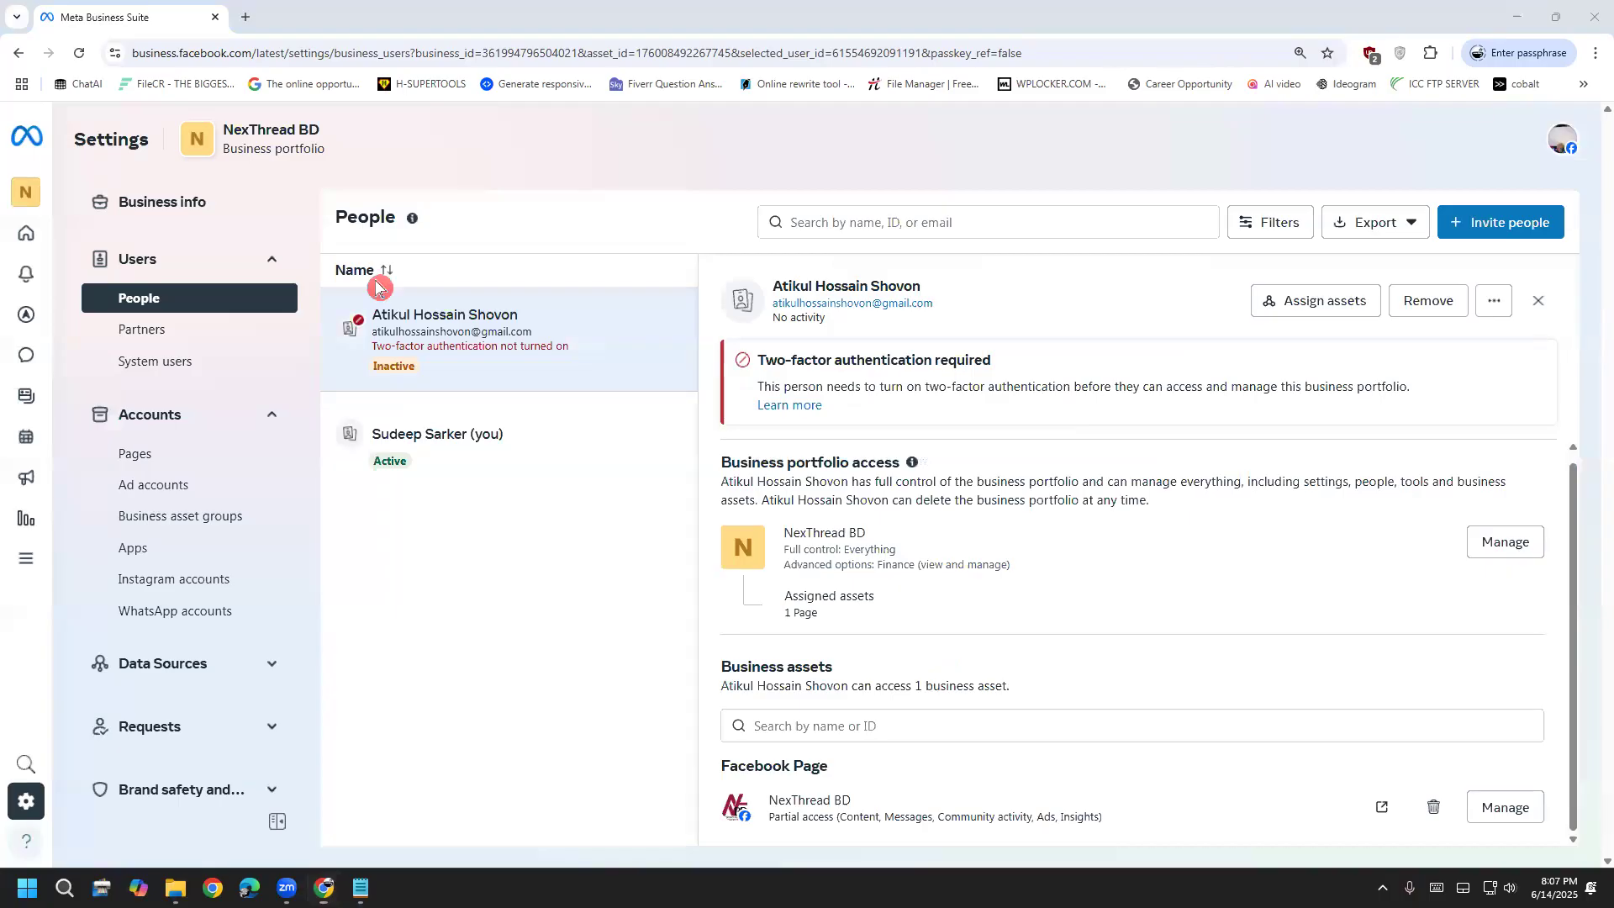
{"action": "left_click", "coordinate": [171, 344]}
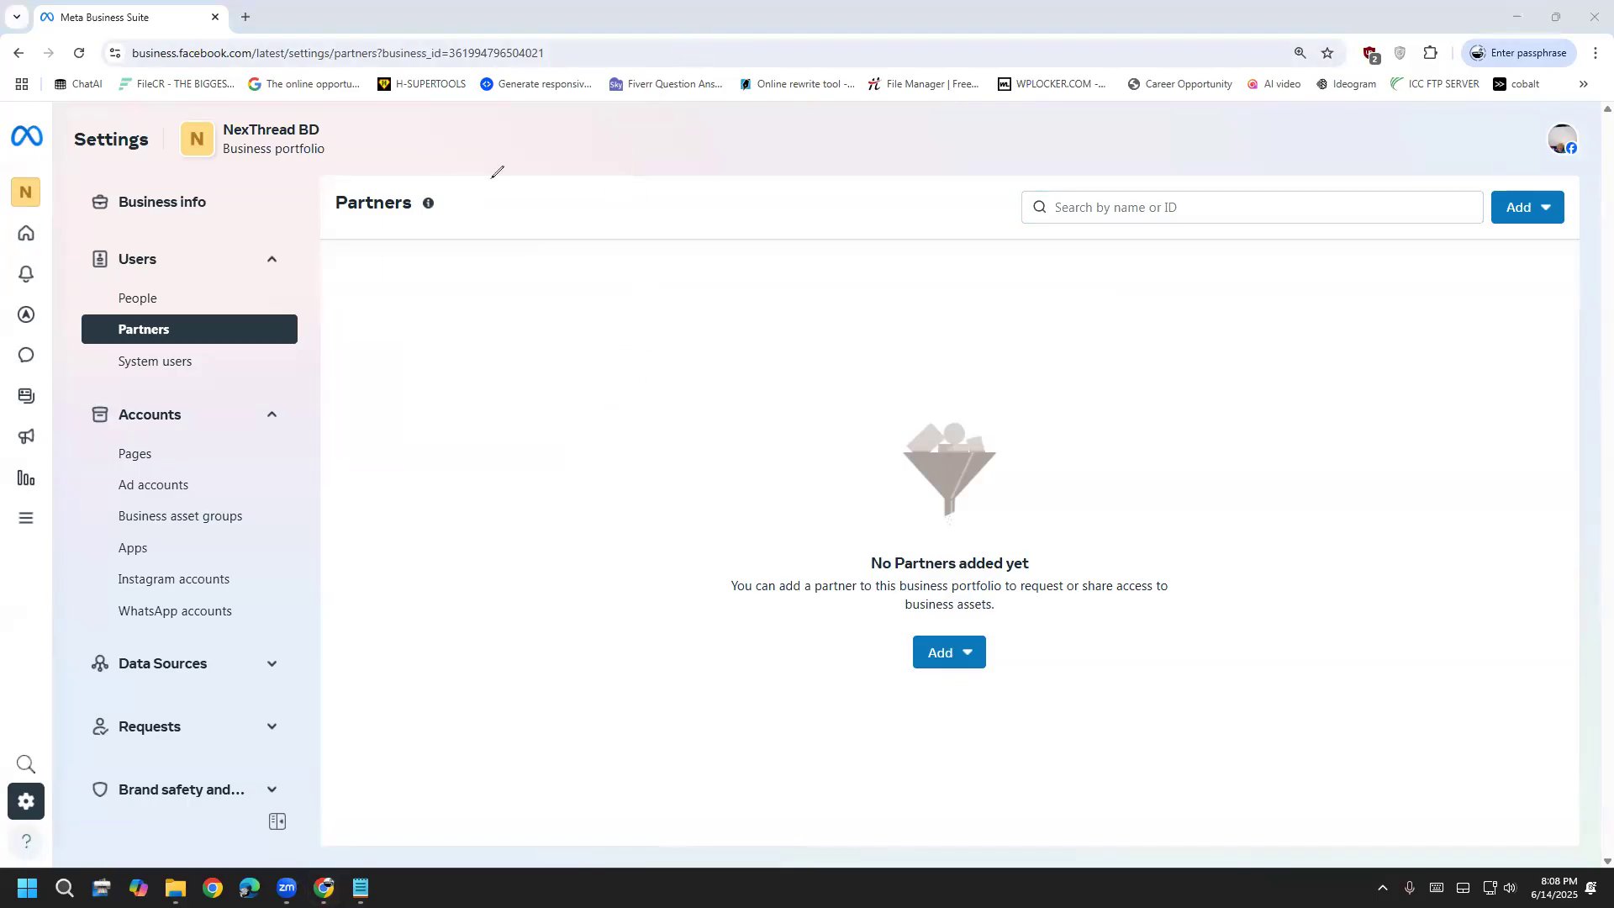
{"action": "left_click_drag", "start_coordinate": [510, 296], "coordinate": [563, 255]}
{"action": "left_click_drag", "start_coordinate": [824, 261], "coordinate": [838, 250]}
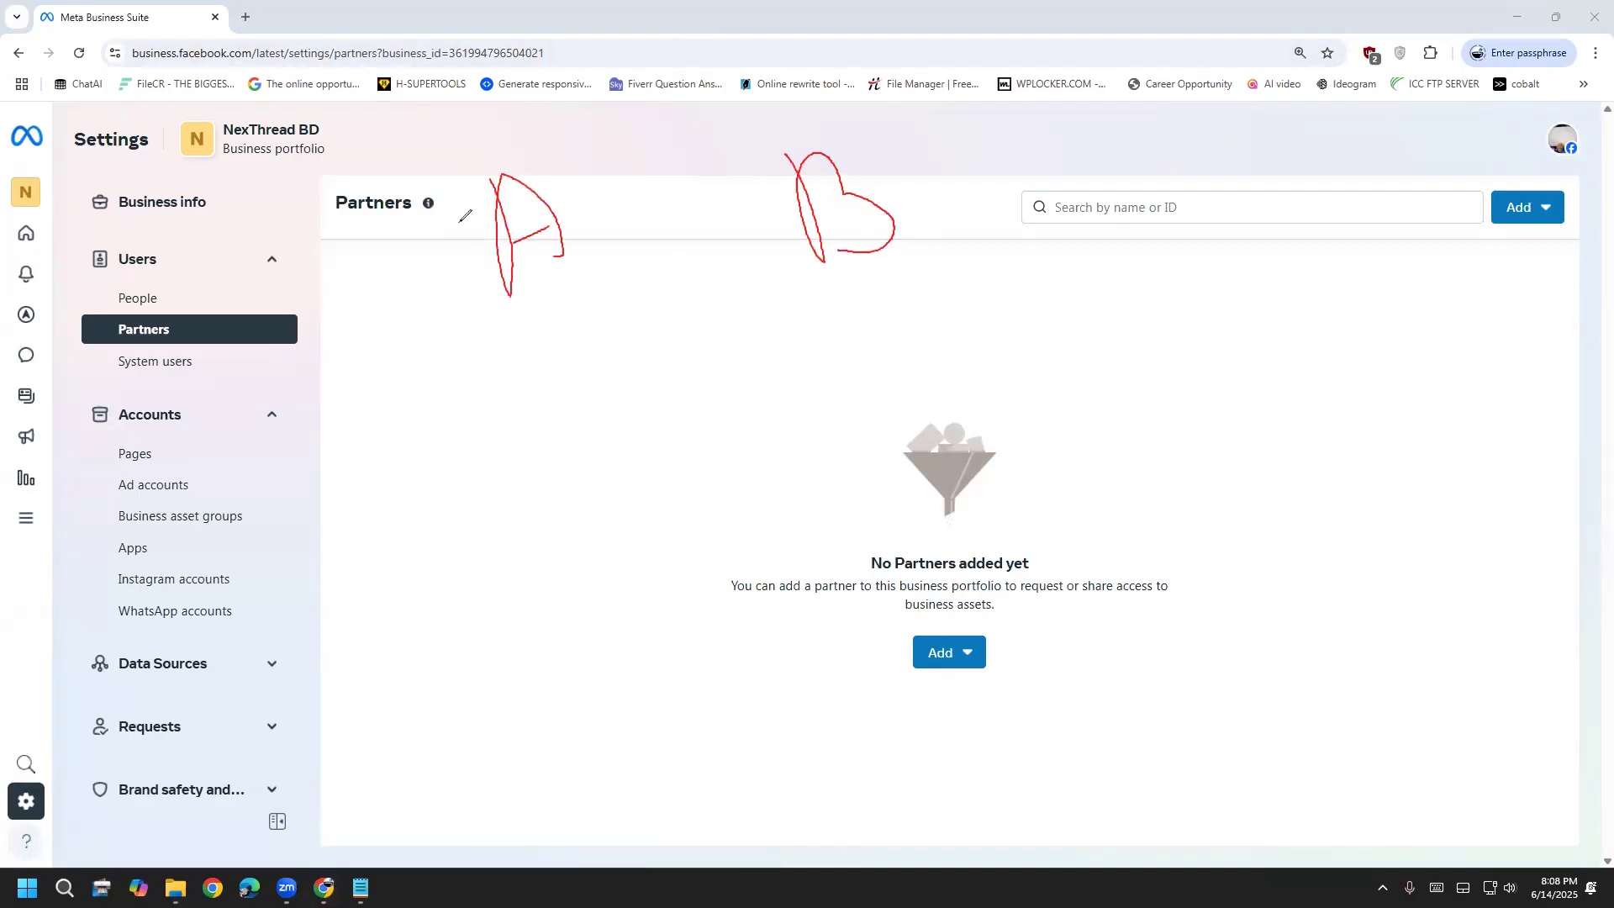
{"action": "mouse_move", "coordinate": [537, 151]}
{"action": "left_mouse_down"}
{"action": "mouse_move", "coordinate": [538, 326]}
{"action": "mouse_move", "coordinate": [557, 153]}
{"action": "left_mouse_up"}
{"action": "mouse_move", "coordinate": [845, 123]}
{"action": "left_mouse_down"}
{"action": "mouse_move", "coordinate": [740, 215]}
{"action": "mouse_move", "coordinate": [903, 151]}
{"action": "mouse_move", "coordinate": [858, 126]}
{"action": "left_mouse_up"}
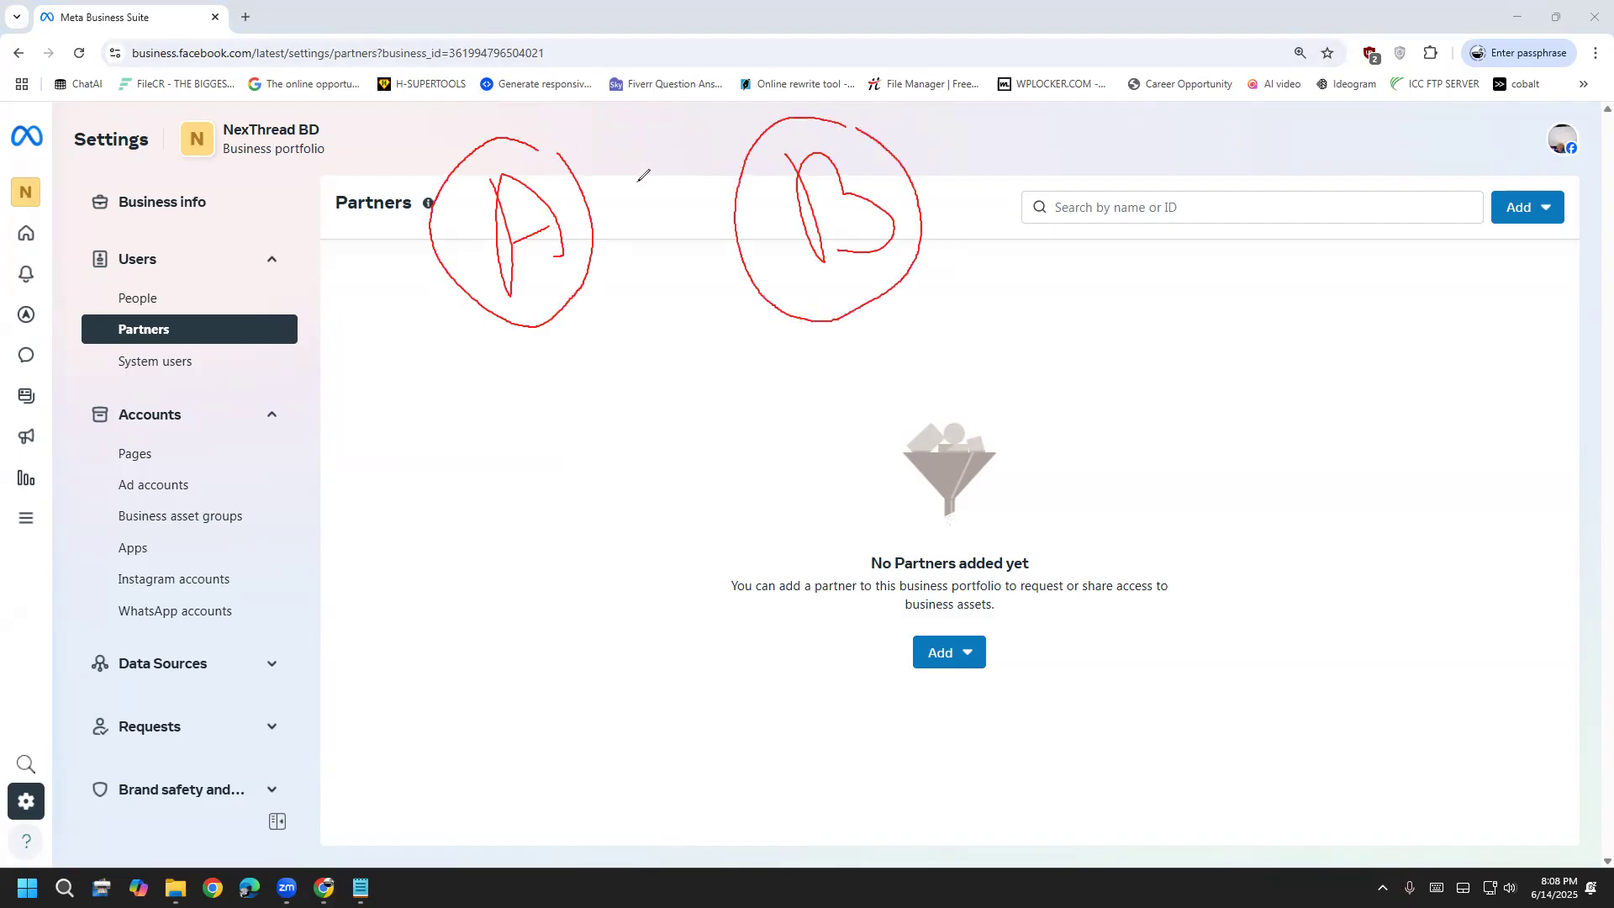
{"action": "left_click_drag", "start_coordinate": [535, 147], "coordinate": [564, 152]}
{"action": "left_click_drag", "start_coordinate": [846, 124], "coordinate": [866, 131]}
{"action": "mouse_move", "coordinate": [598, 261]}
{"action": "left_mouse_down"}
{"action": "mouse_move", "coordinate": [746, 249]}
{"action": "mouse_move", "coordinate": [738, 264]}
{"action": "left_mouse_up"}
{"action": "mouse_move", "coordinate": [730, 188]}
{"action": "left_mouse_down"}
{"action": "mouse_move", "coordinate": [583, 193]}
{"action": "mouse_move", "coordinate": [590, 217]}
{"action": "left_mouse_up"}
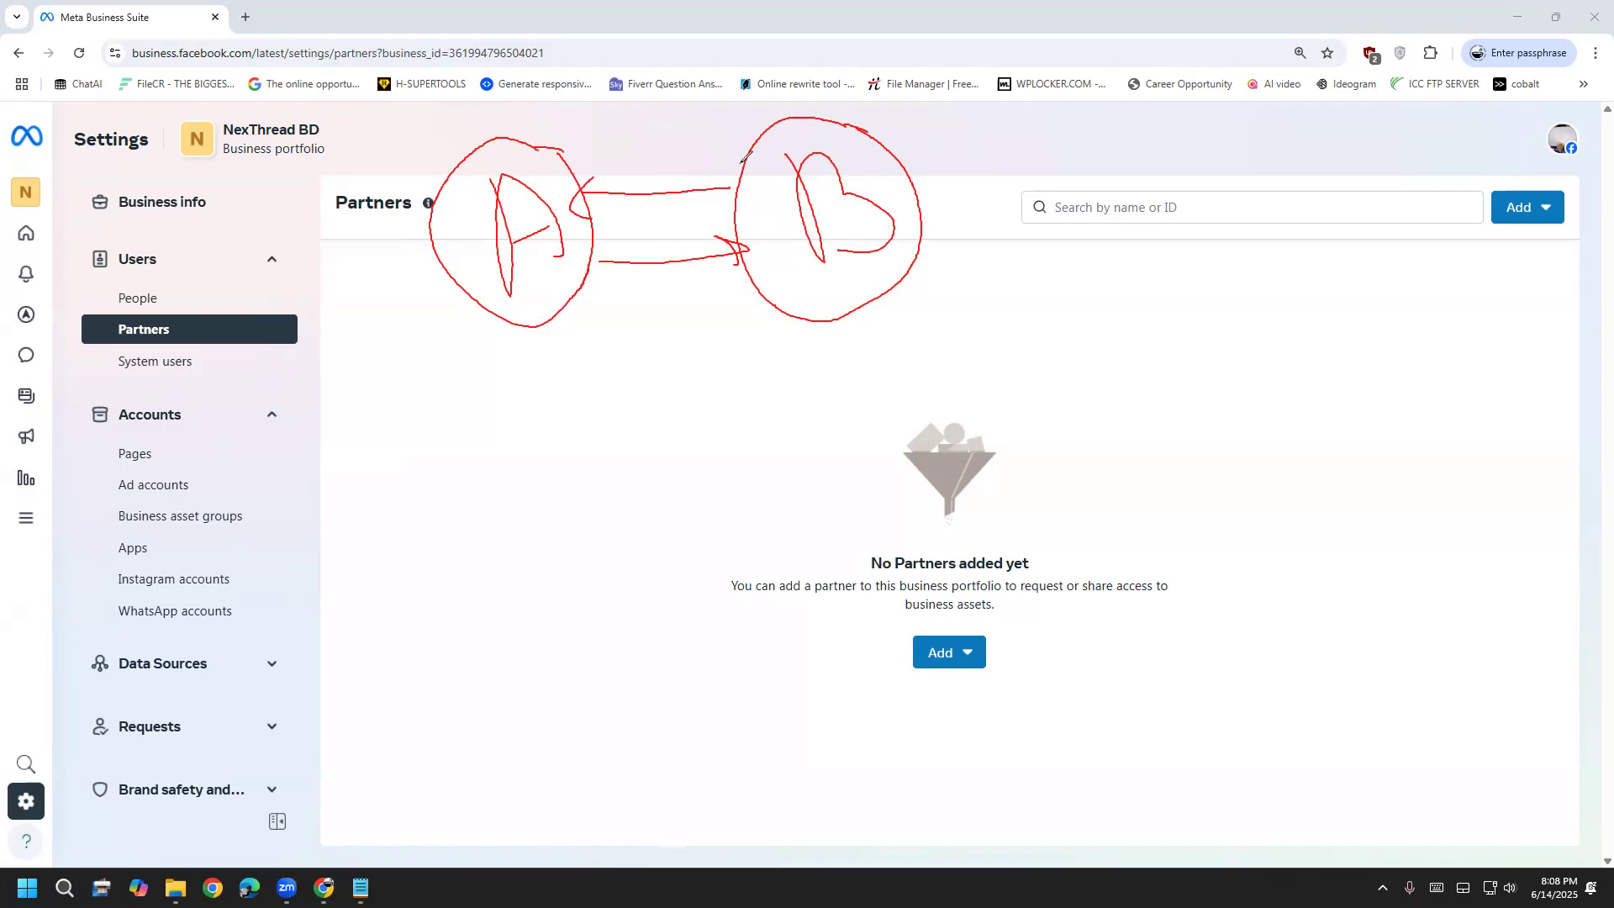
{"action": "mouse_move", "coordinate": [106, 308]}
{"action": "left_mouse_down"}
{"action": "mouse_move", "coordinate": [167, 282]}
{"action": "mouse_move", "coordinate": [122, 308]}
{"action": "mouse_move", "coordinate": [177, 335]}
{"action": "mouse_move", "coordinate": [109, 326]}
{"action": "mouse_move", "coordinate": [178, 338]}
{"action": "left_mouse_up"}
{"action": "key", "text": "e"}
{"action": "mouse_move", "coordinate": [558, 192]}
{"action": "left_mouse_down"}
{"action": "mouse_move", "coordinate": [564, 267]}
{"action": "mouse_move", "coordinate": [593, 222]}
{"action": "mouse_move", "coordinate": [551, 252]}
{"action": "left_mouse_up"}
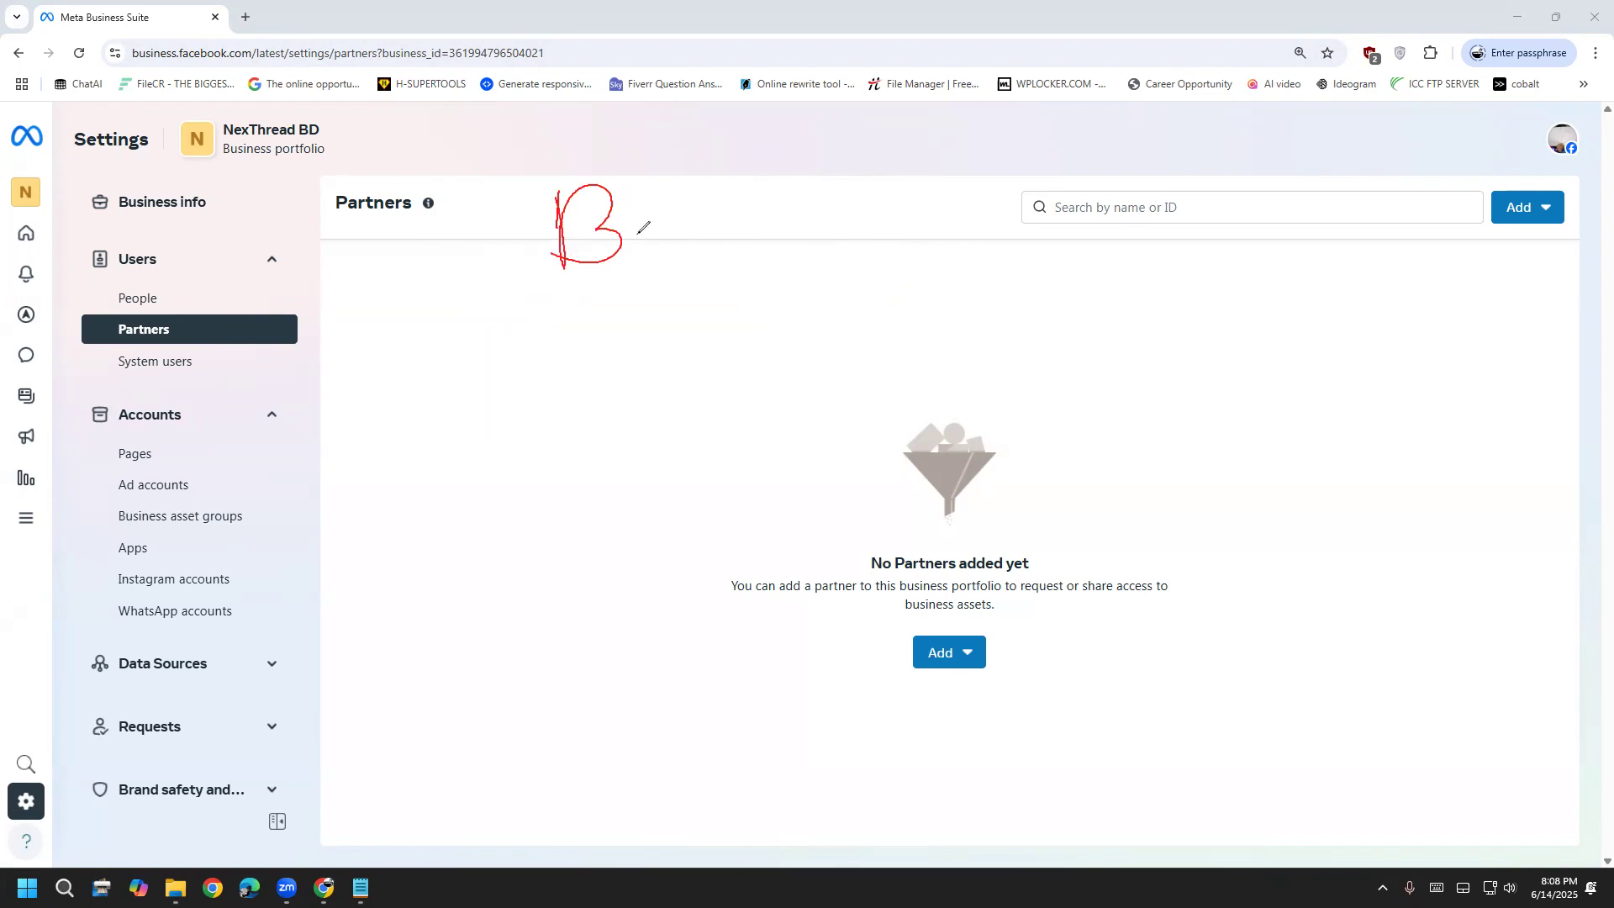
{"action": "mouse_move", "coordinate": [639, 210]}
{"action": "left_mouse_down"}
{"action": "mouse_move", "coordinate": [689, 191]}
{"action": "mouse_move", "coordinate": [716, 240]}
{"action": "mouse_move", "coordinate": [734, 193]}
{"action": "mouse_move", "coordinate": [786, 220]}
{"action": "mouse_move", "coordinate": [883, 180]}
{"action": "left_mouse_up"}
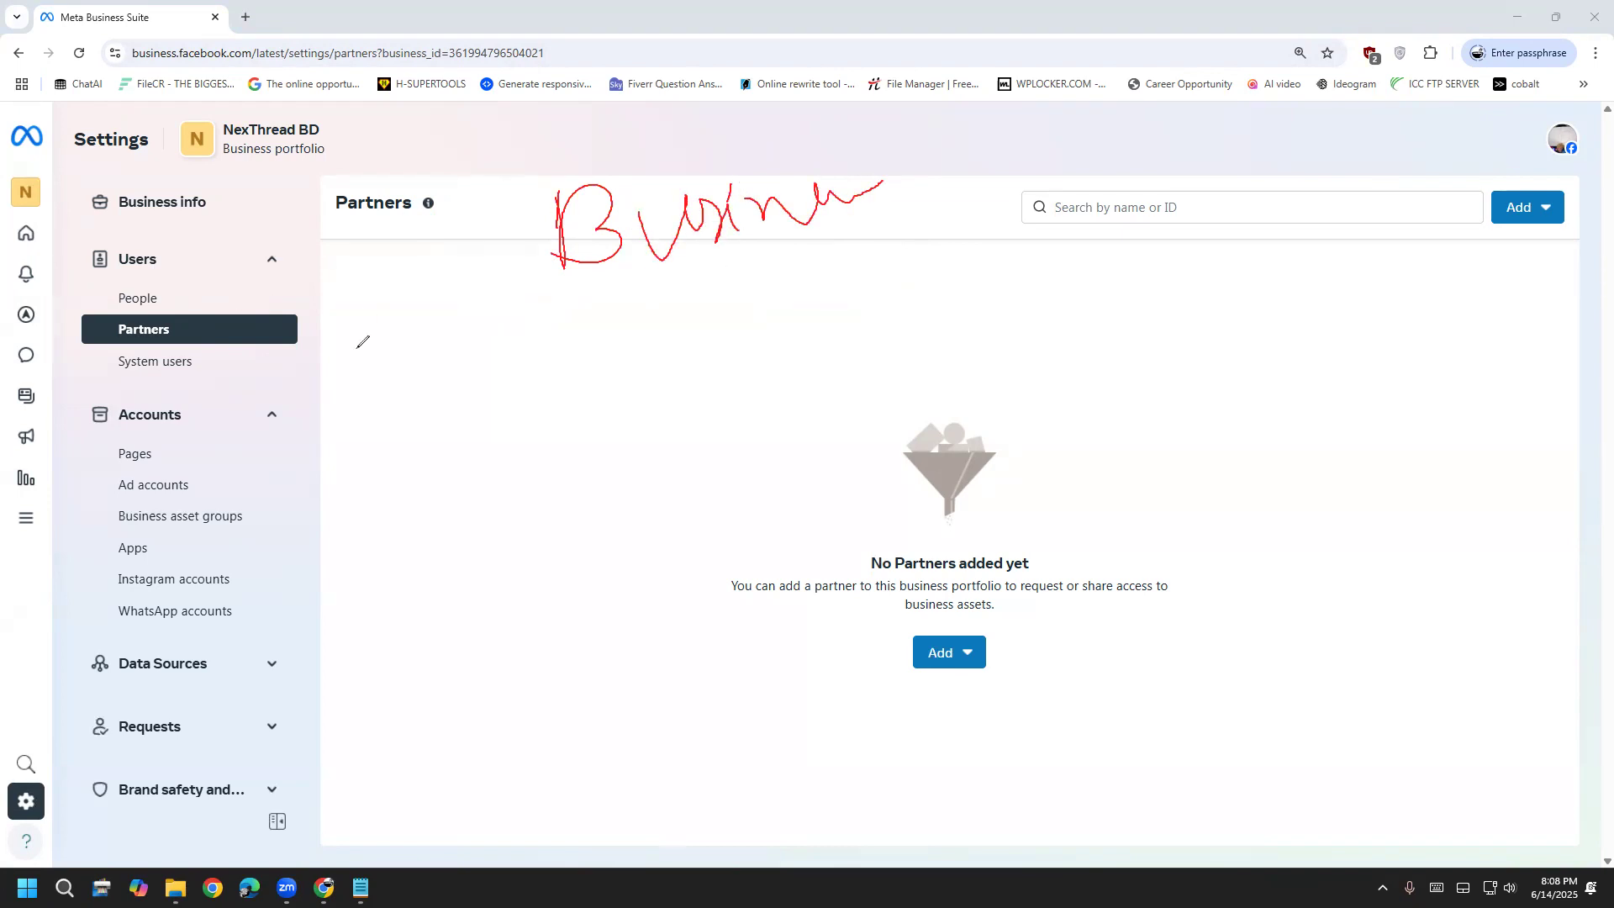
{"action": "key", "text": "e"}
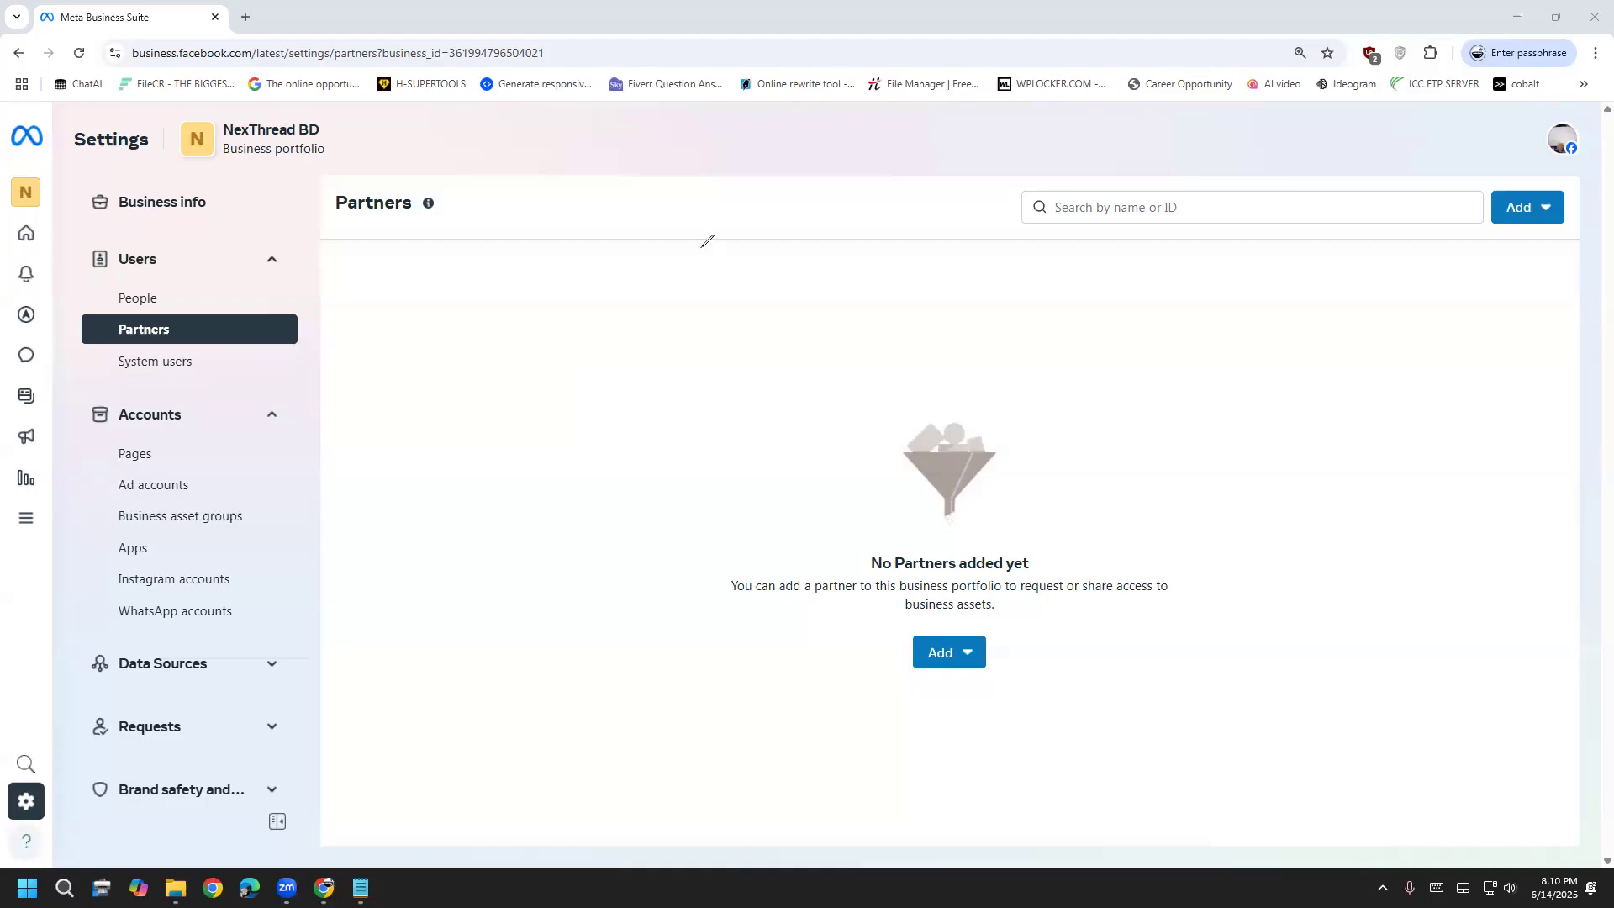
Handwrite 'Product', box the search area, underline Partners, then clear the on-screen annotations
{"action": "mouse_move", "coordinate": [627, 216]}
{"action": "left_mouse_down"}
{"action": "mouse_move", "coordinate": [820, 151]}
{"action": "mouse_move", "coordinate": [853, 187]}
{"action": "mouse_move", "coordinate": [896, 155]}
{"action": "mouse_move", "coordinate": [959, 283]}
{"action": "left_mouse_up"}
{"action": "left_click_drag", "start_coordinate": [874, 194], "coordinate": [930, 210]}
{"action": "left_click_drag", "start_coordinate": [935, 126], "coordinate": [931, 249]}
{"action": "left_click_drag", "start_coordinate": [966, 80], "coordinate": [982, 225]}
{"action": "mouse_move", "coordinate": [1037, 99]}
{"action": "left_mouse_down"}
{"action": "mouse_move", "coordinate": [1040, 182]}
{"action": "mouse_move", "coordinate": [1071, 201]}
{"action": "left_mouse_up"}
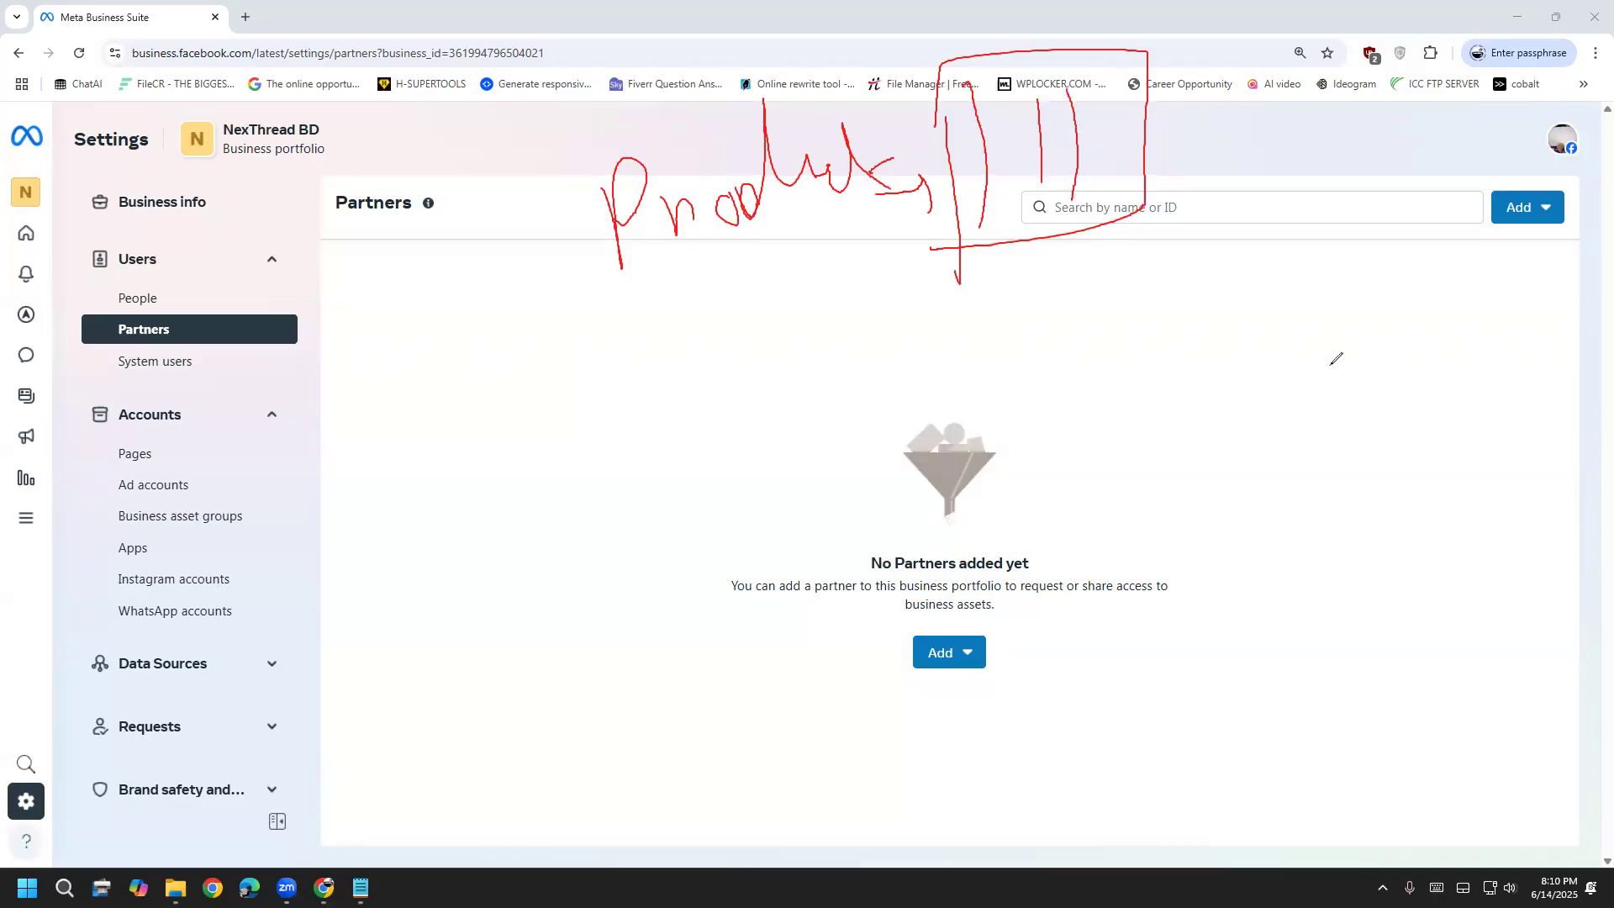
{"action": "key", "text": "e"}
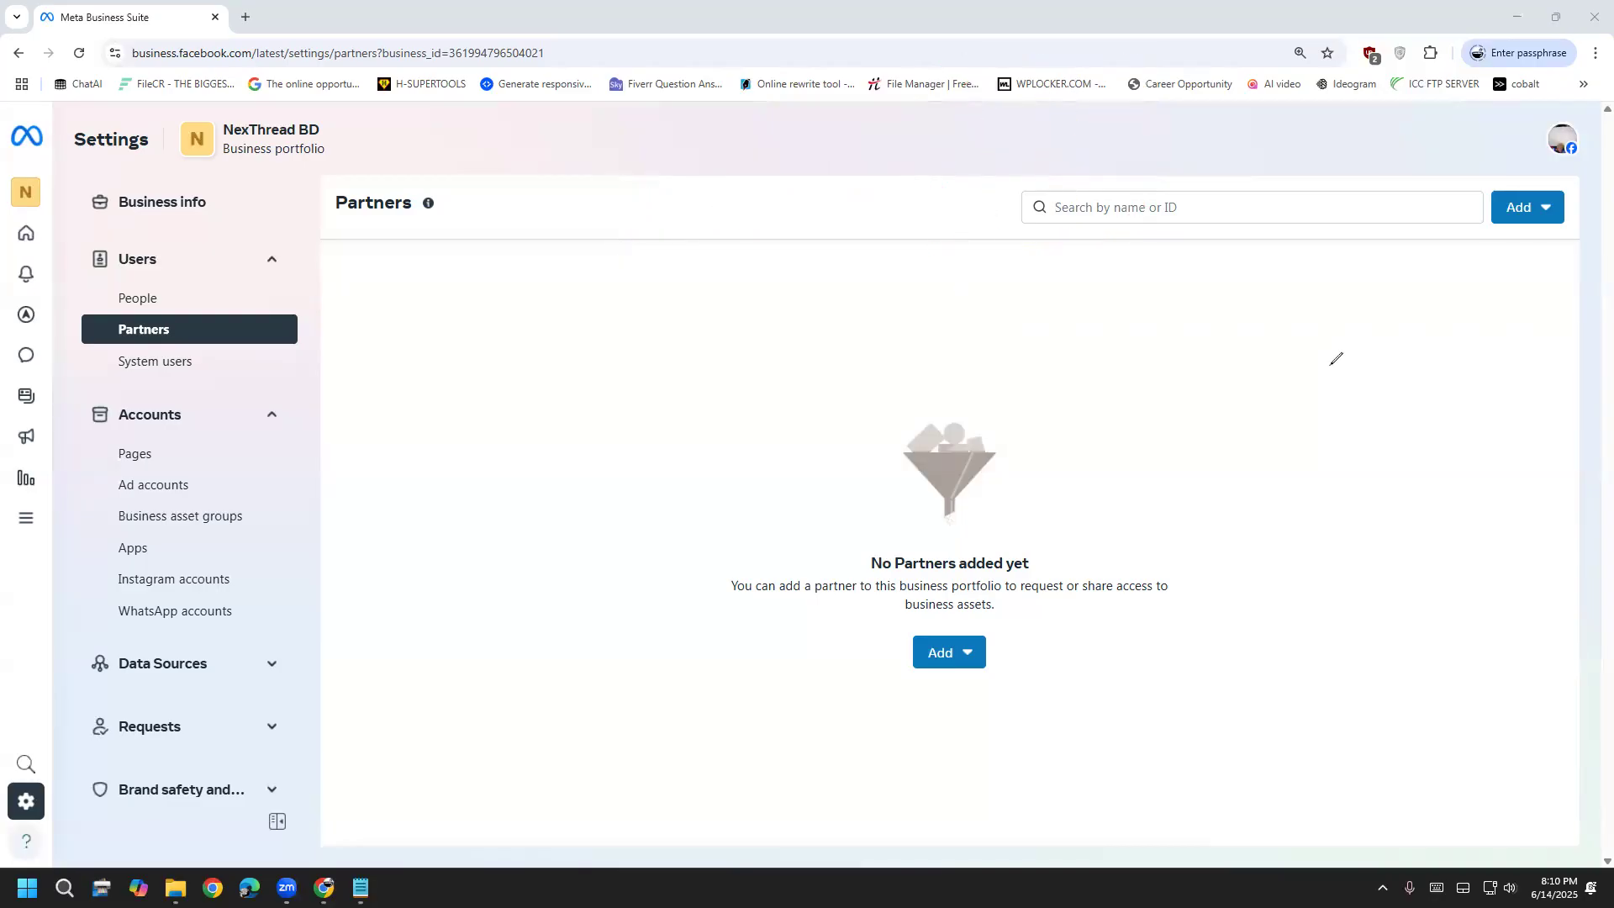
{"action": "mouse_move", "coordinate": [207, 332]}
{"action": "left_mouse_down"}
{"action": "mouse_move", "coordinate": [406, 315]}
{"action": "mouse_move", "coordinate": [403, 345]}
{"action": "left_mouse_up"}
{"action": "key", "text": "e"}
Sketch an A-to-heart annotation diagram, clear it, and bring up the Add partner choices
{"action": "mouse_move", "coordinate": [446, 243]}
{"action": "left_mouse_down"}
{"action": "mouse_move", "coordinate": [444, 375]}
{"action": "mouse_move", "coordinate": [529, 316]}
{"action": "left_mouse_up"}
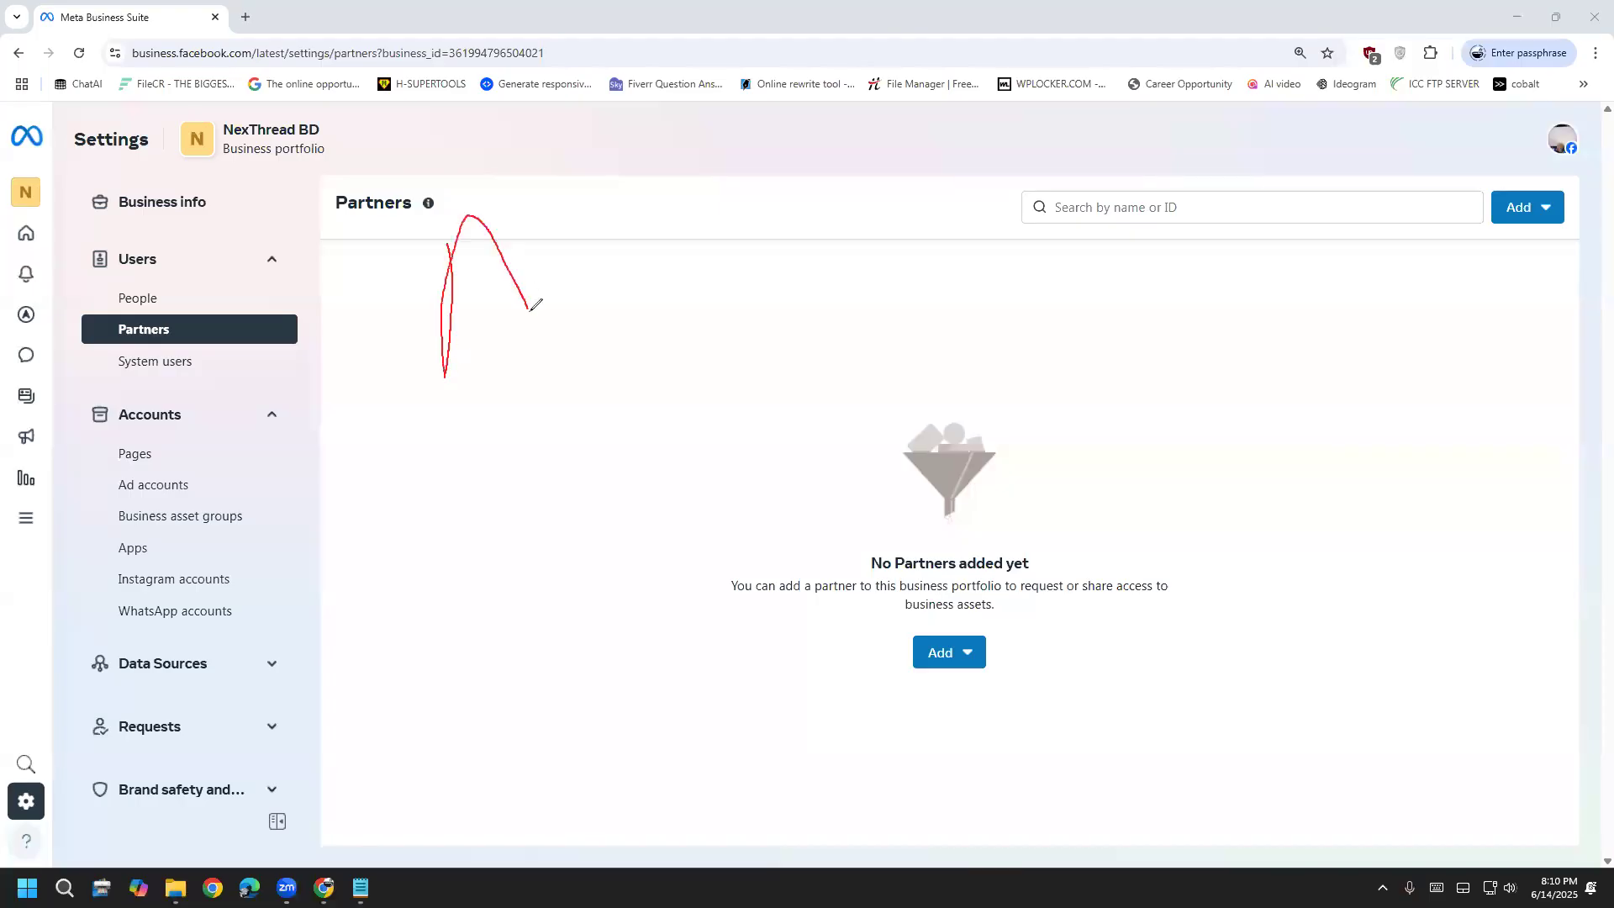
{"action": "left_click_drag", "start_coordinate": [427, 287], "coordinate": [504, 266]}
{"action": "mouse_move", "coordinate": [778, 190]}
{"action": "left_mouse_down"}
{"action": "mouse_move", "coordinate": [809, 291]}
{"action": "mouse_move", "coordinate": [845, 210]}
{"action": "mouse_move", "coordinate": [878, 257]}
{"action": "mouse_move", "coordinate": [832, 267]}
{"action": "left_mouse_up"}
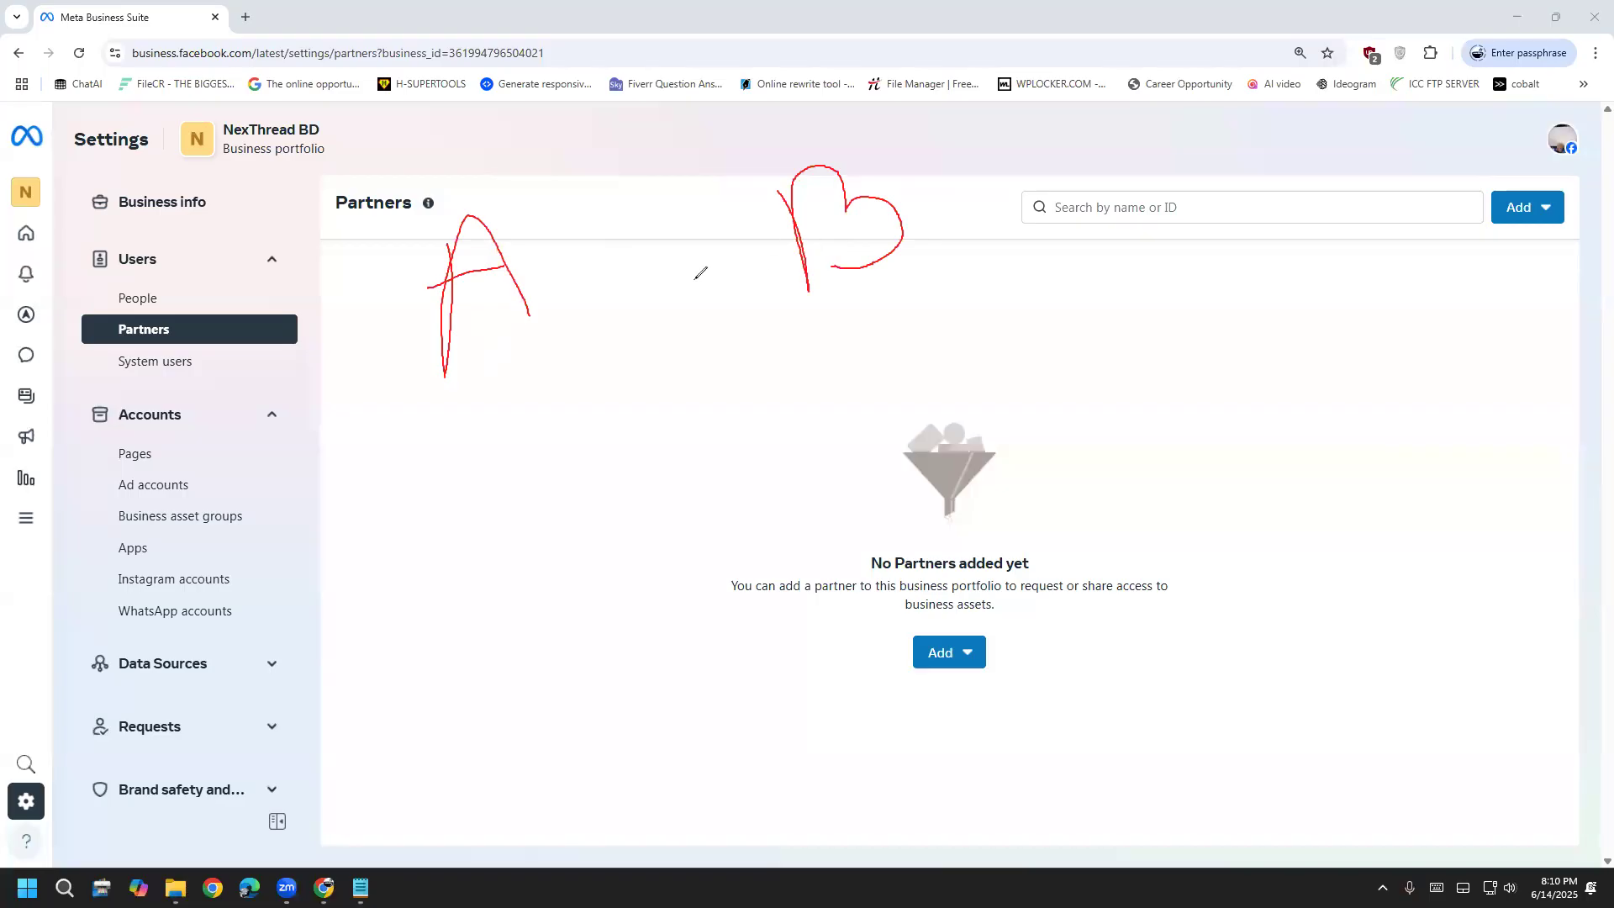
{"action": "mouse_move", "coordinate": [532, 288]}
{"action": "left_mouse_down"}
{"action": "mouse_move", "coordinate": [769, 244]}
{"action": "mouse_move", "coordinate": [783, 262]}
{"action": "left_mouse_up"}
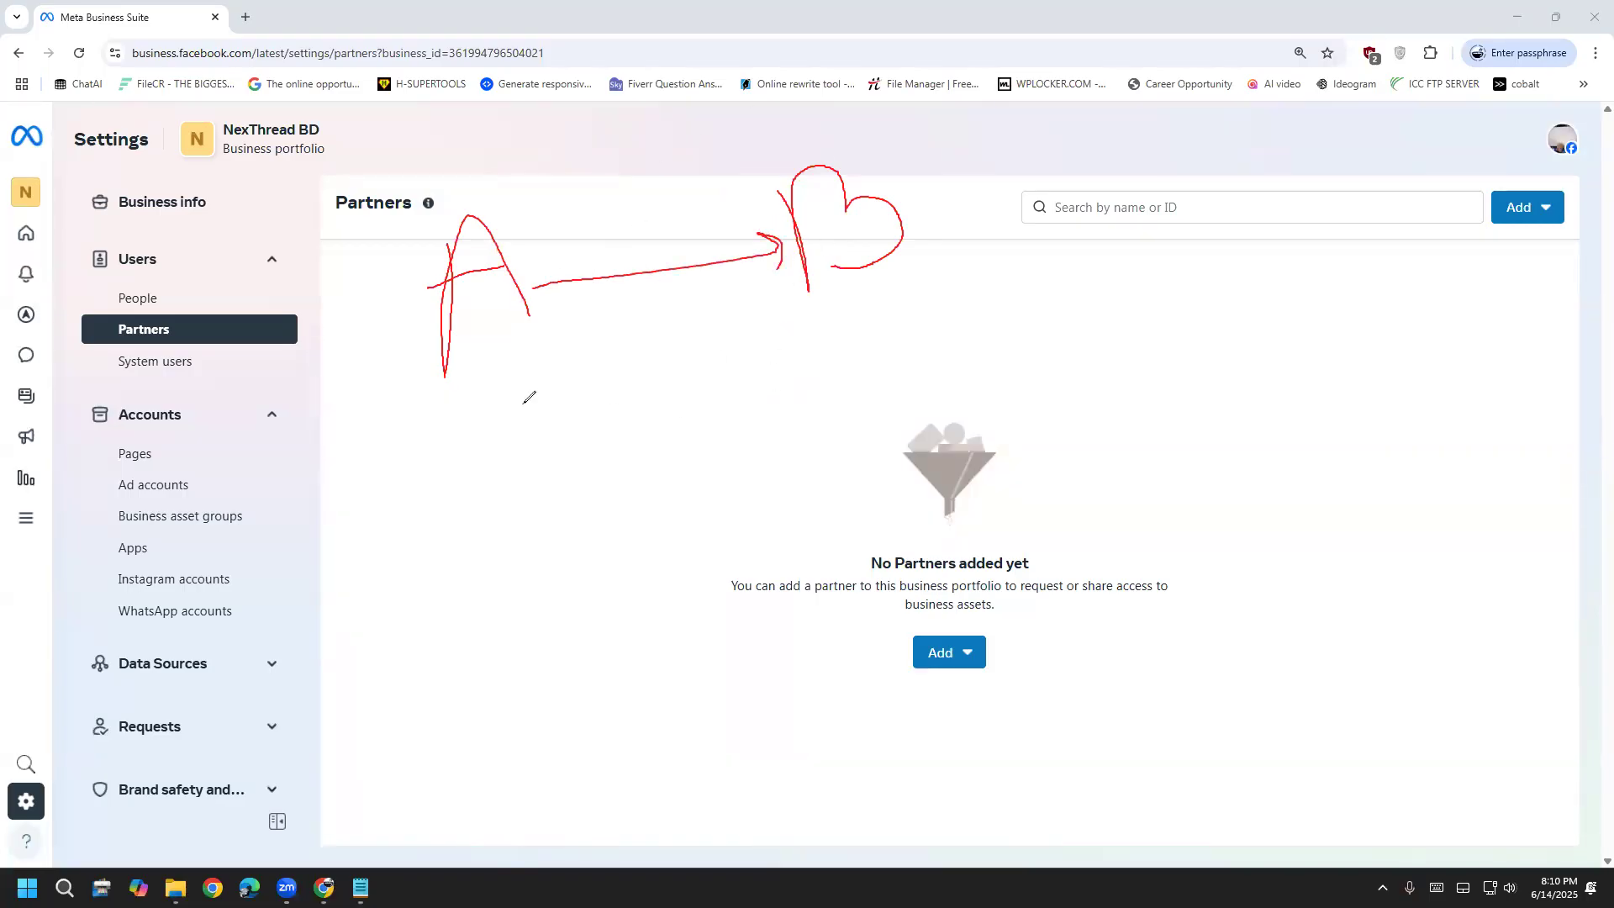
{"action": "mouse_move", "coordinate": [843, 279]}
{"action": "left_mouse_down"}
{"action": "mouse_move", "coordinate": [803, 385]}
{"action": "mouse_move", "coordinate": [546, 355]}
{"action": "mouse_move", "coordinate": [505, 387]}
{"action": "mouse_move", "coordinate": [520, 343]}
{"action": "left_mouse_up"}
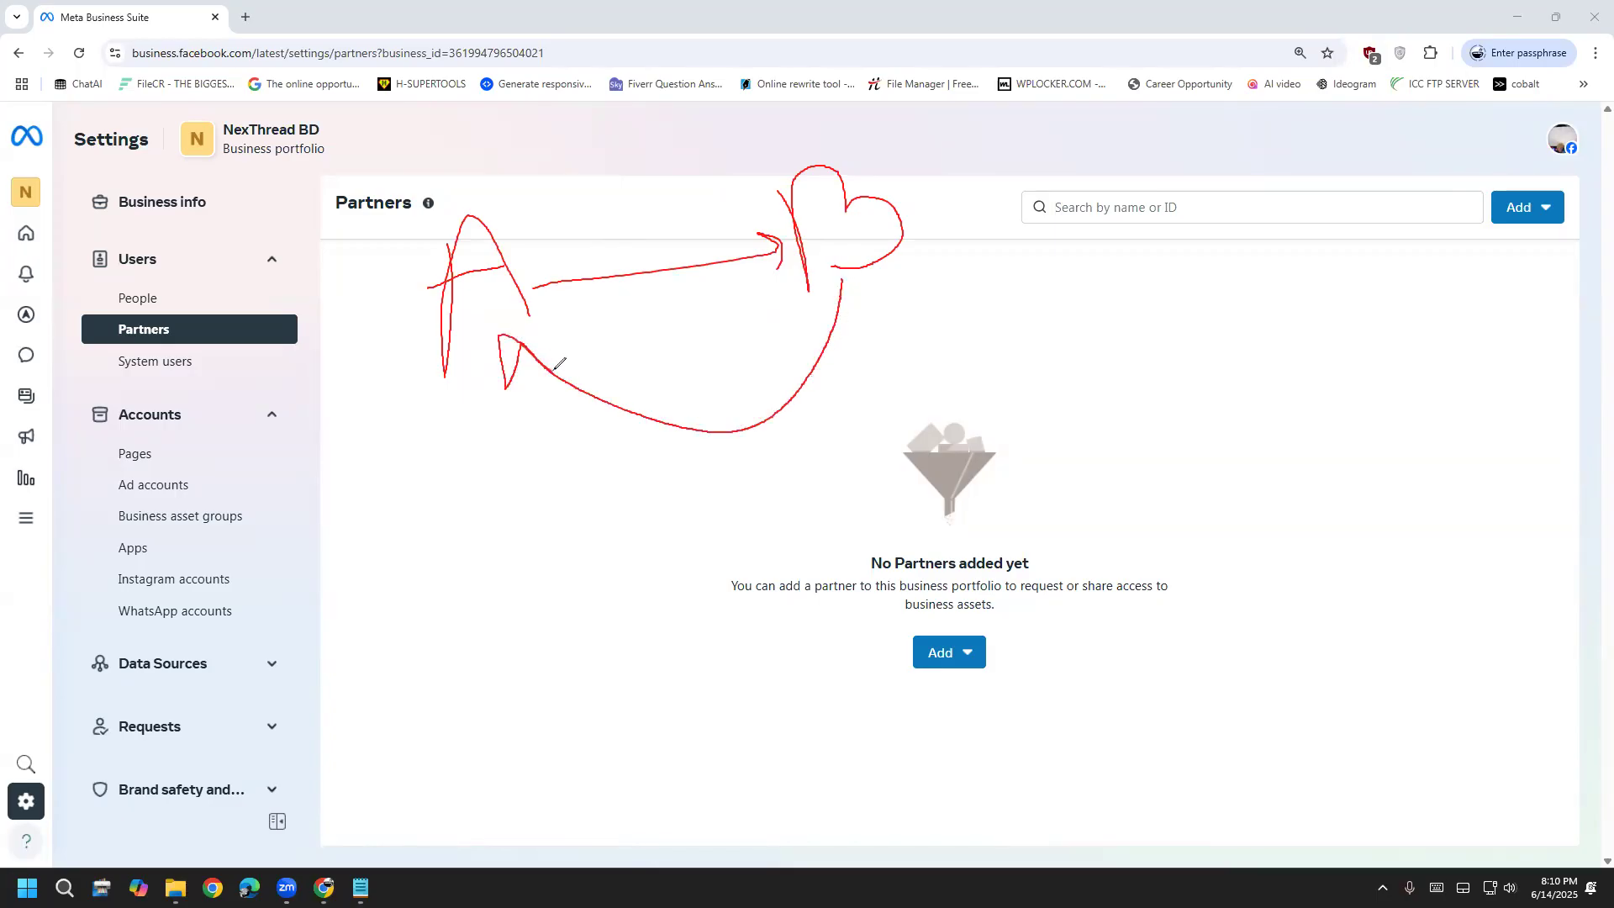
{"action": "left_click", "coordinate": [525, 398]}
{"action": "key", "text": "e"}
{"action": "left_click", "coordinate": [967, 654]}
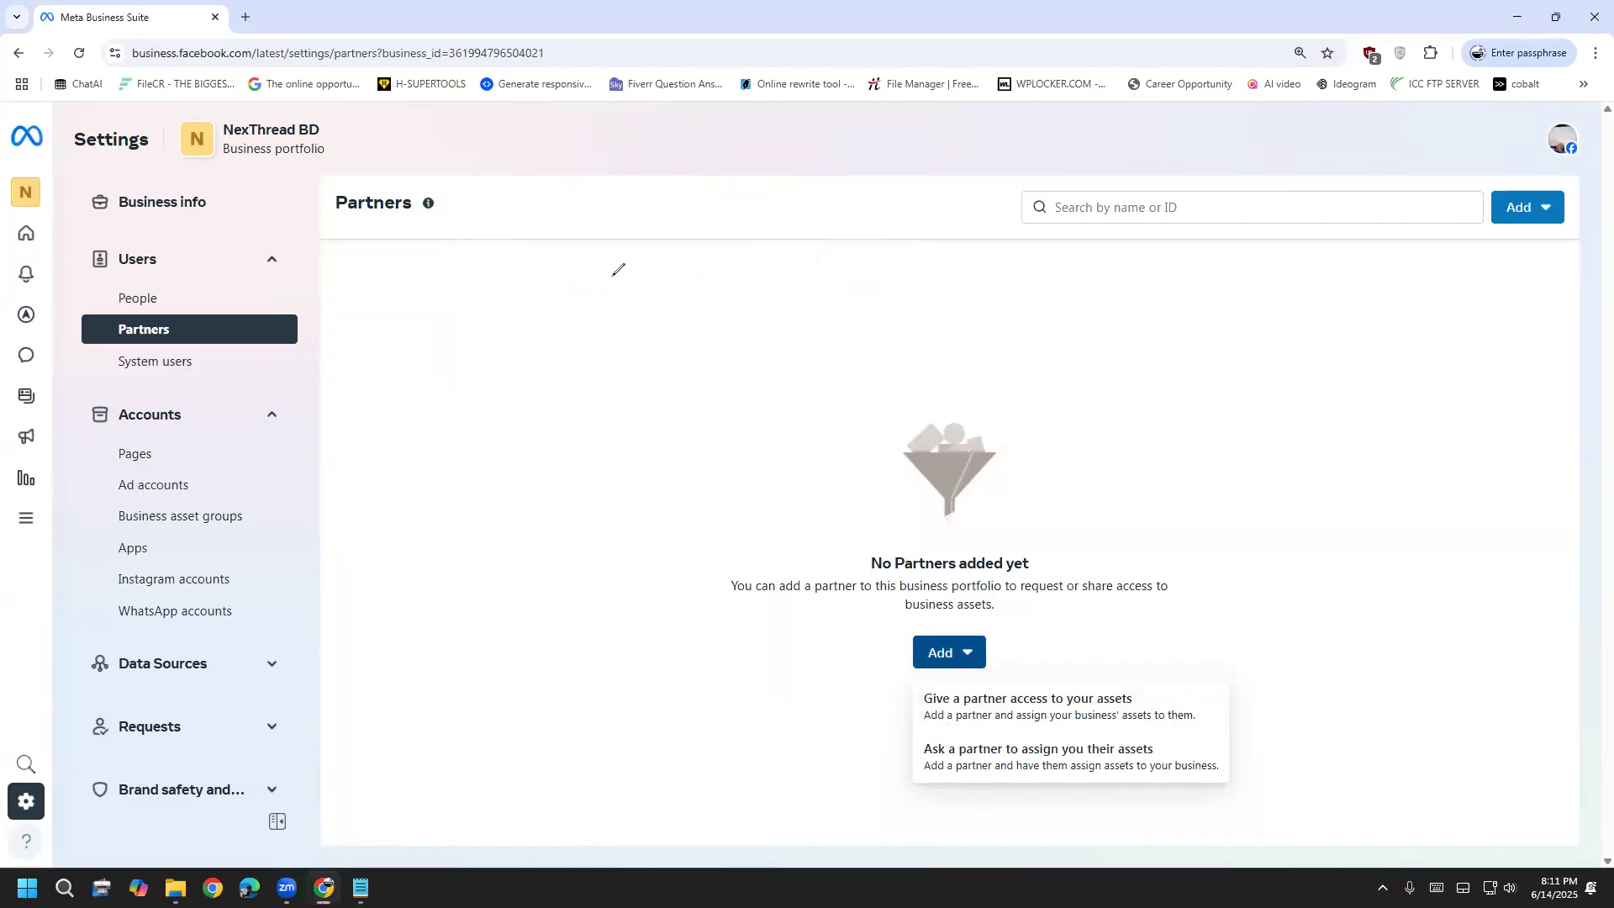
Redraw the A and heart annotations with a loop and an arc across the page
{"action": "left_click_drag", "start_coordinate": [608, 271], "coordinate": [613, 406]}
{"action": "left_click_drag", "start_coordinate": [616, 332], "coordinate": [691, 363]}
{"action": "left_click_drag", "start_coordinate": [618, 330], "coordinate": [748, 292]}
{"action": "left_click_drag", "start_coordinate": [973, 215], "coordinate": [1012, 337]}
{"action": "mouse_move", "coordinate": [1072, 256]}
{"action": "left_mouse_down"}
{"action": "mouse_move", "coordinate": [1114, 257]}
{"action": "mouse_move", "coordinate": [1018, 321]}
{"action": "mouse_move", "coordinate": [1090, 419]}
{"action": "mouse_move", "coordinate": [662, 431]}
{"action": "mouse_move", "coordinate": [716, 401]}
{"action": "left_mouse_up"}
{"action": "left_click", "coordinate": [658, 374]}
{"action": "mouse_move", "coordinate": [663, 266]}
{"action": "left_mouse_down"}
{"action": "mouse_move", "coordinate": [771, 166]}
{"action": "mouse_move", "coordinate": [958, 165]}
{"action": "mouse_move", "coordinate": [978, 192]}
{"action": "left_mouse_up"}
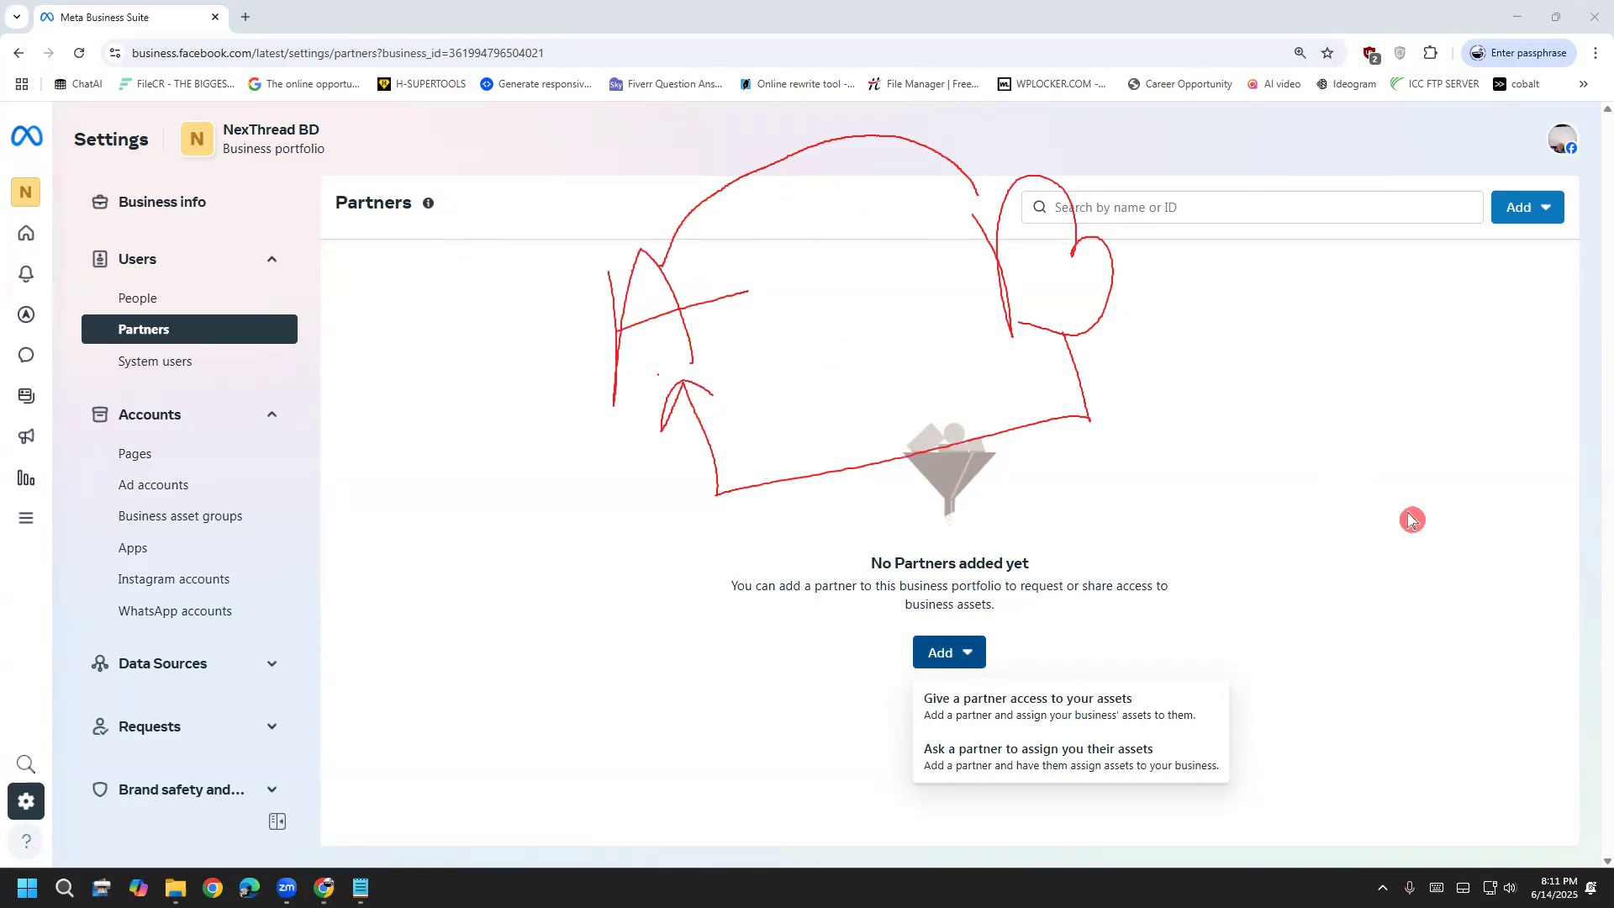
Clear the doodles and start a request asking a partner to assign you their assets
{"action": "left_click_drag", "start_coordinate": [964, 195], "coordinate": [1000, 192]}
{"action": "key", "text": "e"}
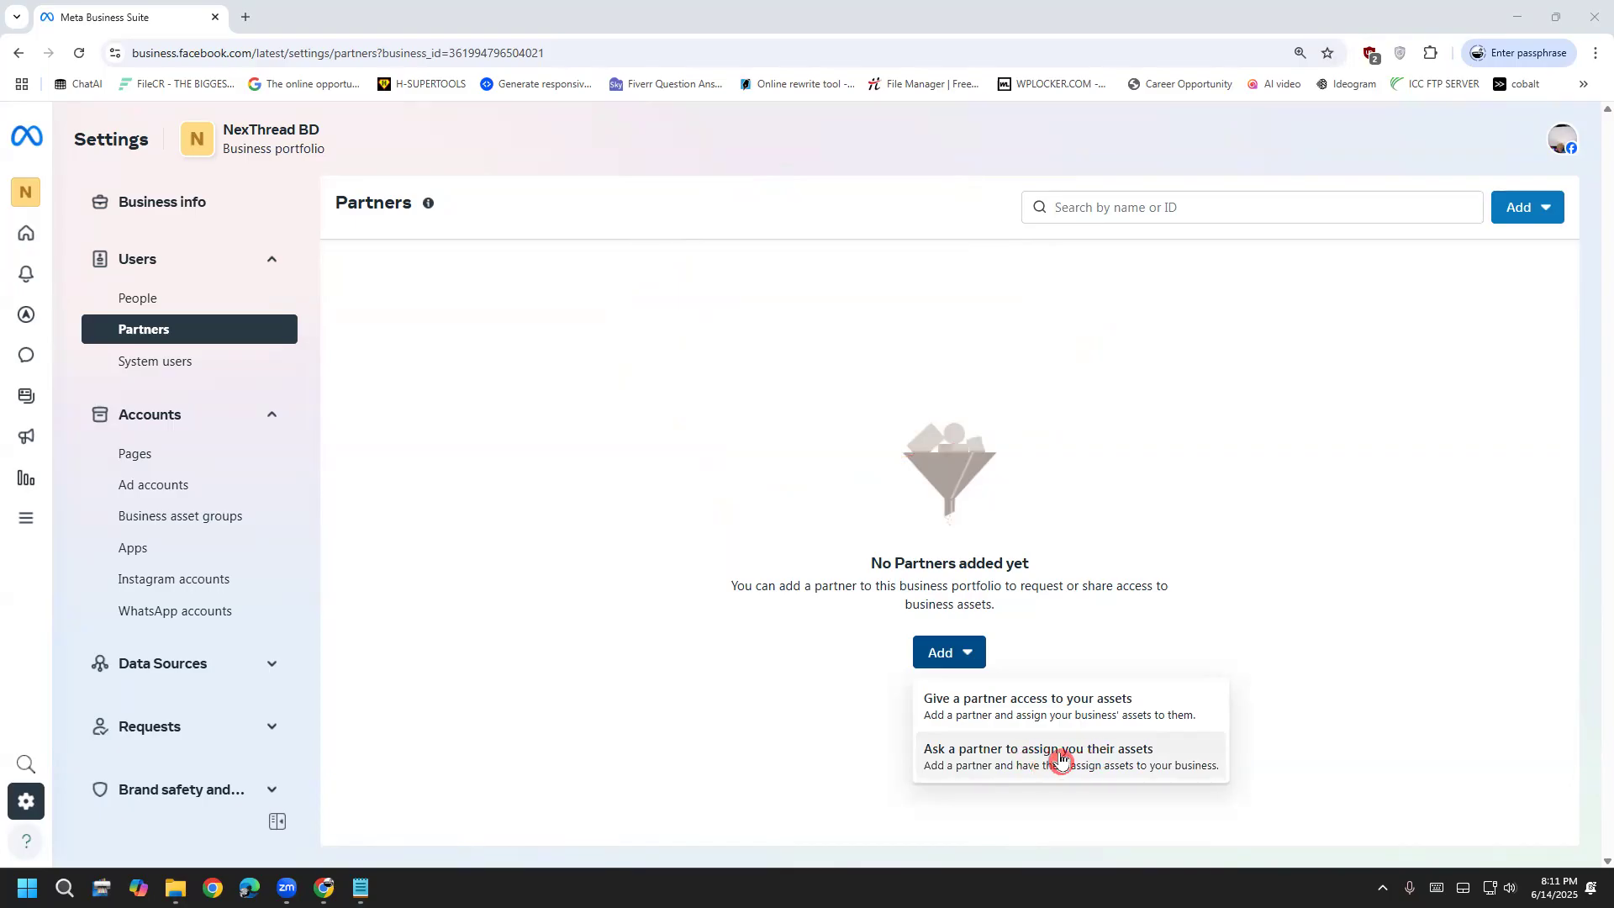
{"action": "left_click", "coordinate": [1061, 759]}
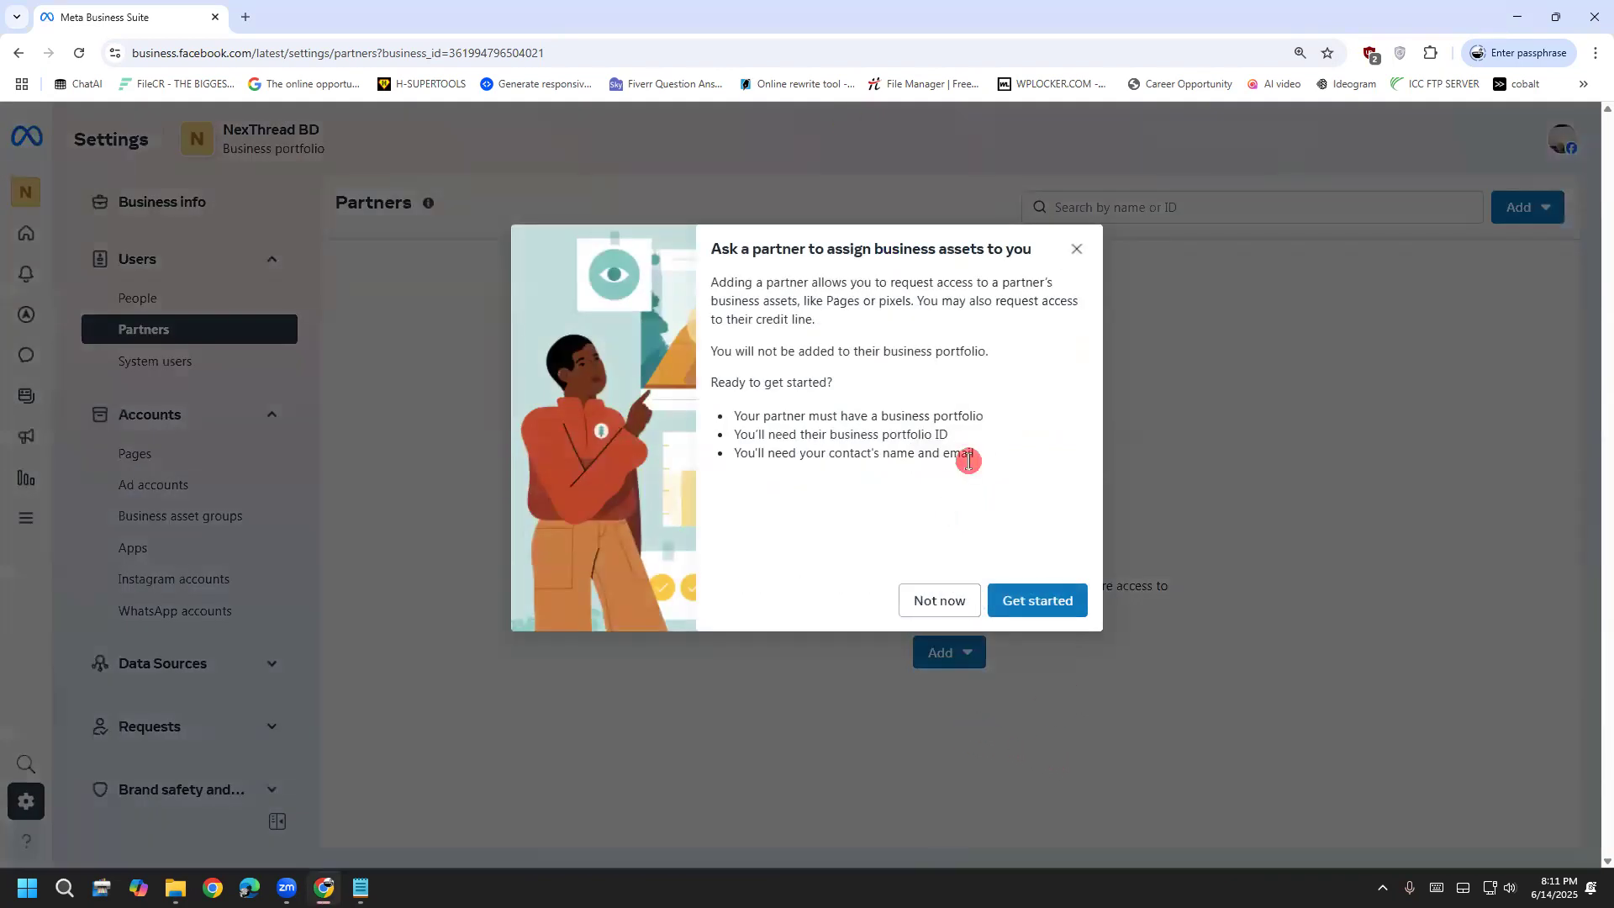
{"action": "left_click", "coordinate": [1044, 612]}
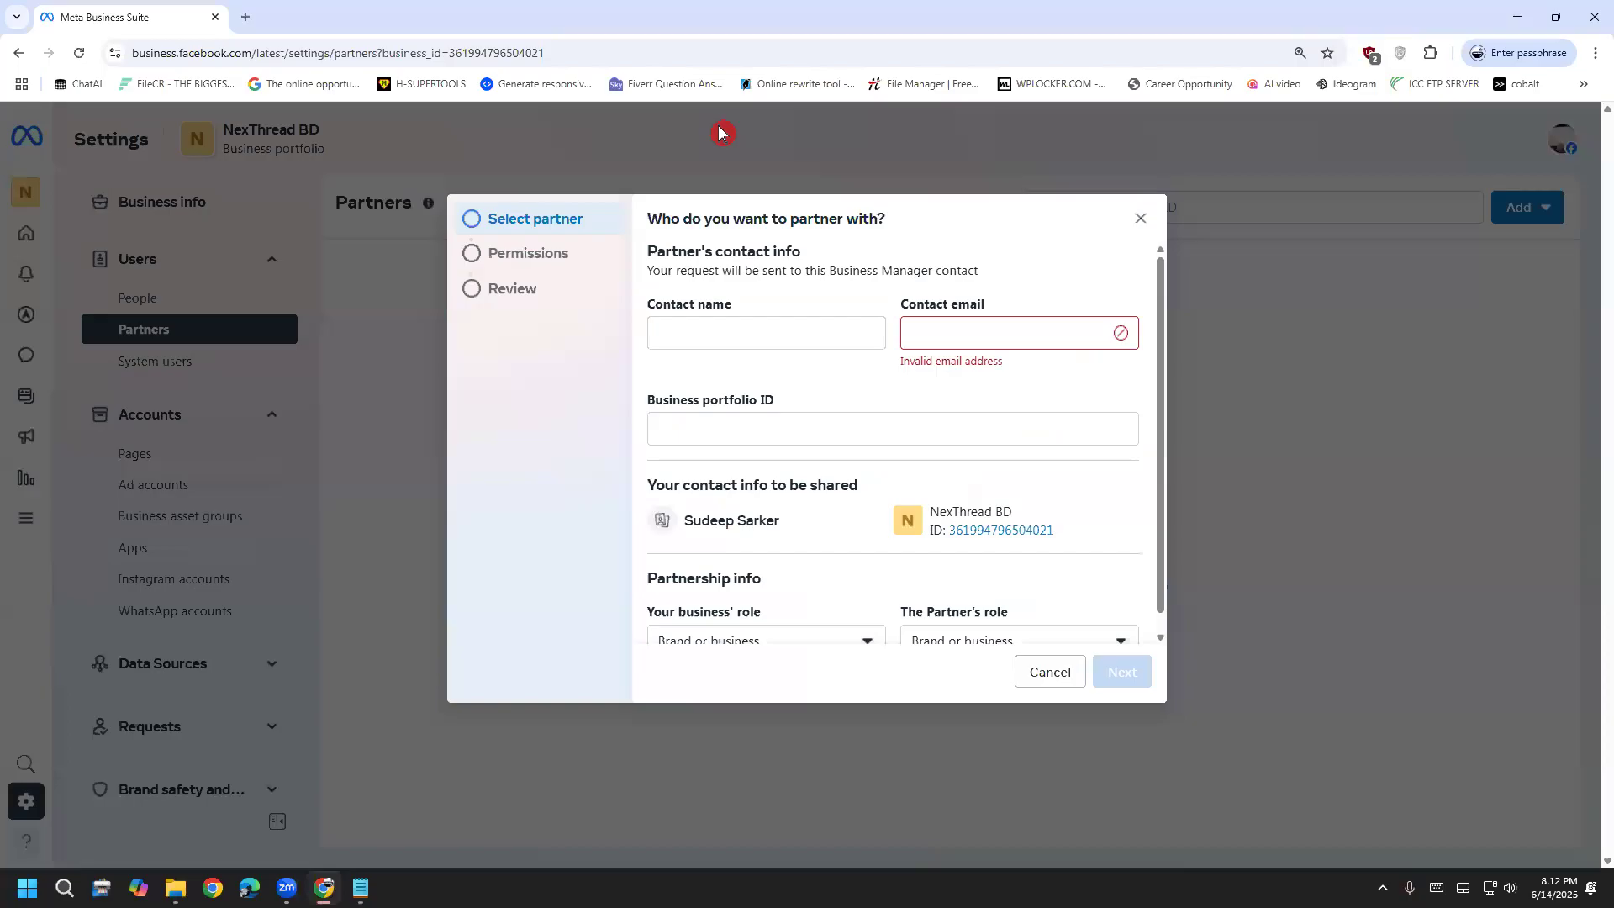
Annotate the contact name and email fields and the business ID in the address, then clear them
{"action": "mouse_move", "coordinate": [674, 330]}
{"action": "left_mouse_down"}
{"action": "mouse_move", "coordinate": [693, 346]}
{"action": "mouse_move", "coordinate": [792, 292]}
{"action": "left_mouse_up"}
{"action": "mouse_move", "coordinate": [948, 330]}
{"action": "left_mouse_down"}
{"action": "mouse_move", "coordinate": [959, 341]}
{"action": "mouse_move", "coordinate": [1038, 276]}
{"action": "left_mouse_up"}
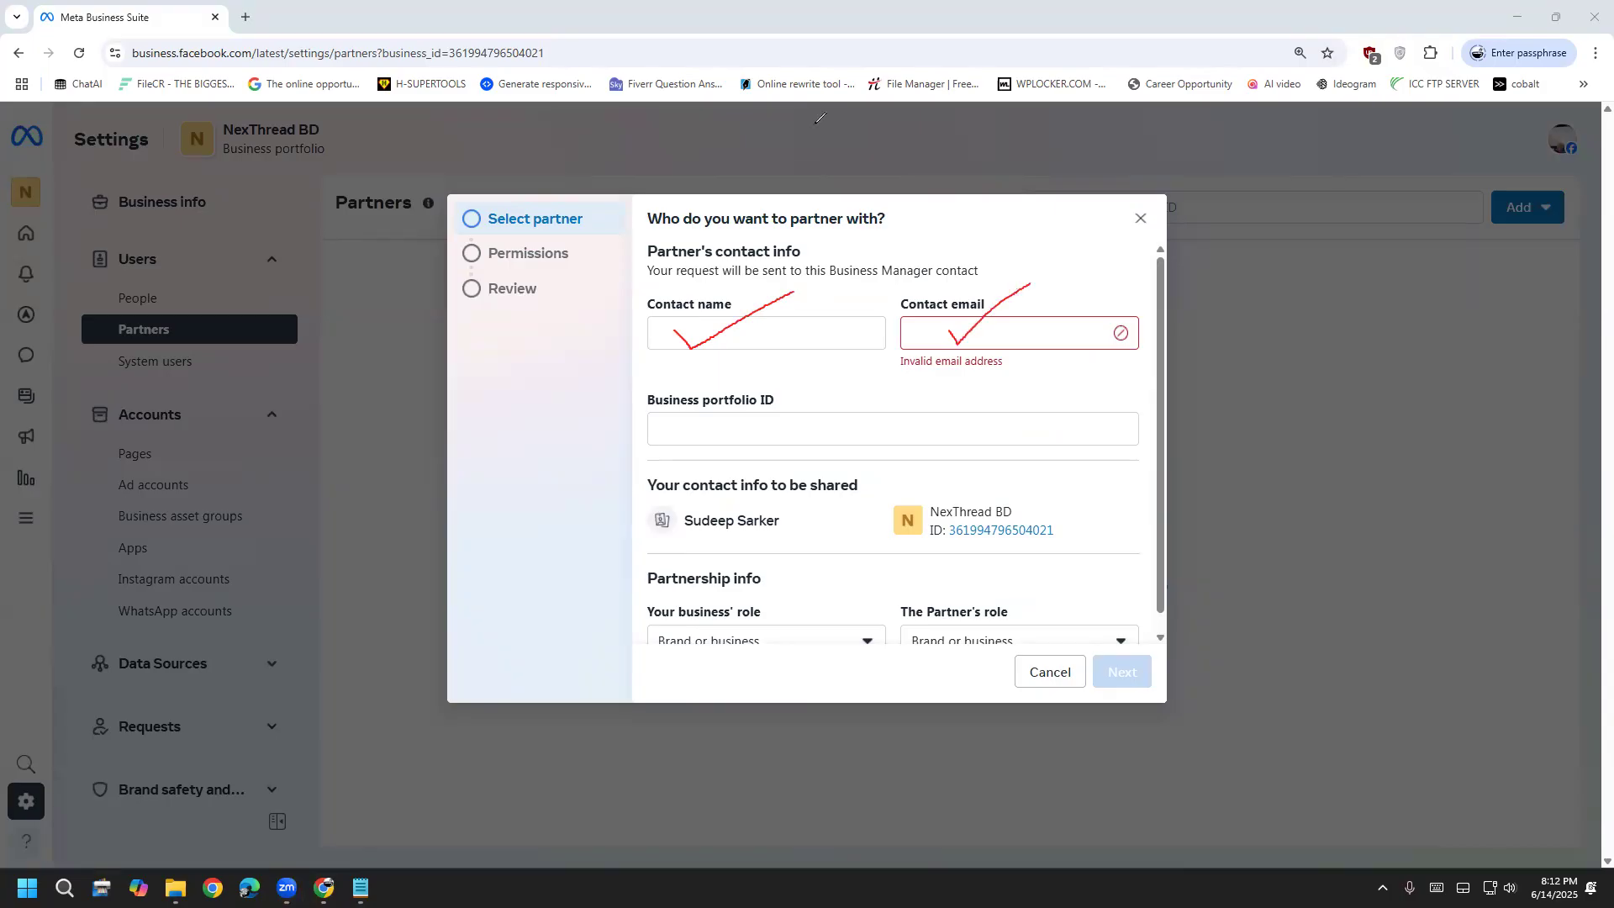
{"action": "left_click", "coordinate": [686, 373]}
{"action": "mouse_move", "coordinate": [943, 550]}
{"action": "left_mouse_down"}
{"action": "mouse_move", "coordinate": [1089, 508]}
{"action": "mouse_move", "coordinate": [934, 498]}
{"action": "mouse_move", "coordinate": [960, 548]}
{"action": "left_mouse_up"}
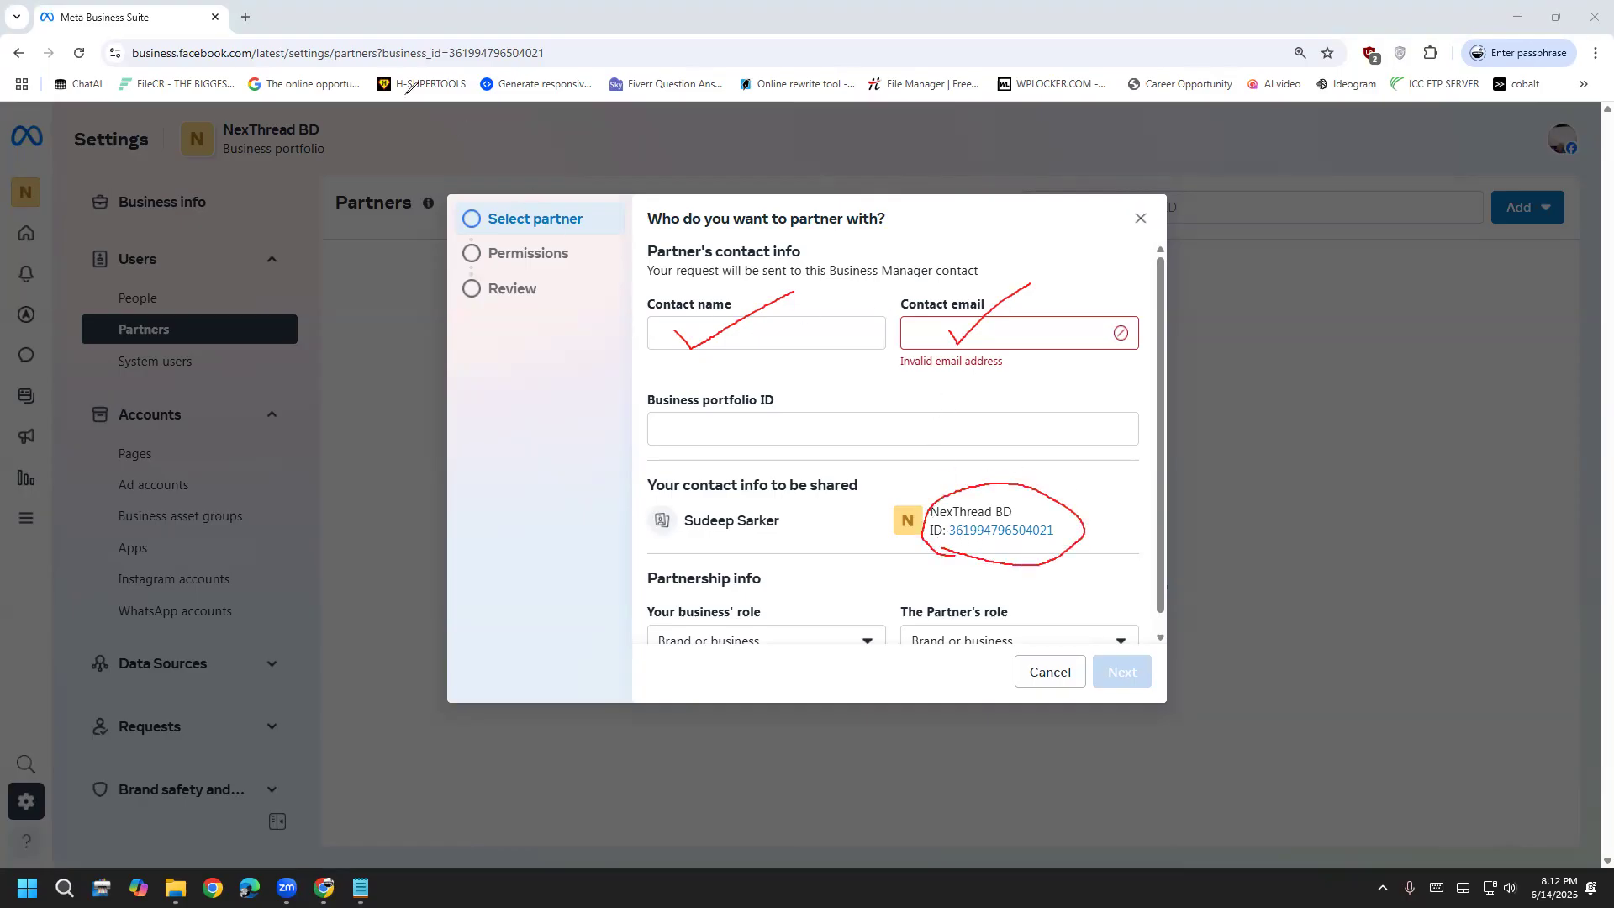
{"action": "mouse_move", "coordinate": [390, 74]}
{"action": "left_mouse_down"}
{"action": "mouse_move", "coordinate": [485, 103]}
{"action": "mouse_move", "coordinate": [566, 33]}
{"action": "mouse_move", "coordinate": [421, 8]}
{"action": "mouse_move", "coordinate": [365, 61]}
{"action": "mouse_move", "coordinate": [422, 81]}
{"action": "left_mouse_up"}
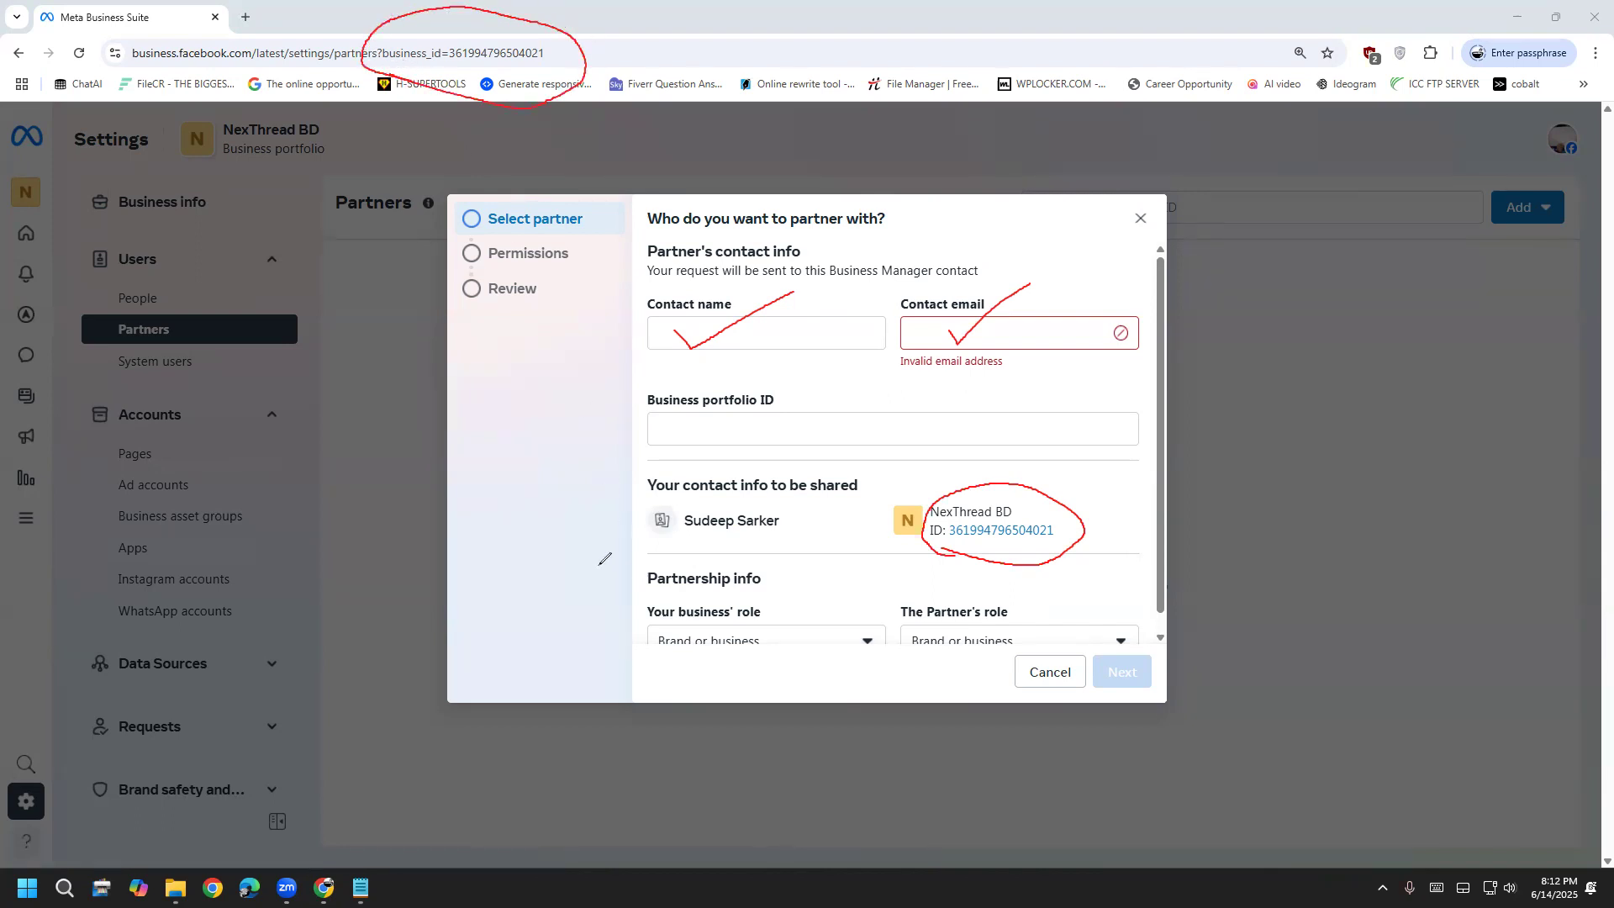
{"action": "mouse_move", "coordinate": [307, 227]}
{"action": "left_mouse_down"}
{"action": "mouse_move", "coordinate": [403, 78]}
{"action": "mouse_move", "coordinate": [374, 94]}
{"action": "mouse_move", "coordinate": [411, 130]}
{"action": "left_mouse_up"}
{"action": "key", "text": "e"}
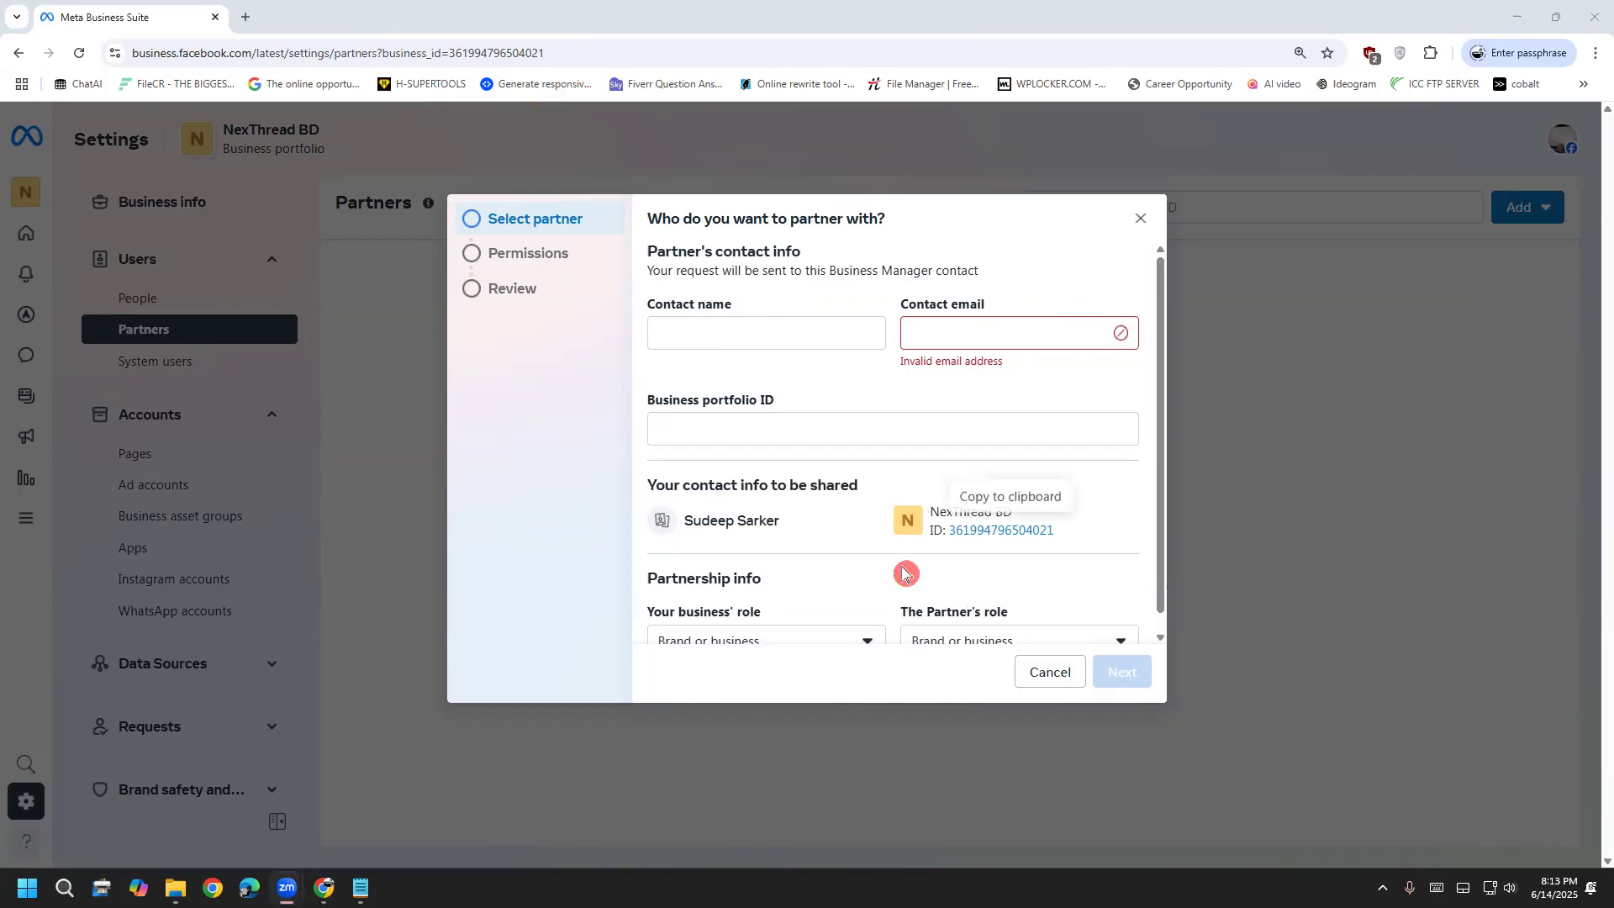
Review both partnership role lists, keep Brand or business, and cancel the partner form
{"action": "scroll", "coordinate": [904, 565], "scroll_direction": "down", "scroll_amount": 1}
{"action": "left_click", "coordinate": [819, 635]}
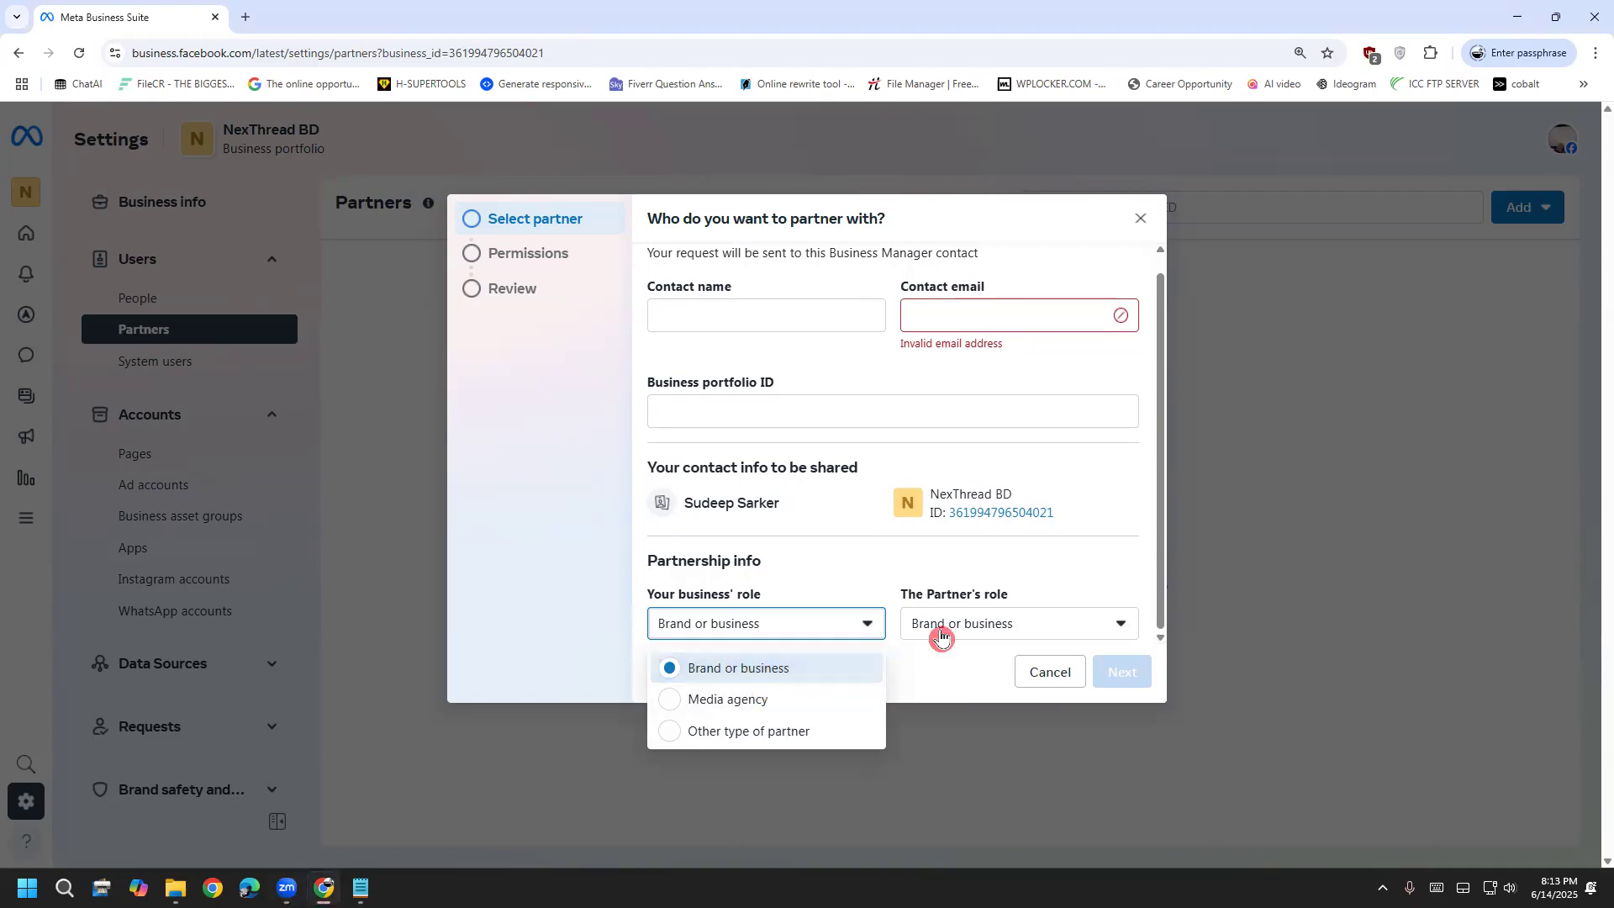
{"action": "left_click", "coordinate": [943, 632]}
{"action": "left_click", "coordinate": [830, 618]}
{"action": "left_click", "coordinate": [891, 604]}
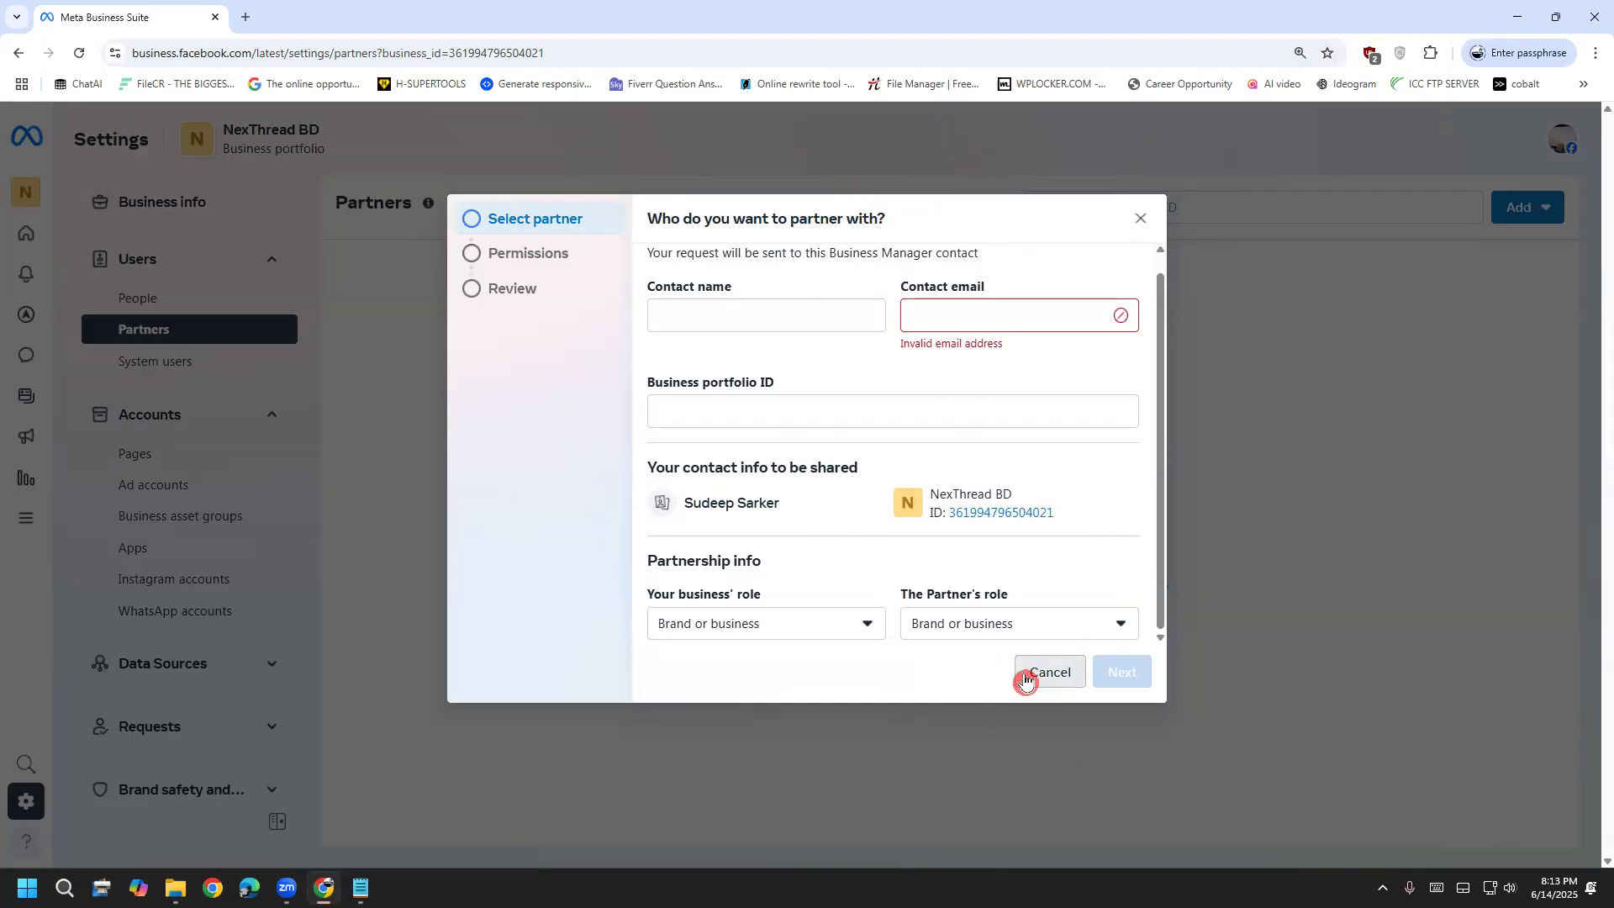
{"action": "left_click", "coordinate": [1027, 674]}
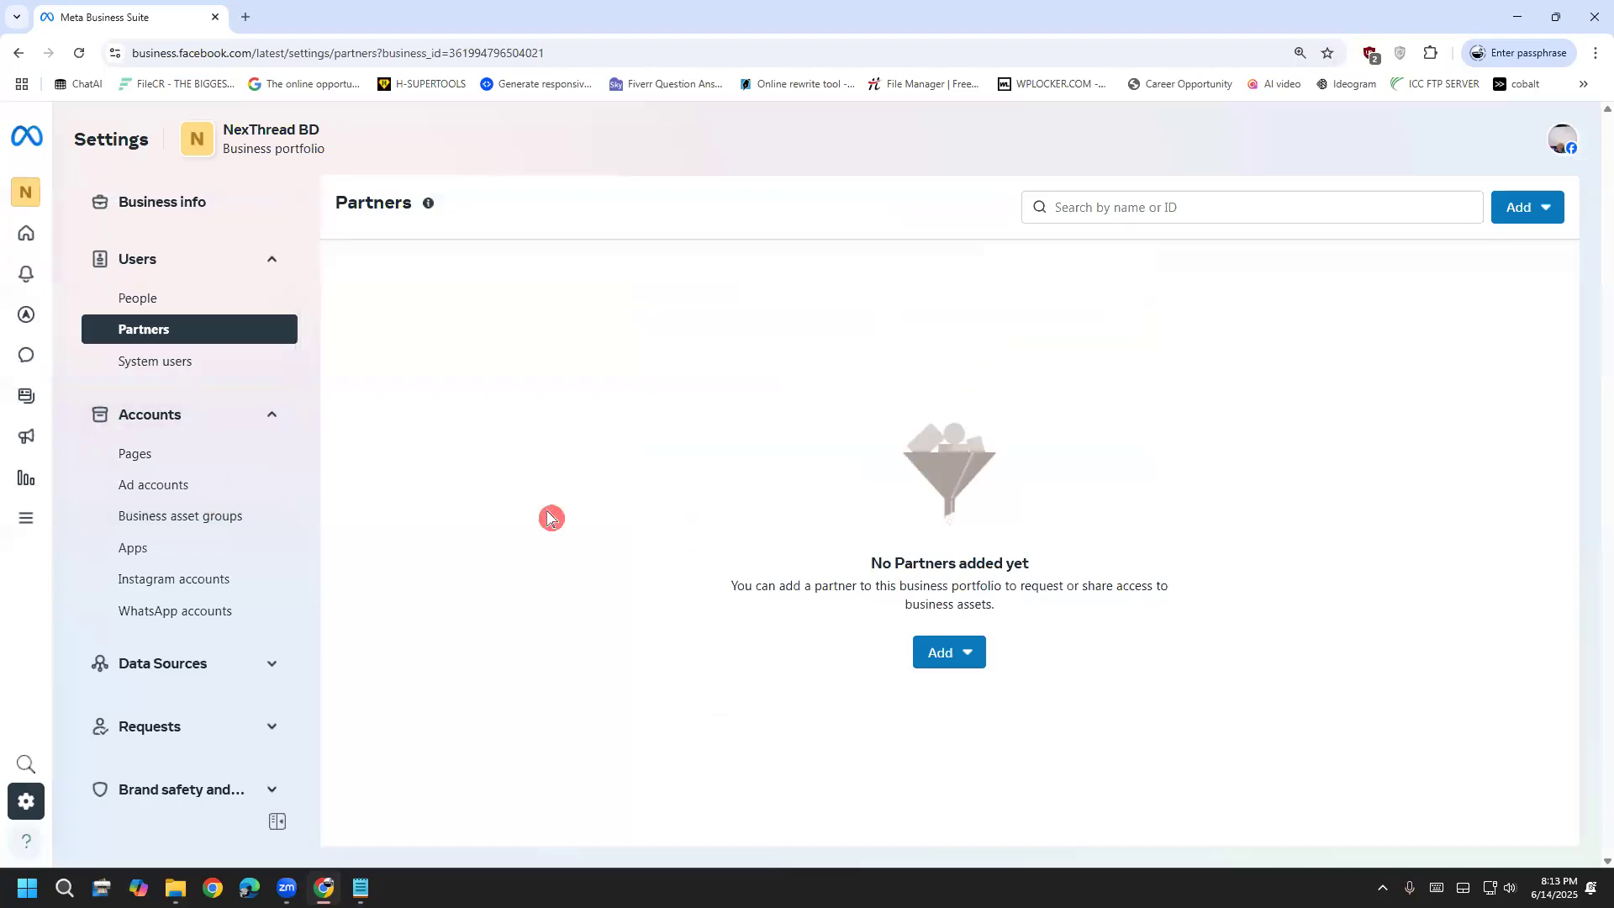
Go via System users to the Pages list showing NexThread BD's Page and its two assigned people
{"action": "left_click", "coordinate": [224, 359]}
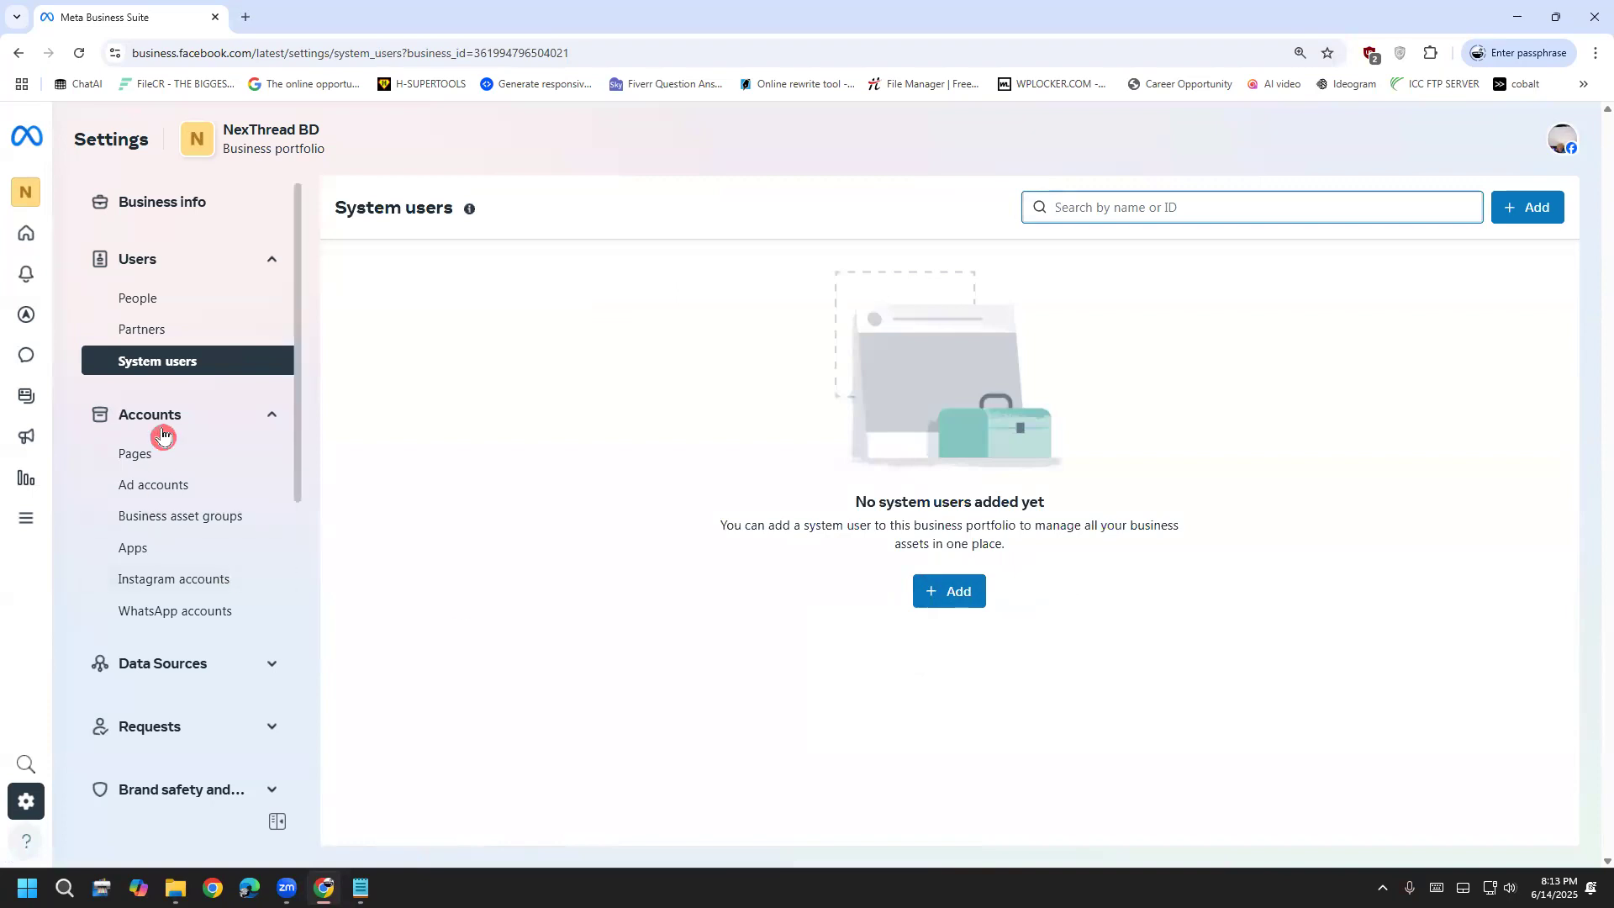
{"action": "left_click", "coordinate": [193, 454]}
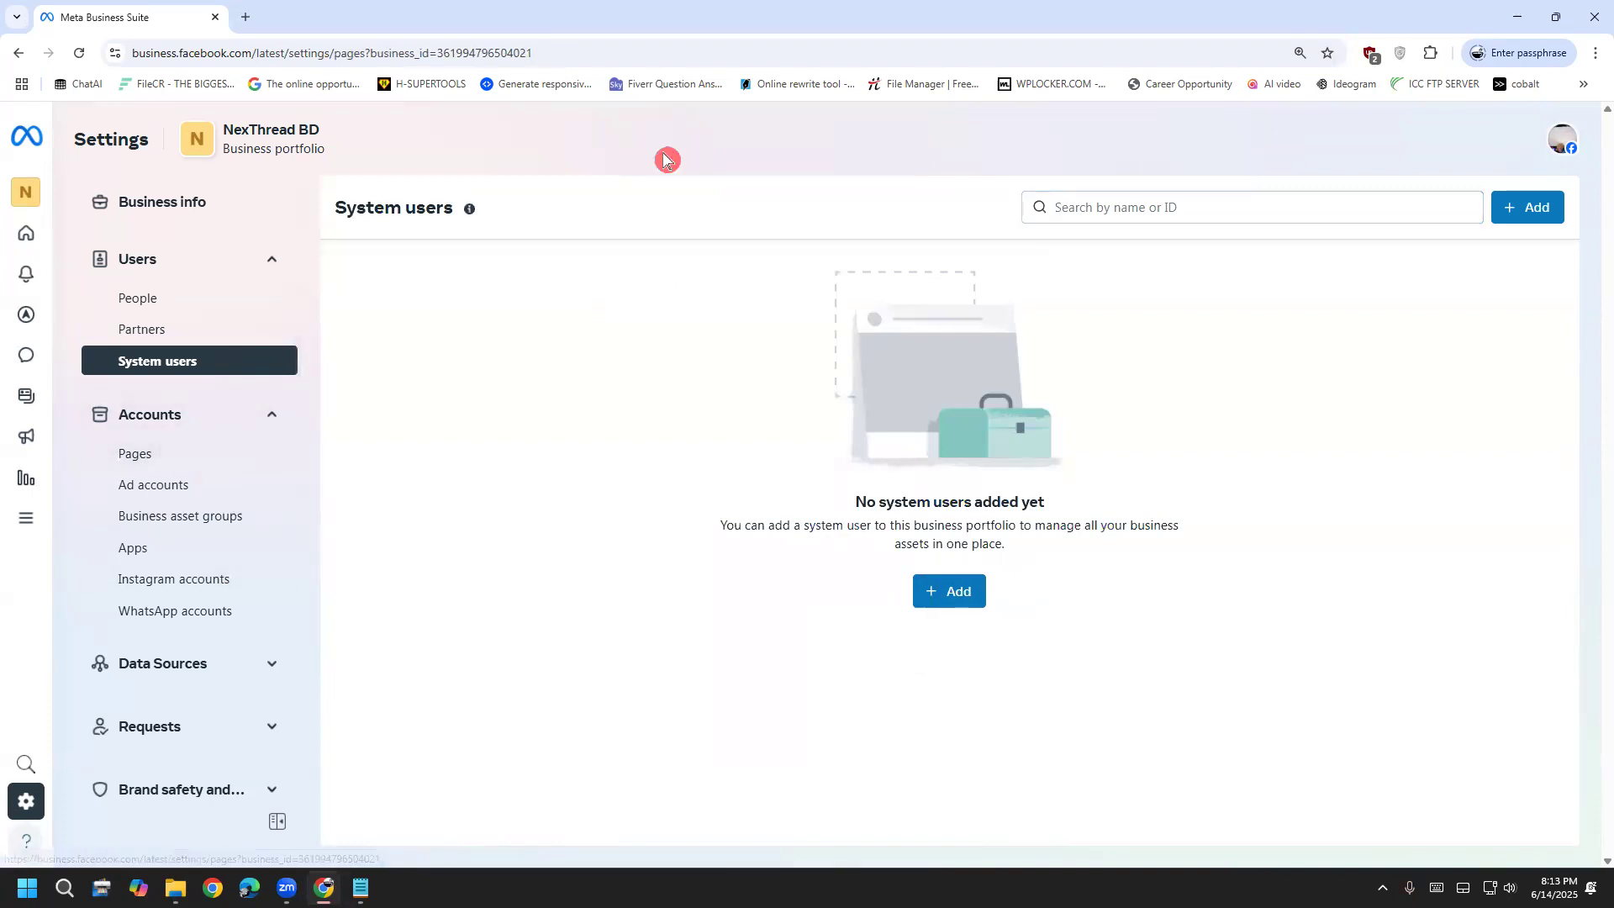
{"action": "left_click", "coordinate": [230, 458]}
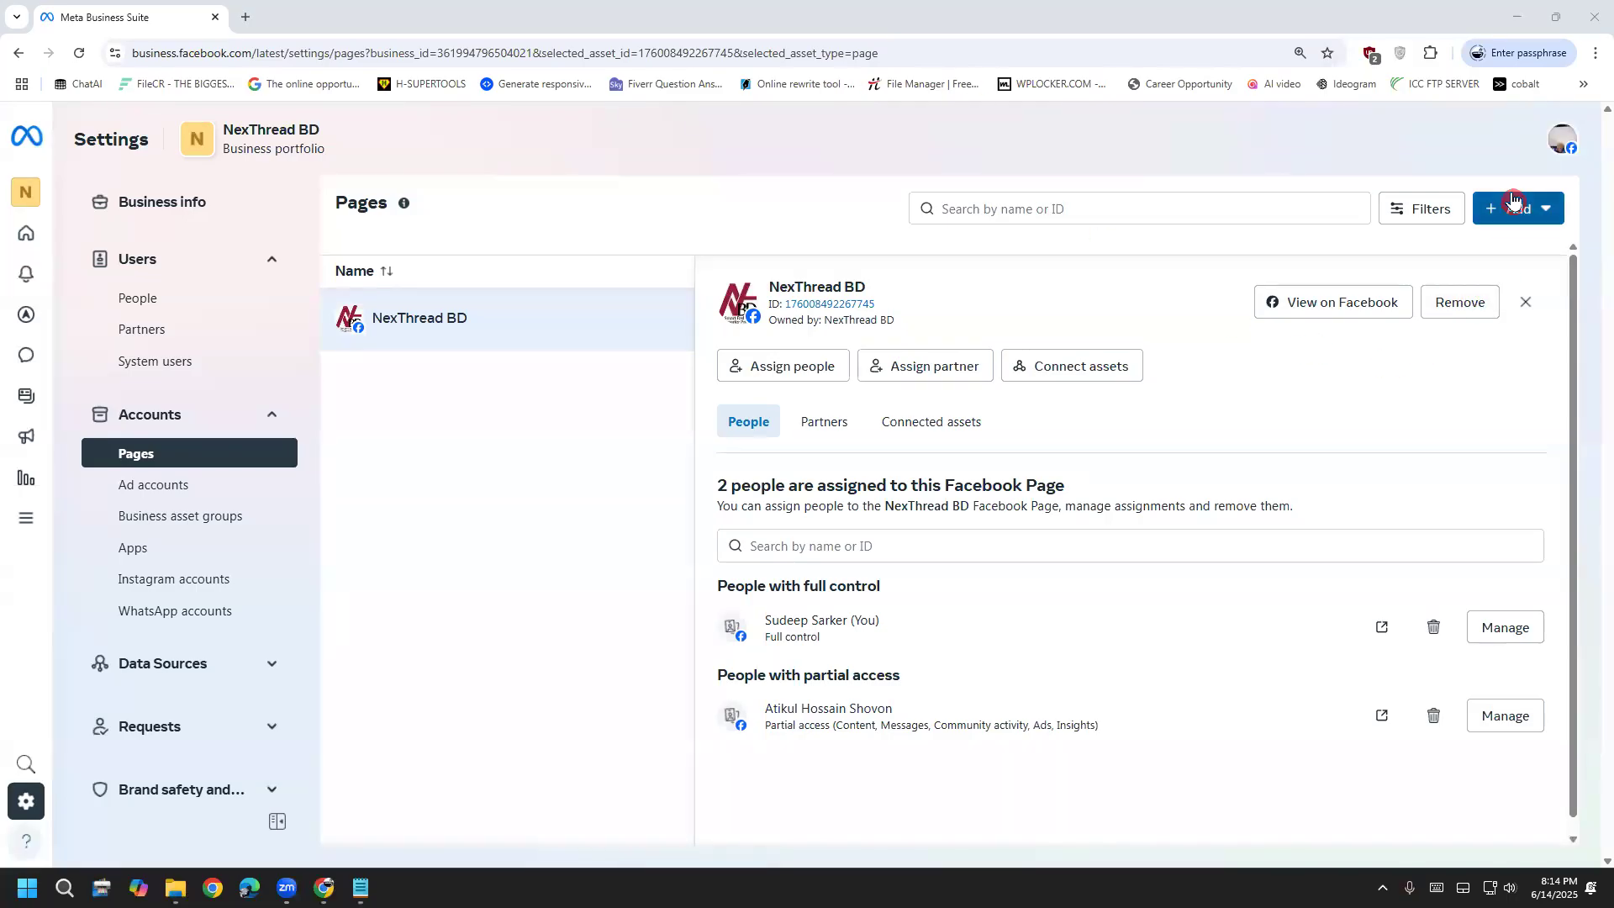
Open the Add an existing Facebook Page dialog, then open a blank new Chrome tab
{"action": "left_click", "coordinate": [1531, 207]}
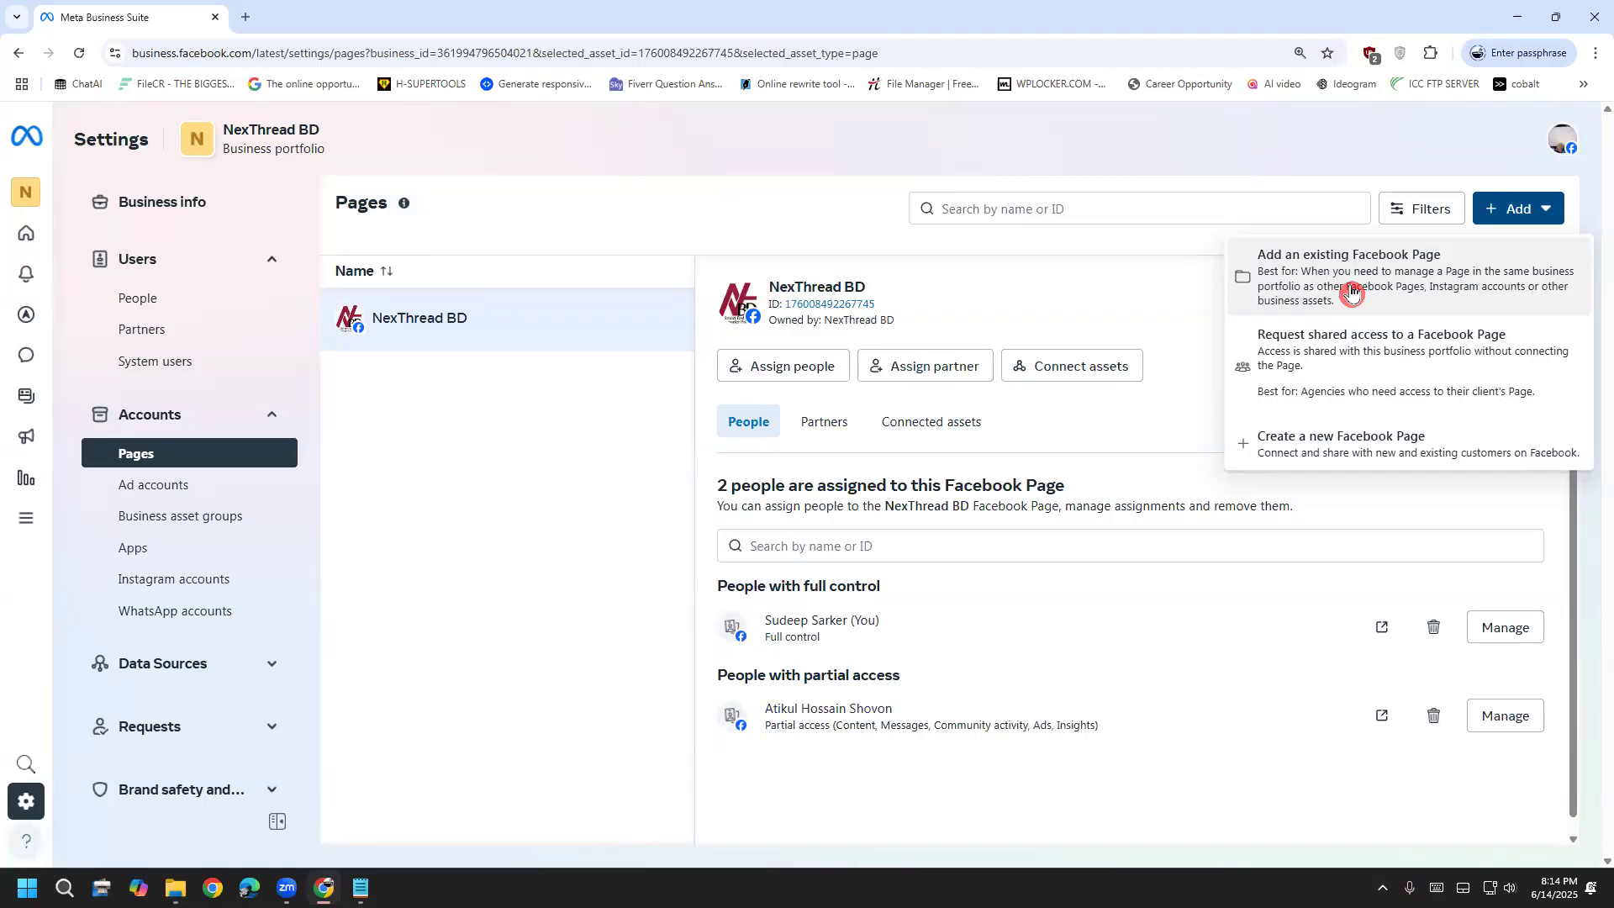
{"action": "left_click", "coordinate": [1352, 294]}
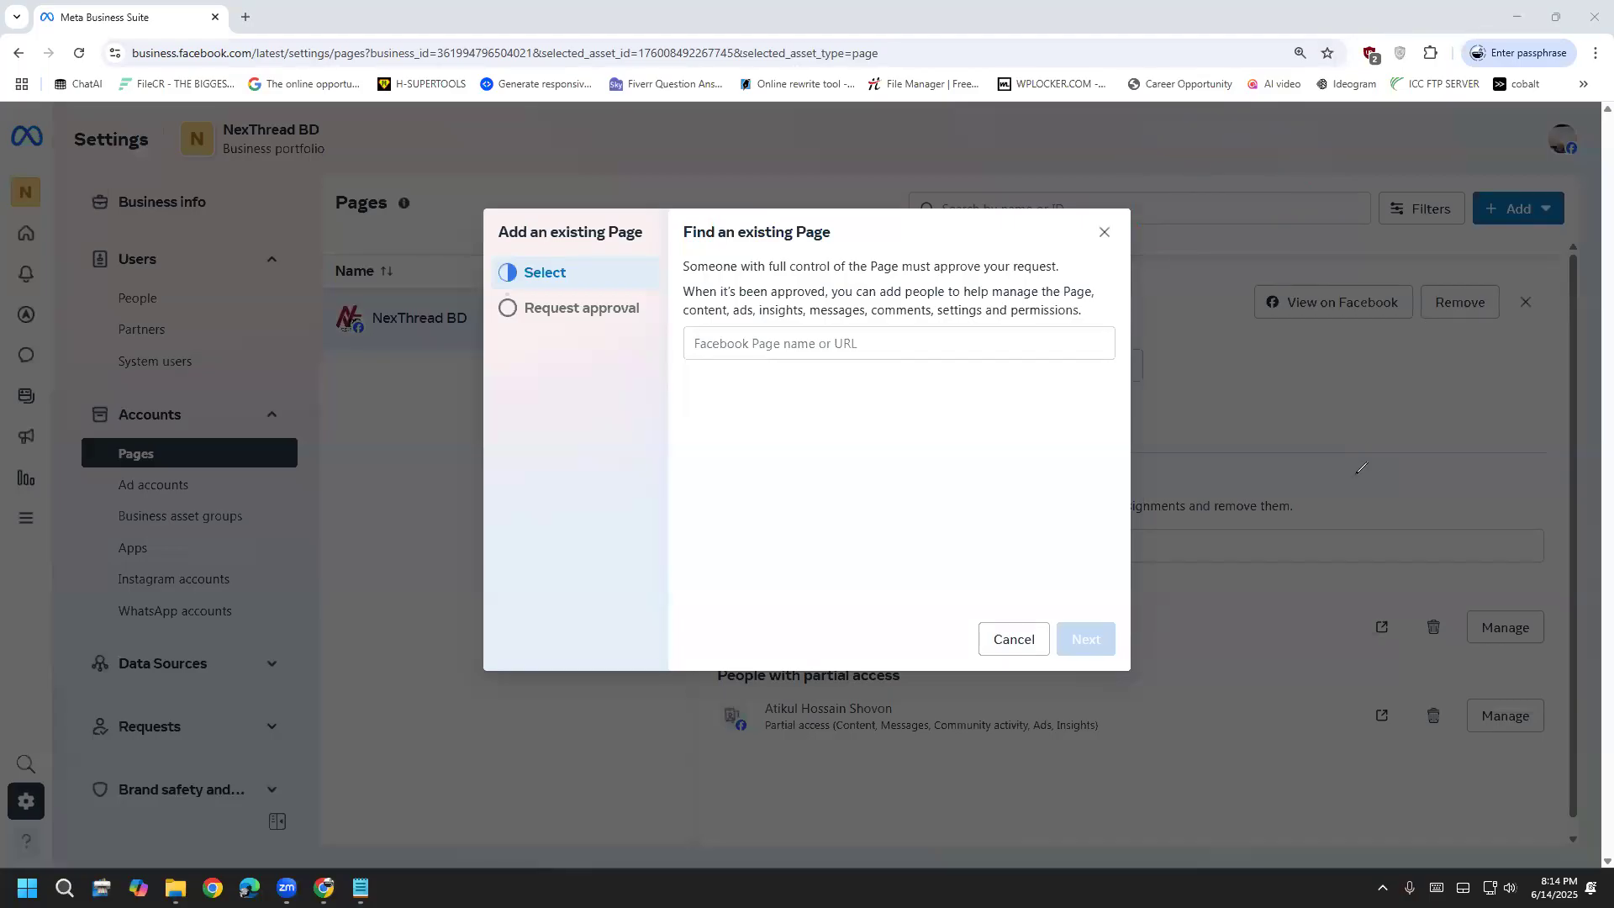
{"action": "left_click", "coordinate": [245, 17]}
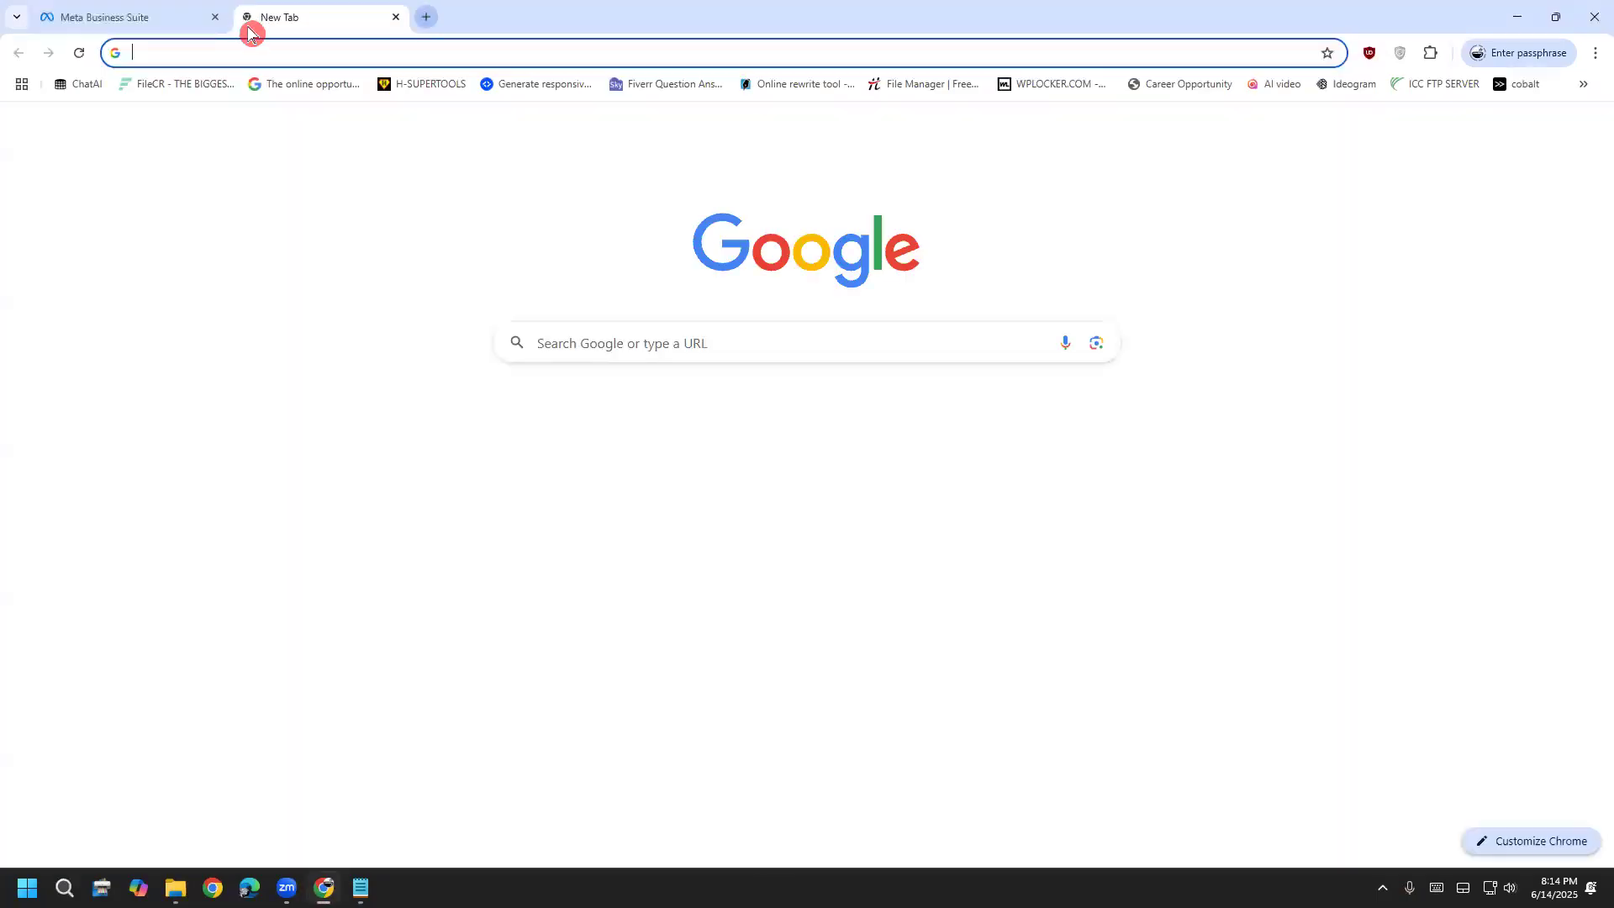
Go to Facebook, switch to the second profile, and act as the Sudeep it Boost page
{"action": "left_click", "coordinate": [815, 445]}
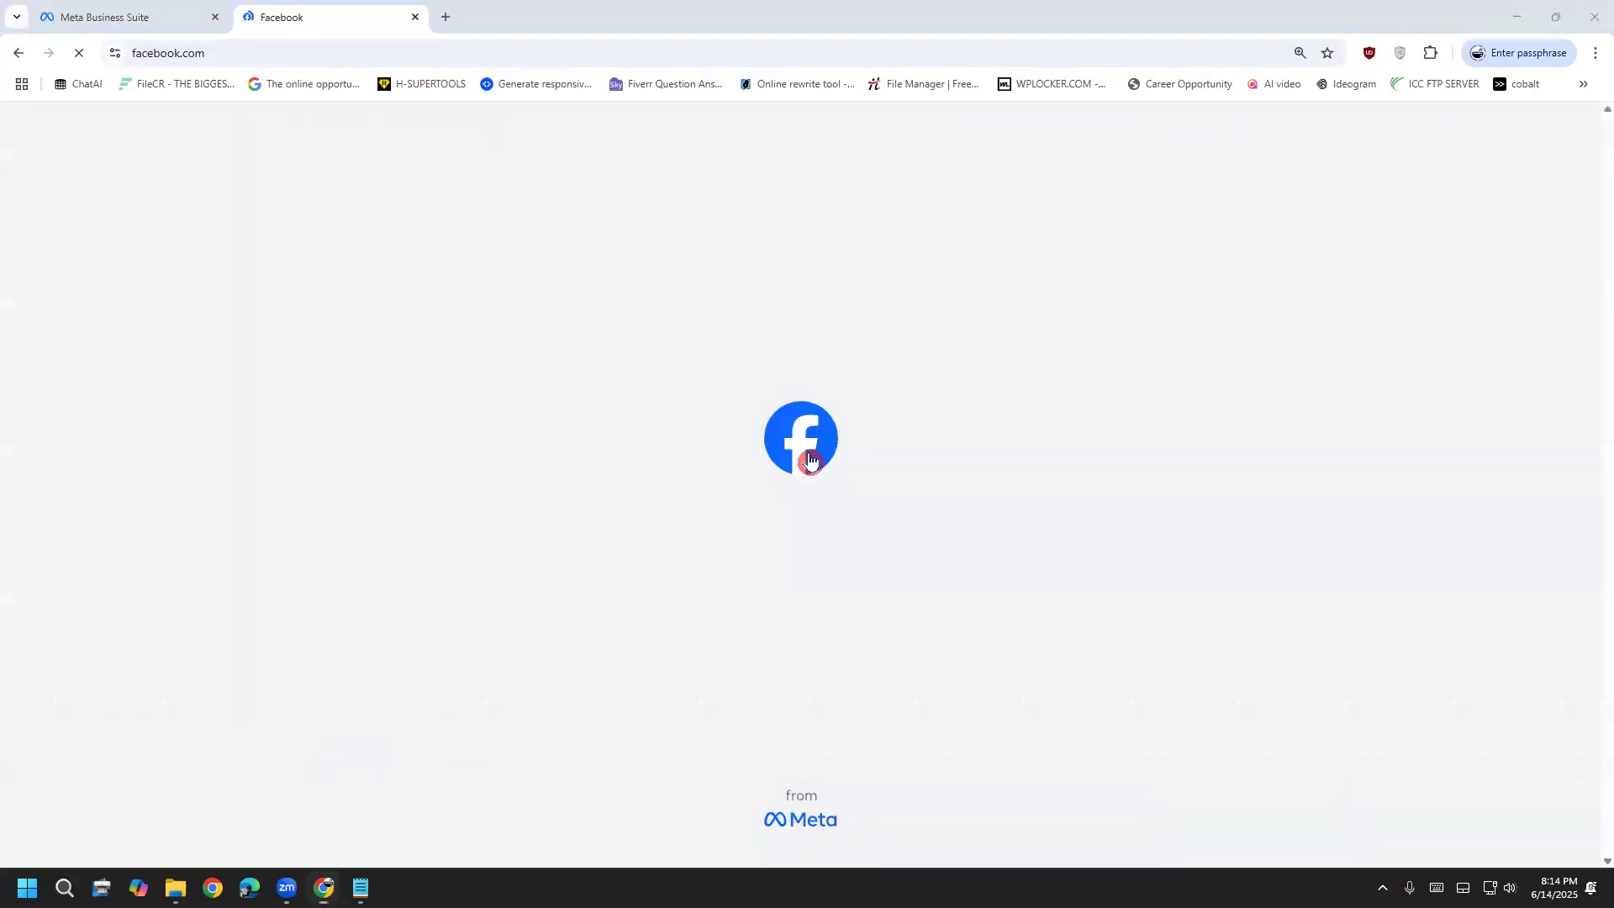
{"action": "left_click", "coordinate": [1561, 141]}
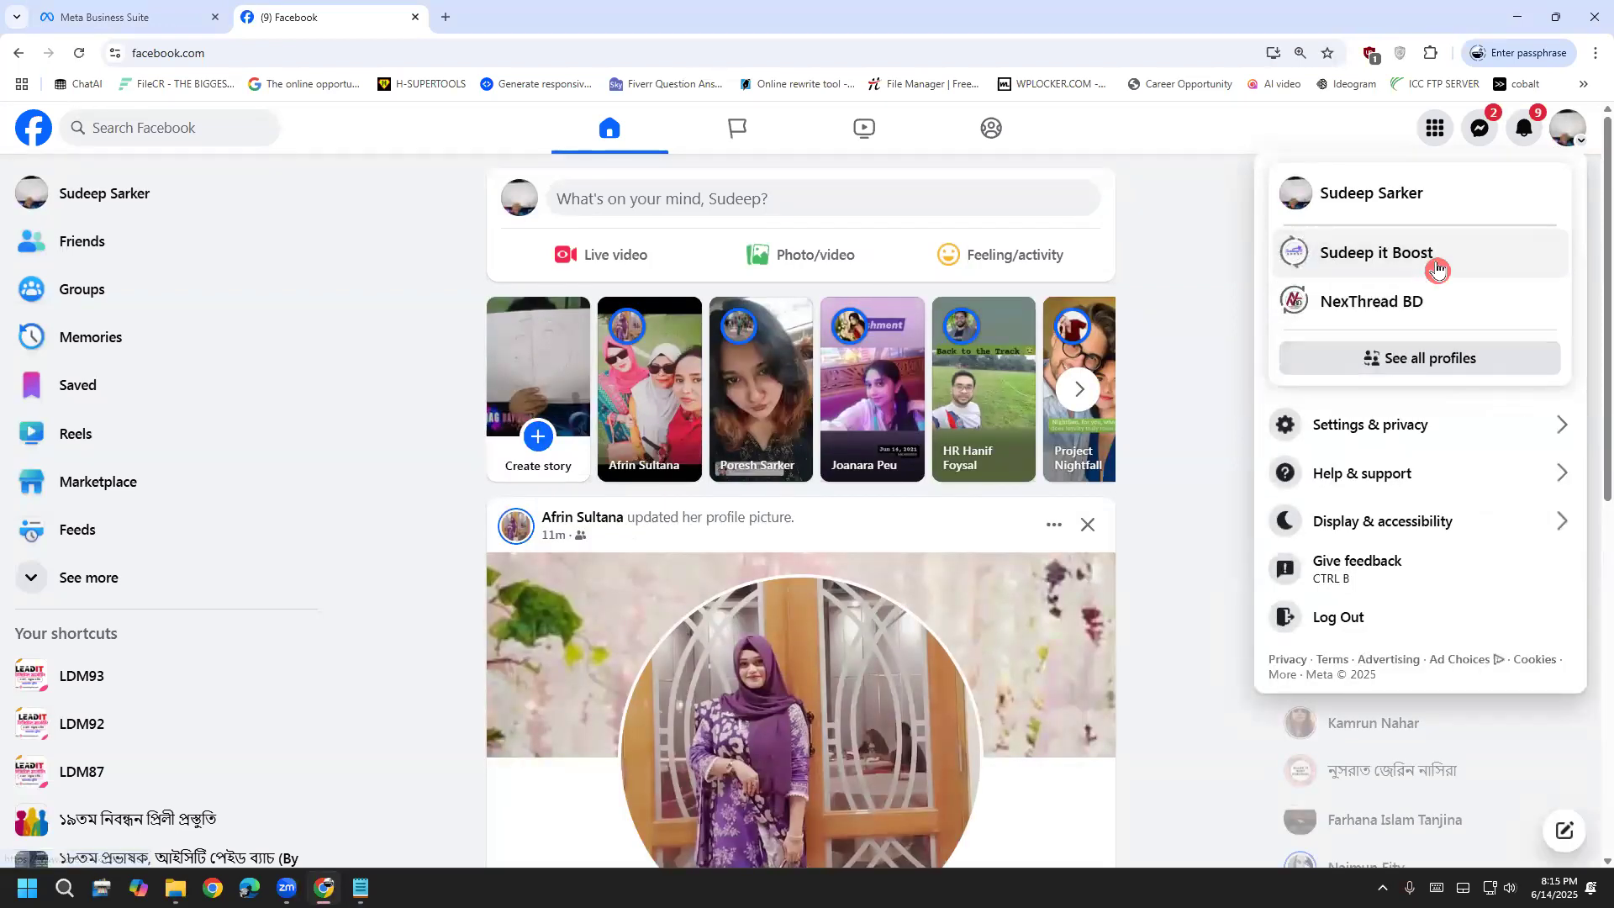
{"action": "left_click", "coordinate": [1440, 263]}
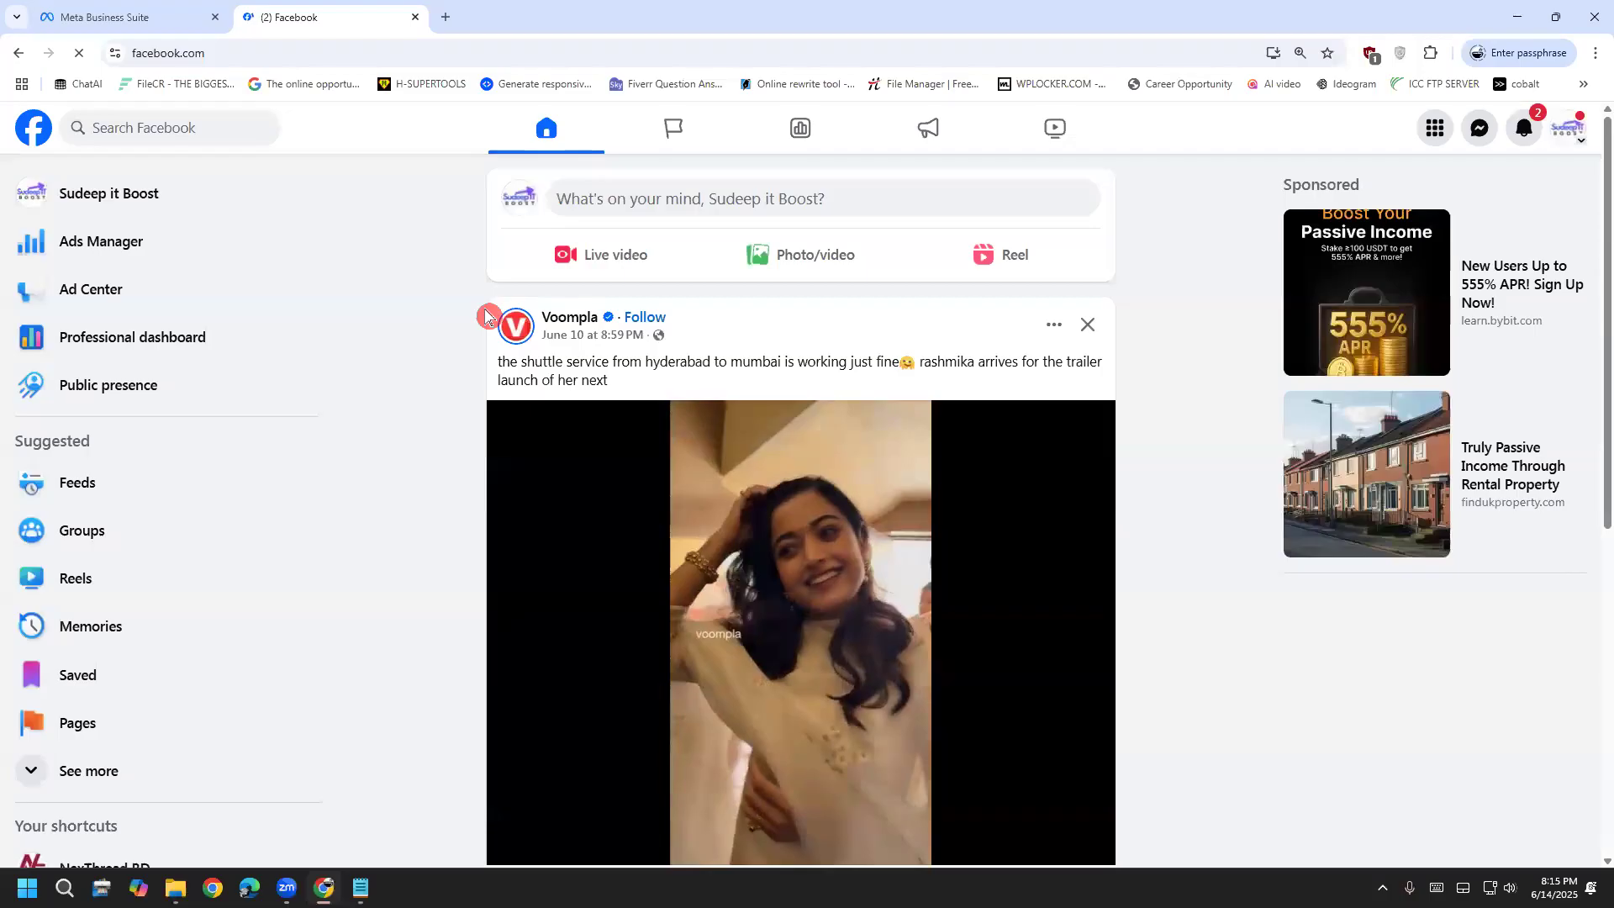
{"action": "left_click", "coordinate": [251, 193]}
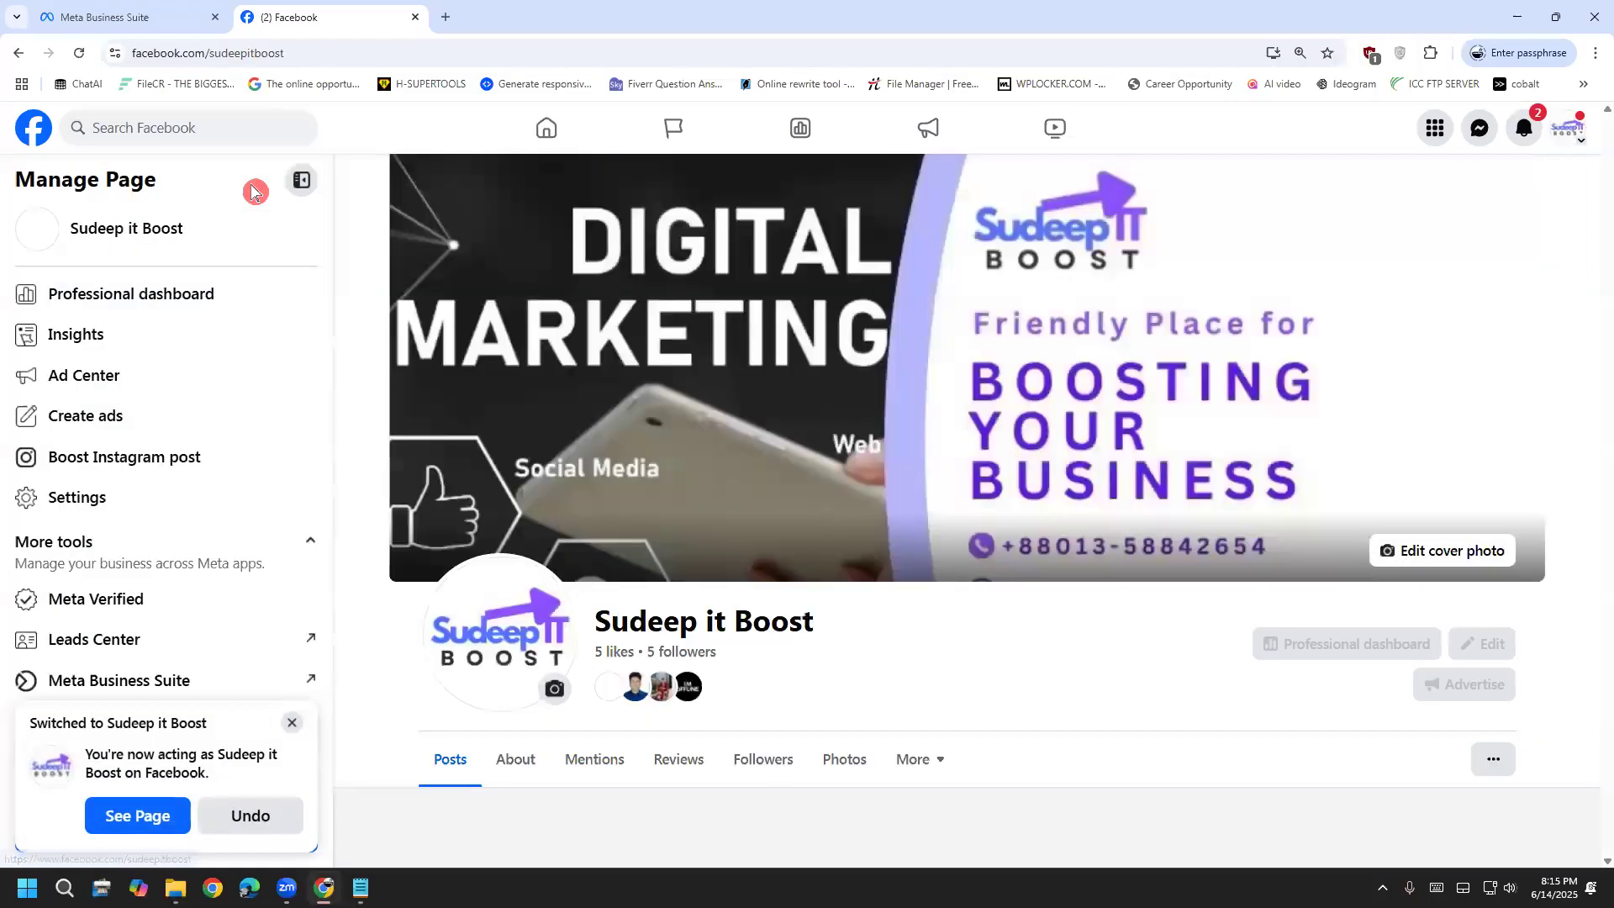
Copy the name 'Sudeep it Boost' and return to Business Suite's Page name search
{"action": "left_click_drag", "start_coordinate": [189, 229], "coordinate": [67, 231]}
{"action": "key", "text": "ctrl+c"}
{"action": "right_click", "coordinate": [99, 227]}
{"action": "key", "text": "Escape"}
{"action": "left_click", "coordinate": [73, 15]}
{"action": "left_click", "coordinate": [751, 335]}
{"action": "key", "text": "super+b"}
{"action": "left_click", "coordinate": [830, 345]}
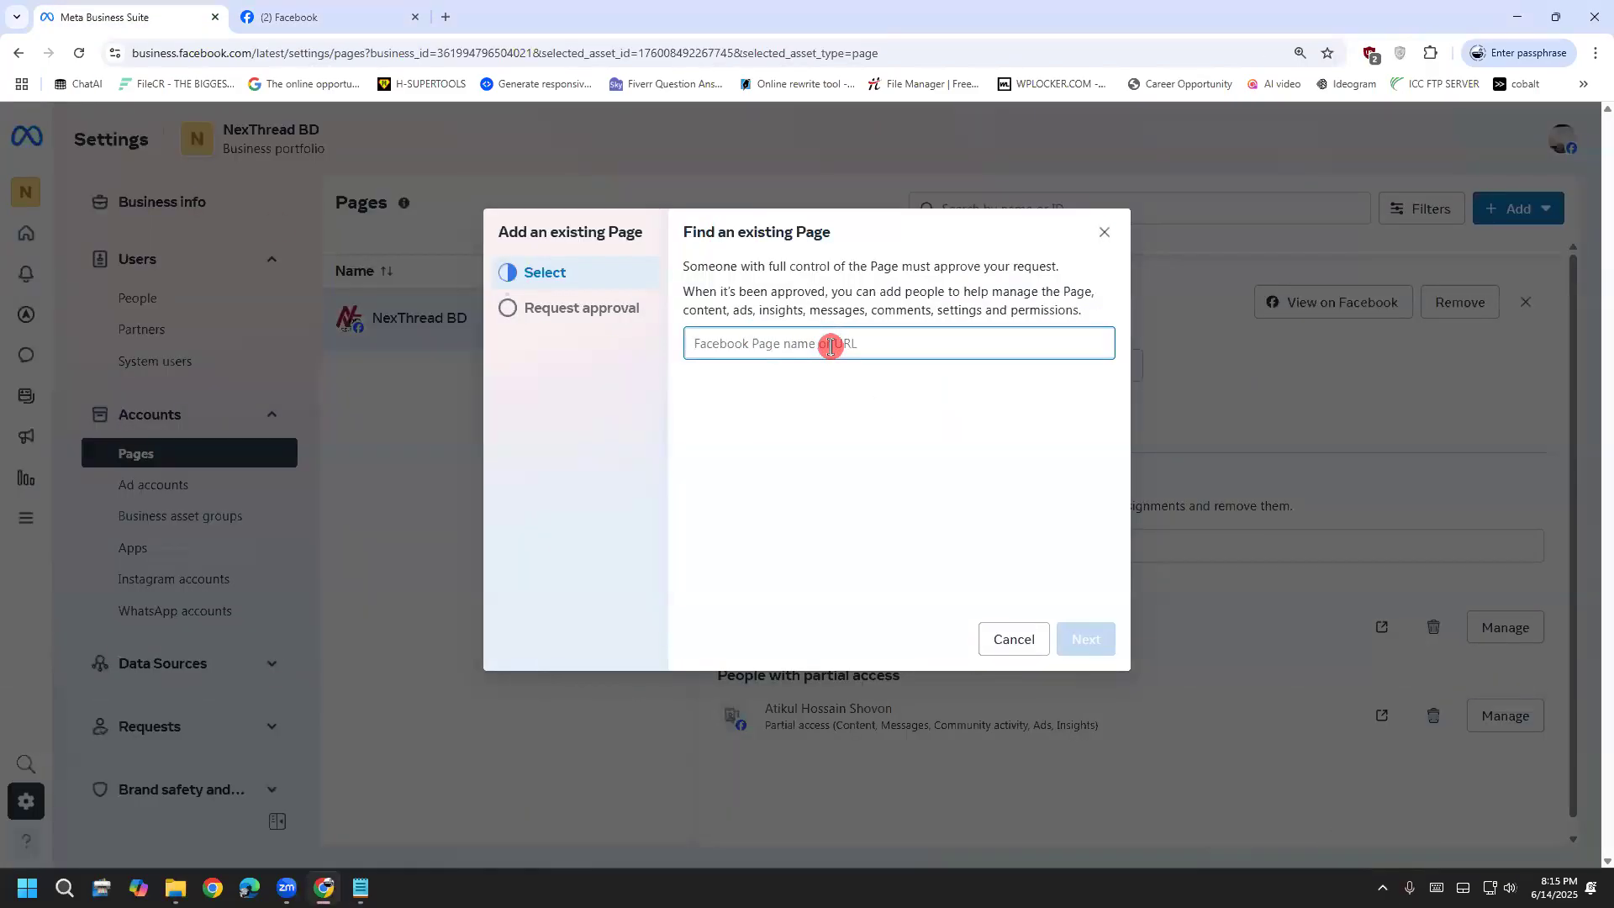
{"action": "key", "text": "ctrl+v"}
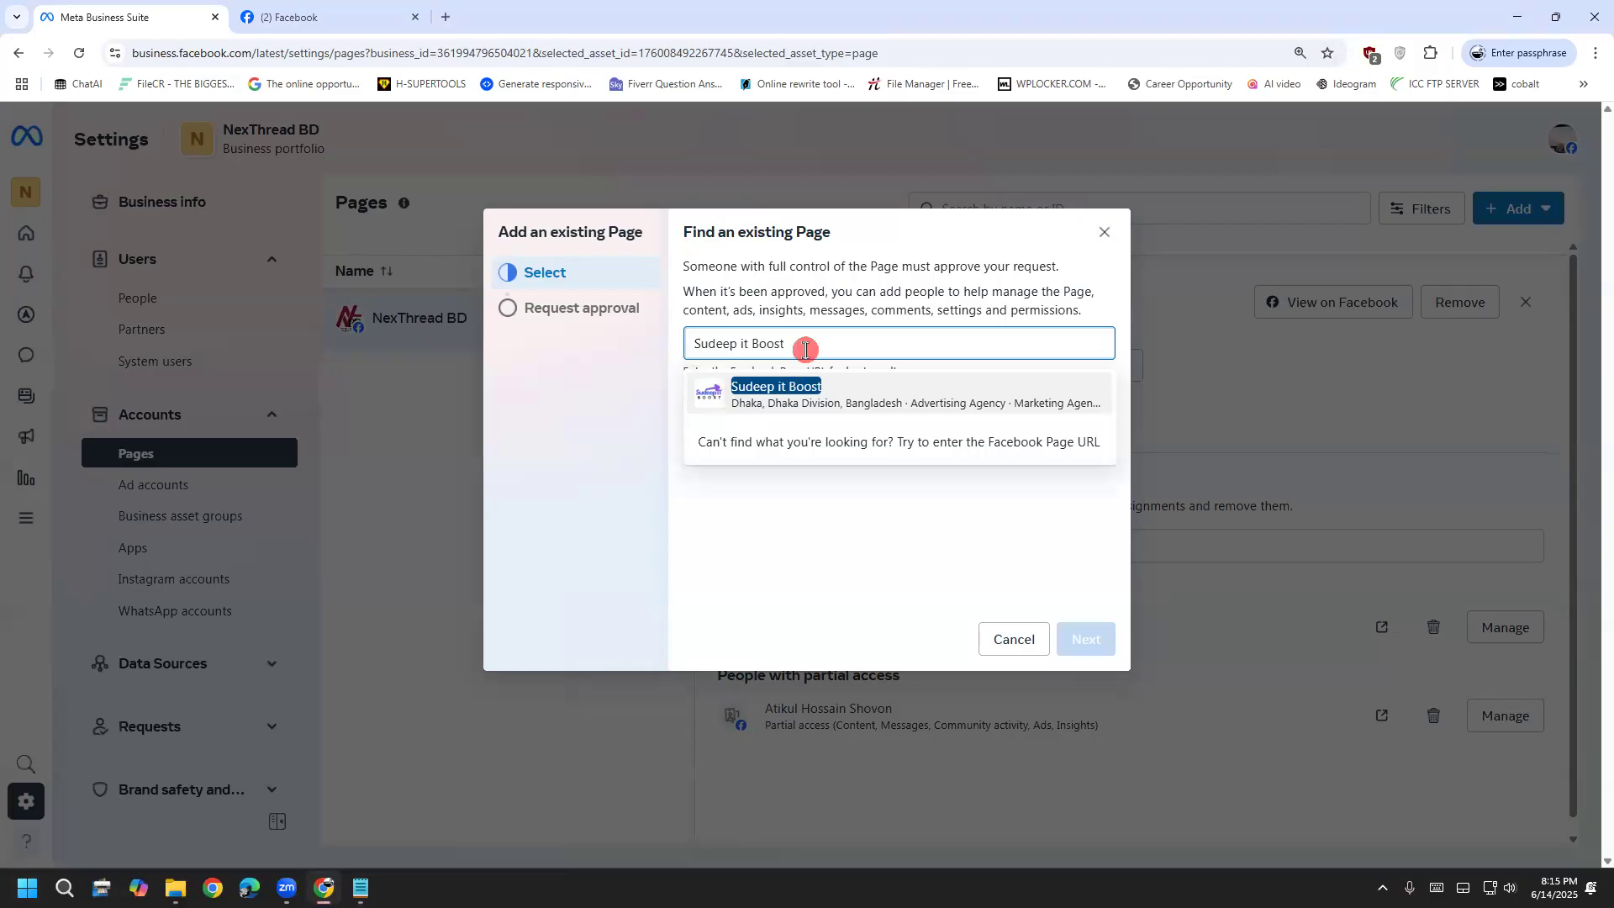
{"action": "left_click_drag", "start_coordinate": [805, 350], "coordinate": [634, 349]}
{"action": "key", "text": "BackSpace"}
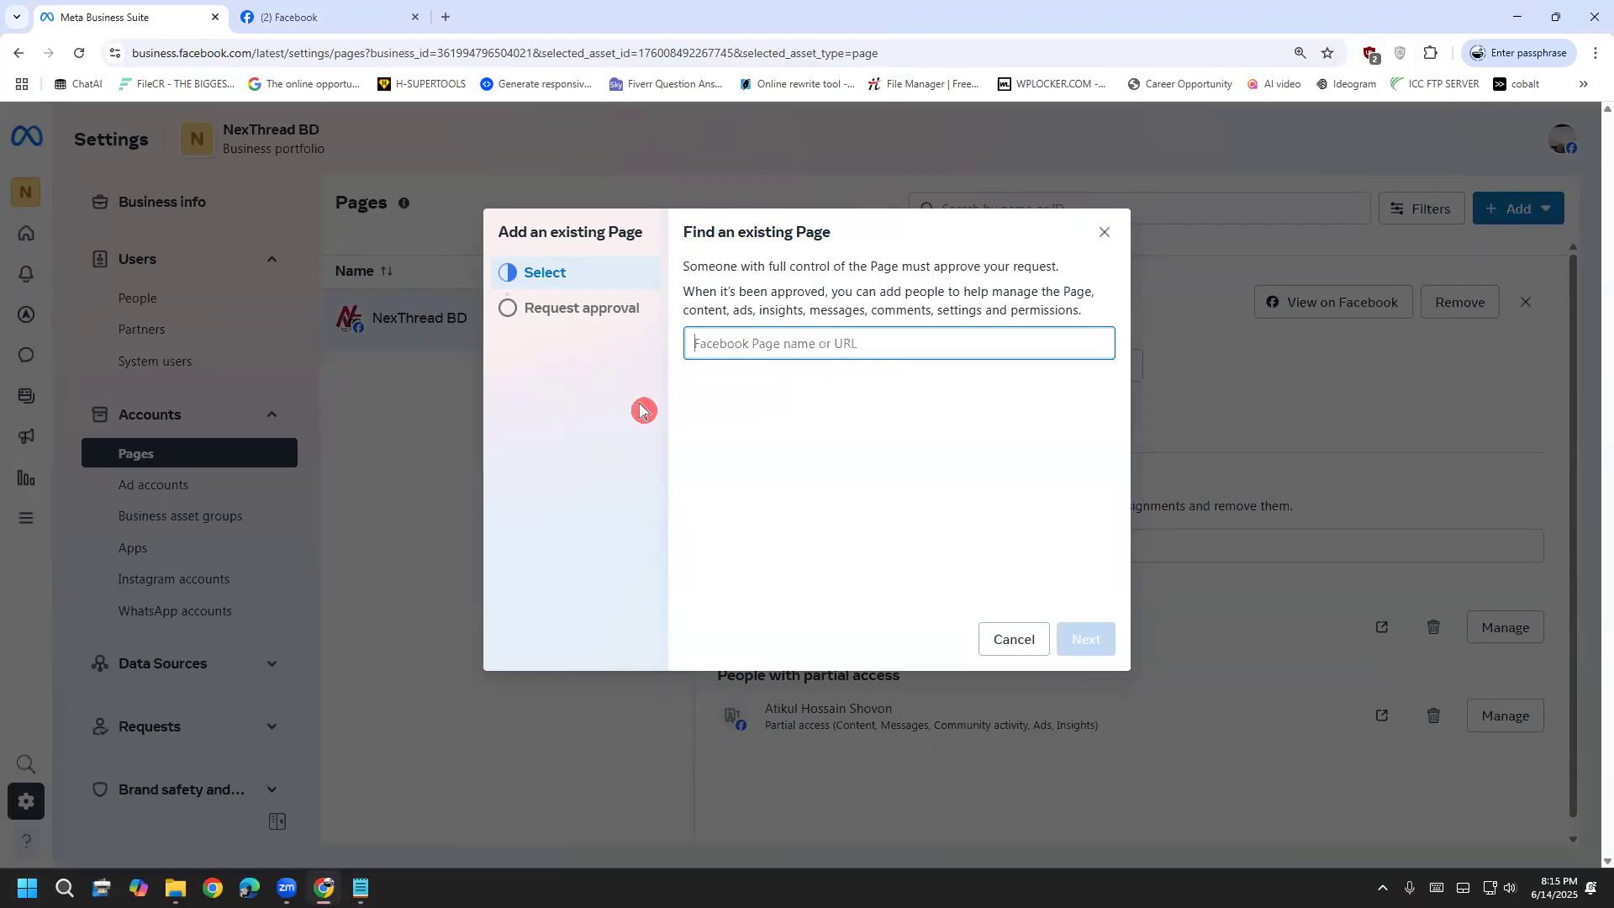
{"action": "left_click", "coordinate": [319, 16]}
{"action": "left_click", "coordinate": [363, 57]}
{"action": "left_click", "coordinate": [427, 58]}
{"action": "key", "text": "ctrl+a"}
{"action": "right_click", "coordinate": [158, 56]}
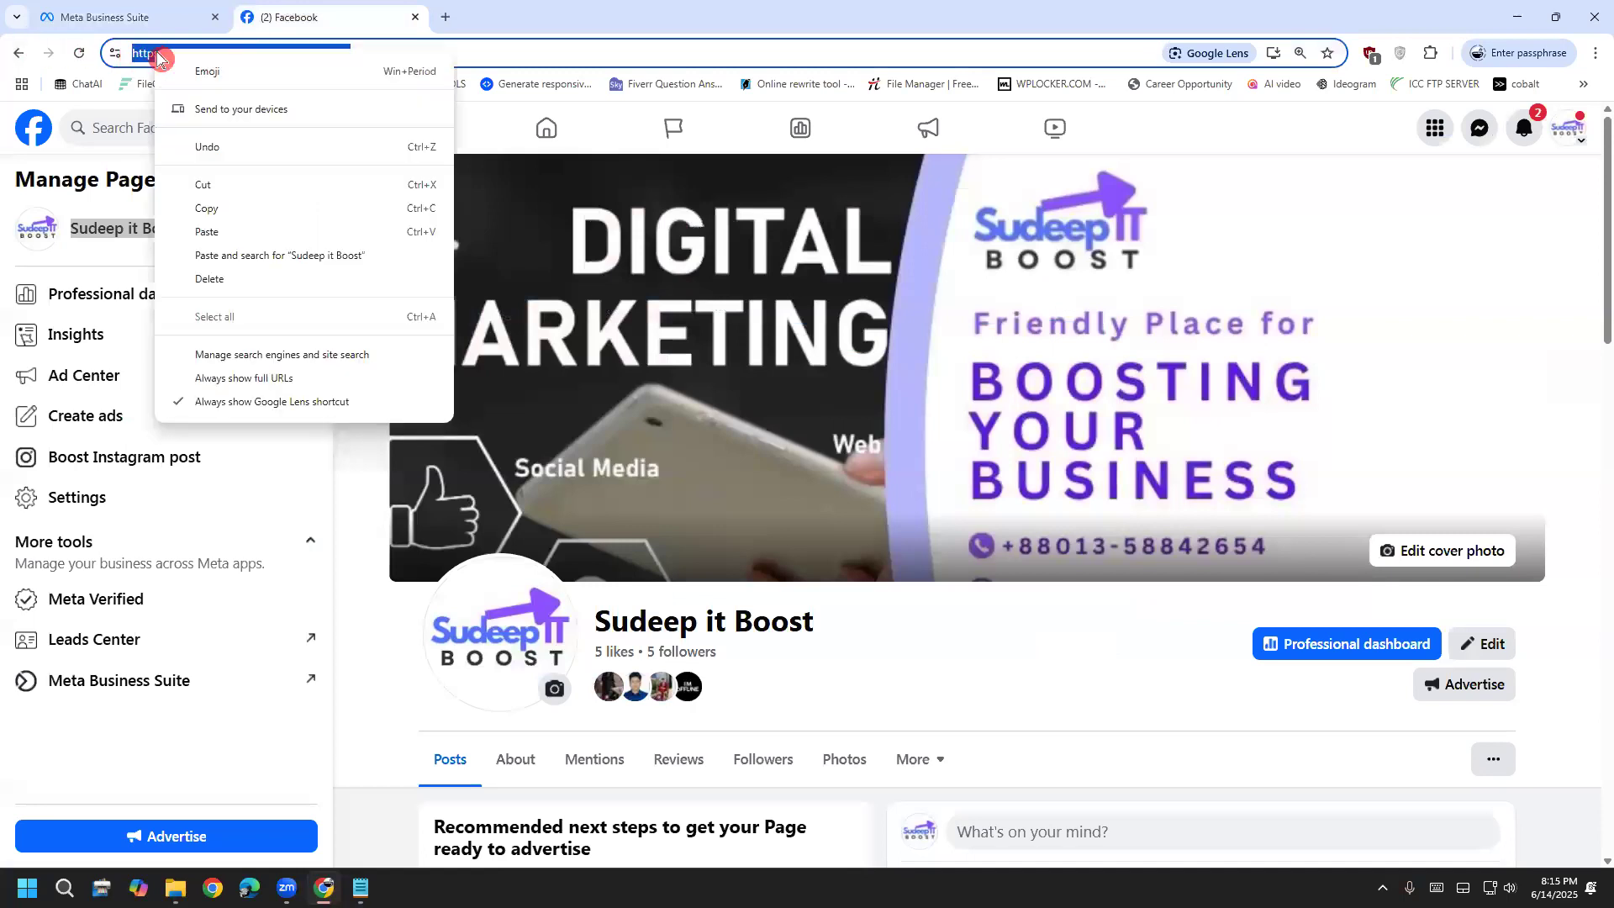
{"action": "left_click", "coordinate": [224, 219]}
{"action": "left_click", "coordinate": [139, 16]}
{"action": "left_click", "coordinate": [738, 334]}
{"action": "key", "text": "ctrl+v"}
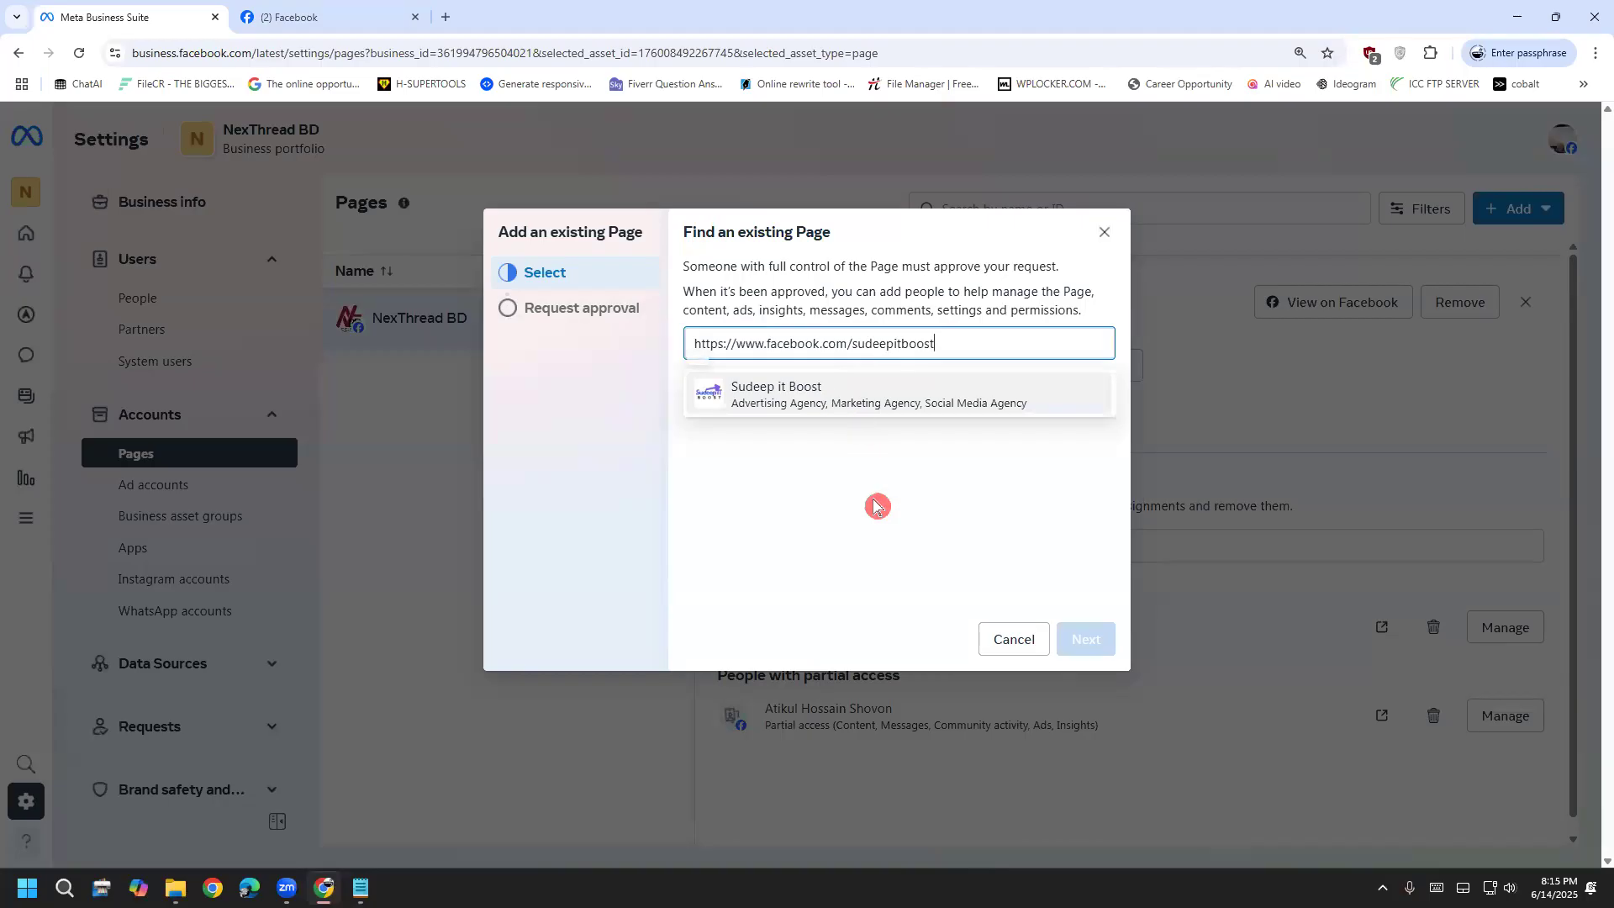
{"action": "left_click", "coordinate": [875, 505]}
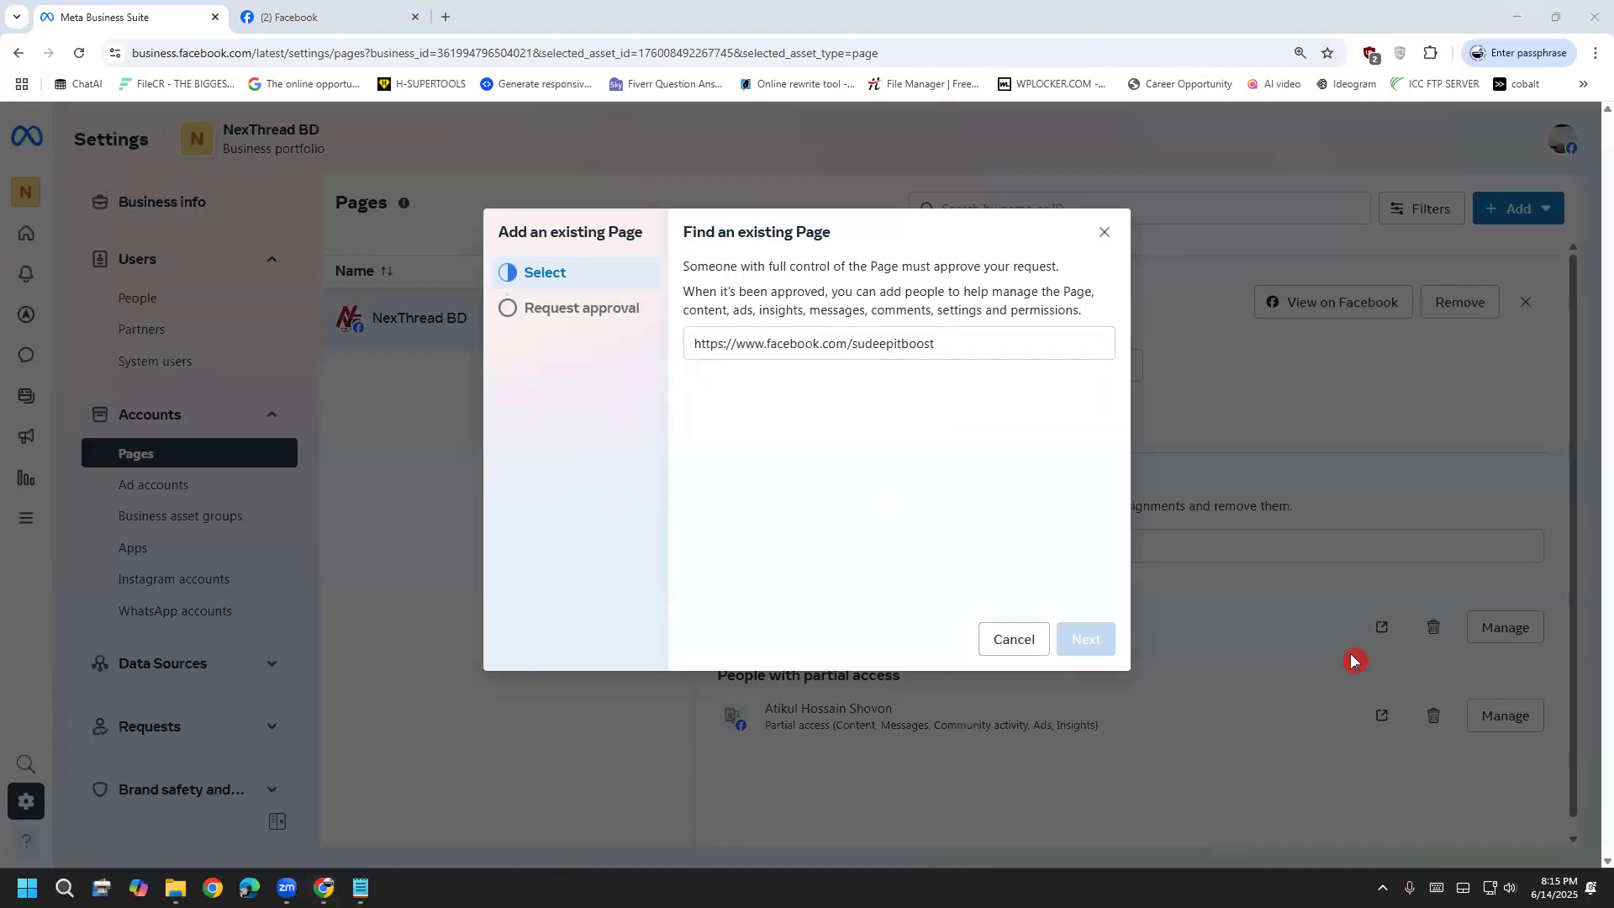
{"action": "left_click", "coordinate": [990, 337]}
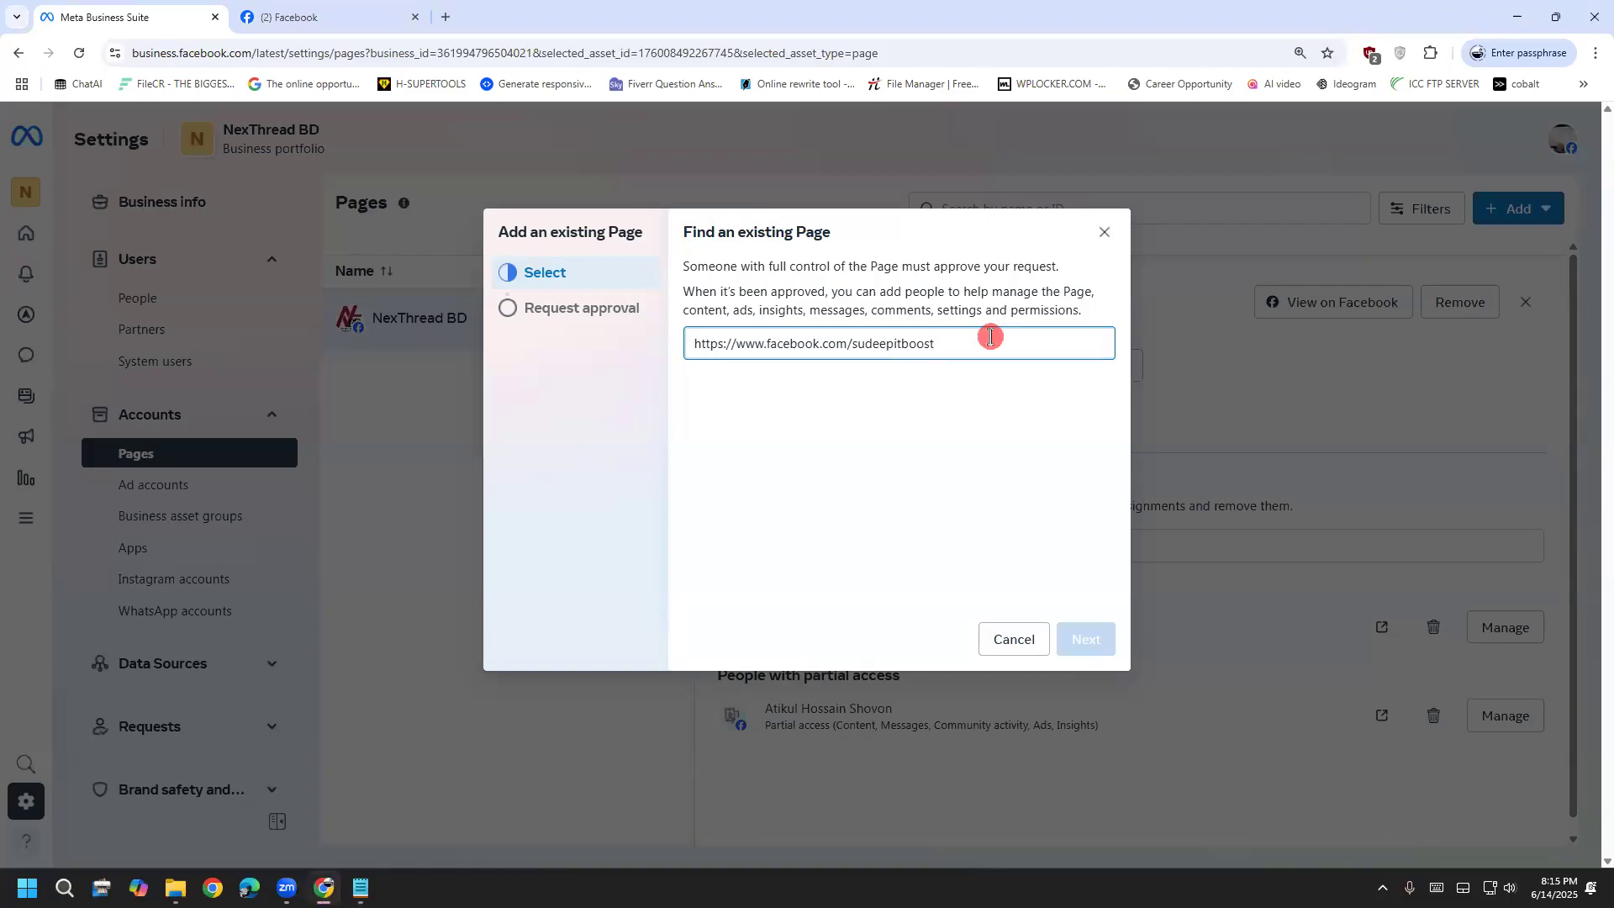
{"action": "left_click_drag", "start_coordinate": [991, 338], "coordinate": [373, 334]}
{"action": "left_click", "coordinate": [550, 368]}
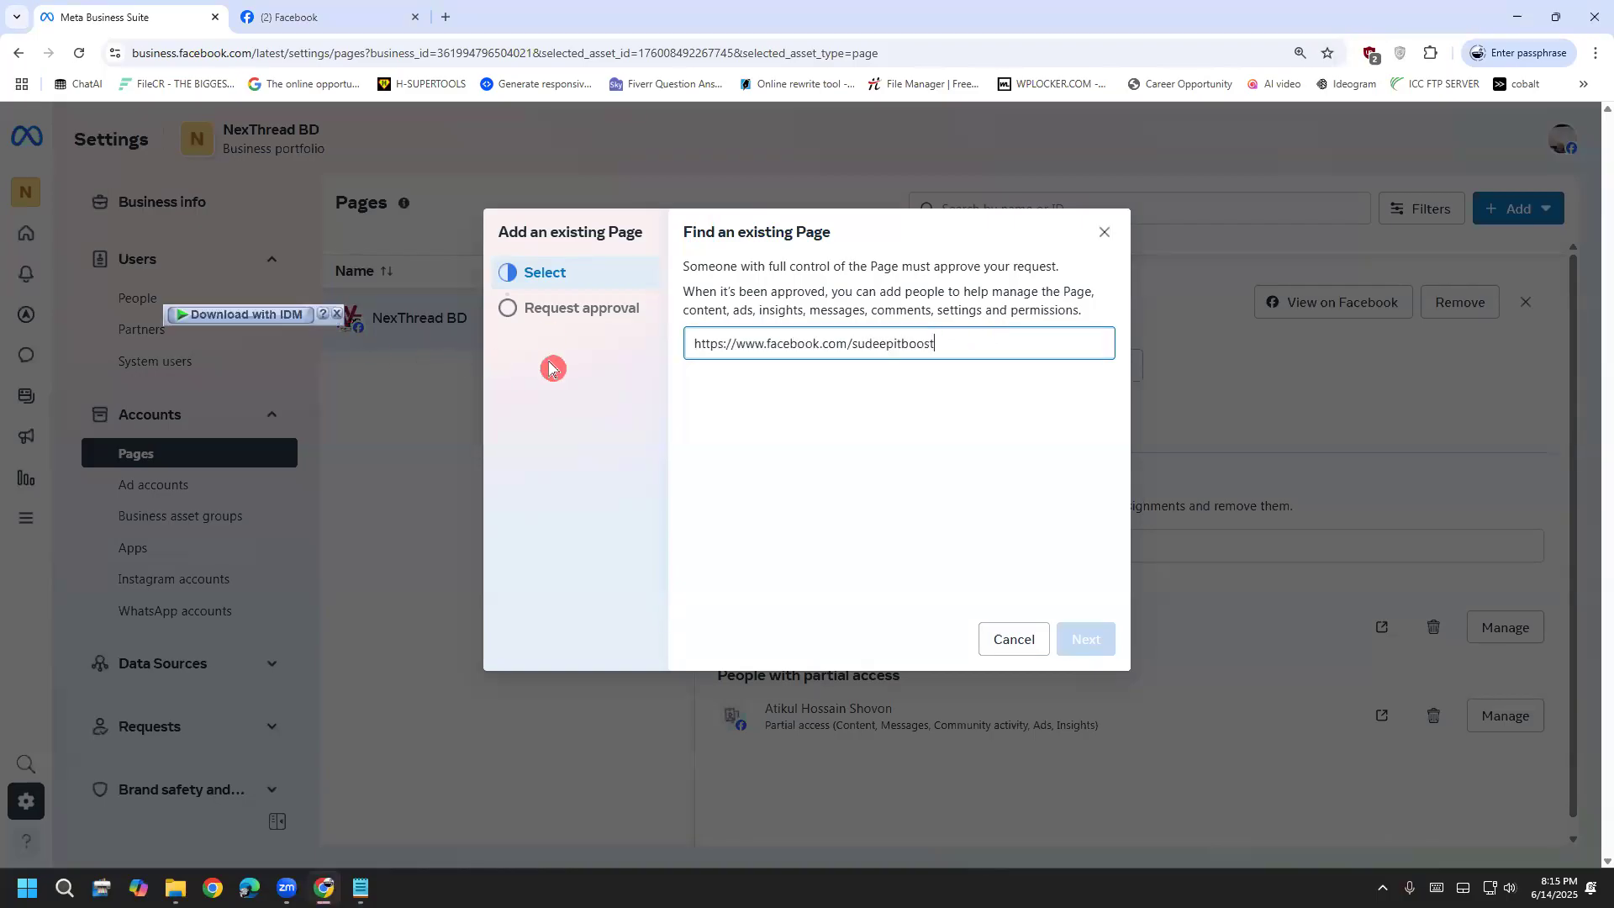
{"action": "left_click", "coordinate": [963, 348]}
{"action": "key", "text": "BackSpace"}
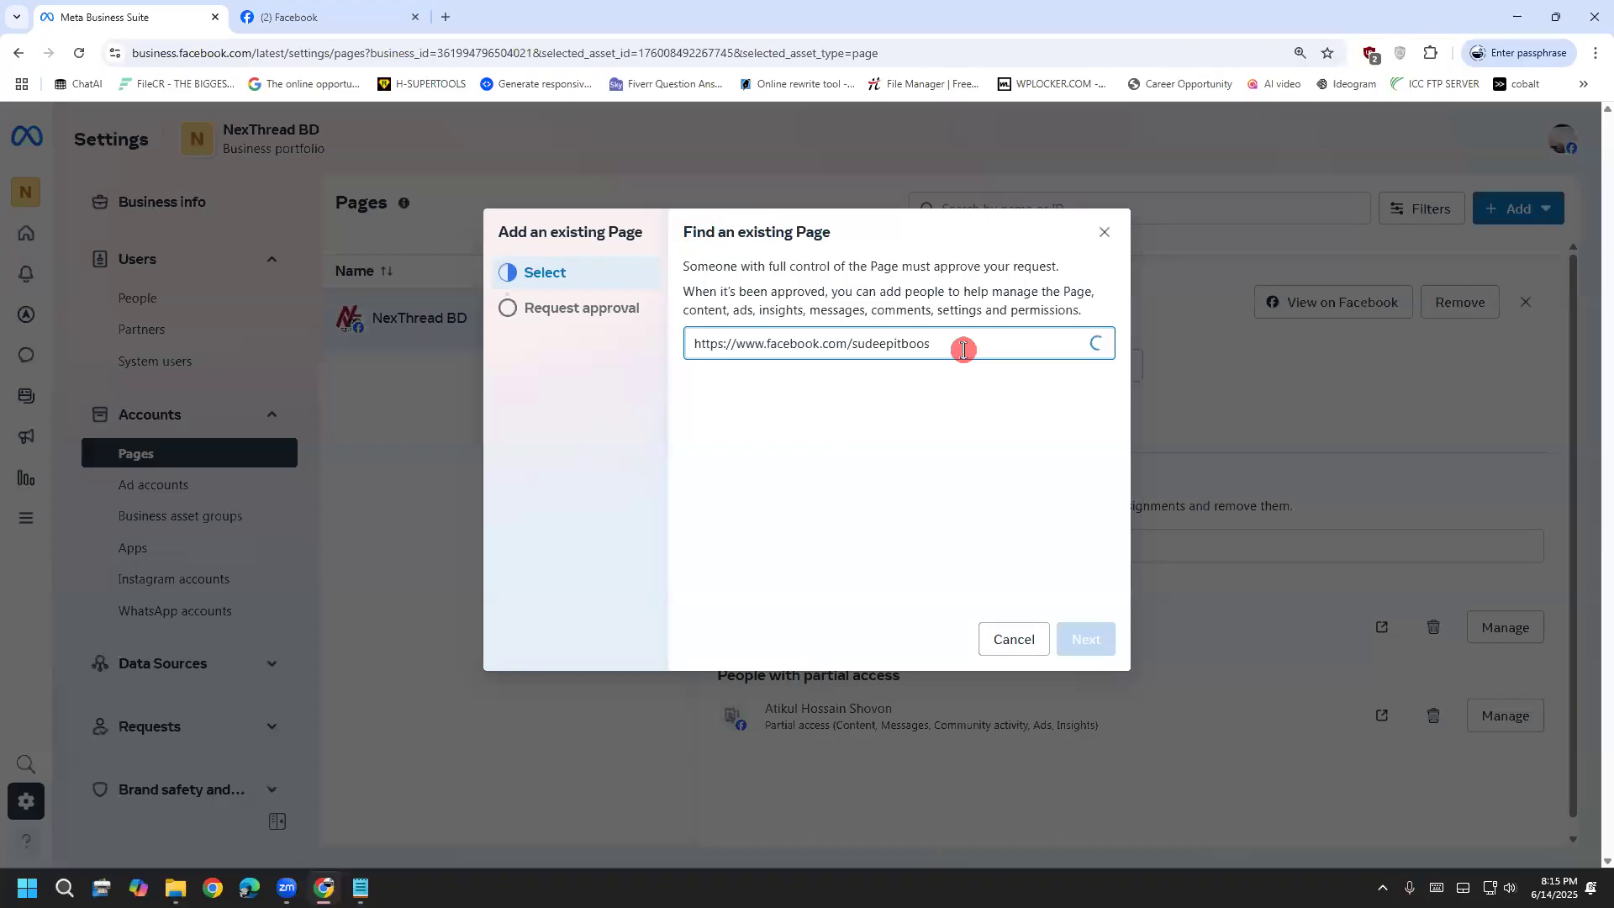
{"action": "type", "text": "t"}
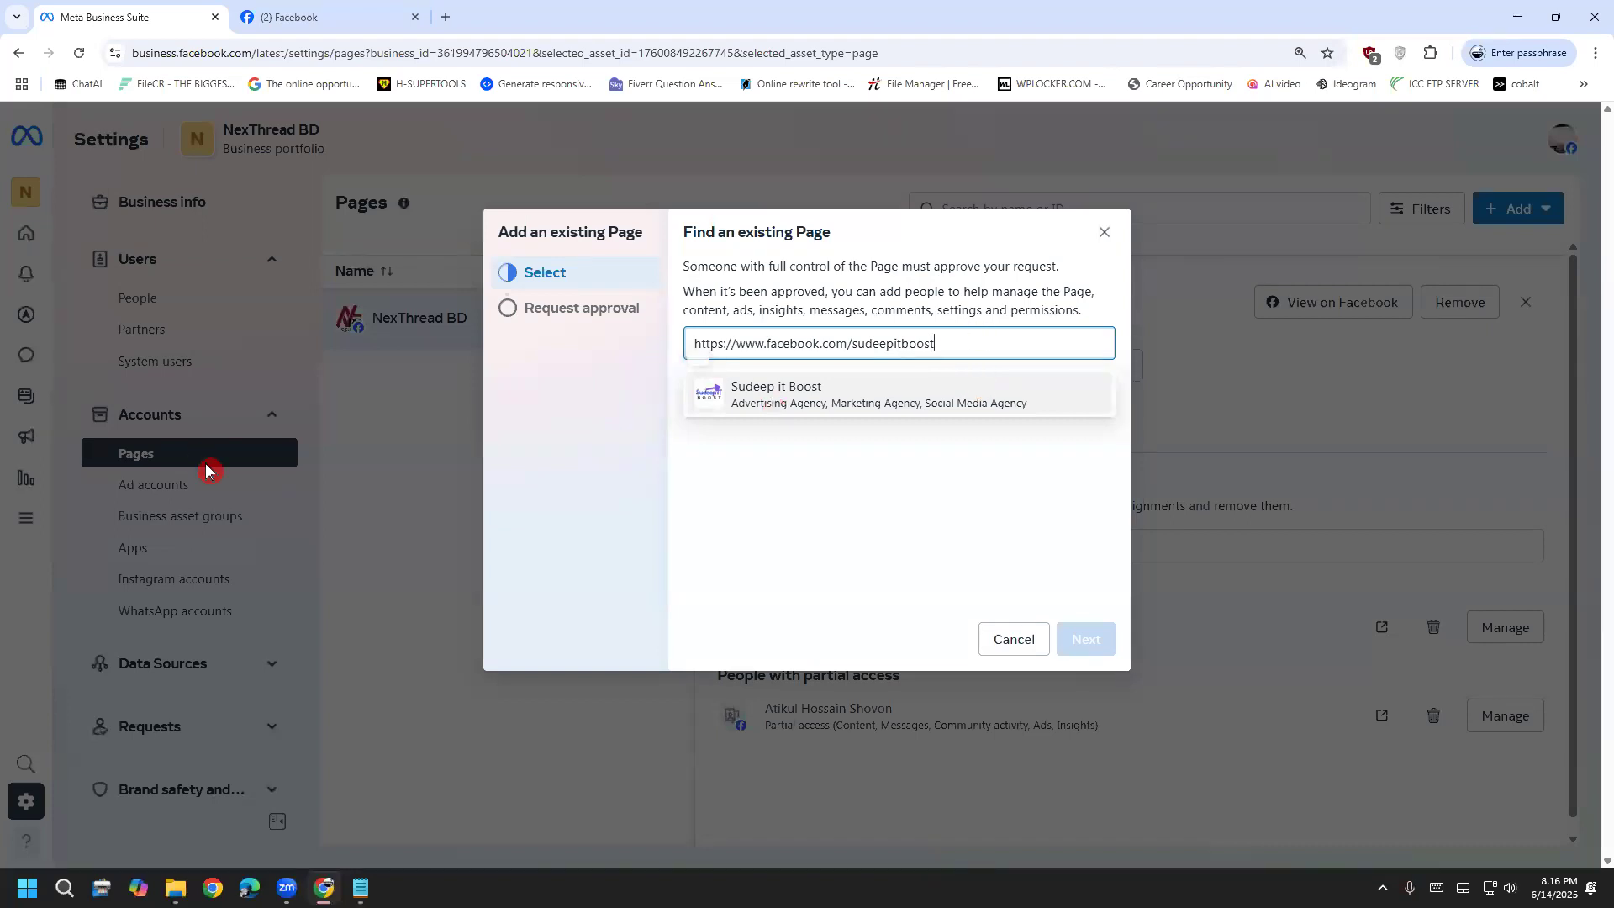
{"action": "left_click", "coordinate": [271, 493]}
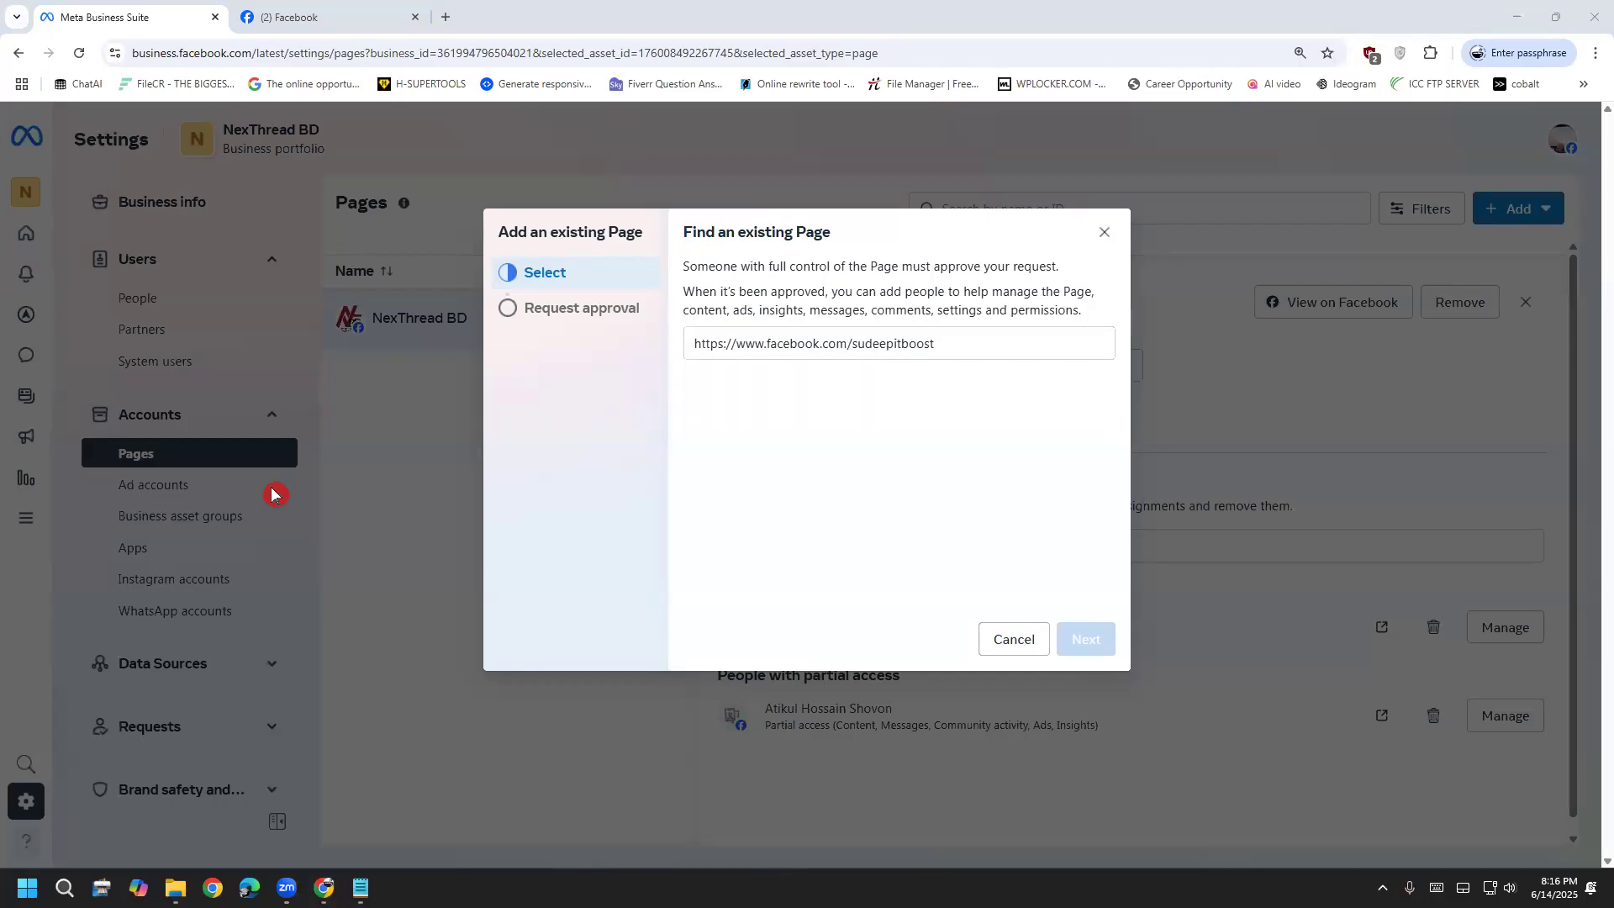
{"action": "left_click_drag", "start_coordinate": [958, 342], "coordinate": [522, 336]}
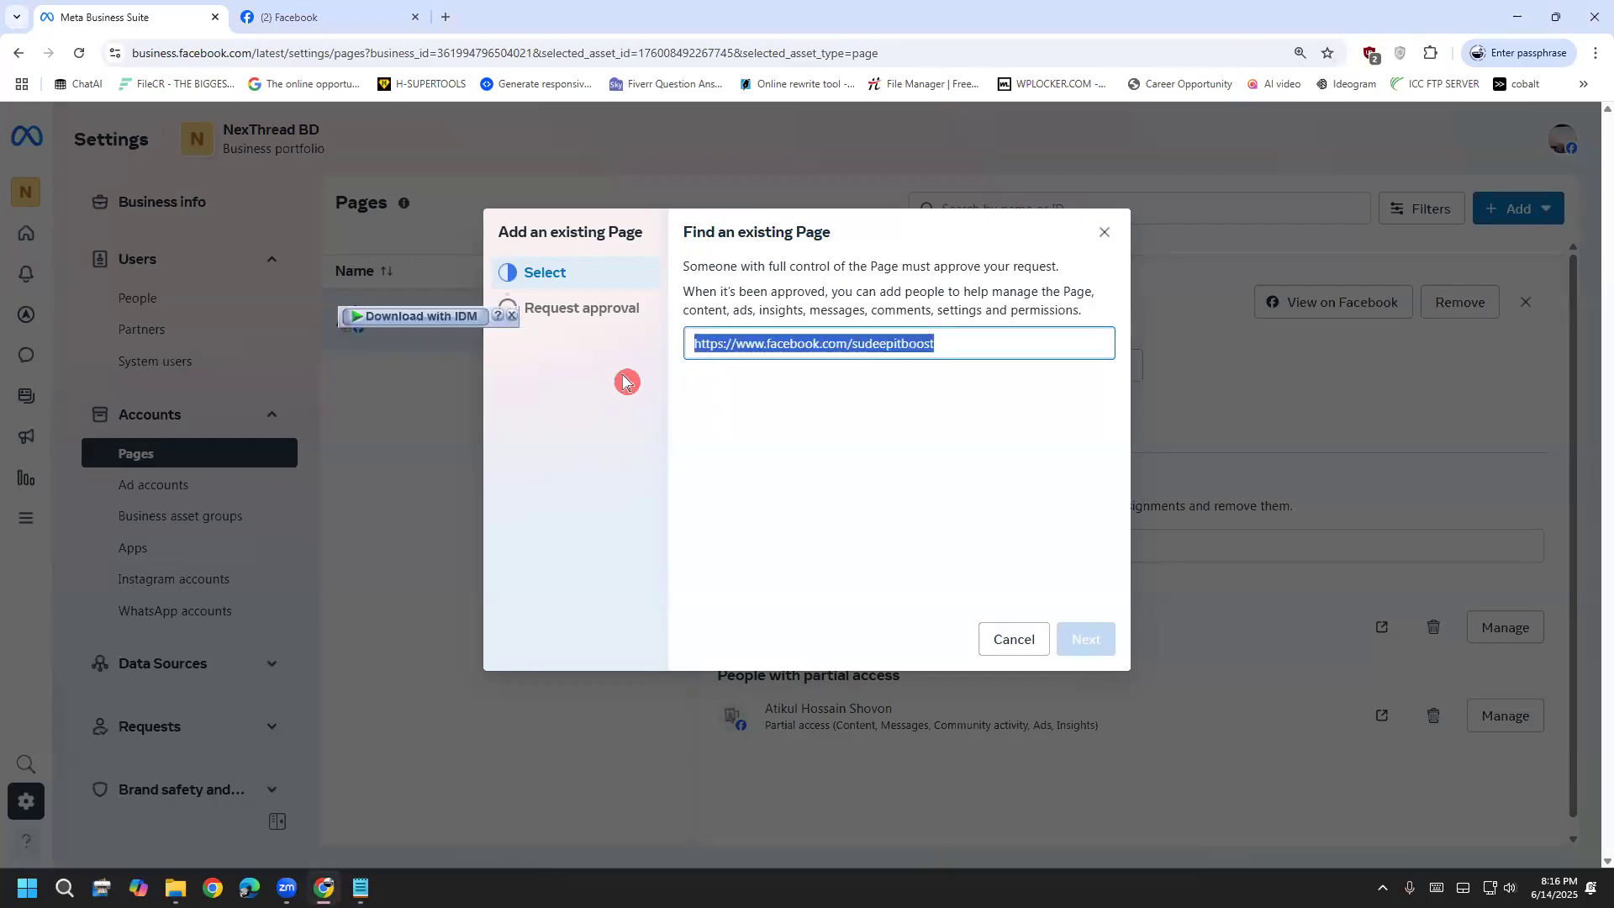
{"action": "key", "text": "BackSpace"}
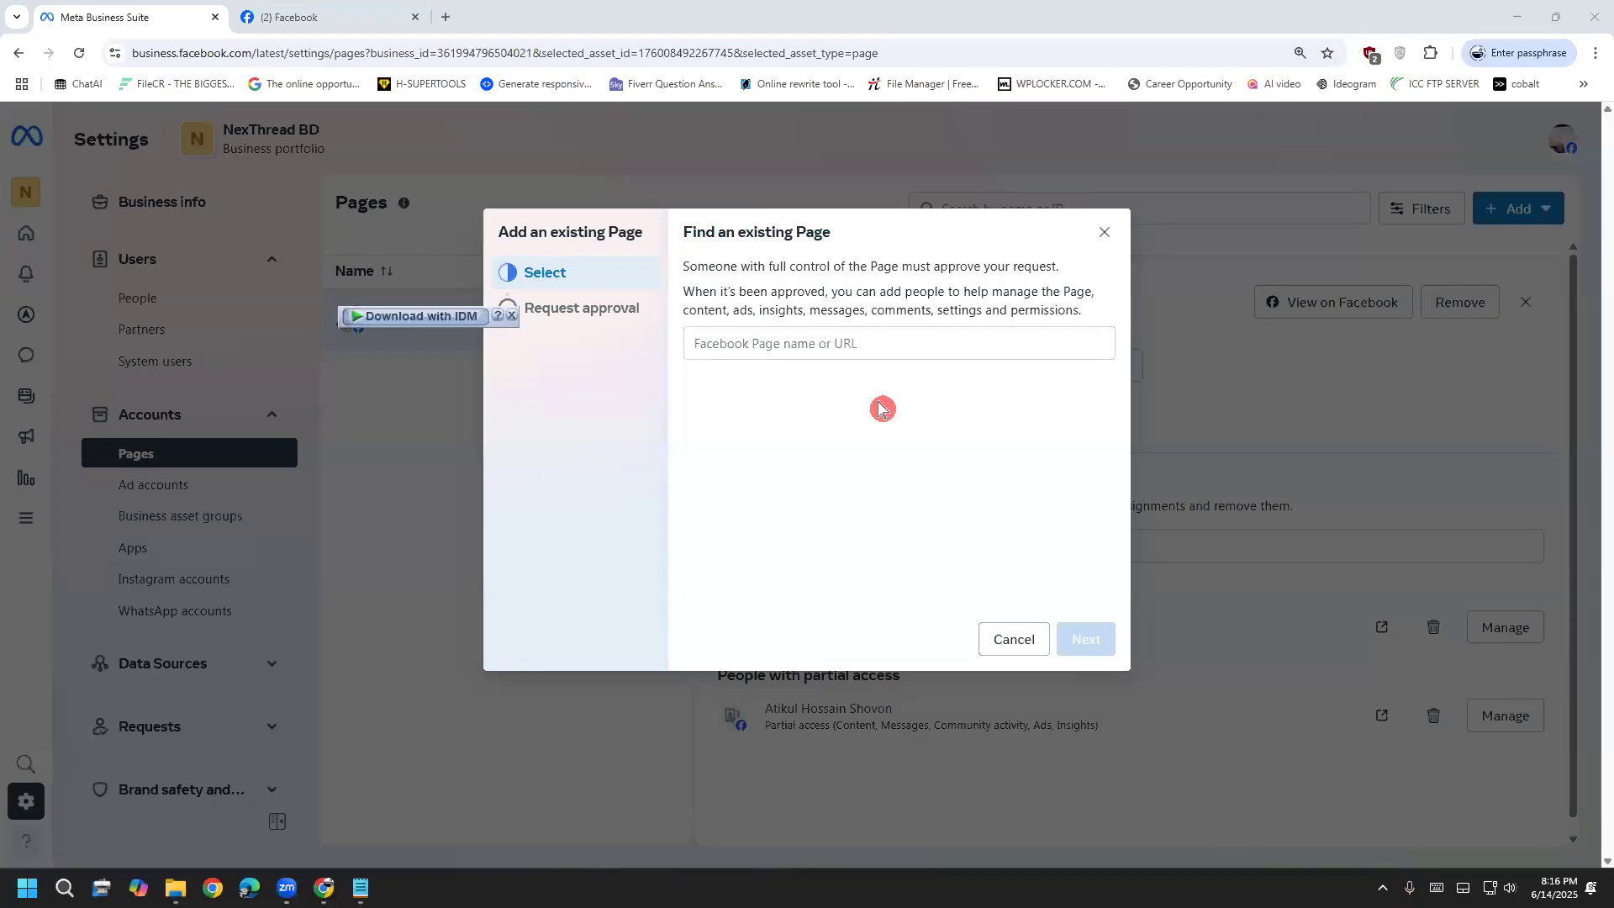
{"action": "left_click", "coordinate": [356, 14]}
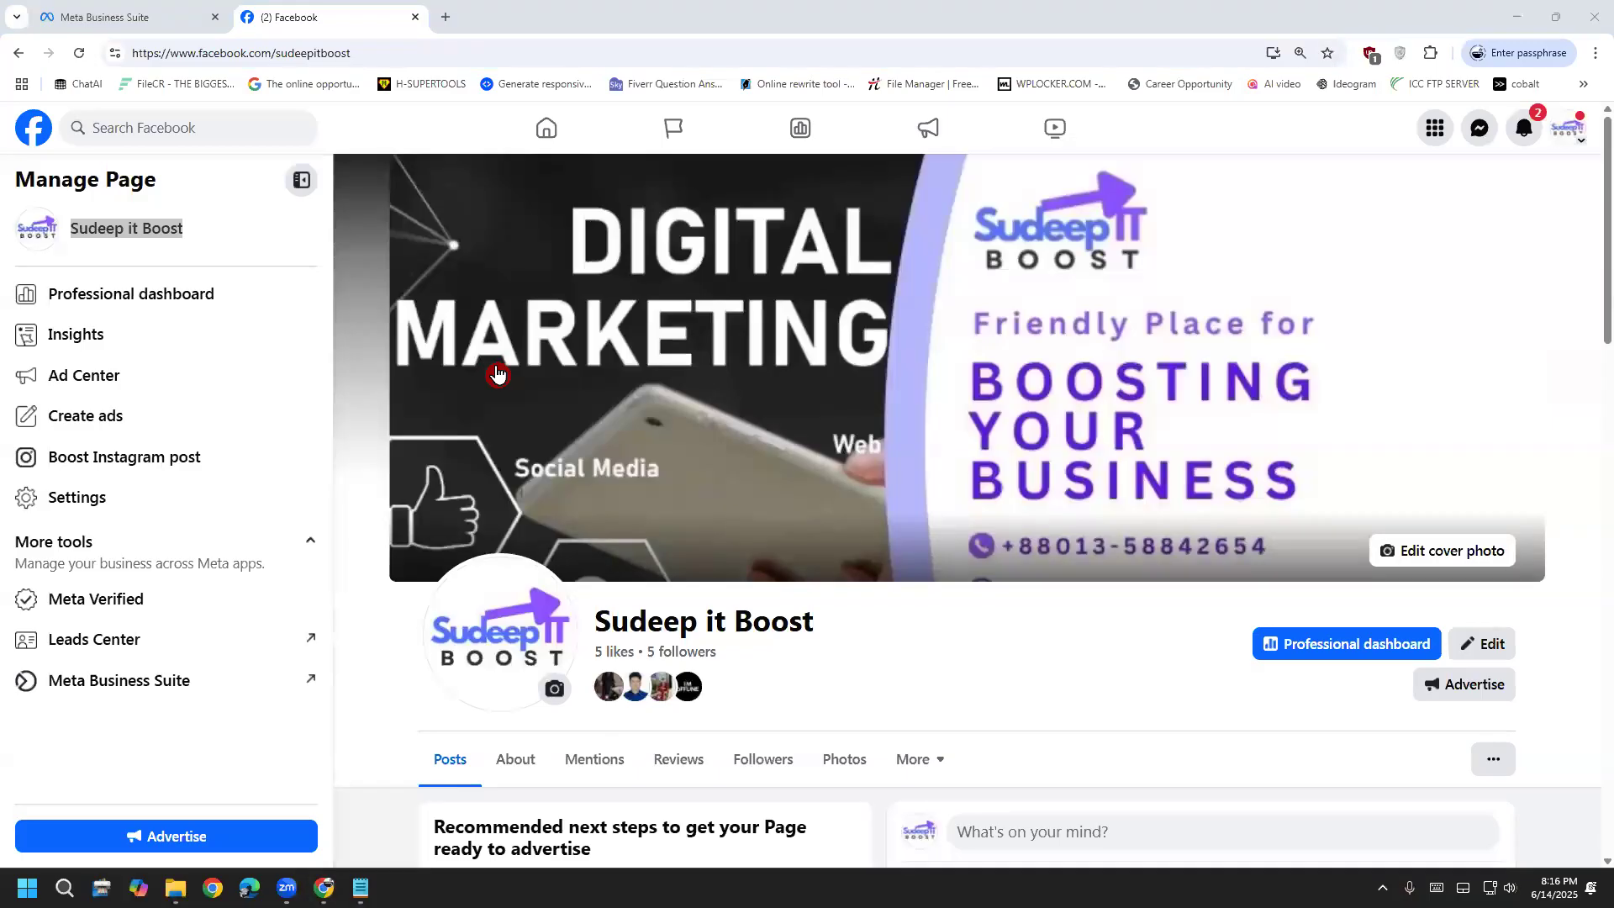
Scroll through the Sudeep it Boost Facebook page to review its Manage Page sidebar
{"action": "scroll", "coordinate": [378, 587], "scroll_direction": "down", "scroll_amount": 10}
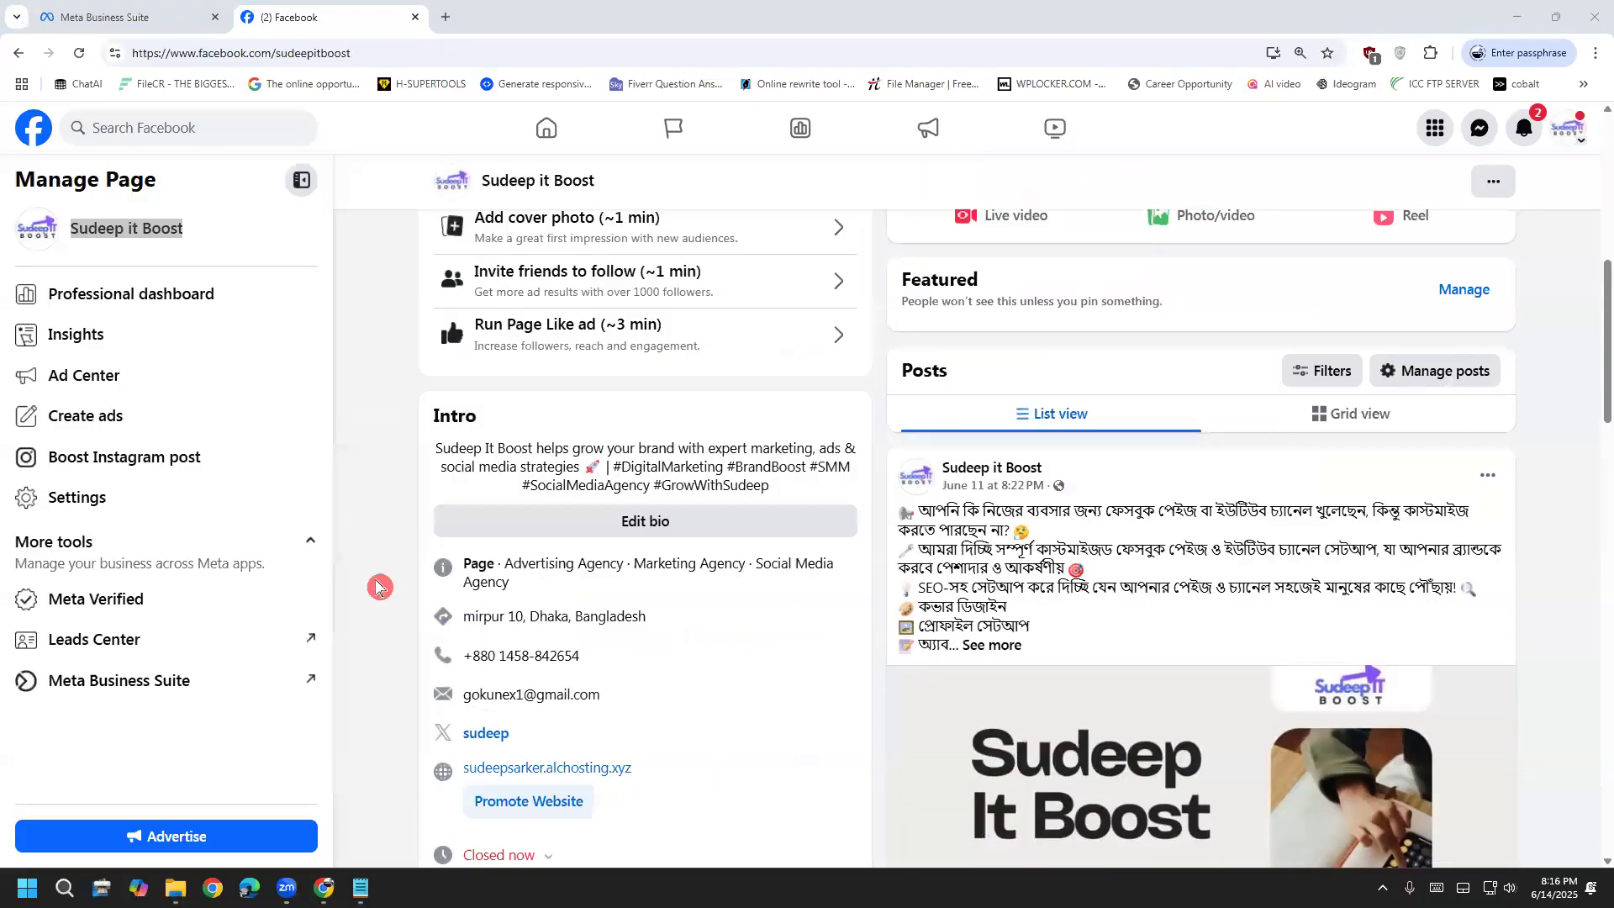
{"action": "scroll", "coordinate": [378, 587], "scroll_direction": "up", "scroll_amount": 10}
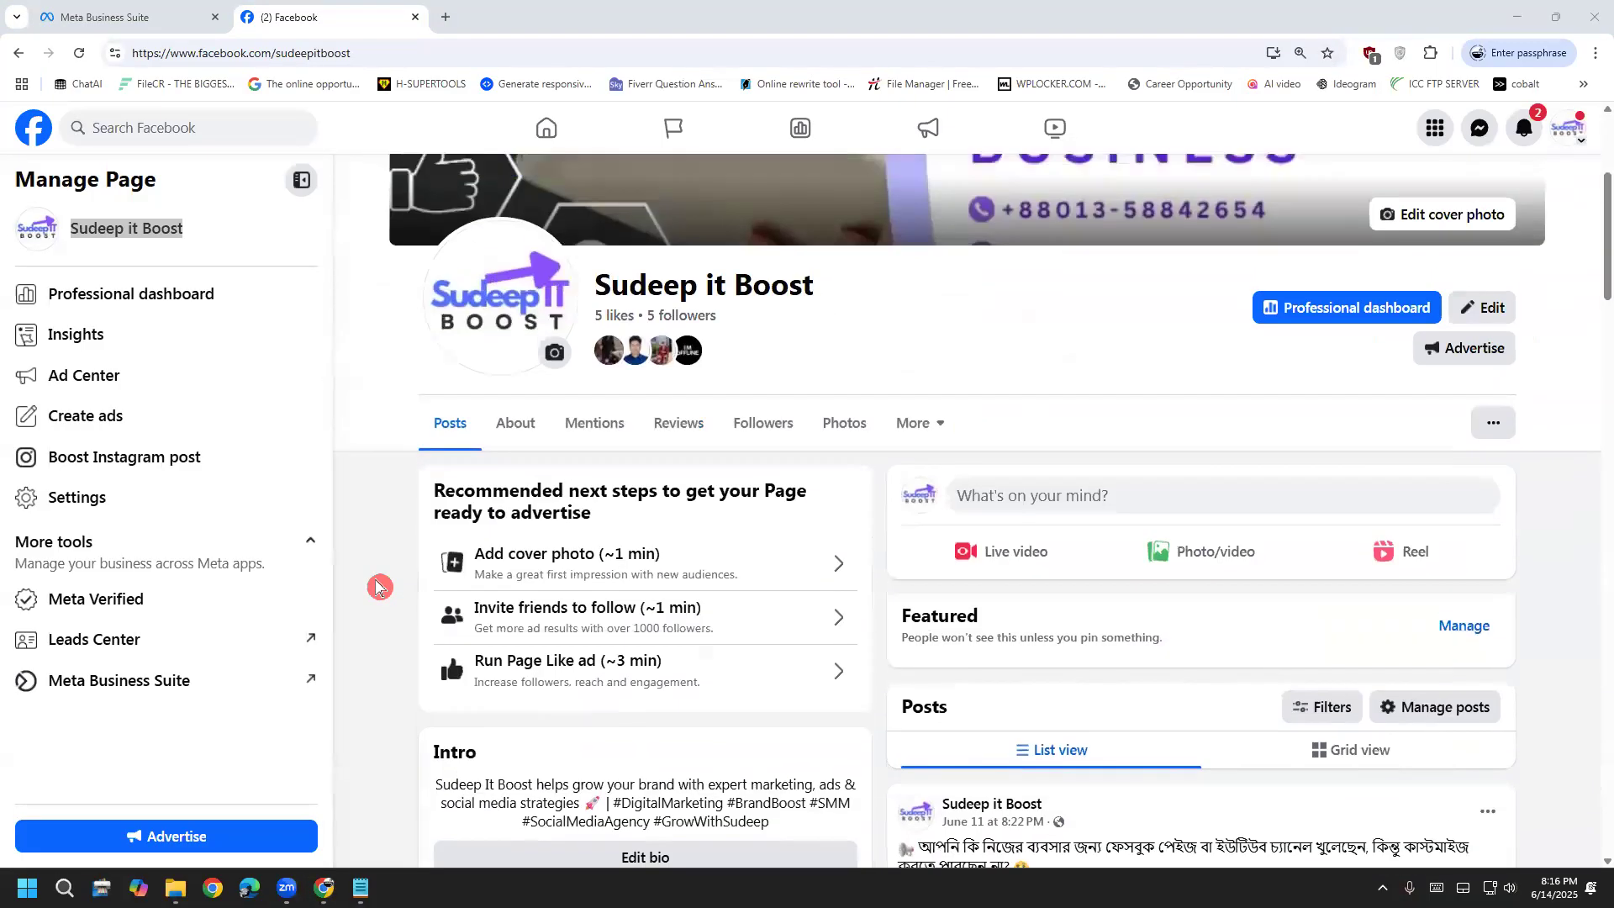
{"action": "left_click", "coordinate": [378, 580]}
{"action": "scroll", "coordinate": [375, 541], "scroll_direction": "down", "scroll_amount": 7}
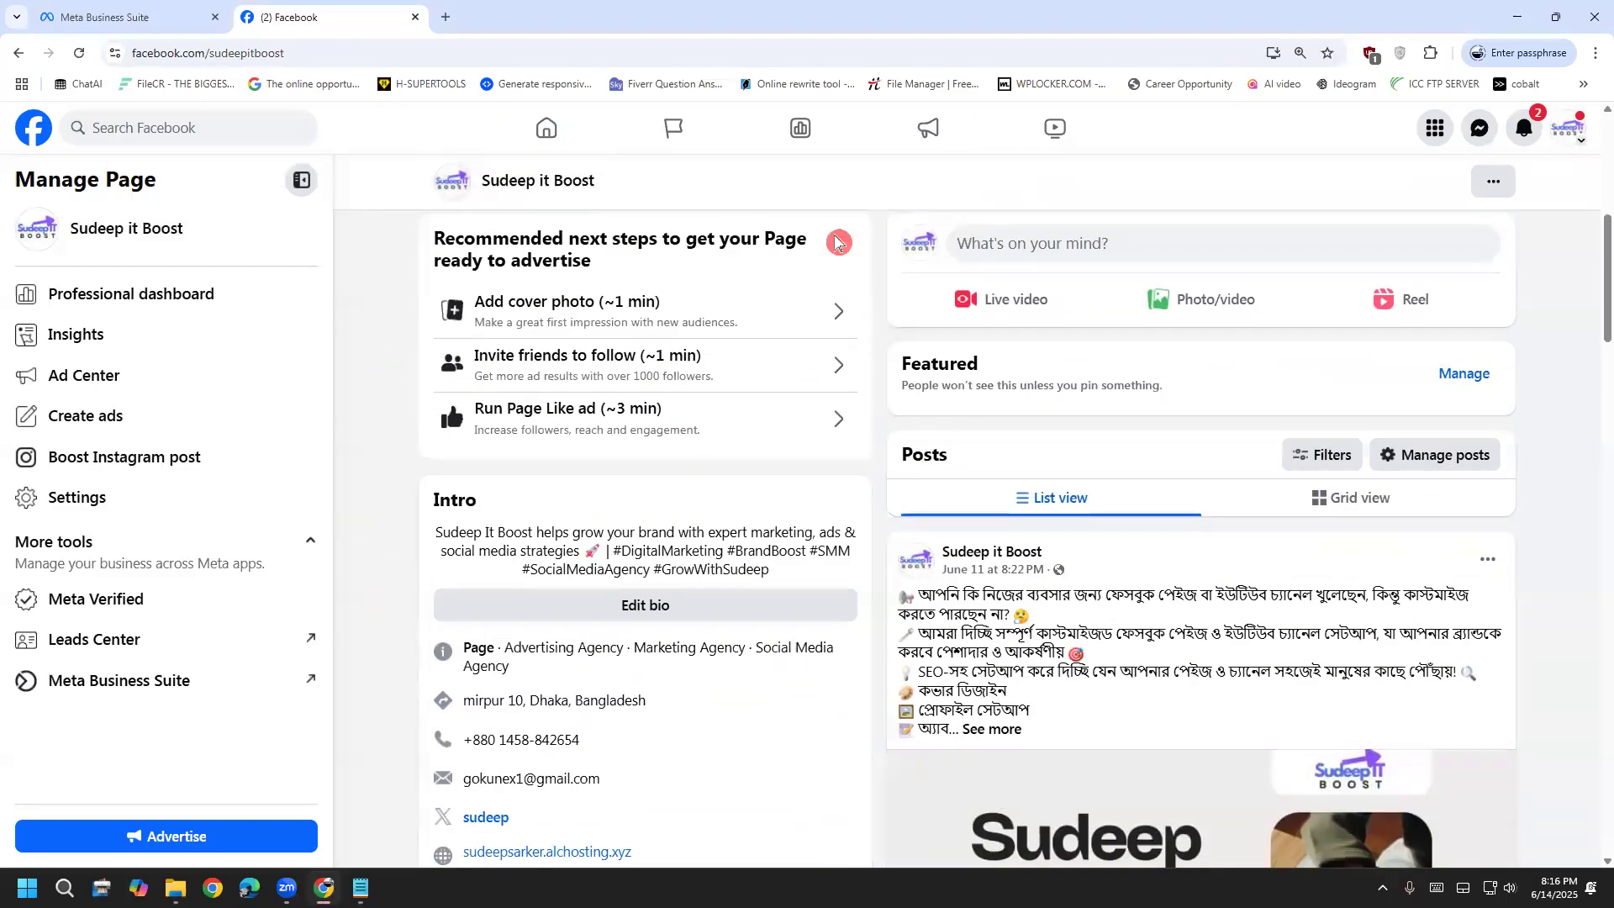
{"action": "scroll", "coordinate": [389, 466], "scroll_direction": "up", "scroll_amount": 8}
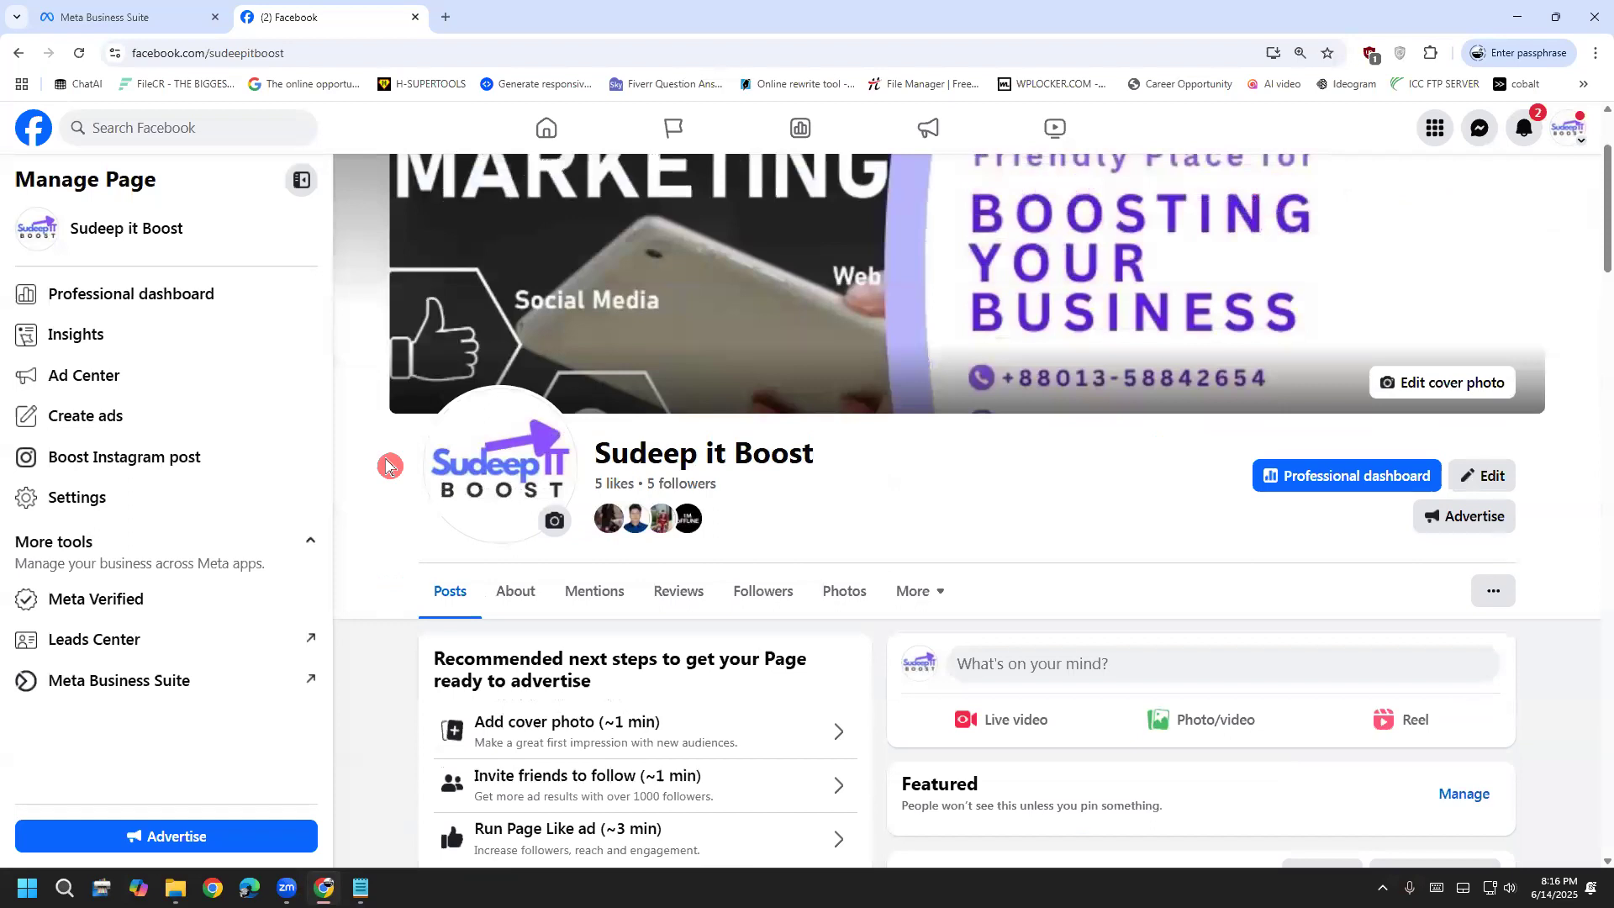
{"action": "scroll", "coordinate": [388, 467], "scroll_direction": "down", "scroll_amount": 6}
{"action": "scroll", "coordinate": [388, 465], "scroll_direction": "down", "scroll_amount": 4}
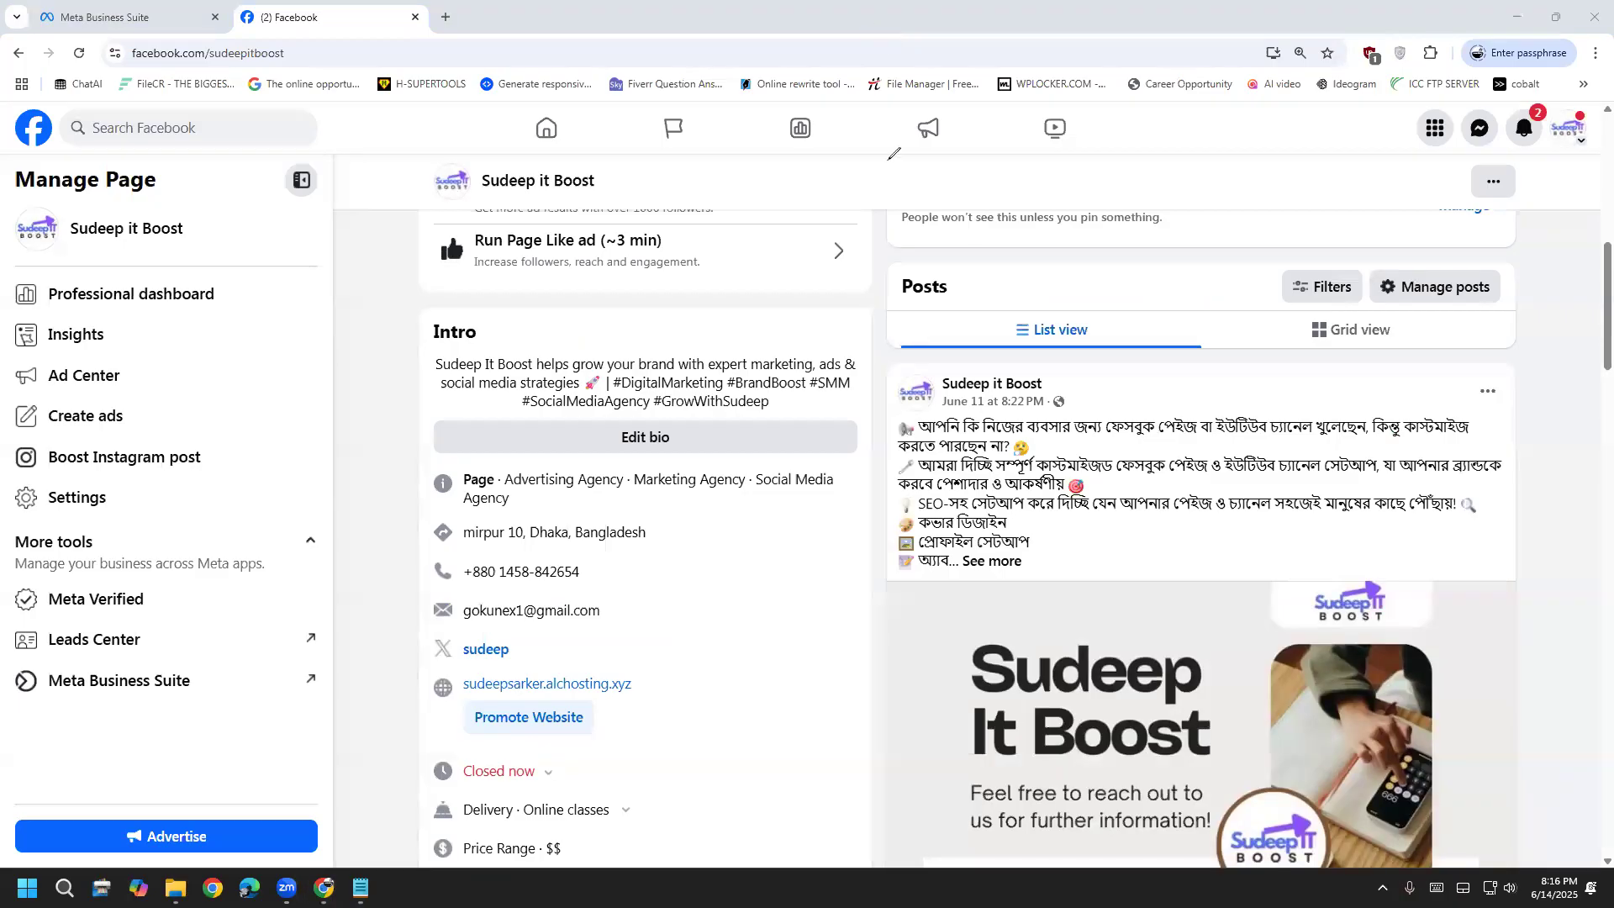
Mark the sidebar with red arrows, then open Meta Business Suite and show the Steps note
{"action": "mouse_move", "coordinate": [209, 711]}
{"action": "left_mouse_down"}
{"action": "mouse_move", "coordinate": [35, 694]}
{"action": "mouse_move", "coordinate": [13, 655]}
{"action": "mouse_move", "coordinate": [328, 649]}
{"action": "mouse_move", "coordinate": [335, 682]}
{"action": "mouse_move", "coordinate": [181, 705]}
{"action": "left_mouse_up"}
{"action": "mouse_move", "coordinate": [273, 205]}
{"action": "left_mouse_down"}
{"action": "mouse_move", "coordinate": [235, 361]}
{"action": "mouse_move", "coordinate": [114, 647]}
{"action": "left_mouse_up"}
{"action": "mouse_move", "coordinate": [81, 558]}
{"action": "left_mouse_down"}
{"action": "mouse_move", "coordinate": [126, 618]}
{"action": "mouse_move", "coordinate": [159, 611]}
{"action": "left_mouse_up"}
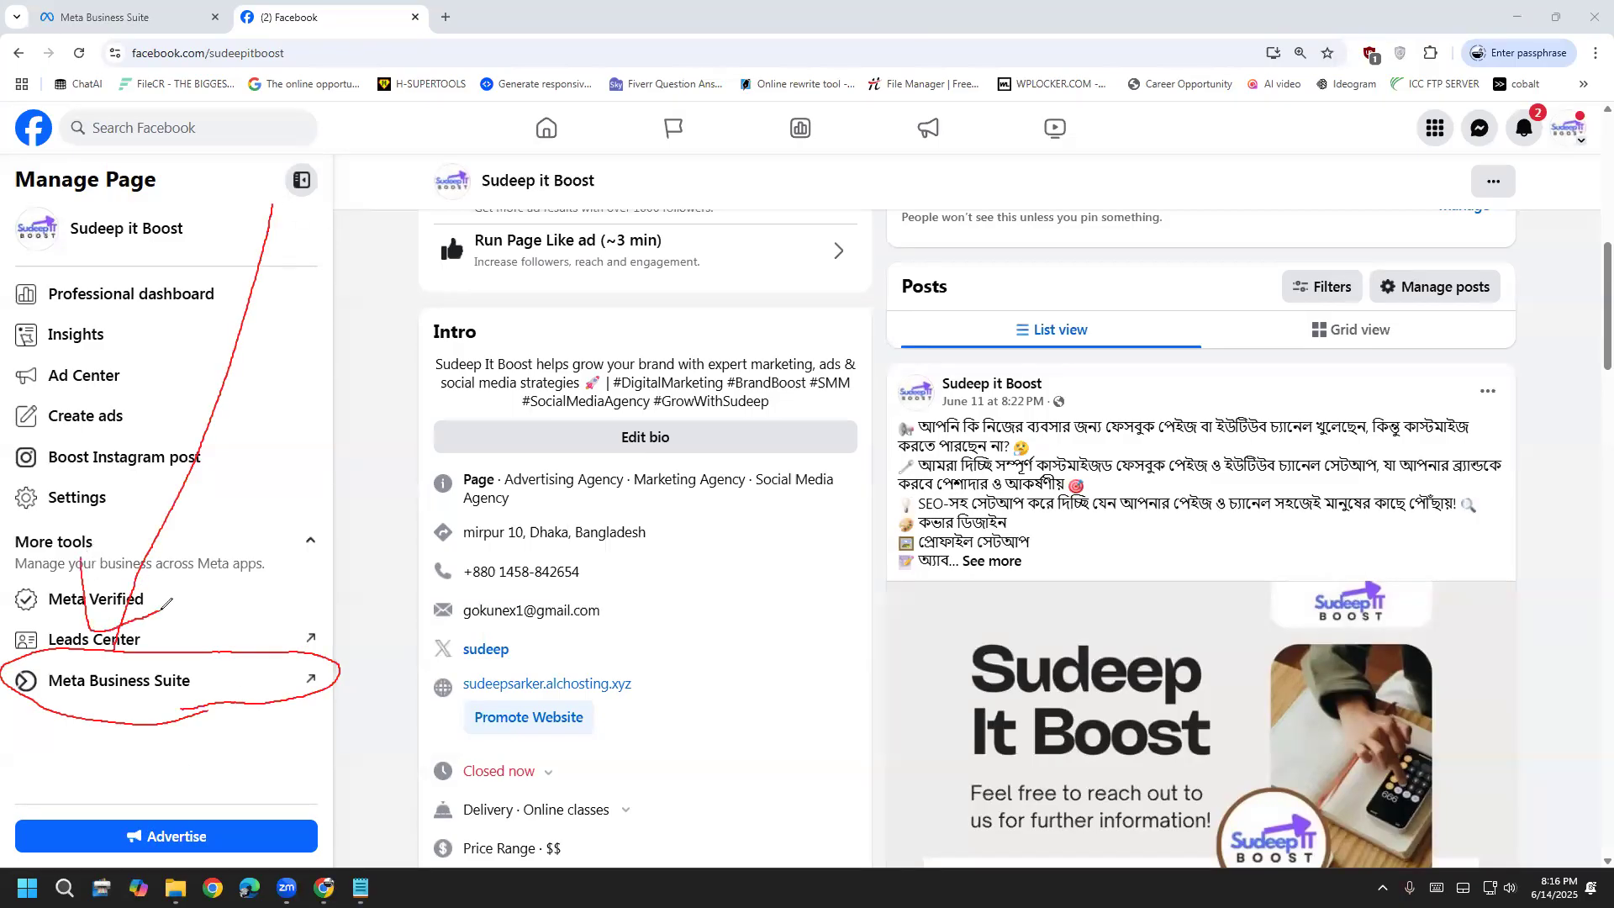
{"action": "left_click_drag", "start_coordinate": [342, 408], "coordinate": [223, 654]}
{"action": "mouse_move", "coordinate": [227, 578]}
{"action": "left_mouse_down"}
{"action": "mouse_move", "coordinate": [242, 646]}
{"action": "mouse_move", "coordinate": [269, 629]}
{"action": "left_mouse_up"}
{"action": "mouse_move", "coordinate": [475, 790]}
{"action": "left_mouse_down"}
{"action": "mouse_move", "coordinate": [318, 741]}
{"action": "mouse_move", "coordinate": [286, 710]}
{"action": "mouse_move", "coordinate": [268, 723]}
{"action": "mouse_move", "coordinate": [298, 696]}
{"action": "left_mouse_up"}
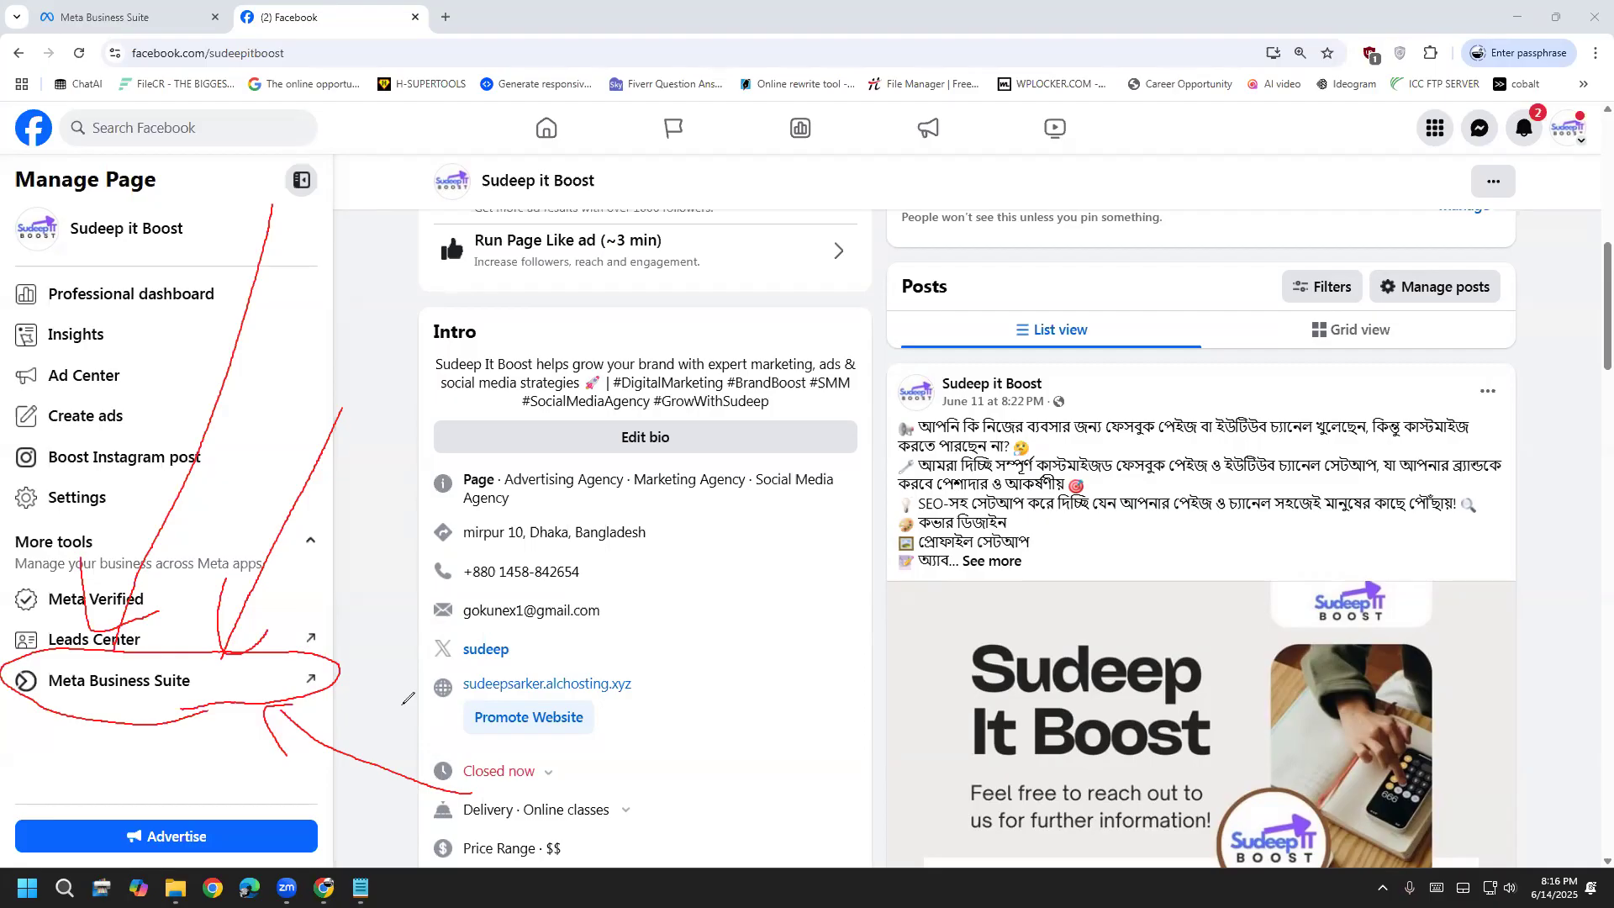
{"action": "key", "text": "e"}
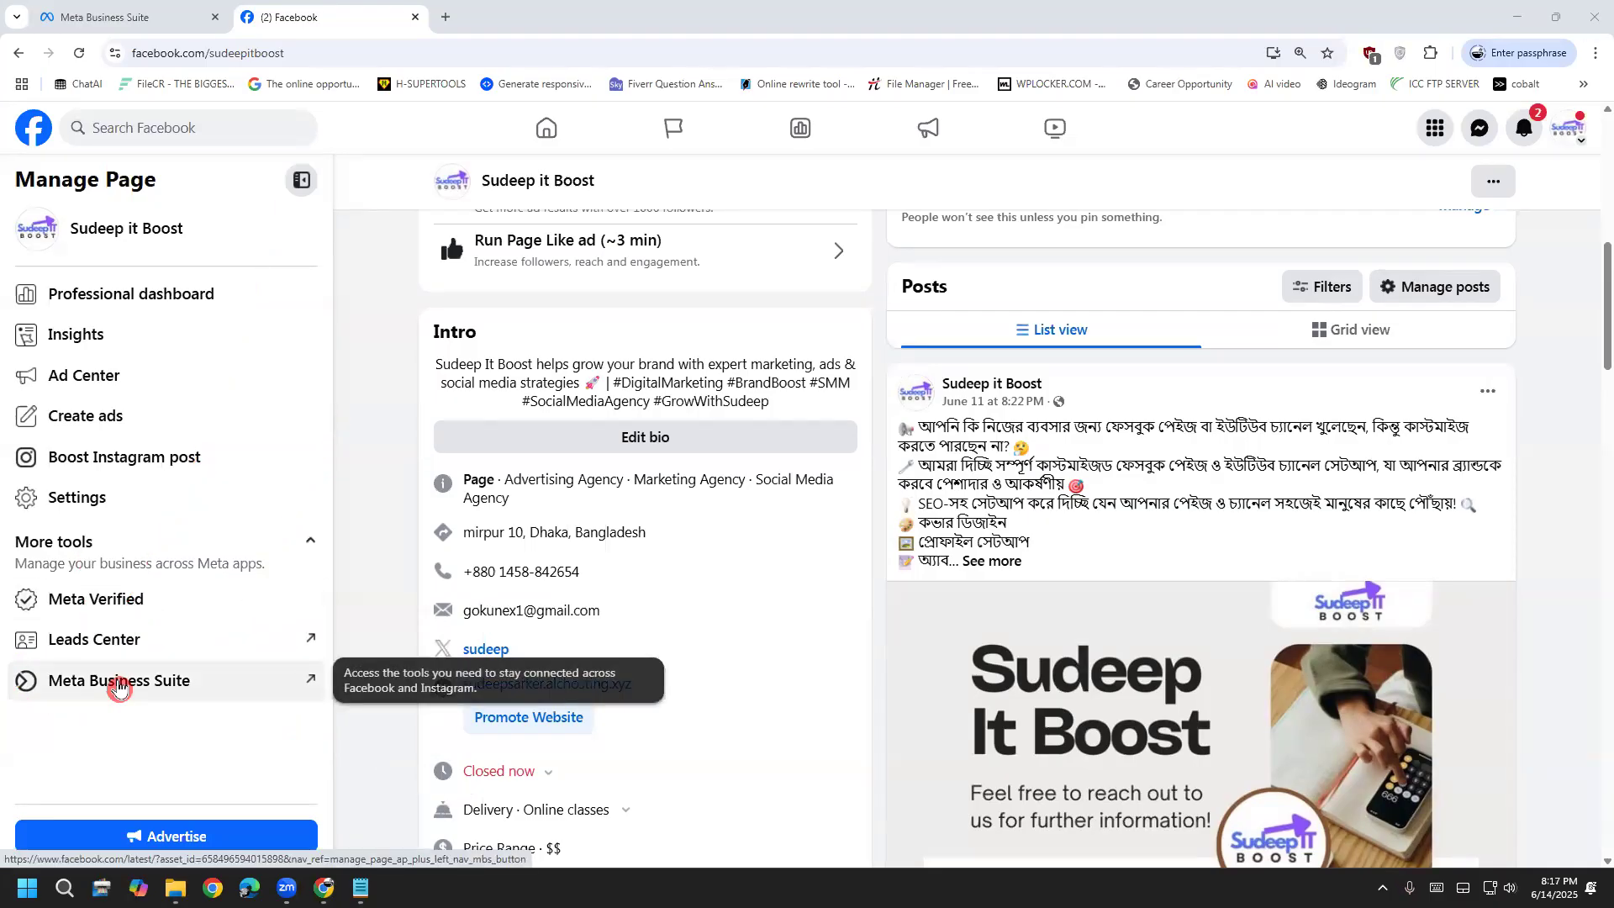
{"action": "left_click", "coordinate": [119, 687]}
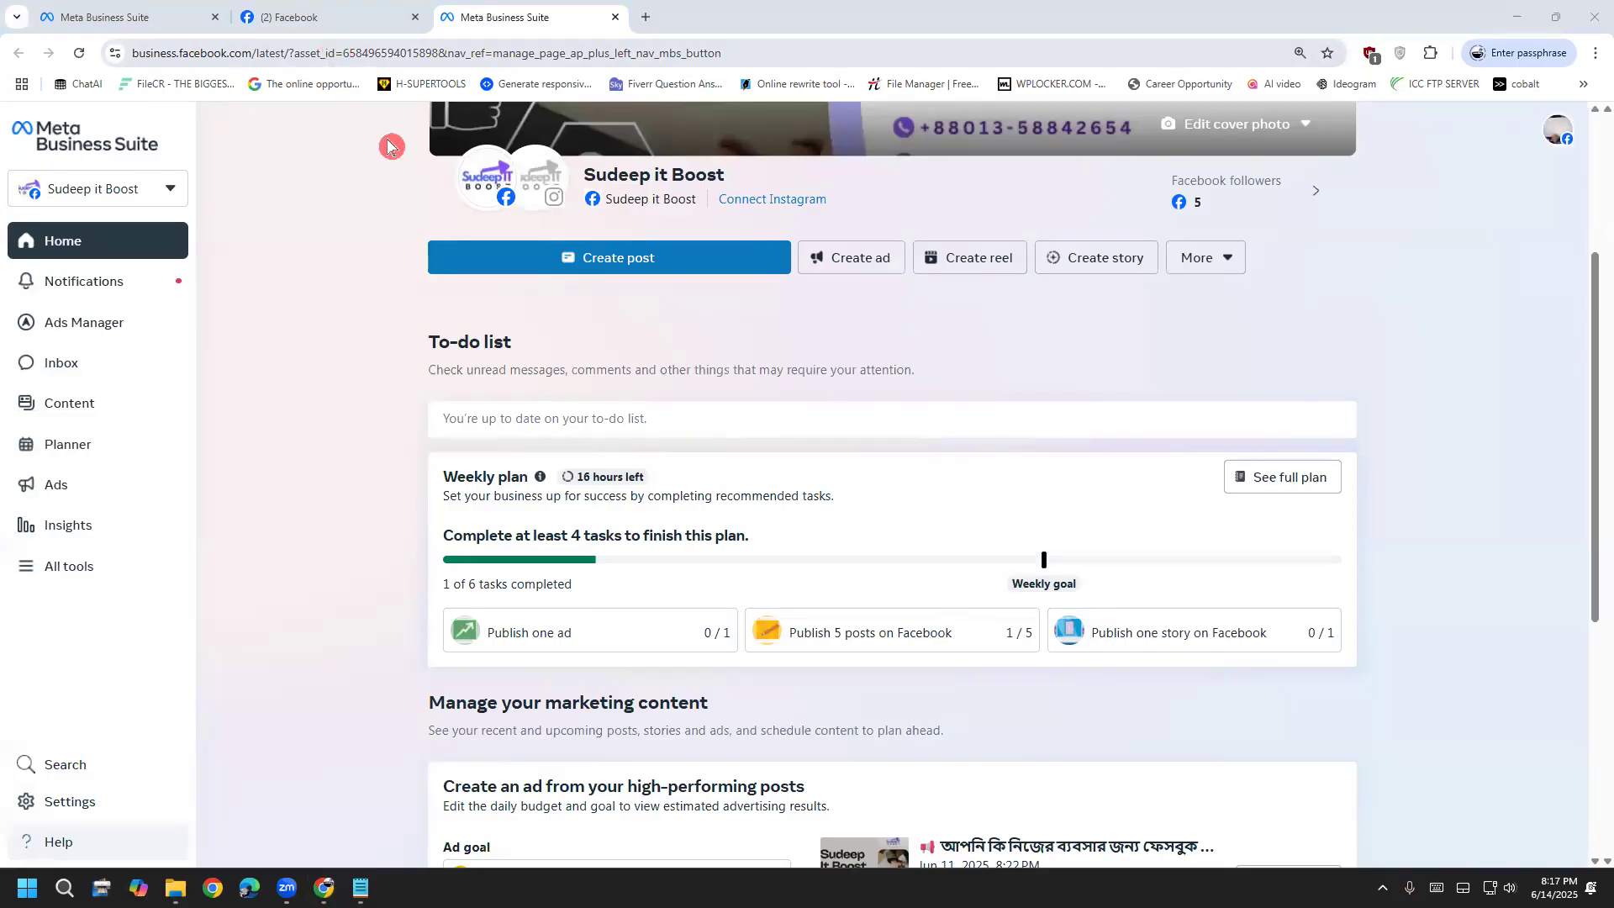
{"action": "left_click", "coordinate": [361, 888]}
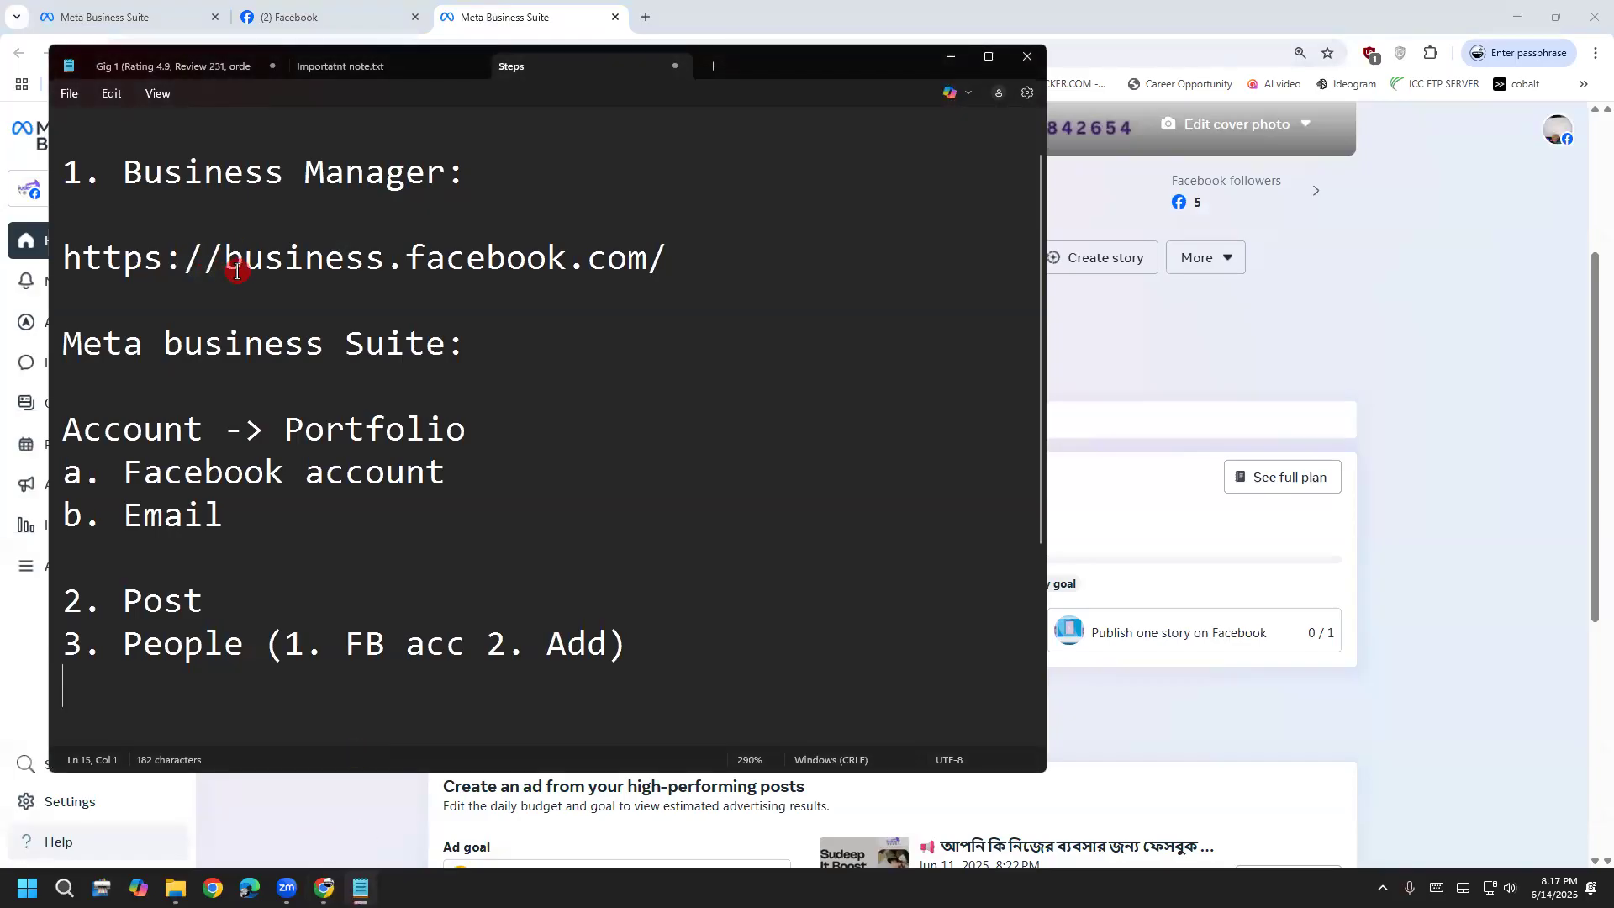
{"action": "left_click_drag", "start_coordinate": [323, 257], "coordinate": [632, 257]}
{"action": "left_click", "coordinate": [628, 257]}
{"action": "left_click", "coordinate": [950, 56]}
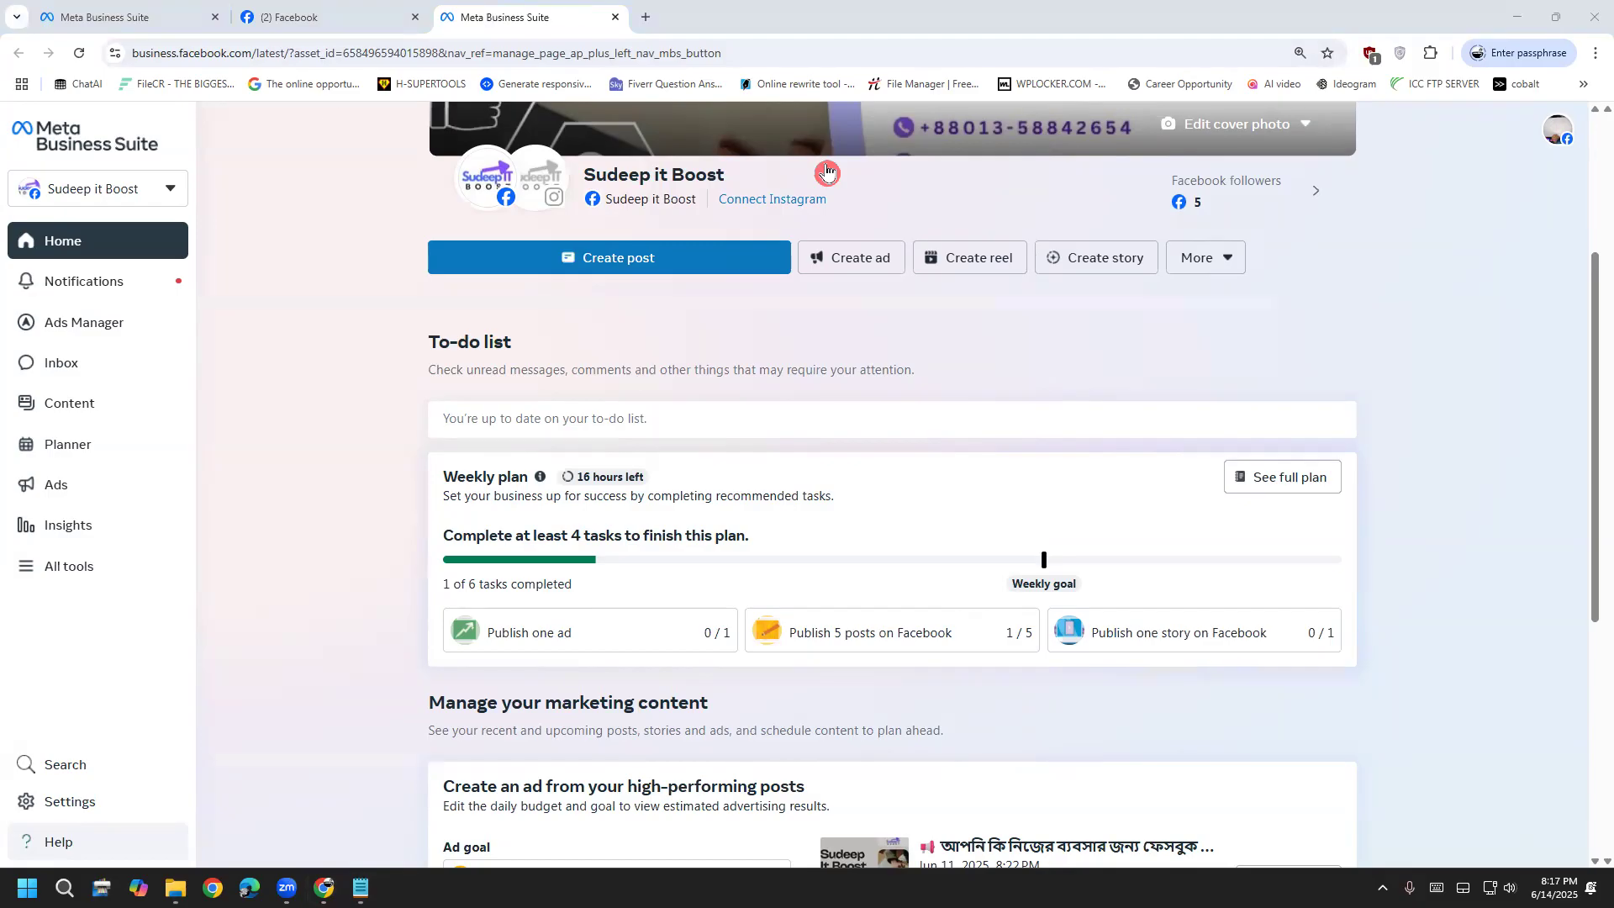
Point out the page's asset ID in the web address with red arrows
{"action": "mouse_move", "coordinate": [280, 27]}
{"action": "left_mouse_down"}
{"action": "mouse_move", "coordinate": [285, 95]}
{"action": "mouse_move", "coordinate": [441, 78]}
{"action": "mouse_move", "coordinate": [441, 27]}
{"action": "mouse_move", "coordinate": [423, 16]}
{"action": "mouse_move", "coordinate": [298, 12]}
{"action": "mouse_move", "coordinate": [283, 27]}
{"action": "left_mouse_up"}
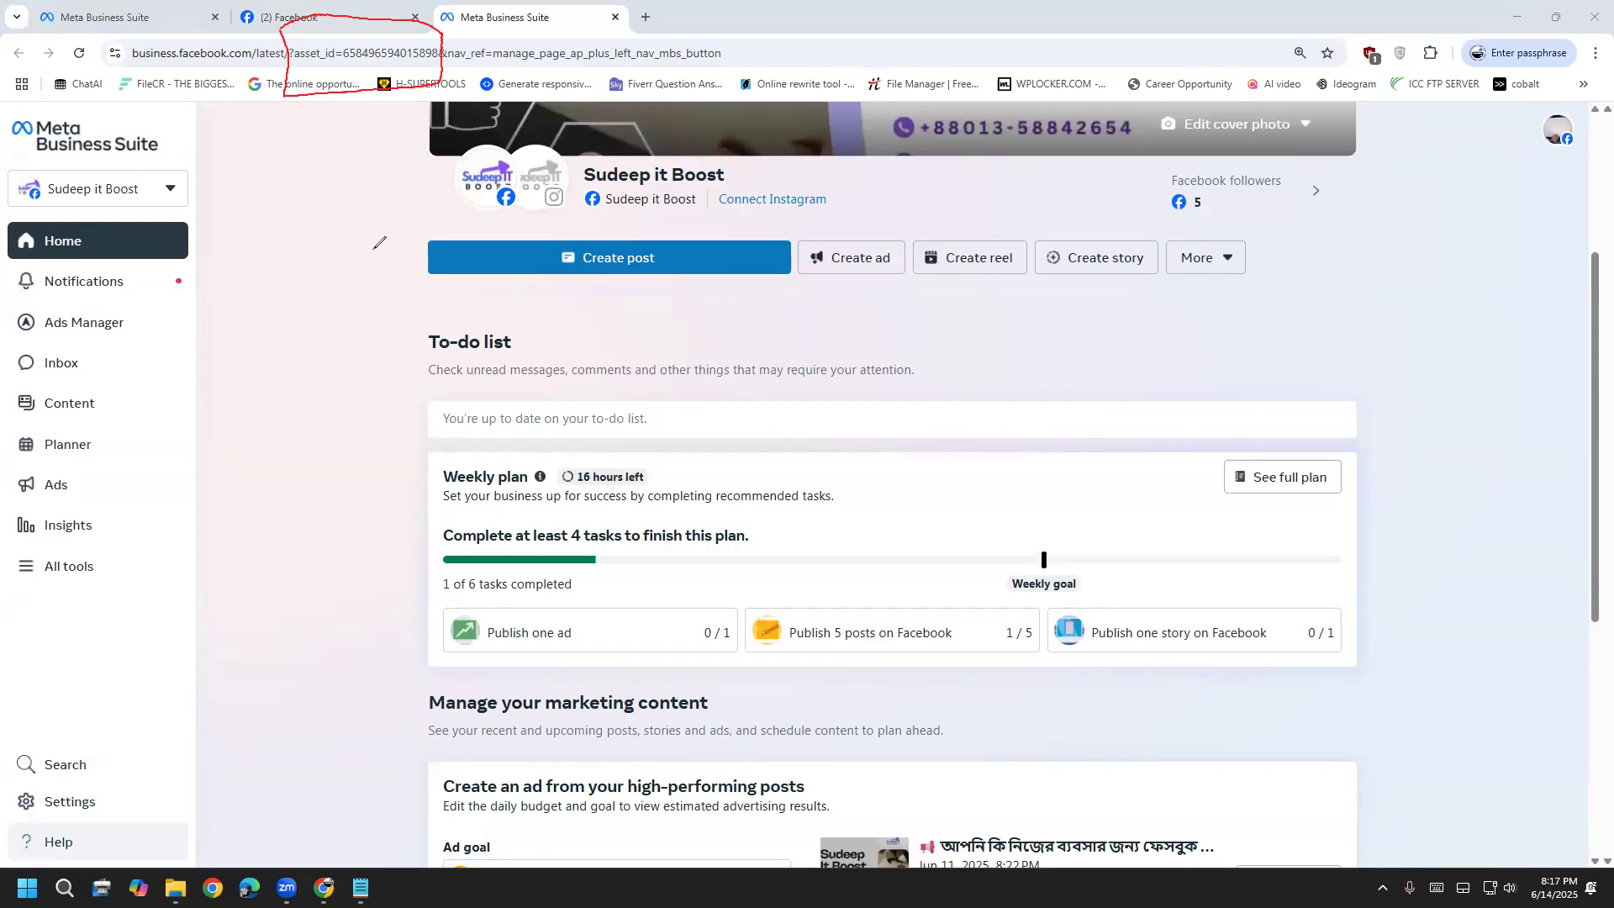
{"action": "mouse_move", "coordinate": [217, 426]}
{"action": "left_mouse_down"}
{"action": "mouse_move", "coordinate": [300, 99]}
{"action": "mouse_move", "coordinate": [265, 153]}
{"action": "mouse_move", "coordinate": [323, 181]}
{"action": "left_mouse_up"}
{"action": "left_click_drag", "start_coordinate": [391, 98], "coordinate": [458, 338]}
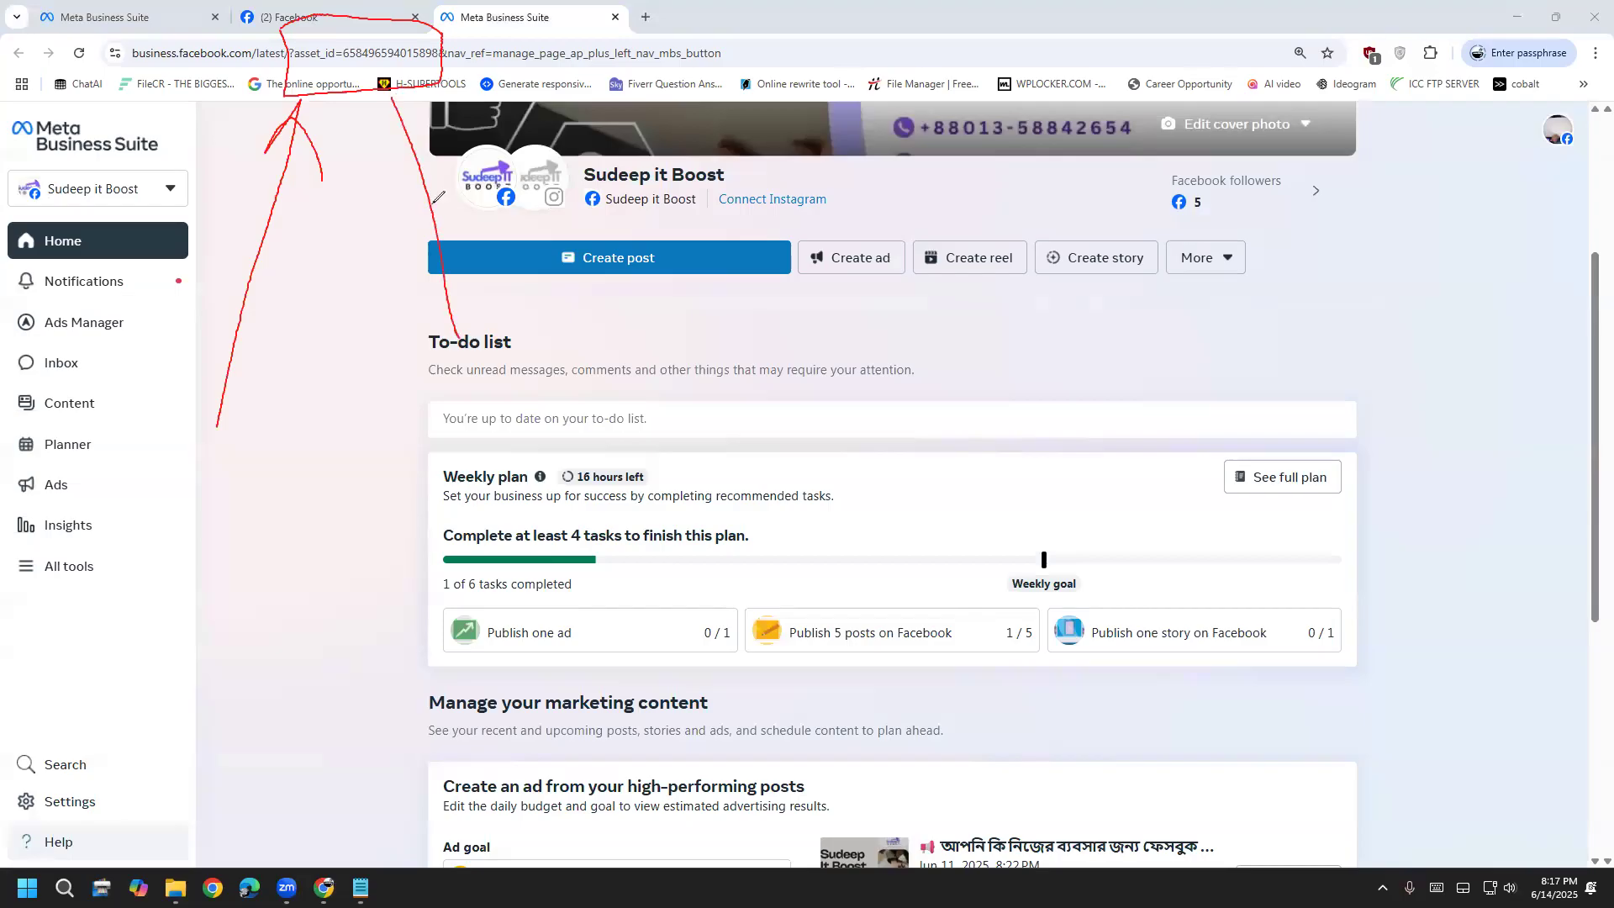
{"action": "mouse_move", "coordinate": [393, 164]}
{"action": "left_mouse_down"}
{"action": "mouse_move", "coordinate": [391, 99]}
{"action": "mouse_move", "coordinate": [437, 173]}
{"action": "left_mouse_up"}
{"action": "left_click_drag", "start_coordinate": [440, 80], "coordinate": [654, 299]}
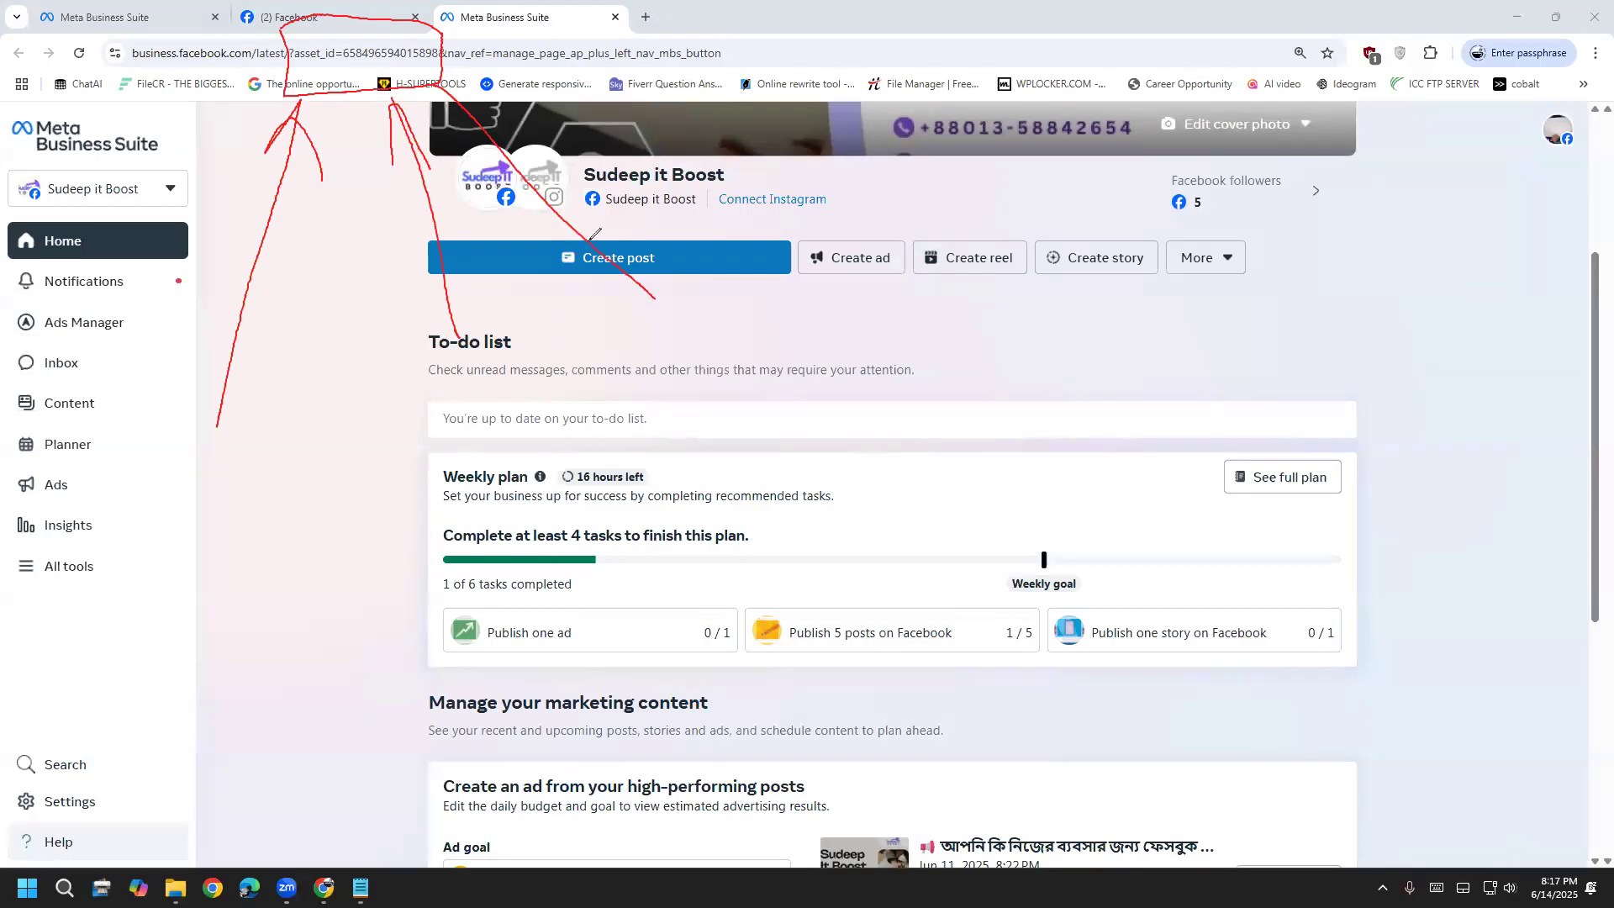
{"action": "mouse_move", "coordinate": [549, 101]}
{"action": "left_mouse_down"}
{"action": "mouse_move", "coordinate": [491, 84]}
{"action": "mouse_move", "coordinate": [426, 143]}
{"action": "left_mouse_up"}
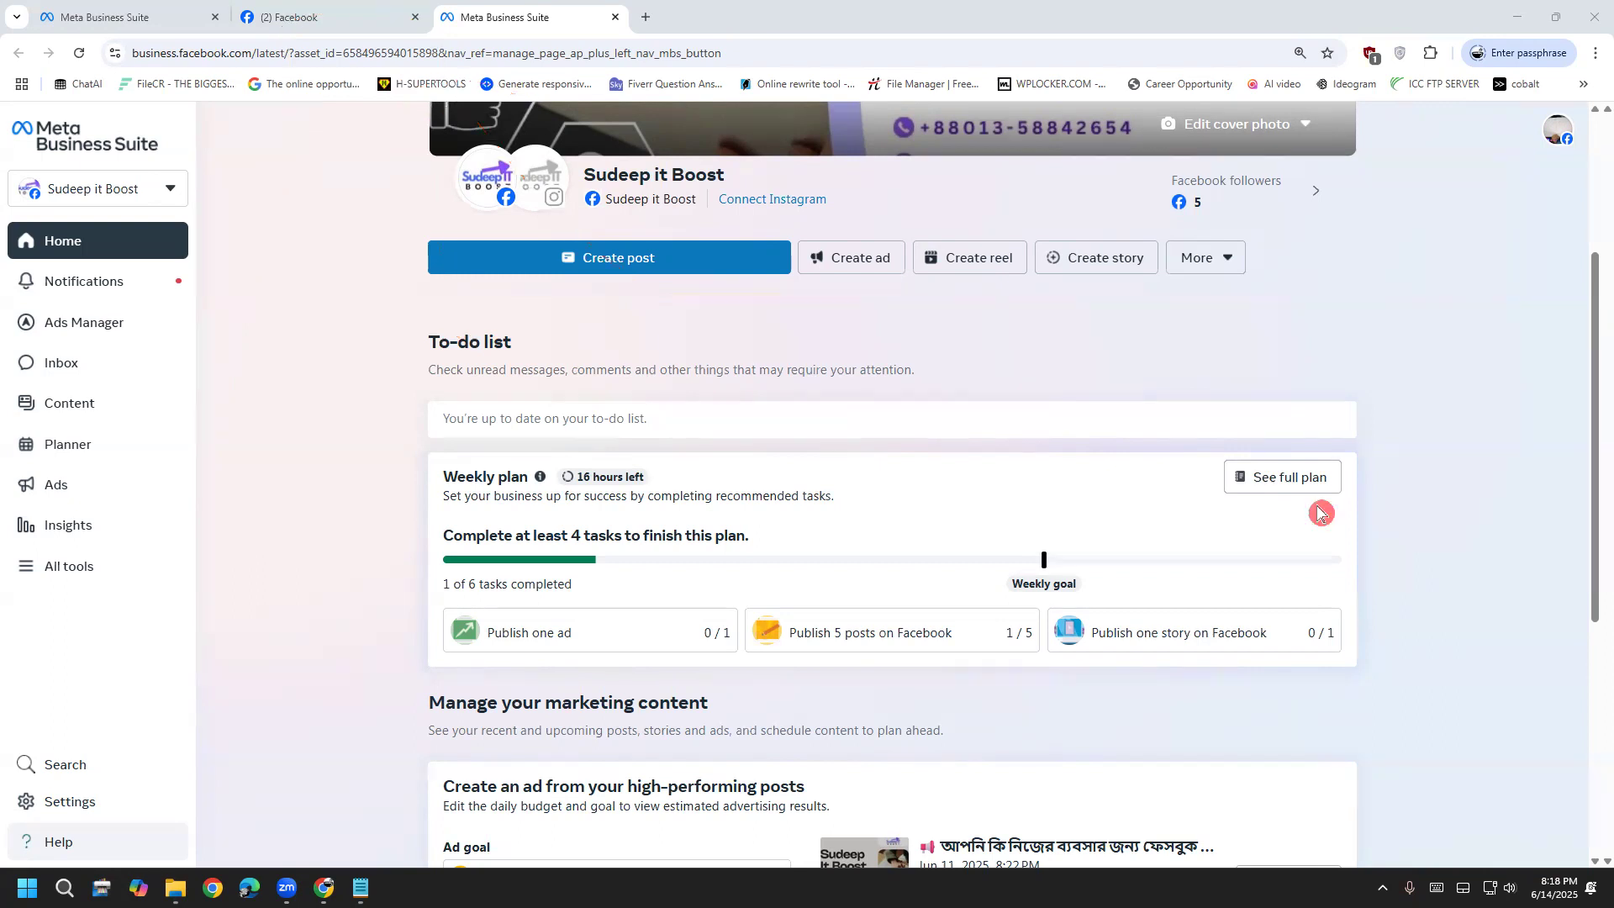
Copy the asset_id digits from the page's URL and return to the portfolio's settings tab
{"action": "left_click", "coordinate": [362, 53]}
{"action": "left_click", "coordinate": [426, 53]}
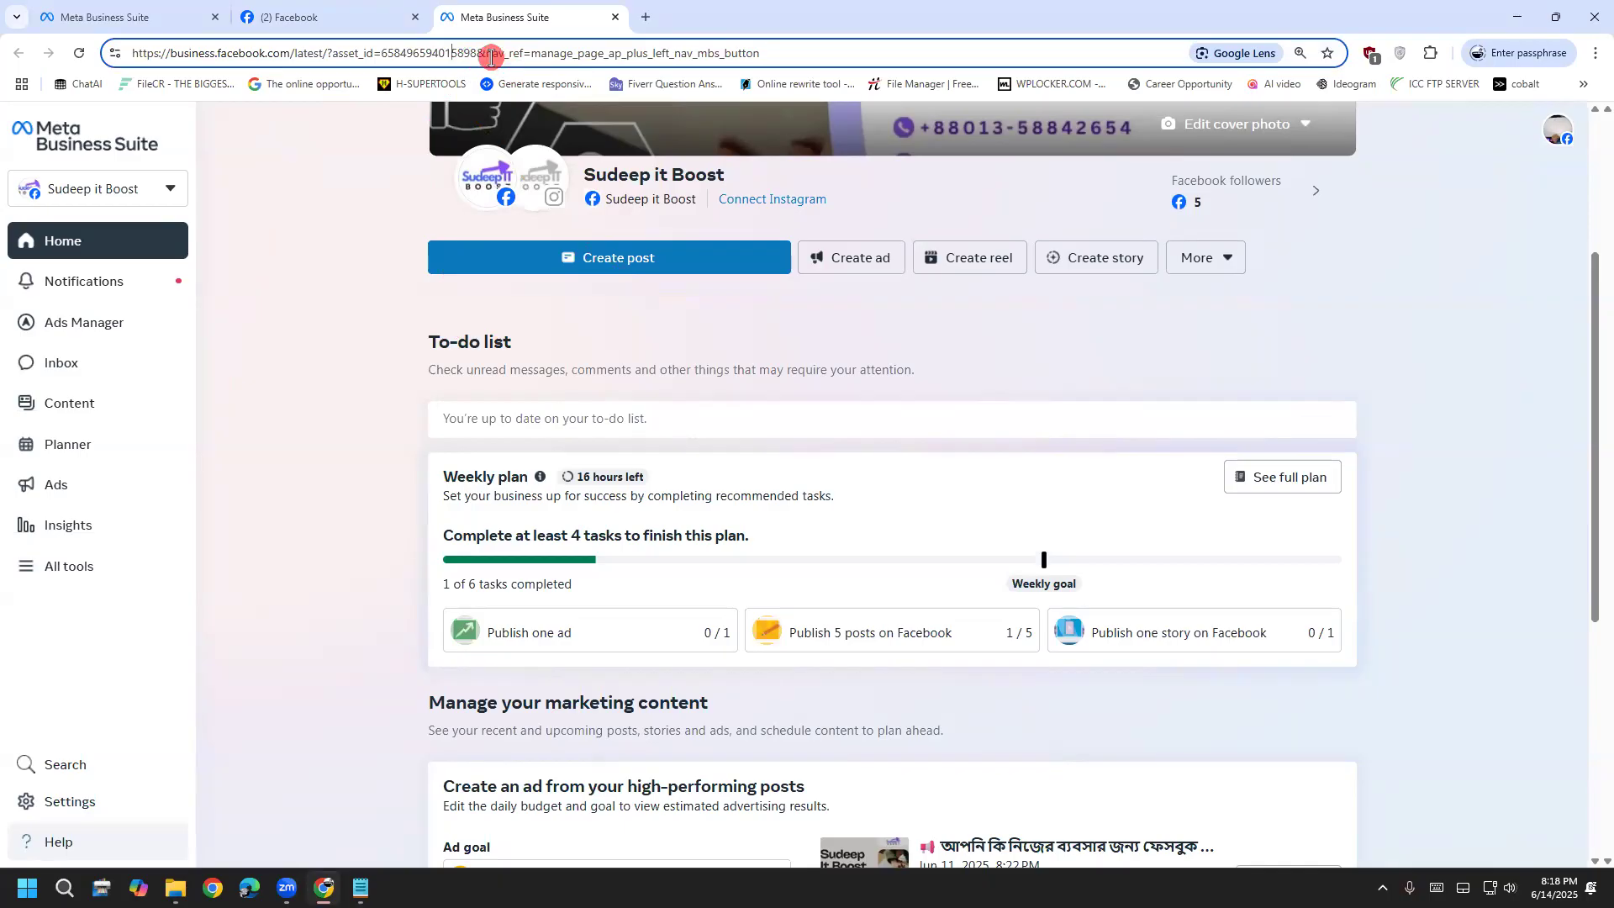
{"action": "left_click_drag", "start_coordinate": [473, 52], "coordinate": [374, 48]}
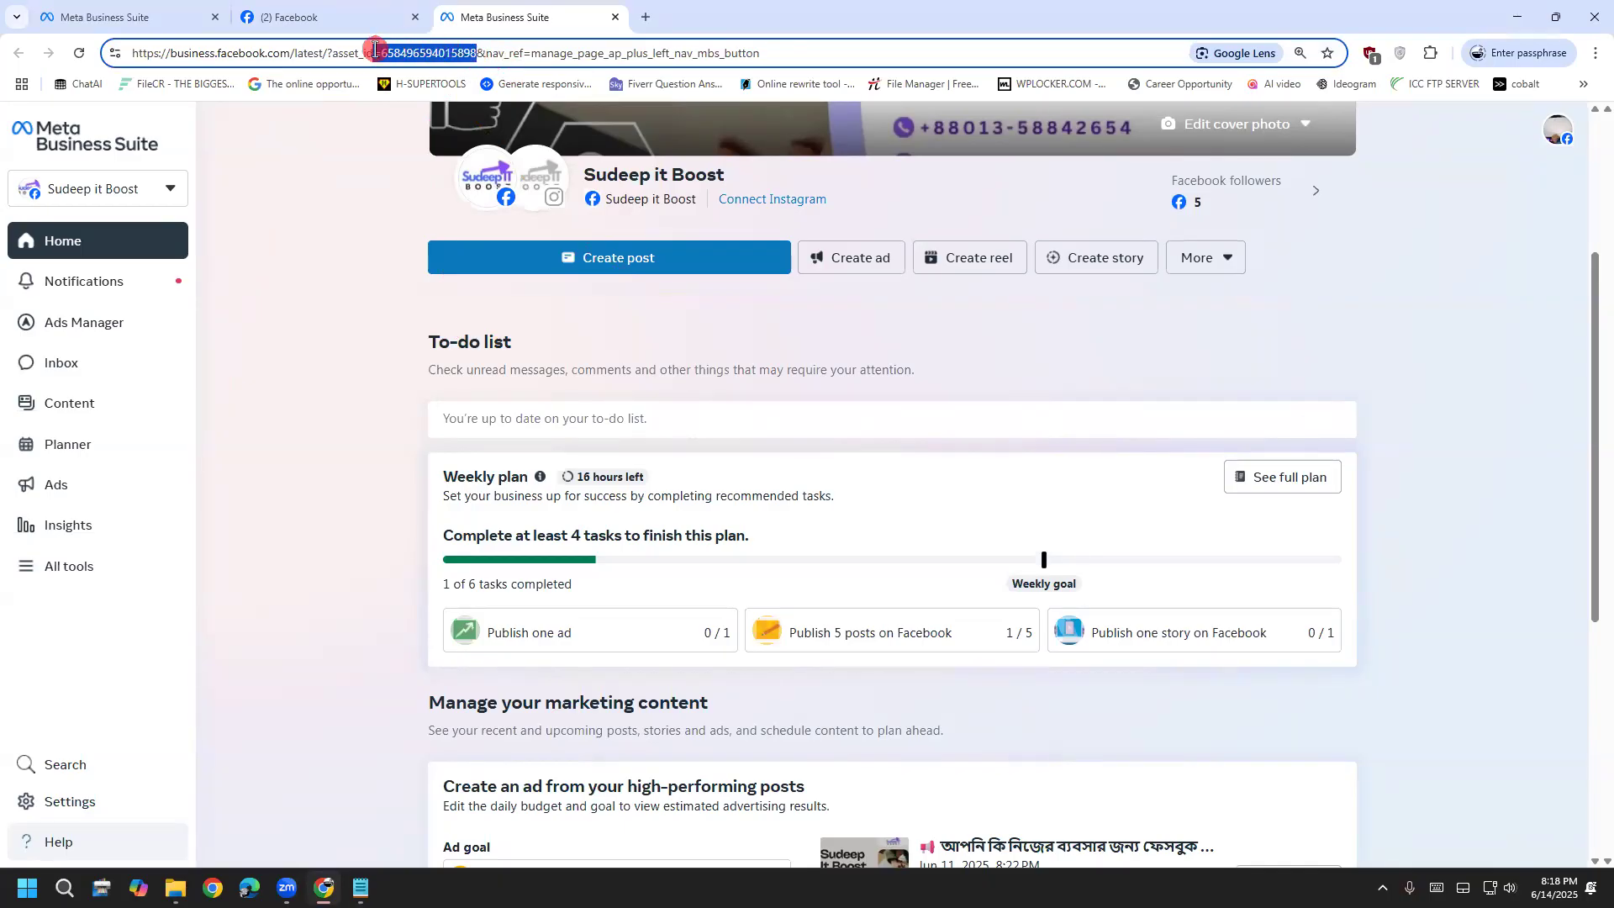
{"action": "right_click", "coordinate": [420, 54]}
{"action": "left_click", "coordinate": [479, 208]}
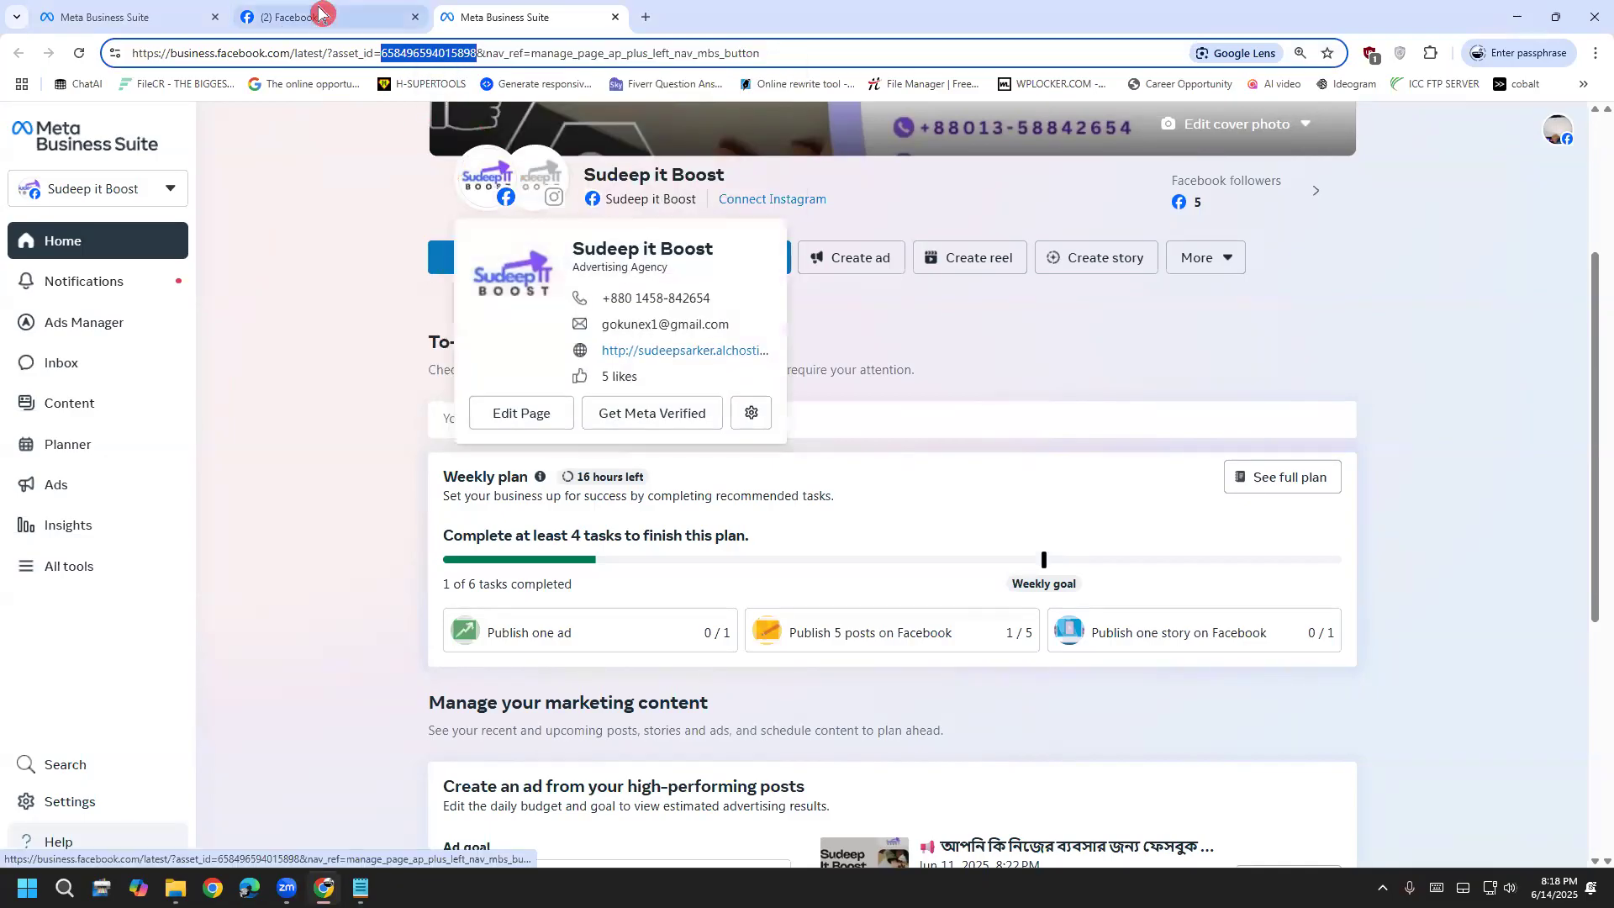
{"action": "left_click", "coordinate": [315, 17]}
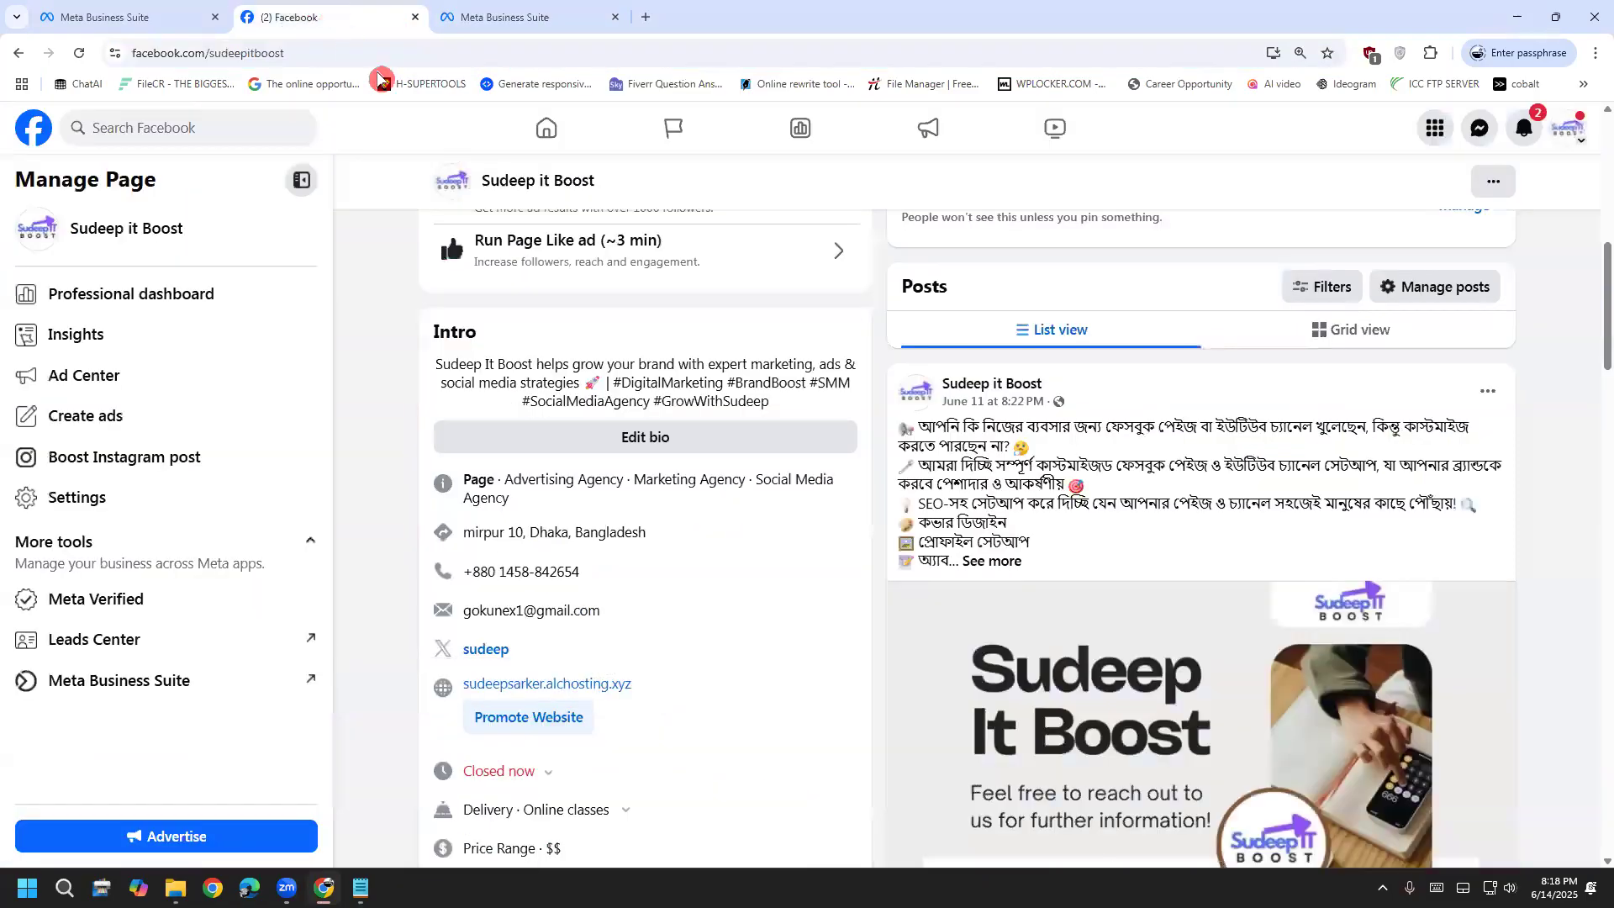
Find Sudeep it Boost by its pasted ID, accept the terms for adding it, and close the dialog
{"action": "left_click", "coordinate": [414, 17]}
{"action": "left_click", "coordinate": [504, 276]}
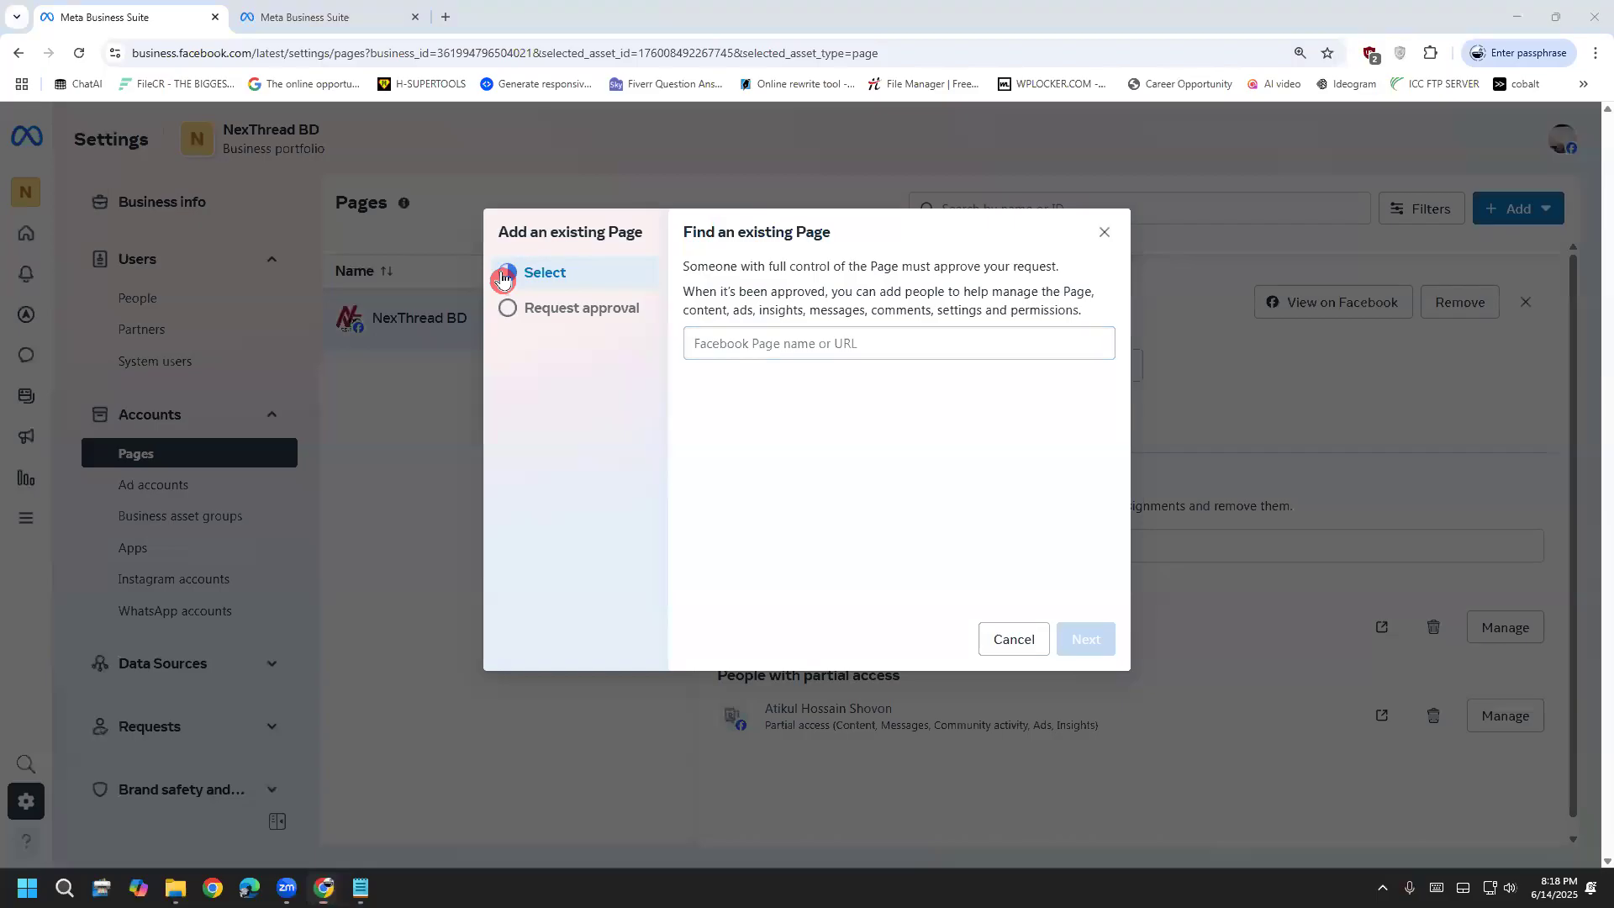
{"action": "left_click", "coordinate": [852, 348]}
{"action": "key", "text": "ctrl+v"}
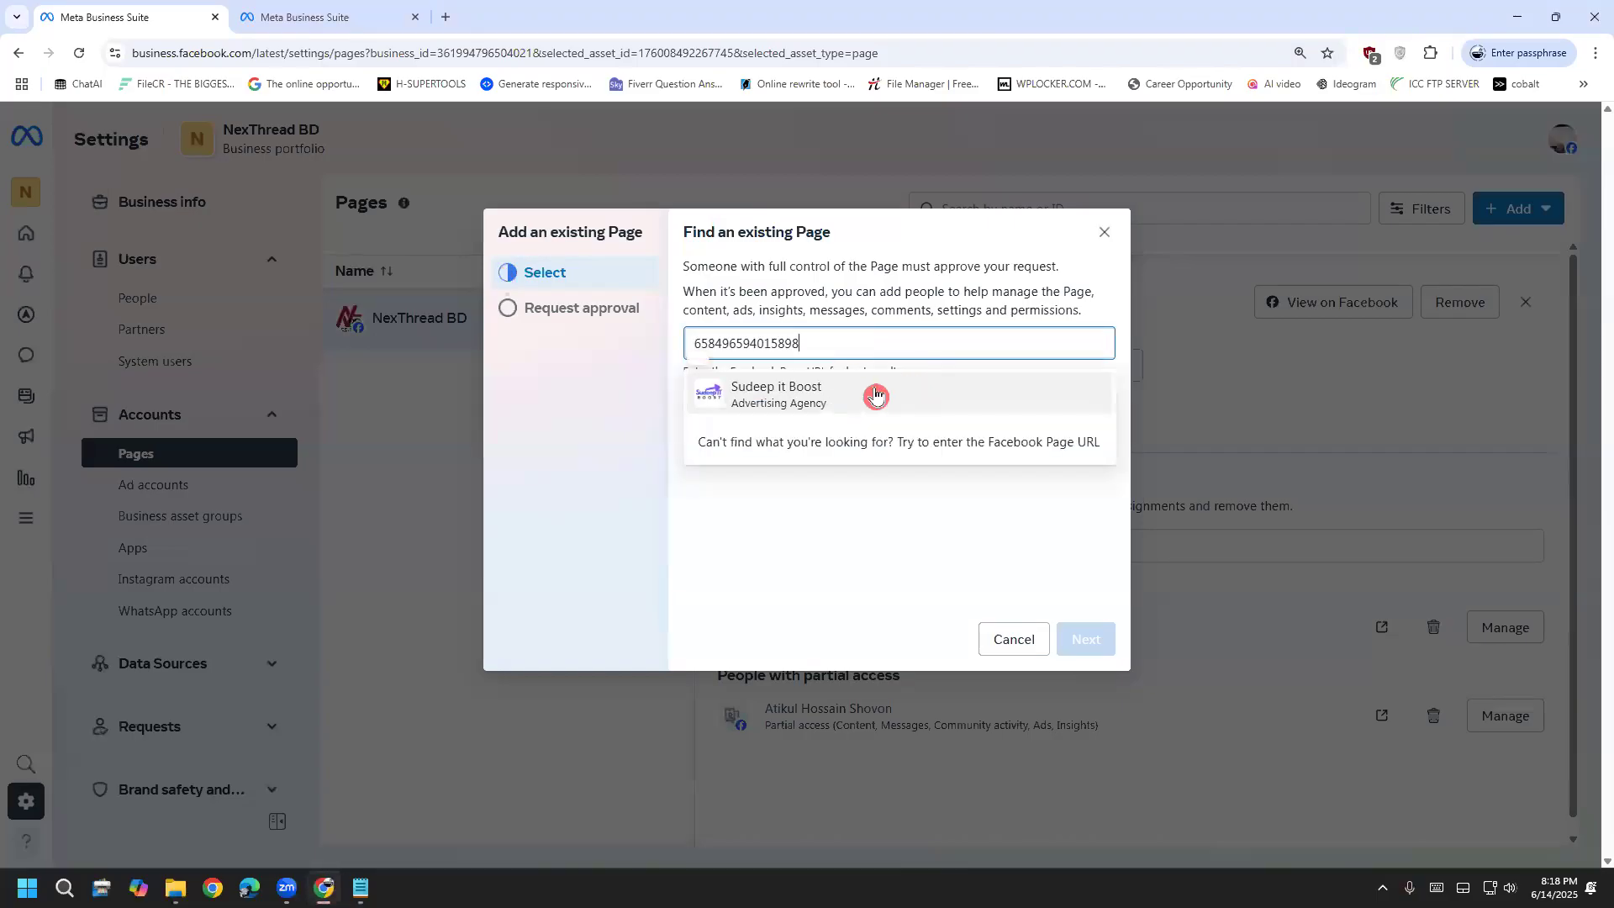
{"action": "left_click", "coordinate": [875, 395]}
{"action": "left_click", "coordinate": [880, 420]}
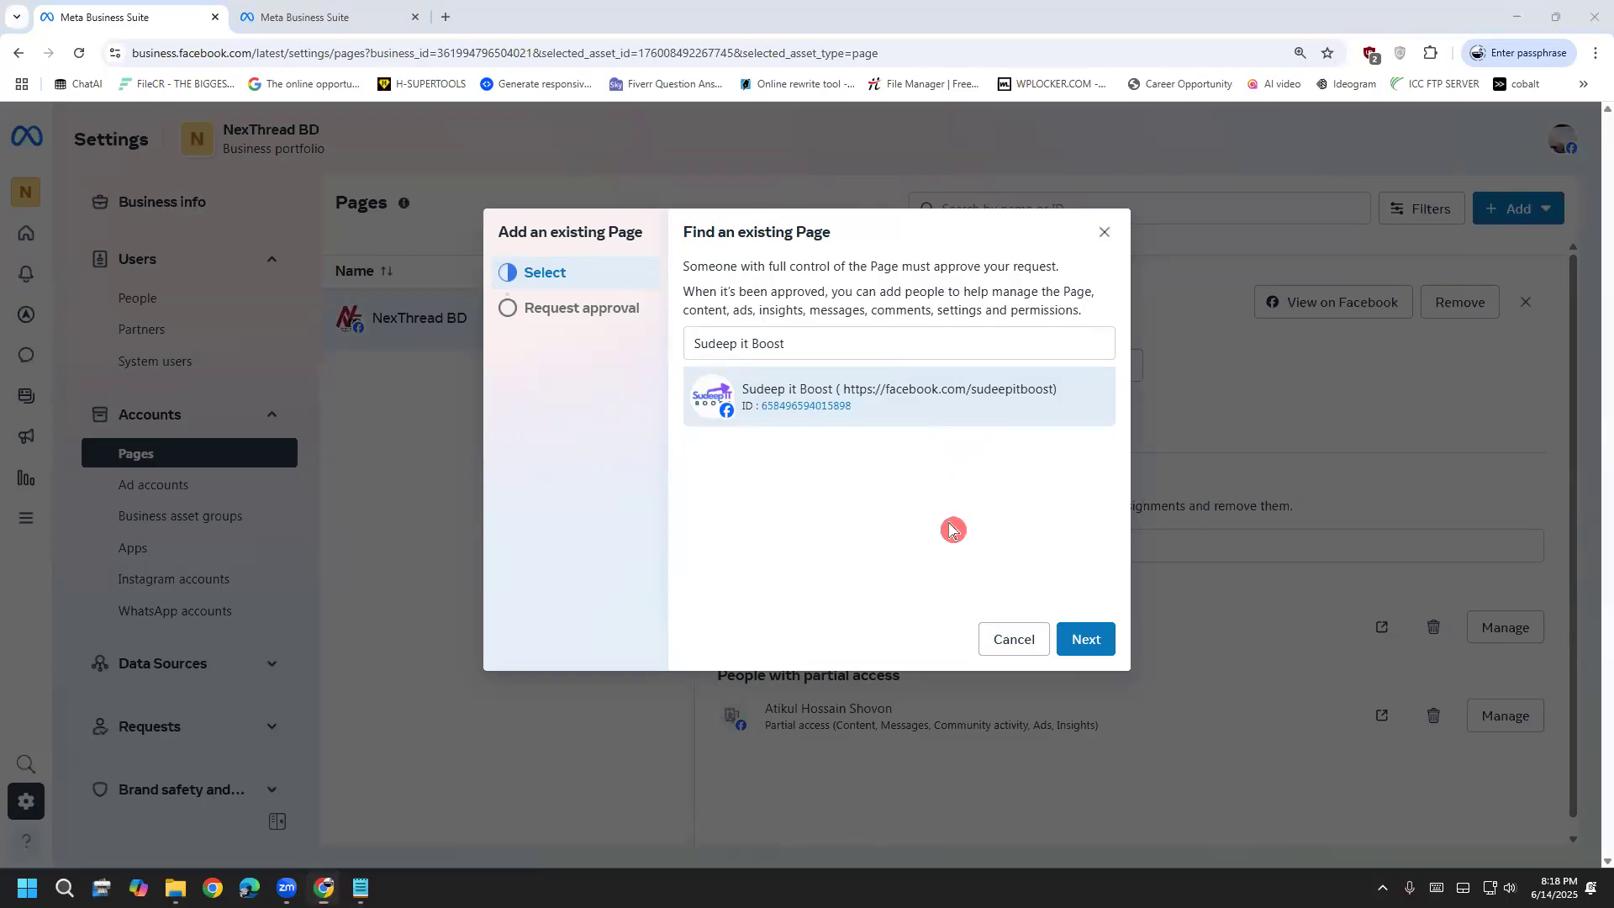
{"action": "left_click", "coordinate": [1074, 635]}
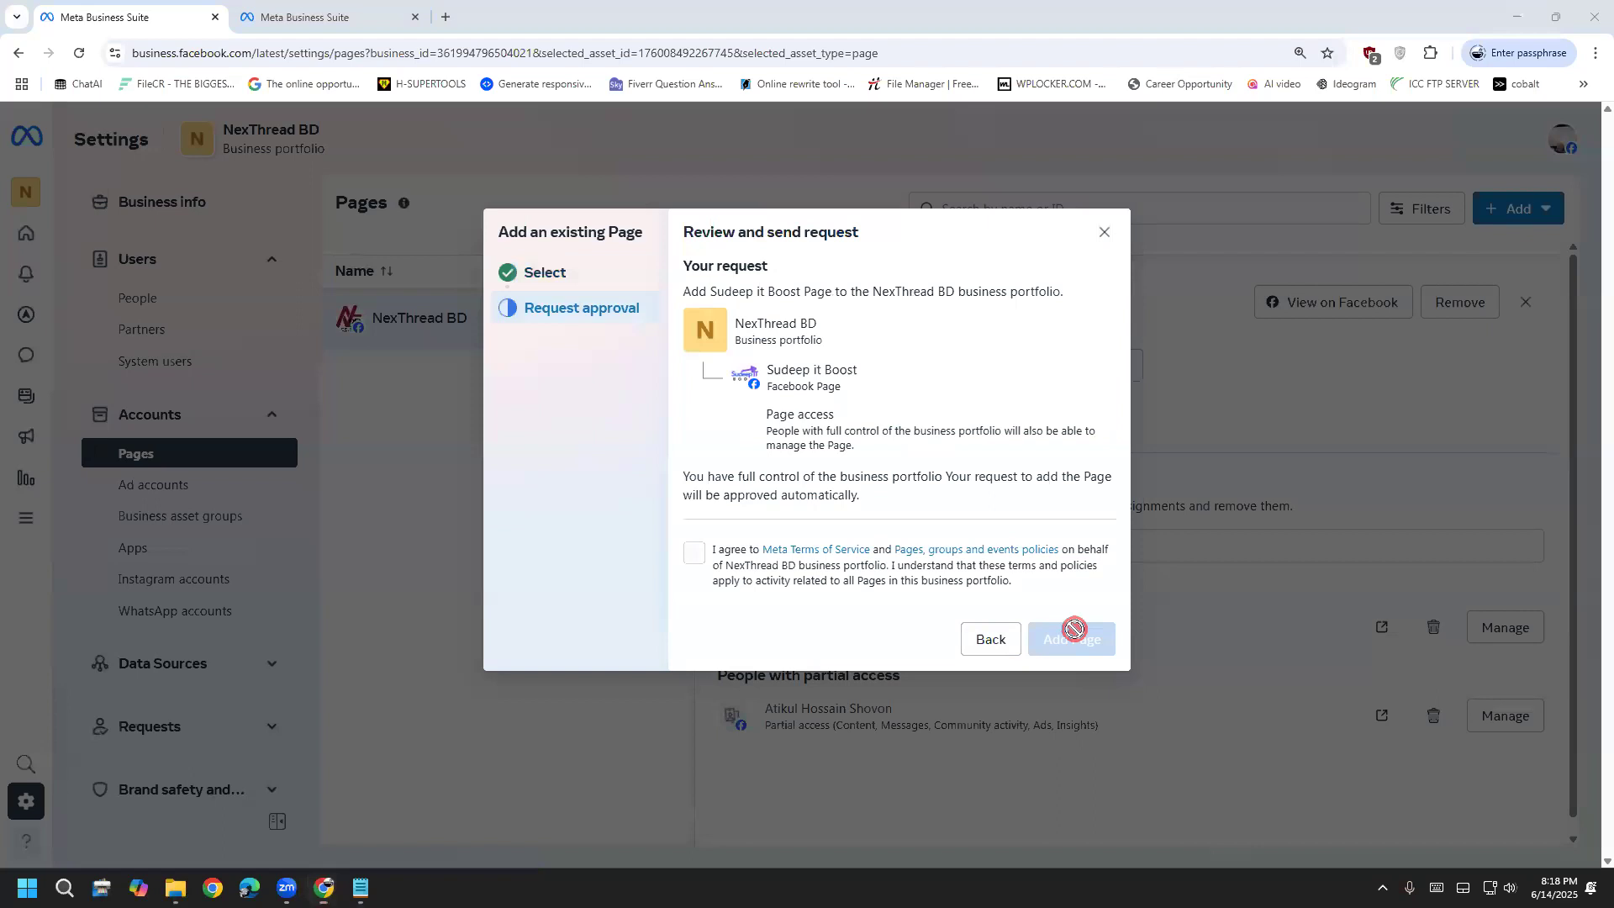
{"action": "left_click", "coordinate": [693, 553]}
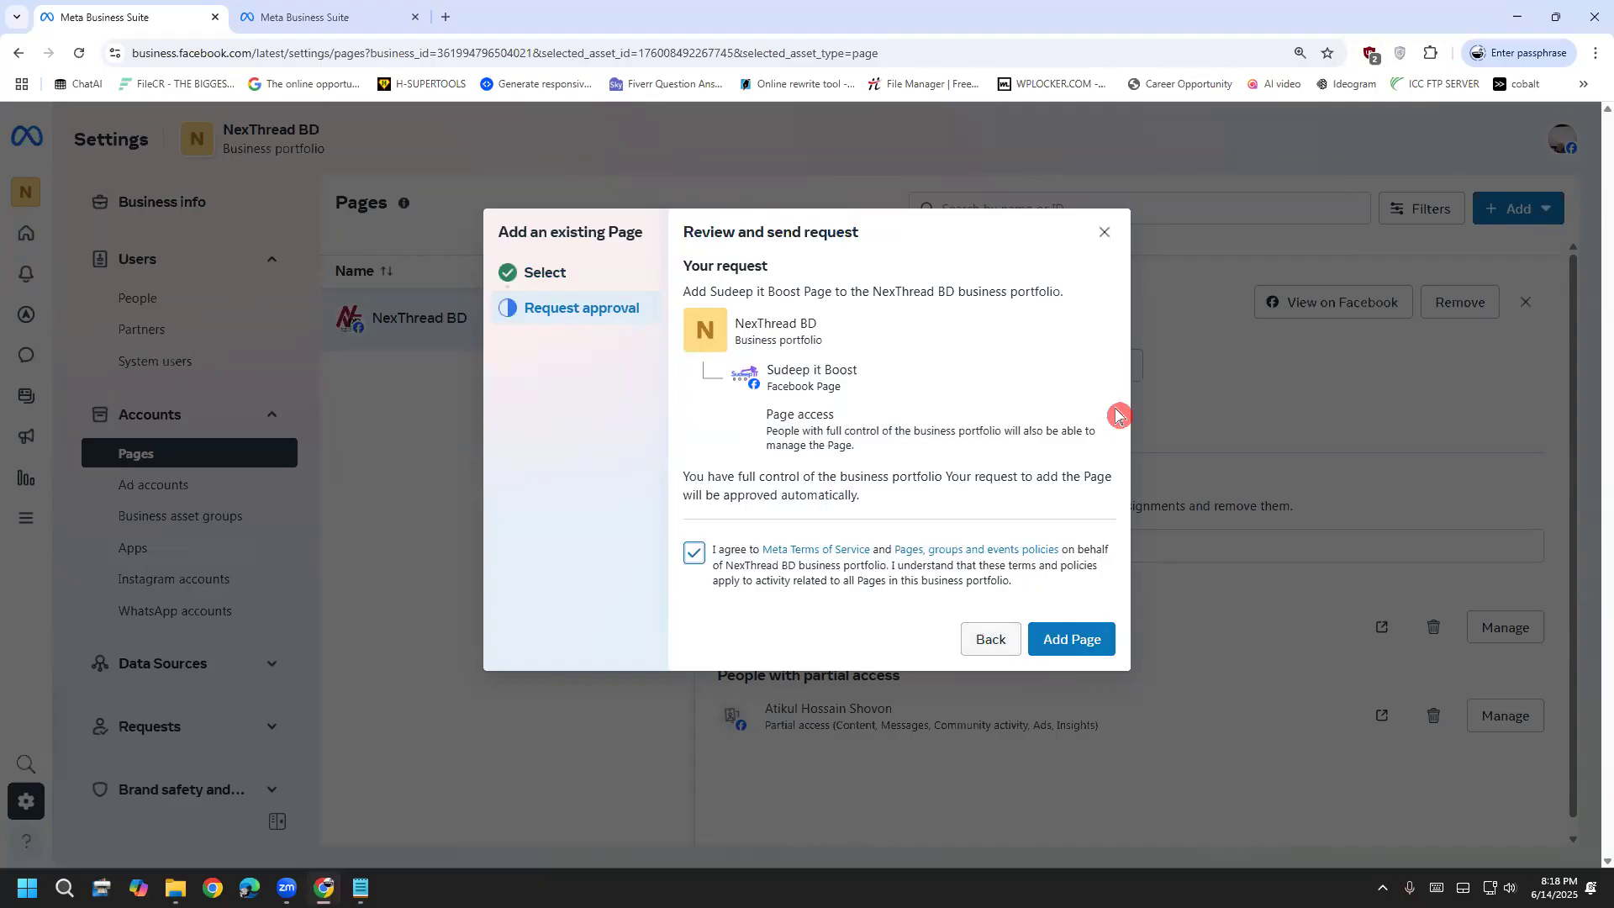
{"action": "left_click", "coordinate": [1106, 237]}
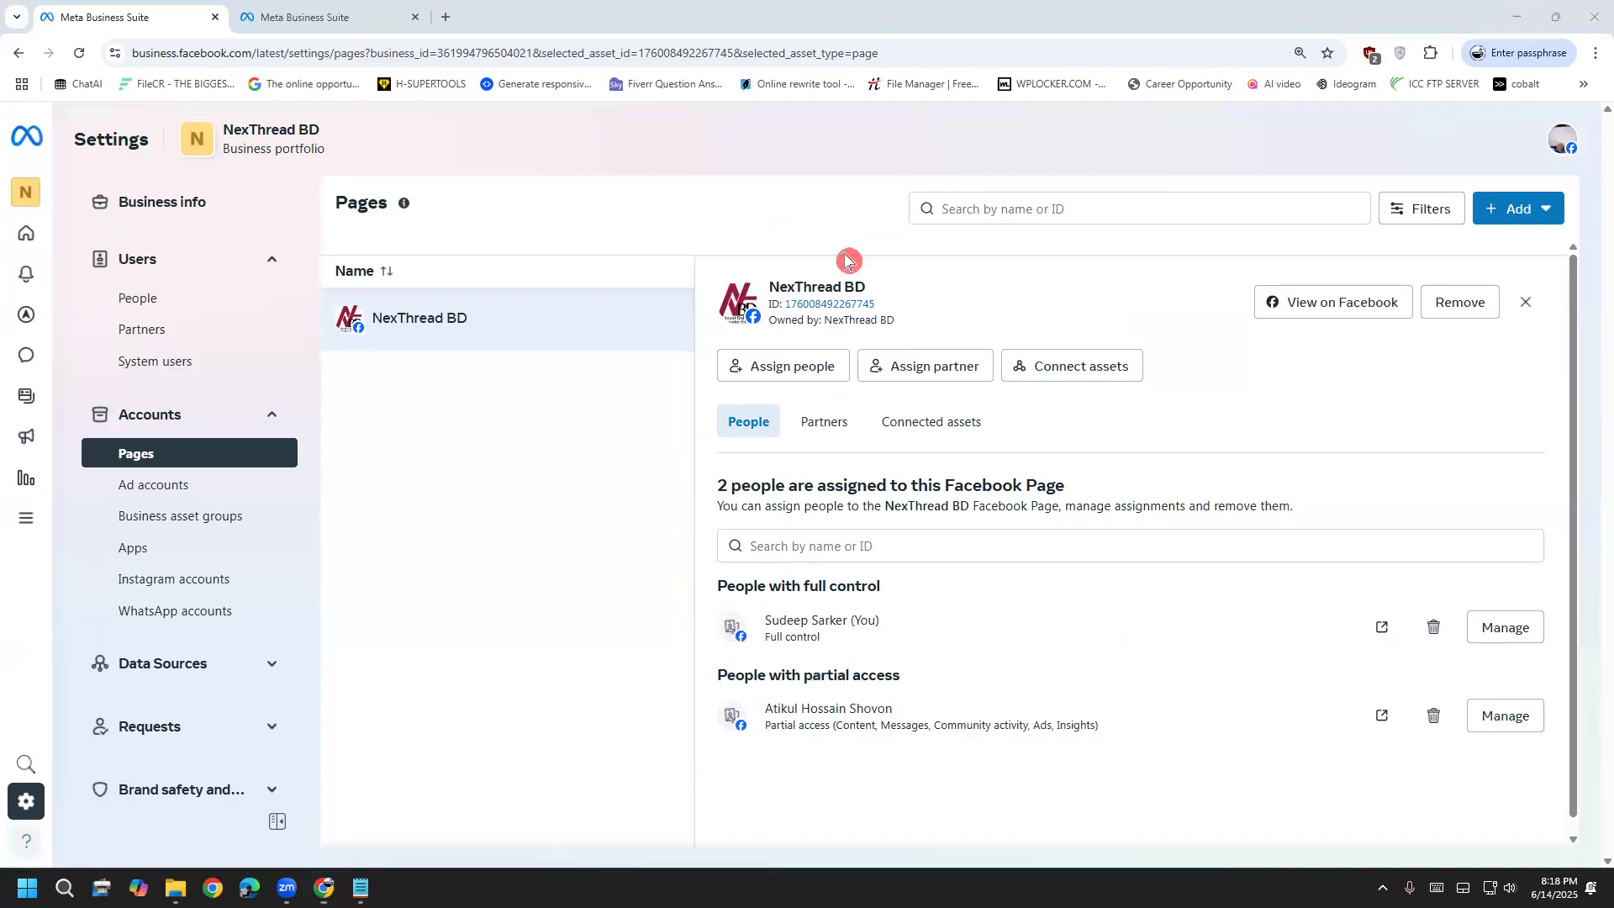
Open Facebook in a new tab, switch to the personal profile, and go to the LDM93 group
{"action": "left_click", "coordinate": [298, 17]}
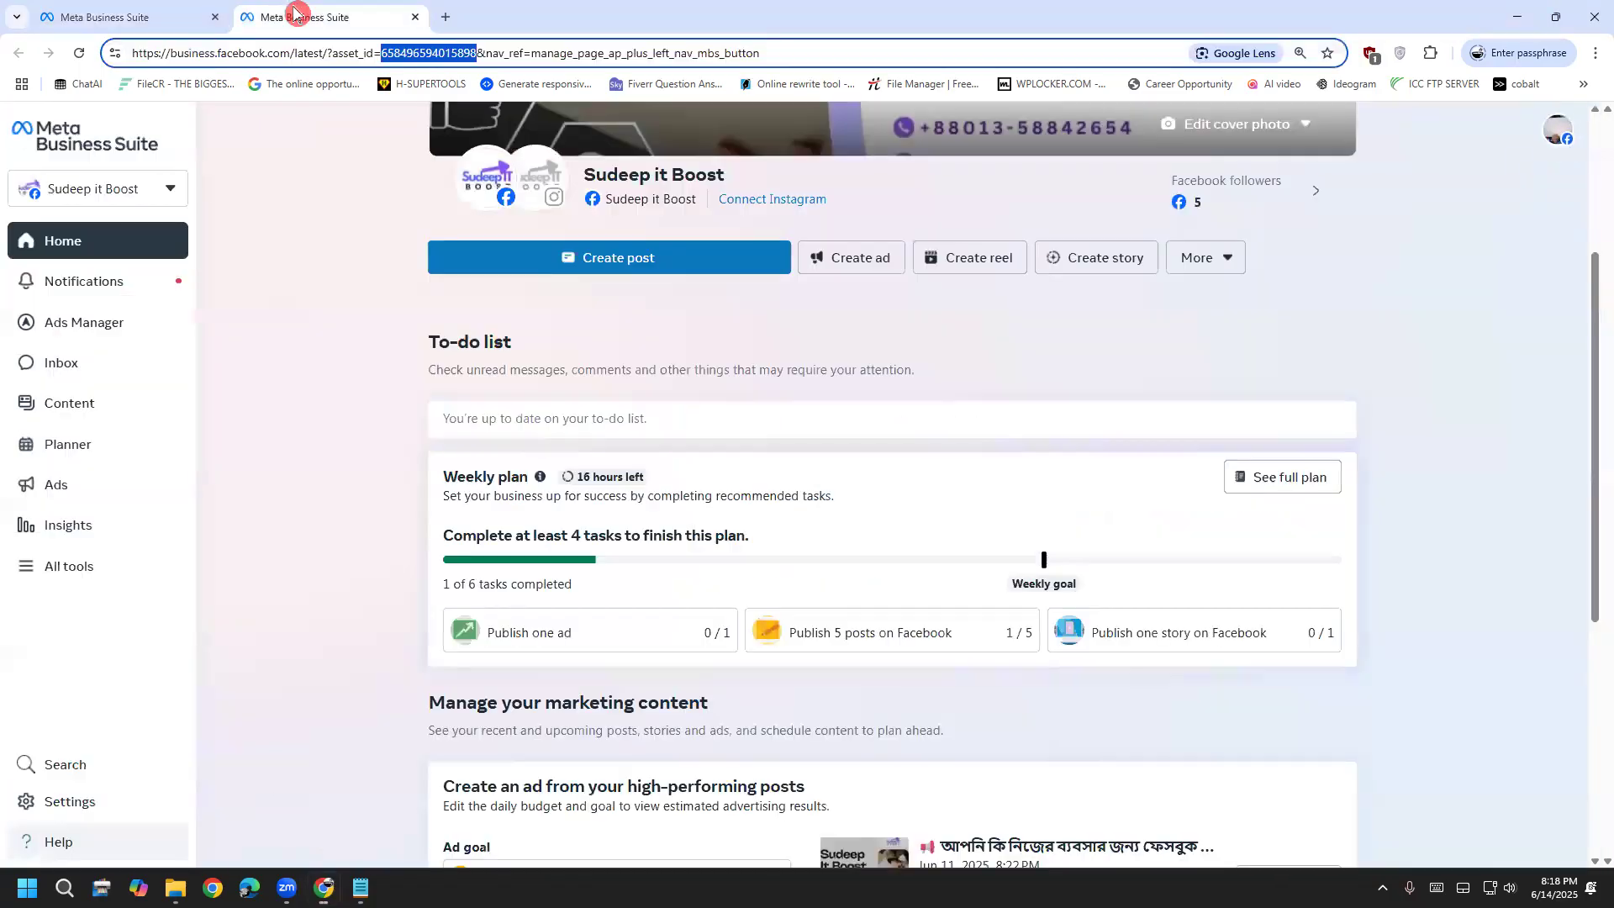
{"action": "left_click", "coordinate": [438, 18]}
{"action": "left_click", "coordinate": [421, 17]}
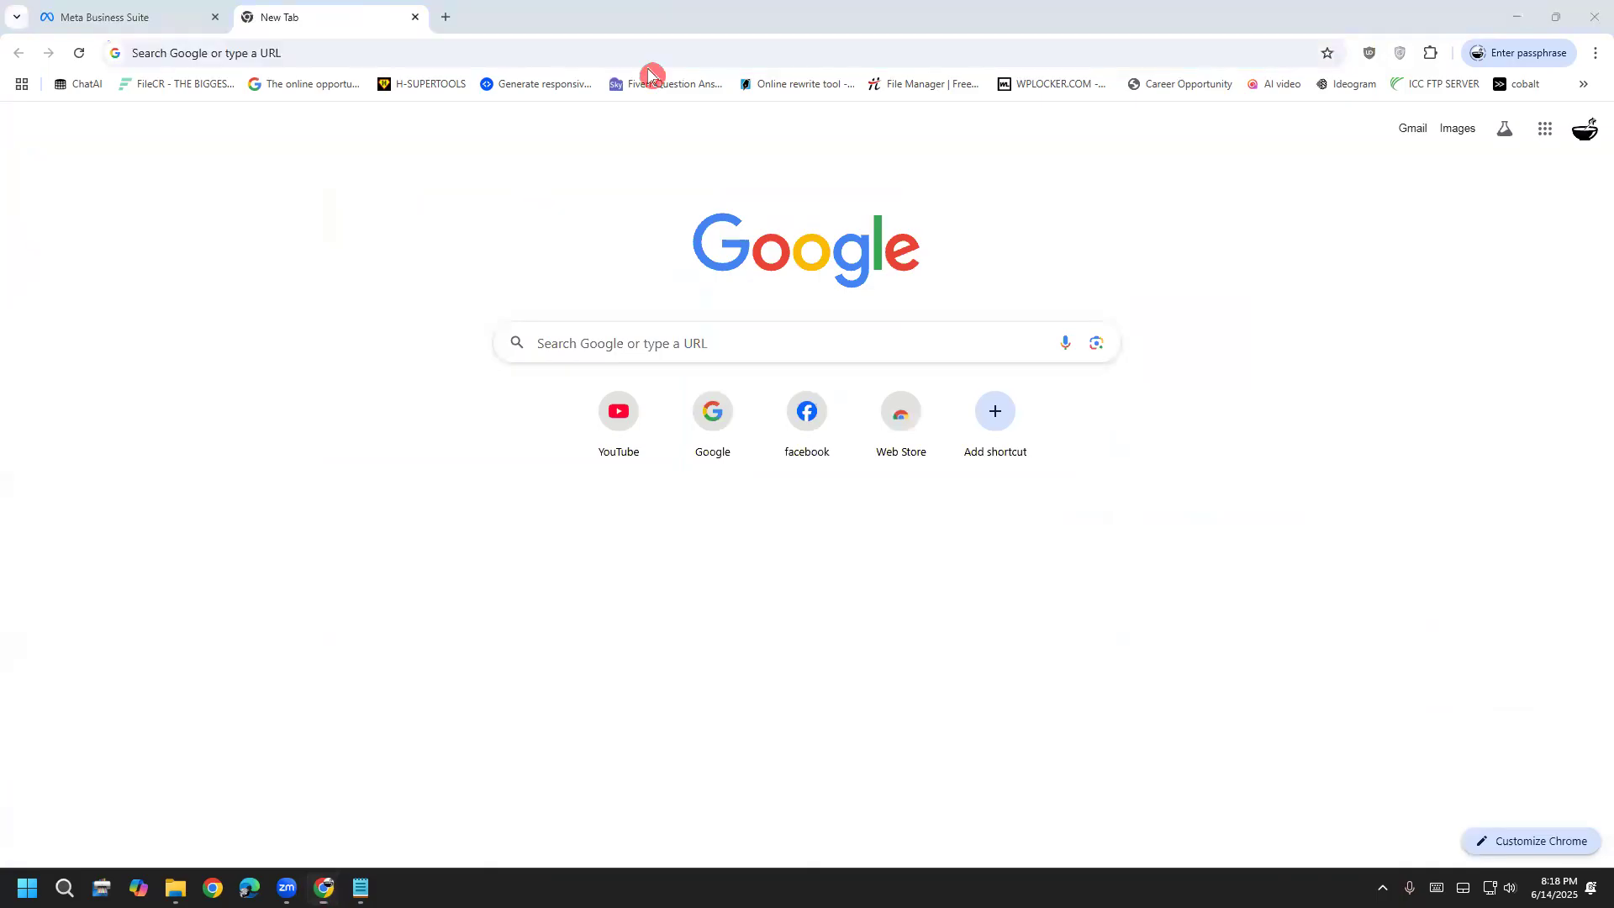
{"action": "left_click", "coordinate": [840, 446]}
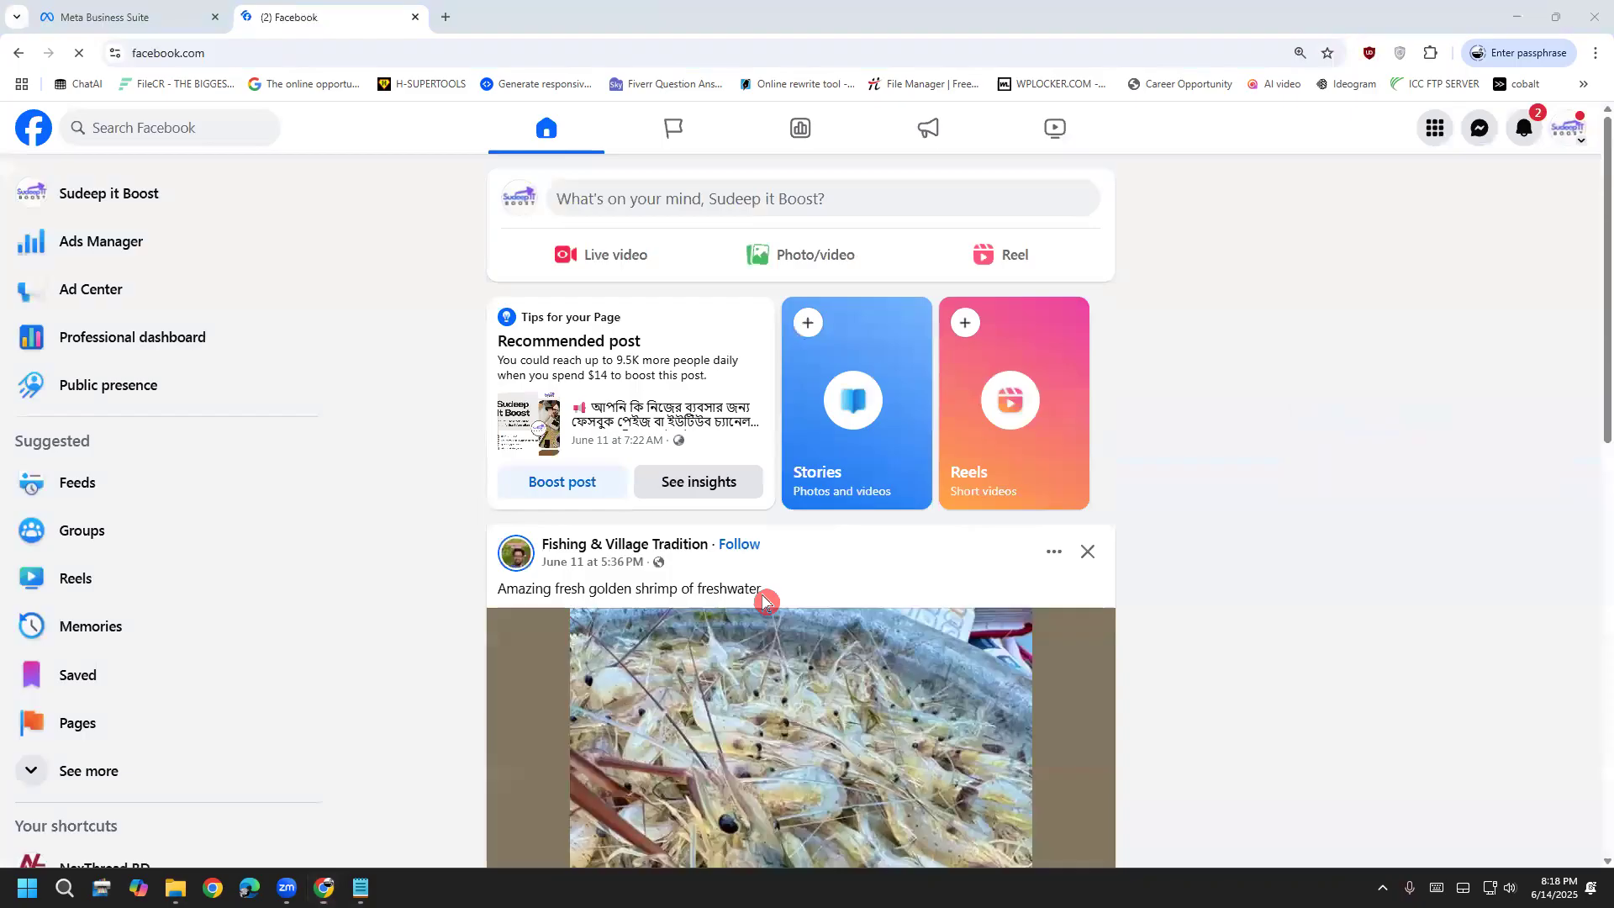
{"action": "left_click", "coordinate": [1579, 134]}
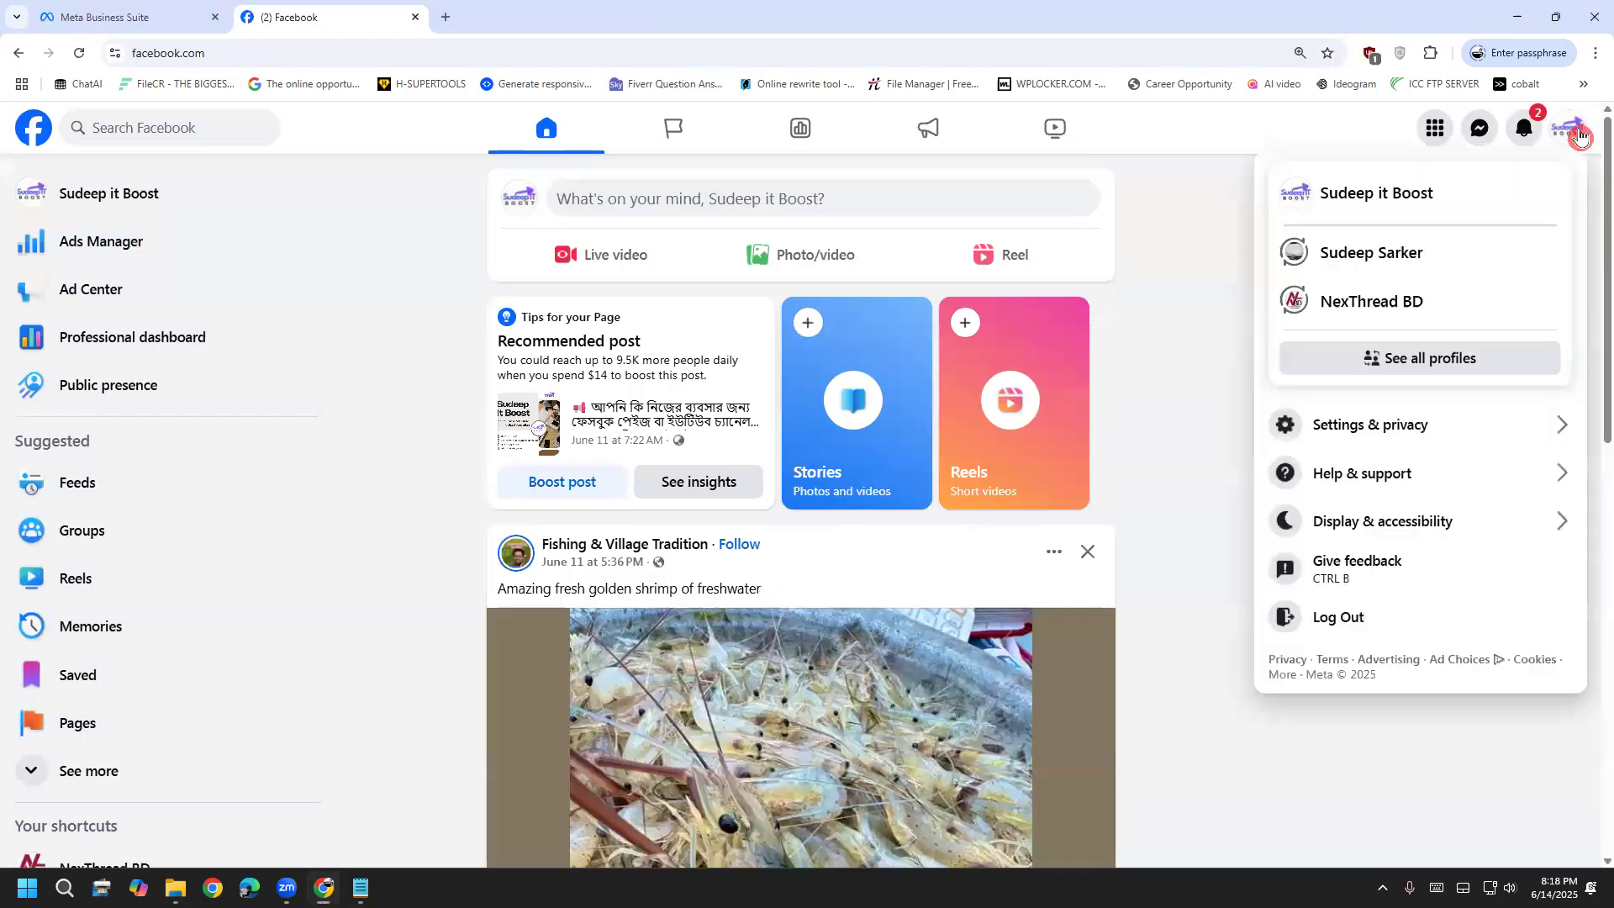
{"action": "left_click", "coordinate": [1378, 265]}
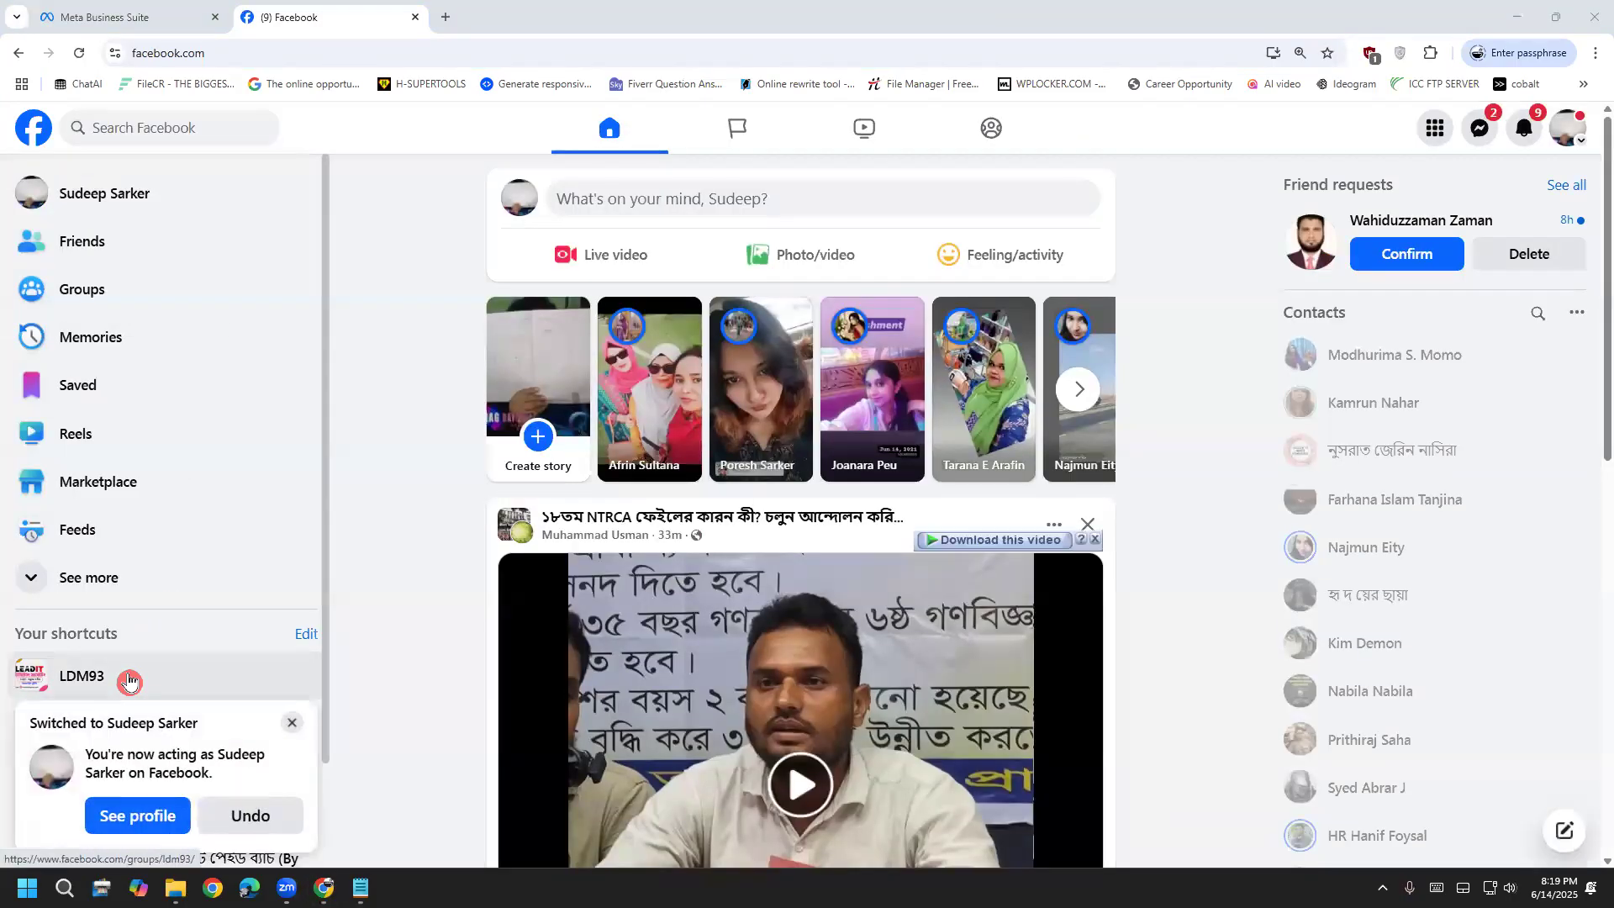
{"action": "left_click", "coordinate": [128, 681]}
Expand the homework post's comments and open the Human Nature Luck page a student linked
{"action": "scroll", "coordinate": [492, 756], "scroll_direction": "down", "scroll_amount": 6}
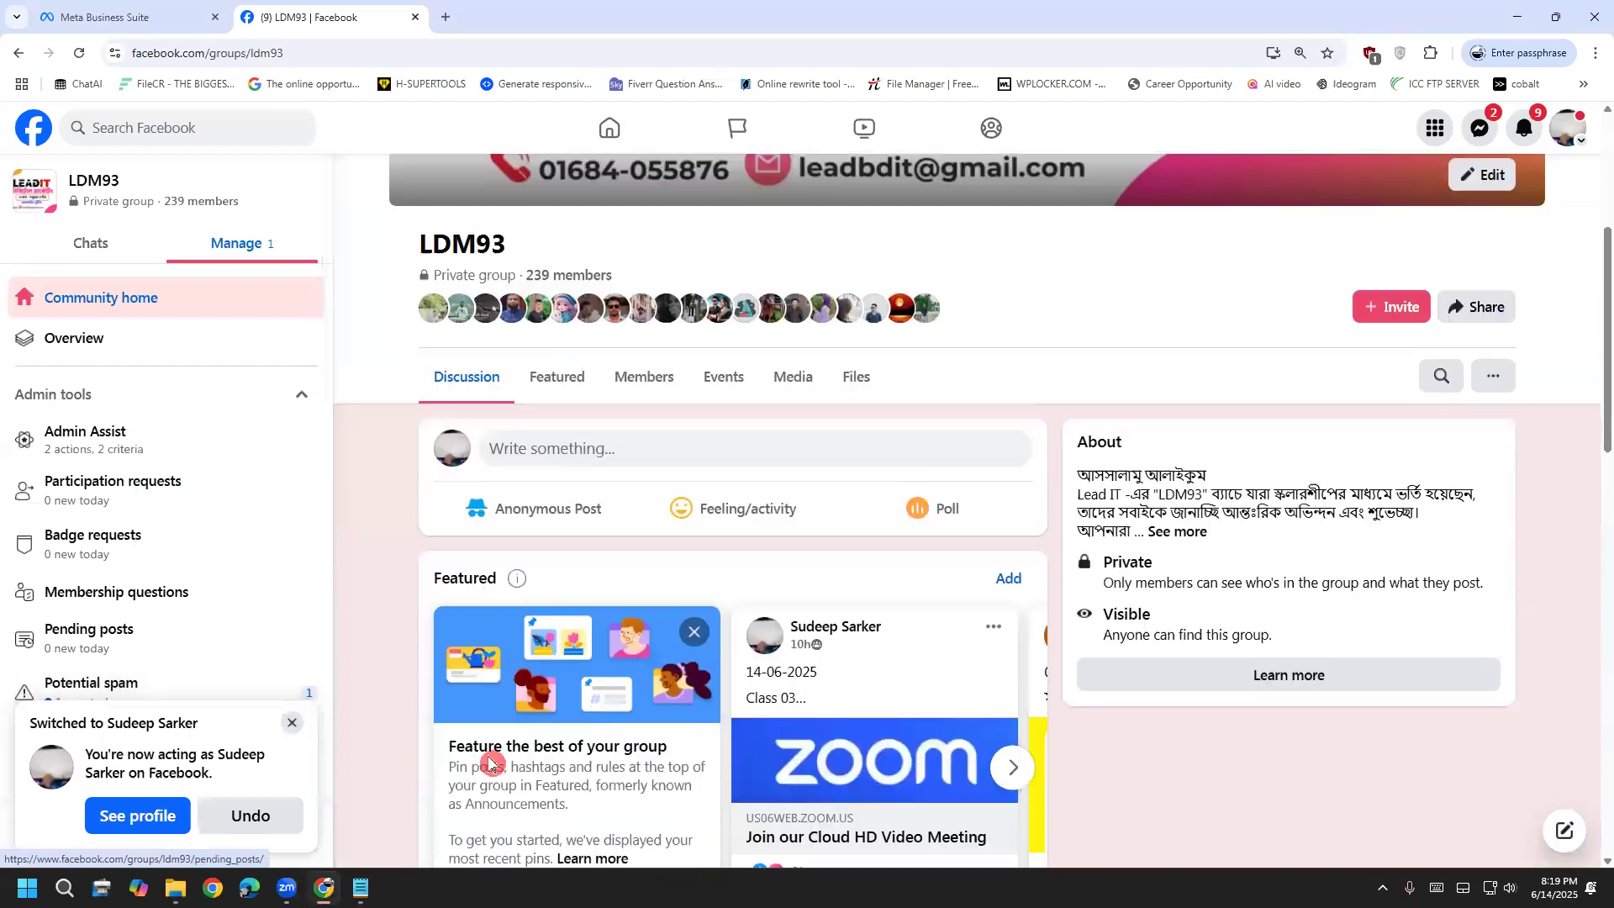
{"action": "scroll", "coordinate": [493, 757], "scroll_direction": "down", "scroll_amount": 10}
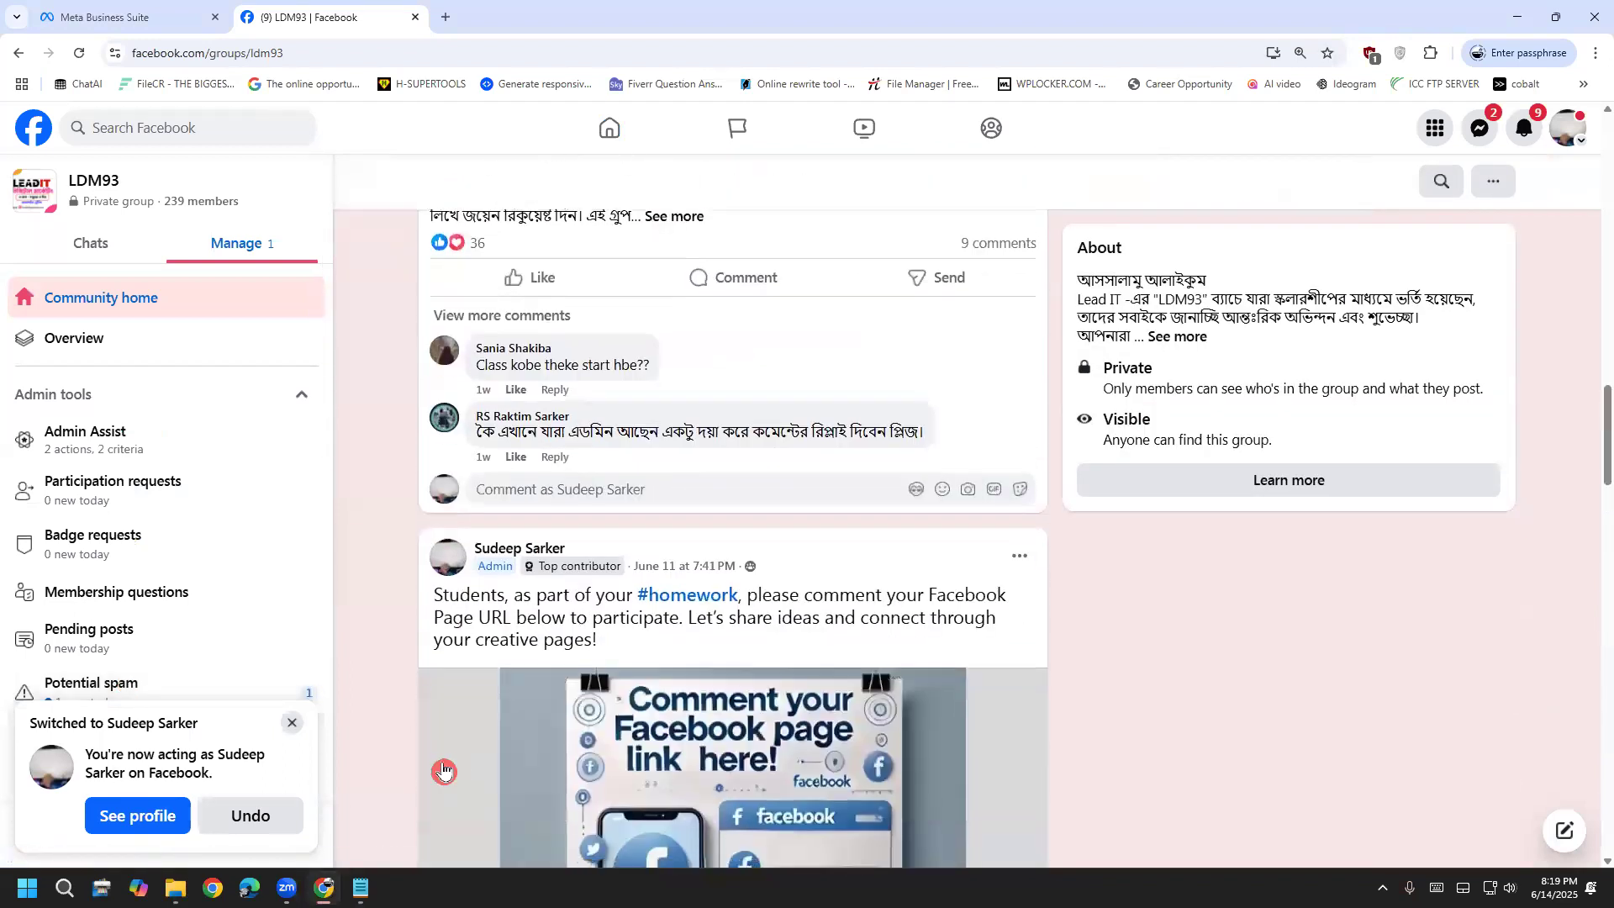
{"action": "scroll", "coordinate": [444, 771], "scroll_direction": "down", "scroll_amount": 6}
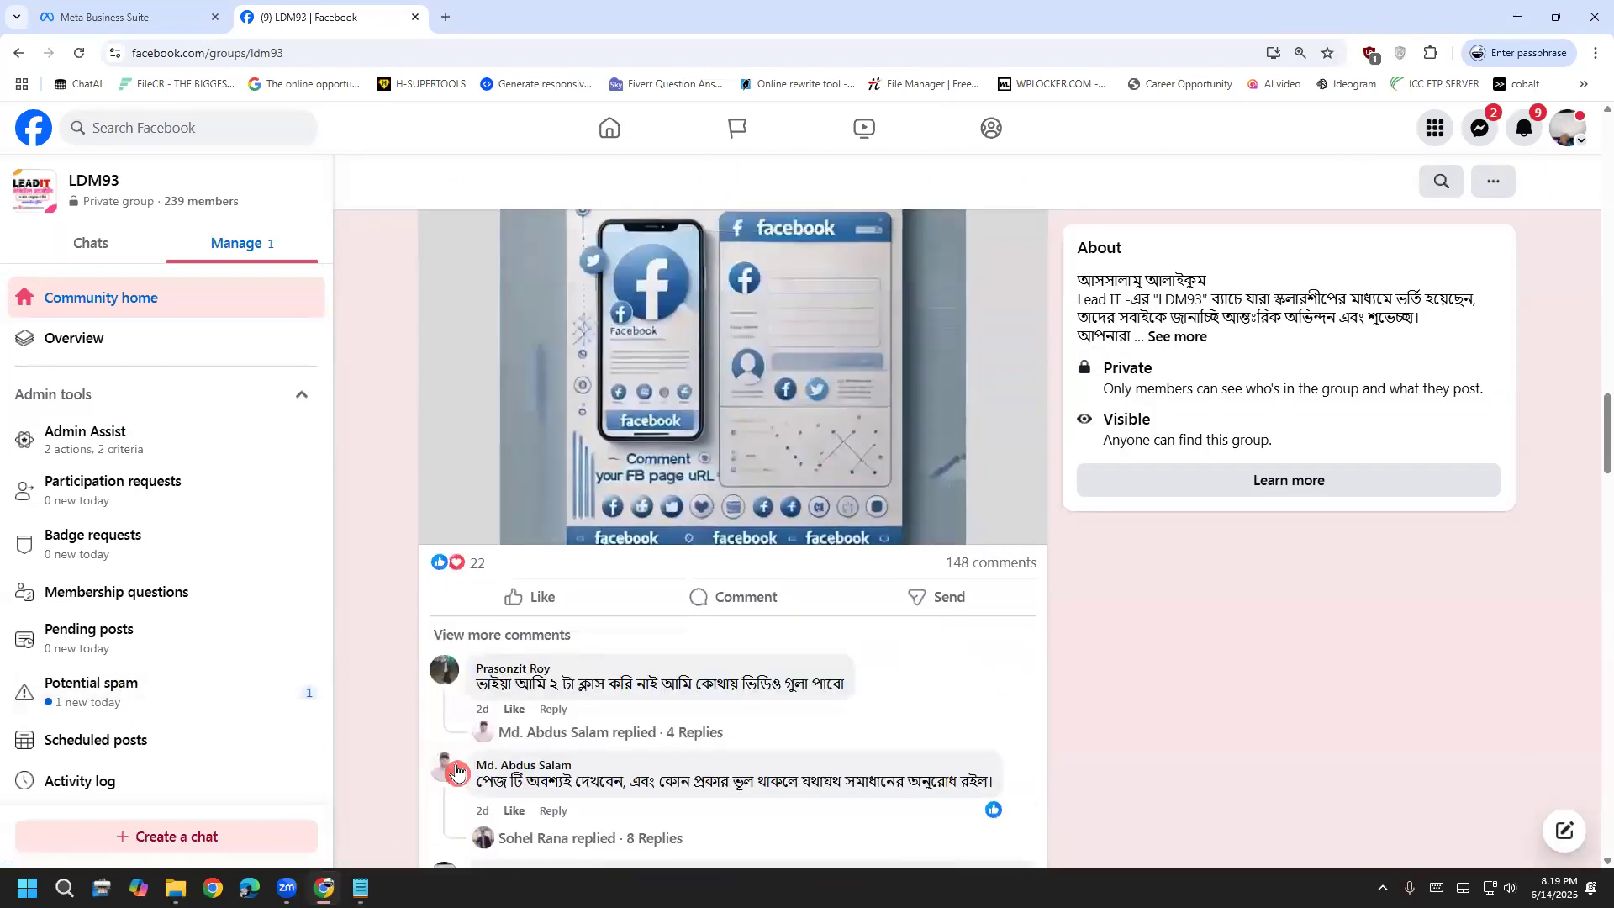
{"action": "scroll", "coordinate": [522, 615], "scroll_direction": "up", "scroll_amount": 2}
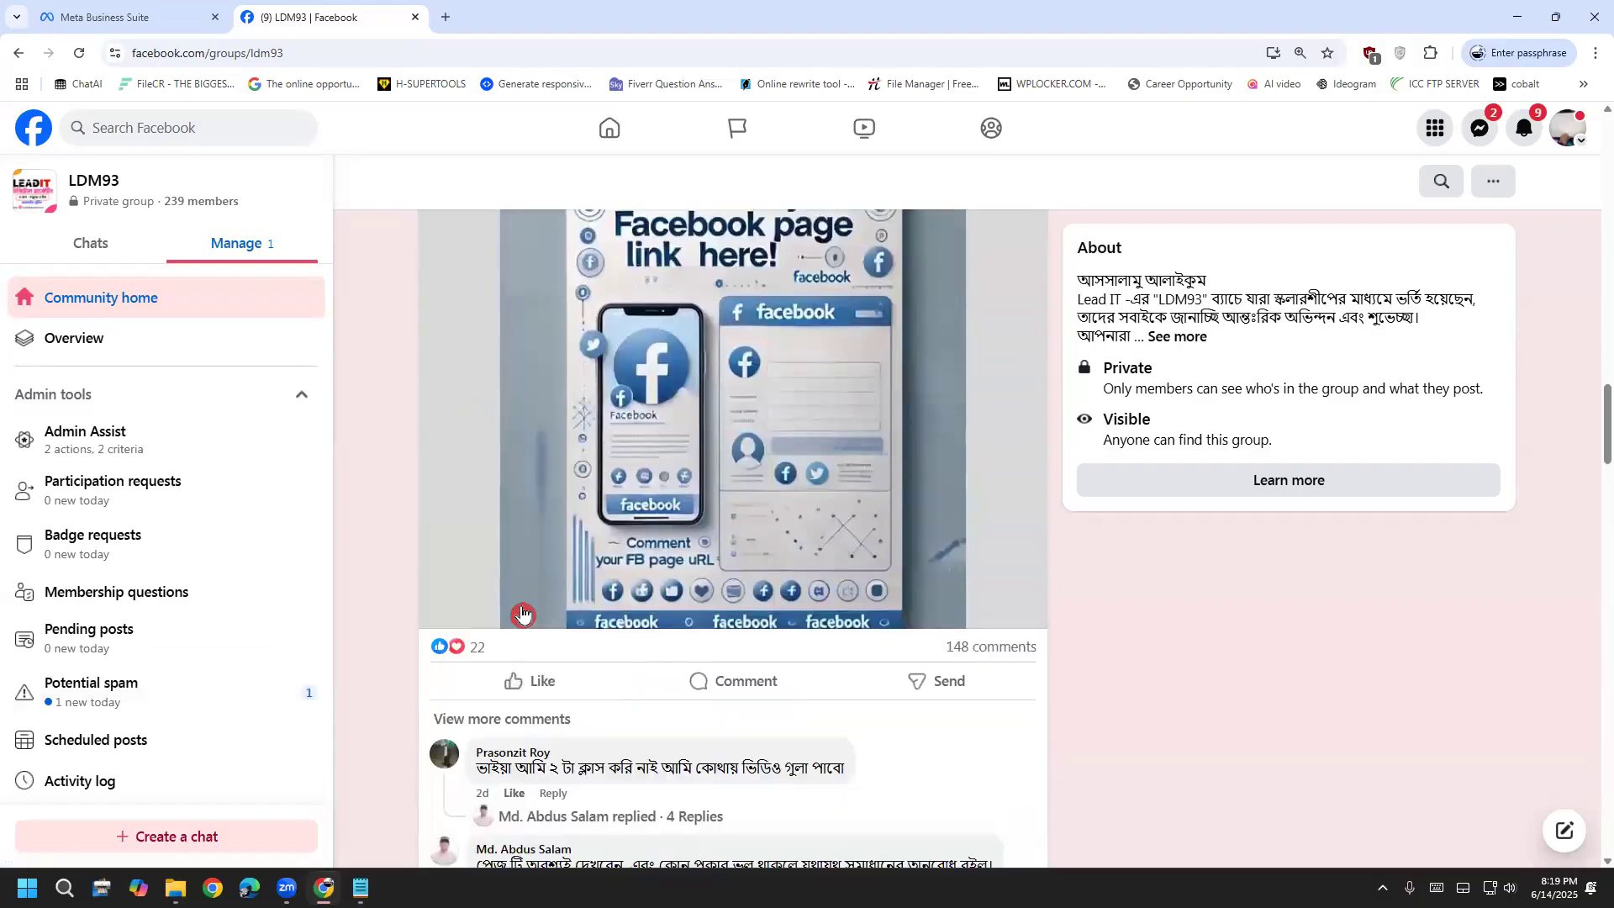
{"action": "left_click", "coordinate": [465, 719]}
{"action": "scroll", "coordinate": [625, 720], "scroll_direction": "down", "scroll_amount": 1}
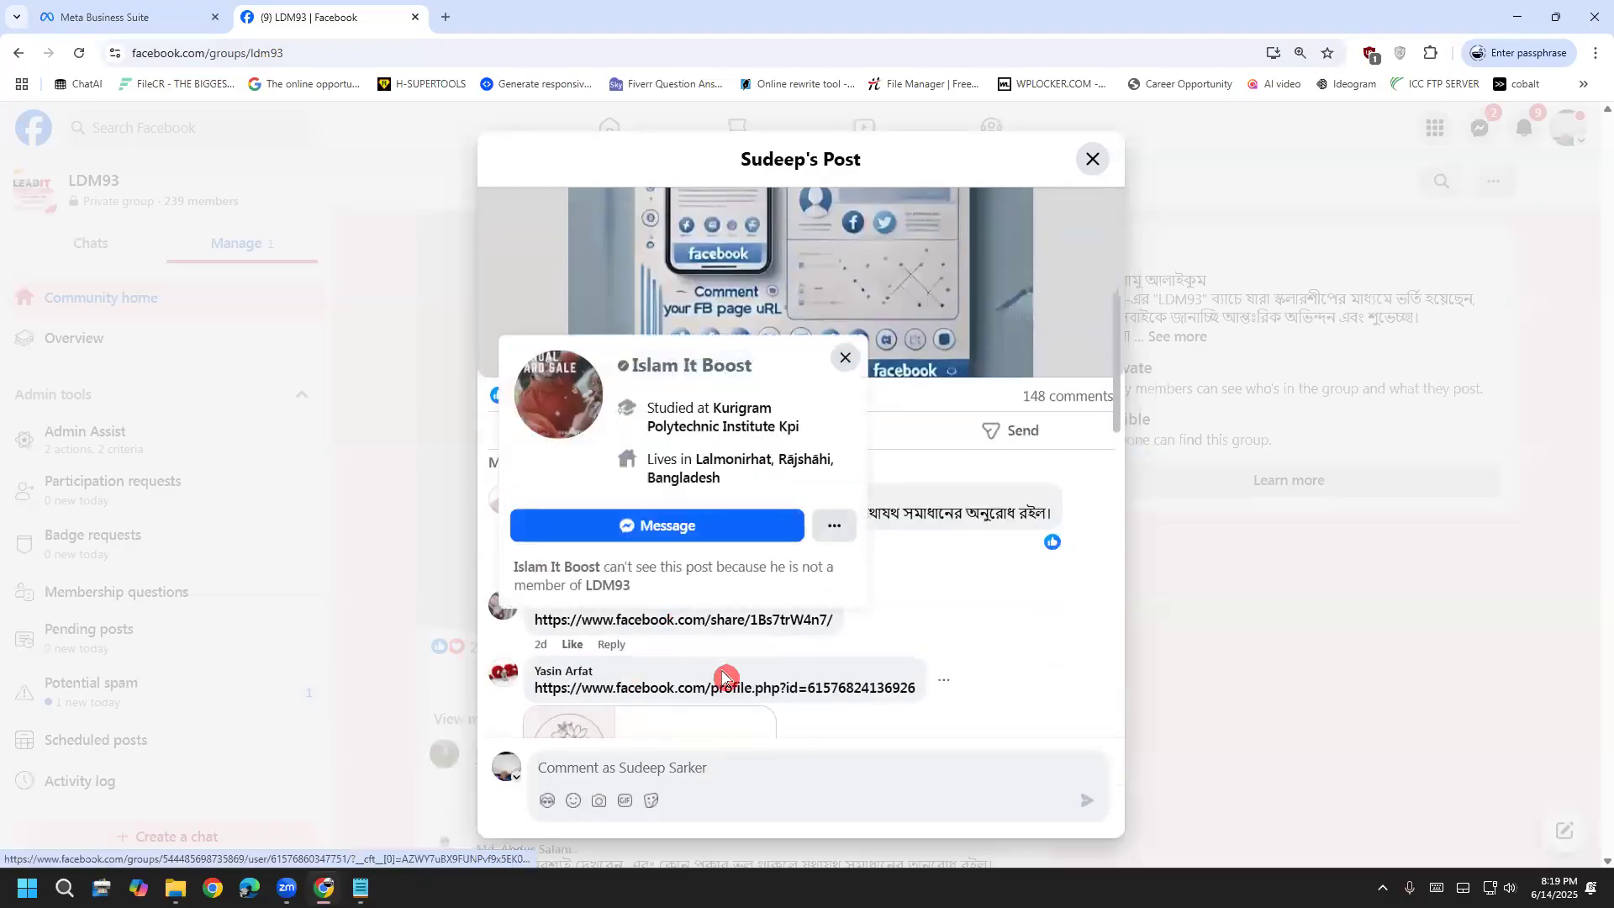
{"action": "scroll", "coordinate": [722, 655], "scroll_direction": "down", "scroll_amount": 1}
{"action": "left_click", "coordinate": [724, 617]}
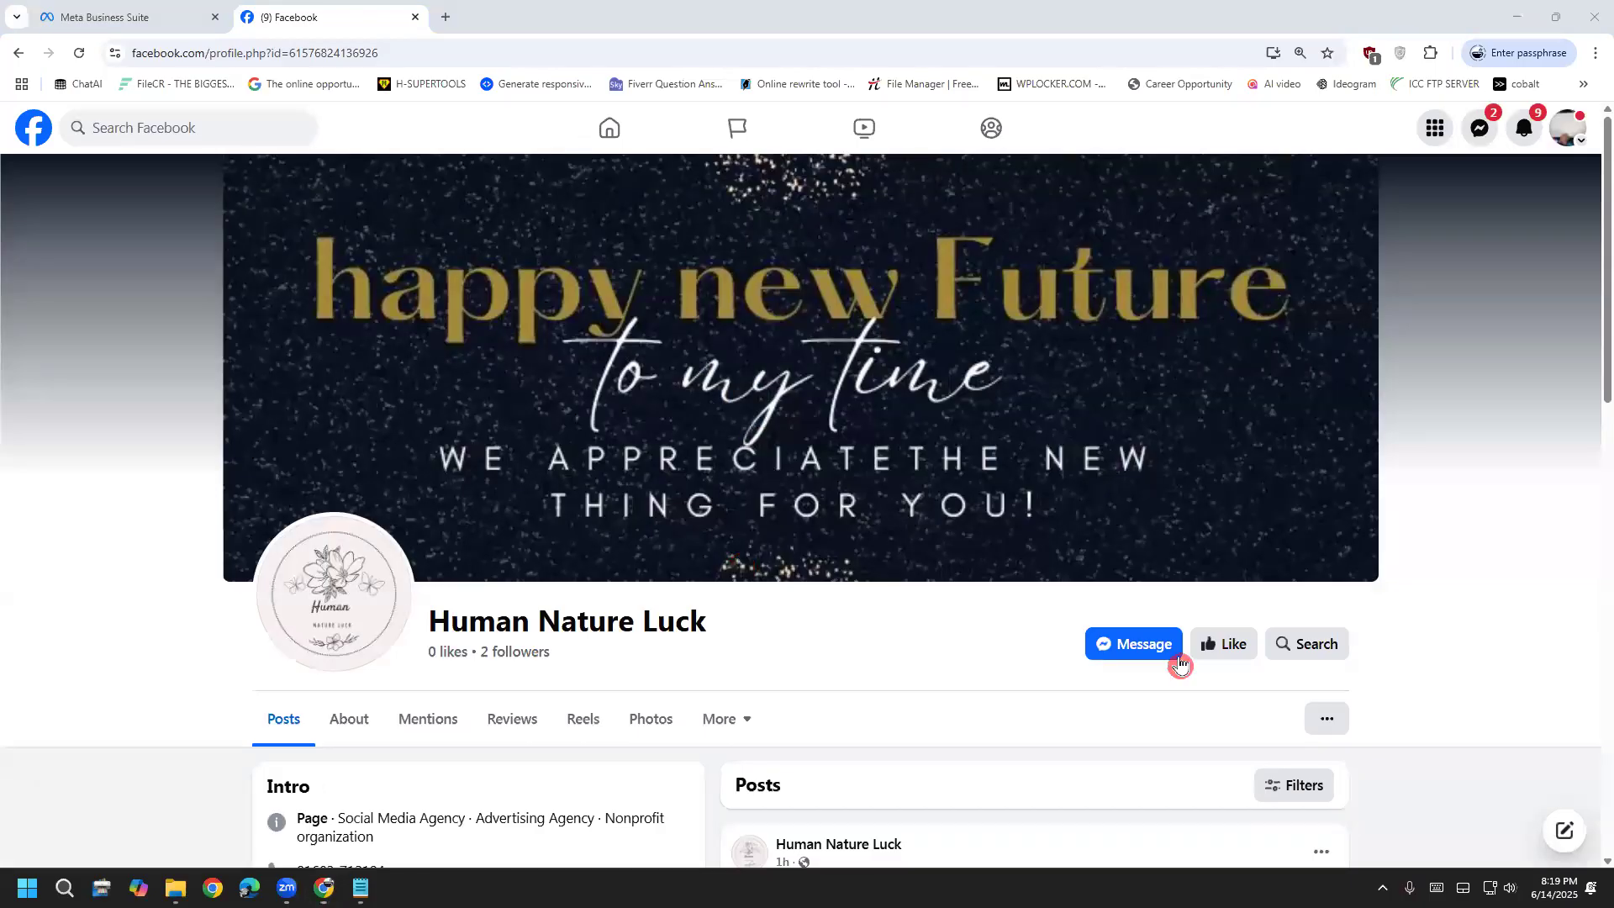
Copy the Human Nature Luck page's web address and return to Business Suite's Pages settings
{"action": "scroll", "coordinate": [370, 744], "scroll_direction": "down", "scroll_amount": 2}
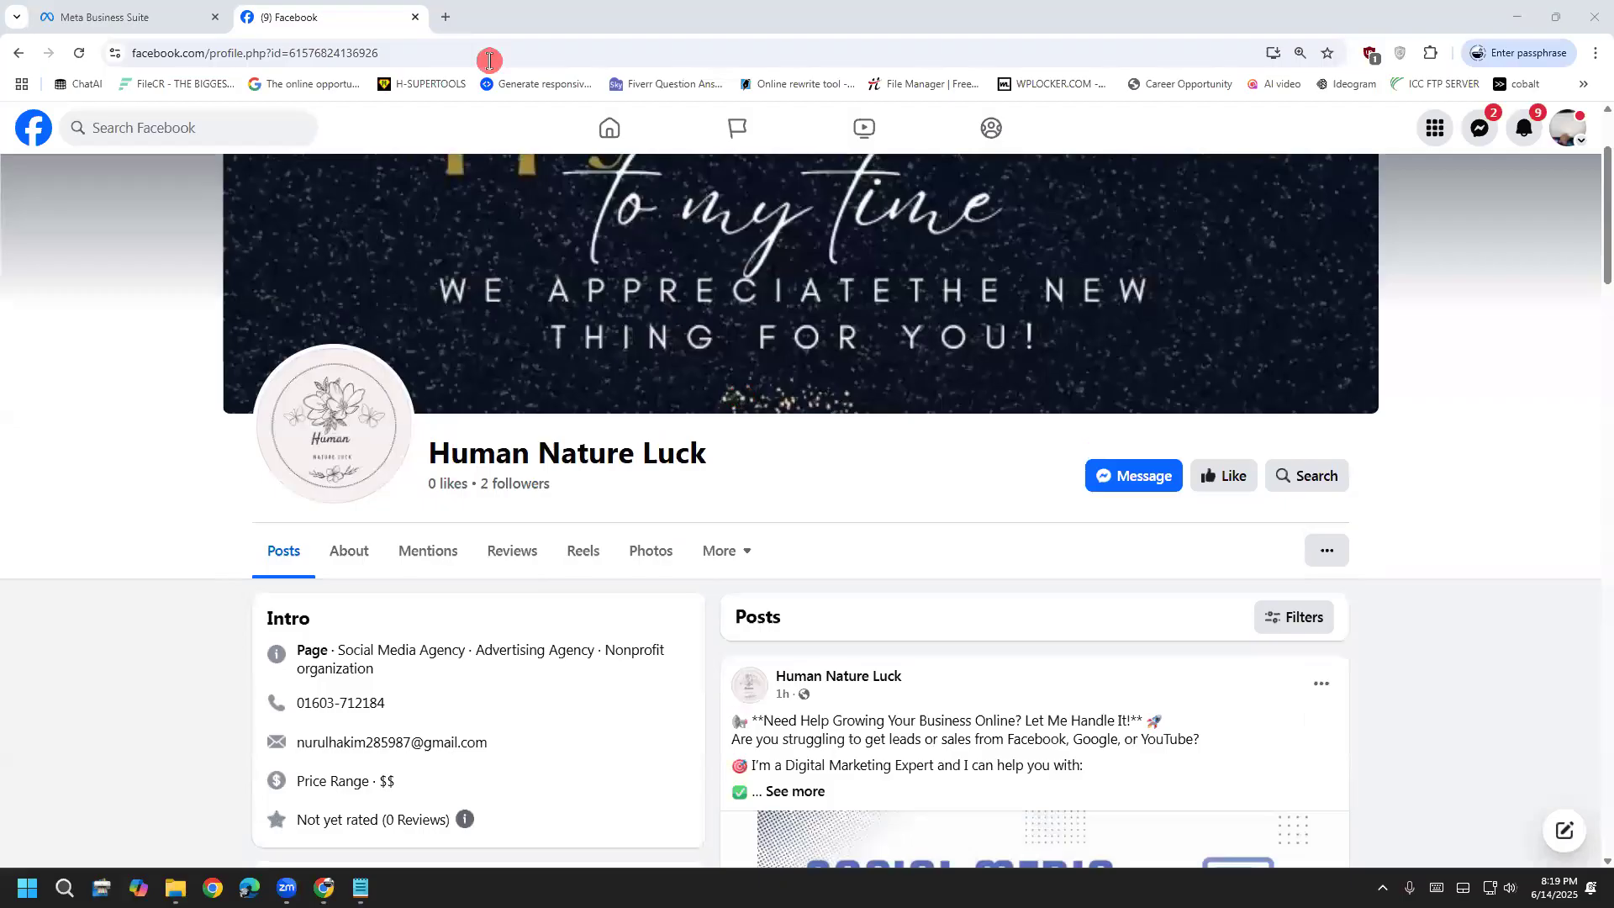
{"action": "left_click", "coordinate": [483, 54]}
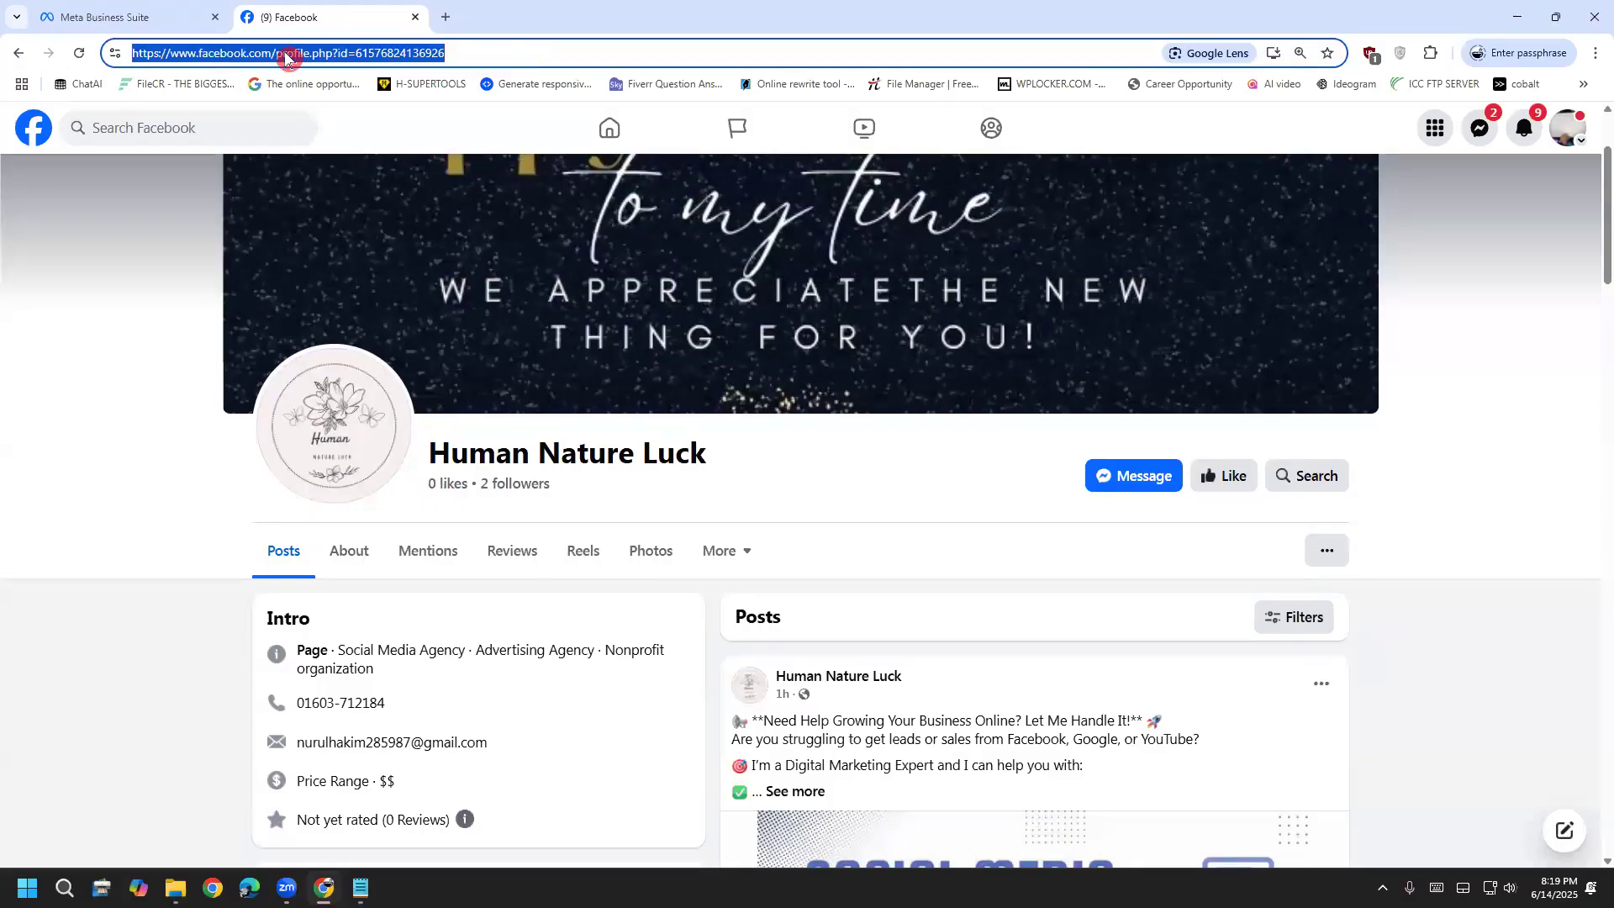
{"action": "right_click", "coordinate": [286, 57]}
{"action": "left_click", "coordinate": [361, 219]}
{"action": "left_click", "coordinate": [108, 16]}
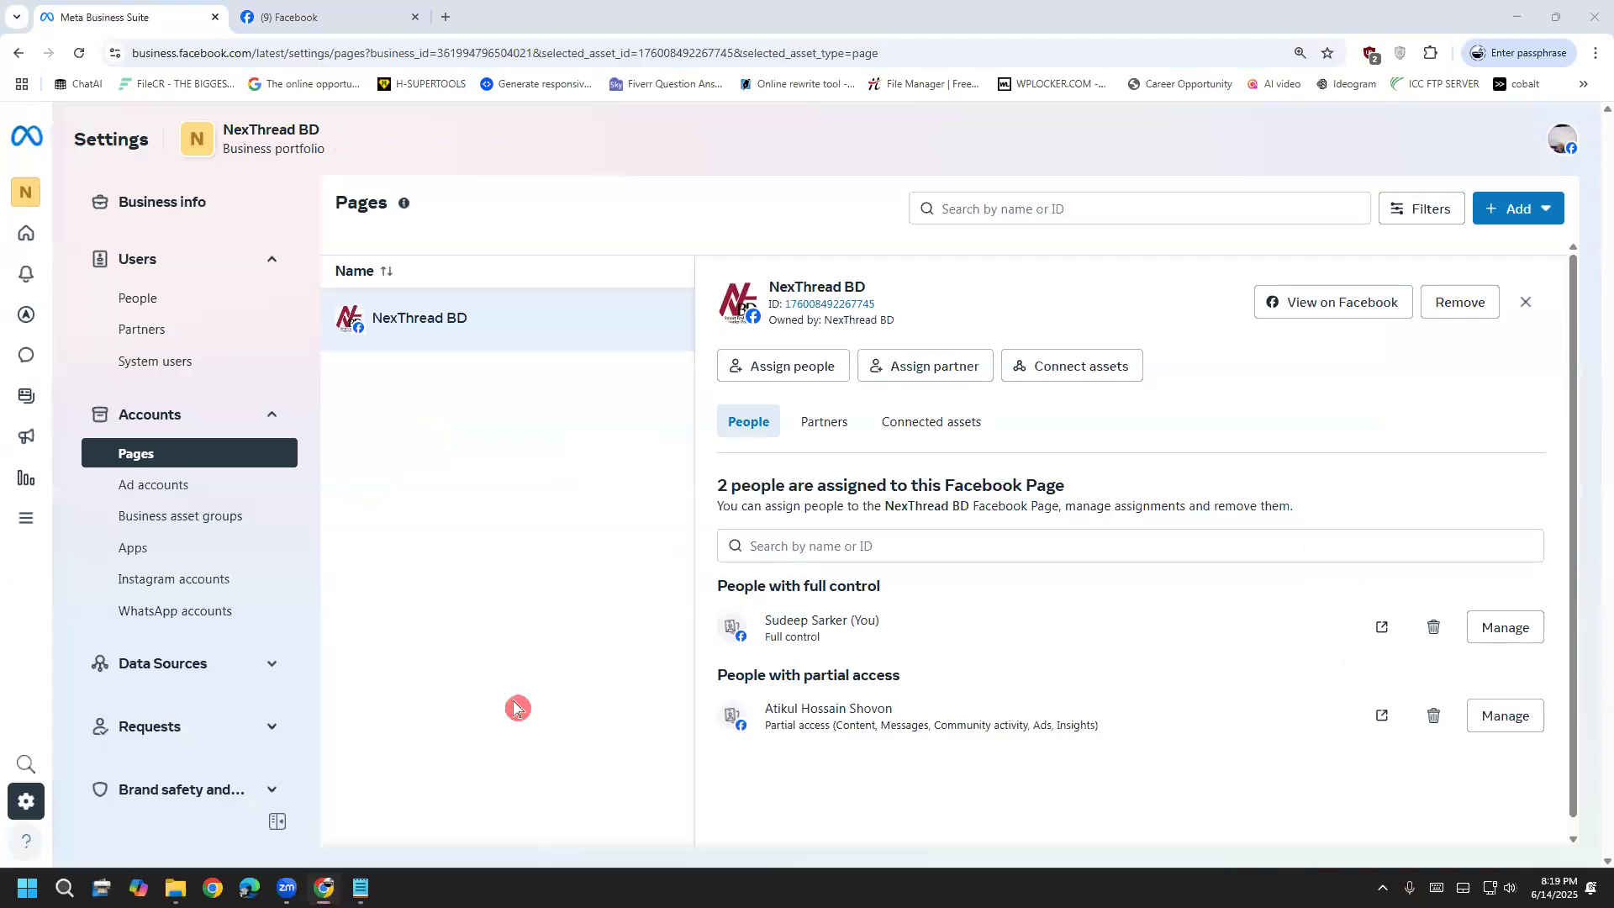
{"action": "left_click", "coordinate": [1501, 215]}
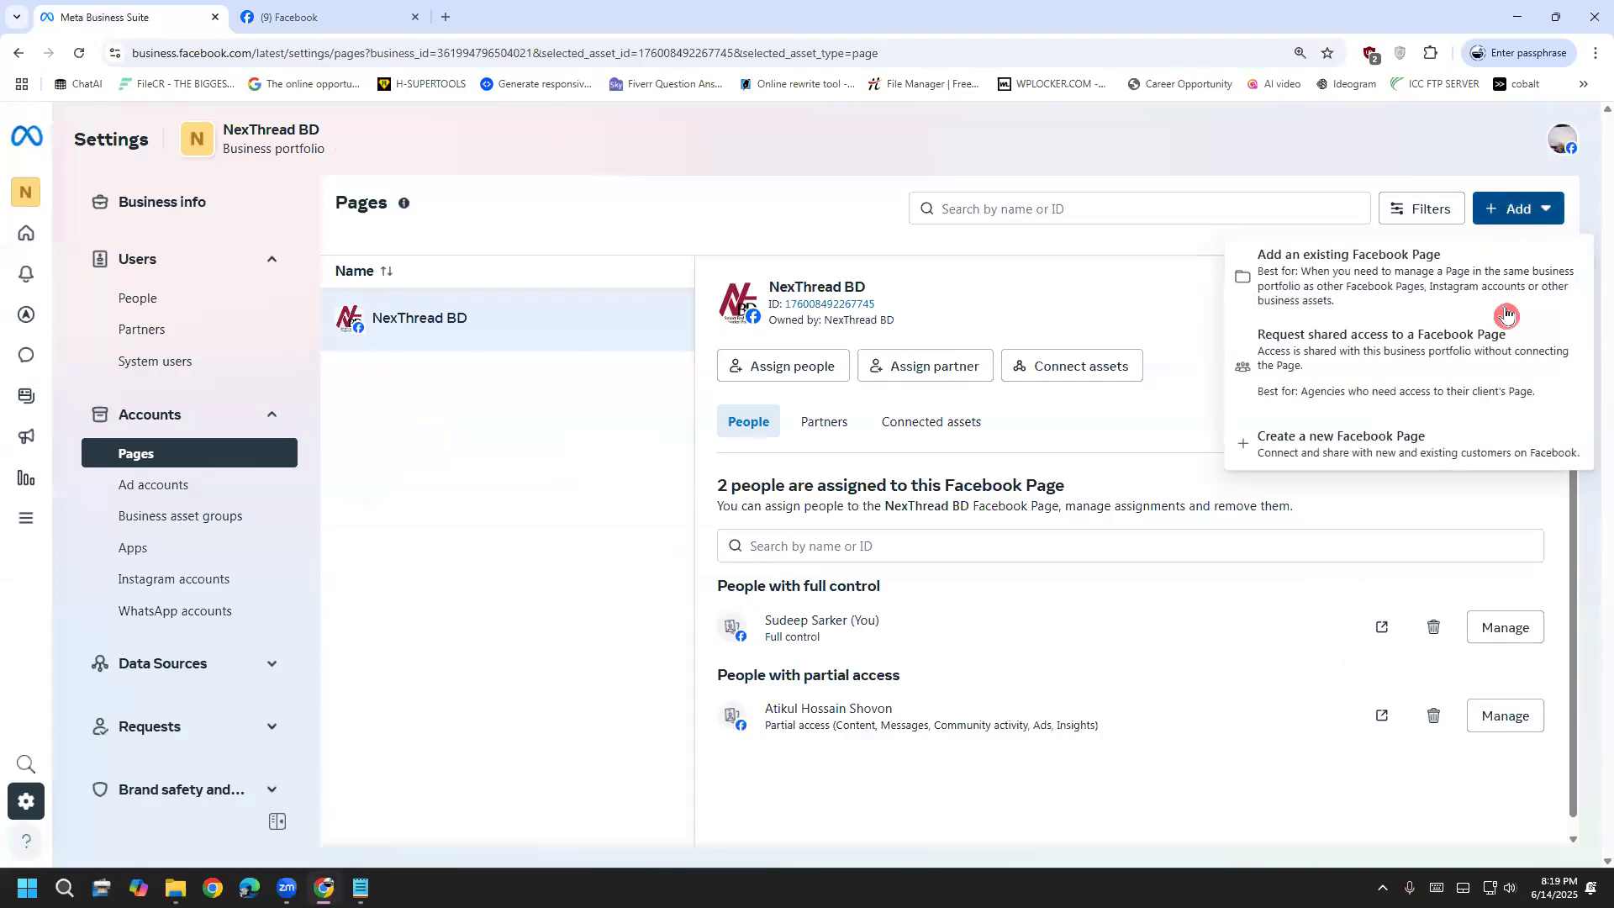
{"action": "left_click", "coordinate": [1423, 352]}
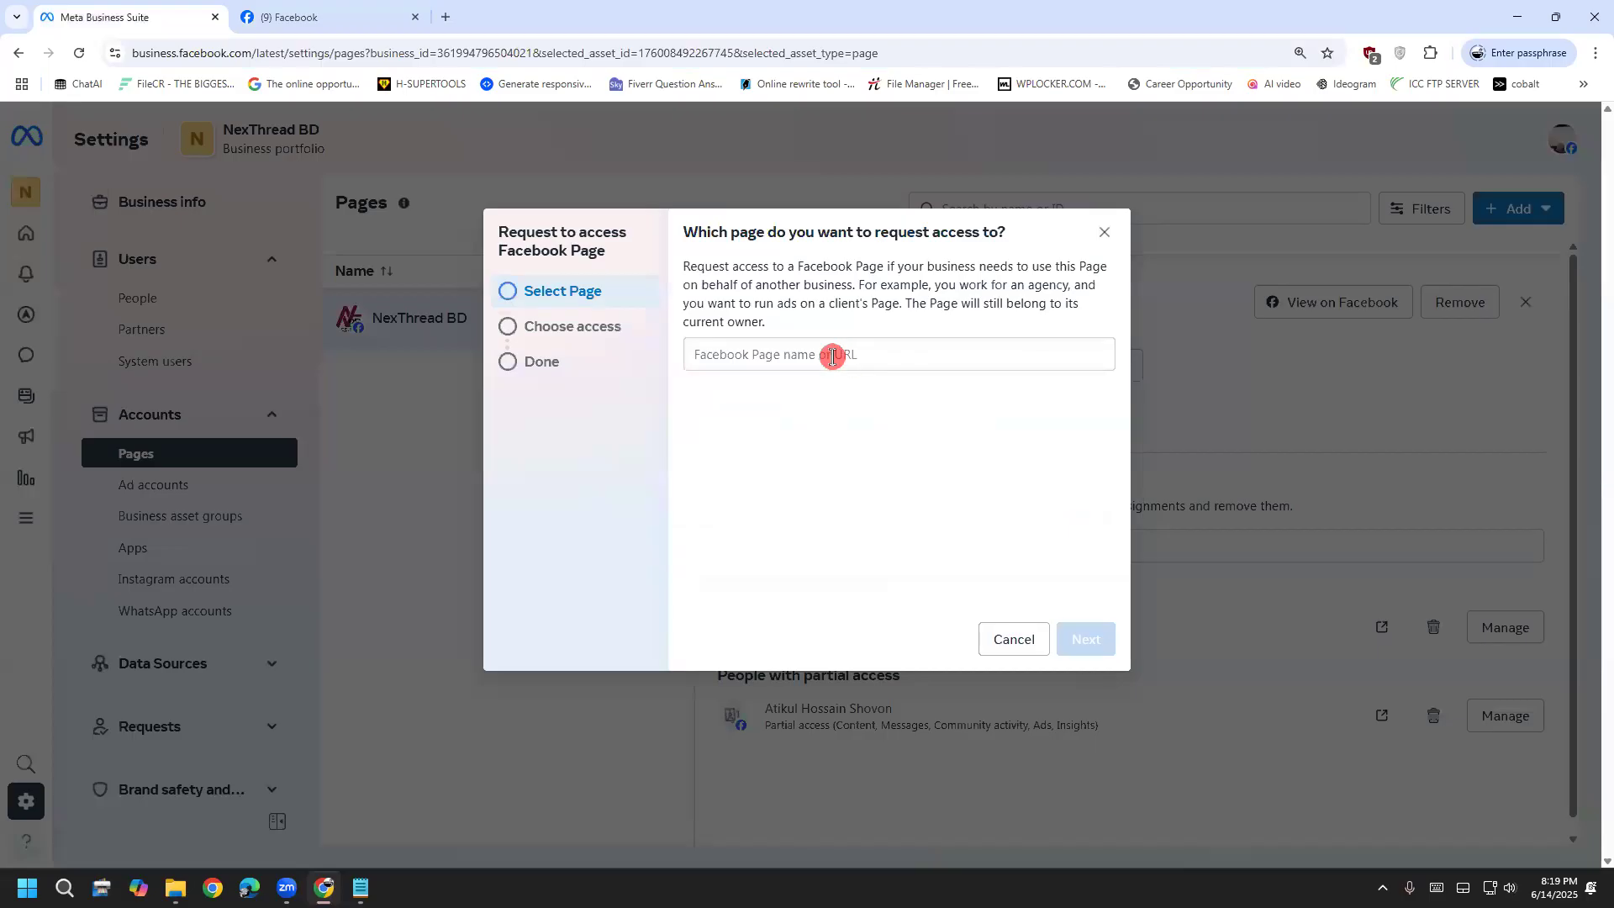
{"action": "left_click", "coordinate": [803, 355]}
{"action": "right_click", "coordinate": [806, 360]}
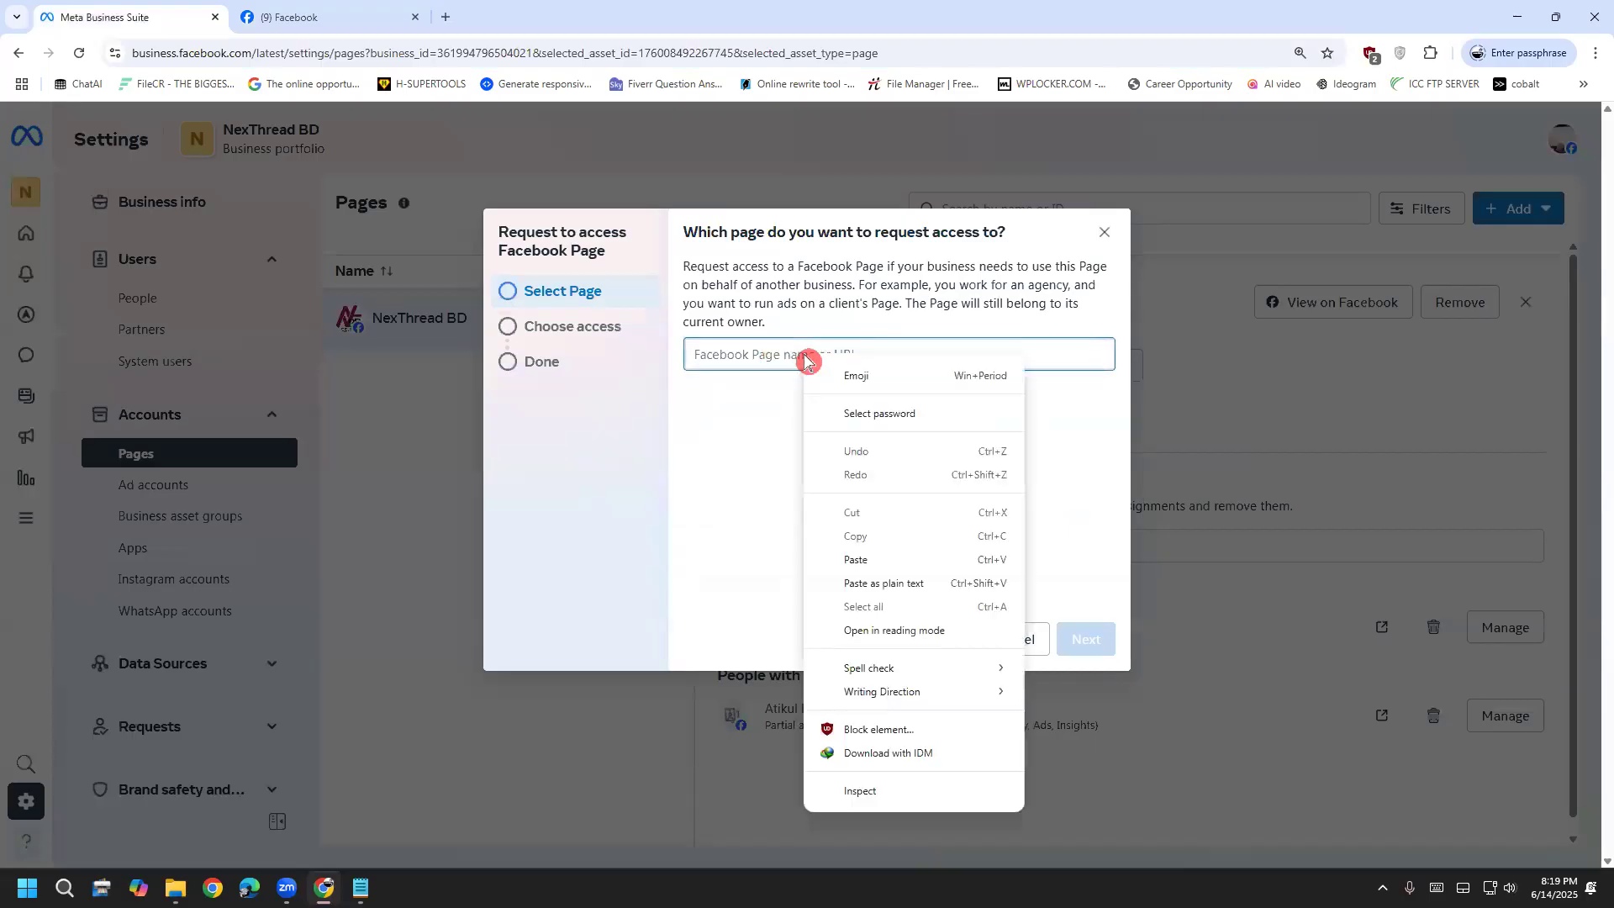
{"action": "left_click", "coordinate": [900, 560]}
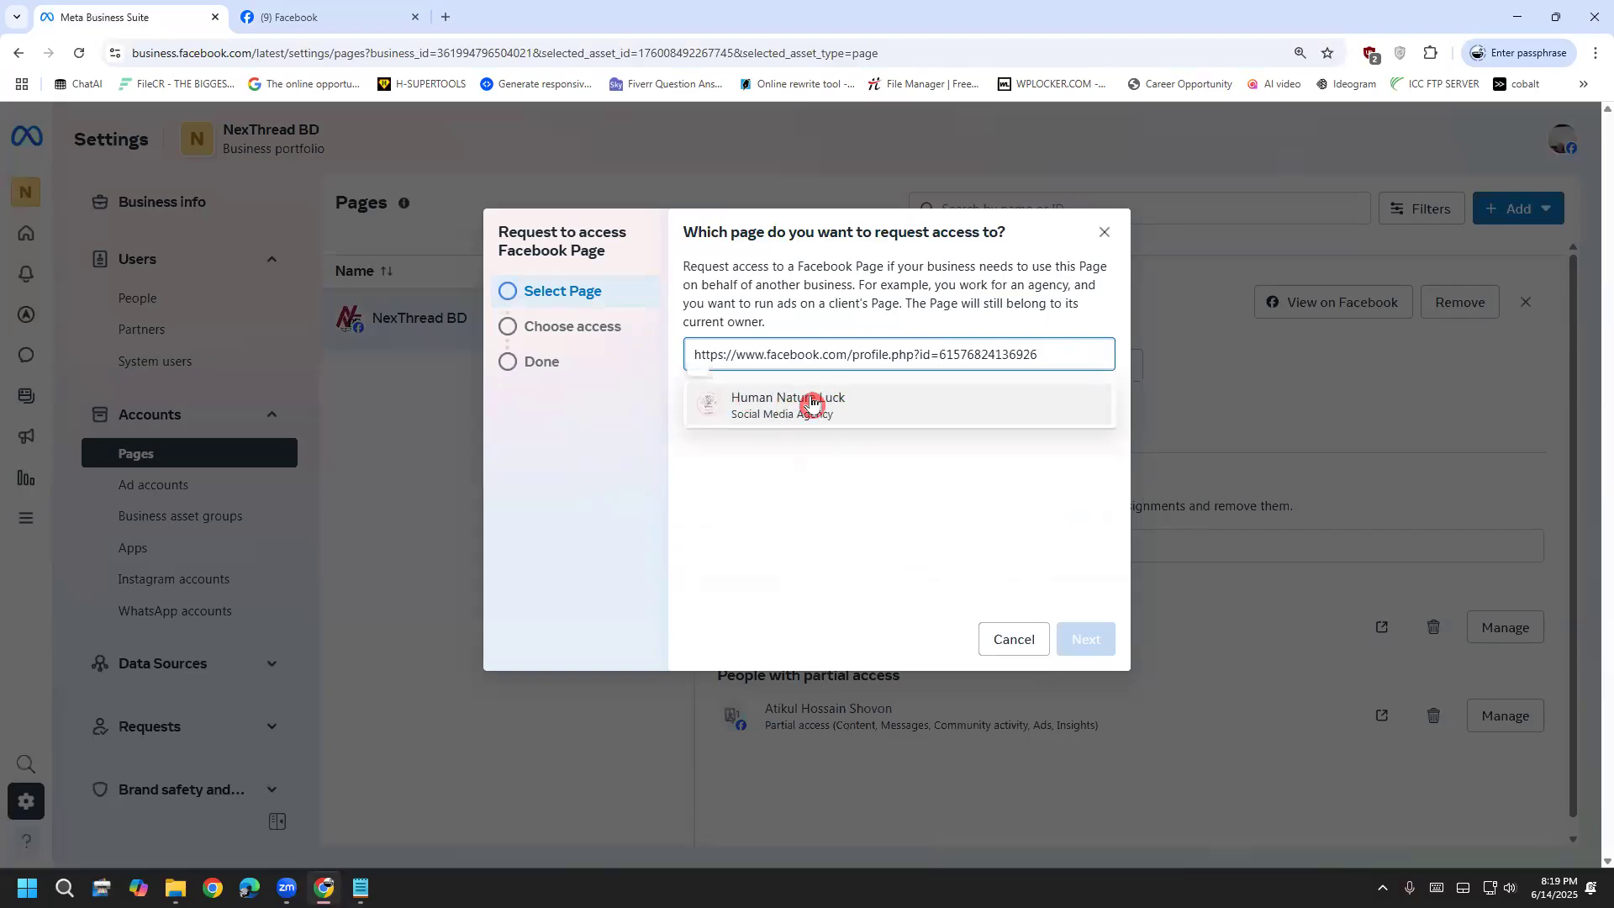
{"action": "left_click", "coordinate": [842, 403]}
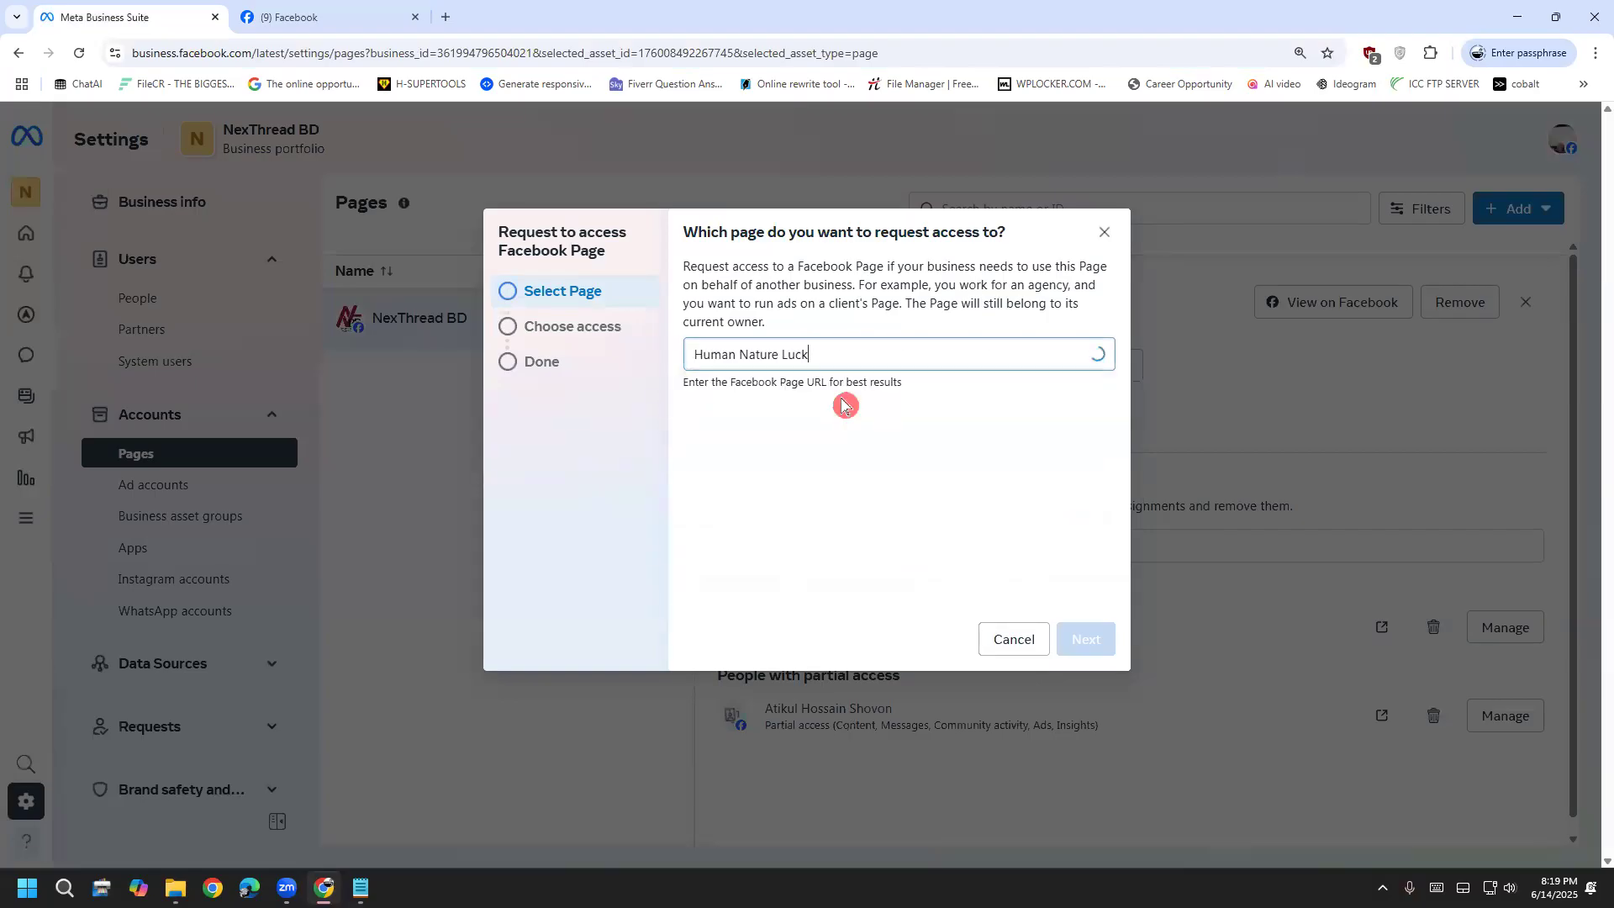
{"action": "left_click", "coordinate": [1083, 632]}
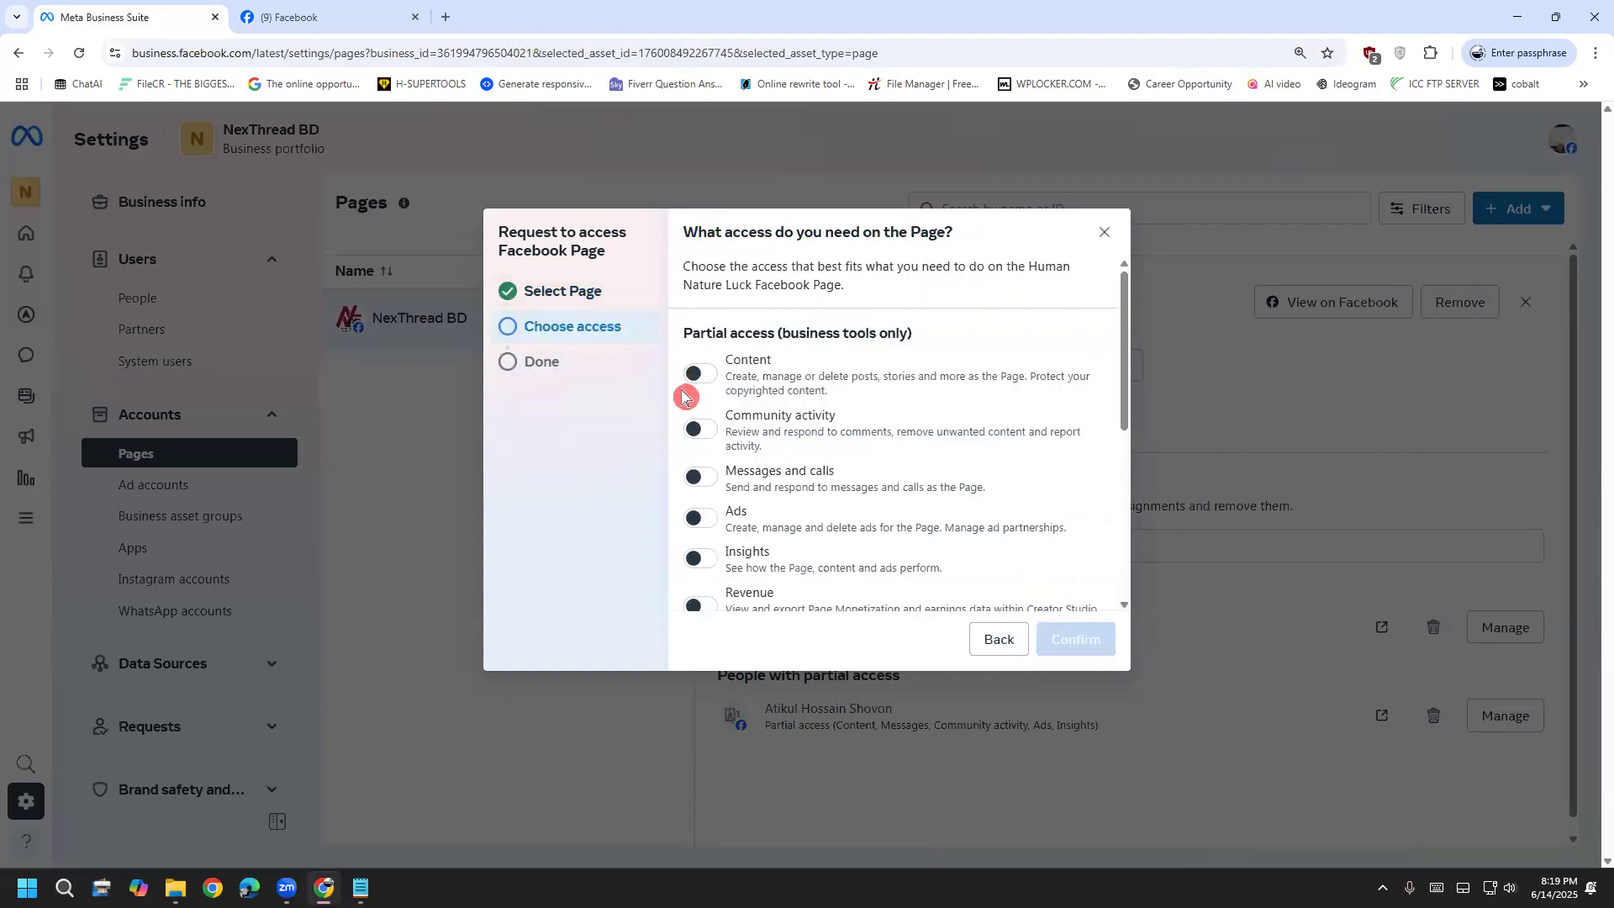
{"action": "scroll", "coordinate": [684, 389], "scroll_direction": "down", "scroll_amount": 5}
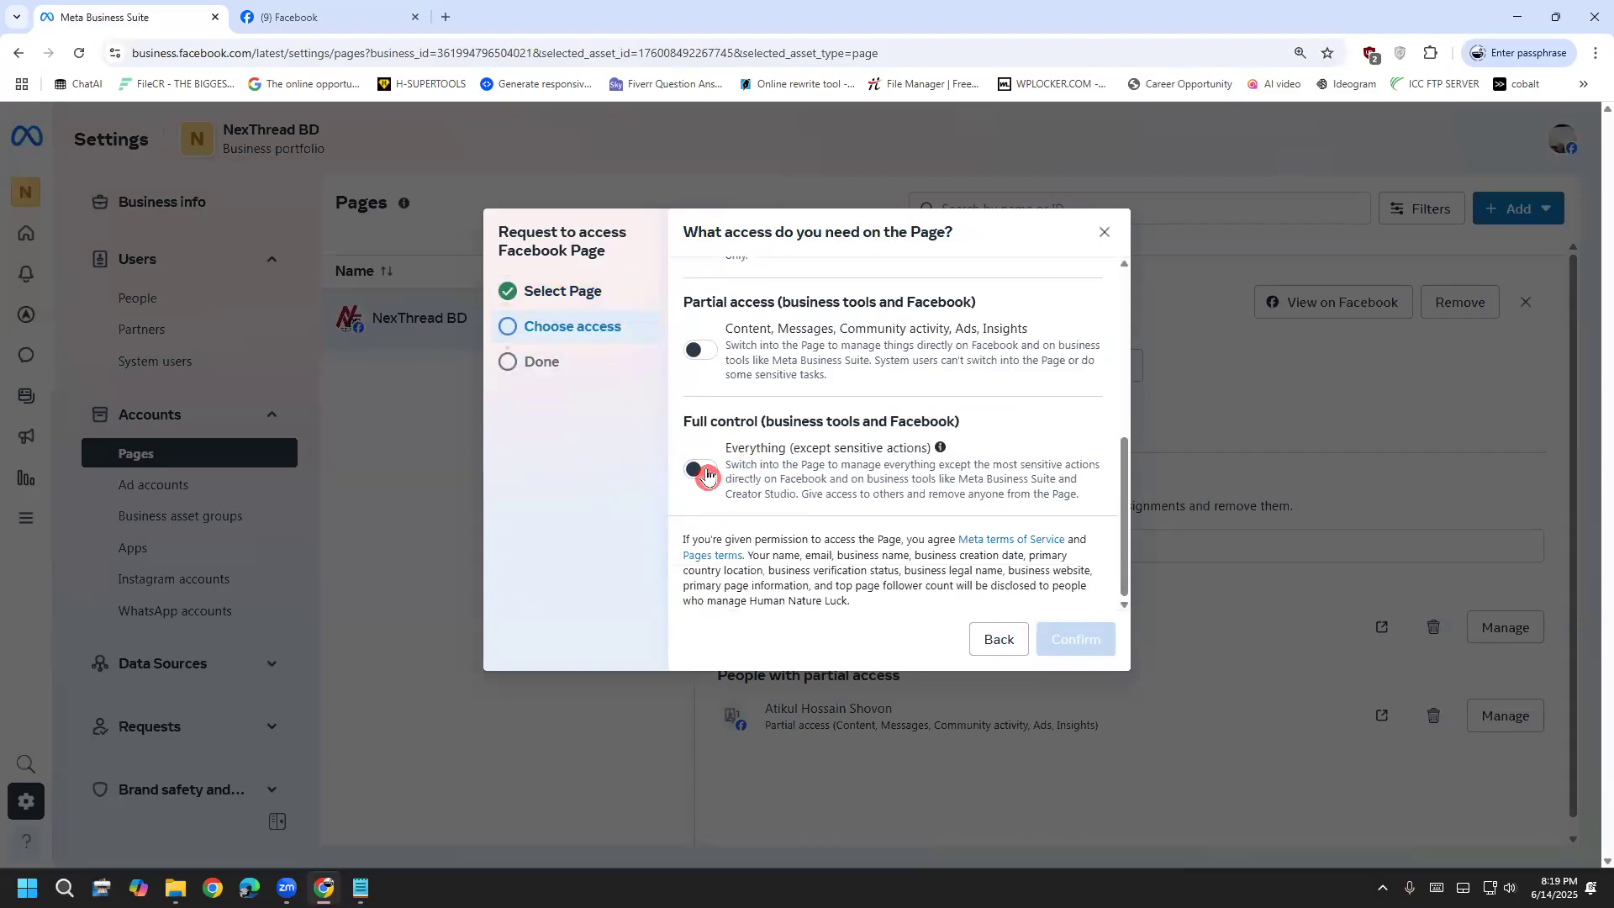
{"action": "scroll", "coordinate": [720, 415], "scroll_direction": "up", "scroll_amount": 5}
{"action": "scroll", "coordinate": [714, 403], "scroll_direction": "down", "scroll_amount": 5}
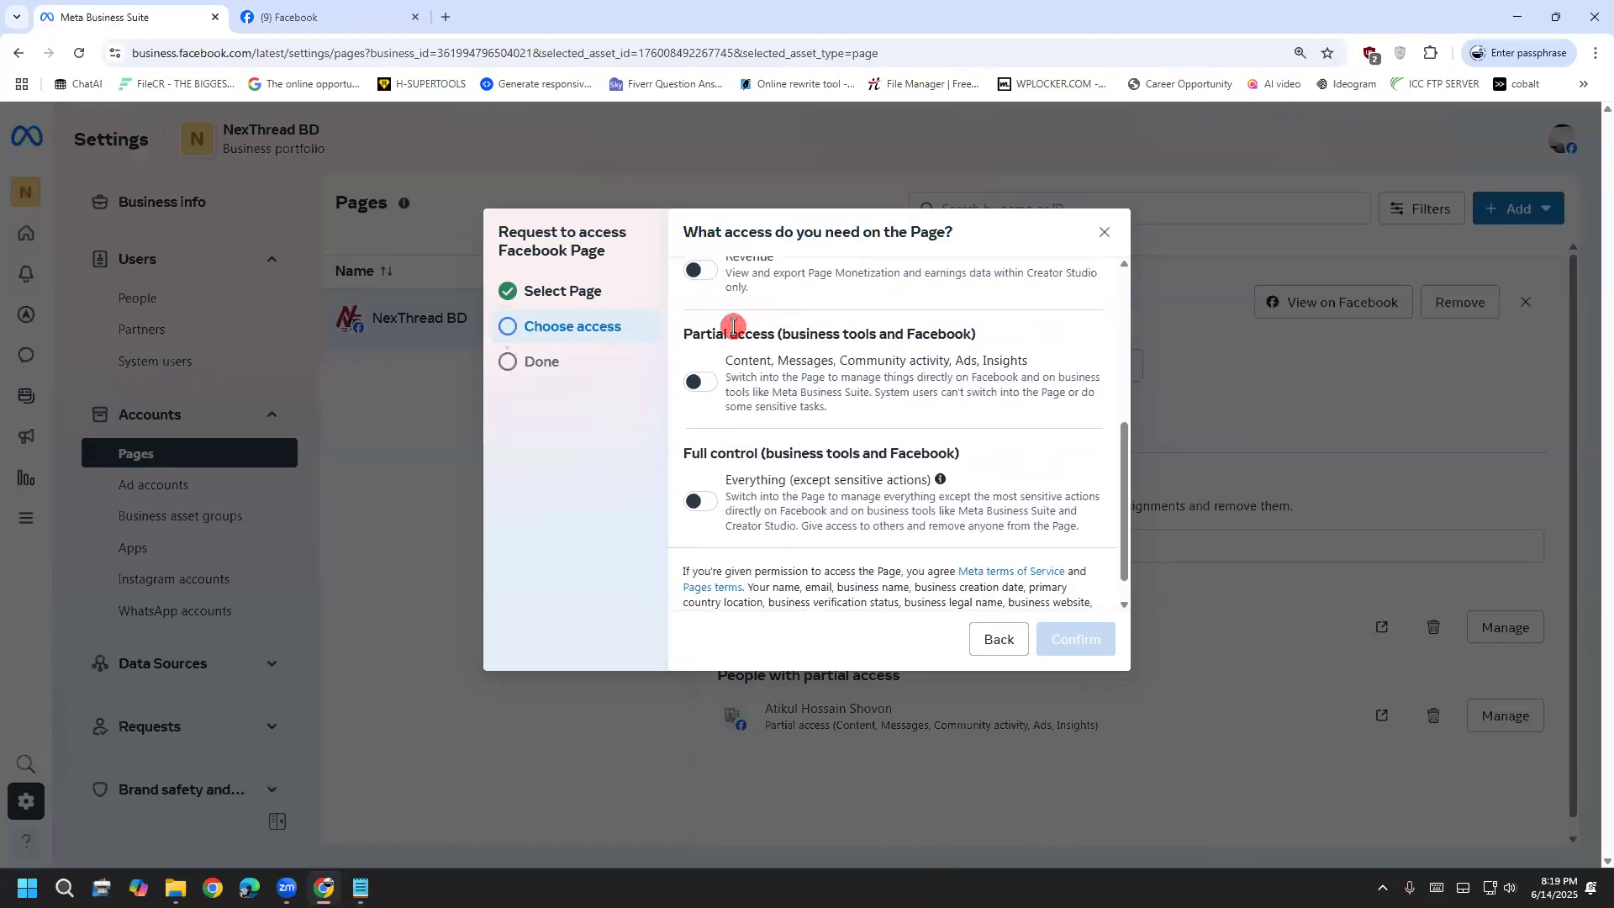
{"action": "left_click", "coordinate": [699, 468]}
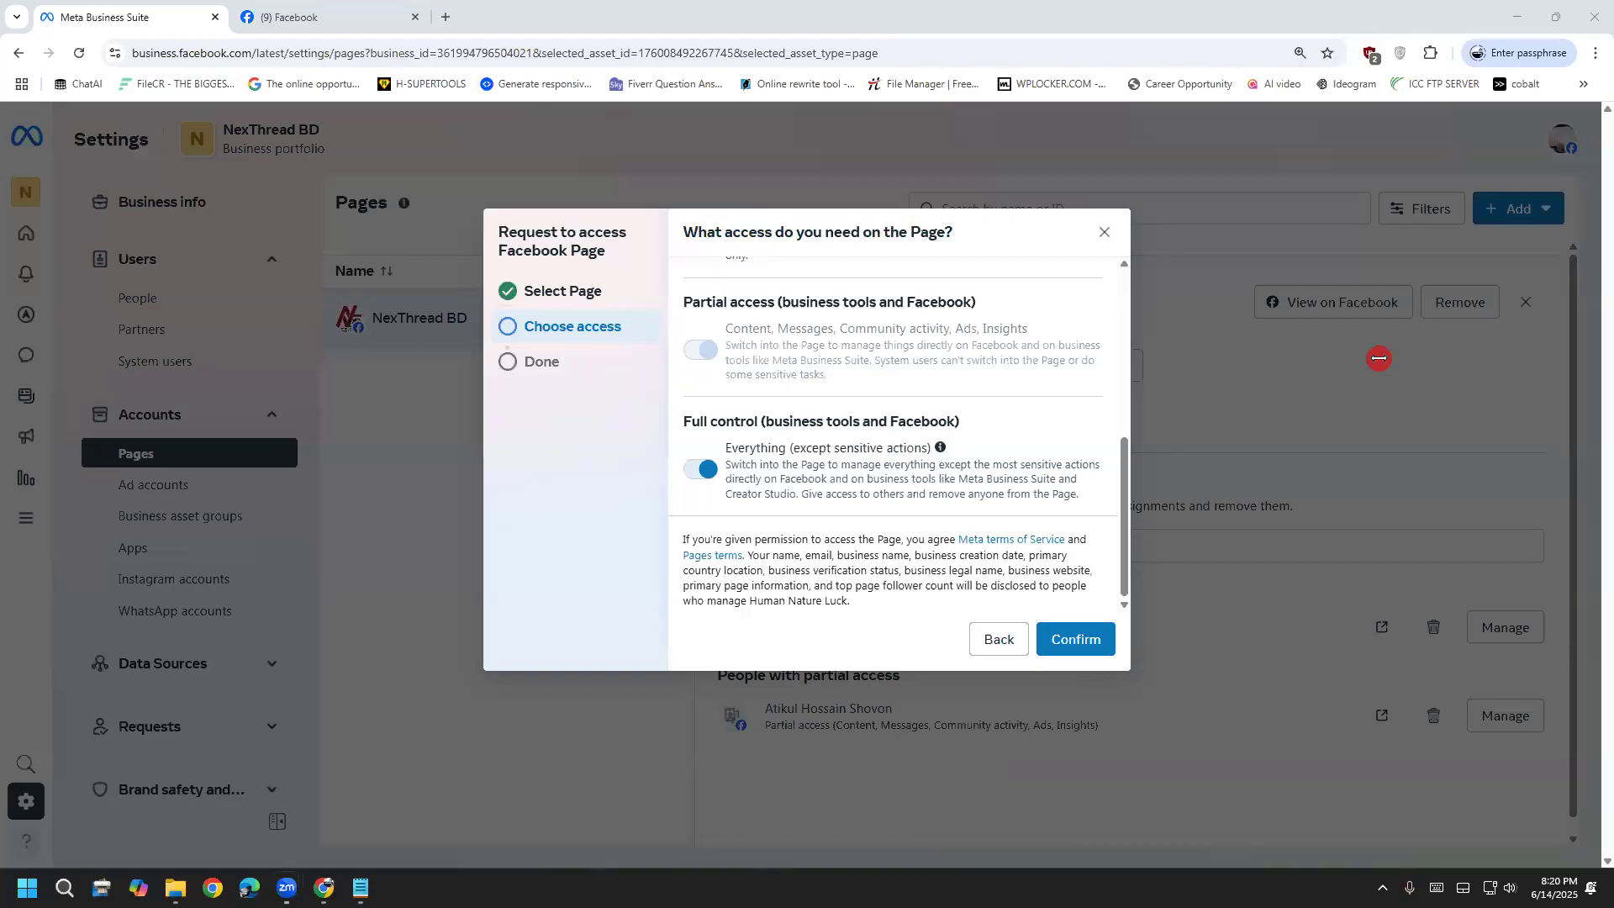
{"action": "left_click", "coordinate": [1006, 648]}
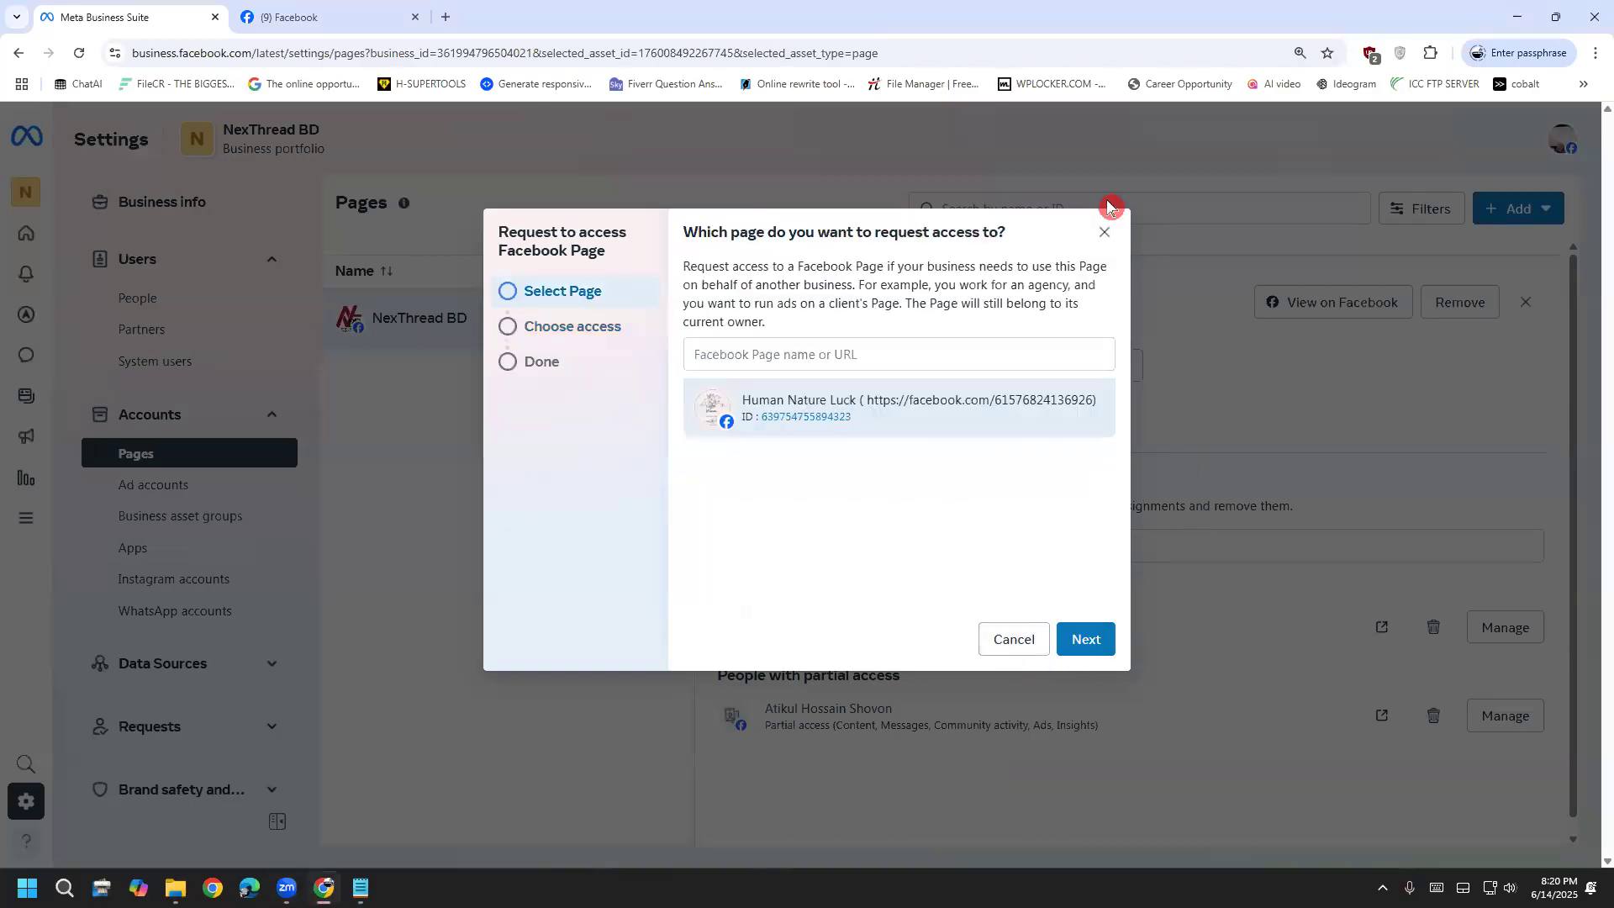
{"action": "left_click", "coordinate": [1104, 232]}
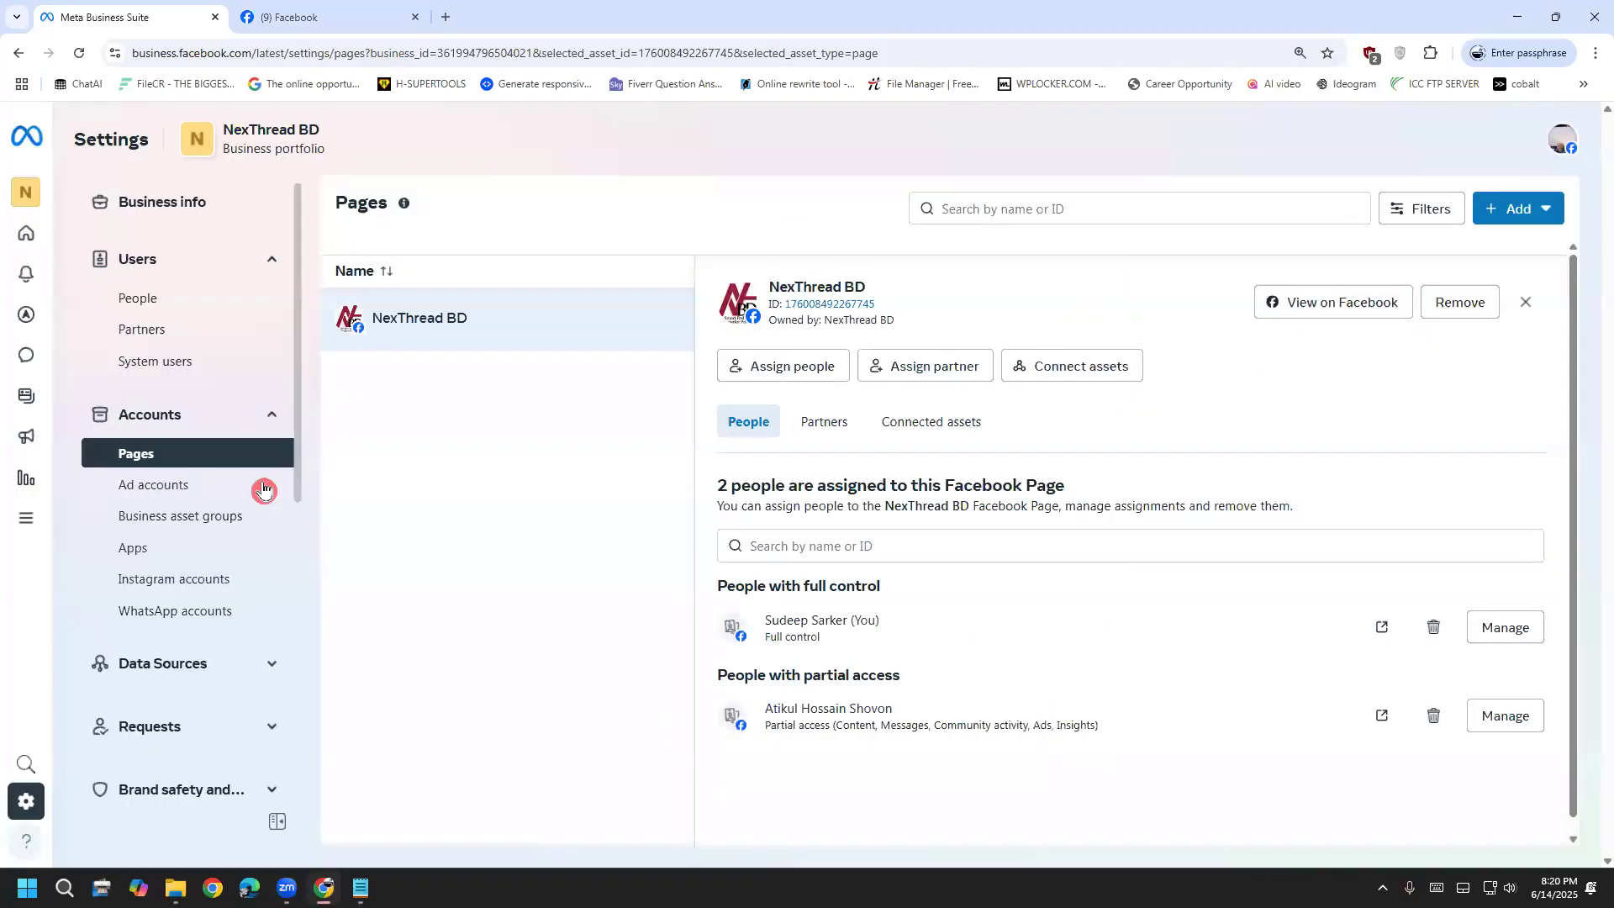
{"action": "left_click", "coordinate": [161, 494]}
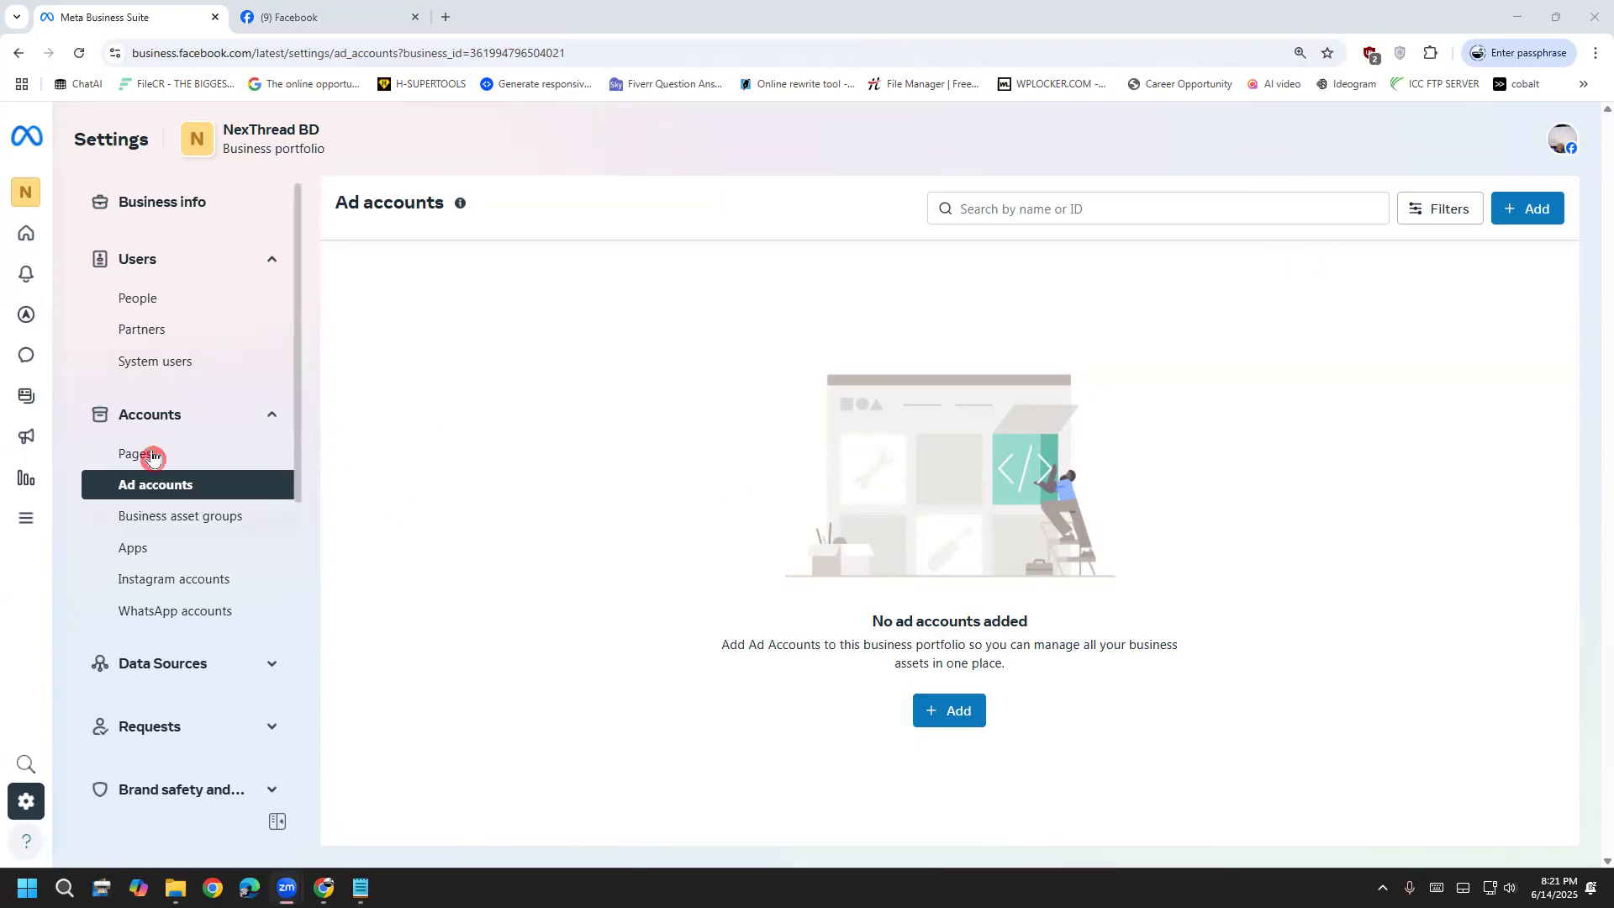
{"action": "mouse_move", "coordinate": [460, 319]}
{"action": "left_mouse_down"}
{"action": "mouse_move", "coordinate": [446, 382]}
{"action": "mouse_move", "coordinate": [497, 336]}
{"action": "mouse_move", "coordinate": [547, 341]}
{"action": "mouse_move", "coordinate": [626, 270]}
{"action": "mouse_move", "coordinate": [721, 262]}
{"action": "mouse_move", "coordinate": [665, 293]}
{"action": "left_mouse_up"}
{"action": "mouse_move", "coordinate": [853, 294]}
{"action": "left_mouse_down"}
{"action": "mouse_move", "coordinate": [878, 180]}
{"action": "mouse_move", "coordinate": [894, 255]}
{"action": "mouse_move", "coordinate": [955, 227]}
{"action": "mouse_move", "coordinate": [934, 296]}
{"action": "mouse_move", "coordinate": [981, 315]}
{"action": "left_mouse_up"}
{"action": "mouse_move", "coordinate": [898, 226]}
{"action": "left_mouse_down"}
{"action": "mouse_move", "coordinate": [896, 260]}
{"action": "mouse_move", "coordinate": [1009, 200]}
{"action": "mouse_move", "coordinate": [1031, 244]}
{"action": "left_mouse_up"}
{"action": "left_click_drag", "start_coordinate": [979, 143], "coordinate": [999, 162]}
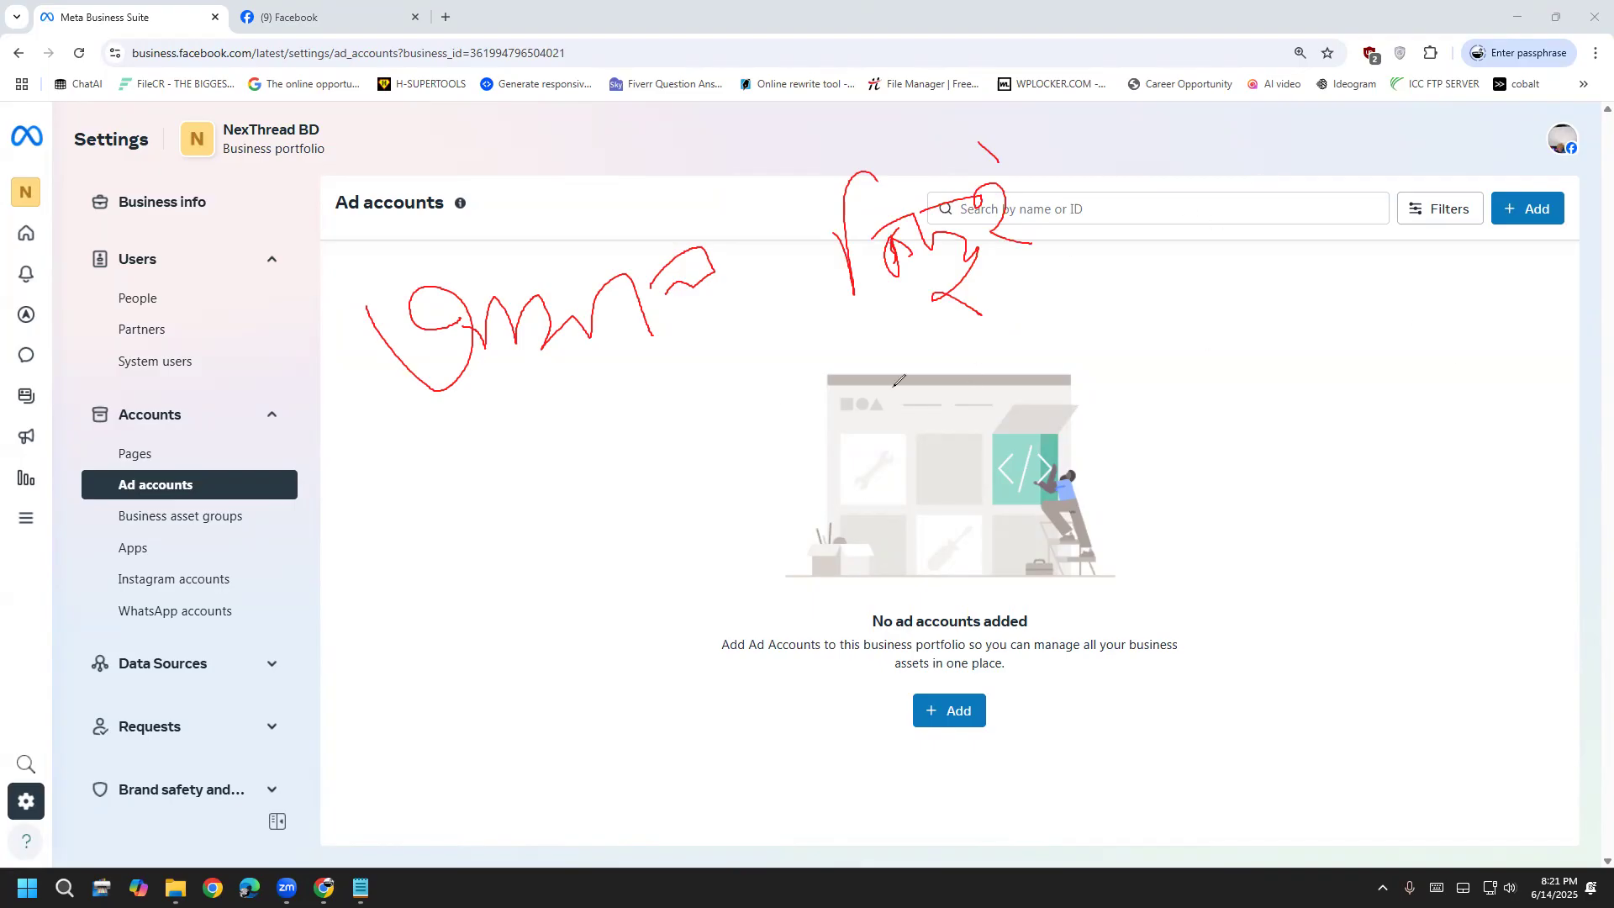
{"action": "mouse_move", "coordinate": [731, 237]}
{"action": "left_mouse_down"}
{"action": "mouse_move", "coordinate": [748, 217]}
{"action": "mouse_move", "coordinate": [780, 262]}
{"action": "left_mouse_up"}
{"action": "mouse_move", "coordinate": [683, 139]}
{"action": "left_mouse_down"}
{"action": "mouse_move", "coordinate": [727, 172]}
{"action": "mouse_move", "coordinate": [745, 105]}
{"action": "left_mouse_up"}
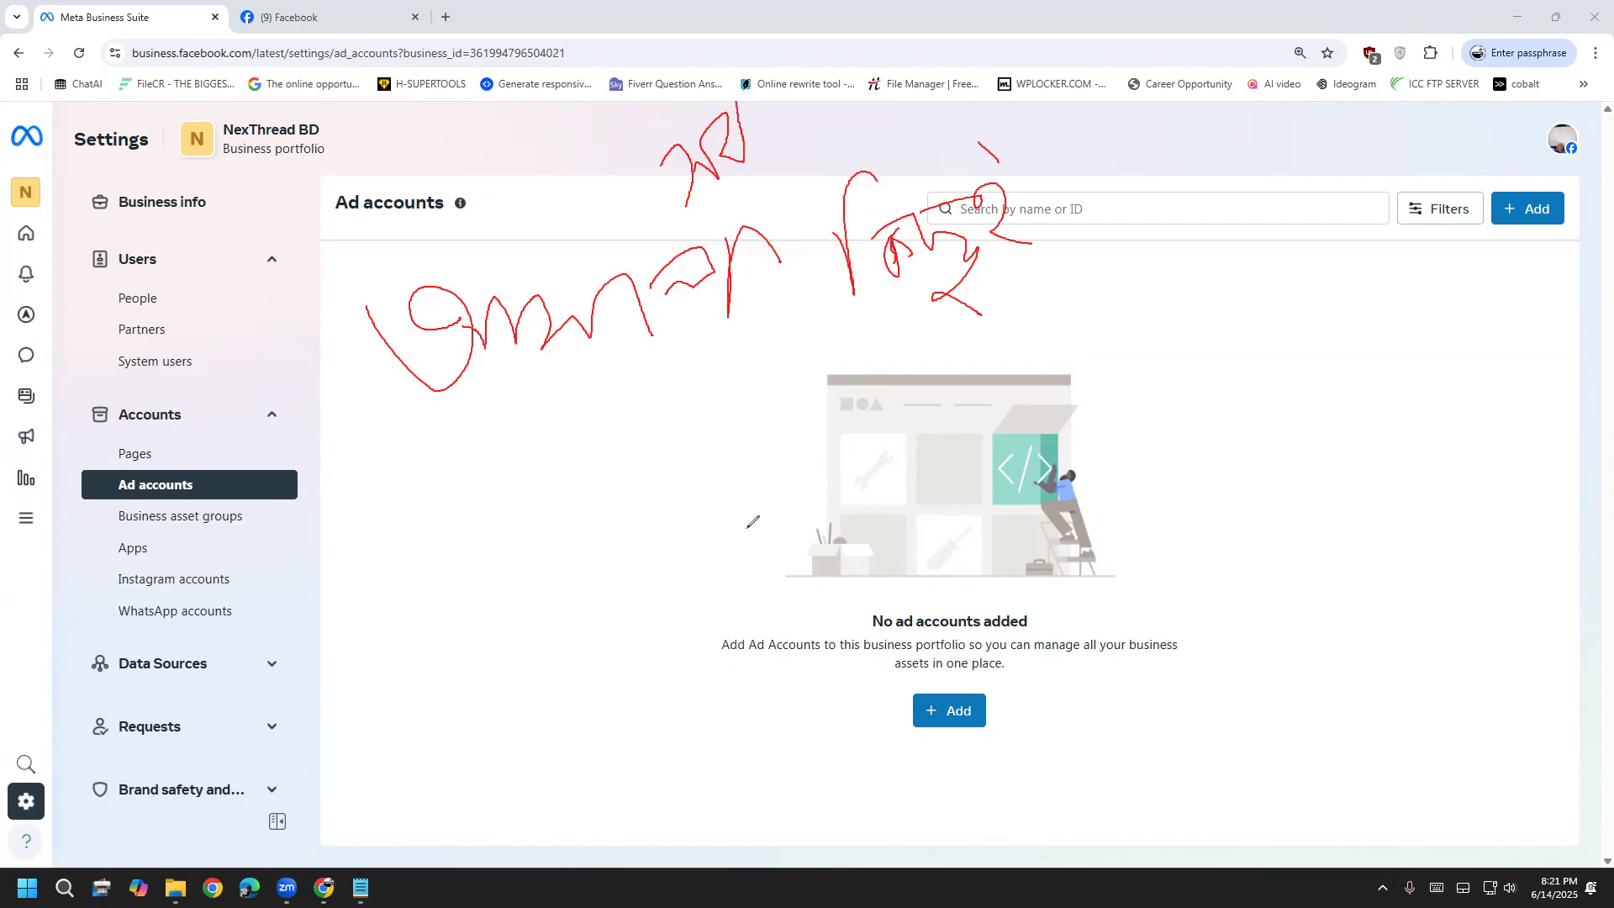
{"action": "mouse_move", "coordinate": [530, 550]}
{"action": "left_mouse_down"}
{"action": "mouse_move", "coordinate": [461, 638]}
{"action": "mouse_move", "coordinate": [510, 650]}
{"action": "left_mouse_up"}
{"action": "mouse_move", "coordinate": [627, 554]}
{"action": "left_mouse_down"}
{"action": "mouse_move", "coordinate": [586, 550]}
{"action": "mouse_move", "coordinate": [634, 597]}
{"action": "mouse_move", "coordinate": [679, 504]}
{"action": "mouse_move", "coordinate": [702, 559]}
{"action": "left_mouse_up"}
{"action": "left_click_drag", "start_coordinate": [841, 458], "coordinate": [905, 517]}
{"action": "mouse_move", "coordinate": [909, 460]}
{"action": "left_mouse_down"}
{"action": "mouse_move", "coordinate": [914, 357]}
{"action": "mouse_move", "coordinate": [983, 401]}
{"action": "mouse_move", "coordinate": [1035, 395]}
{"action": "mouse_move", "coordinate": [1058, 424]}
{"action": "left_mouse_up"}
{"action": "left_click_drag", "start_coordinate": [1034, 331], "coordinate": [1035, 344]}
{"action": "mouse_move", "coordinate": [1083, 434]}
{"action": "left_mouse_down"}
{"action": "mouse_move", "coordinate": [1116, 387]}
{"action": "mouse_move", "coordinate": [1181, 411]}
{"action": "left_mouse_up"}
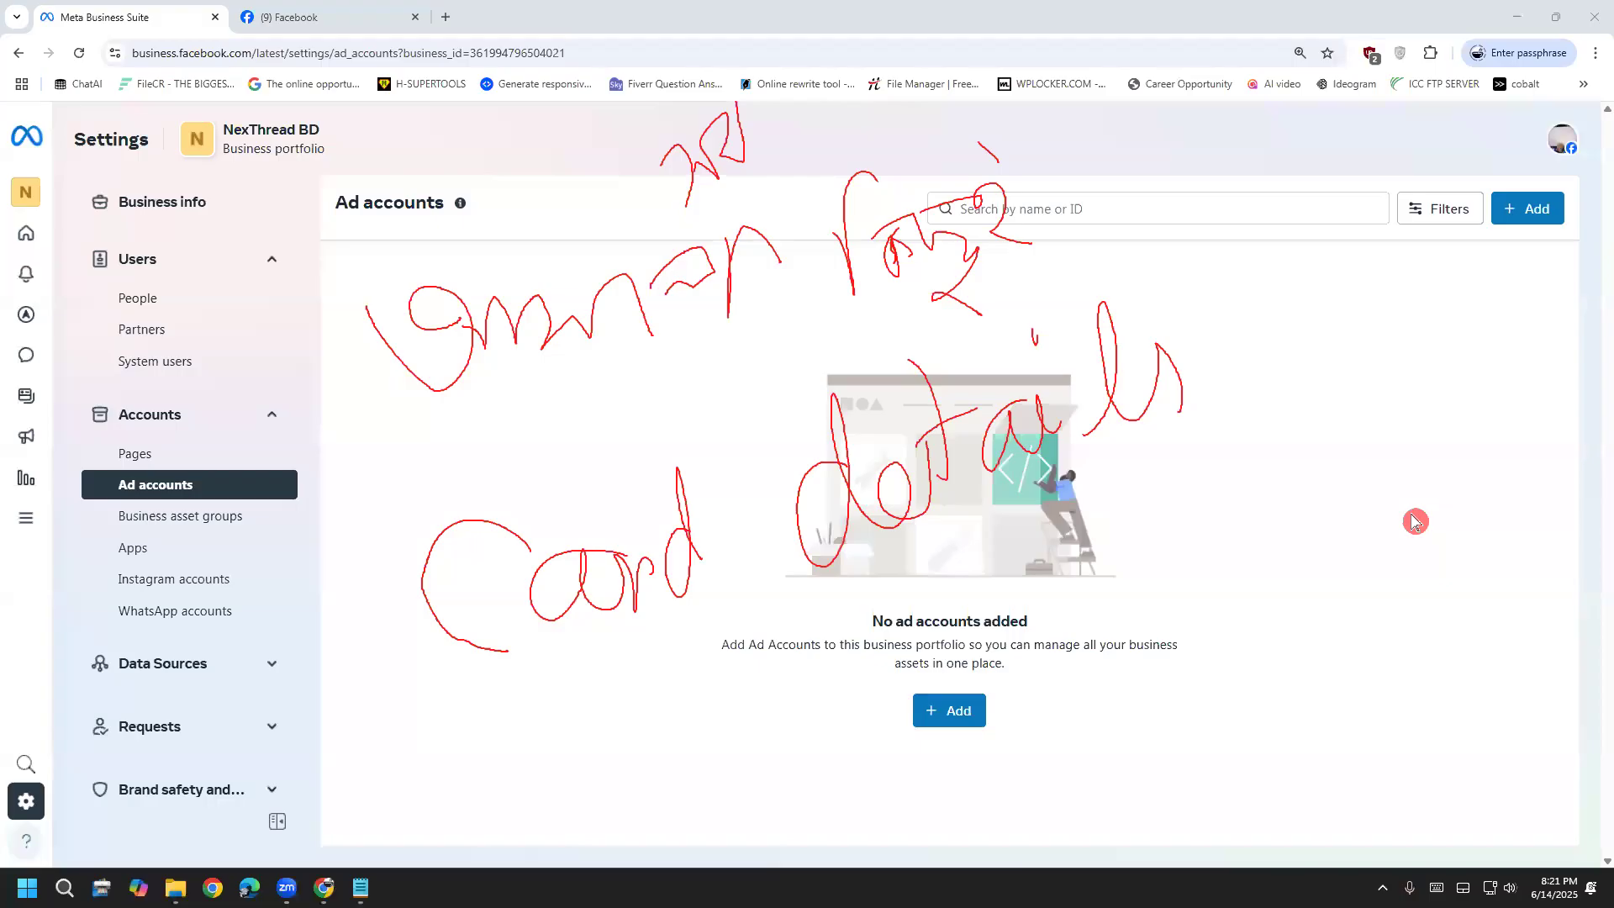
Clear the annotations and open the Add an ad account dialog from the empty Ad accounts page
{"action": "left_click", "coordinate": [1447, 657]}
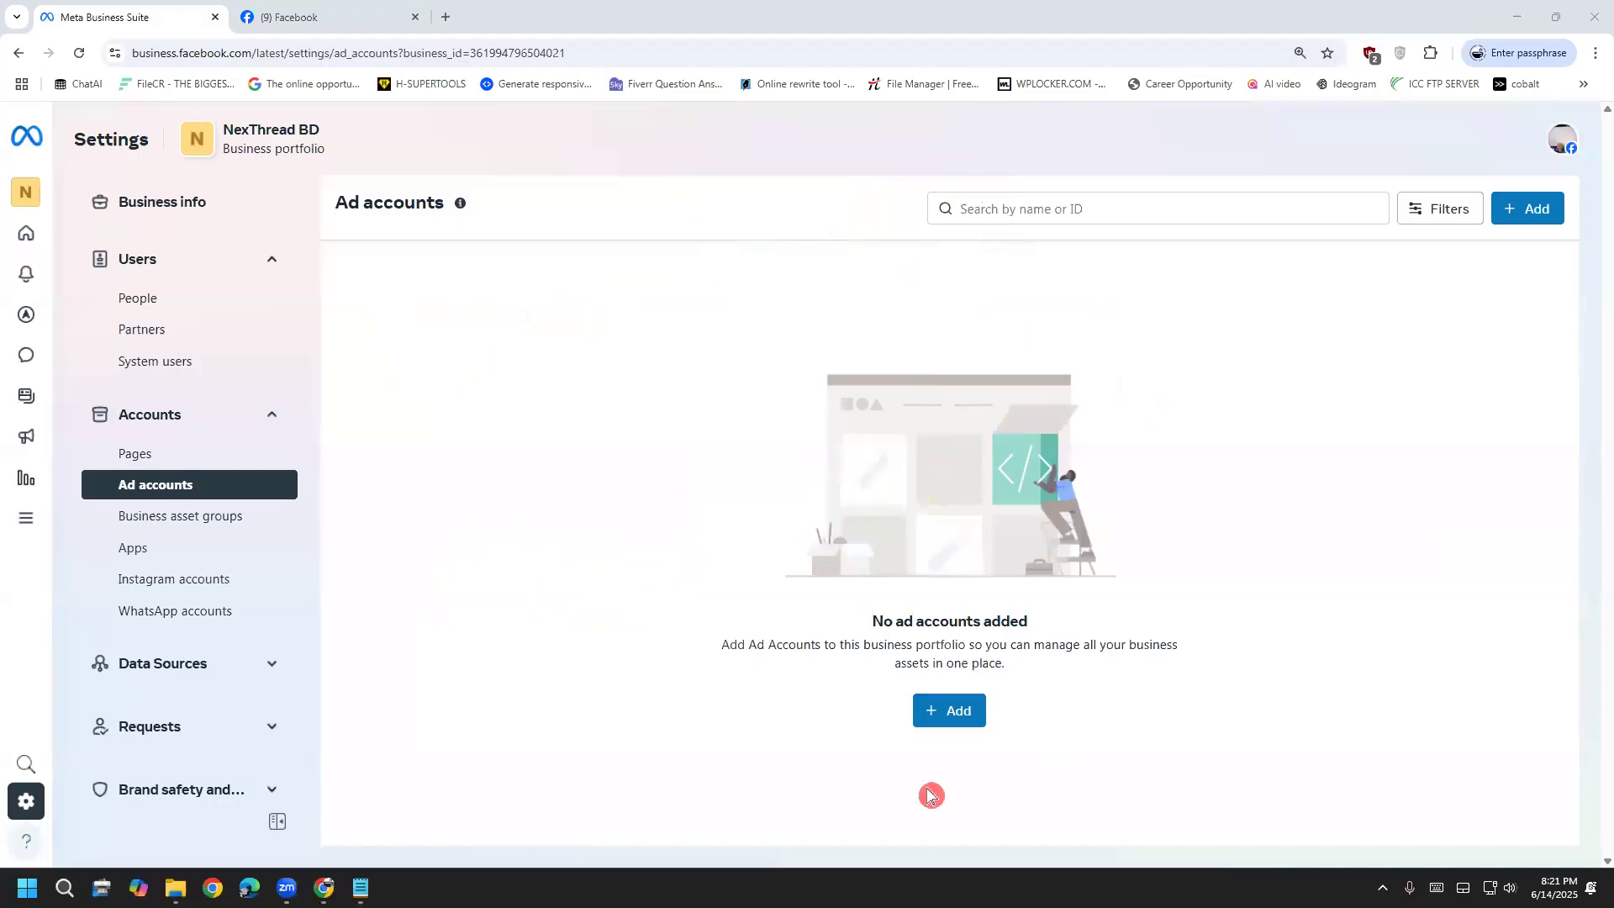
{"action": "left_click", "coordinate": [971, 721]}
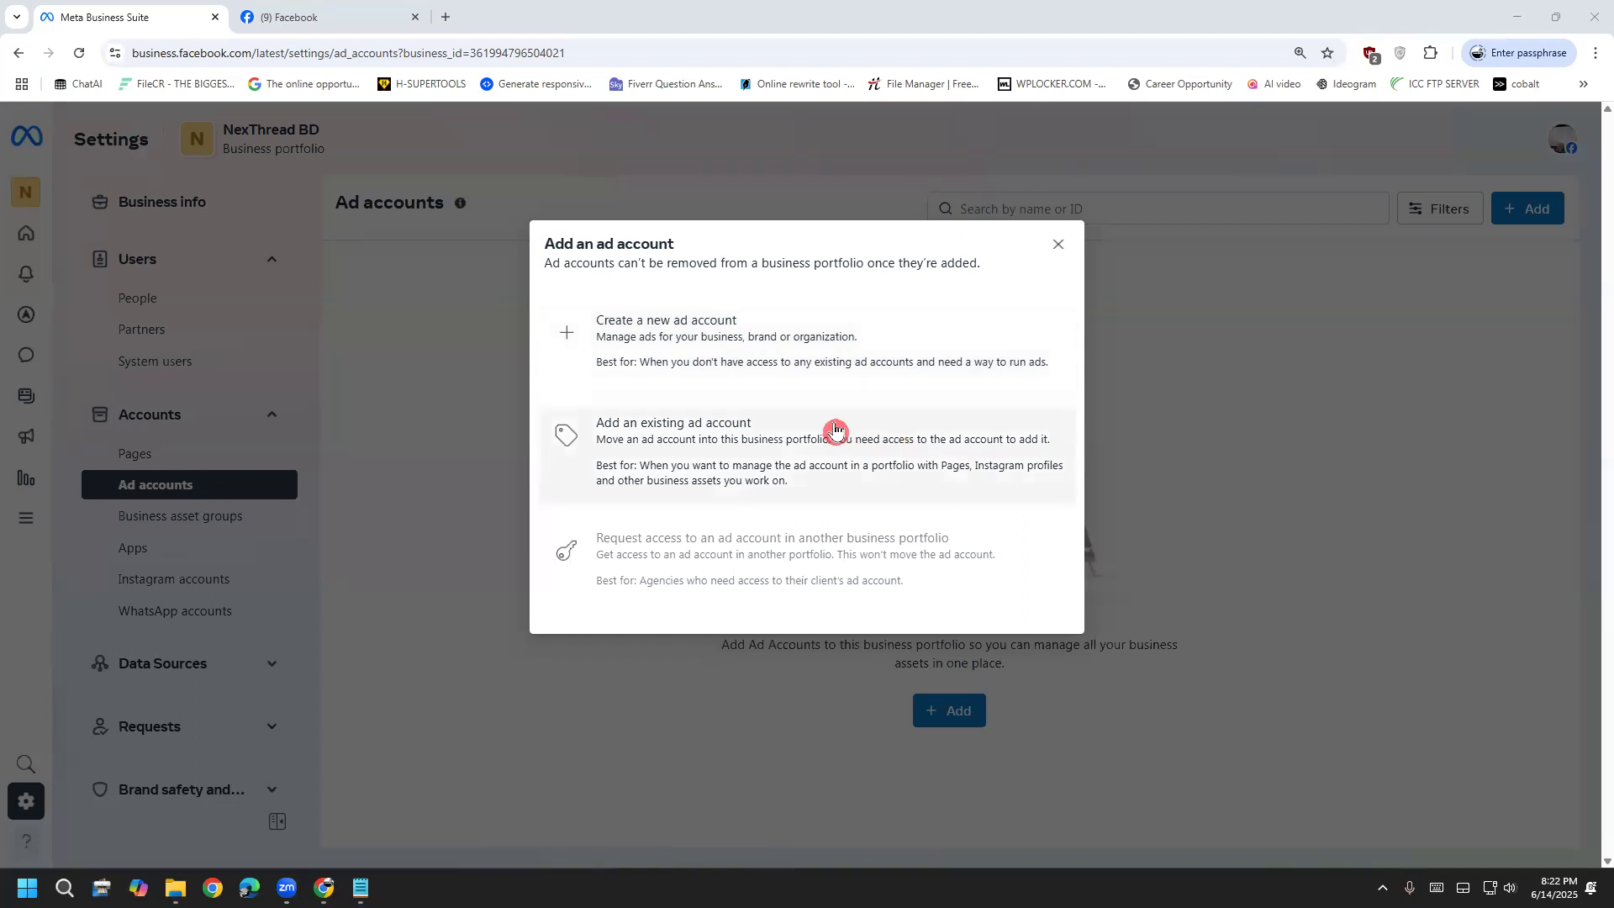
{"action": "left_click", "coordinate": [869, 448]}
Annotate the create, add and request-access choices and the business ID in the address, then clear the notes
{"action": "left_click_drag", "start_coordinate": [1018, 320], "coordinate": [1173, 303]}
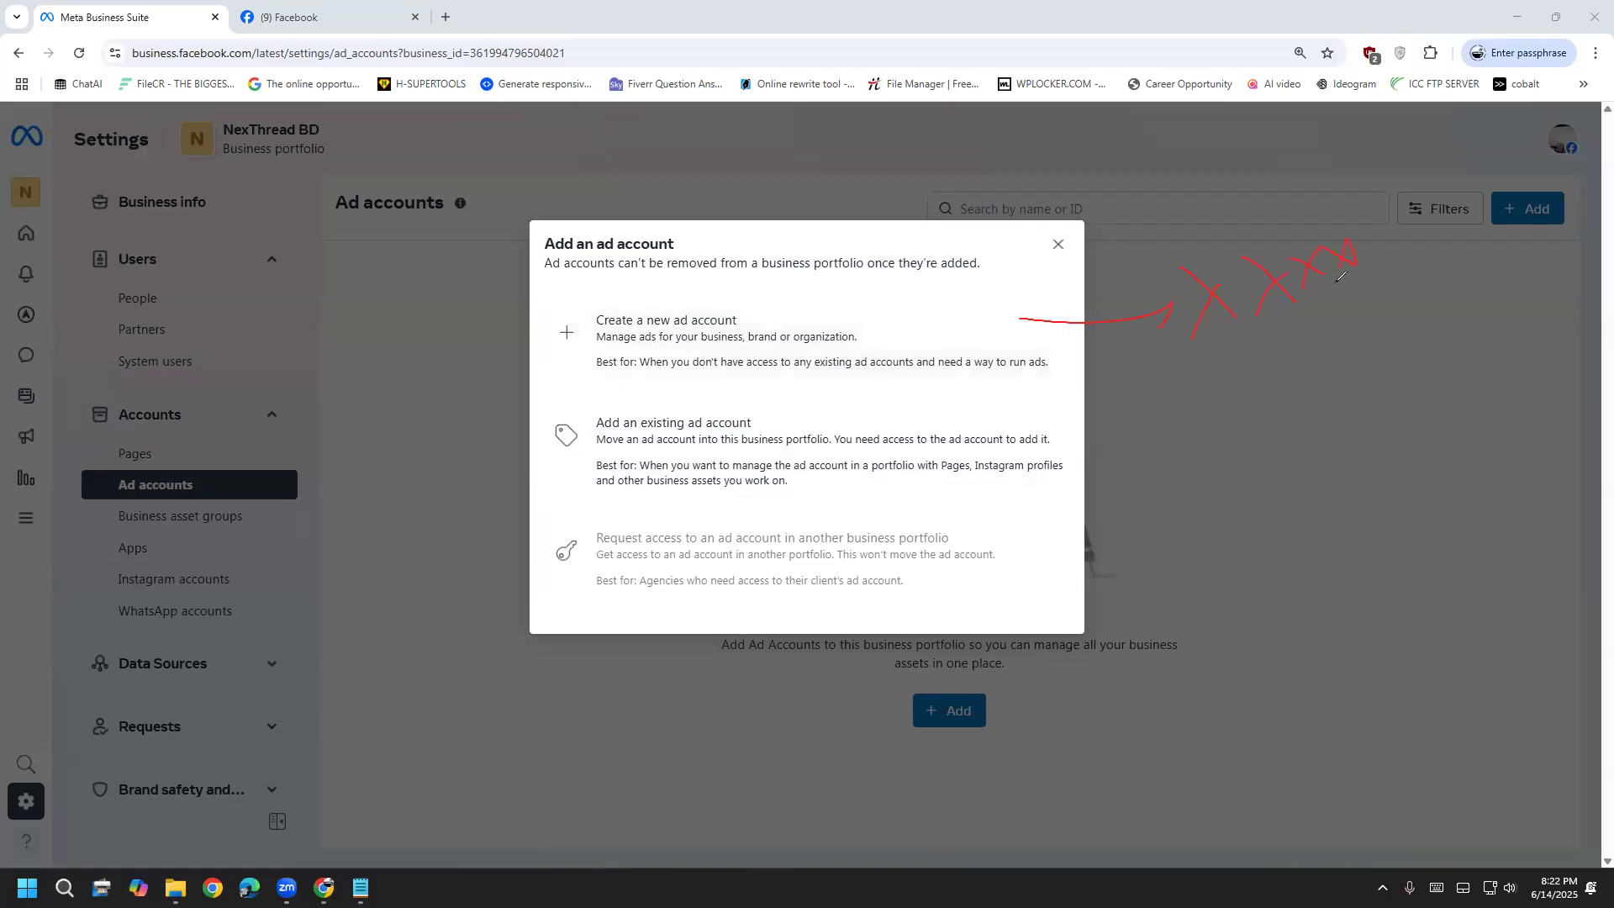
{"action": "mouse_move", "coordinate": [465, 55]}
{"action": "left_mouse_down"}
{"action": "mouse_move", "coordinate": [547, 25]}
{"action": "mouse_move", "coordinate": [554, 63]}
{"action": "mouse_move", "coordinate": [528, 60]}
{"action": "left_mouse_up"}
{"action": "left_click_drag", "start_coordinate": [902, 431], "coordinate": [1122, 406]}
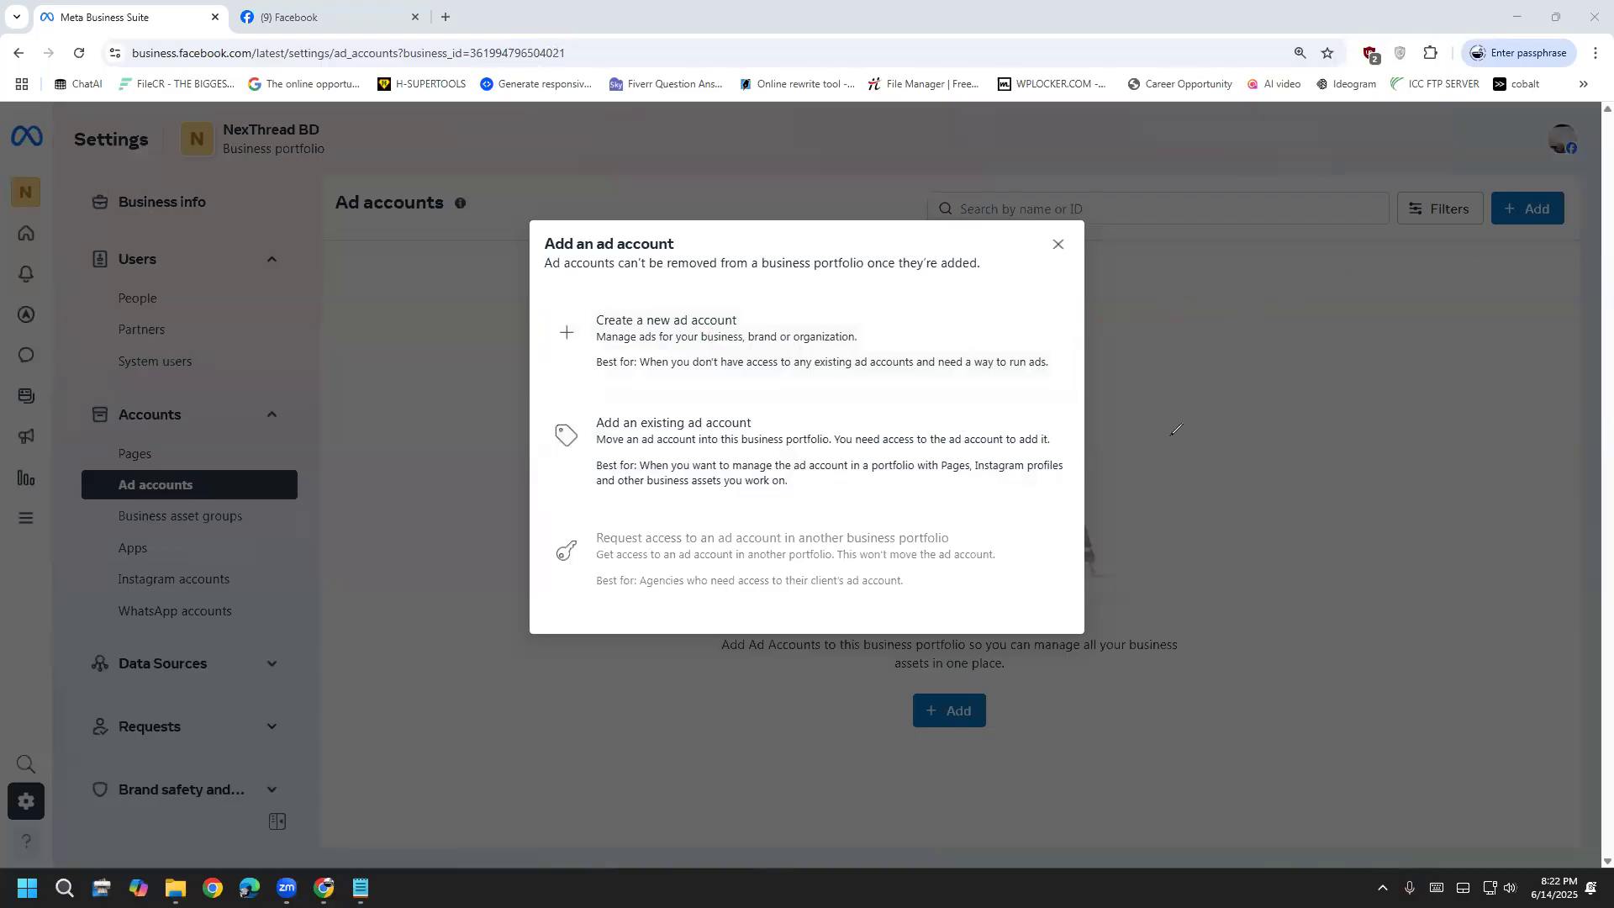
{"action": "mouse_move", "coordinate": [623, 578]}
{"action": "left_mouse_down"}
{"action": "mouse_move", "coordinate": [961, 517]}
{"action": "mouse_move", "coordinate": [526, 551]}
{"action": "mouse_move", "coordinate": [721, 612]}
{"action": "mouse_move", "coordinate": [748, 593]}
{"action": "left_mouse_up"}
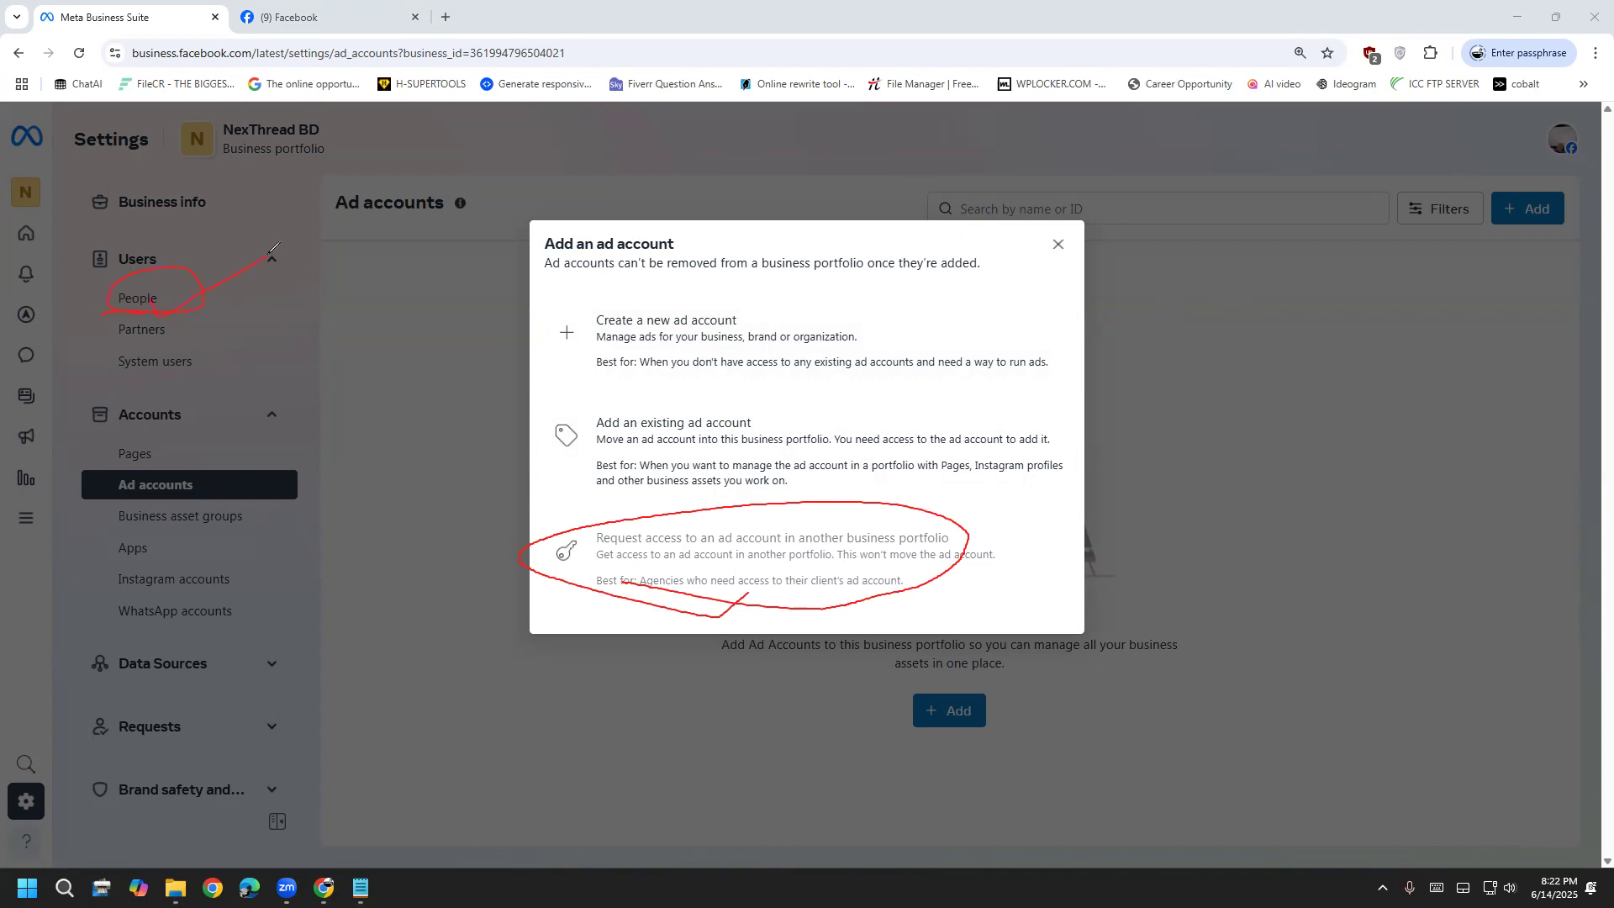
{"action": "left_click_drag", "start_coordinate": [266, 256], "coordinate": [262, 275]}
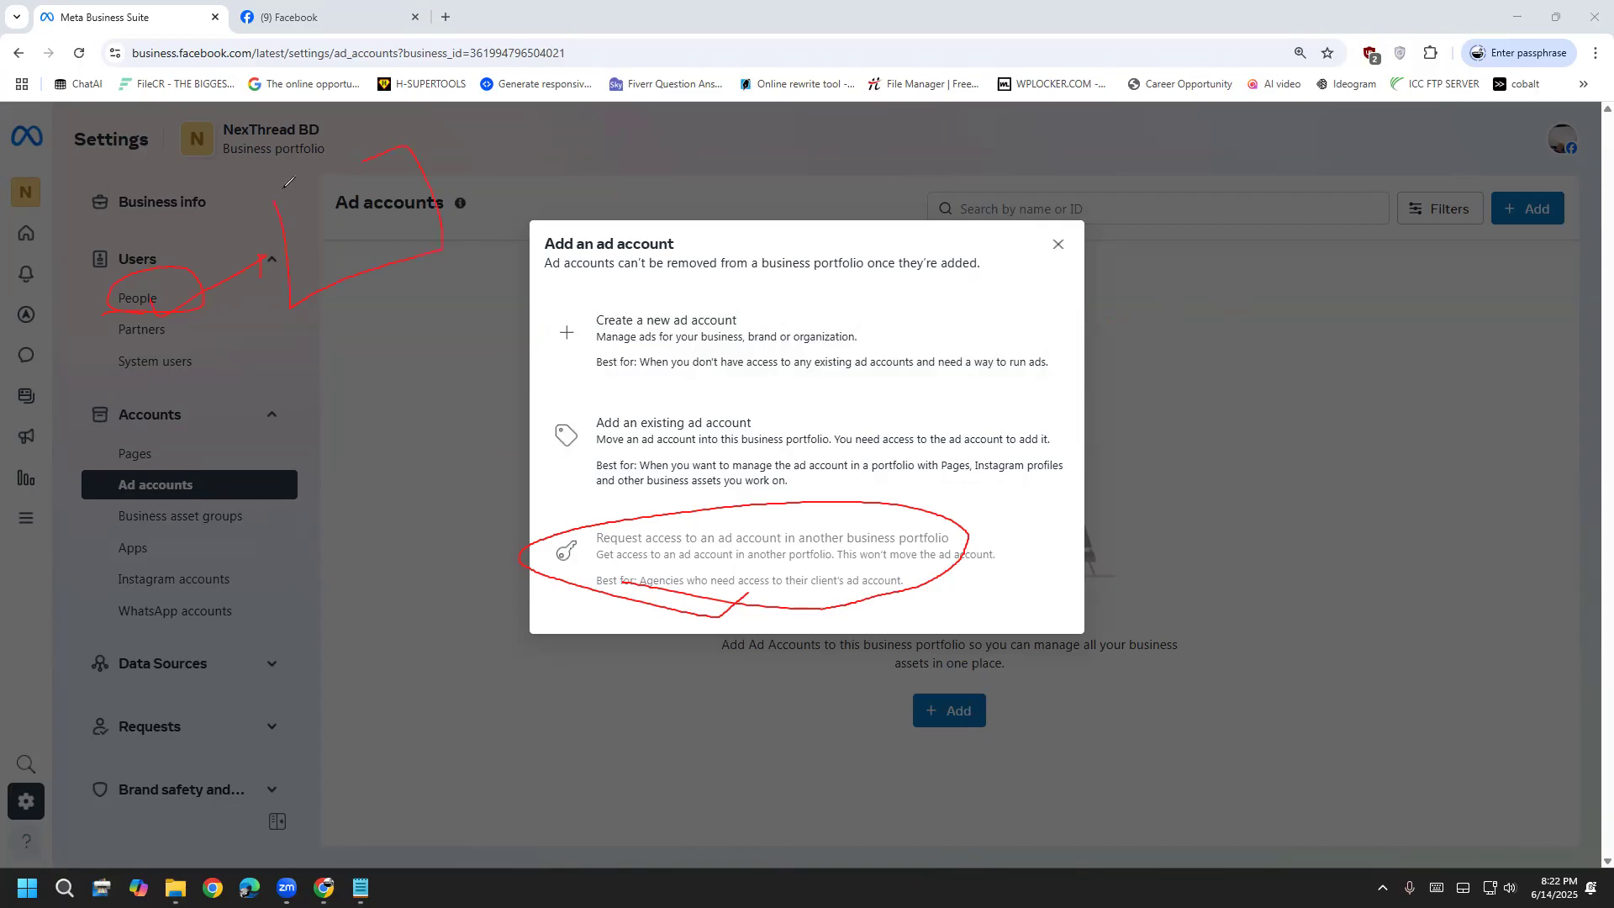
{"action": "mouse_move", "coordinate": [293, 201]}
{"action": "left_mouse_down"}
{"action": "mouse_move", "coordinate": [325, 235]}
{"action": "mouse_move", "coordinate": [363, 235]}
{"action": "left_mouse_up"}
{"action": "left_click", "coordinate": [1403, 521]}
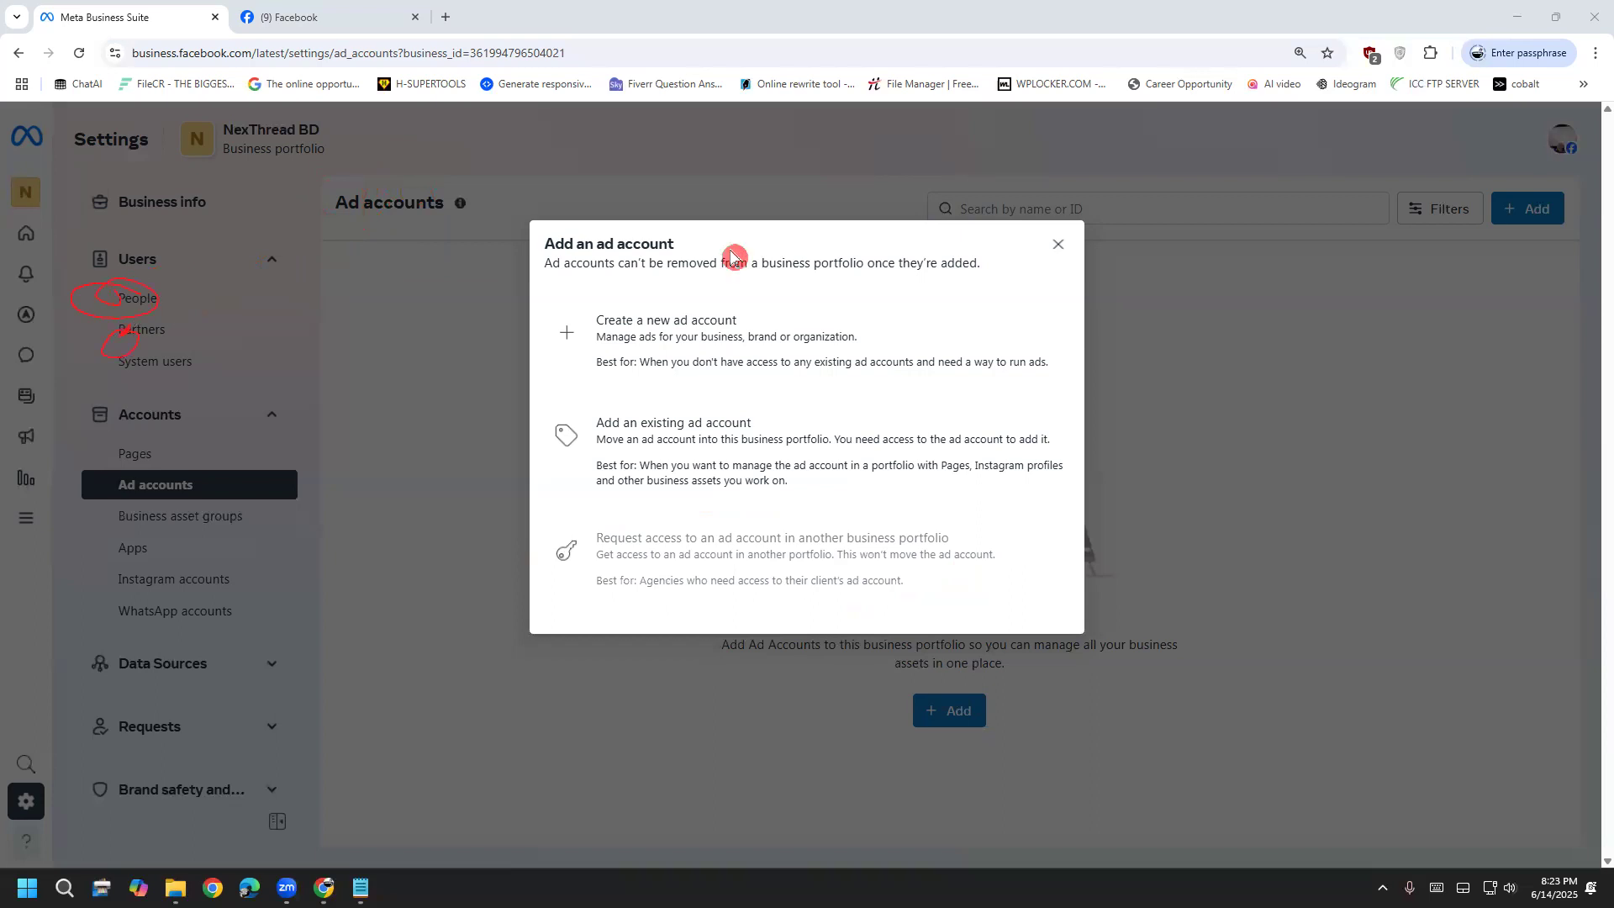
Mark up the portfolio's people entries and the ad account choices with red pen strokes
{"action": "left_click_drag", "start_coordinate": [340, 147], "coordinate": [250, 154]}
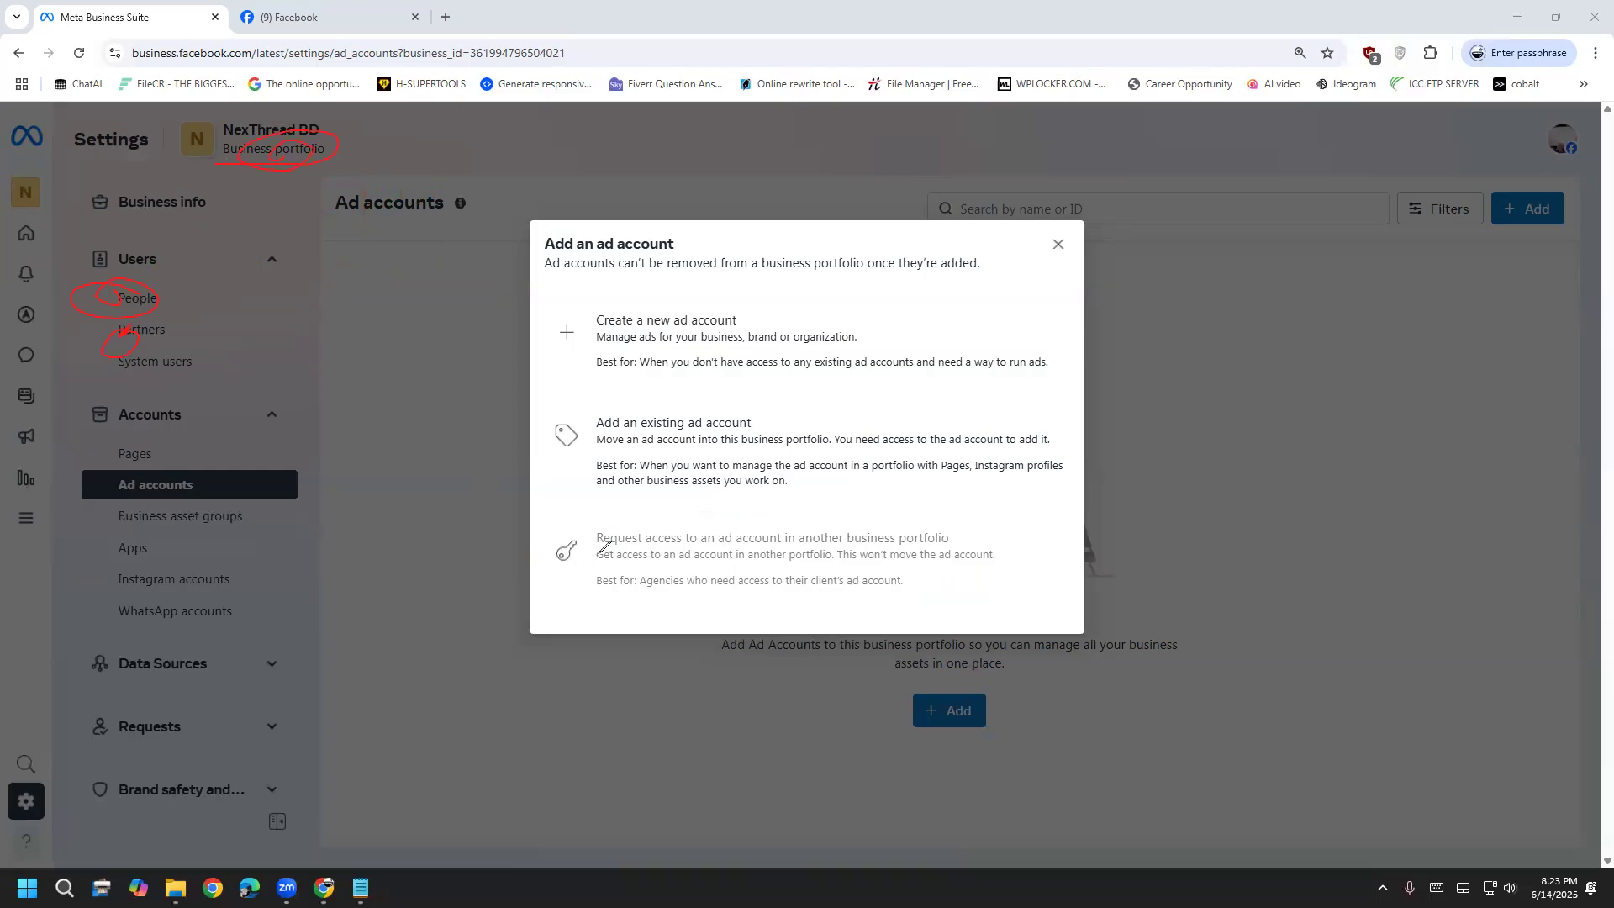
{"action": "left_click_drag", "start_coordinate": [598, 552], "coordinate": [444, 660]}
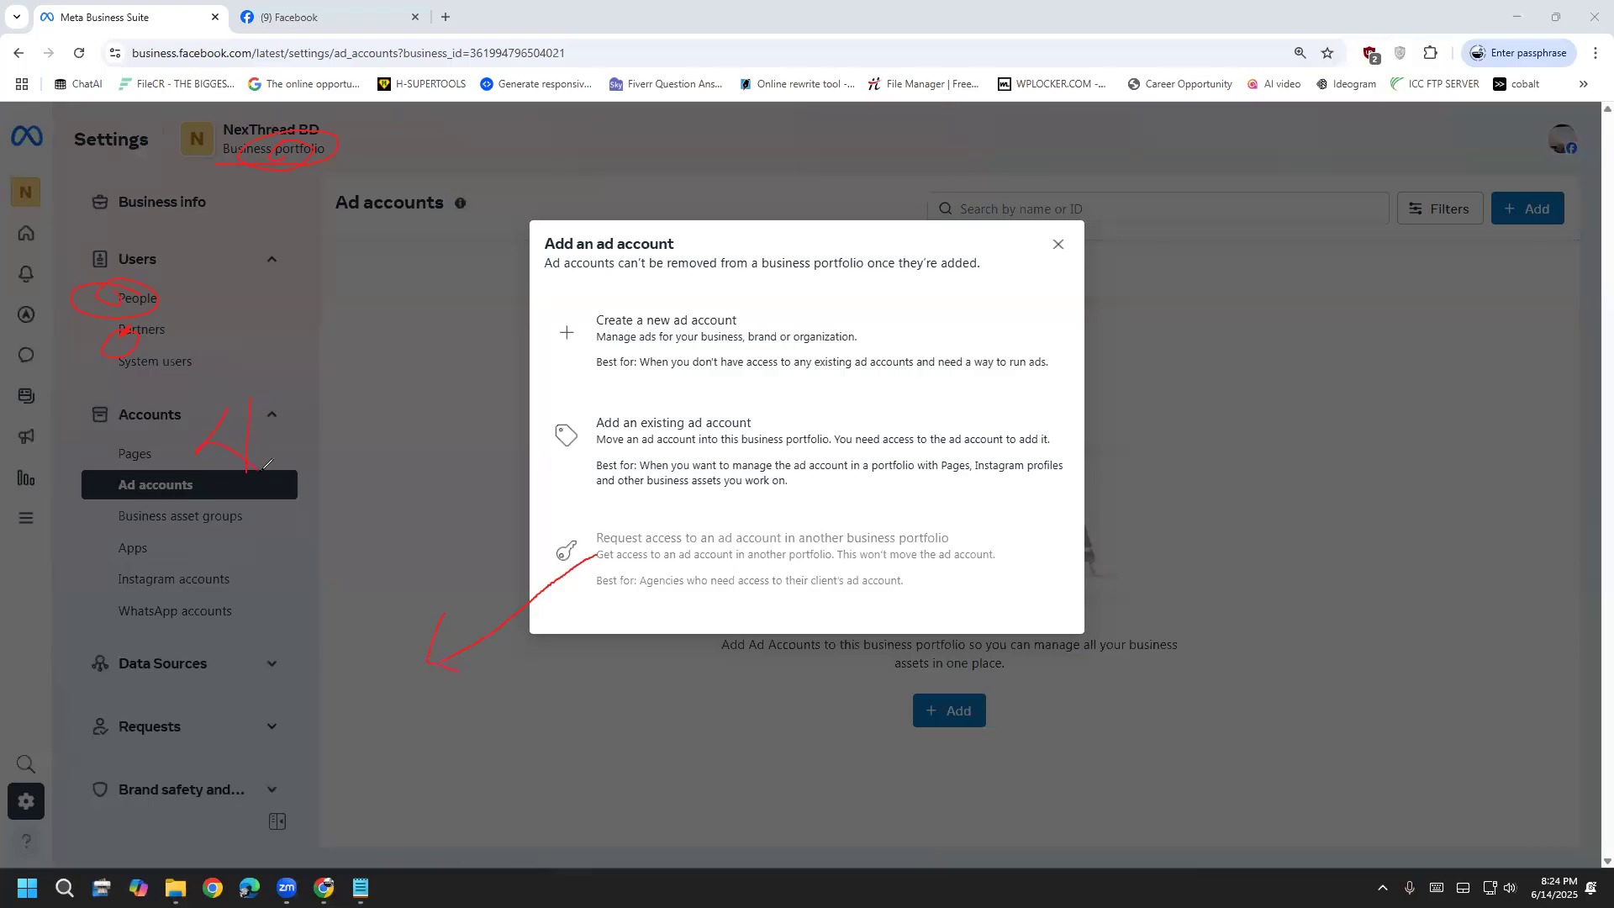
{"action": "left_click_drag", "start_coordinate": [346, 396], "coordinate": [389, 409]}
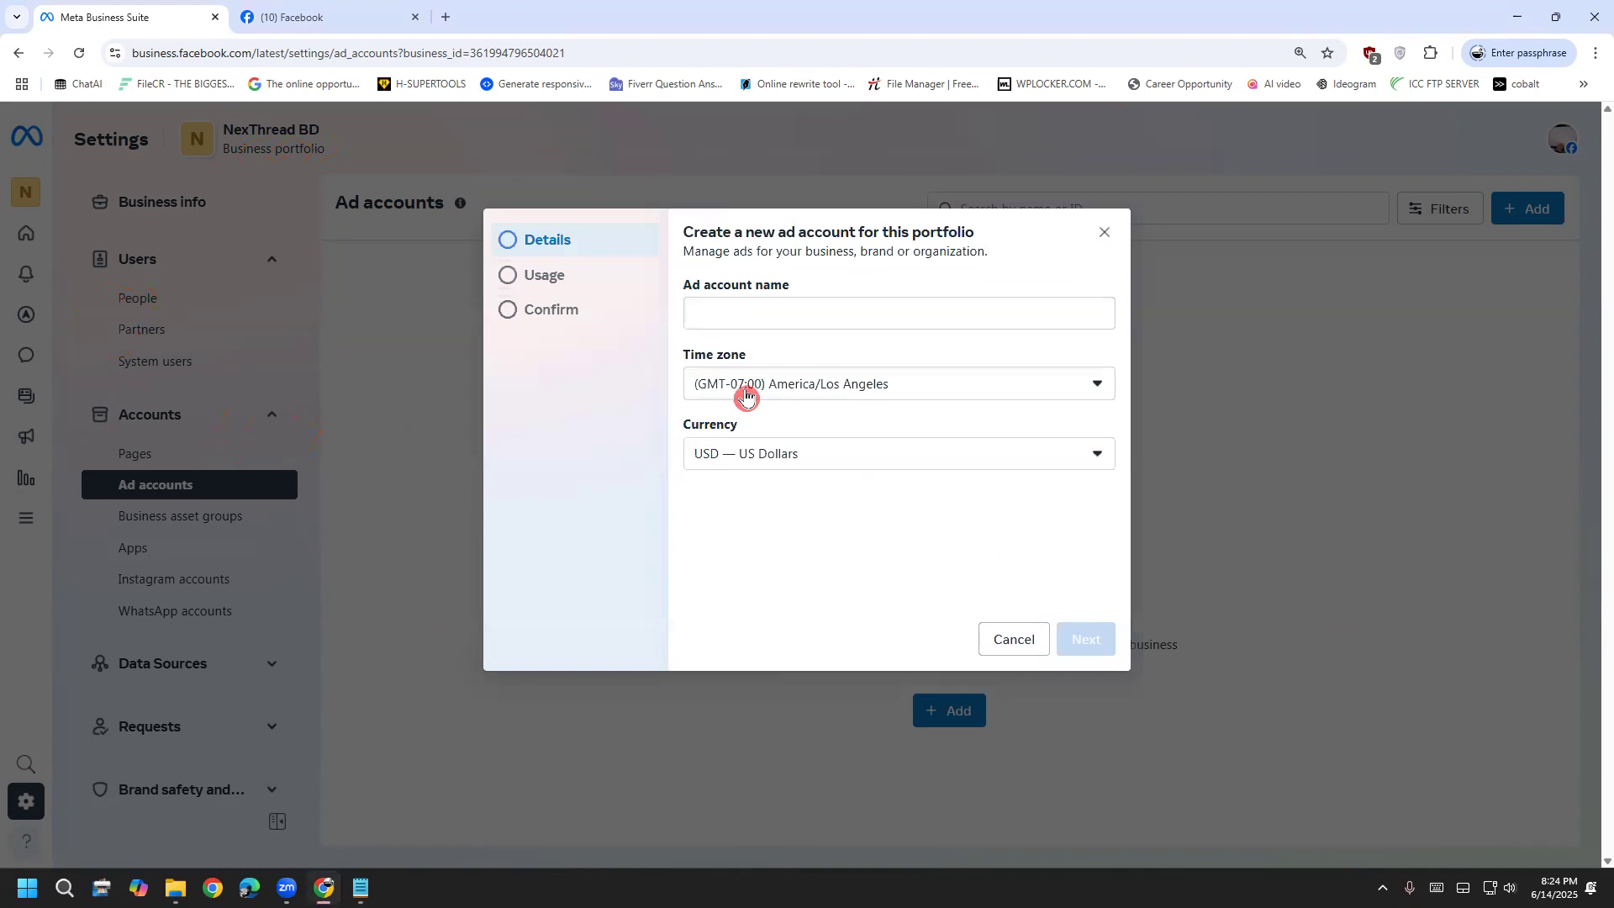
Enter the new ad account's name and set its time zone to Asia/Dhaka
{"action": "left_click", "coordinate": [738, 314]}
{"action": "type", "text": "sudeep"}
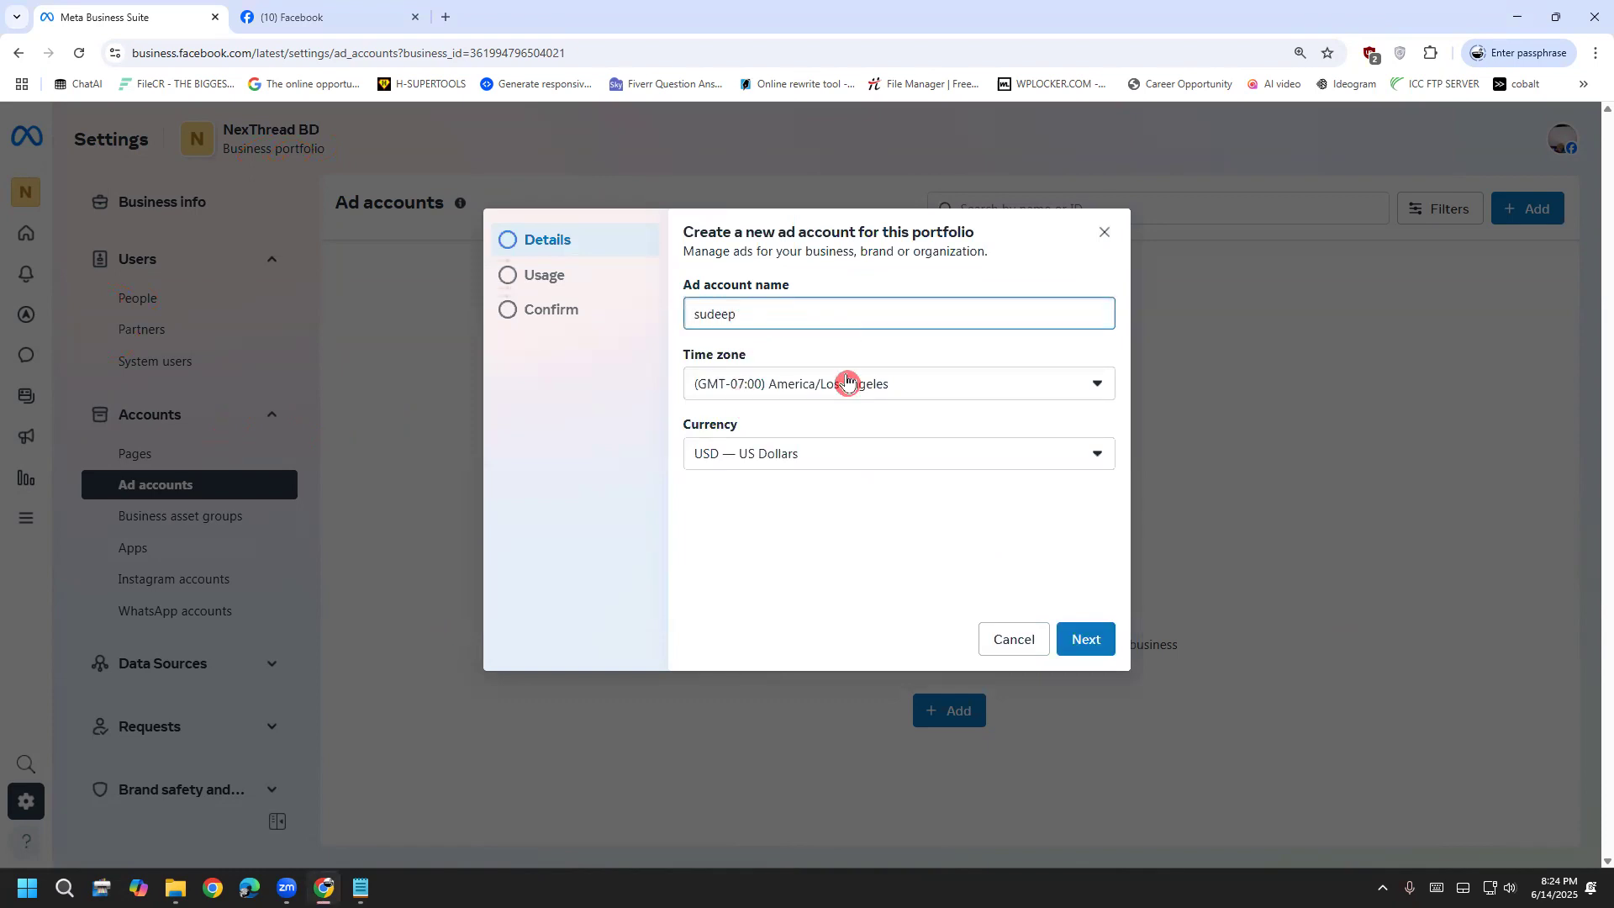
{"action": "left_click", "coordinate": [847, 383]}
{"action": "scroll", "coordinate": [799, 489], "scroll_direction": "down", "scroll_amount": 1}
{"action": "type", "text": "dhaka"}
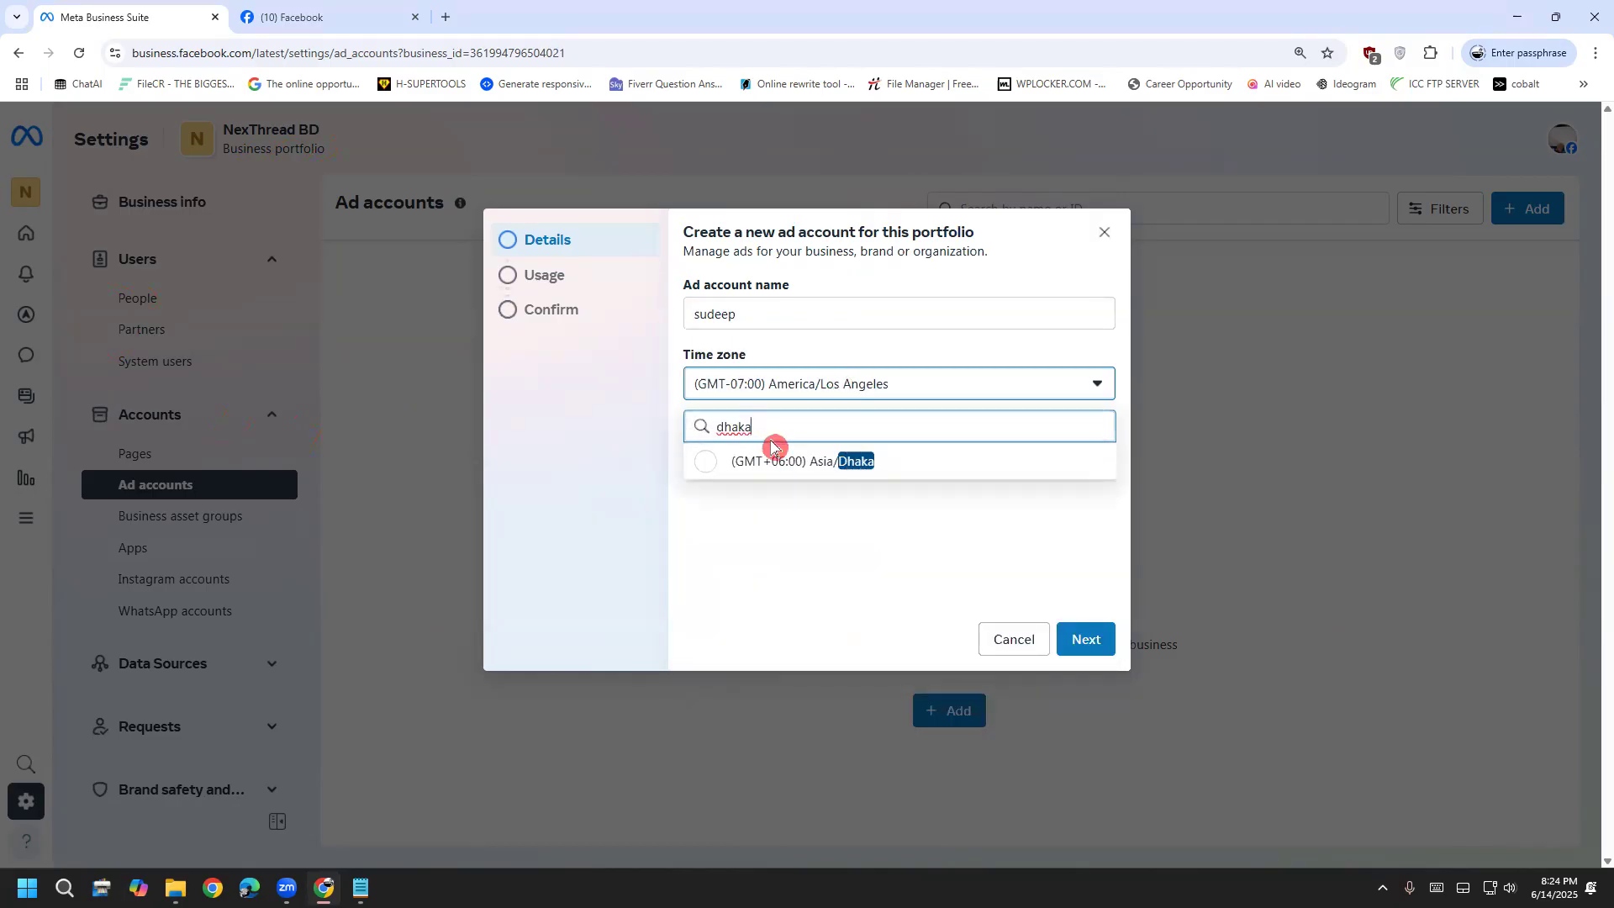
{"action": "left_click", "coordinate": [777, 461]}
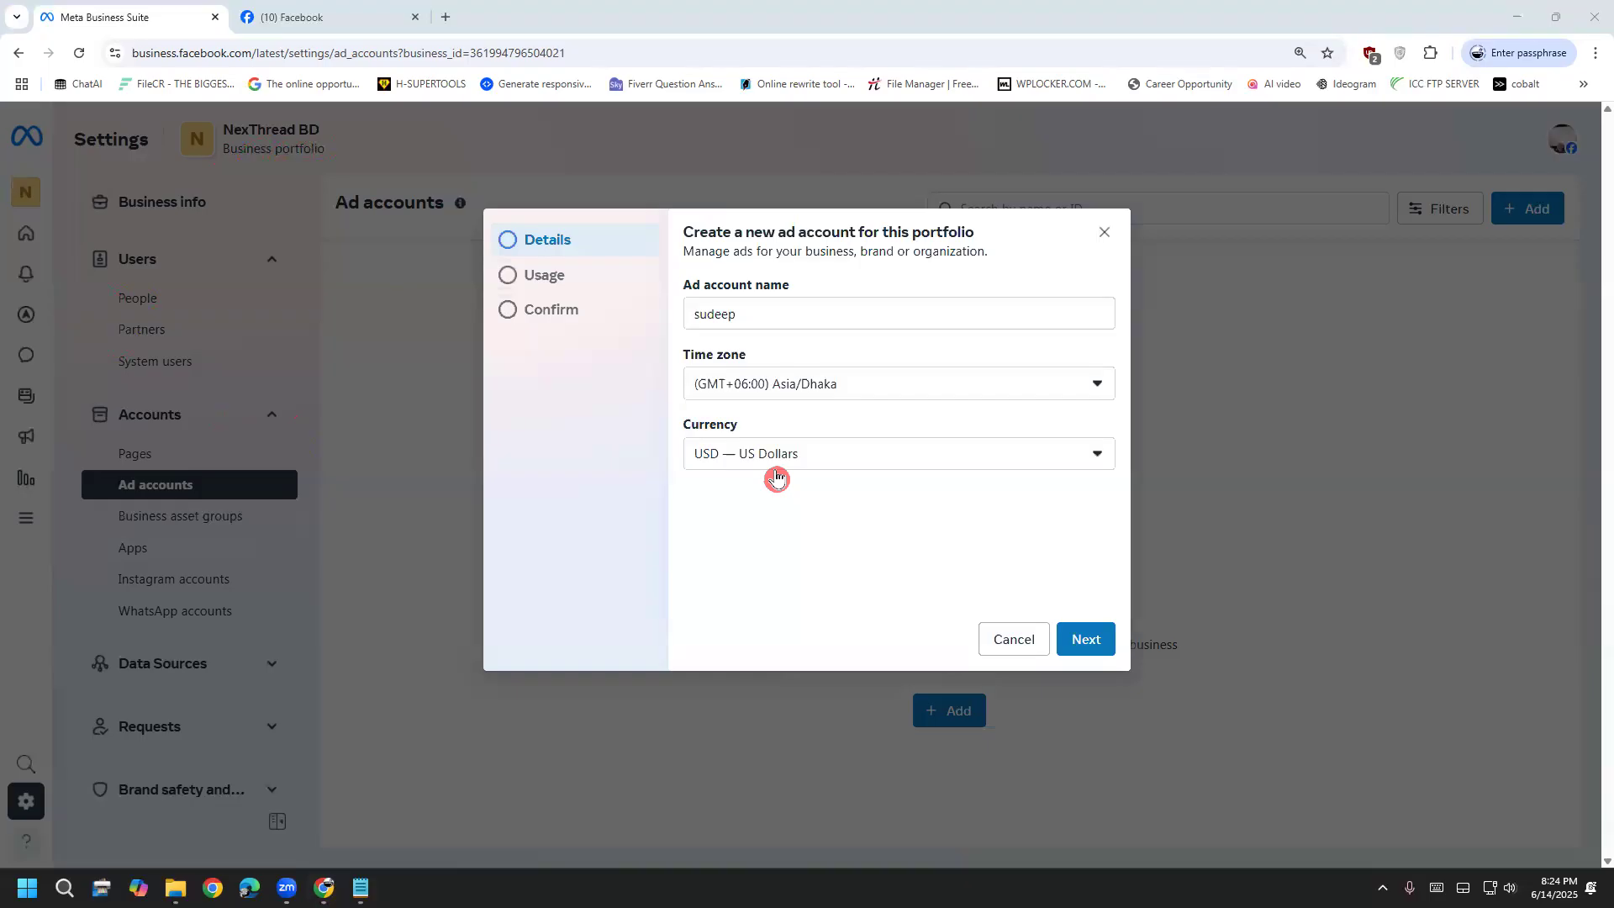
Continue to the usage question, try both business options, then close the dialog without adding the account
{"action": "left_click", "coordinate": [1084, 640]}
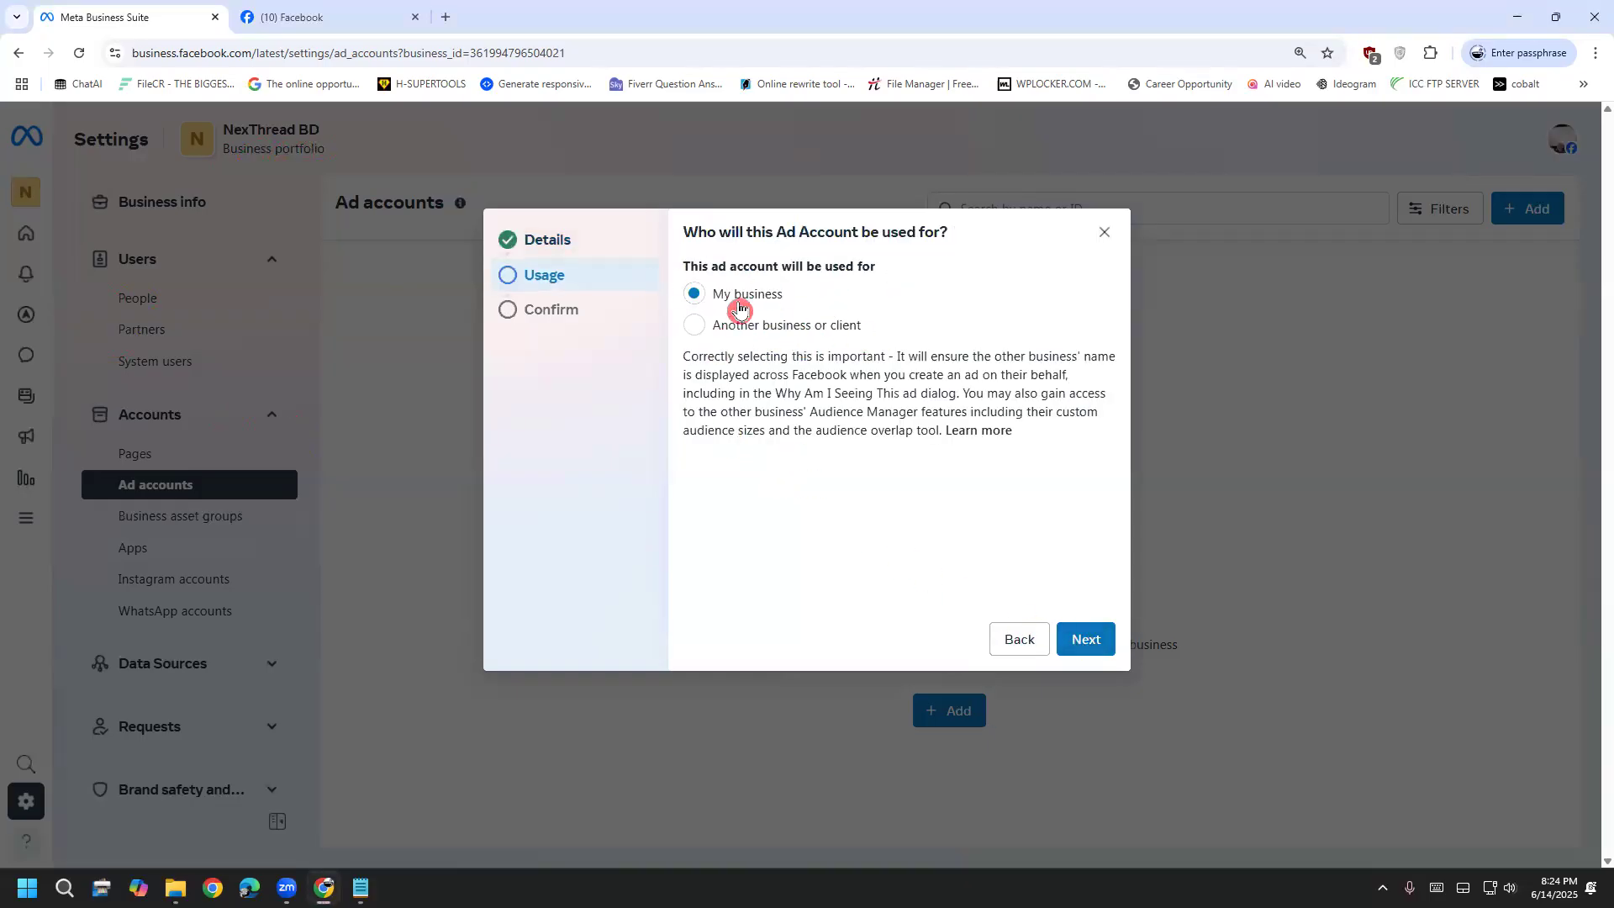
{"action": "left_click", "coordinate": [740, 328]}
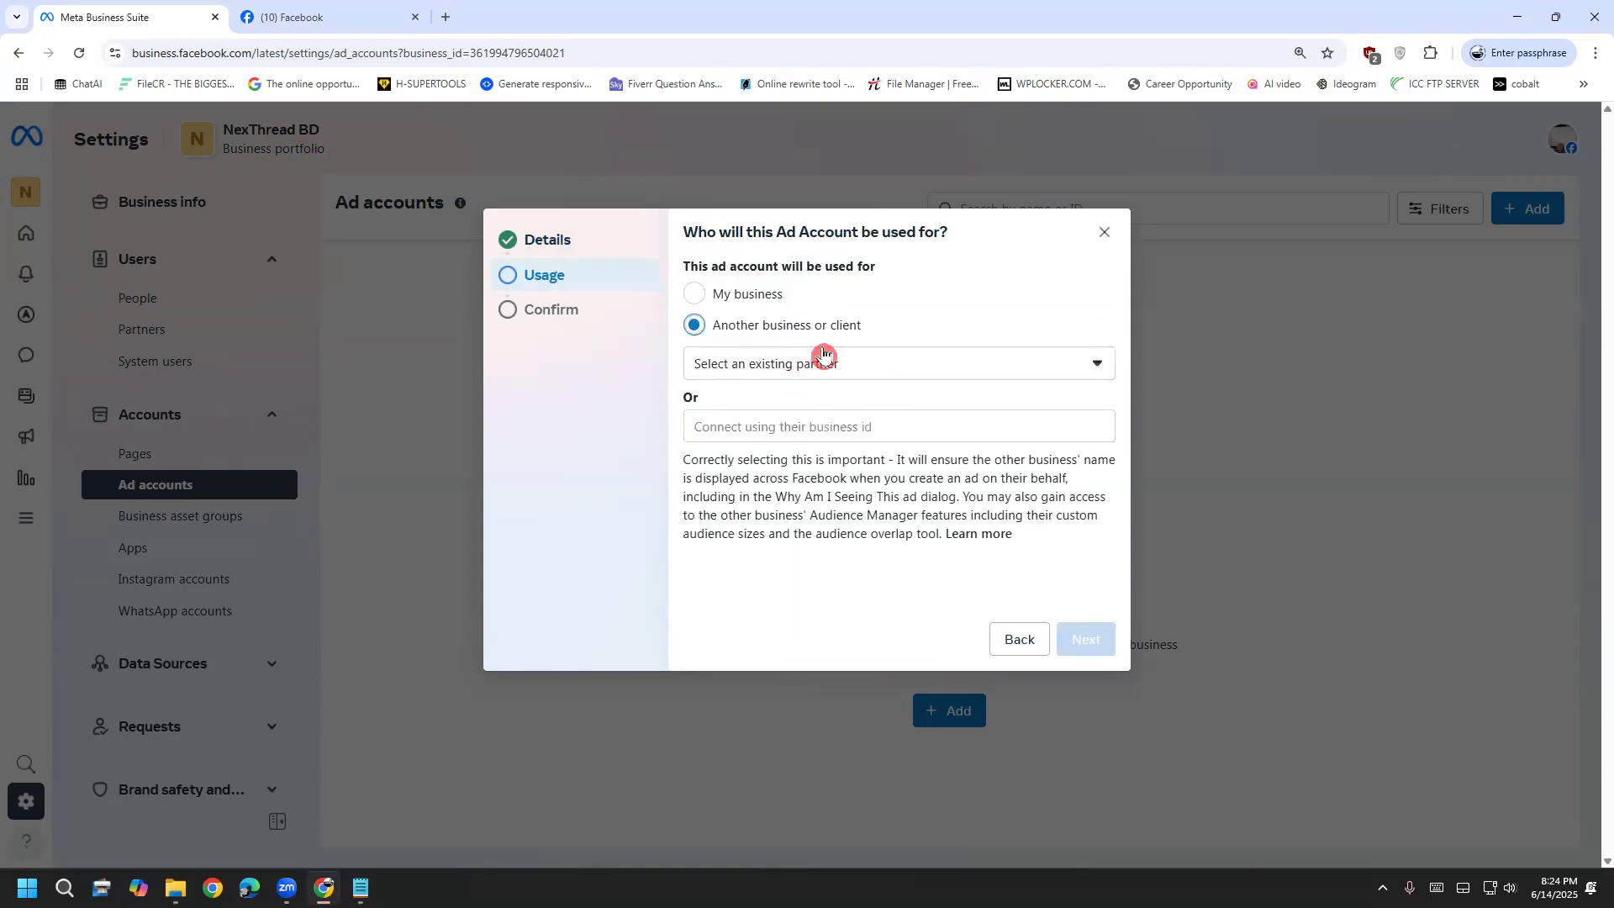
{"action": "left_click", "coordinate": [777, 305]}
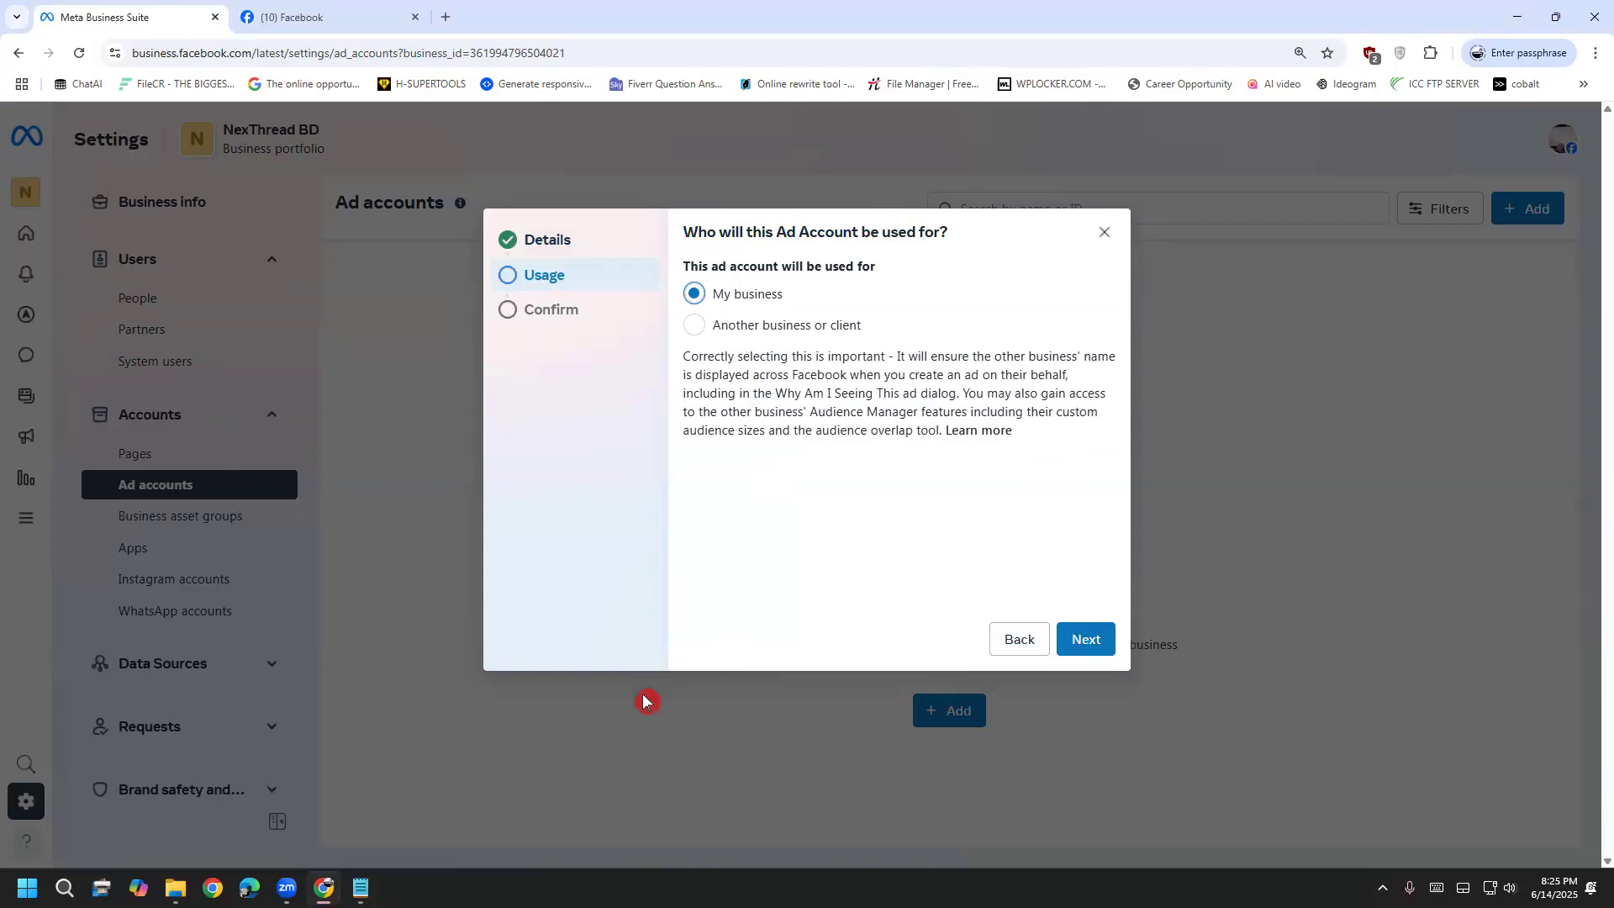
{"action": "left_click", "coordinate": [1103, 235]}
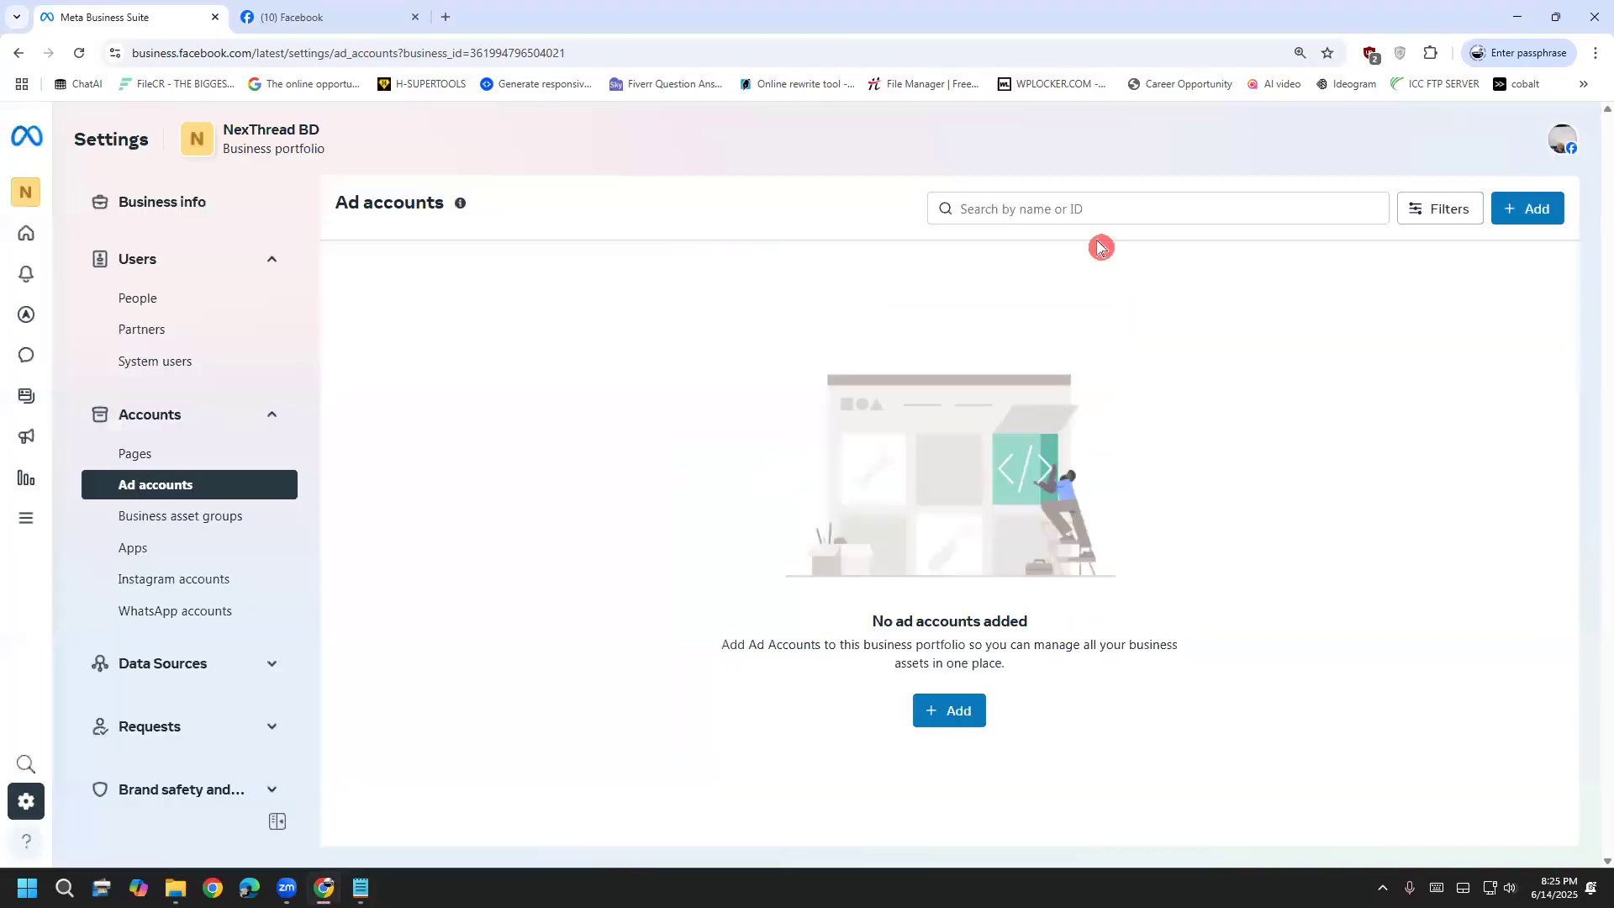
Browse Business asset groups, Apps and Data Sources > Catalogs, then open Billing & payments in a new tab
{"action": "scroll", "coordinate": [146, 536], "scroll_direction": "down", "scroll_amount": 2}
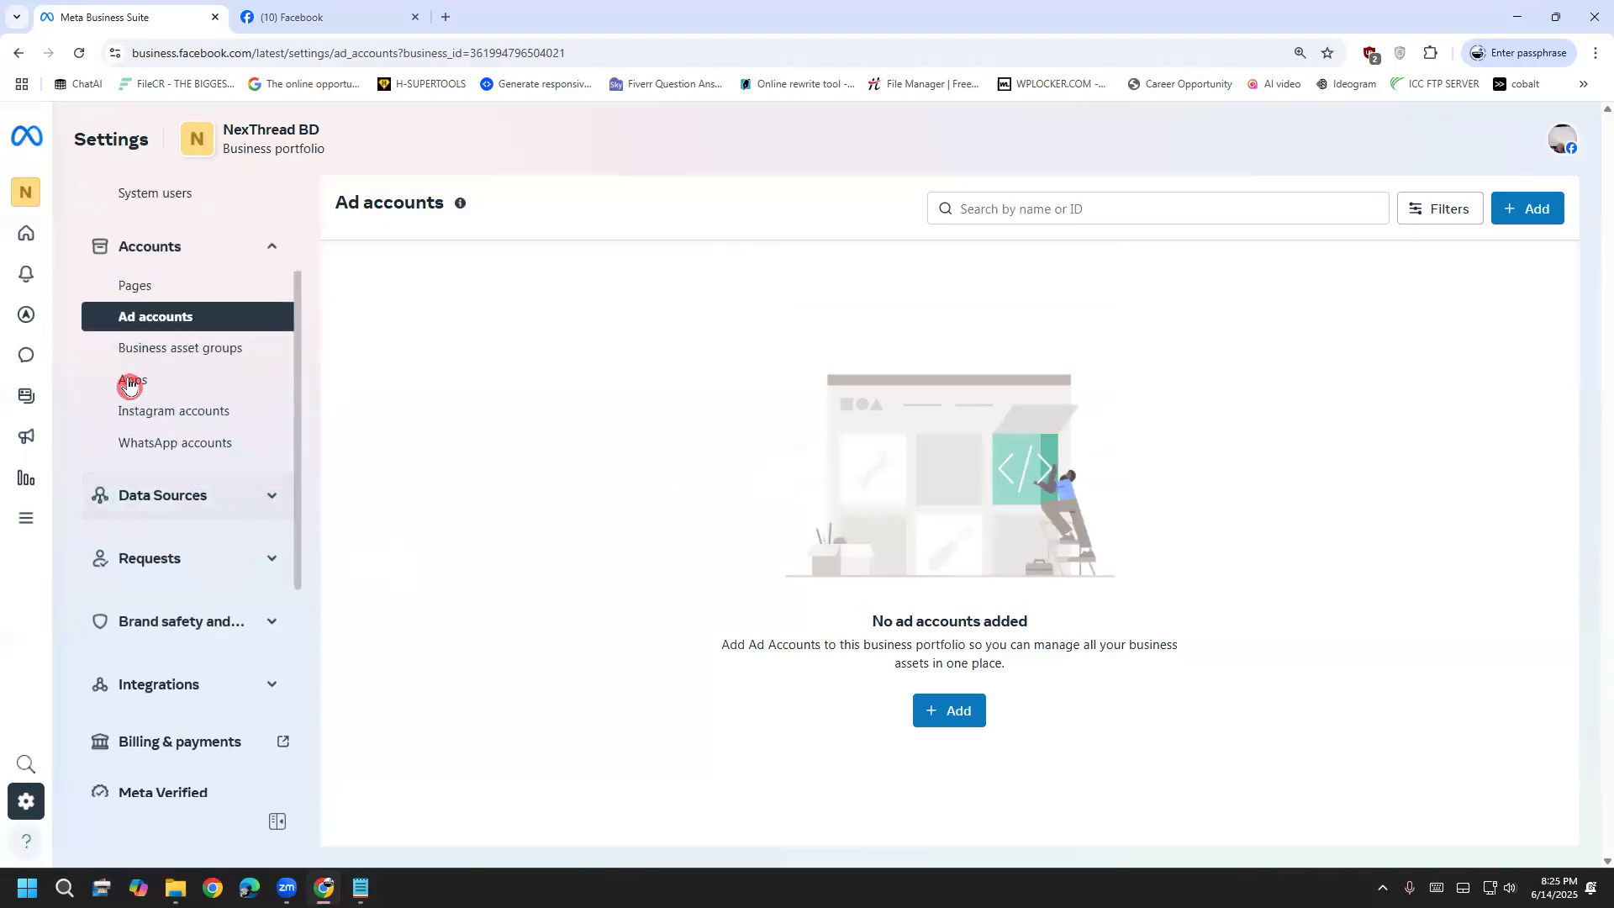
{"action": "left_click", "coordinate": [176, 364]}
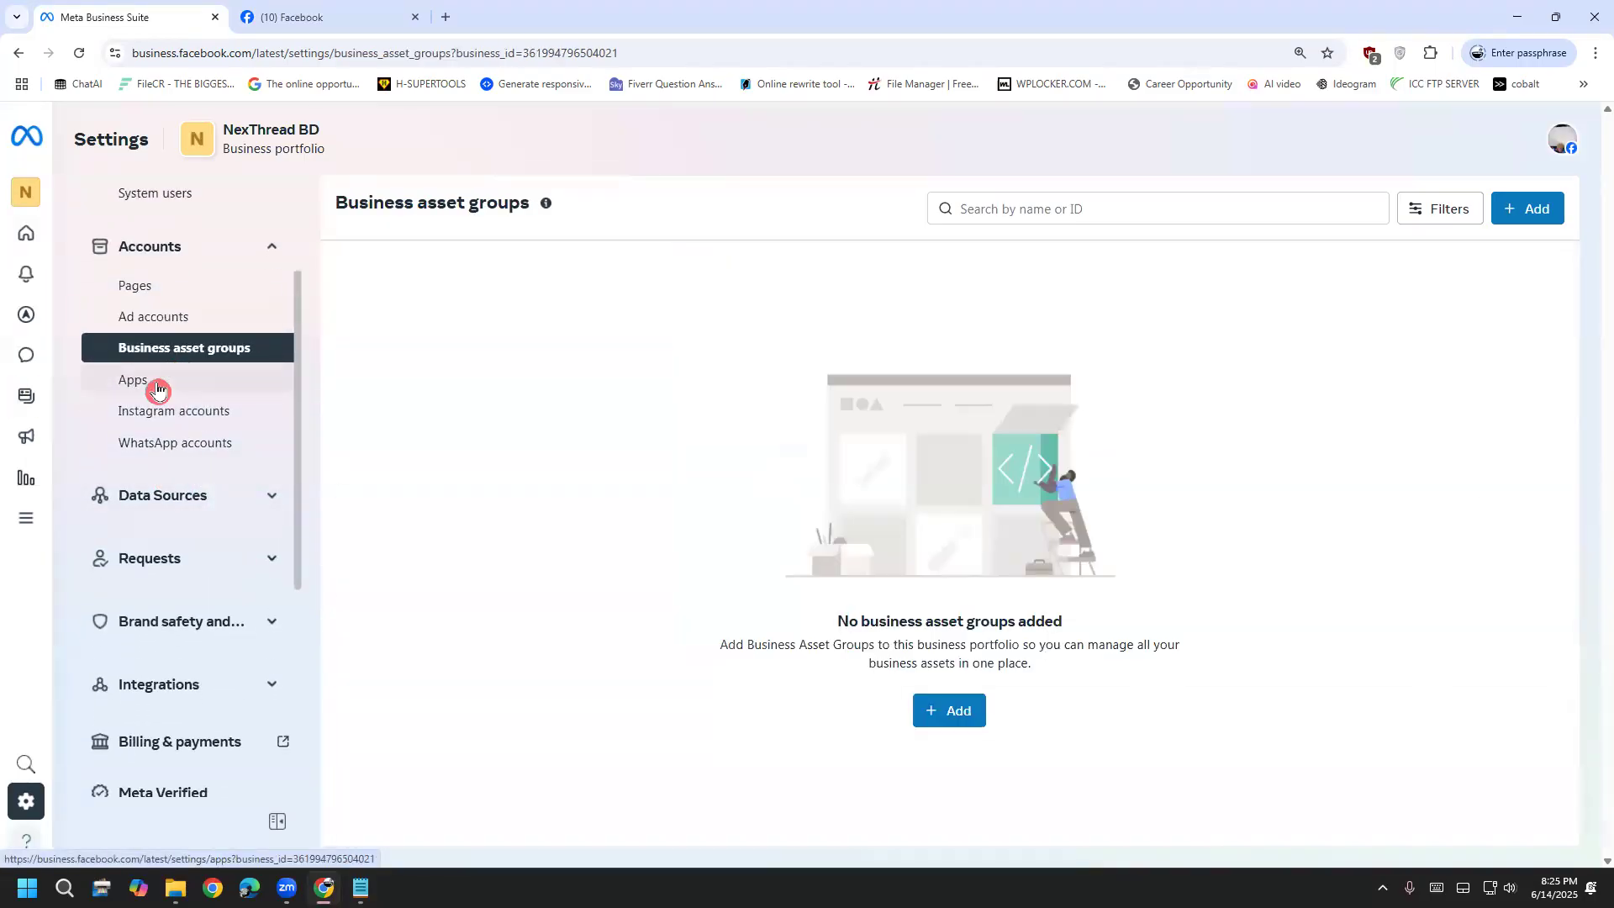
{"action": "left_click", "coordinate": [156, 387]}
{"action": "scroll", "coordinate": [222, 496], "scroll_direction": "down", "scroll_amount": 2}
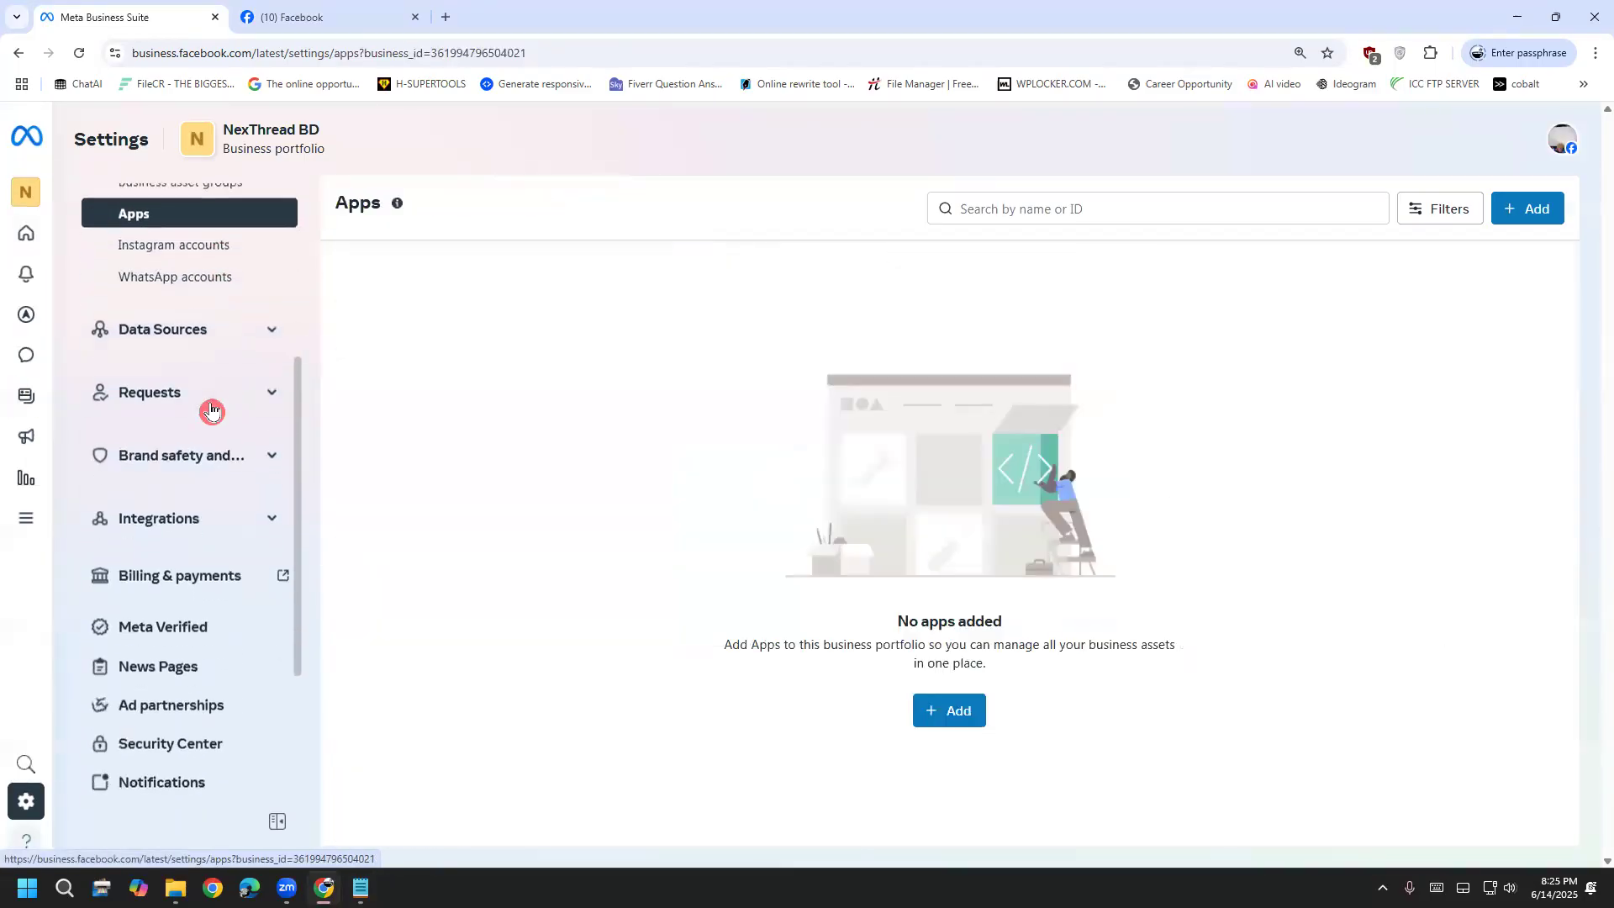
{"action": "left_click", "coordinate": [212, 330]}
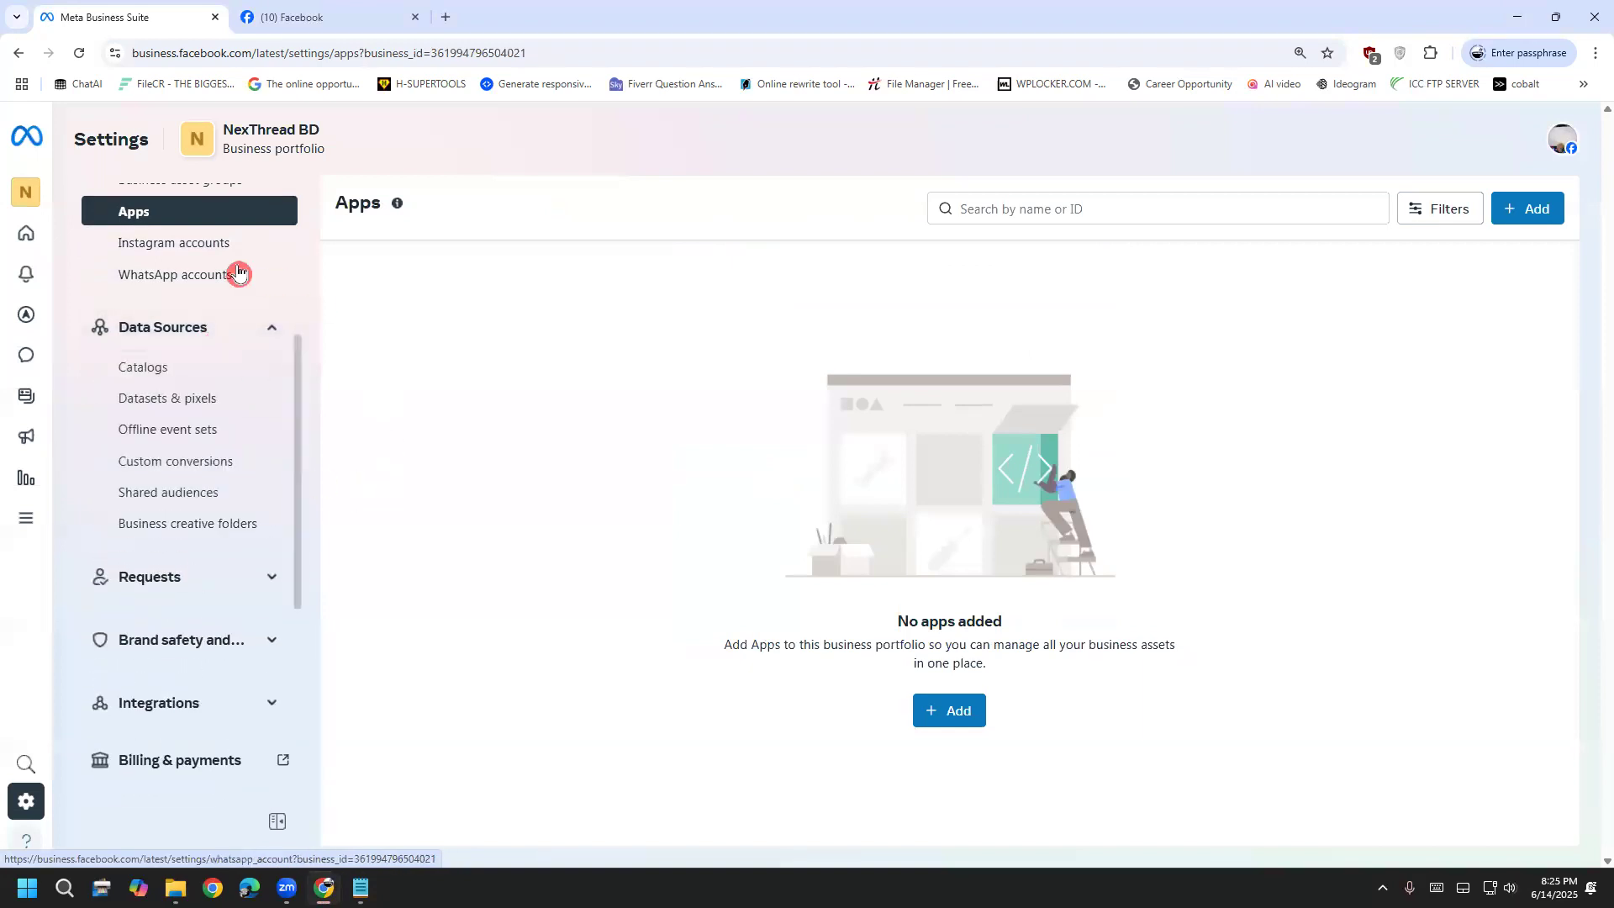
{"action": "left_click", "coordinate": [172, 368]}
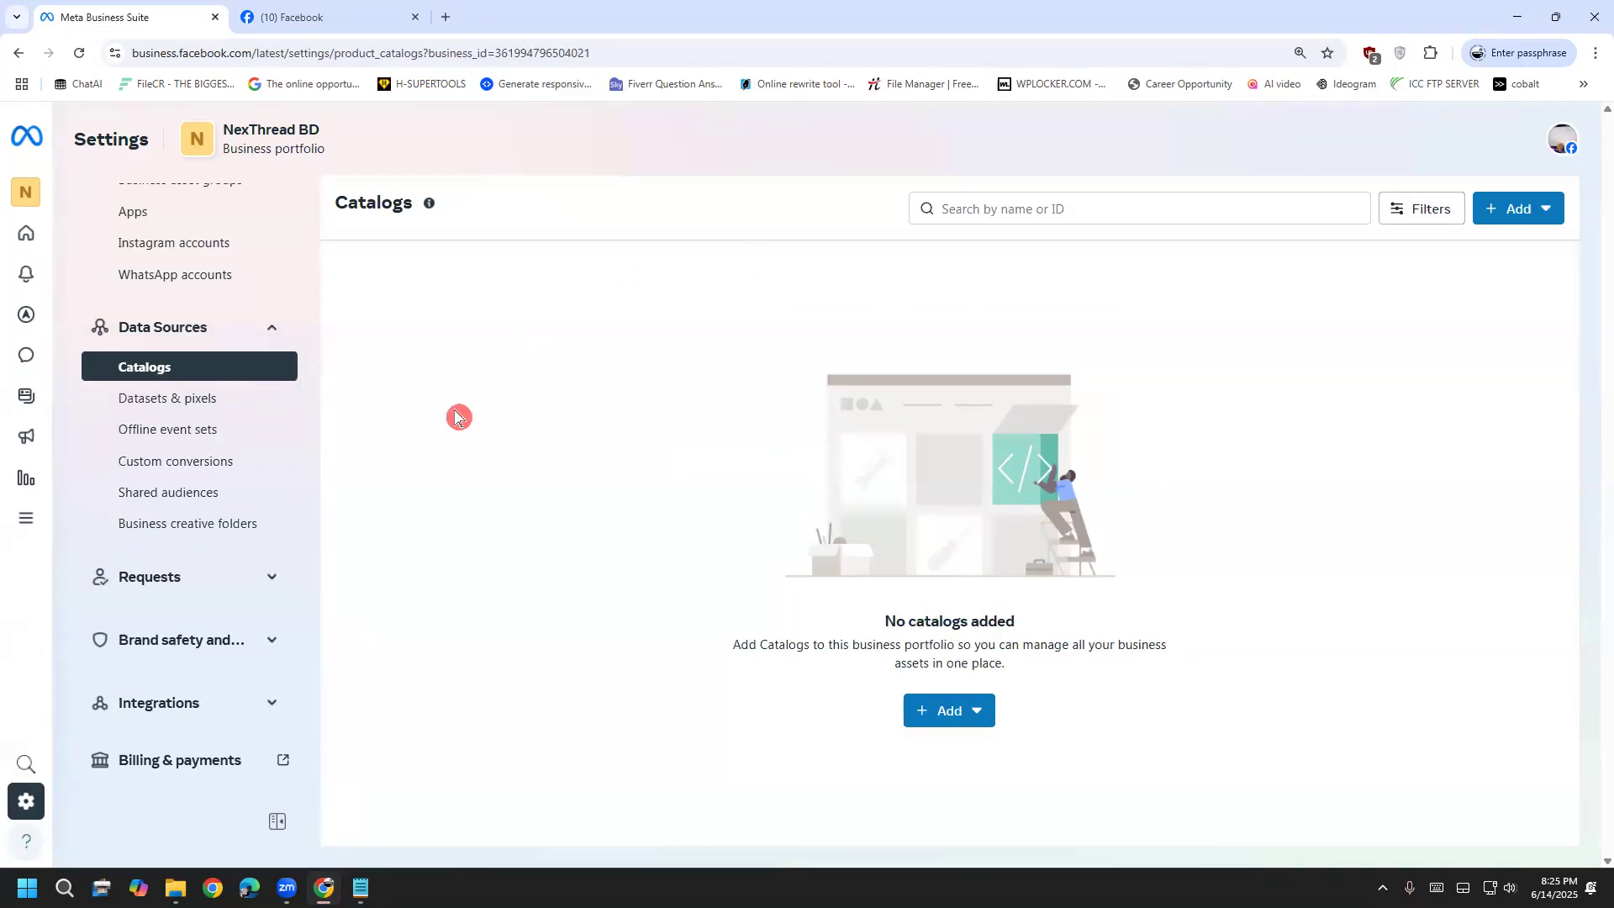
{"action": "scroll", "coordinate": [164, 615], "scroll_direction": "down", "scroll_amount": 3}
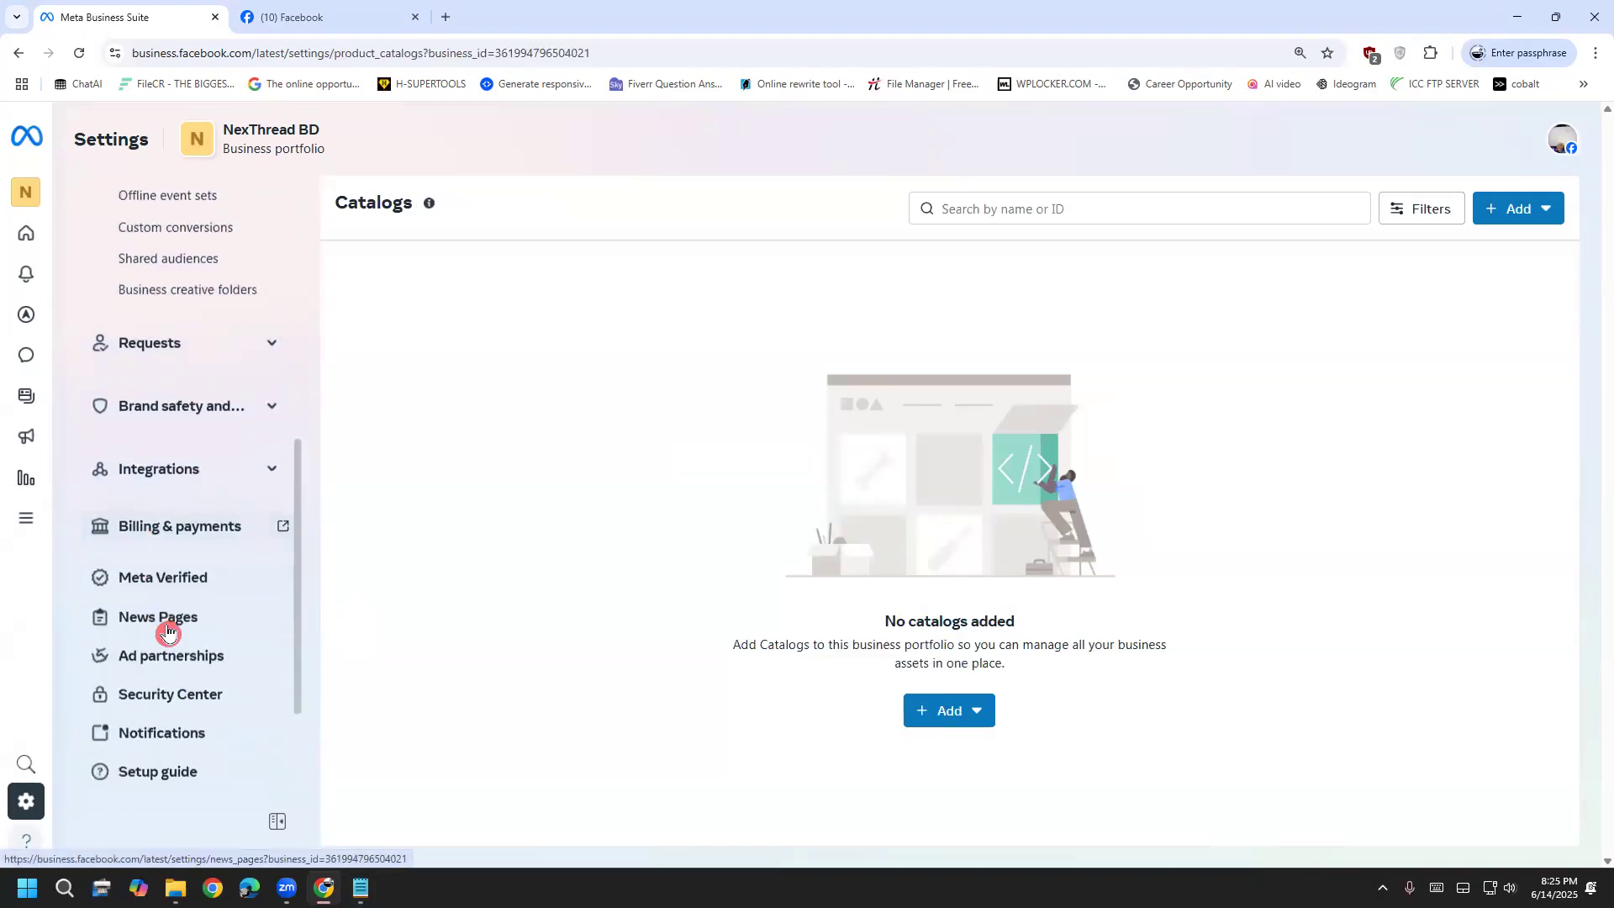
{"action": "left_click", "coordinate": [194, 527]}
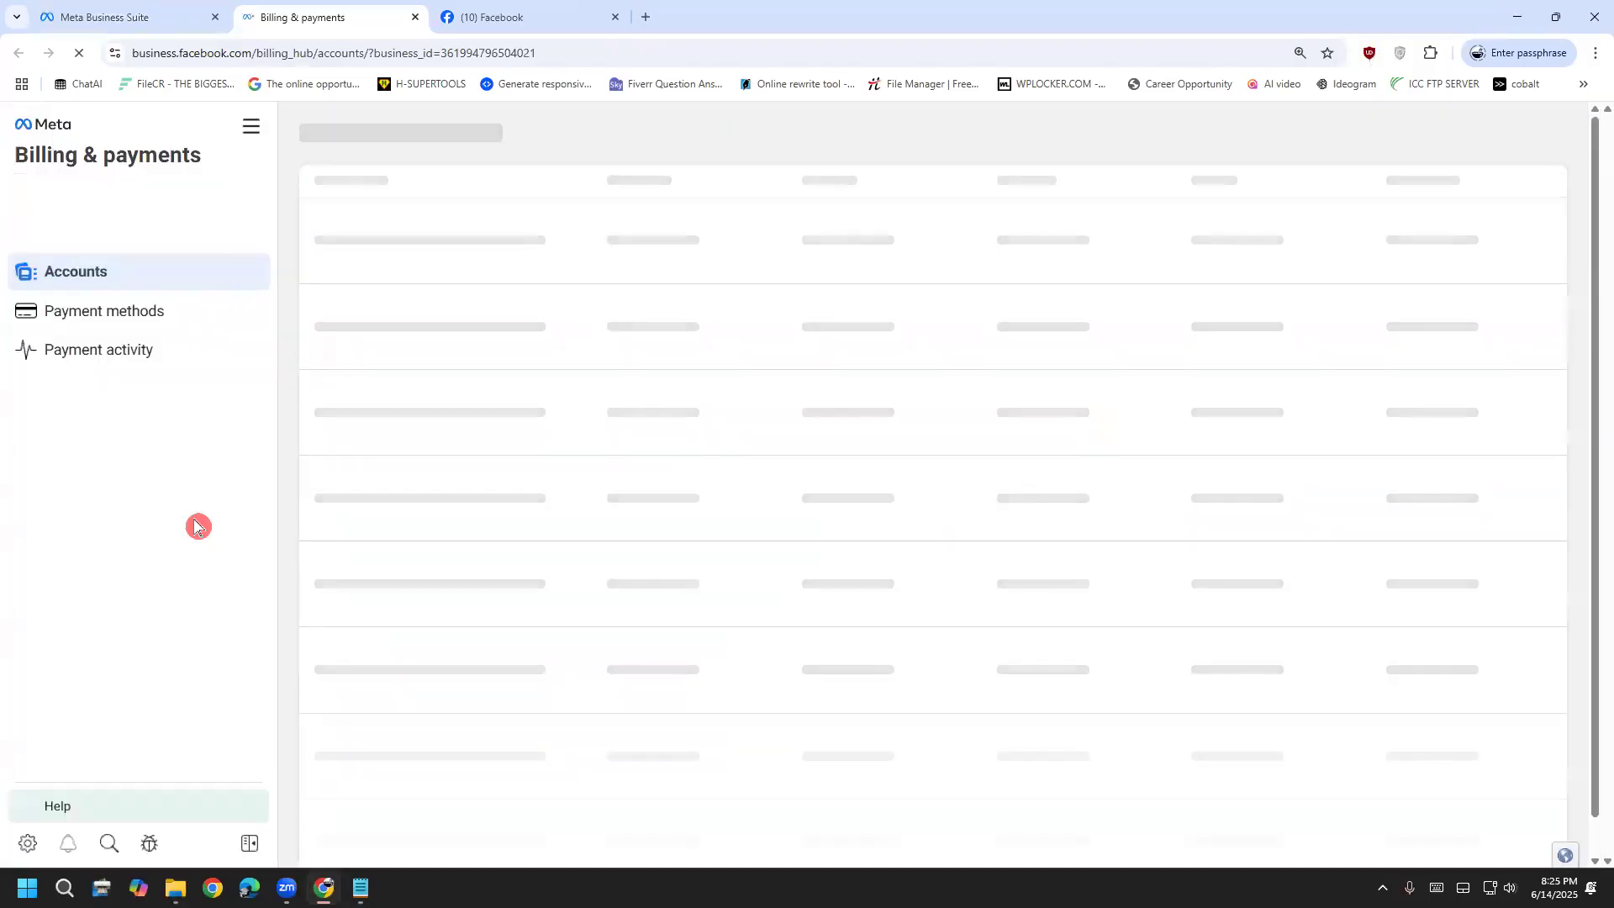
Return to the Billing & payments tab and view the Payment activity page
{"action": "left_click", "coordinate": [134, 19]}
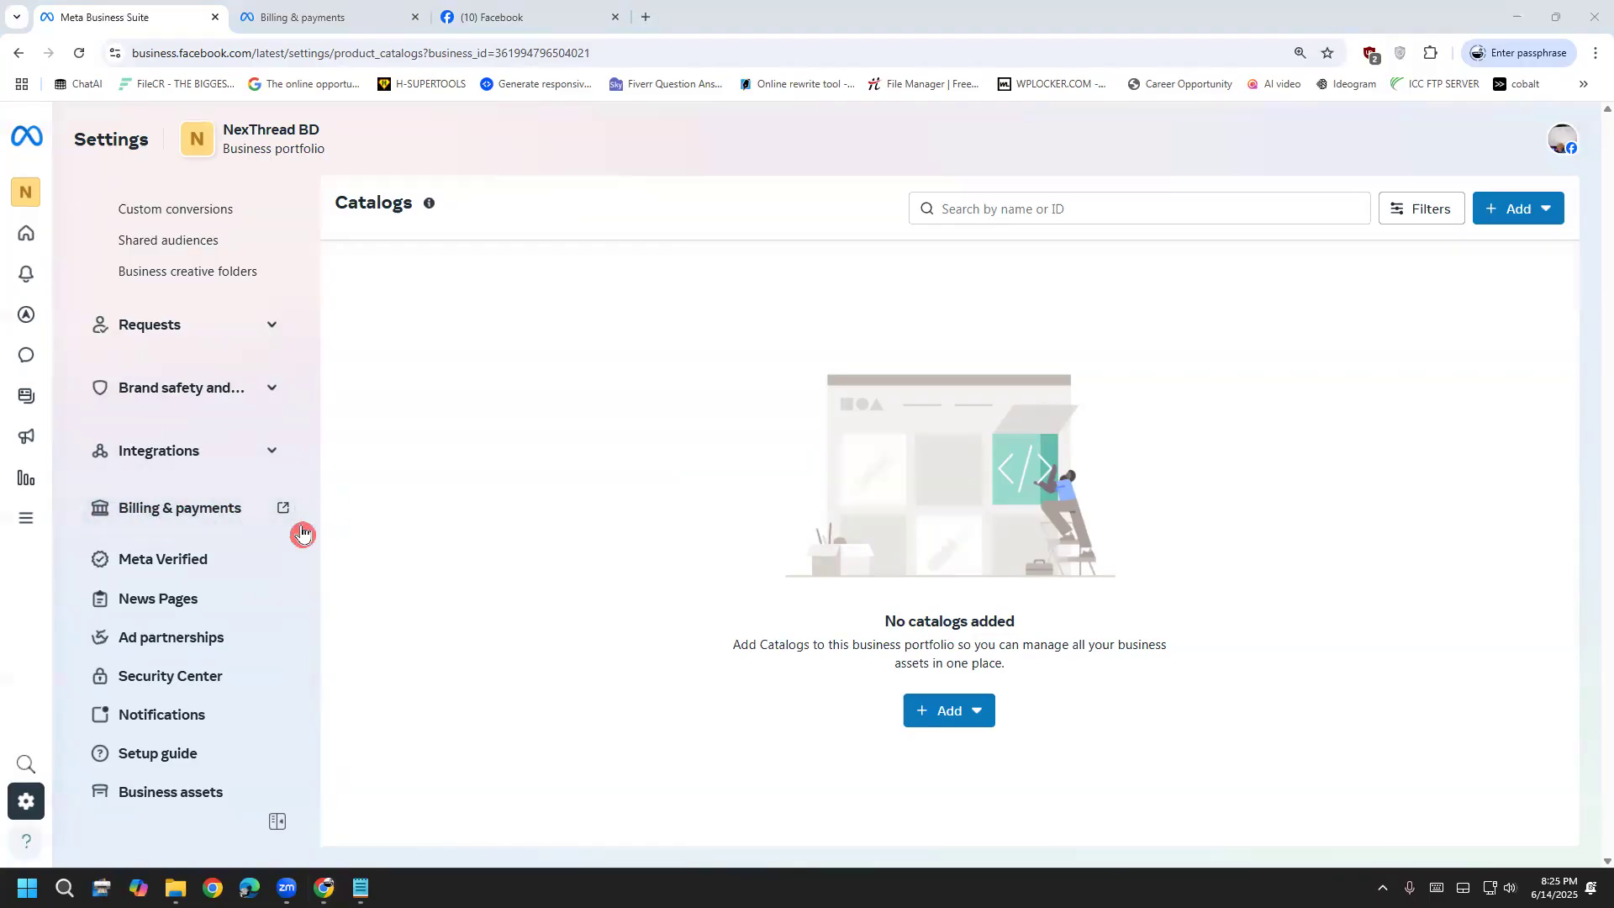
{"action": "left_click", "coordinate": [353, 14]}
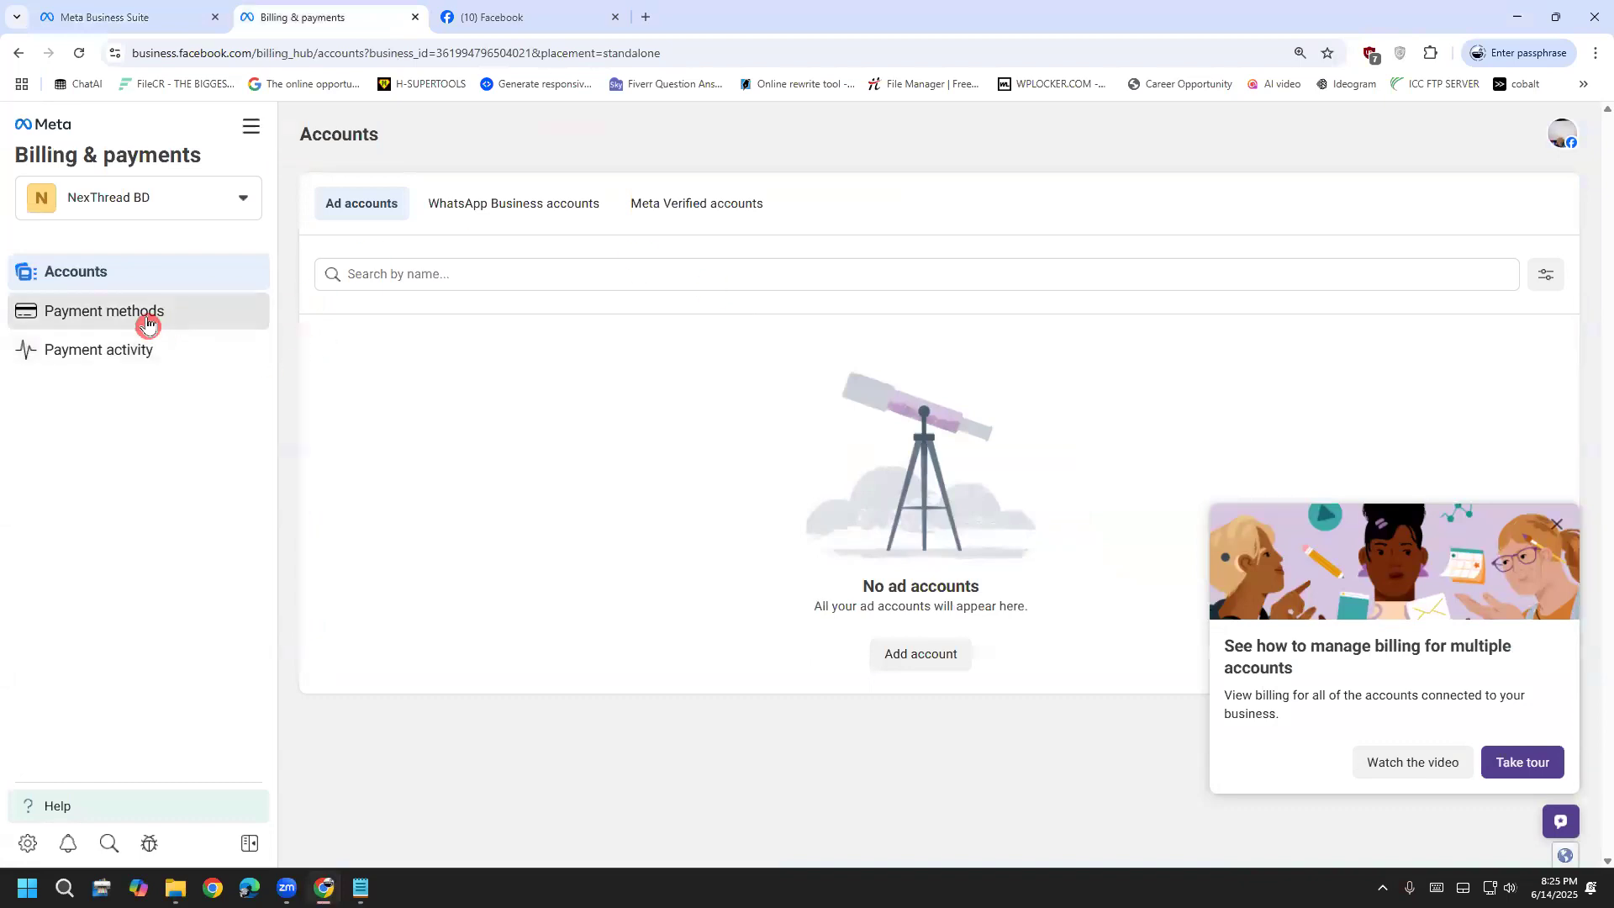
{"action": "left_click", "coordinate": [124, 349]}
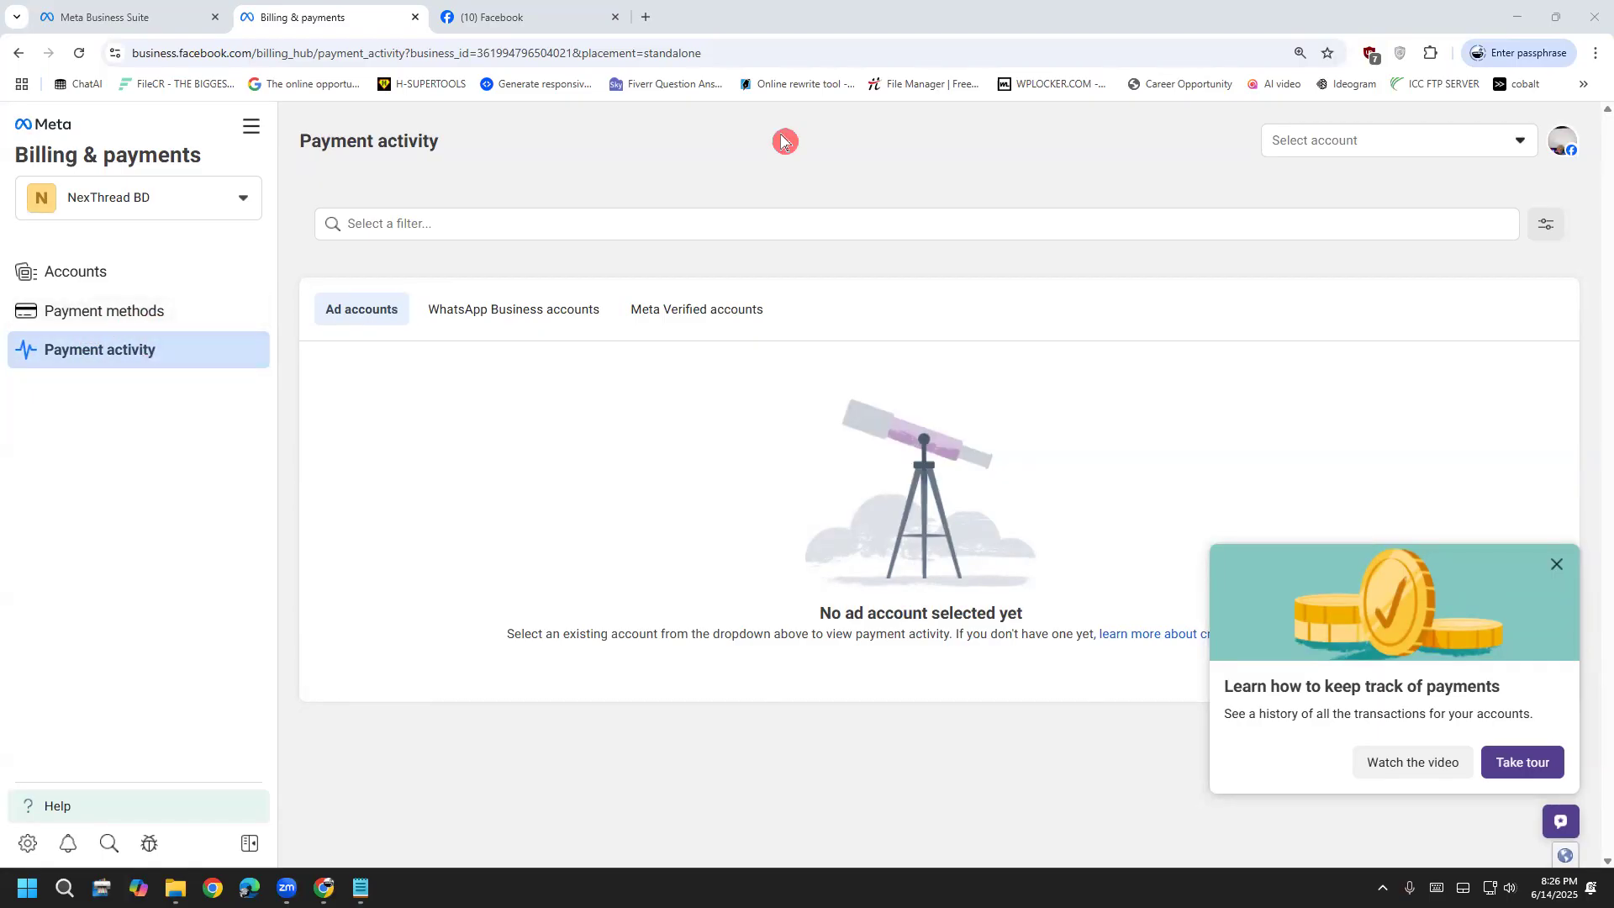
Handwrite and circle a -350 note over the page, then erase the annotations
{"action": "left_click_drag", "start_coordinate": [861, 284], "coordinate": [912, 279]}
{"action": "mouse_move", "coordinate": [913, 259]}
{"action": "left_mouse_down"}
{"action": "mouse_move", "coordinate": [984, 264]}
{"action": "mouse_move", "coordinate": [948, 292]}
{"action": "left_mouse_up"}
{"action": "mouse_move", "coordinate": [1041, 221]}
{"action": "left_mouse_down"}
{"action": "mouse_move", "coordinate": [999, 284]}
{"action": "mouse_move", "coordinate": [1078, 253]}
{"action": "left_mouse_up"}
{"action": "mouse_move", "coordinate": [964, 322]}
{"action": "left_mouse_down"}
{"action": "mouse_move", "coordinate": [947, 166]}
{"action": "mouse_move", "coordinate": [1063, 319]}
{"action": "left_mouse_up"}
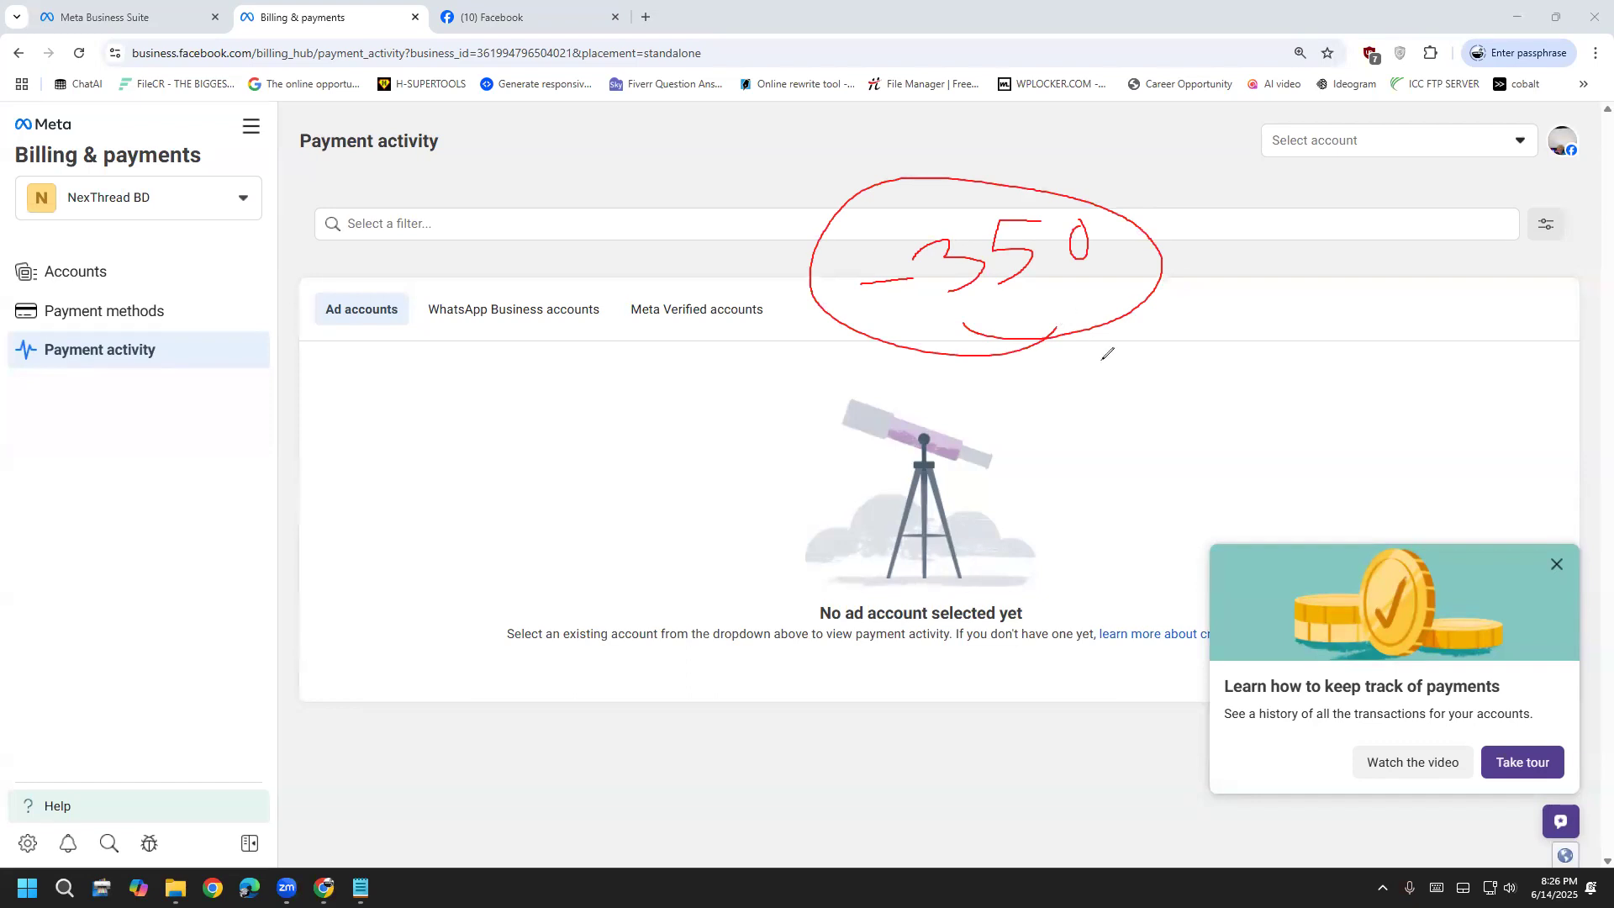
{"action": "key", "text": "e"}
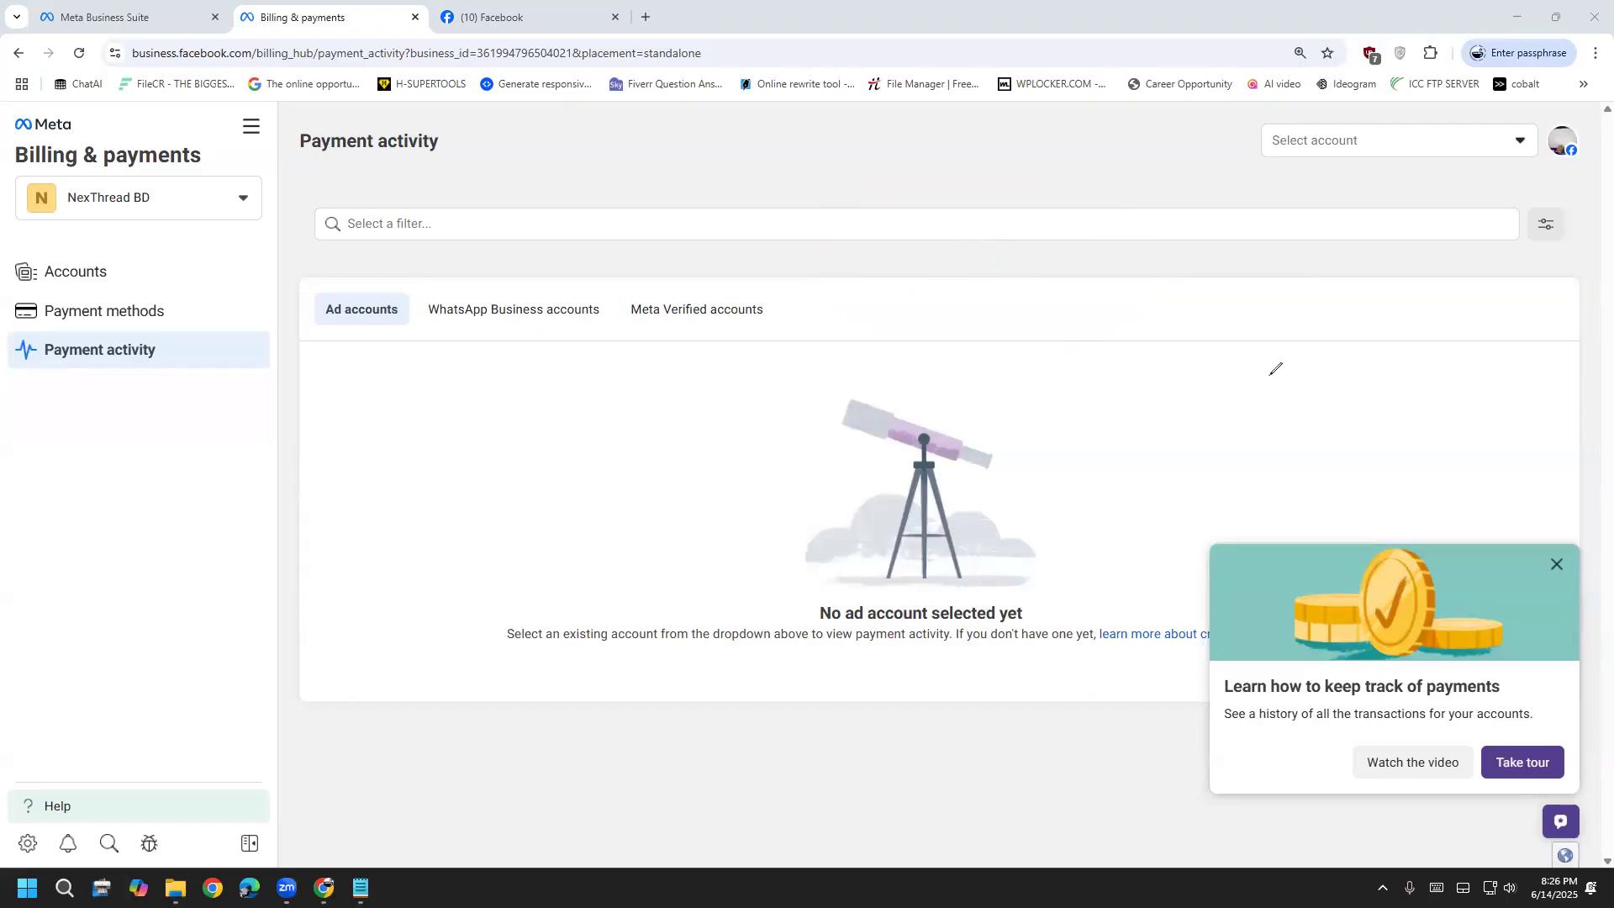
Strike lines across the empty payment panel, close the Billing & payments tab and scroll the sidebar up
{"action": "left_click_drag", "start_coordinate": [302, 460], "coordinate": [1401, 428]}
{"action": "left_click_drag", "start_coordinate": [348, 385], "coordinate": [1407, 382]}
{"action": "left_click", "coordinate": [414, 18]}
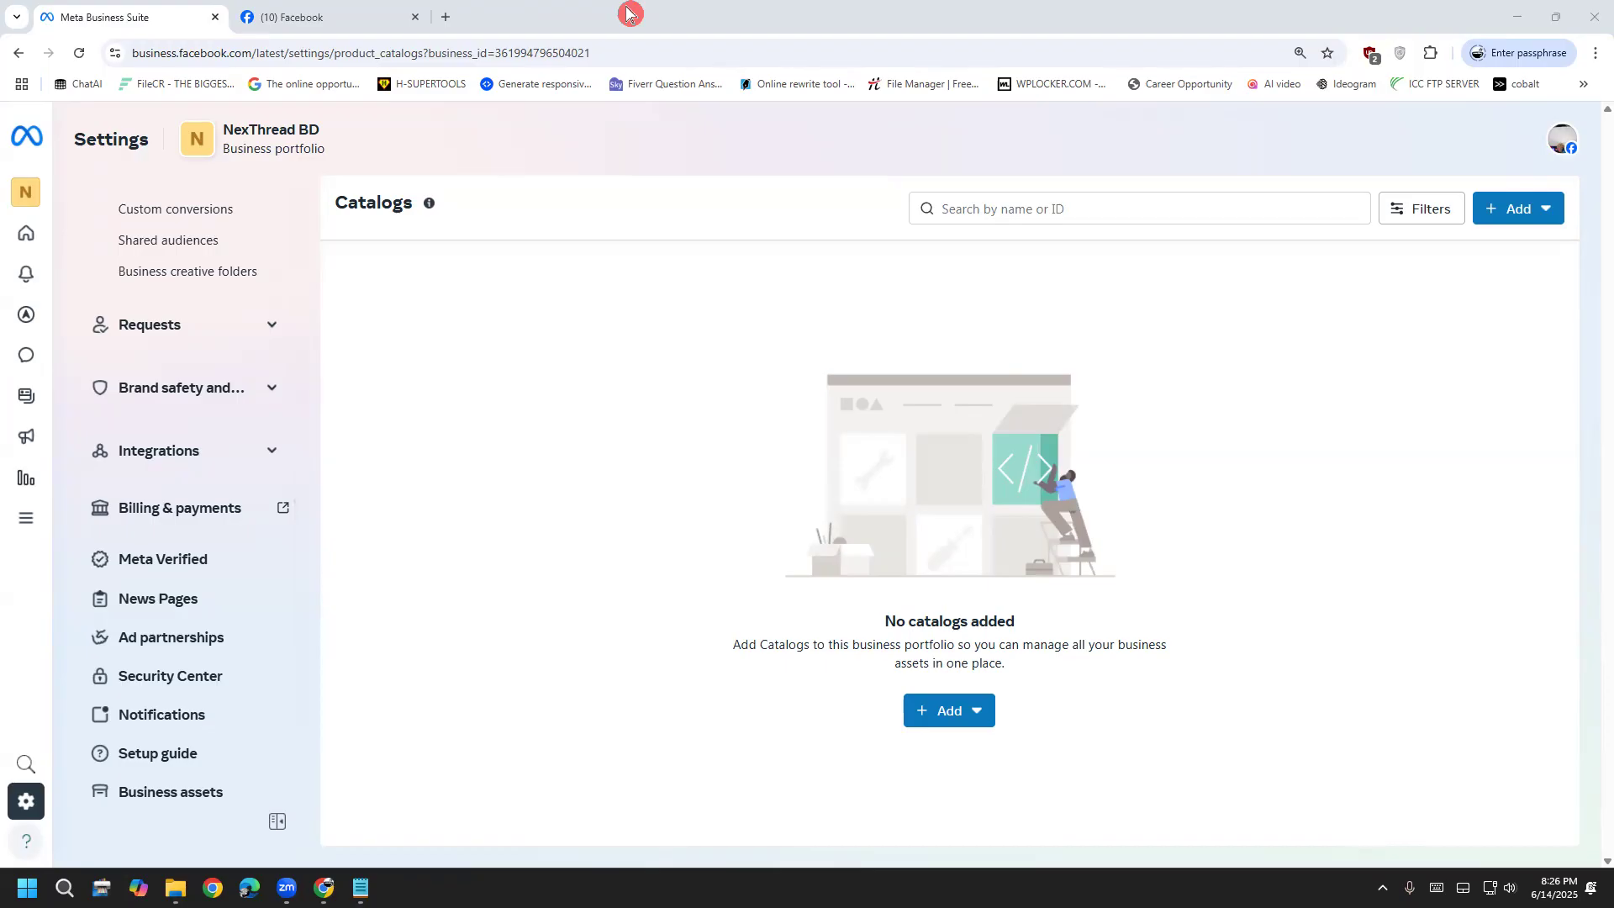
{"action": "scroll", "coordinate": [270, 652], "scroll_direction": "up", "scroll_amount": 7}
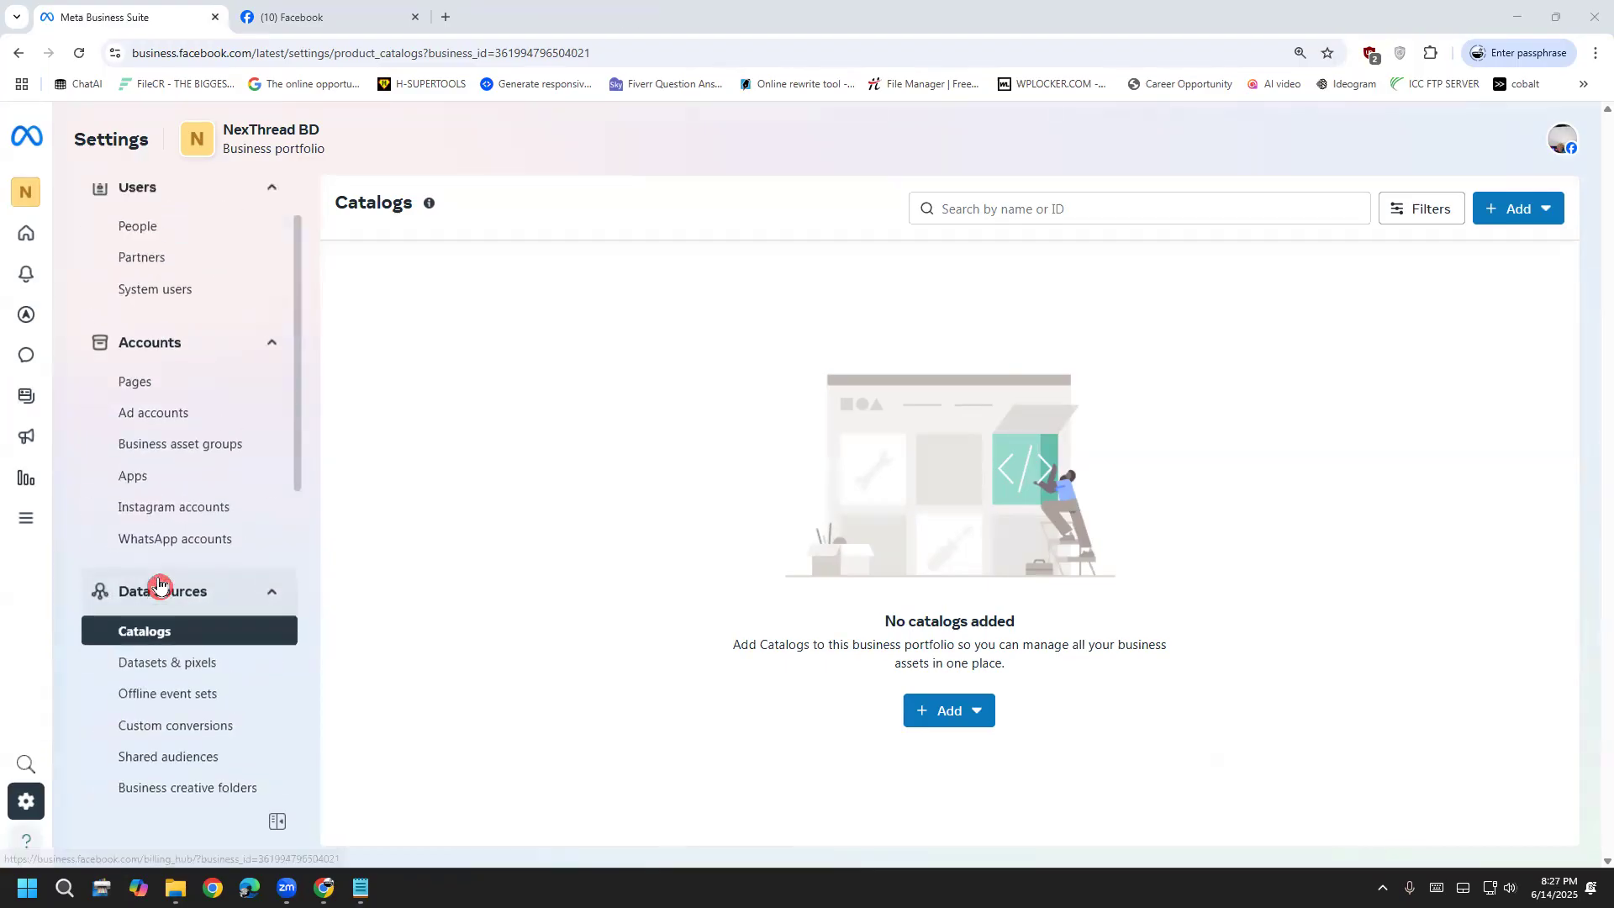
Go to the LDM93 Facebook group and select 'Facebook Ad Campaign' in the post's topic line
{"action": "left_click", "coordinate": [326, 14]}
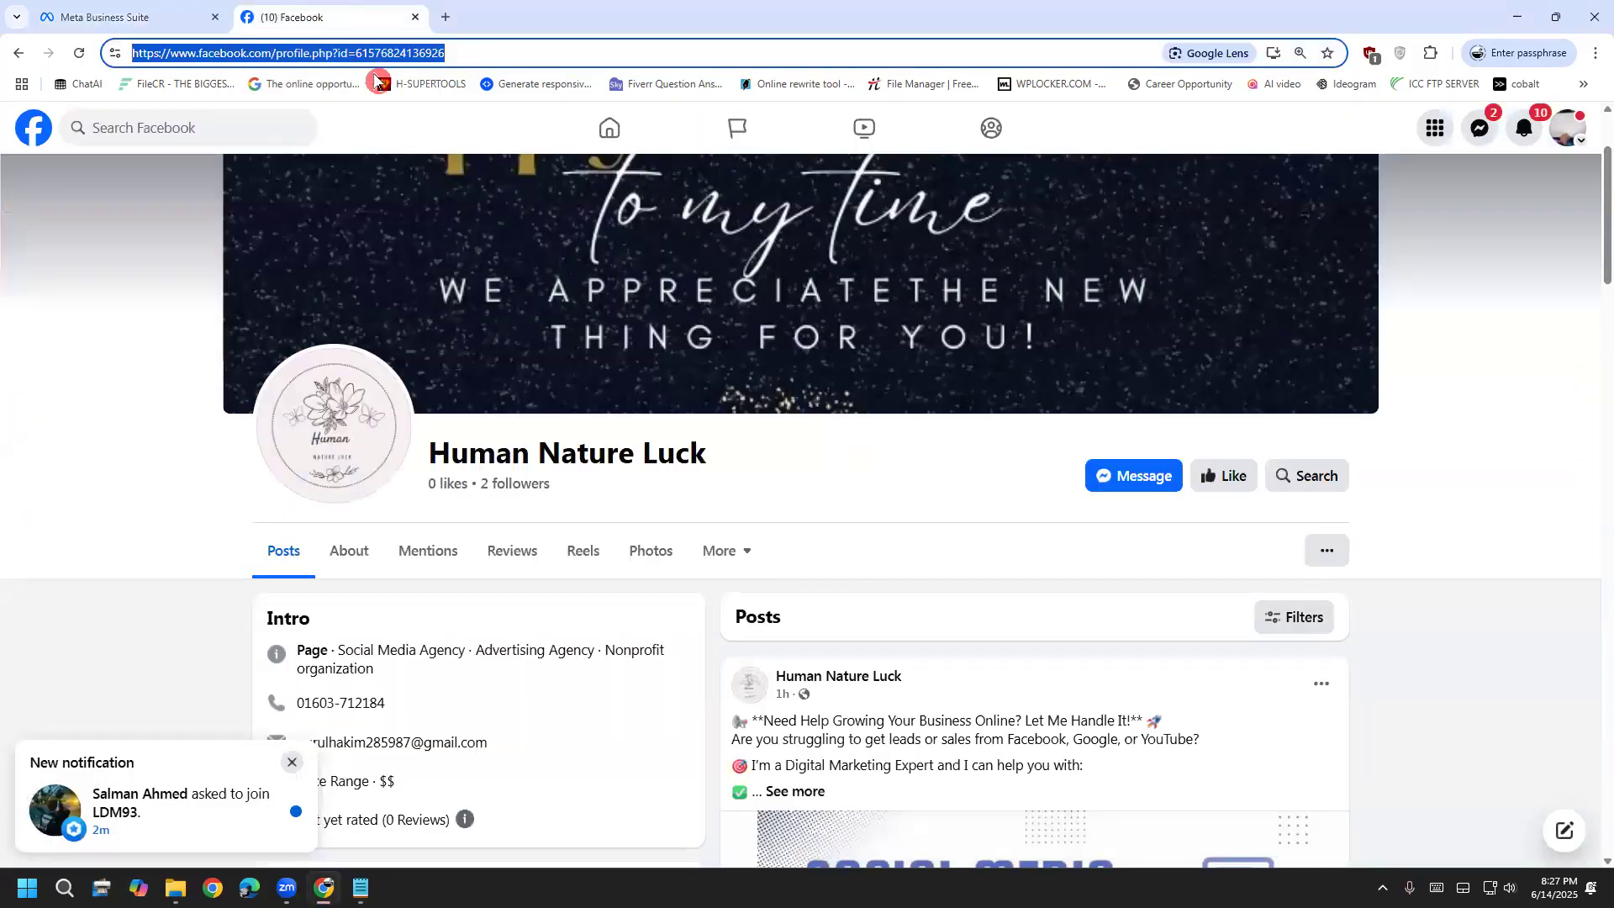
{"action": "left_click", "coordinate": [34, 128]}
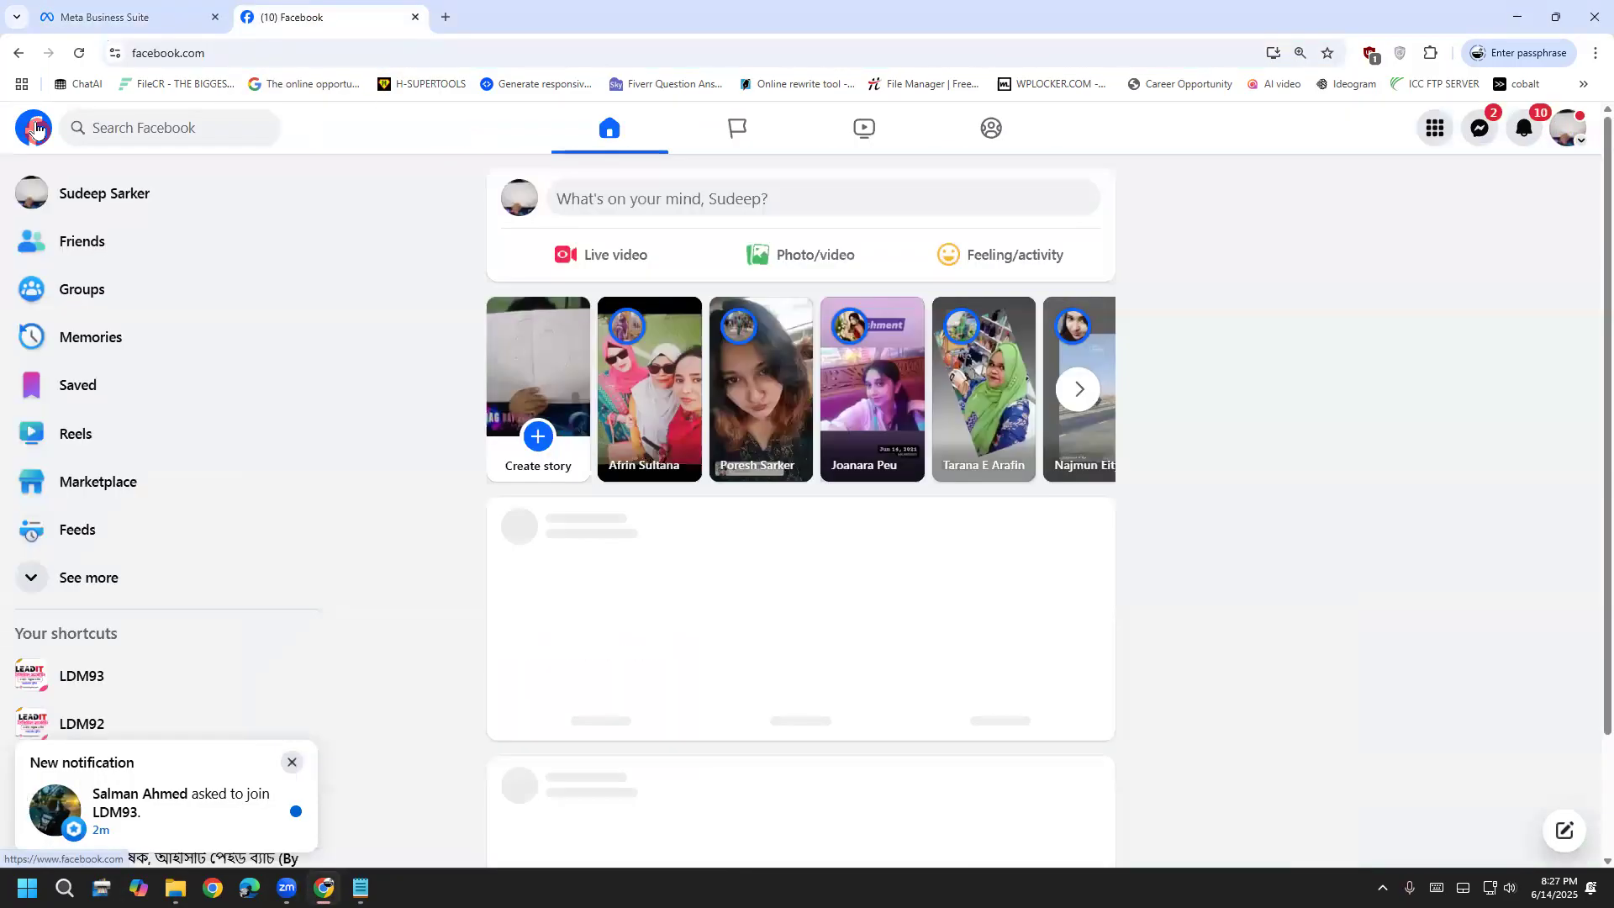
{"action": "left_click", "coordinate": [148, 677]}
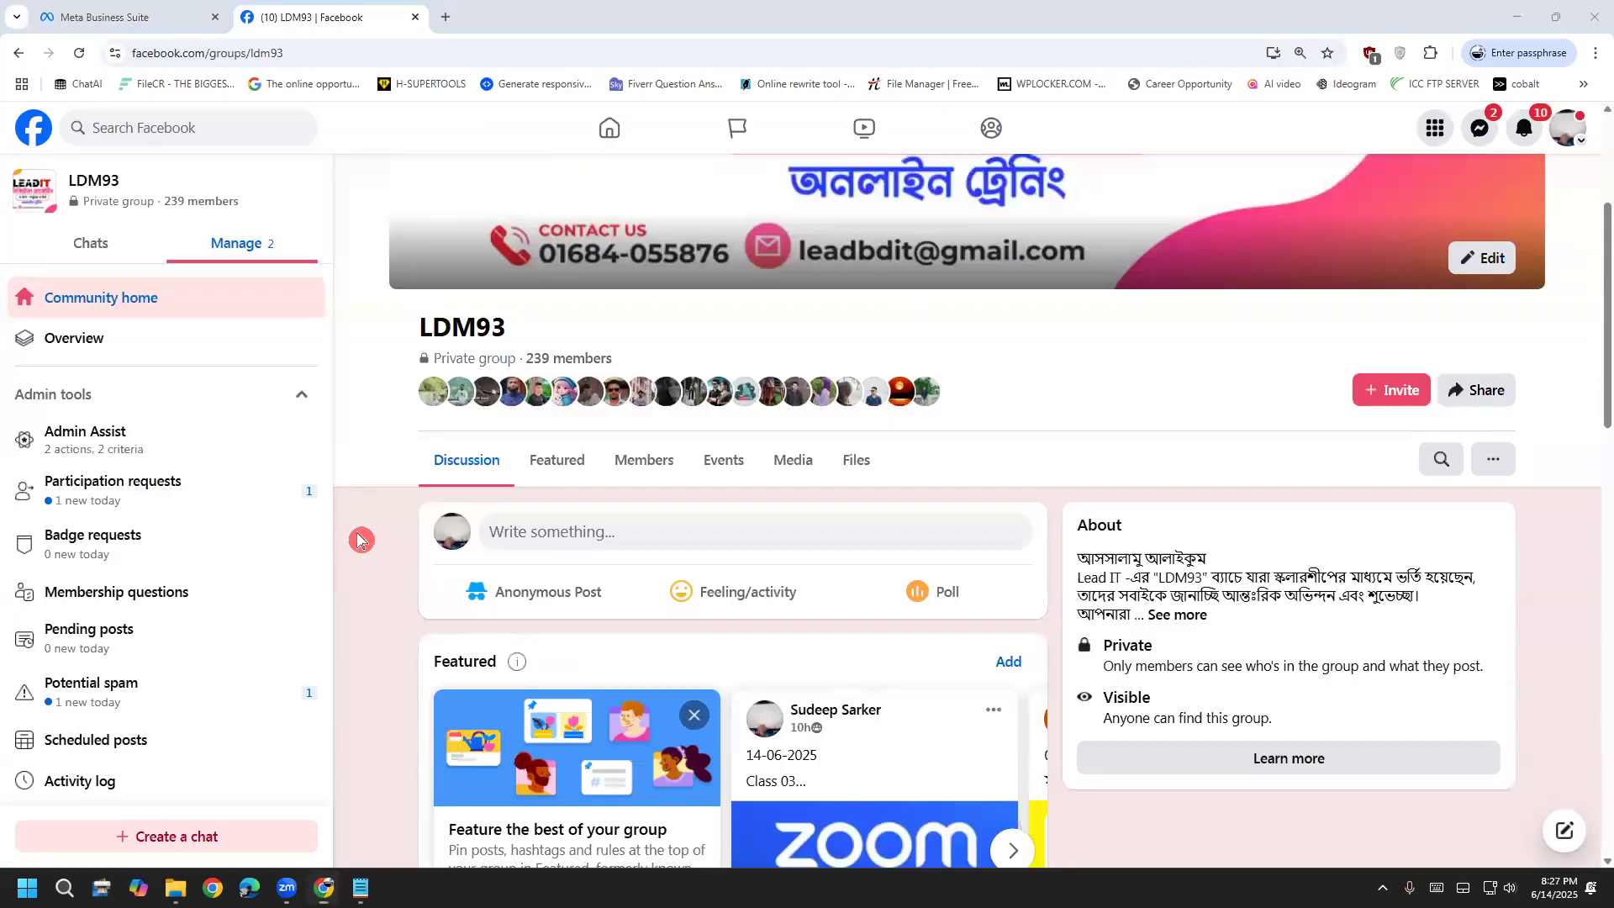
{"action": "scroll", "coordinate": [411, 728], "scroll_direction": "down", "scroll_amount": 6}
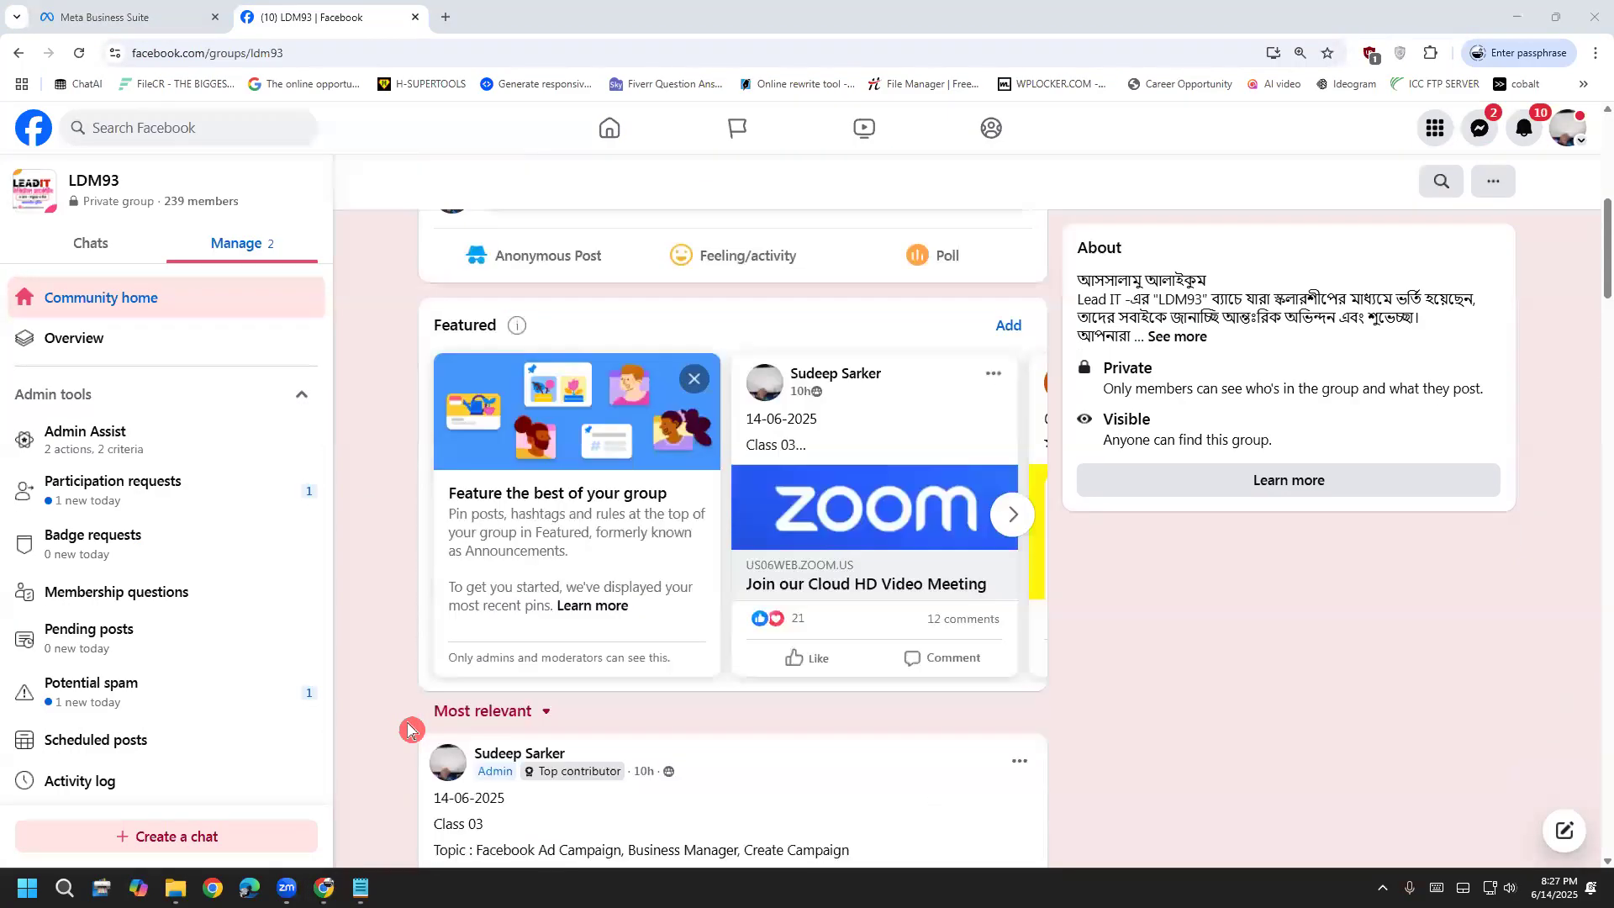
{"action": "left_click_drag", "start_coordinate": [469, 678], "coordinate": [625, 675]}
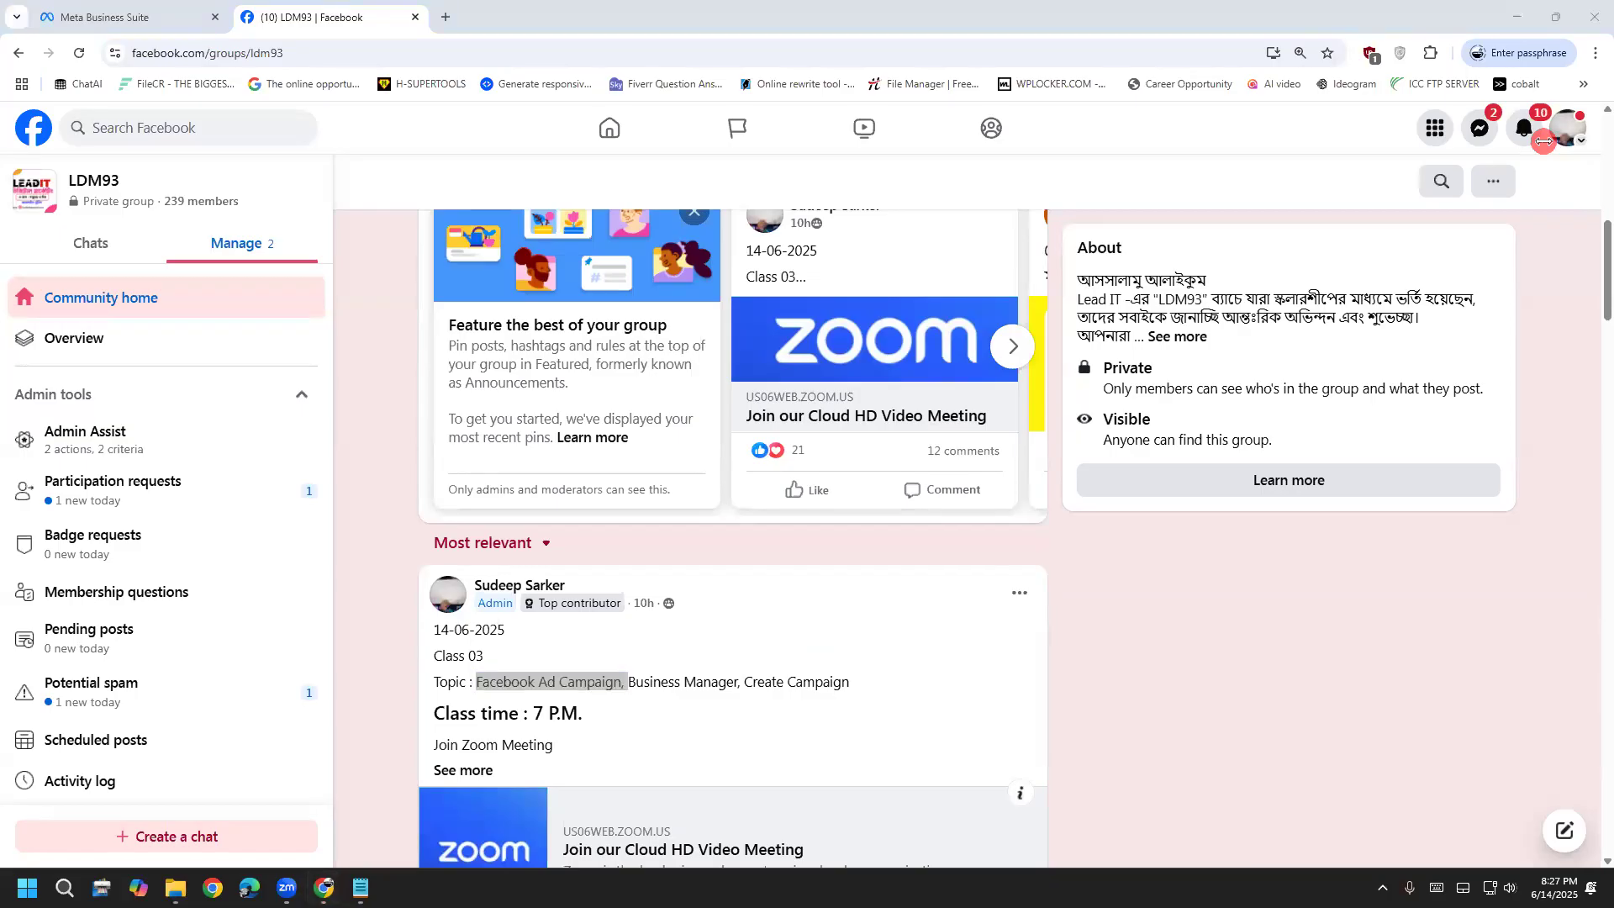
{"action": "left_click_drag", "start_coordinate": [627, 682], "coordinate": [470, 682]}
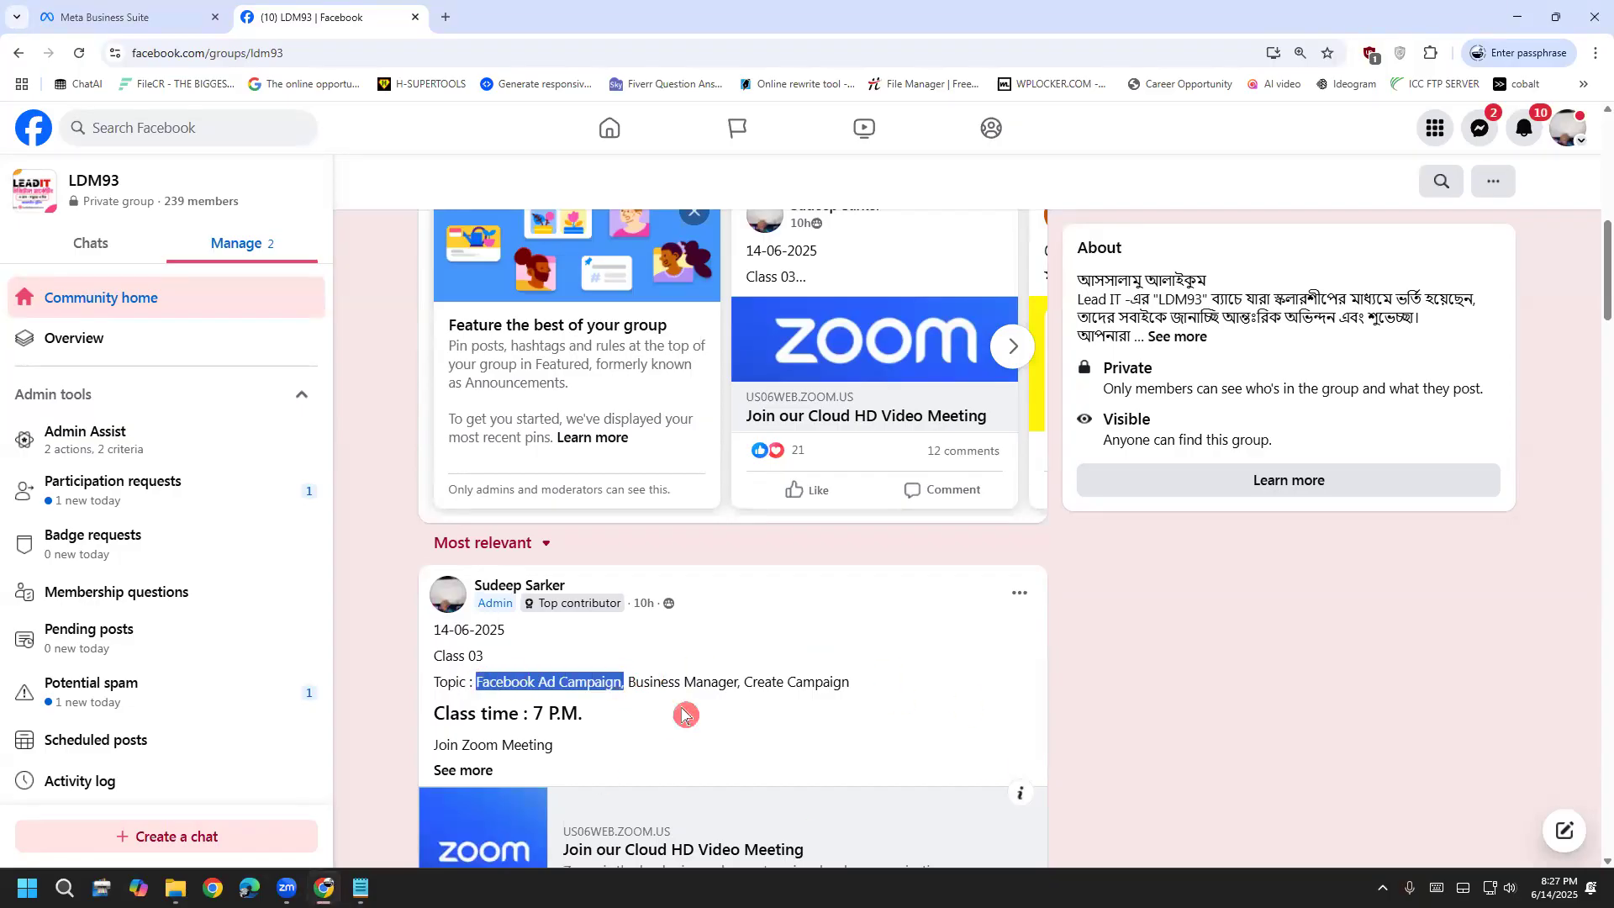
{"action": "left_click_drag", "start_coordinate": [626, 681], "coordinate": [474, 678]}
Bring the Notepad Steps note over the group page and place the cursor below the last step
{"action": "left_click", "coordinate": [116, 15]}
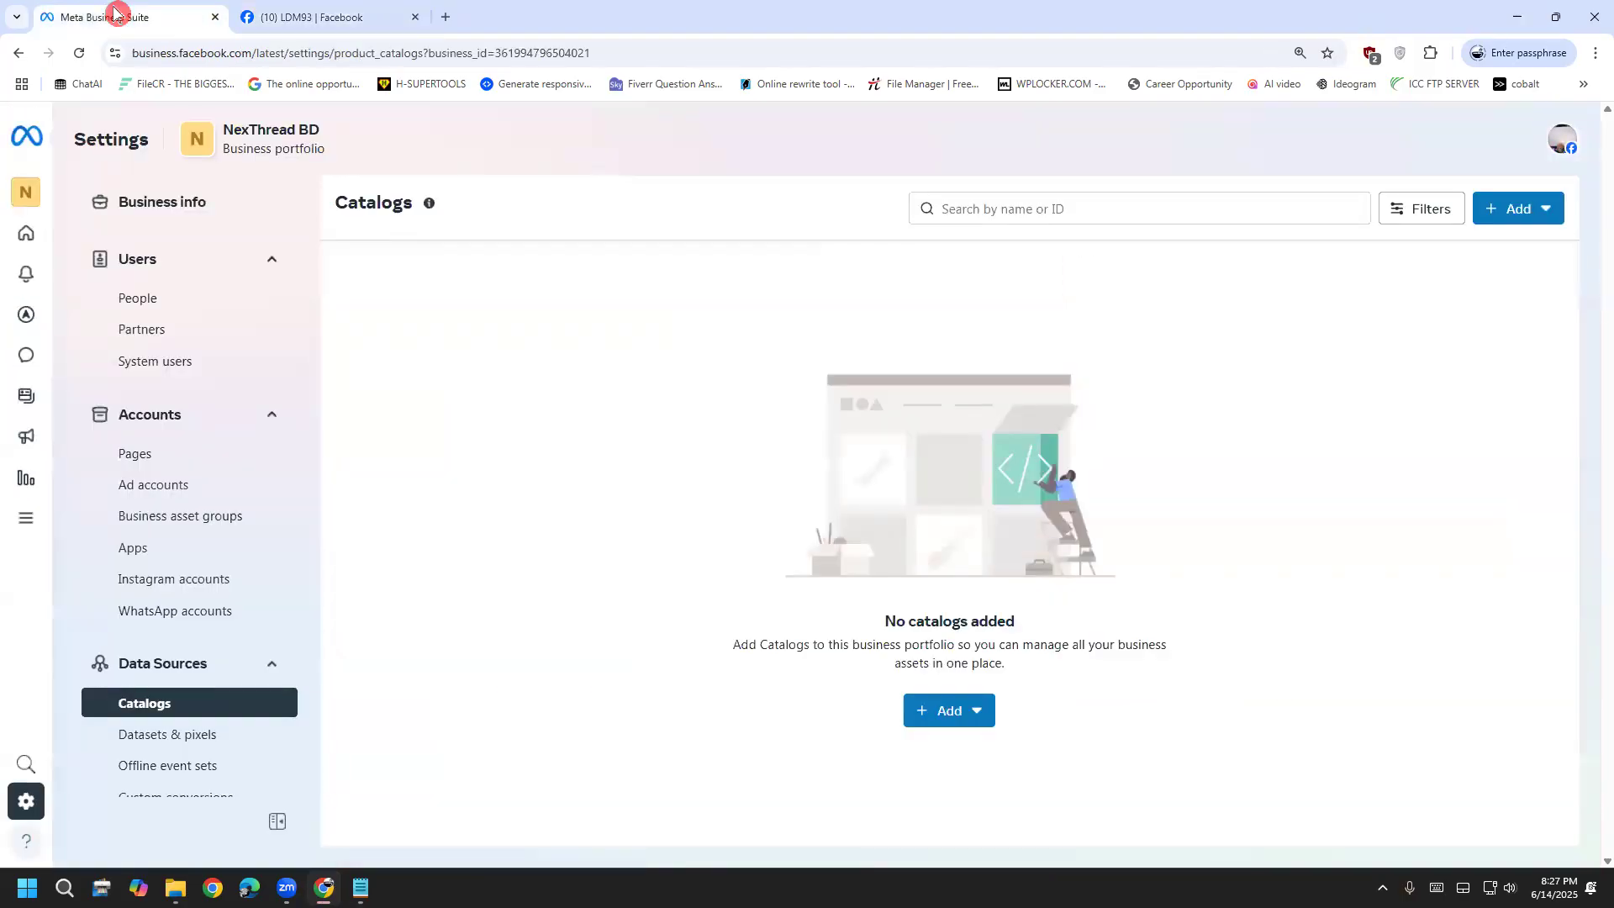
{"action": "left_click", "coordinate": [286, 24]}
{"action": "left_click", "coordinate": [361, 887]}
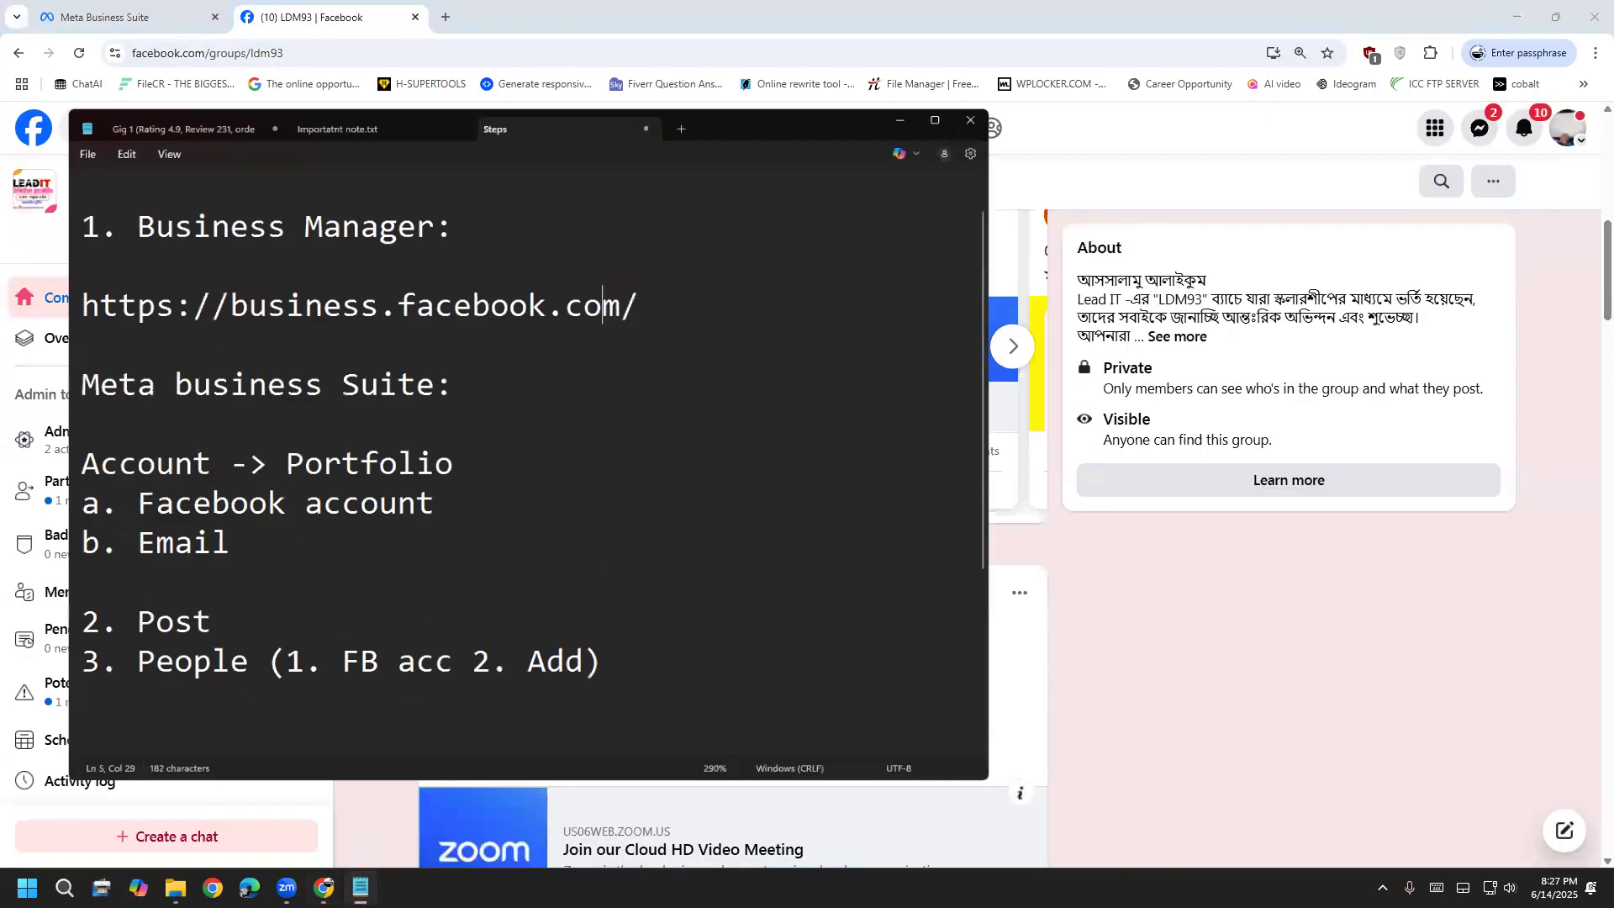
{"action": "left_click", "coordinate": [343, 725]}
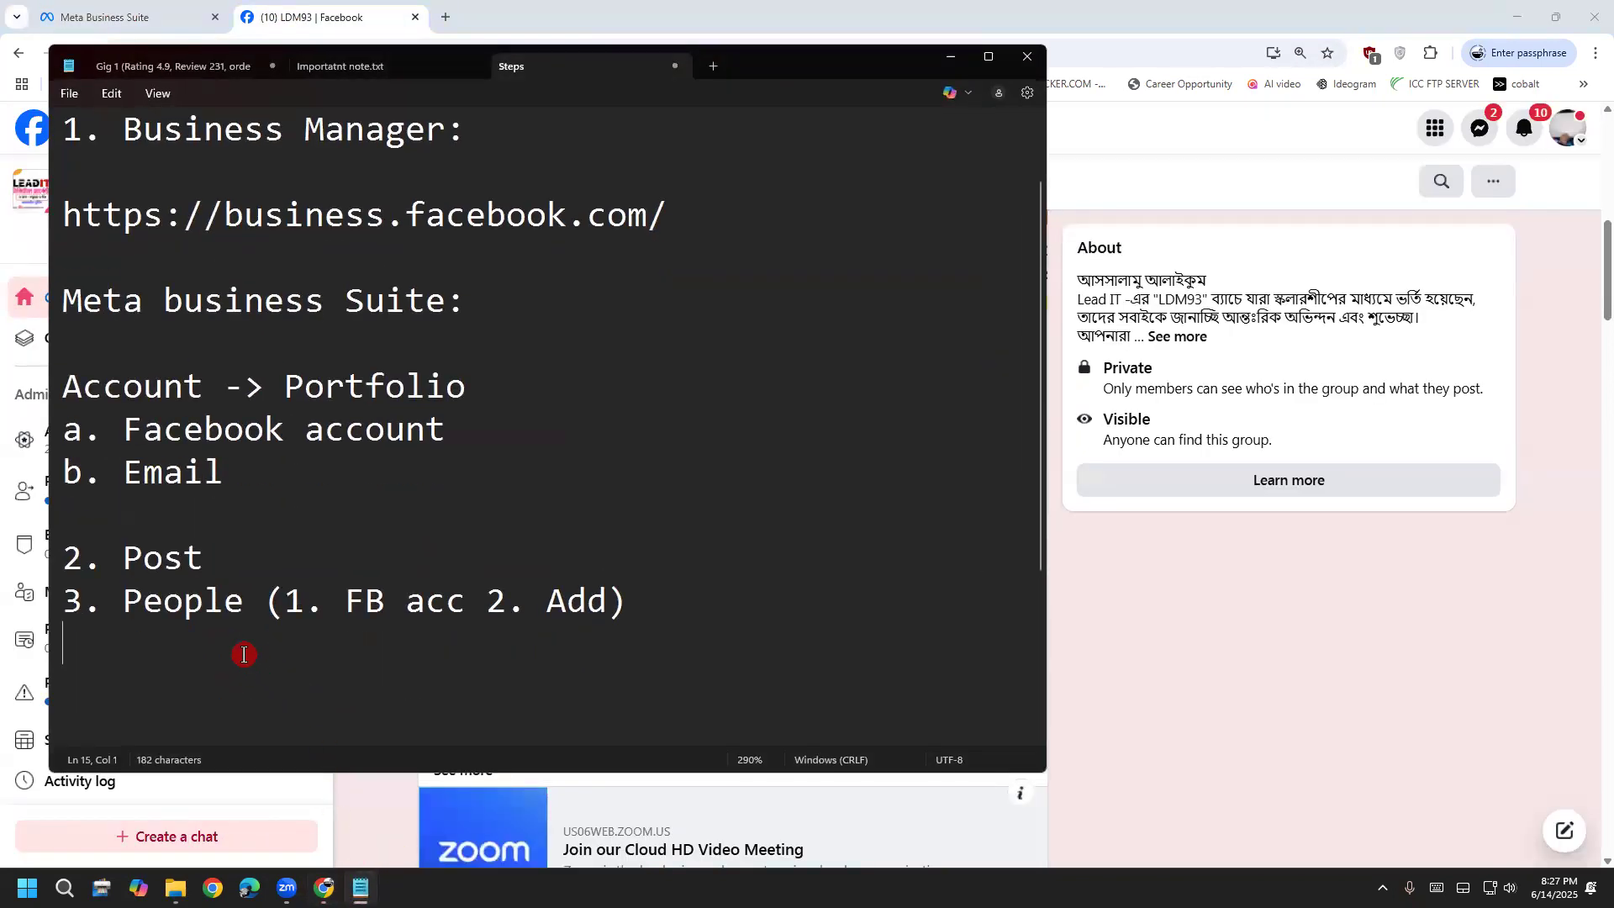
Add '4. Ads campaign' to the notes and bring up the Ads Manager address in the browser
{"action": "type", "text": "4. Ads"}
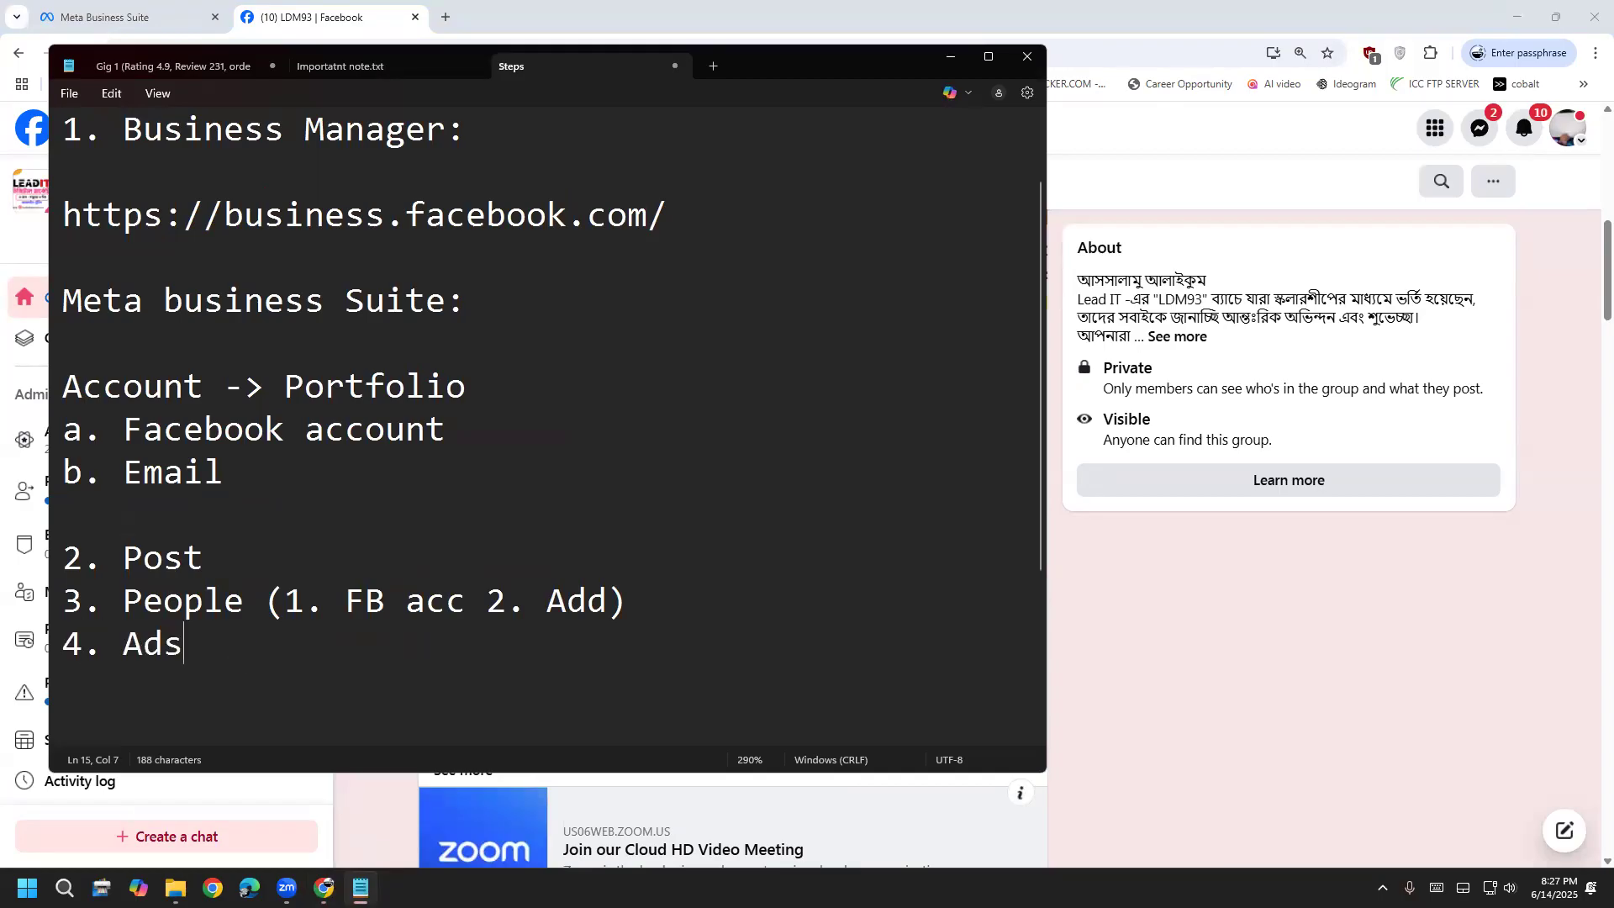
{"action": "type", "text": " campaign"}
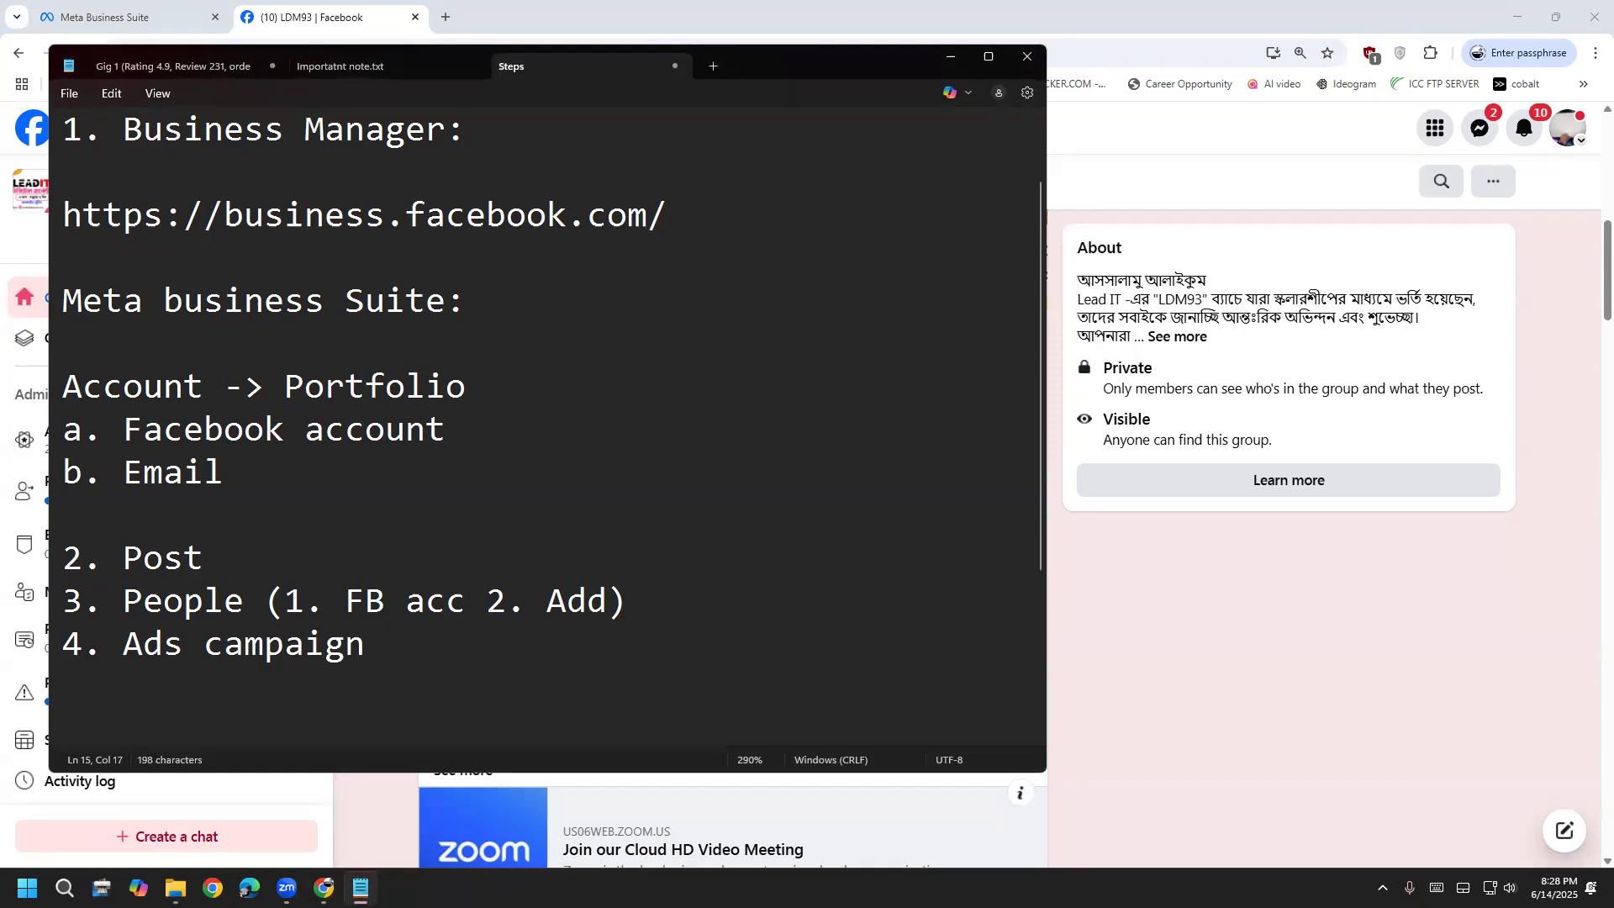
{"action": "left_click", "coordinate": [267, 18]}
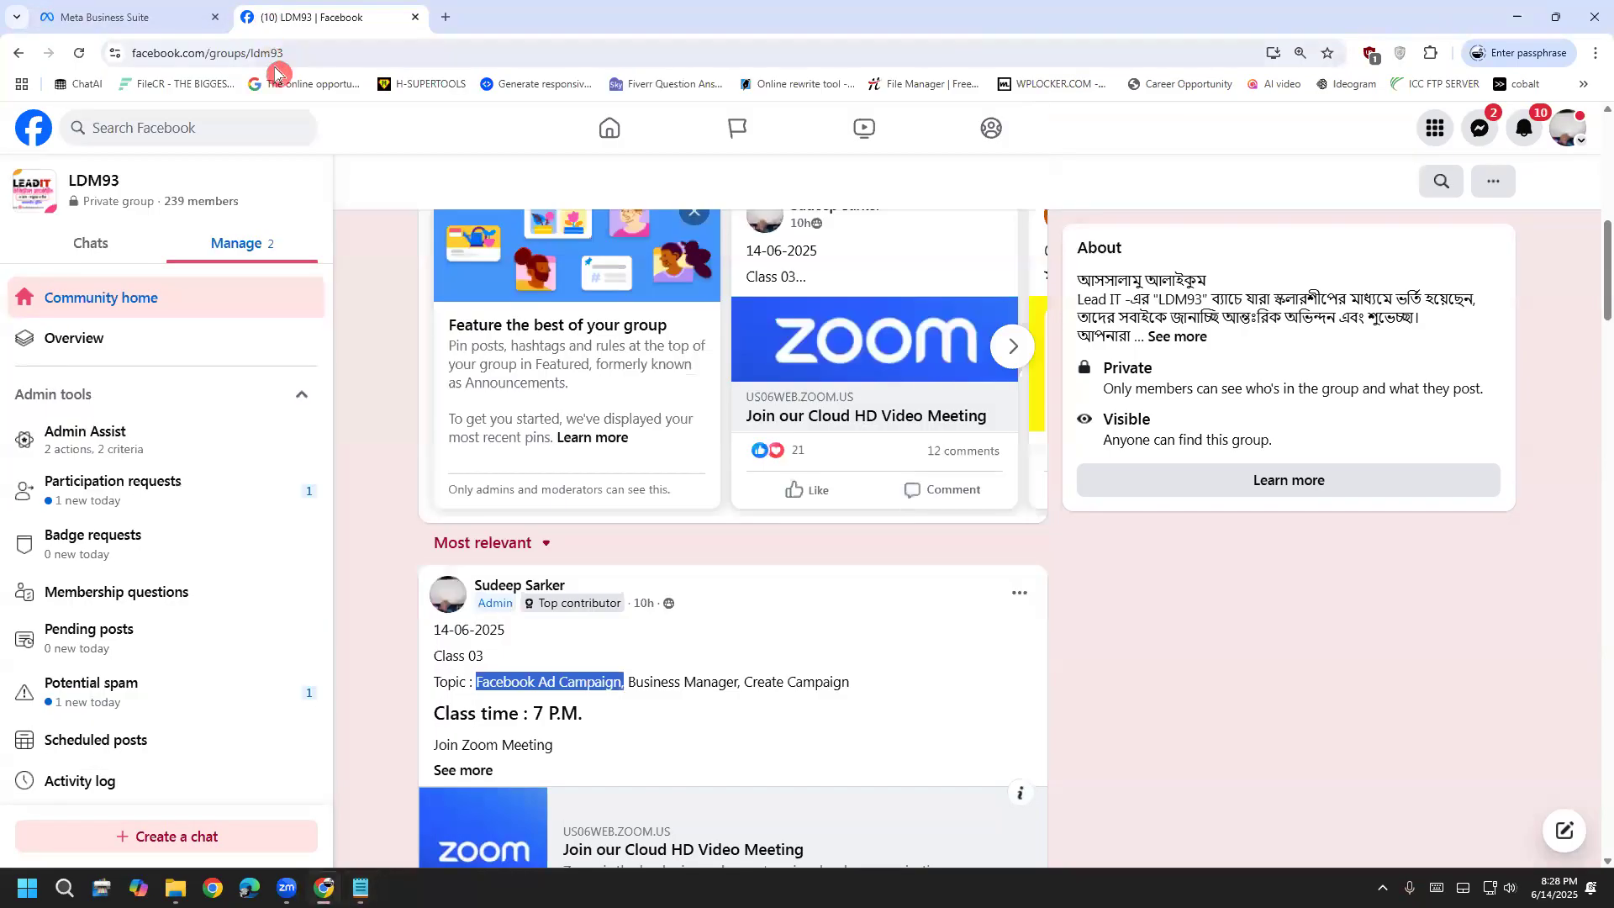
{"action": "left_click", "coordinate": [286, 53]}
{"action": "type", "text": "f"}
{"action": "key", "text": "BackSpace"}
{"action": "key", "text": "BackSpace"}
{"action": "type", "text": "ads"}
{"action": "key", "text": "ctrl+a"}
{"action": "key", "text": "ctrl+c"}
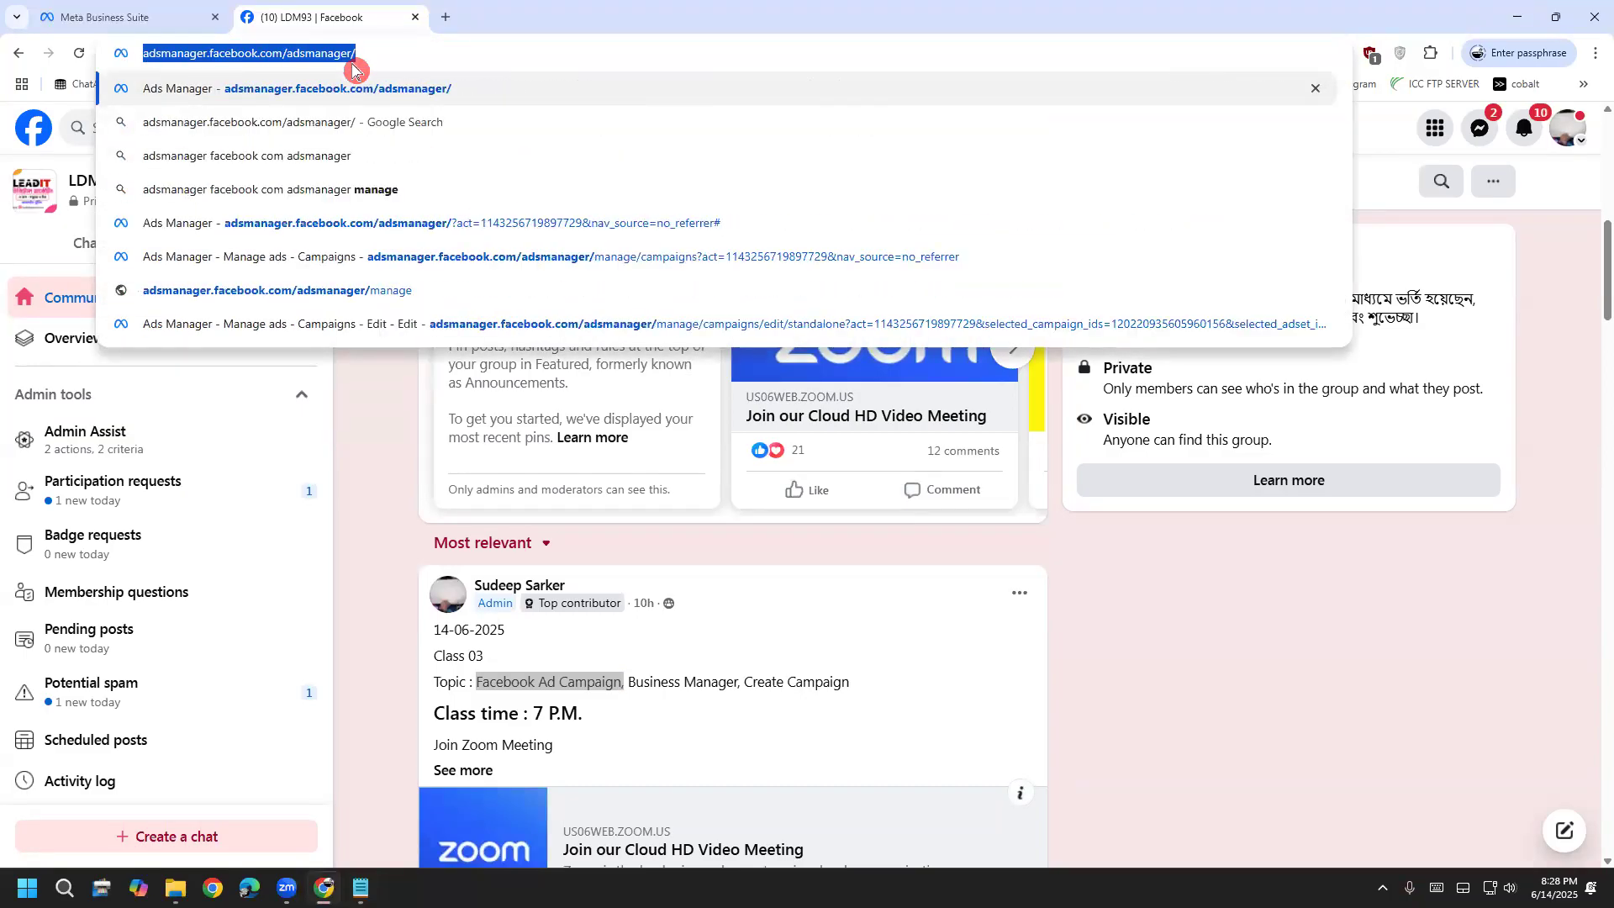
Paste the Ads Manager URL after 'Ads campaign:' and move it onto its own line
{"action": "left_click", "coordinate": [360, 889]}
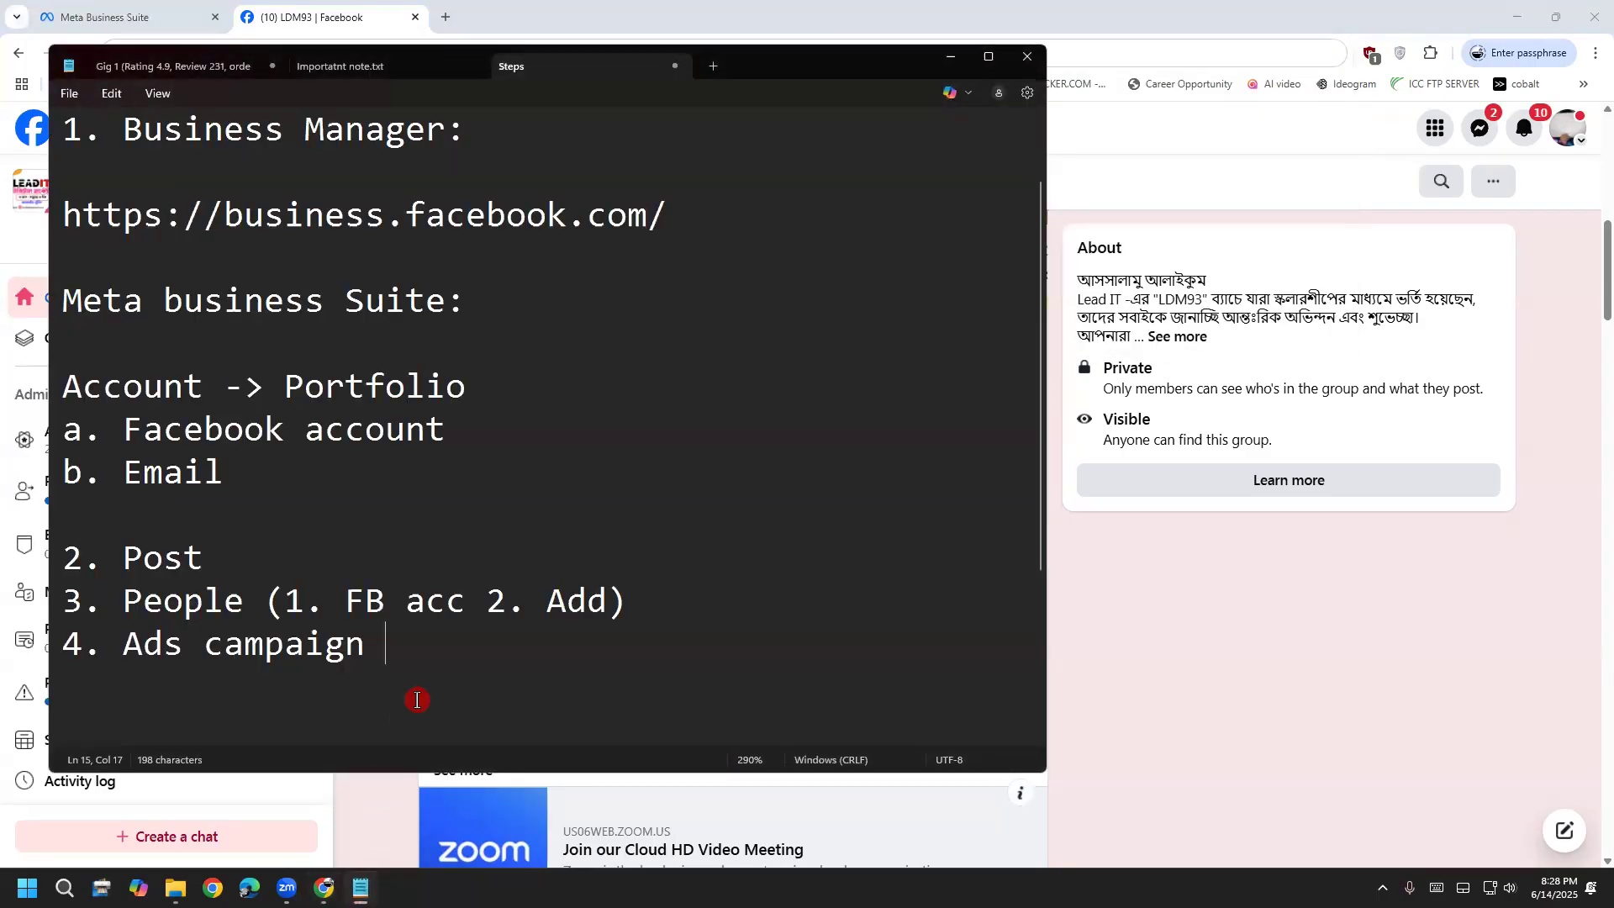
{"action": "key", "text": "BackSpace"}
{"action": "type", "text": ":"}
{"action": "key", "text": "ctrl+v"}
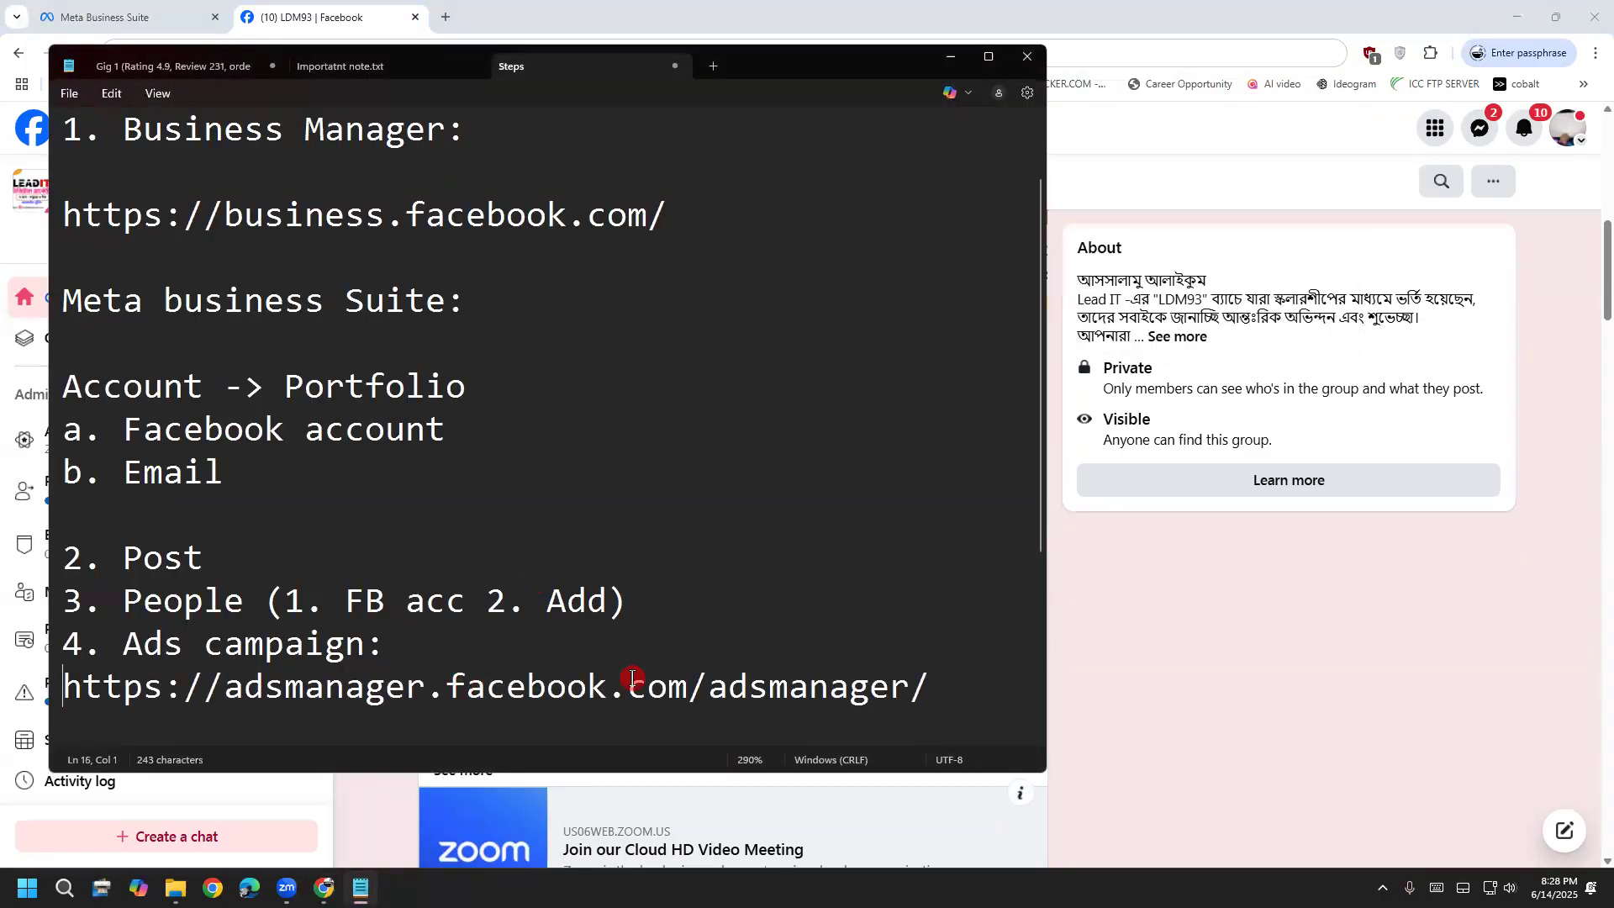
{"action": "left_click", "coordinate": [67, 685]}
{"action": "key", "text": "Return"}
{"action": "key", "text": "Return"}
{"action": "left_click_drag", "start_coordinate": [933, 685], "coordinate": [19, 688]}
Highlight the adsmanager, facebook.com and ads parts of the address in the notes
{"action": "key", "text": "alt+Tab"}
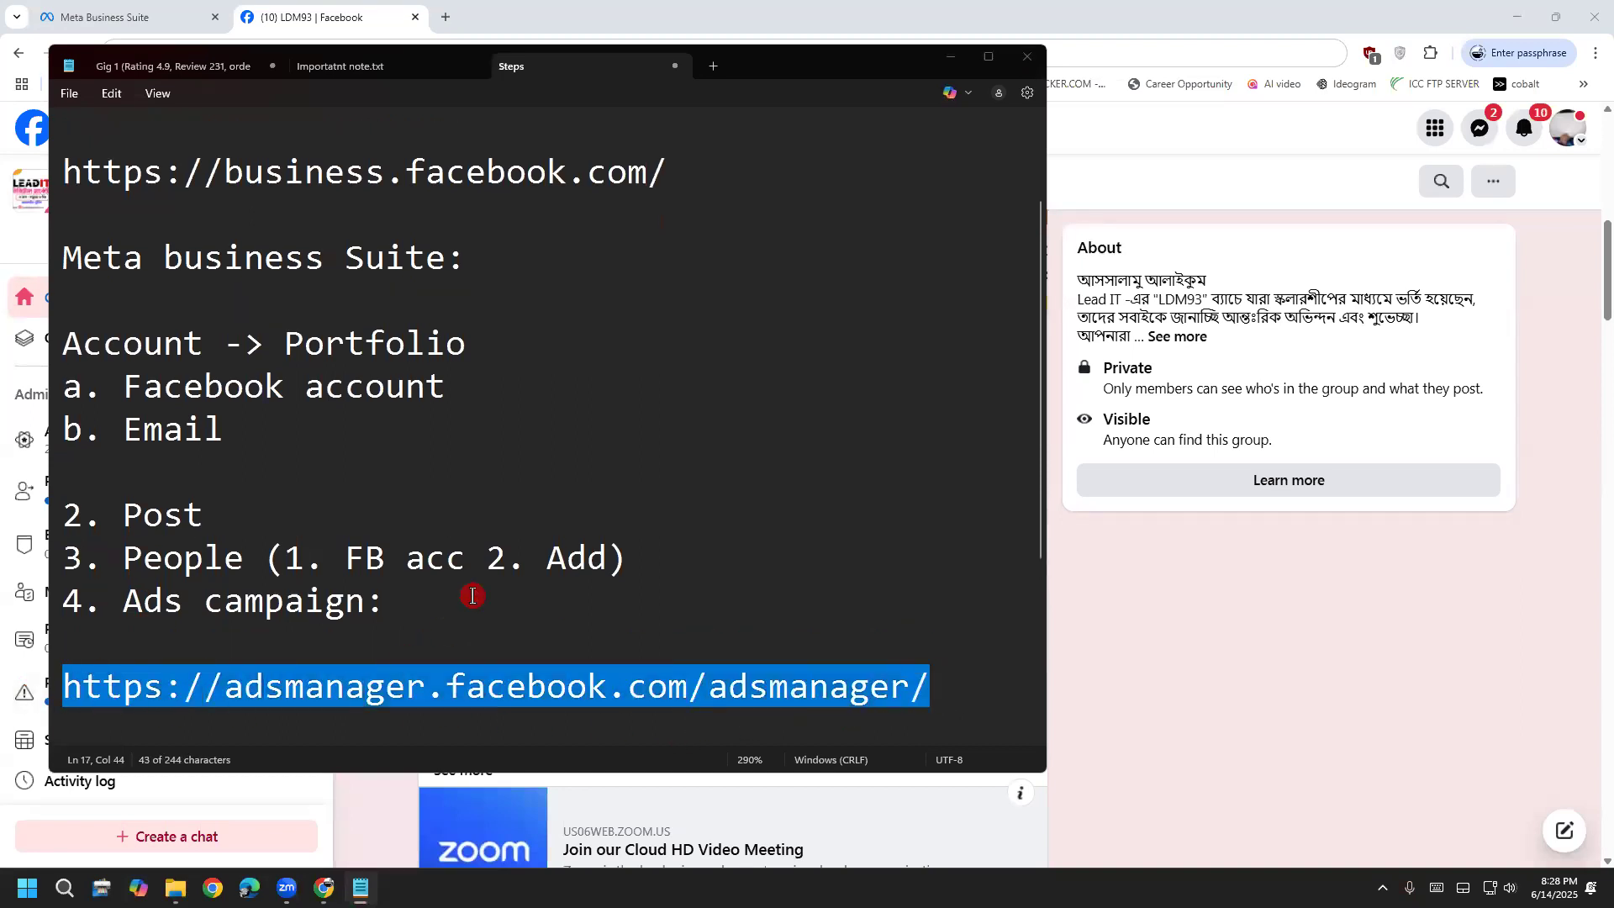
{"action": "left_click", "coordinate": [393, 681]}
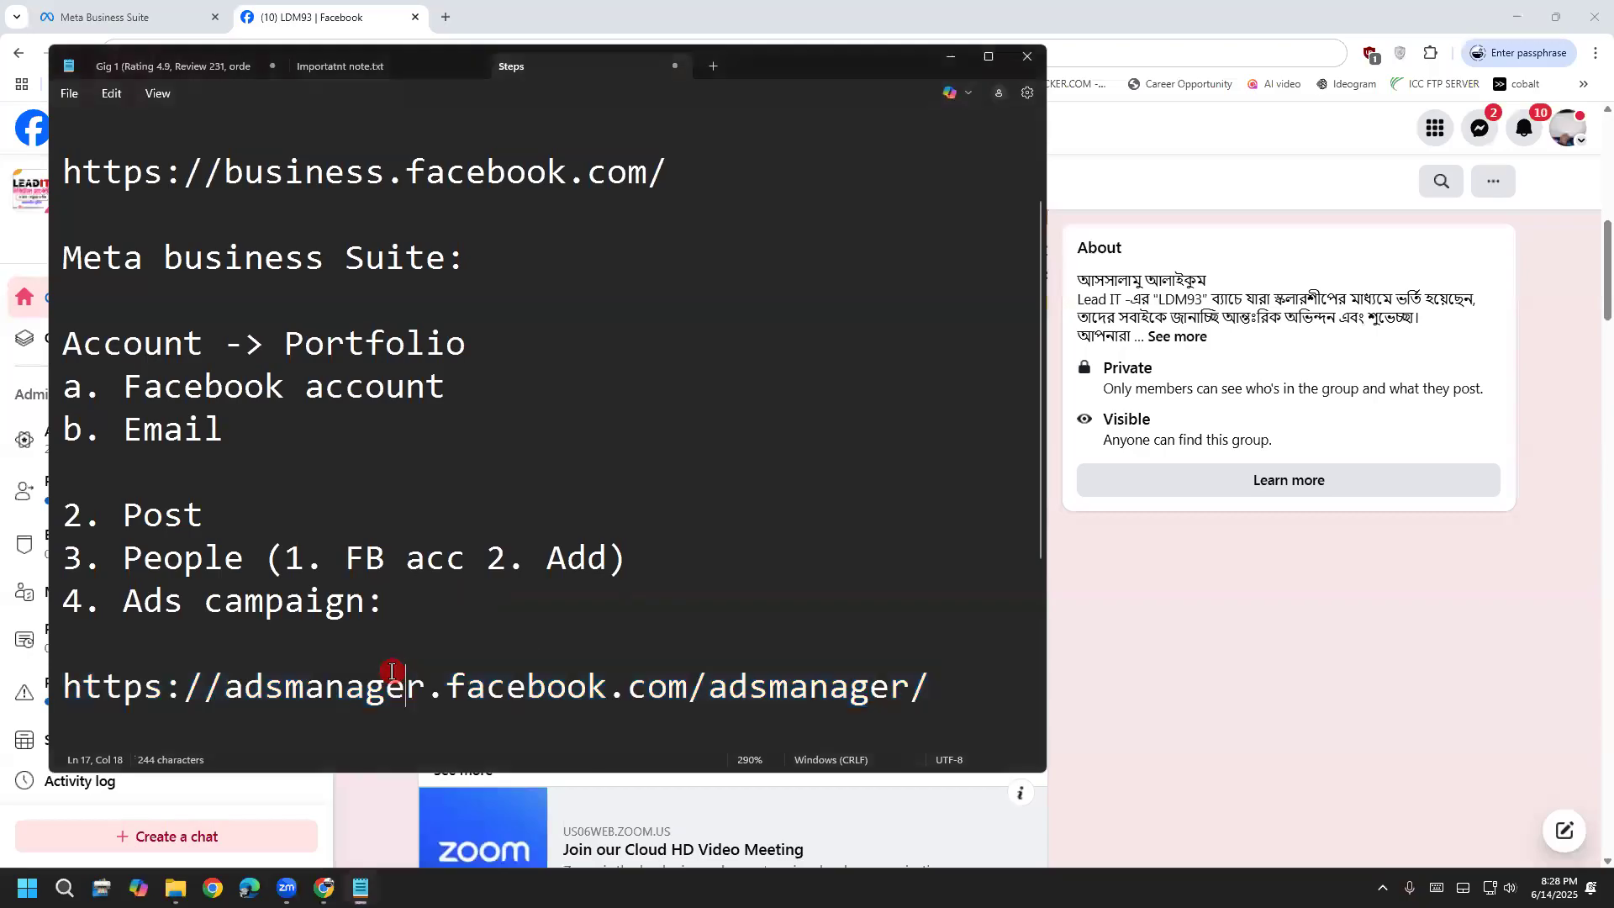
{"action": "left_click_drag", "start_coordinate": [224, 685], "coordinate": [972, 706]}
{"action": "left_click", "coordinate": [455, 688]}
{"action": "left_click", "coordinate": [740, 693]}
{"action": "left_click", "coordinate": [285, 677]}
{"action": "scroll", "coordinate": [216, 652], "scroll_direction": "up", "scroll_amount": 2}
{"action": "scroll", "coordinate": [227, 647], "scroll_direction": "down", "scroll_amount": 2}
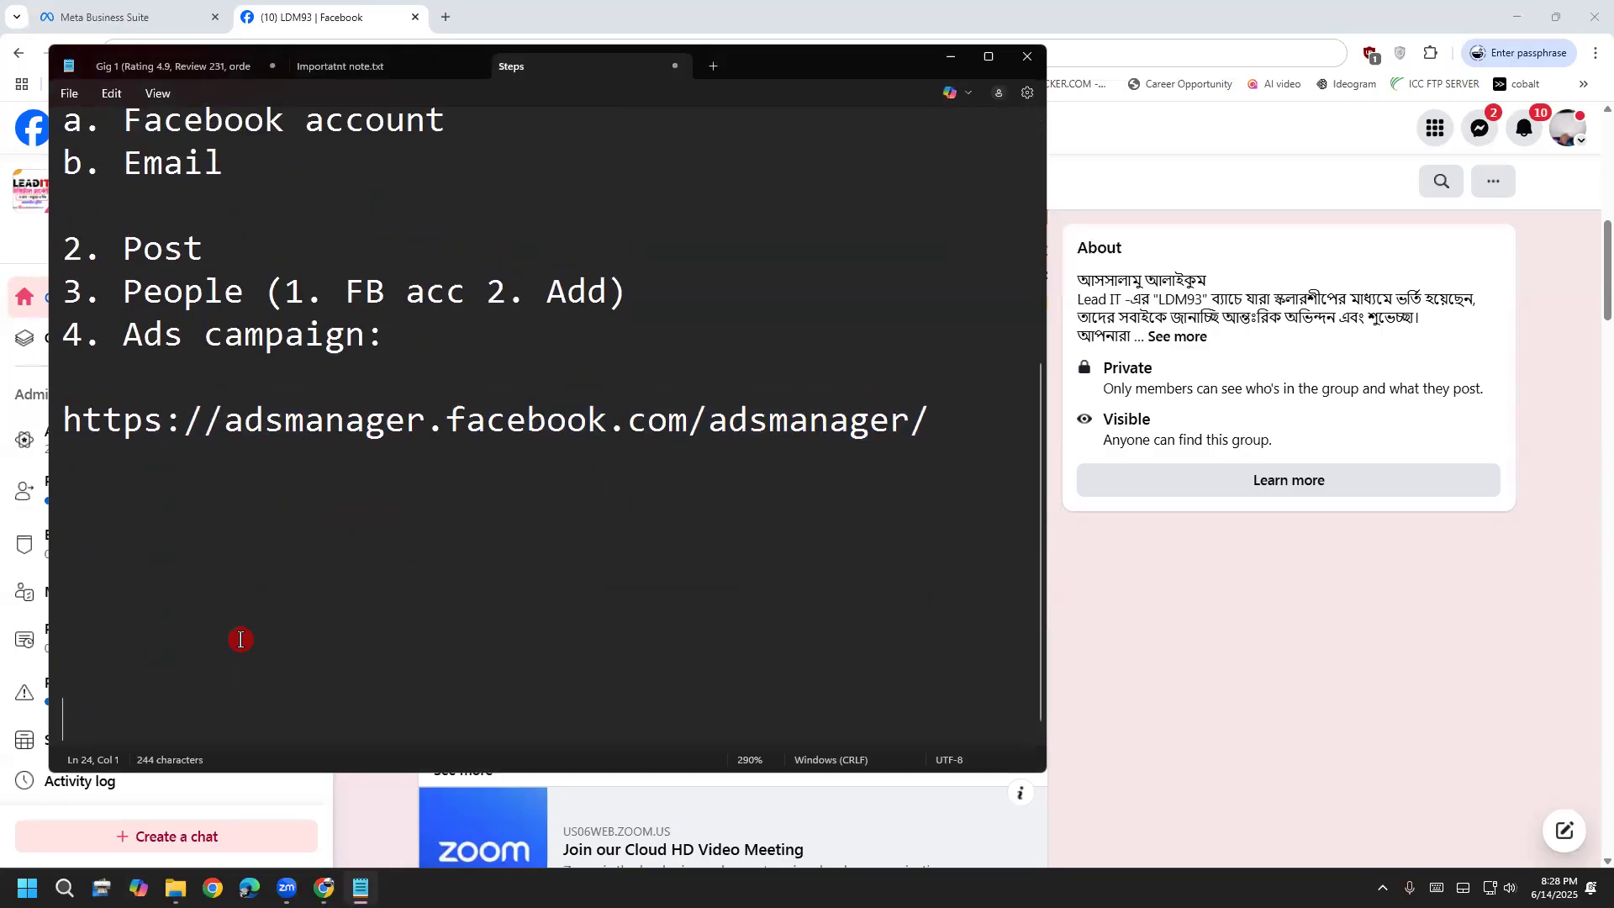
{"action": "scroll", "coordinate": [317, 641], "scroll_direction": "up", "scroll_amount": 3}
{"action": "left_click", "coordinate": [368, 643]}
{"action": "left_click_drag", "start_coordinate": [924, 722], "coordinate": [58, 727]}
{"action": "right_click", "coordinate": [145, 730]}
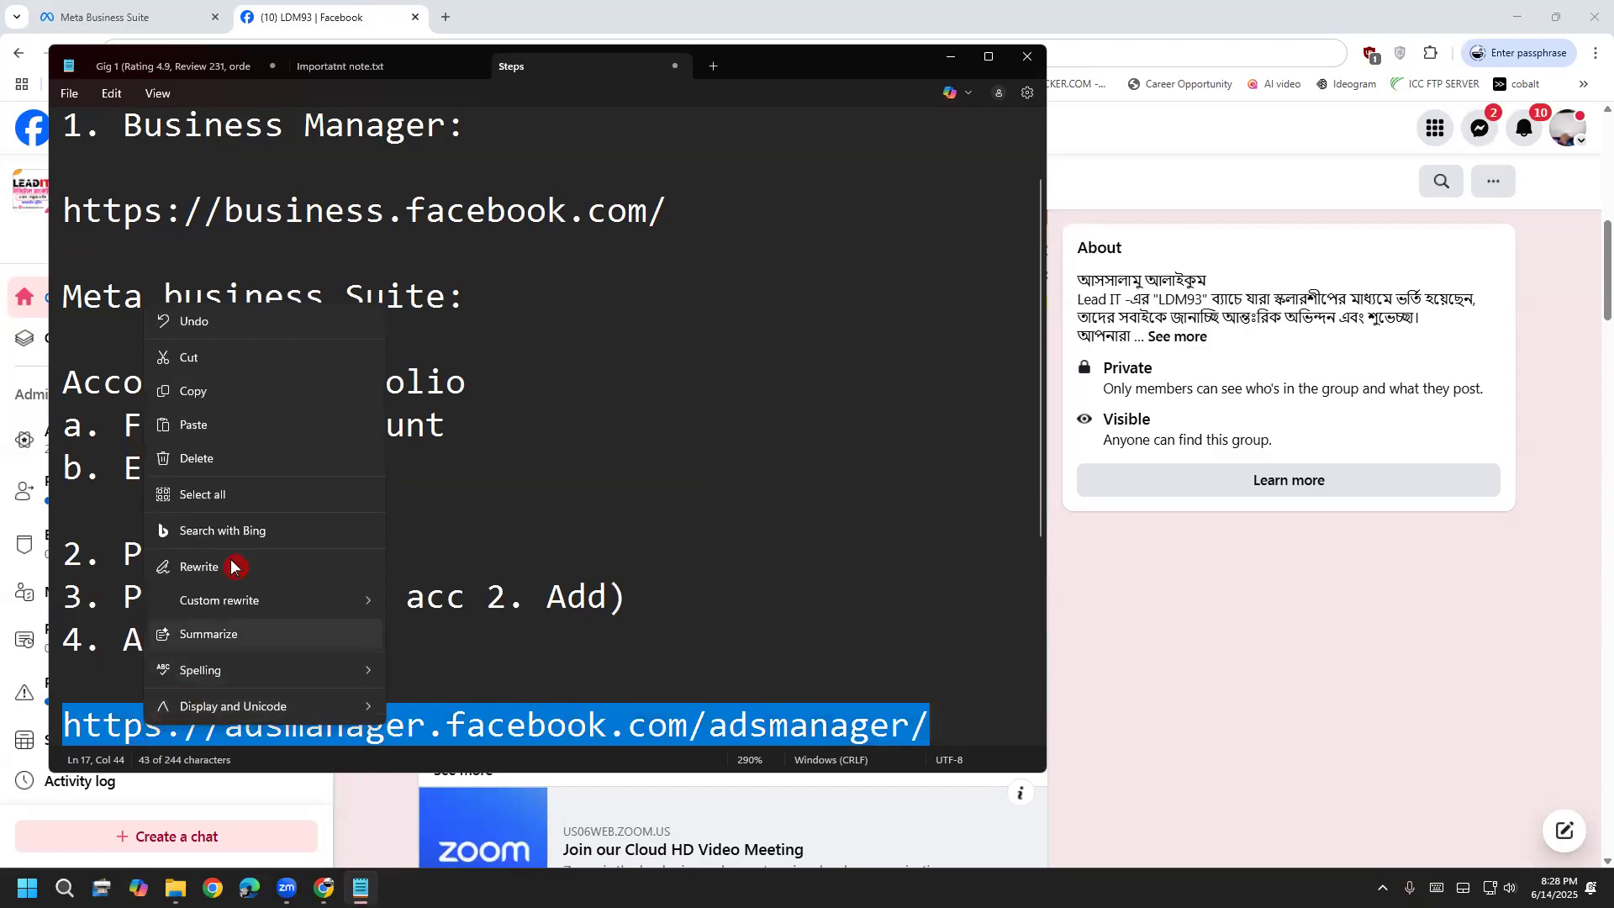
{"action": "left_click", "coordinate": [210, 393]}
{"action": "left_click", "coordinate": [361, 13]}
{"action": "left_click", "coordinate": [368, 52]}
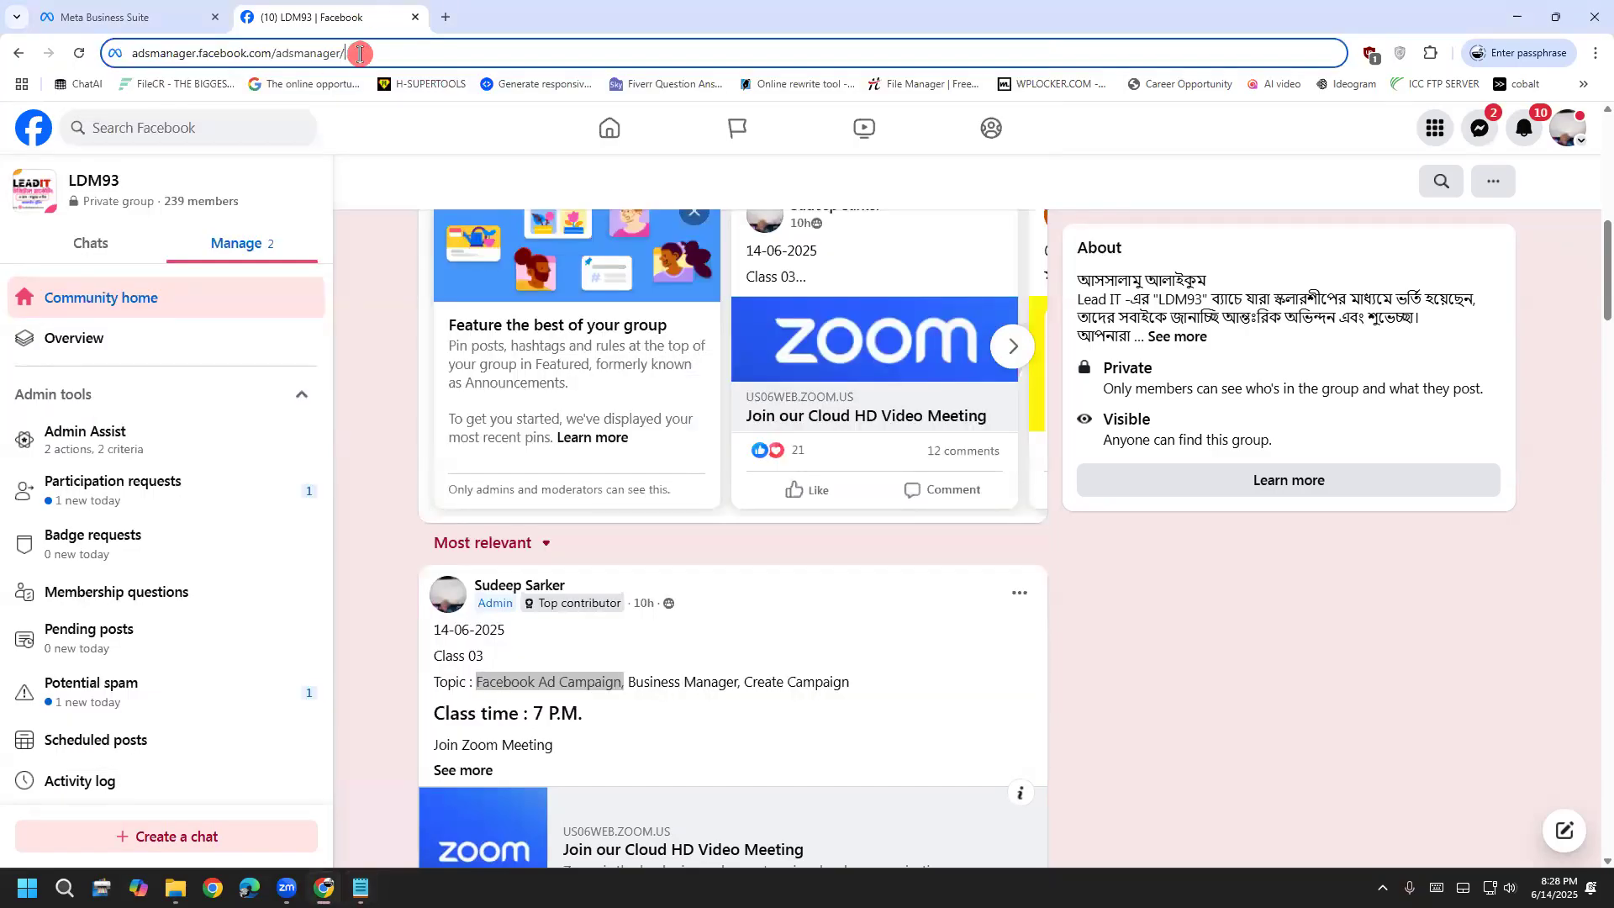
Load Ads Manager, delete the draft campaign 'first', then return to the Meta Business Suite tab
{"action": "key", "text": "Return"}
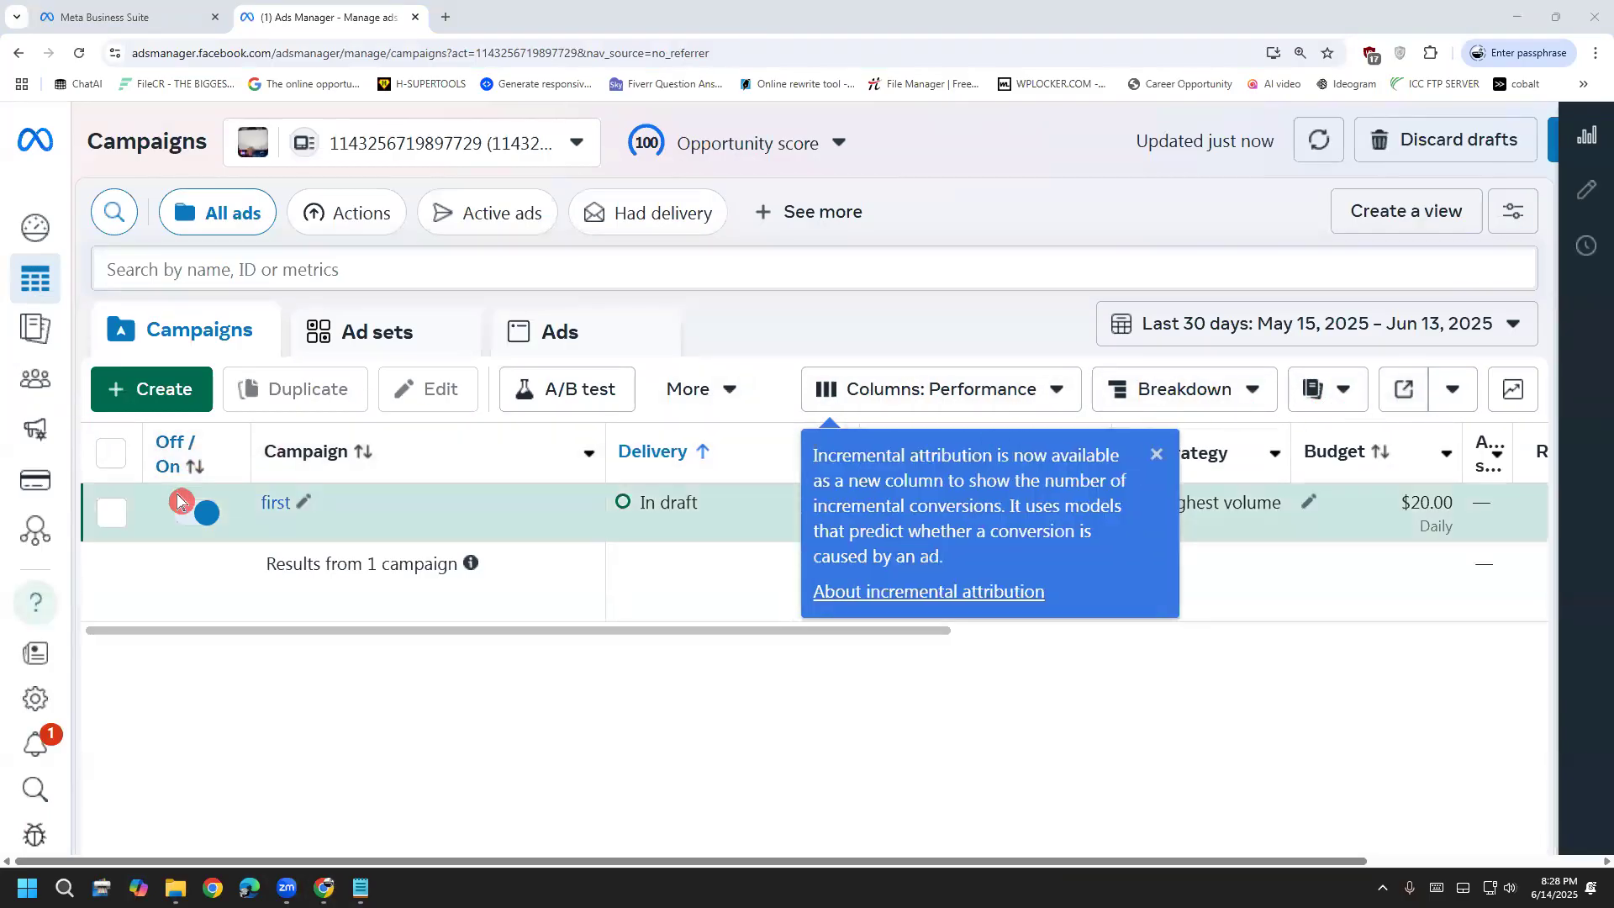
{"action": "left_click", "coordinate": [112, 513]}
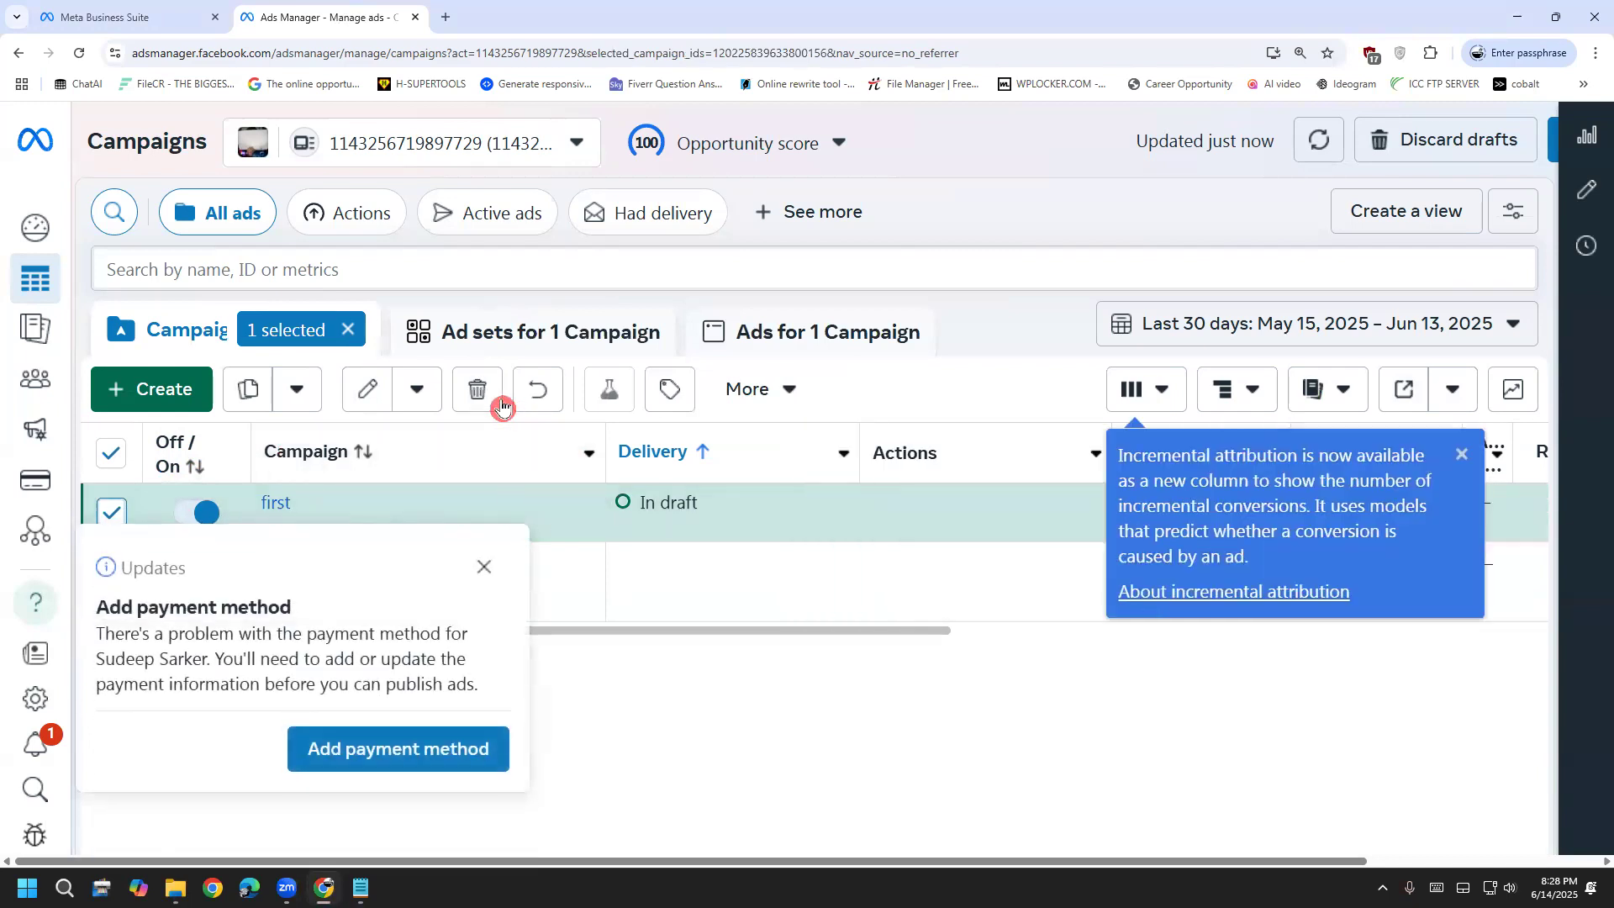
{"action": "left_click", "coordinate": [499, 402]}
{"action": "left_click", "coordinate": [1018, 431]}
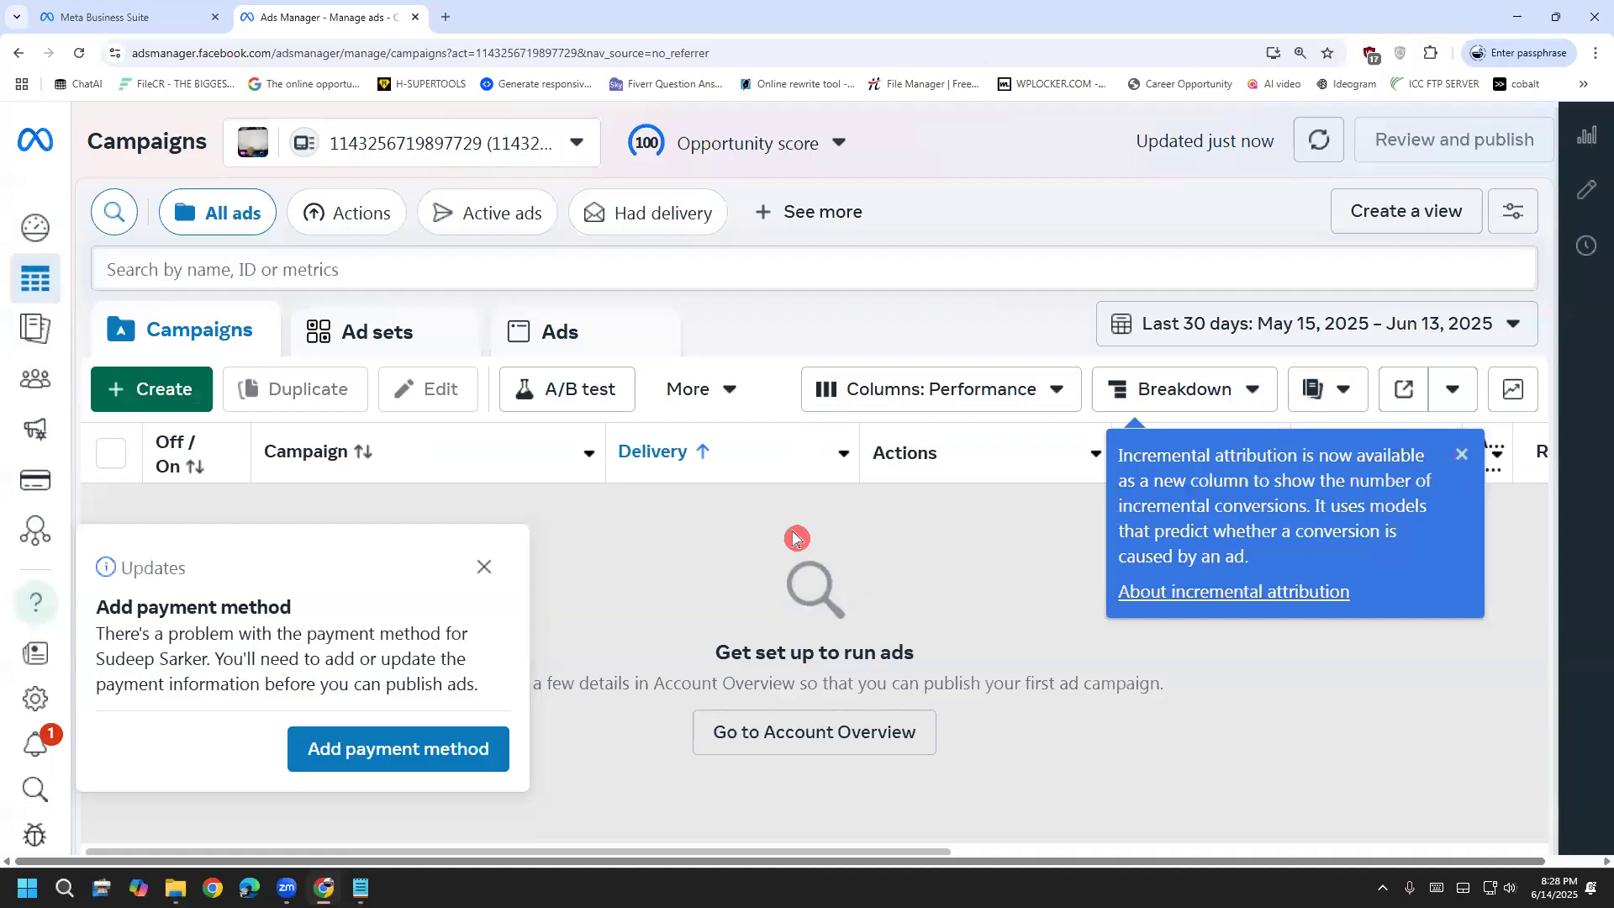
{"action": "left_click", "coordinate": [1267, 14]}
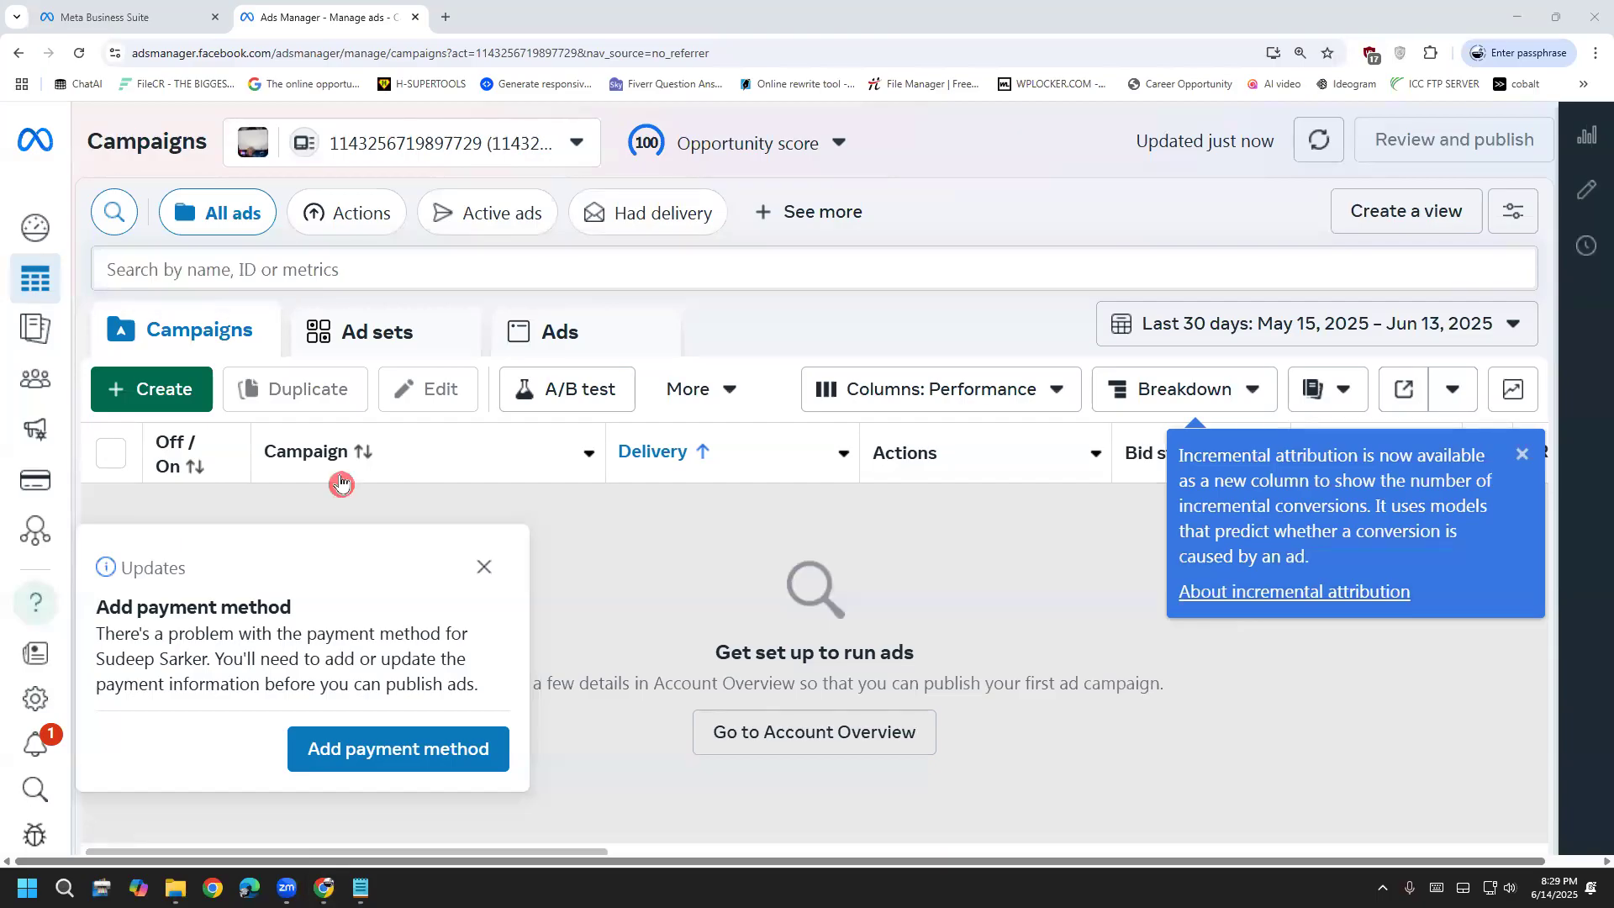
{"action": "left_click", "coordinate": [202, 25]}
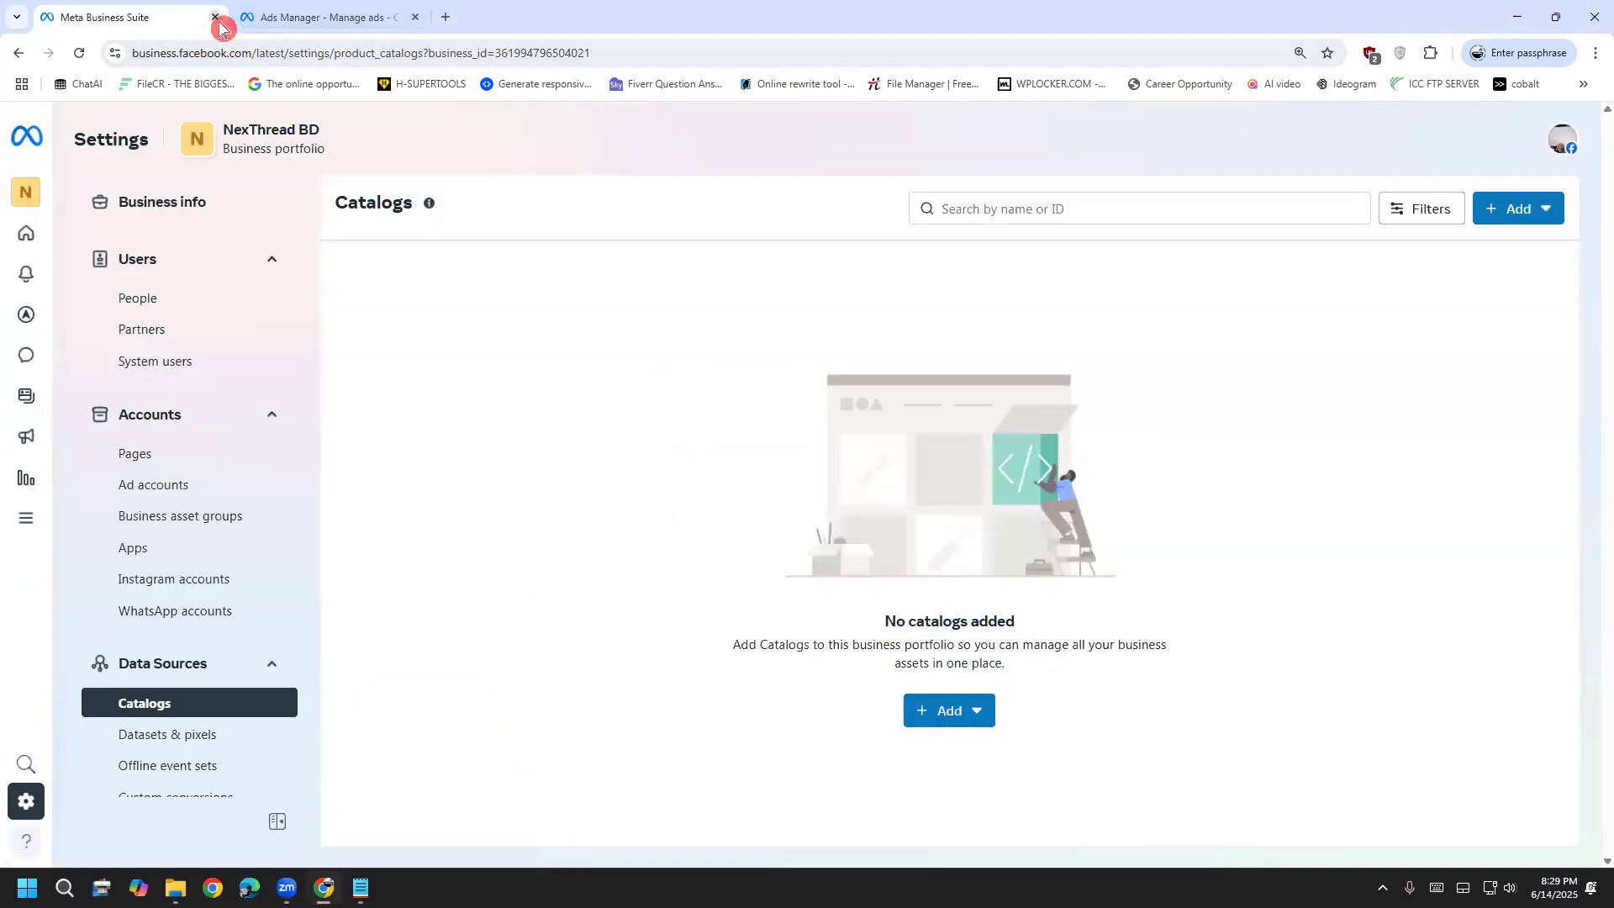
Close the Meta Business Suite tab and start a new campaign in Ads Manager
{"action": "left_click", "coordinate": [215, 16]}
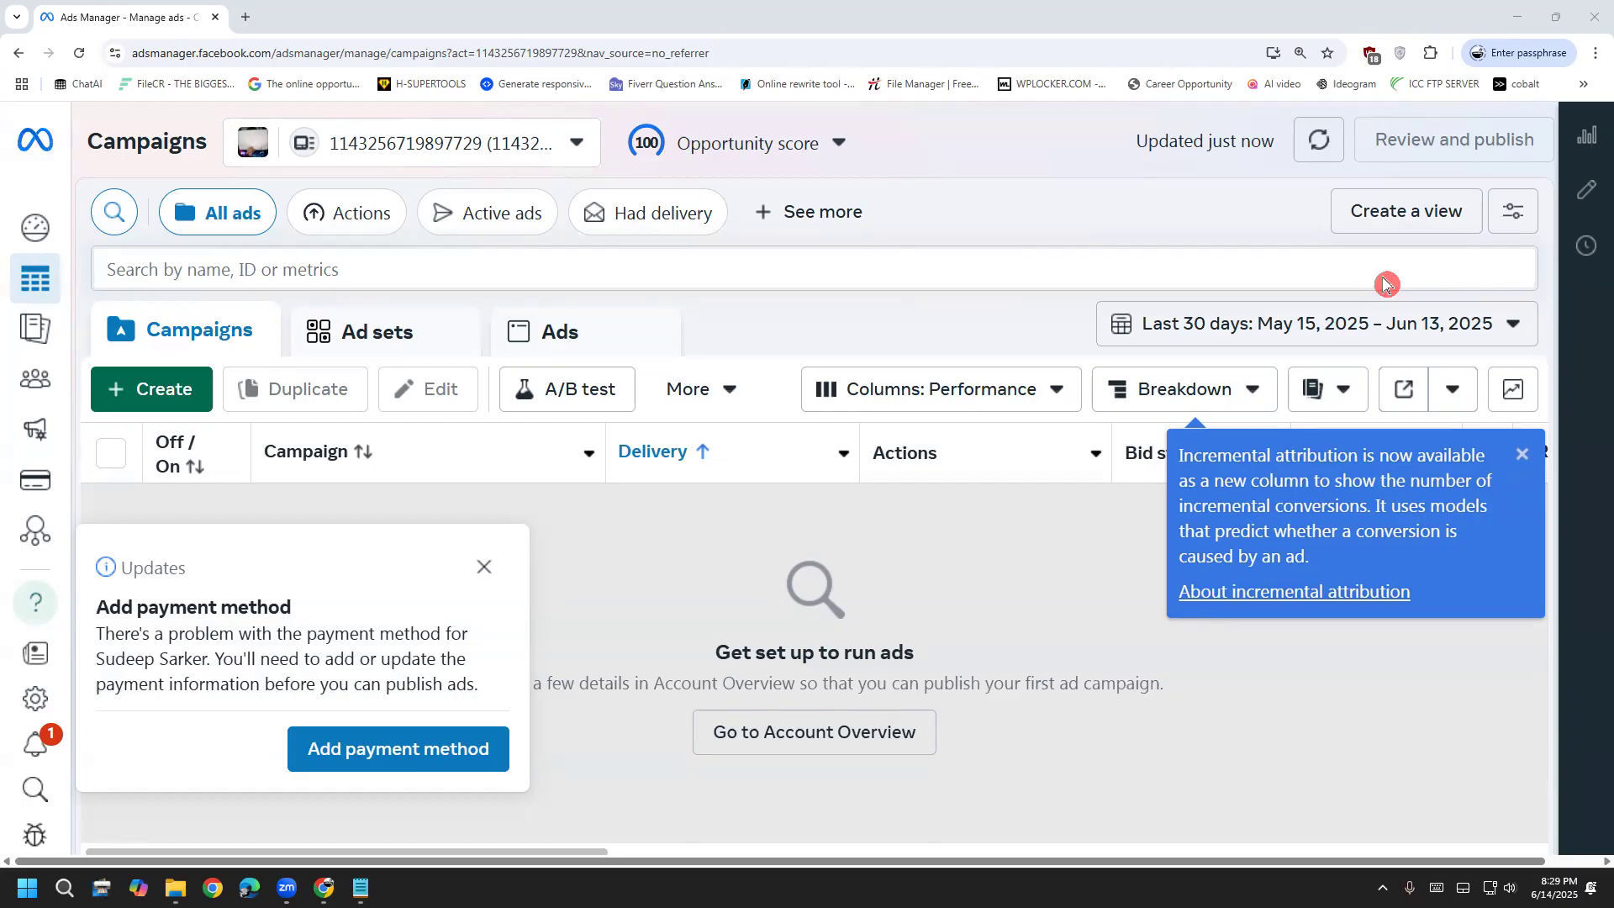
{"action": "left_click", "coordinate": [156, 399]}
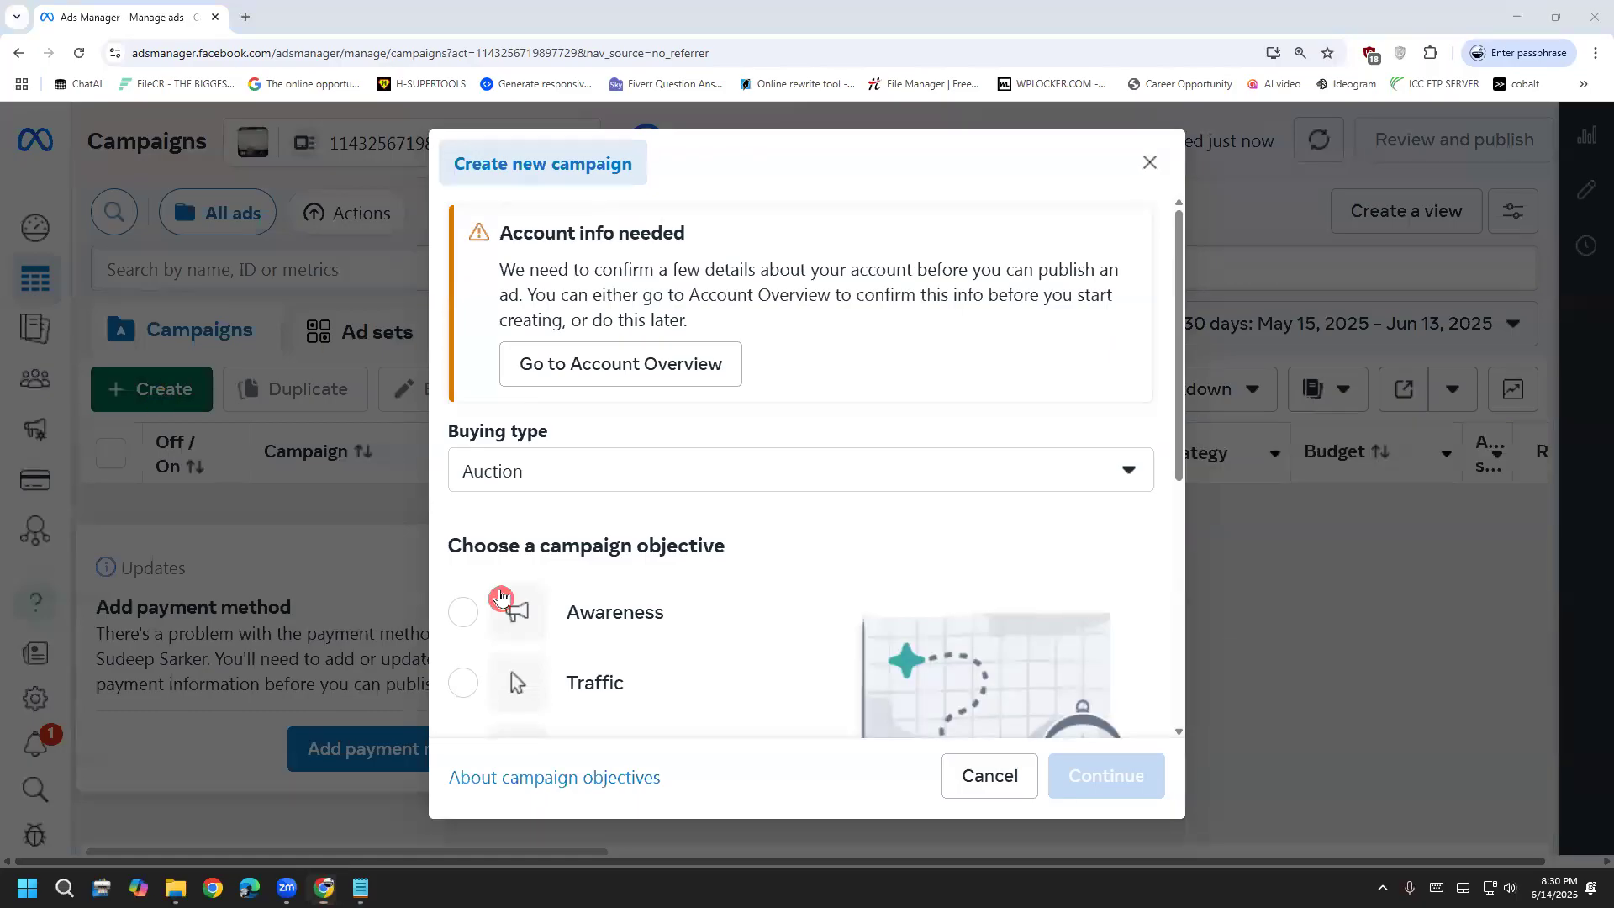
Close the campaign dialog, step the page zoom down to 100%, and restart campaign creation
{"action": "scroll", "coordinate": [504, 601], "scroll_direction": "down", "scroll_amount": 3}
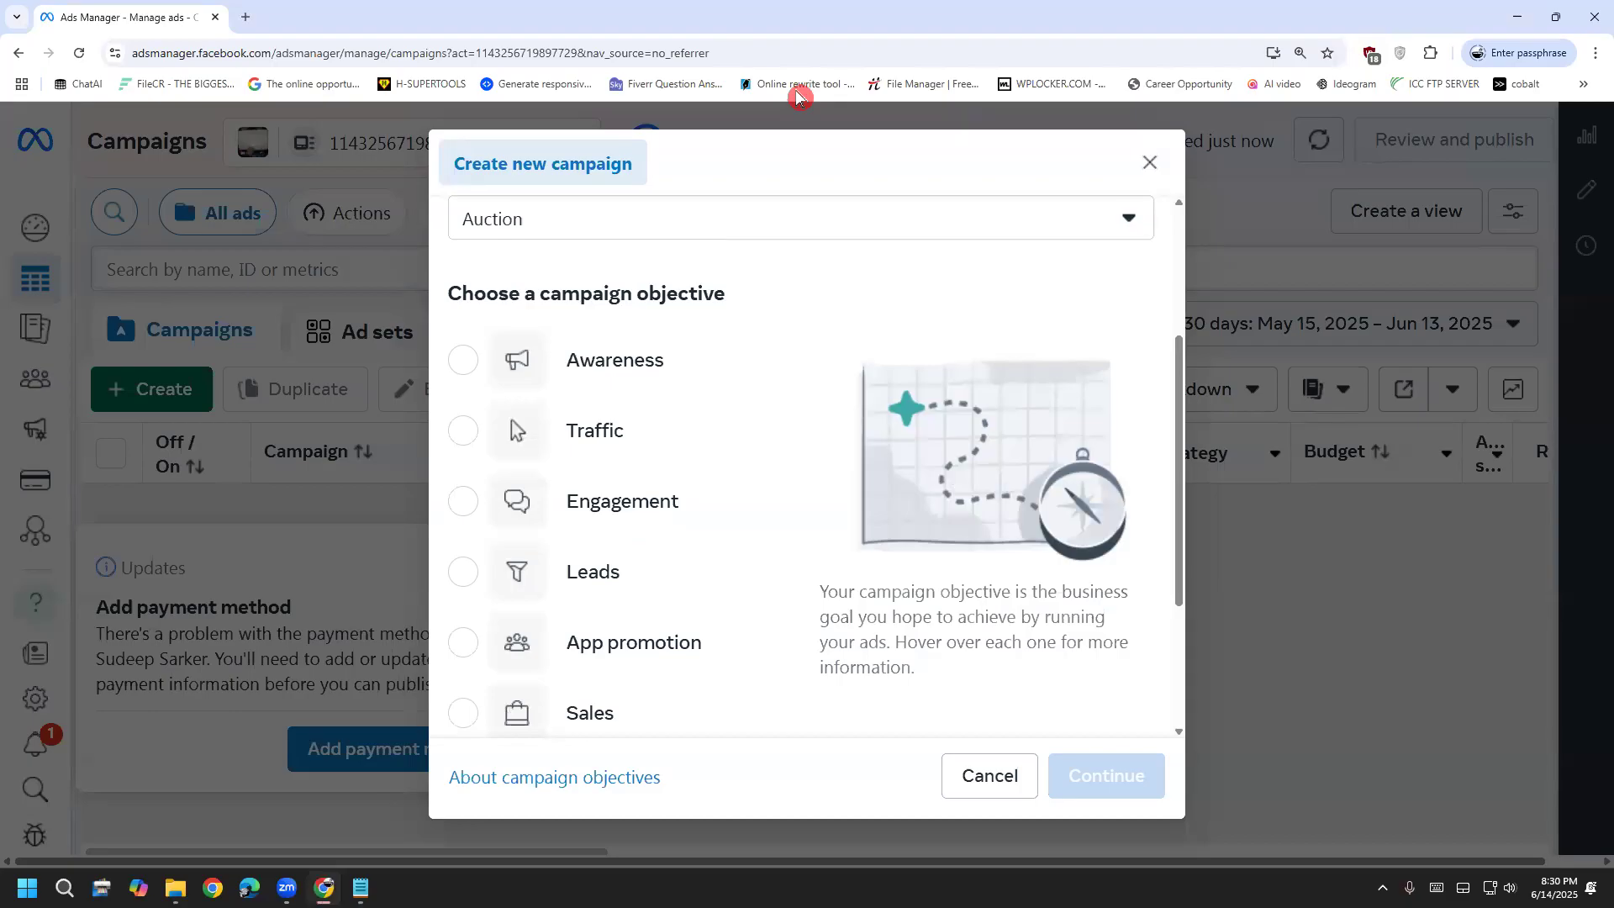
{"action": "key", "text": "Escape"}
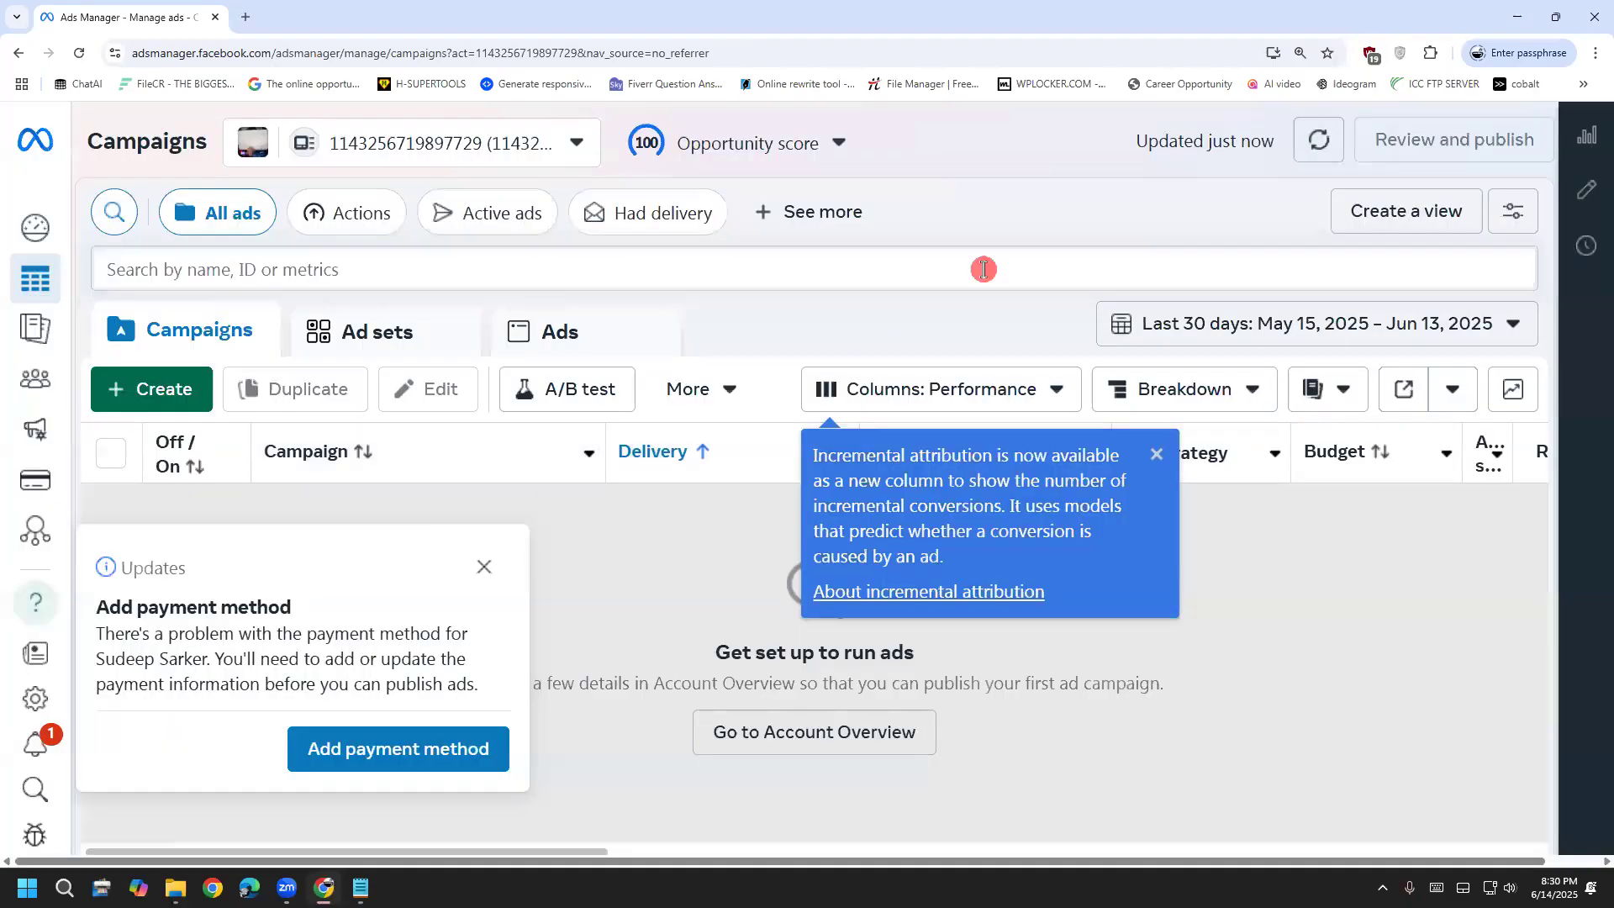
{"action": "left_click", "coordinate": [1300, 52]}
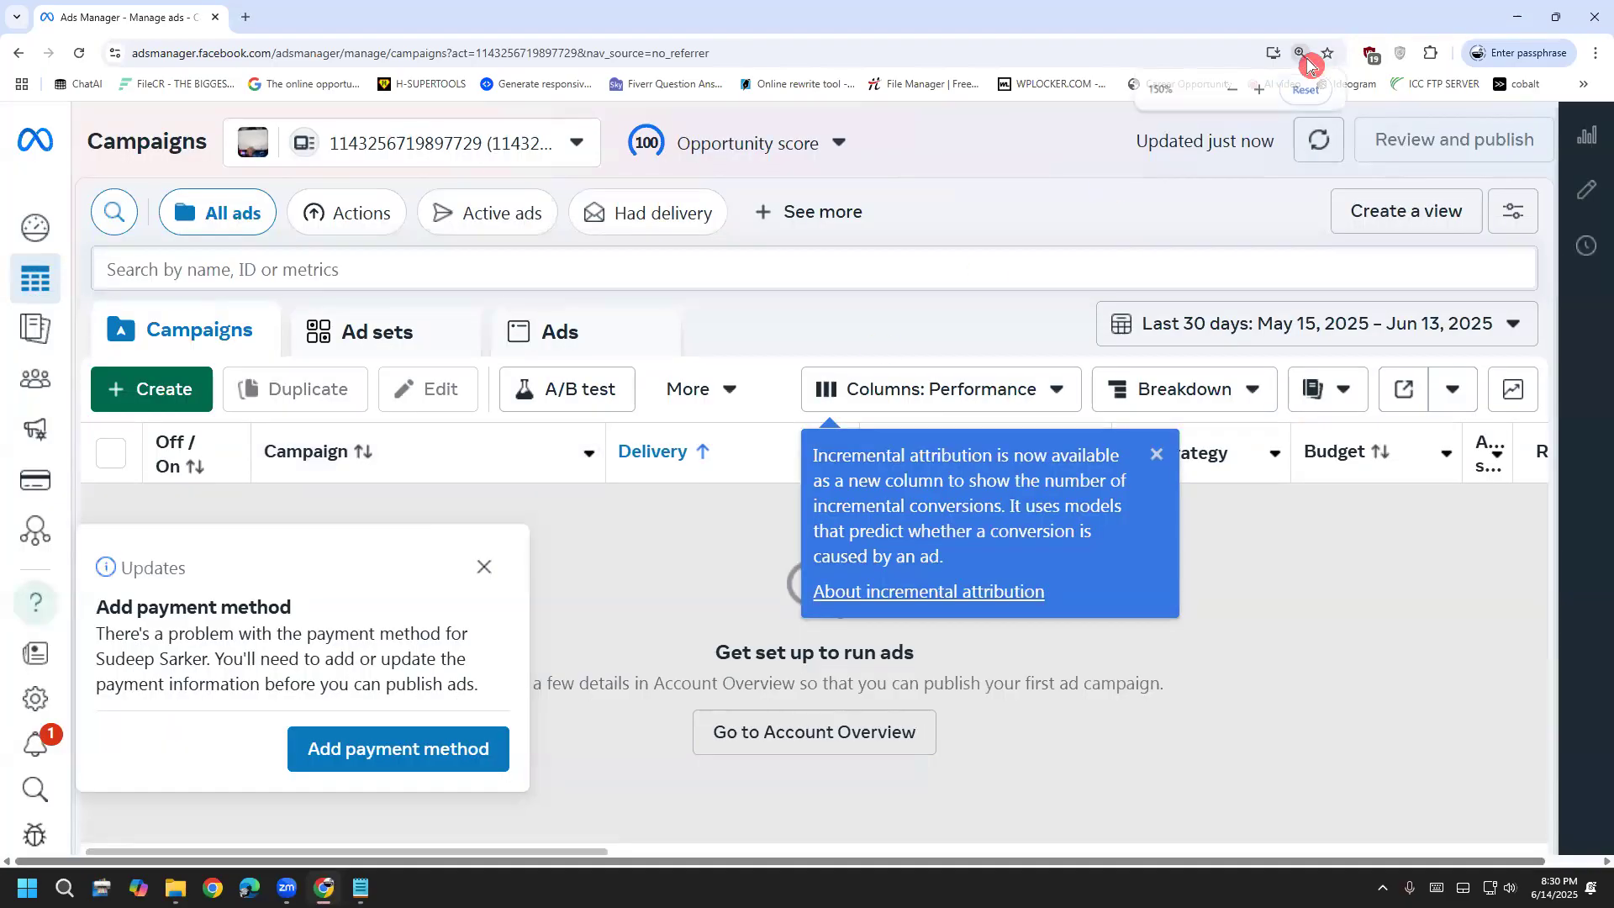
{"action": "left_click", "coordinate": [1234, 93]}
{"action": "left_click", "coordinate": [1234, 91]}
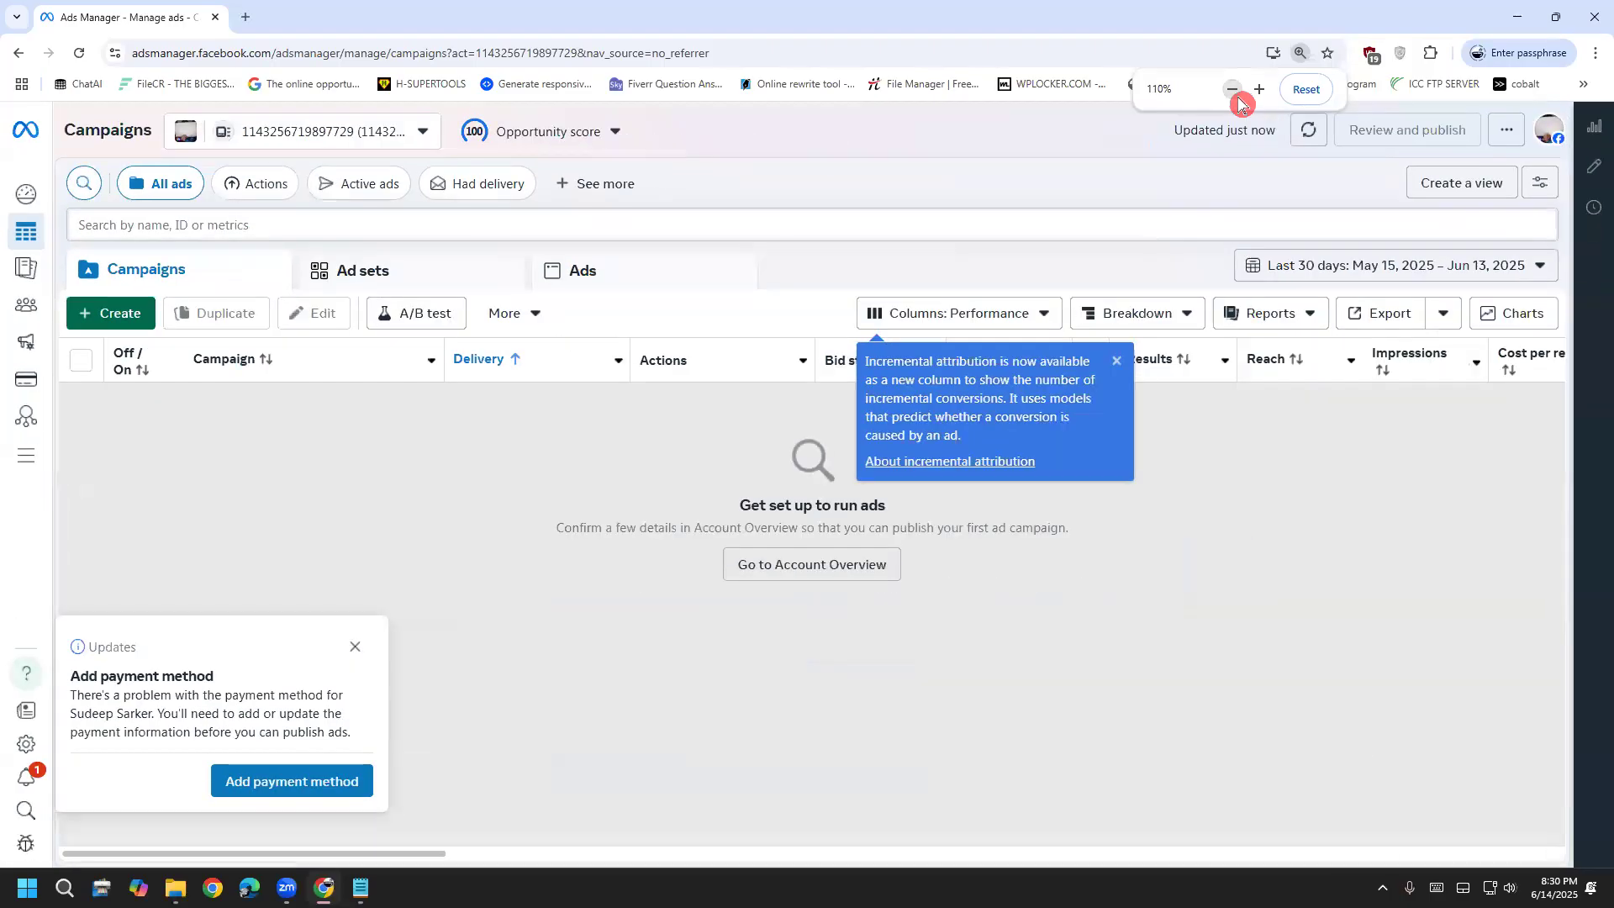
{"action": "left_click", "coordinate": [1236, 94]}
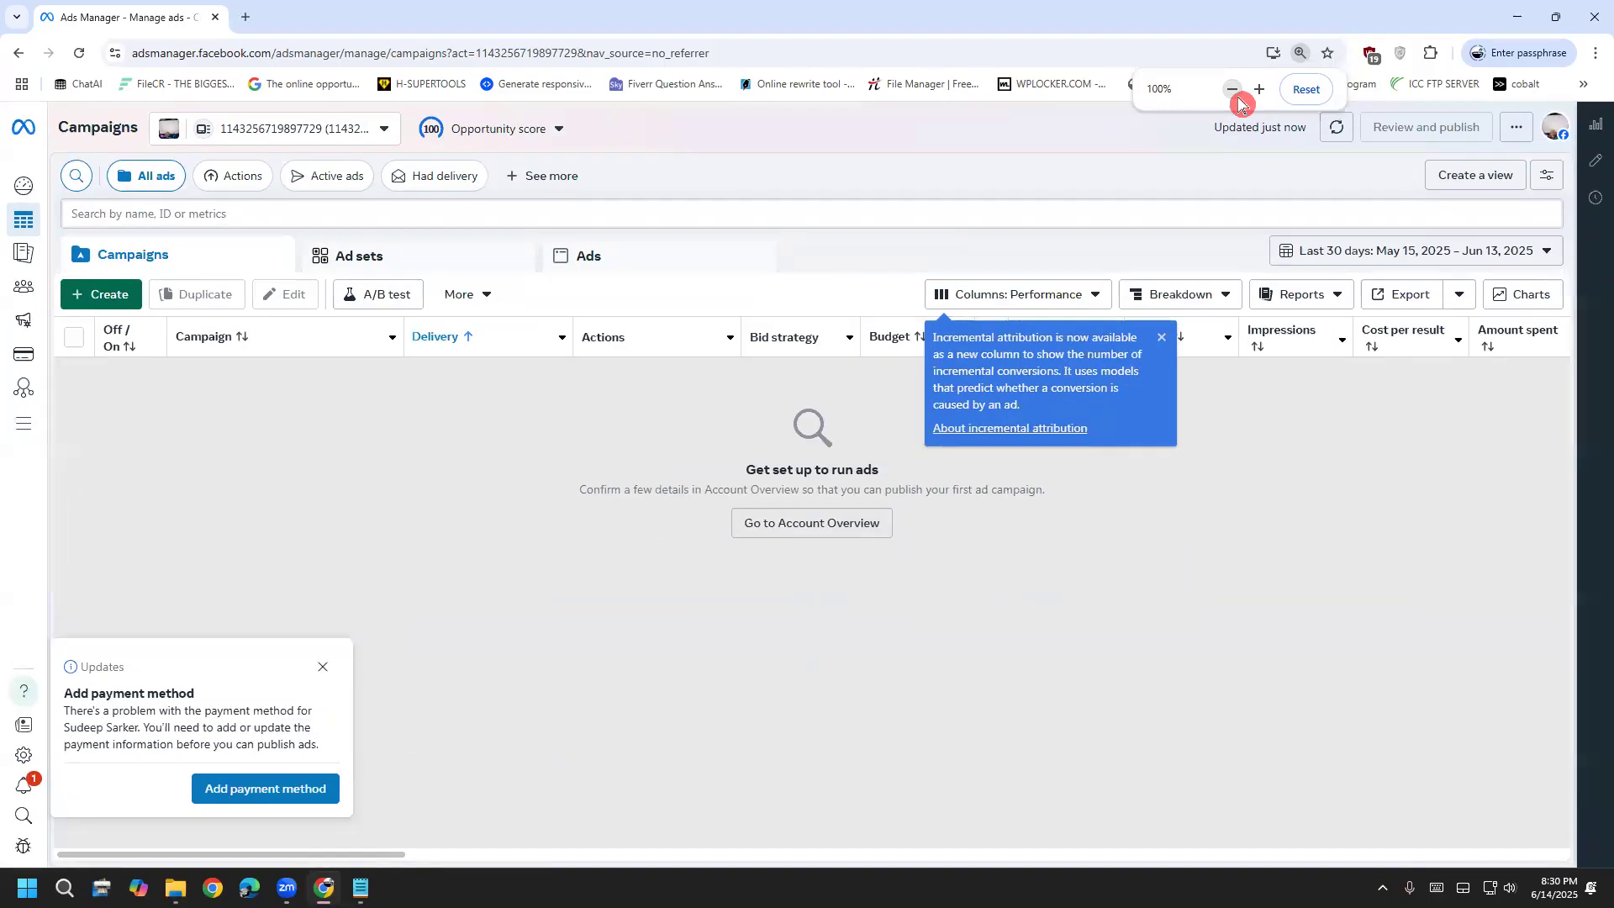
{"action": "left_click", "coordinate": [94, 298]}
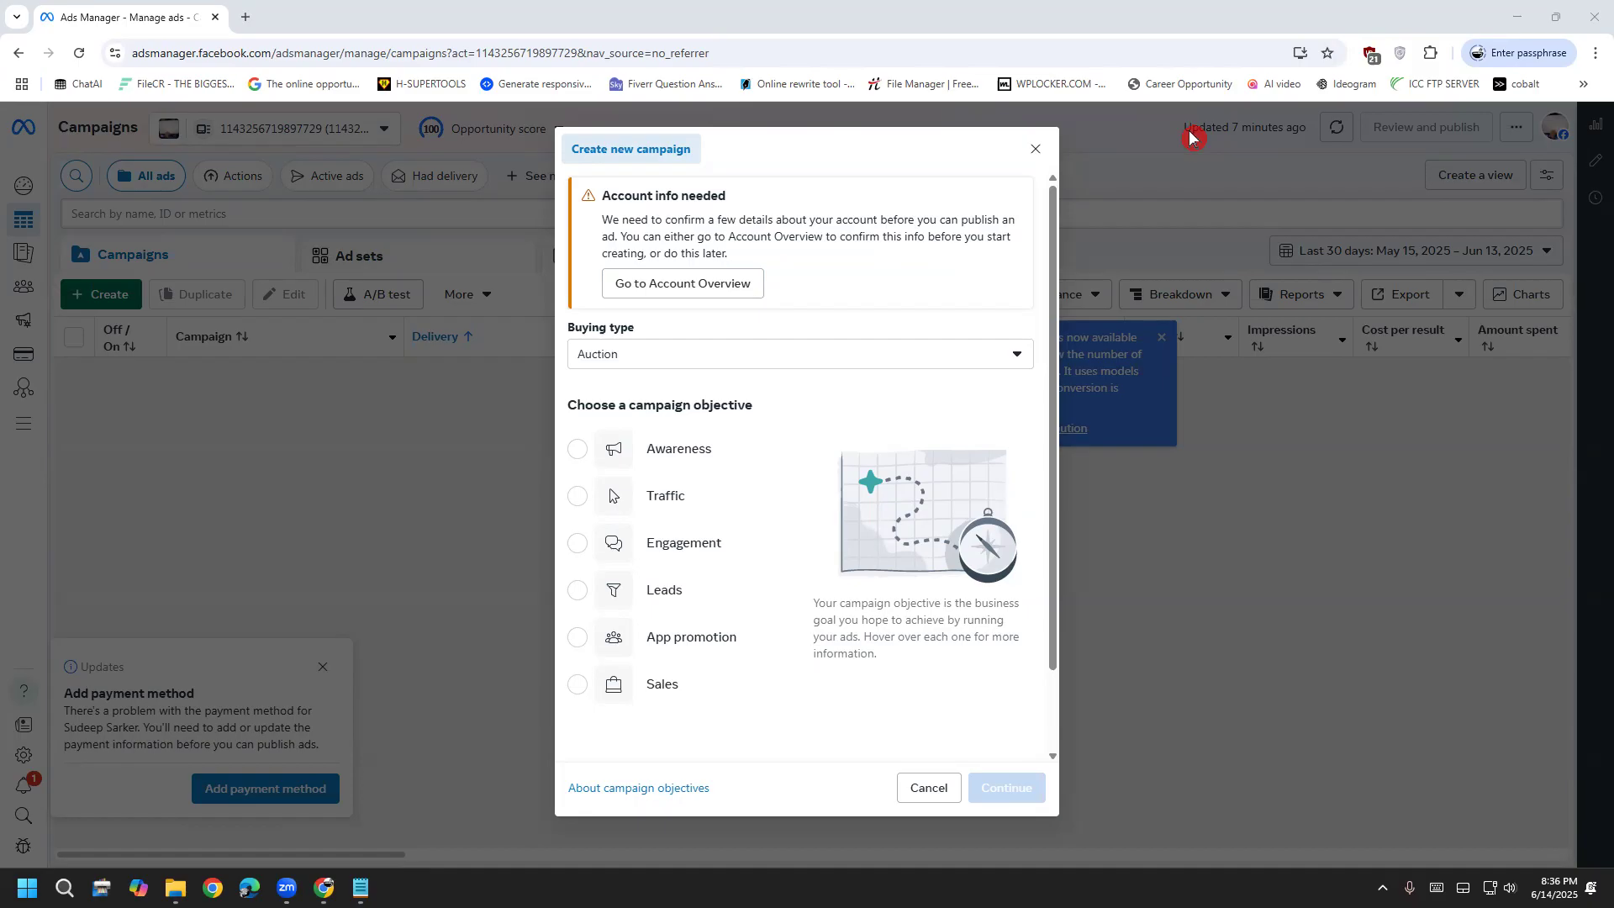
Expand Buying type to show Auction and Reservation, and sketch explanatory lines from Auction
{"action": "left_click", "coordinate": [671, 353]}
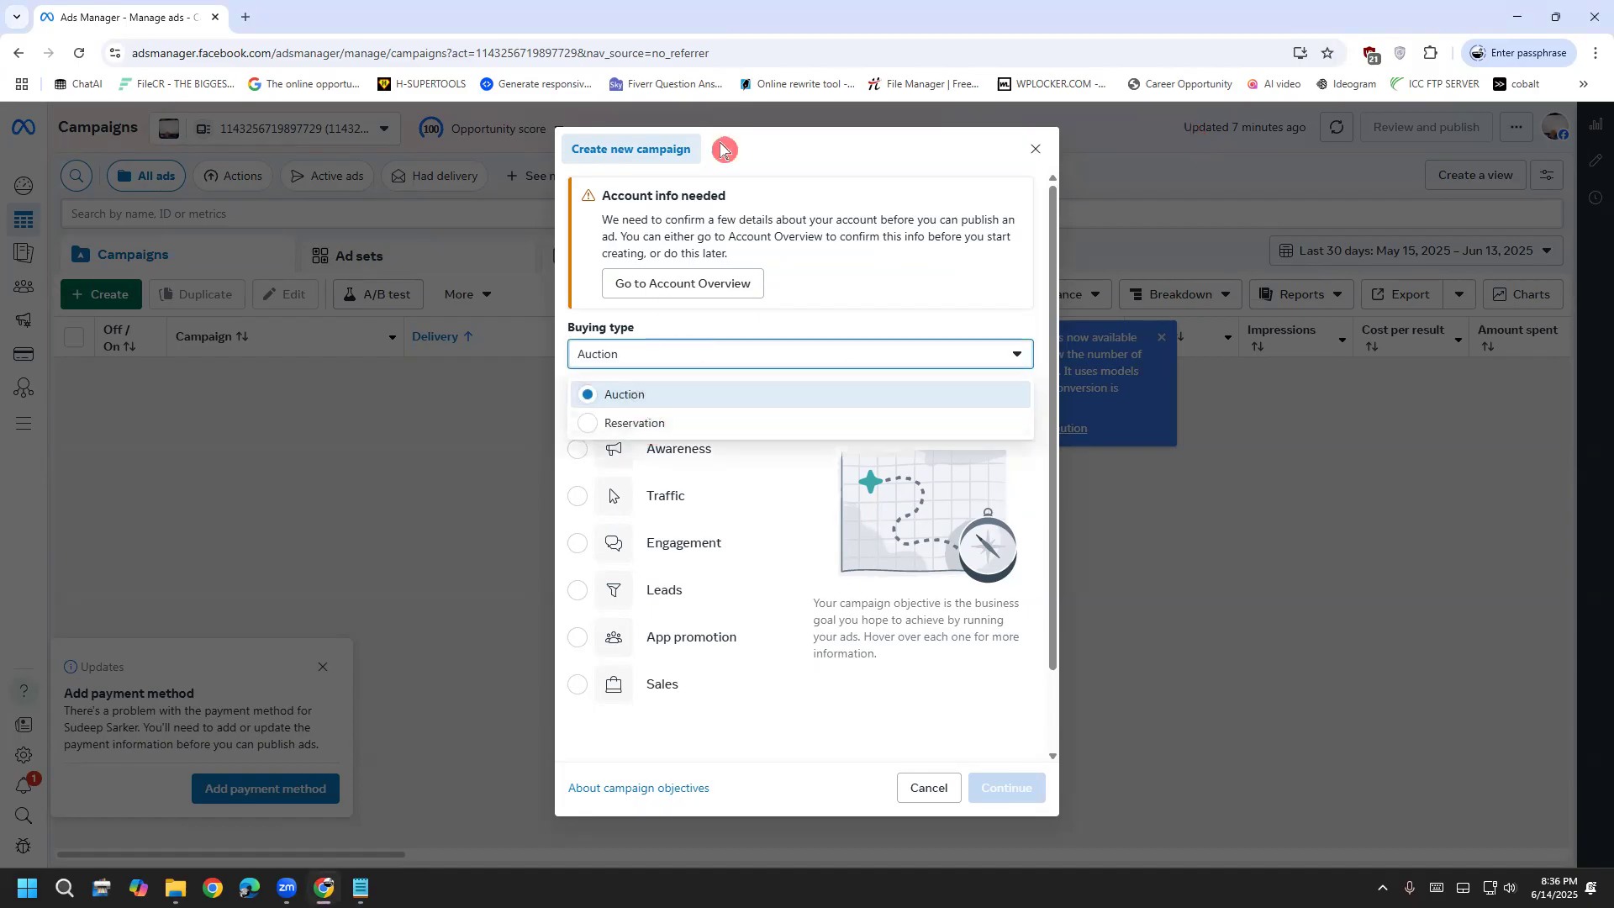
{"action": "left_click_drag", "start_coordinate": [636, 353], "coordinate": [283, 318]}
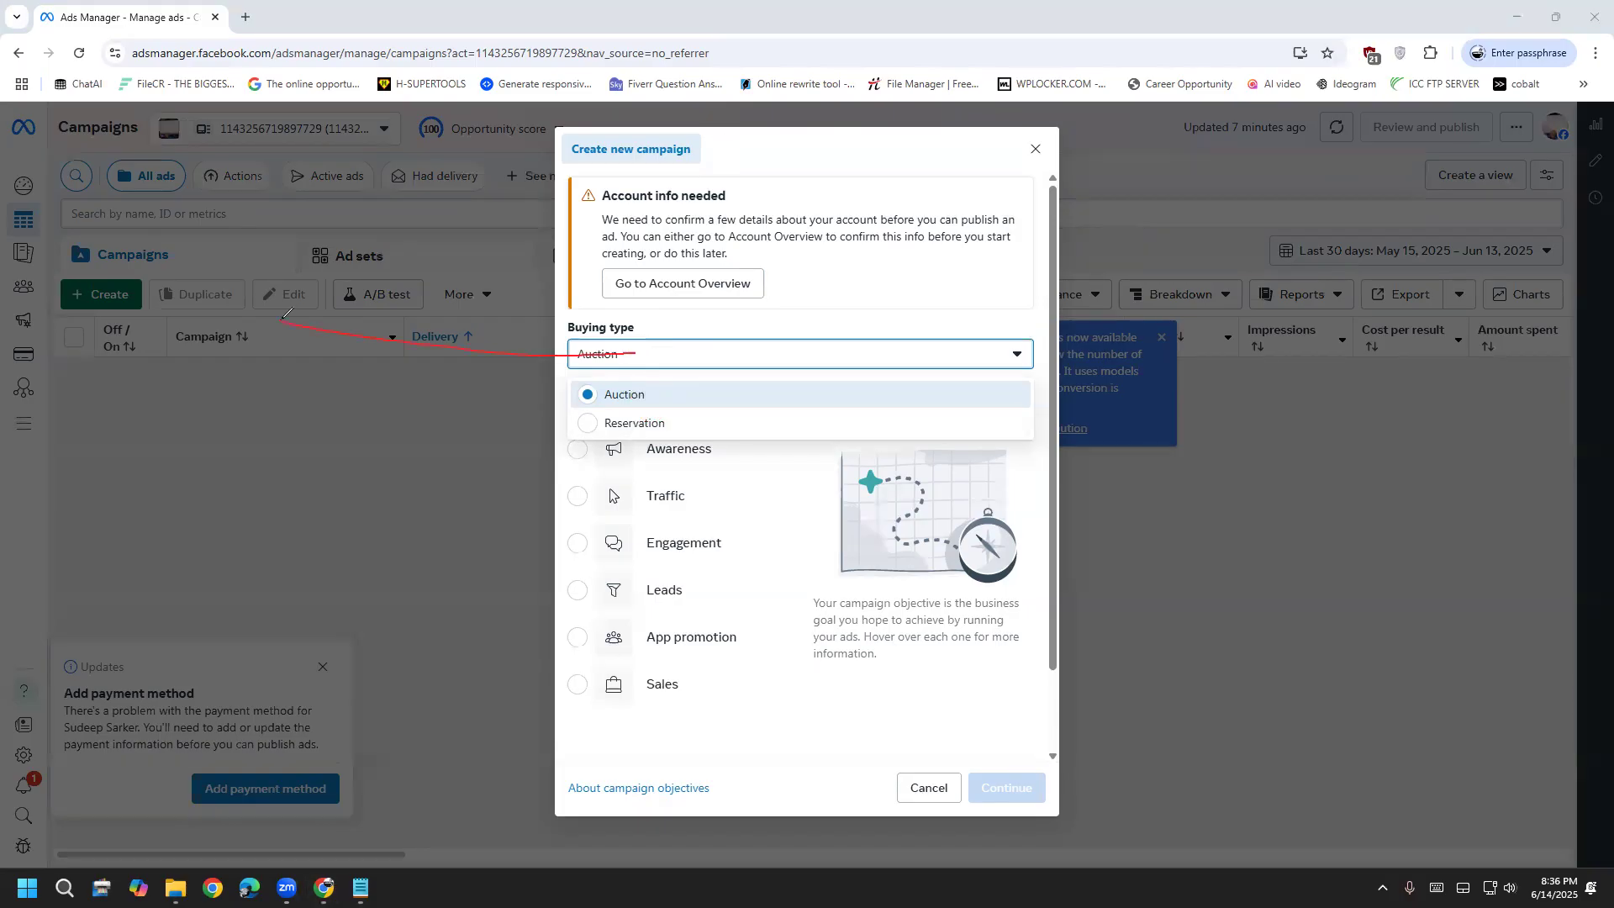
{"action": "mouse_move", "coordinate": [82, 207]}
{"action": "left_mouse_down"}
{"action": "mouse_move", "coordinate": [190, 205]}
{"action": "mouse_move", "coordinate": [174, 255]}
{"action": "left_mouse_up"}
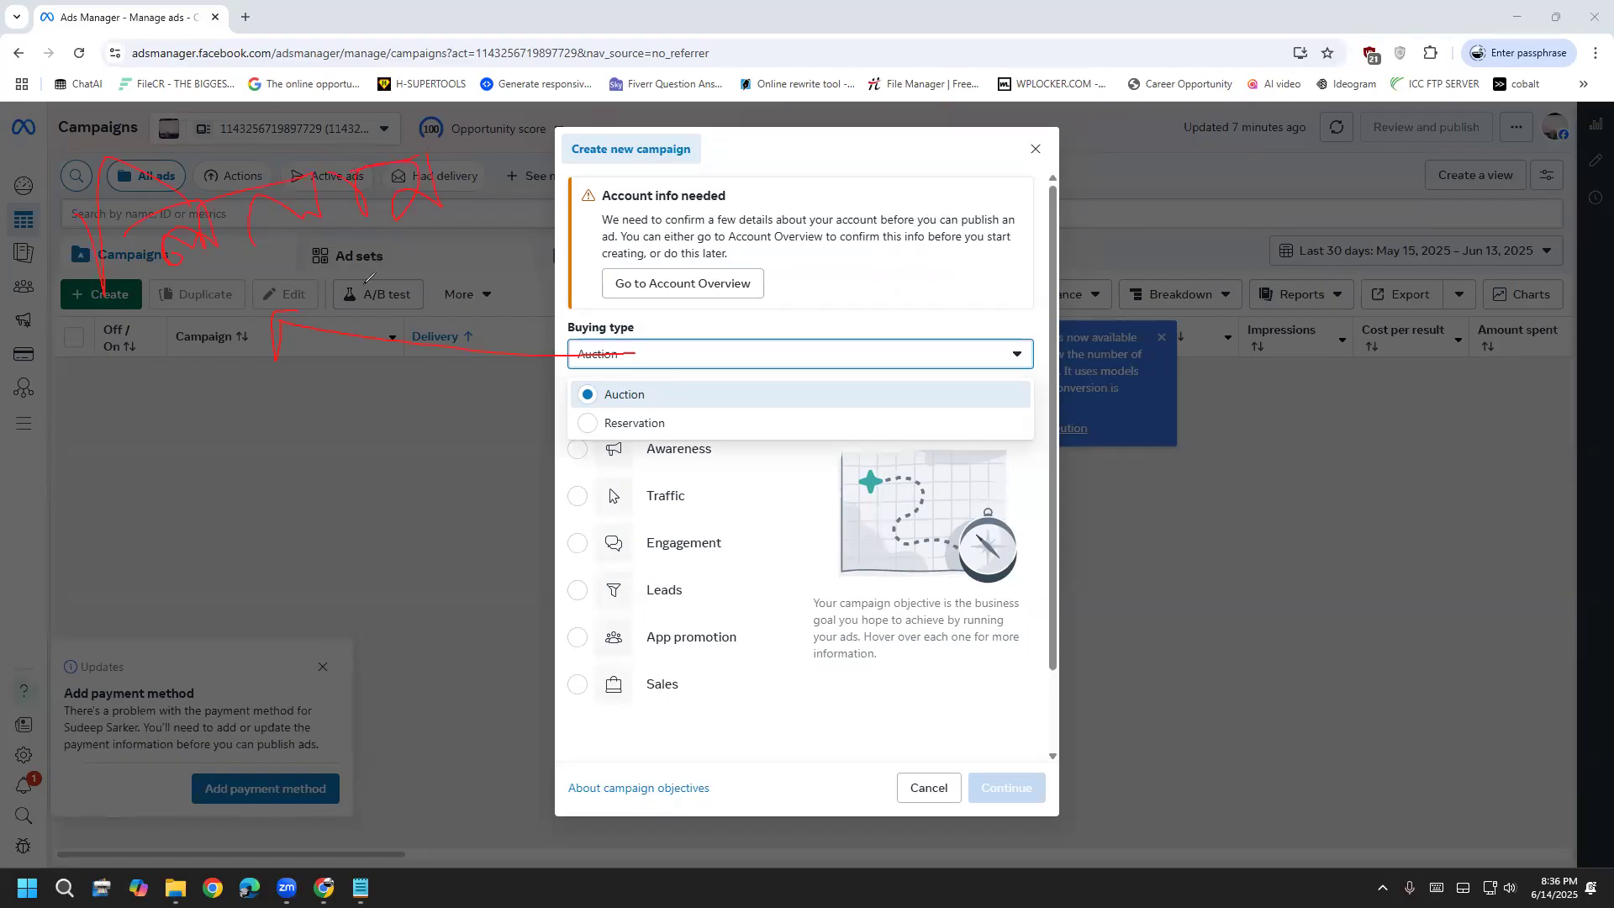
{"action": "left_click_drag", "start_coordinate": [122, 462], "coordinate": [44, 484]}
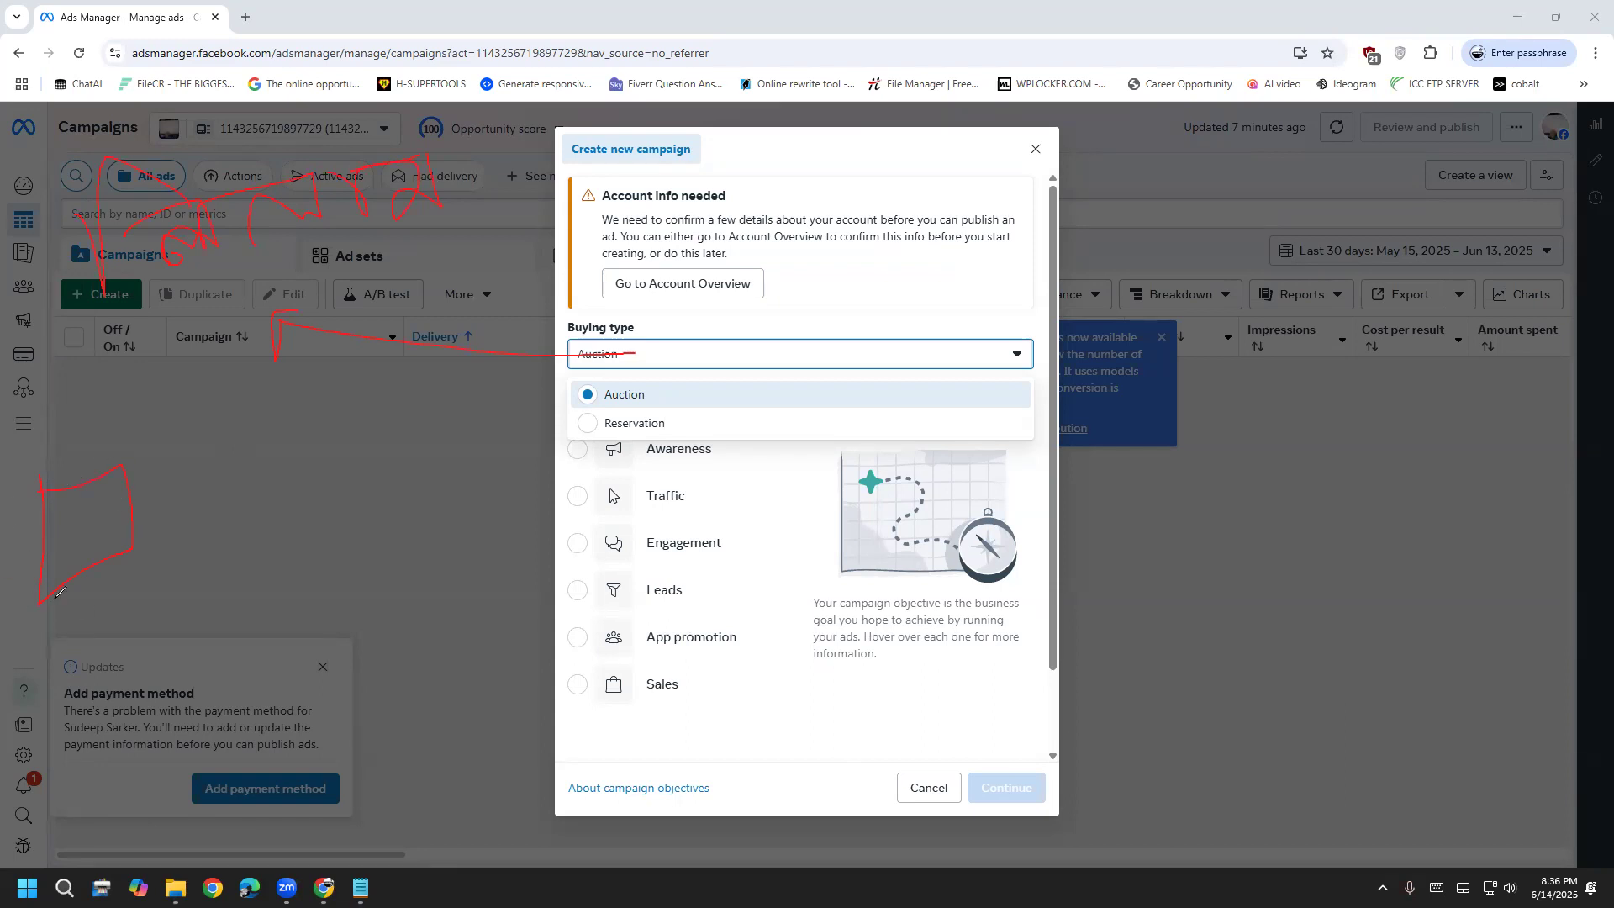
{"action": "left_click_drag", "start_coordinate": [63, 605], "coordinate": [198, 559]}
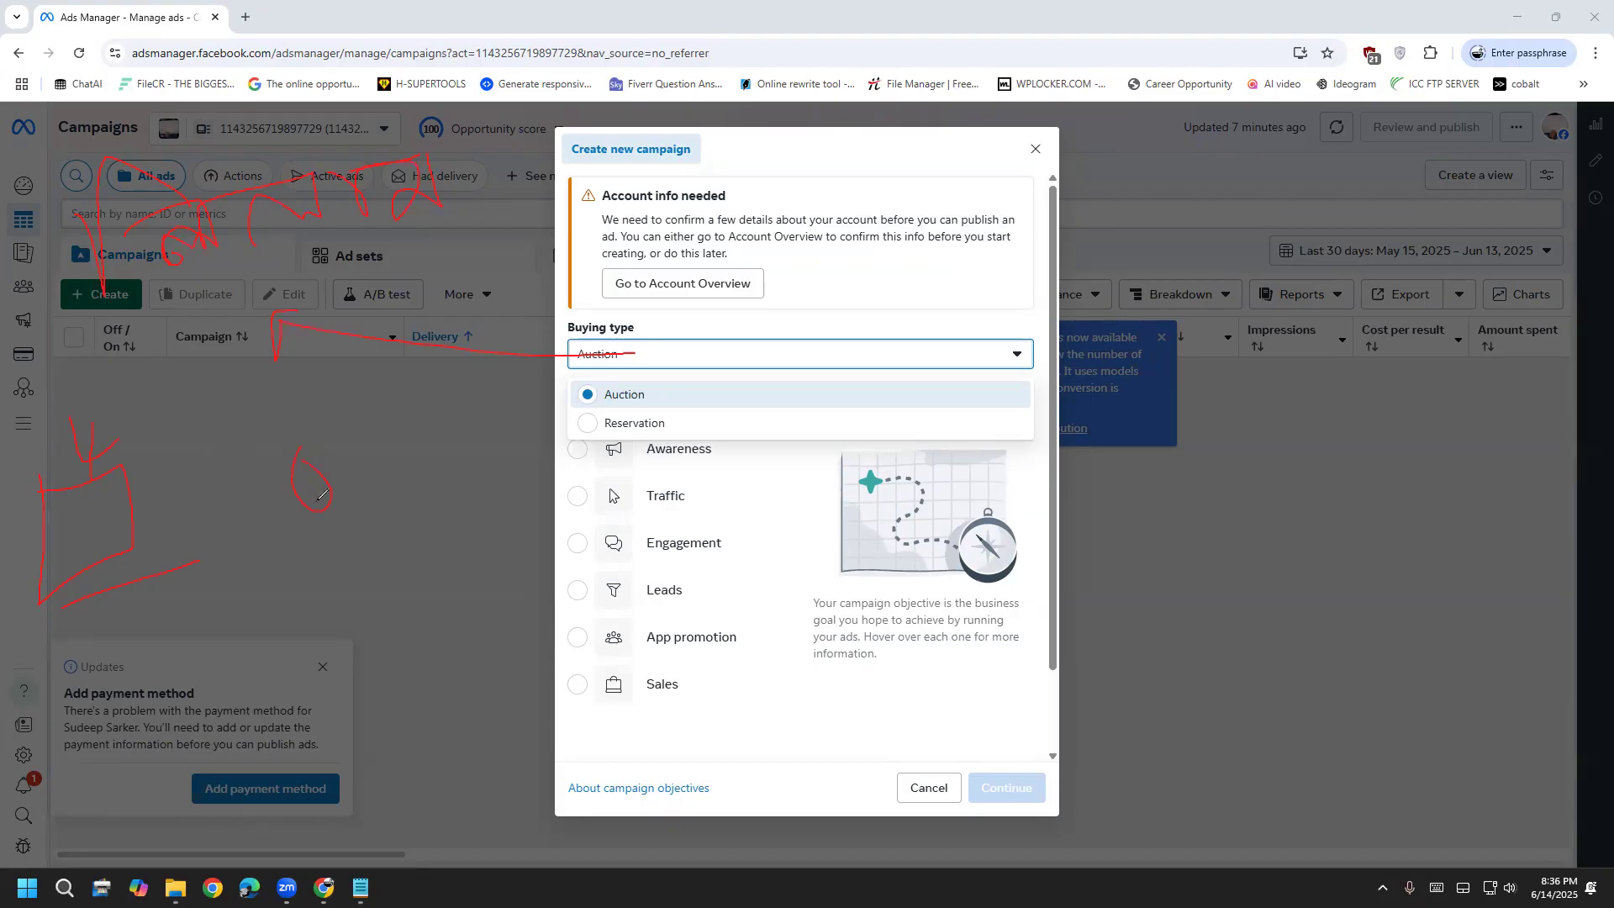
{"action": "left_click_drag", "start_coordinate": [424, 435], "coordinate": [444, 495]}
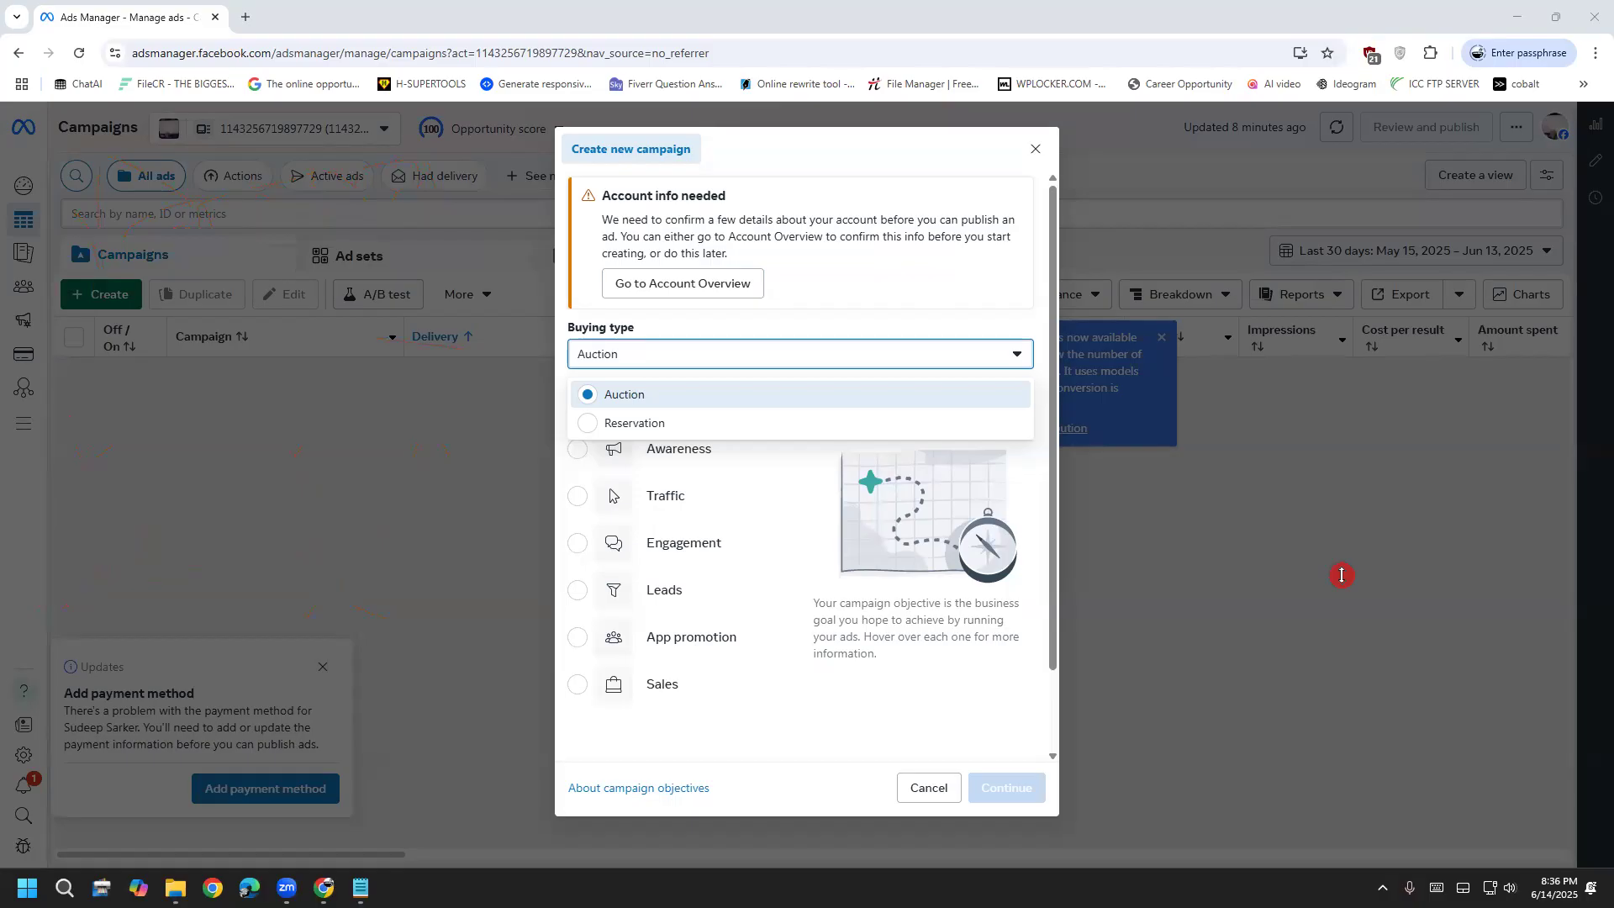
{"action": "mouse_move", "coordinate": [542, 363]}
{"action": "left_mouse_down"}
{"action": "mouse_move", "coordinate": [664, 328]}
{"action": "mouse_move", "coordinate": [559, 329]}
{"action": "mouse_move", "coordinate": [582, 367]}
{"action": "left_mouse_up"}
Annotate the campaign list's left edge and circle the Auction option in red
{"action": "left_click_drag", "start_coordinate": [61, 295], "coordinate": [61, 362]}
{"action": "left_click_drag", "start_coordinate": [84, 291], "coordinate": [102, 352]}
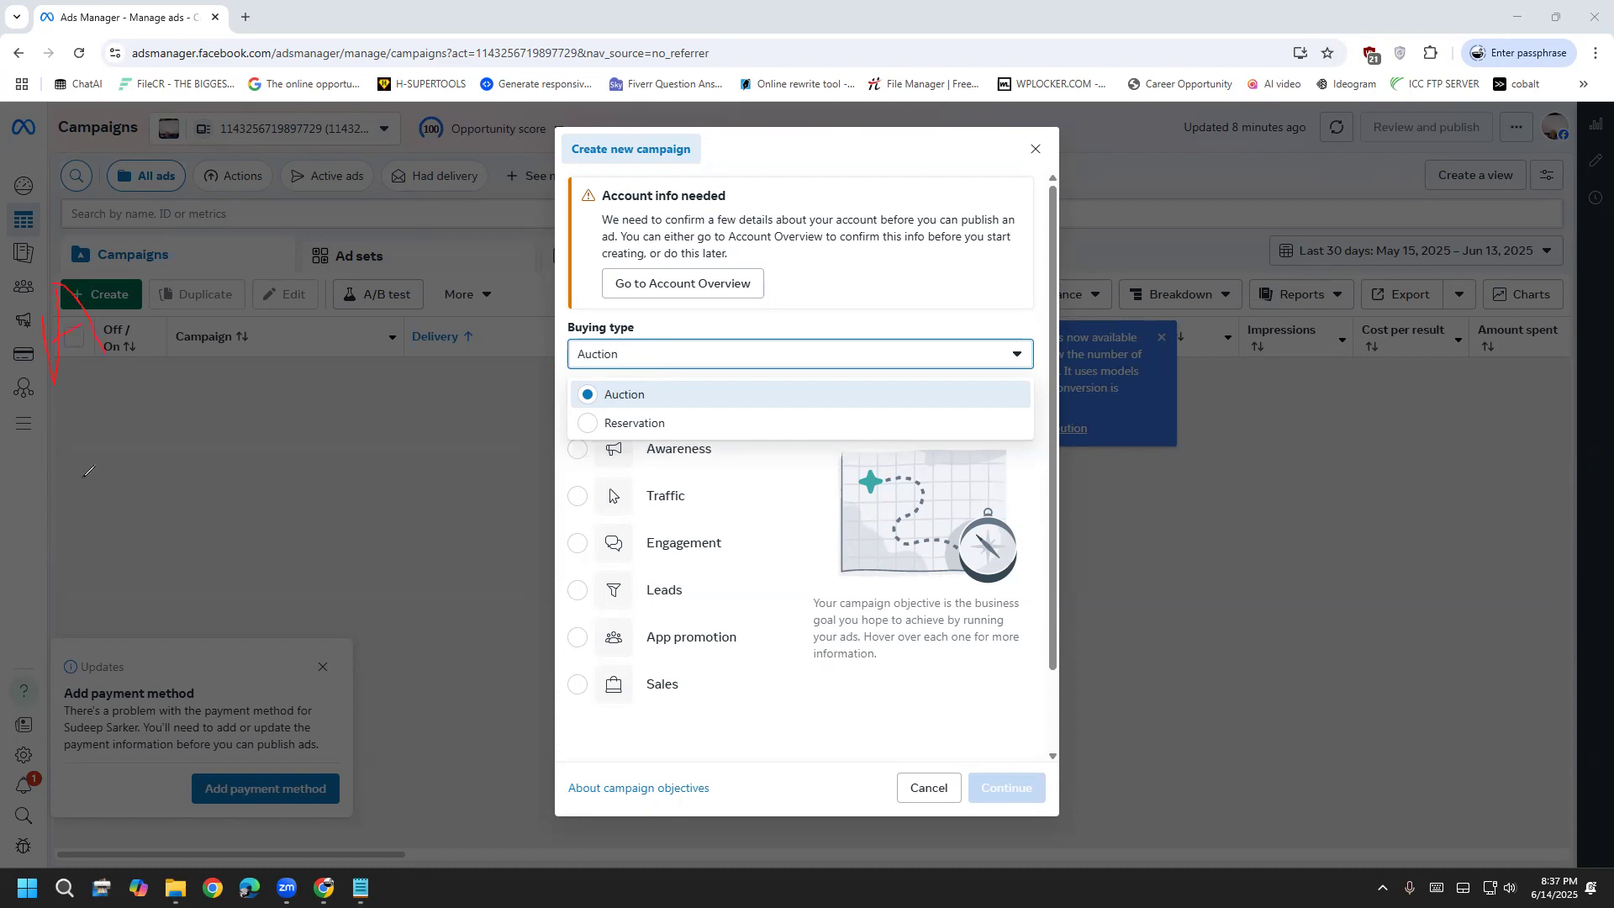
{"action": "left_click_drag", "start_coordinate": [120, 535], "coordinate": [97, 543]}
{"action": "left_click_drag", "start_coordinate": [84, 397], "coordinate": [93, 279]}
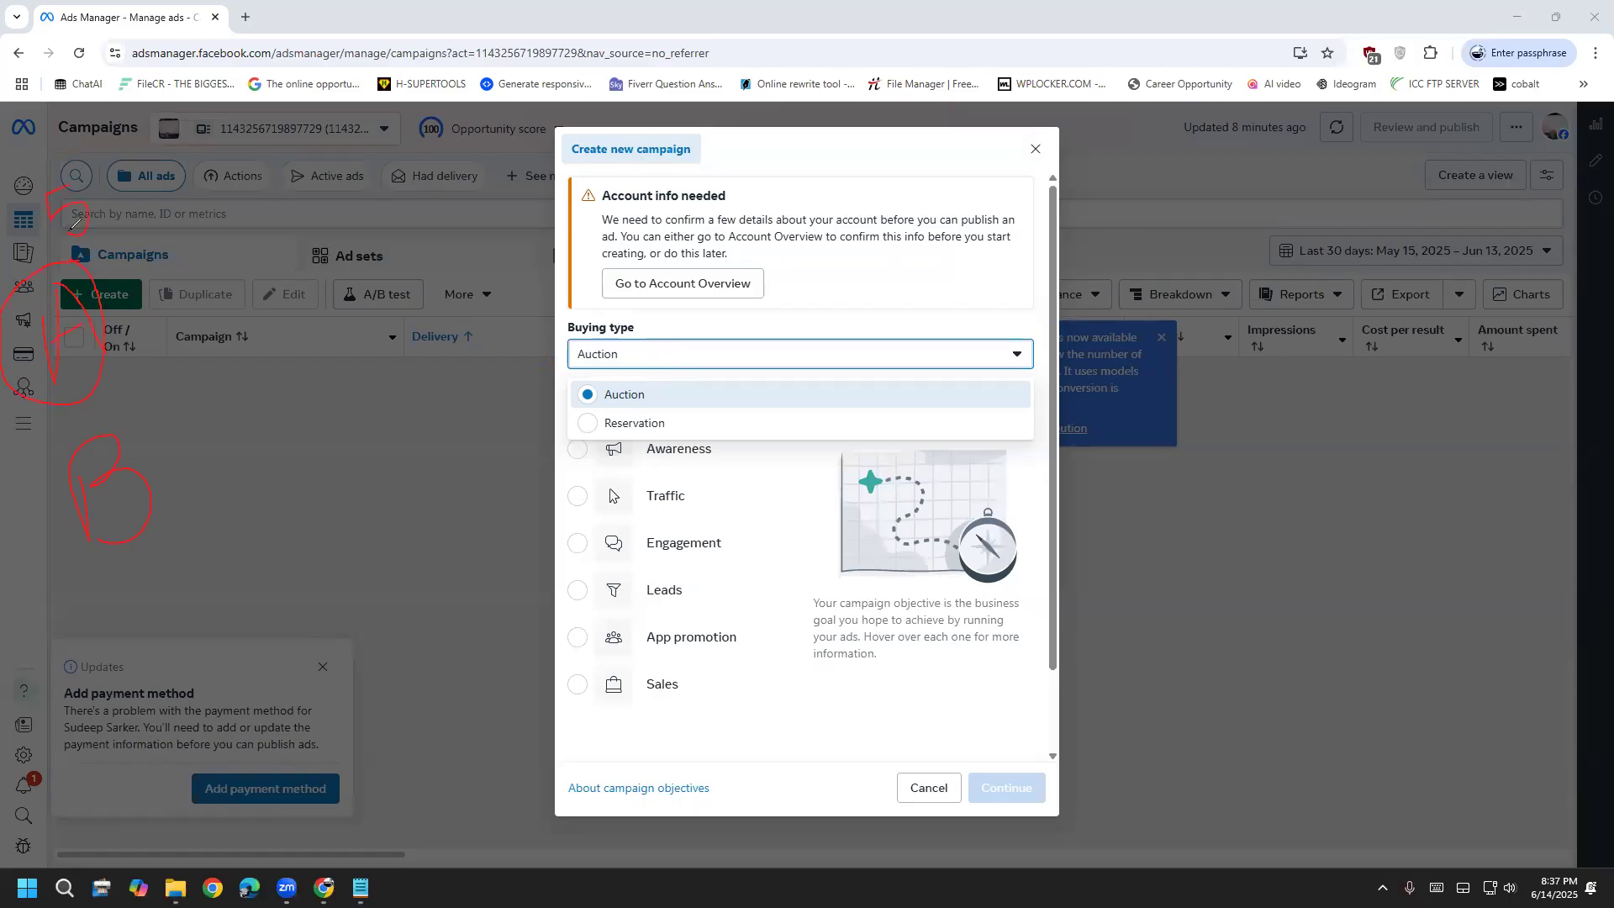
{"action": "left_click_drag", "start_coordinate": [173, 548], "coordinate": [179, 565]}
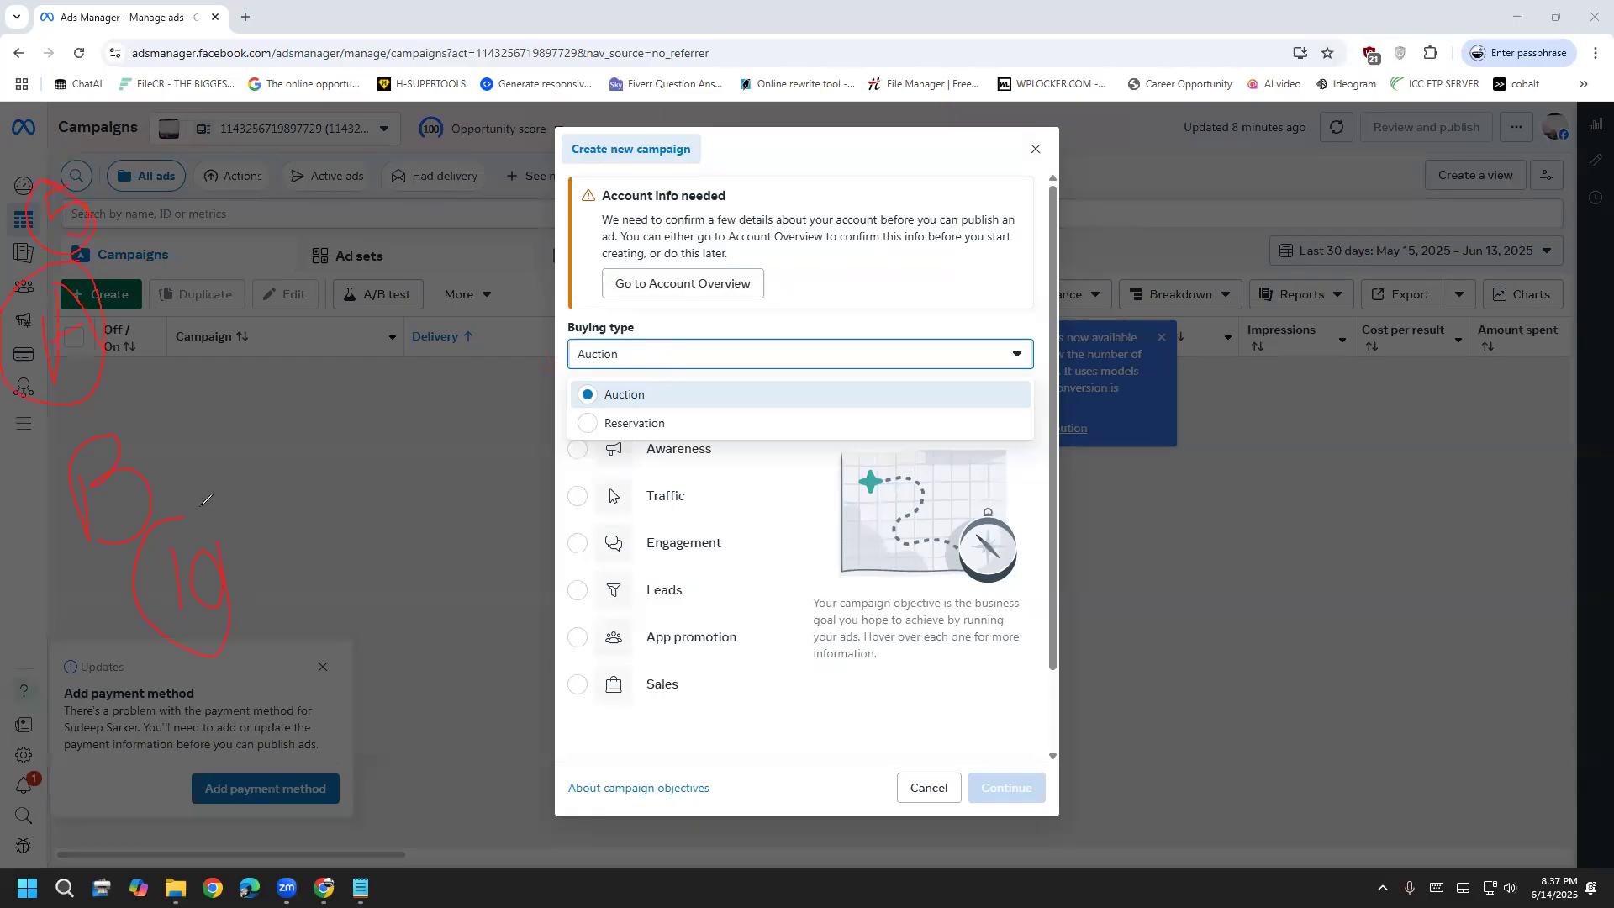
{"action": "left_click_drag", "start_coordinate": [466, 442], "coordinate": [409, 430]}
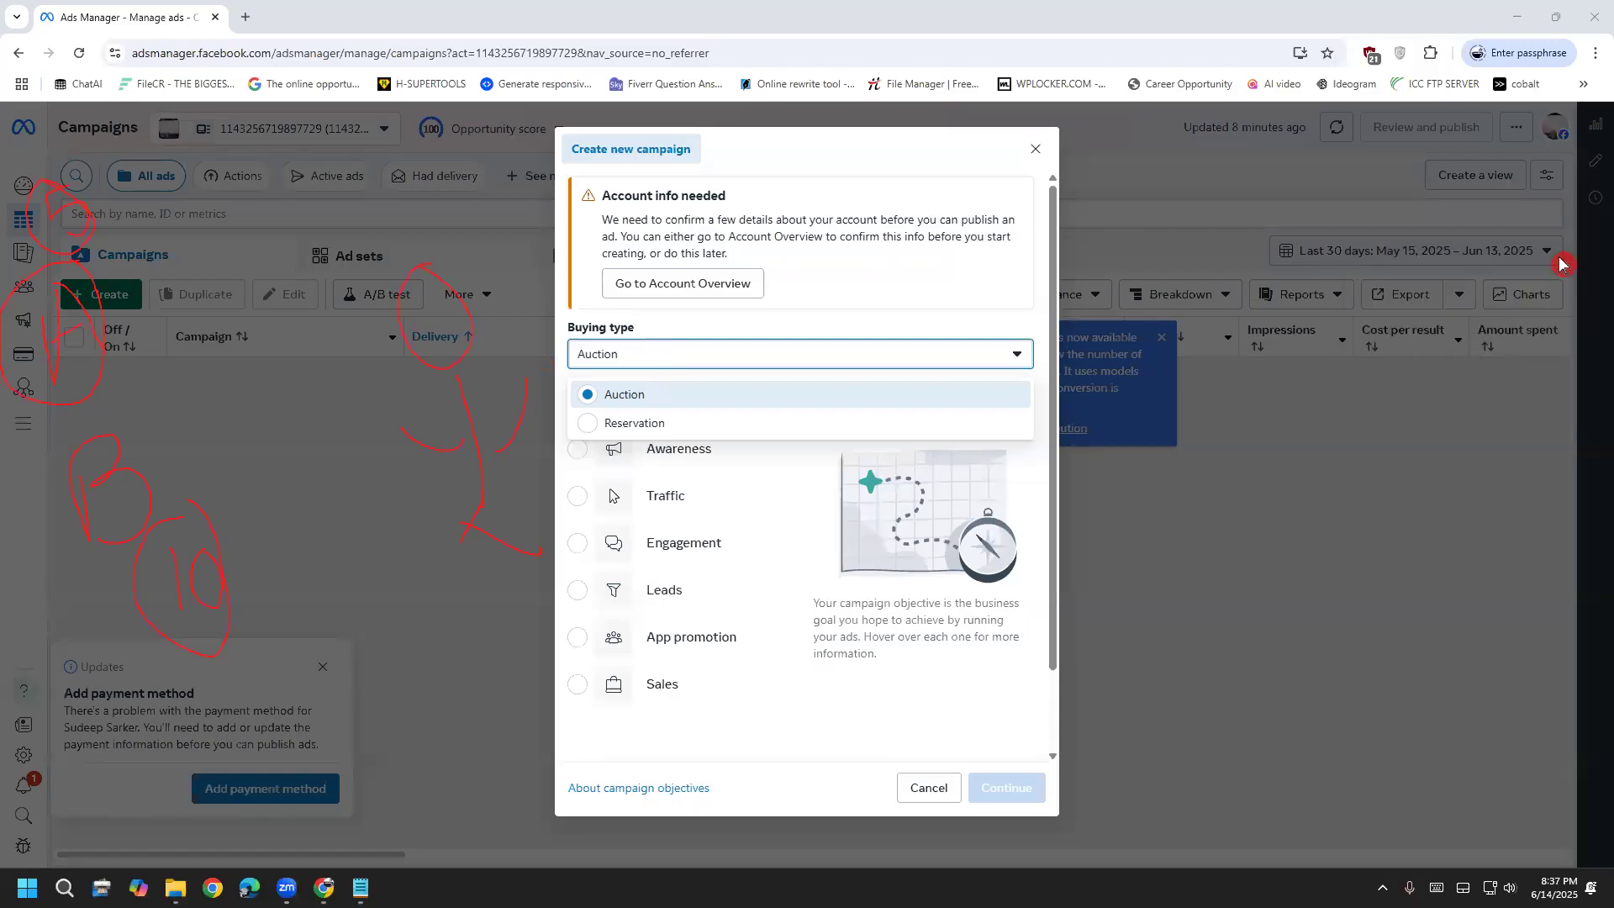
{"action": "mouse_move", "coordinate": [621, 402]}
{"action": "left_mouse_down"}
{"action": "mouse_move", "coordinate": [661, 370]}
{"action": "mouse_move", "coordinate": [562, 377]}
{"action": "mouse_move", "coordinate": [627, 396]}
{"action": "left_mouse_up"}
Underline the campaign table header and mark up the payment method notice
{"action": "left_click_drag", "start_coordinate": [55, 320], "coordinate": [329, 317]}
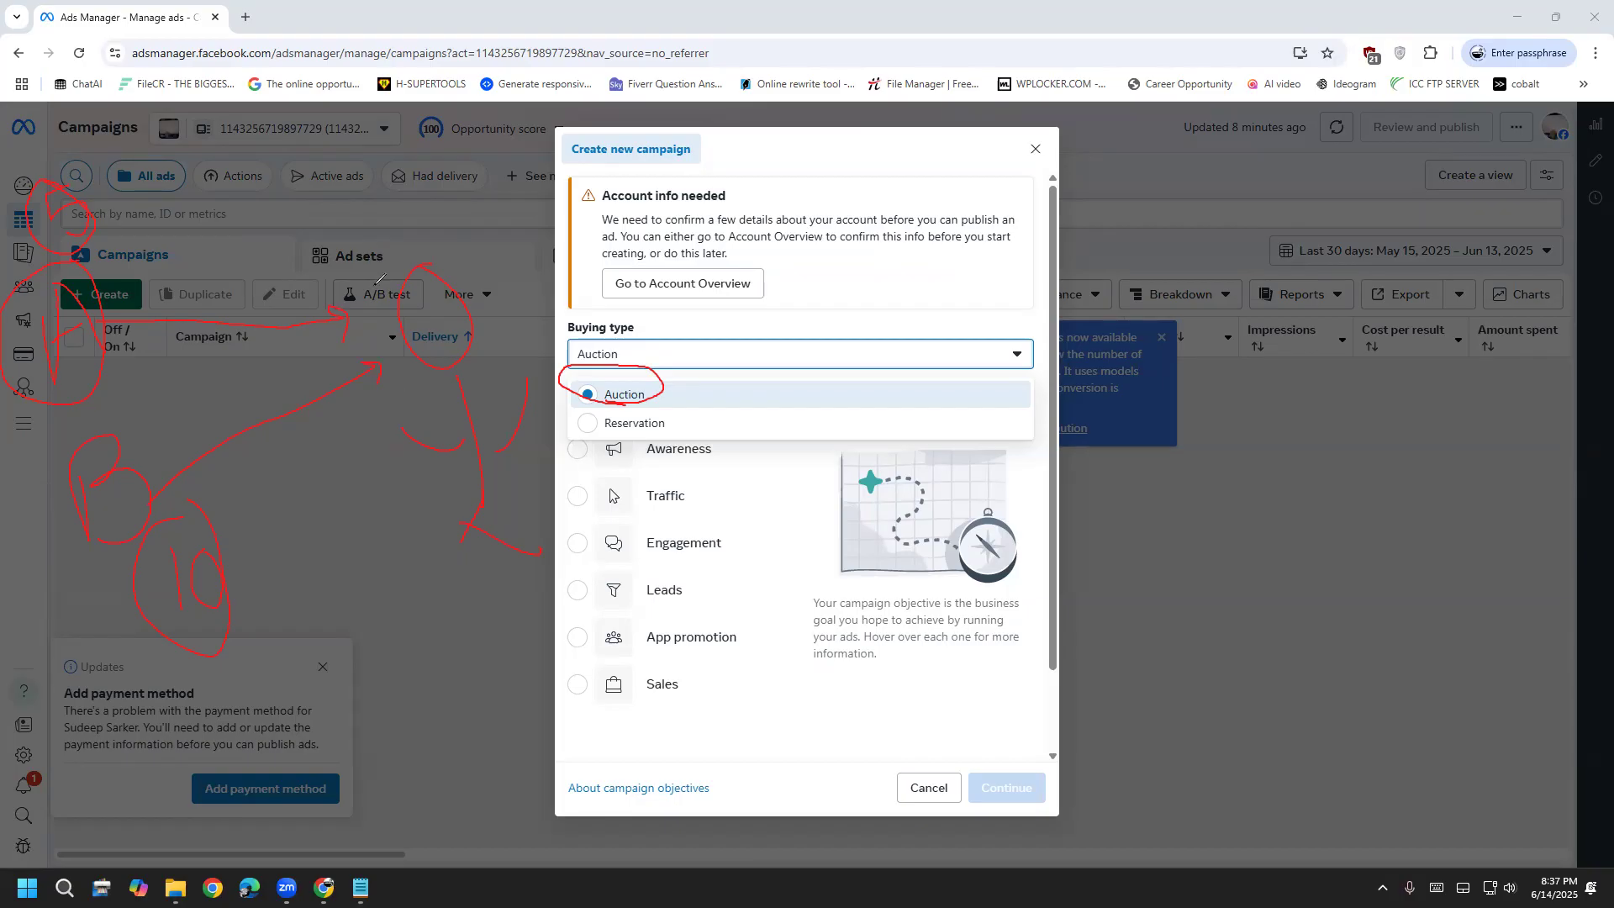
{"action": "left_click_drag", "start_coordinate": [405, 577], "coordinate": [415, 658]}
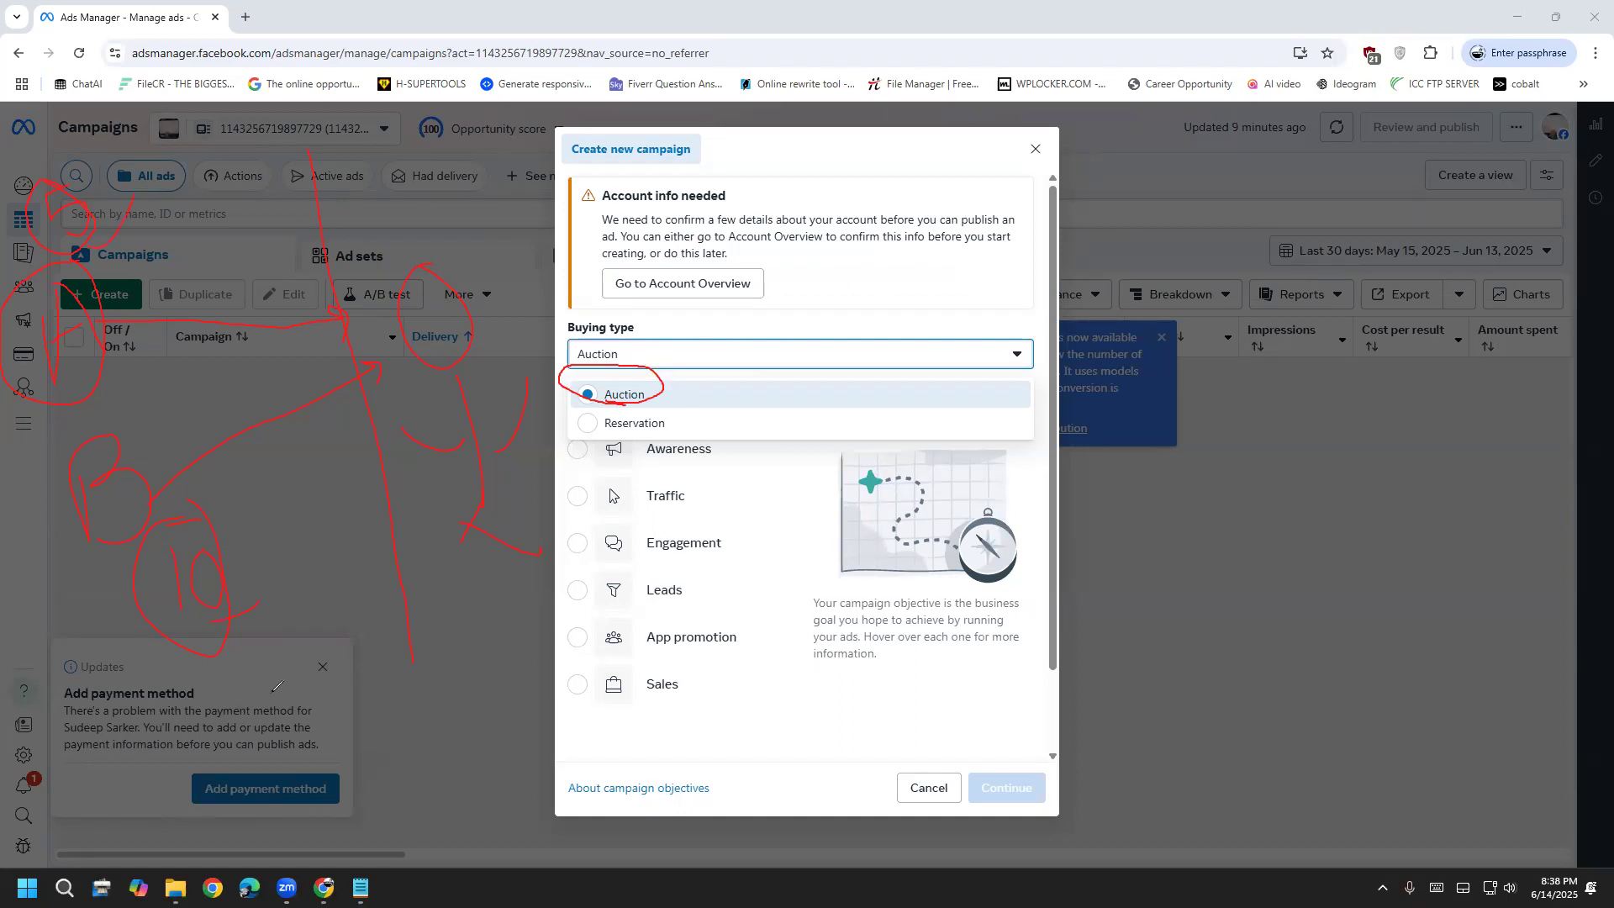
{"action": "left_click_drag", "start_coordinate": [267, 687], "coordinate": [308, 780]}
{"action": "left_click_drag", "start_coordinate": [358, 669], "coordinate": [360, 702]}
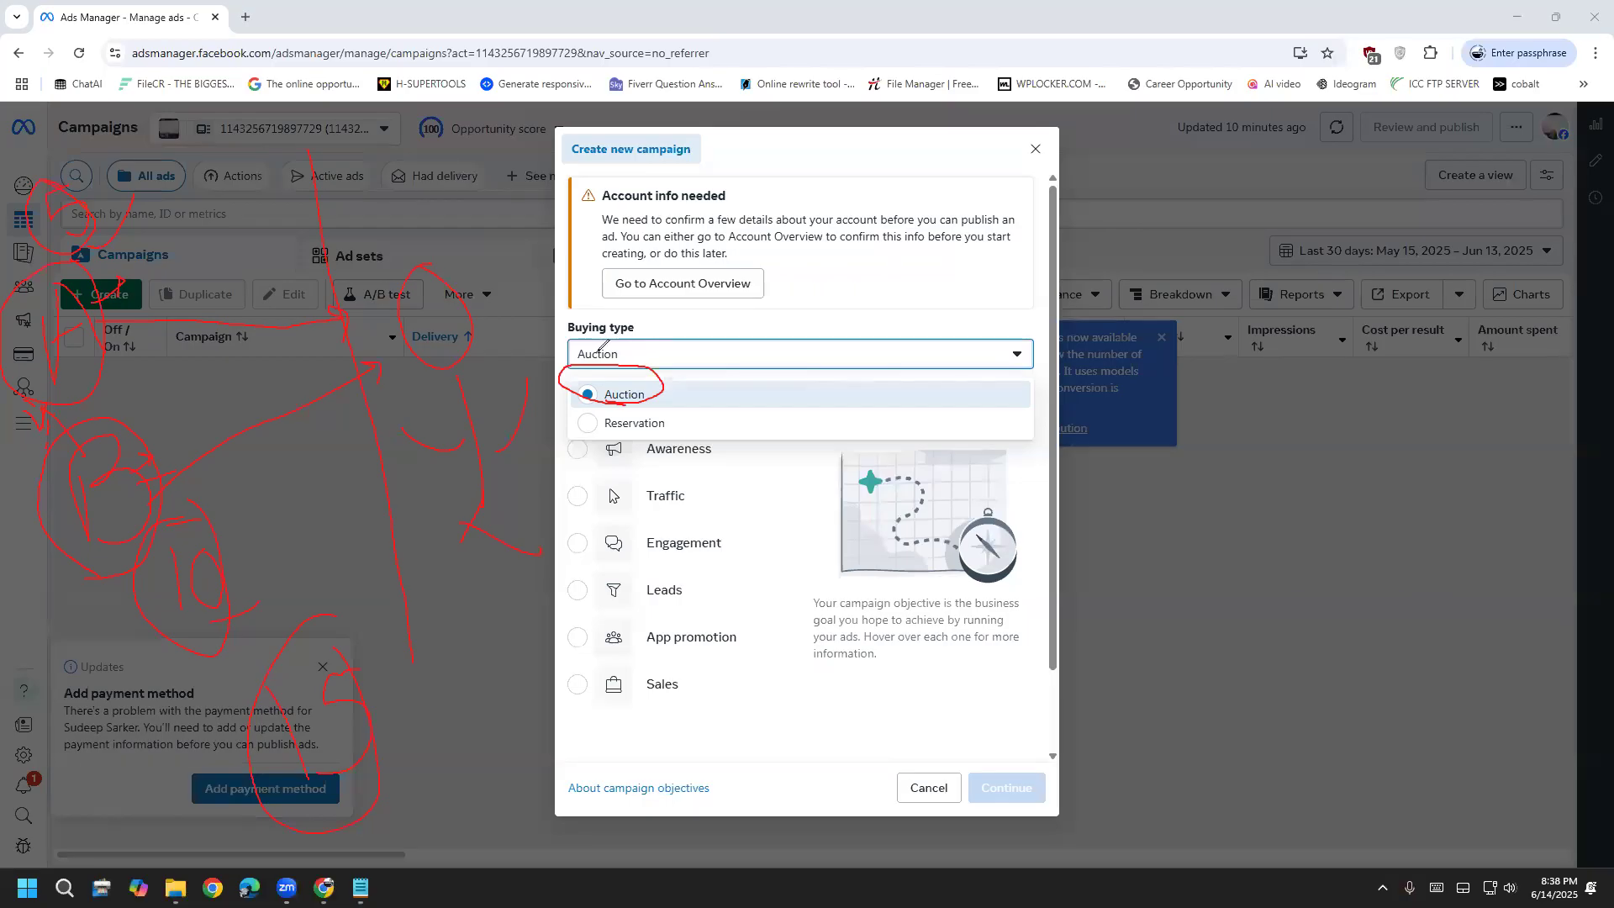
Choose Reservation as the buying type, which limits objectives to Awareness and Engagement
{"action": "key", "text": "e"}
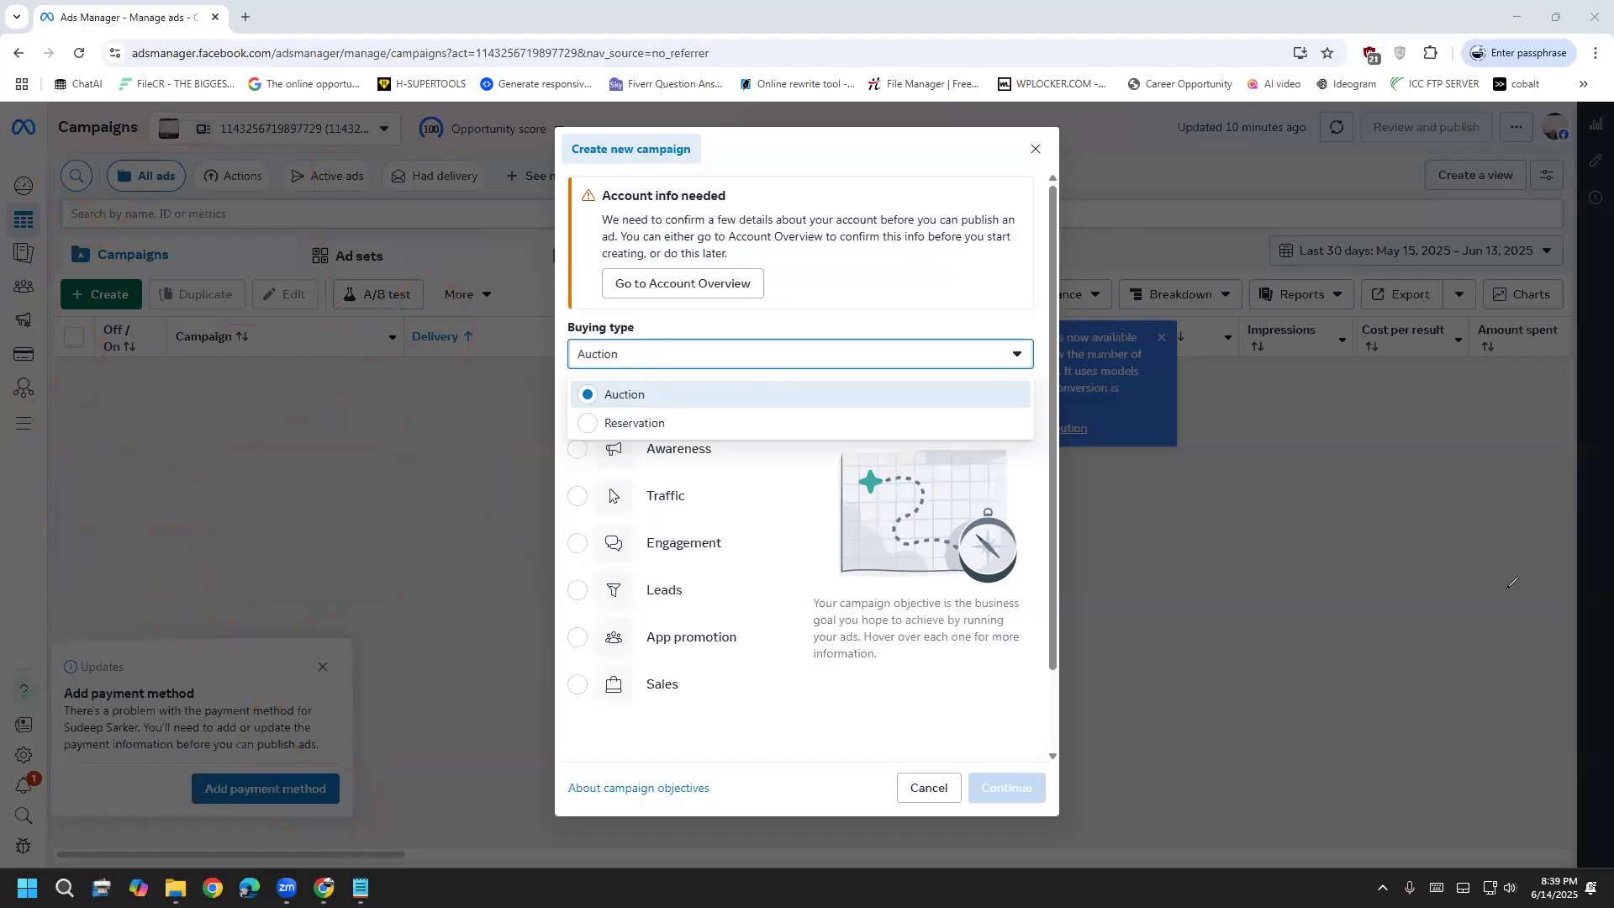
{"action": "left_click", "coordinate": [760, 428]}
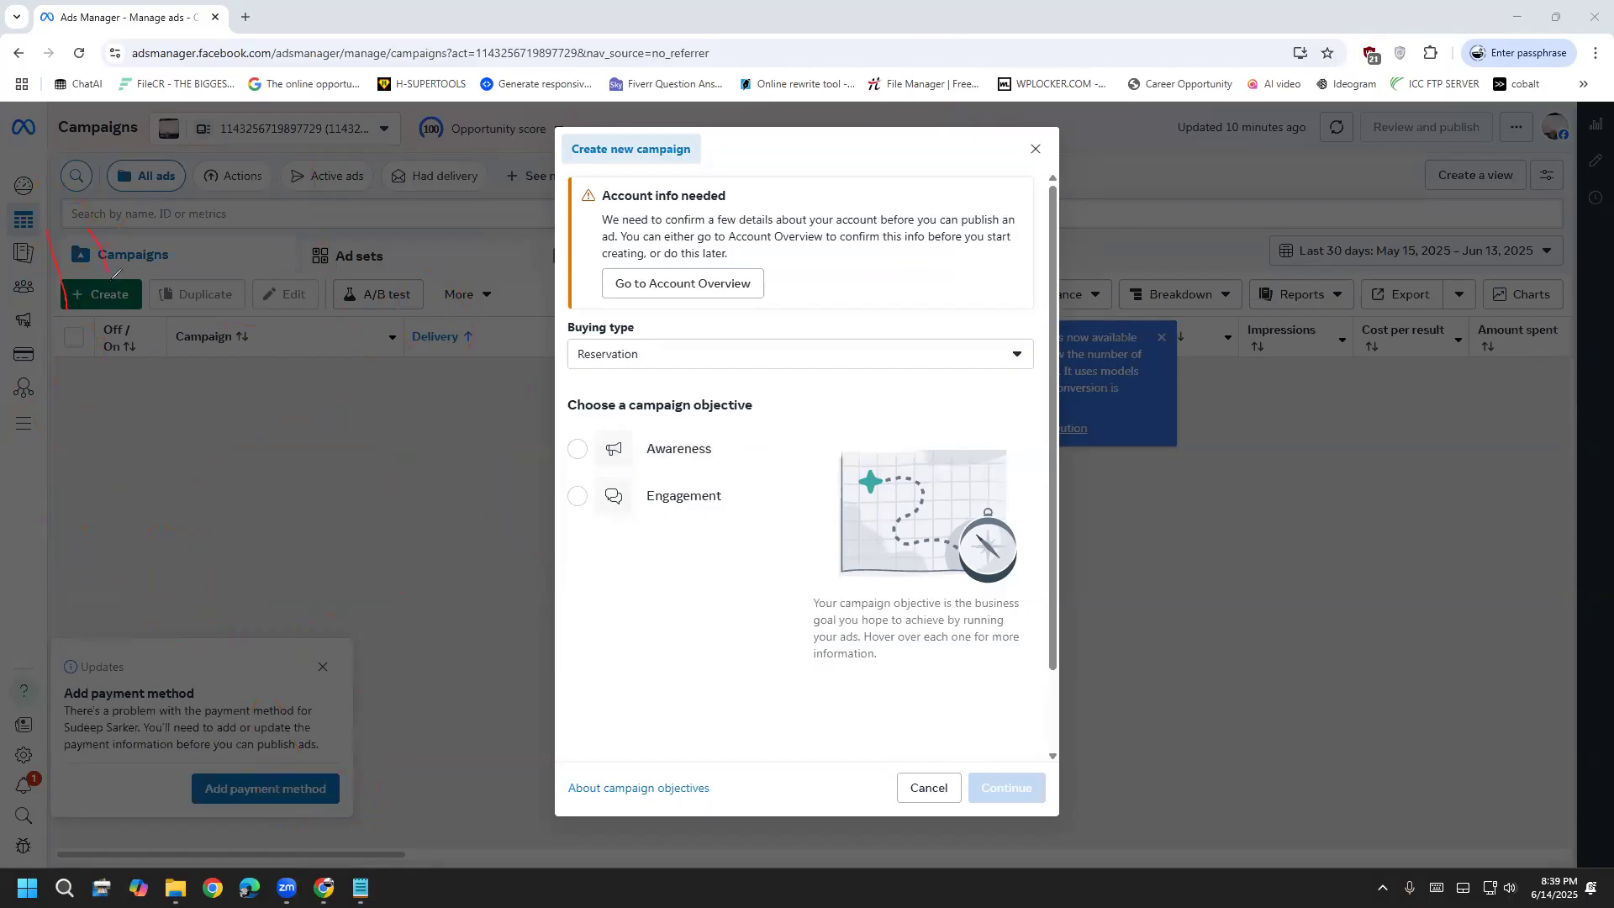
Sketch annotation marks over the dialog, then reopen the Auction/Reservation buying type options
{"action": "left_click_drag", "start_coordinate": [48, 300], "coordinate": [85, 185]}
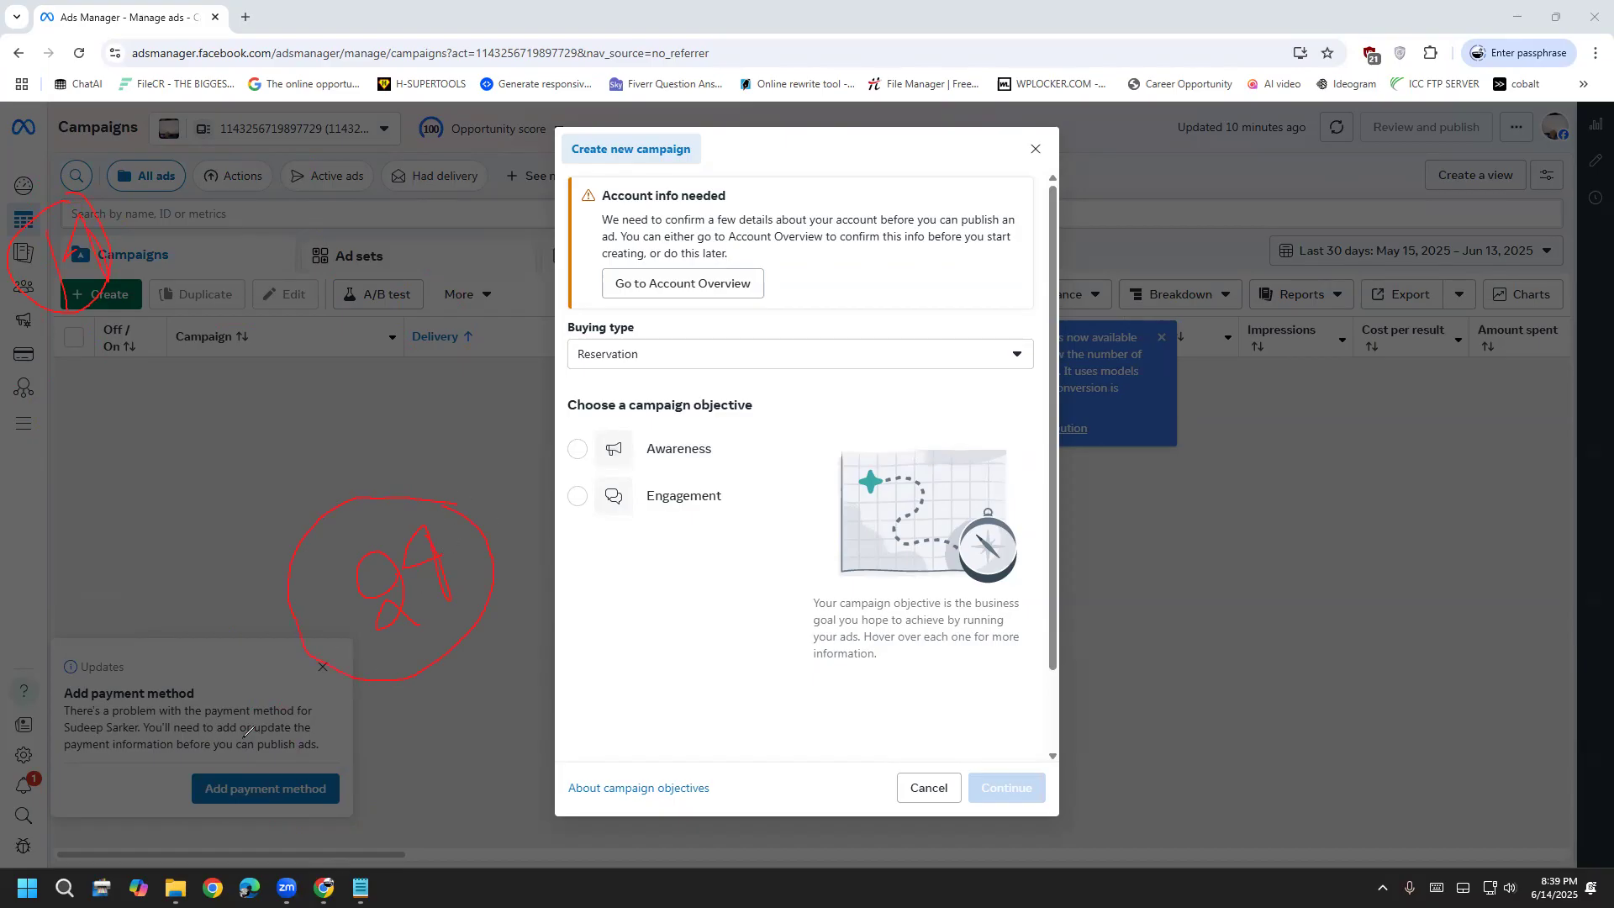
{"action": "left_click_drag", "start_coordinate": [336, 795], "coordinate": [247, 715]}
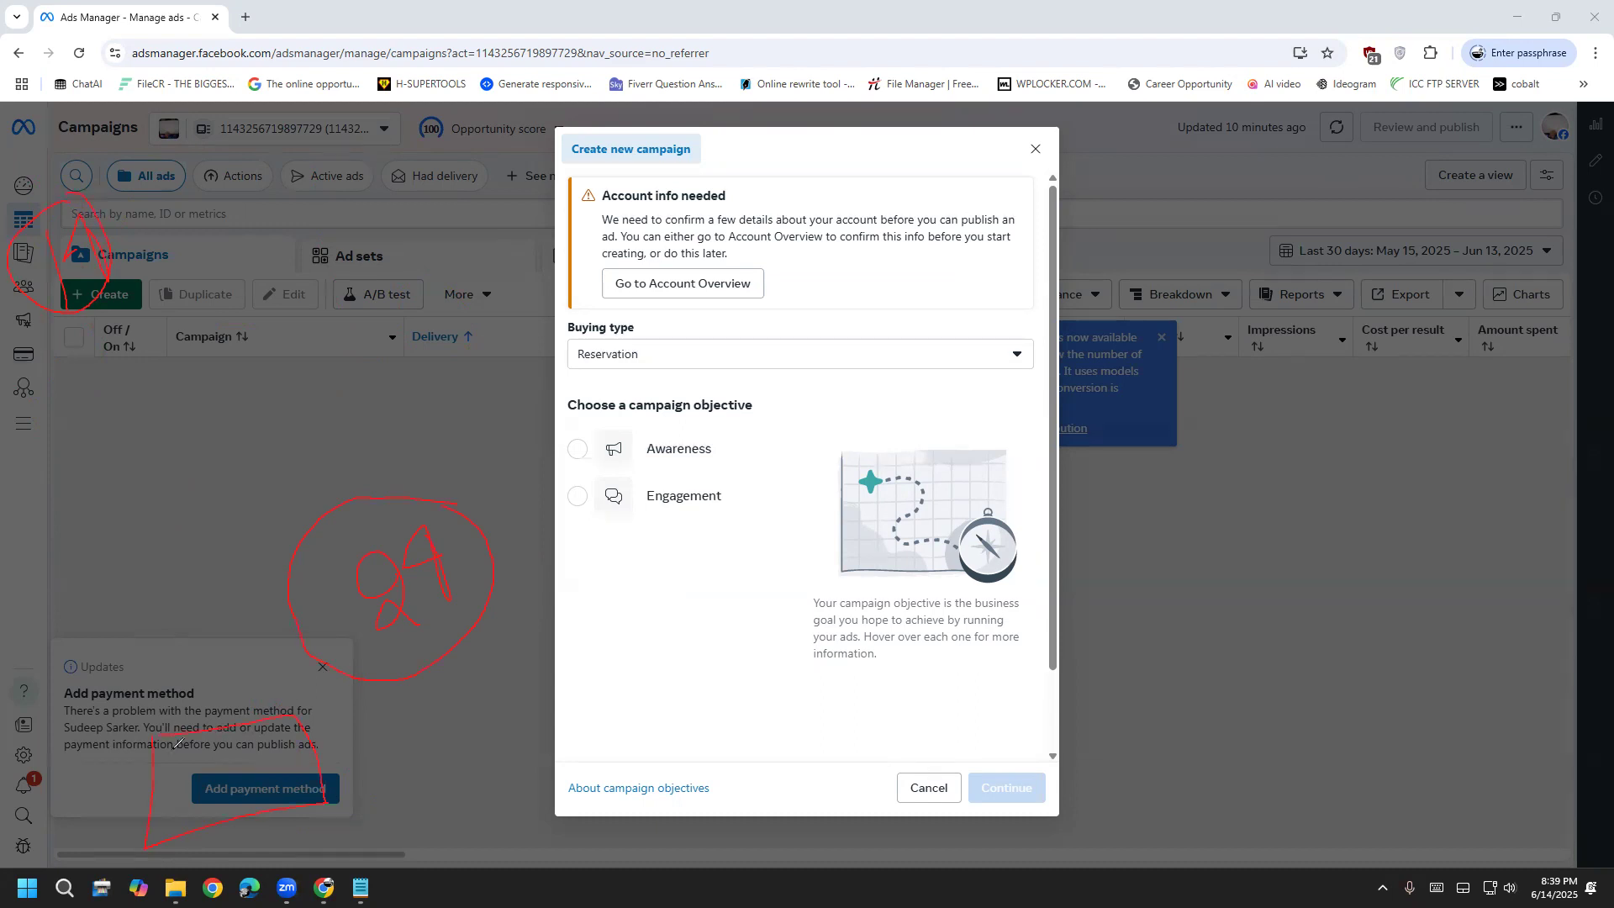
{"action": "mouse_move", "coordinate": [222, 778]}
{"action": "left_mouse_down"}
{"action": "mouse_move", "coordinate": [190, 780]}
{"action": "mouse_move", "coordinate": [221, 809]}
{"action": "mouse_move", "coordinate": [198, 805]}
{"action": "left_mouse_up"}
{"action": "left_click_drag", "start_coordinate": [77, 645], "coordinate": [64, 696]}
{"action": "left_click_drag", "start_coordinate": [165, 662], "coordinate": [145, 691]}
{"action": "mouse_move", "coordinate": [249, 645]}
{"action": "left_mouse_down"}
{"action": "mouse_move", "coordinate": [278, 681]}
{"action": "mouse_move", "coordinate": [260, 699]}
{"action": "left_mouse_up"}
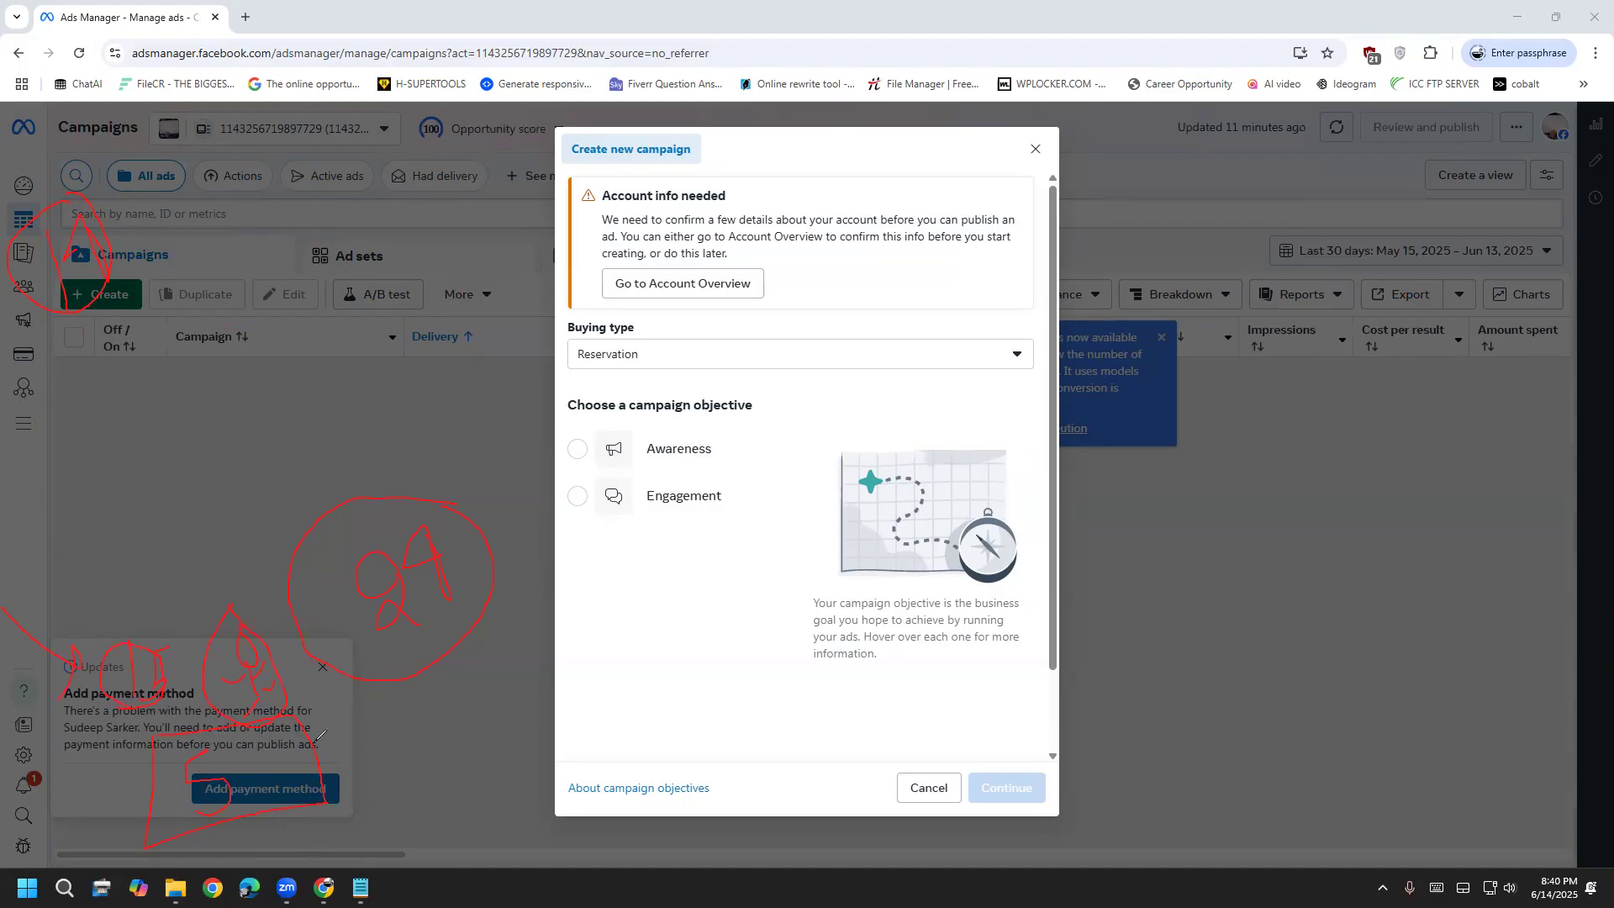
{"action": "left_click_drag", "start_coordinate": [407, 765], "coordinate": [415, 819]}
{"action": "left_click_drag", "start_coordinate": [330, 784], "coordinate": [421, 785]}
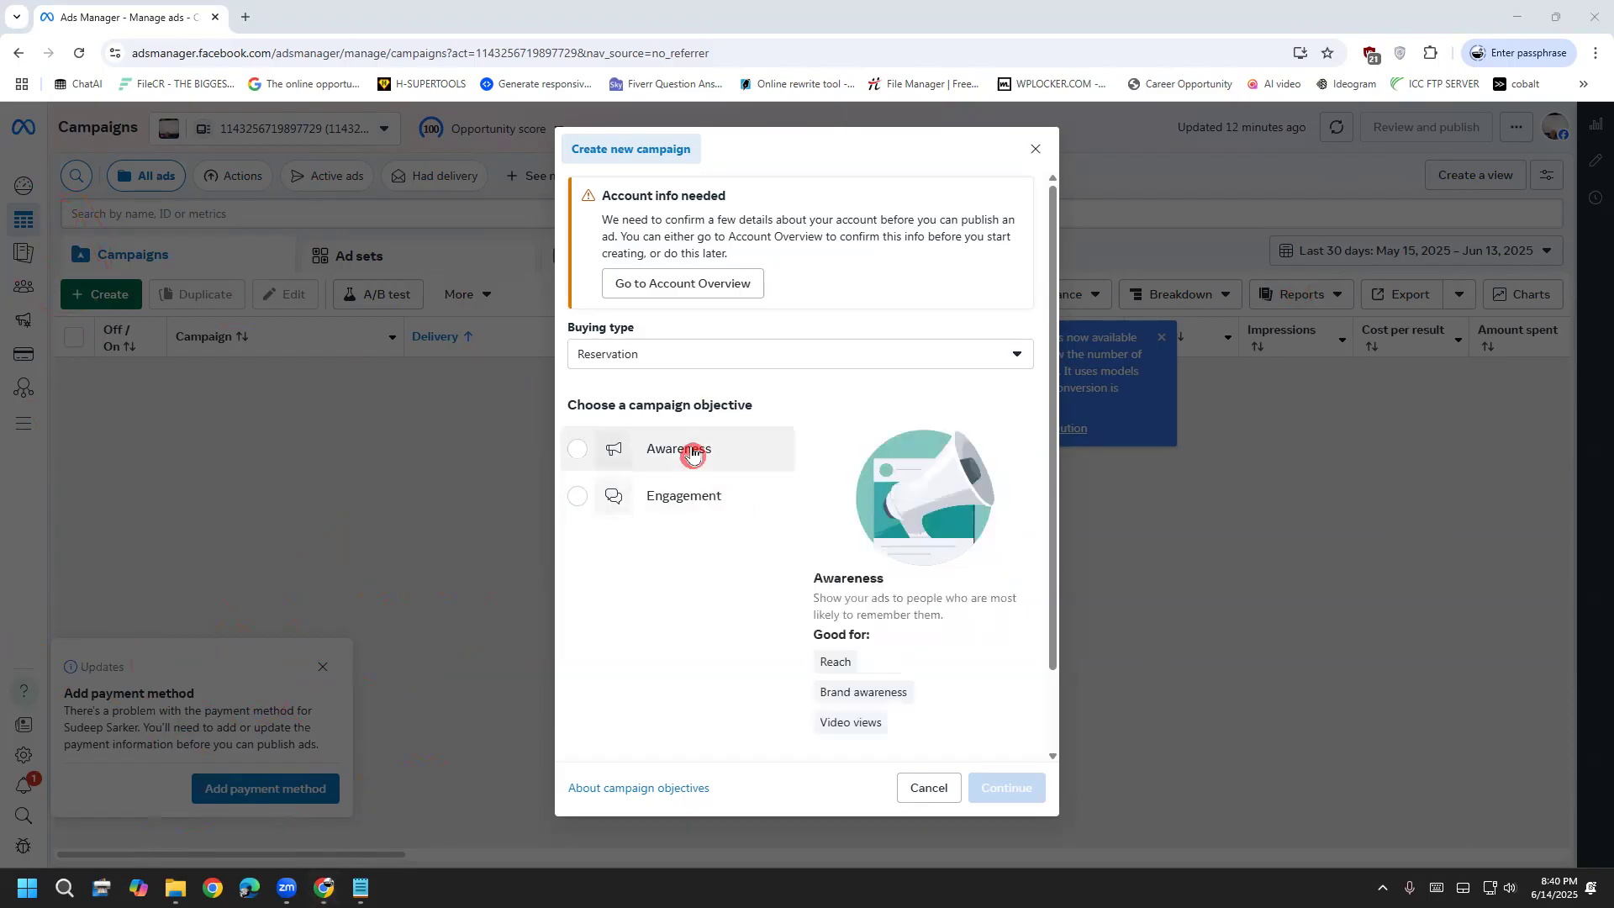
{"action": "left_click", "coordinate": [706, 359]}
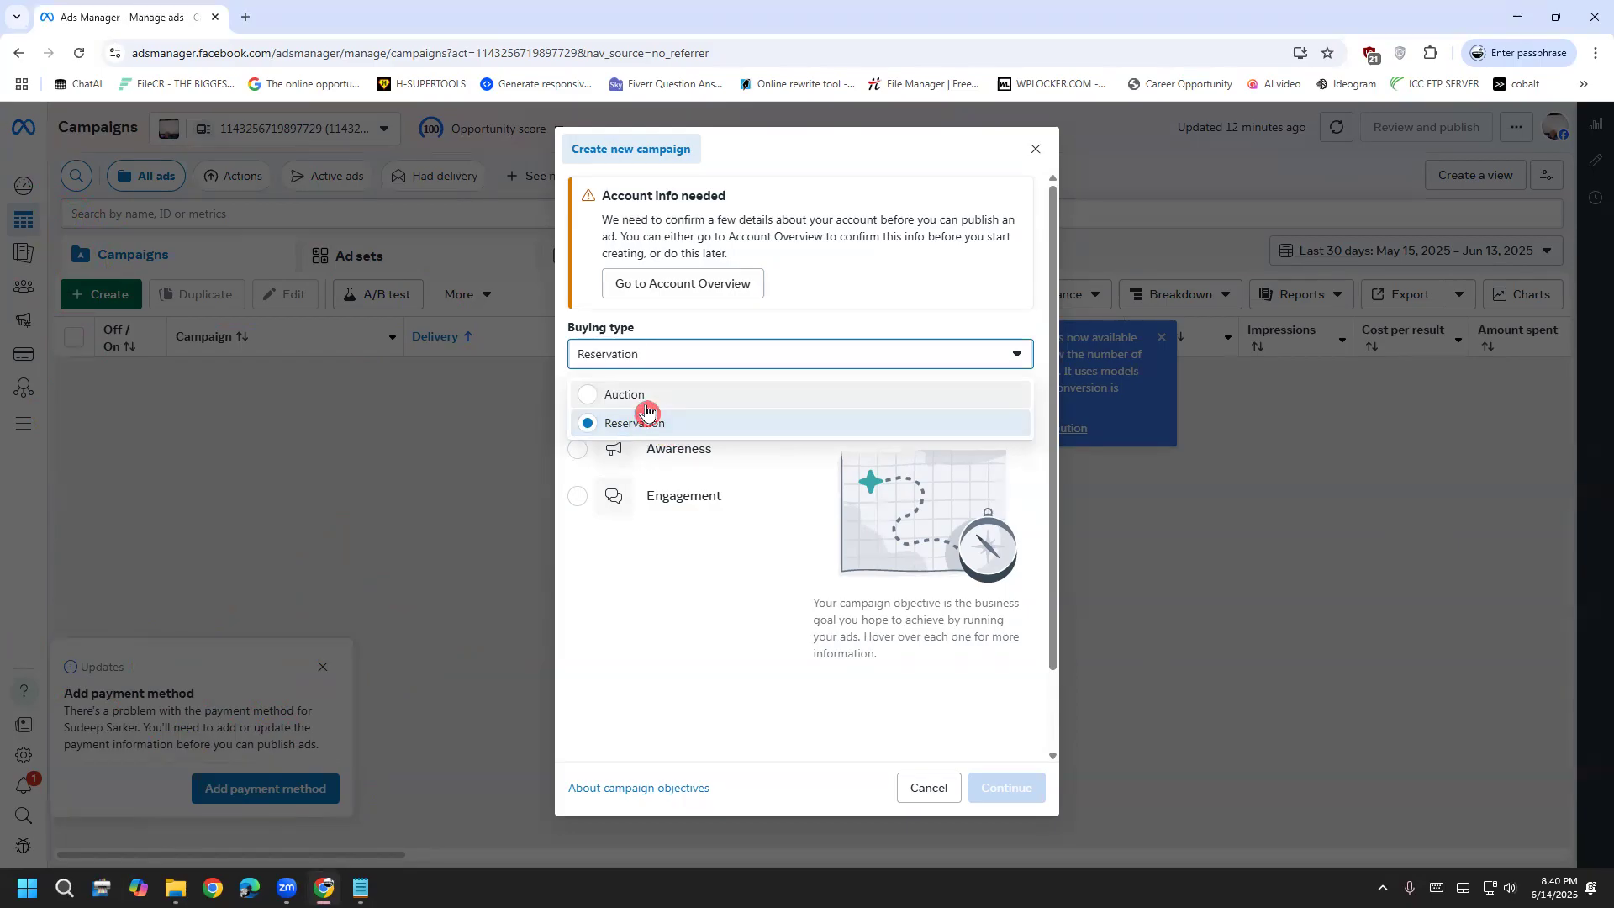
Switch the buying type back to Auction and select the Awareness objective
{"action": "left_click", "coordinate": [646, 405]}
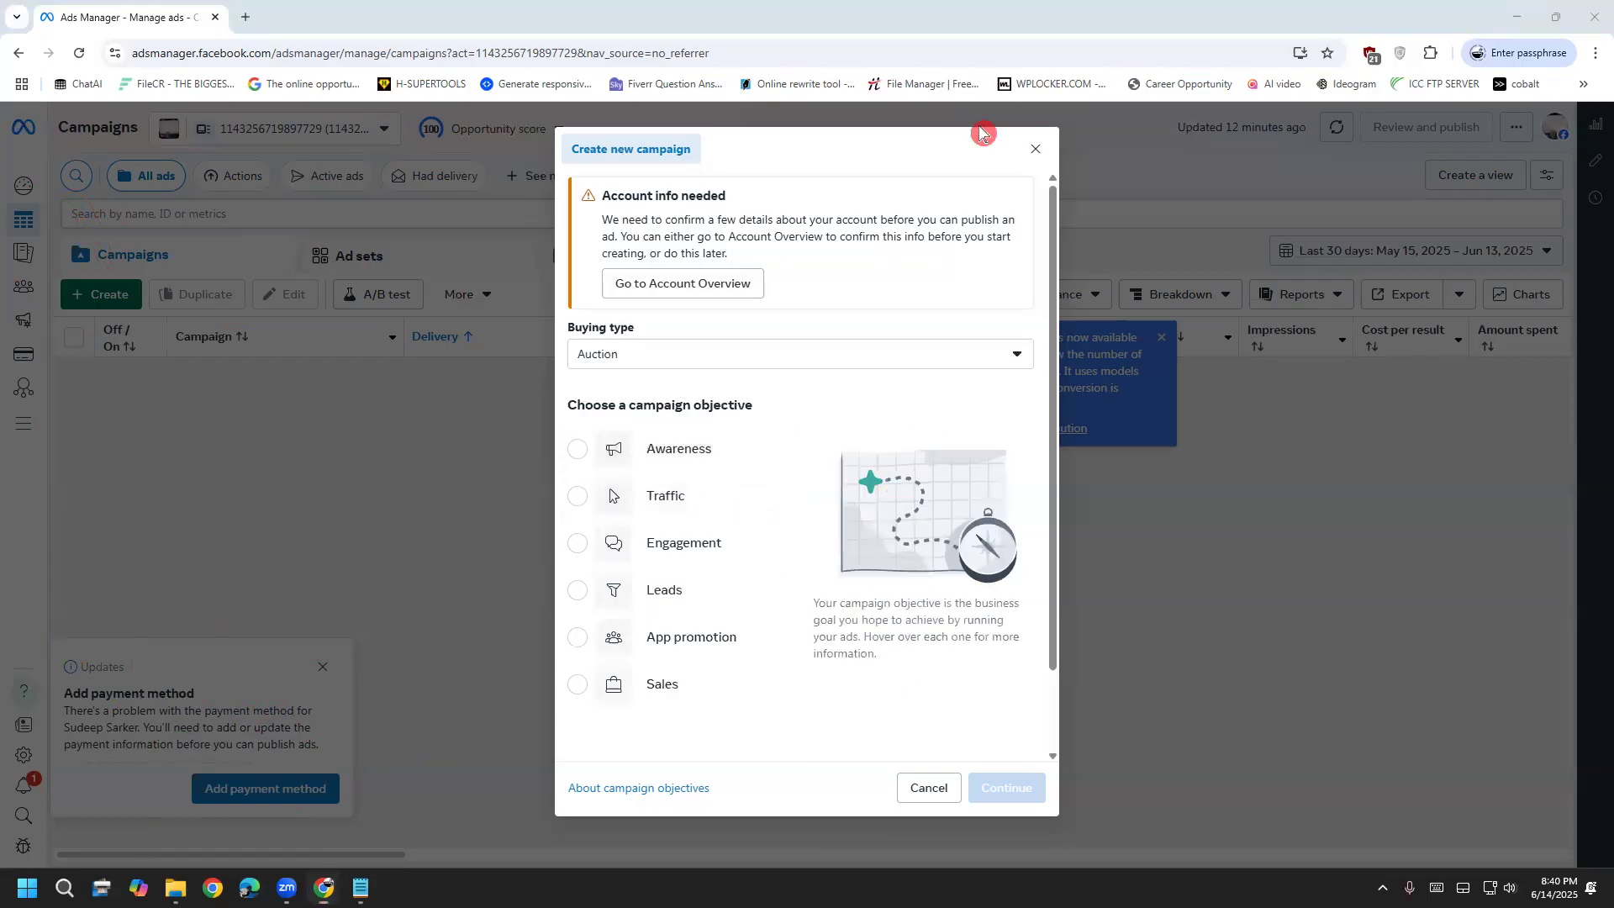
{"action": "left_click", "coordinate": [649, 450]}
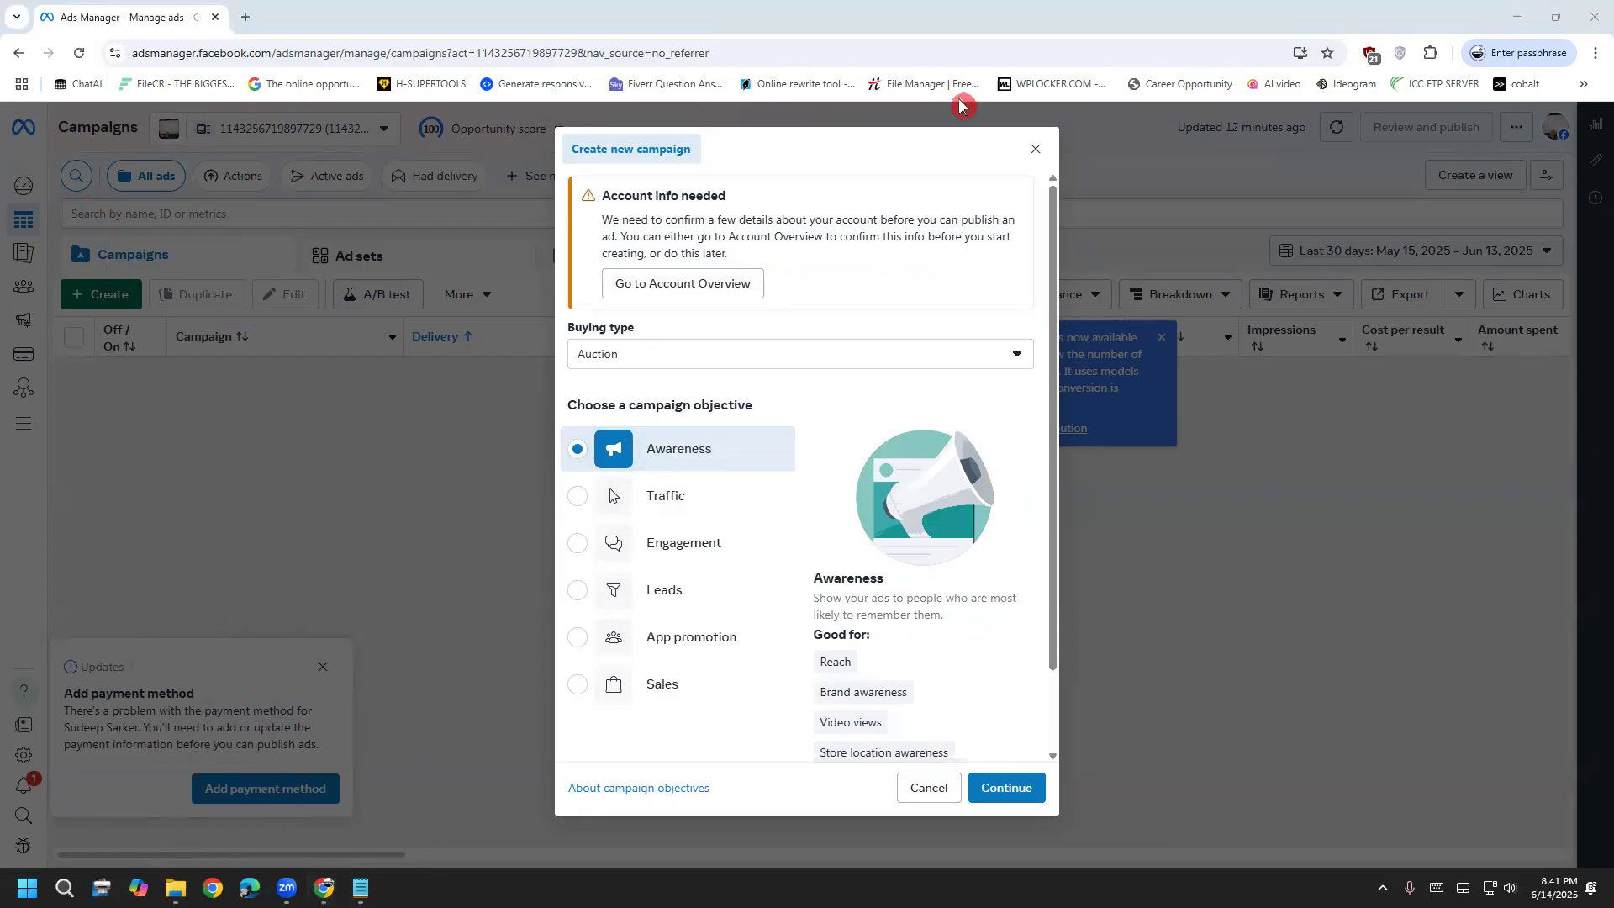
{"action": "left_click_drag", "start_coordinate": [833, 599], "coordinate": [951, 612]}
{"action": "left_click", "coordinate": [927, 609]}
{"action": "left_click", "coordinate": [819, 605]}
{"action": "left_click", "coordinate": [950, 621]}
Highlight the Awareness heading and description to point it out, then clear the highlight
{"action": "left_click_drag", "start_coordinate": [806, 577], "coordinate": [900, 605]}
{"action": "left_click", "coordinate": [952, 550]}
{"action": "left_click_drag", "start_coordinate": [809, 594], "coordinate": [935, 614]}
{"action": "left_click", "coordinate": [925, 606]}
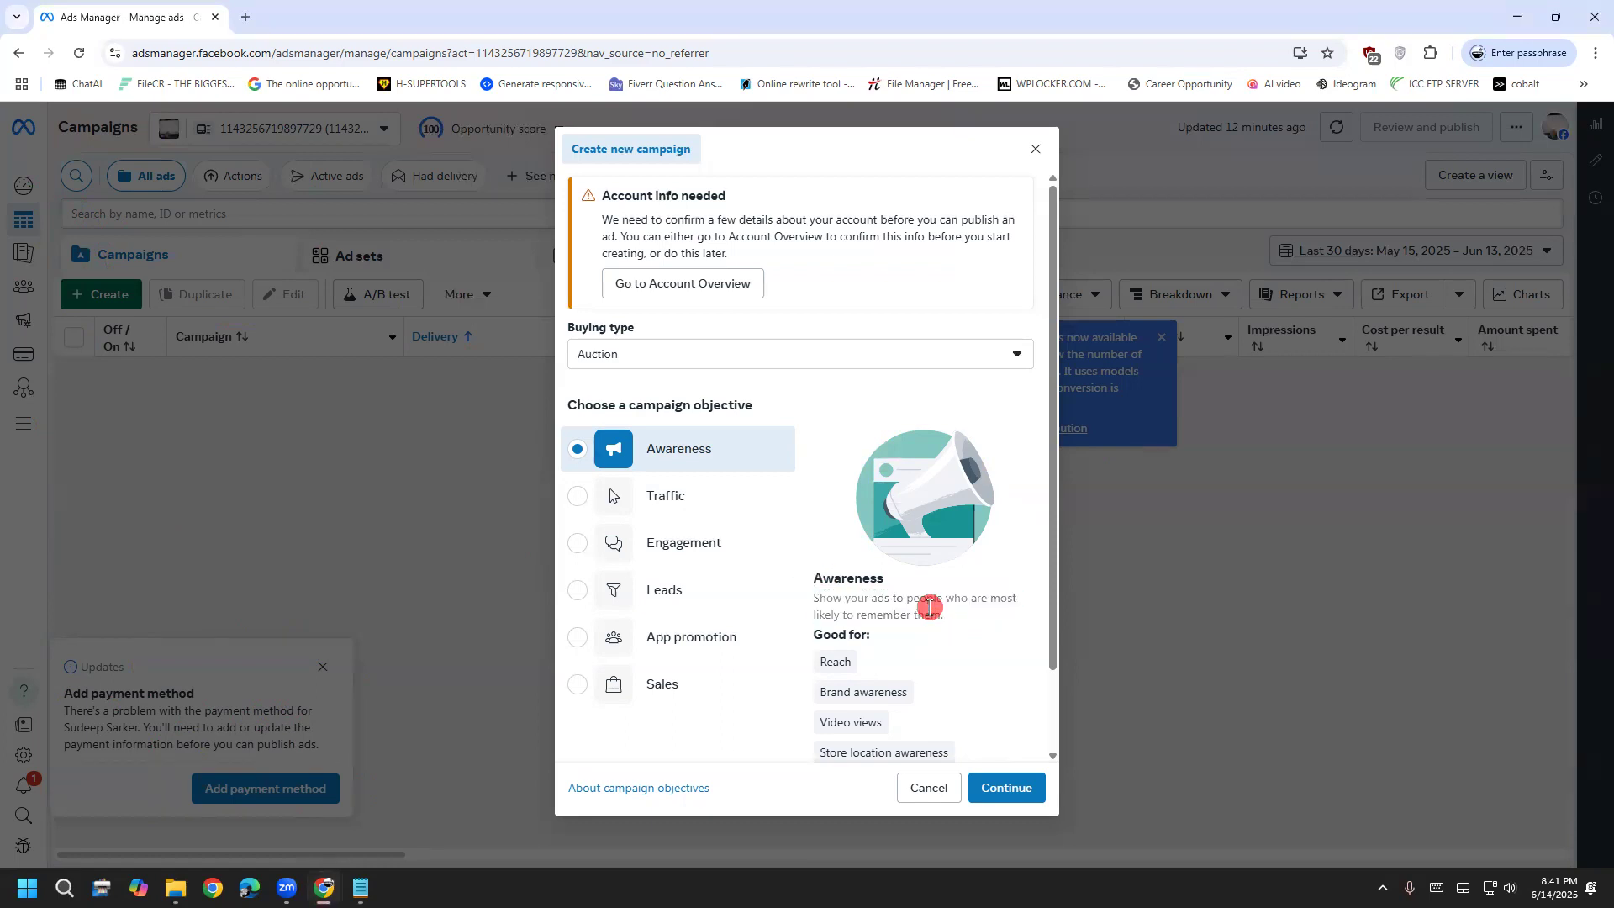
Try Traffic as the objective, then settle on Engagement instead
{"action": "left_click", "coordinate": [652, 499]}
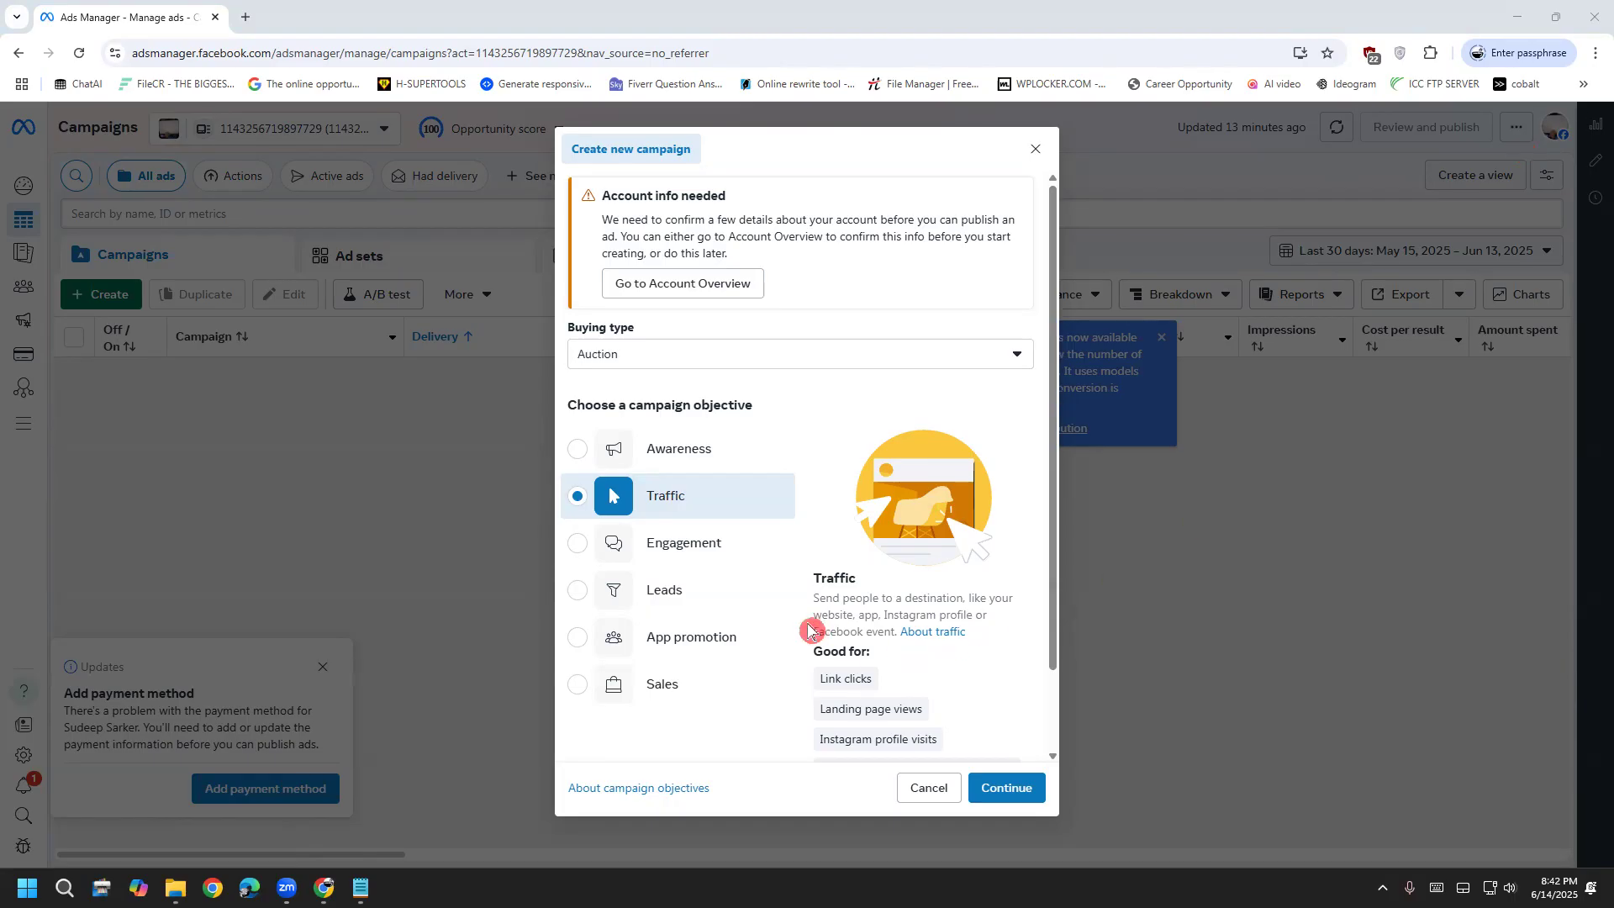
{"action": "left_click_drag", "start_coordinate": [812, 577], "coordinate": [866, 620]}
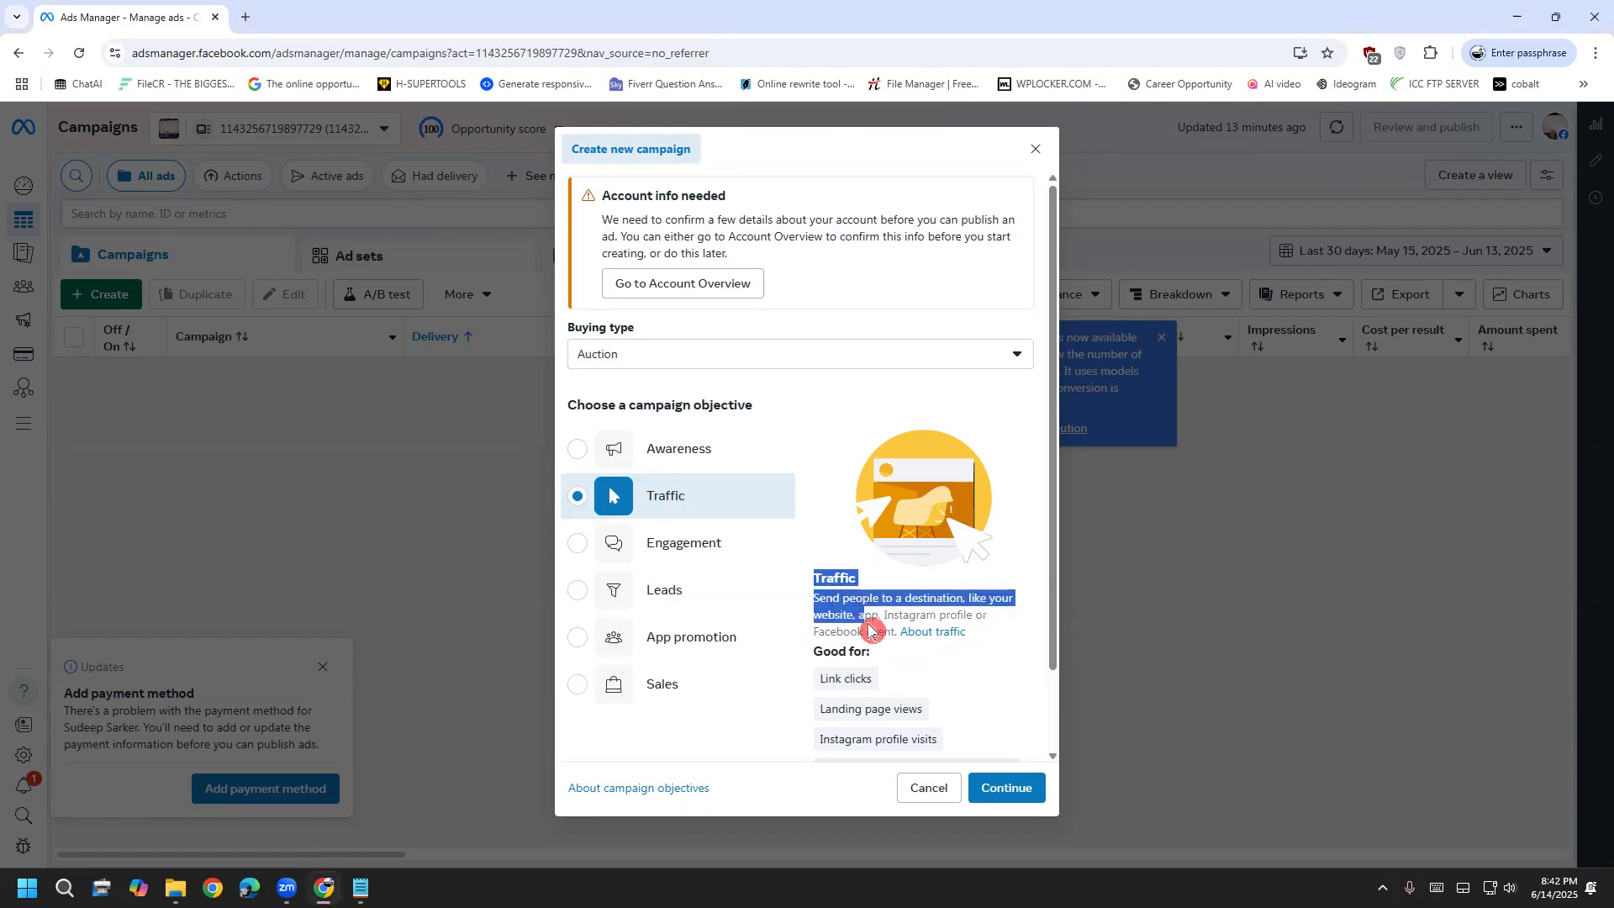
{"action": "left_click", "coordinate": [867, 620]}
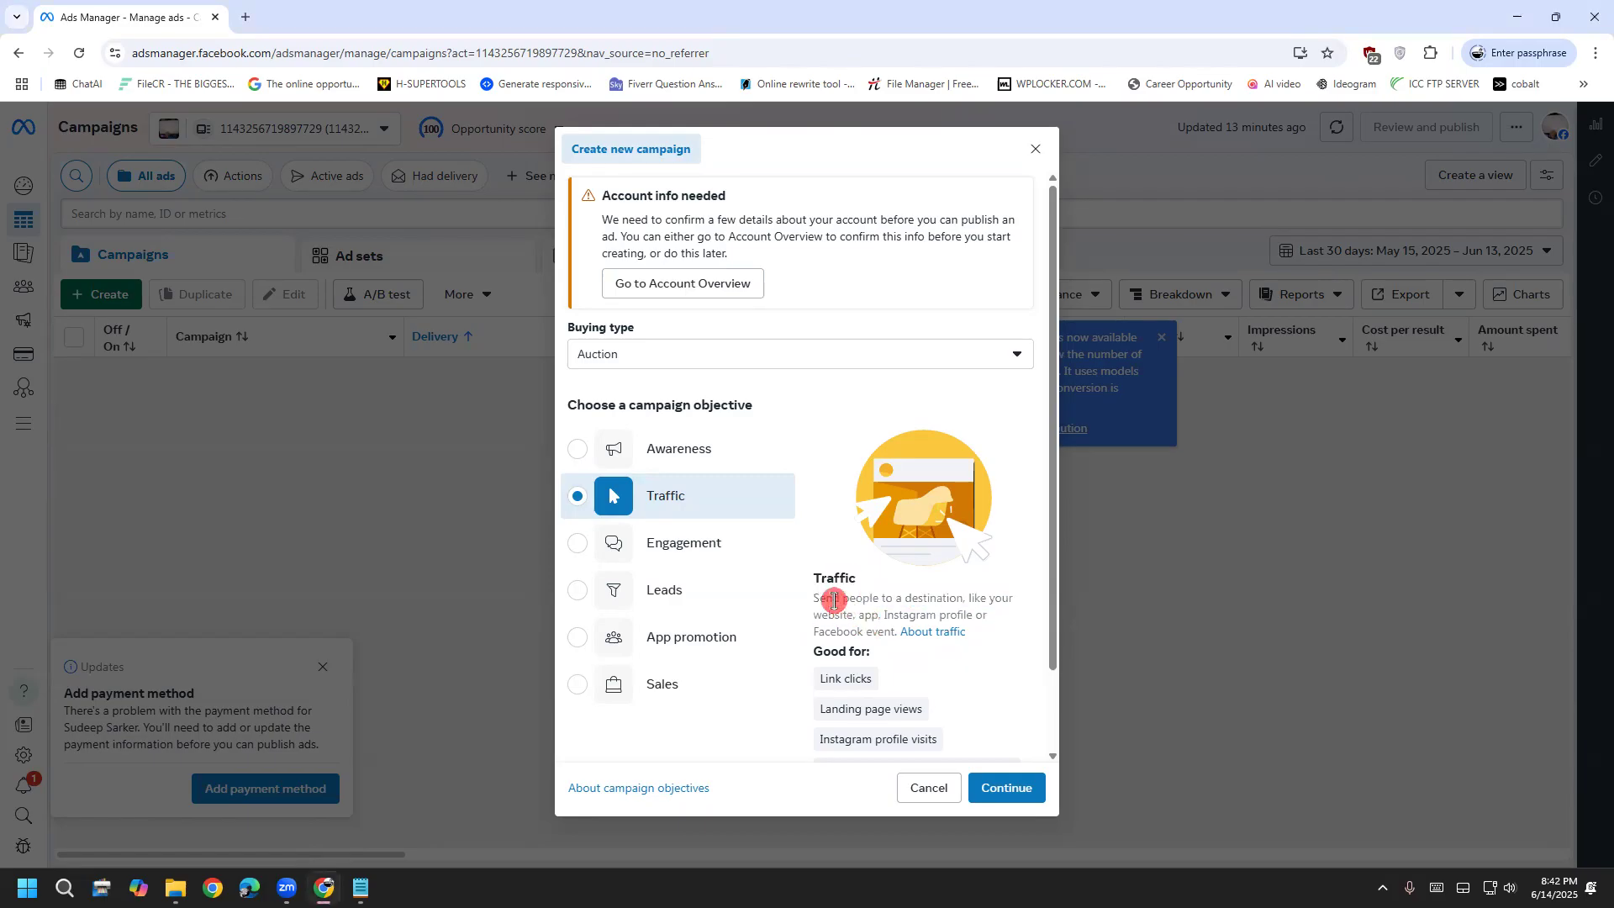
{"action": "left_click", "coordinate": [713, 547]}
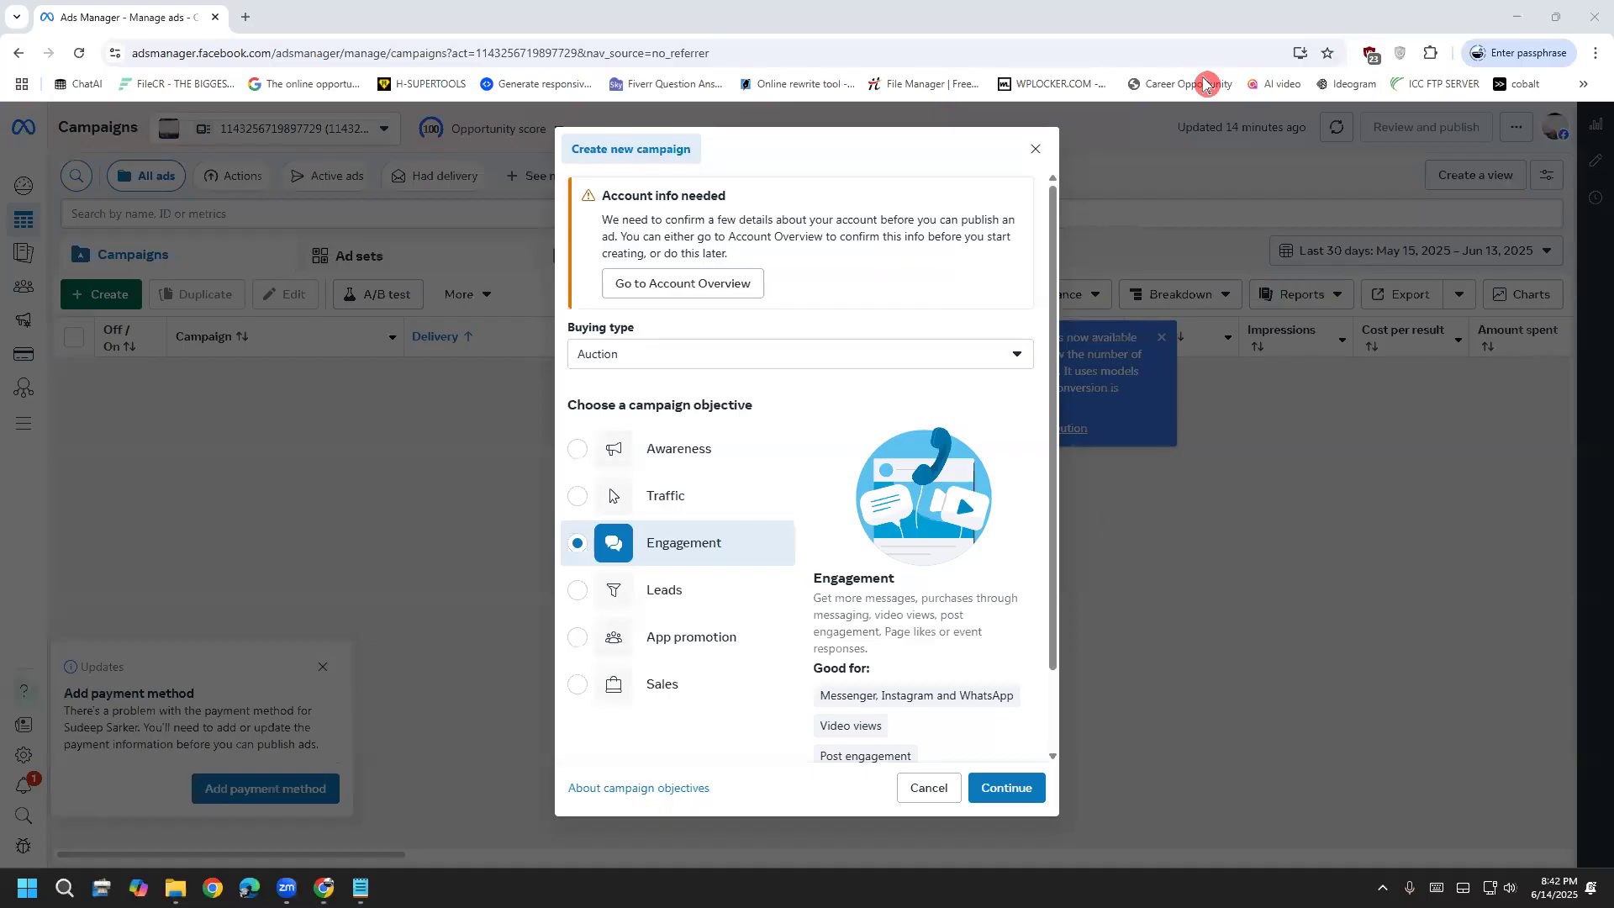
Scroll through Engagement's 'Good for' details, then select Leads as the objective
{"action": "scroll", "coordinate": [925, 663], "scroll_direction": "down", "scroll_amount": 1}
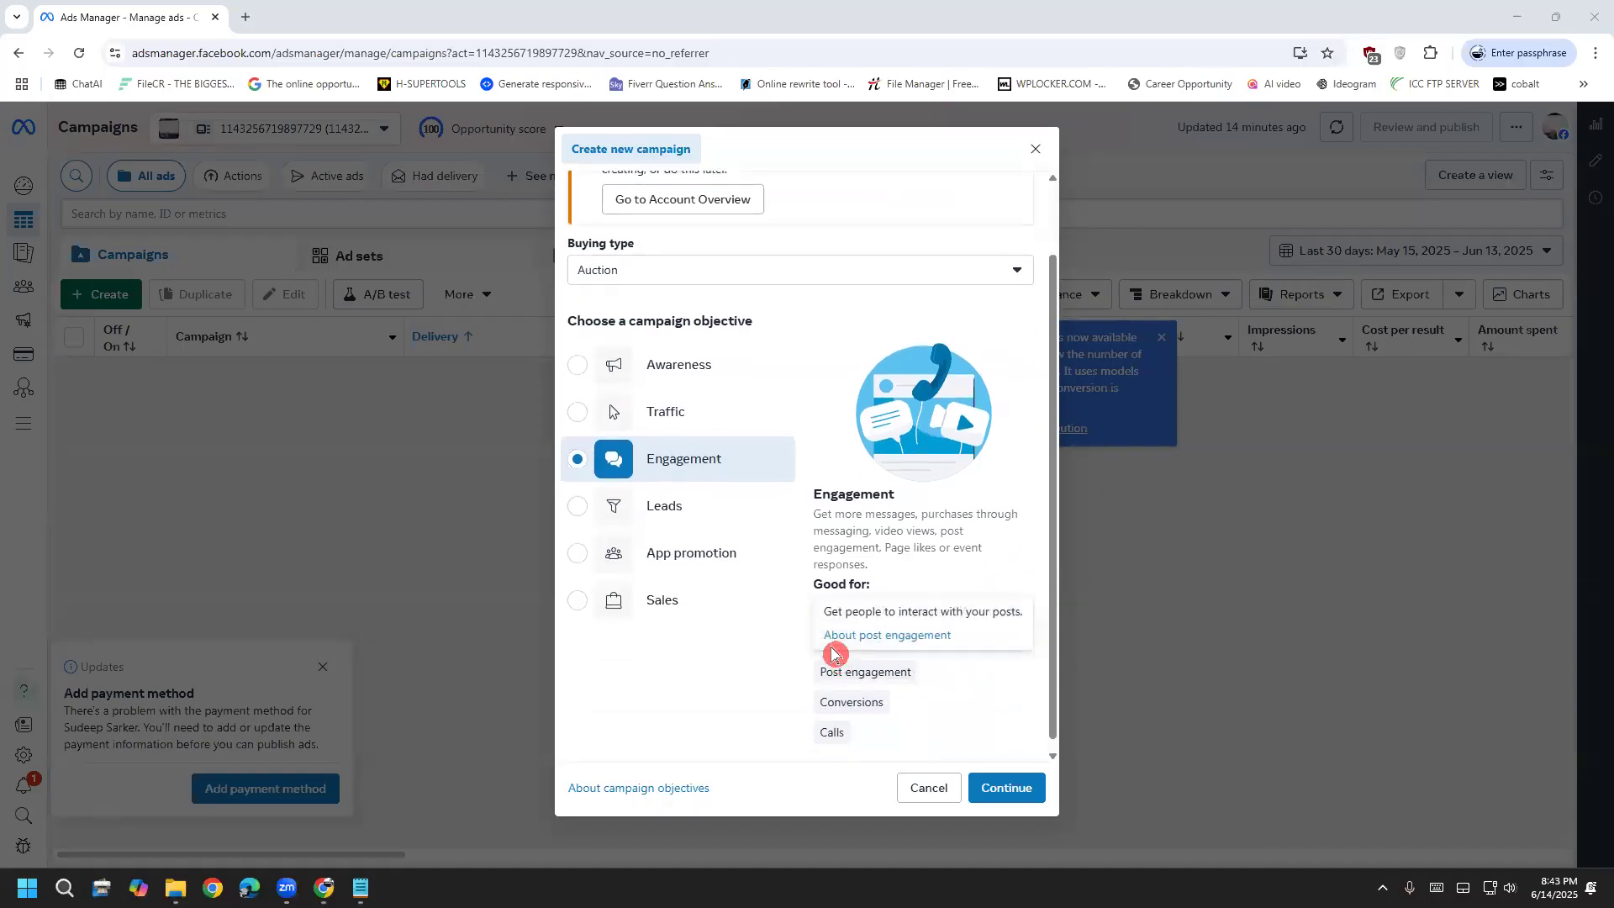
{"action": "left_click_drag", "start_coordinate": [815, 702], "coordinate": [876, 701]}
{"action": "left_click", "coordinate": [875, 740]}
{"action": "mouse_move", "coordinate": [909, 643]}
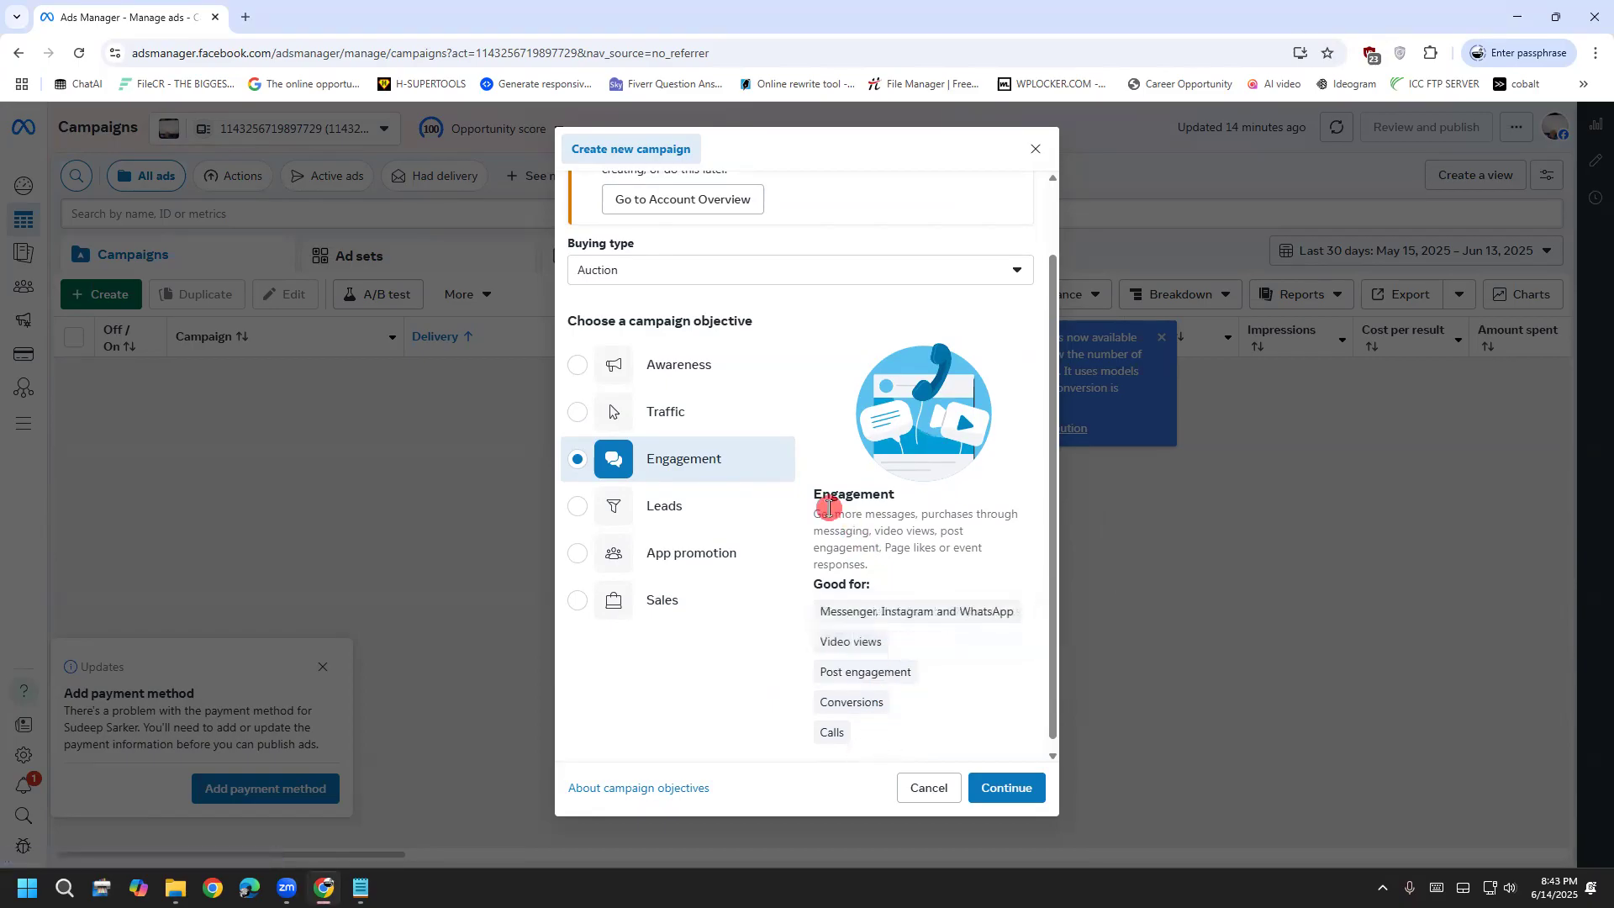
{"action": "scroll", "coordinate": [823, 570], "scroll_direction": "up", "scroll_amount": 1}
{"action": "left_click_drag", "start_coordinate": [813, 598], "coordinate": [864, 598]}
{"action": "left_click", "coordinate": [864, 598]}
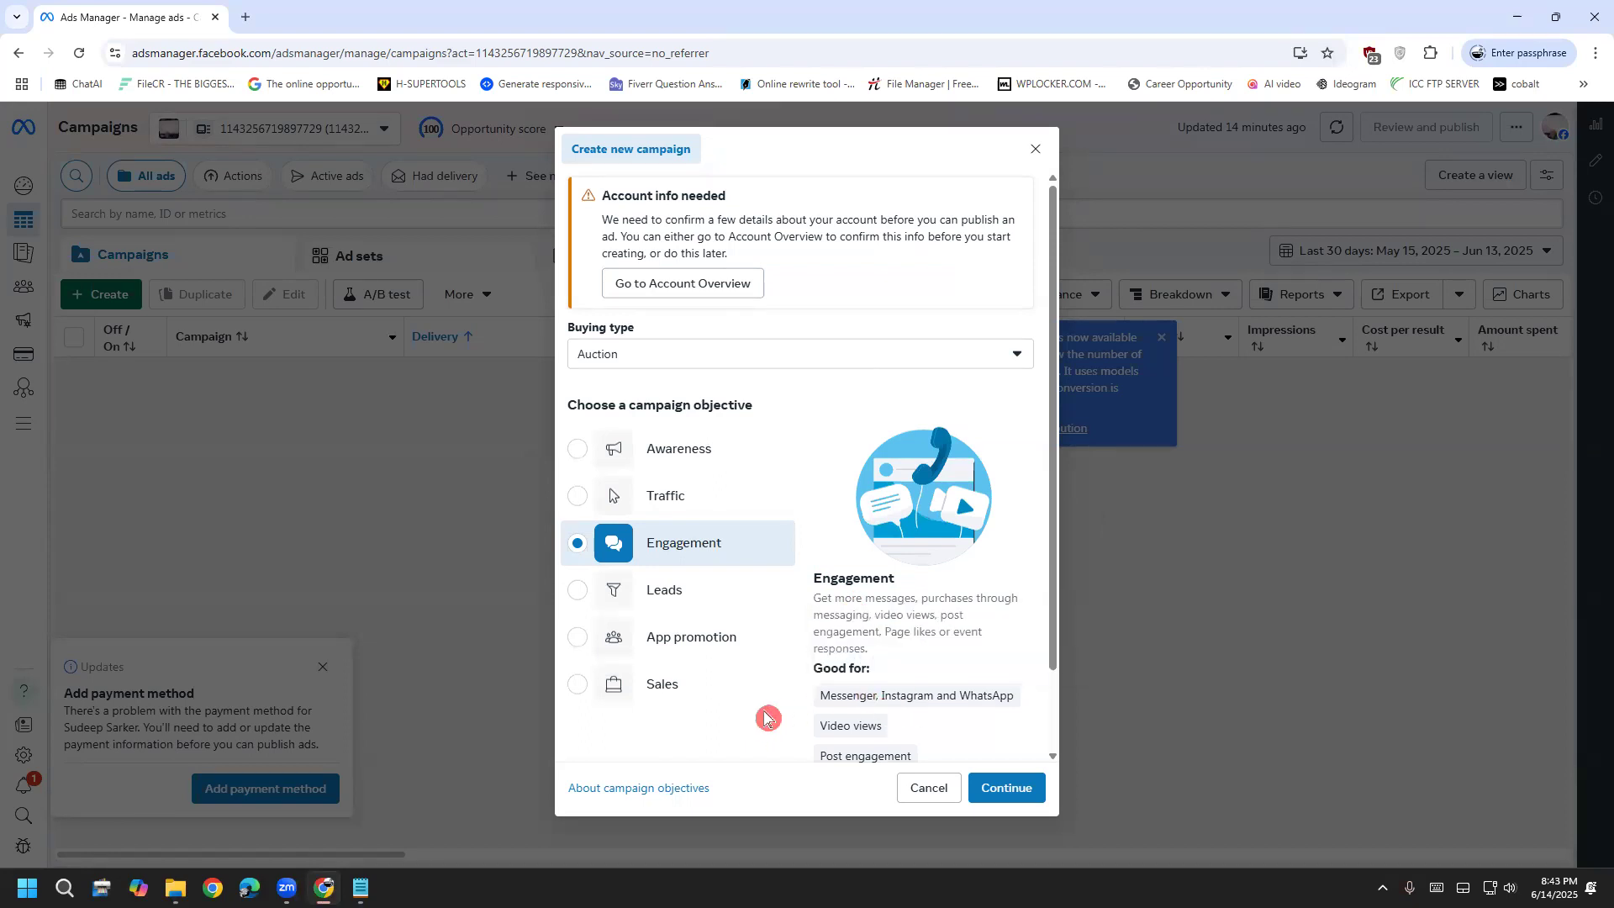
{"action": "scroll", "coordinate": [809, 707], "scroll_direction": "down", "scroll_amount": 1}
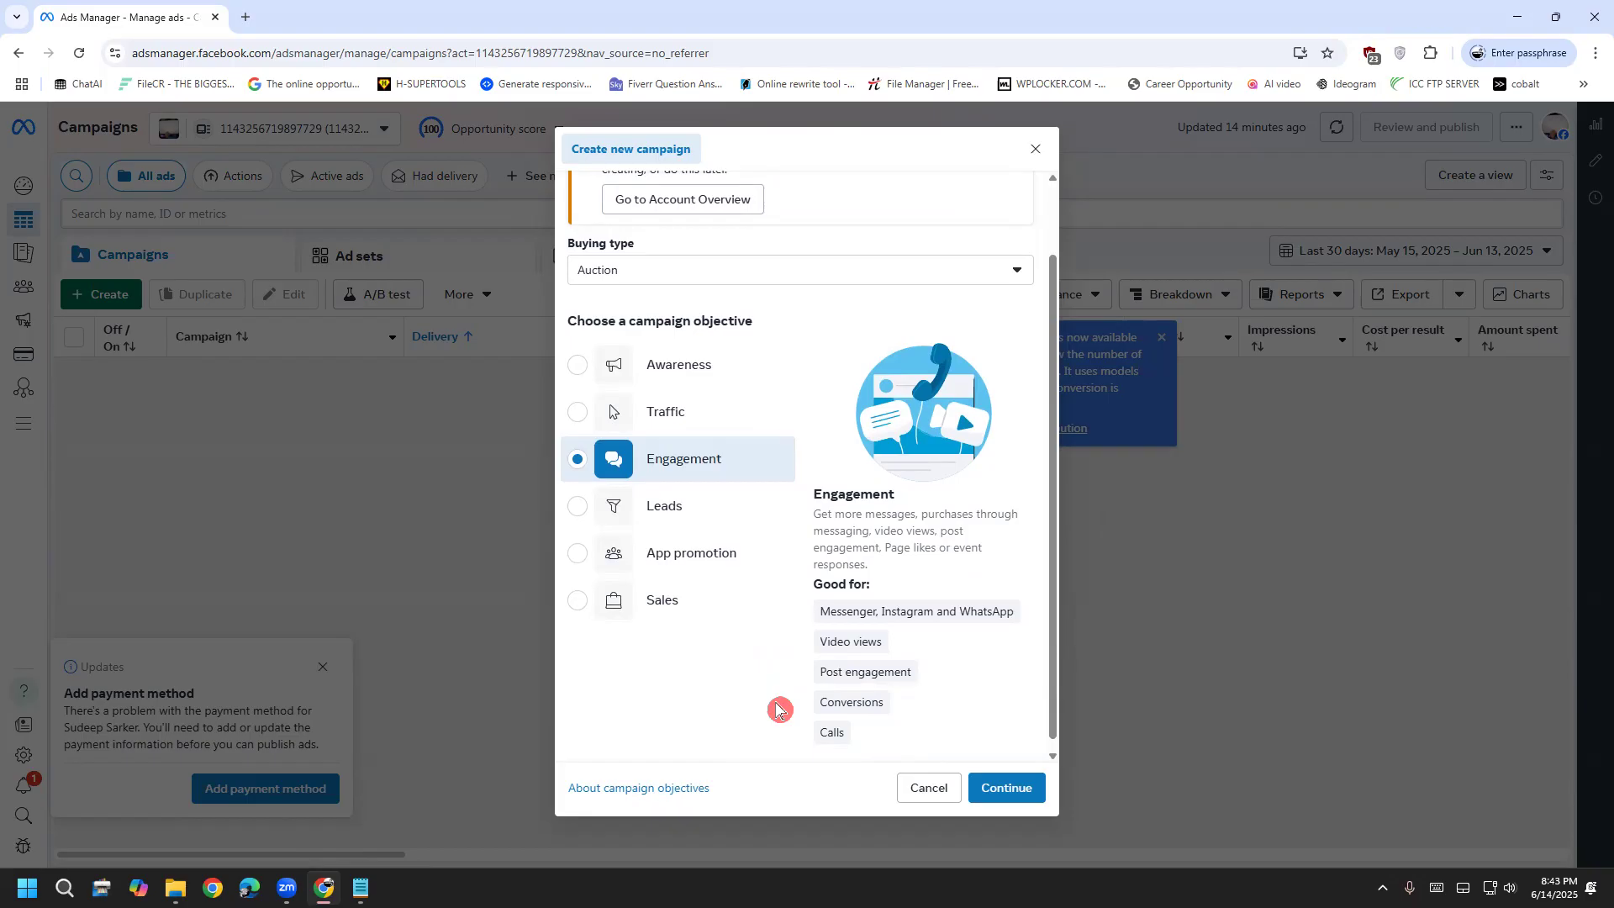
{"action": "scroll", "coordinate": [775, 708], "scroll_direction": "up", "scroll_amount": 1}
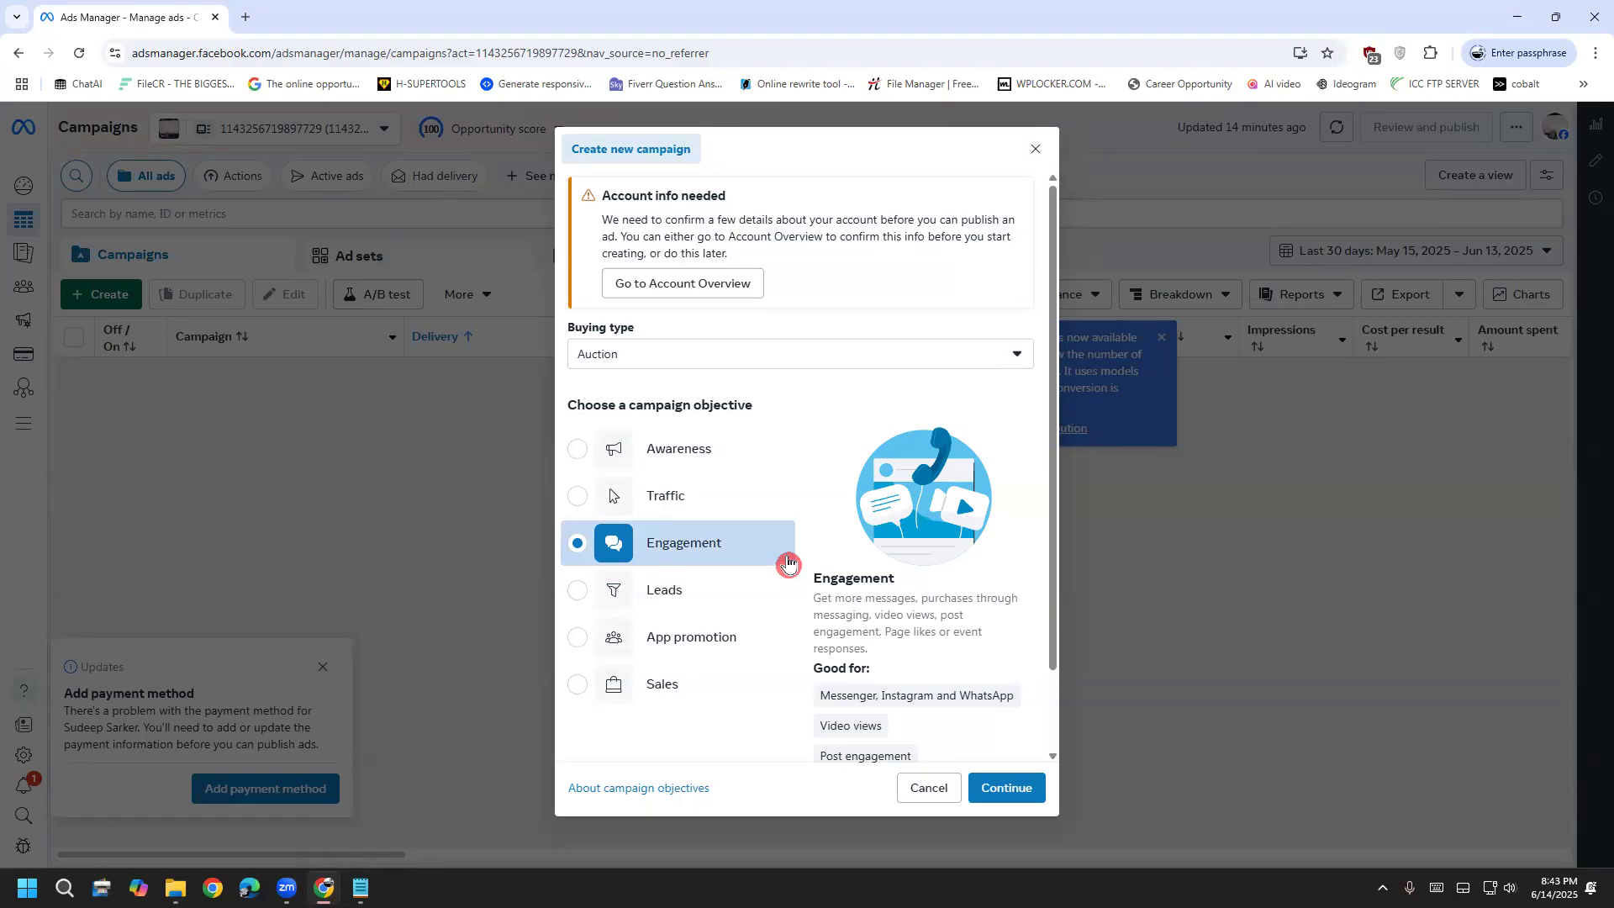
{"action": "left_click", "coordinate": [724, 598]}
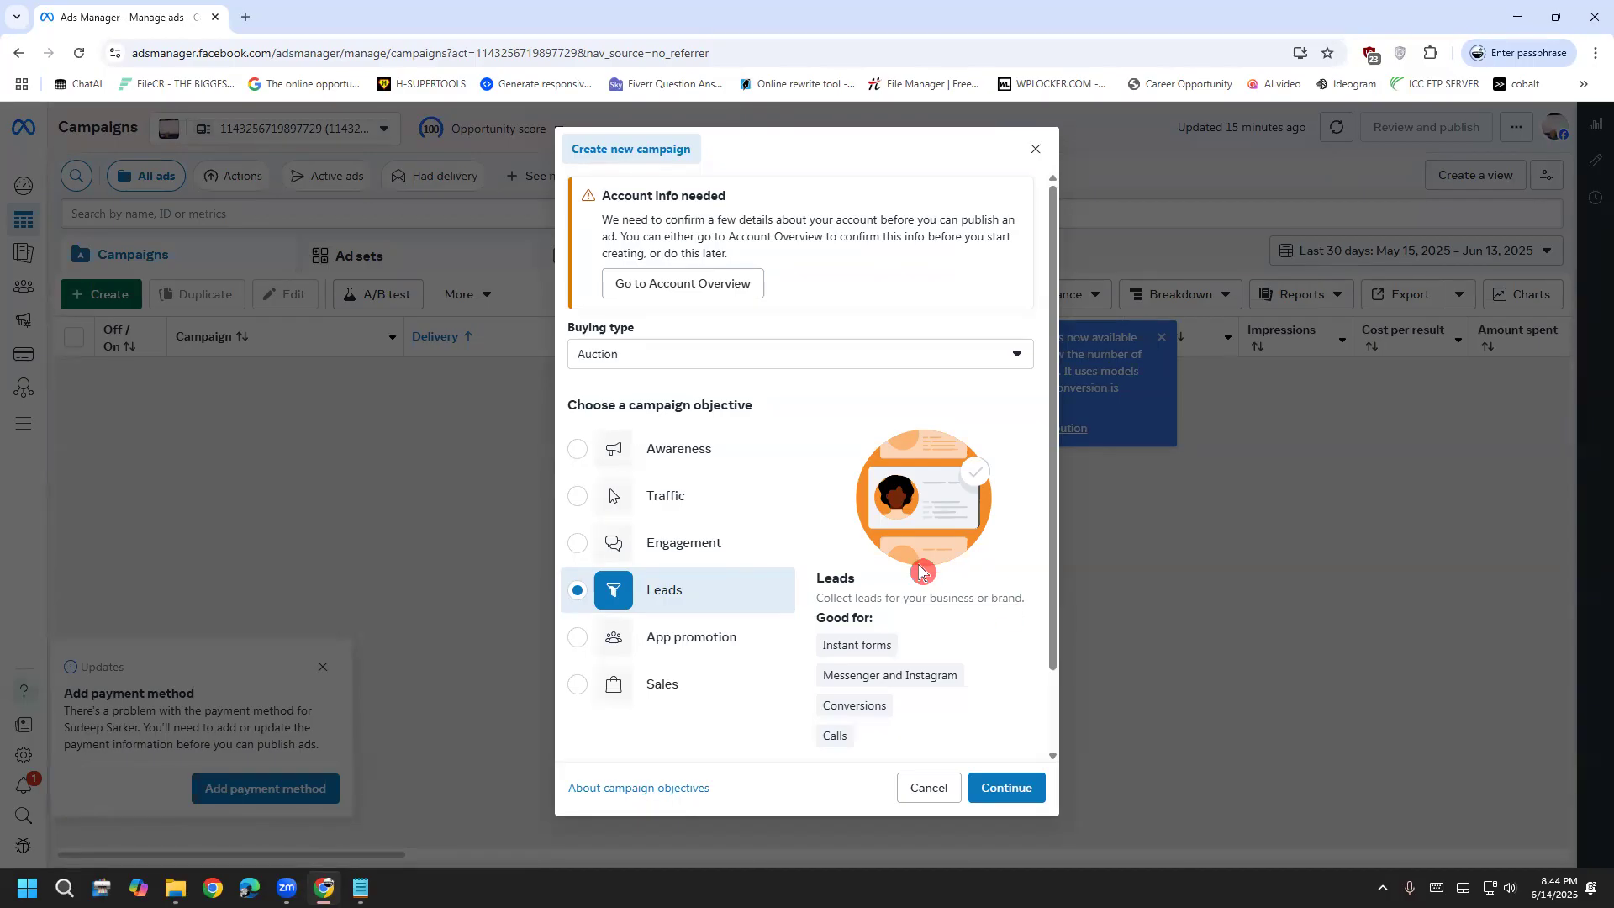
Select Sales after trying App promotion, continue, and accept the Advantage+ prompt
{"action": "left_click", "coordinate": [723, 636]}
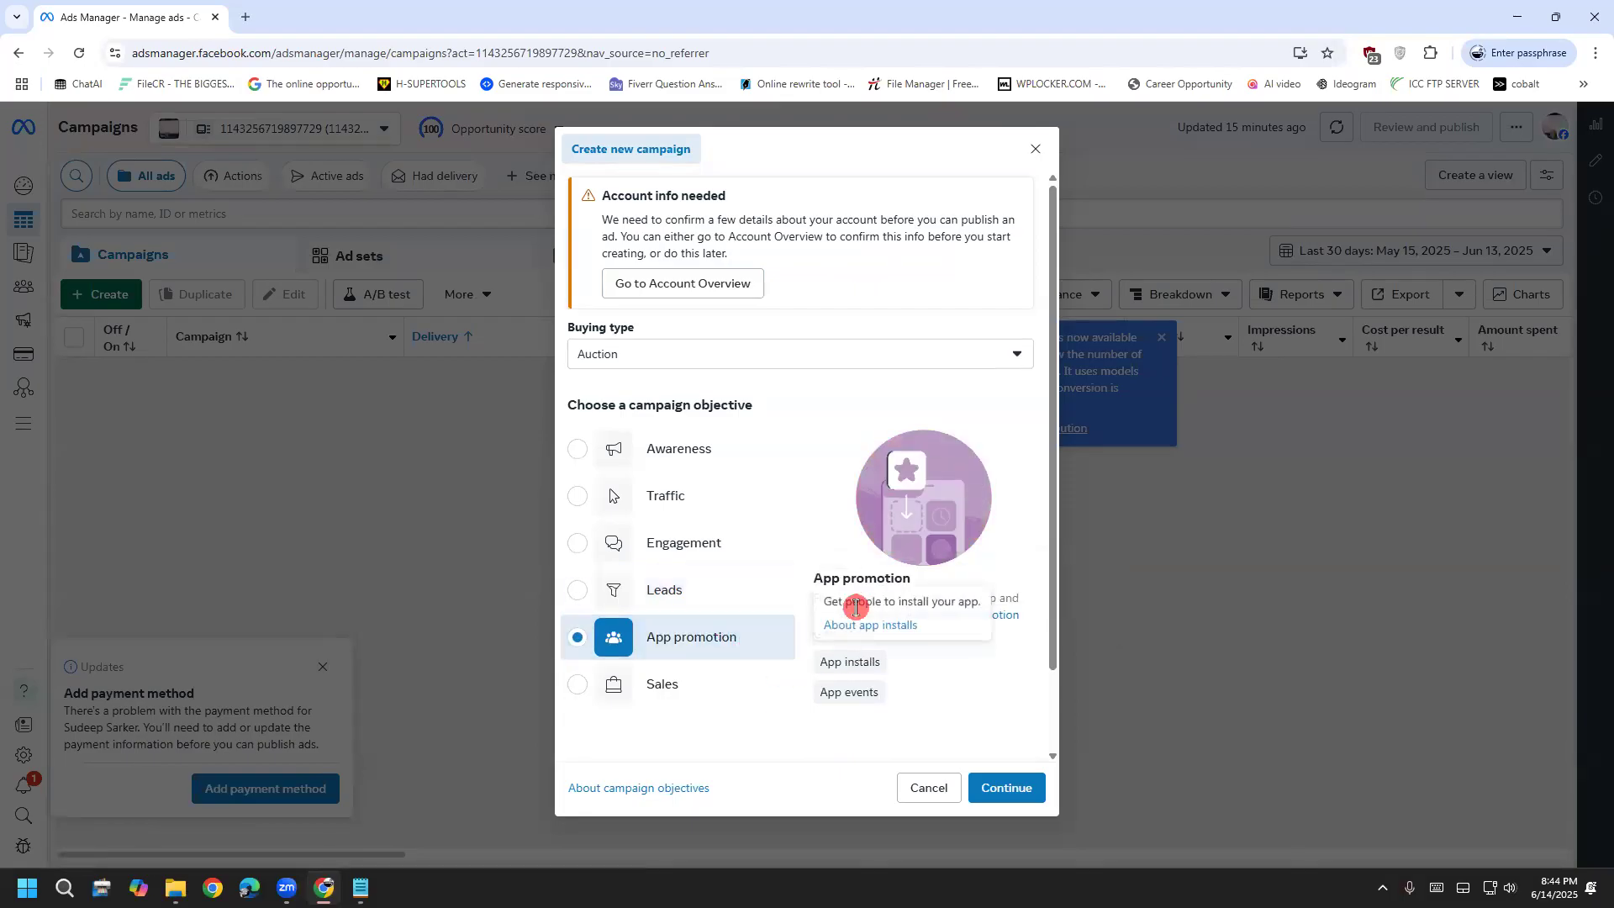
{"action": "left_click", "coordinate": [712, 672]}
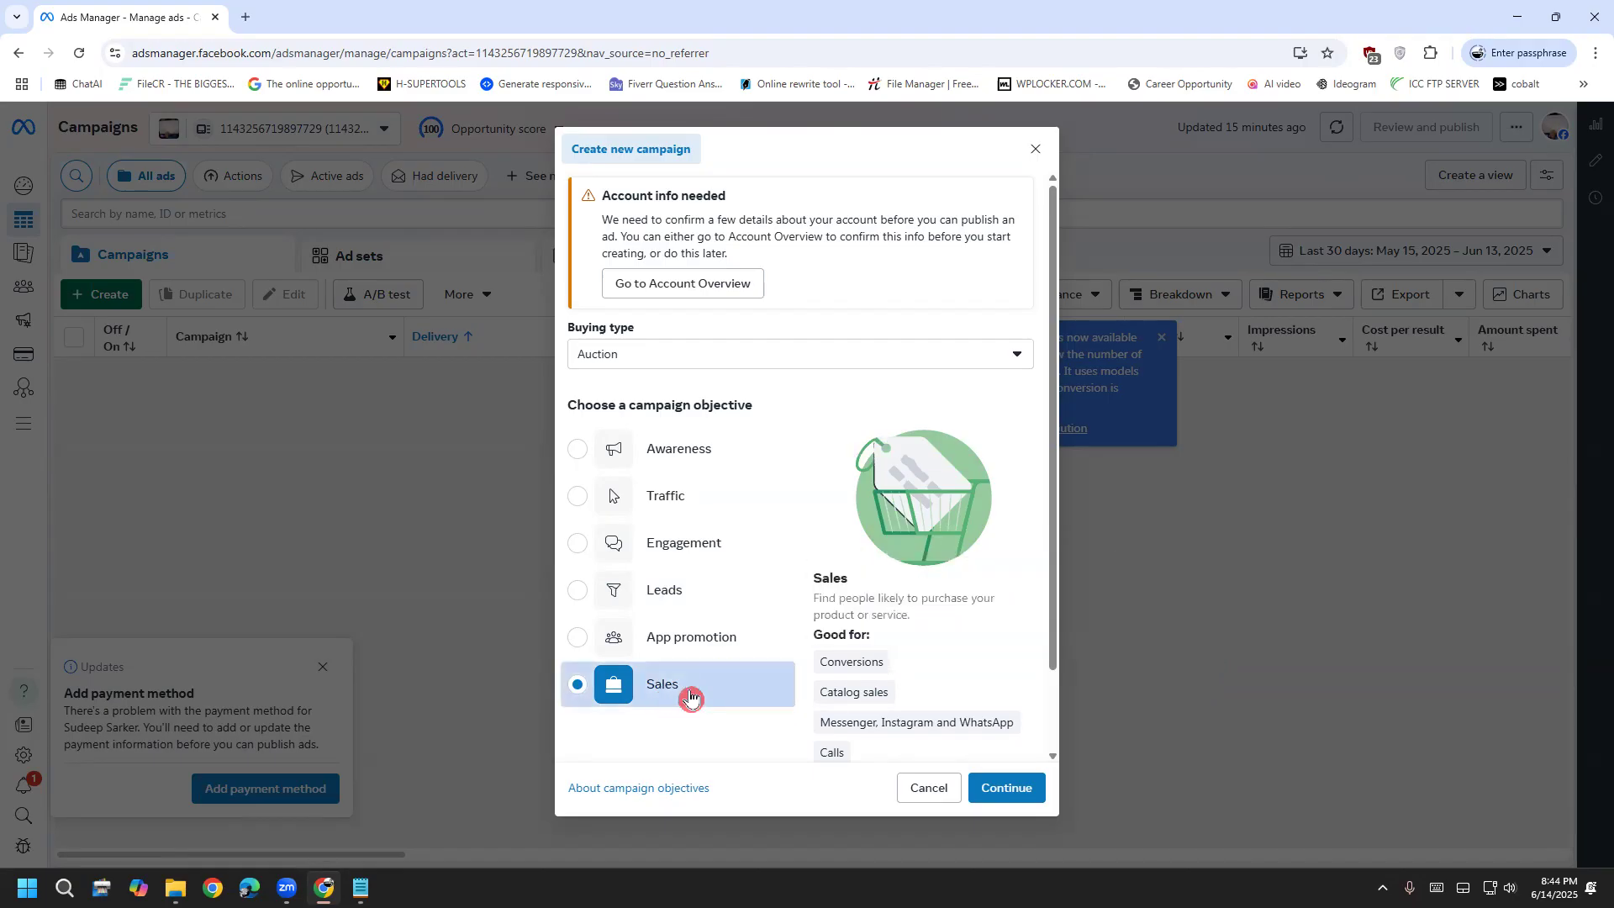
{"action": "left_click", "coordinate": [998, 795]}
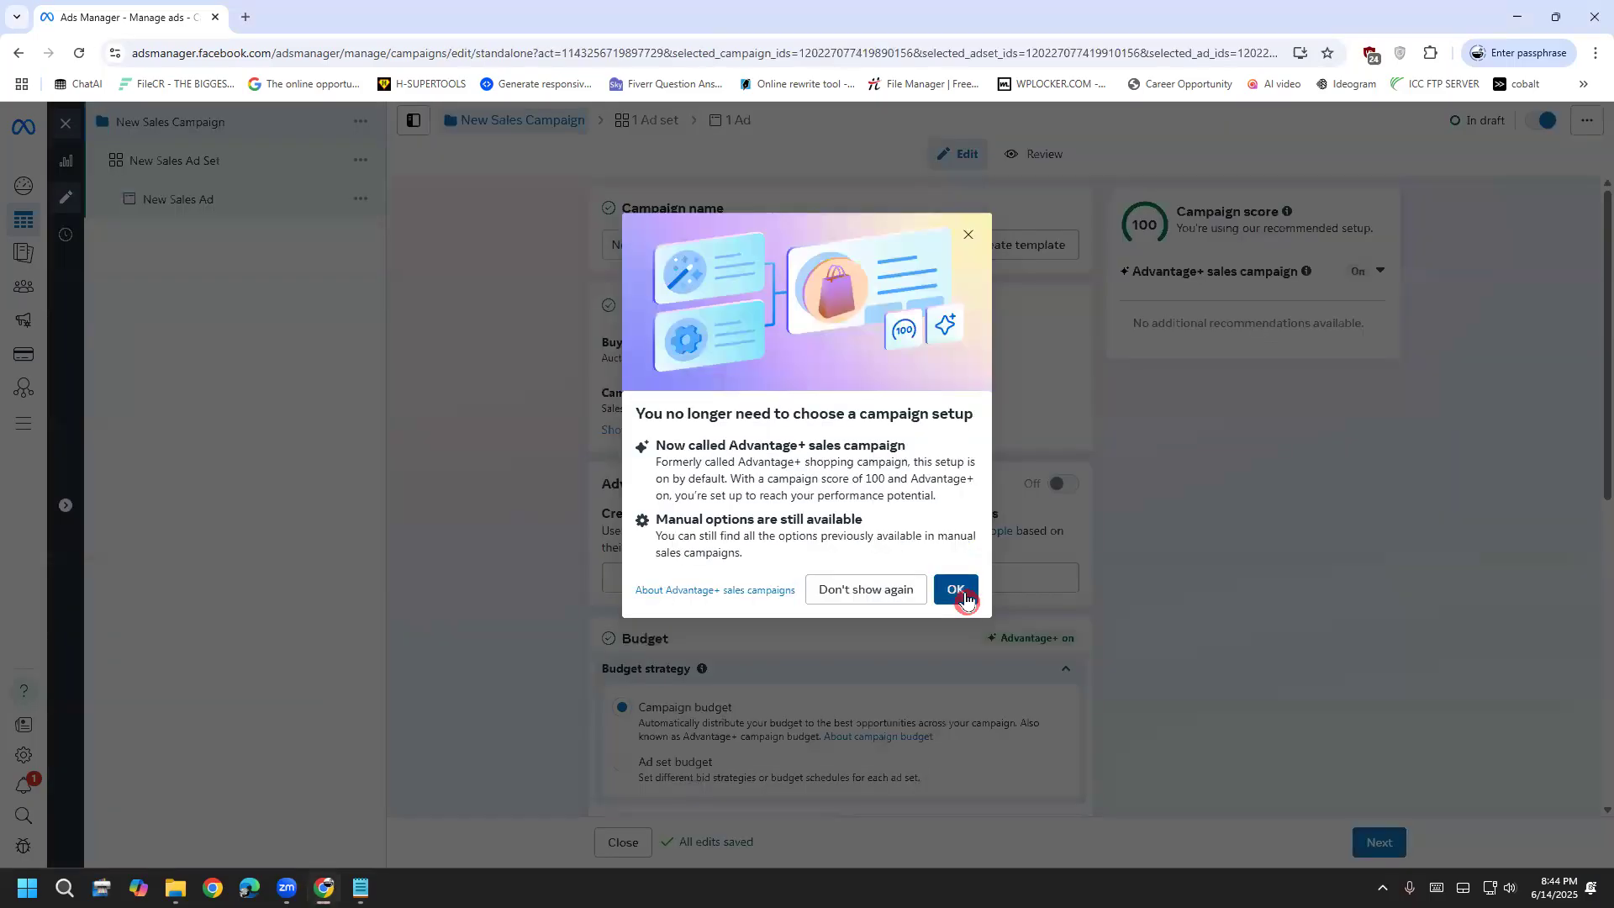
{"action": "left_click", "coordinate": [956, 590]}
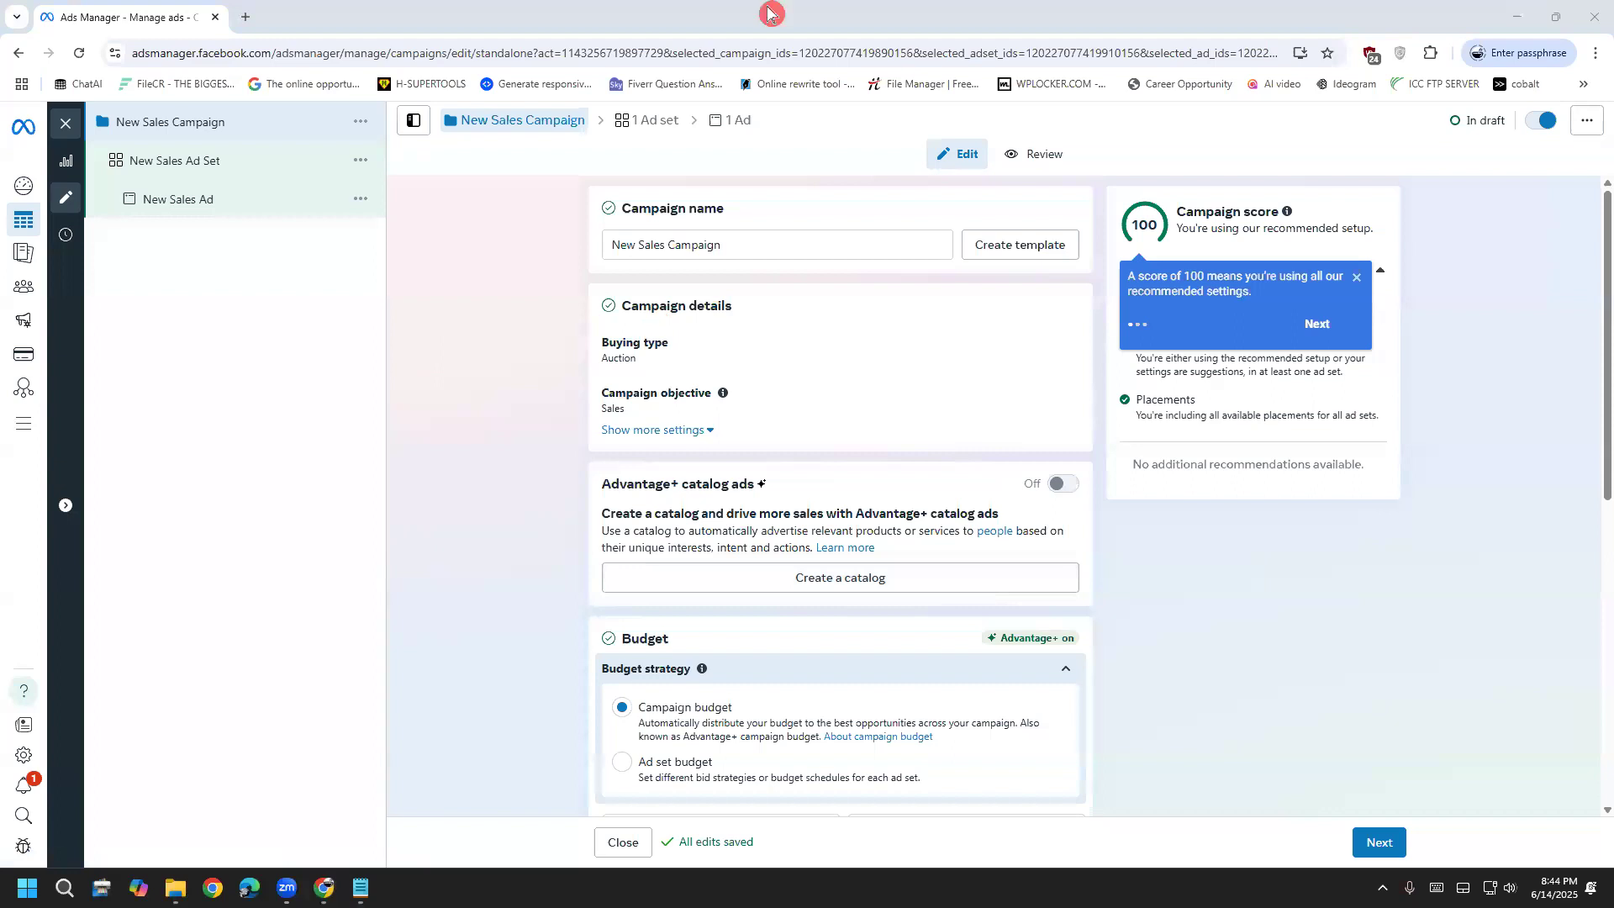
Overwrite the Campaign name field with a new custom name, fixing a typo
{"action": "triple_click", "coordinate": [710, 242]}
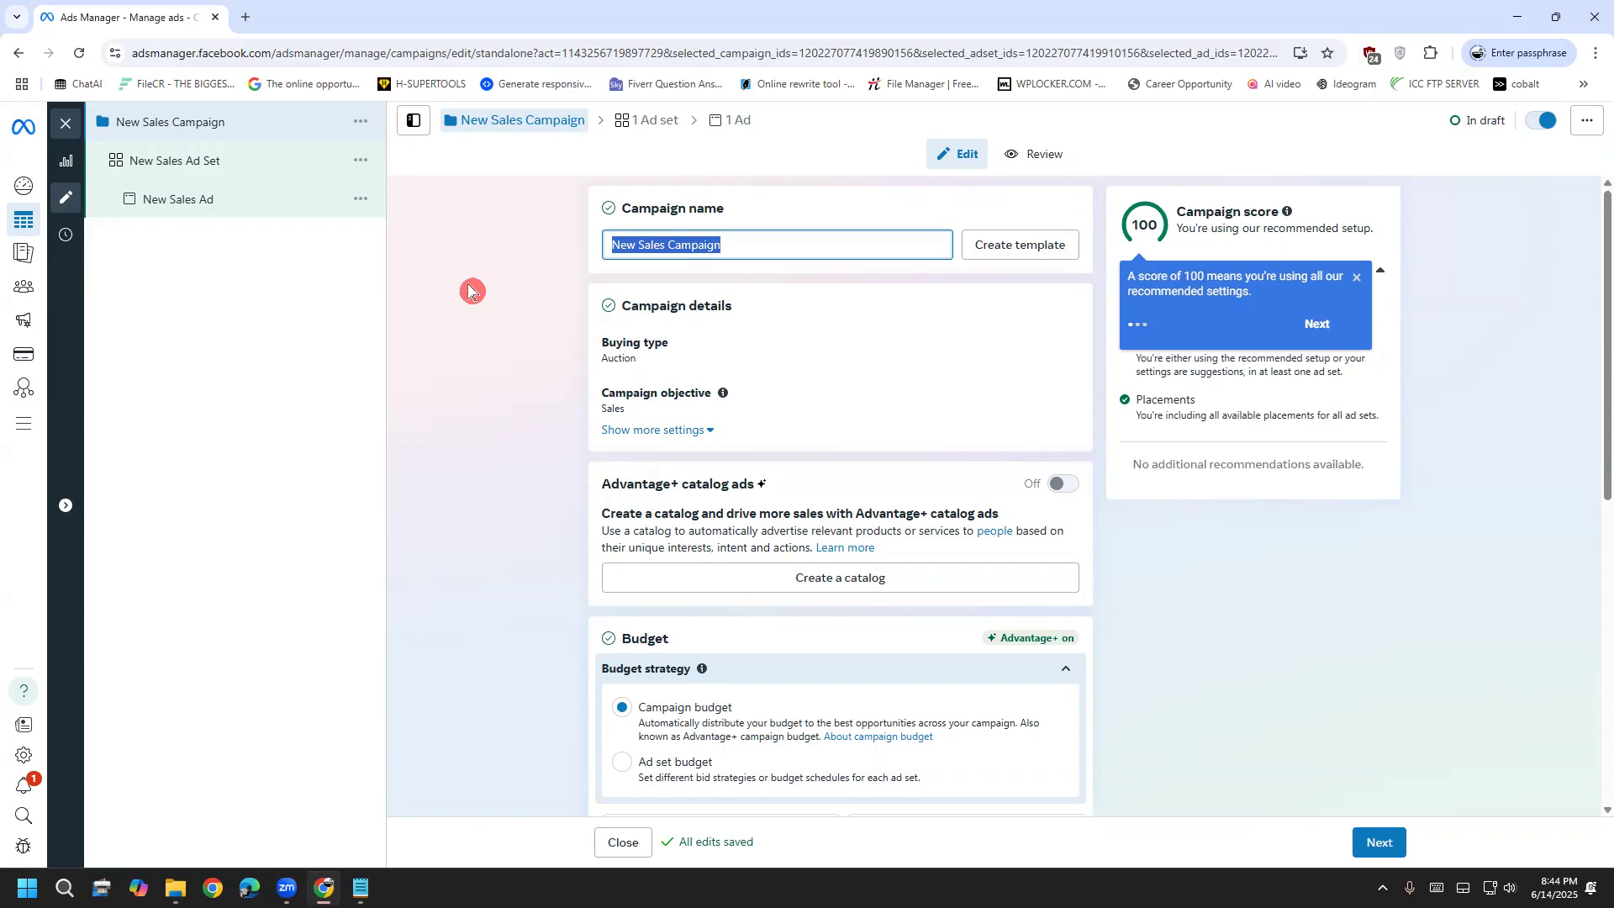
{"action": "type", "text": "suhan ca"}
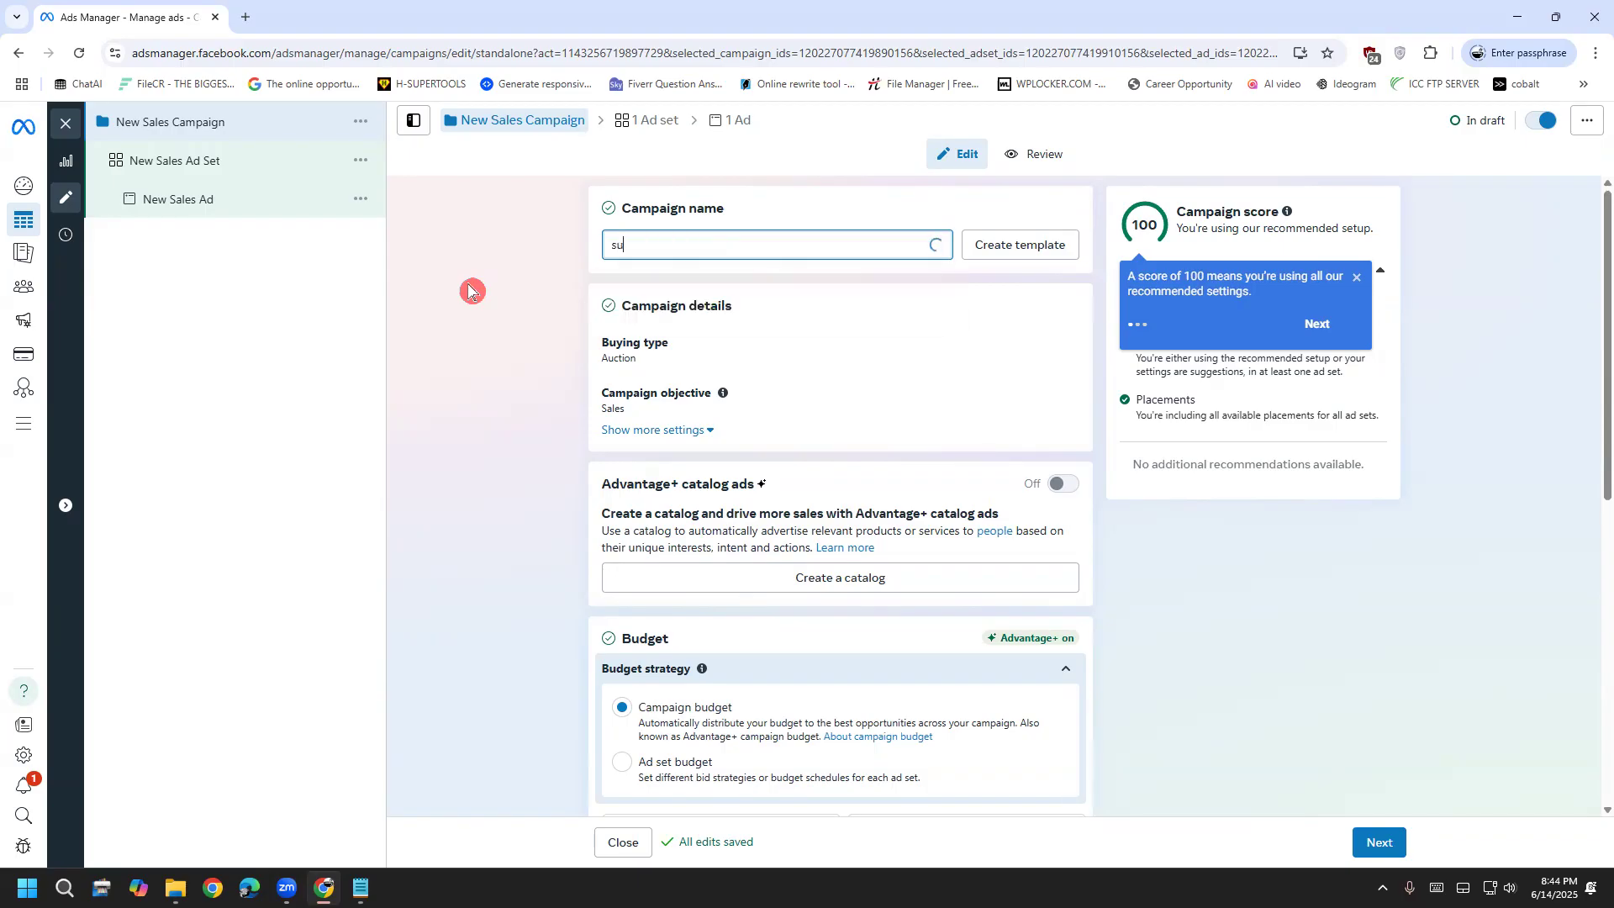
{"action": "key", "text": "BackSpace"}
{"action": "key", "text": "BackSpace"}
{"action": "type", "text": "vaiya"}
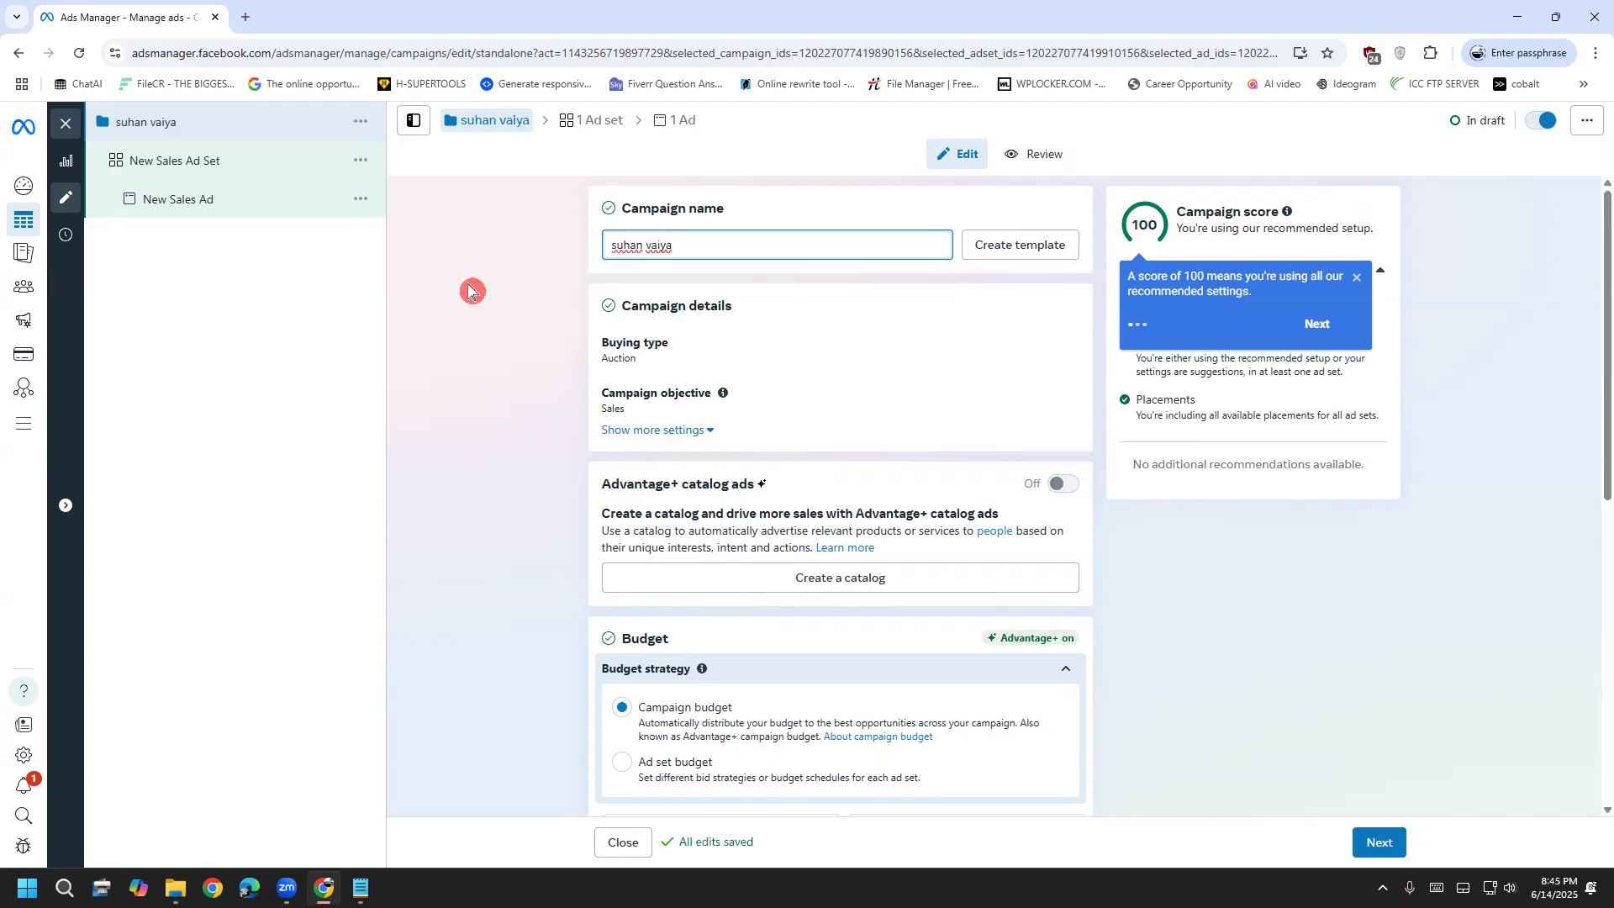
{"action": "scroll", "coordinate": [475, 293], "scroll_direction": "down", "scroll_amount": 1}
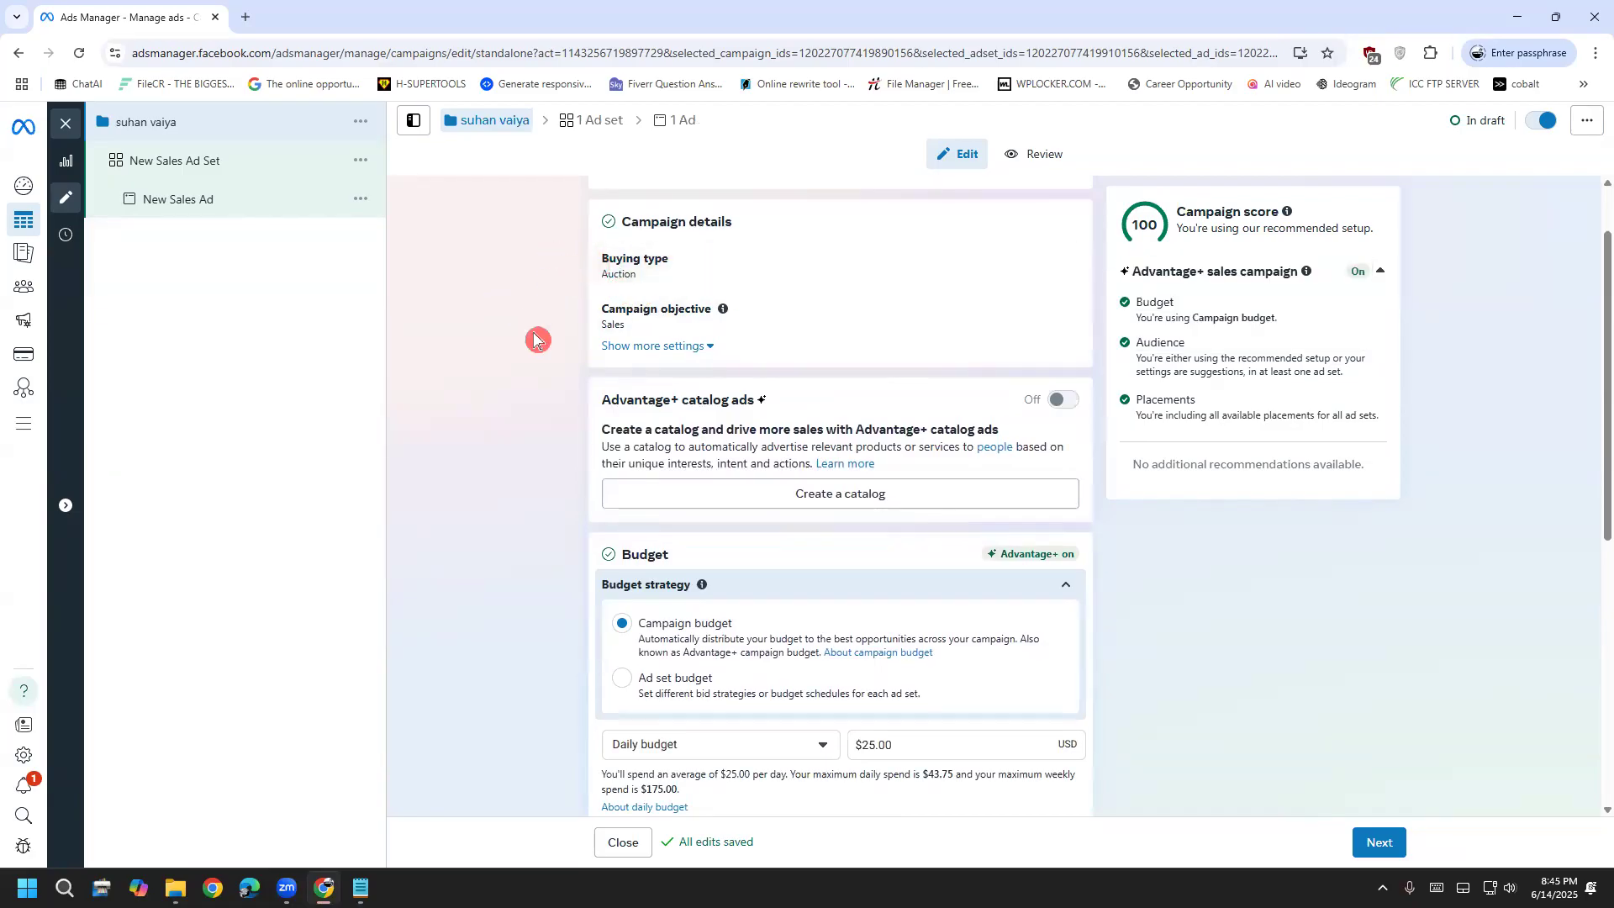
{"action": "scroll", "coordinate": [534, 339], "scroll_direction": "down", "scroll_amount": 1}
{"action": "scroll", "coordinate": [504, 386], "scroll_direction": "down", "scroll_amount": 2}
{"action": "scroll", "coordinate": [521, 370], "scroll_direction": "up", "scroll_amount": 1}
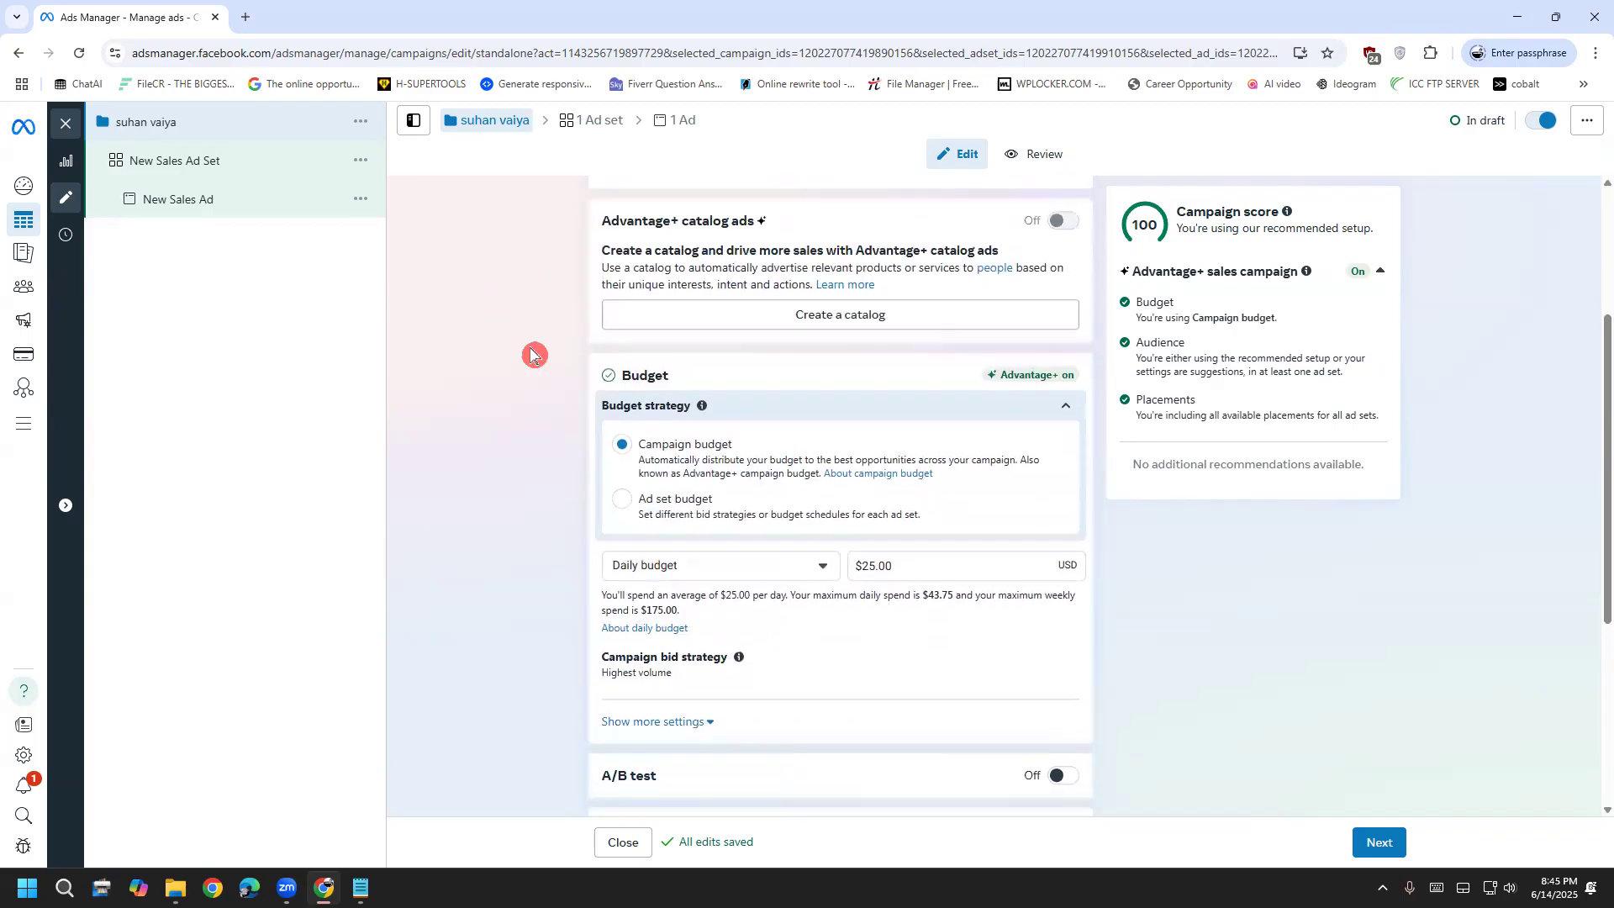
{"action": "left_click_drag", "start_coordinate": [695, 231], "coordinate": [739, 225]}
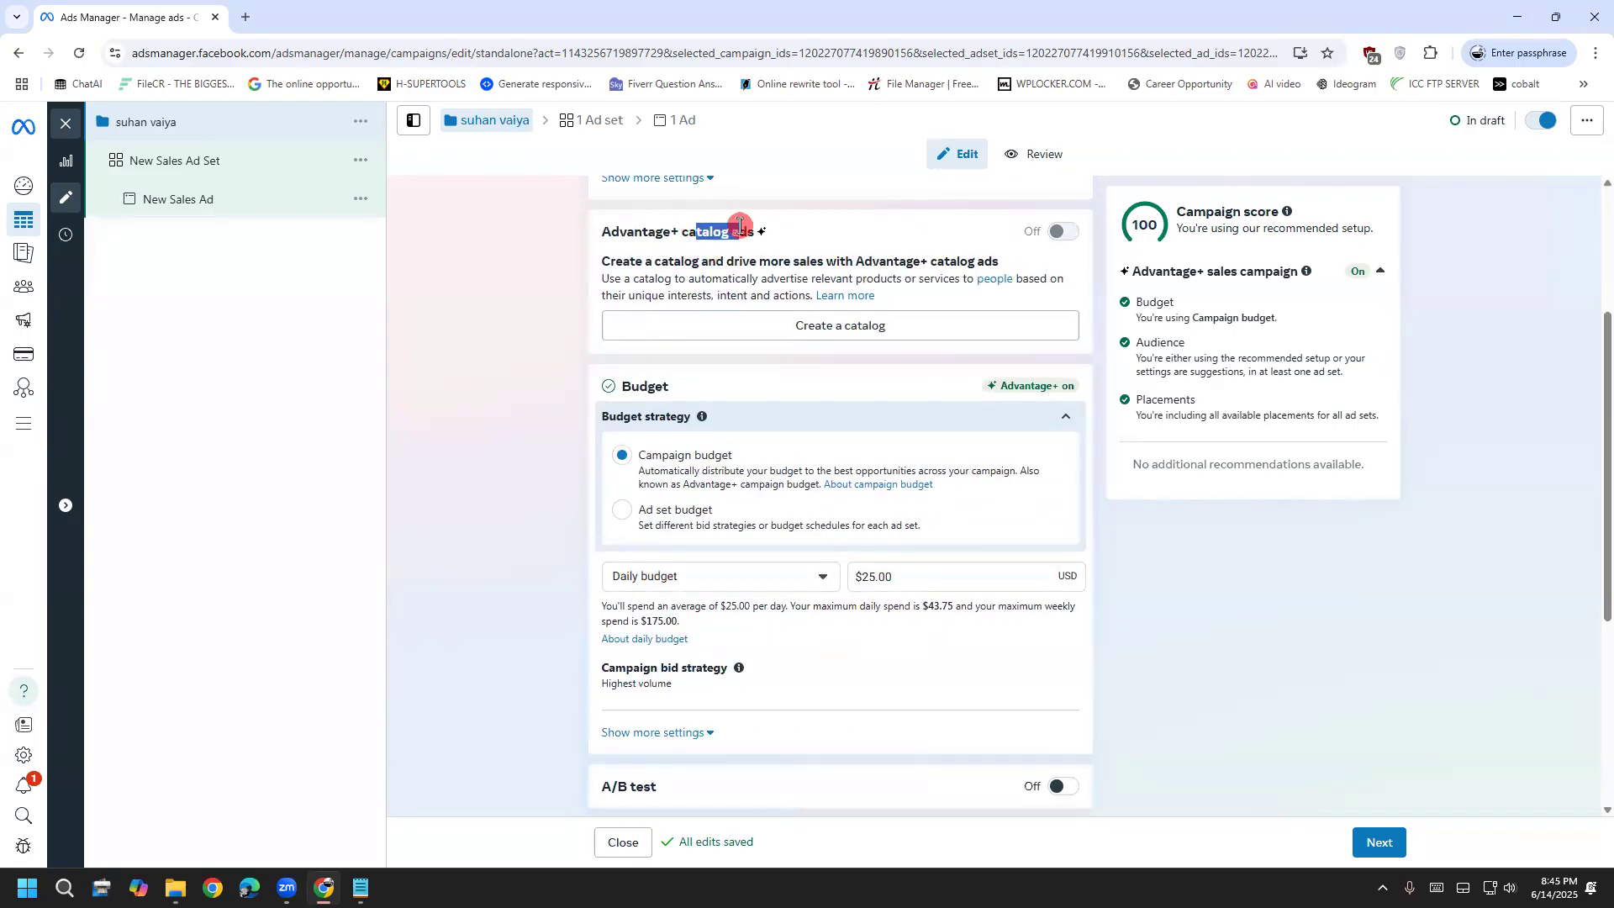
{"action": "left_click", "coordinate": [740, 225]}
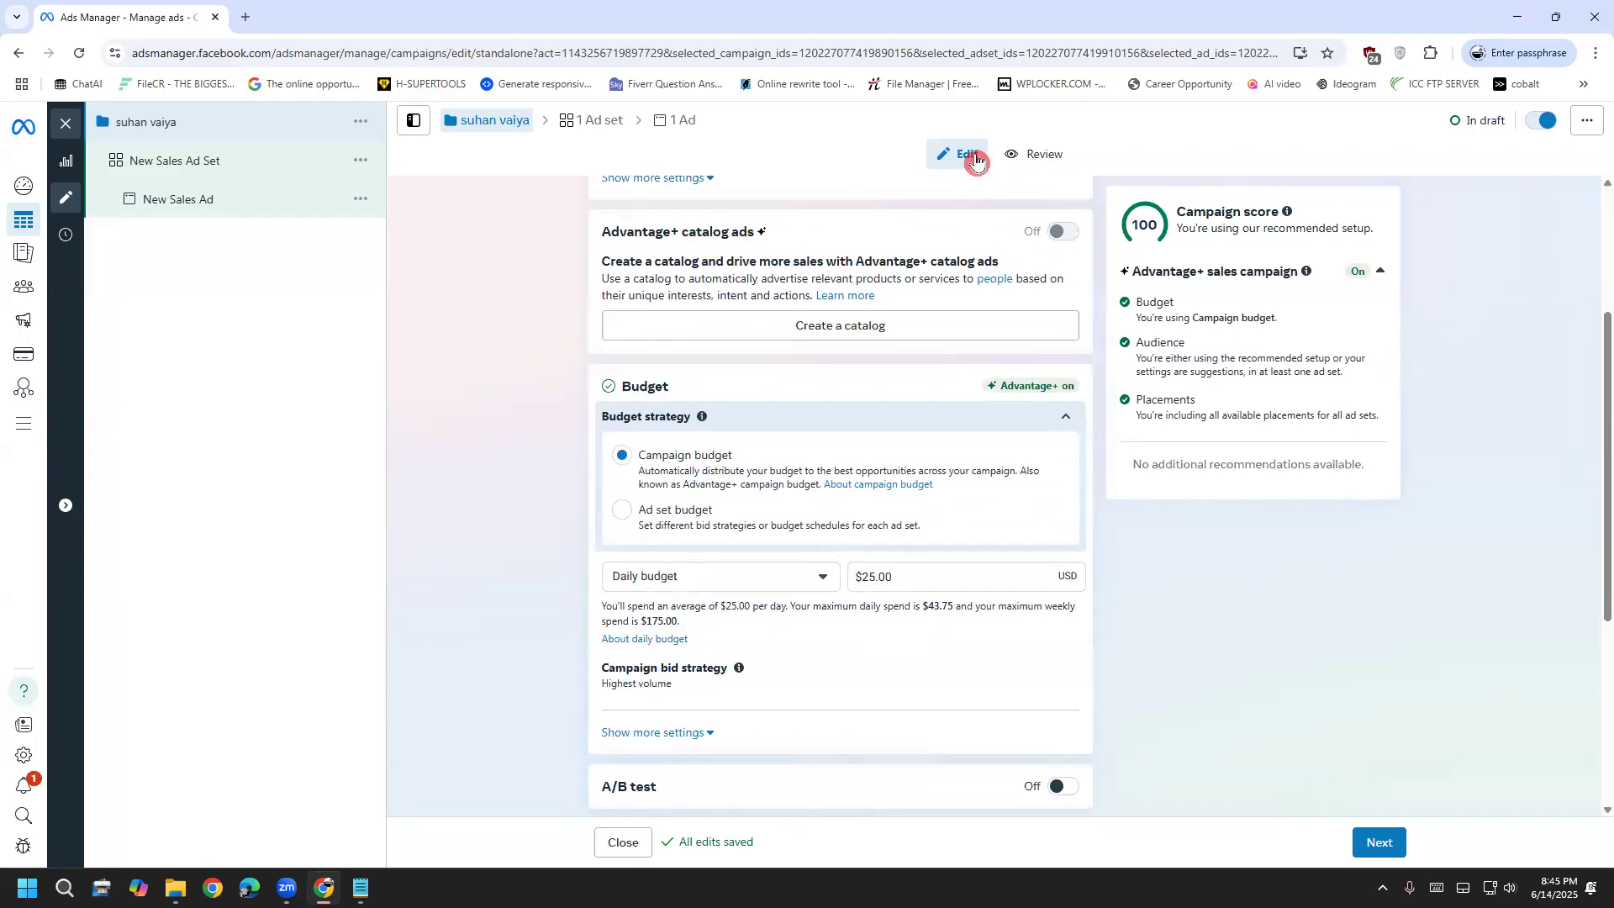
{"action": "left_click_drag", "start_coordinate": [679, 229], "coordinate": [729, 227]}
{"action": "left_click", "coordinate": [515, 386]}
{"action": "scroll", "coordinate": [516, 385], "scroll_direction": "down", "scroll_amount": 2}
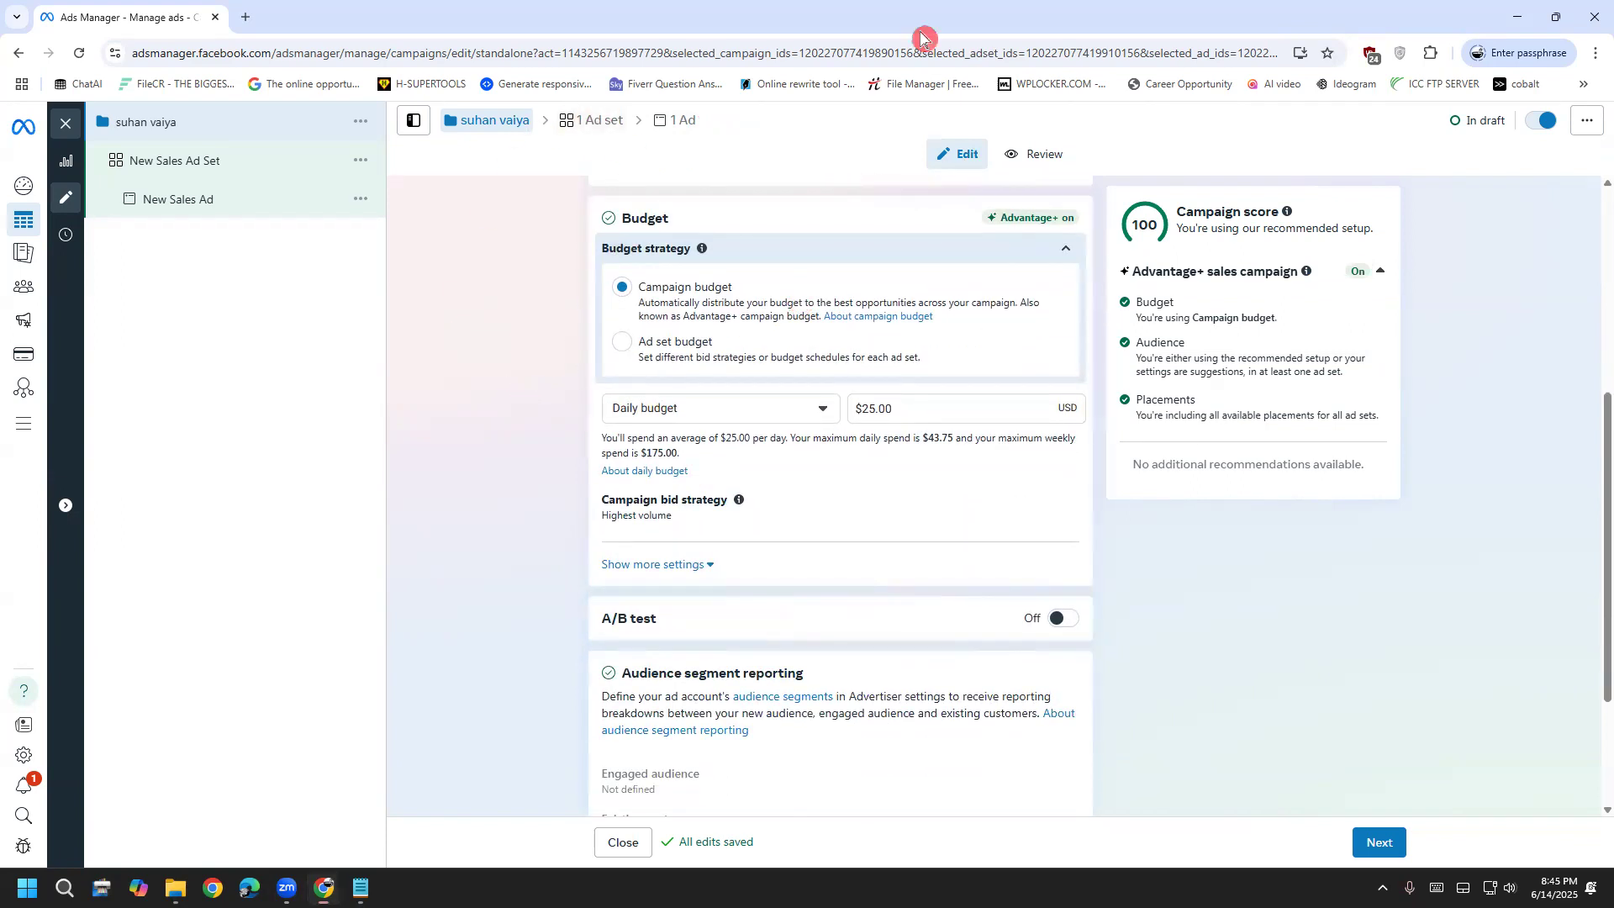
{"action": "left_click_drag", "start_coordinate": [198, 118], "coordinate": [114, 101]}
{"action": "mouse_move", "coordinate": [215, 91]}
{"action": "left_mouse_down"}
{"action": "mouse_move", "coordinate": [219, 109]}
{"action": "mouse_move", "coordinate": [267, 111]}
{"action": "mouse_move", "coordinate": [284, 130]}
{"action": "mouse_move", "coordinate": [308, 104]}
{"action": "mouse_move", "coordinate": [326, 126]}
{"action": "mouse_move", "coordinate": [319, 97]}
{"action": "mouse_move", "coordinate": [348, 78]}
{"action": "left_mouse_up"}
{"action": "mouse_move", "coordinate": [117, 187]}
{"action": "left_mouse_down"}
{"action": "mouse_move", "coordinate": [229, 160]}
{"action": "mouse_move", "coordinate": [206, 142]}
{"action": "mouse_move", "coordinate": [126, 168]}
{"action": "mouse_move", "coordinate": [155, 178]}
{"action": "left_mouse_up"}
{"action": "mouse_move", "coordinate": [267, 139]}
{"action": "left_mouse_down"}
{"action": "mouse_move", "coordinate": [278, 175]}
{"action": "mouse_move", "coordinate": [283, 153]}
{"action": "mouse_move", "coordinate": [285, 172]}
{"action": "mouse_move", "coordinate": [370, 134]}
{"action": "mouse_move", "coordinate": [376, 155]}
{"action": "mouse_move", "coordinate": [399, 144]}
{"action": "left_mouse_up"}
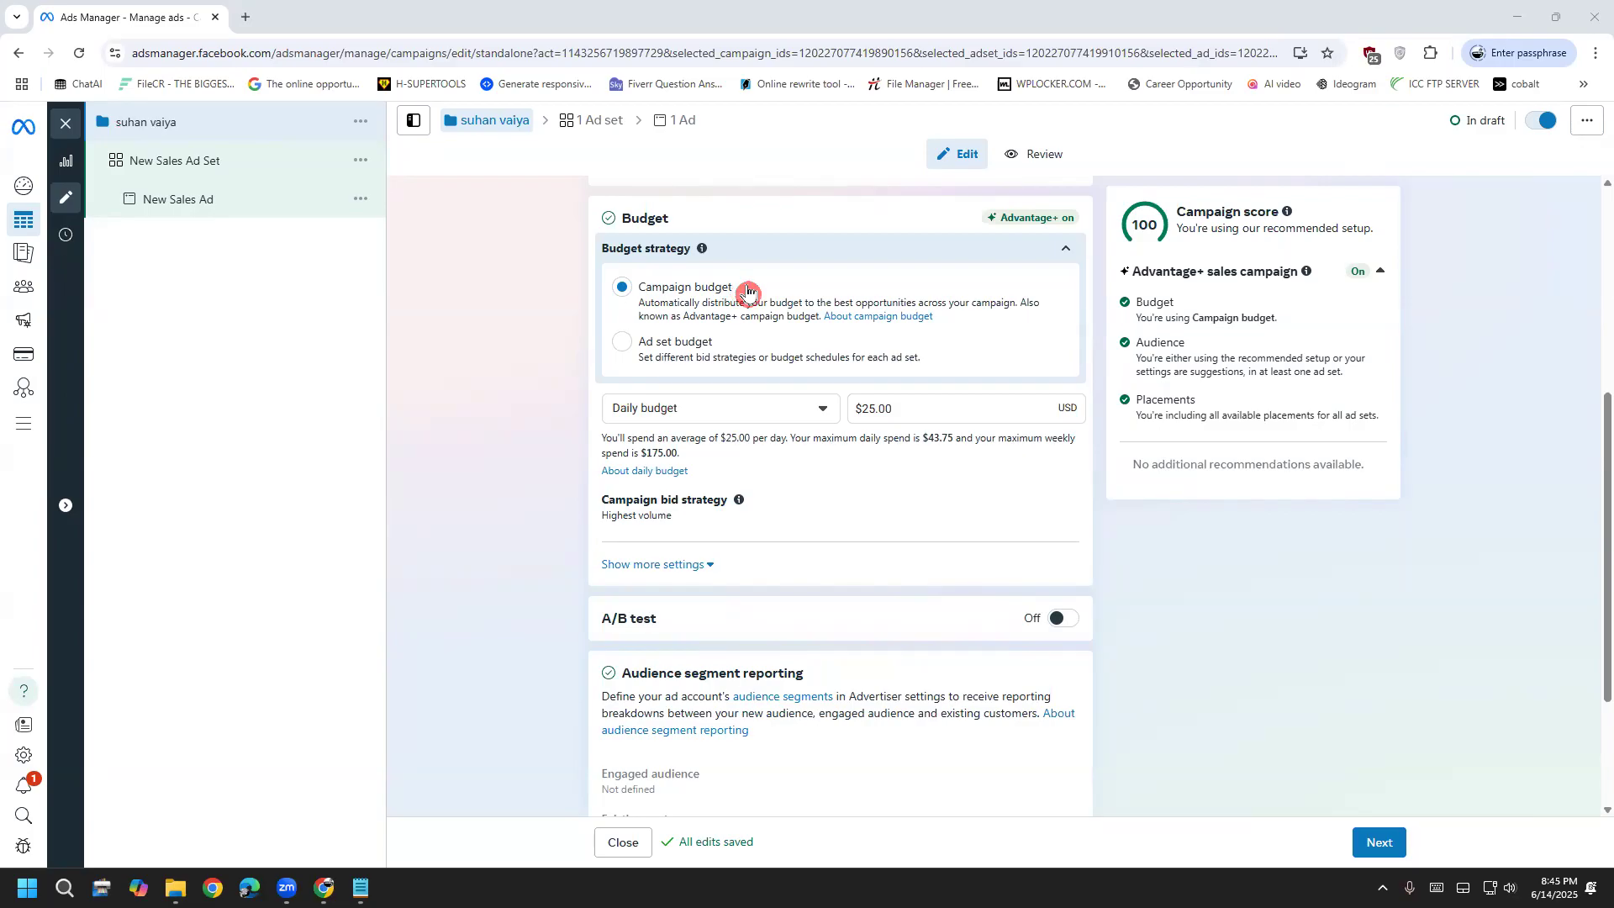
Try ad set budgeting and a $100 lifetime budget, then return to a $20.00 daily campaign budget
{"action": "left_click", "coordinate": [691, 339]}
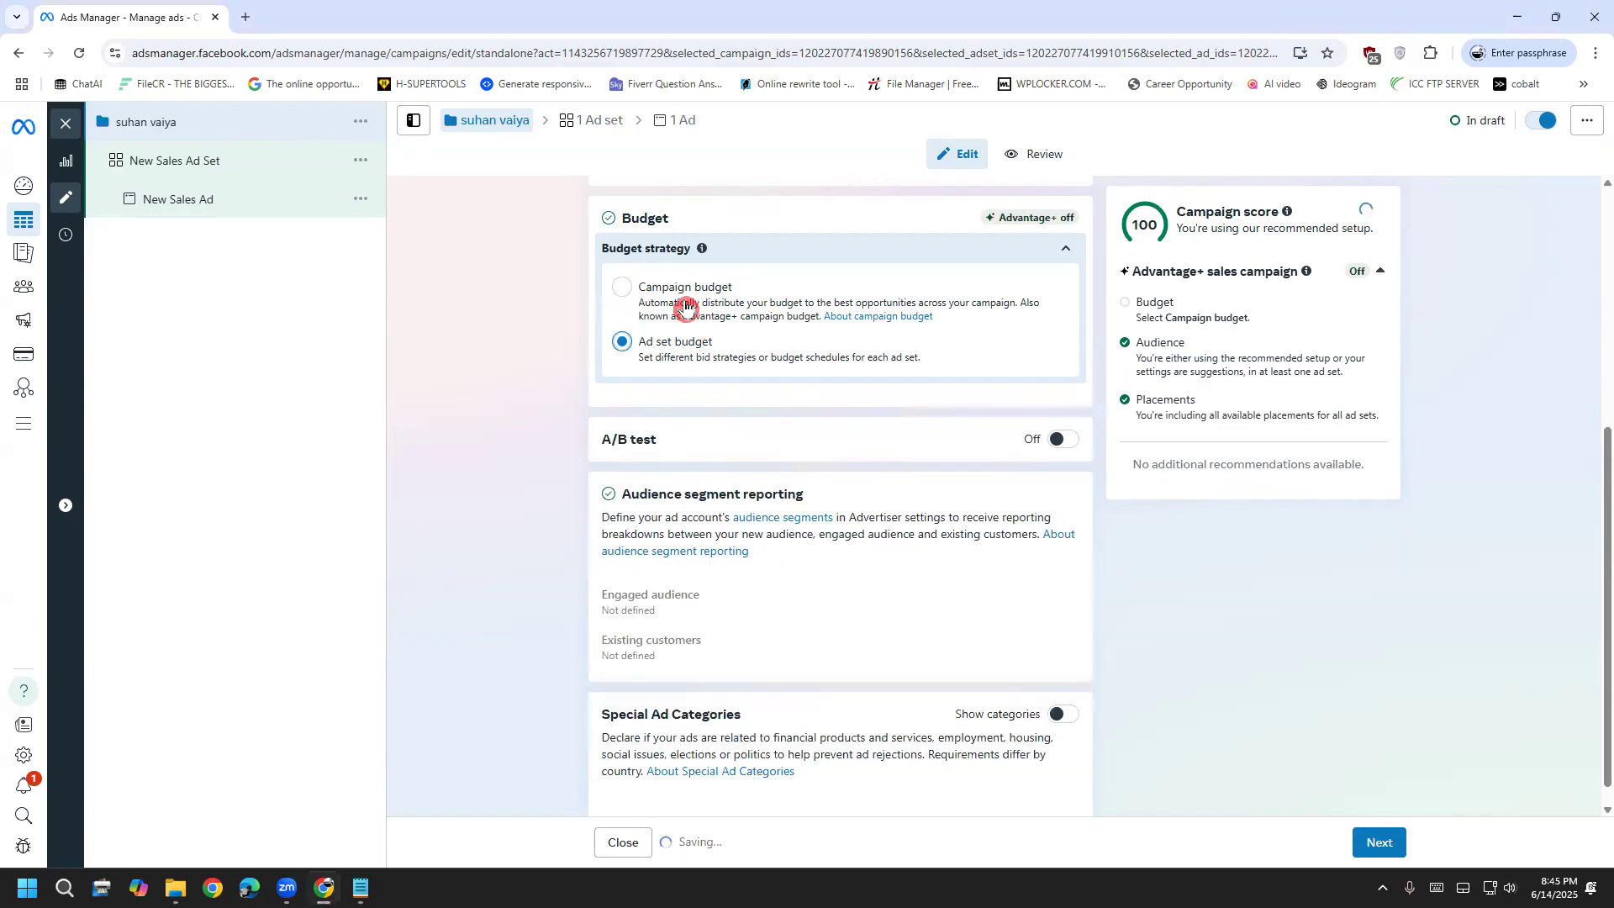
{"action": "left_click", "coordinate": [684, 298]}
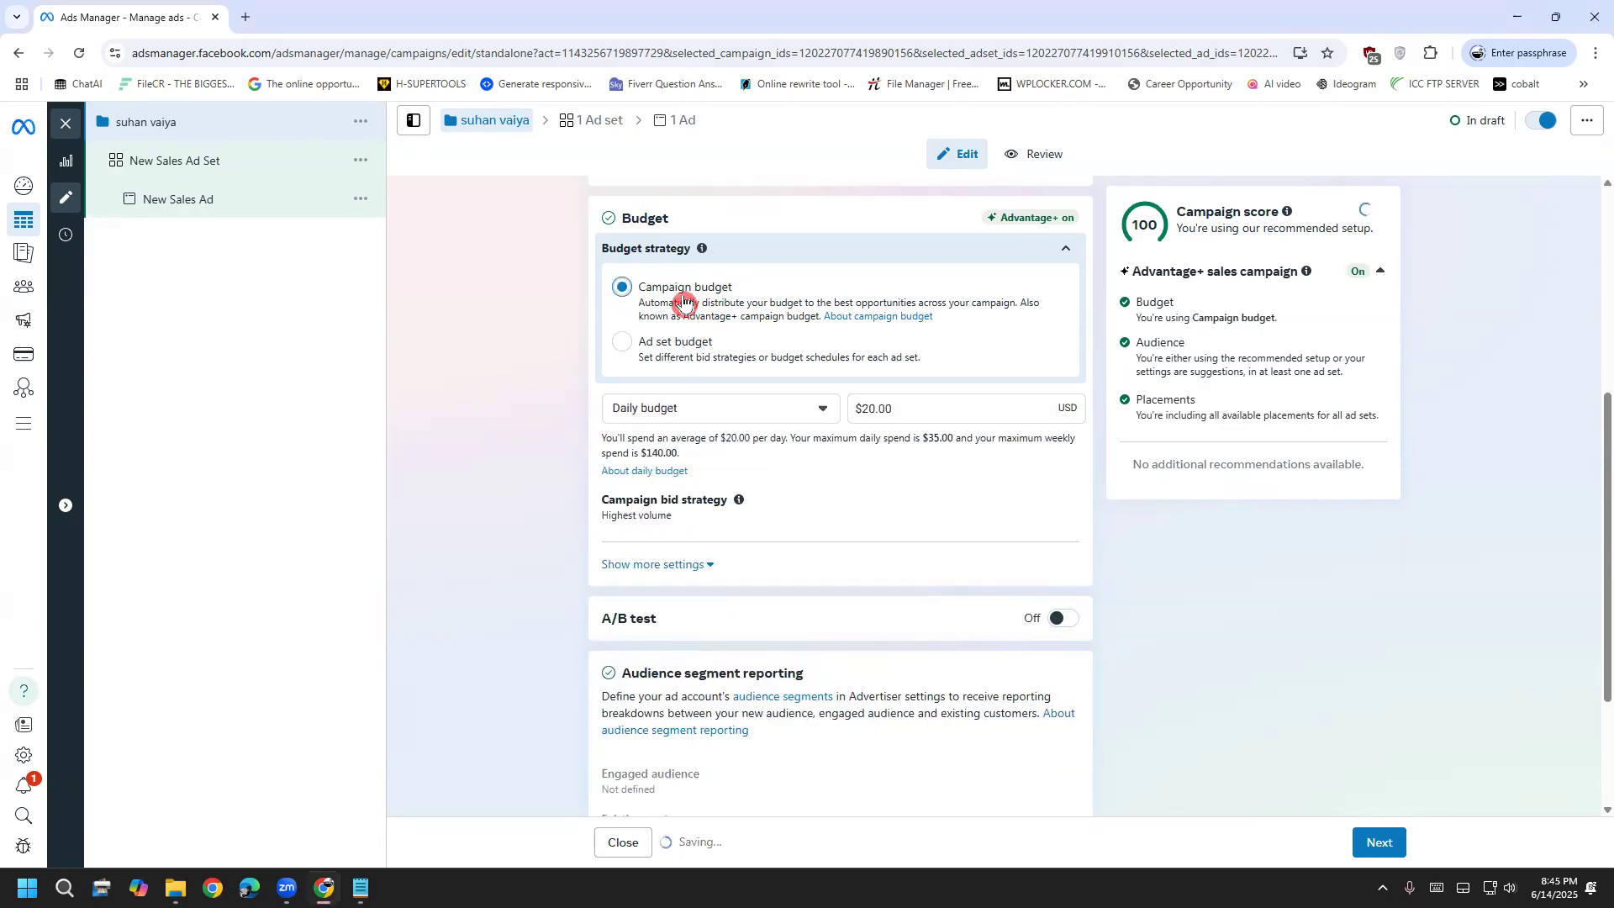
{"action": "left_click", "coordinate": [732, 412]}
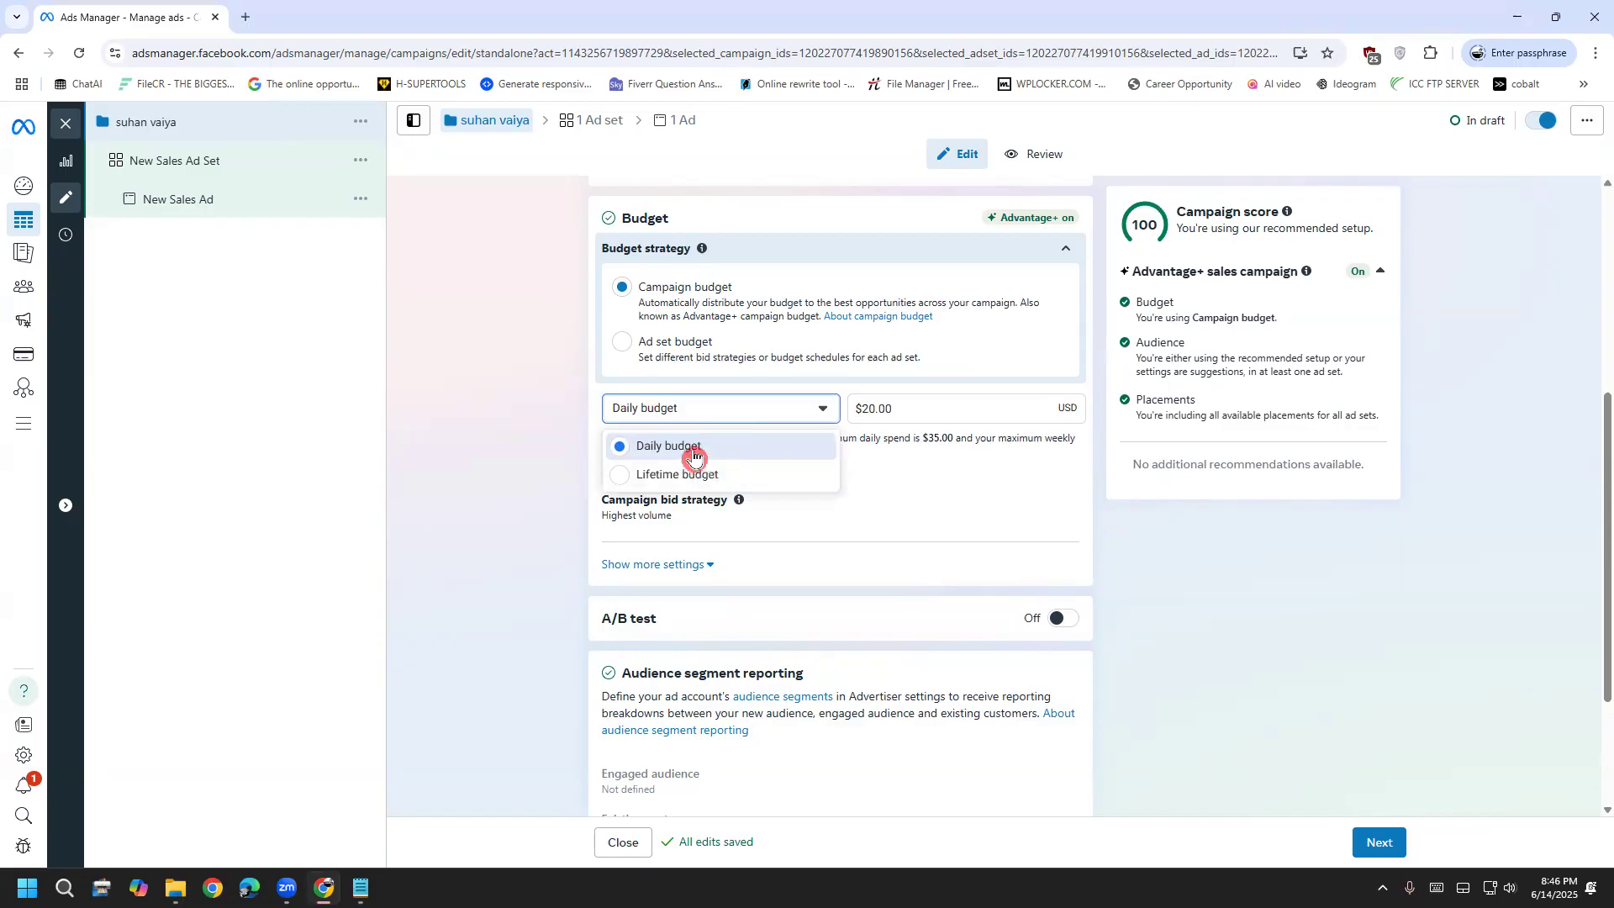
{"action": "left_click", "coordinate": [711, 476]}
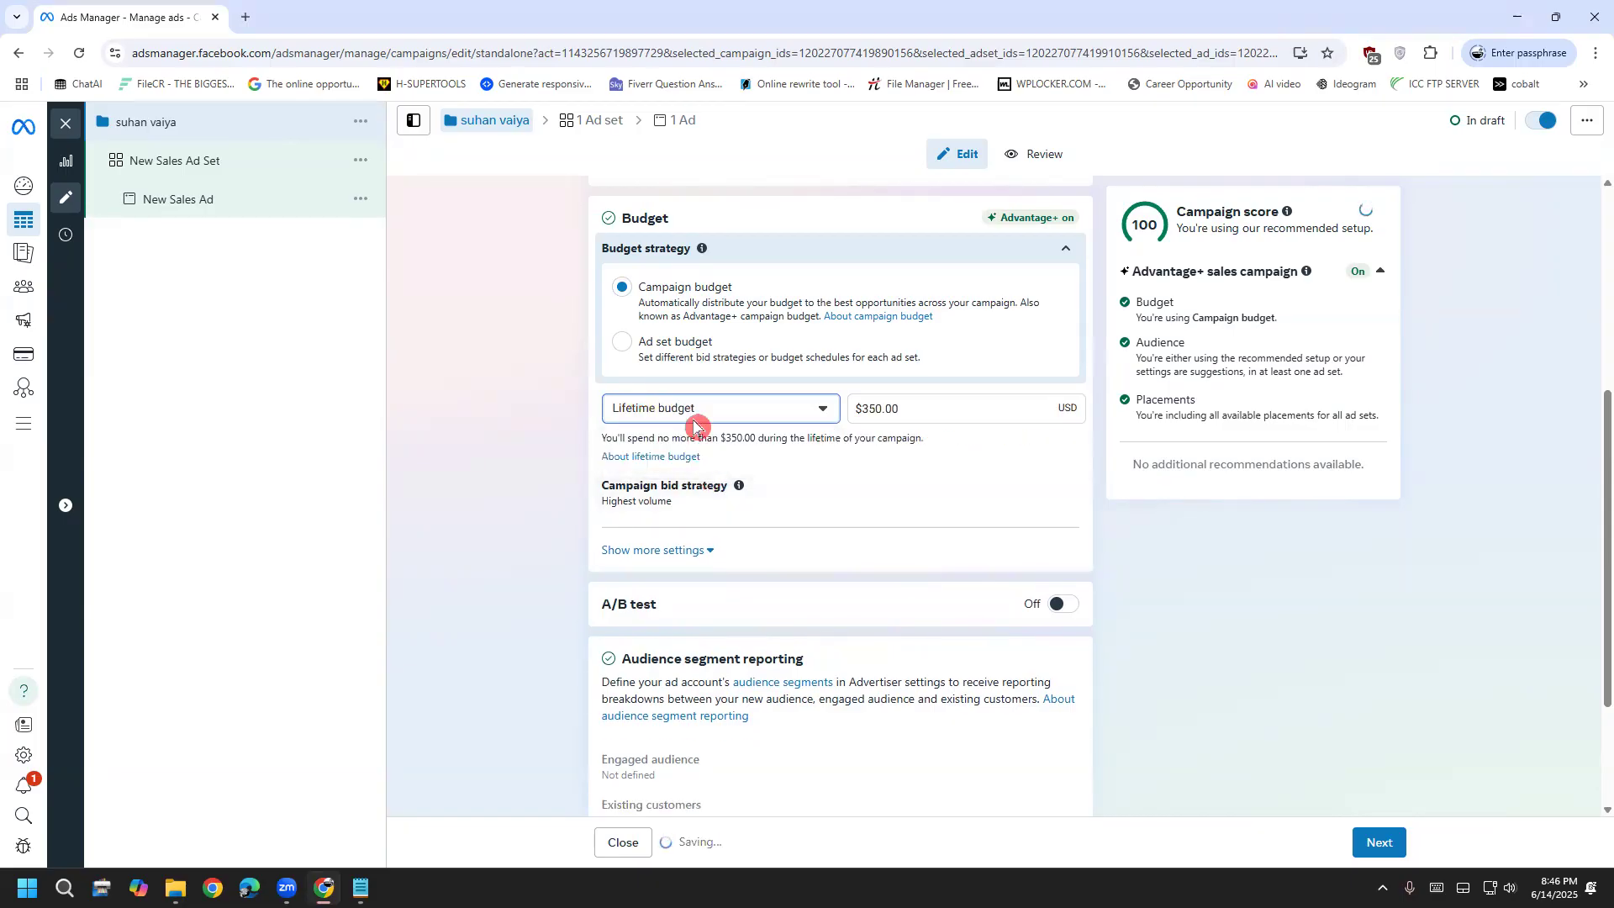
{"action": "left_click", "coordinate": [869, 412]}
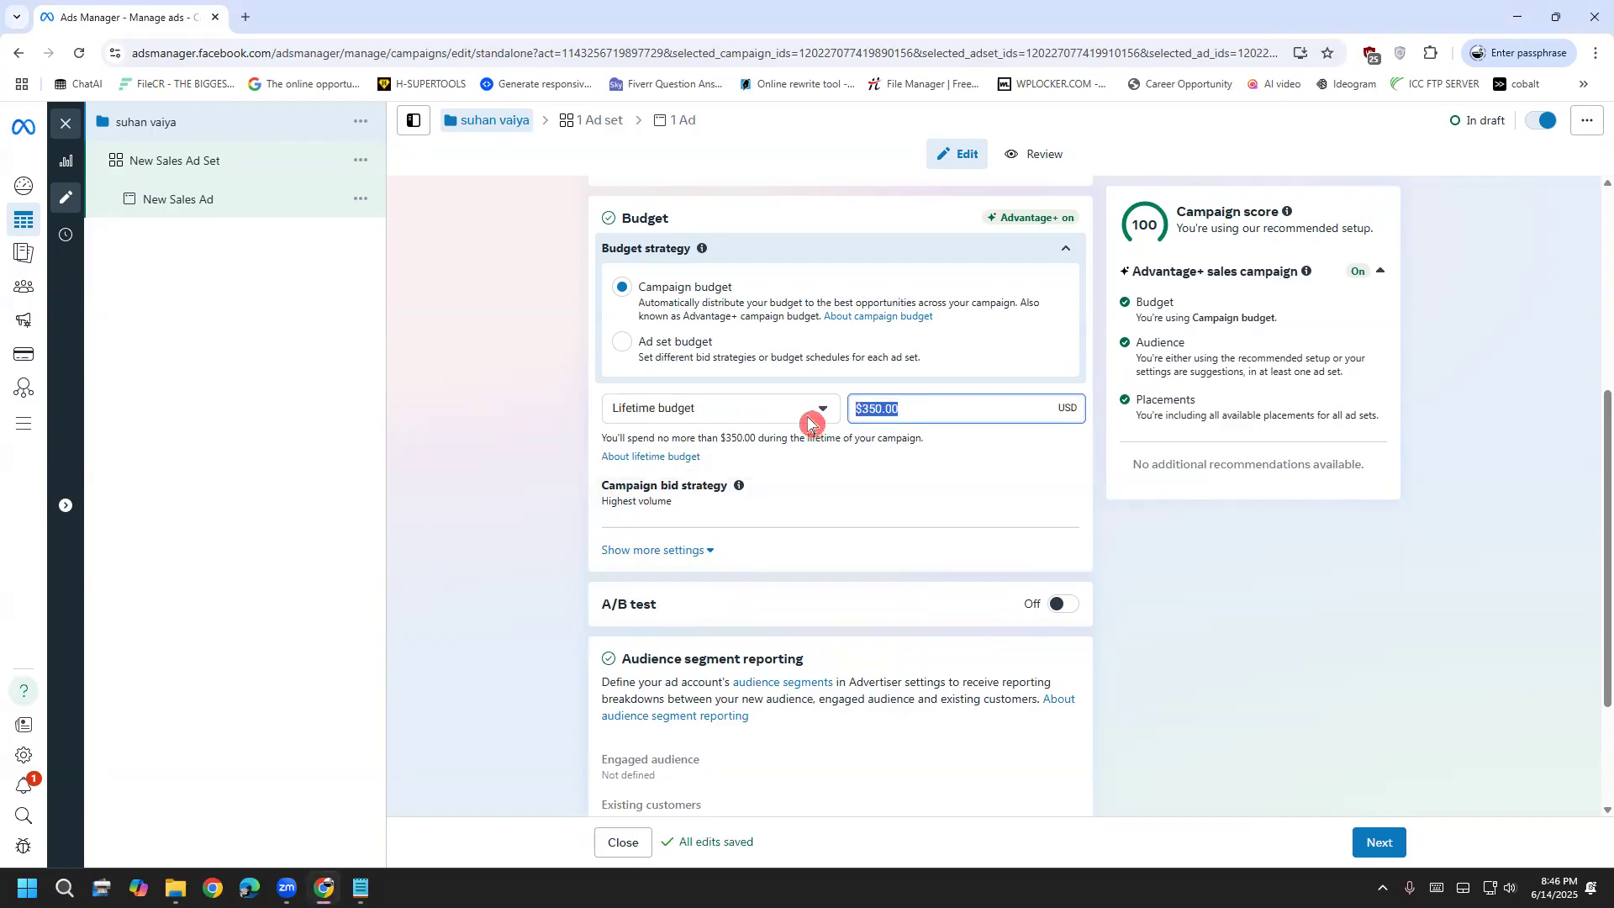
{"action": "type", "text": "100"}
{"action": "left_click", "coordinate": [501, 476]}
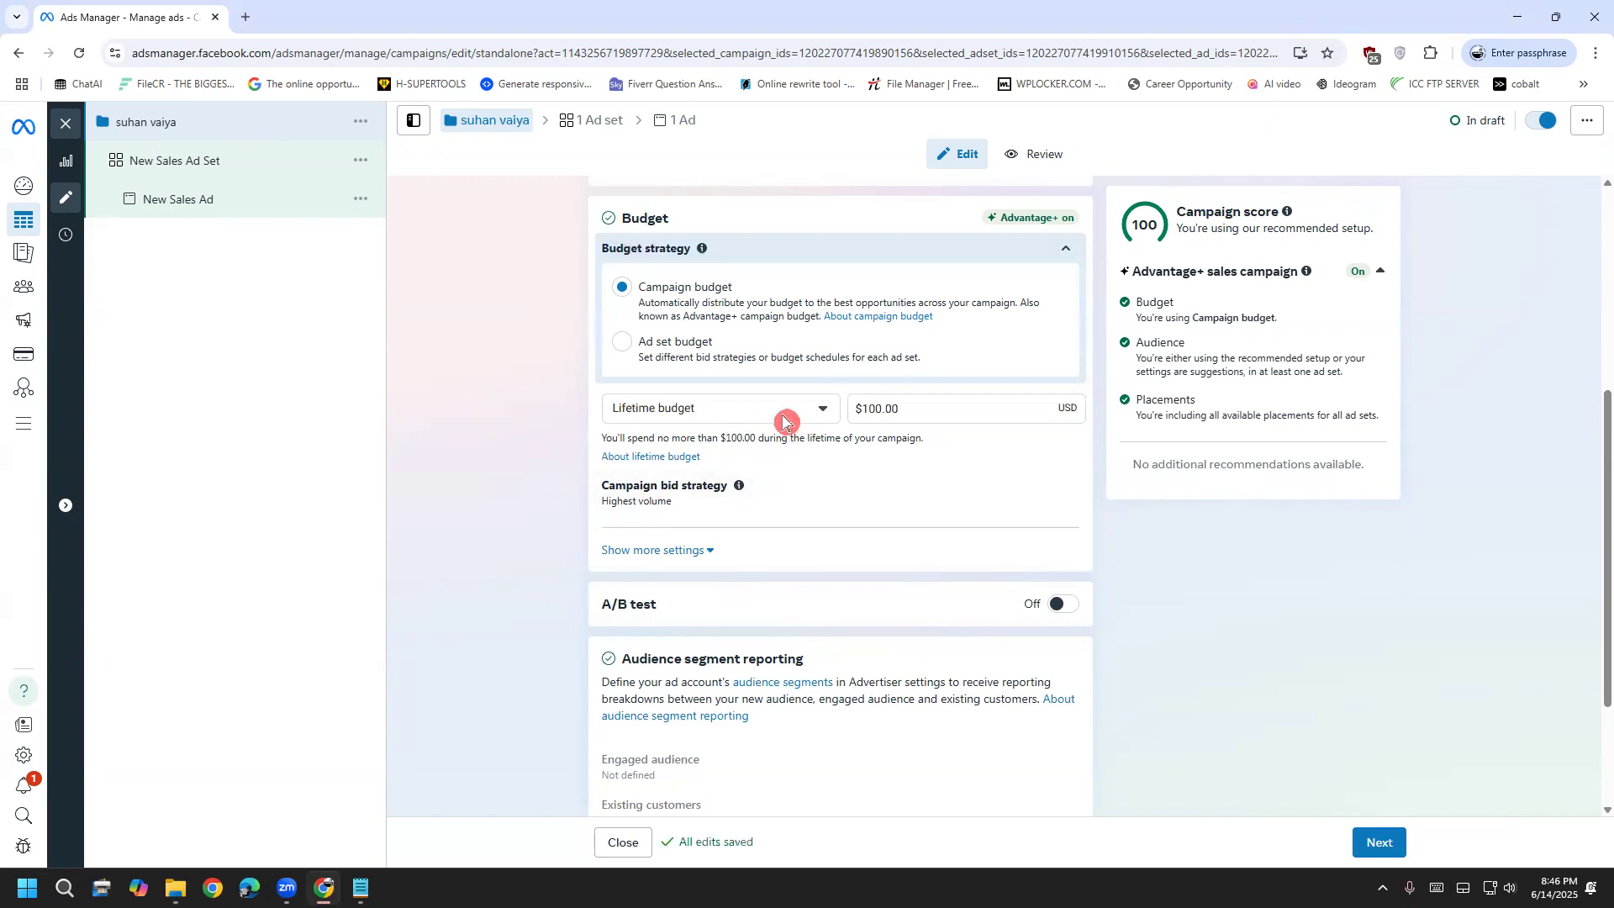
{"action": "left_click", "coordinate": [815, 411]}
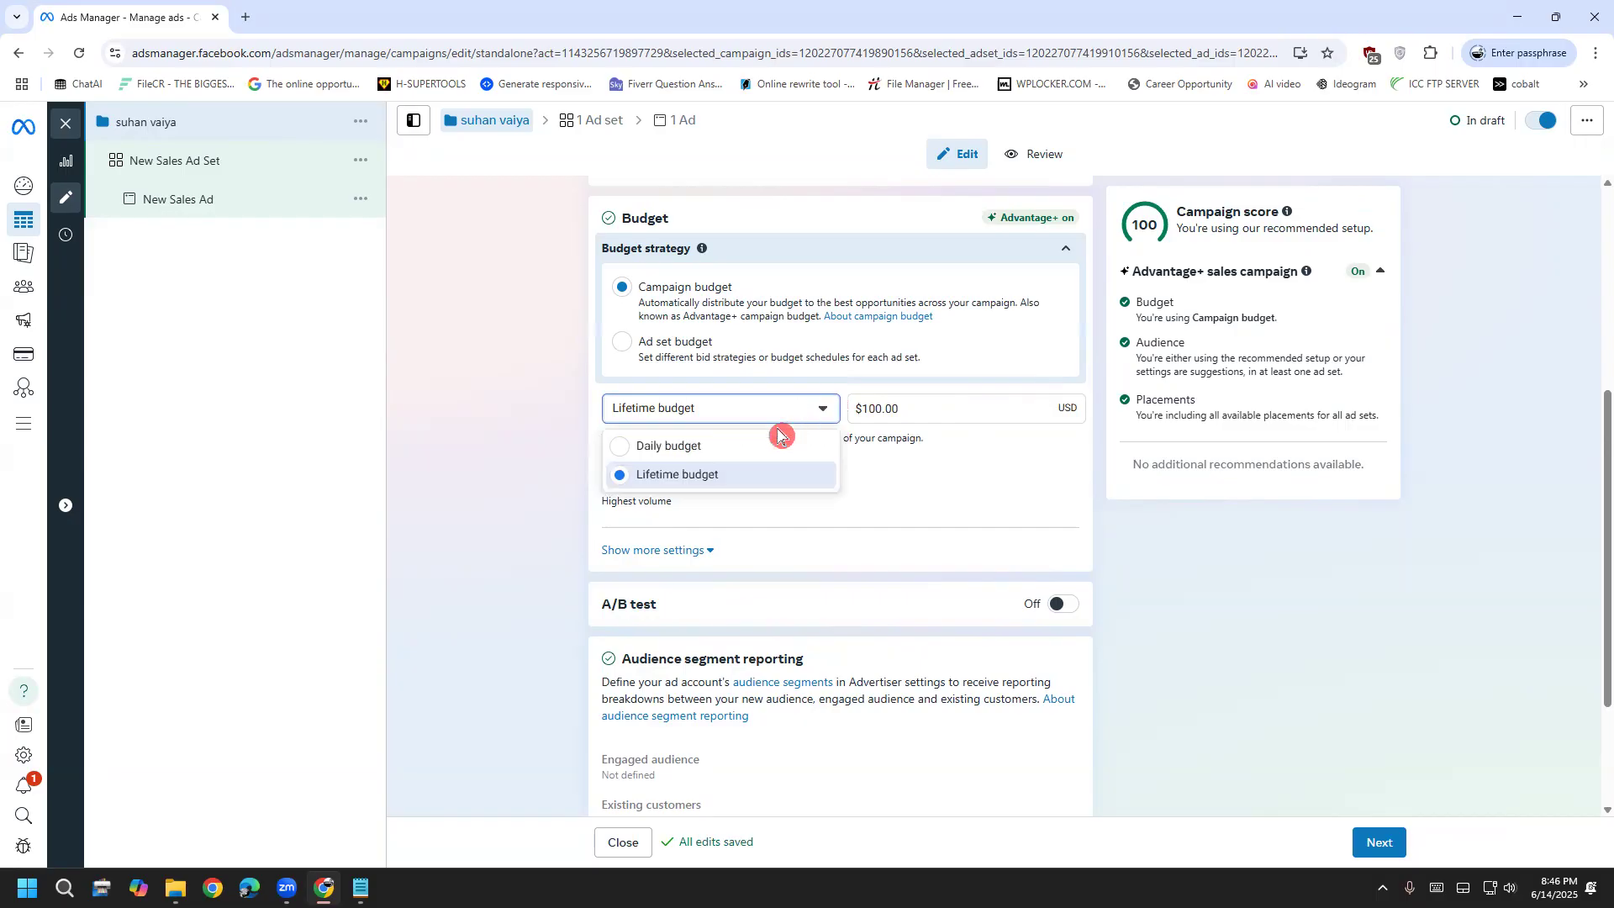
{"action": "left_click", "coordinate": [761, 441]}
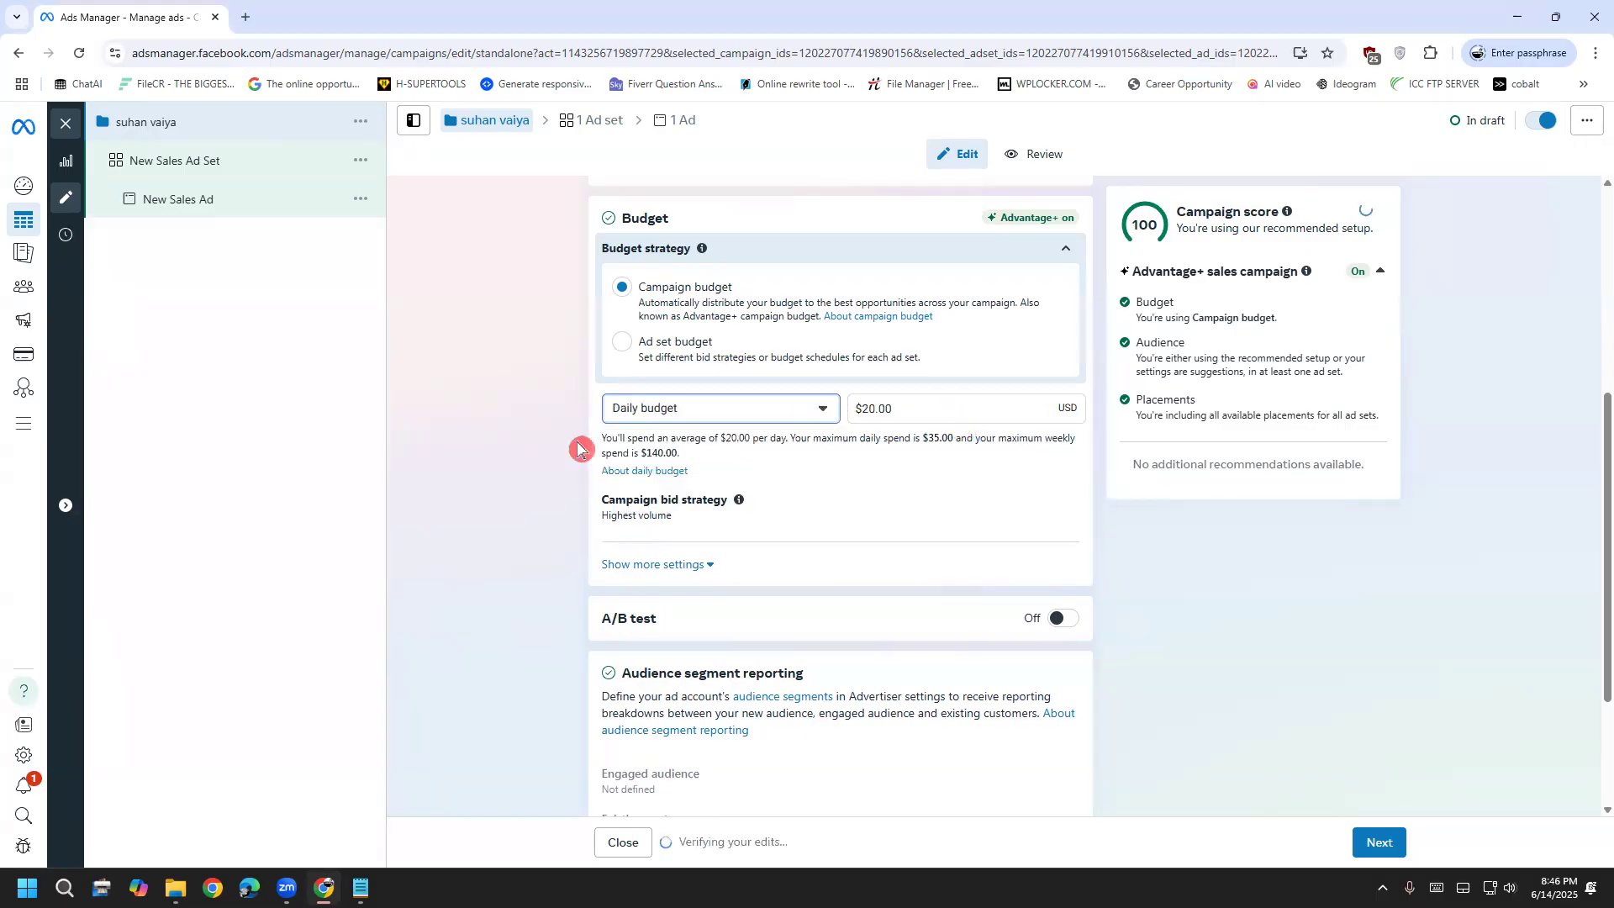
{"action": "scroll", "coordinate": [508, 590], "scroll_direction": "down", "scroll_amount": 2}
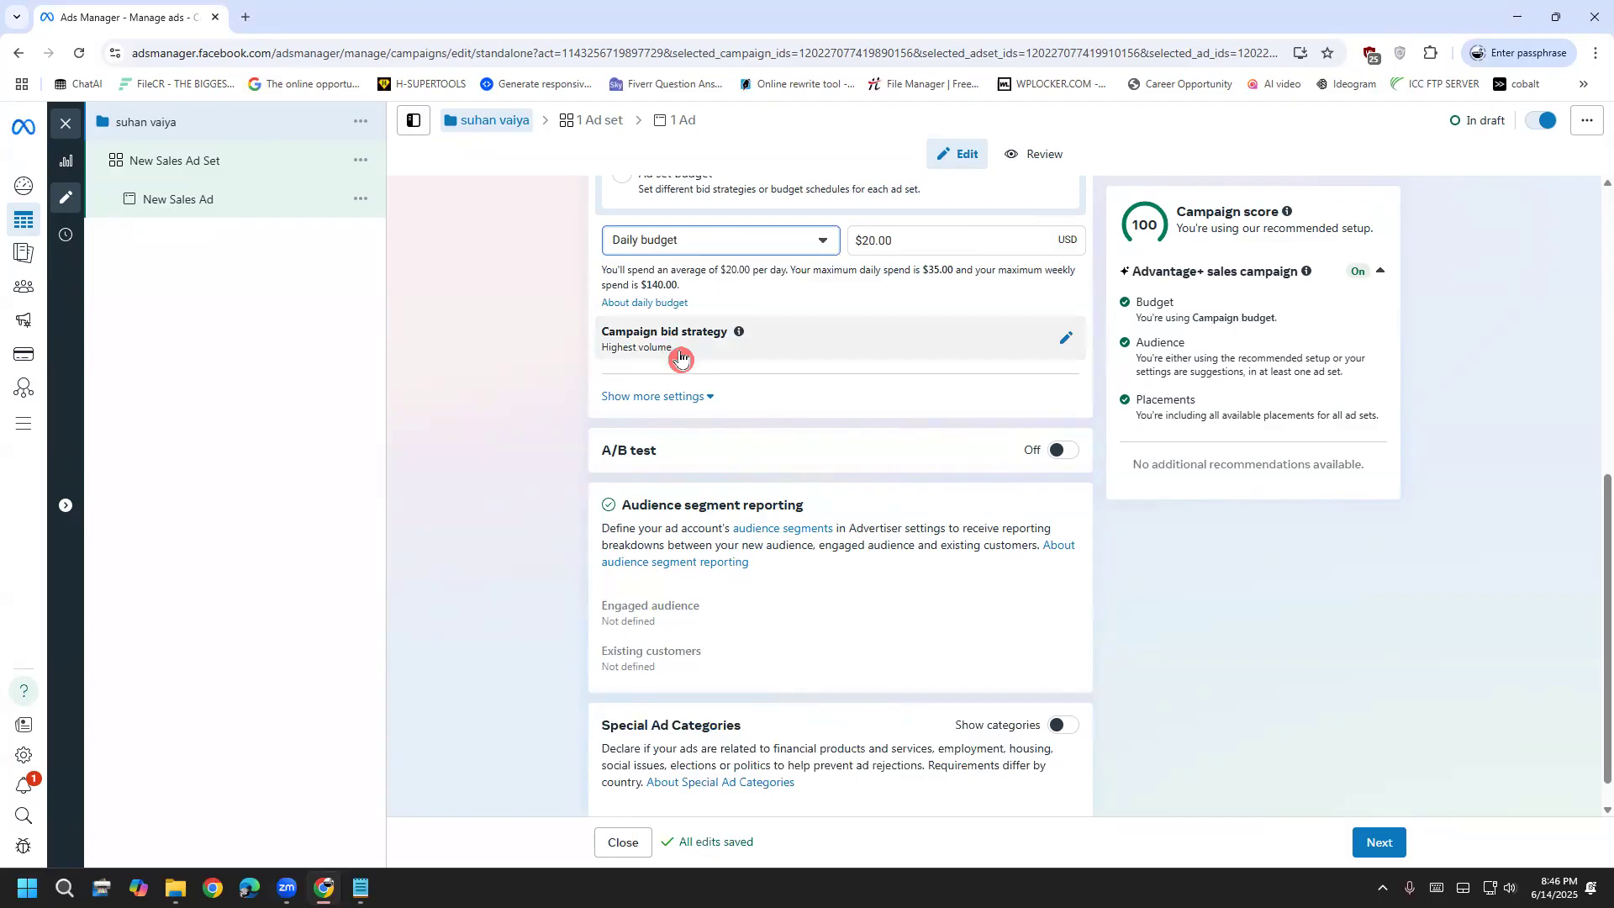
{"action": "left_click_drag", "start_coordinate": [681, 357], "coordinate": [583, 357]}
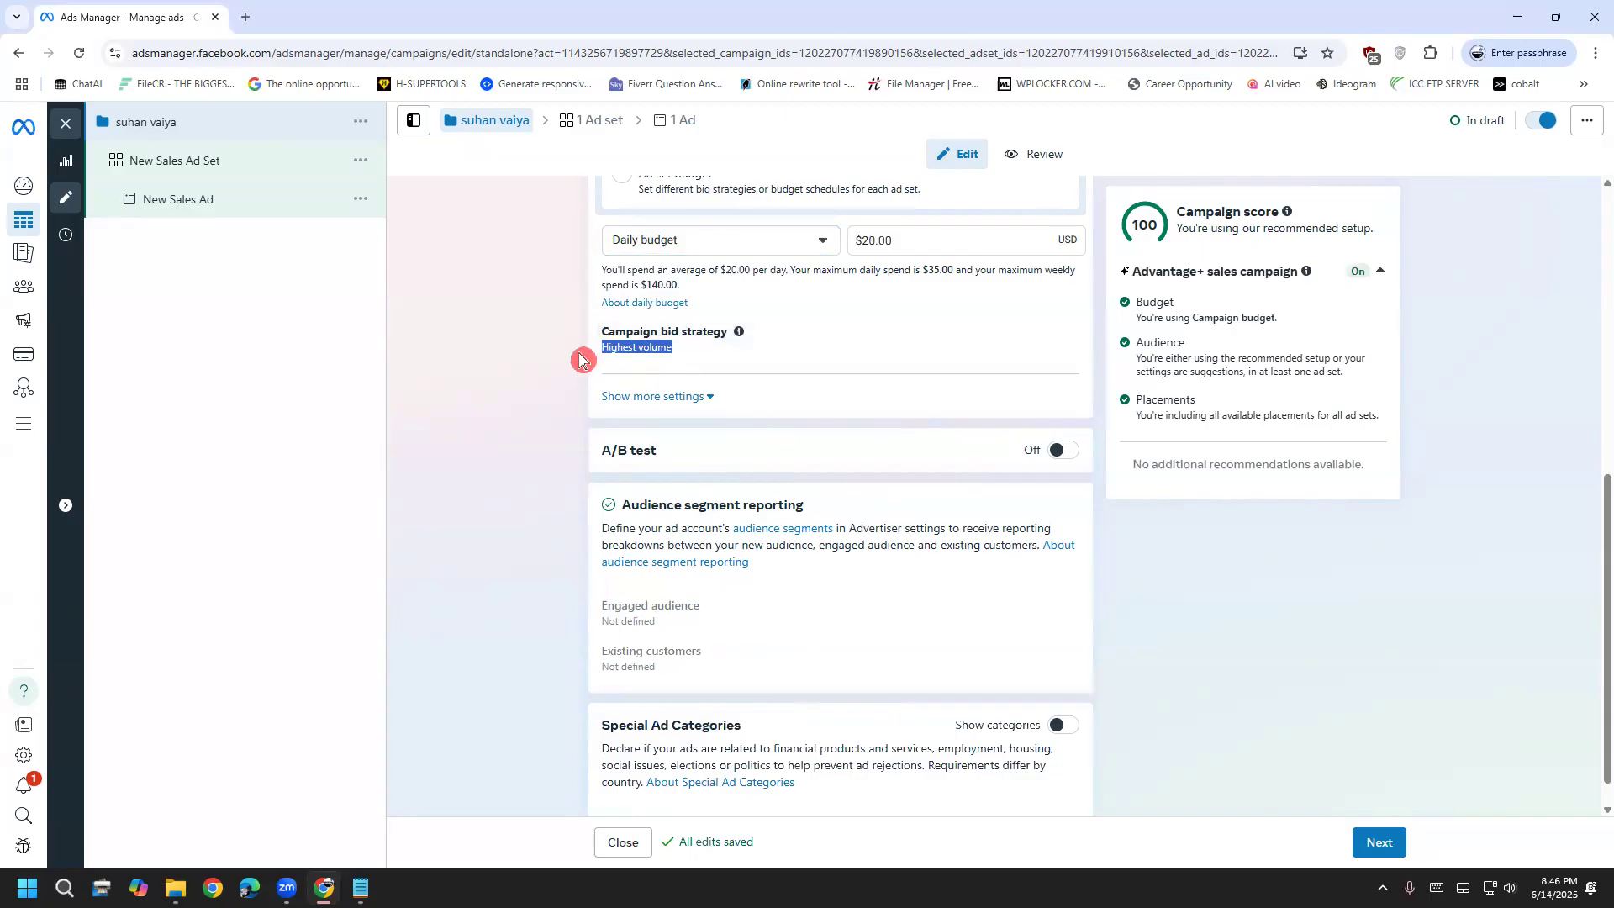
{"action": "left_click", "coordinate": [382, 485]}
{"action": "scroll", "coordinate": [529, 500], "scroll_direction": "down", "scroll_amount": 1}
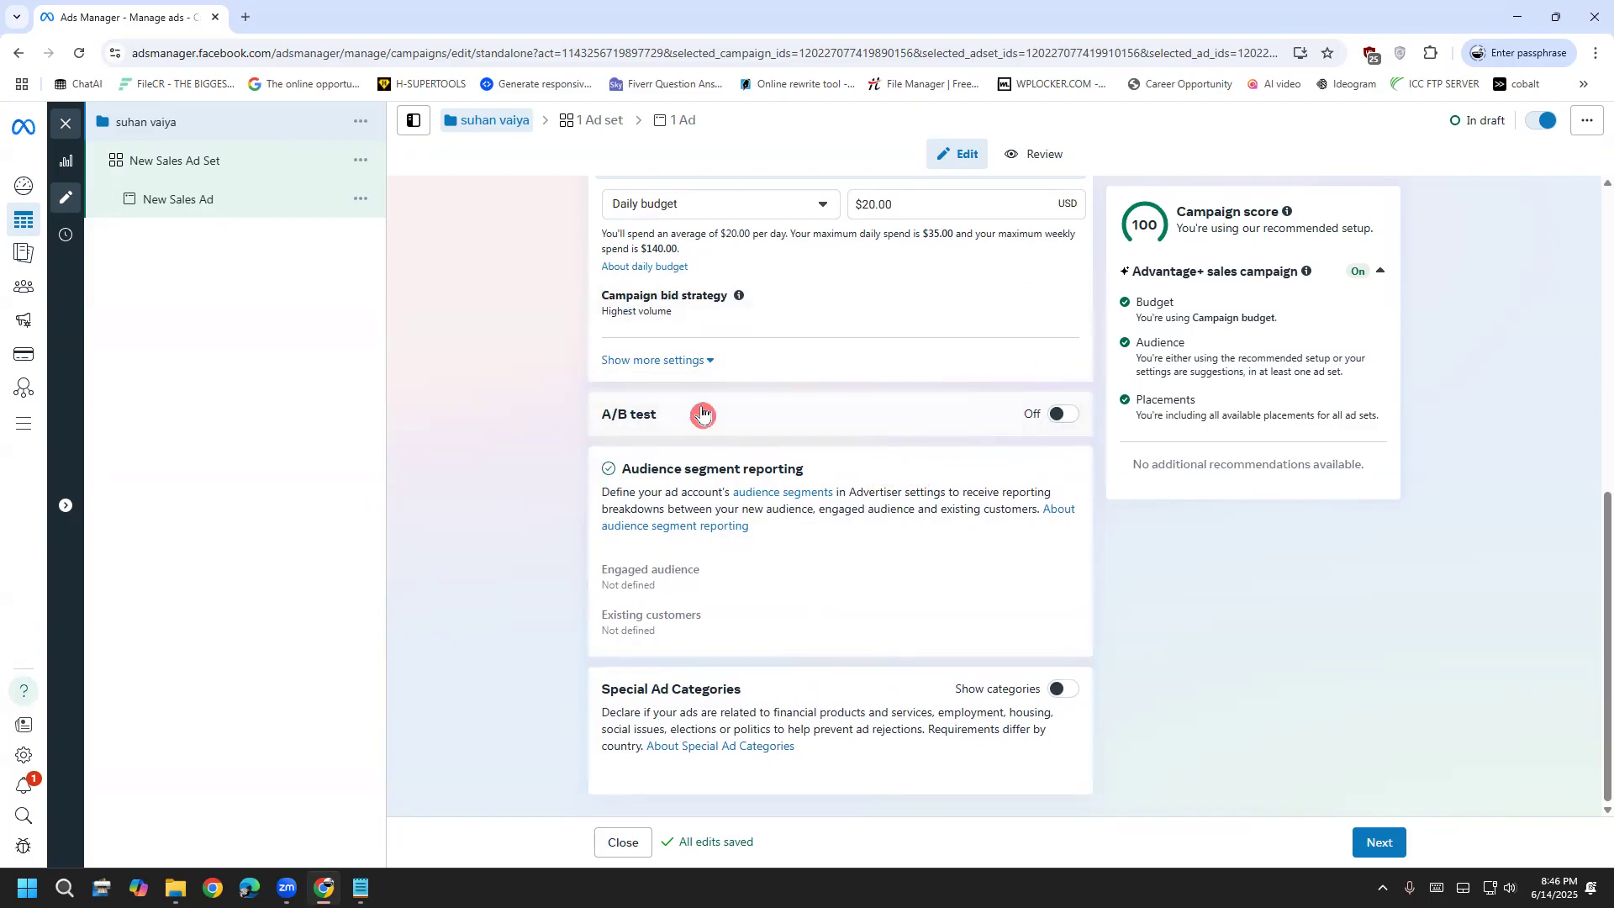
Turn on A/B test and review what can be tested, keeping Creative
{"action": "left_click", "coordinate": [1061, 414]}
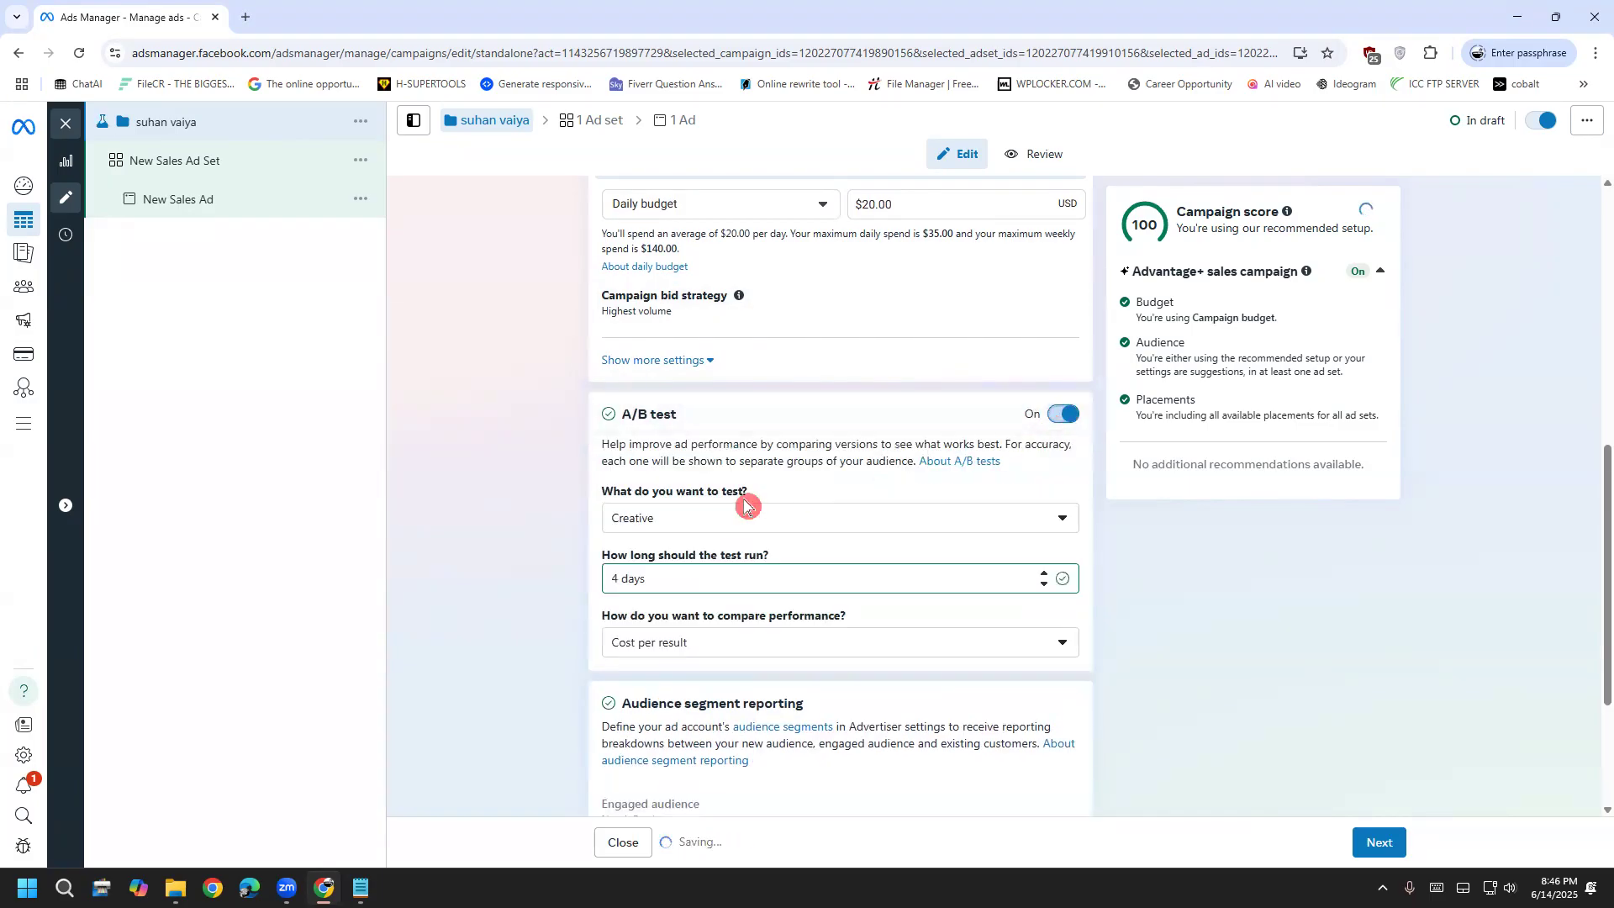
{"action": "left_click", "coordinate": [711, 525]}
{"action": "scroll", "coordinate": [705, 647], "scroll_direction": "down", "scroll_amount": 2}
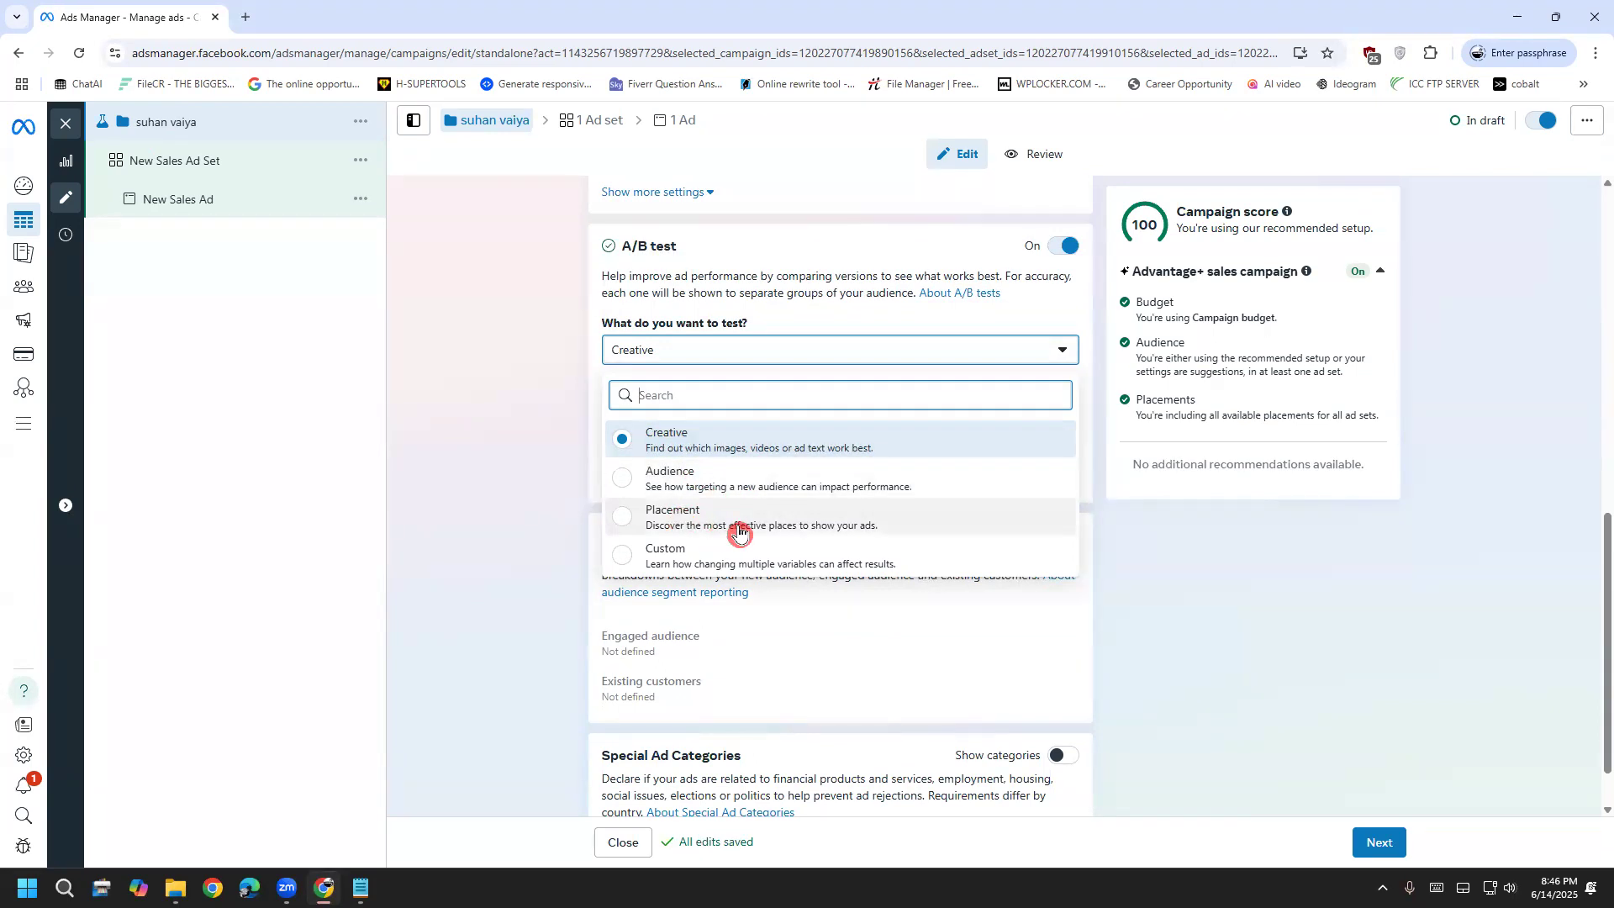
{"action": "left_click", "coordinate": [473, 552]}
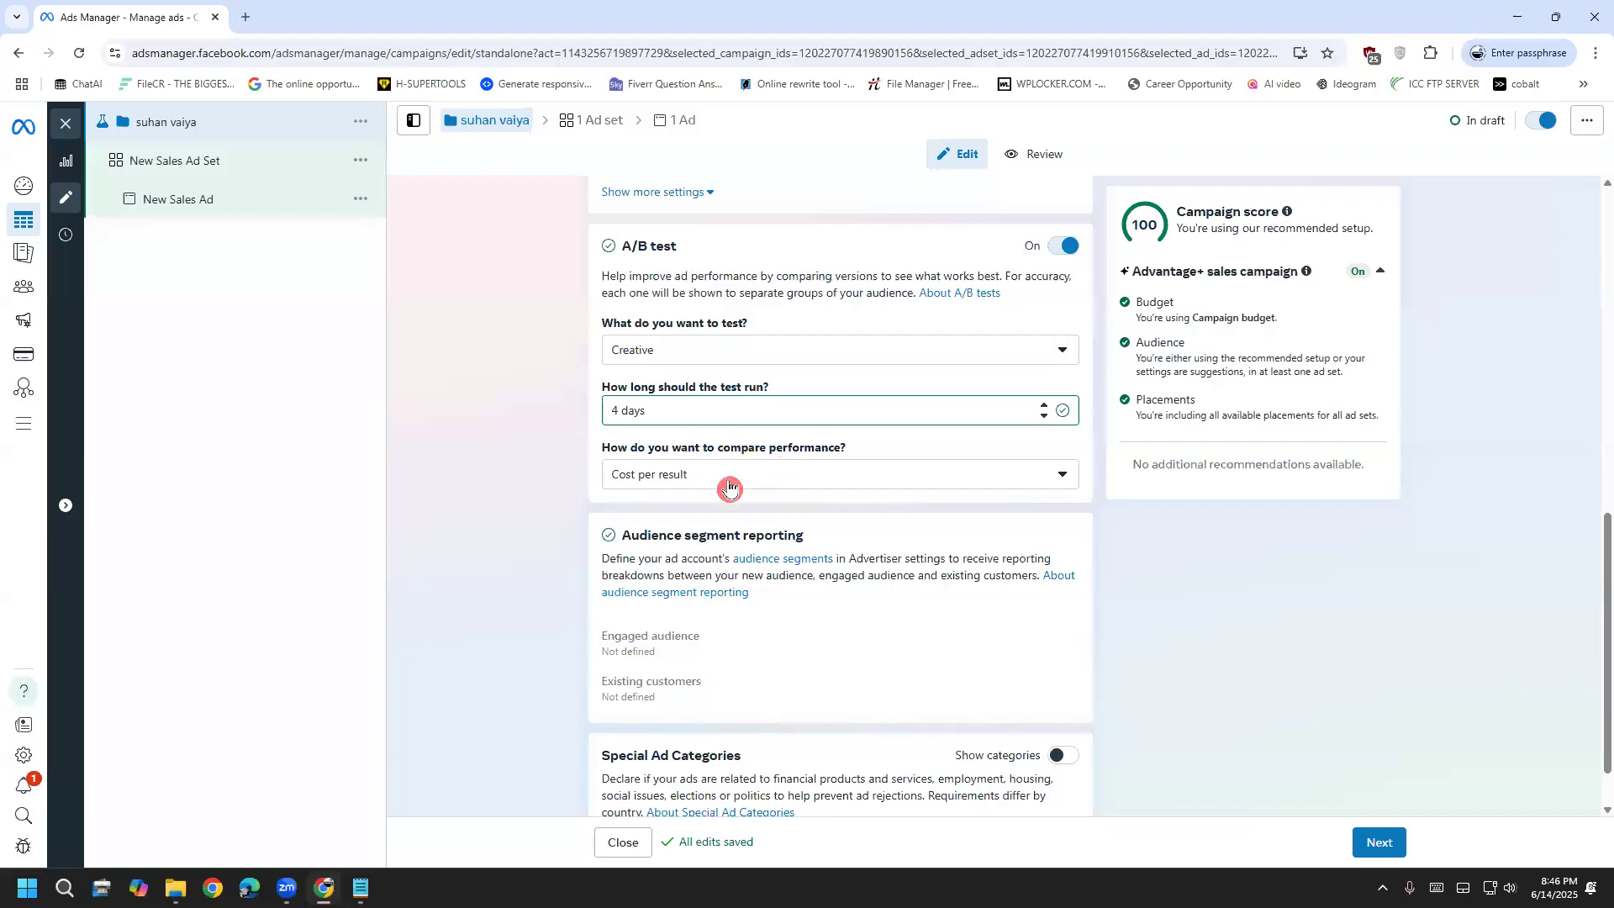
Review comparison metrics keeping Cost per result, switch A/B test off, and open New Sales Ad Set
{"action": "left_click", "coordinate": [714, 486]}
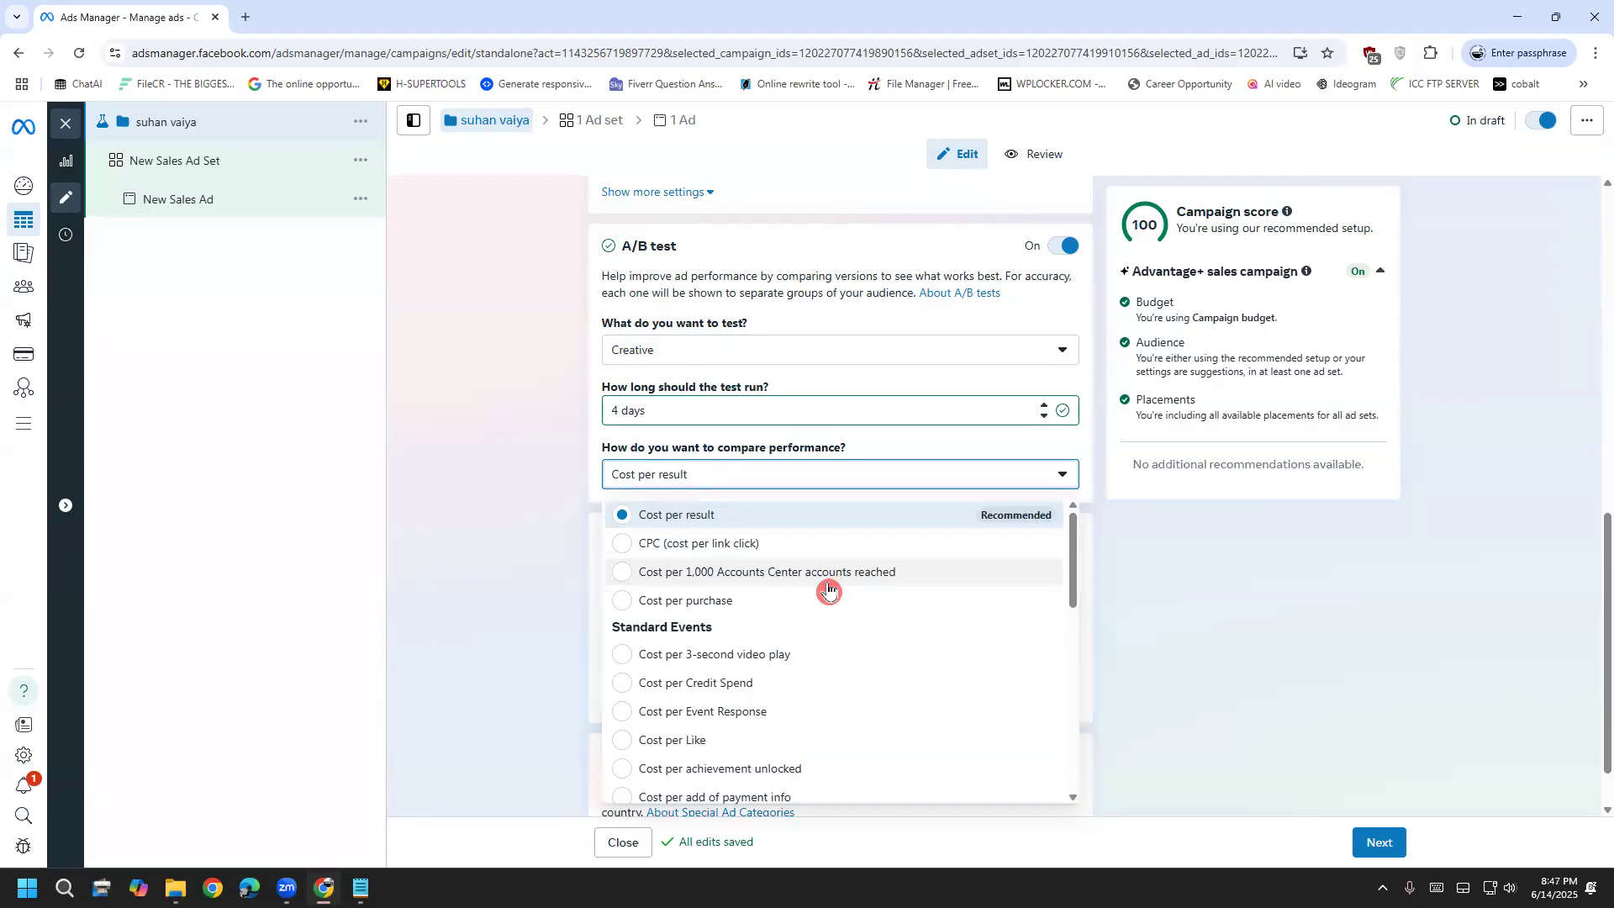
{"action": "scroll", "coordinate": [828, 588], "scroll_direction": "down", "scroll_amount": 1}
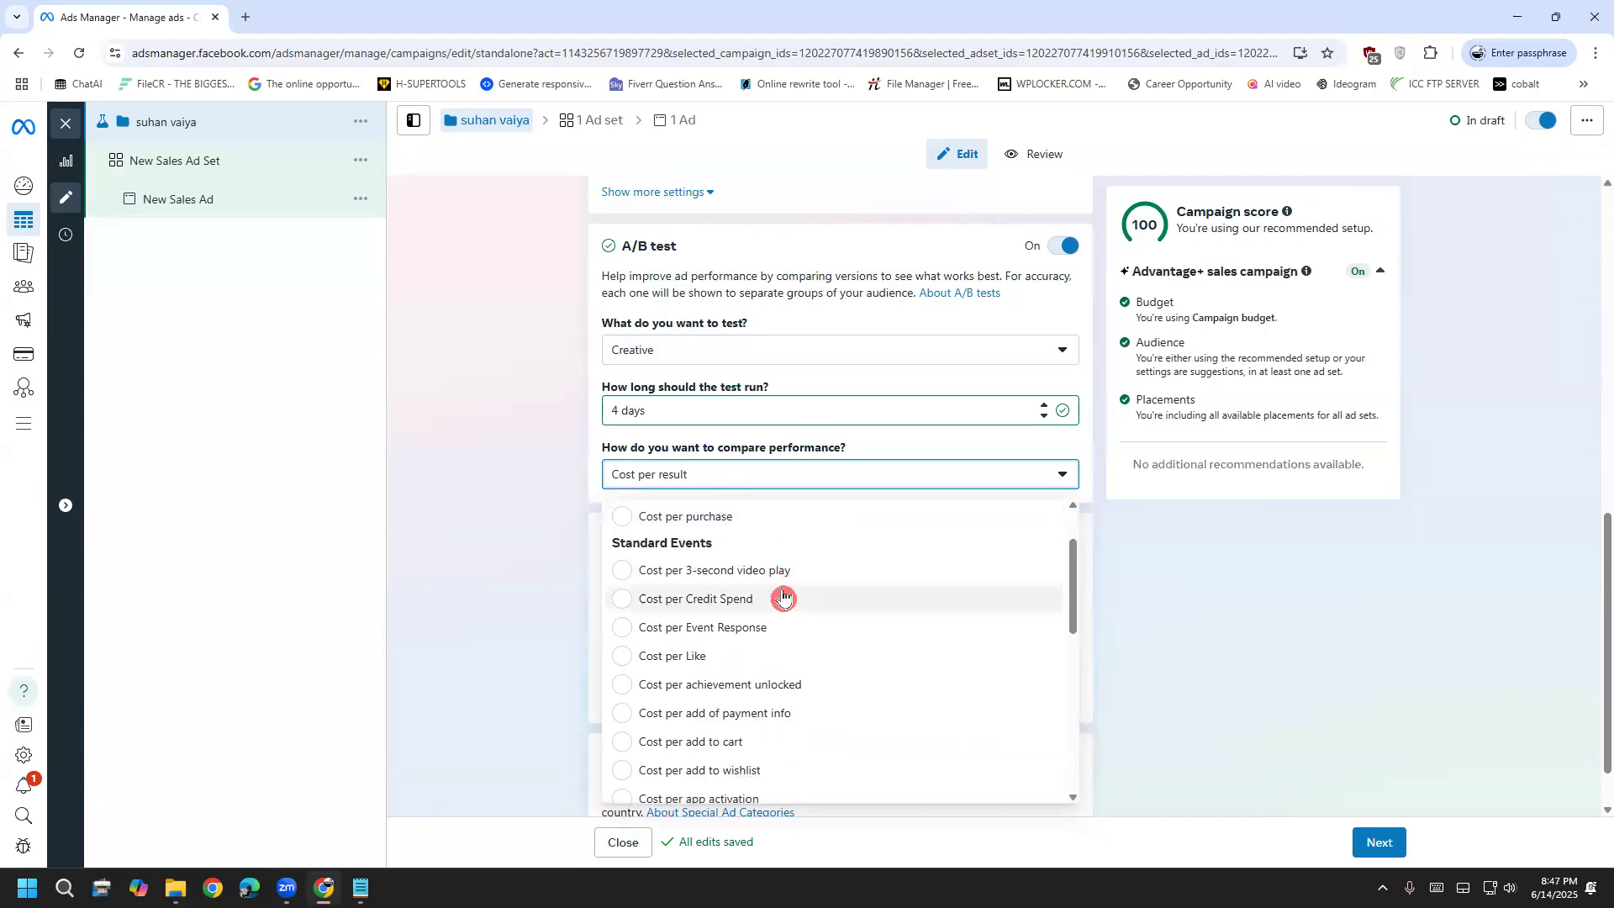
{"action": "scroll", "coordinate": [769, 568], "scroll_direction": "down", "scroll_amount": 4}
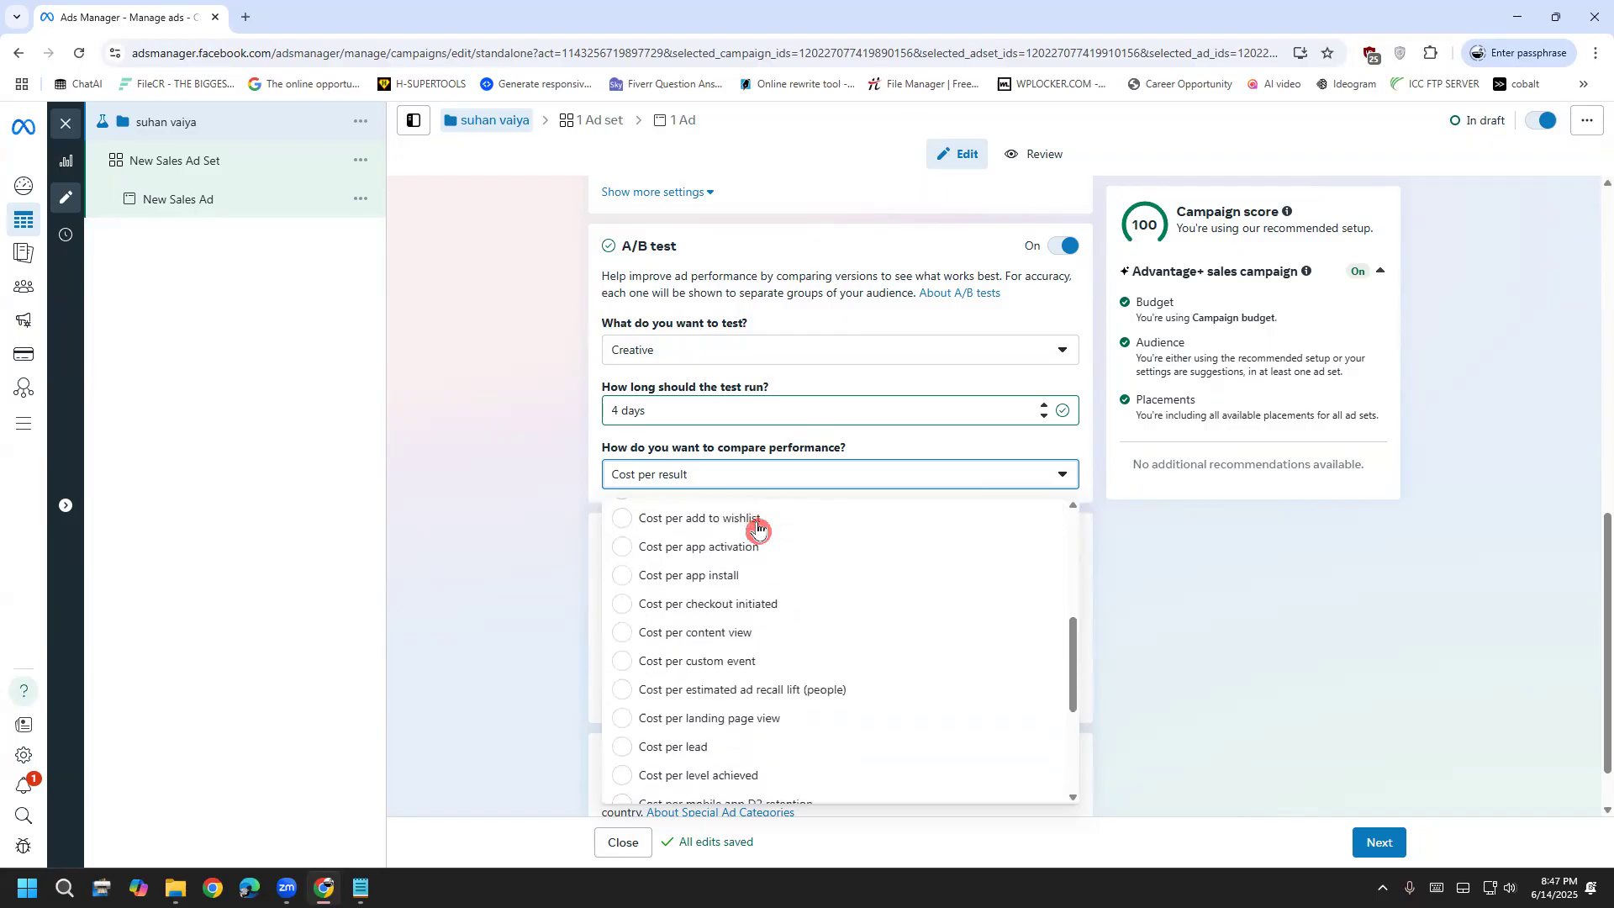
{"action": "scroll", "coordinate": [759, 562], "scroll_direction": "down", "scroll_amount": 2}
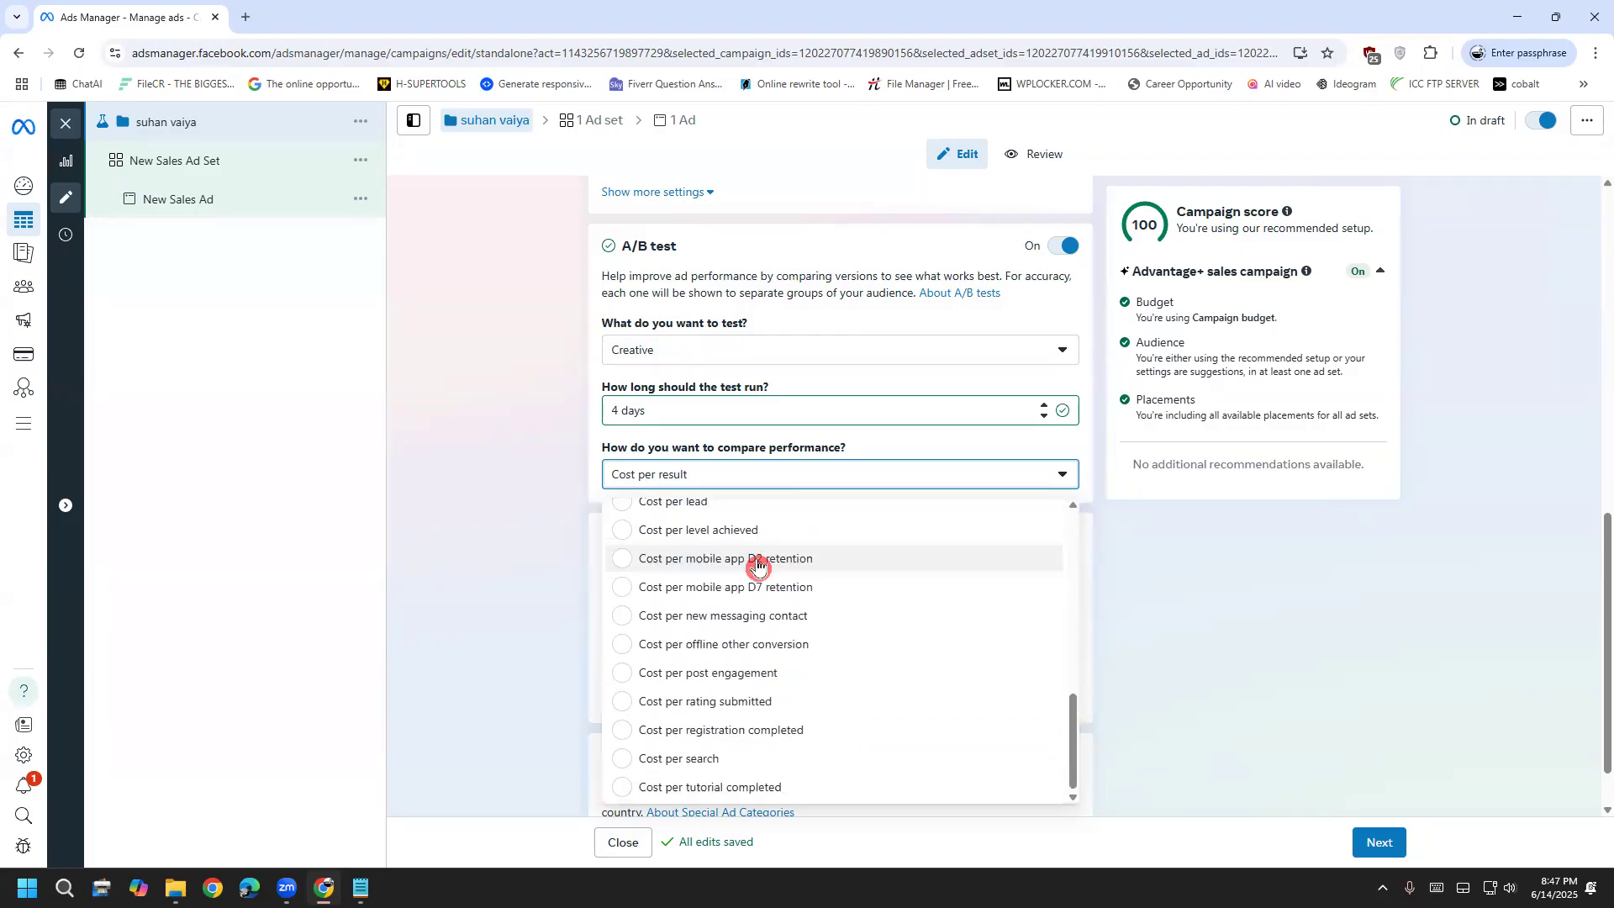
{"action": "scroll", "coordinate": [762, 781], "scroll_direction": "up", "scroll_amount": 1}
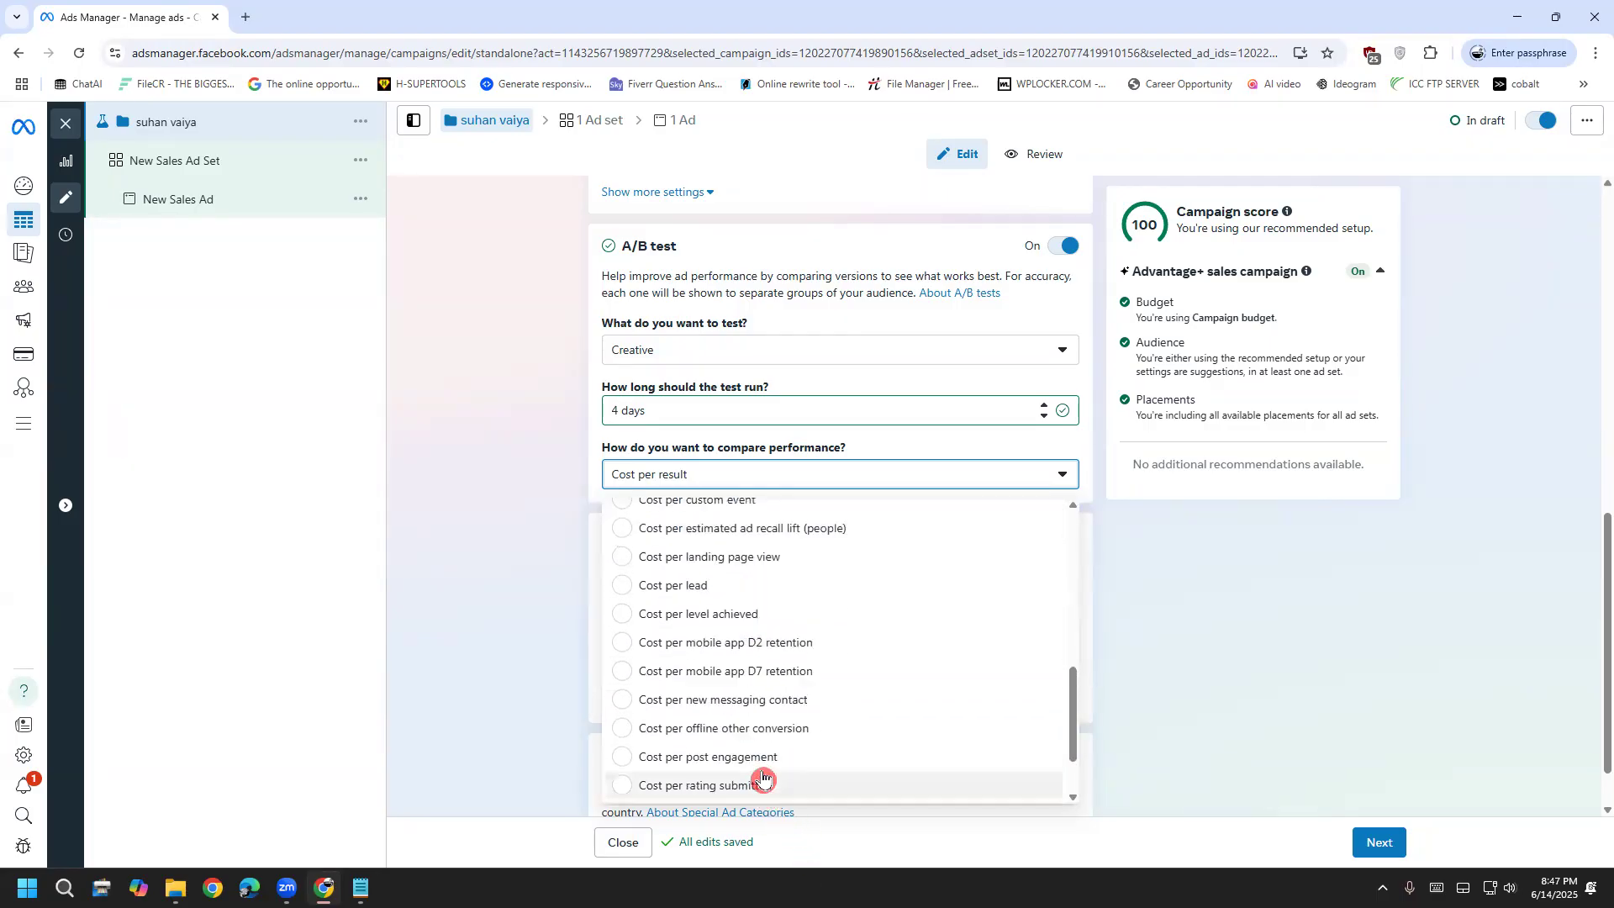
{"action": "scroll", "coordinate": [762, 780], "scroll_direction": "up", "scroll_amount": 10}
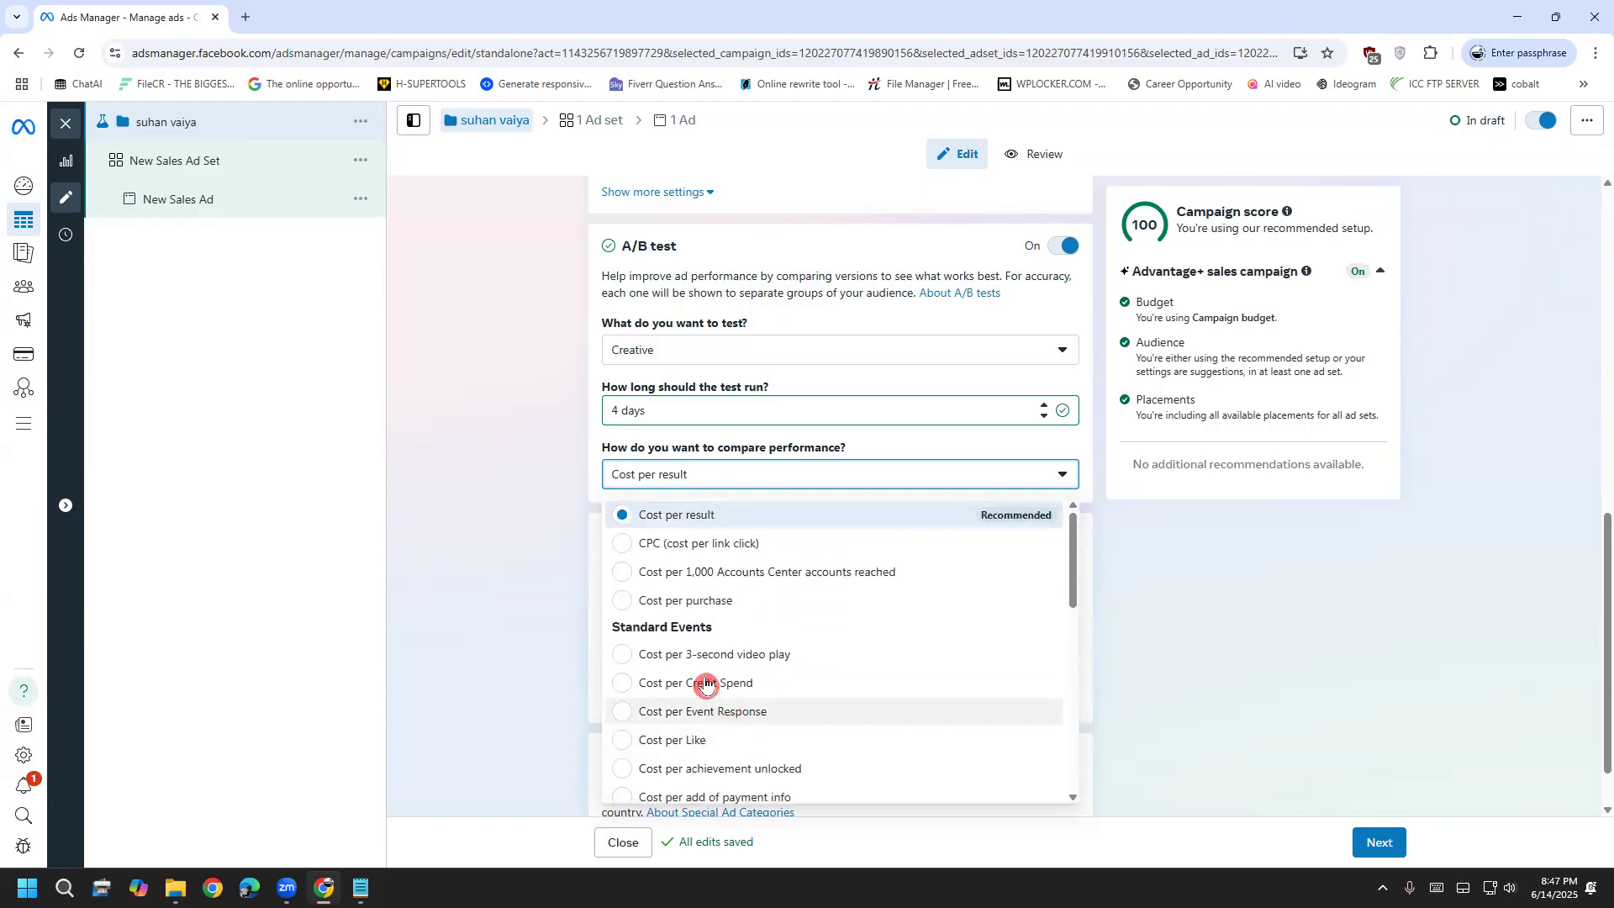
{"action": "left_click", "coordinate": [535, 604]}
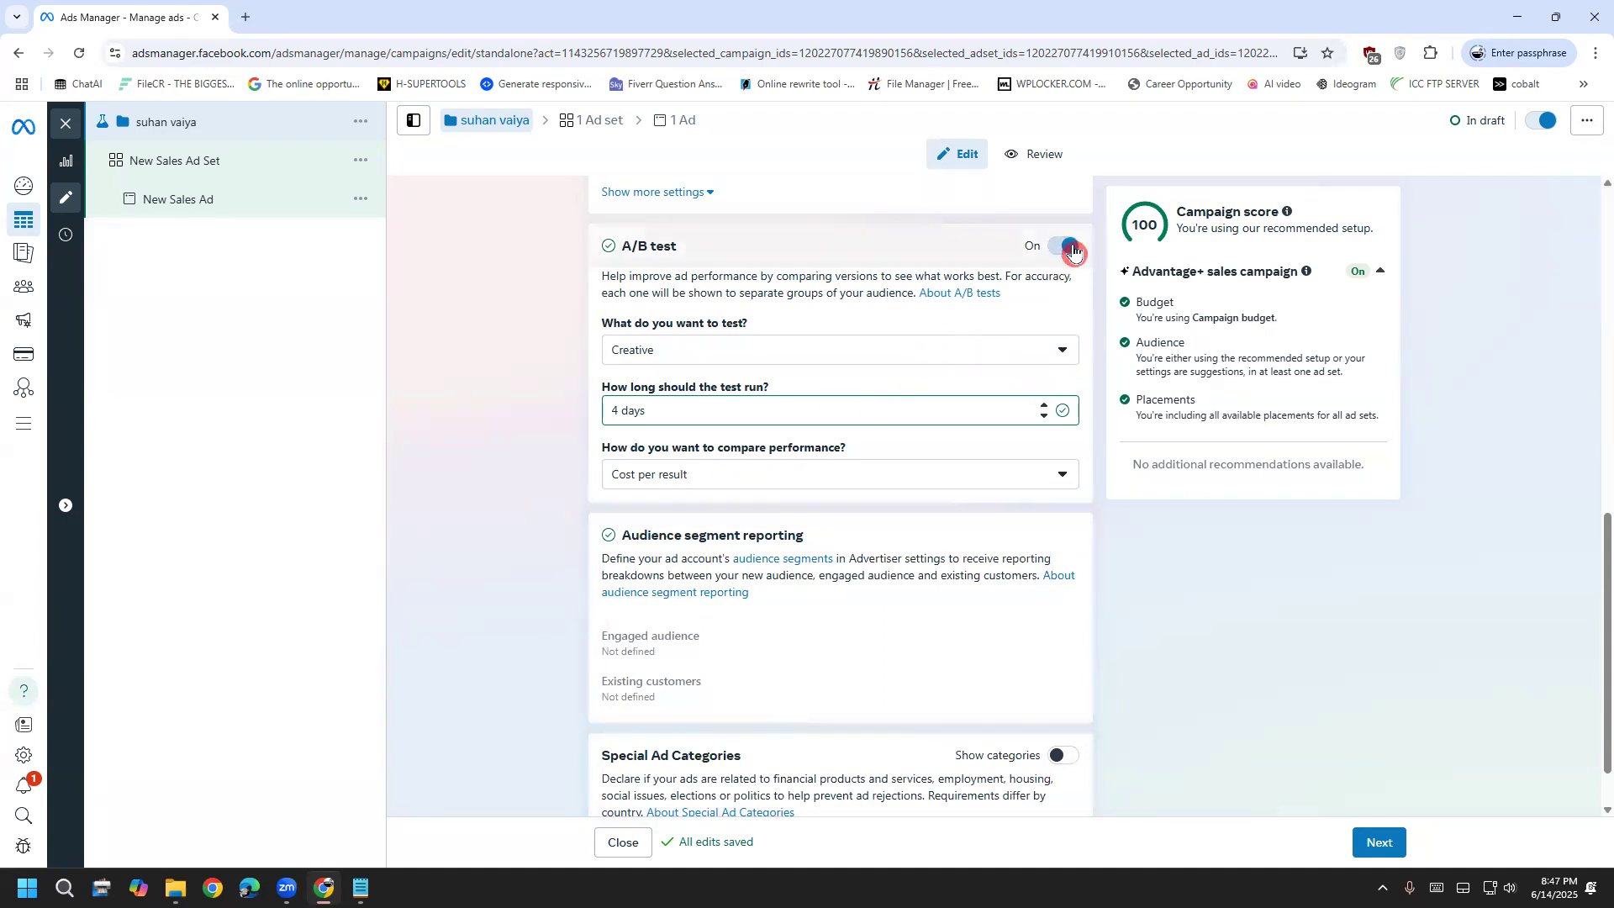
{"action": "left_click", "coordinate": [1072, 245]}
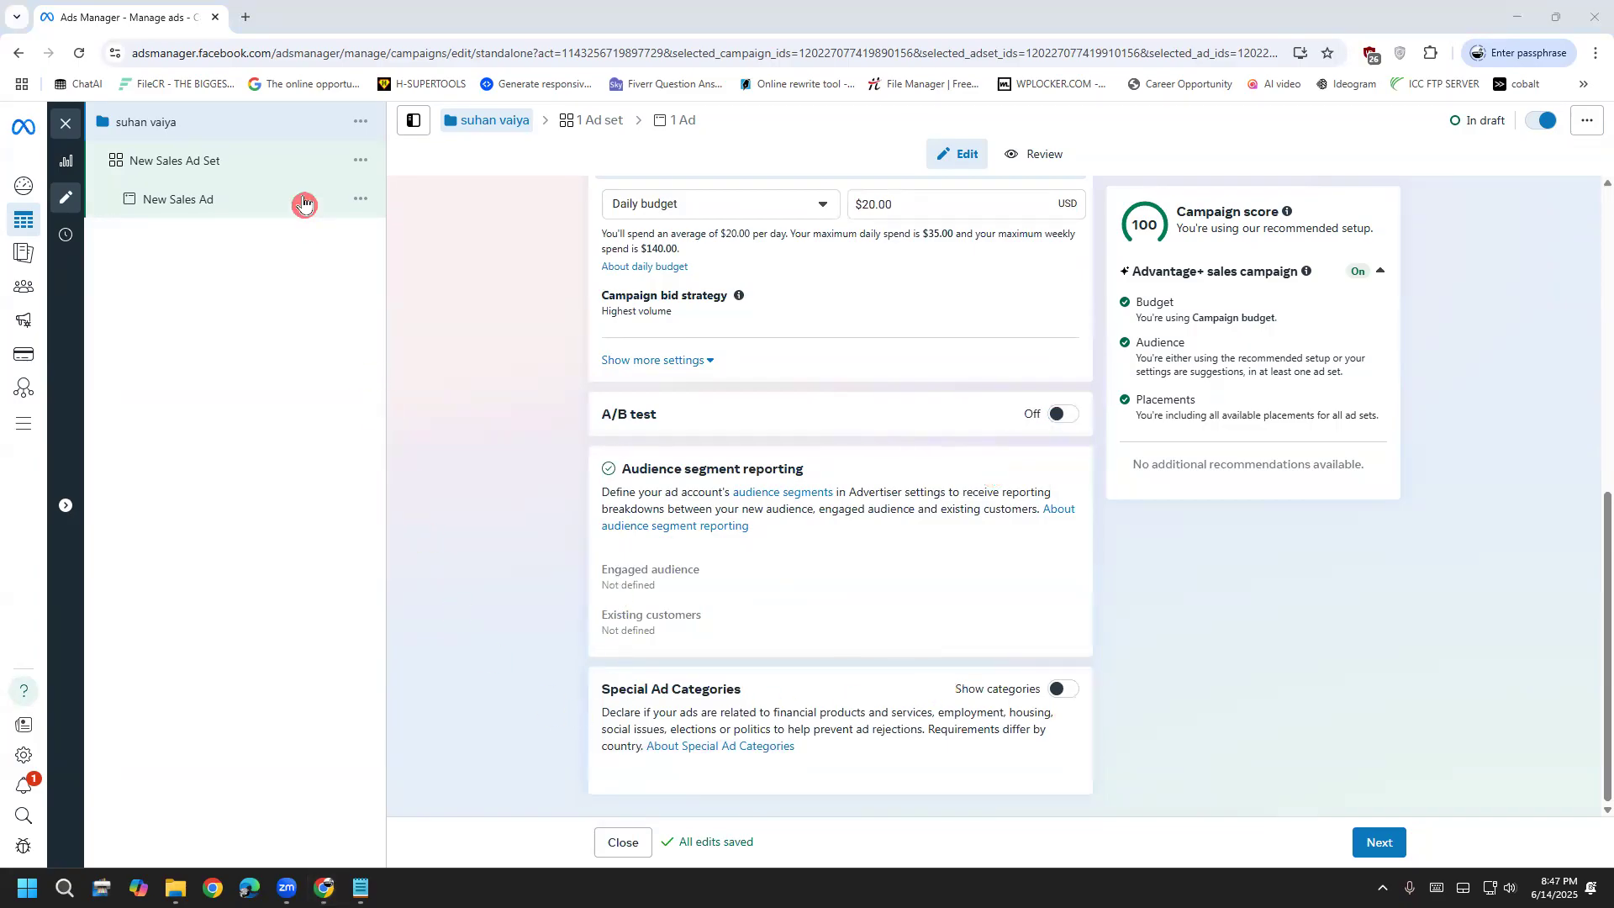
{"action": "left_click", "coordinate": [243, 162]}
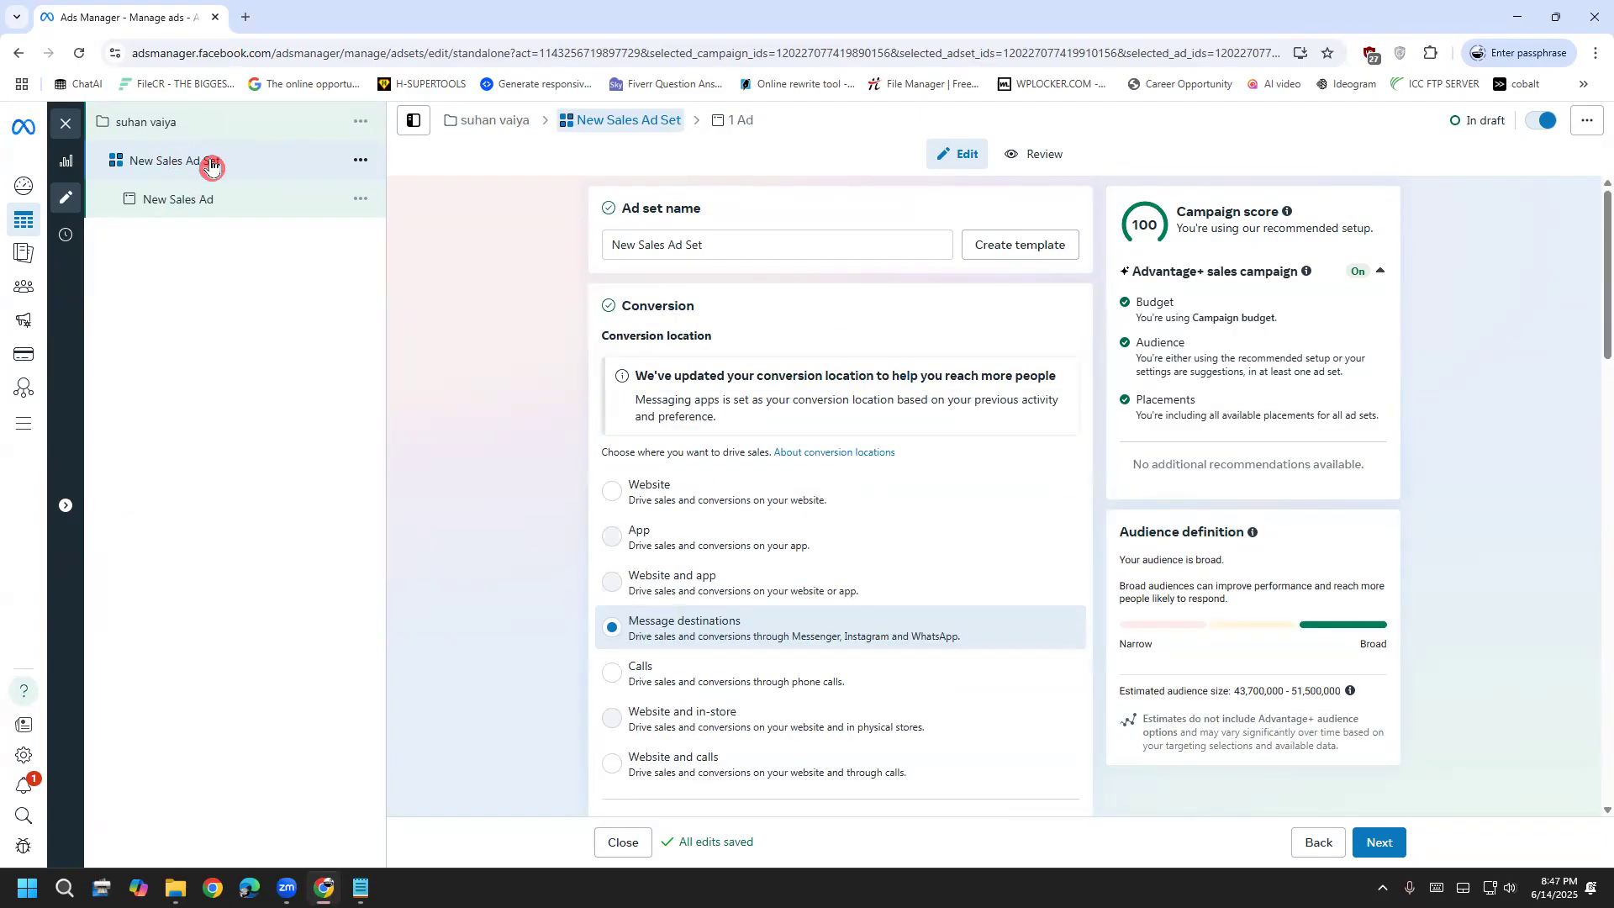
Replace the ad set name with 'masbsasshir', correcting its first letter to 'm'
{"action": "left_click", "coordinate": [714, 243]}
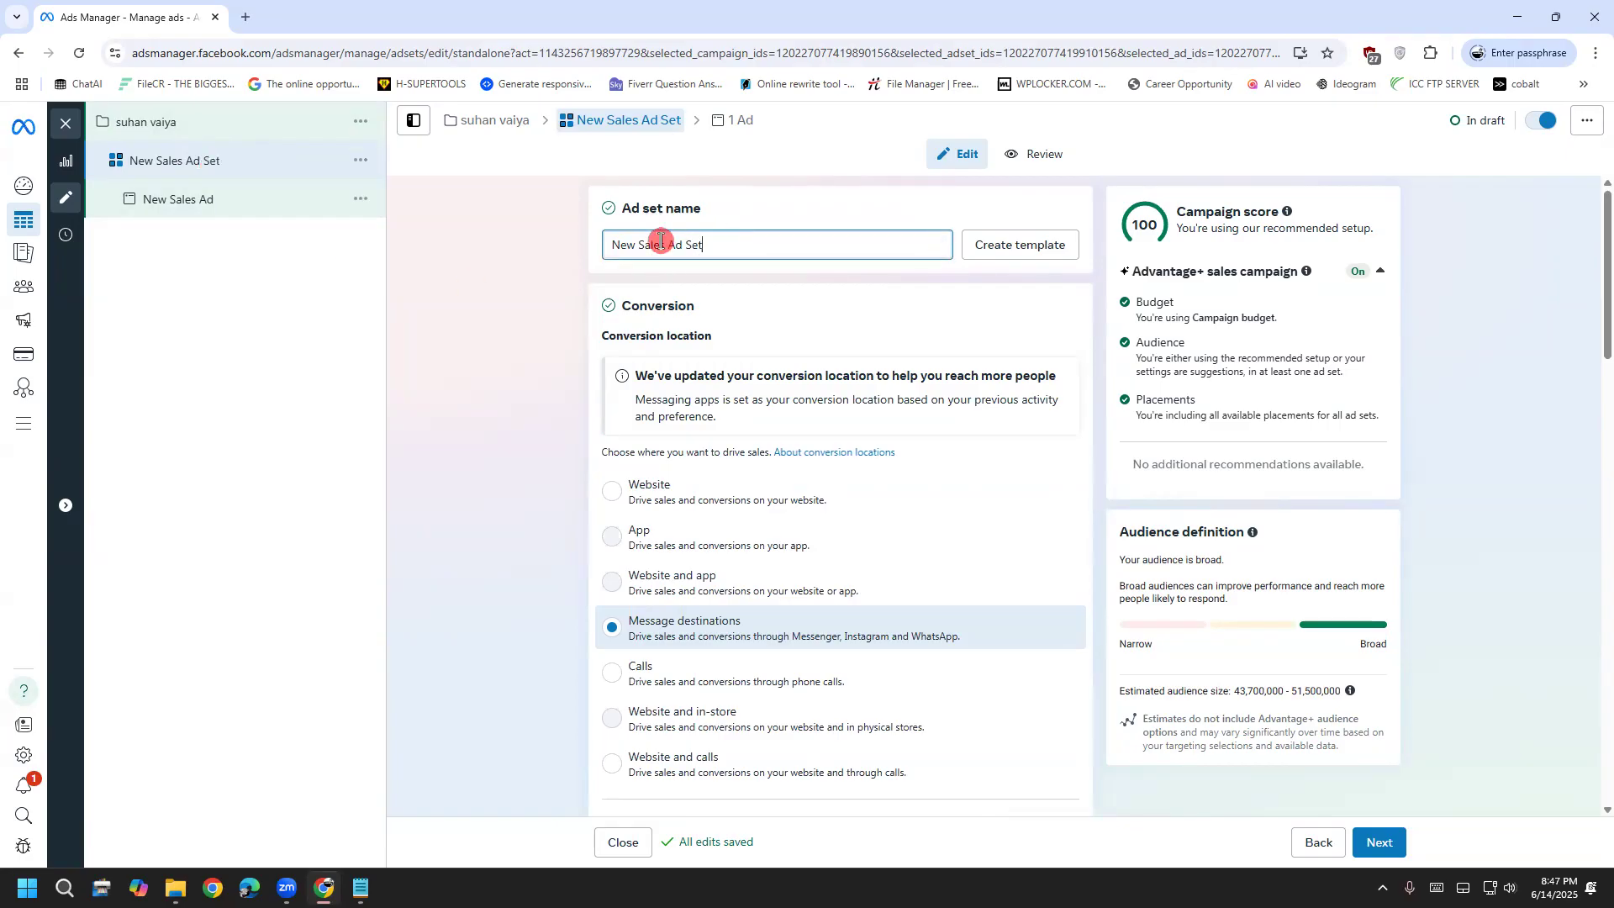
{"action": "key", "text": "ctrl+a"}
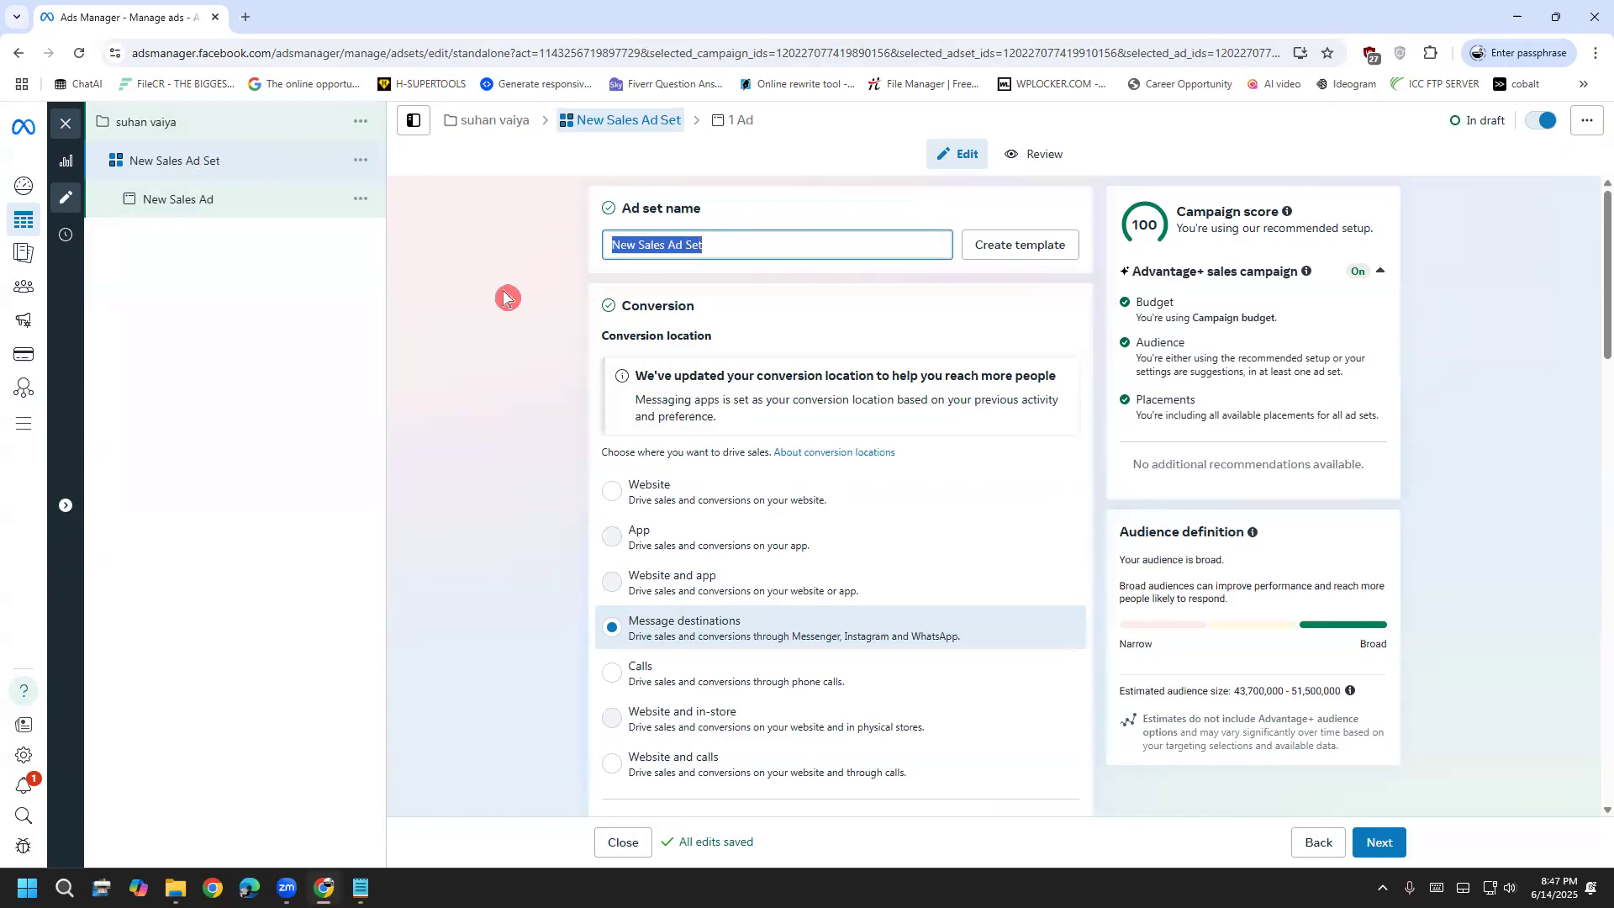
{"action": "type", "text": "nasb"}
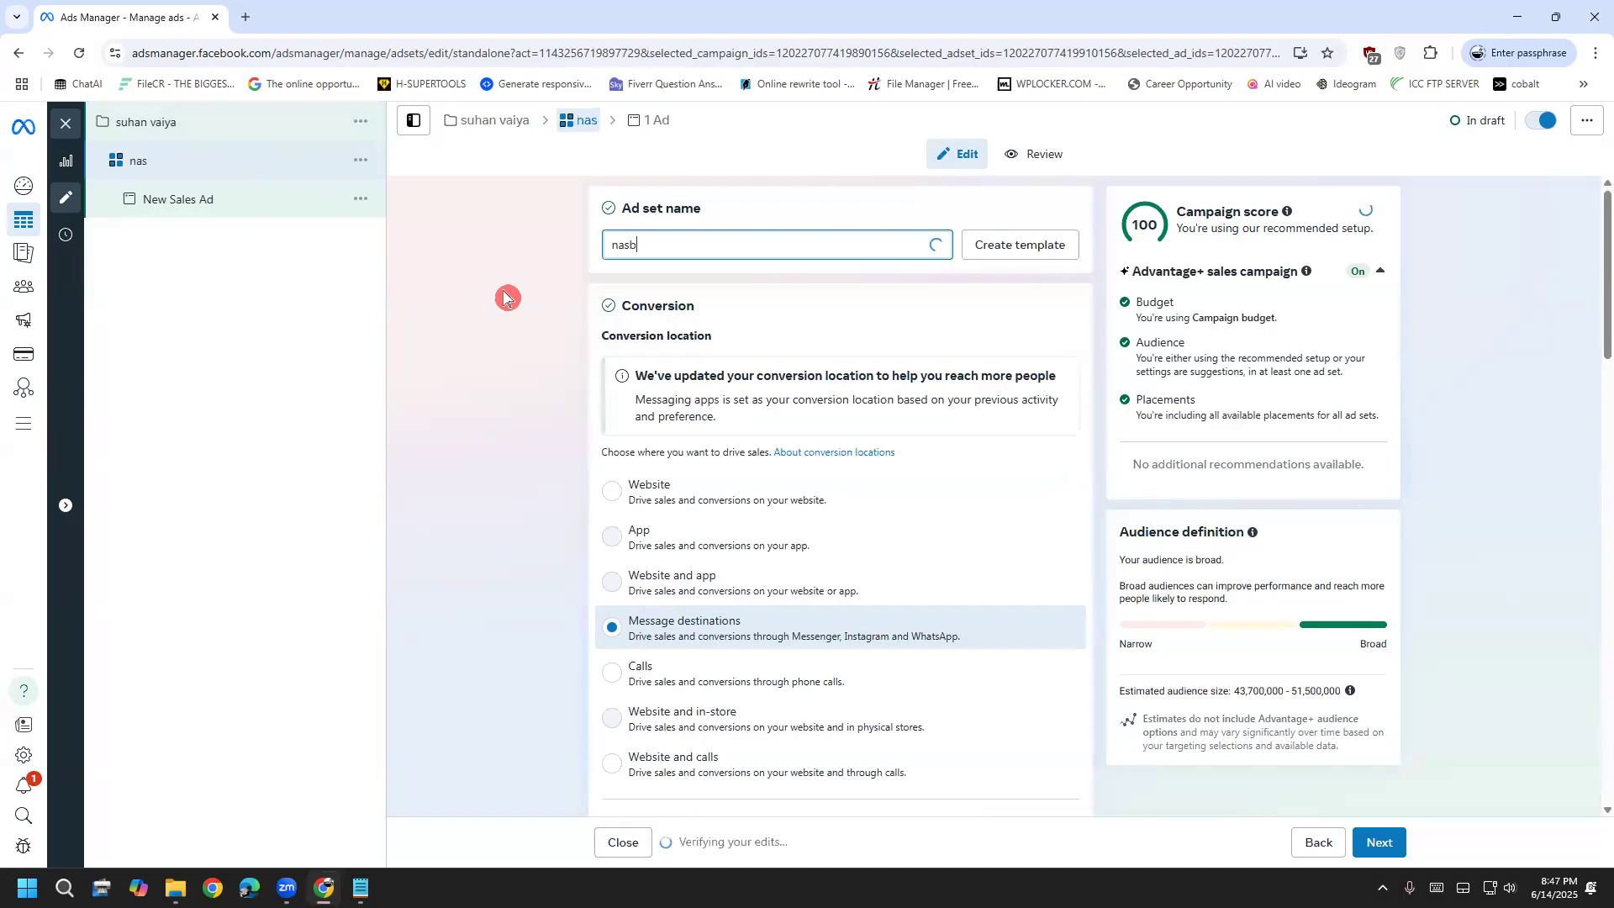
{"action": "type", "text": "sasshir"}
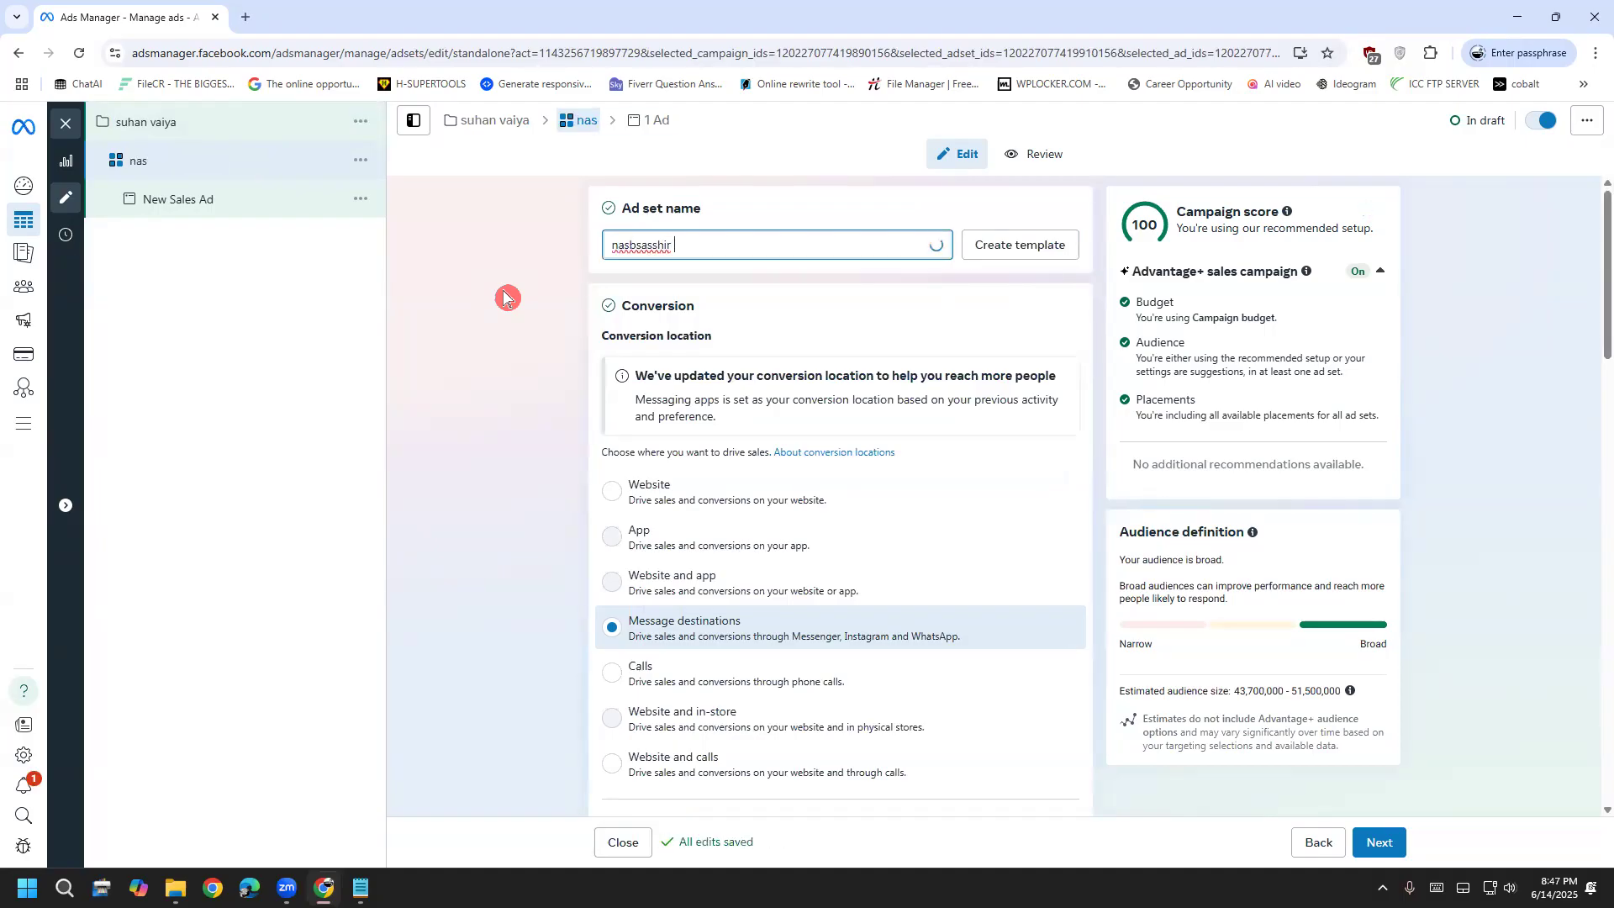
{"action": "left_click_drag", "start_coordinate": [620, 245], "coordinate": [583, 264]}
{"action": "type", "text": "m"}
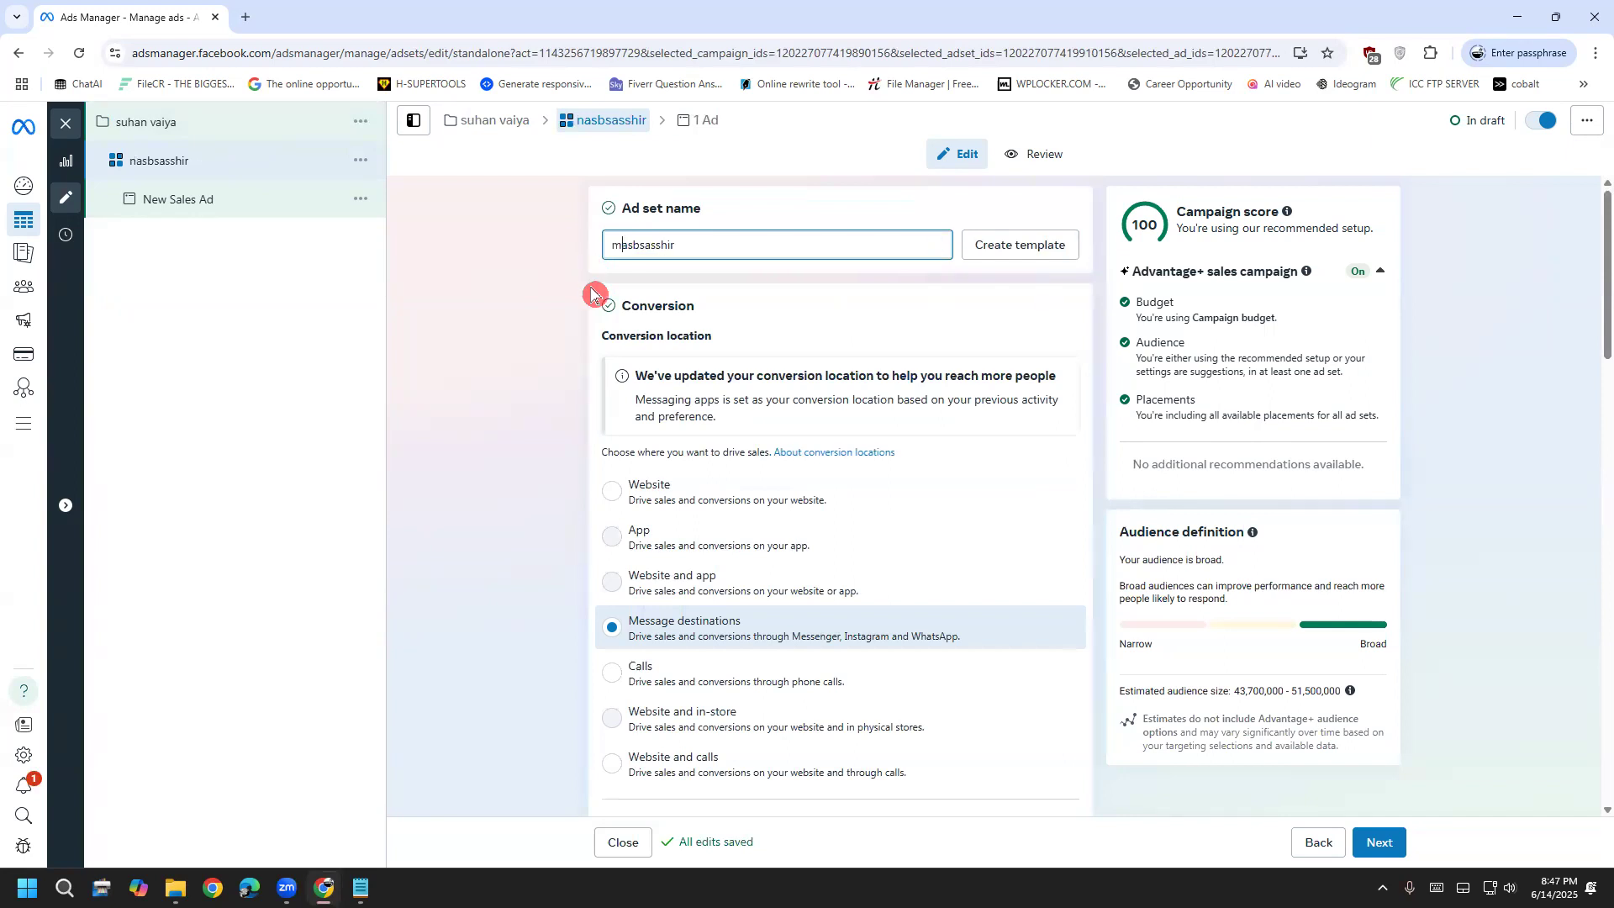
{"action": "left_click", "coordinate": [989, 473]}
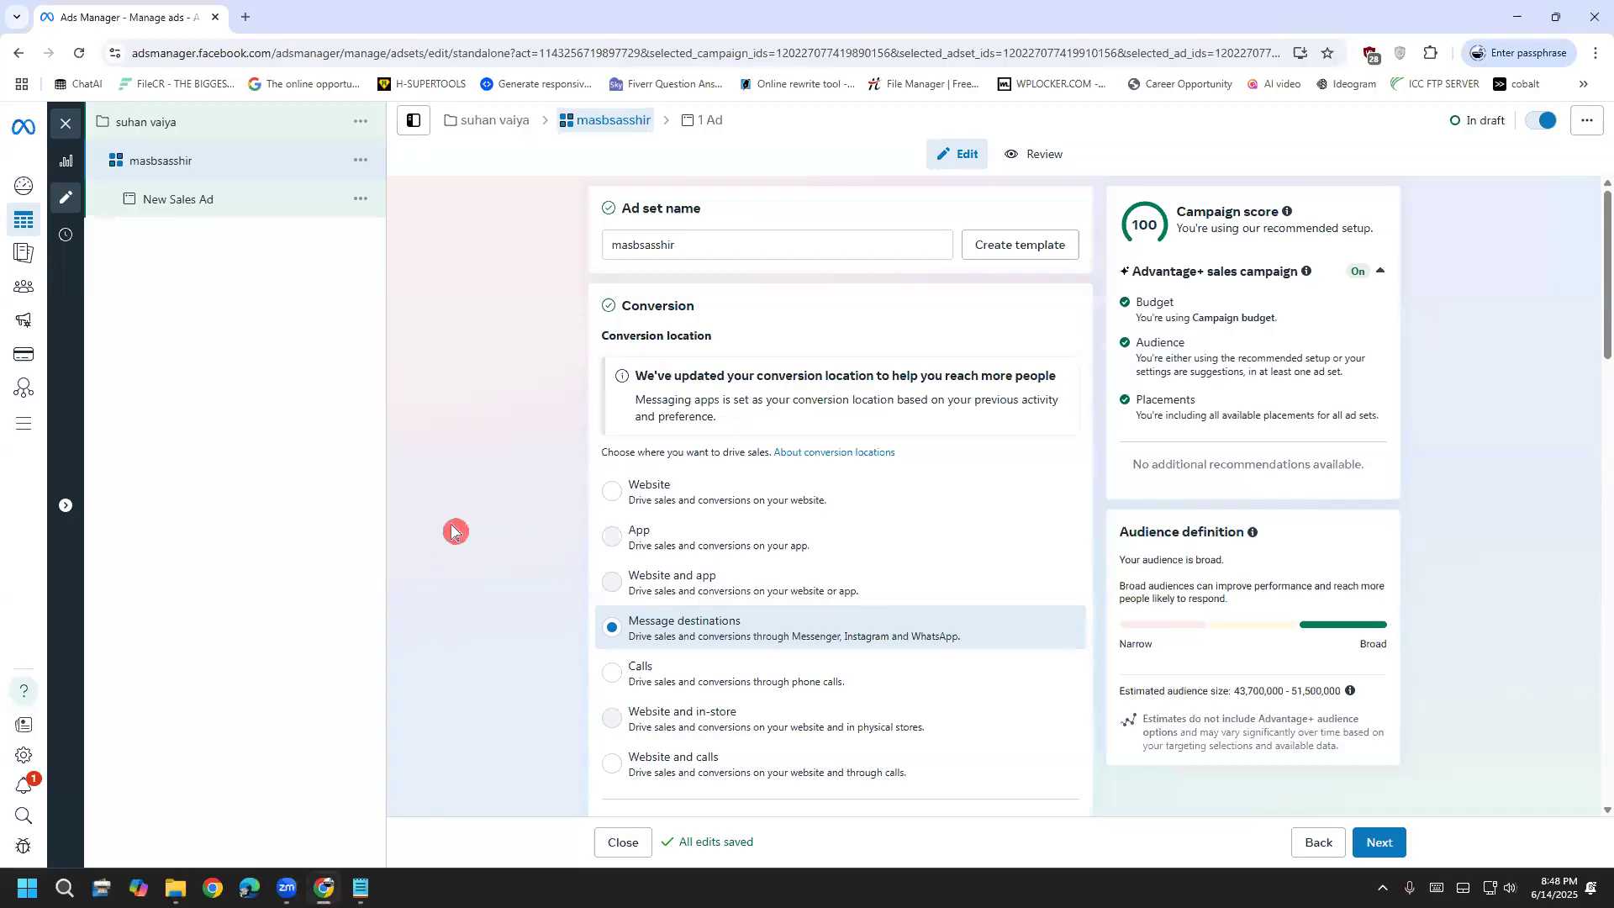
{"action": "scroll", "coordinate": [451, 529], "scroll_direction": "down", "scroll_amount": 3}
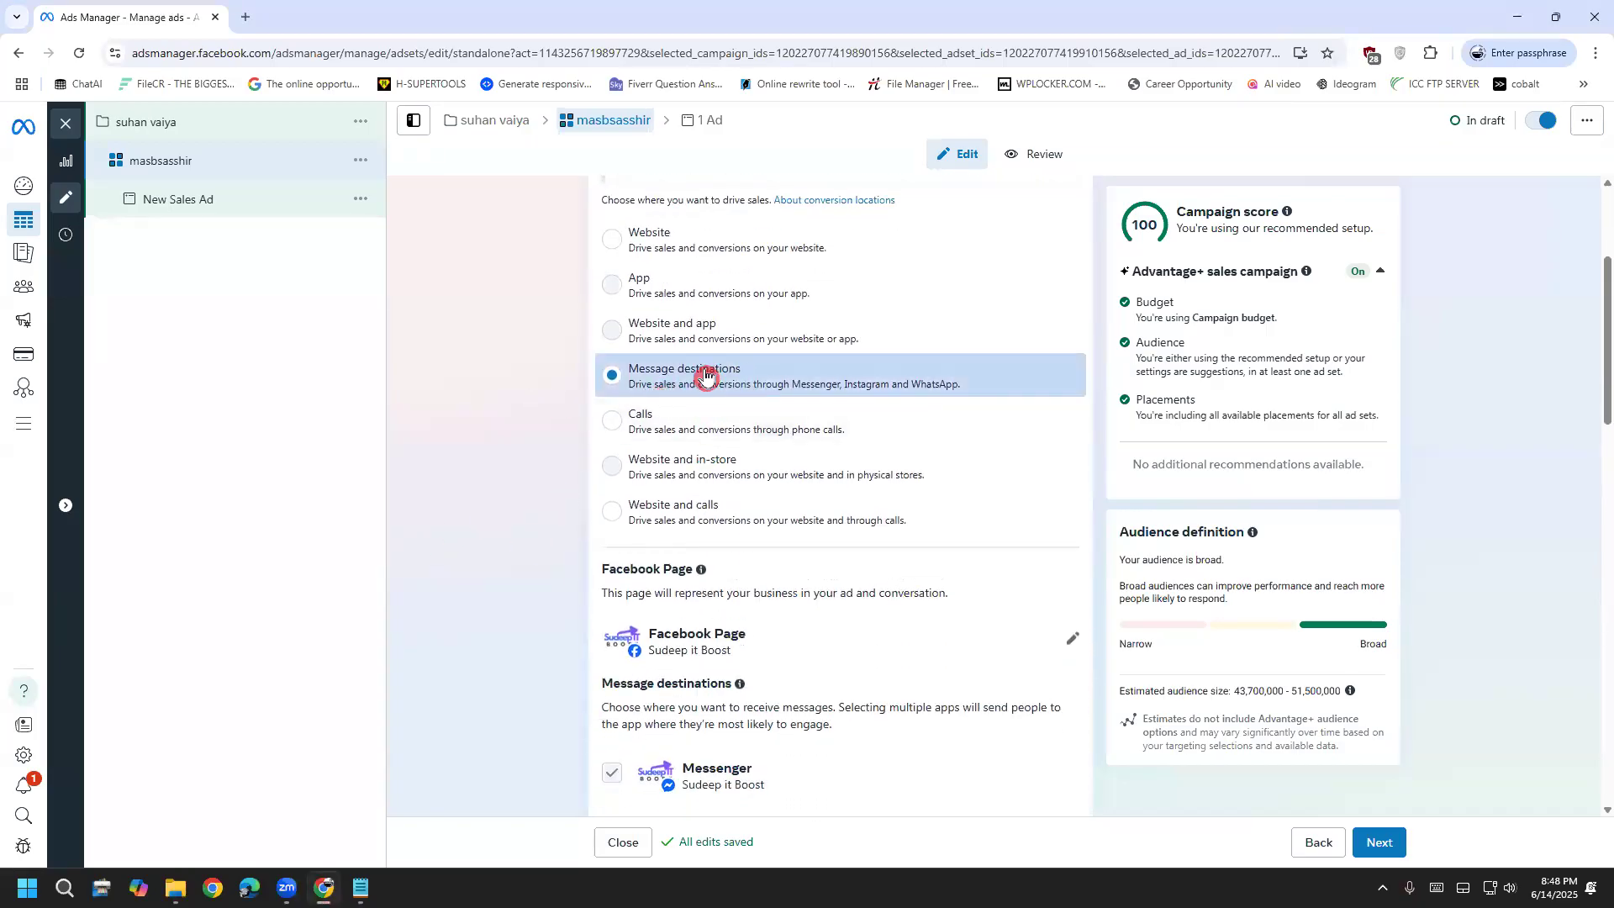
{"action": "scroll", "coordinate": [533, 527], "scroll_direction": "down", "scroll_amount": 3}
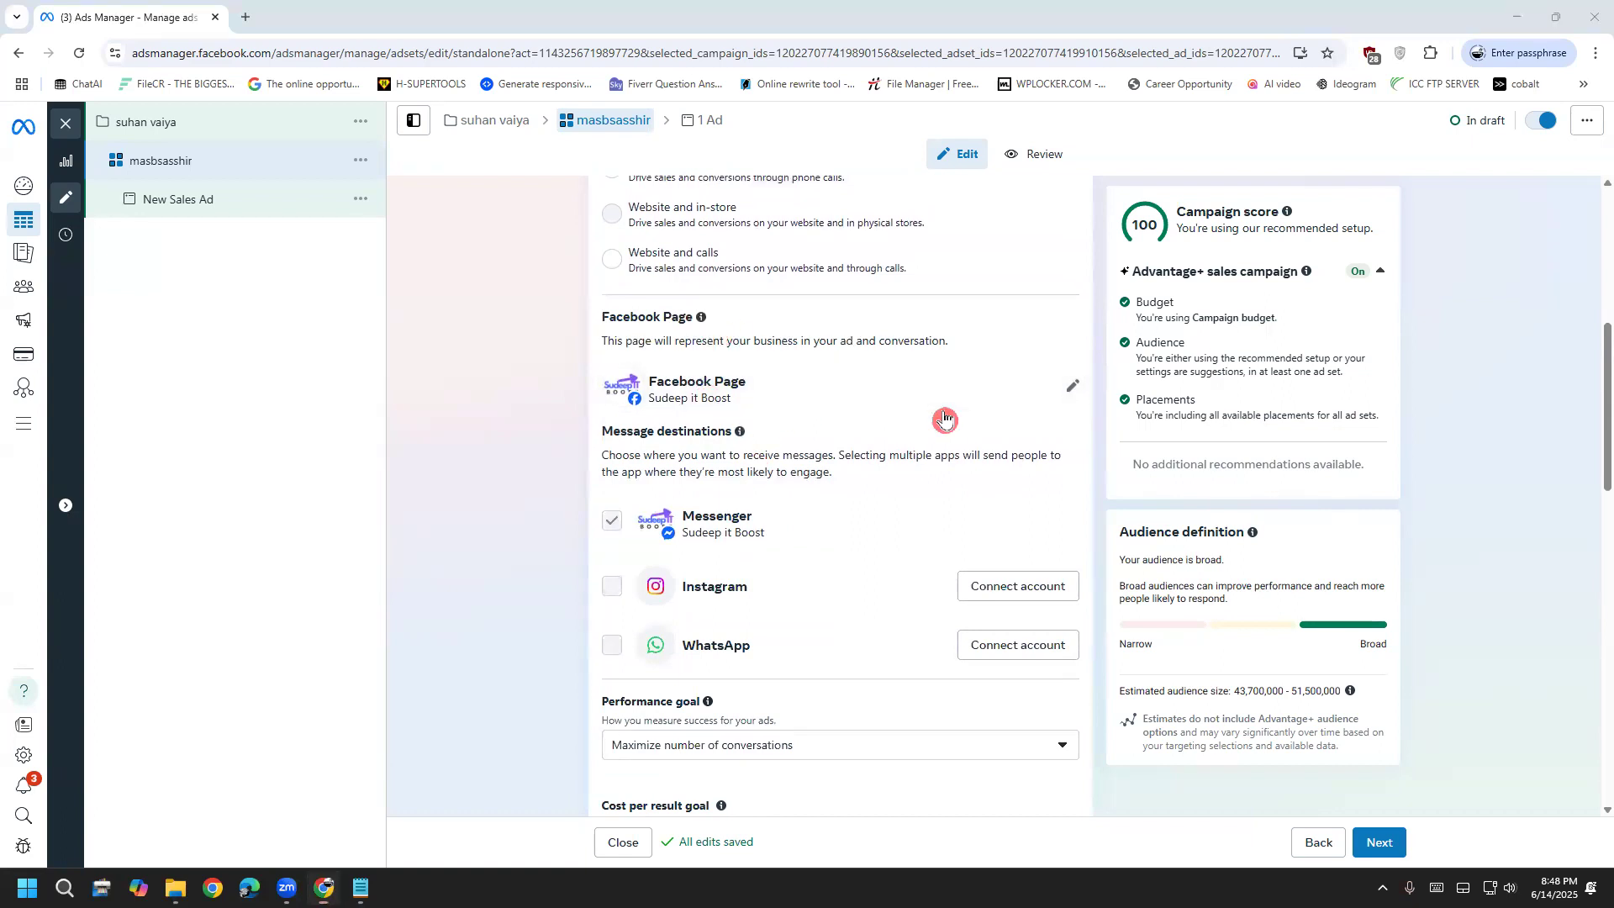
{"action": "scroll", "coordinate": [449, 616], "scroll_direction": "down", "scroll_amount": 2}
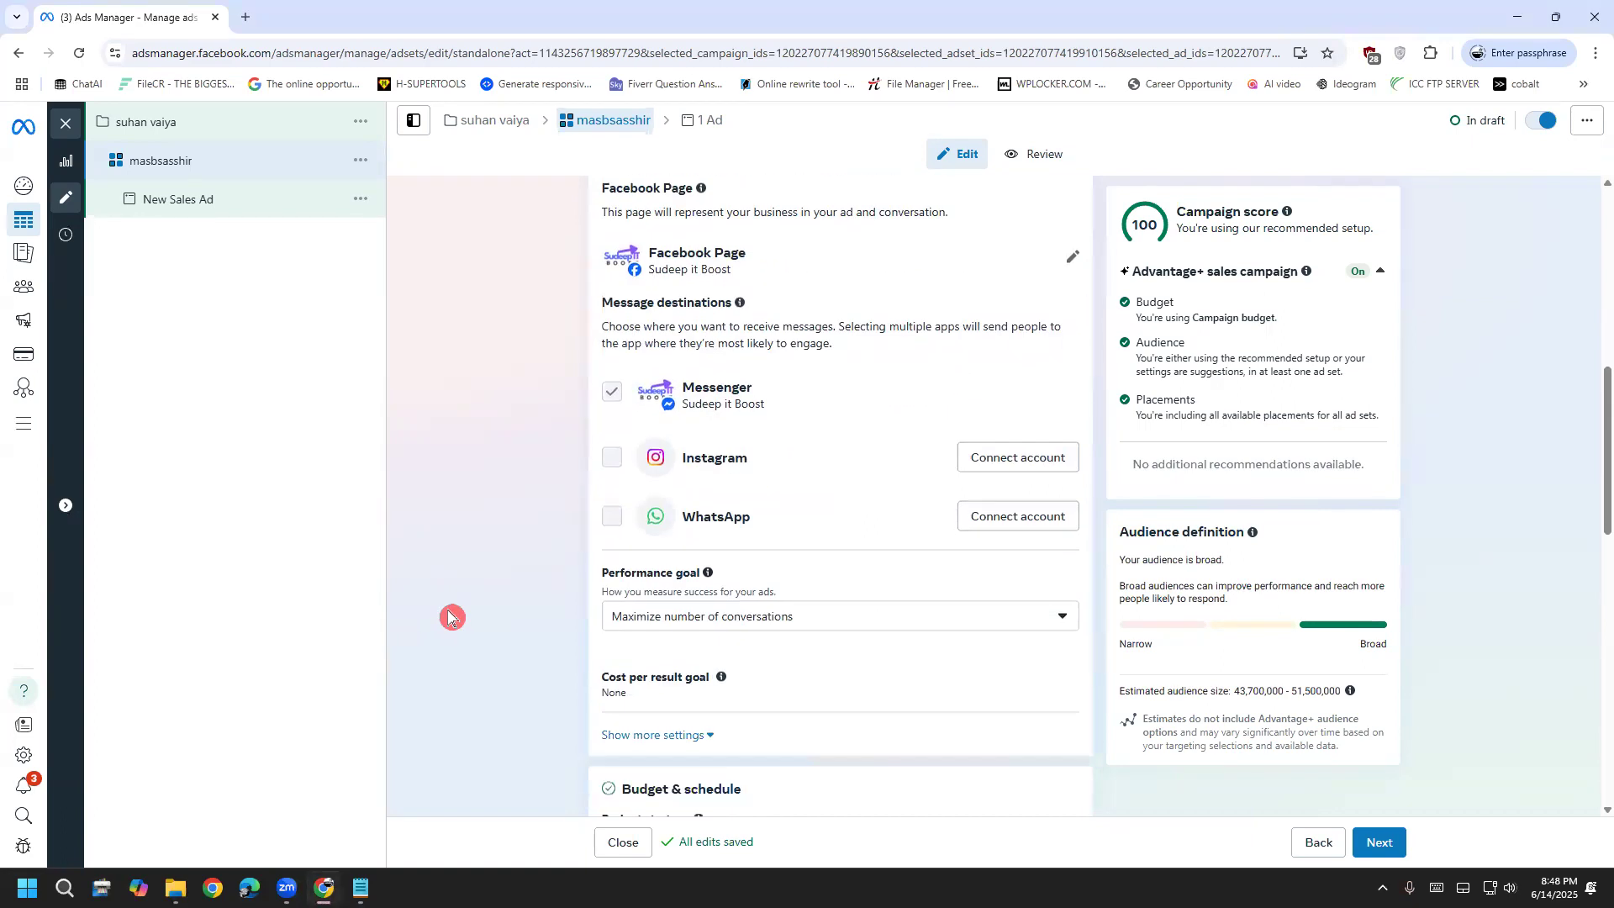
{"action": "scroll", "coordinate": [449, 616], "scroll_direction": "down", "scroll_amount": 2}
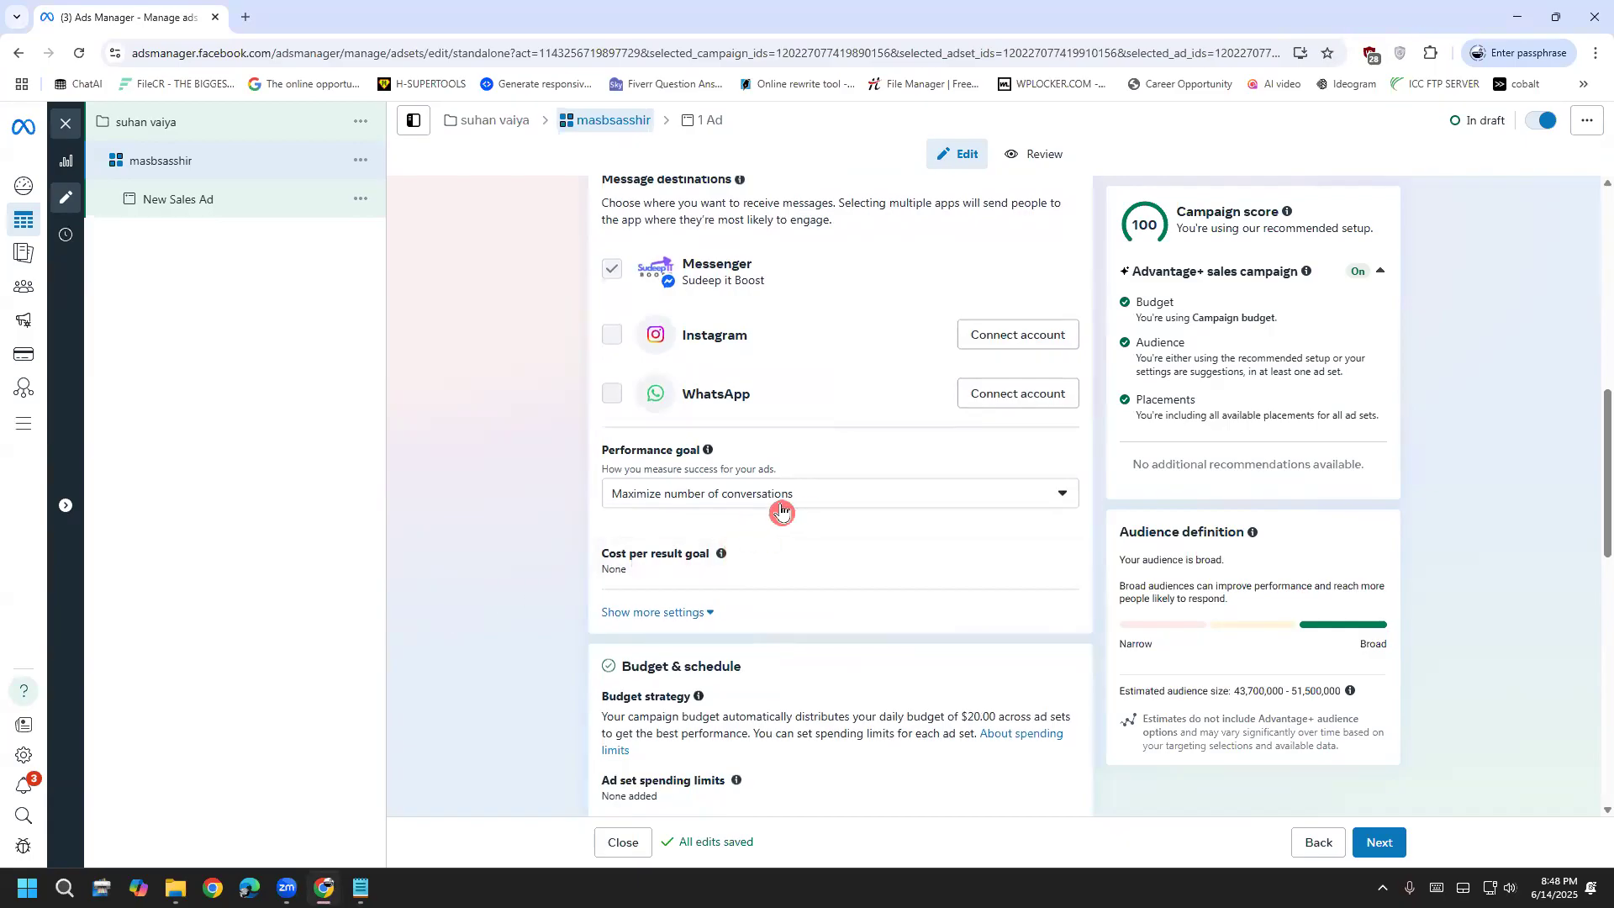
{"action": "left_click_drag", "start_coordinate": [829, 498], "coordinate": [576, 504]}
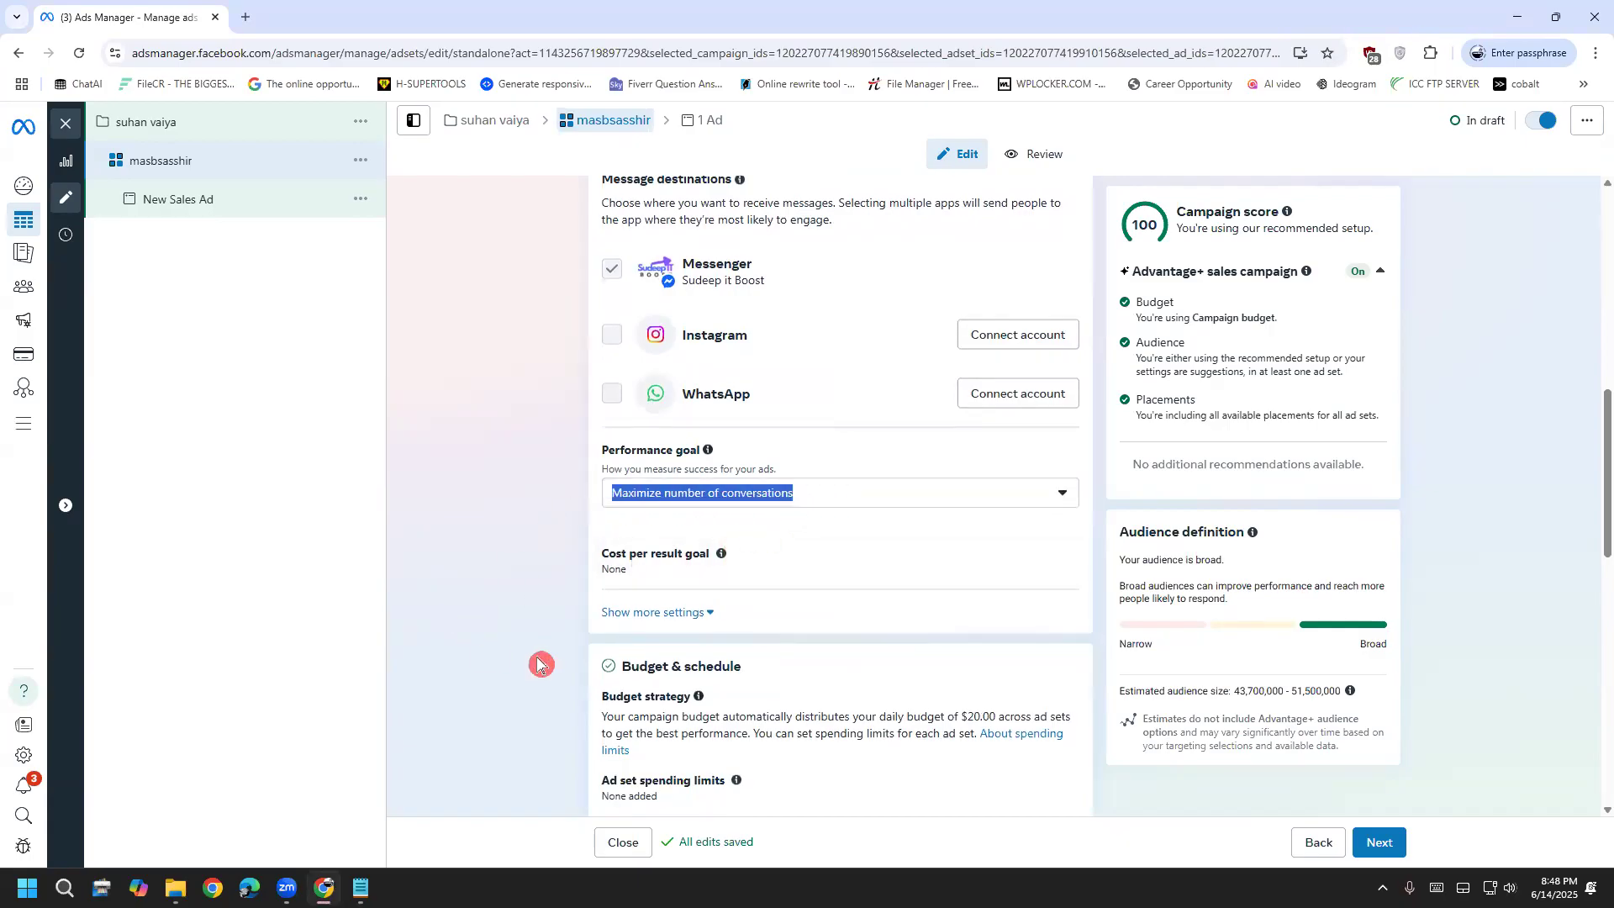
{"action": "left_click", "coordinate": [484, 557]}
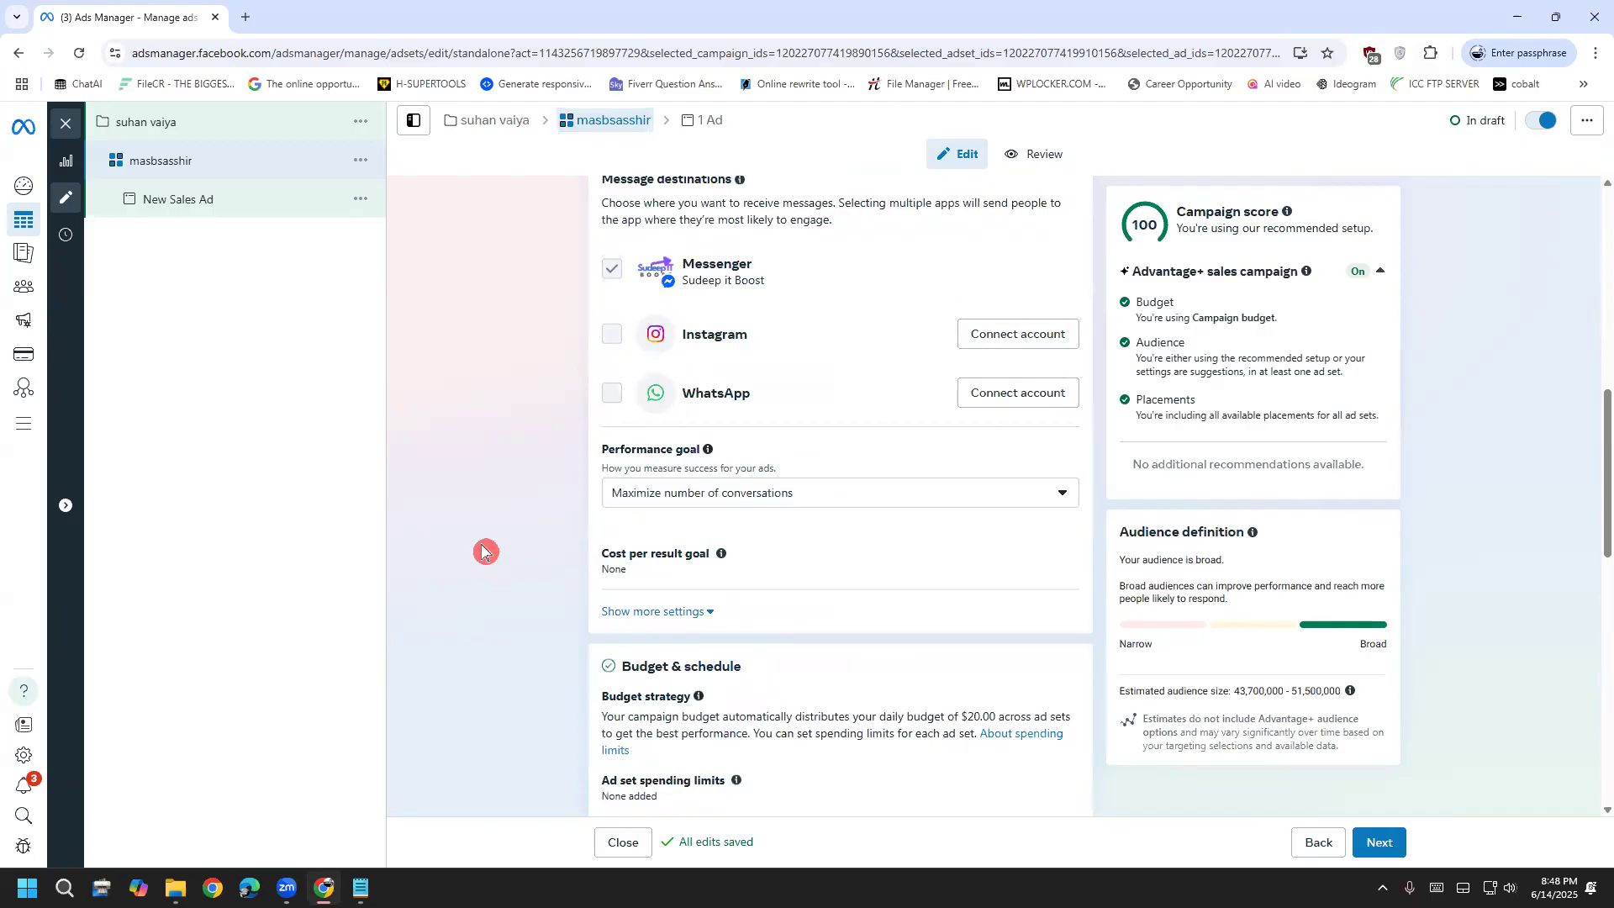
{"action": "scroll", "coordinate": [484, 552], "scroll_direction": "down", "scroll_amount": 2}
{"action": "scroll", "coordinate": [395, 529], "scroll_direction": "down", "scroll_amount": 1}
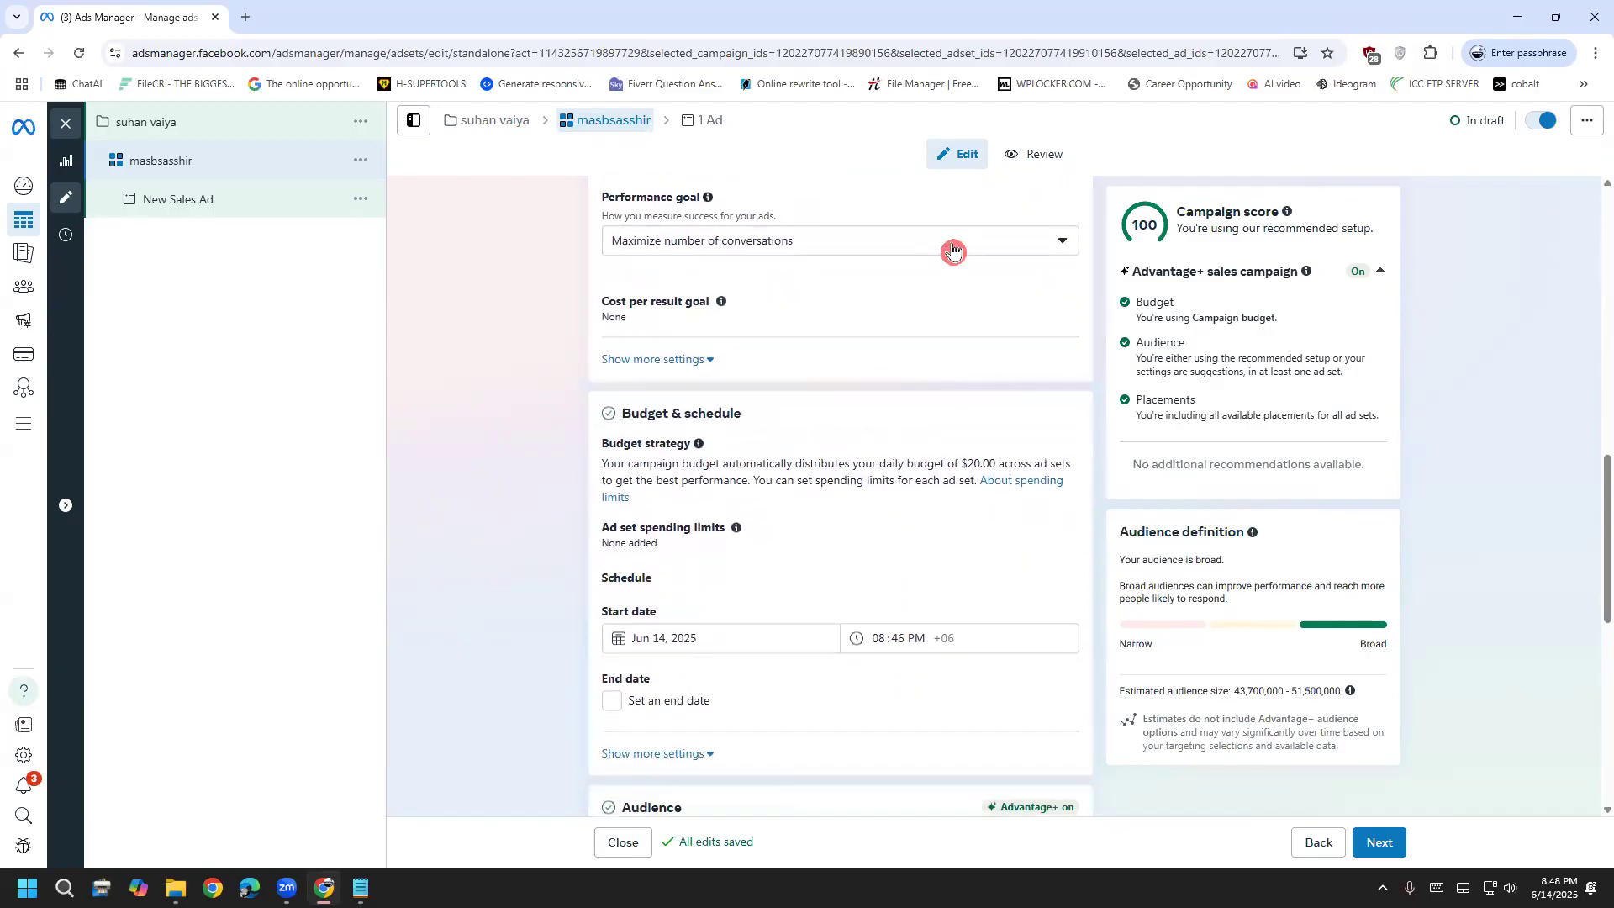
{"action": "left_click", "coordinate": [953, 250]}
{"action": "scroll", "coordinate": [811, 328], "scroll_direction": "down", "scroll_amount": 1}
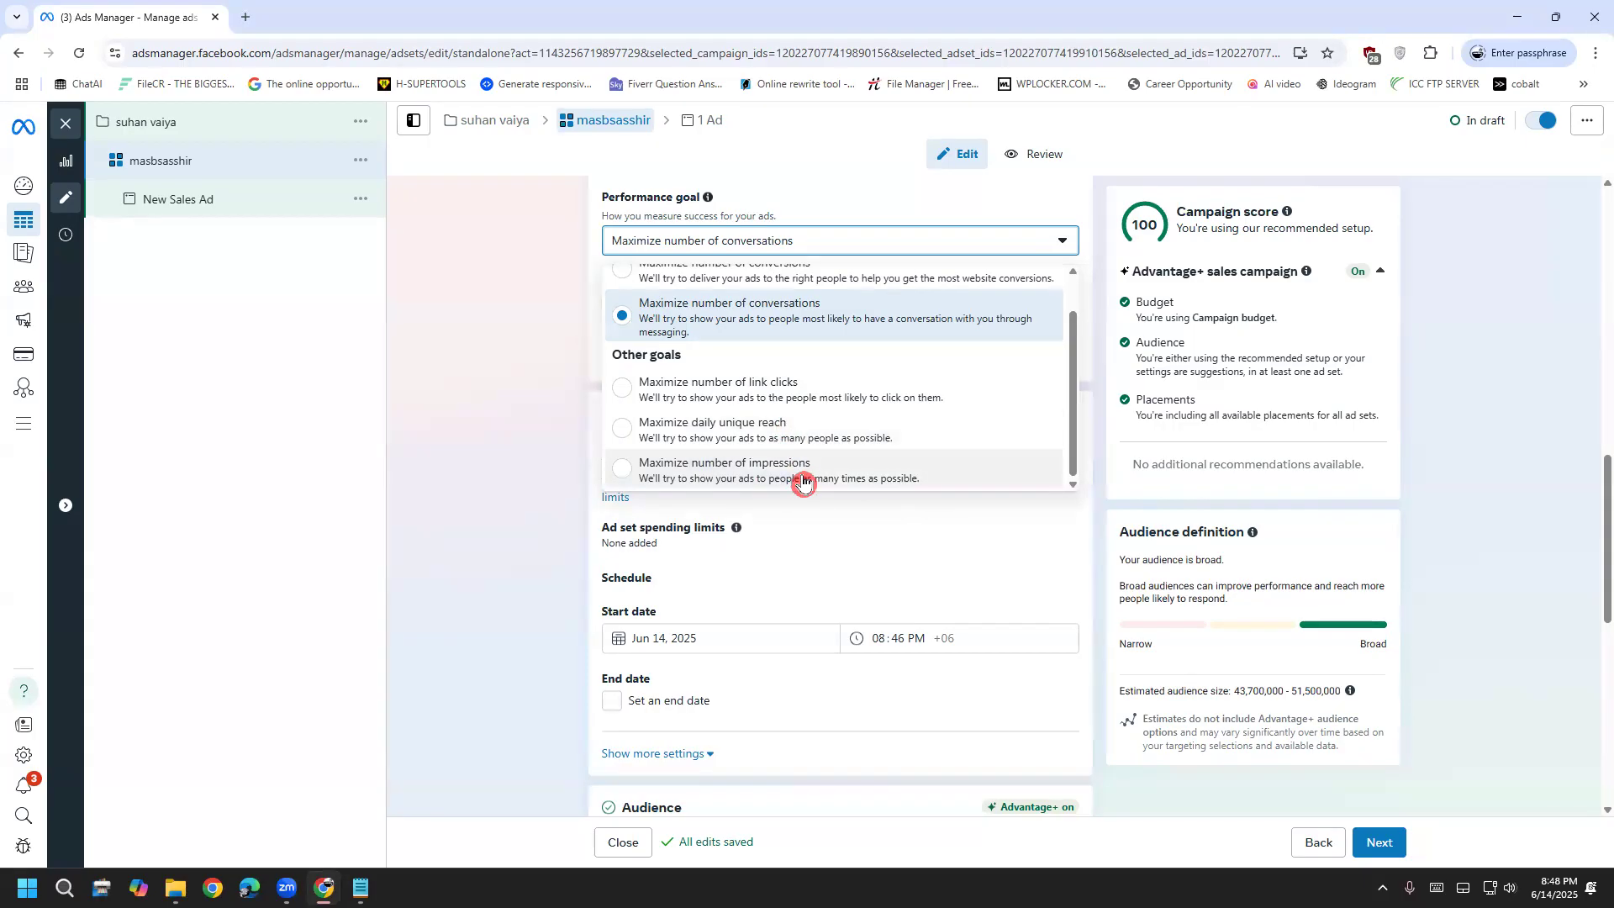
{"action": "left_click", "coordinate": [466, 553]}
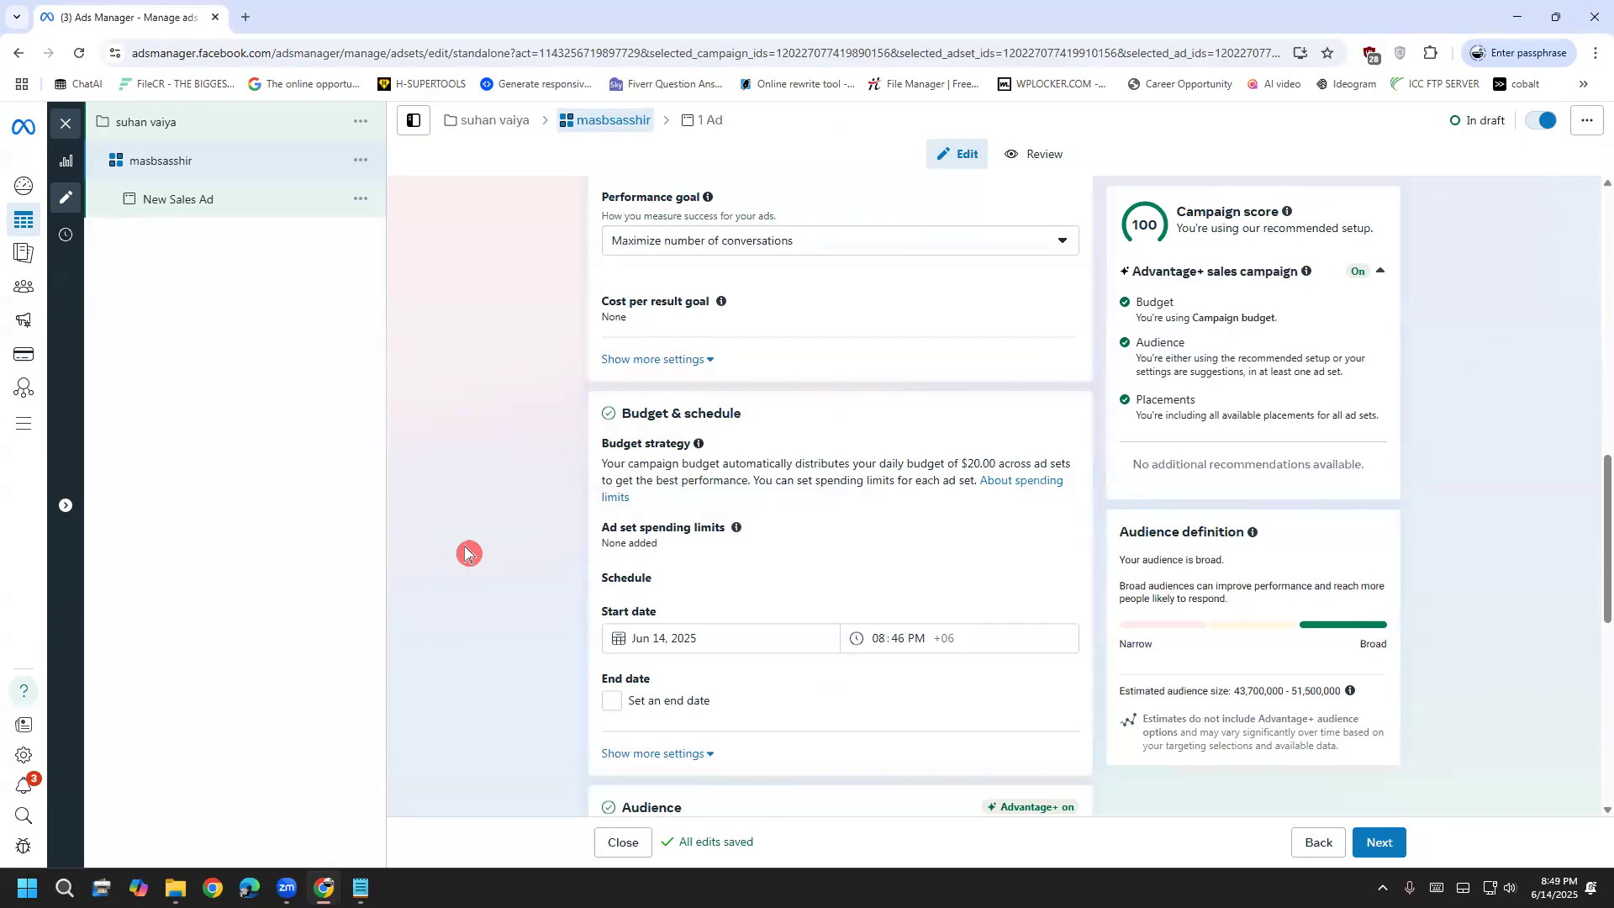
{"action": "scroll", "coordinate": [465, 552], "scroll_direction": "down", "scroll_amount": 1}
{"action": "scroll", "coordinate": [464, 553], "scroll_direction": "down", "scroll_amount": 1}
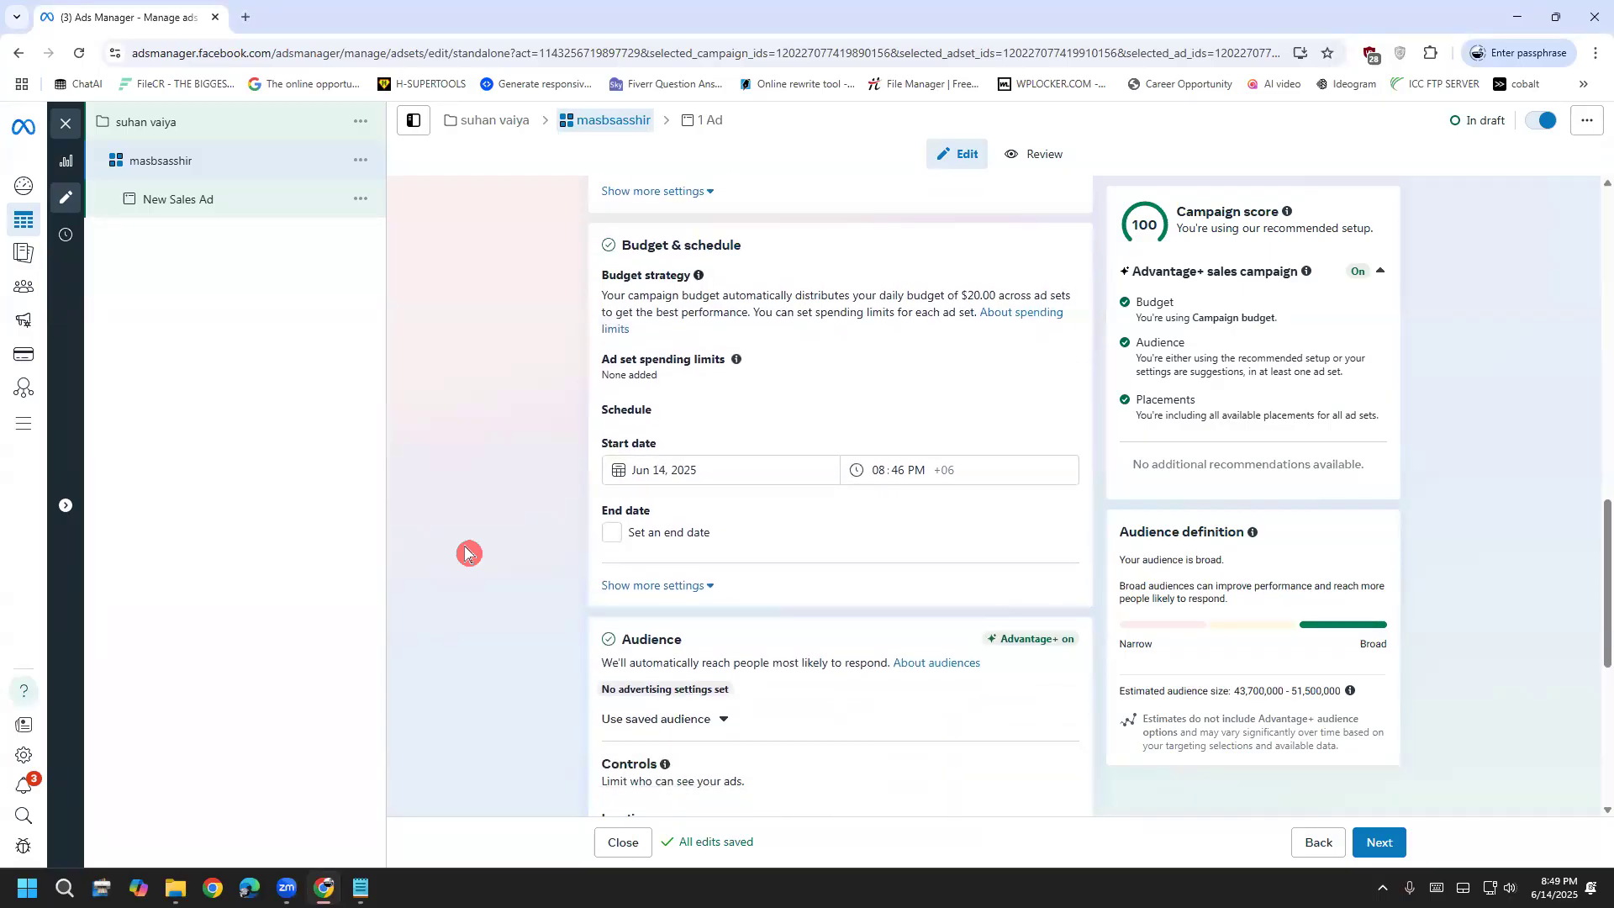
Run the ad set from Jun 15, 2025 at 08:46 PM until an end date of Jun 19, 2025
{"action": "left_click", "coordinate": [717, 472]}
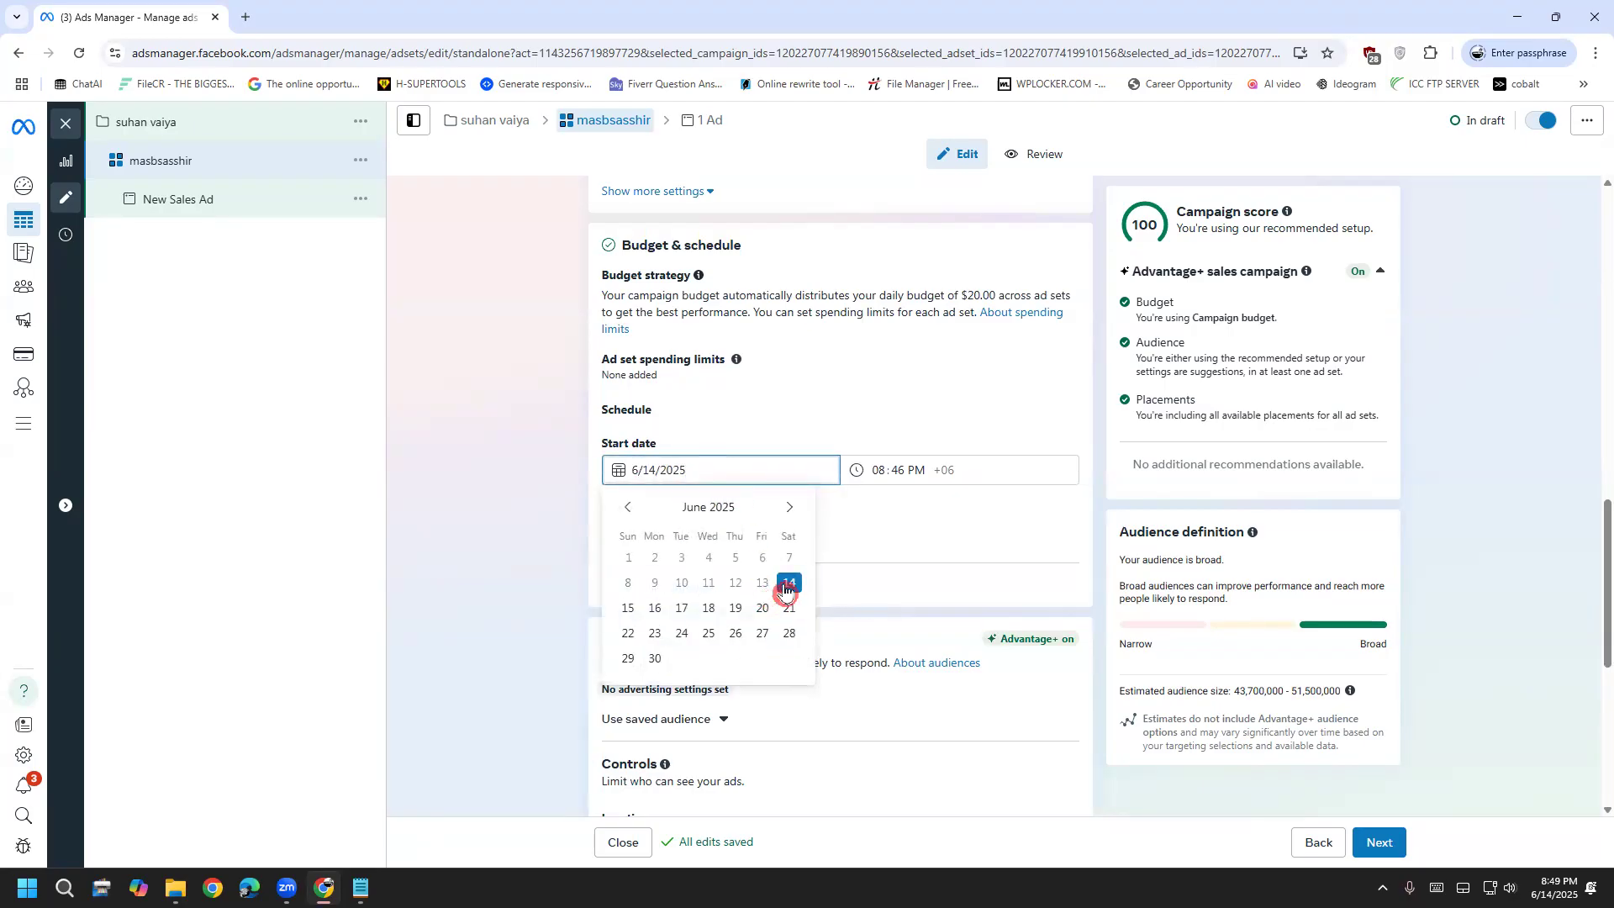
{"action": "left_click", "coordinate": [786, 589]}
{"action": "left_click", "coordinate": [735, 469]}
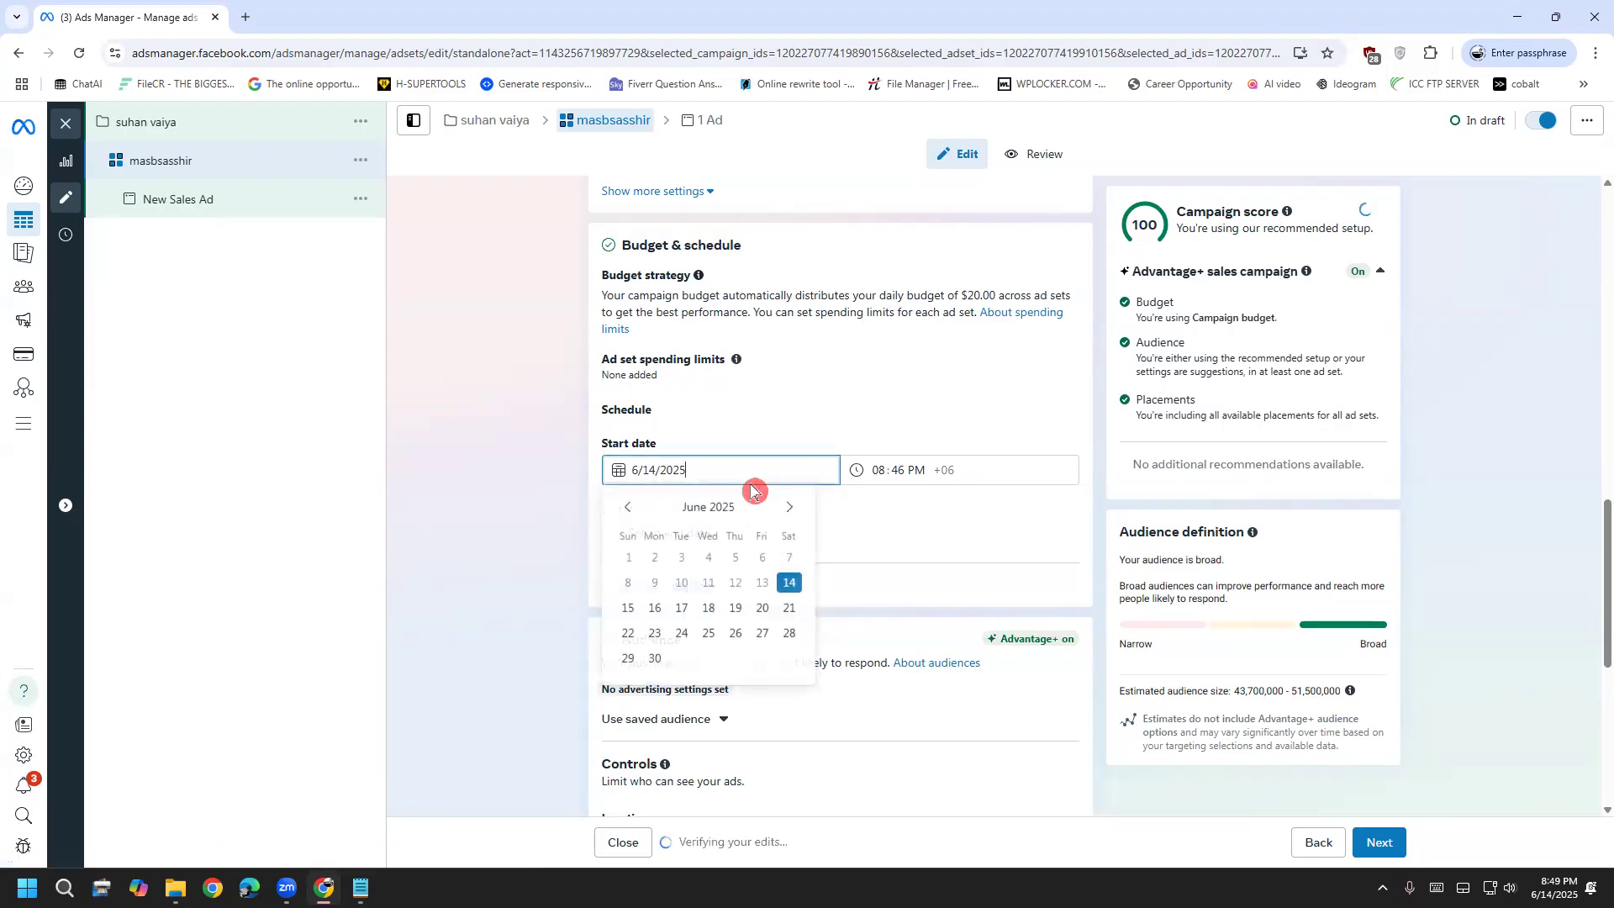
{"action": "left_click", "coordinate": [629, 602]}
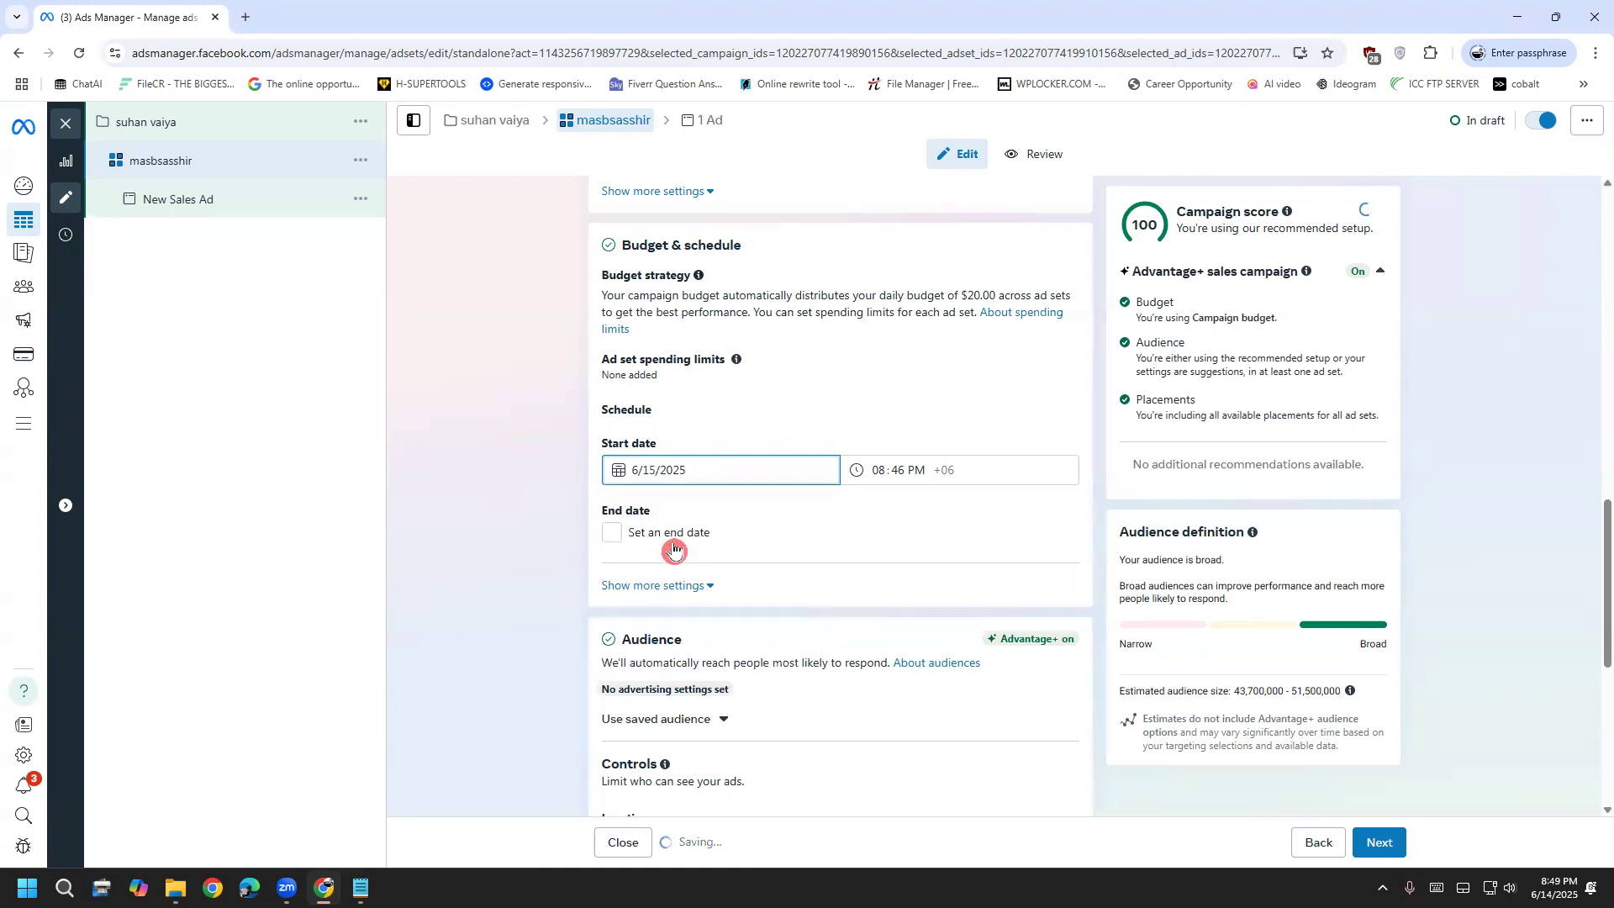
{"action": "left_click", "coordinate": [673, 545]}
{"action": "left_click", "coordinate": [738, 569]}
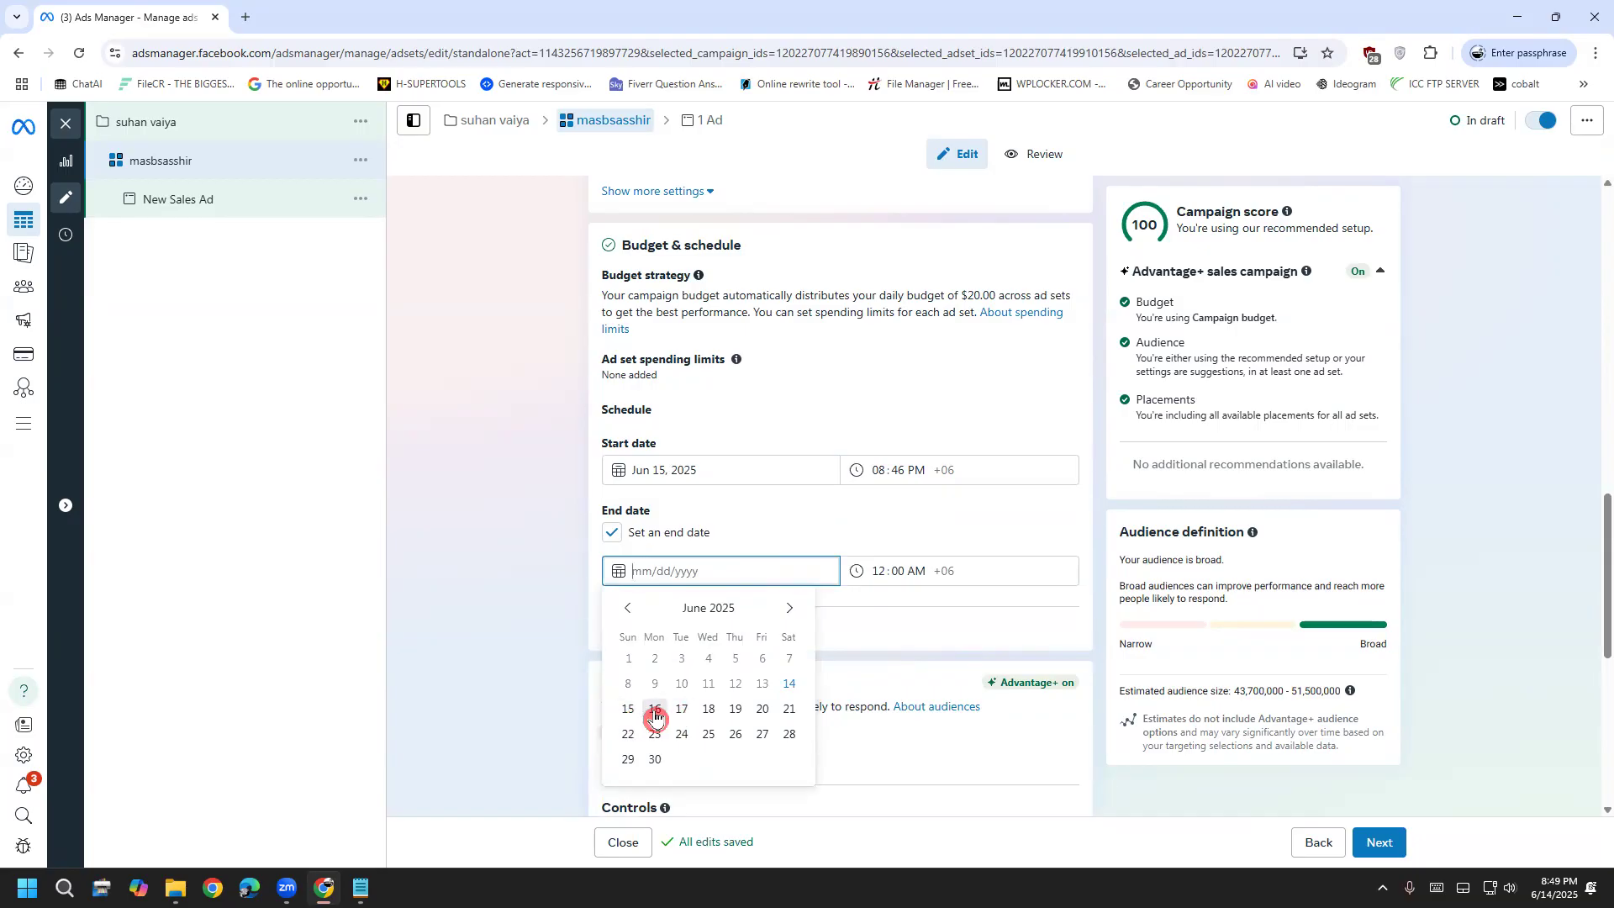
{"action": "left_click", "coordinate": [736, 710]}
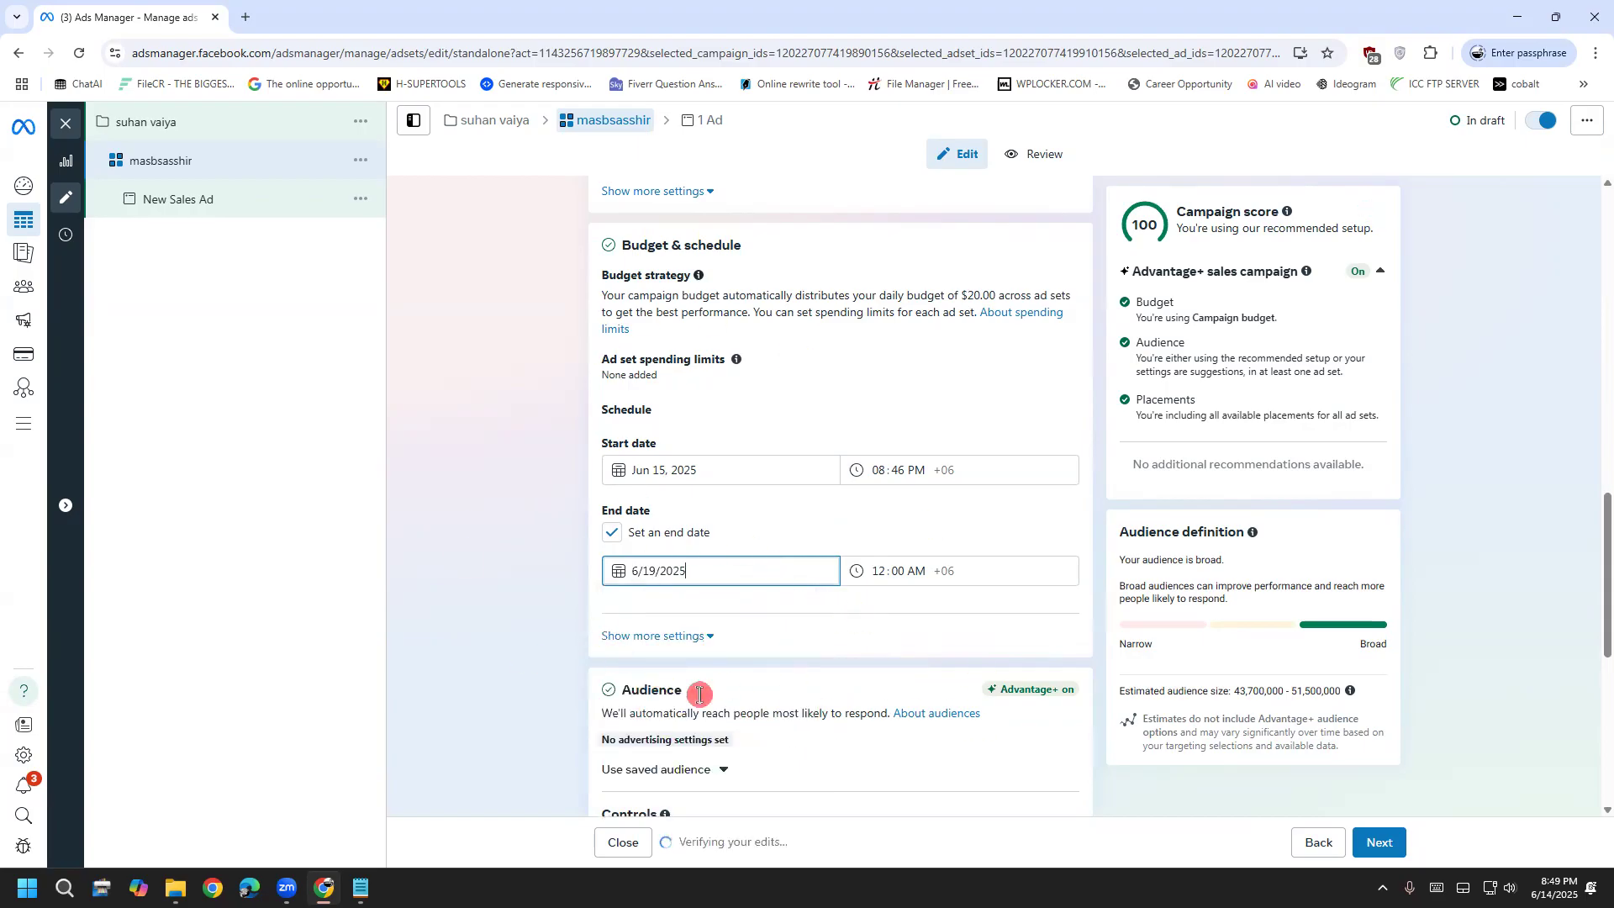
{"action": "scroll", "coordinate": [561, 604], "scroll_direction": "down", "scroll_amount": 3}
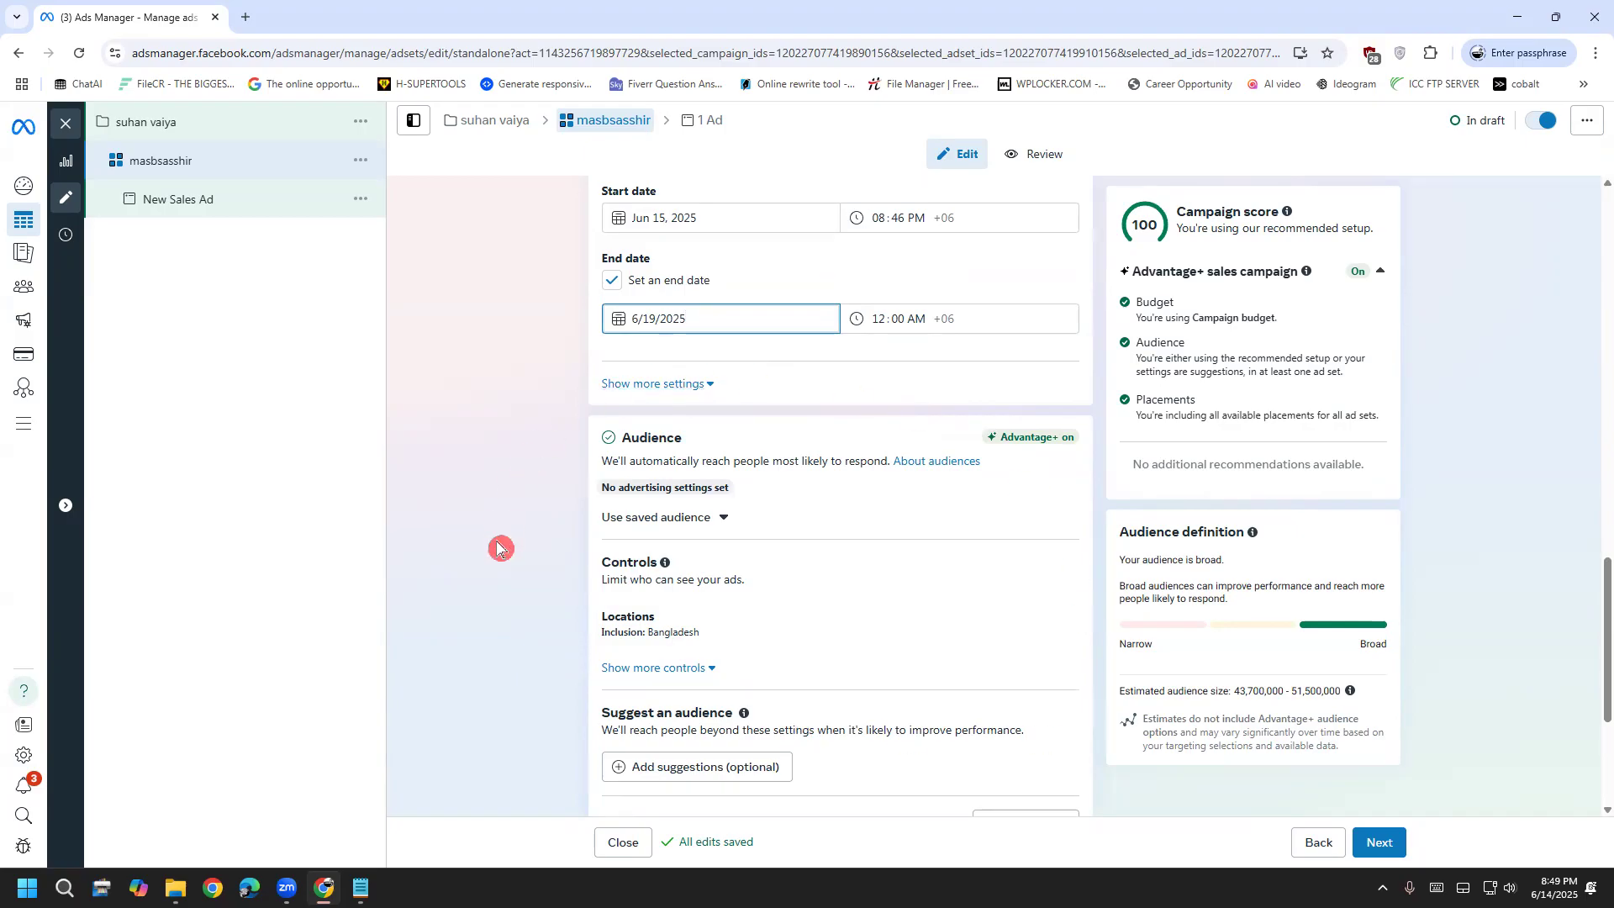
Open the Locations editor, browse the map showing Bangladesh, and reveal more audience controls
{"action": "left_click", "coordinate": [708, 519]}
{"action": "left_click", "coordinate": [568, 555]}
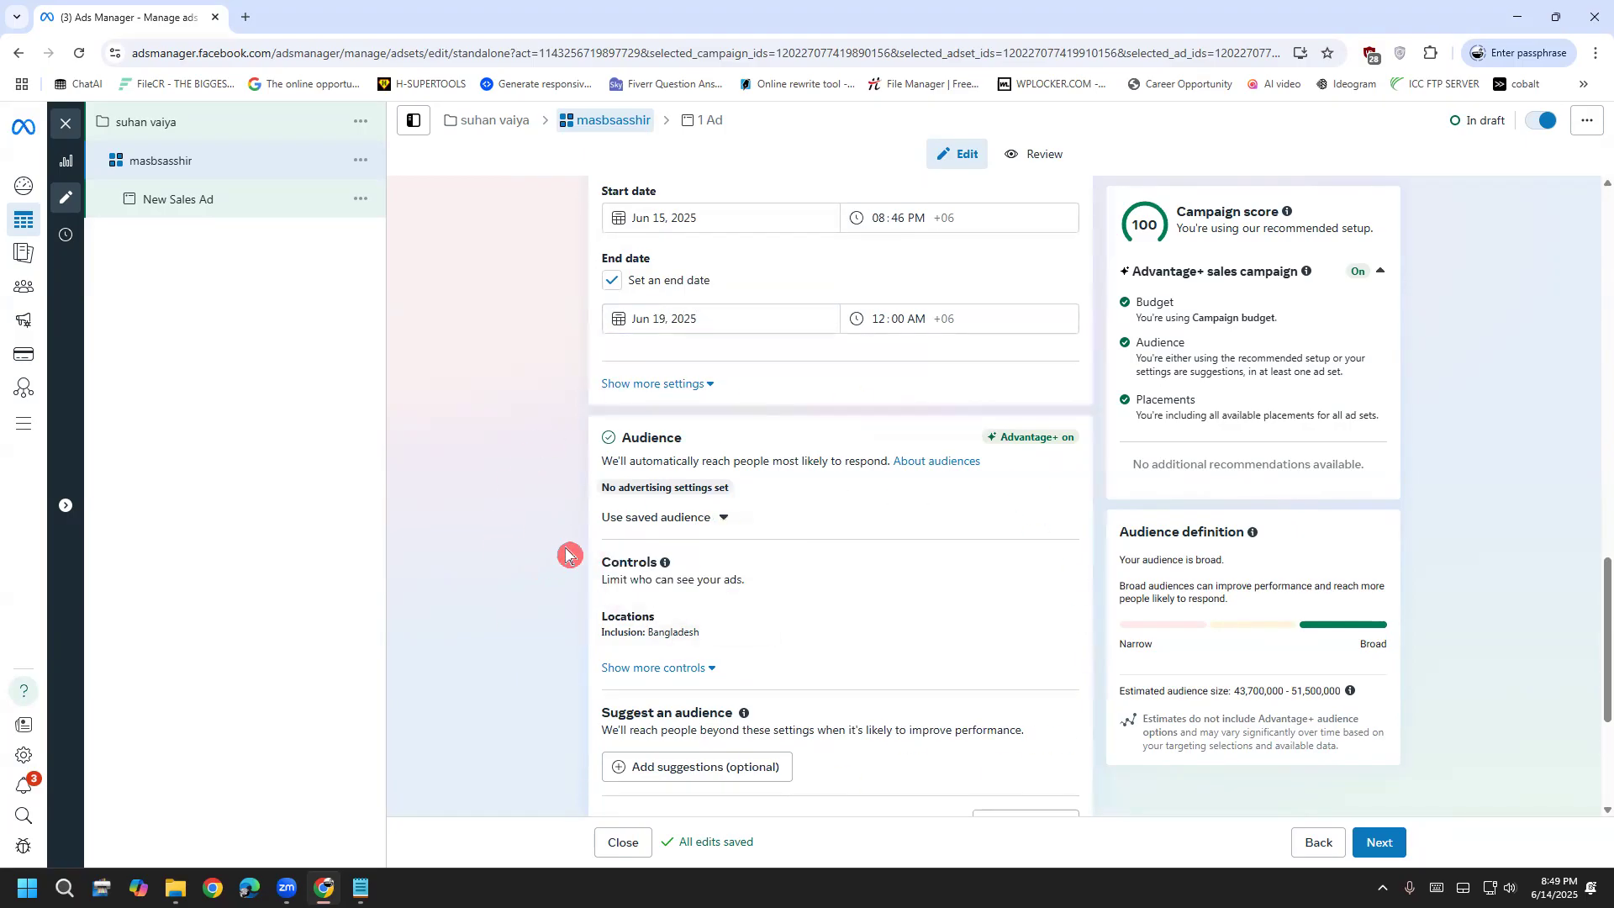
{"action": "scroll", "coordinate": [605, 550], "scroll_direction": "down", "scroll_amount": 1}
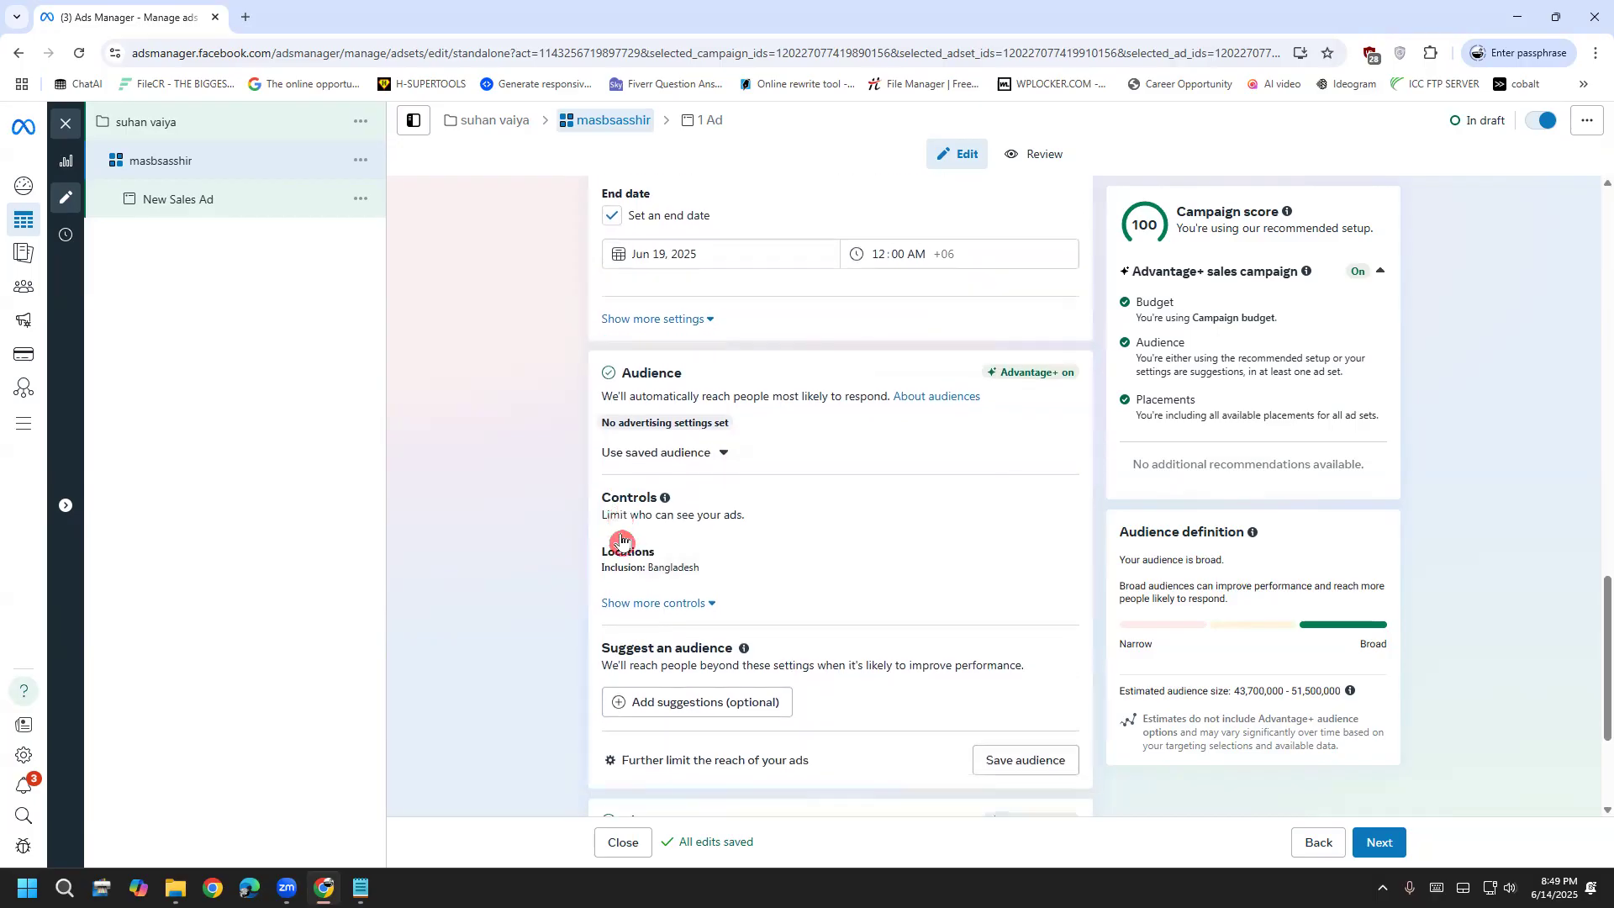
{"action": "left_click", "coordinate": [678, 543]}
{"action": "scroll", "coordinate": [675, 618], "scroll_direction": "down", "scroll_amount": 2}
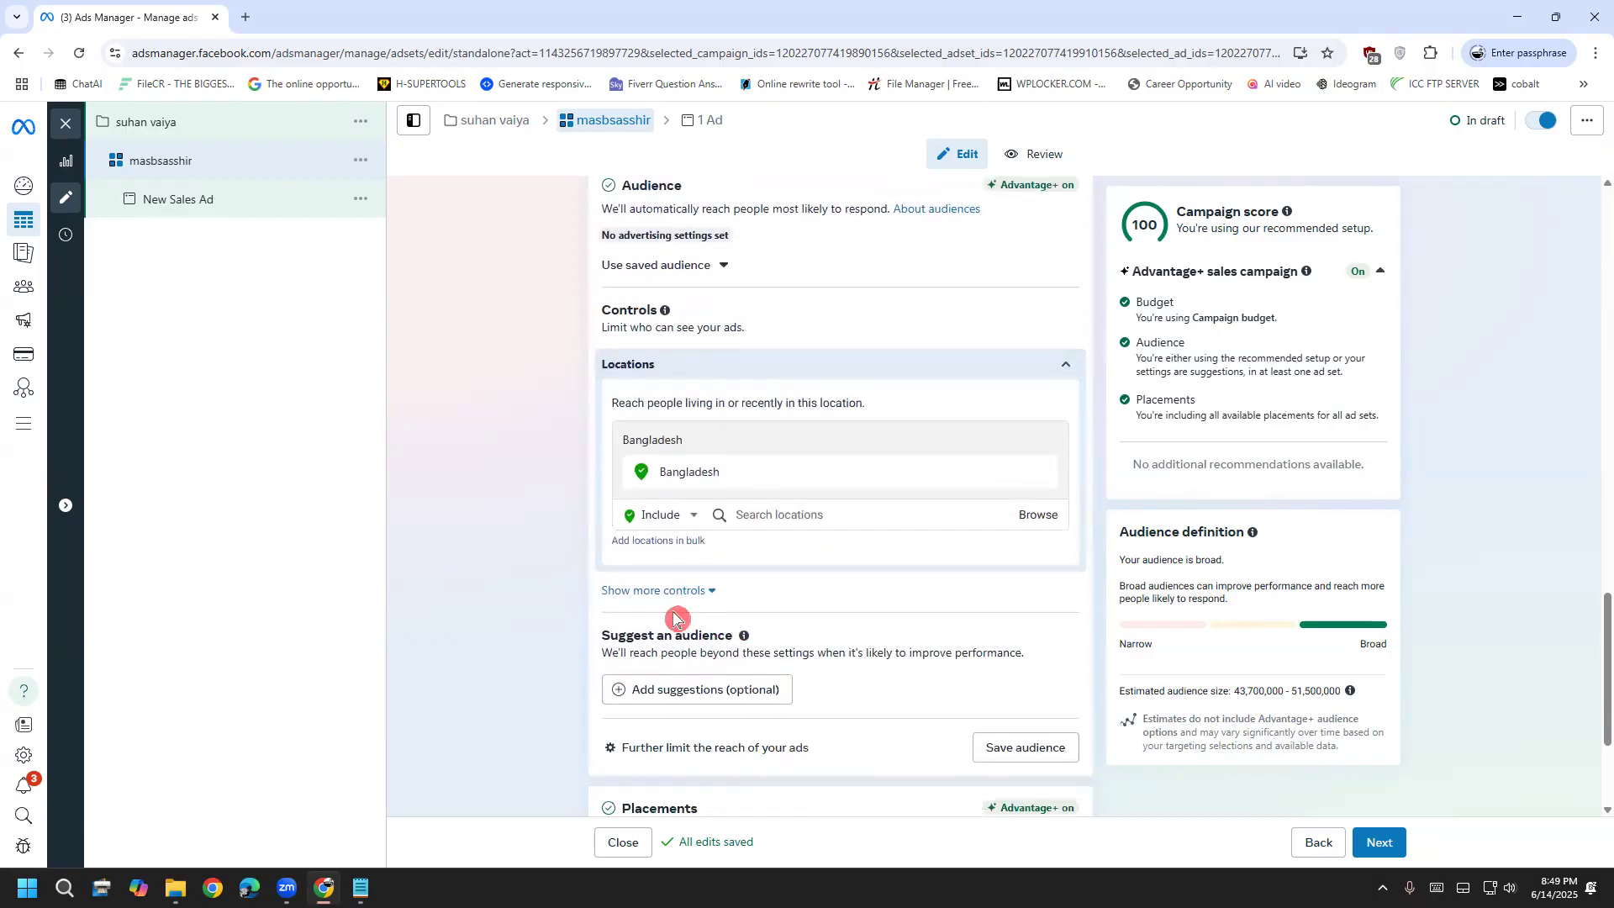
{"action": "left_click", "coordinate": [1033, 526]}
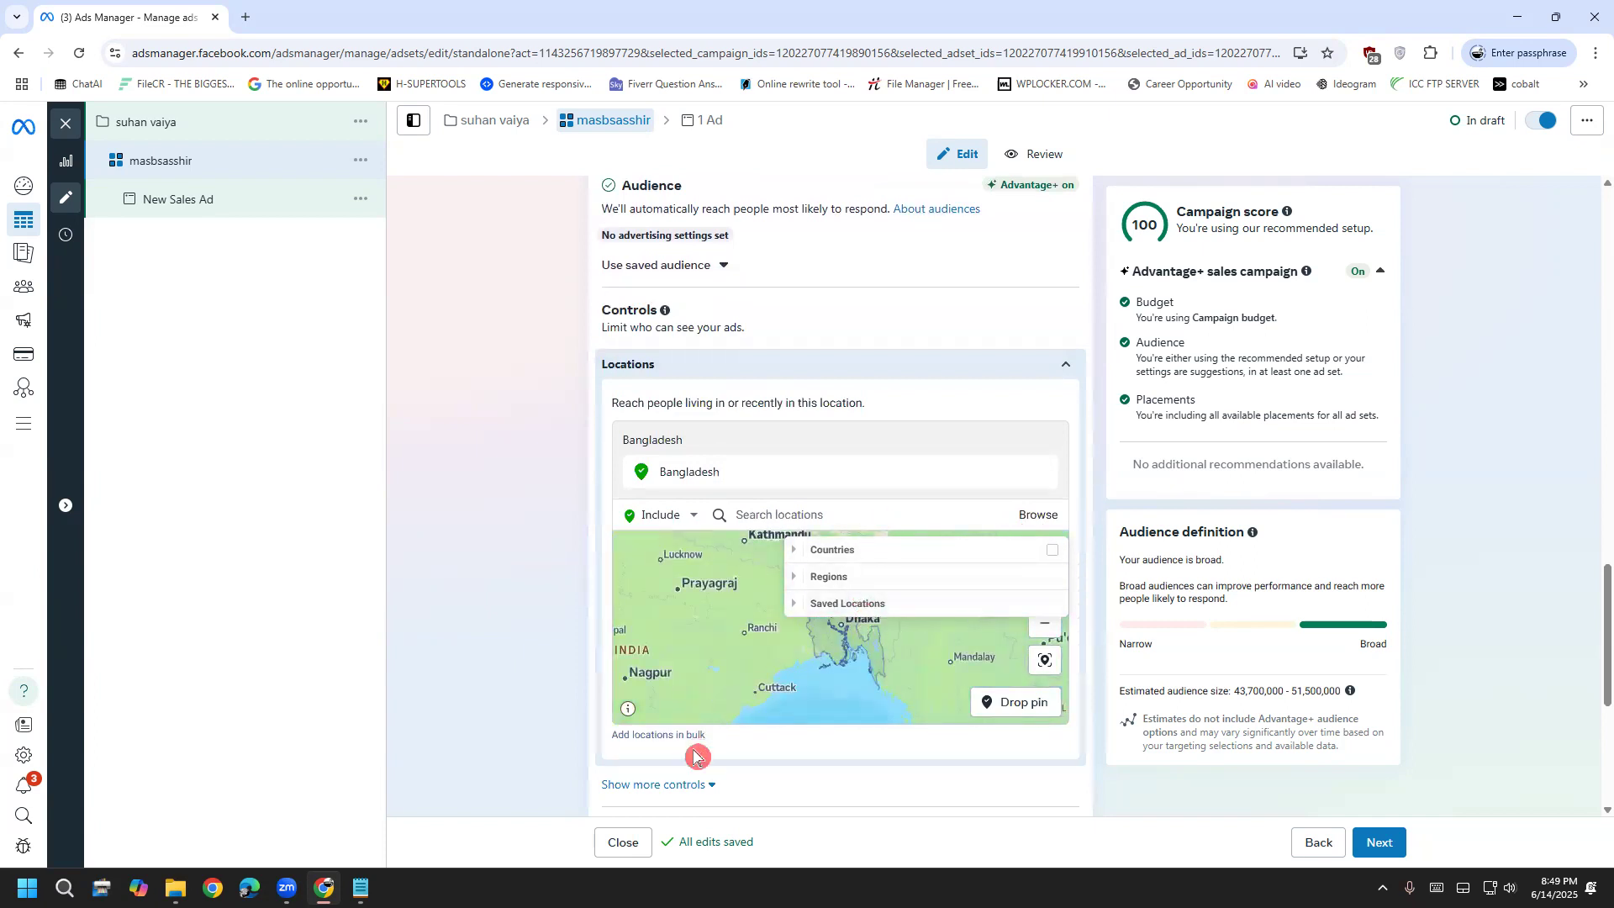
{"action": "scroll", "coordinate": [677, 740], "scroll_direction": "down", "scroll_amount": 2}
{"action": "left_click", "coordinate": [687, 615]}
{"action": "scroll", "coordinate": [668, 655], "scroll_direction": "down", "scroll_amount": 1}
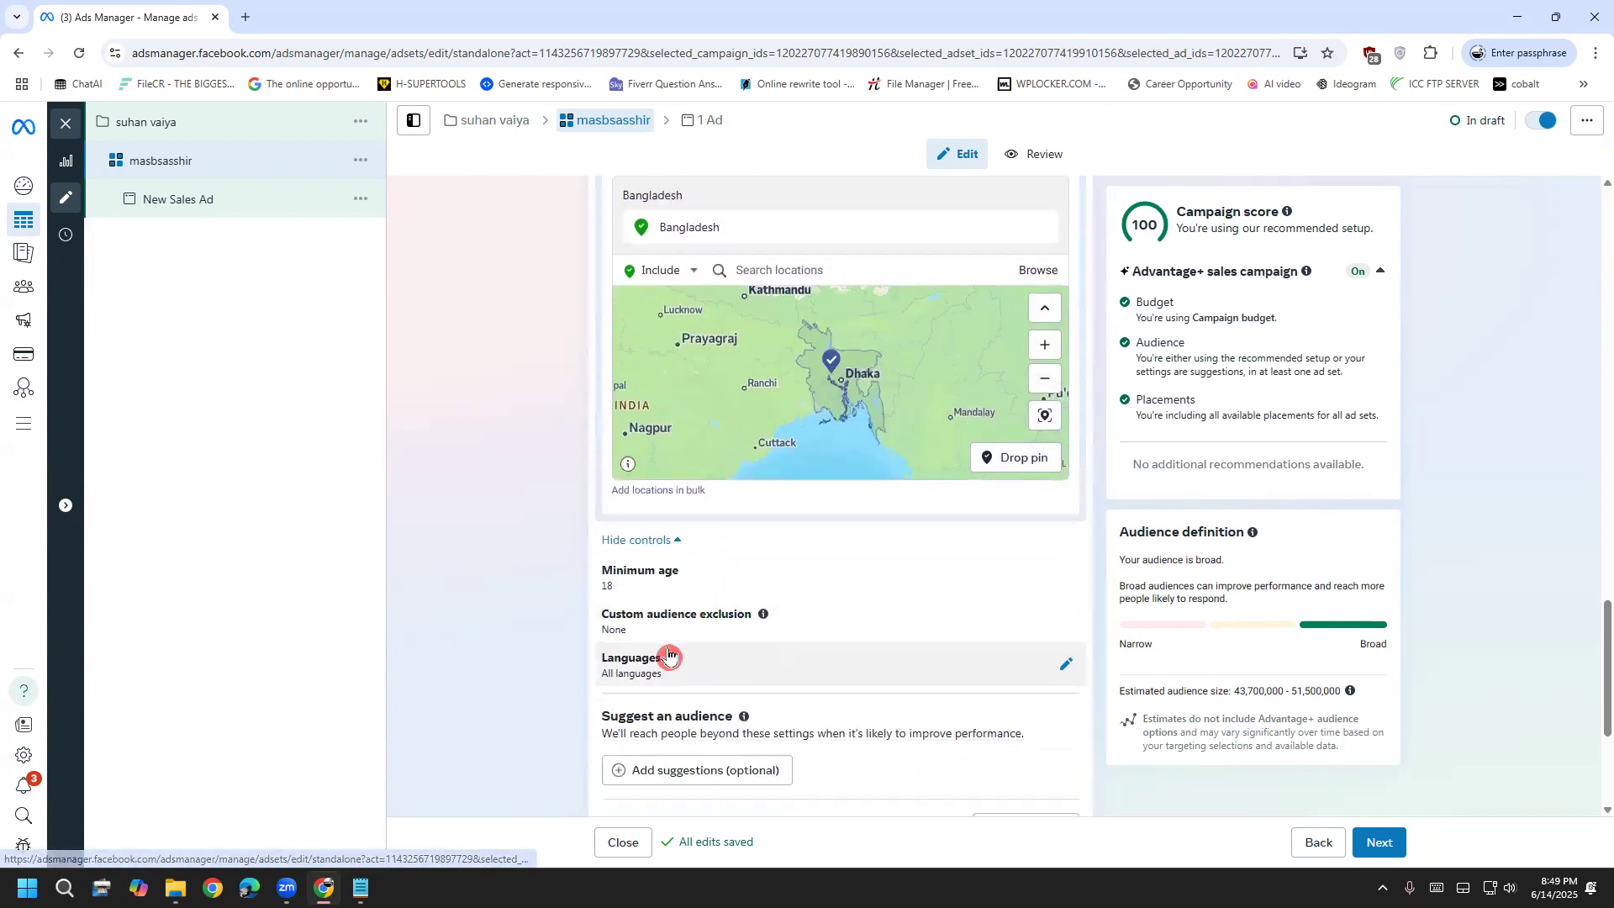
Add optional audience suggestions, expand Detailed targeting, and show more Placements settings
{"action": "scroll", "coordinate": [672, 668], "scroll_direction": "down", "scroll_amount": 1}
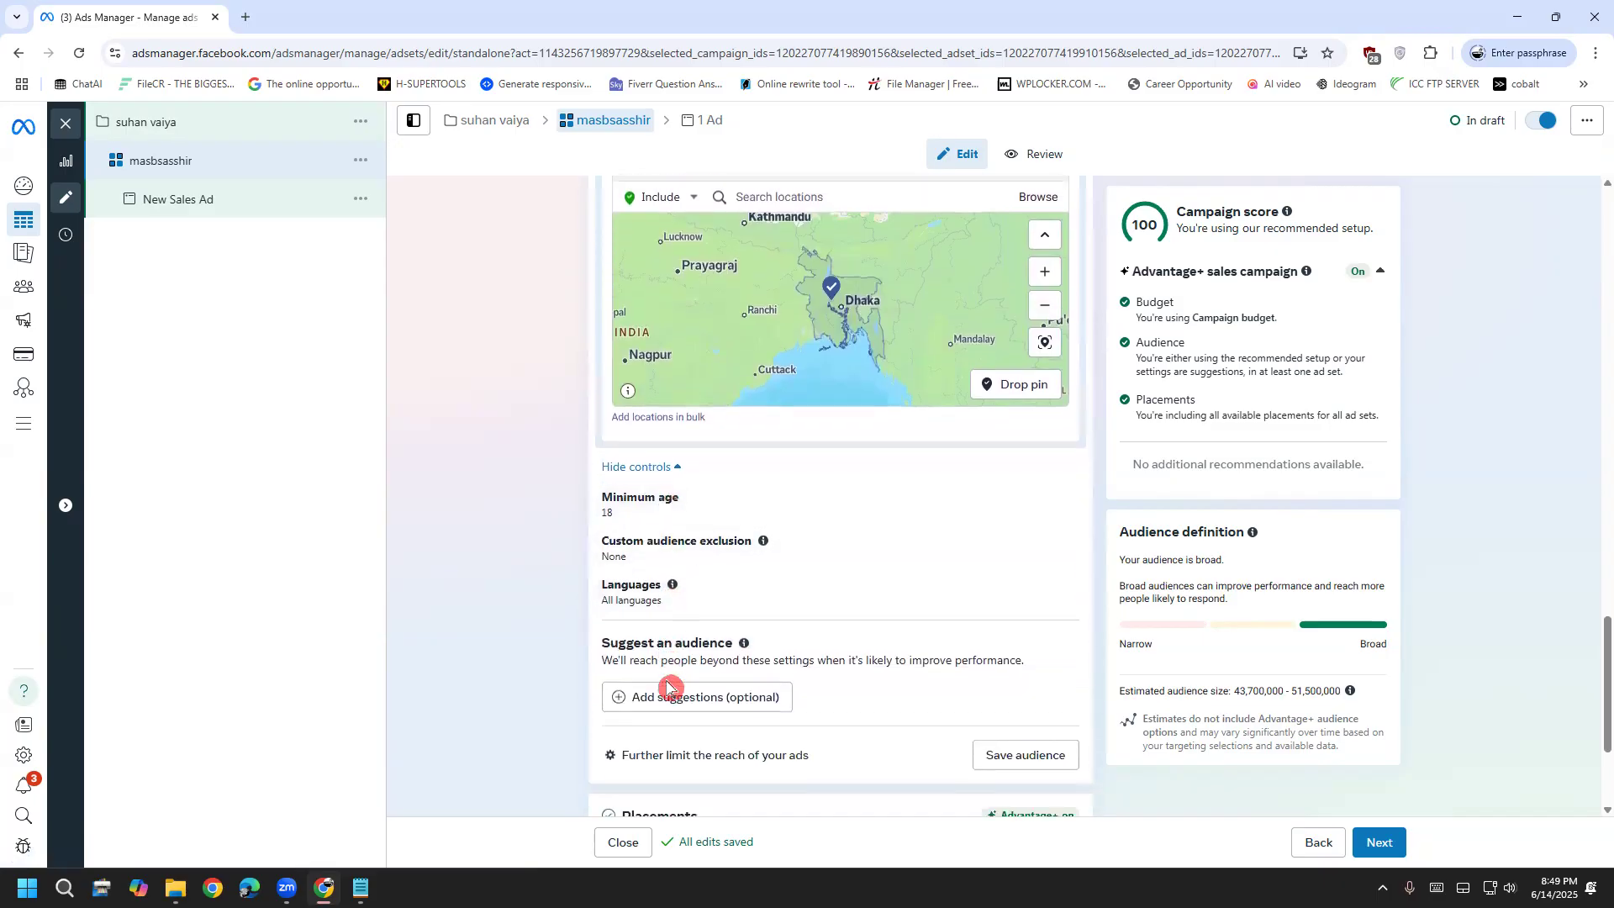
{"action": "left_click", "coordinate": [723, 685]}
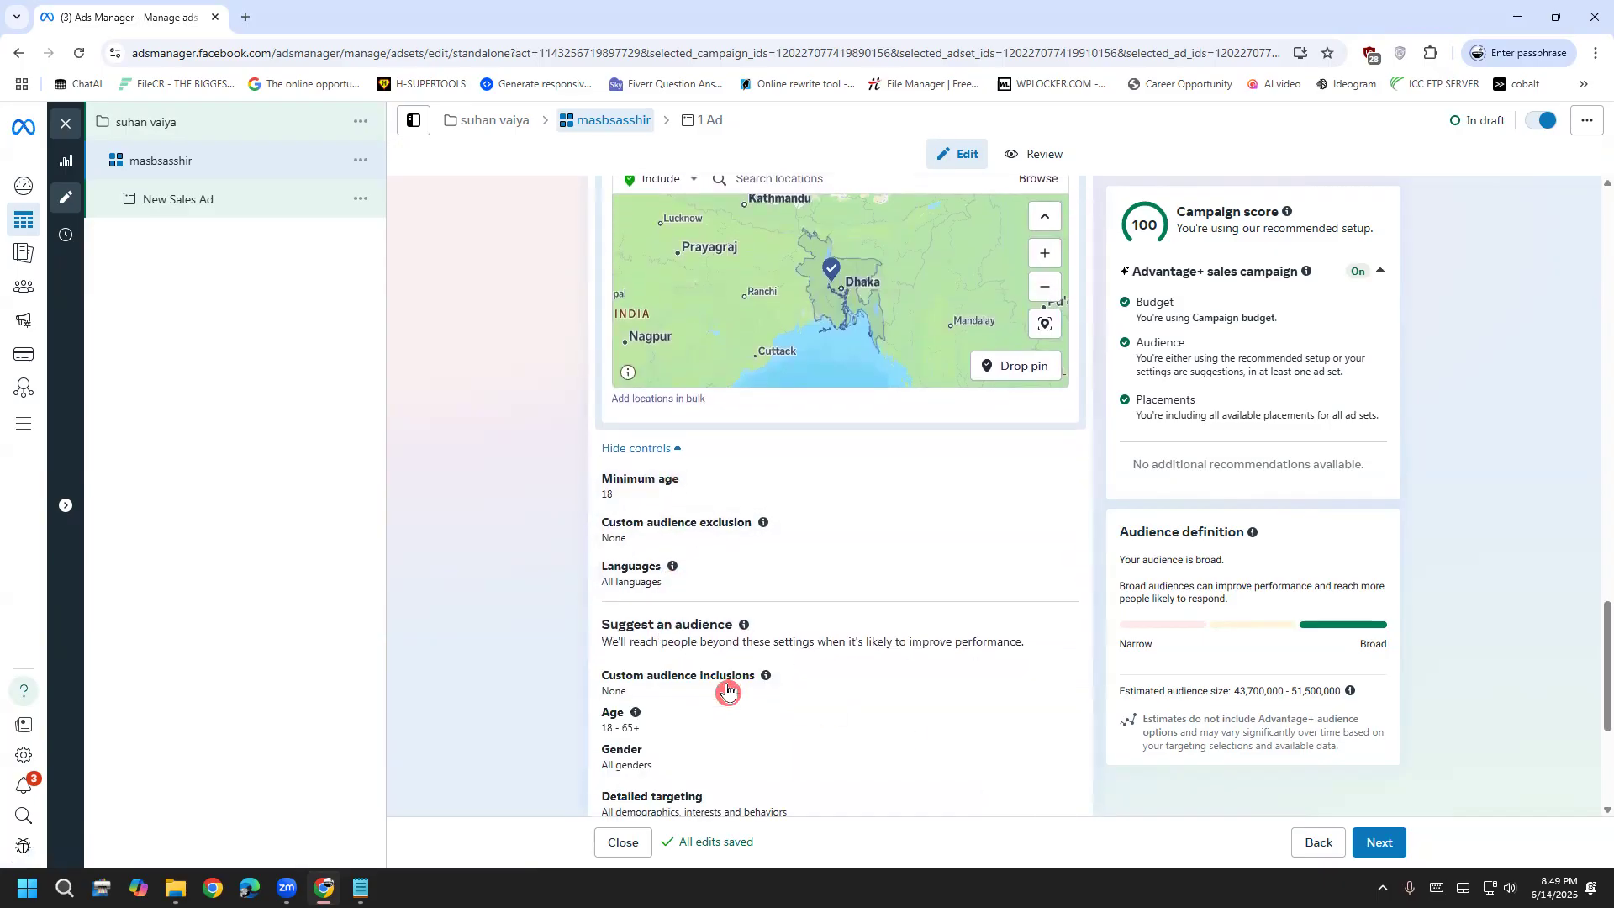
{"action": "scroll", "coordinate": [622, 706], "scroll_direction": "down", "scroll_amount": 2}
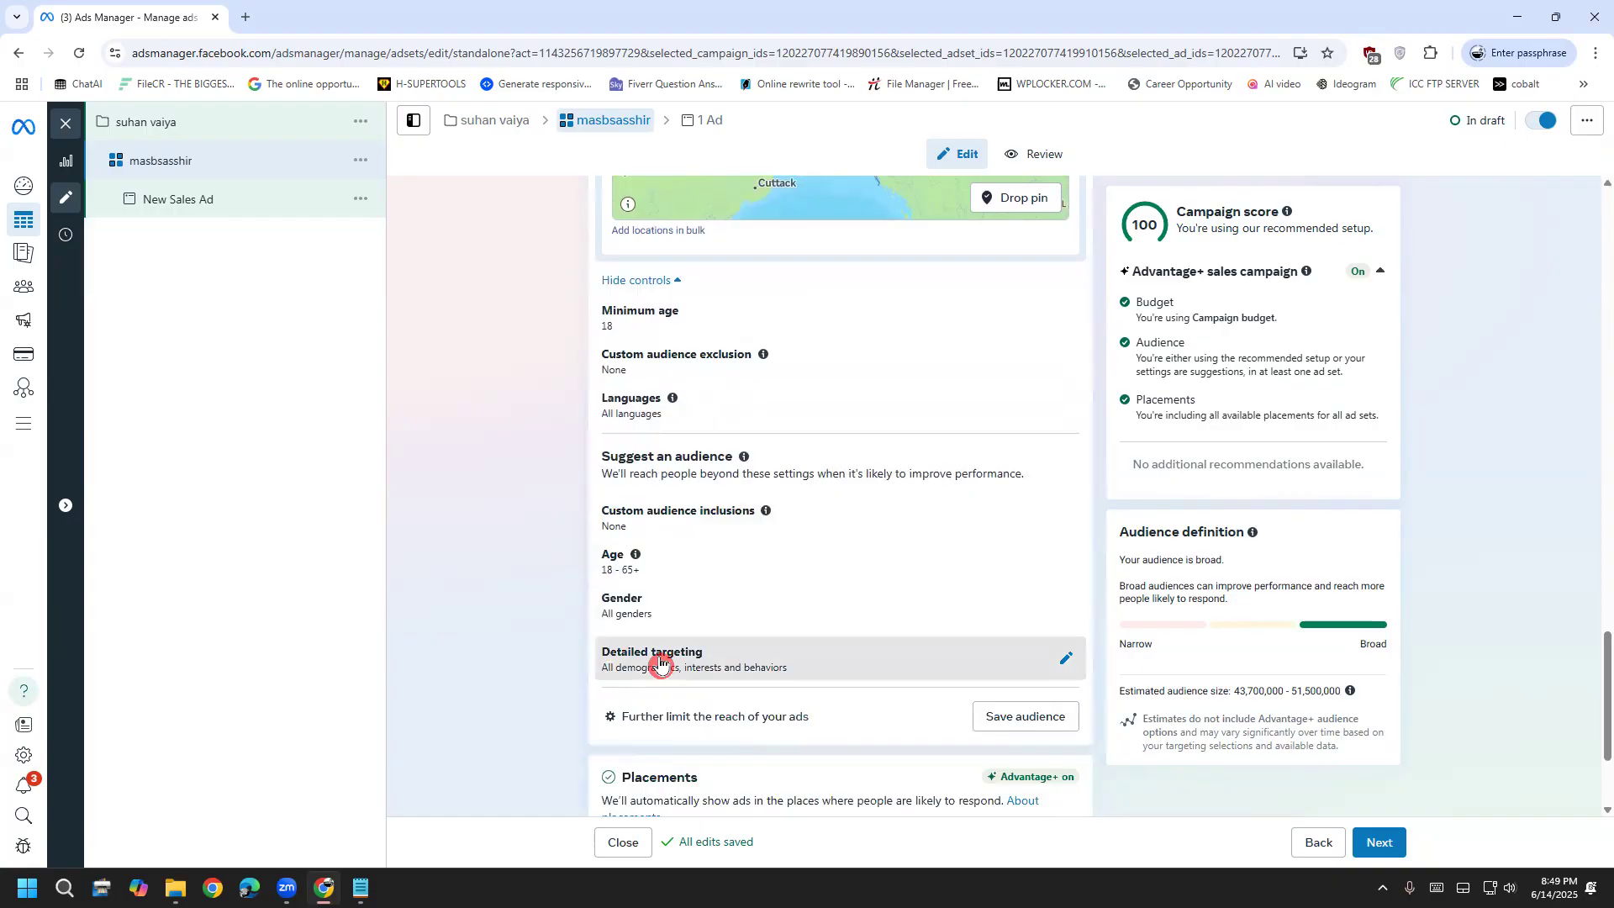
{"action": "left_click", "coordinate": [659, 670]}
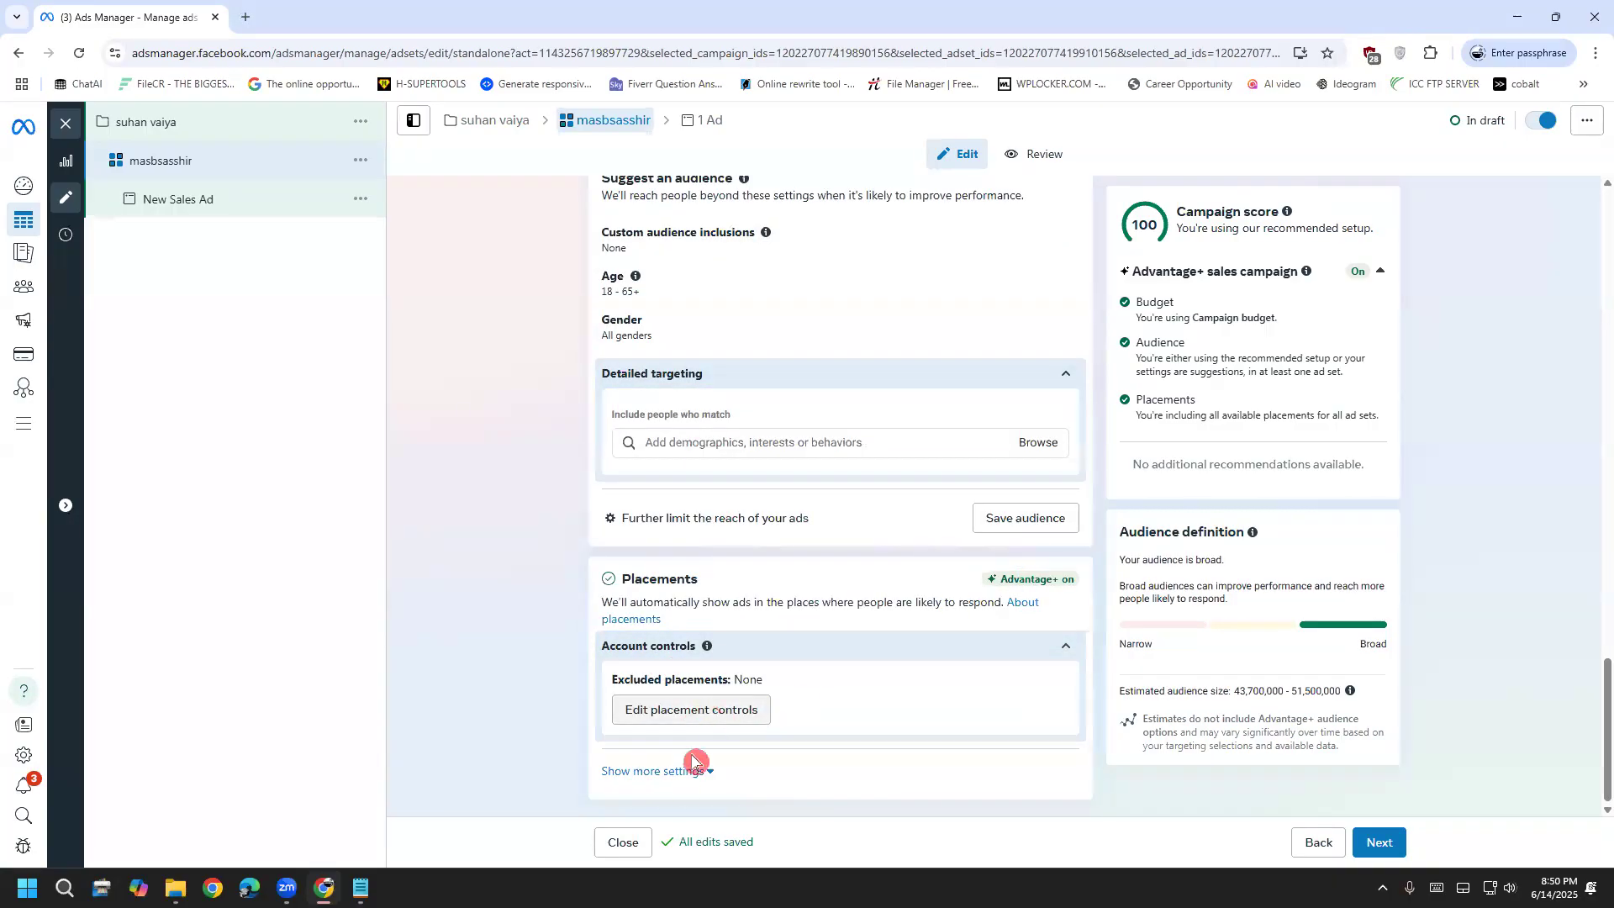
{"action": "left_click", "coordinate": [668, 771]}
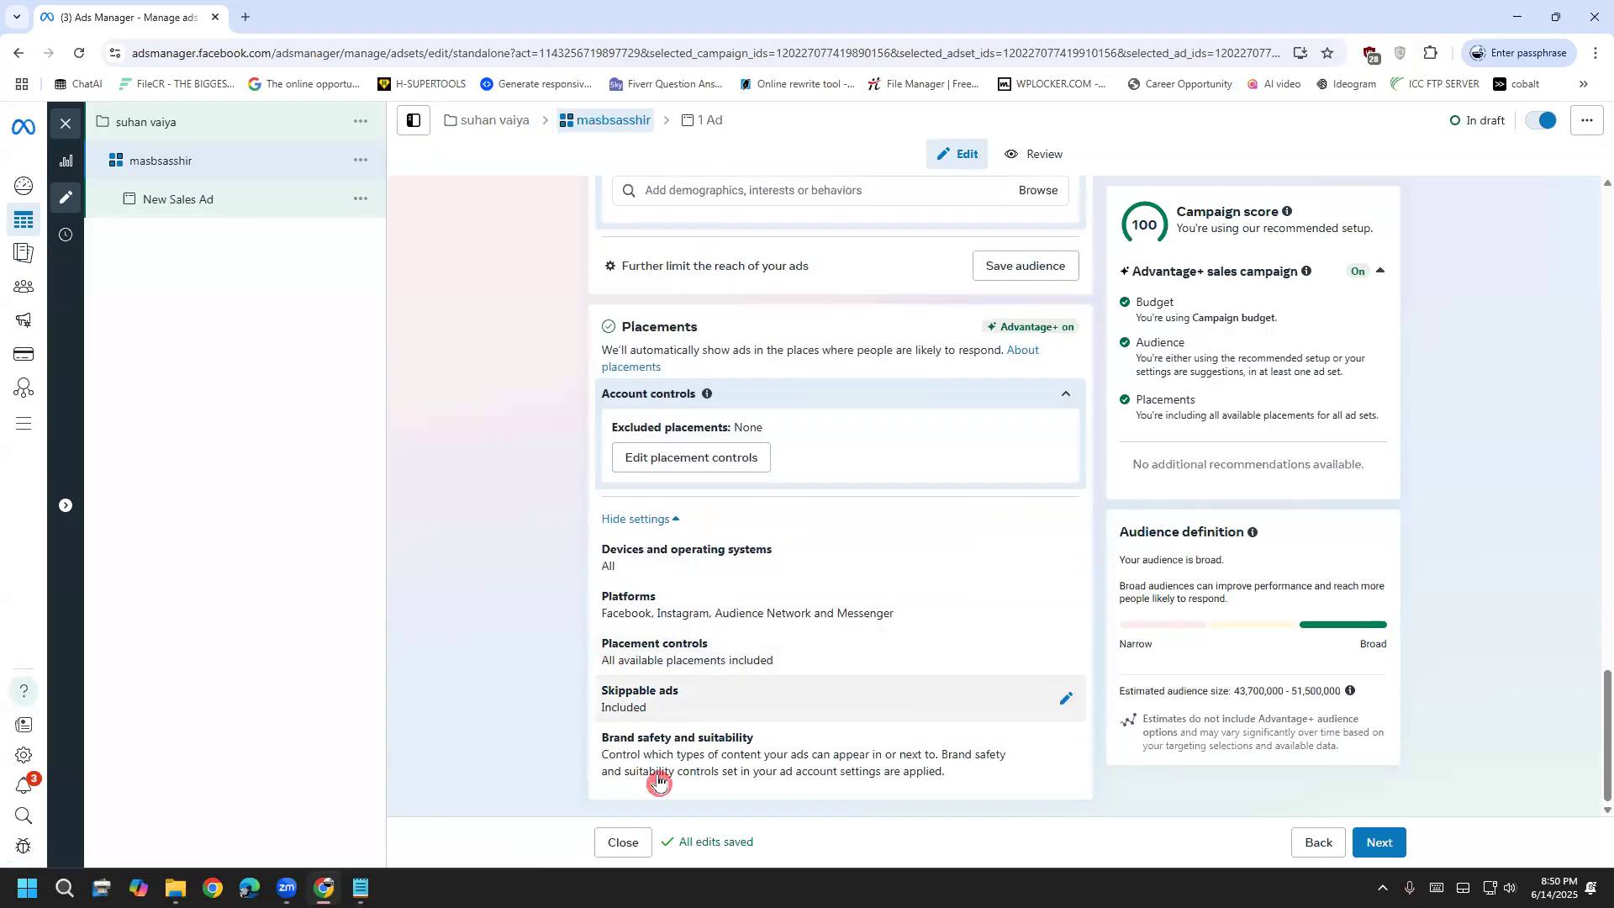
Browse the Detailed targeting categories for demographics, interests and behaviours
{"action": "scroll", "coordinate": [840, 546], "scroll_direction": "up", "scroll_amount": 3}
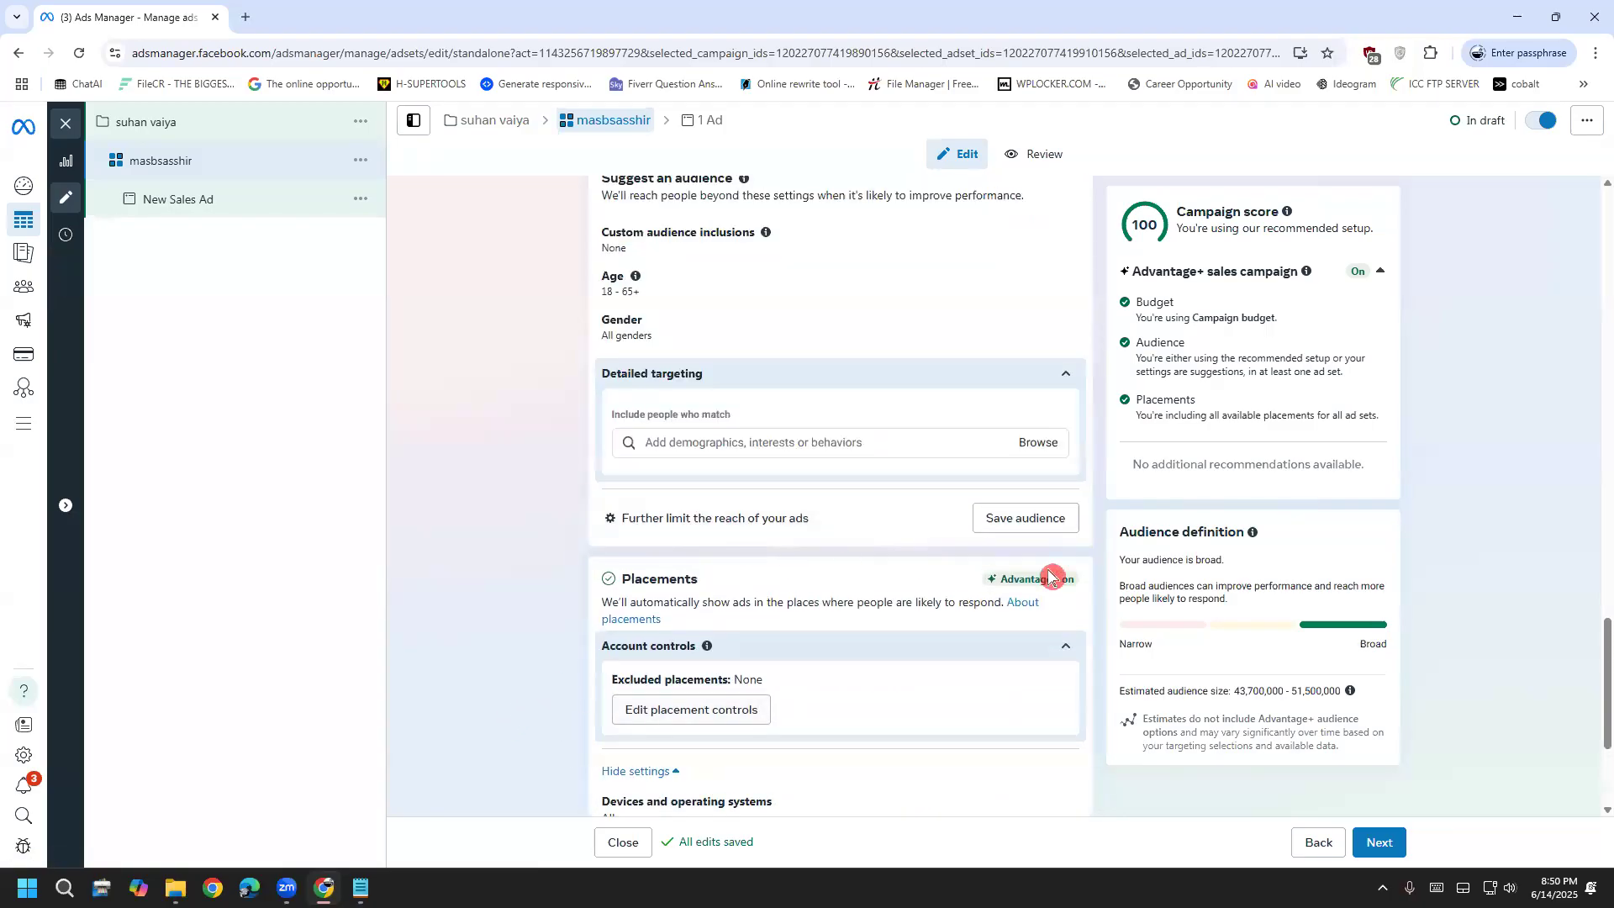
{"action": "left_click", "coordinate": [1033, 454]}
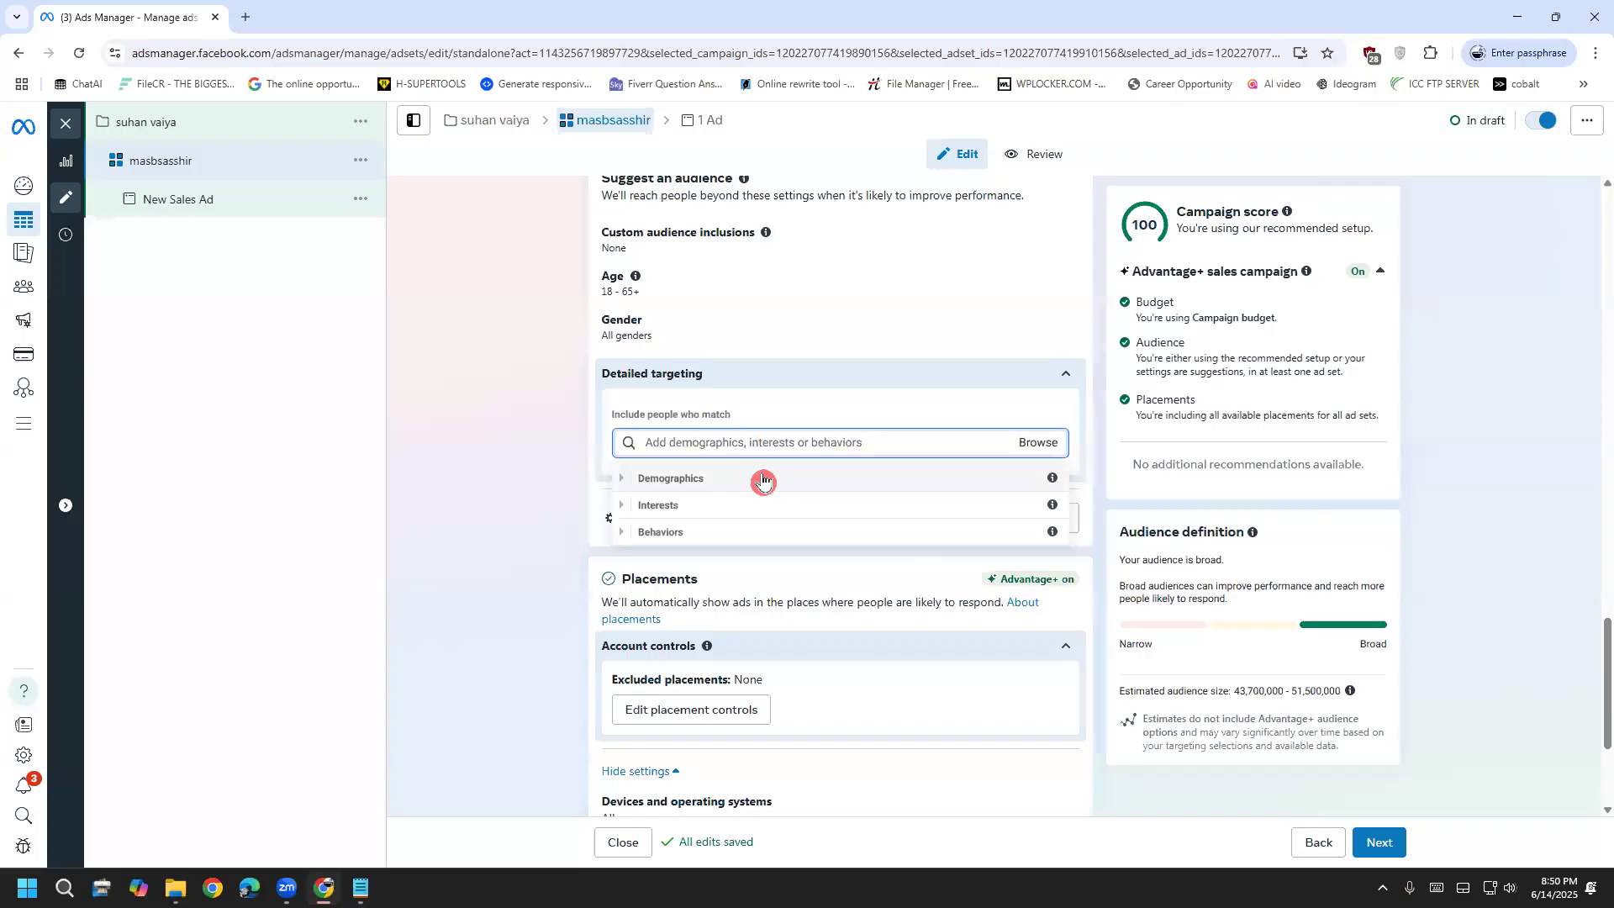
{"action": "left_click", "coordinate": [563, 522]}
{"action": "scroll", "coordinate": [572, 673], "scroll_direction": "down", "scroll_amount": 3}
{"action": "scroll", "coordinate": [552, 645], "scroll_direction": "up", "scroll_amount": 4}
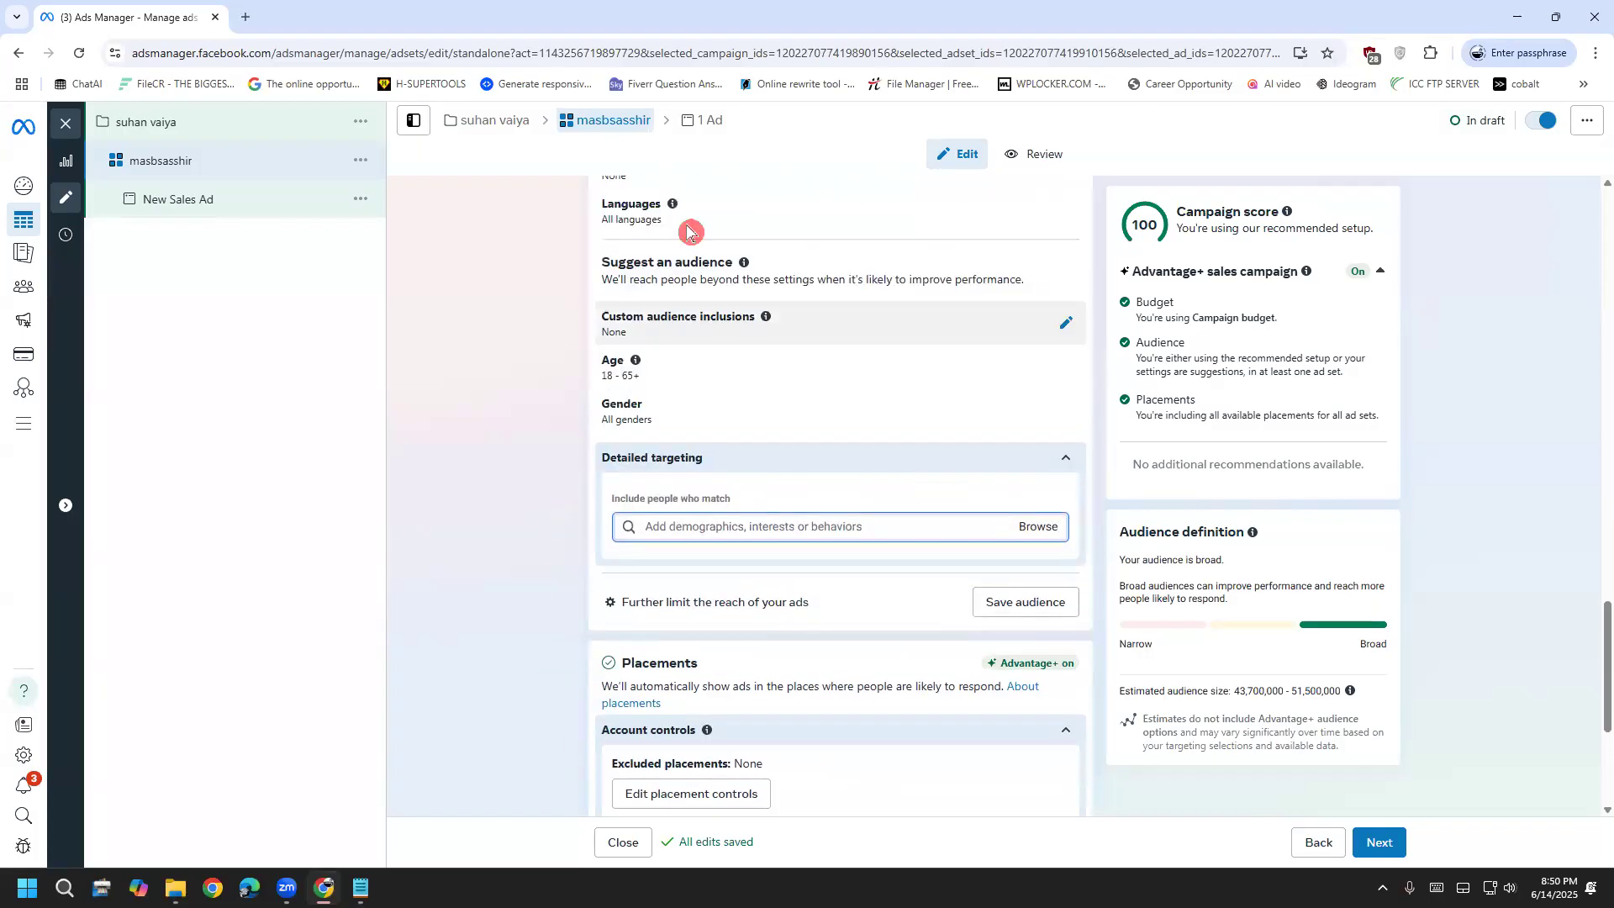
{"action": "left_click_drag", "start_coordinate": [594, 207], "coordinate": [568, 349]}
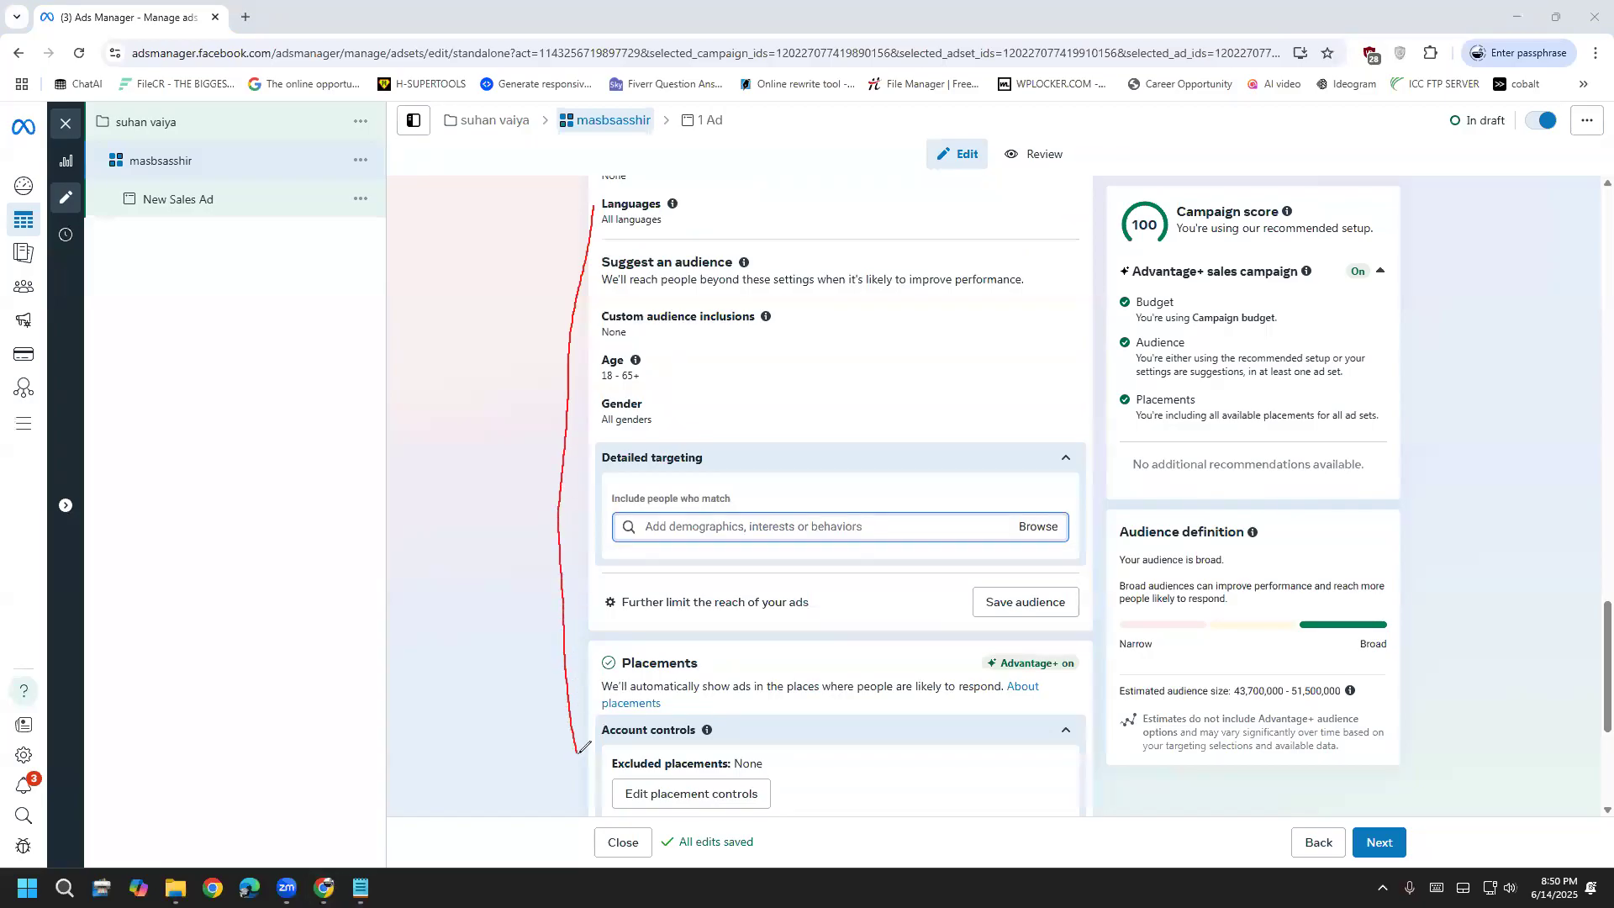
{"action": "mouse_move", "coordinate": [659, 817]}
{"action": "left_mouse_down"}
{"action": "mouse_move", "coordinate": [1004, 764]}
{"action": "mouse_move", "coordinate": [1084, 472]}
{"action": "mouse_move", "coordinate": [1022, 191]}
{"action": "mouse_move", "coordinate": [648, 168]}
{"action": "left_mouse_up"}
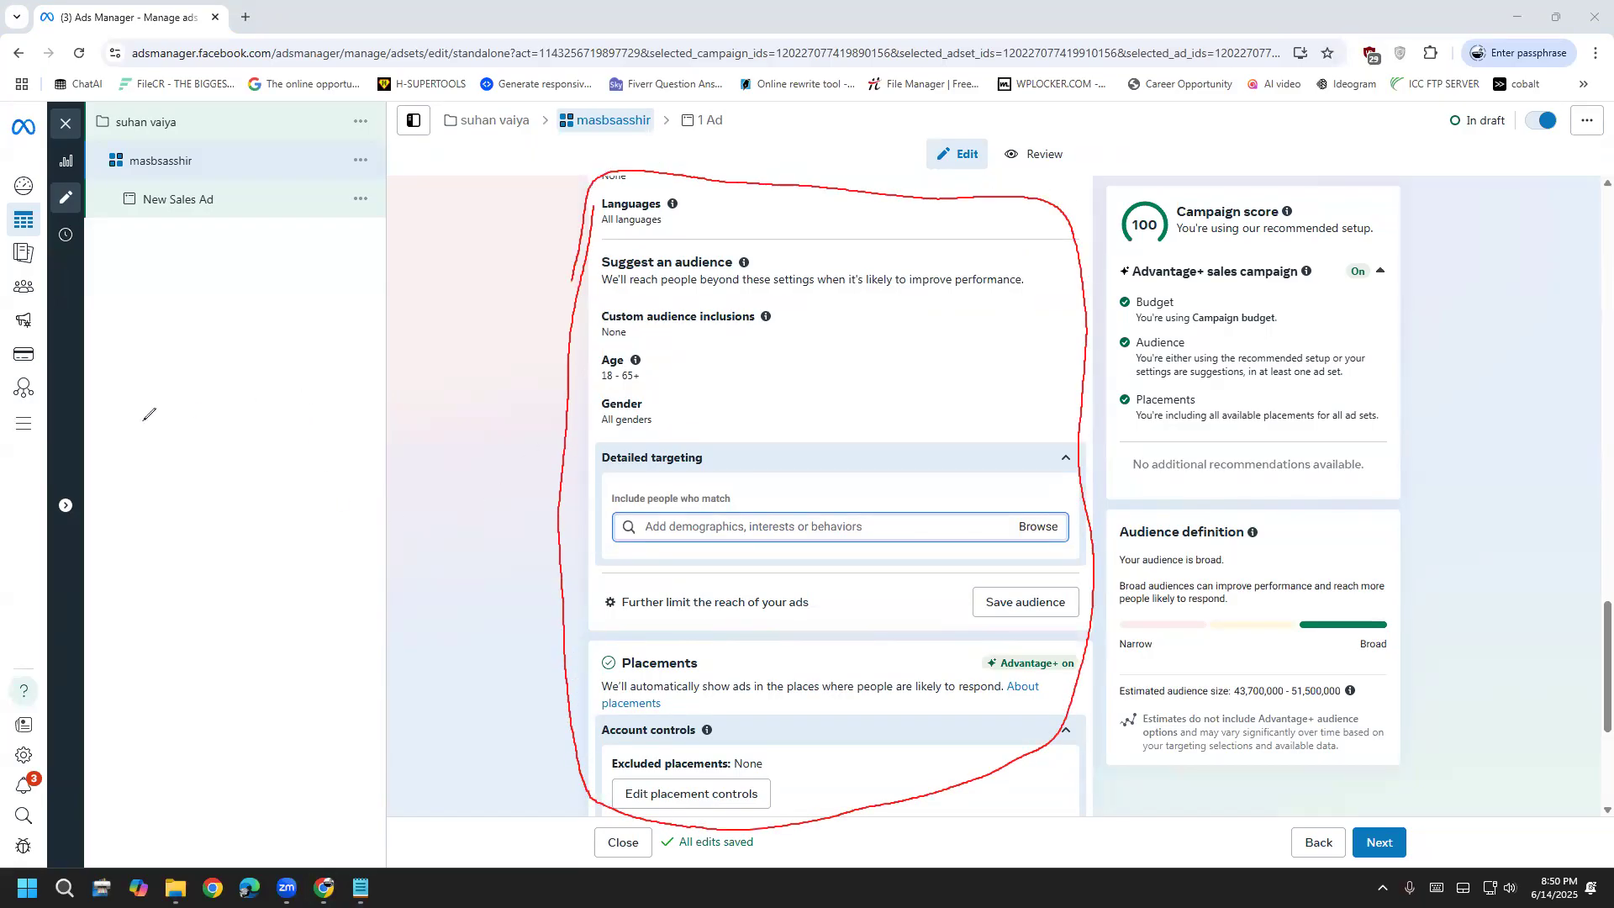
{"action": "left_click_drag", "start_coordinate": [200, 416], "coordinate": [257, 544]}
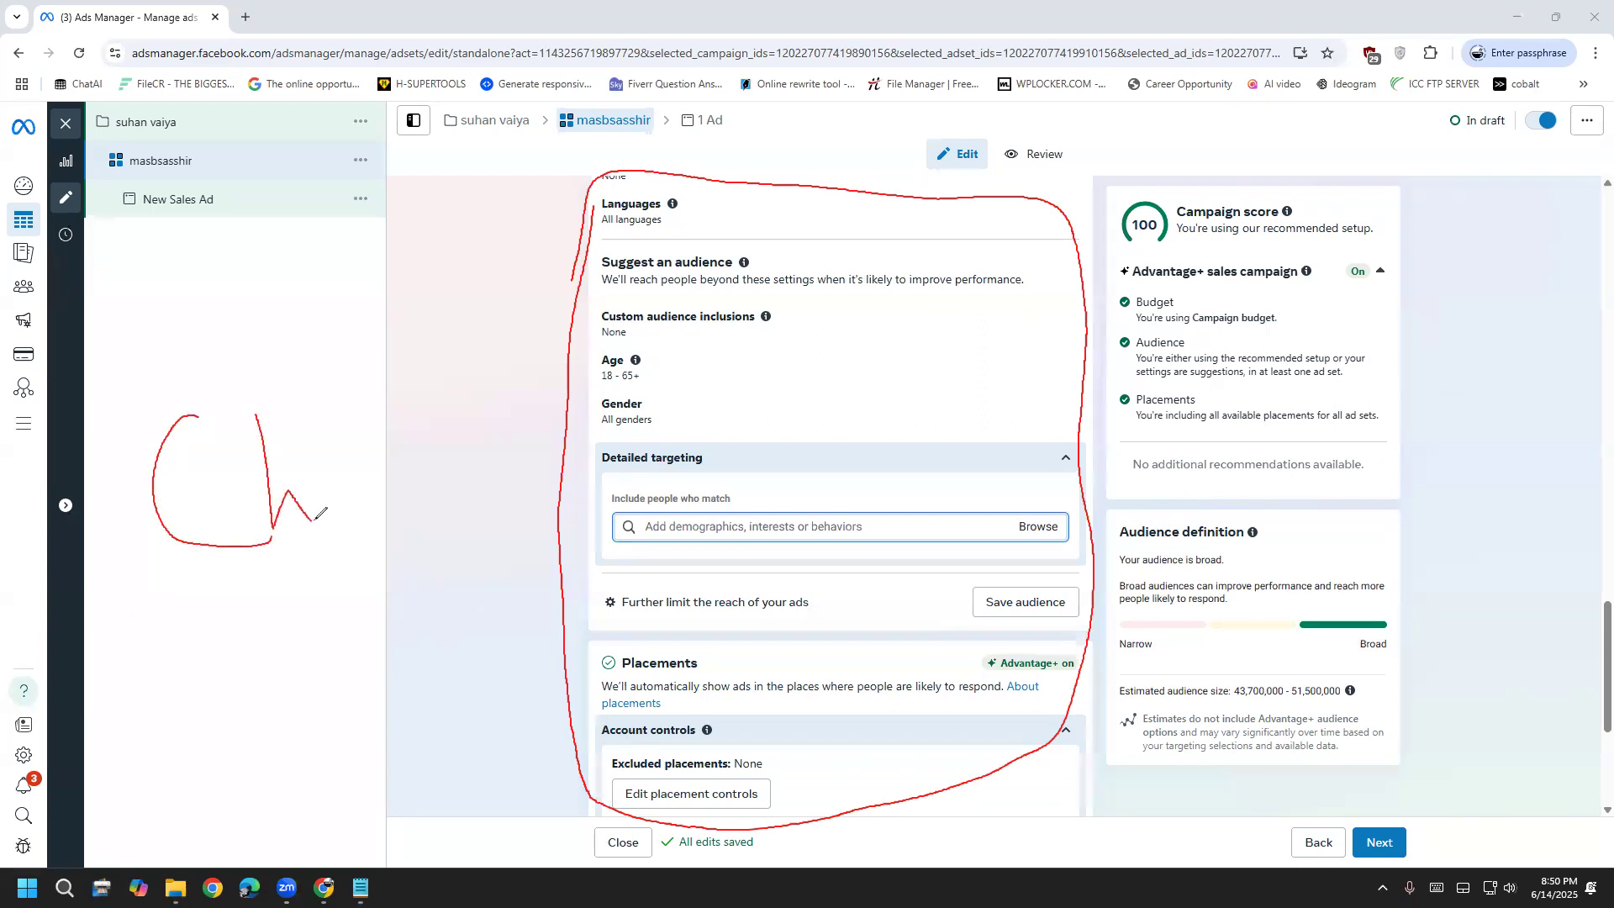
{"action": "left_click_drag", "start_coordinate": [337, 494], "coordinate": [360, 445]}
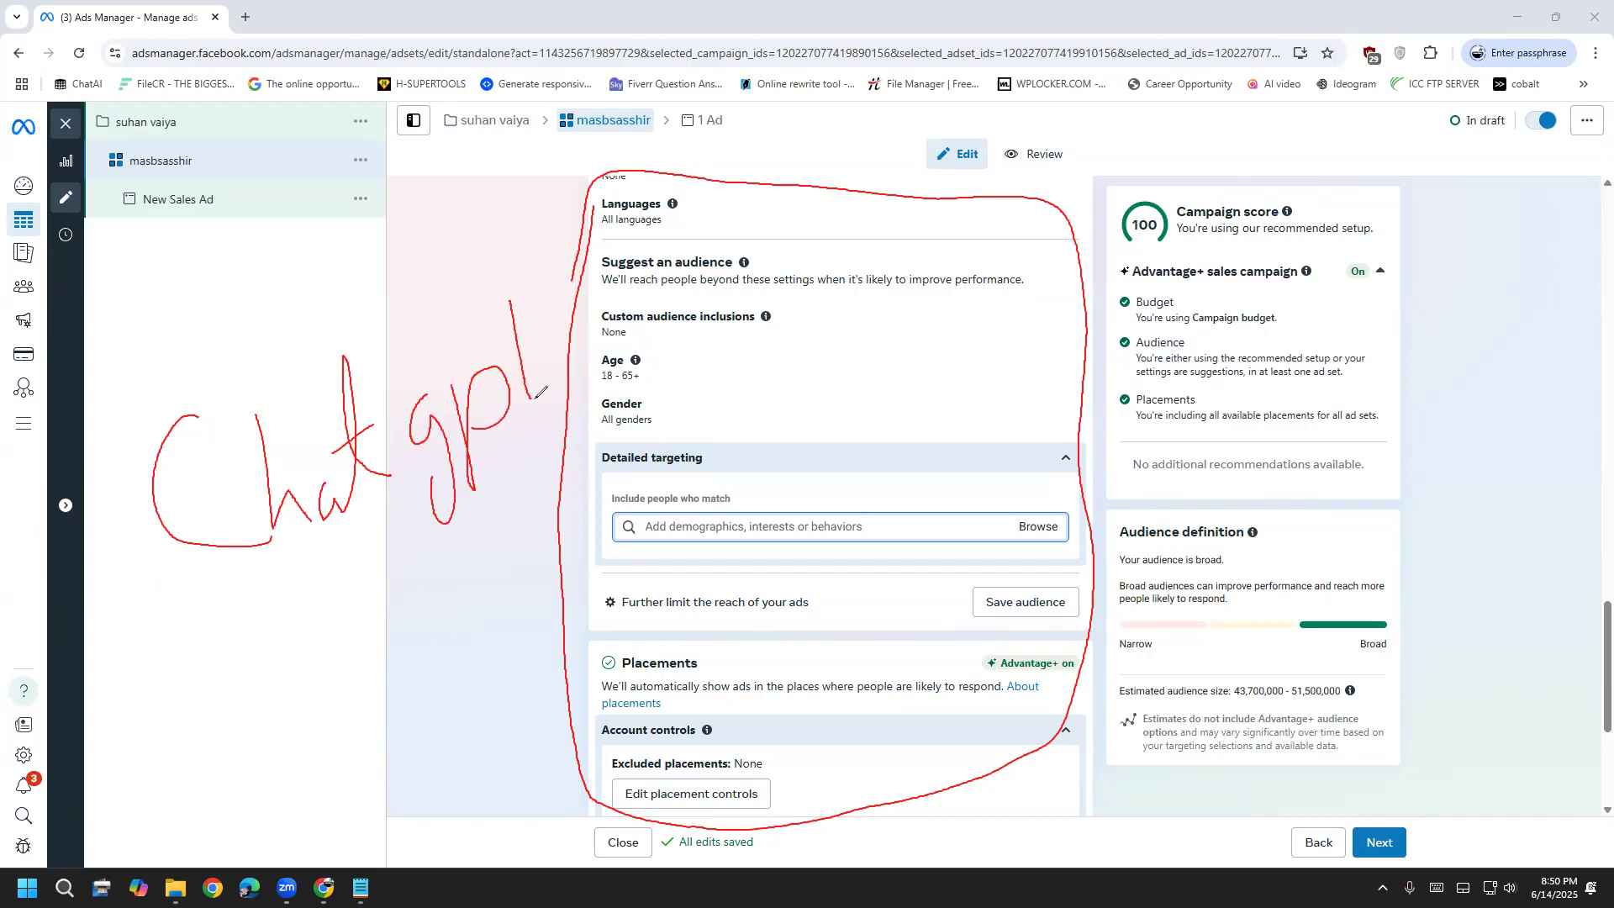
{"action": "mouse_move", "coordinate": [220, 643]}
{"action": "left_mouse_down"}
{"action": "mouse_move", "coordinate": [496, 256]}
{"action": "mouse_move", "coordinate": [84, 411]}
{"action": "mouse_move", "coordinate": [330, 706]}
{"action": "left_mouse_up"}
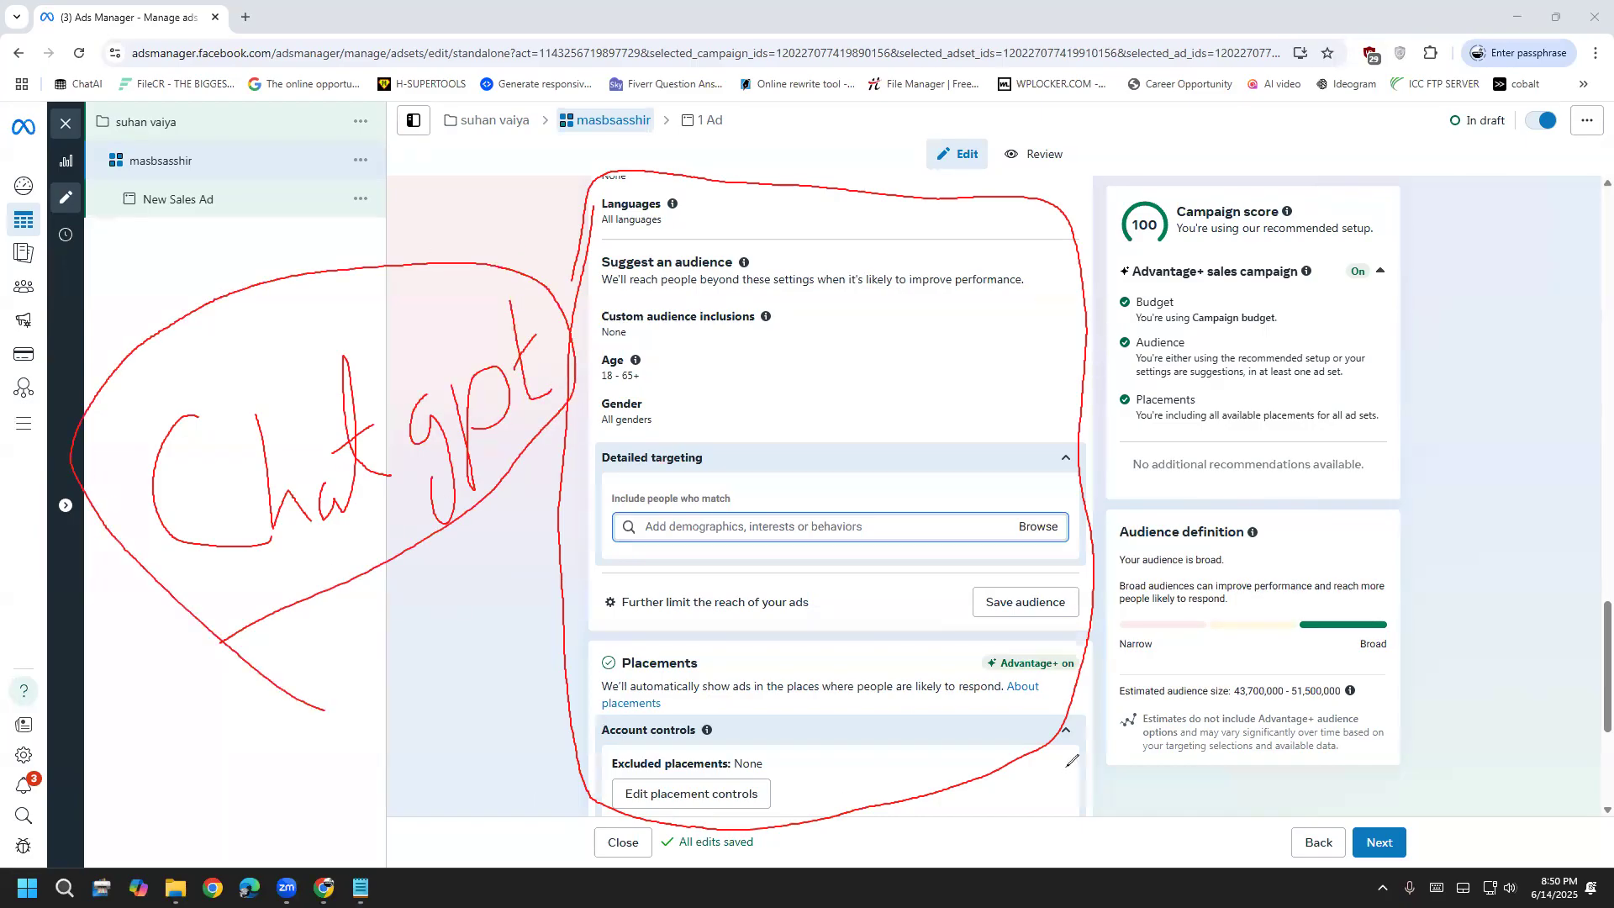
{"action": "key", "text": "Escape"}
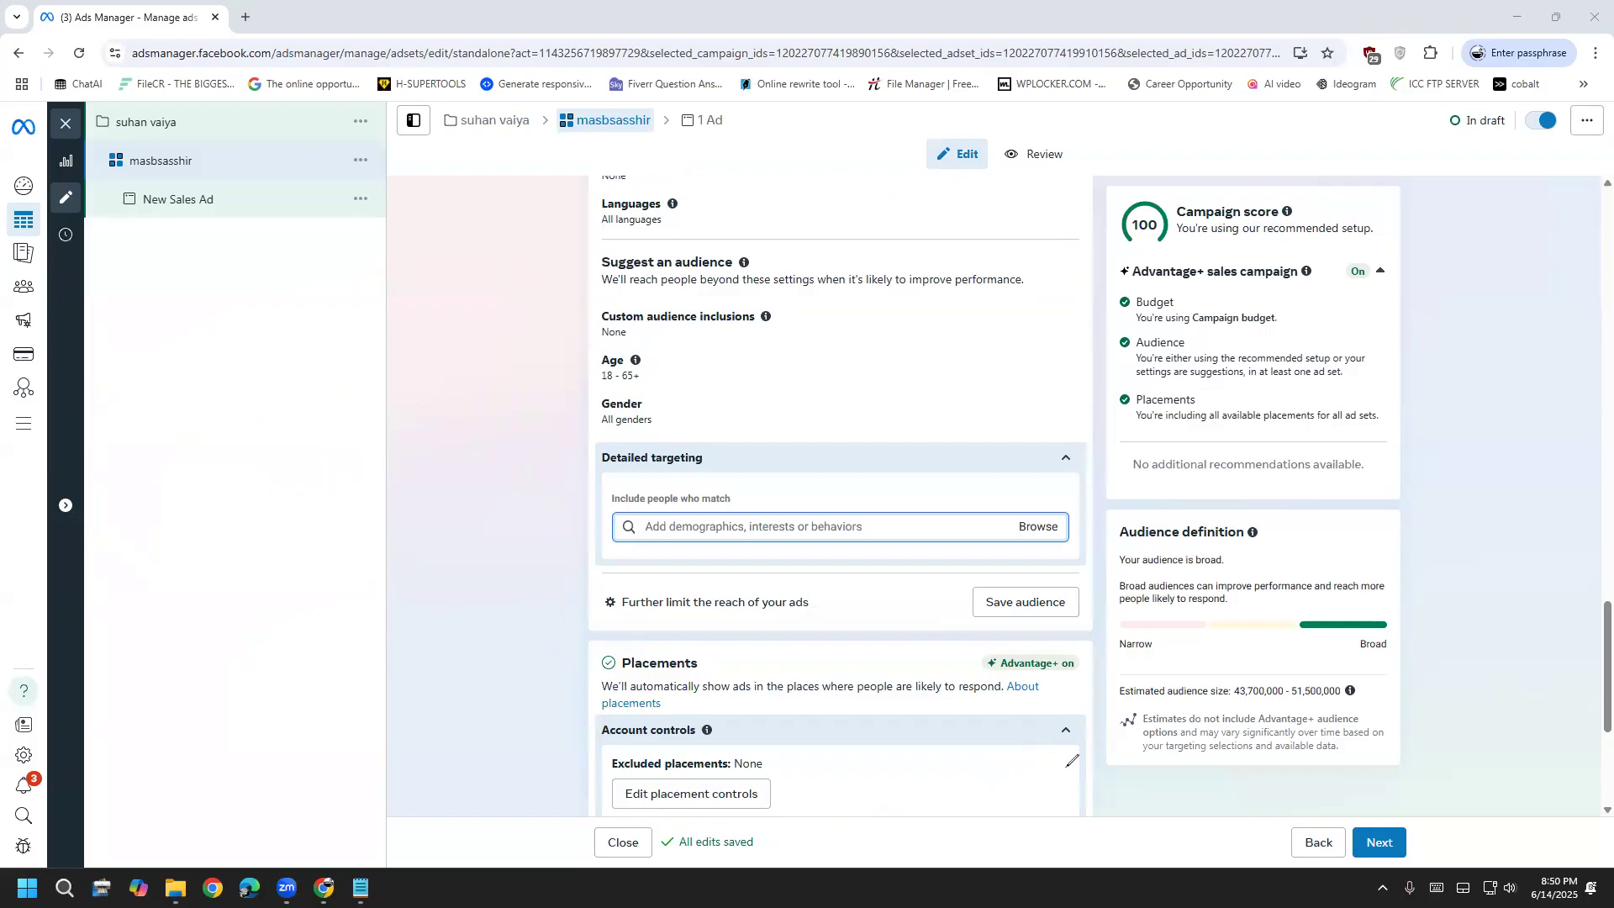
Review the ad set by highlighting the Audience section and the Placements description
{"action": "scroll", "coordinate": [487, 639], "scroll_direction": "down", "scroll_amount": 4}
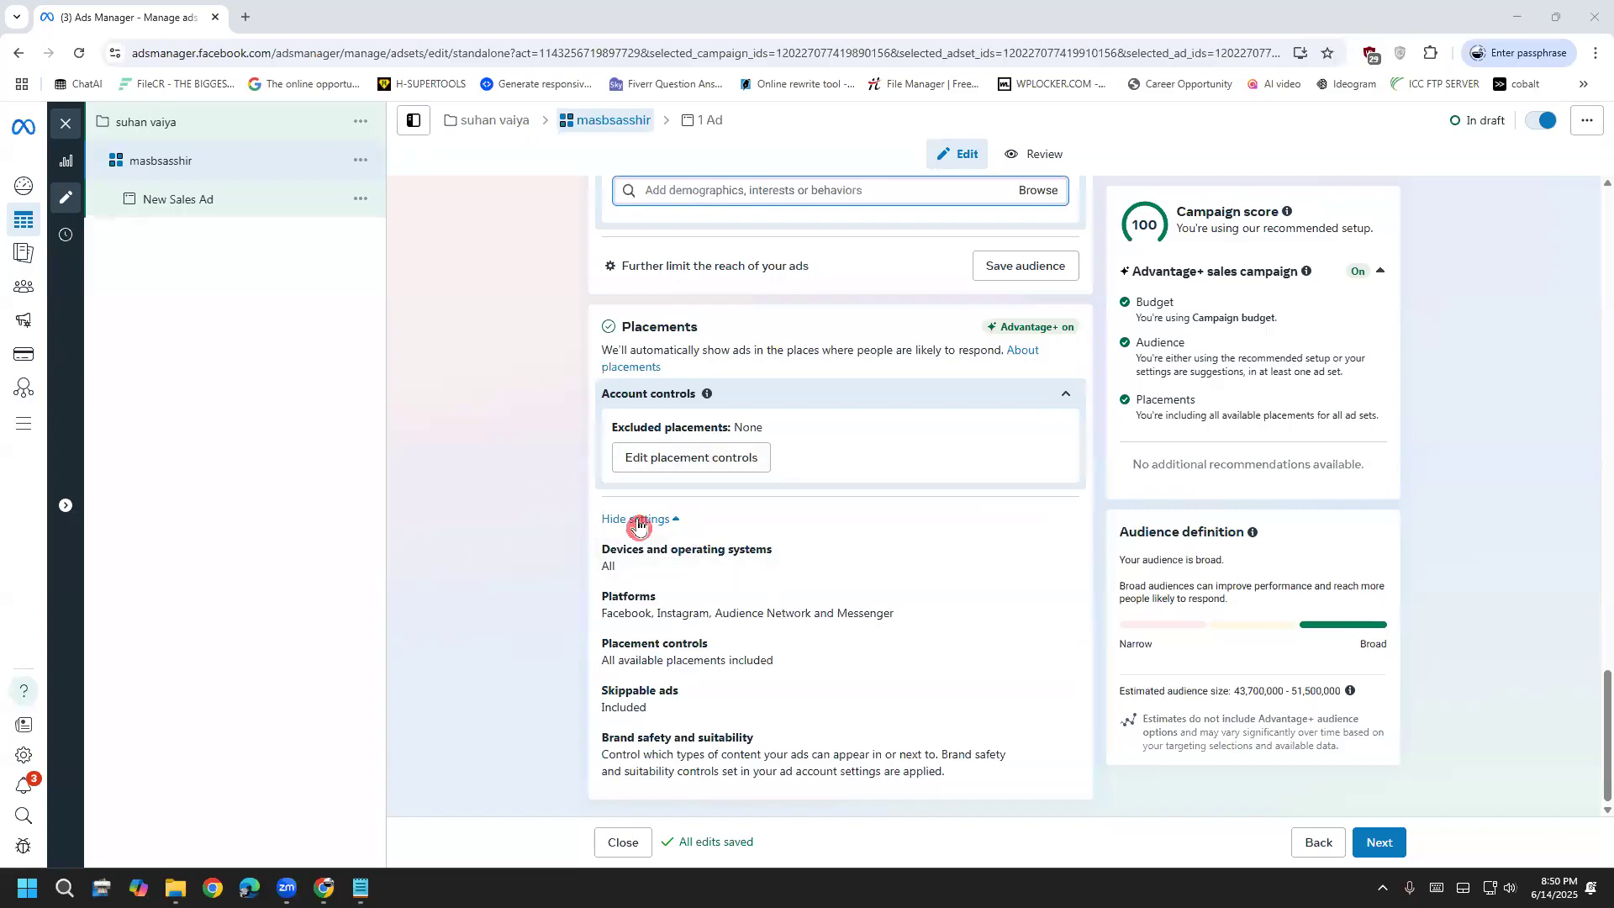
{"action": "scroll", "coordinate": [479, 468], "scroll_direction": "up", "scroll_amount": 8}
{"action": "scroll", "coordinate": [652, 356], "scroll_direction": "up", "scroll_amount": 3}
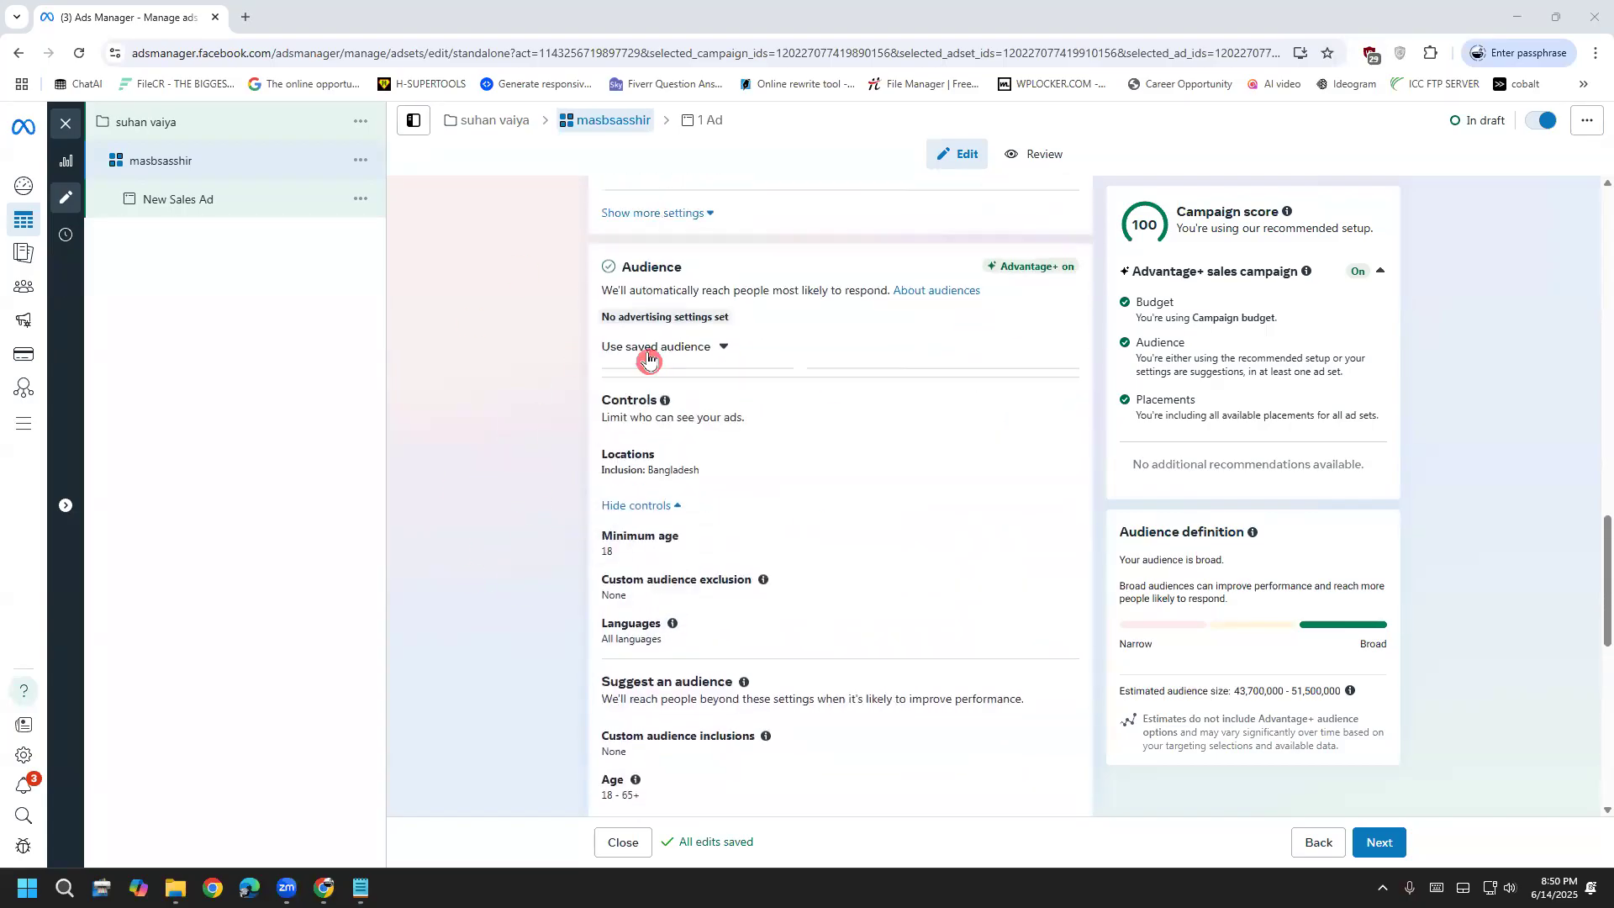
{"action": "double_click", "coordinate": [649, 444]}
{"action": "scroll", "coordinate": [589, 559], "scroll_direction": "down", "scroll_amount": 5}
{"action": "scroll", "coordinate": [596, 555], "scroll_direction": "down", "scroll_amount": 6}
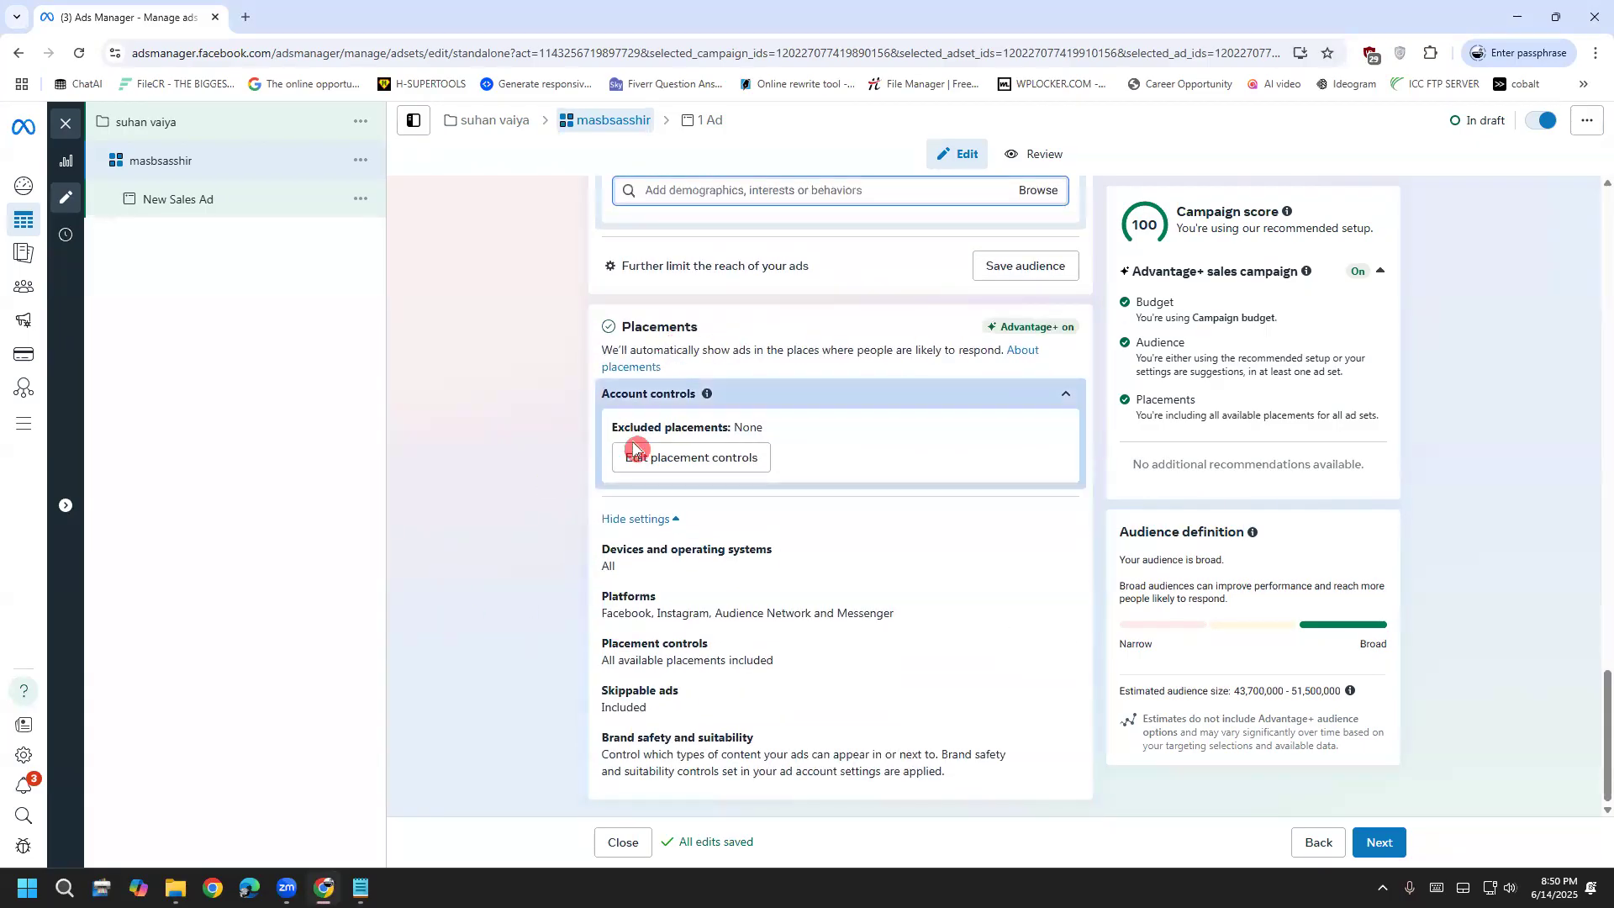
{"action": "triple_click", "coordinate": [685, 363]}
{"action": "left_click", "coordinate": [753, 375]}
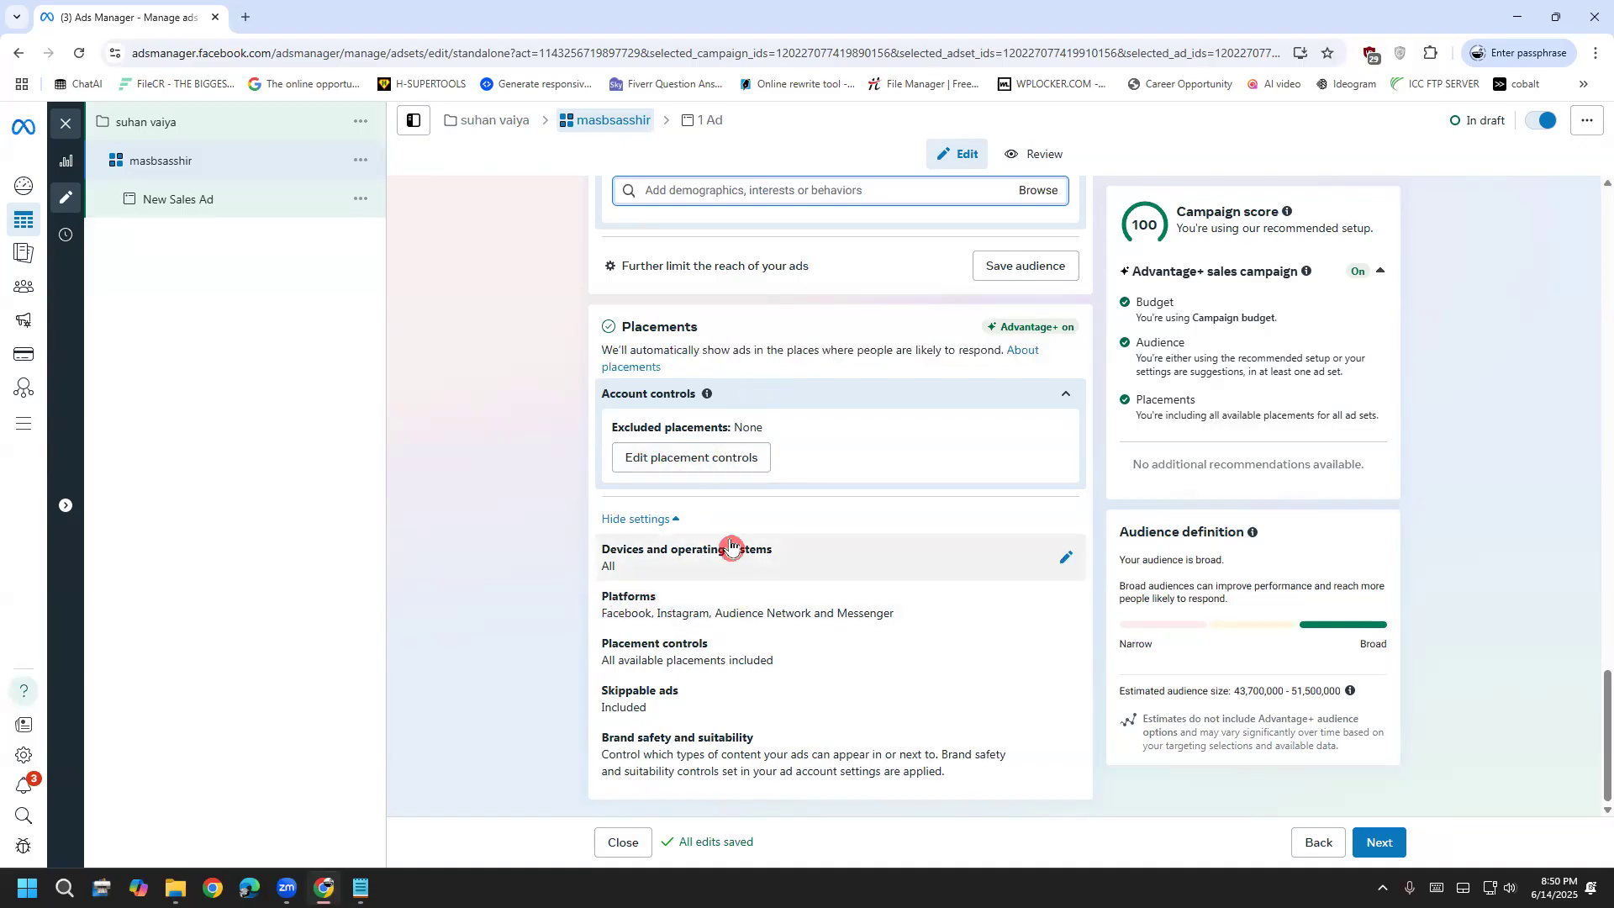
Expand Platforms and Devices and operating systems, hide those settings, then open New Sales Ad
{"action": "left_click_drag", "start_coordinate": [663, 620], "coordinate": [915, 624]}
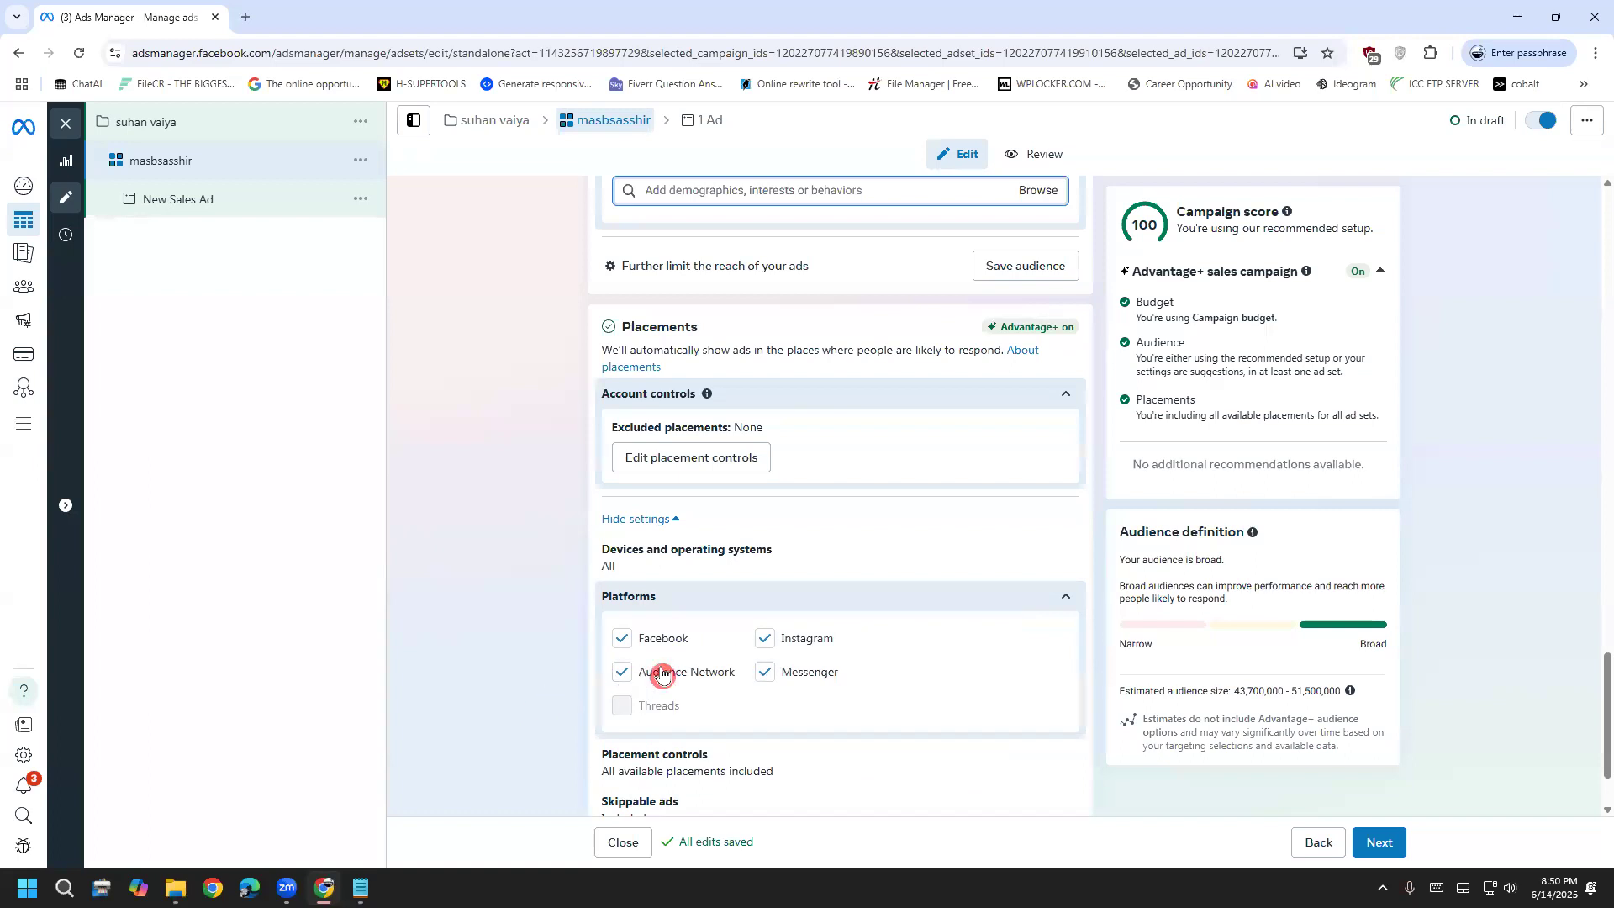
{"action": "left_click", "coordinate": [723, 558]}
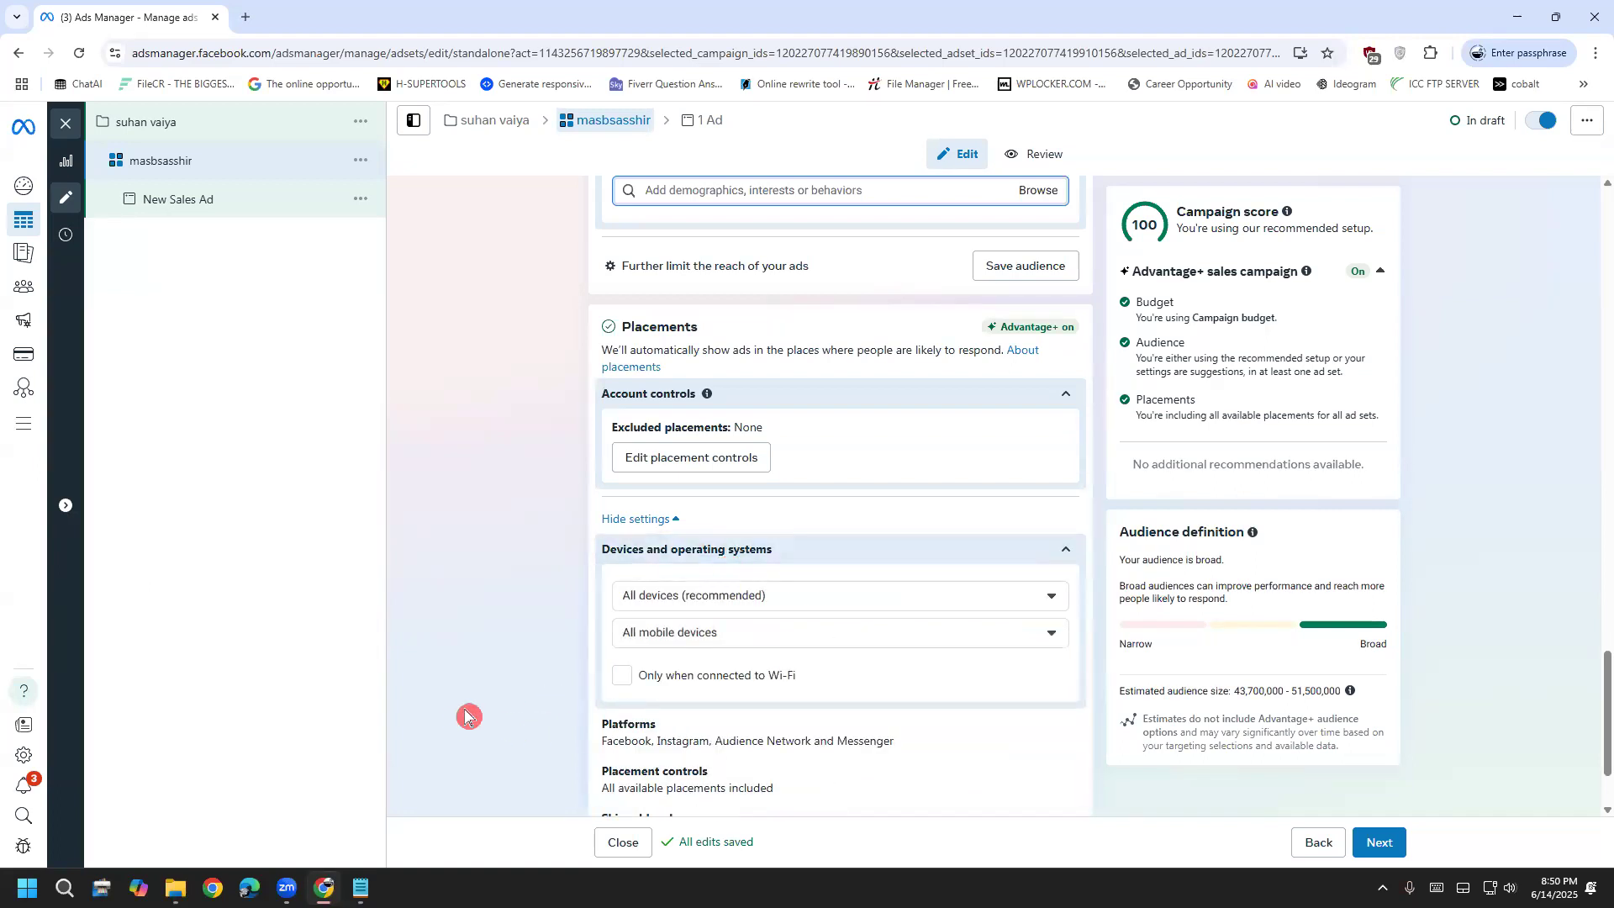
{"action": "scroll", "coordinate": [496, 479], "scroll_direction": "down", "scroll_amount": 2}
{"action": "left_click", "coordinate": [649, 393]}
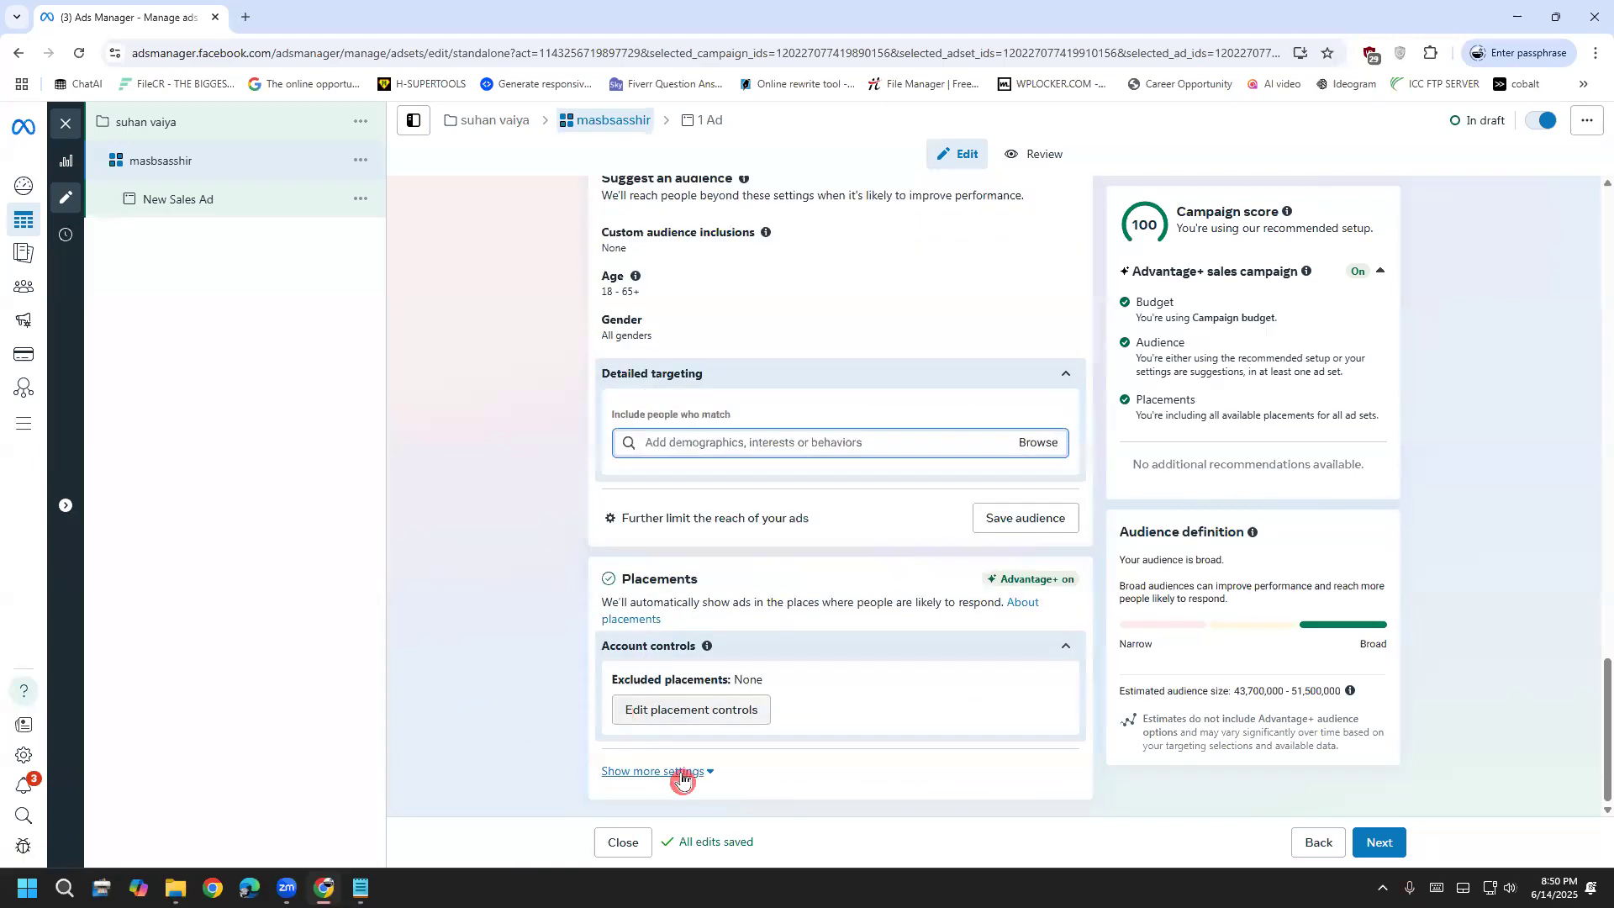
{"action": "left_click", "coordinate": [191, 216]}
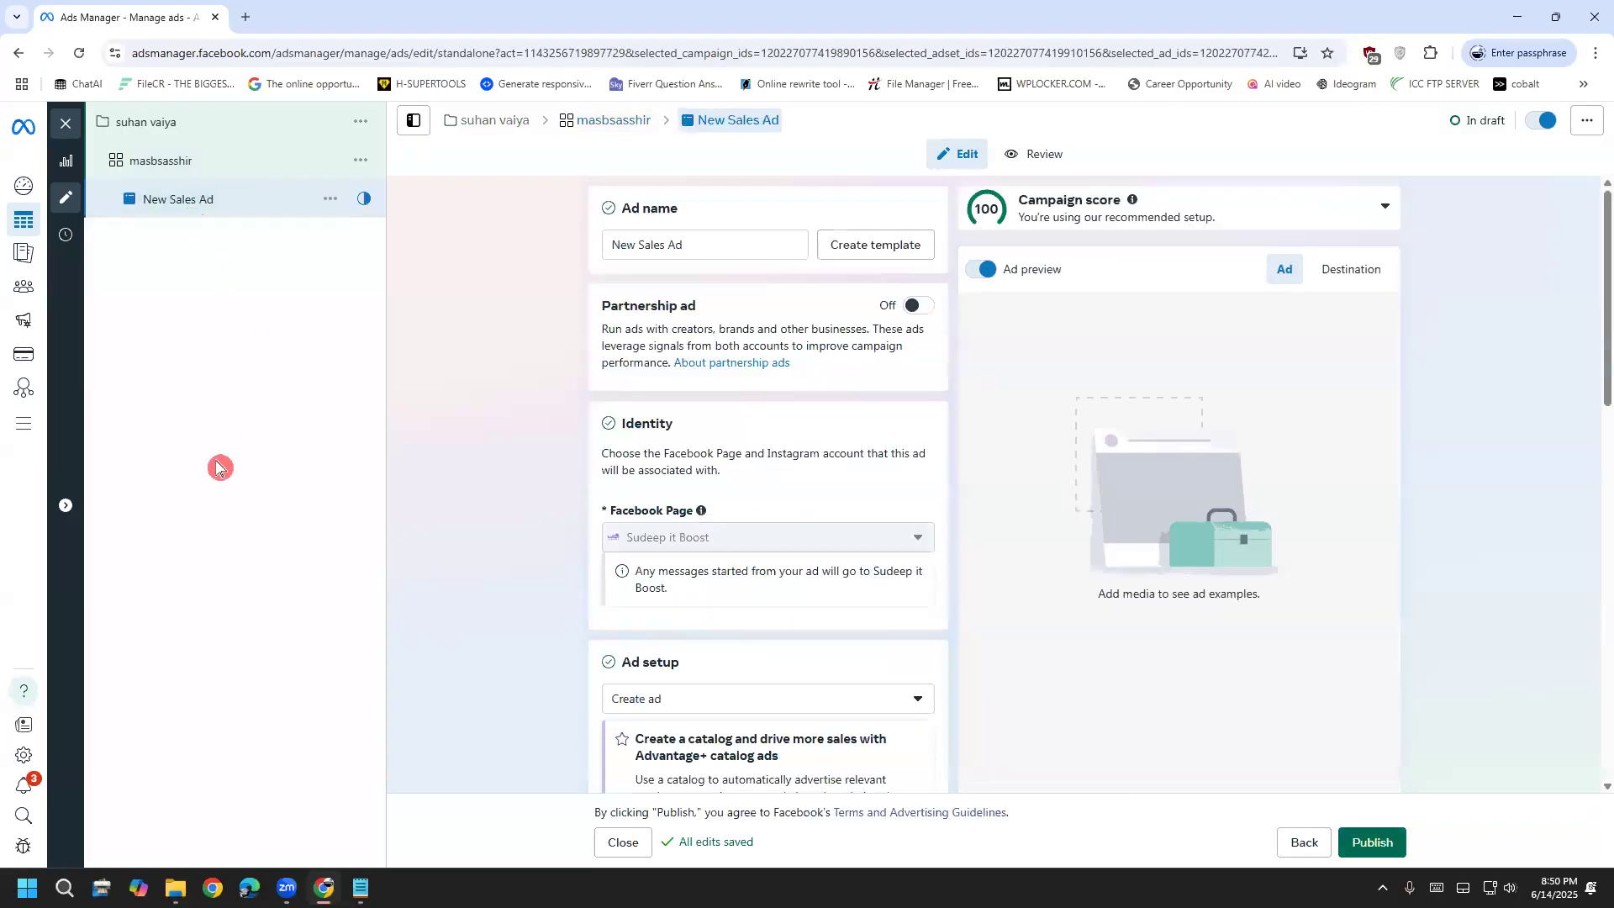
Replace the ad name 'New Sales Ad' with 'yasin'
{"action": "triple_click", "coordinate": [684, 245]}
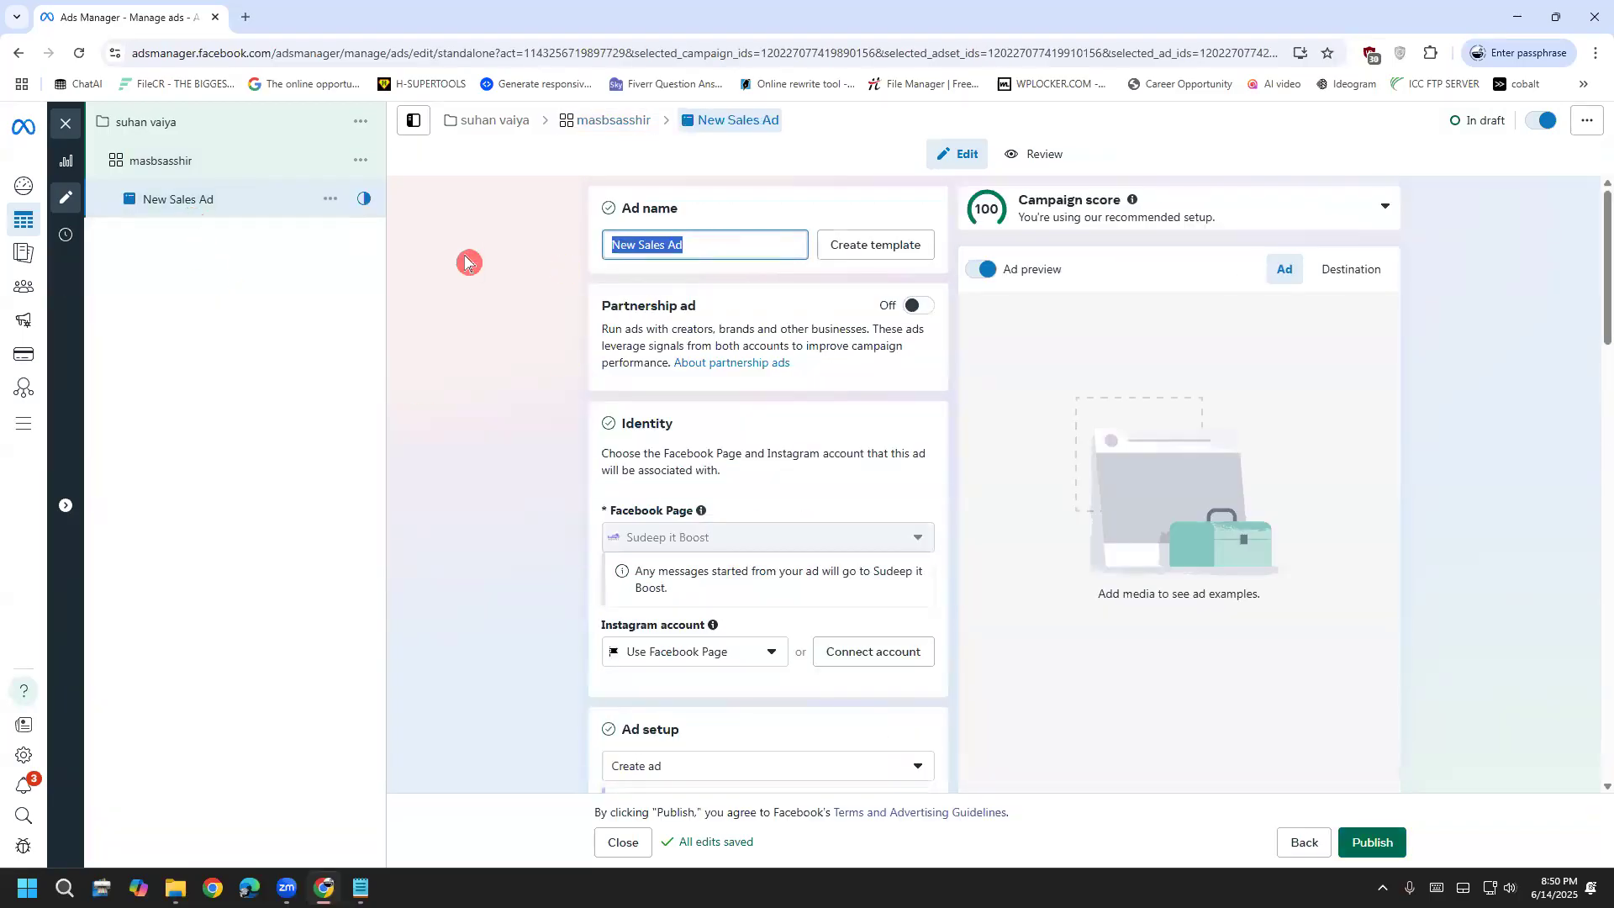
{"action": "type", "text": "ya"}
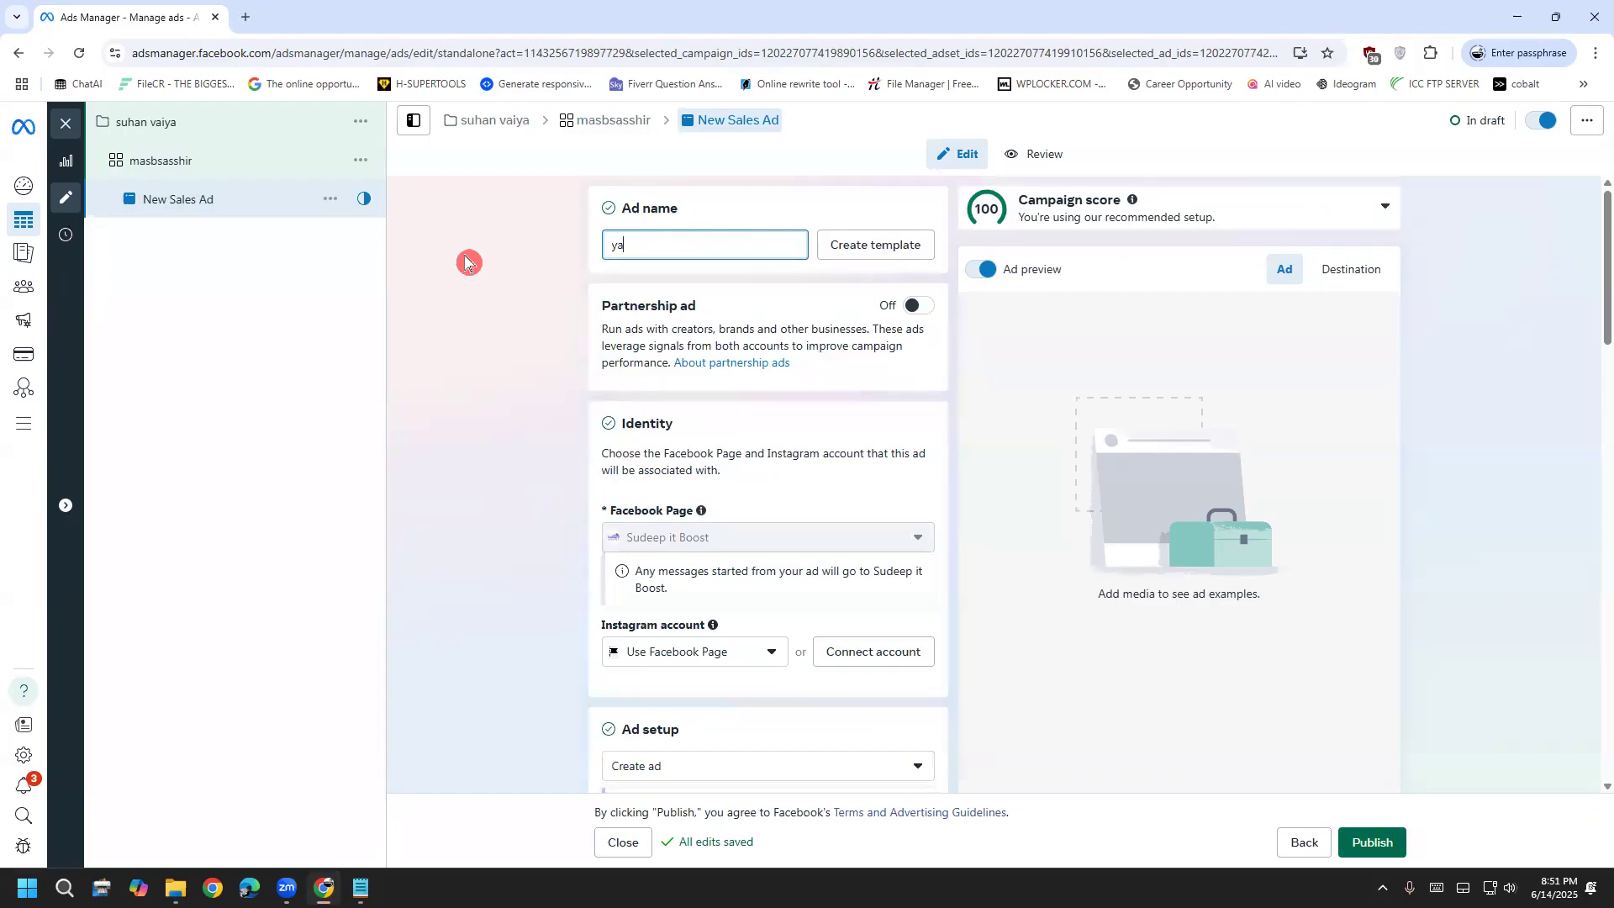
{"action": "type", "text": "sin"}
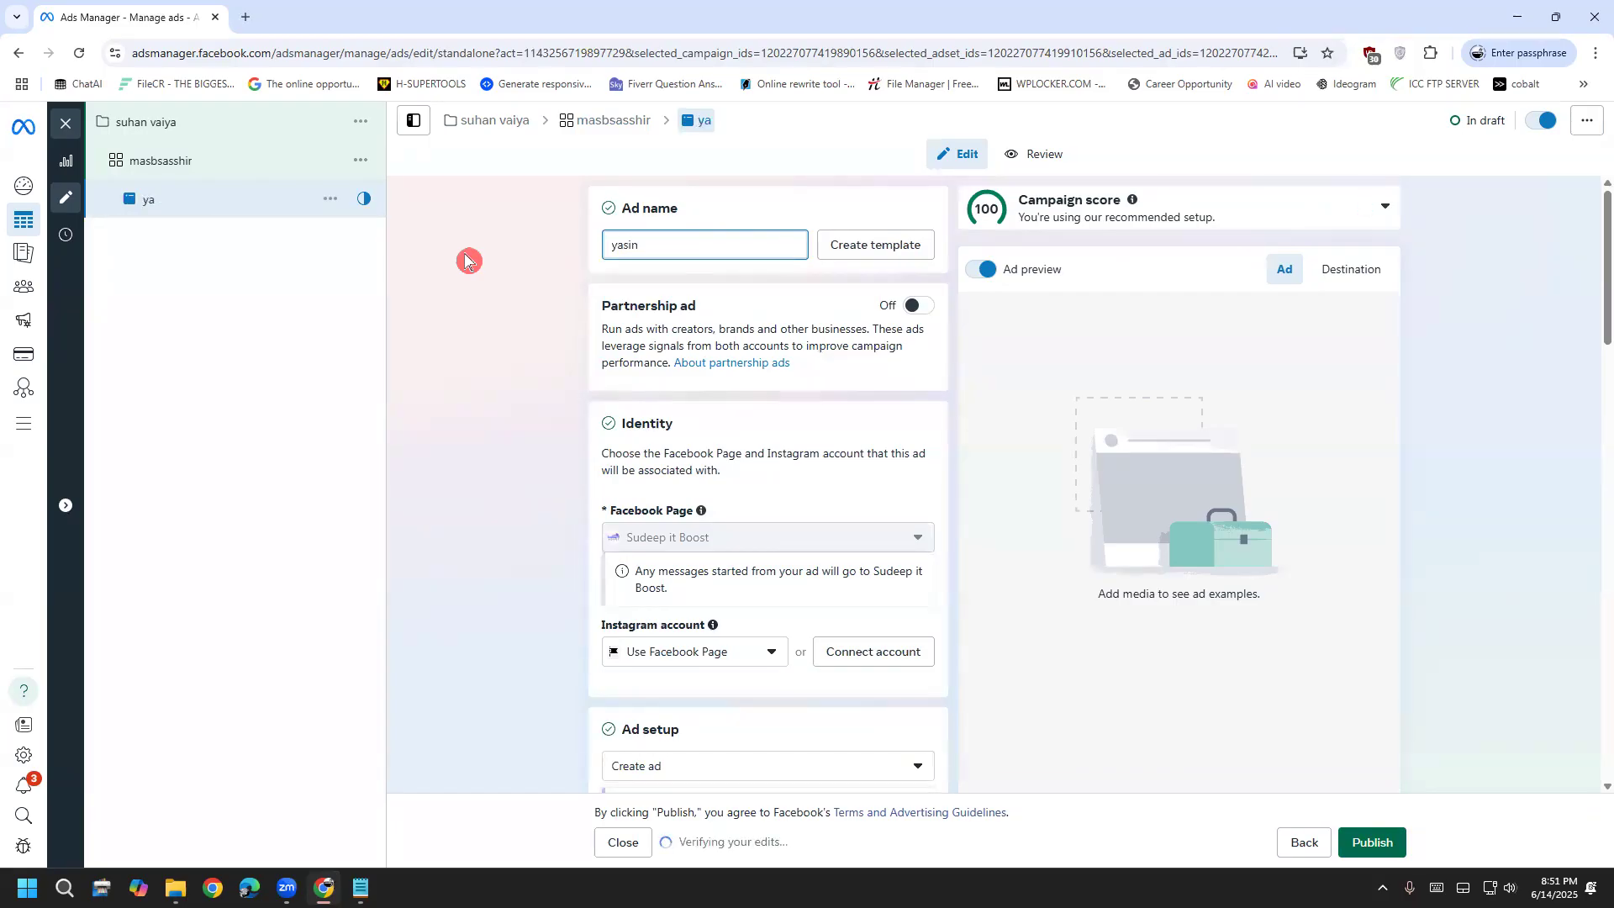
{"action": "left_click", "coordinate": [580, 309]}
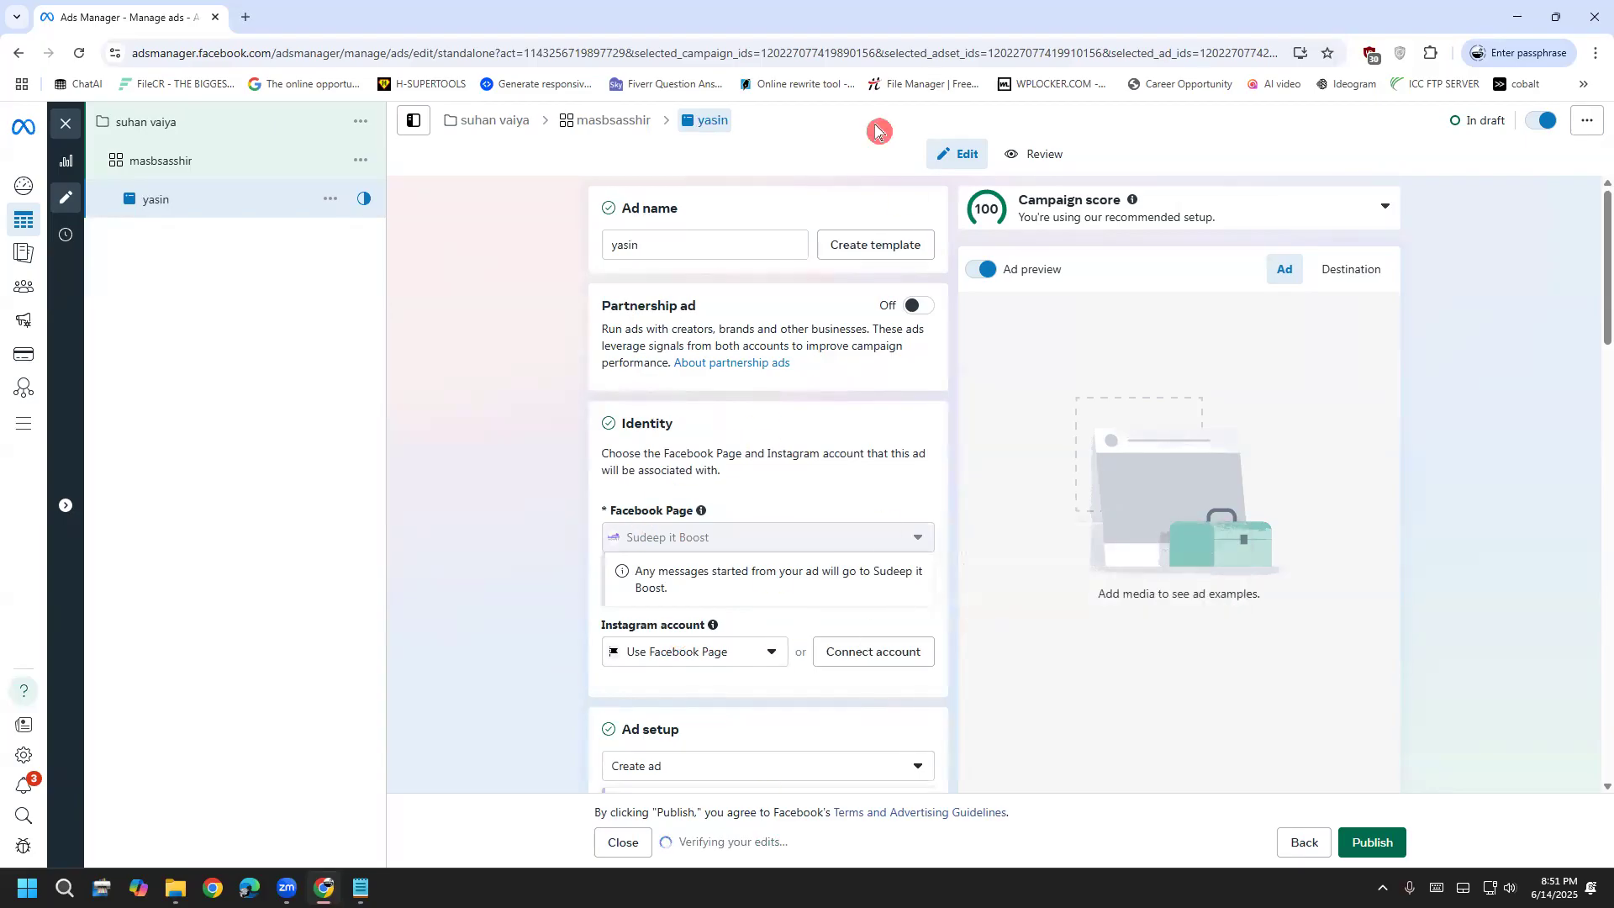
Handwrite and circle a 'Post' note on screen, then scroll down the ad form
{"action": "mouse_move", "coordinate": [418, 600]}
{"action": "left_mouse_down"}
{"action": "mouse_move", "coordinate": [425, 561]}
{"action": "mouse_move", "coordinate": [487, 551]}
{"action": "left_mouse_up"}
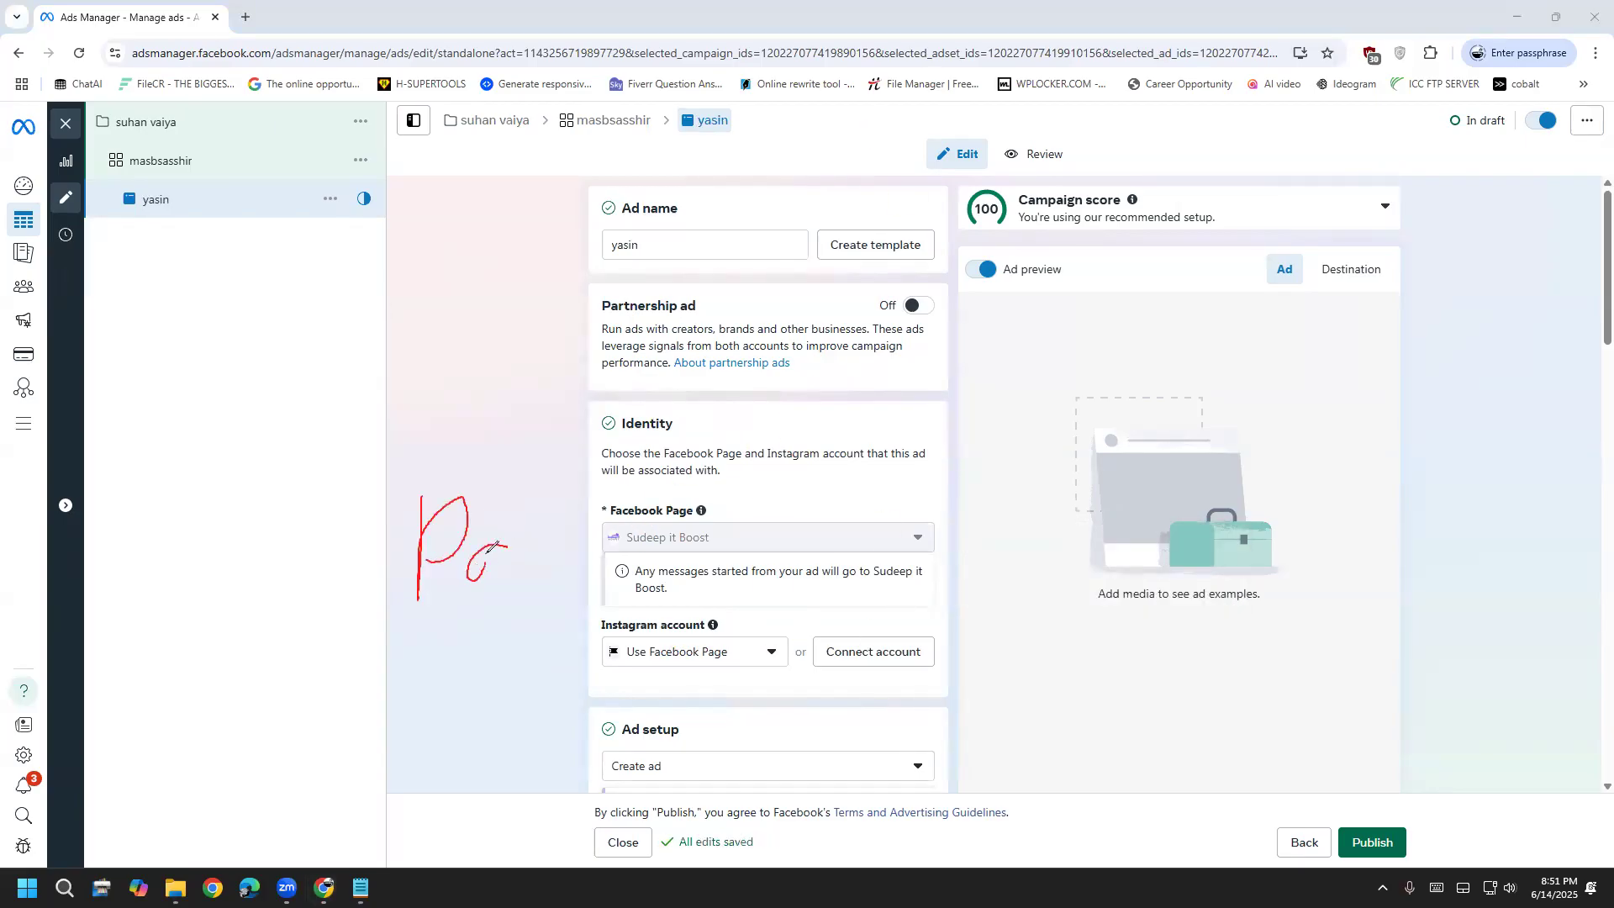
{"action": "mouse_move", "coordinate": [375, 620]}
{"action": "left_mouse_down"}
{"action": "mouse_move", "coordinate": [390, 406]}
{"action": "mouse_move", "coordinate": [375, 602]}
{"action": "left_mouse_up"}
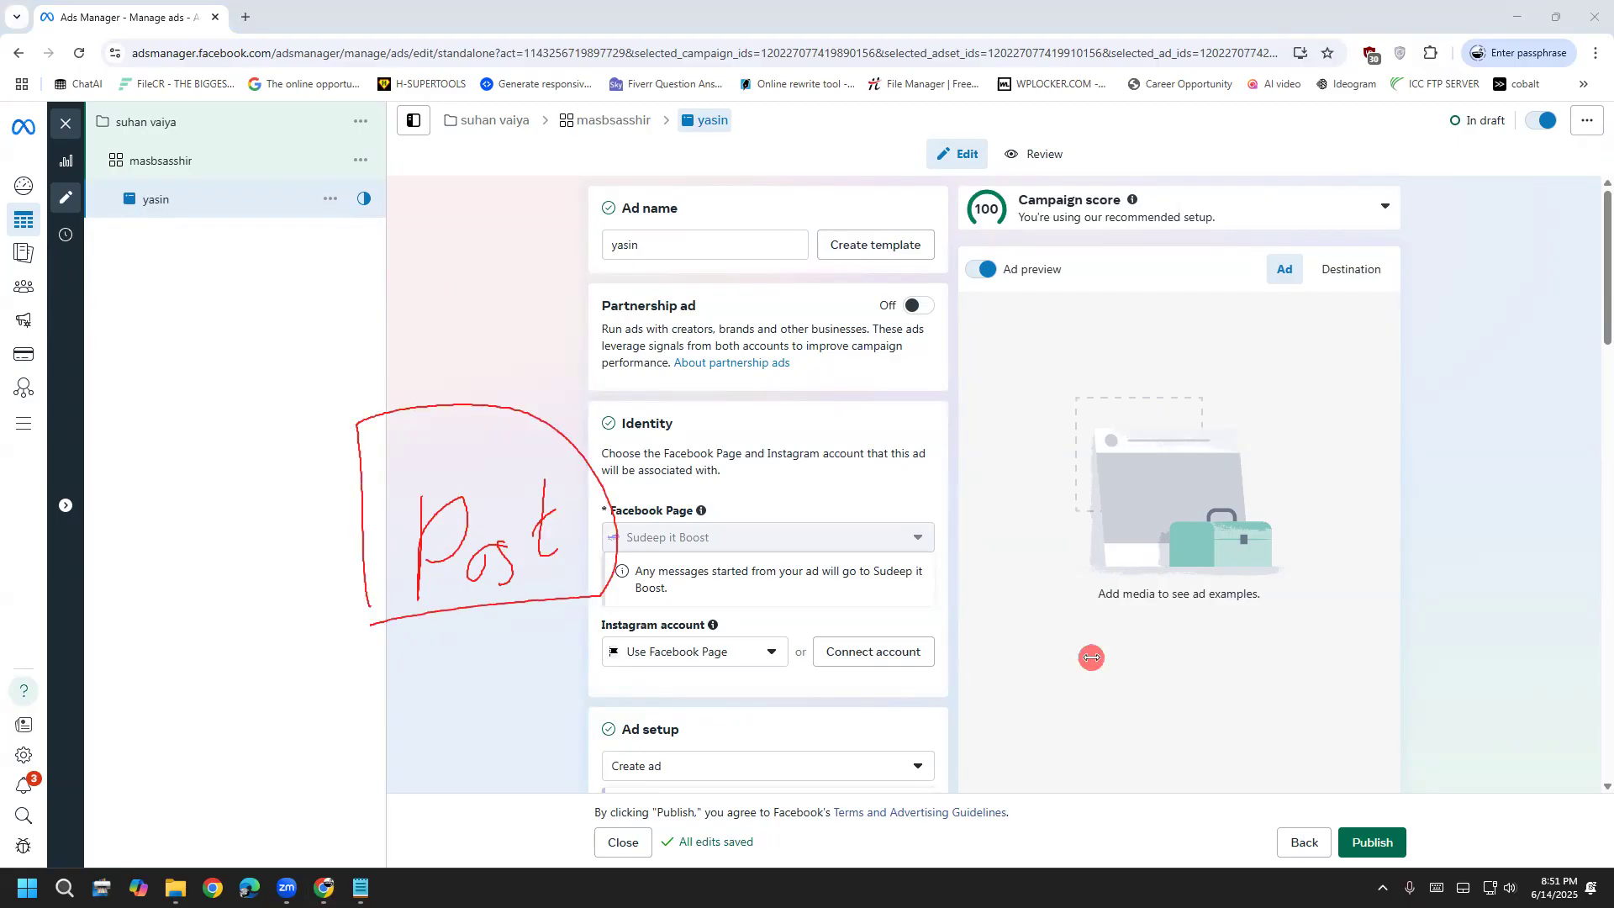
{"action": "scroll", "coordinate": [558, 471], "scroll_direction": "down", "scroll_amount": 3}
{"action": "scroll", "coordinate": [607, 434], "scroll_direction": "down", "scroll_amount": 1}
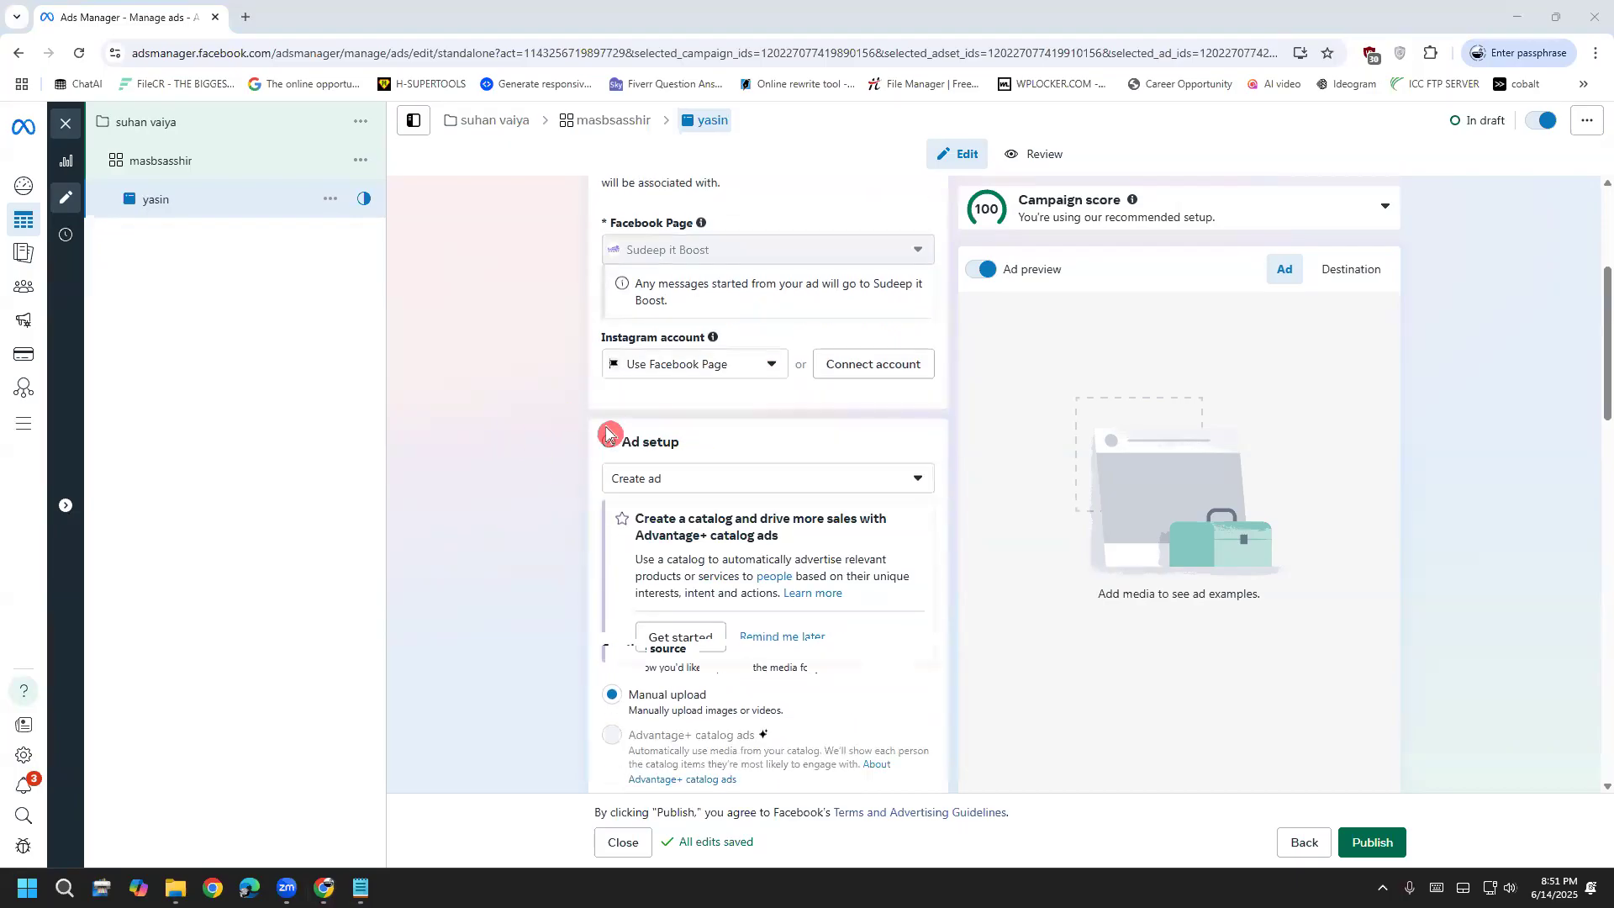
{"action": "scroll", "coordinate": [490, 462], "scroll_direction": "down", "scroll_amount": 1}
{"action": "scroll", "coordinate": [496, 479], "scroll_direction": "down", "scroll_amount": 3}
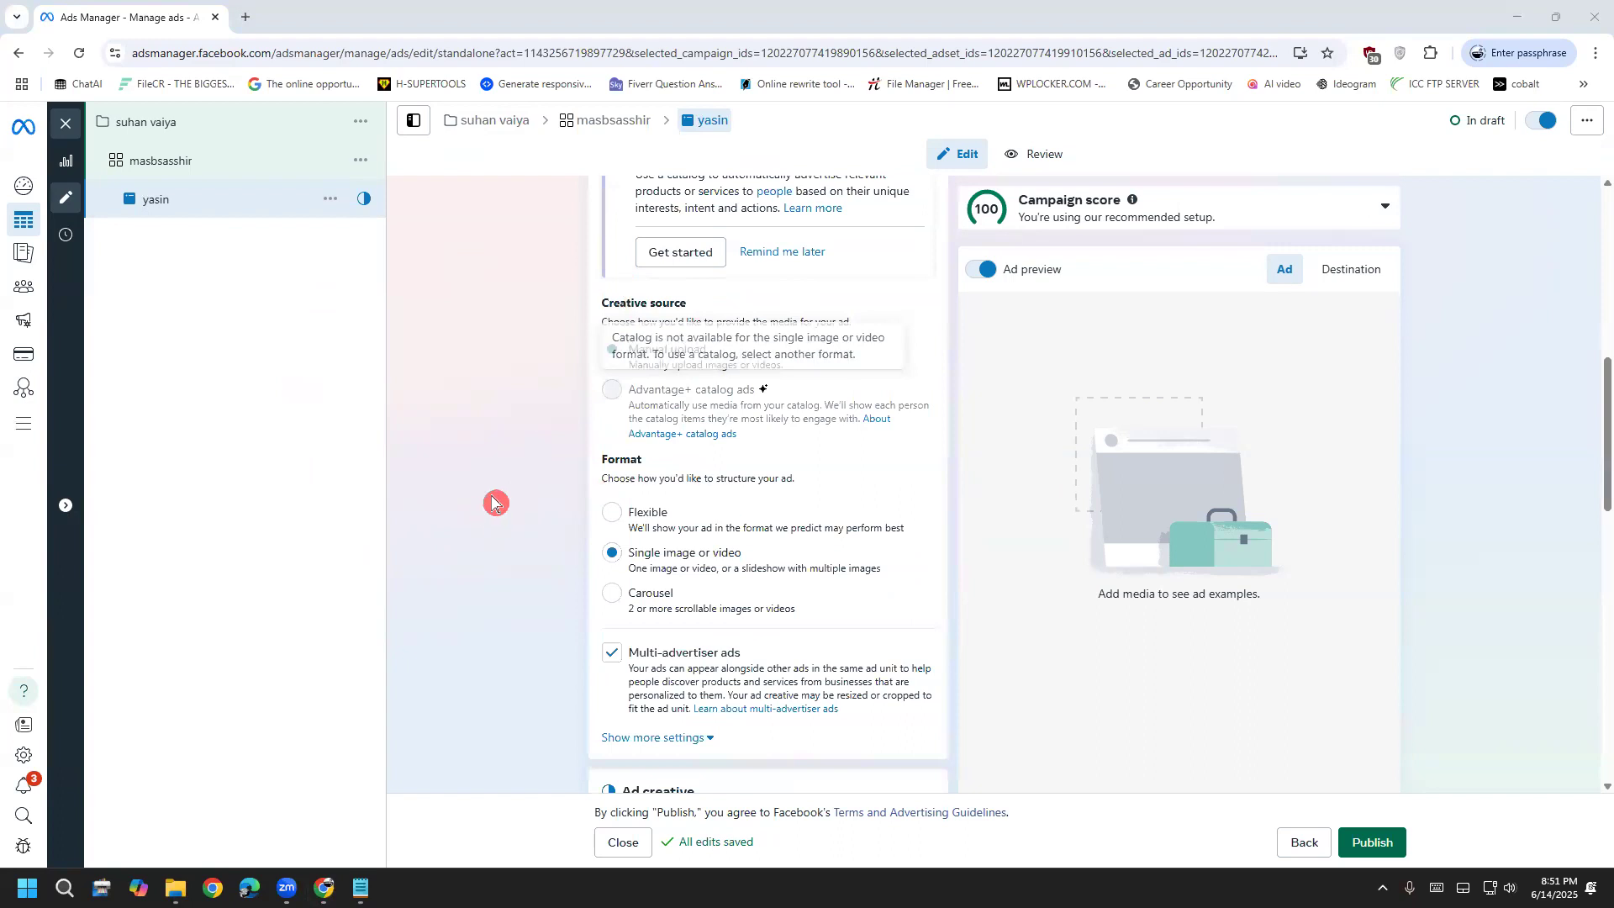
{"action": "scroll", "coordinate": [479, 475], "scroll_direction": "down", "scroll_amount": 3}
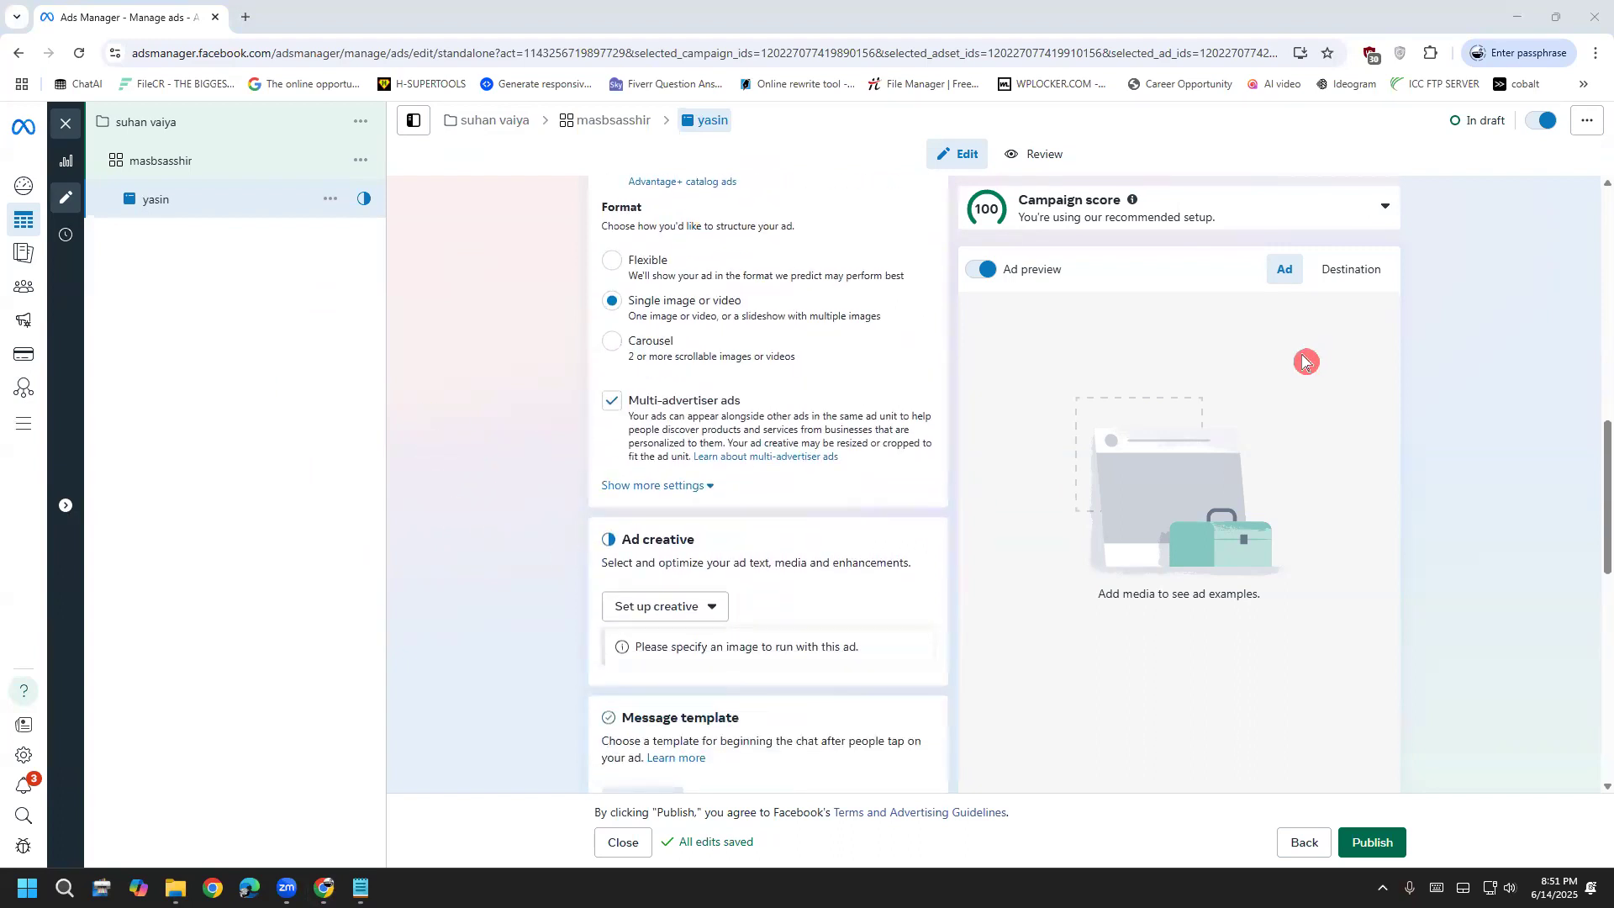
{"action": "scroll", "coordinate": [492, 501], "scroll_direction": "down", "scroll_amount": 6}
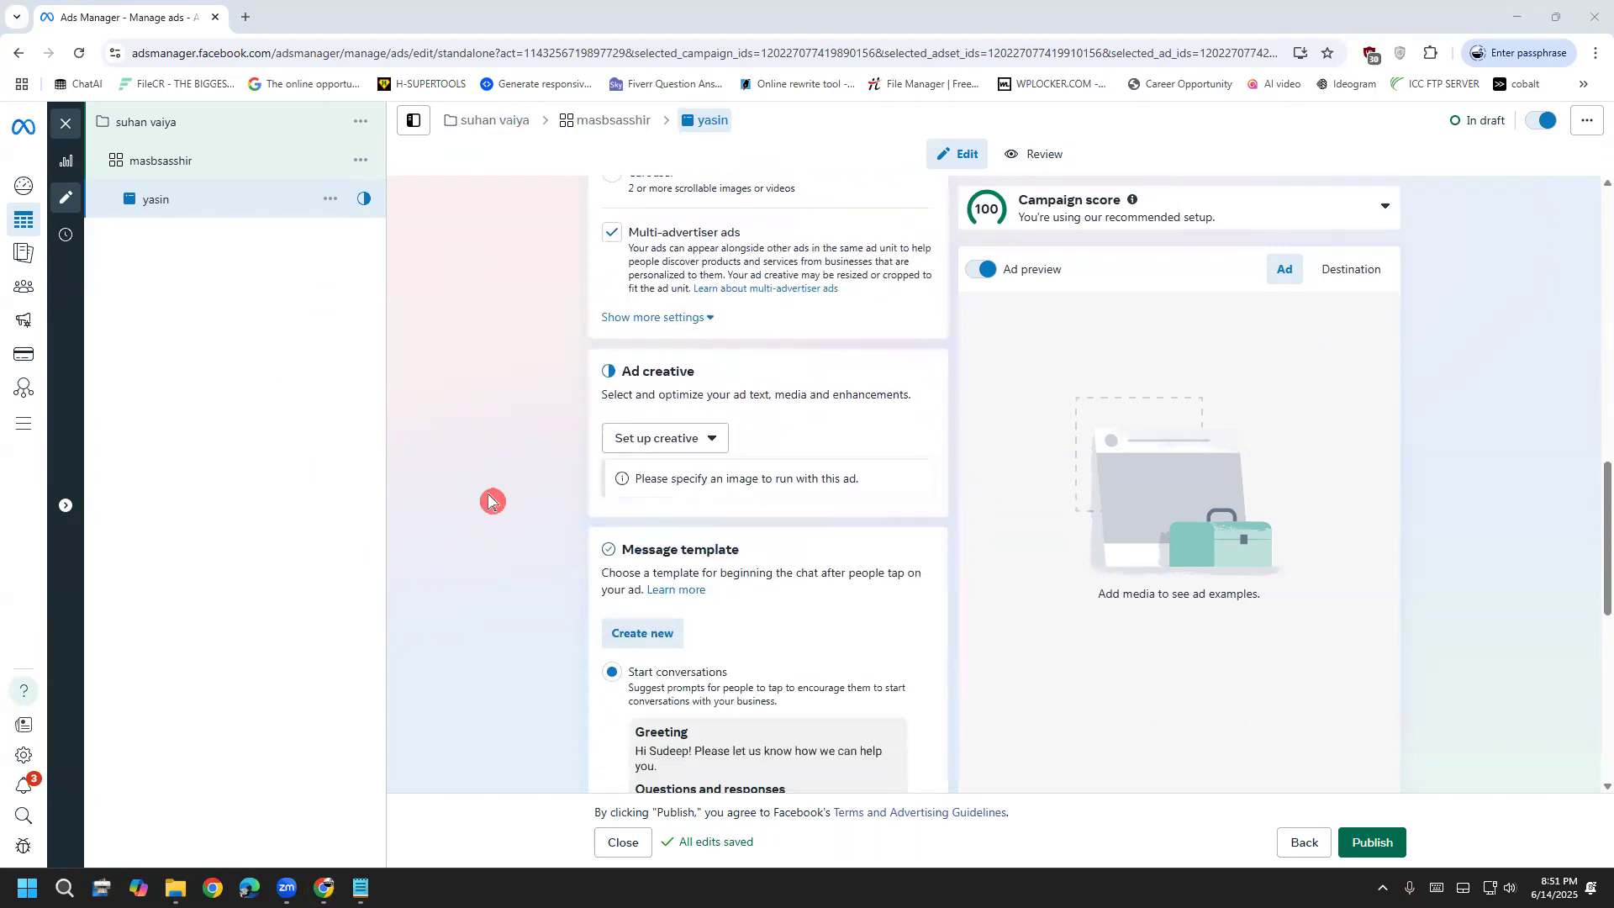
{"action": "scroll", "coordinate": [491, 501], "scroll_direction": "down", "scroll_amount": 3}
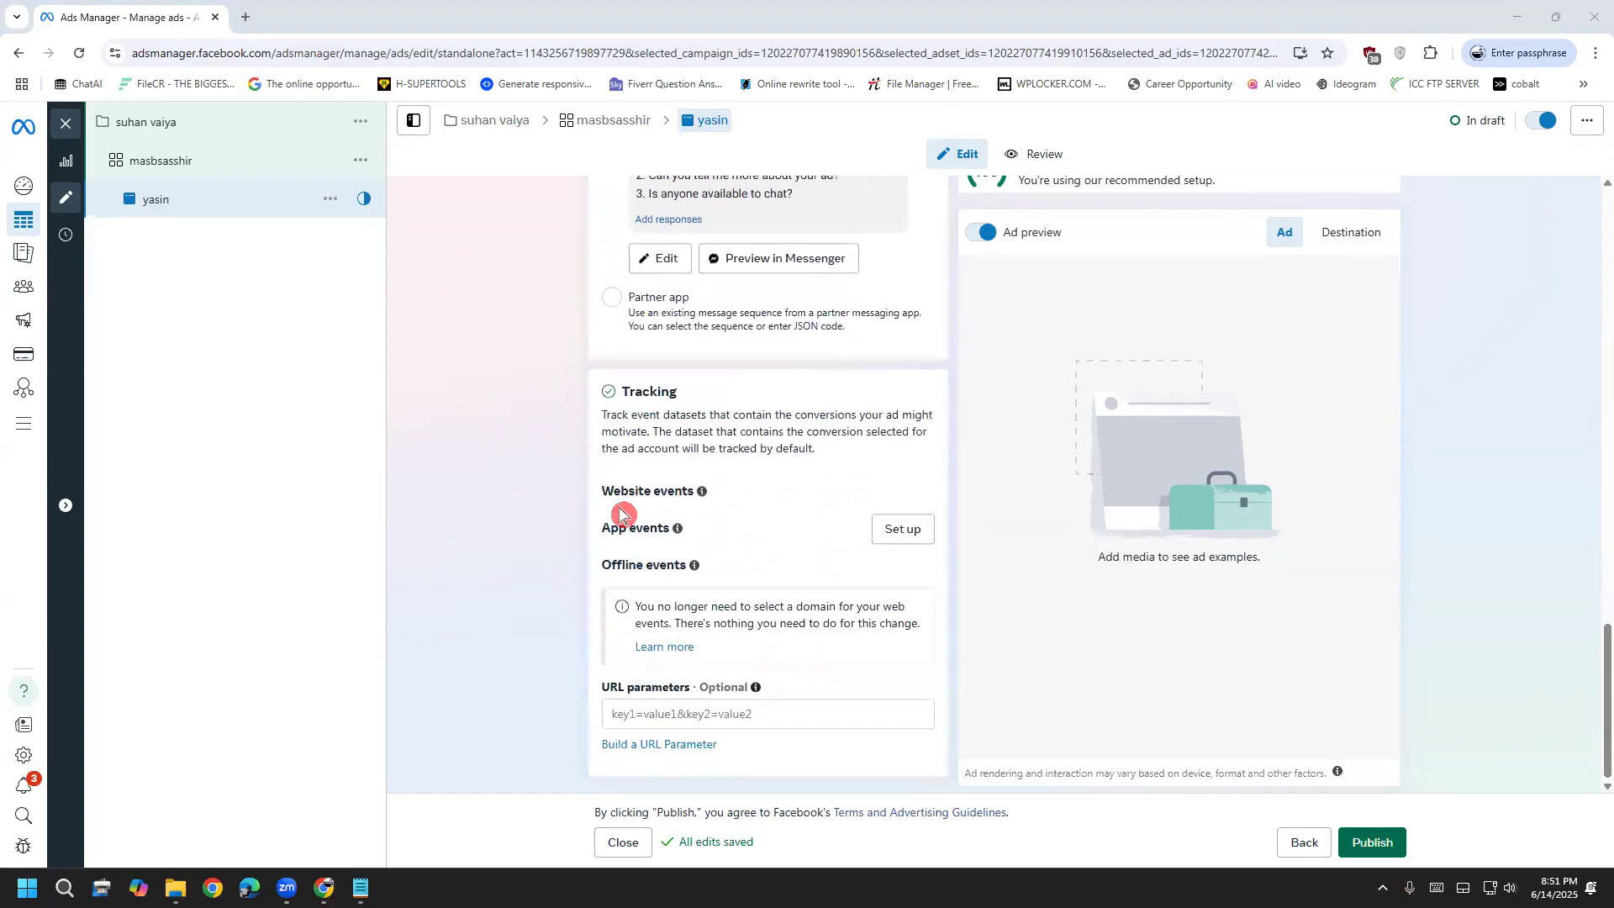
{"action": "scroll", "coordinate": [526, 570], "scroll_direction": "up", "scroll_amount": 4}
{"action": "scroll", "coordinate": [522, 574], "scroll_direction": "up", "scroll_amount": 12}
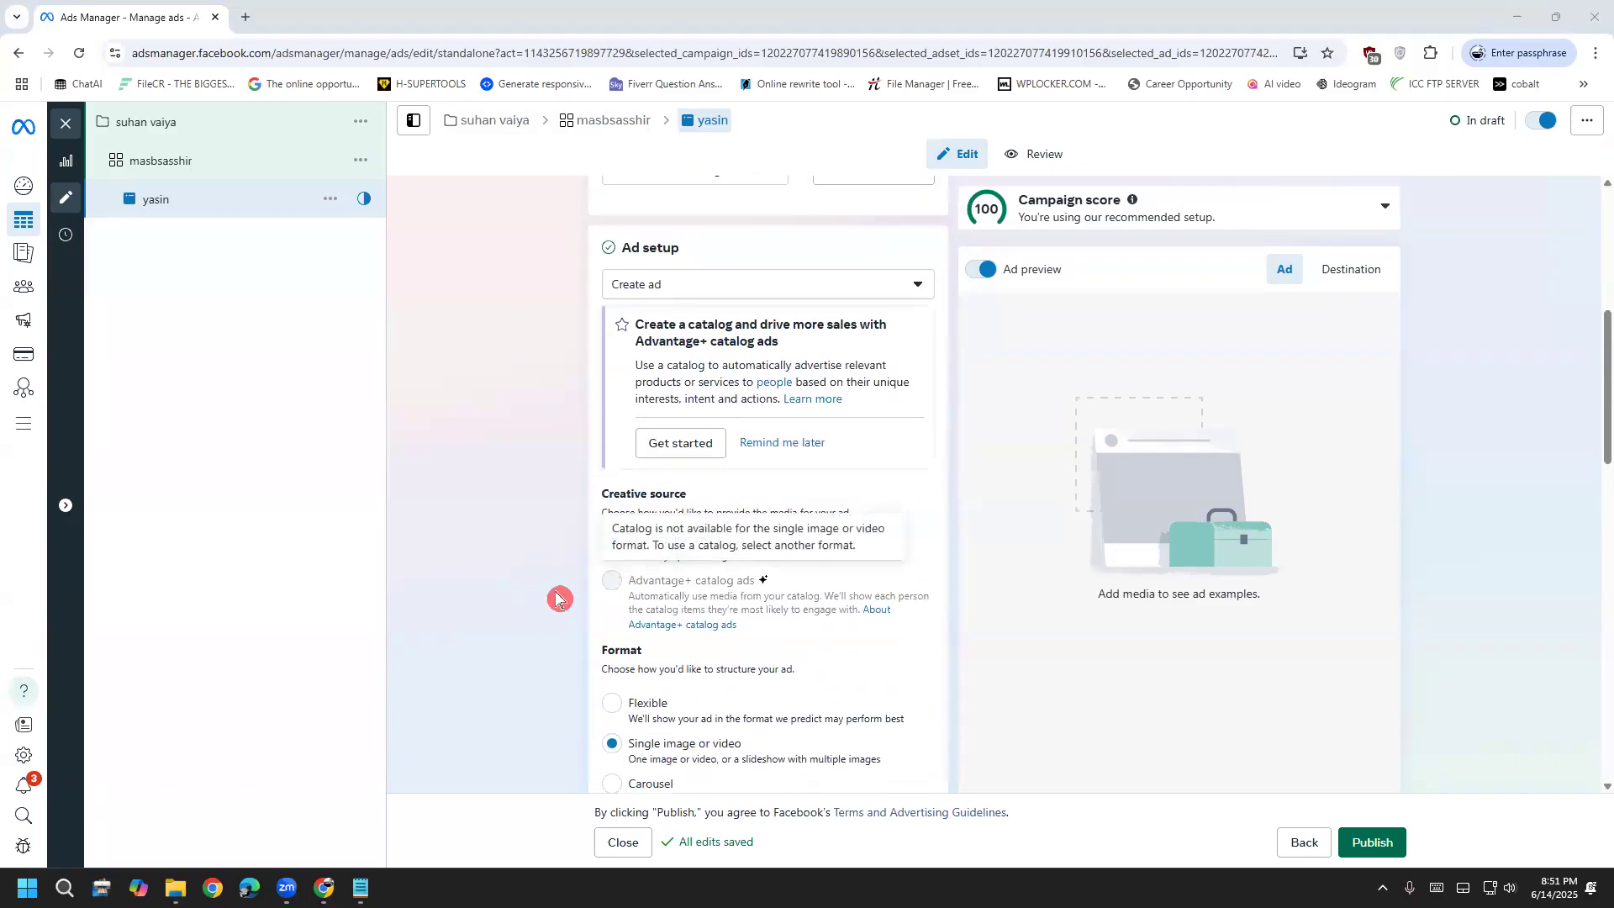
{"action": "scroll", "coordinate": [514, 619], "scroll_direction": "down", "scroll_amount": 2}
{"action": "scroll", "coordinate": [515, 622], "scroll_direction": "down", "scroll_amount": 4}
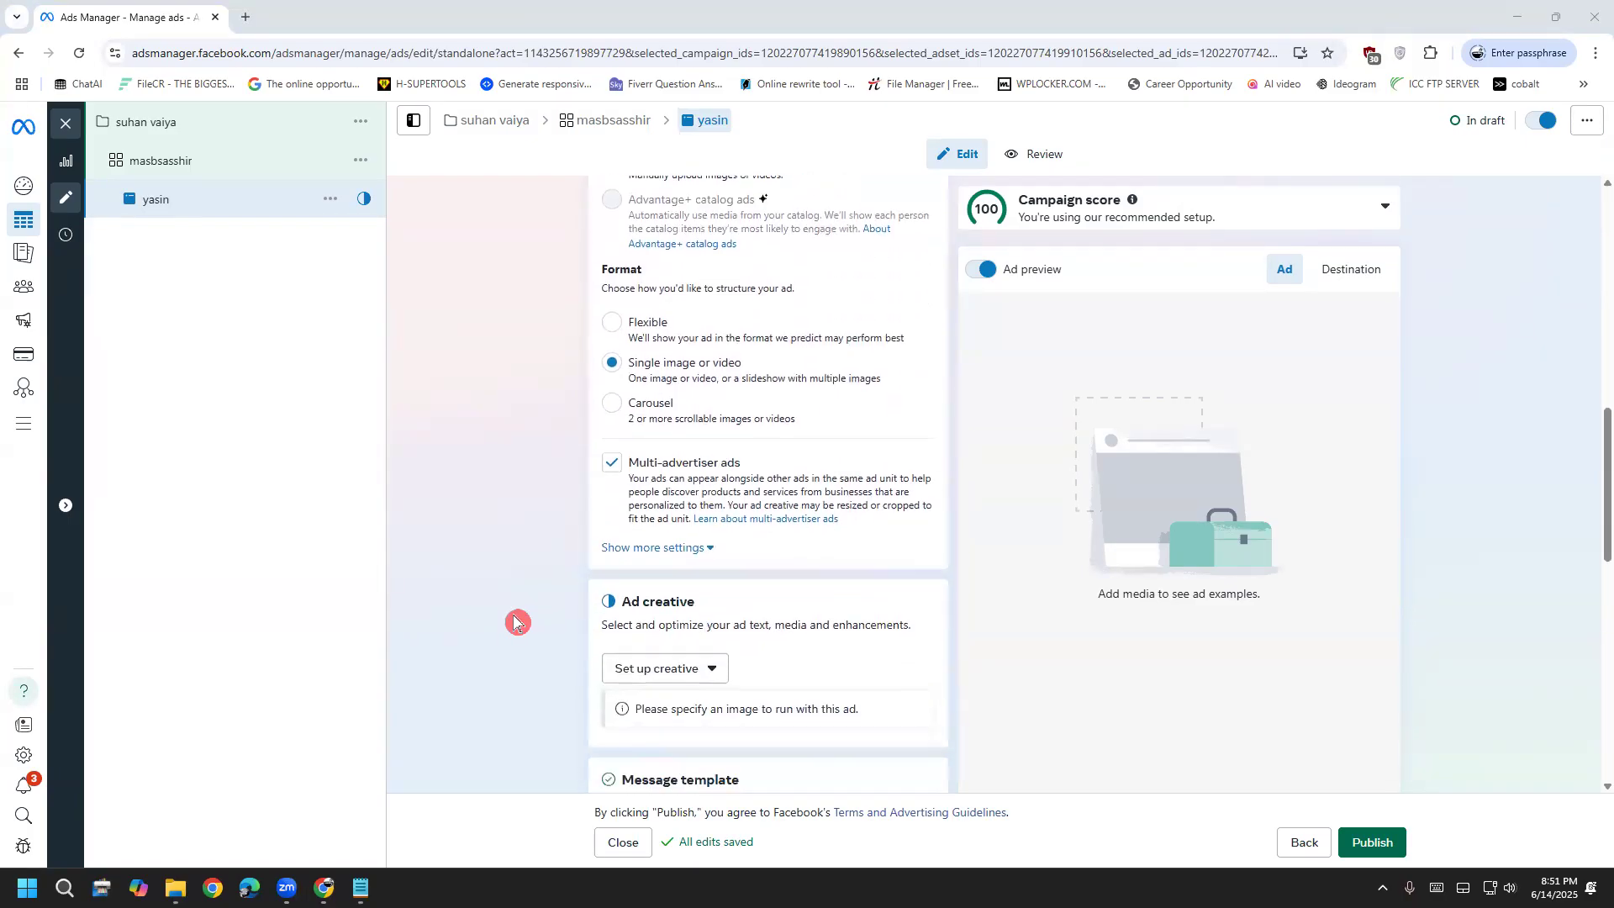
{"action": "scroll", "coordinate": [517, 622], "scroll_direction": "up", "scroll_amount": 5}
{"action": "scroll", "coordinate": [529, 626], "scroll_direction": "up", "scroll_amount": 6}
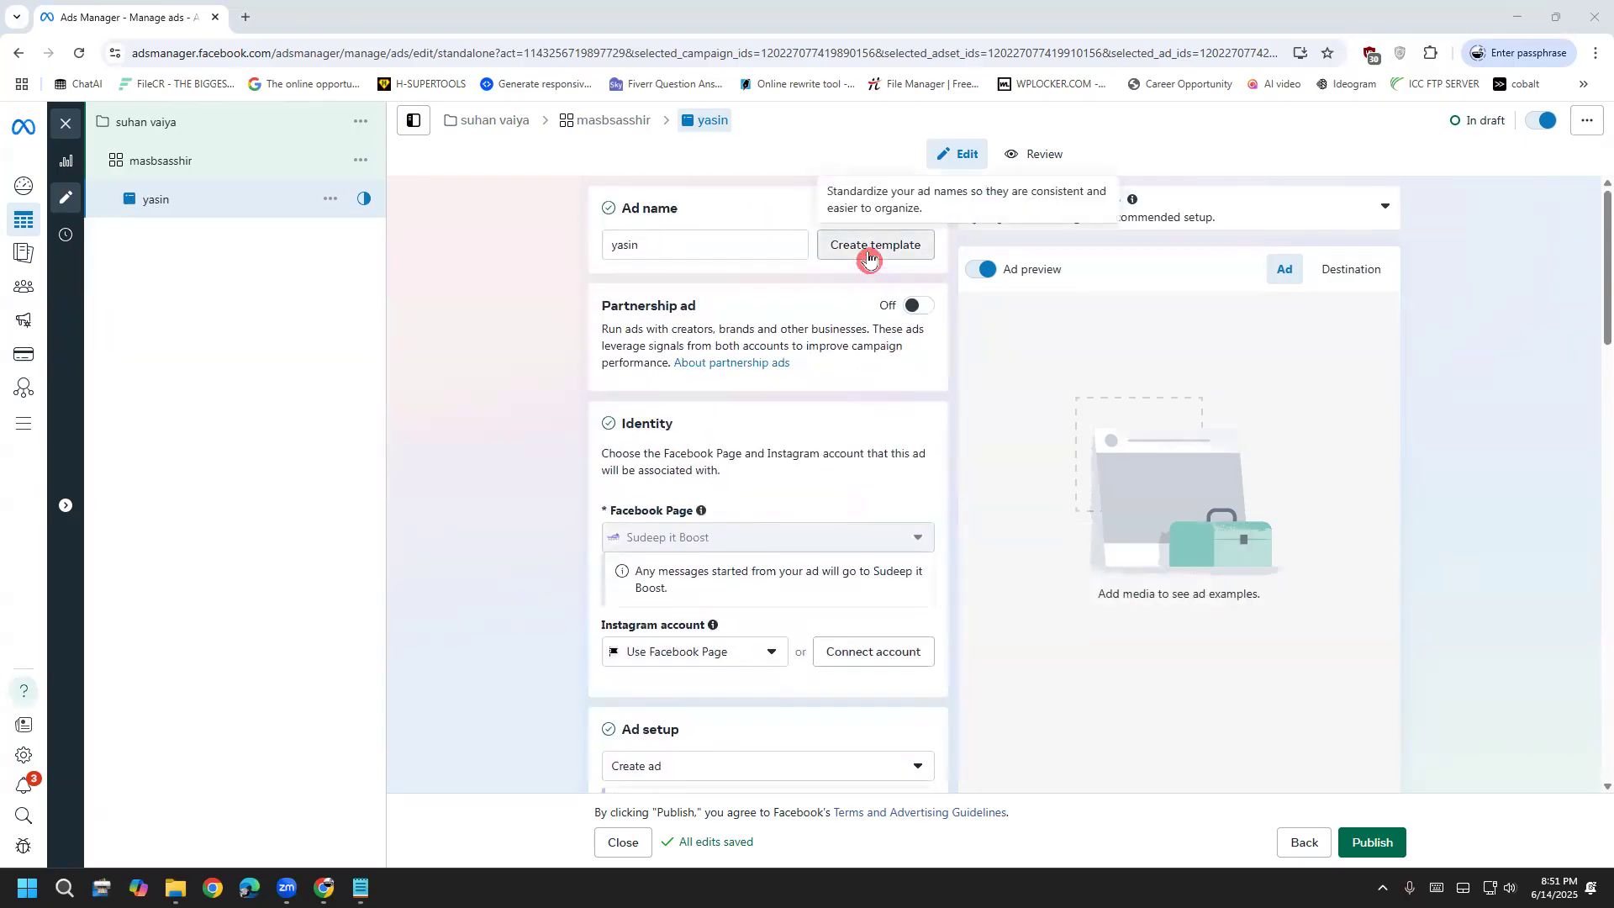
{"action": "scroll", "coordinate": [622, 462], "scroll_direction": "down", "scroll_amount": 2}
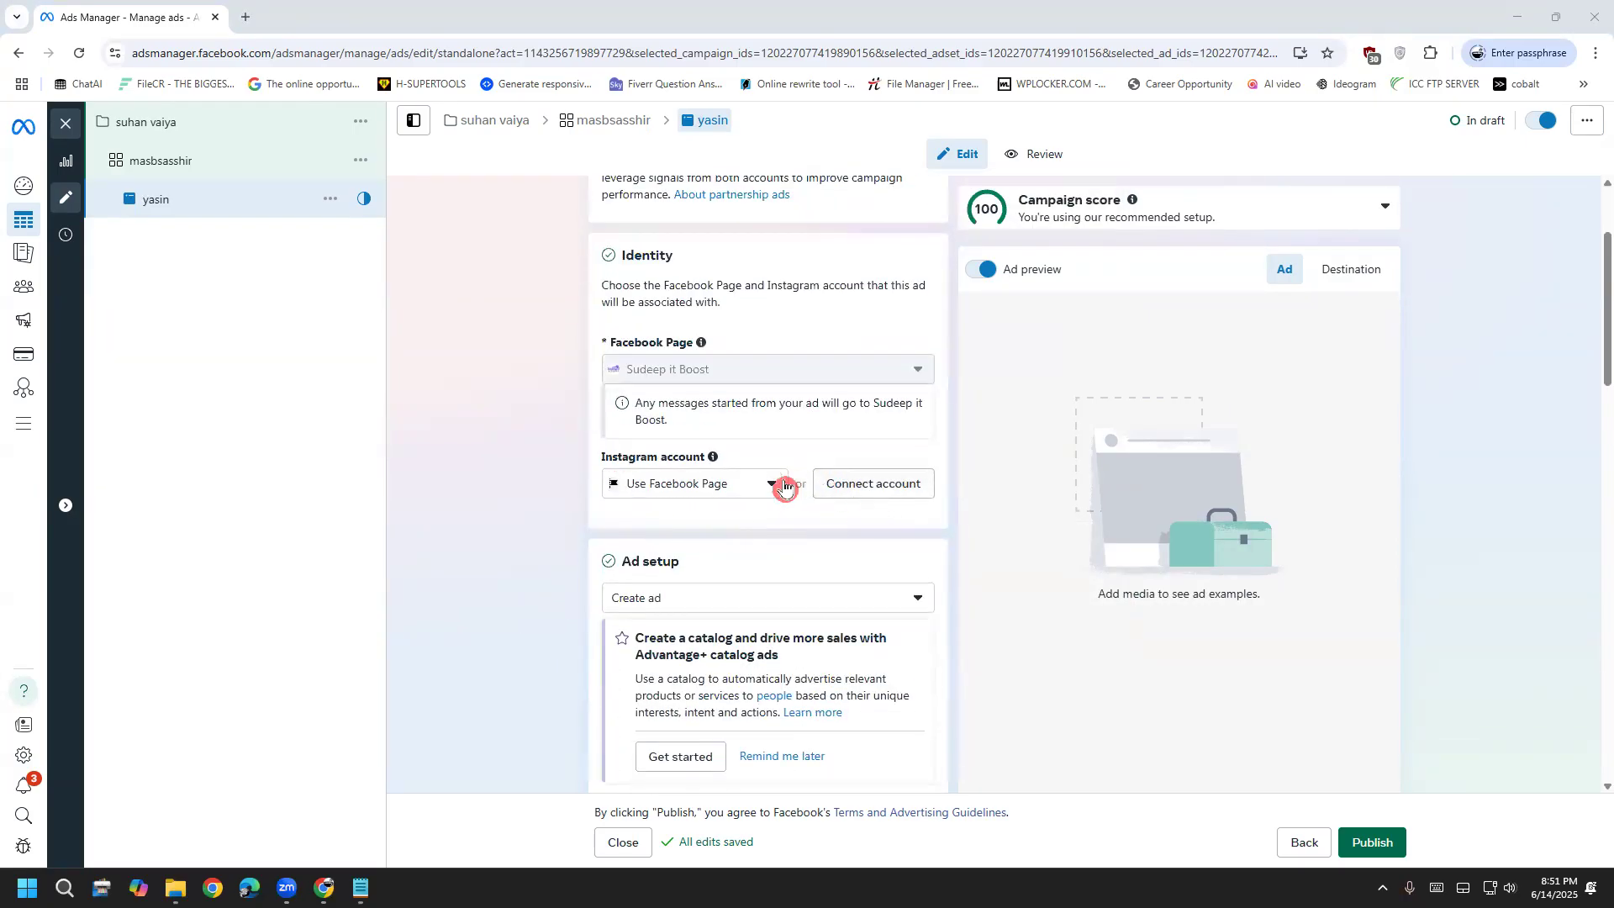
{"action": "scroll", "coordinate": [673, 545], "scroll_direction": "down", "scroll_amount": 2}
{"action": "scroll", "coordinate": [689, 504], "scroll_direction": "down", "scroll_amount": 1}
{"action": "left_click", "coordinate": [718, 438]}
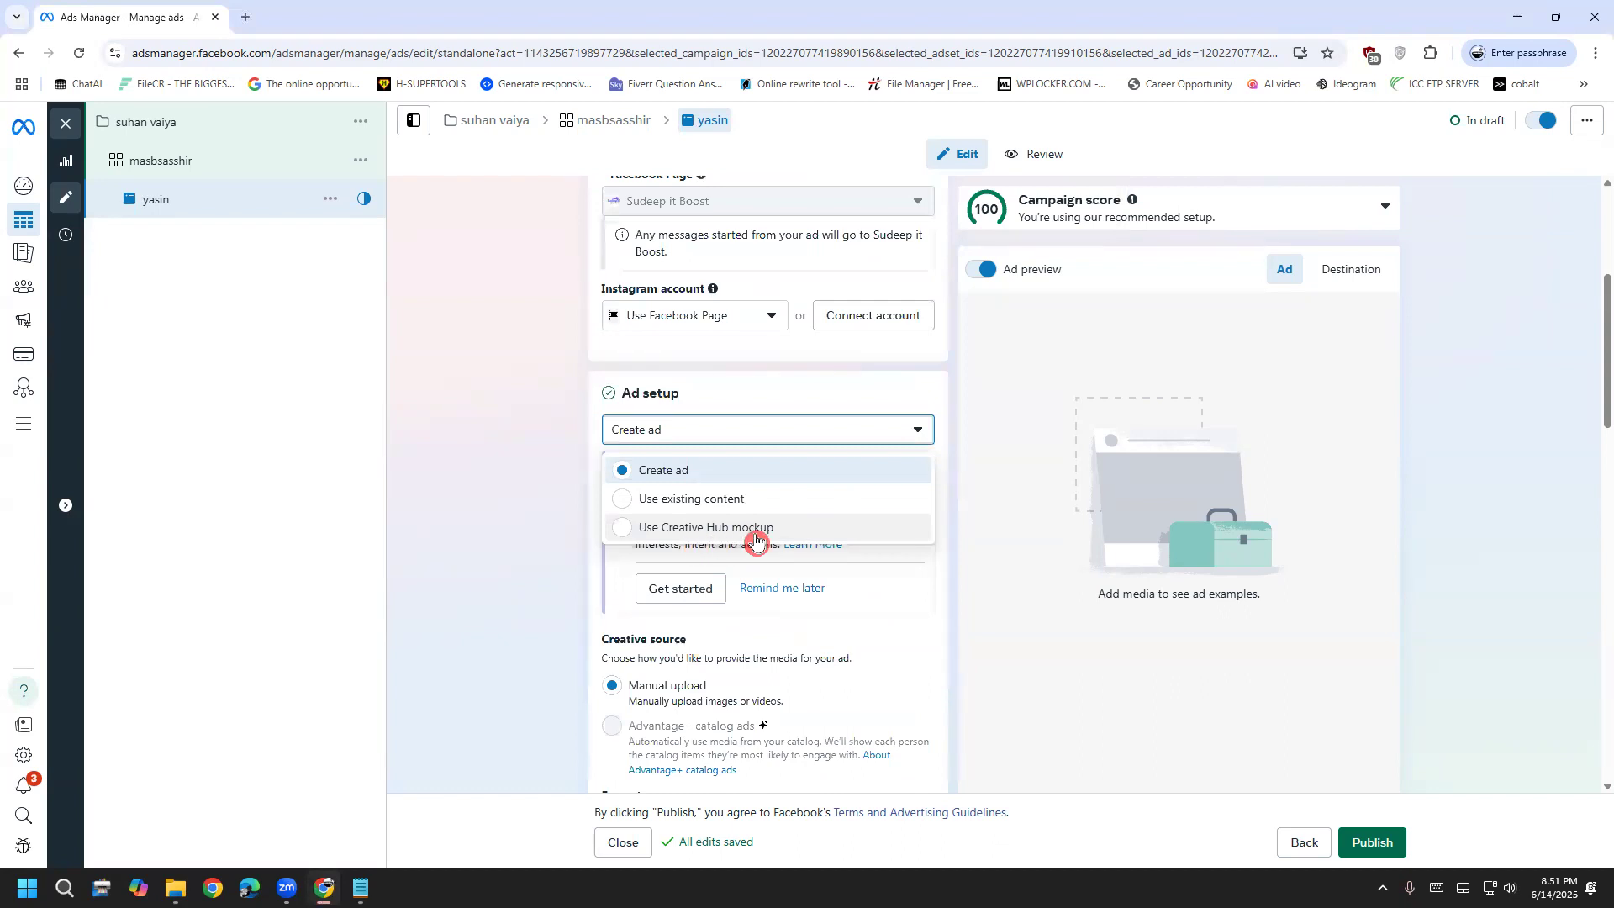
{"action": "left_click", "coordinate": [670, 478]}
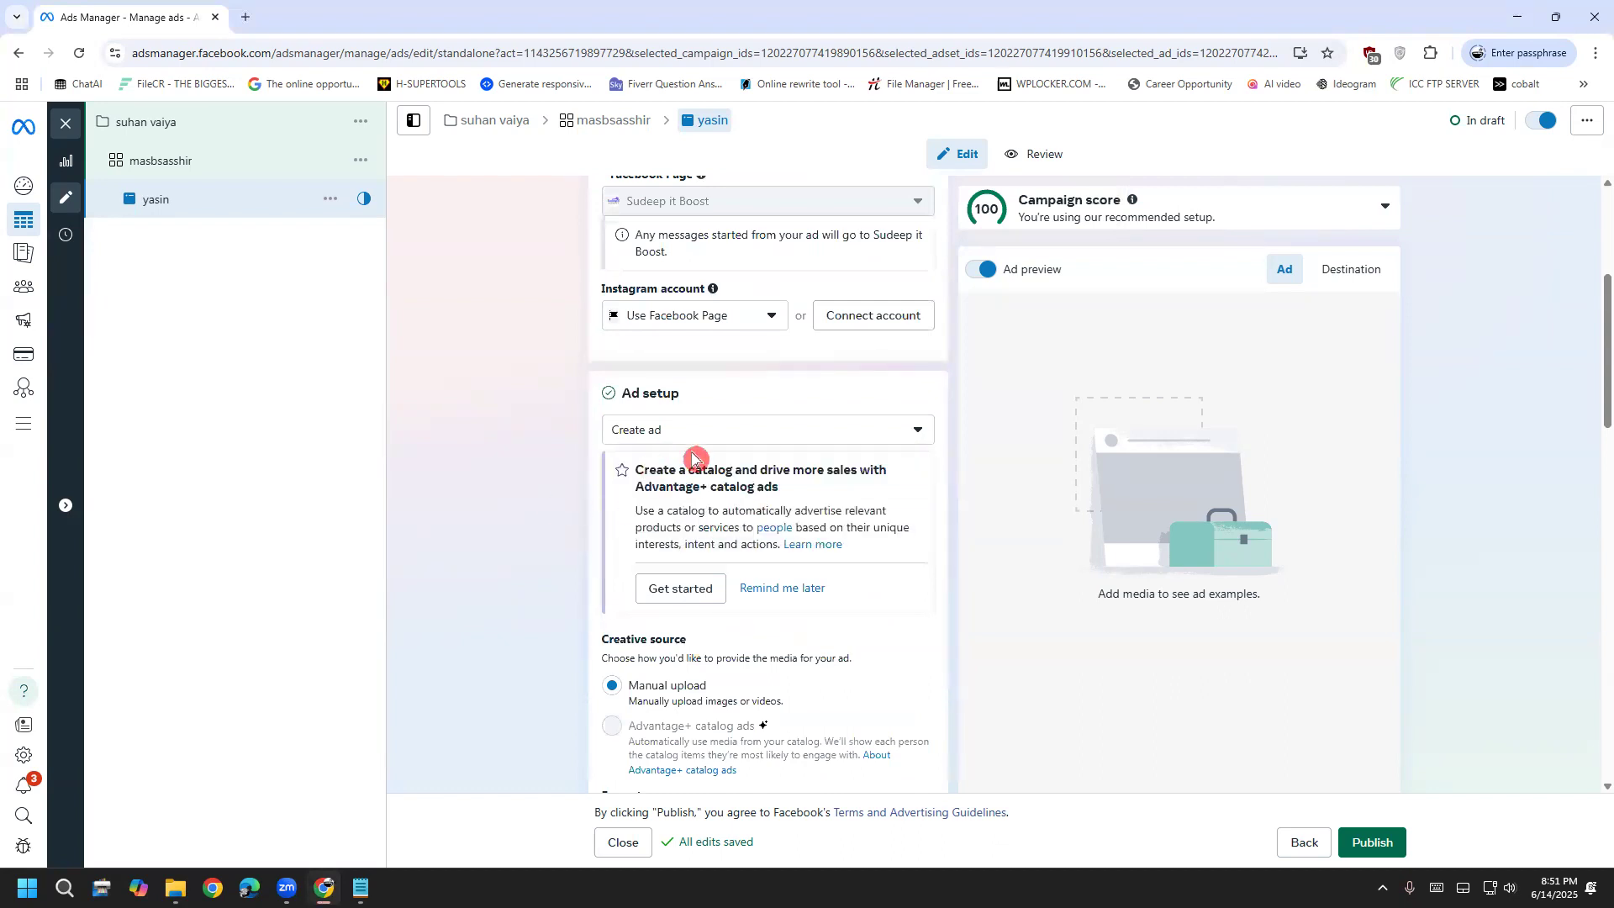
{"action": "scroll", "coordinate": [613, 612], "scroll_direction": "down", "scroll_amount": 3}
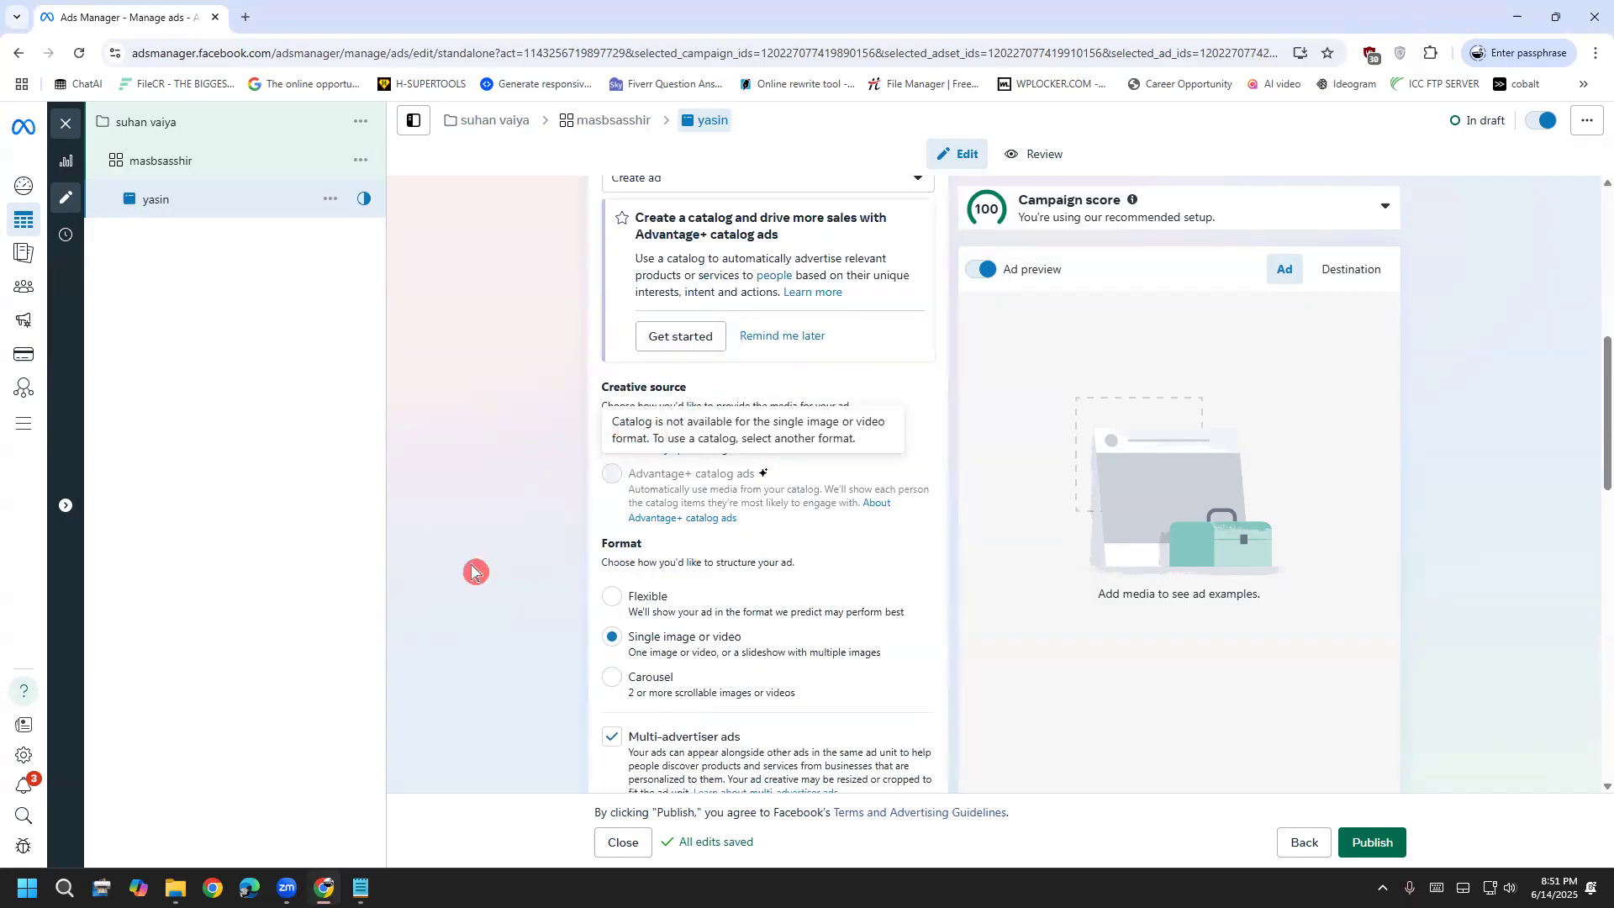
{"action": "scroll", "coordinate": [588, 577], "scroll_direction": "down", "scroll_amount": 5}
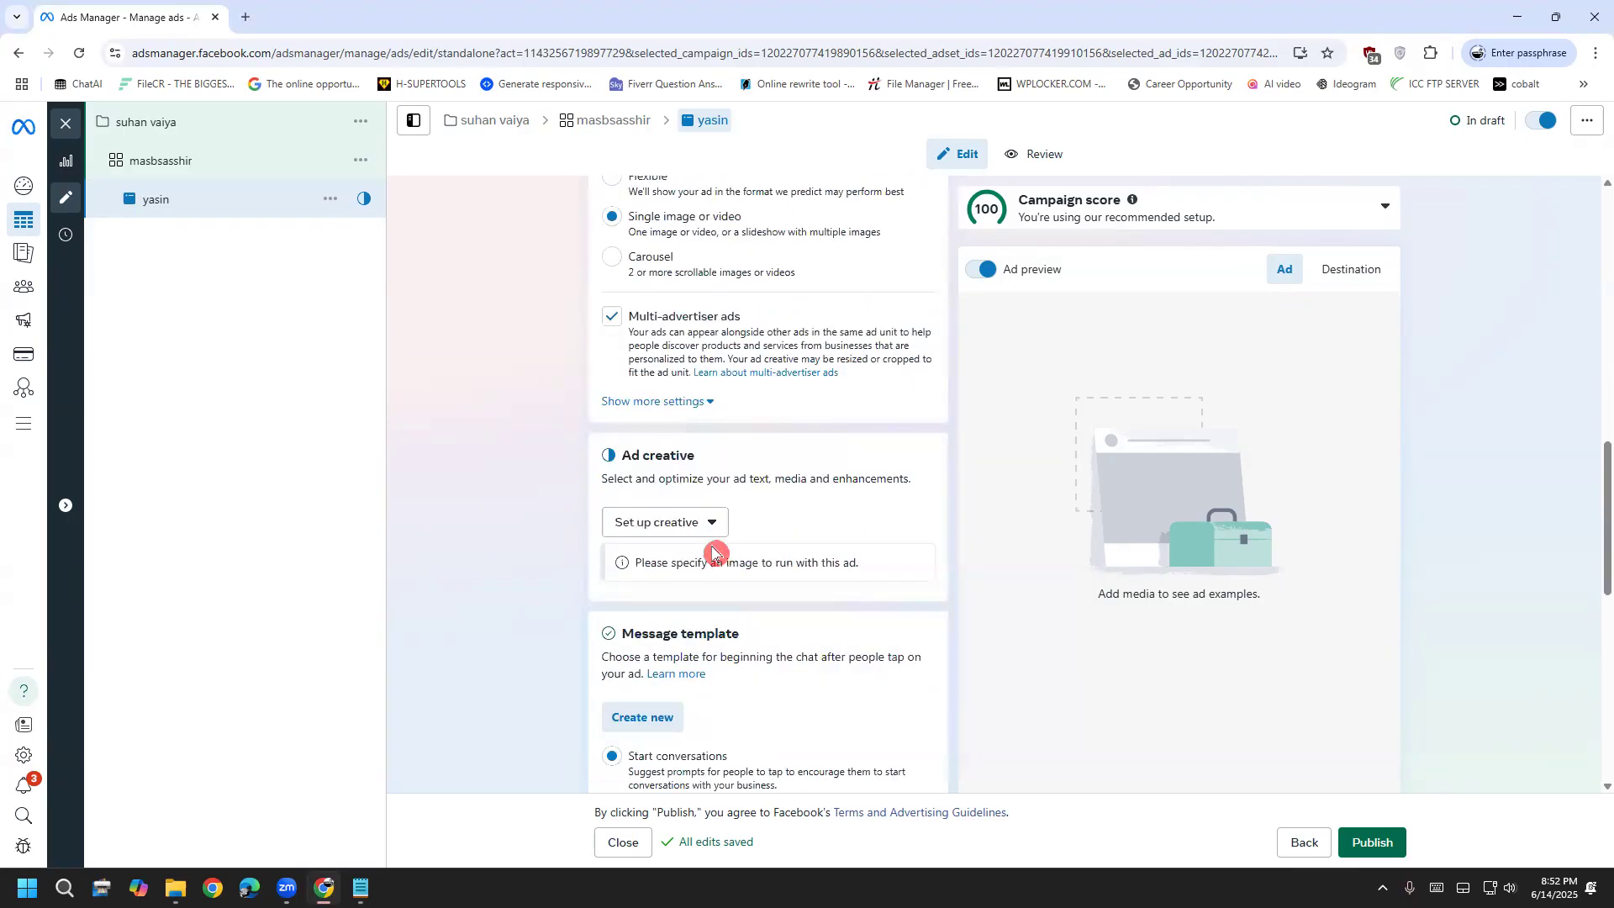
Create an image ad using the Q/S Oliver 'Blue Modern' 1080 × 1080 jacket image
{"action": "left_click", "coordinate": [698, 539]}
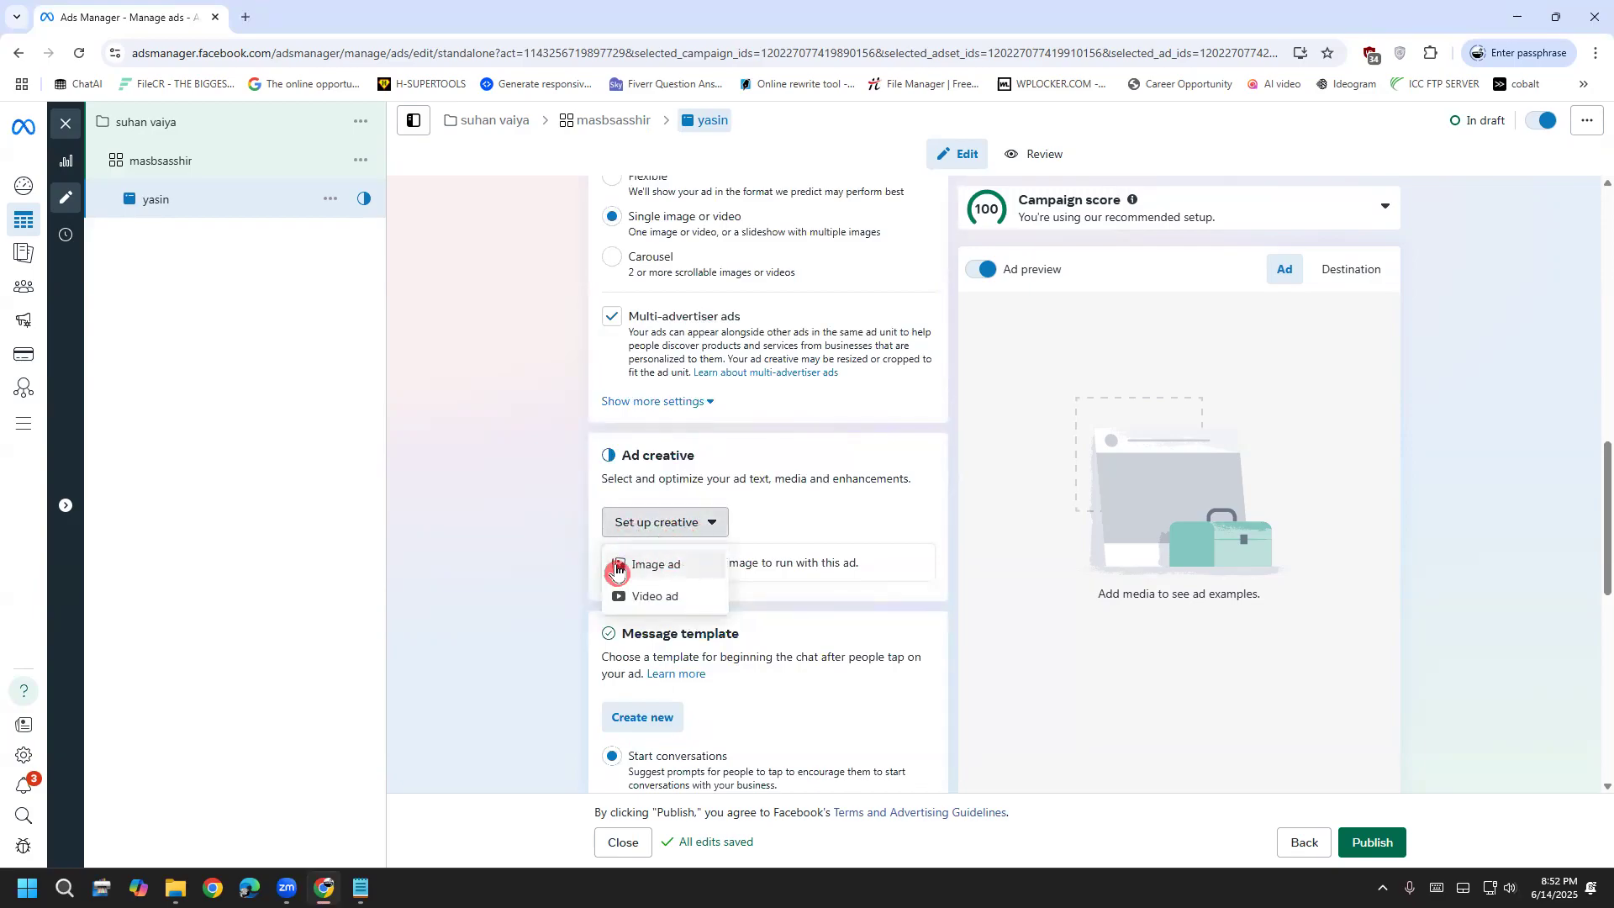
{"action": "left_click", "coordinate": [644, 566]}
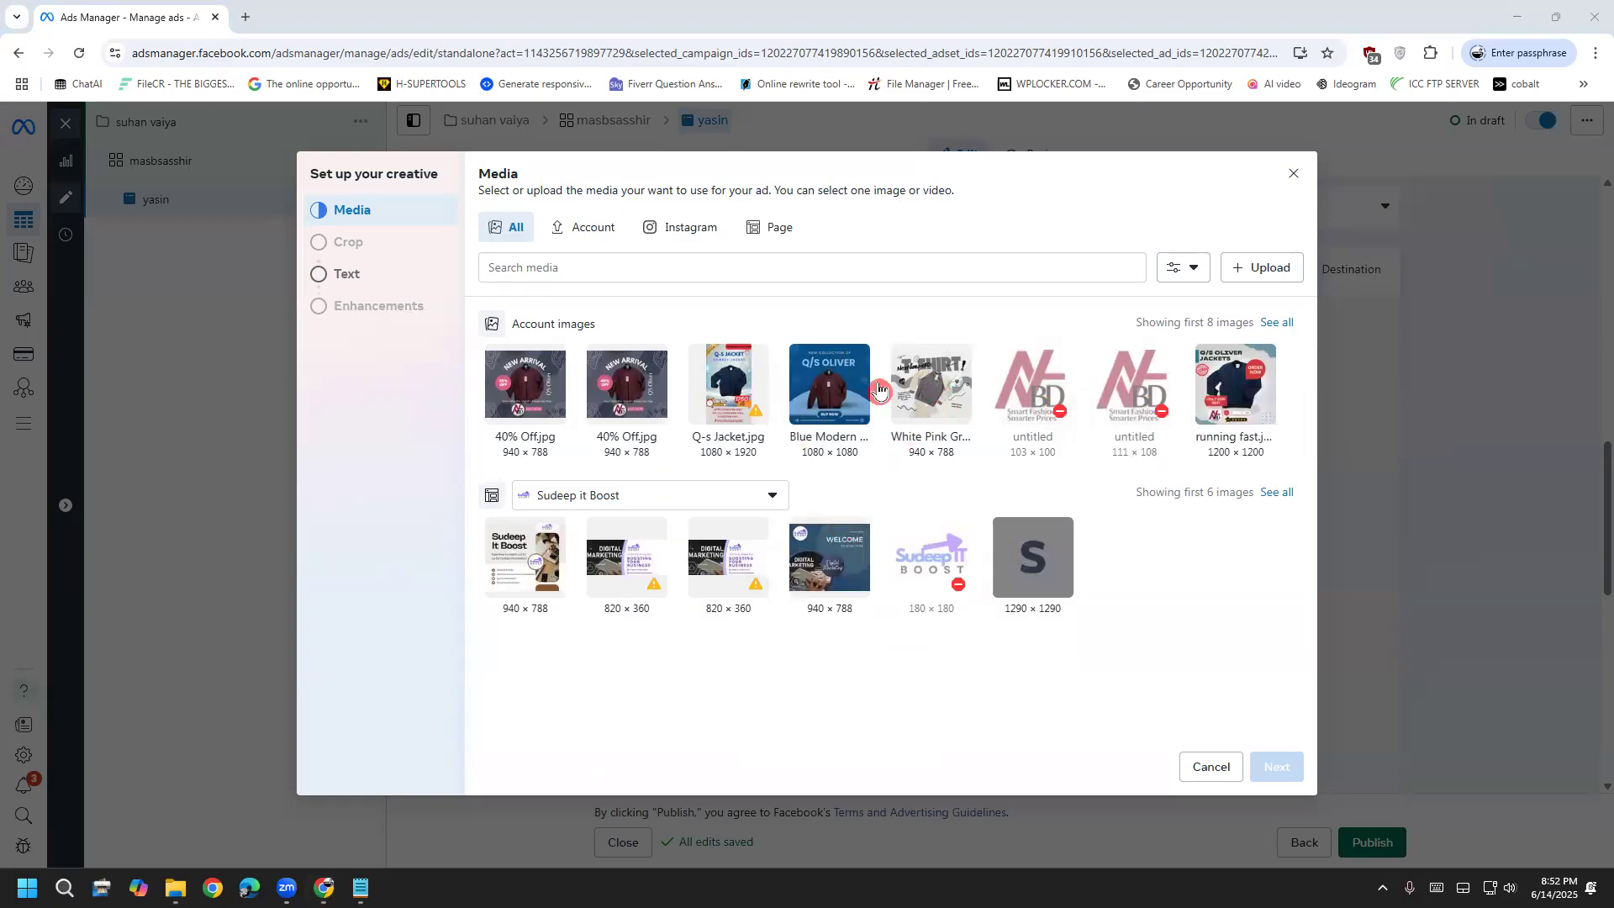
{"action": "left_click", "coordinate": [831, 385]}
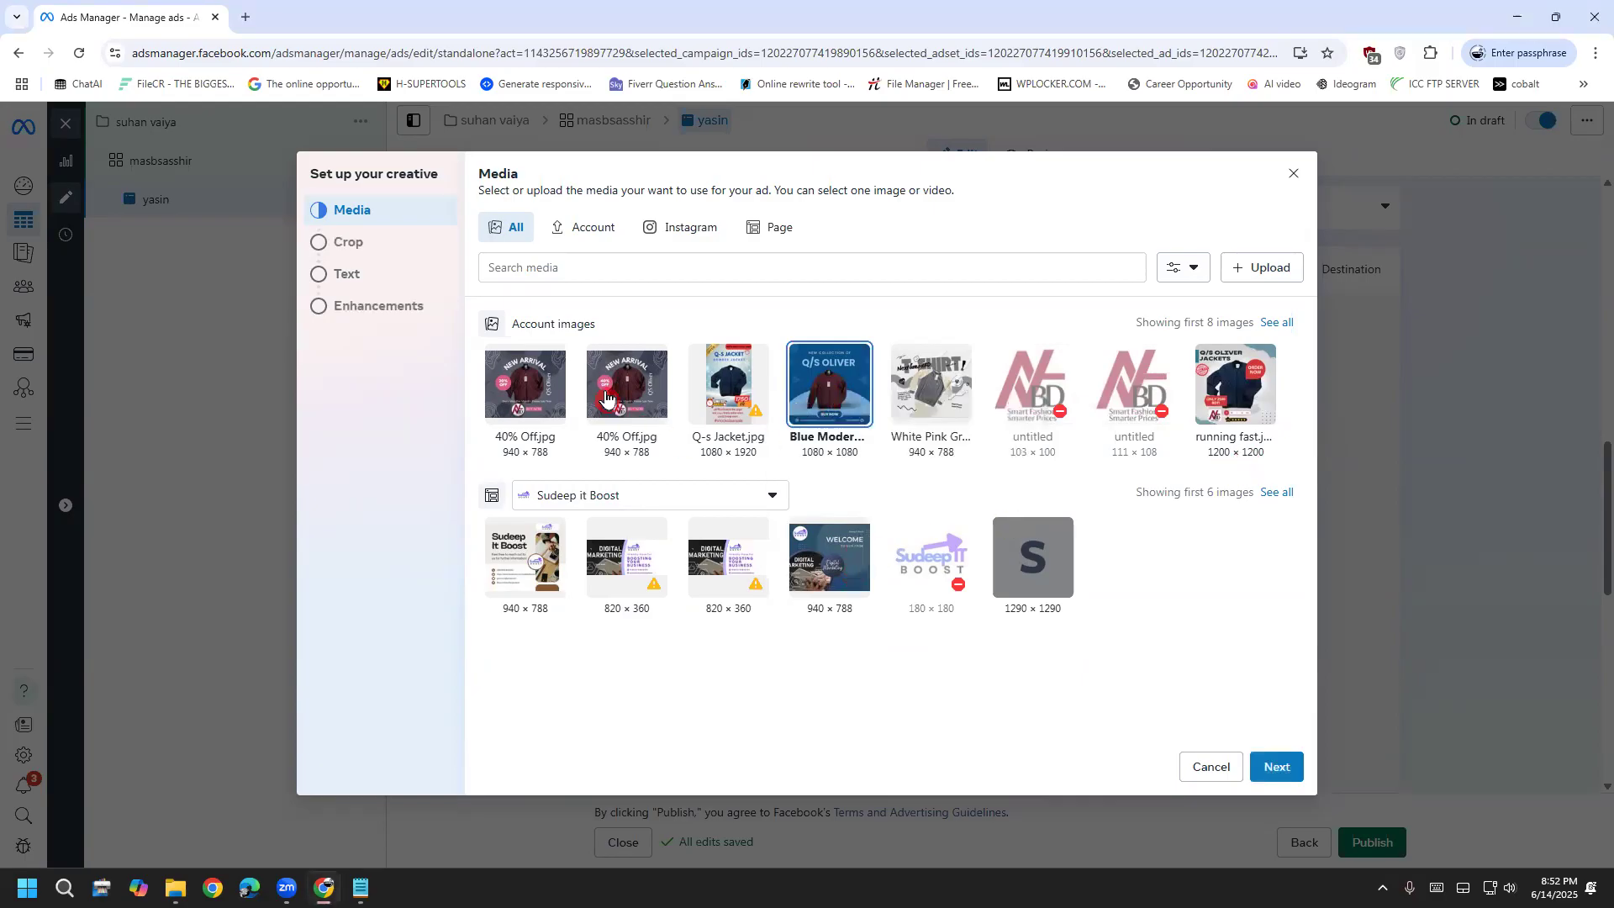
{"action": "left_click", "coordinate": [371, 250]}
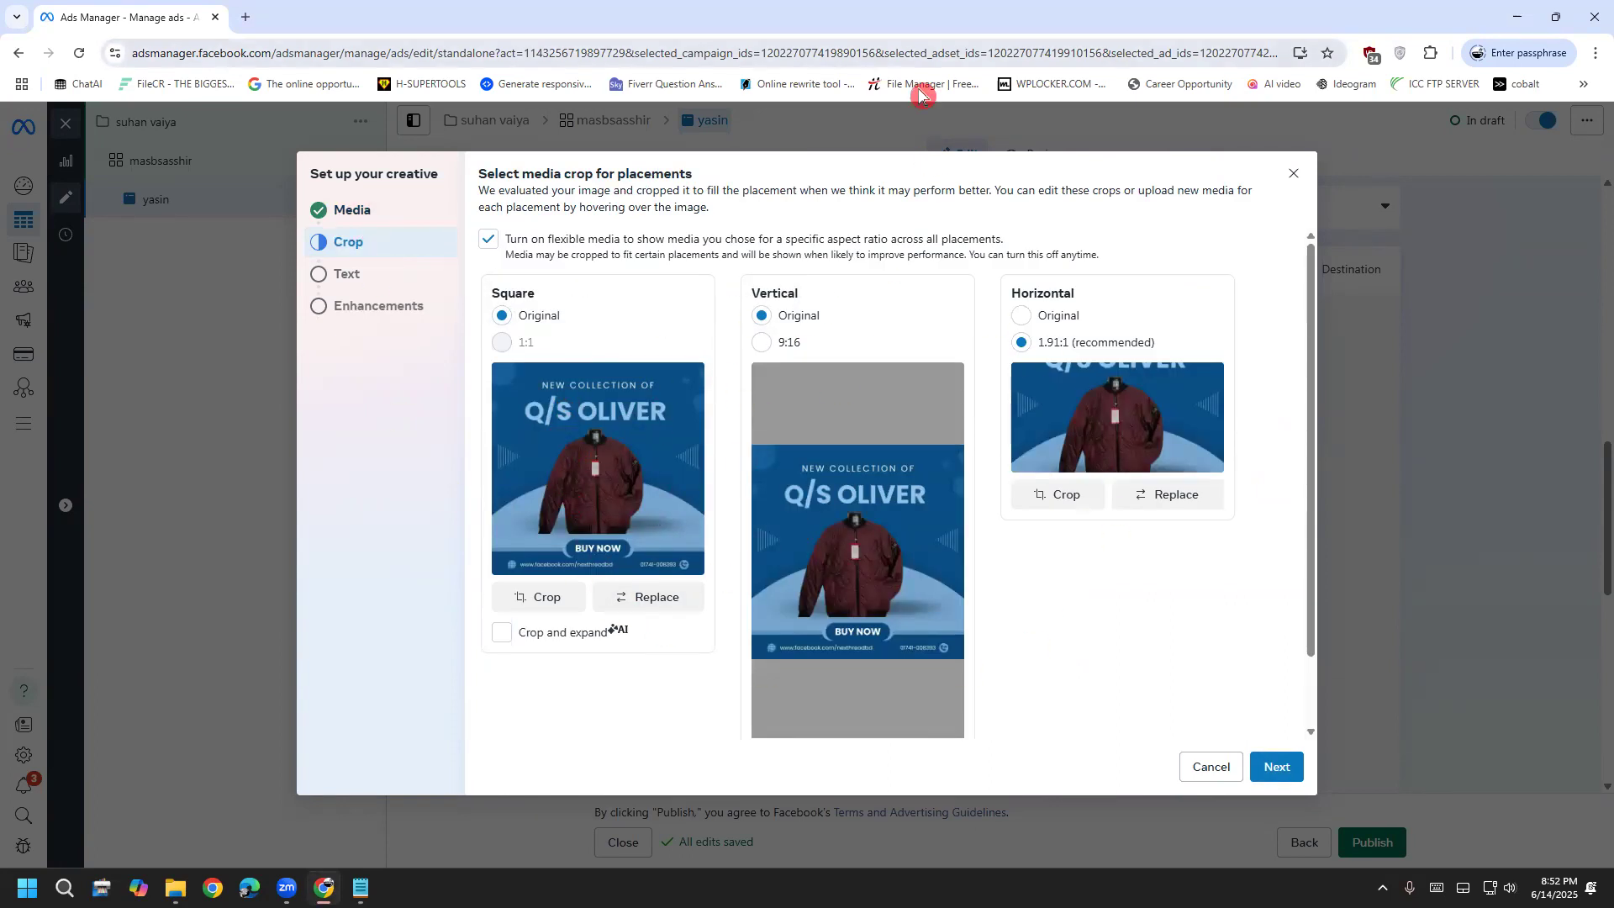
Keep the default Square, Vertical and Horizontal crops and start a new browser tab
{"action": "left_click_drag", "start_coordinate": [614, 416], "coordinate": [711, 378]}
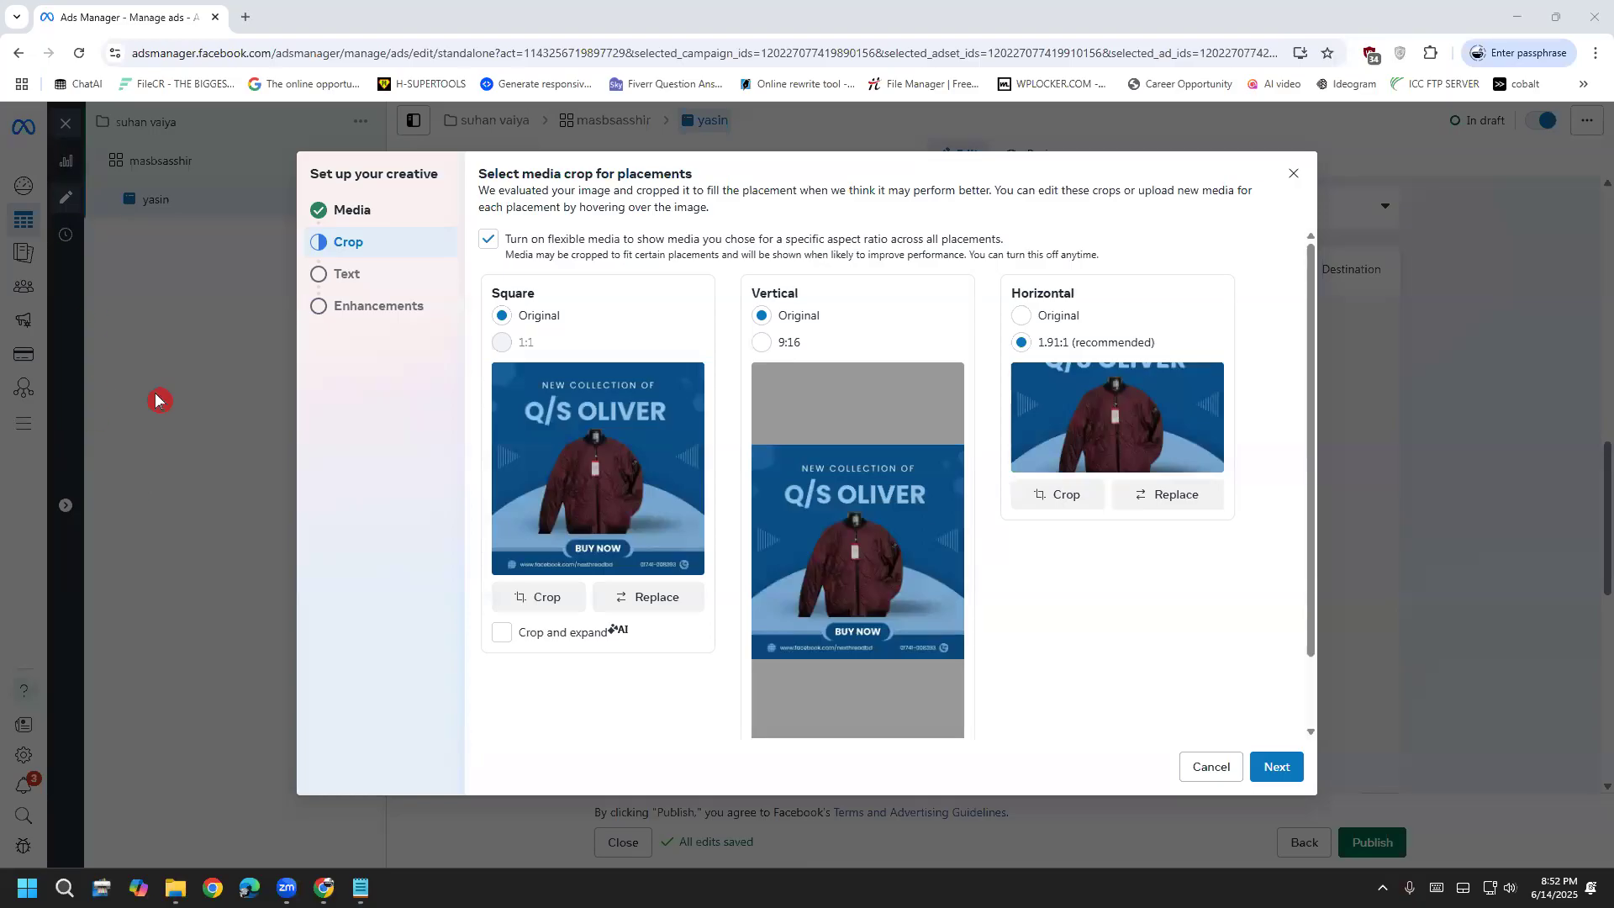
{"action": "left_click", "coordinate": [1294, 181]}
{"action": "left_click", "coordinate": [245, 17]}
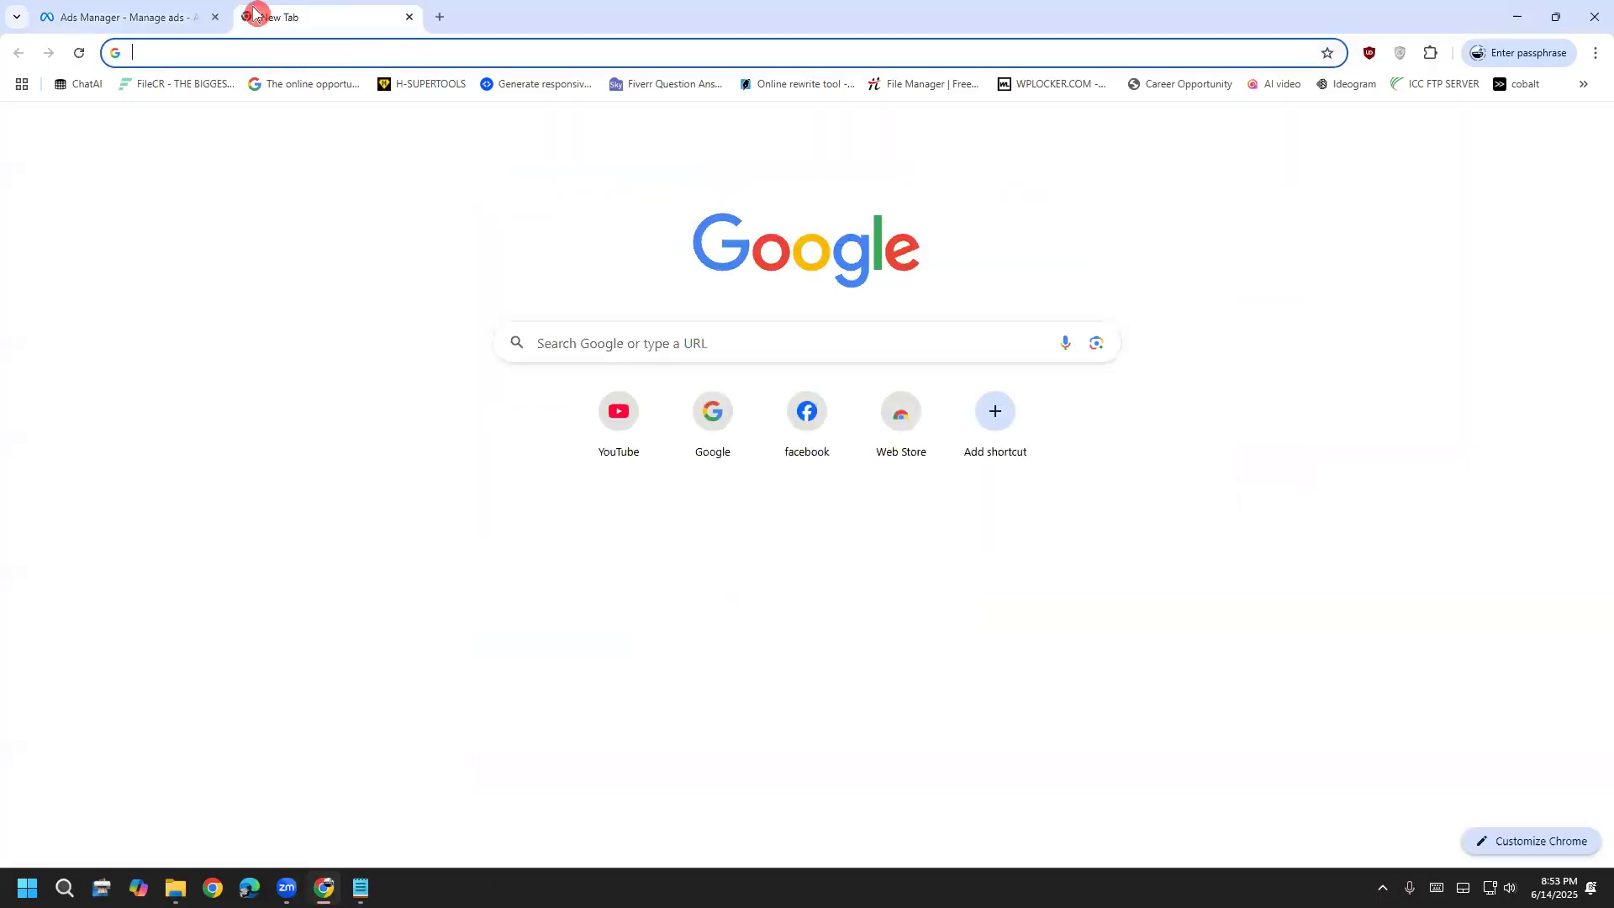
On Facebook, search for 'nextheadbd', correcting the search term along the way
{"action": "left_click", "coordinate": [832, 423]}
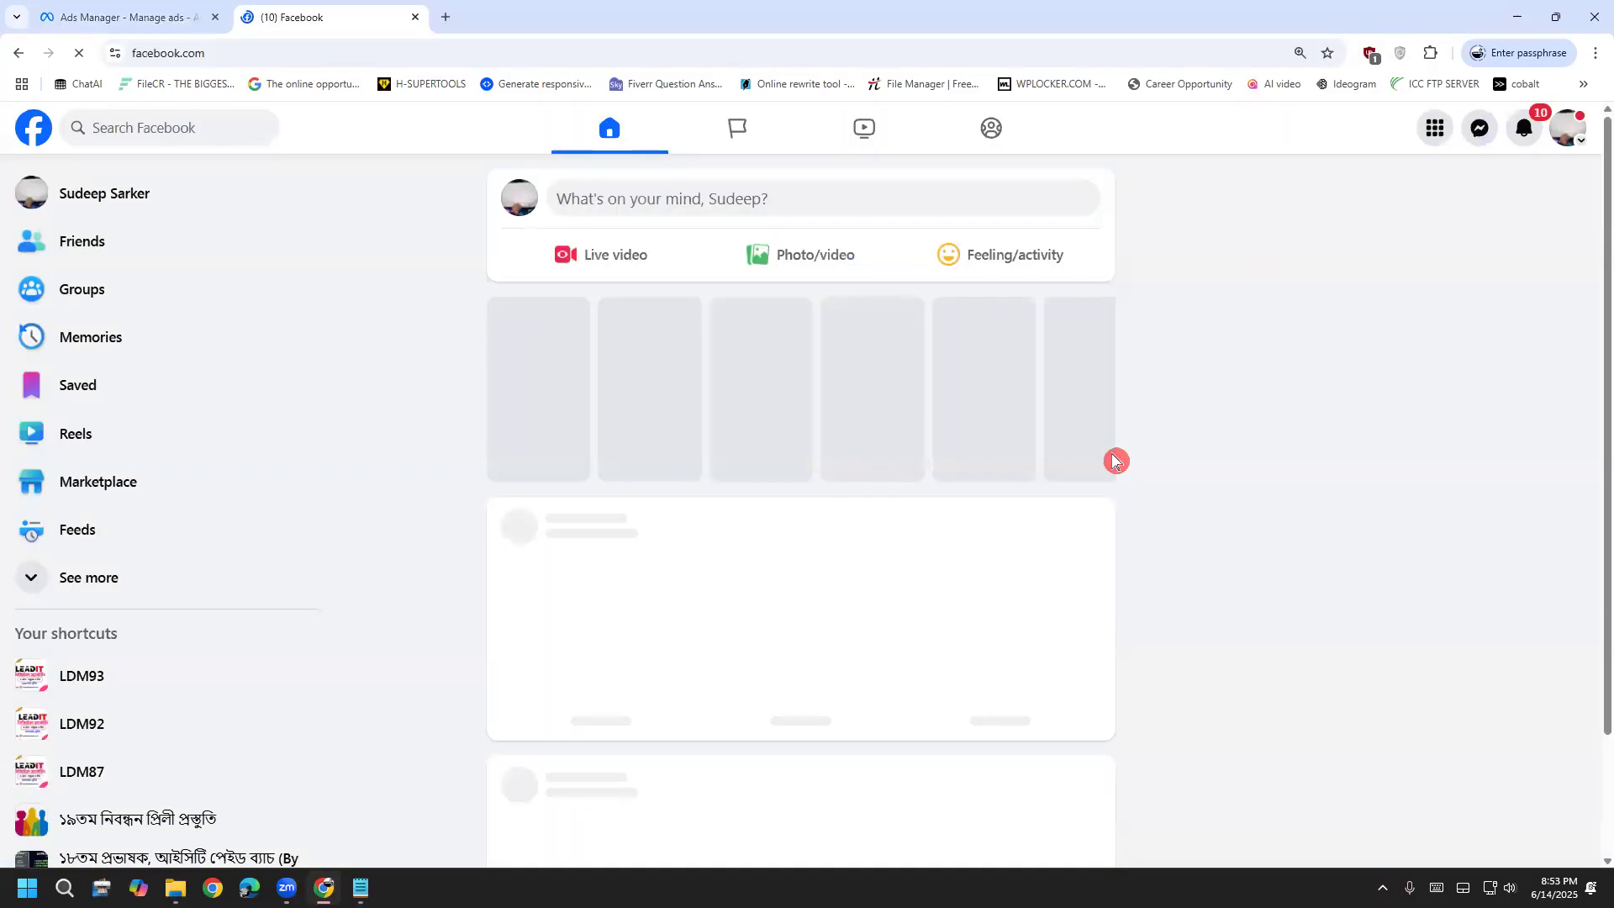
{"action": "left_click", "coordinate": [235, 116]}
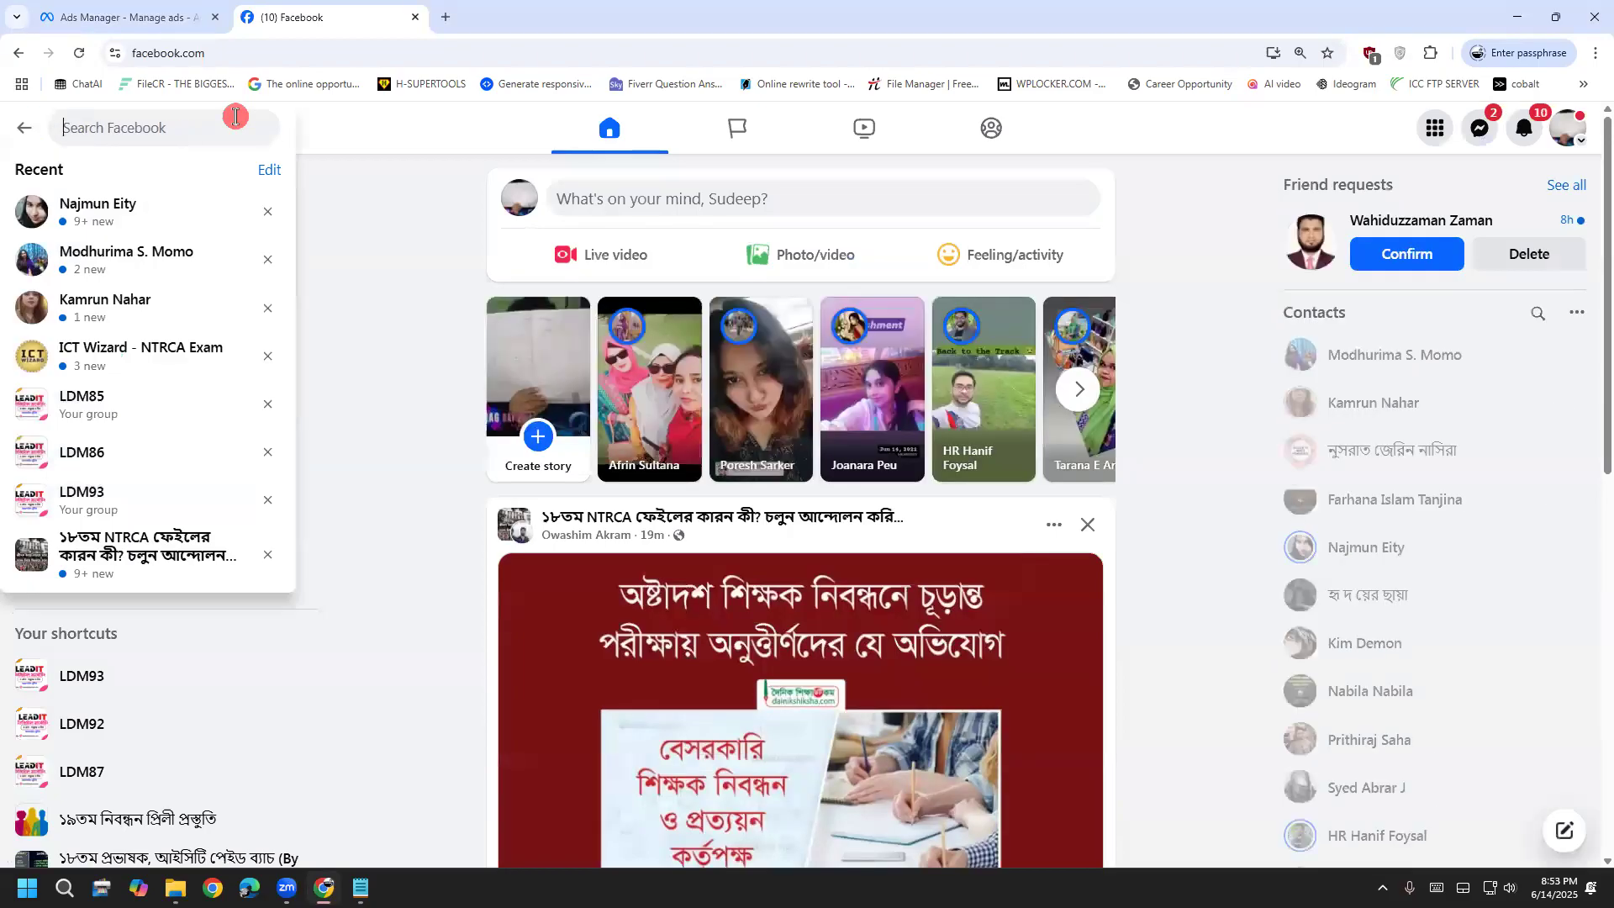
{"action": "type", "text": "nexthrea"}
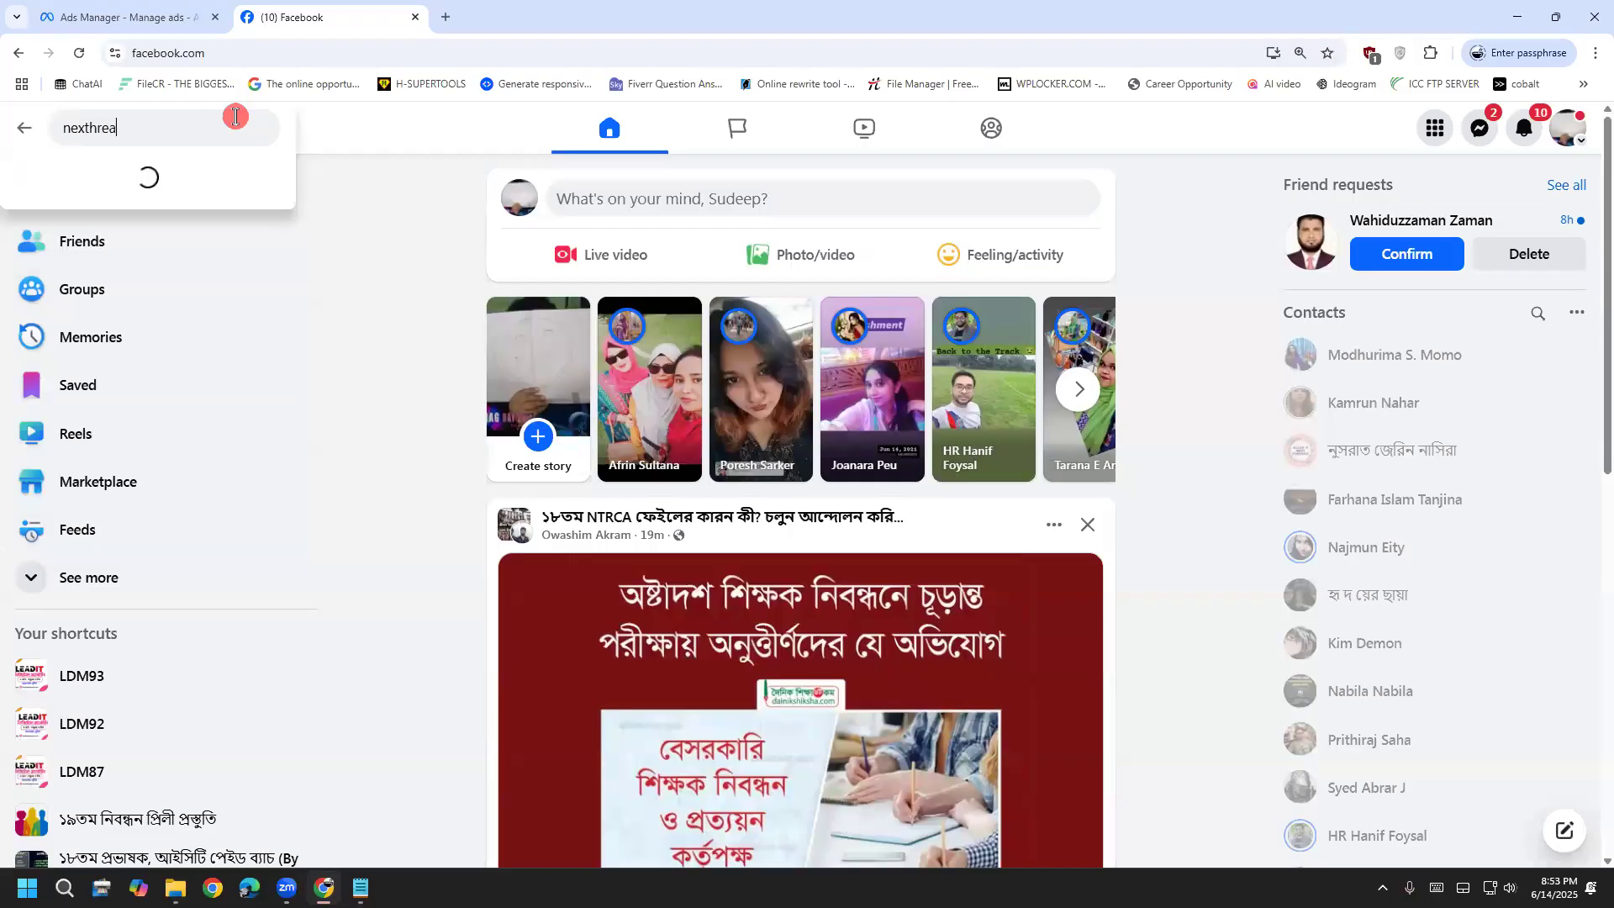
{"action": "key", "text": "BackSpace"}
{"action": "key", "text": "BackSpace"}
{"action": "key", "text": "BackSpace"}
{"action": "key", "text": "BackSpace"}
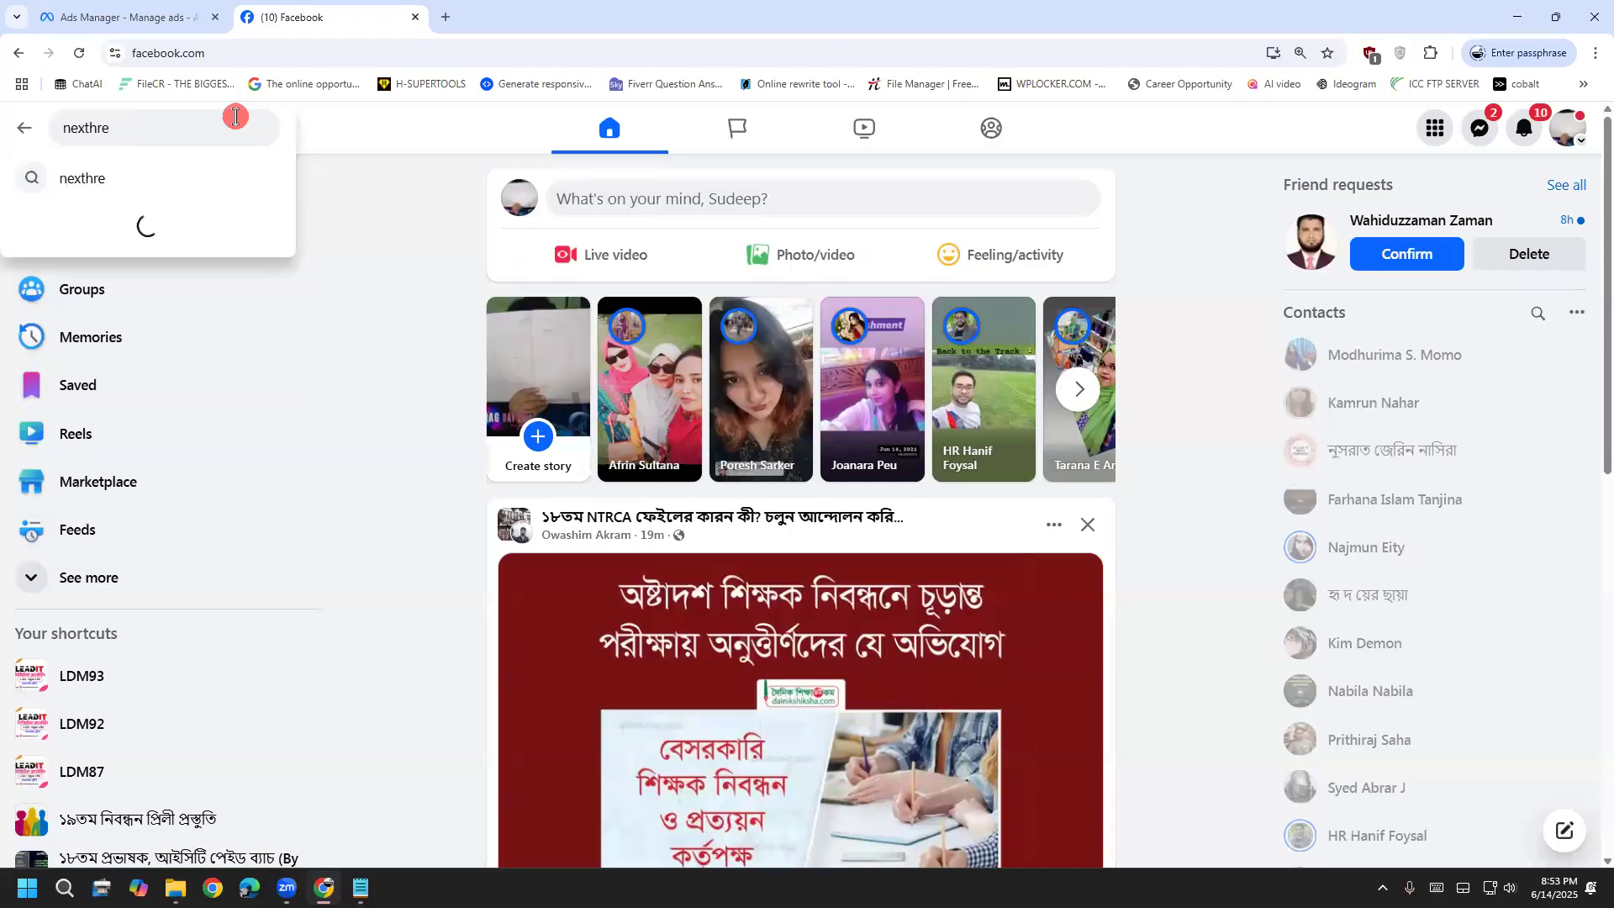
{"action": "key", "text": "Down"}
{"action": "key", "text": "Down"}
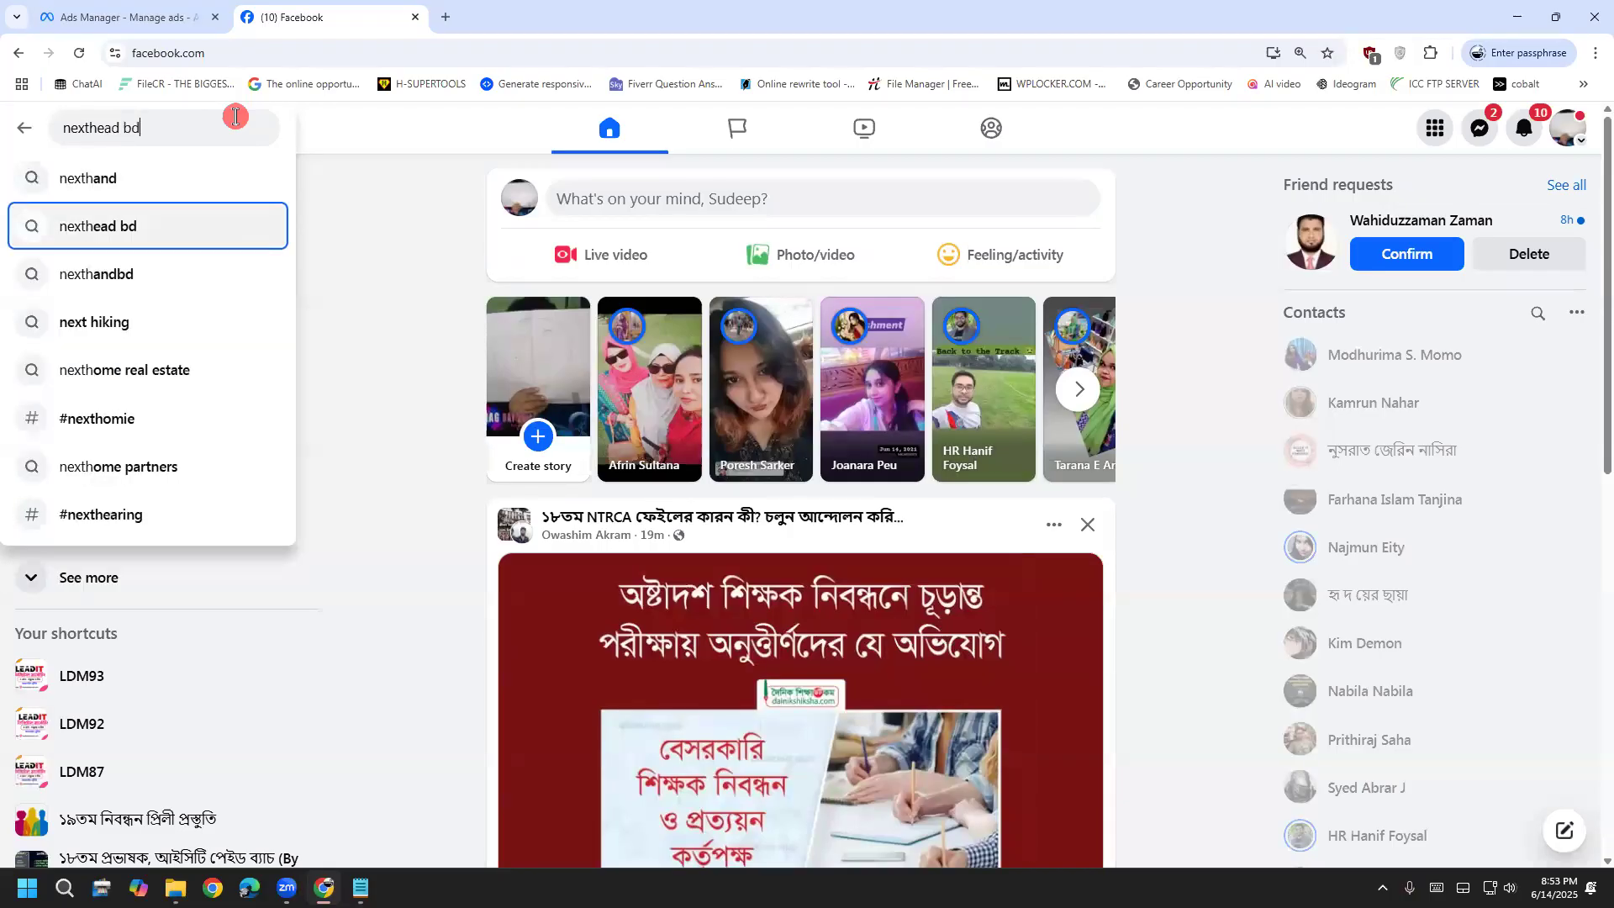
{"action": "key", "text": "Return"}
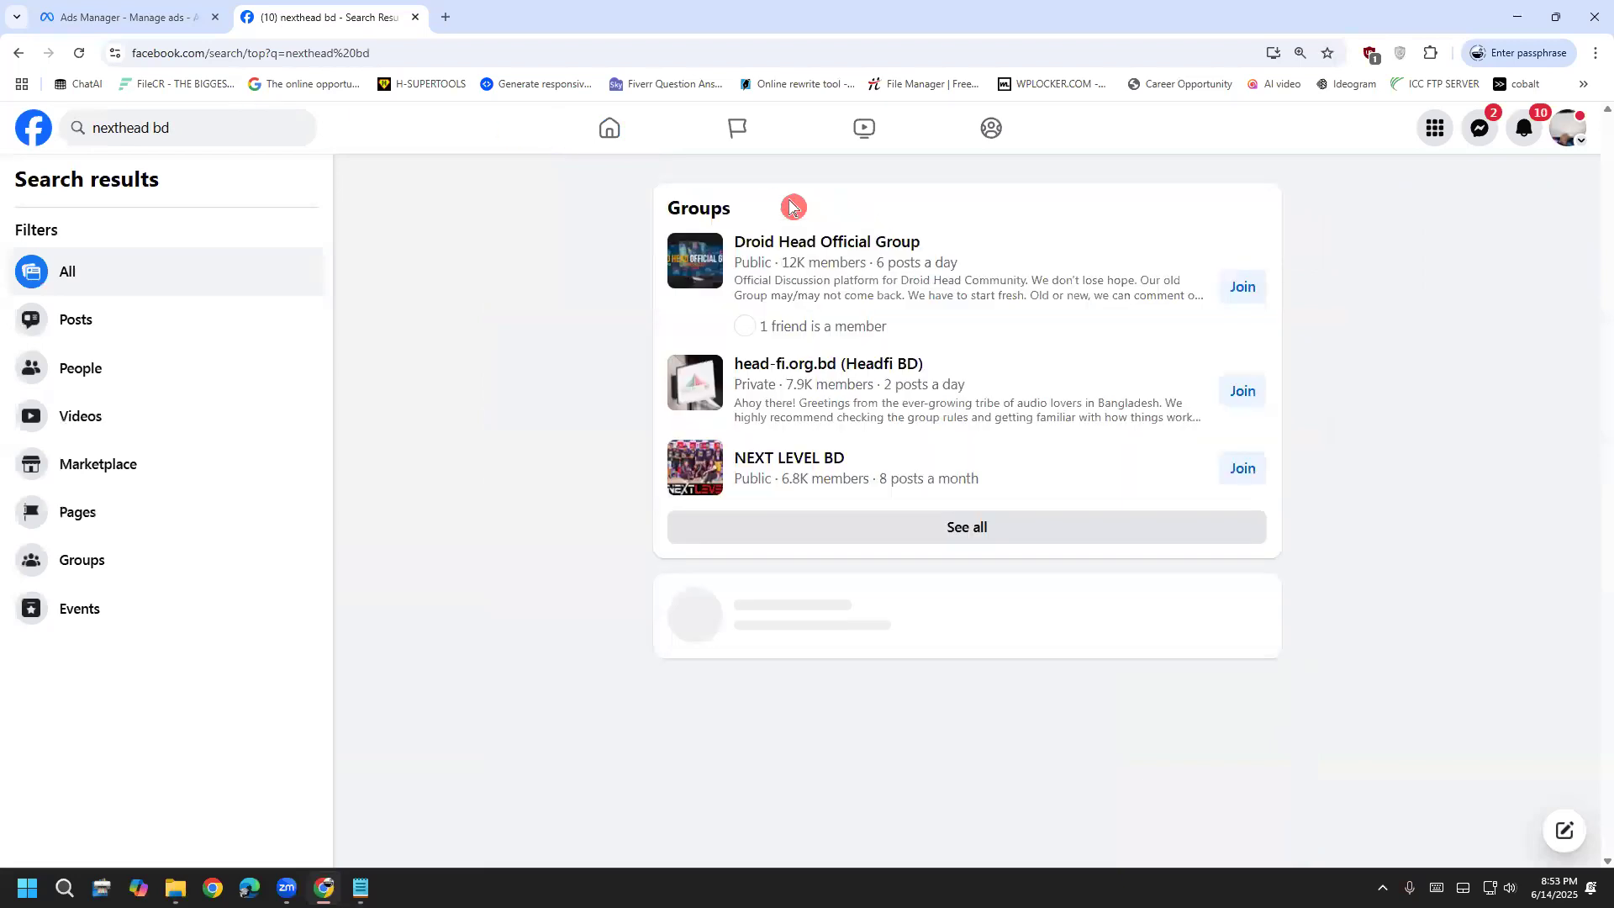
{"action": "scroll", "coordinate": [594, 505], "scroll_direction": "down", "scroll_amount": 4}
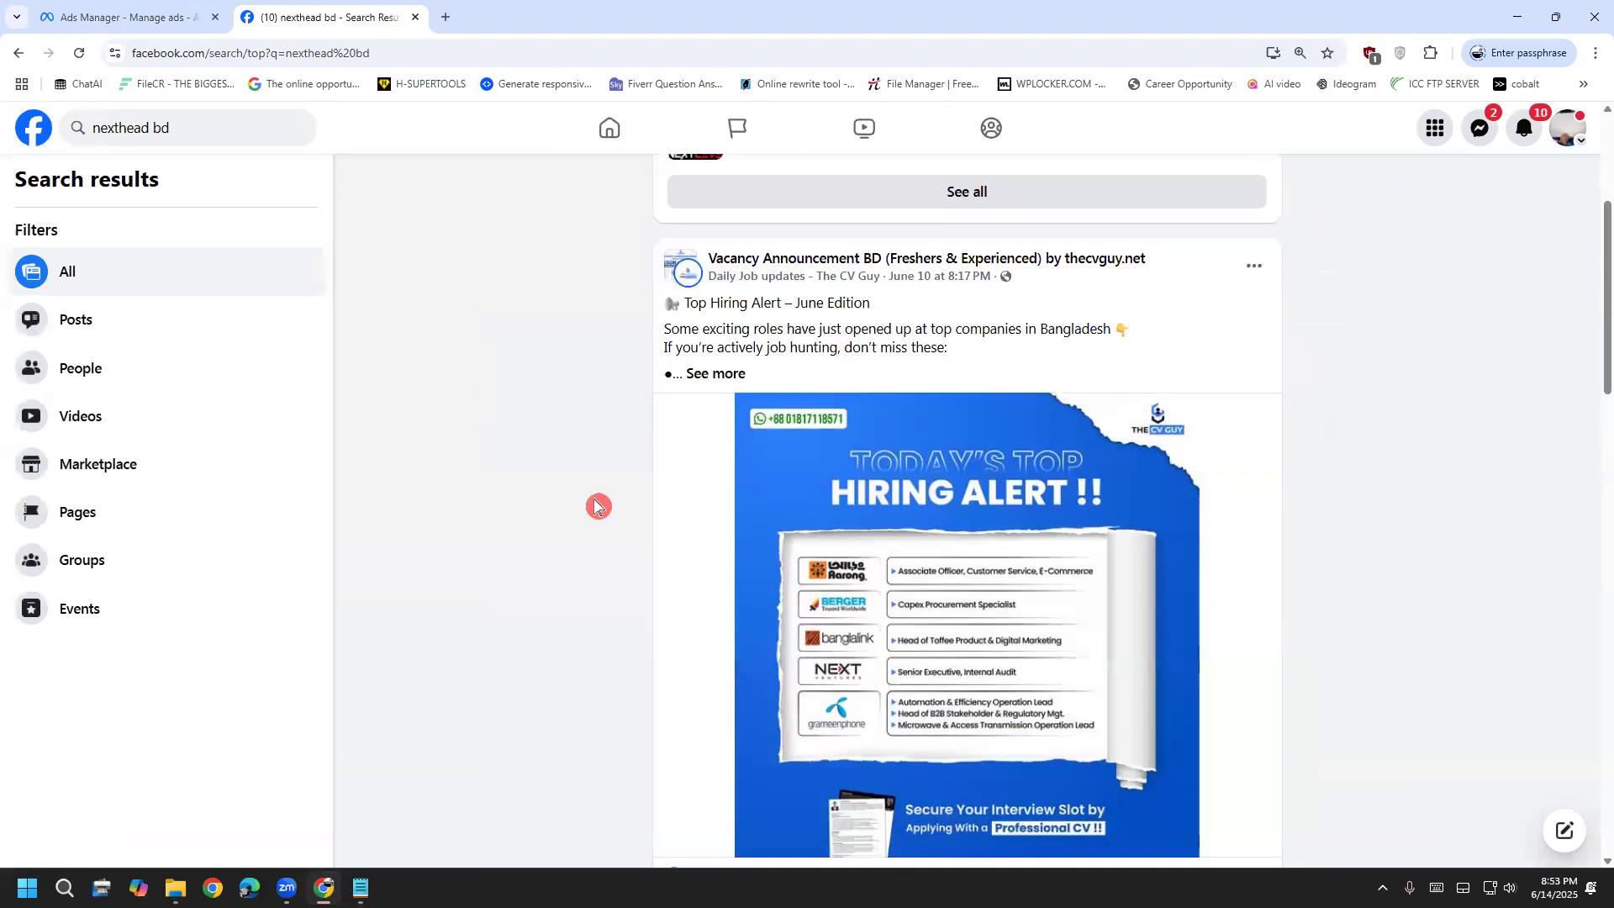
{"action": "scroll", "coordinate": [598, 504], "scroll_direction": "up", "scroll_amount": 4}
{"action": "triple_click", "coordinate": [151, 128]}
{"action": "left_click", "coordinate": [135, 129]}
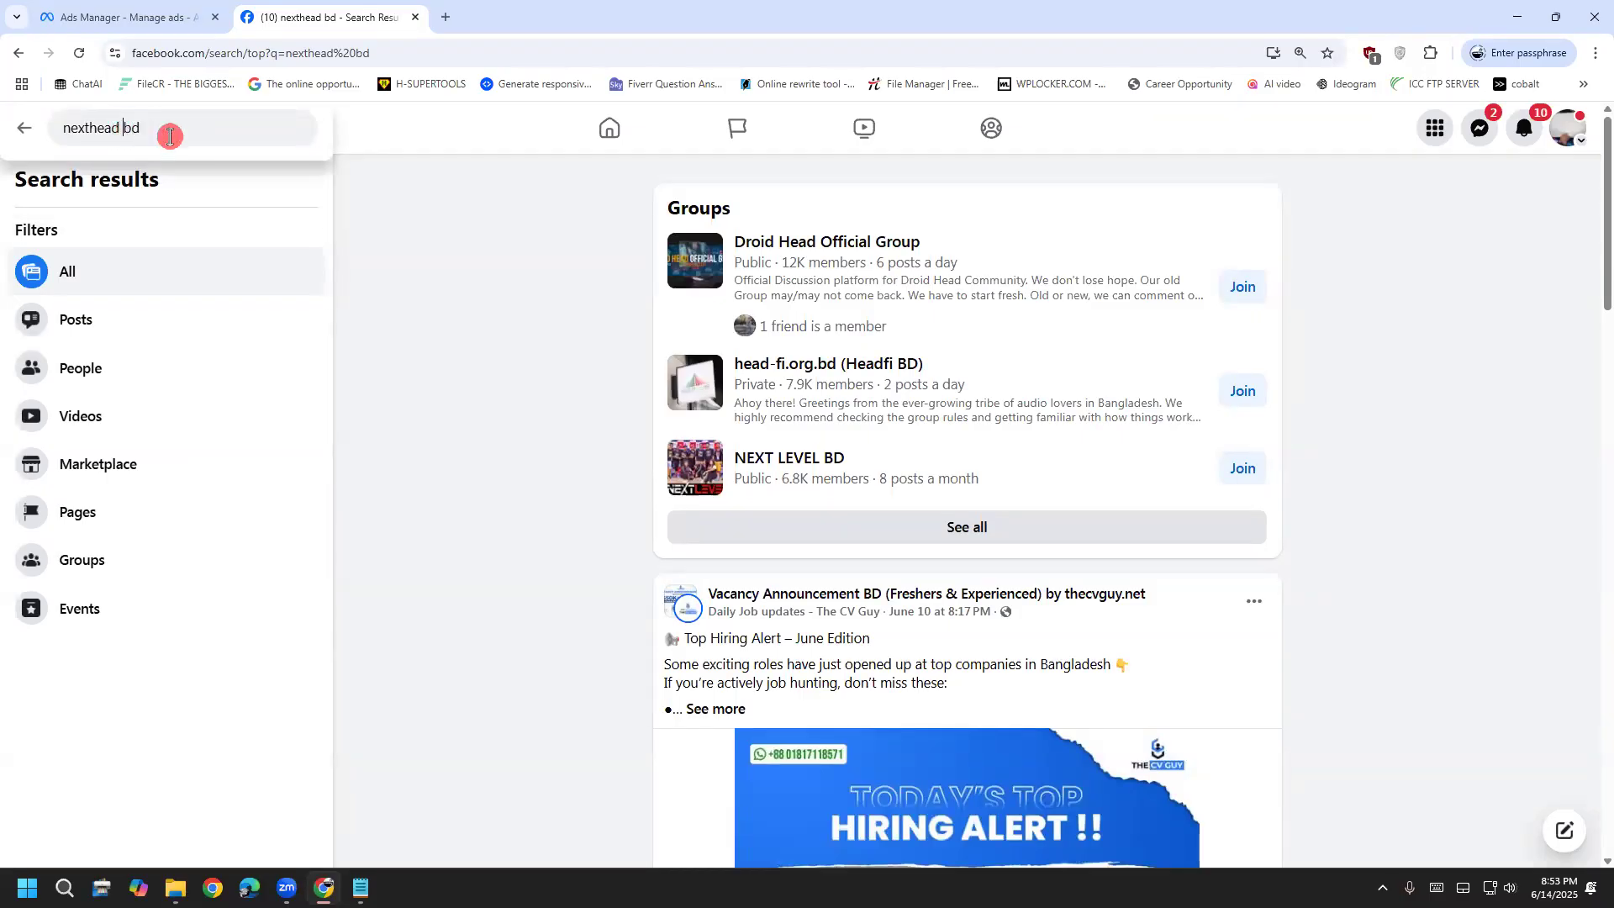
{"action": "key", "text": "BackSpace"}
{"action": "key", "text": "Return"}
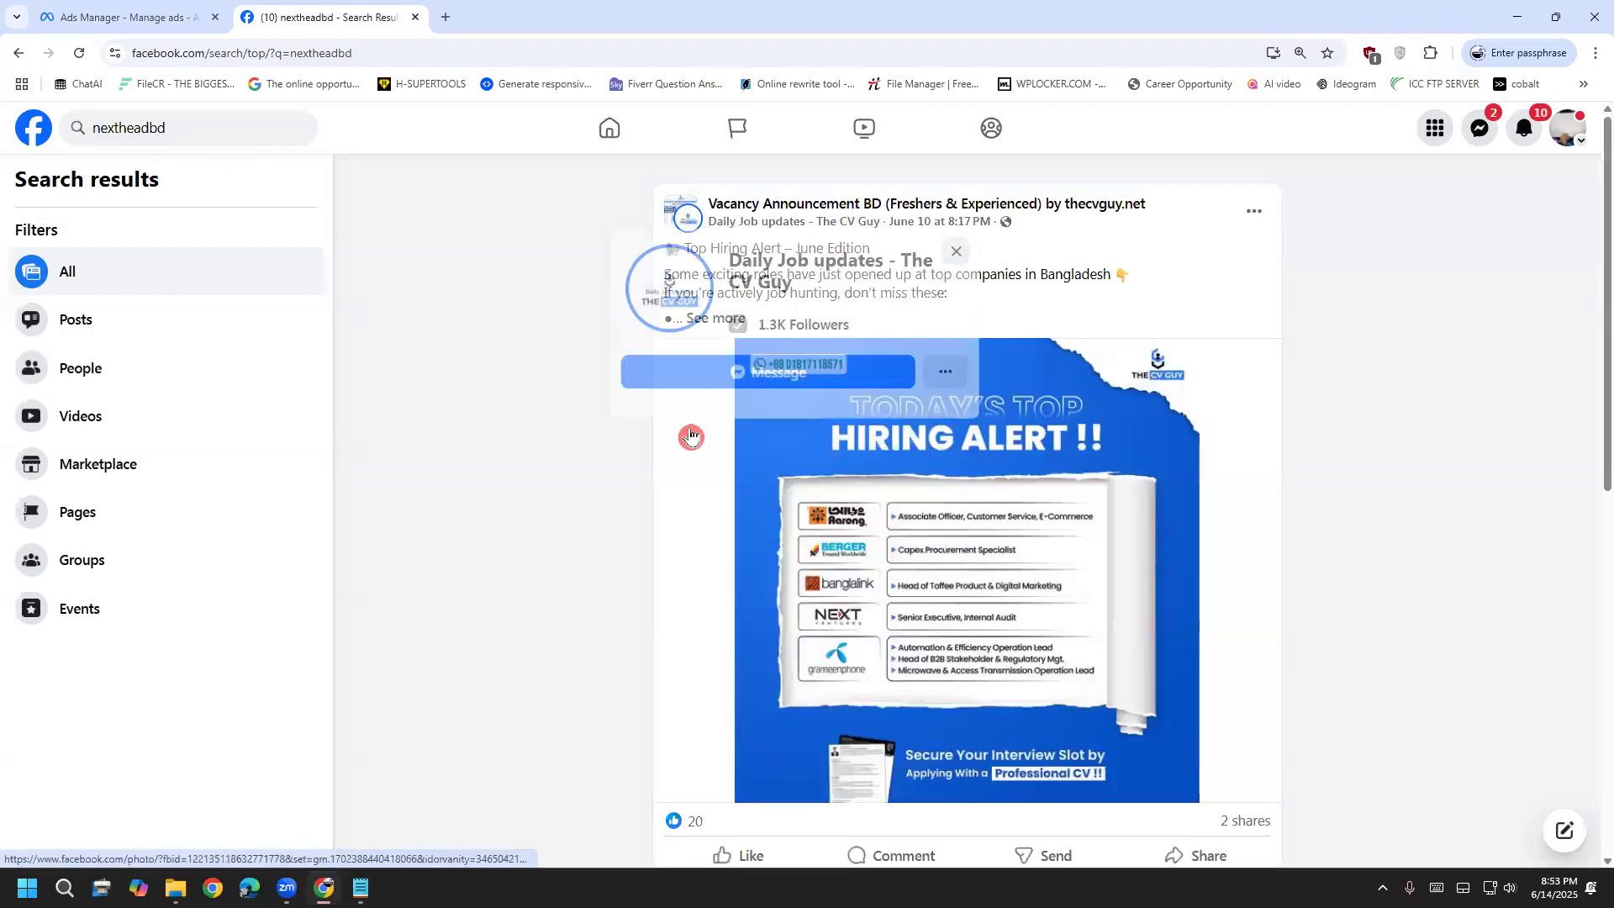
{"action": "scroll", "coordinate": [447, 479], "scroll_direction": "down", "scroll_amount": 6}
{"action": "scroll", "coordinate": [461, 473], "scroll_direction": "up", "scroll_amount": 2}
Switch to the NexThread BD page and scroll to the Q/S Oliver jacket post
{"action": "left_click", "coordinate": [1566, 128]}
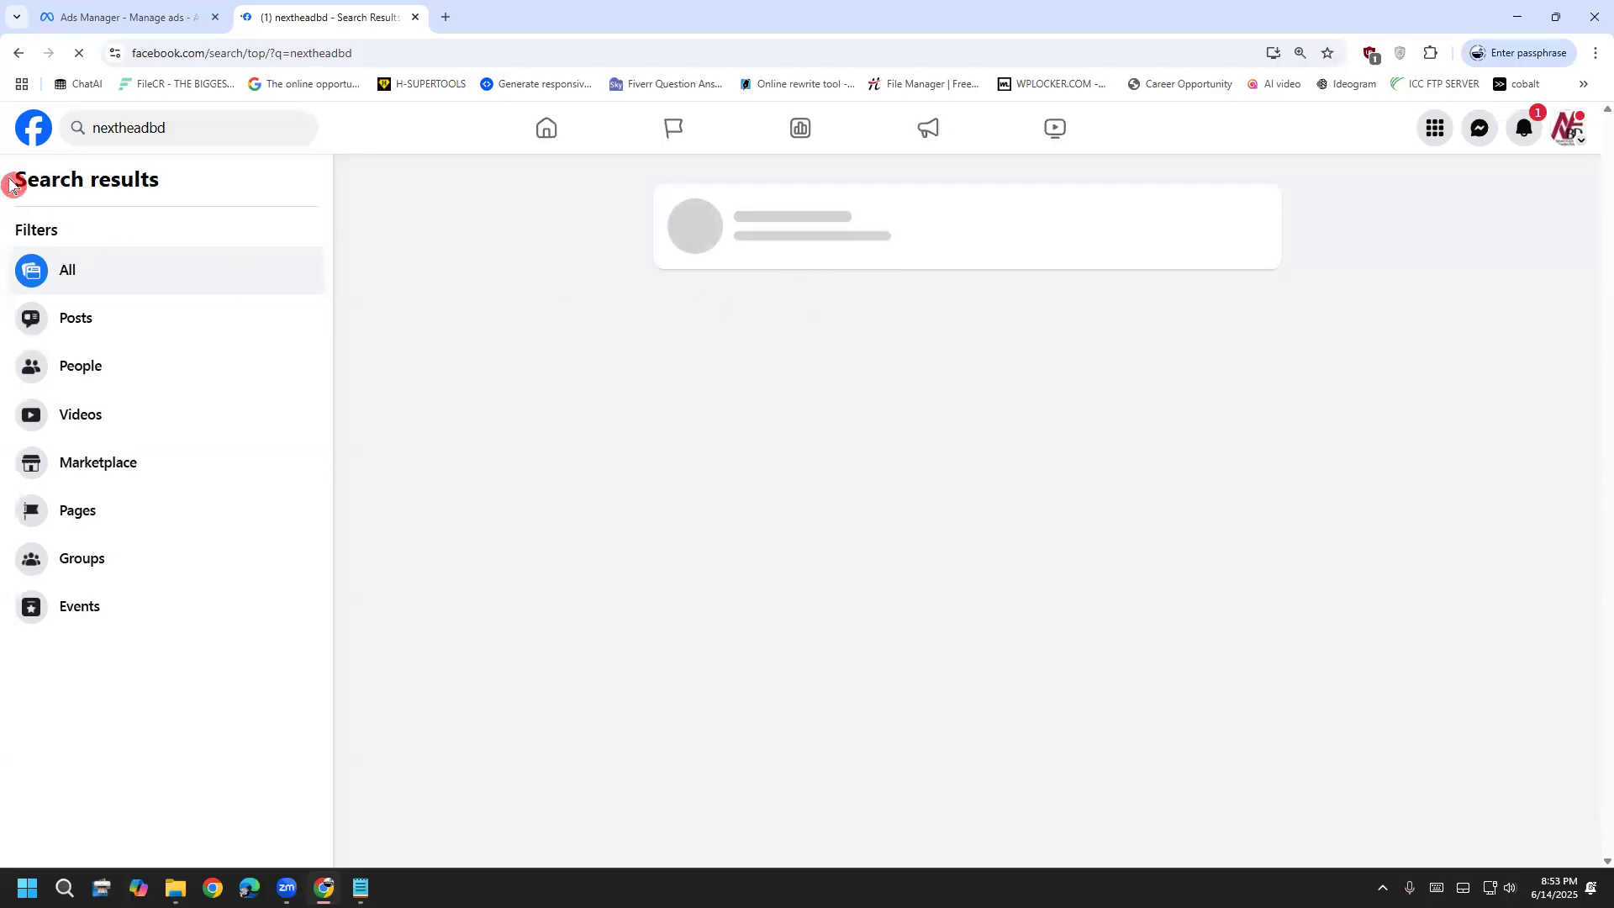
{"action": "left_click", "coordinate": [31, 135]}
{"action": "left_click", "coordinate": [101, 205]}
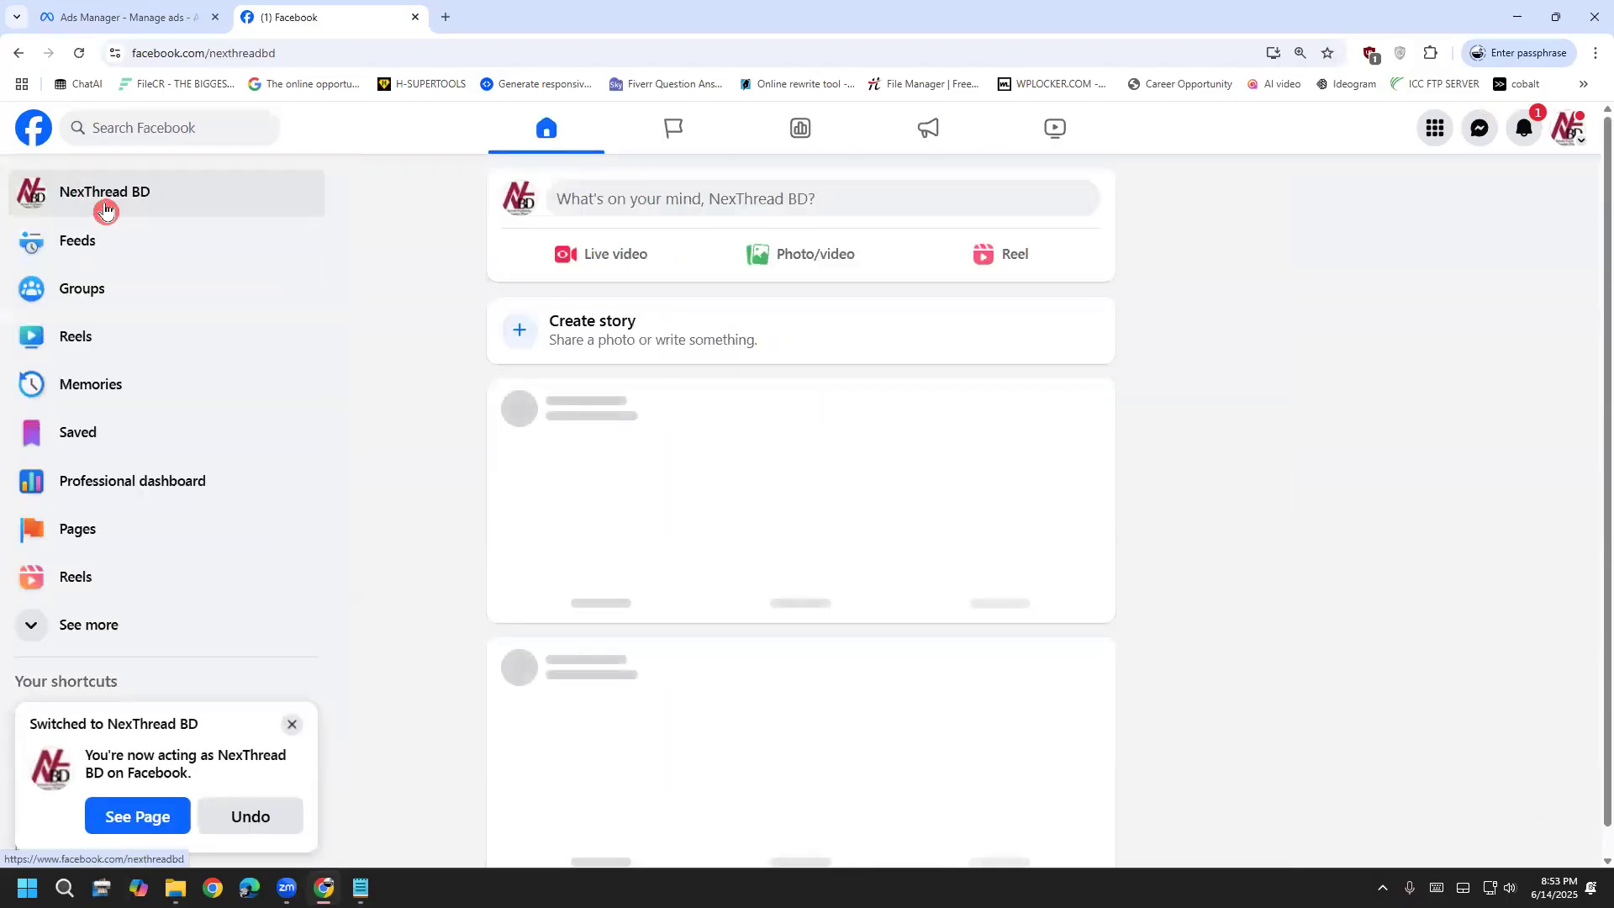
{"action": "scroll", "coordinate": [799, 508], "scroll_direction": "down", "scroll_amount": 12}
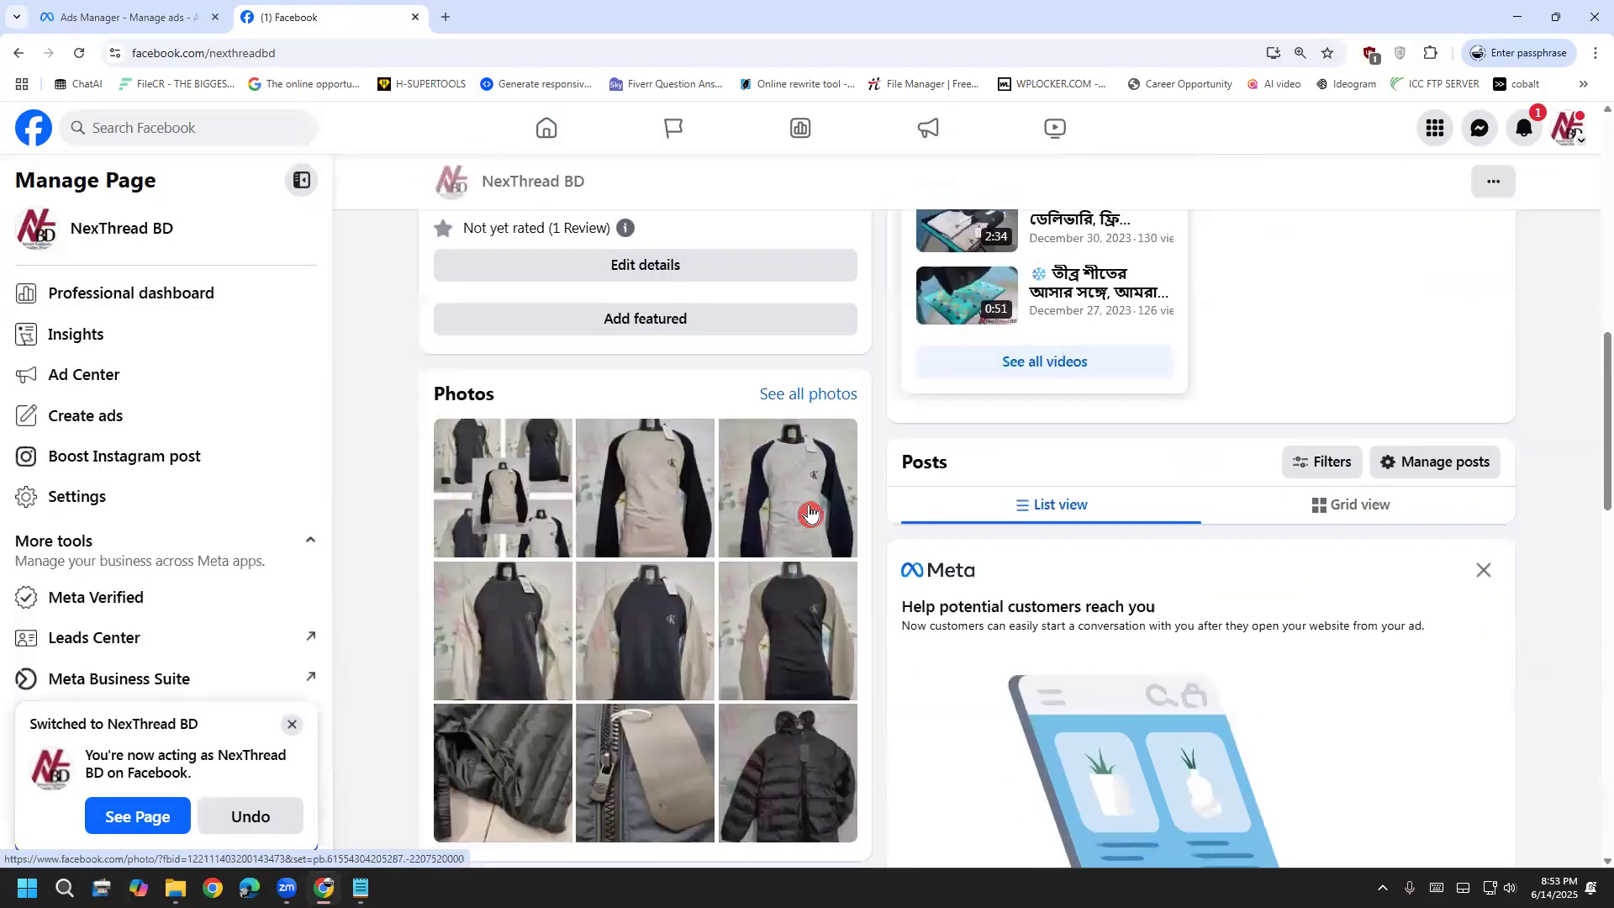
{"action": "scroll", "coordinate": [1022, 544], "scroll_direction": "down", "scroll_amount": 10}
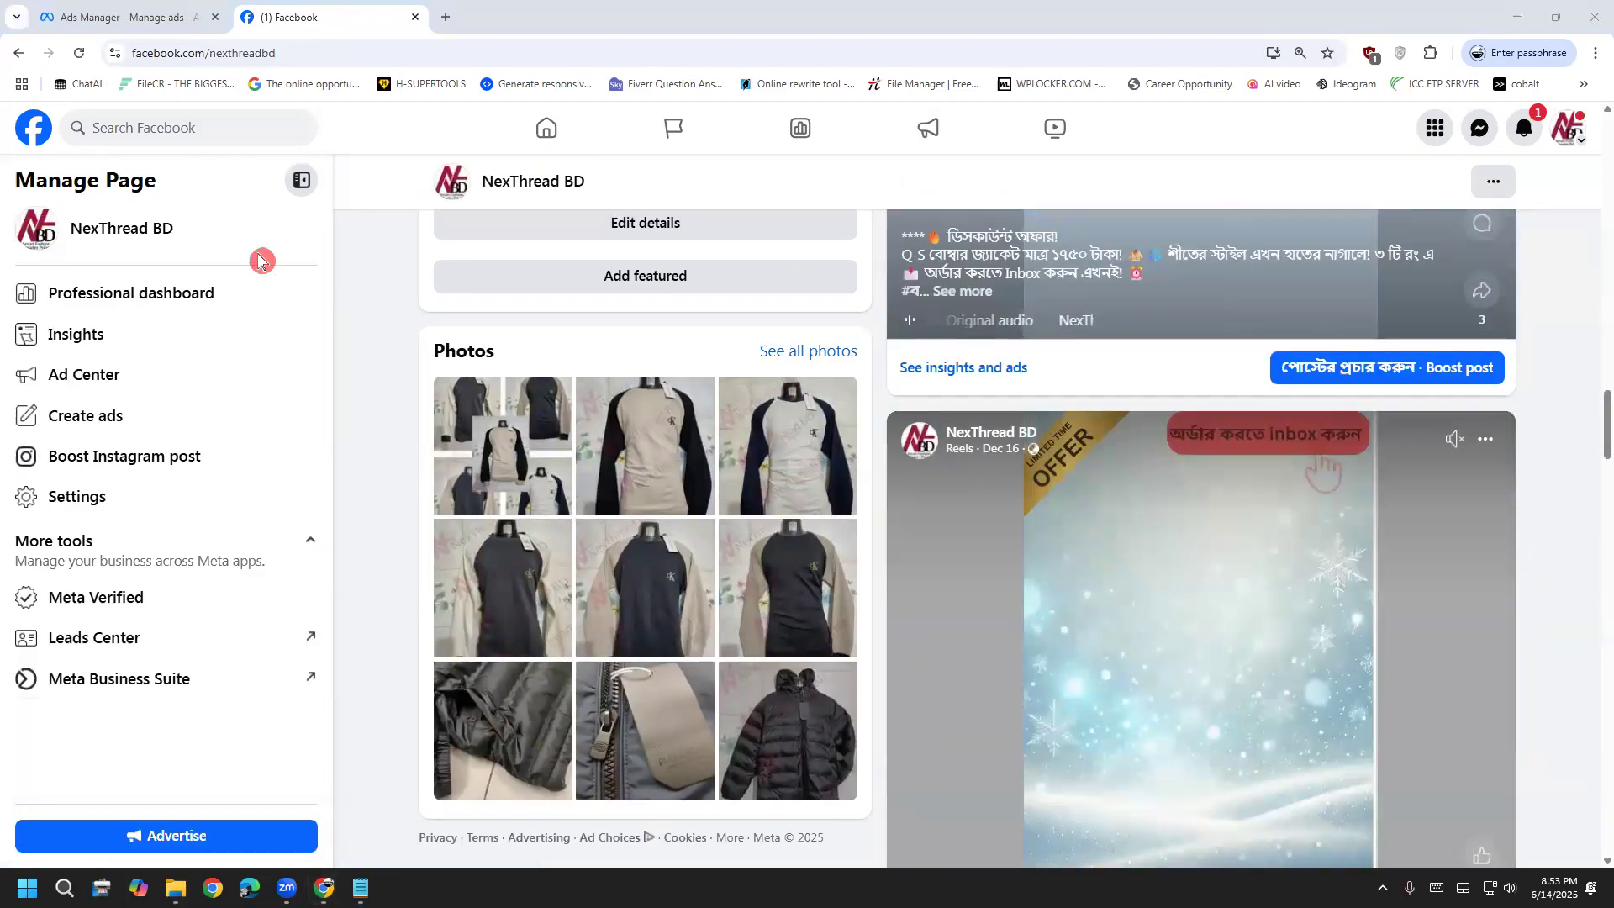
{"action": "scroll", "coordinate": [1180, 669], "scroll_direction": "down", "scroll_amount": 10}
{"action": "scroll", "coordinate": [1181, 673], "scroll_direction": "down", "scroll_amount": 20}
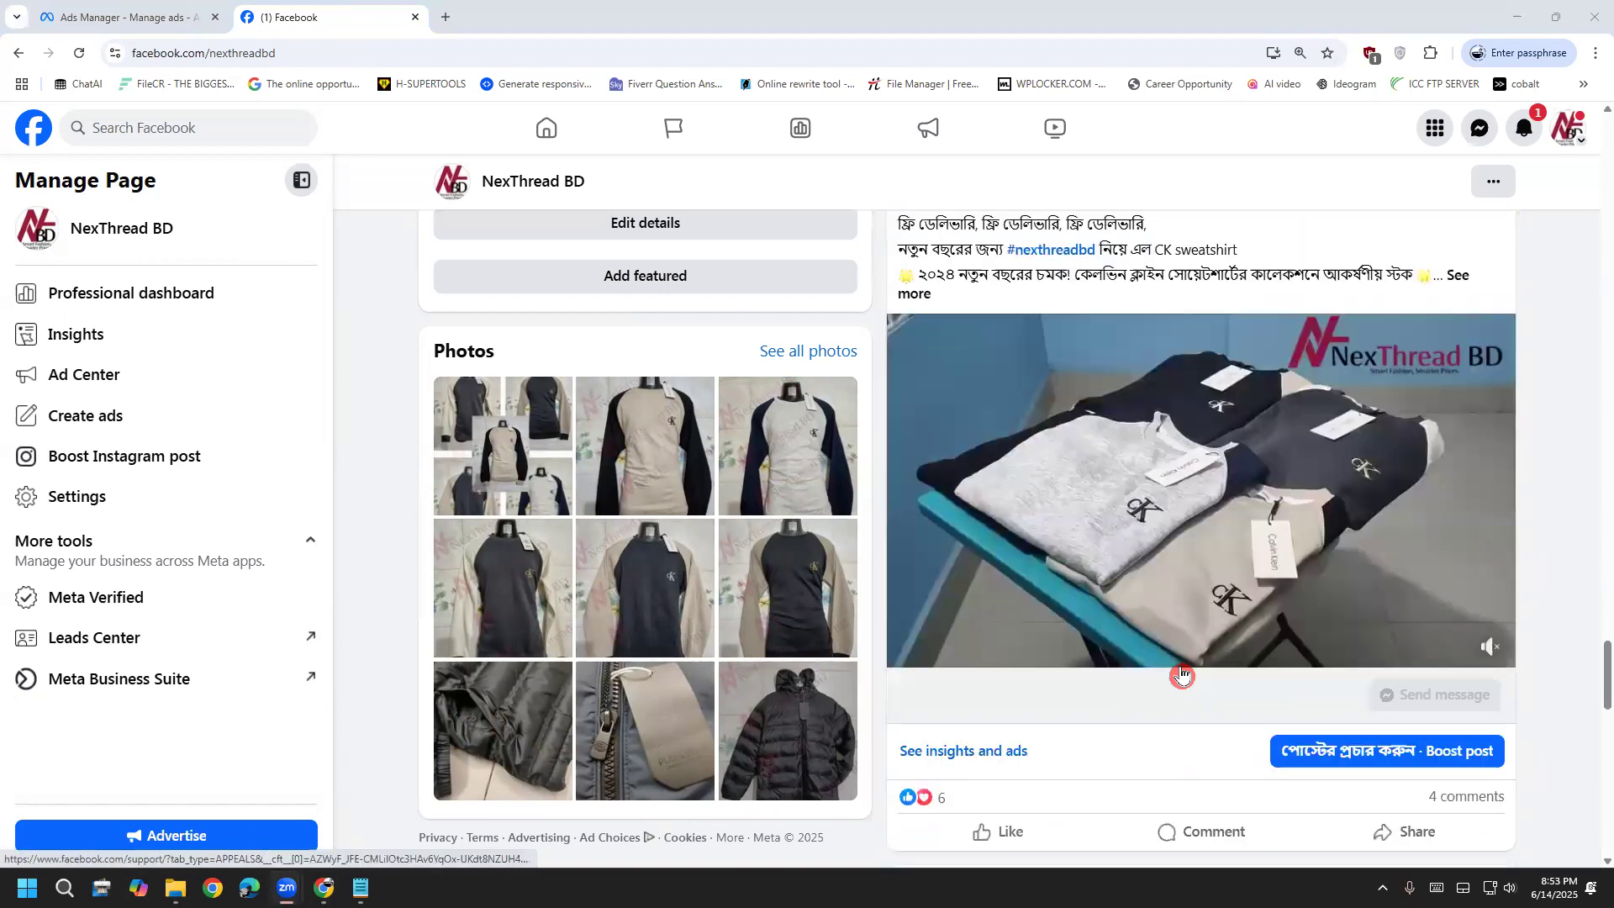
{"action": "scroll", "coordinate": [1173, 694], "scroll_direction": "down", "scroll_amount": 20}
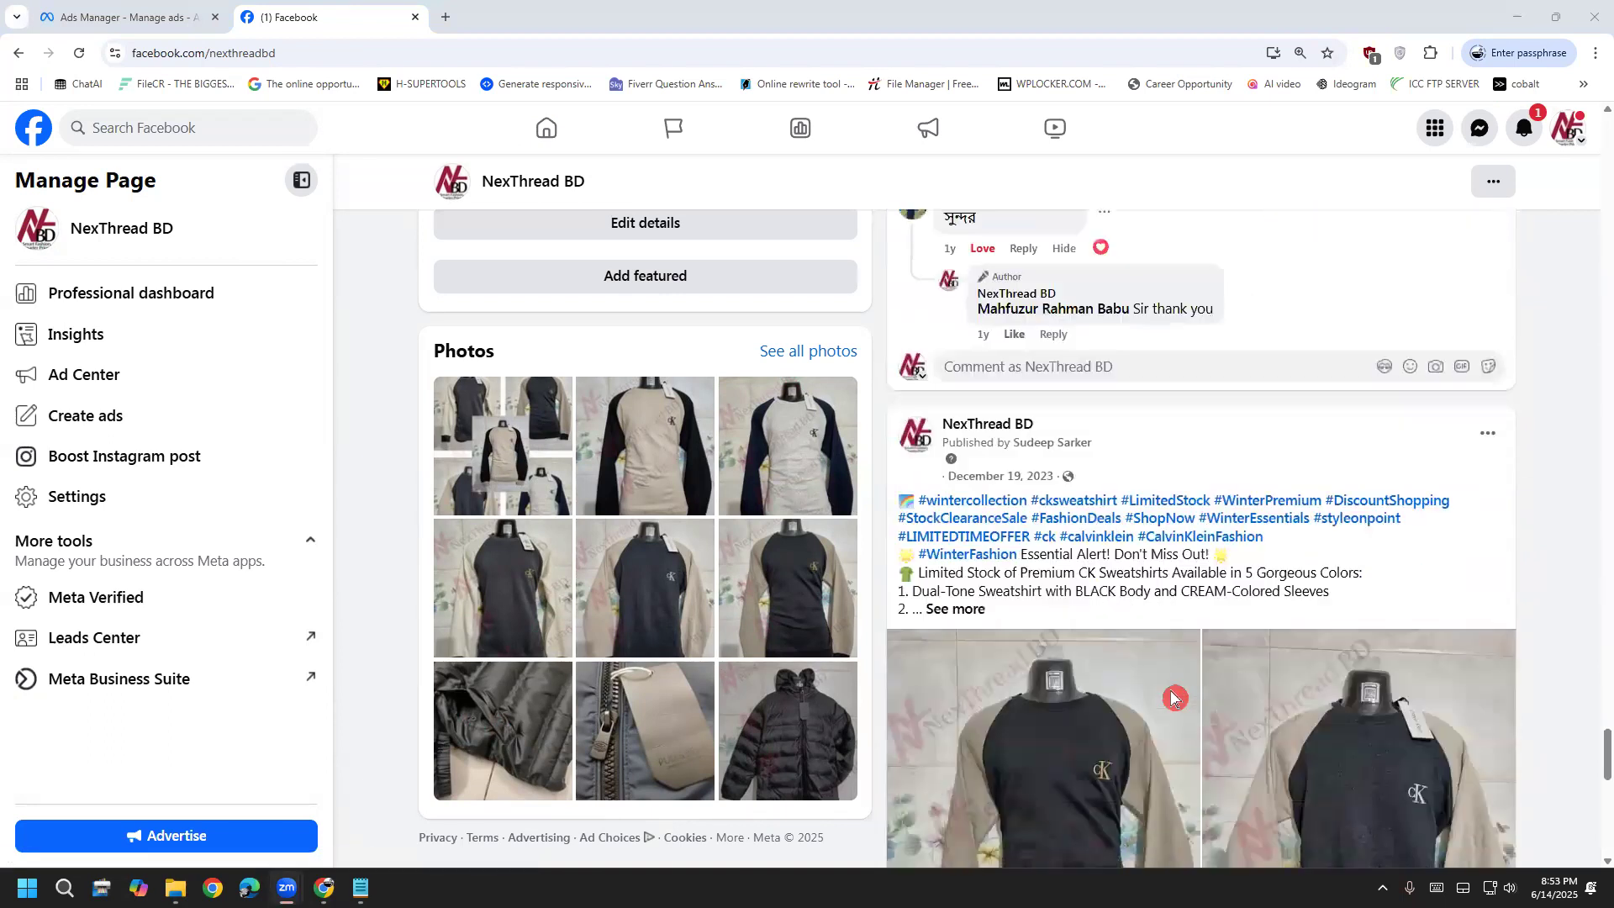
{"action": "scroll", "coordinate": [1171, 708], "scroll_direction": "up", "scroll_amount": 10}
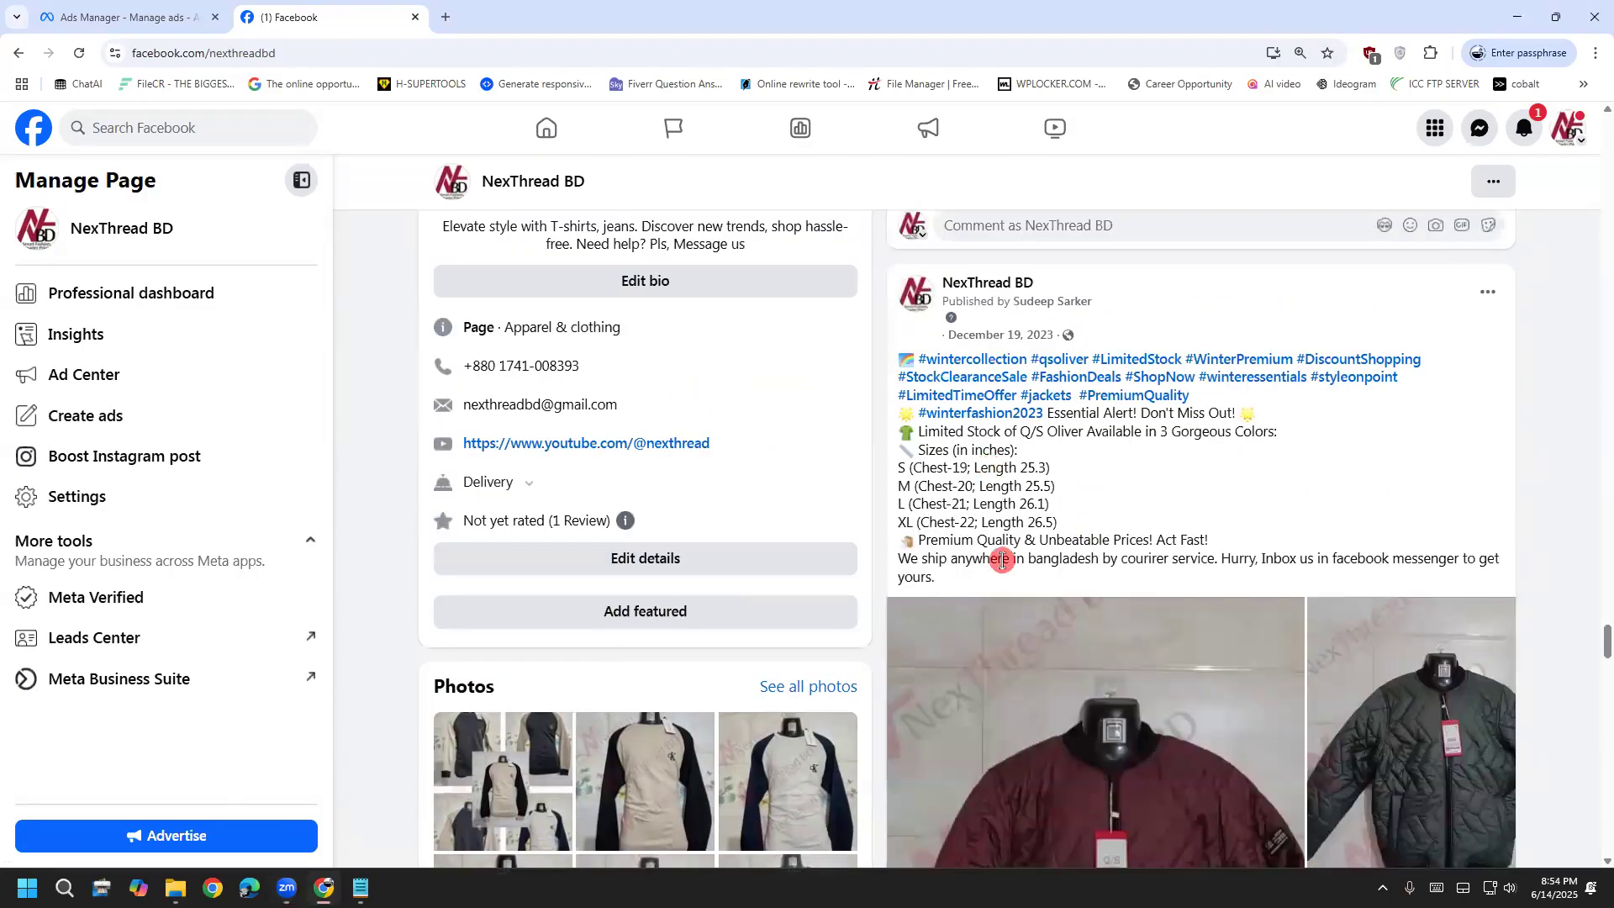
Copy the Q/S Oliver post's full text and go back to Ads Manager
{"action": "left_click_drag", "start_coordinate": [966, 577], "coordinate": [890, 350]}
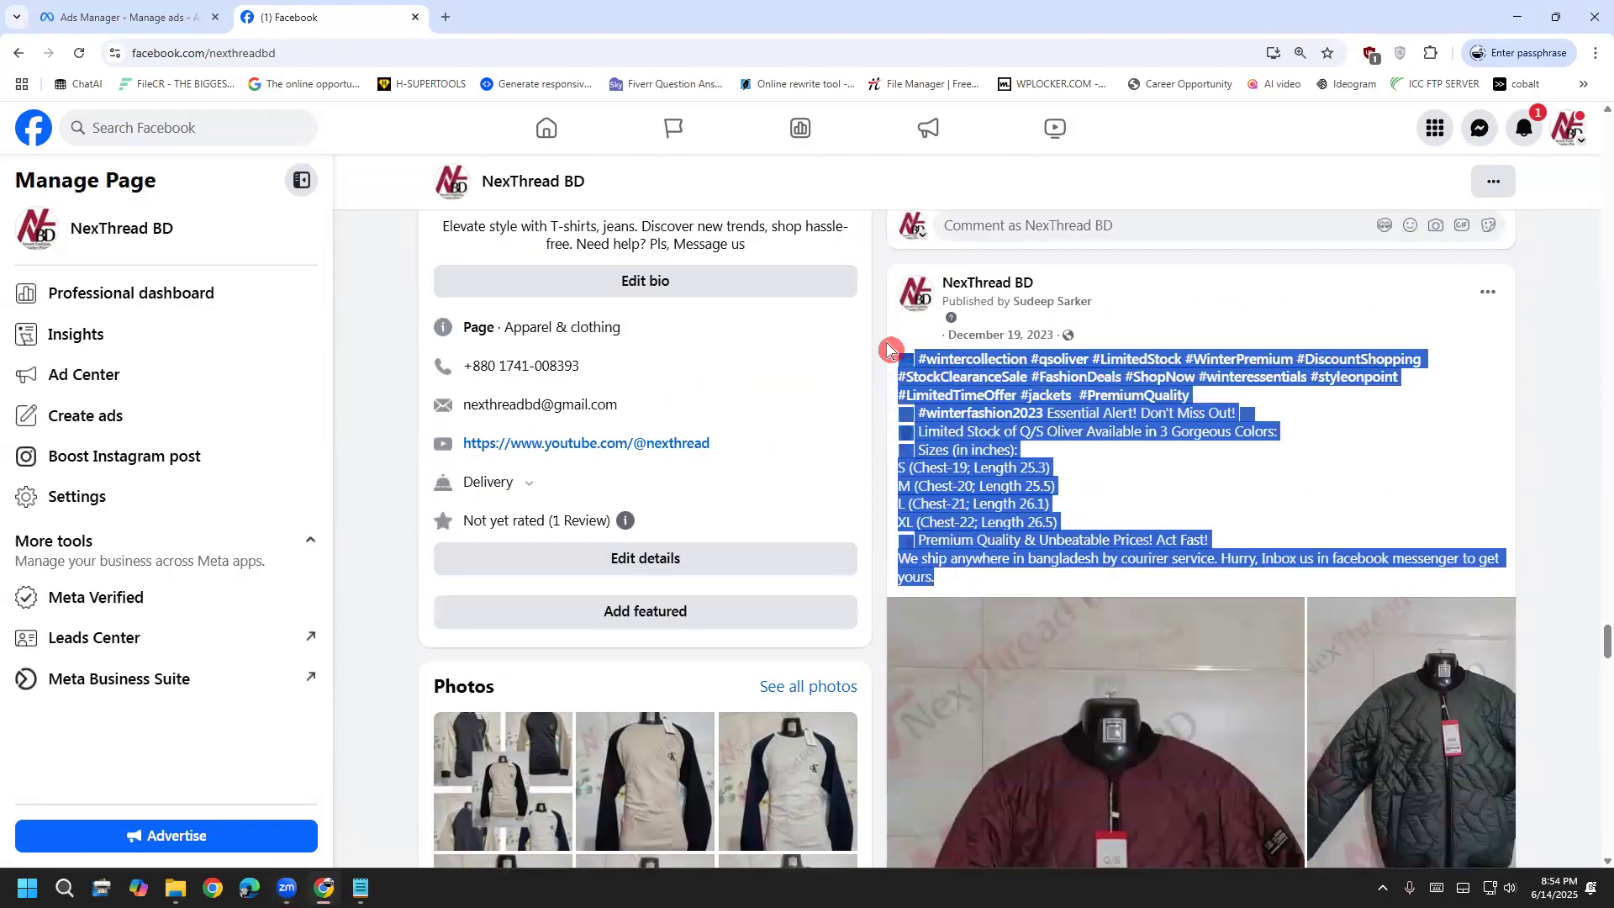
{"action": "right_click", "coordinate": [1004, 380]}
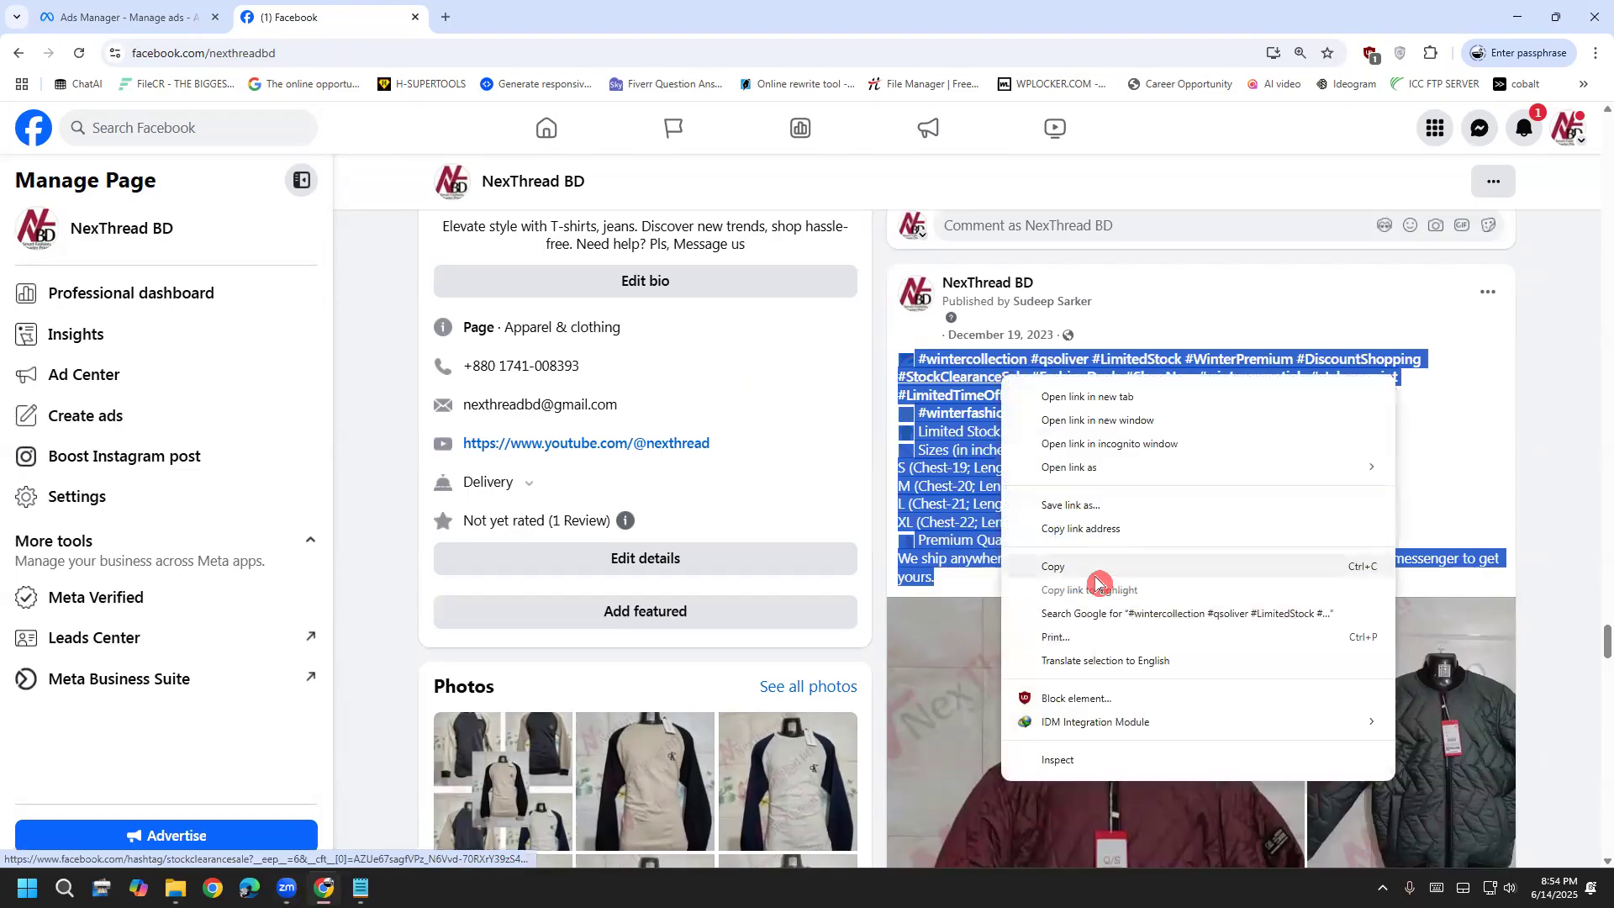
{"action": "left_click", "coordinate": [1092, 570]}
{"action": "left_click", "coordinate": [126, 17]}
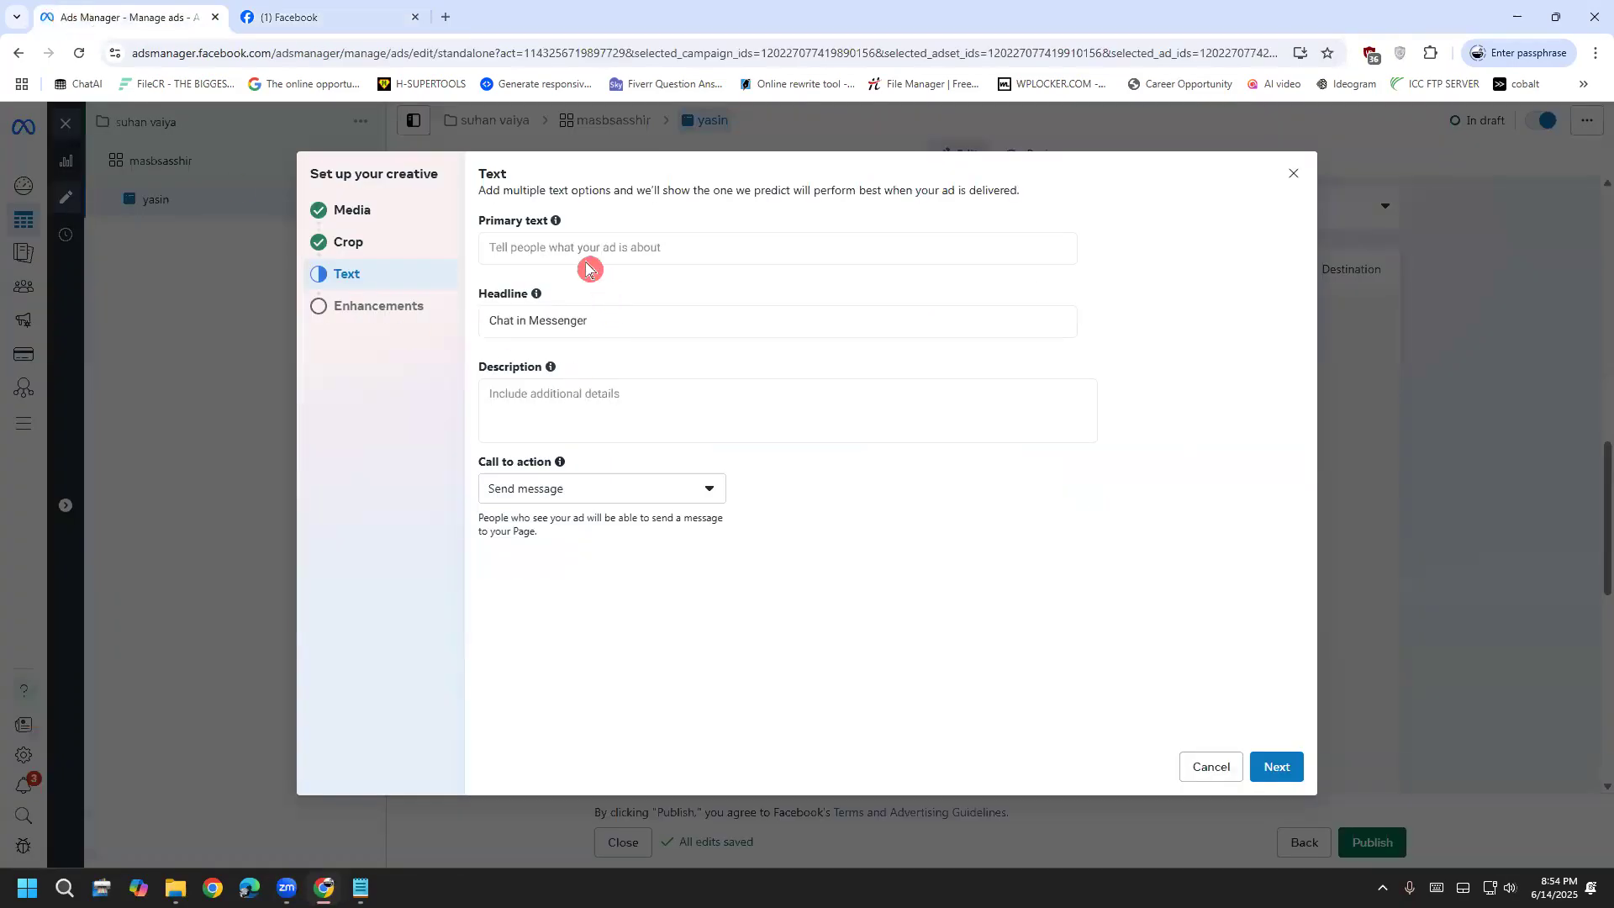
Paste the copied Q/S Oliver post text into the ad's Description and select it all
{"action": "left_click", "coordinate": [556, 422]}
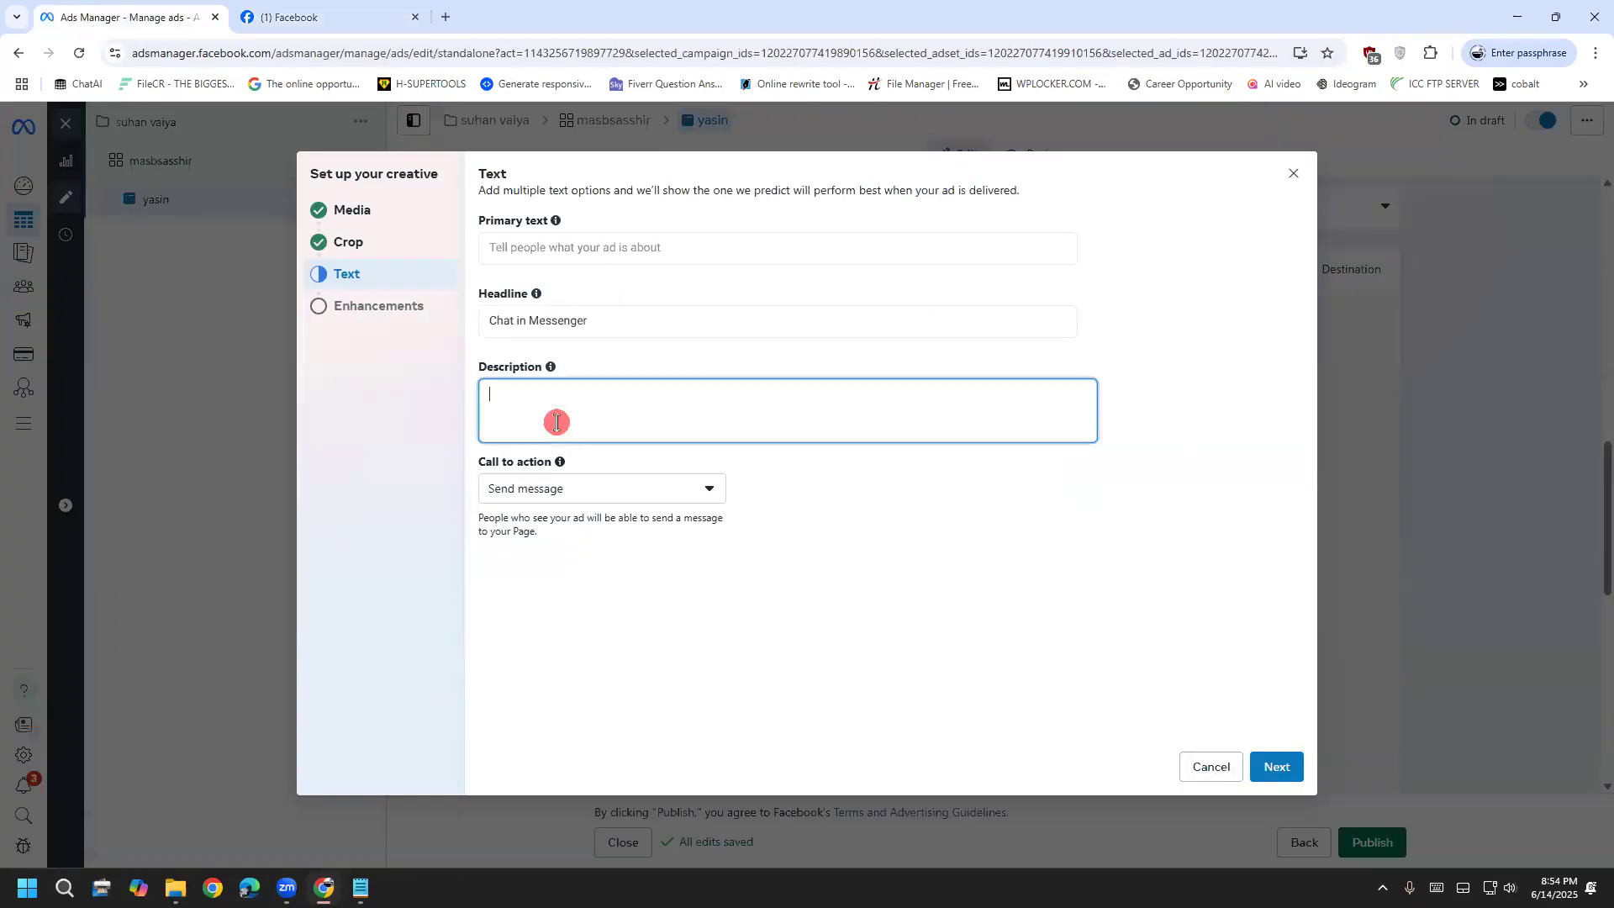
{"action": "left_click", "coordinate": [716, 93]}
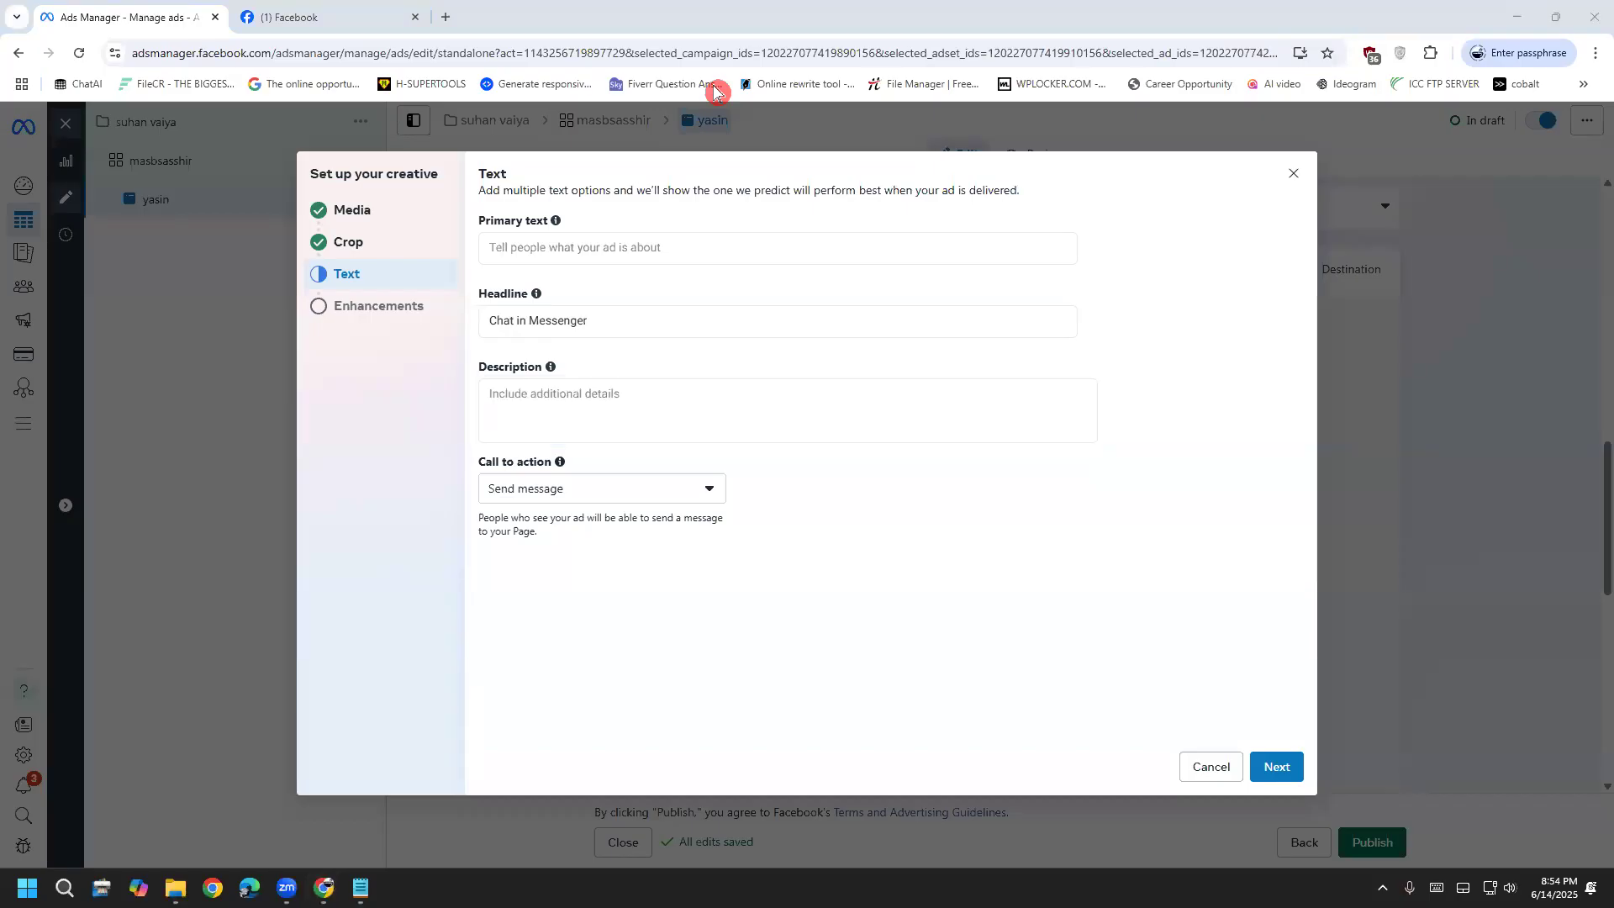
{"action": "left_click", "coordinate": [610, 410]}
{"action": "key", "text": "ctrl+v"}
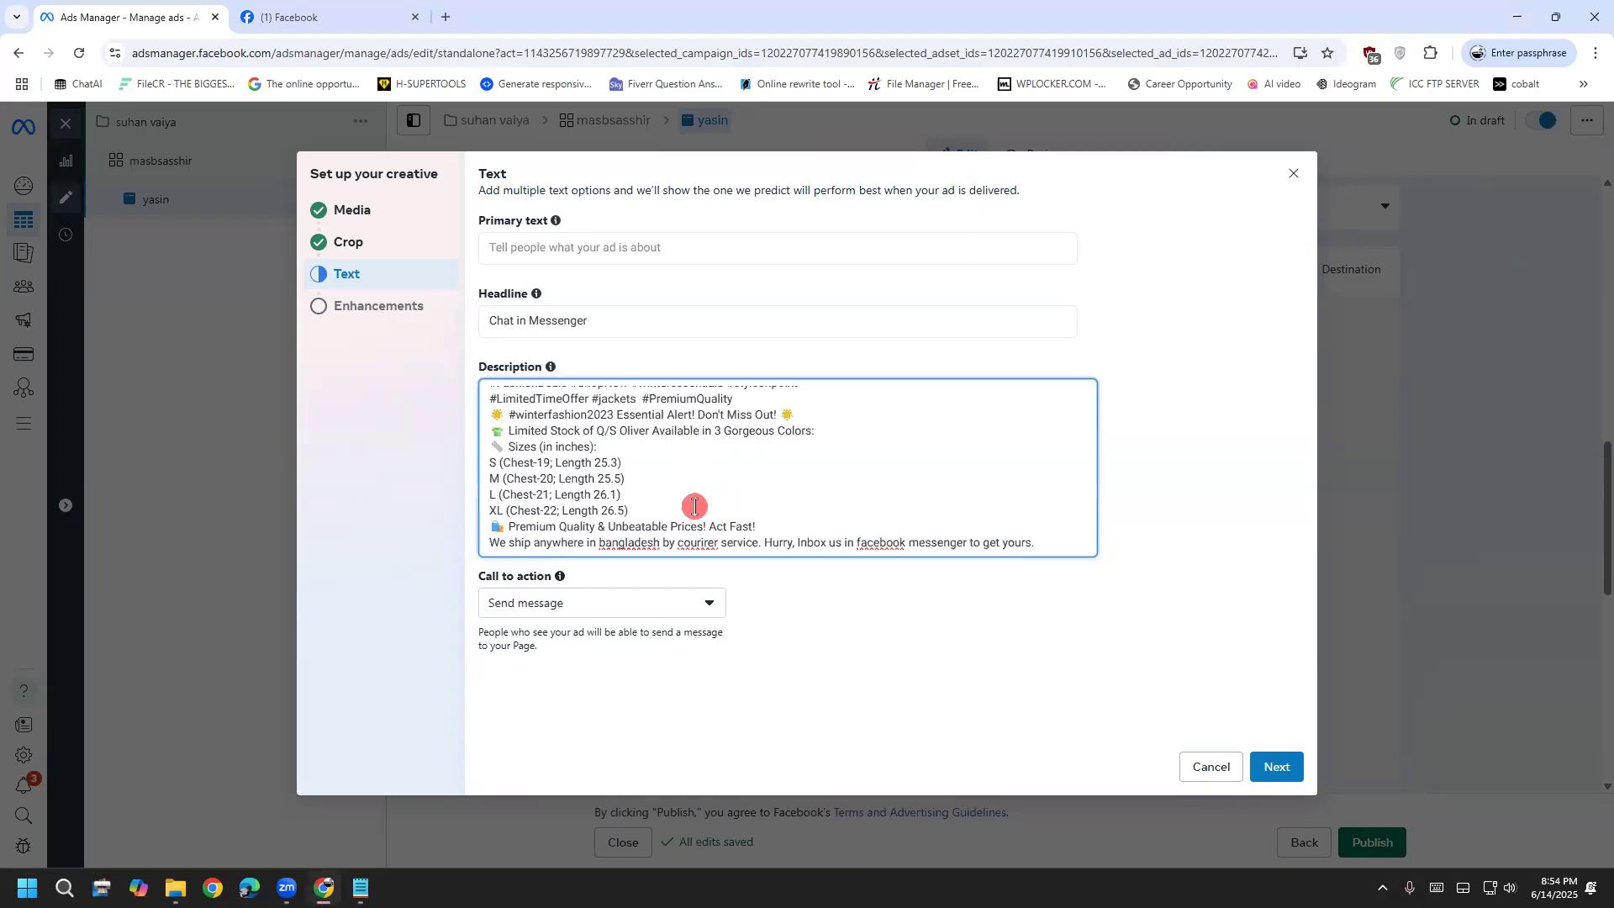
{"action": "left_click", "coordinate": [825, 366]}
{"action": "left_click", "coordinate": [695, 500]}
{"action": "key", "text": "ctrl+a"}
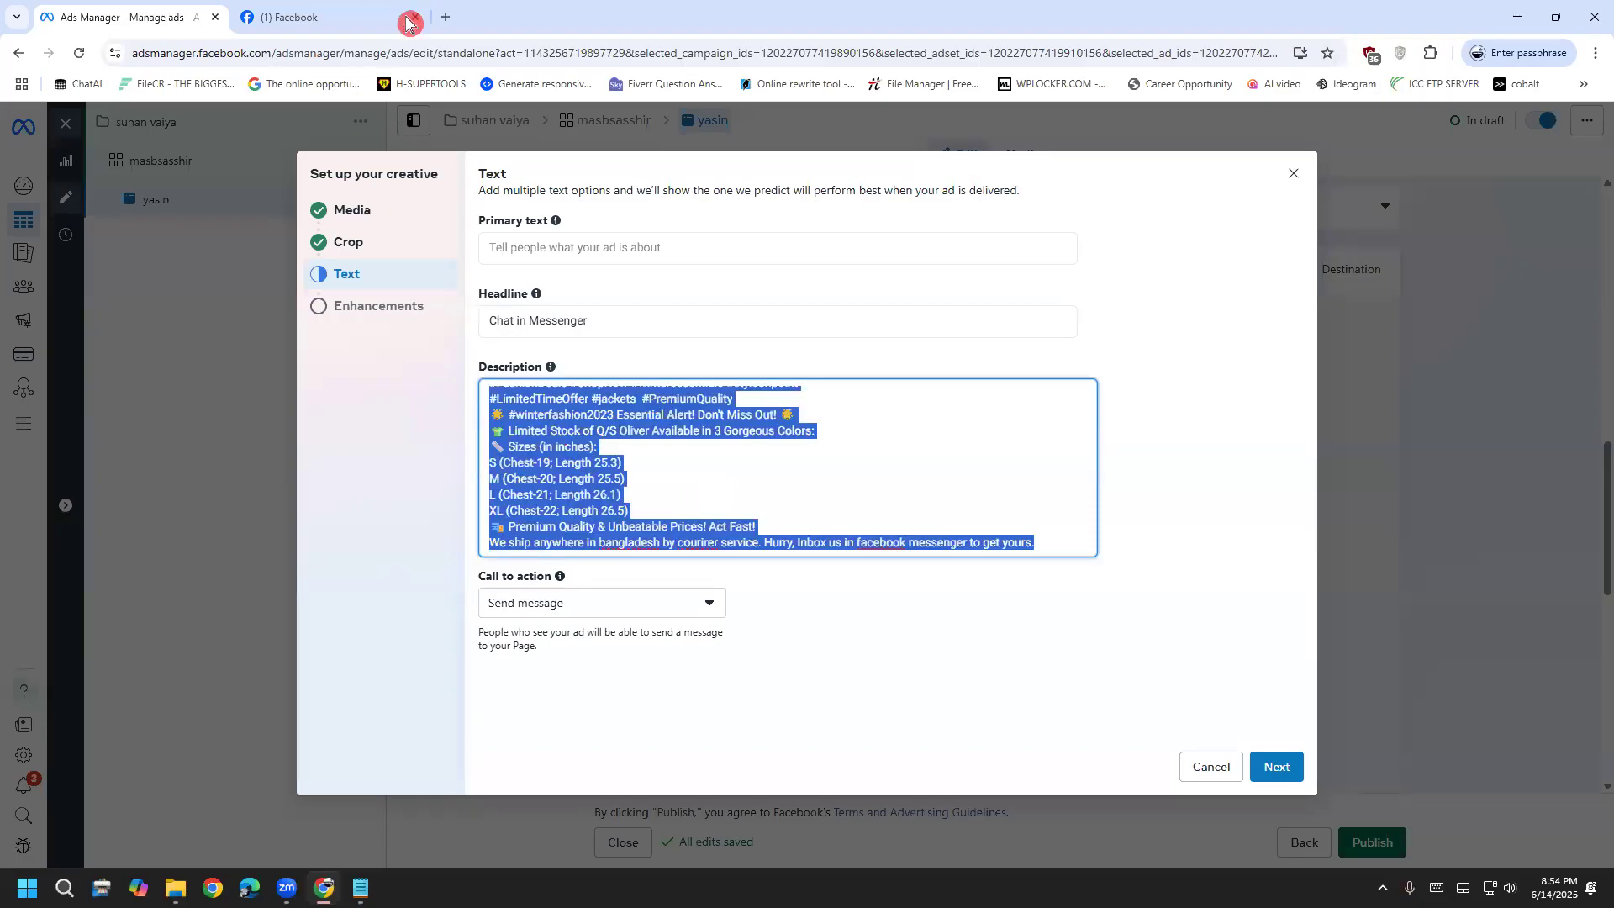
{"action": "key", "text": "ctrl+t"}
Open ChatGPT, stay logged out, and paste the ad description into a new prompt
{"action": "type", "text": "c"}
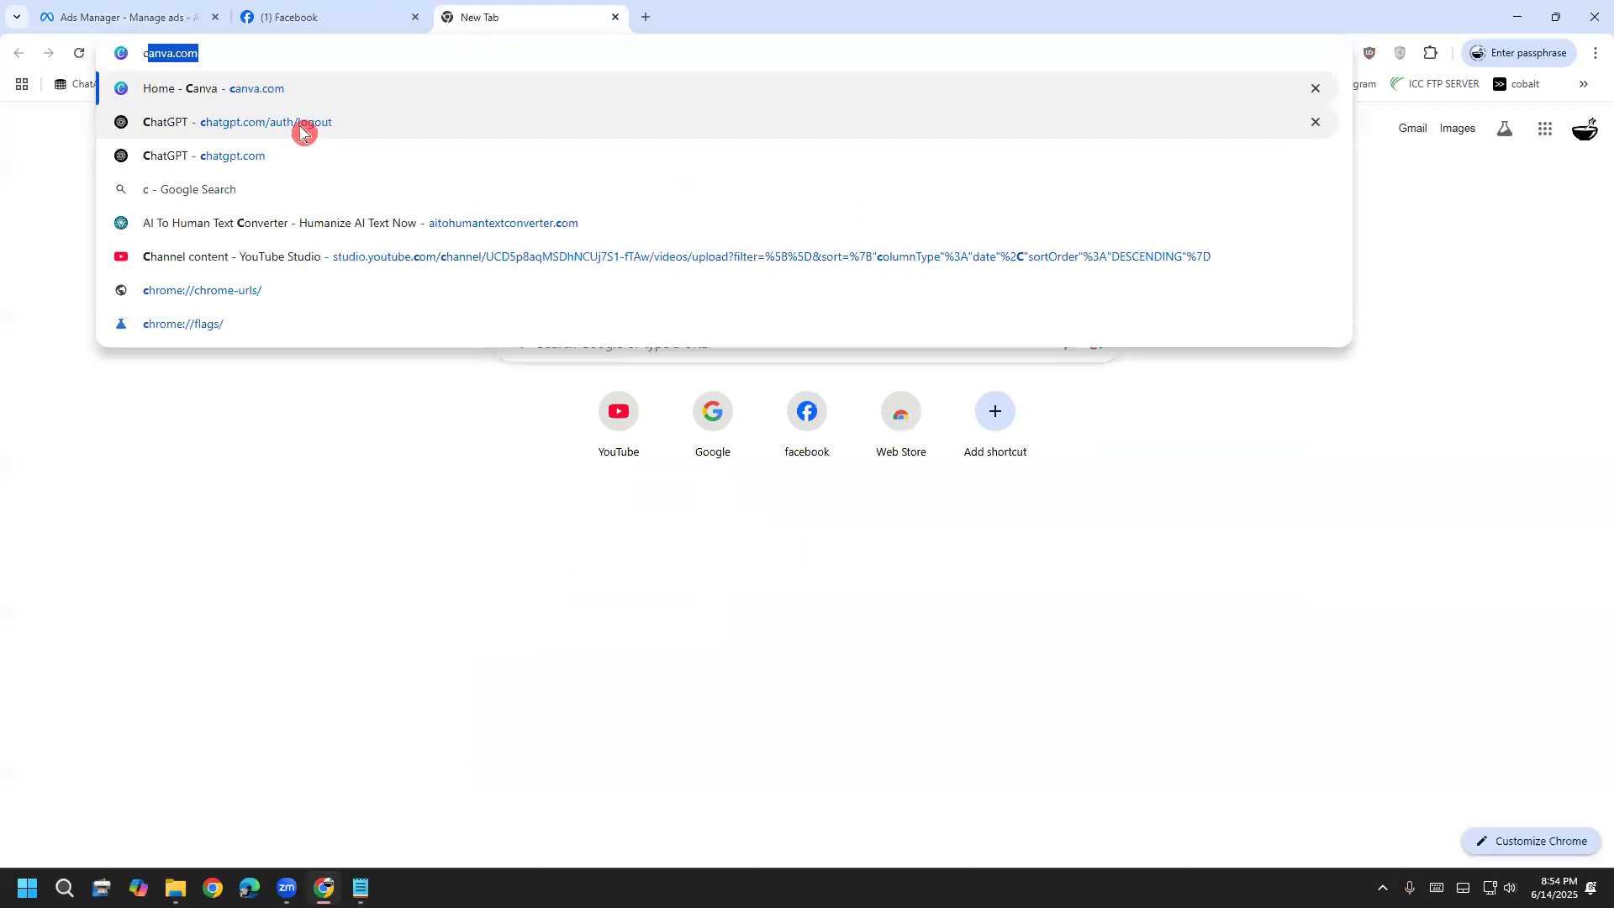
{"action": "left_click", "coordinate": [303, 131]}
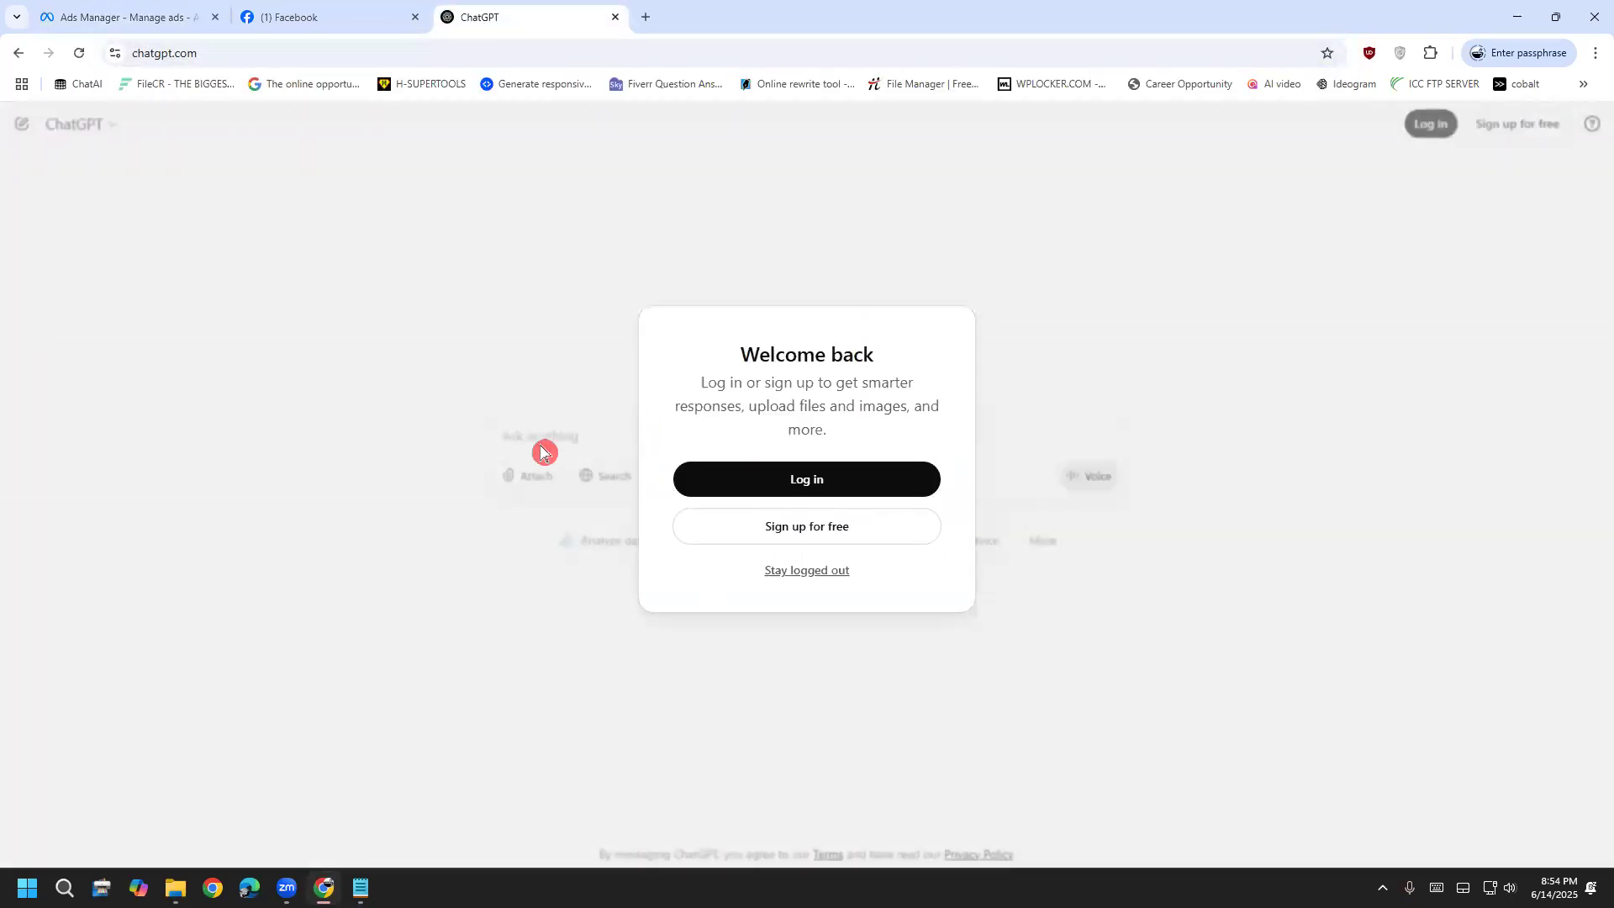
{"action": "left_click", "coordinate": [802, 565]}
{"action": "left_click", "coordinate": [593, 444]}
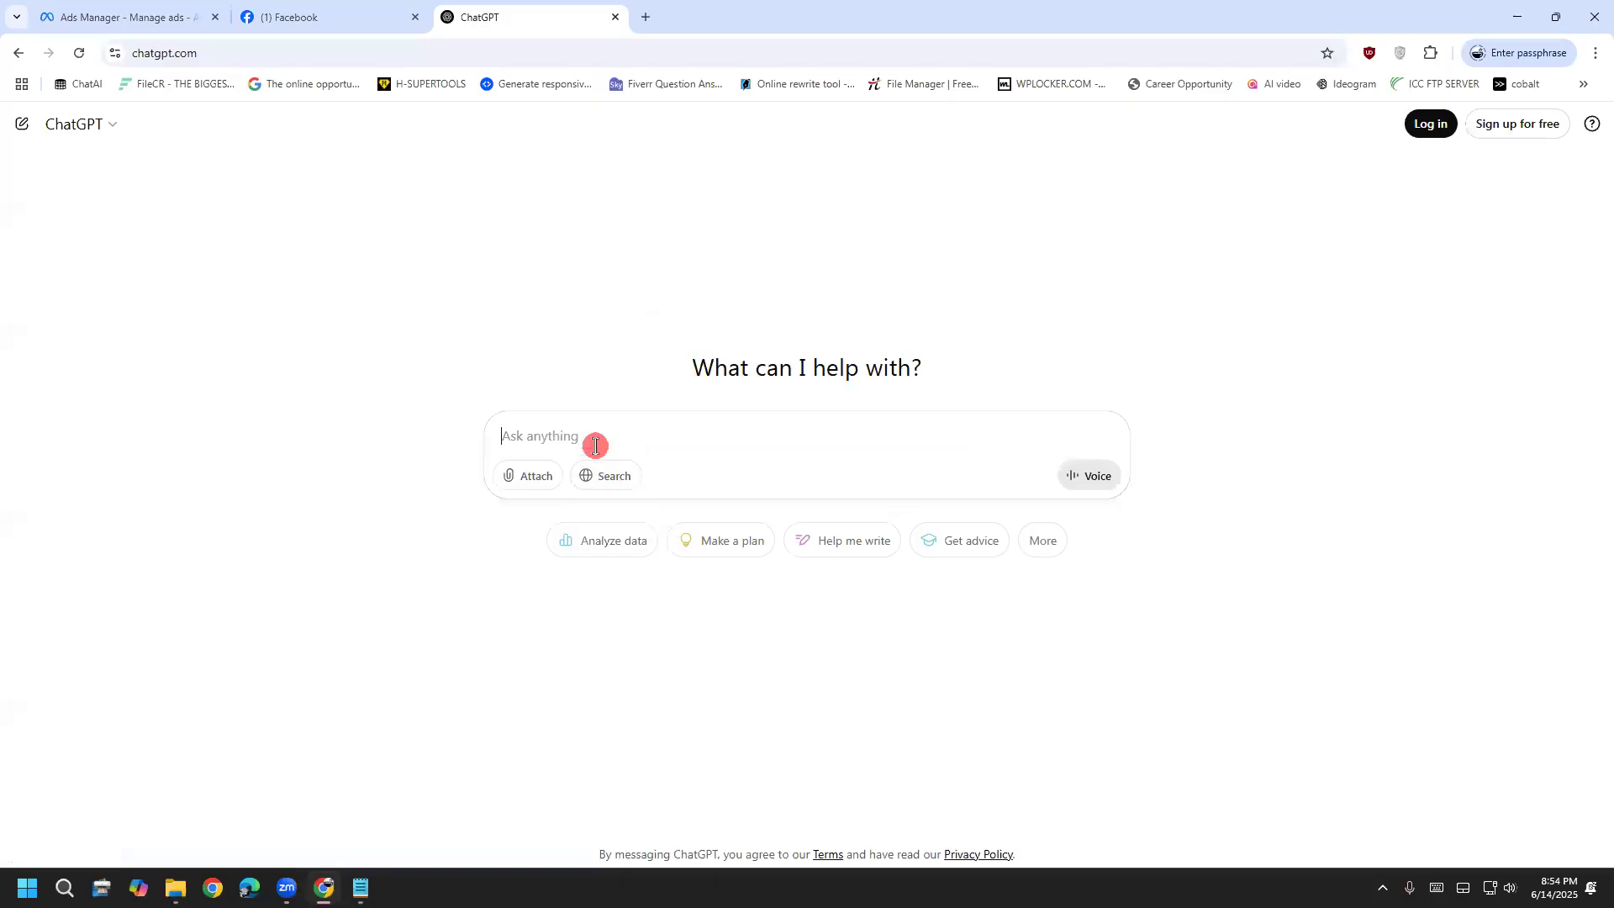
{"action": "key", "text": "ctrl+v"}
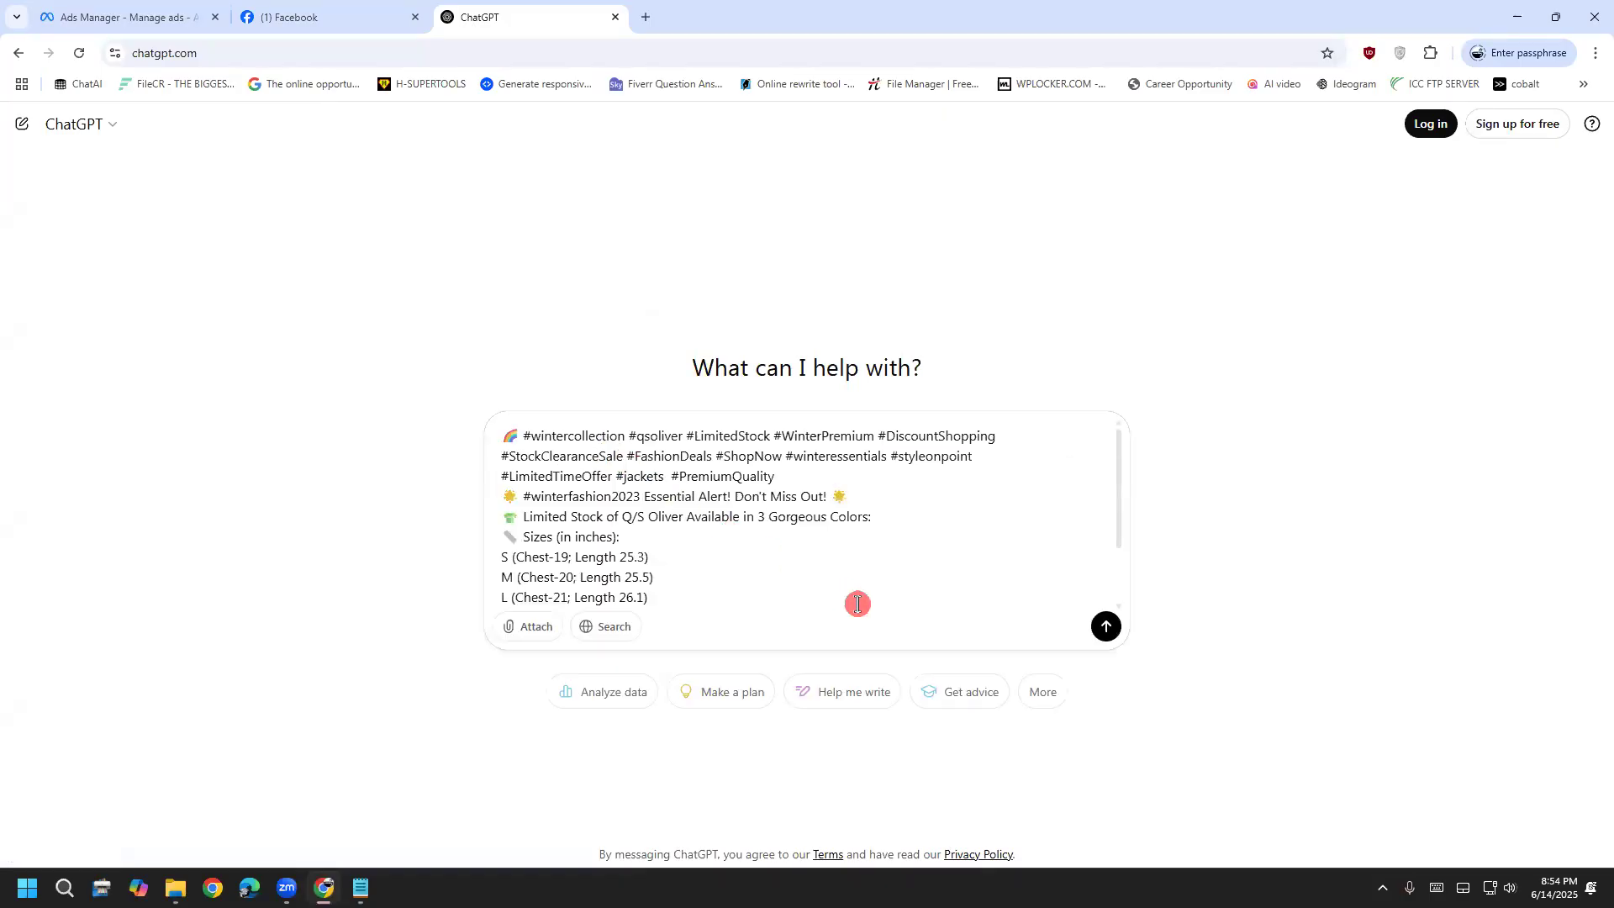
{"action": "key", "text": "Down"}
{"action": "key", "text": "Down"}
{"action": "key", "text": "Down"}
{"action": "key", "text": "Down"}
{"action": "key", "text": "Down"}
{"action": "key", "text": "Down"}
{"action": "key", "text": "Down"}
{"action": "key", "text": "shift+Return"}
{"action": "key", "text": "shift+Return"}
{"action": "key", "text": "shift+Return"}
{"action": "key", "text": "shift+Return"}
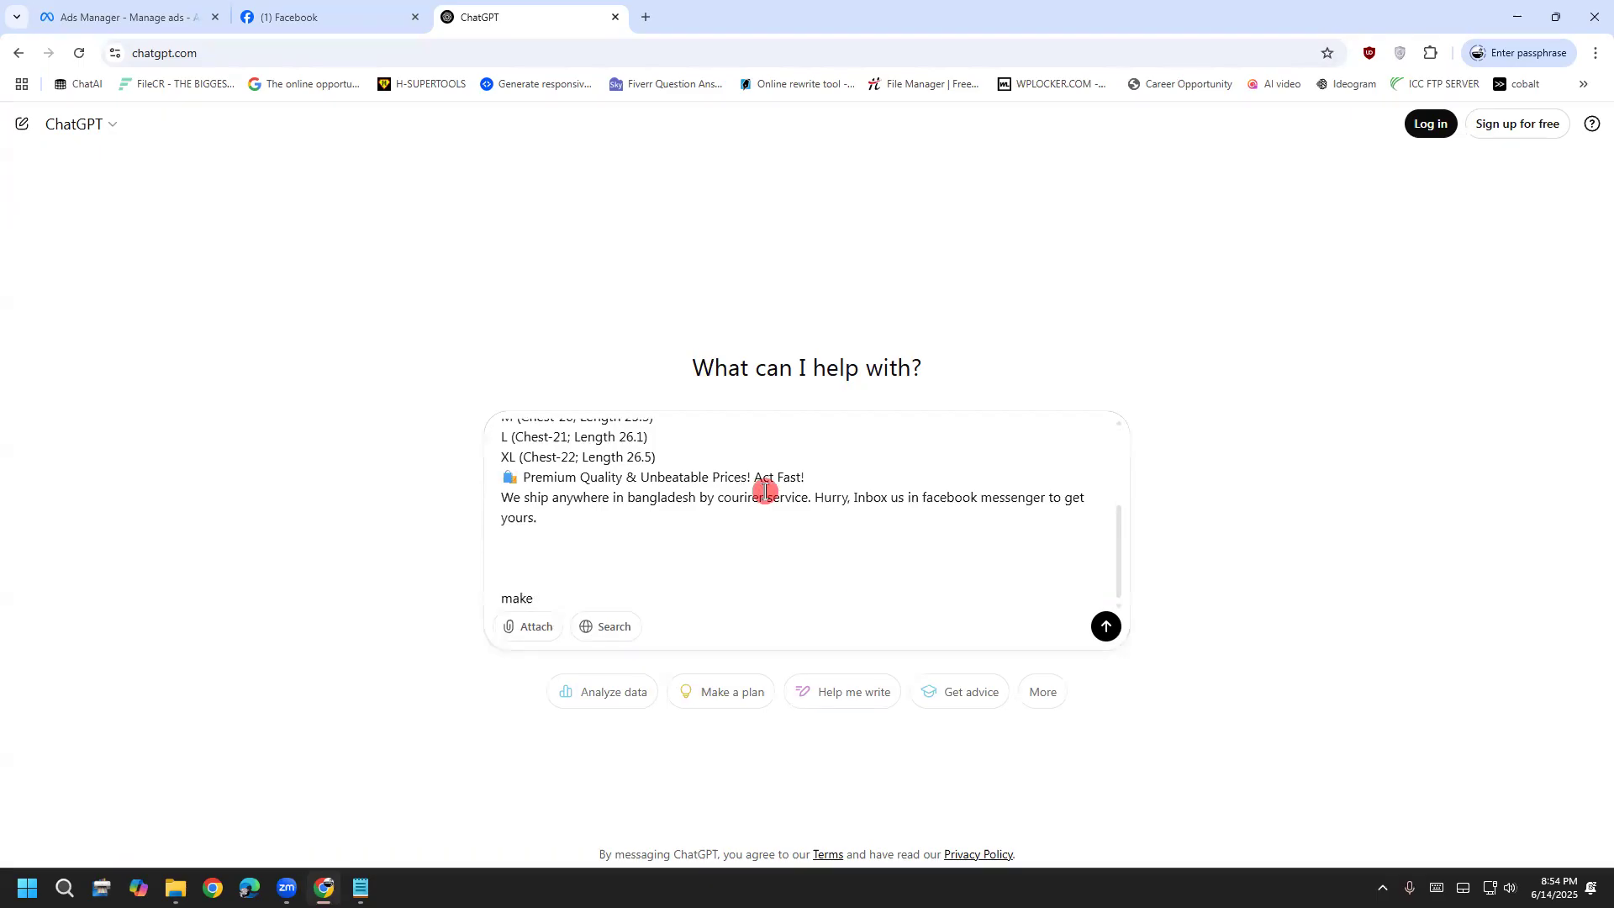
Ask for a pretext and headline, then copy 'Q/S Oliver Winter Jackets – Premium Style, Limited Stock!'
{"action": "left_click", "coordinate": [151, 12]}
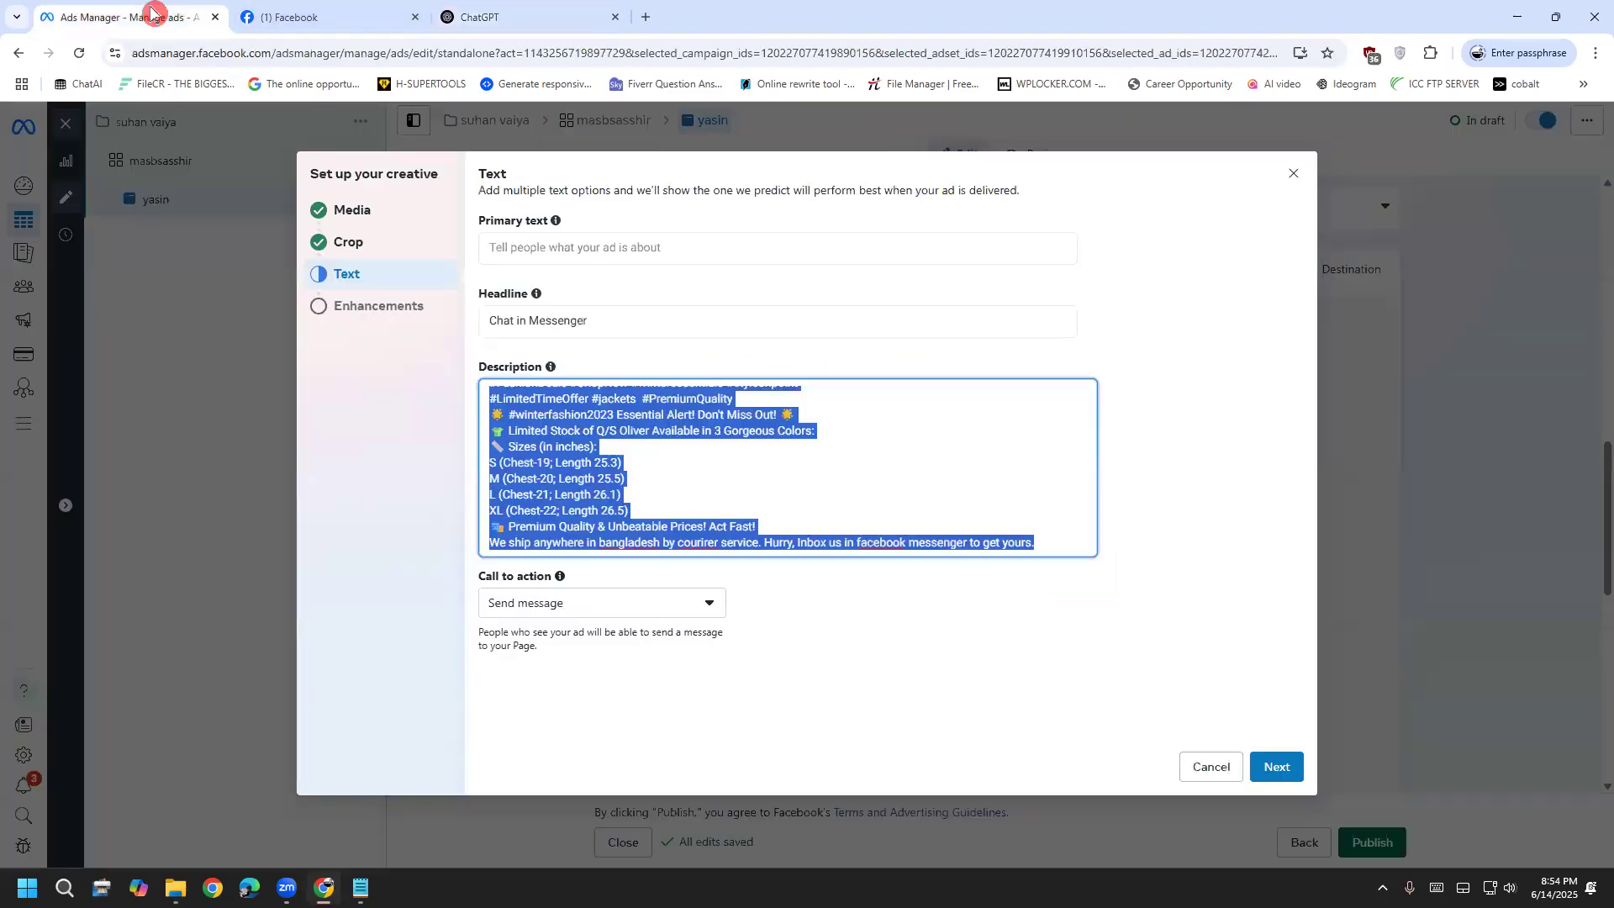
{"action": "left_click", "coordinate": [540, 215]}
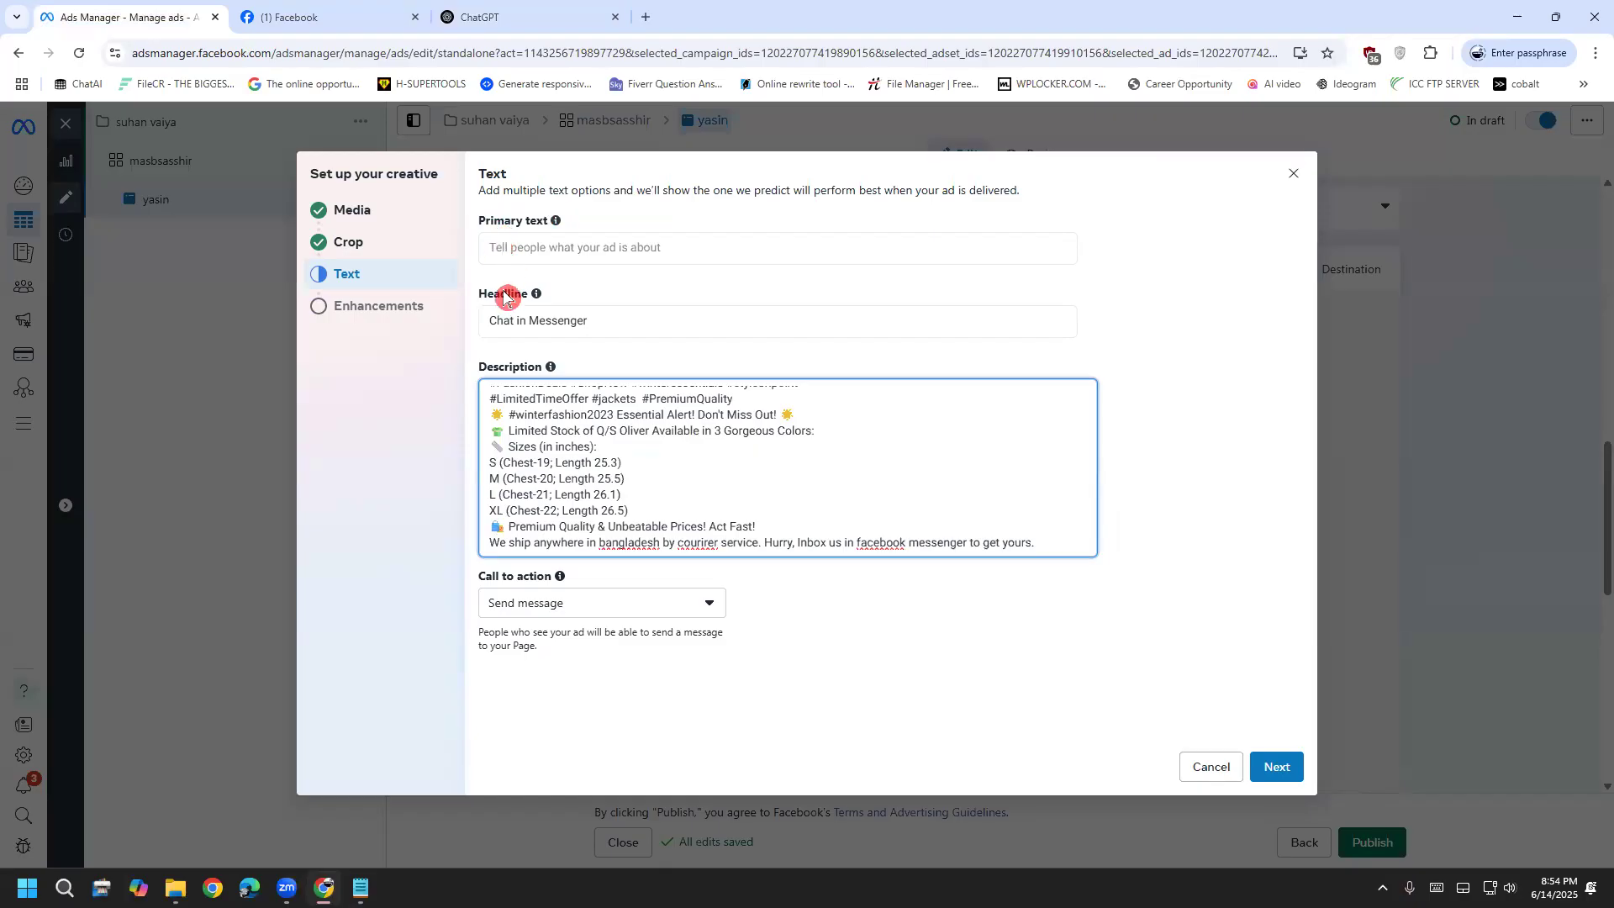
{"action": "left_click", "coordinate": [505, 17]}
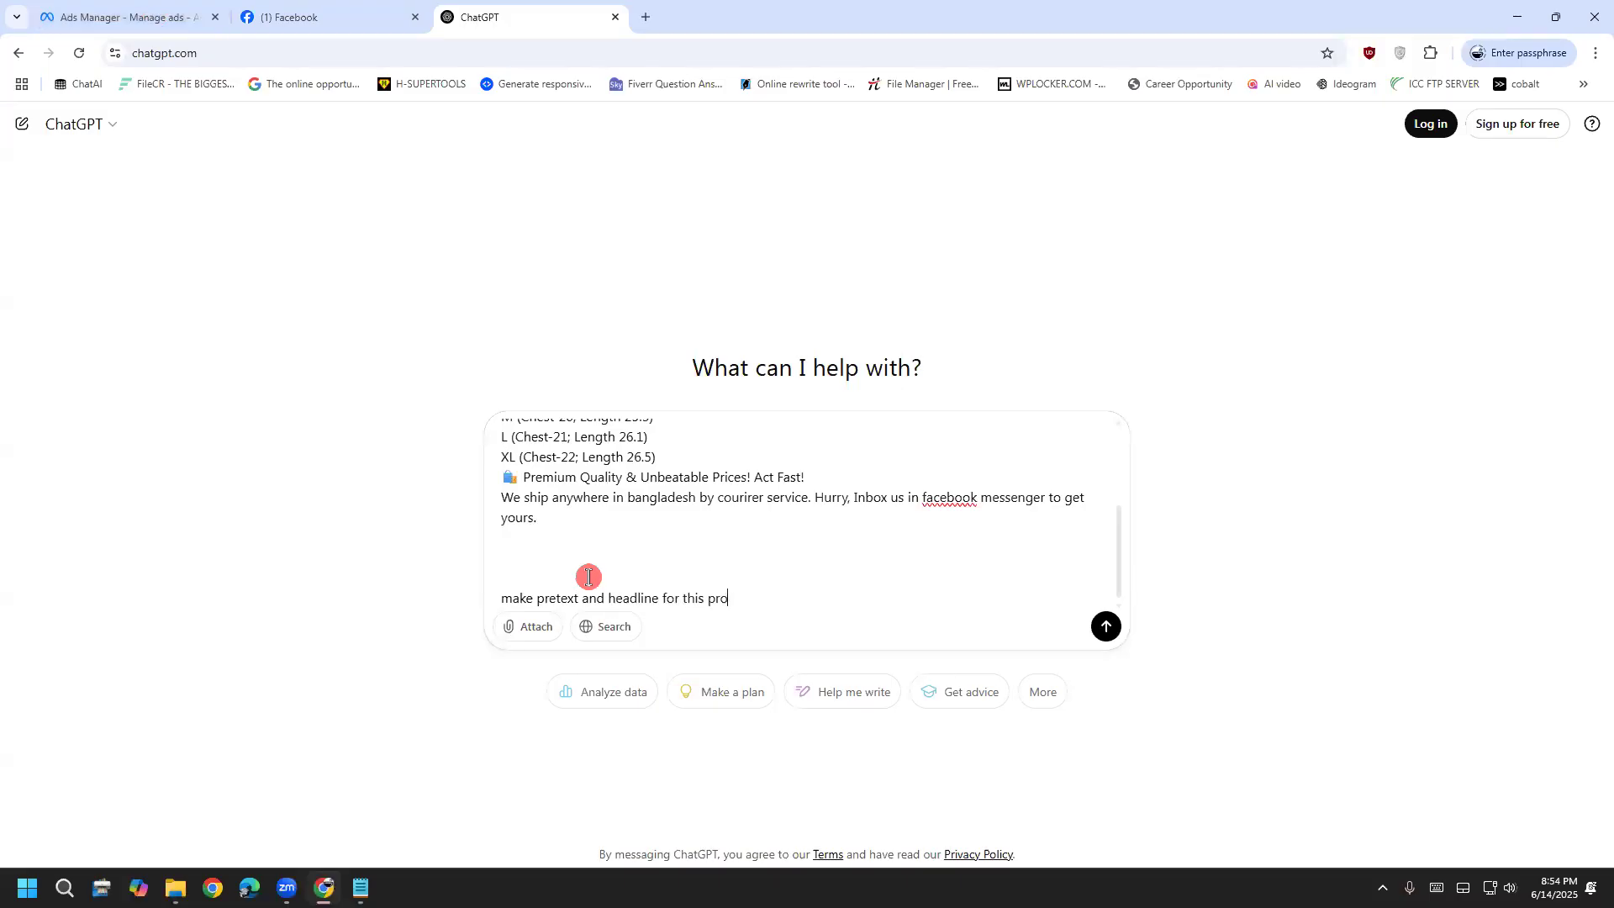
{"action": "type", "text": "t"}
{"action": "key", "text": "Return"}
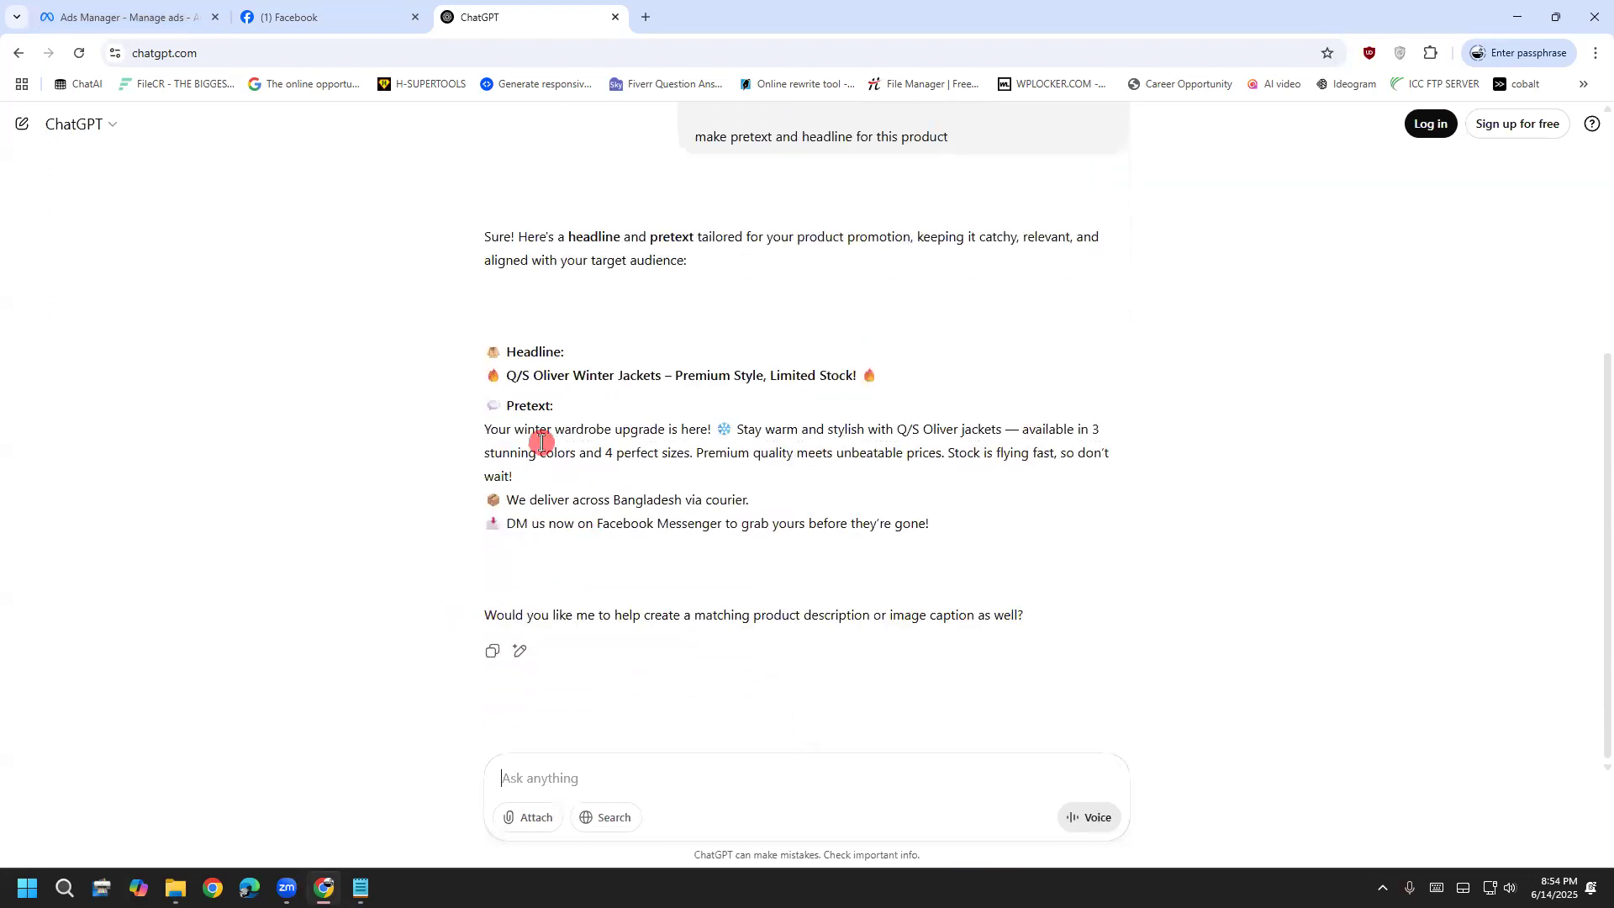
{"action": "left_click_drag", "start_coordinate": [507, 374], "coordinate": [891, 382]}
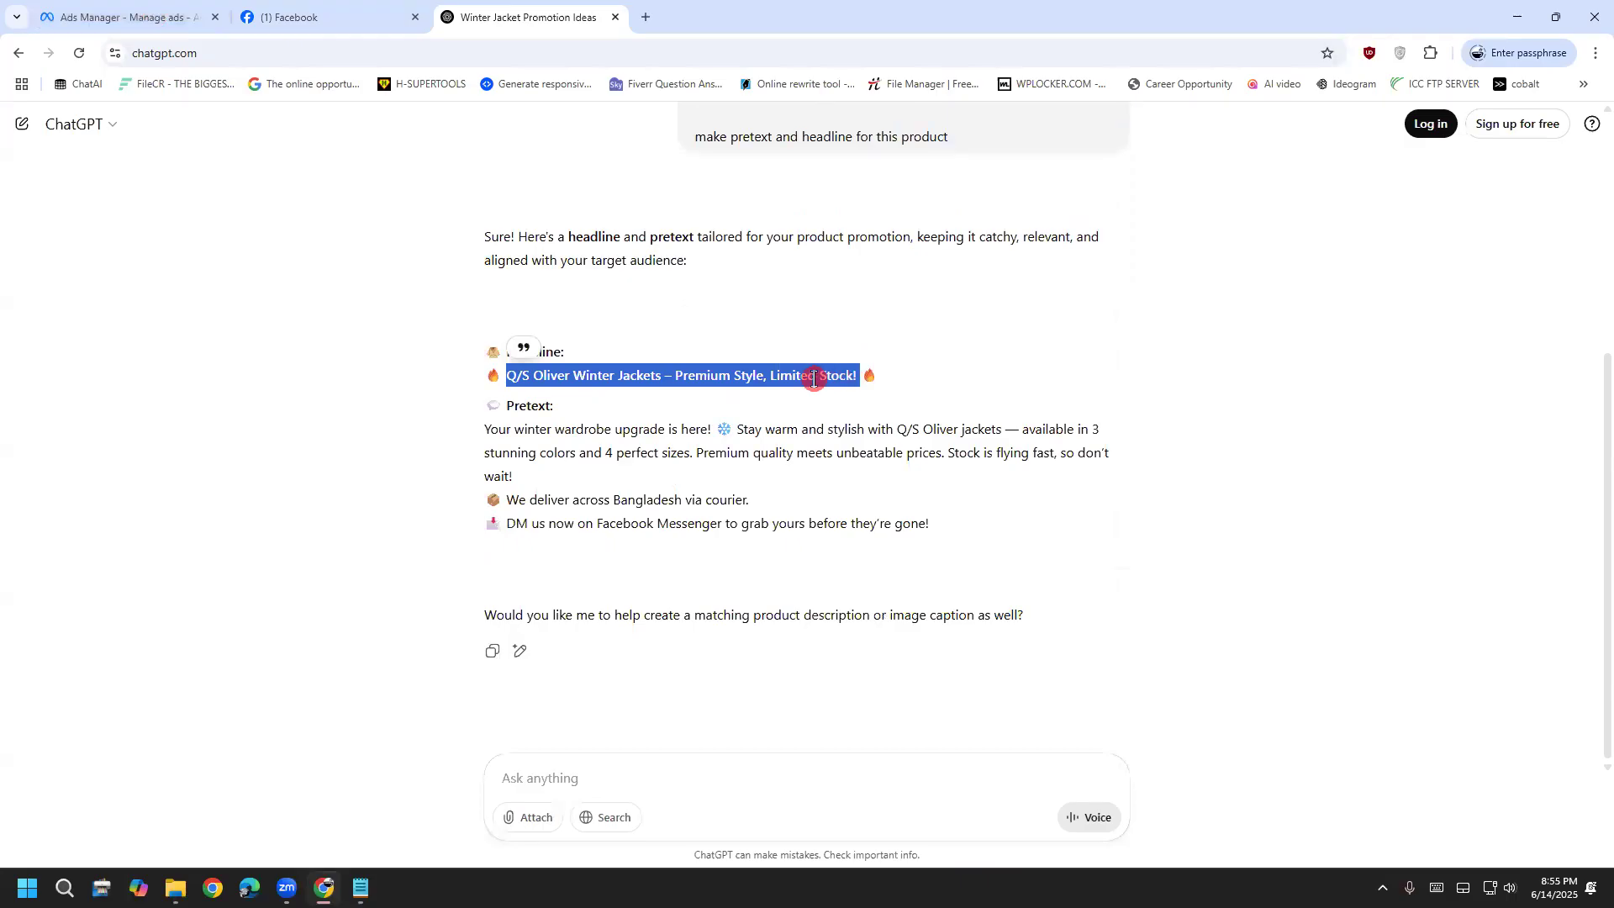
{"action": "right_click", "coordinate": [814, 378]}
Copy the ChatGPT headline and paste it into the ad's primary text field
{"action": "left_click", "coordinate": [864, 403]}
{"action": "left_click", "coordinate": [59, 17]}
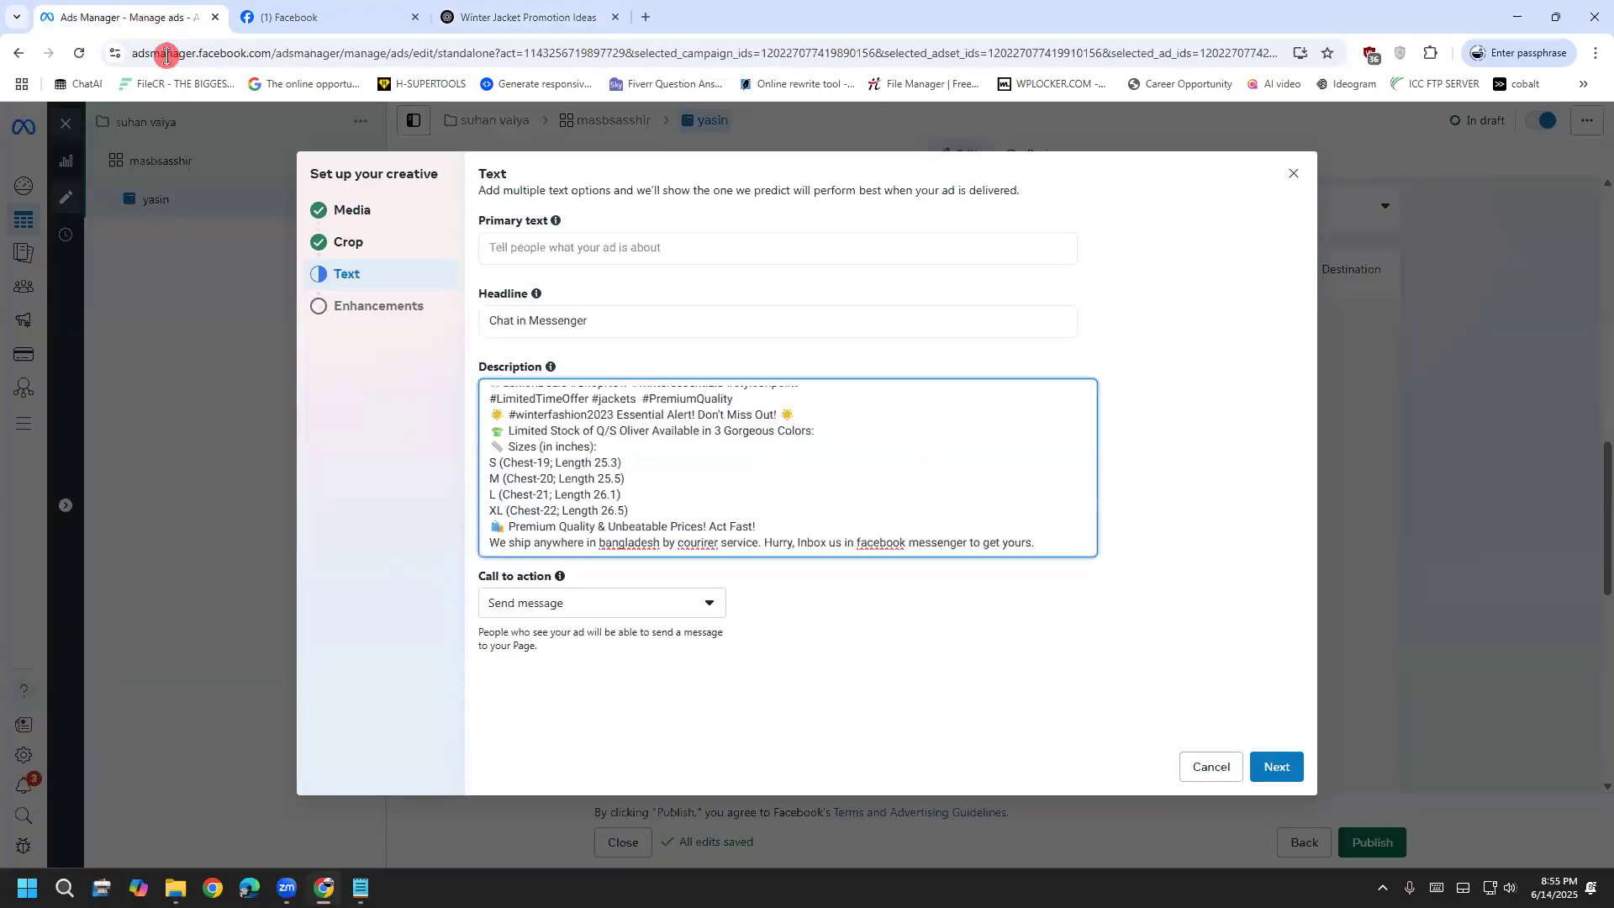
{"action": "left_click", "coordinate": [620, 246]}
{"action": "key", "text": "ctrl+v"}
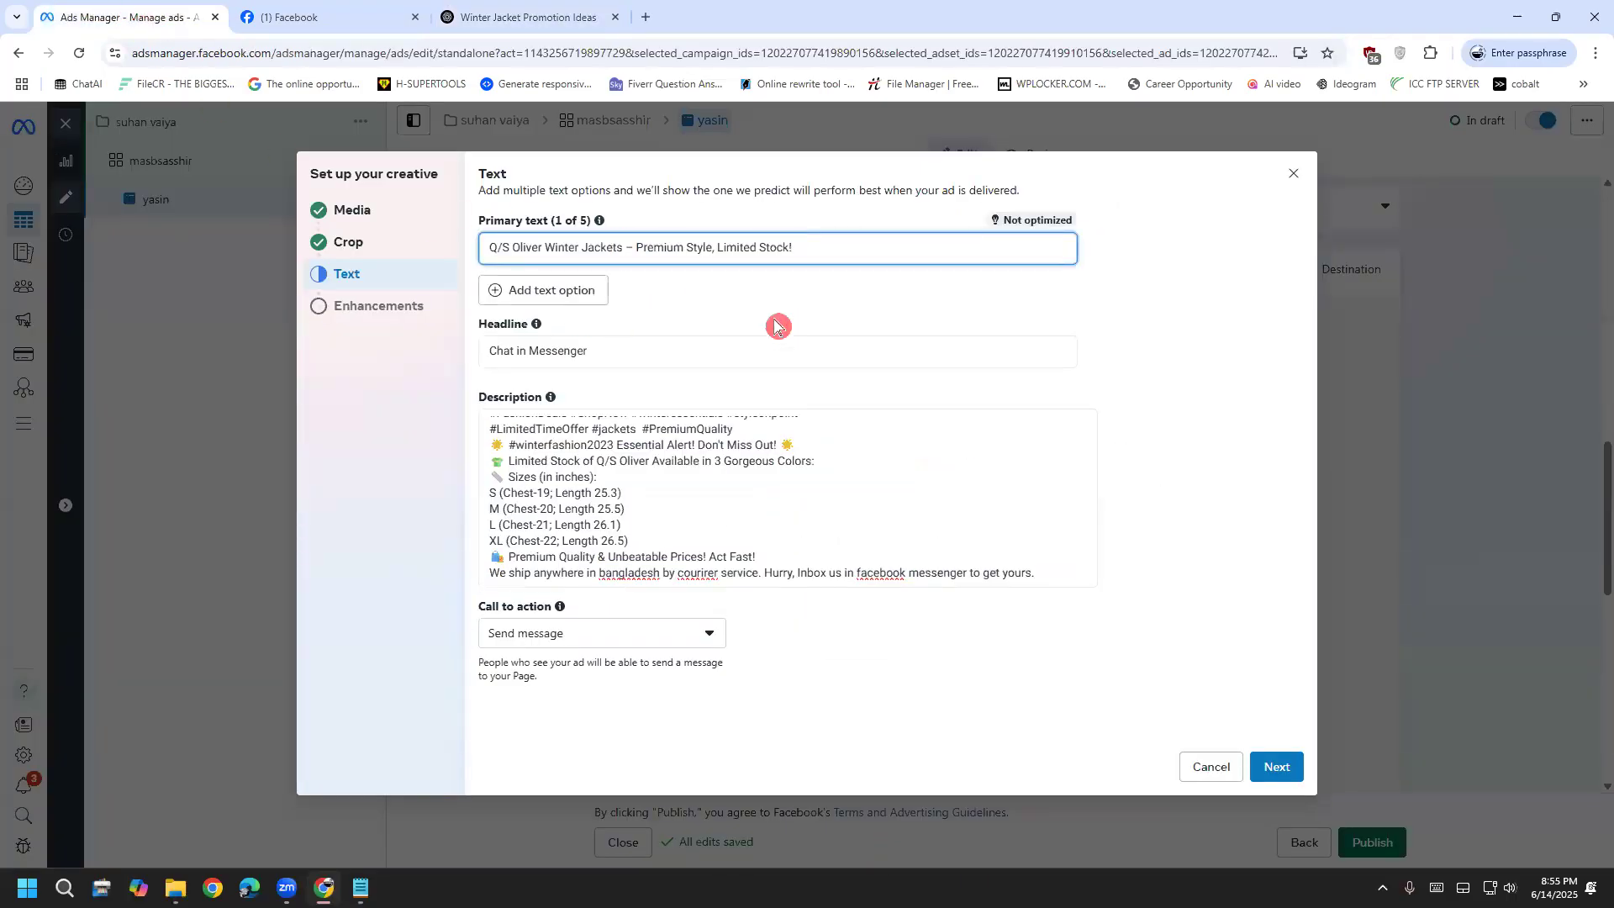
Replace the primary text with the full ChatGPT pretext paragraph
{"action": "key", "text": "ctrl+3"}
{"action": "left_click_drag", "start_coordinate": [486, 422], "coordinate": [732, 474]}
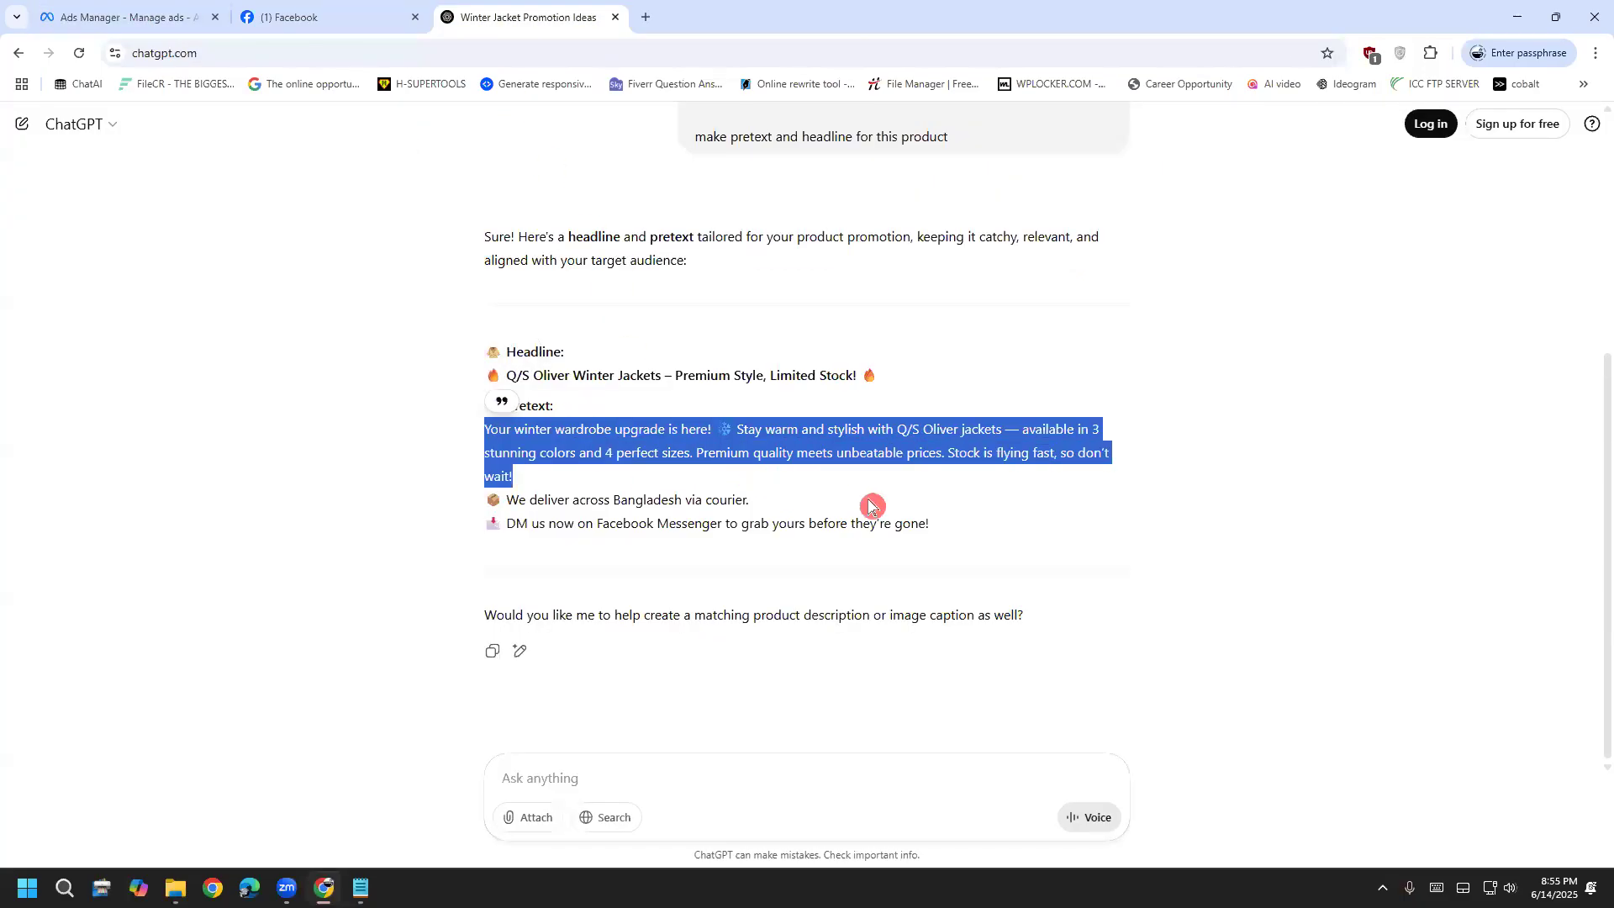
{"action": "left_click", "coordinate": [1019, 540]}
{"action": "left_click_drag", "start_coordinate": [990, 538], "coordinate": [455, 442]}
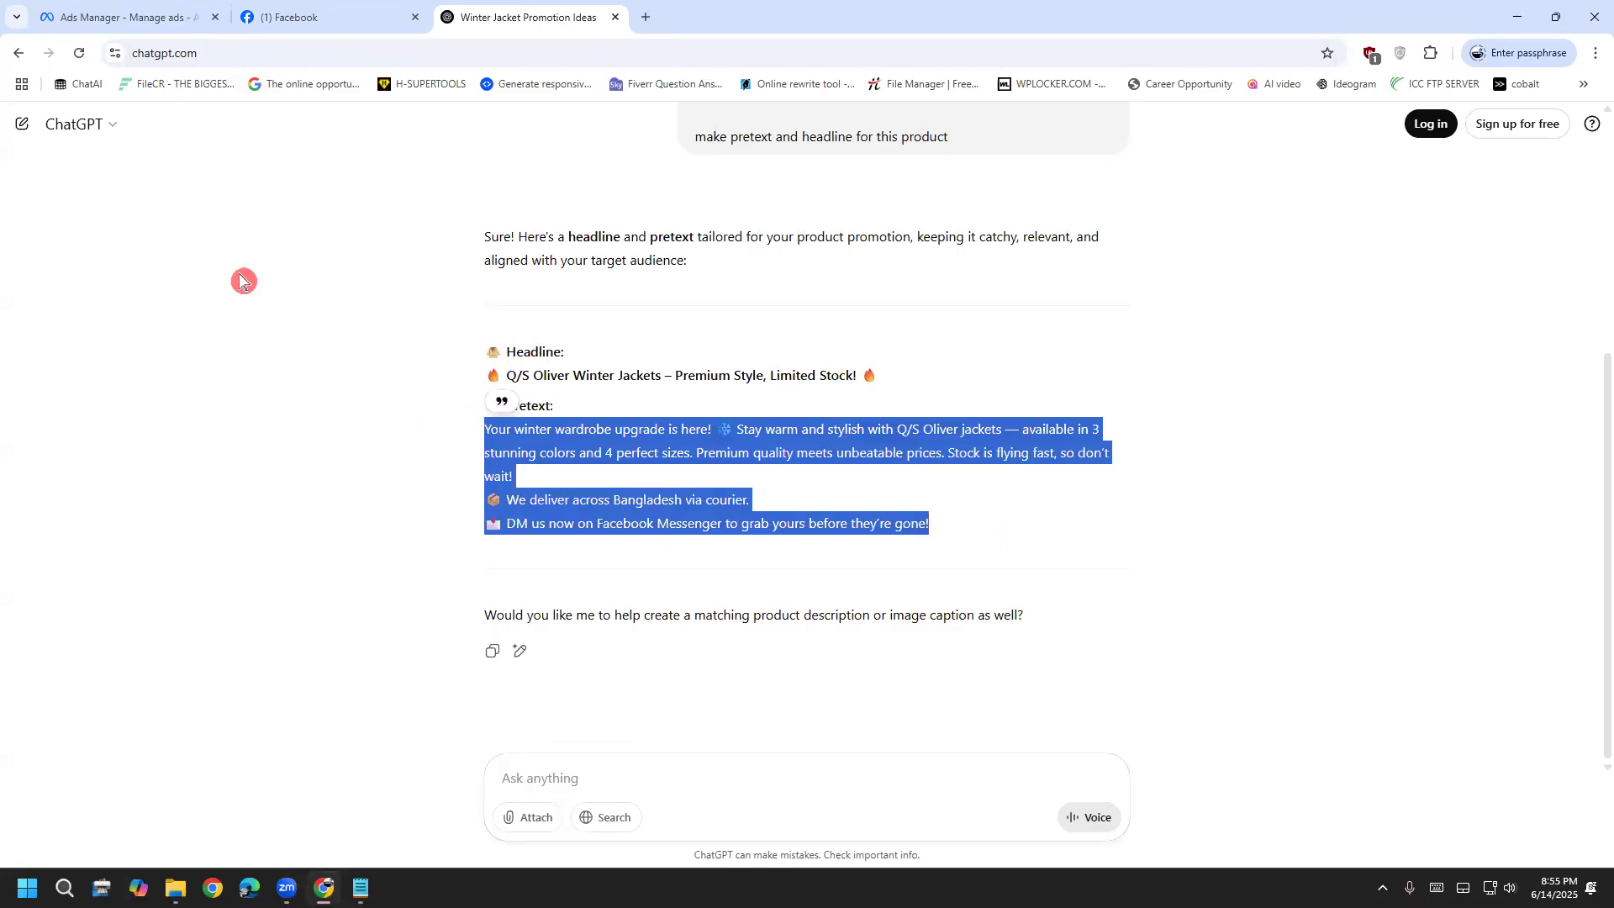
{"action": "left_click", "coordinate": [155, 18]}
{"action": "left_click", "coordinate": [571, 350]}
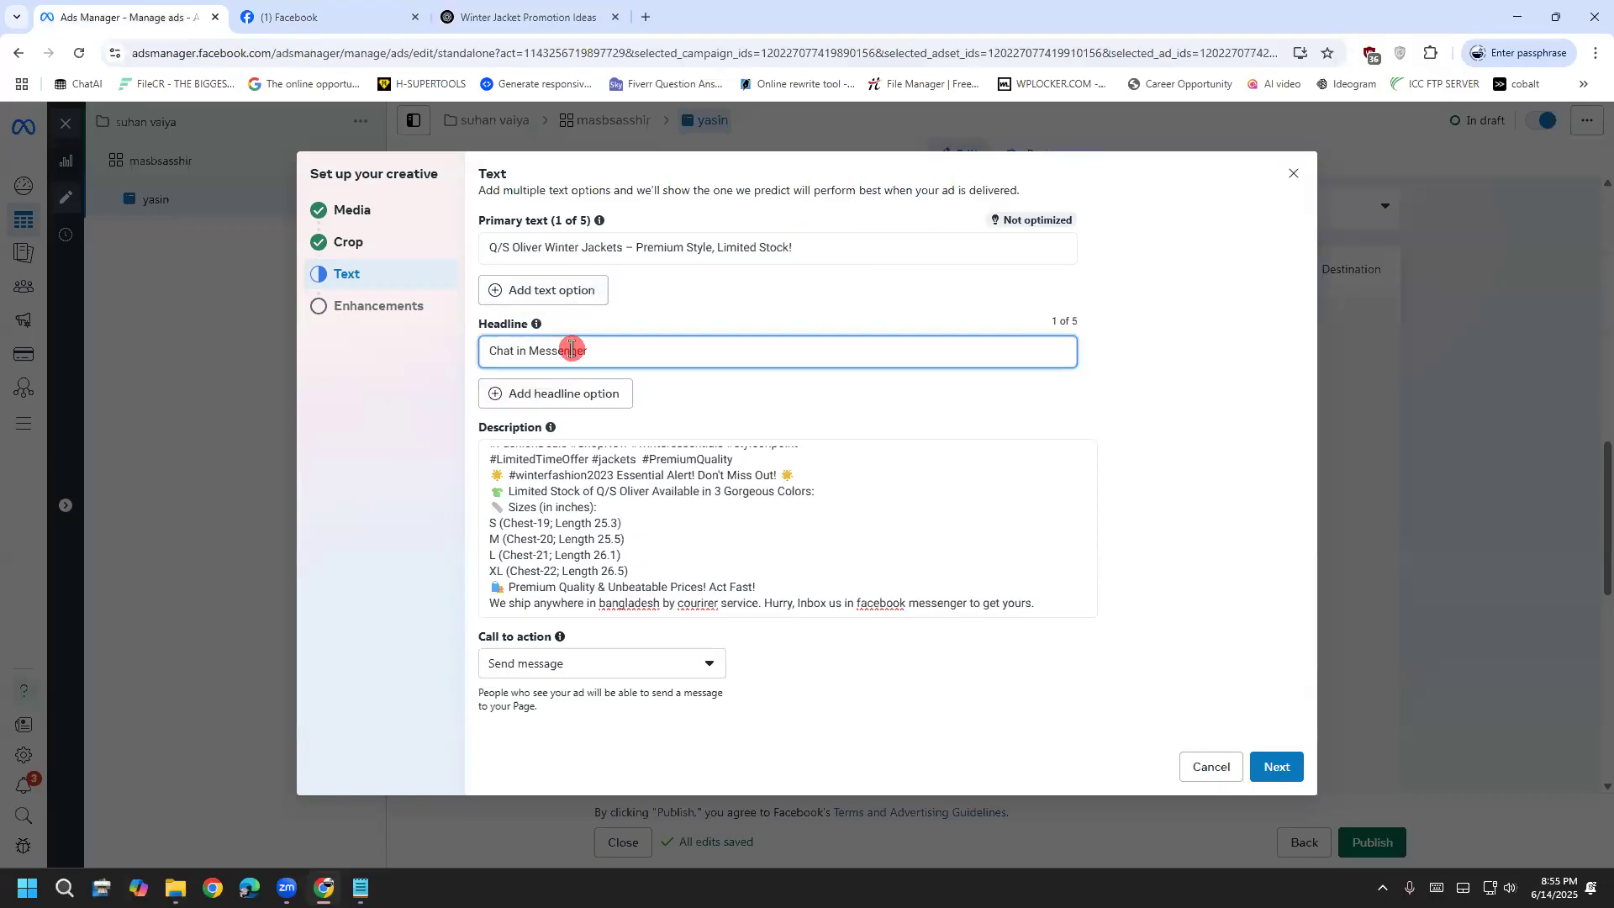
{"action": "left_click", "coordinate": [805, 246]}
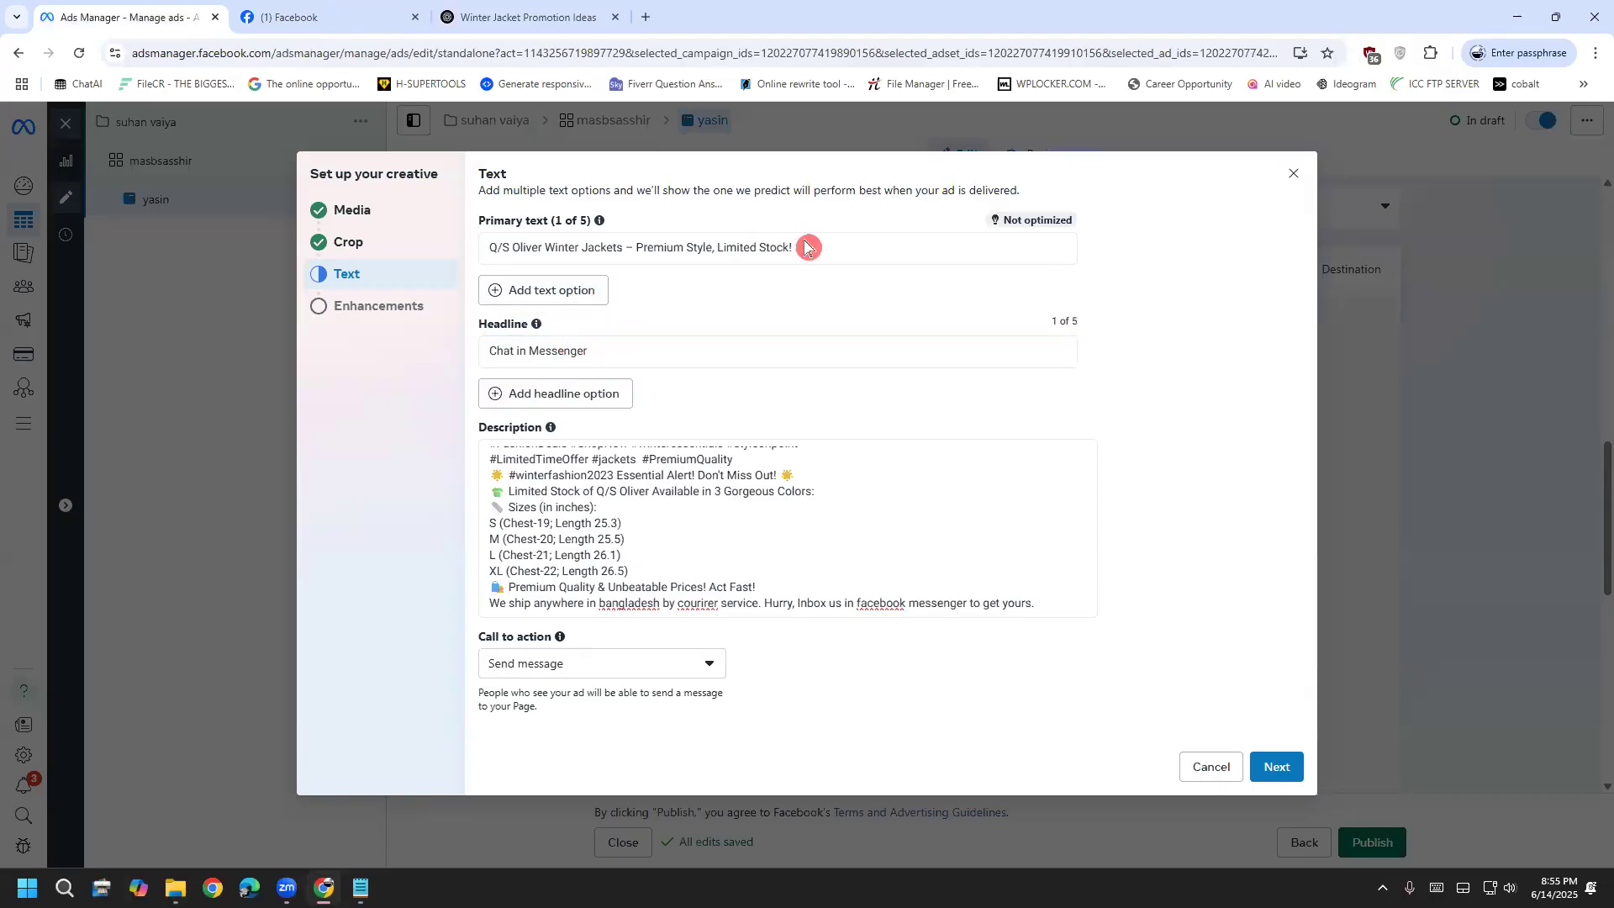
{"action": "key", "text": "ctrl+a"}
{"action": "key", "text": "ctrl+v"}
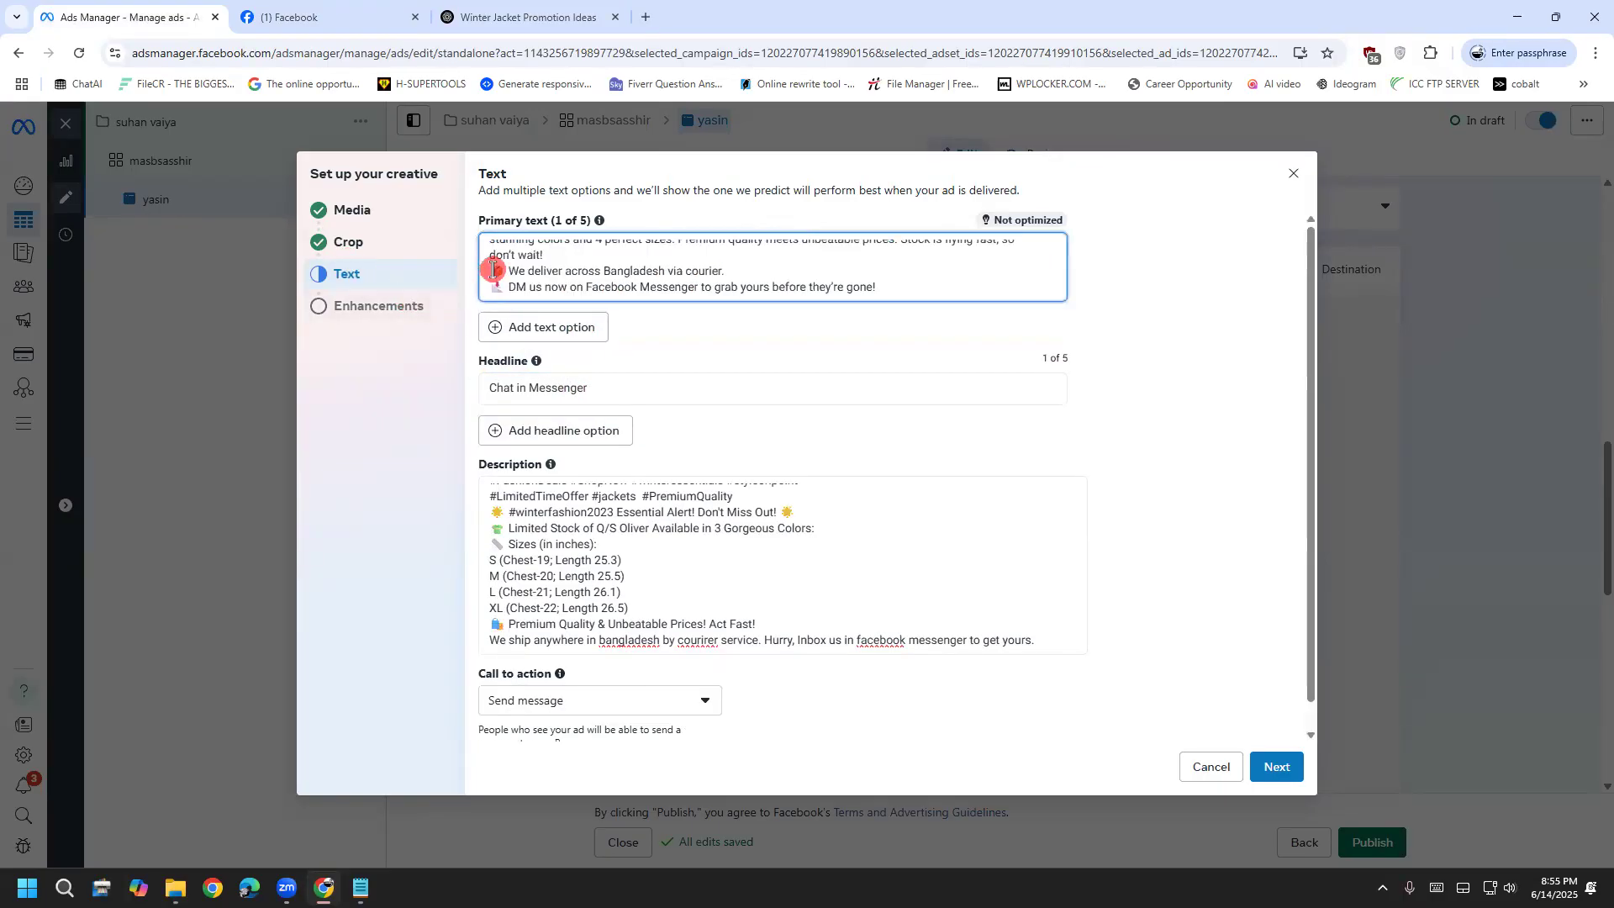
Paste 'Q/S Oliver Winter Jackets – Premium Style, Limited Stock!' into the Headline field
{"action": "left_click", "coordinate": [523, 16]}
{"action": "left_click", "coordinate": [834, 366]}
{"action": "left_click_drag", "start_coordinate": [868, 371], "coordinate": [464, 384]}
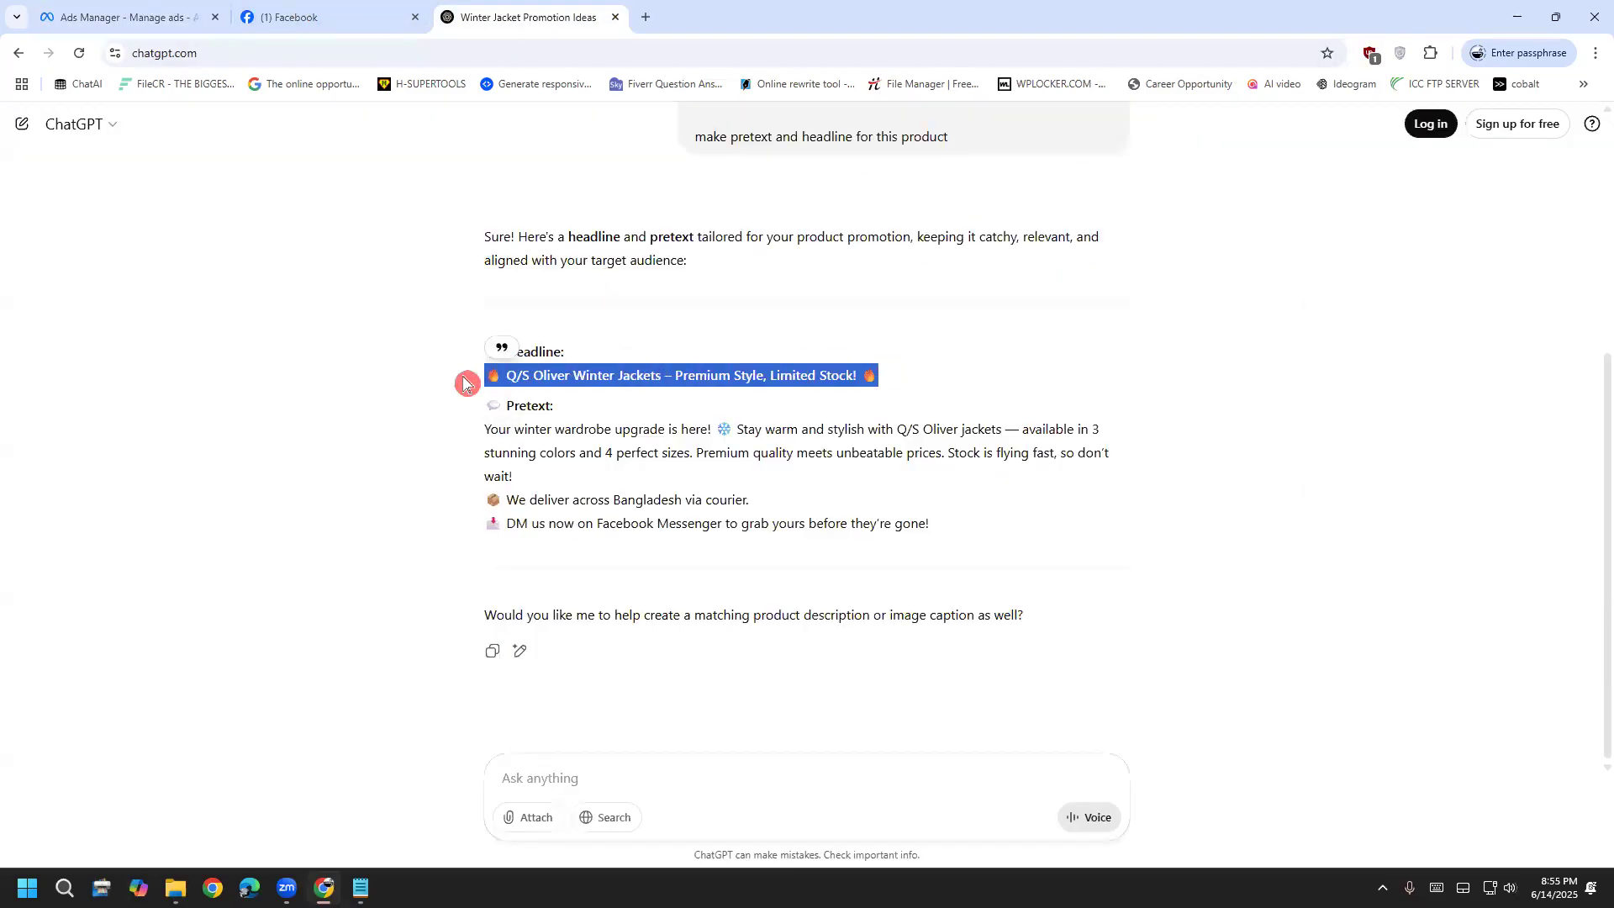
{"action": "left_click", "coordinate": [152, 14]}
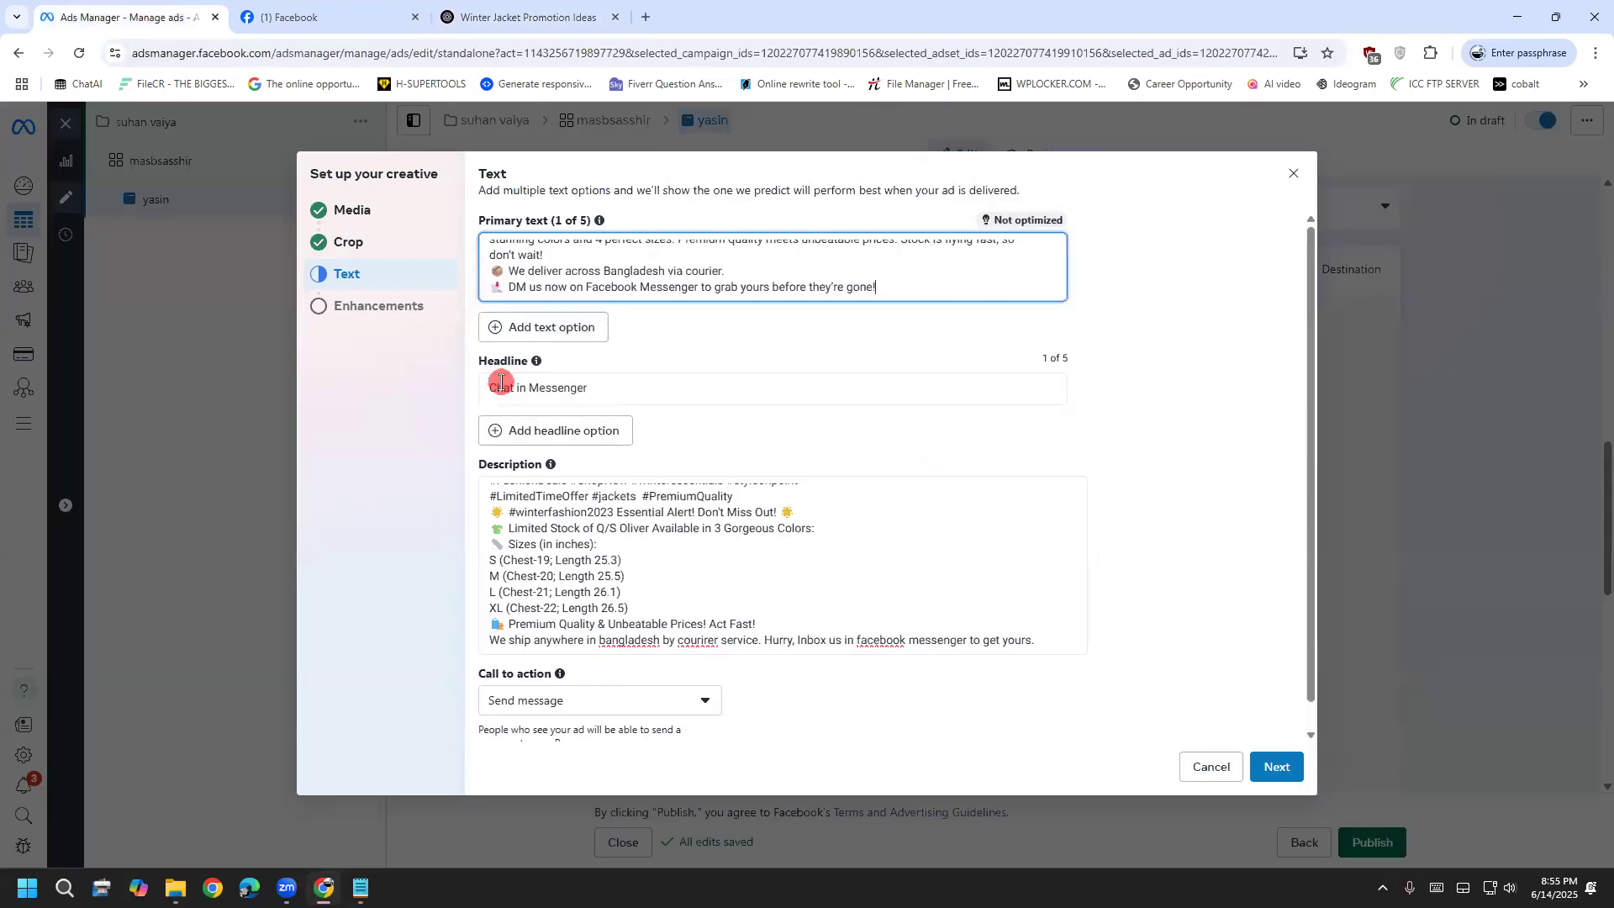
{"action": "left_click", "coordinate": [575, 389]}
{"action": "key", "text": "ctrl+v"}
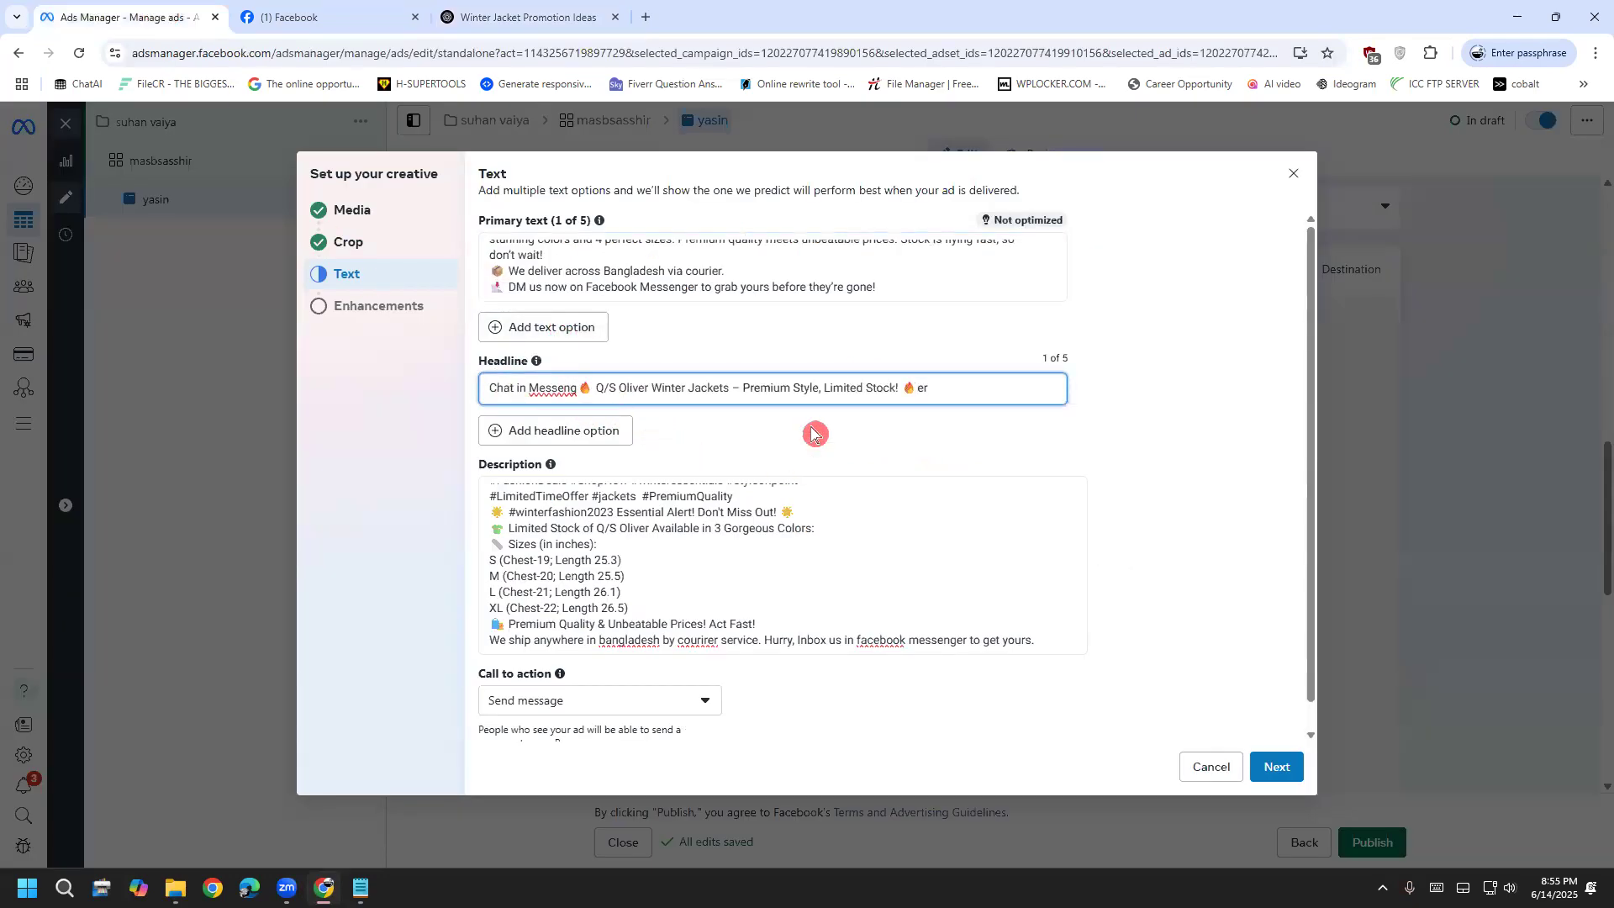
Delete the leftover 'Chat in Messenger' text from the headline
{"action": "right_click", "coordinate": [554, 391]}
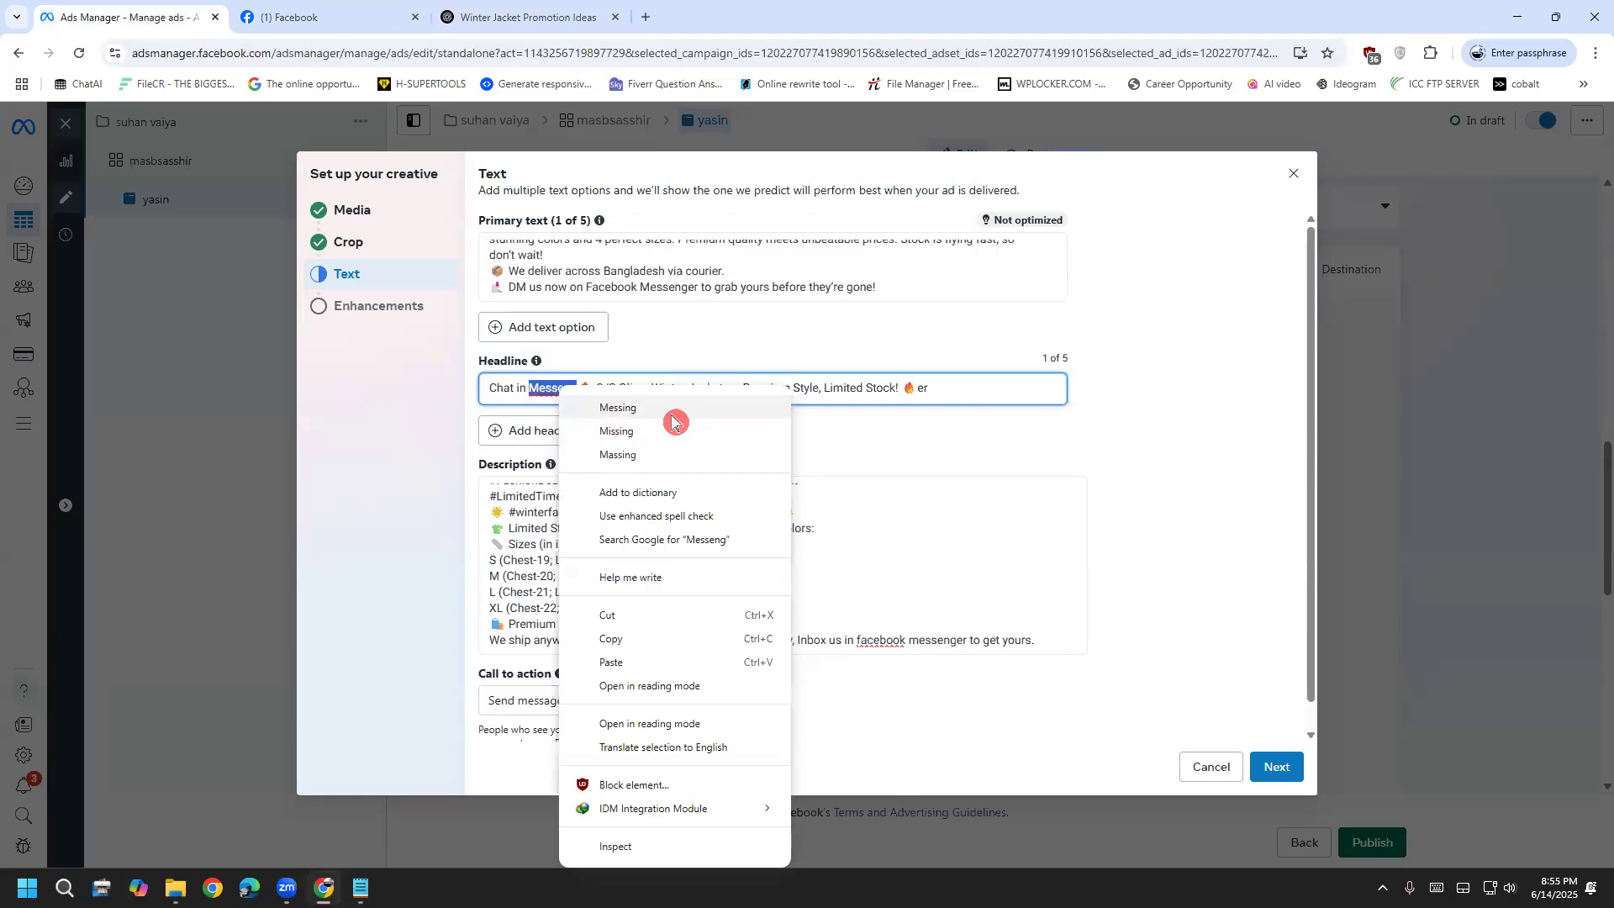
{"action": "left_click", "coordinate": [593, 391]}
{"action": "left_click", "coordinate": [578, 390]}
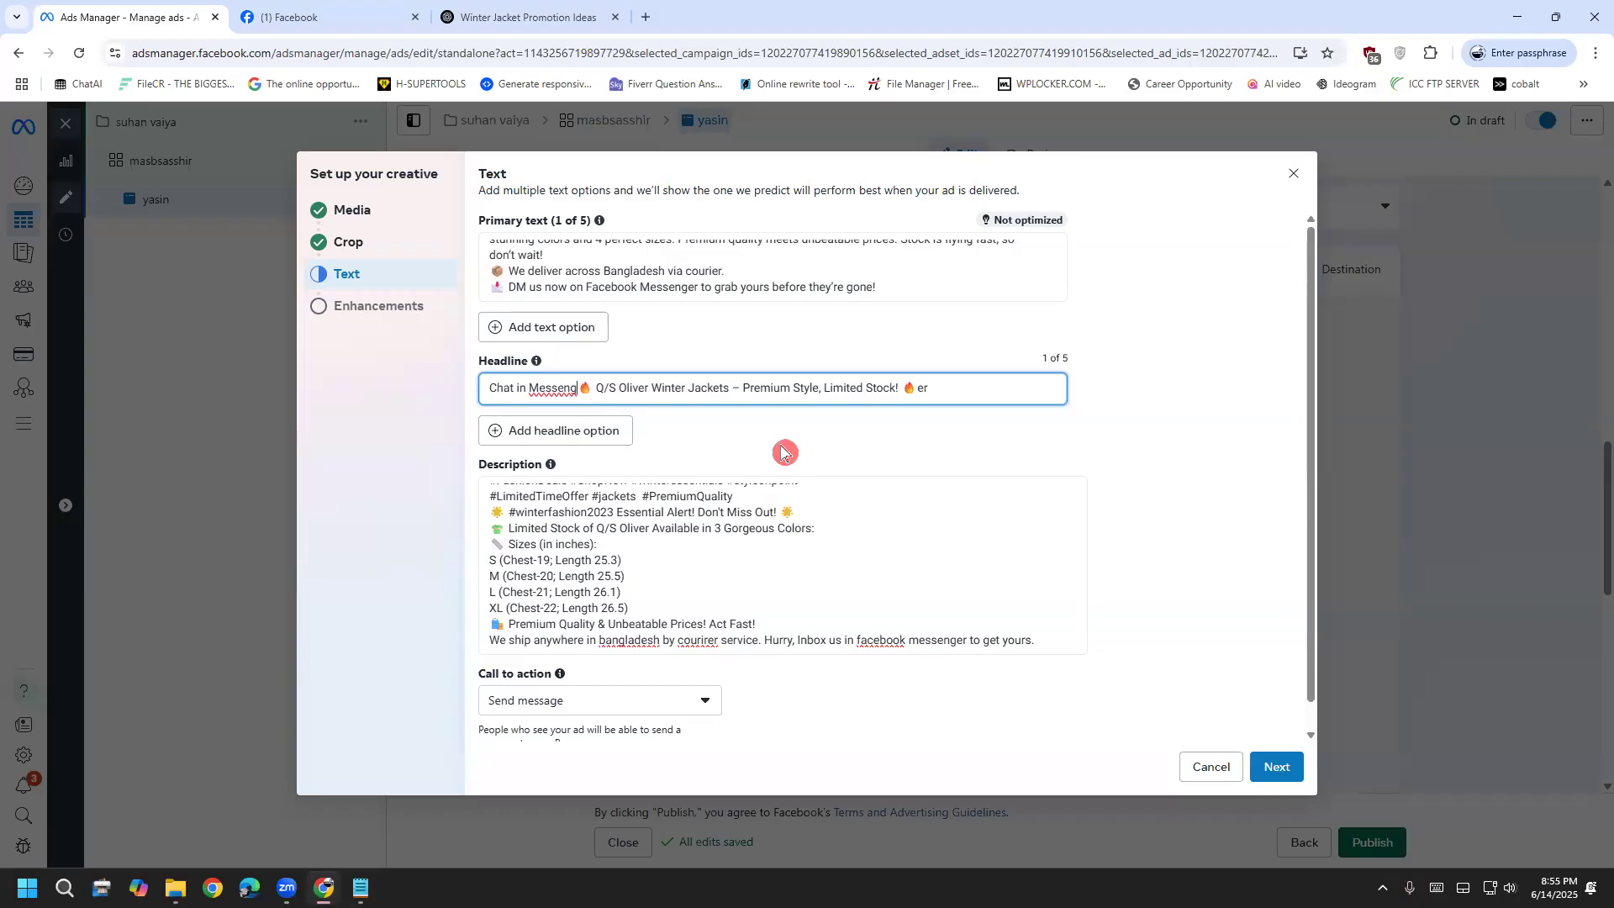
{"action": "left_click_drag", "start_coordinate": [578, 387], "coordinate": [349, 410]}
{"action": "key", "text": "BackSpace"}
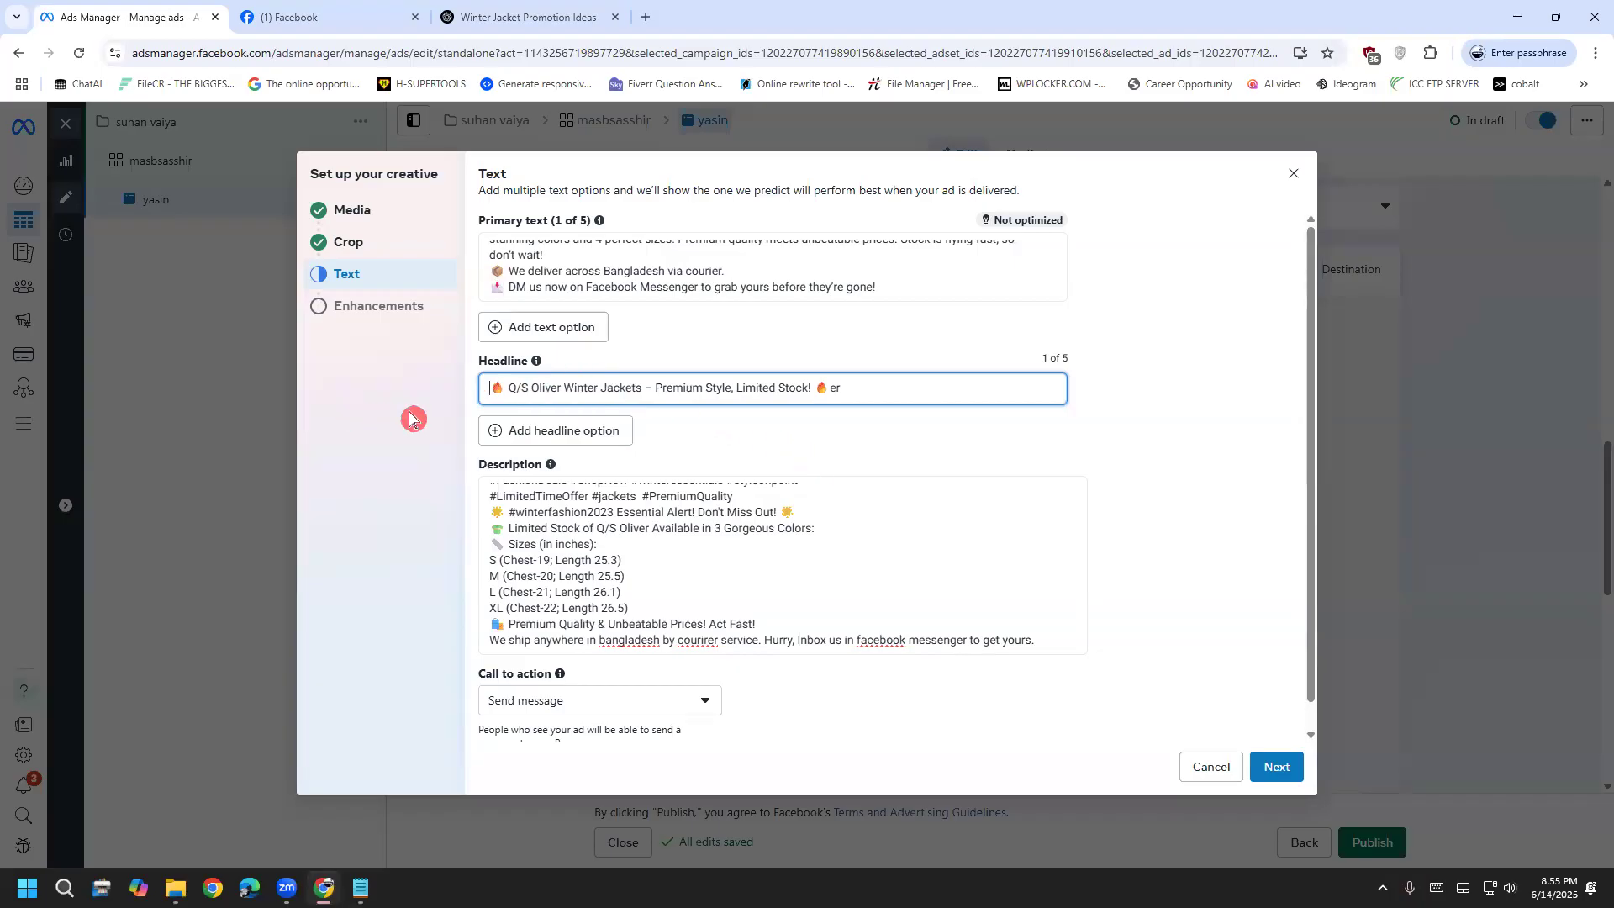
{"action": "left_click", "coordinate": [872, 386]}
Review the call to action, primary text and description, then continue to enhancements
{"action": "scroll", "coordinate": [504, 521], "scroll_direction": "down", "scroll_amount": 1}
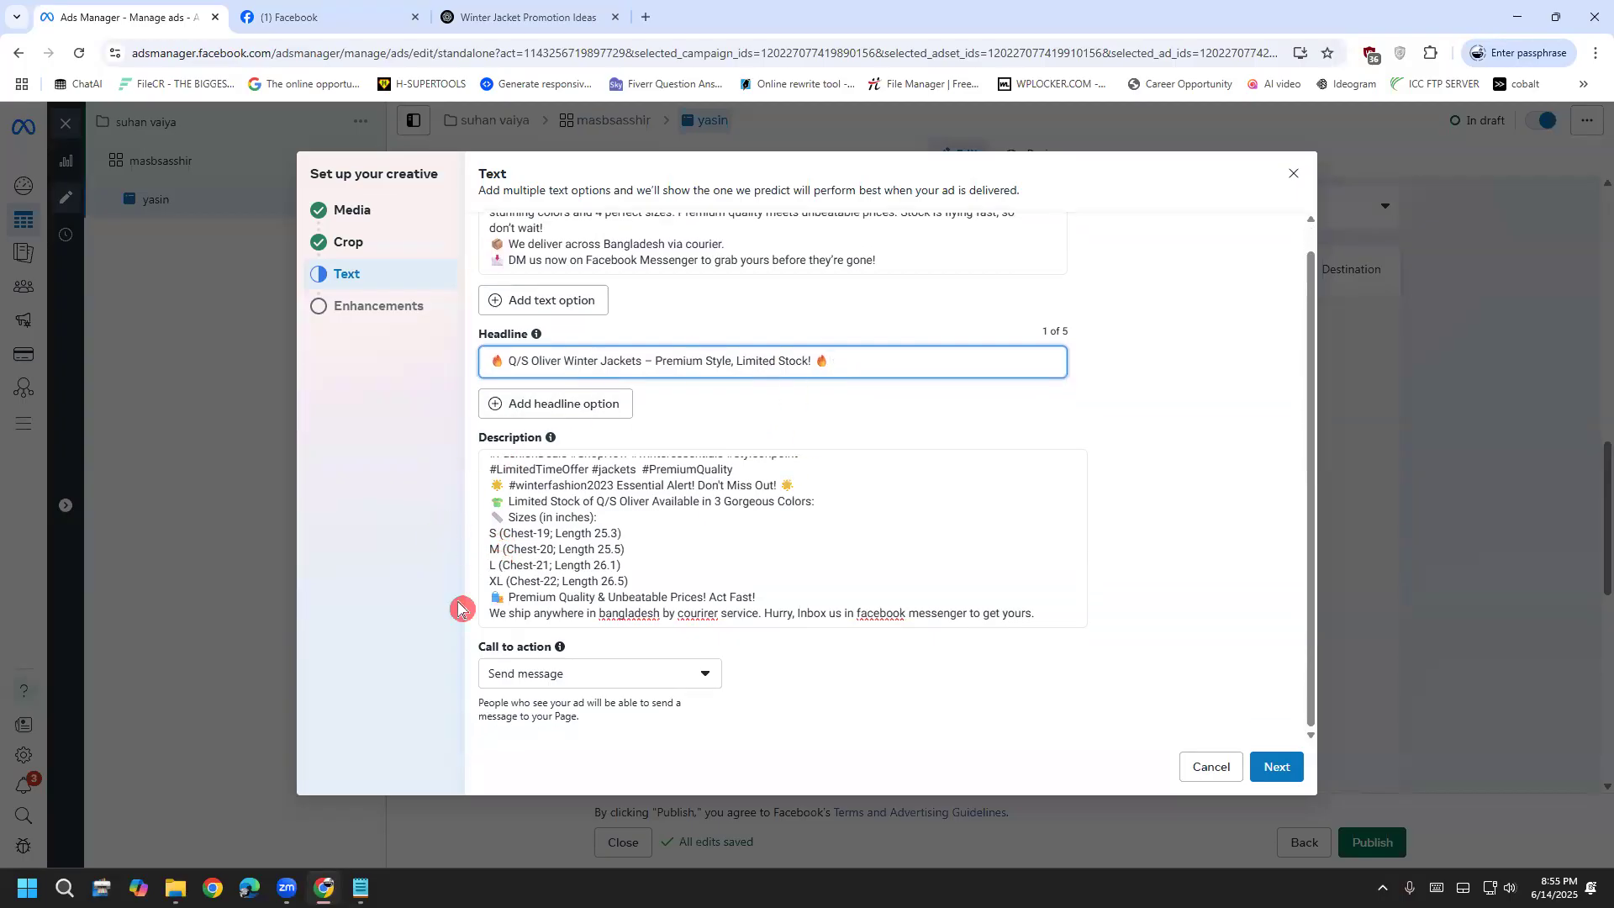
{"action": "scroll", "coordinate": [538, 572], "scroll_direction": "up", "scroll_amount": 1}
{"action": "scroll", "coordinate": [542, 528], "scroll_direction": "down", "scroll_amount": 1}
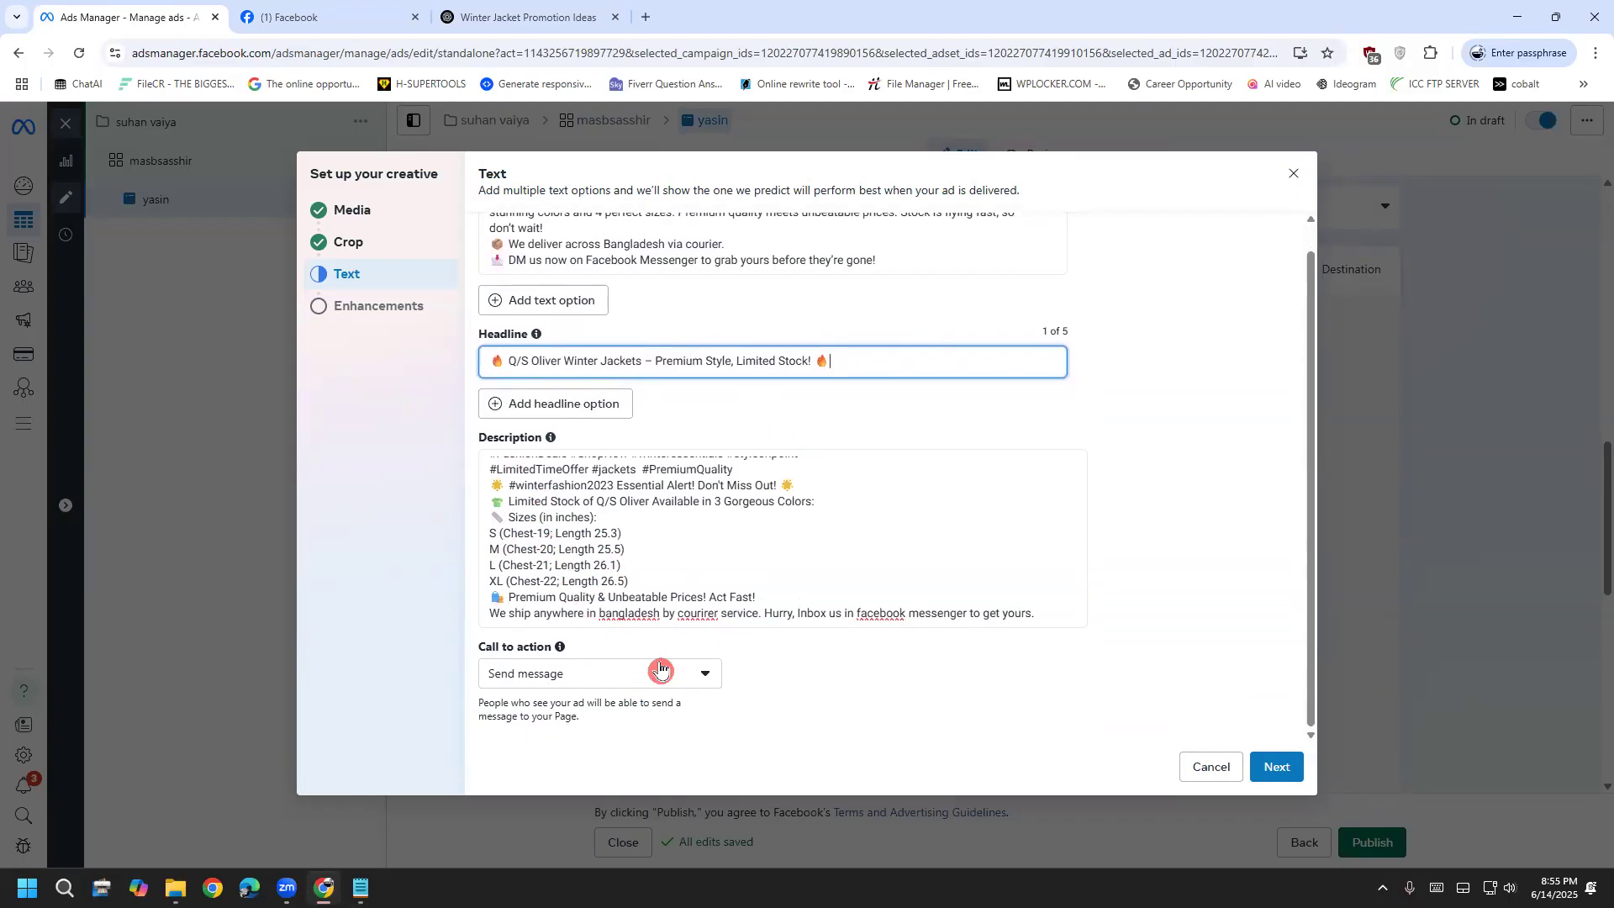
{"action": "left_click", "coordinate": [616, 669]}
{"action": "left_click", "coordinate": [616, 670]}
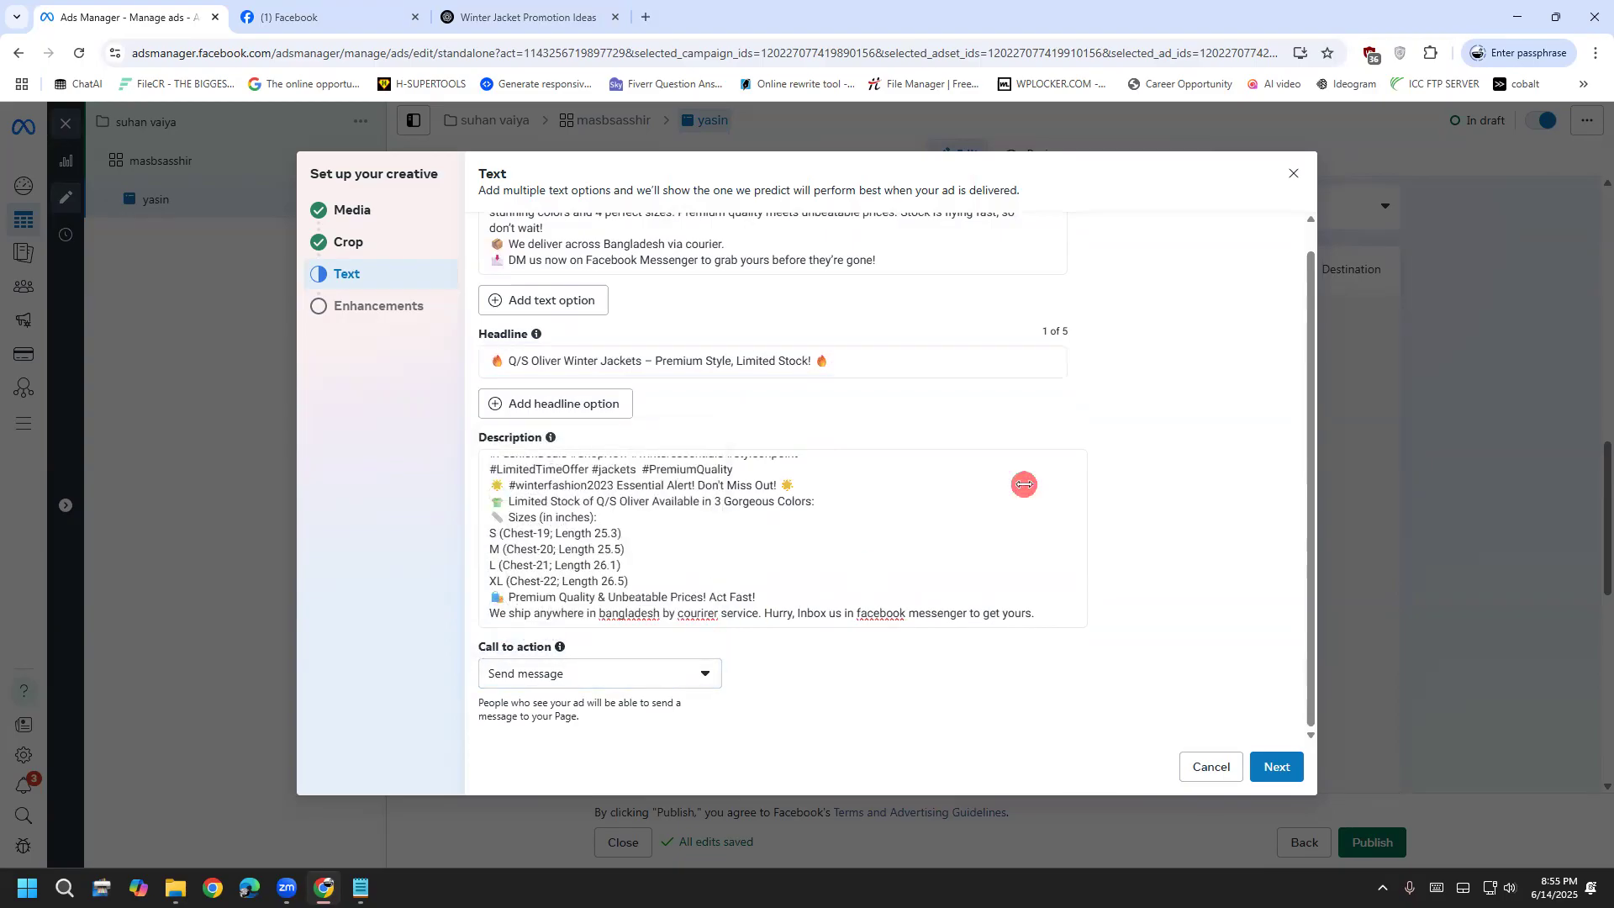
{"action": "scroll", "coordinate": [493, 511], "scroll_direction": "up", "scroll_amount": 1}
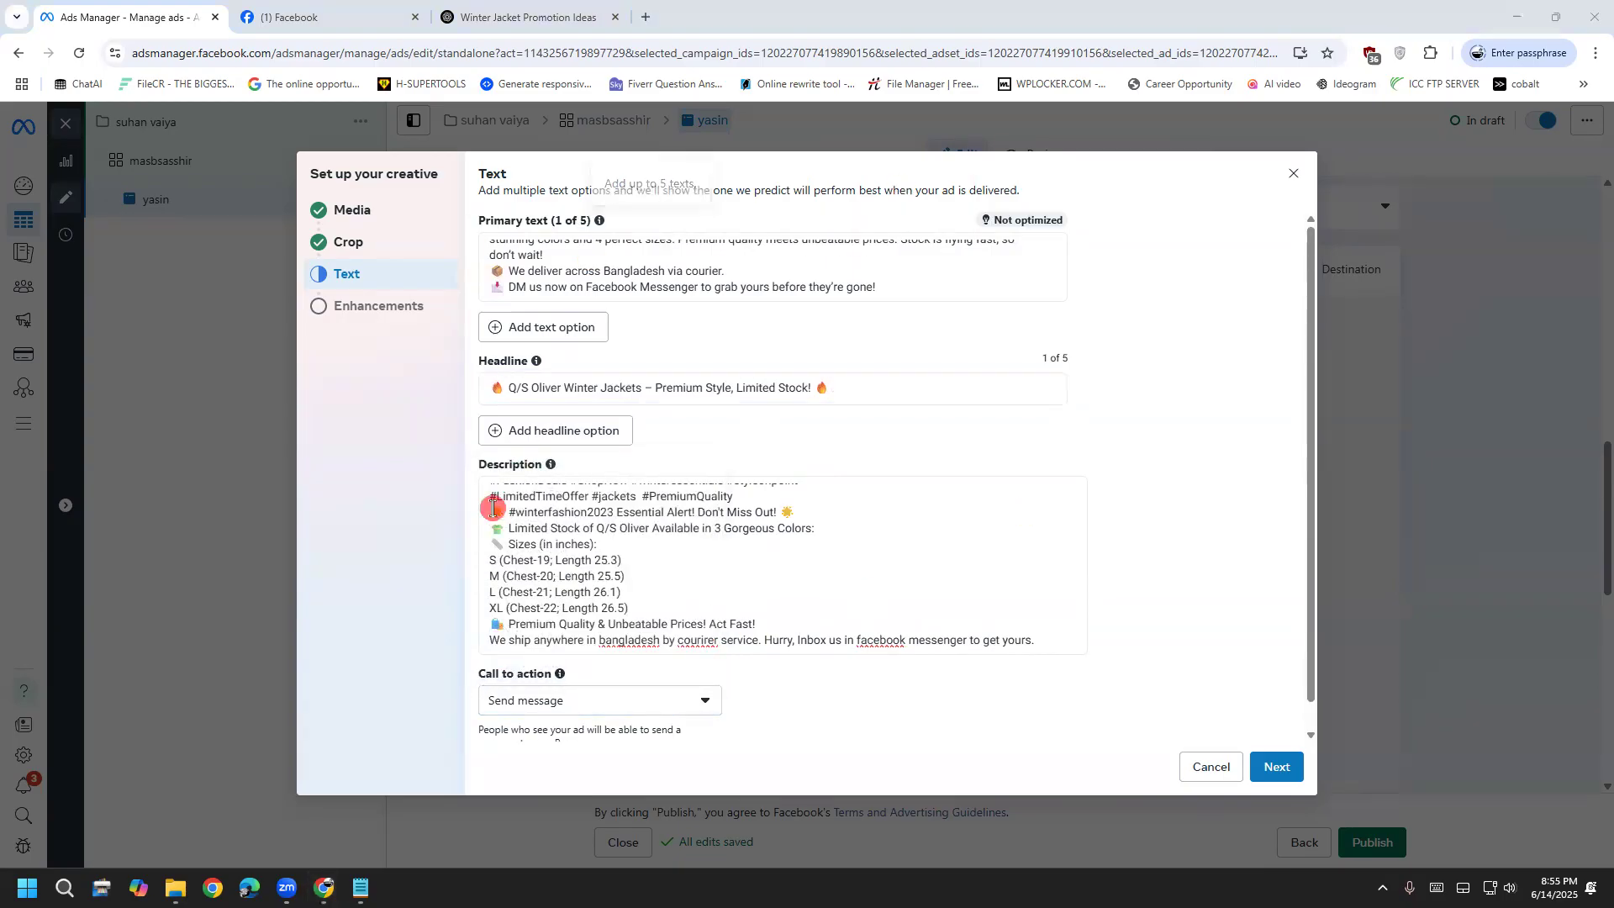
{"action": "left_click", "coordinate": [525, 270]}
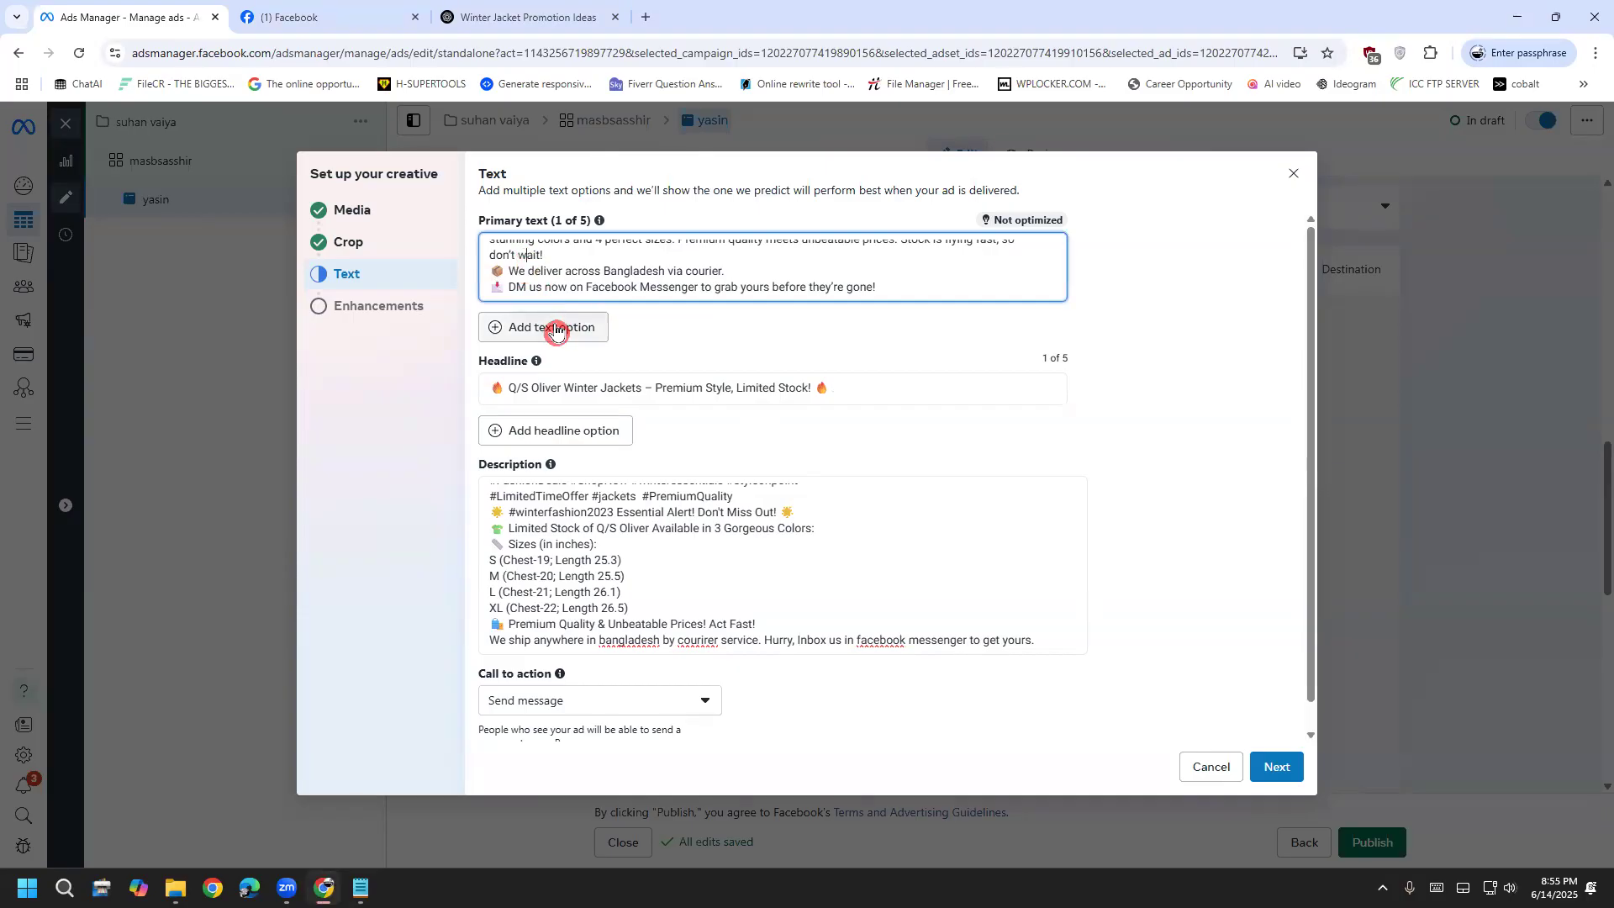
{"action": "left_click_drag", "start_coordinate": [469, 220], "coordinate": [559, 220]}
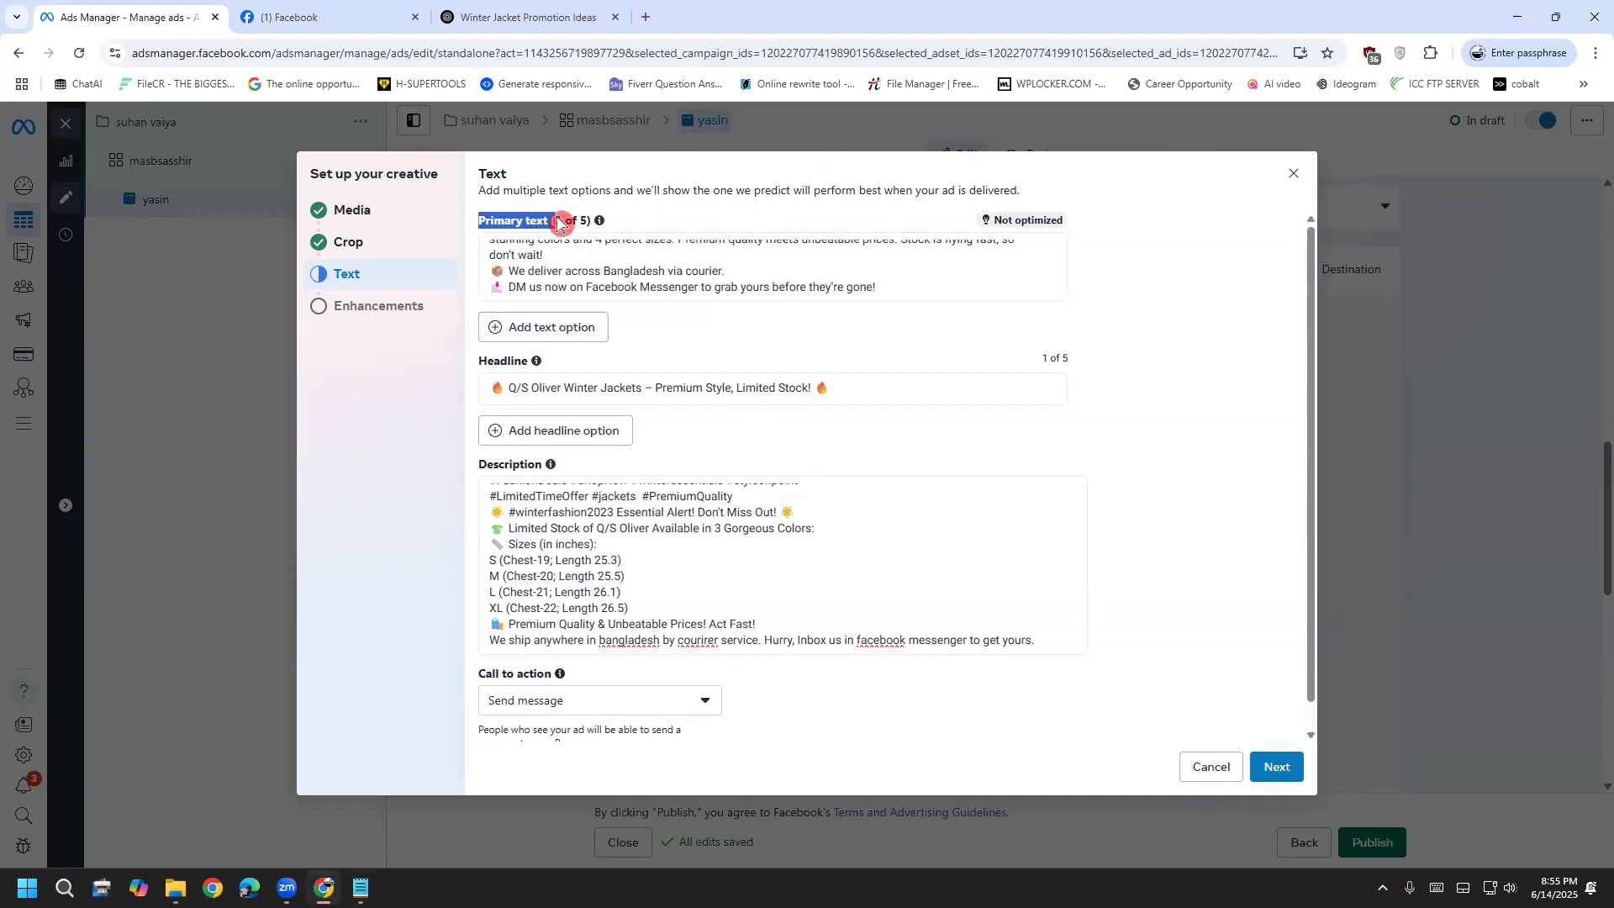
{"action": "left_click", "coordinate": [479, 381]}
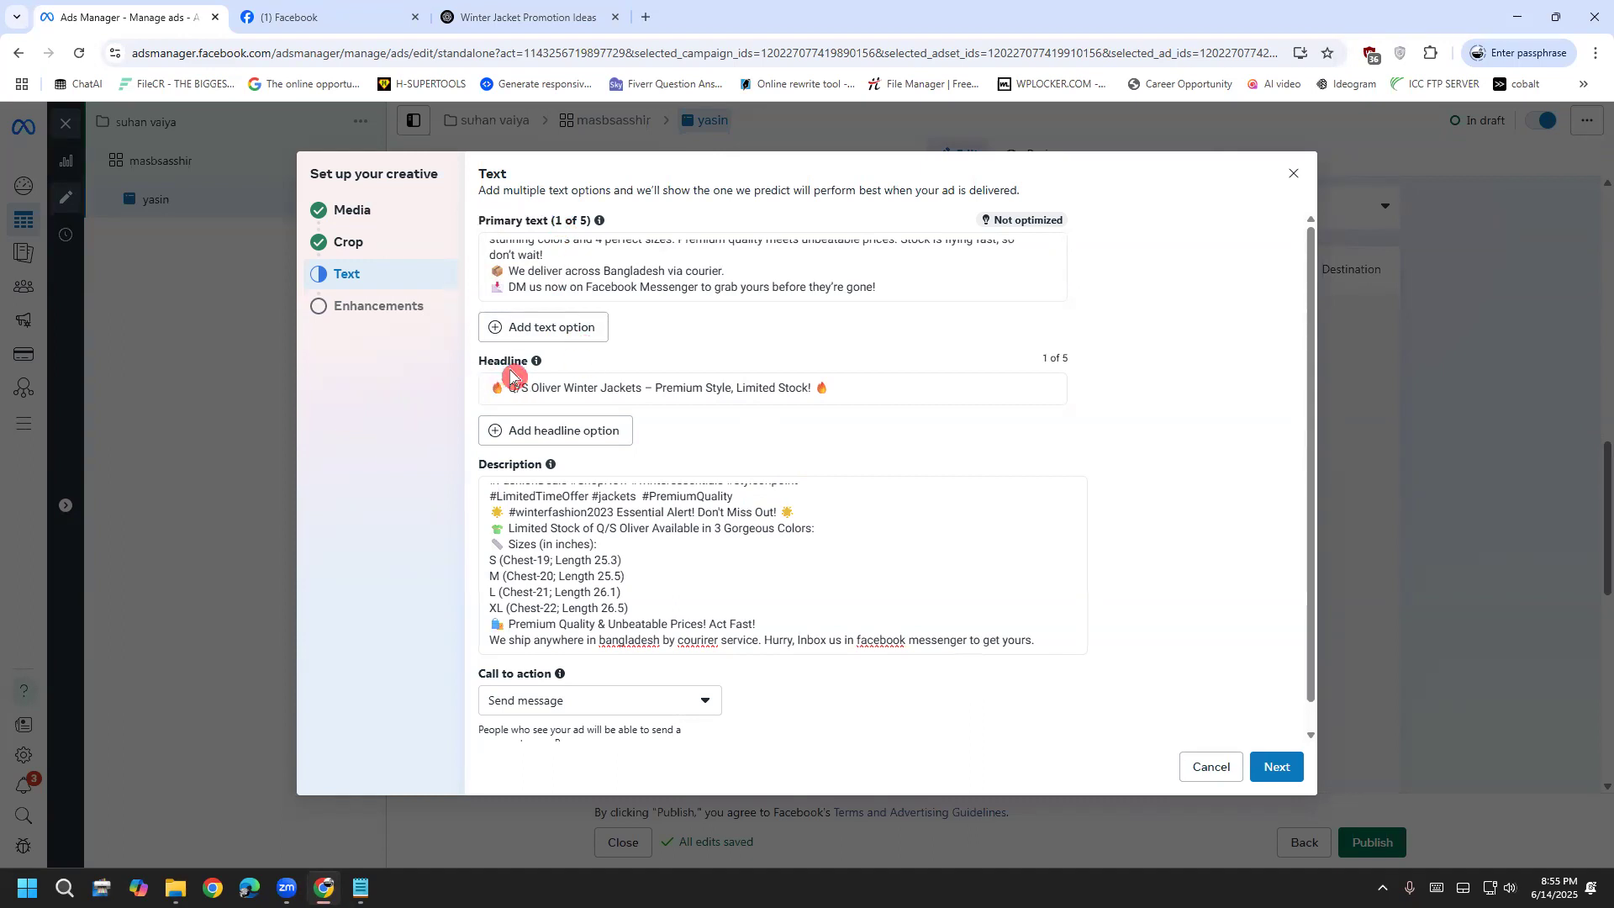
{"action": "left_click_drag", "start_coordinate": [481, 486], "coordinate": [506, 475]}
{"action": "left_click", "coordinate": [514, 568]}
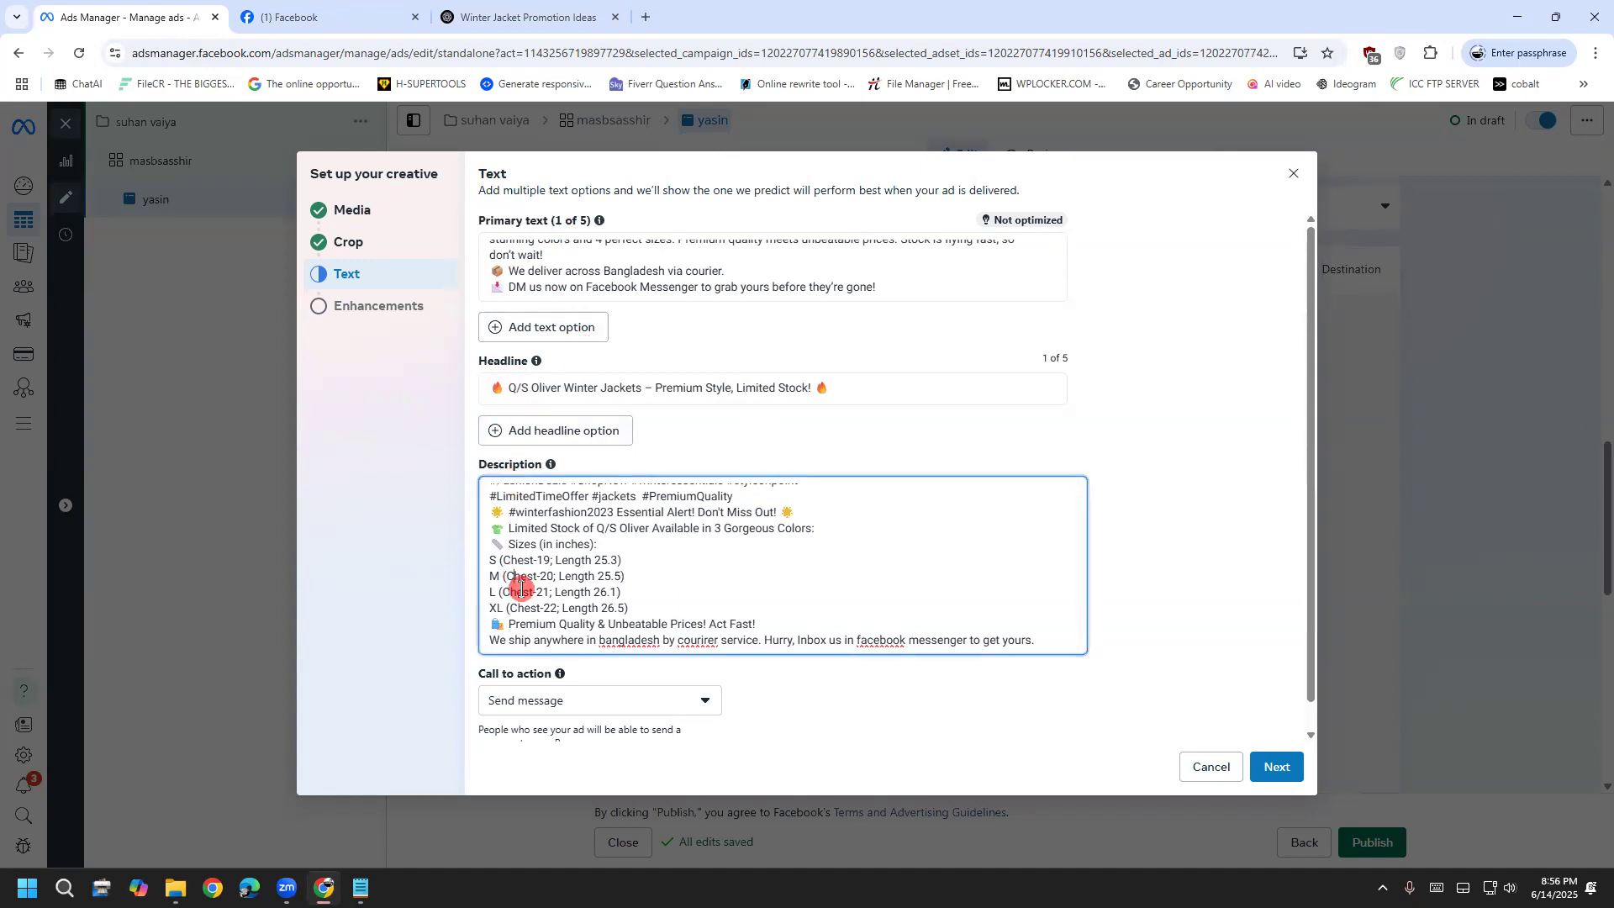
{"action": "left_click", "coordinate": [1277, 765]}
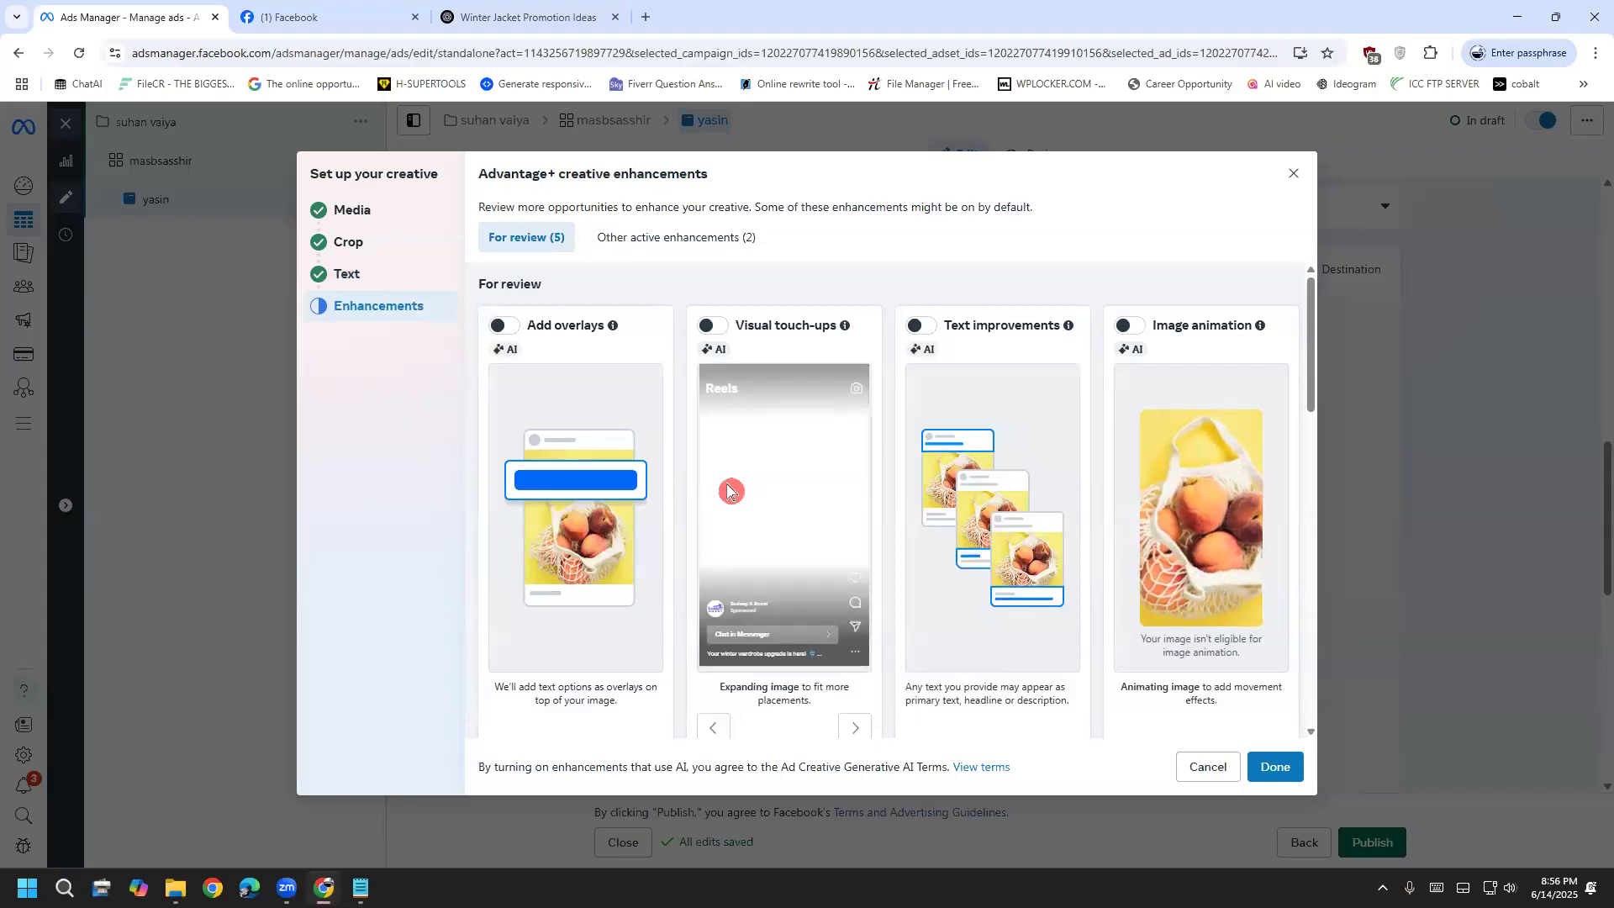
Confirm the Blue Modern jacket image in Media, check the crops, and return to Text
{"action": "scroll", "coordinate": [494, 565], "scroll_direction": "down", "scroll_amount": 6}
{"action": "scroll", "coordinate": [630, 657], "scroll_direction": "up", "scroll_amount": 5}
{"action": "scroll", "coordinate": [630, 654], "scroll_direction": "up", "scroll_amount": 1}
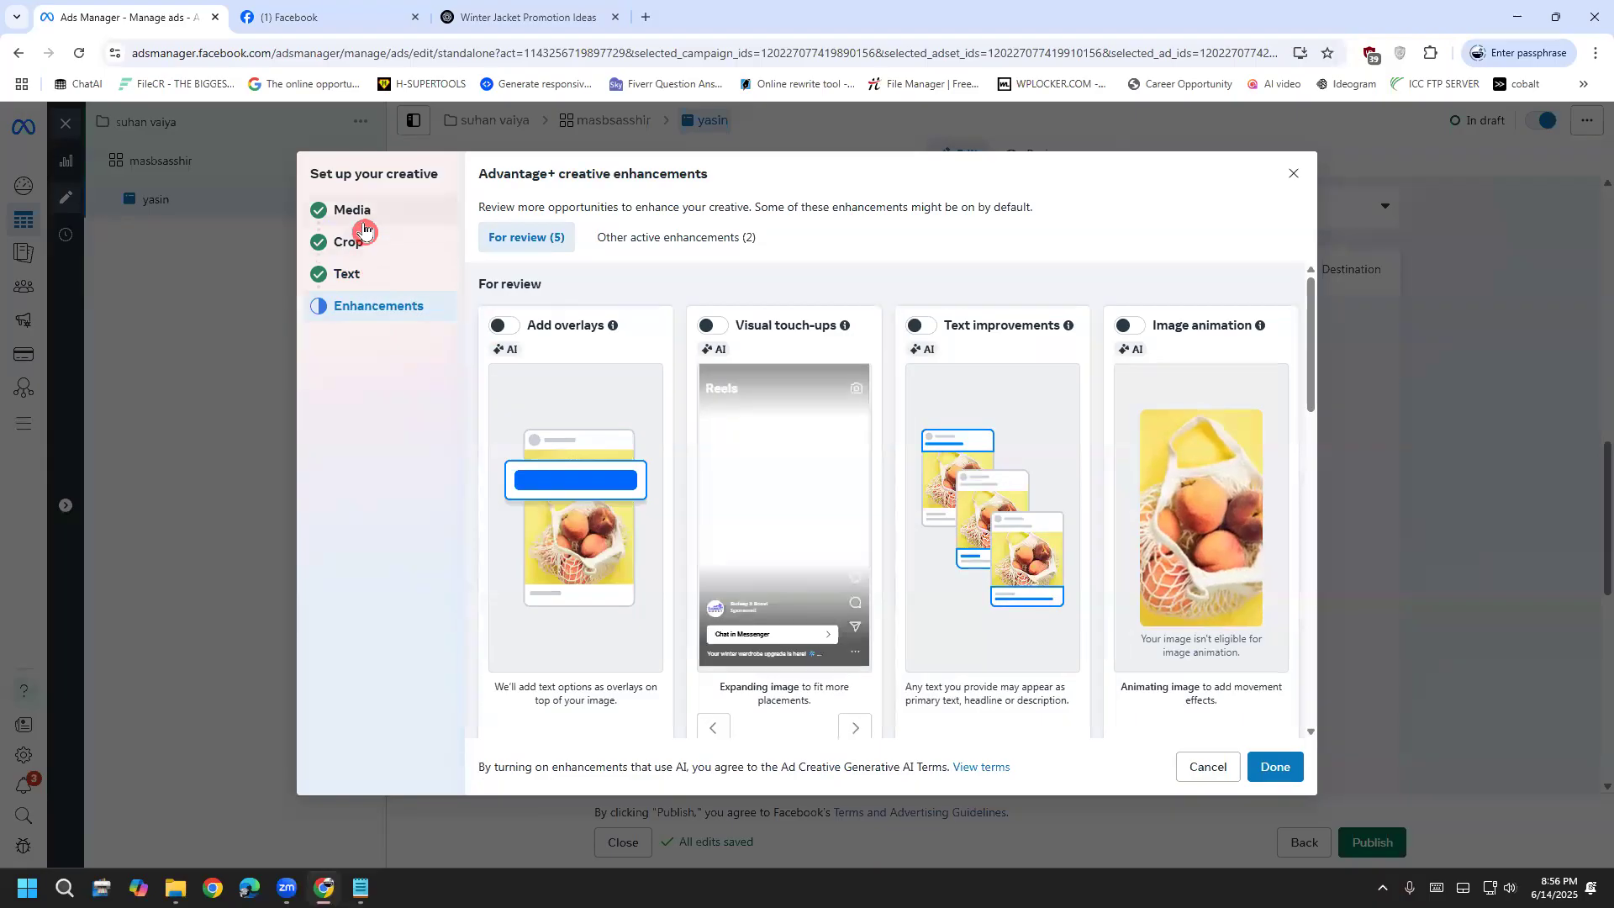
{"action": "left_click", "coordinate": [374, 220]}
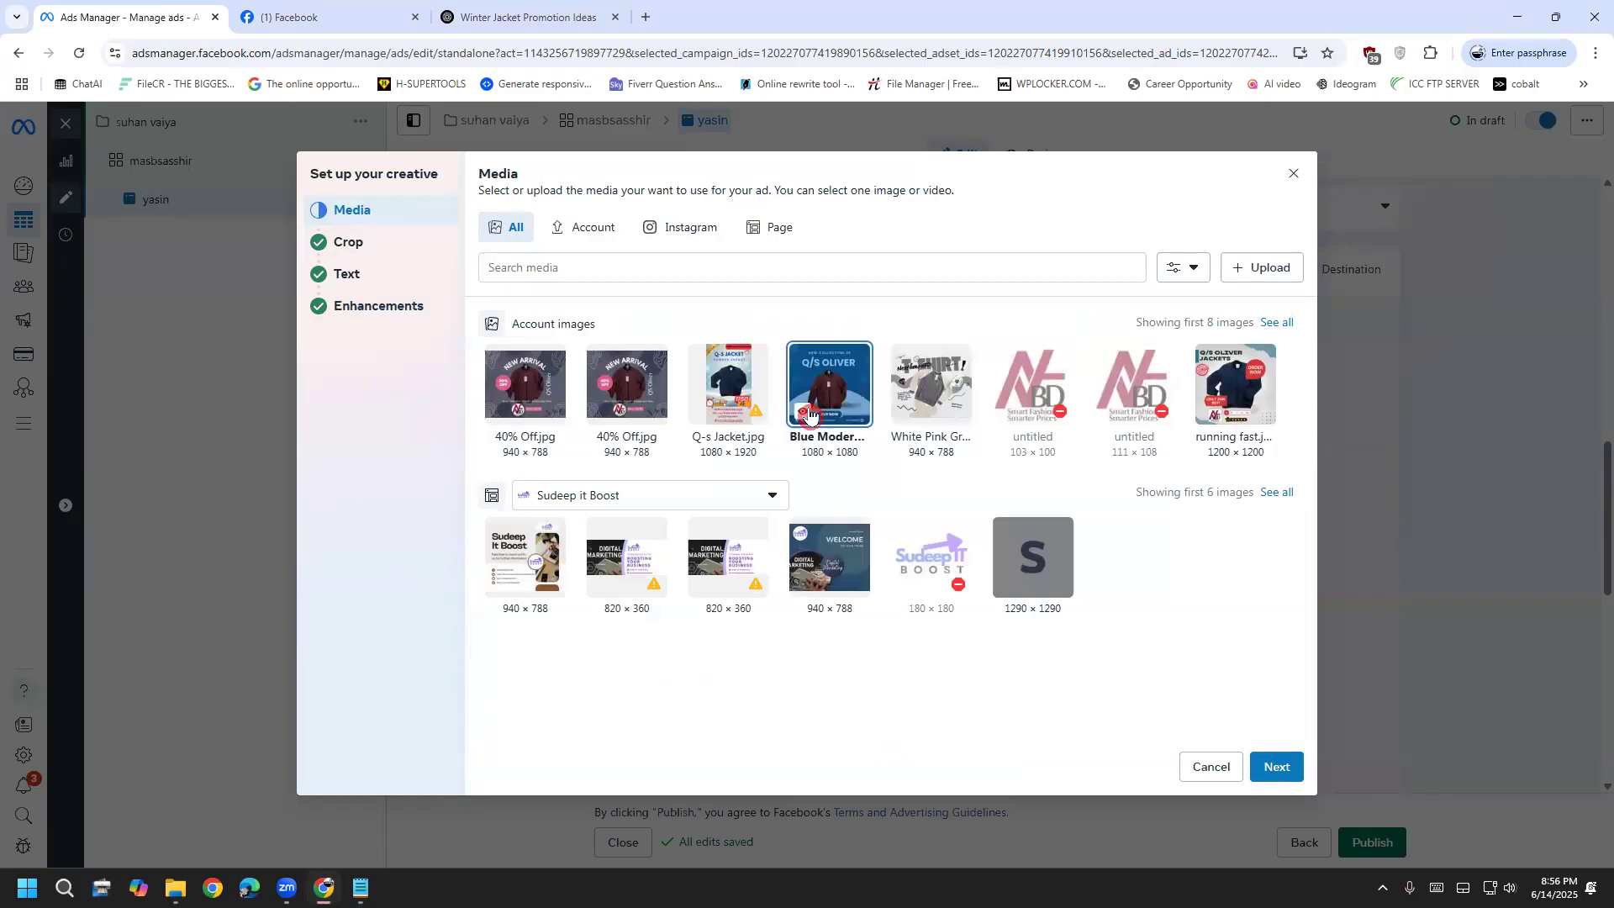
{"action": "mouse_move", "coordinate": [805, 416]}
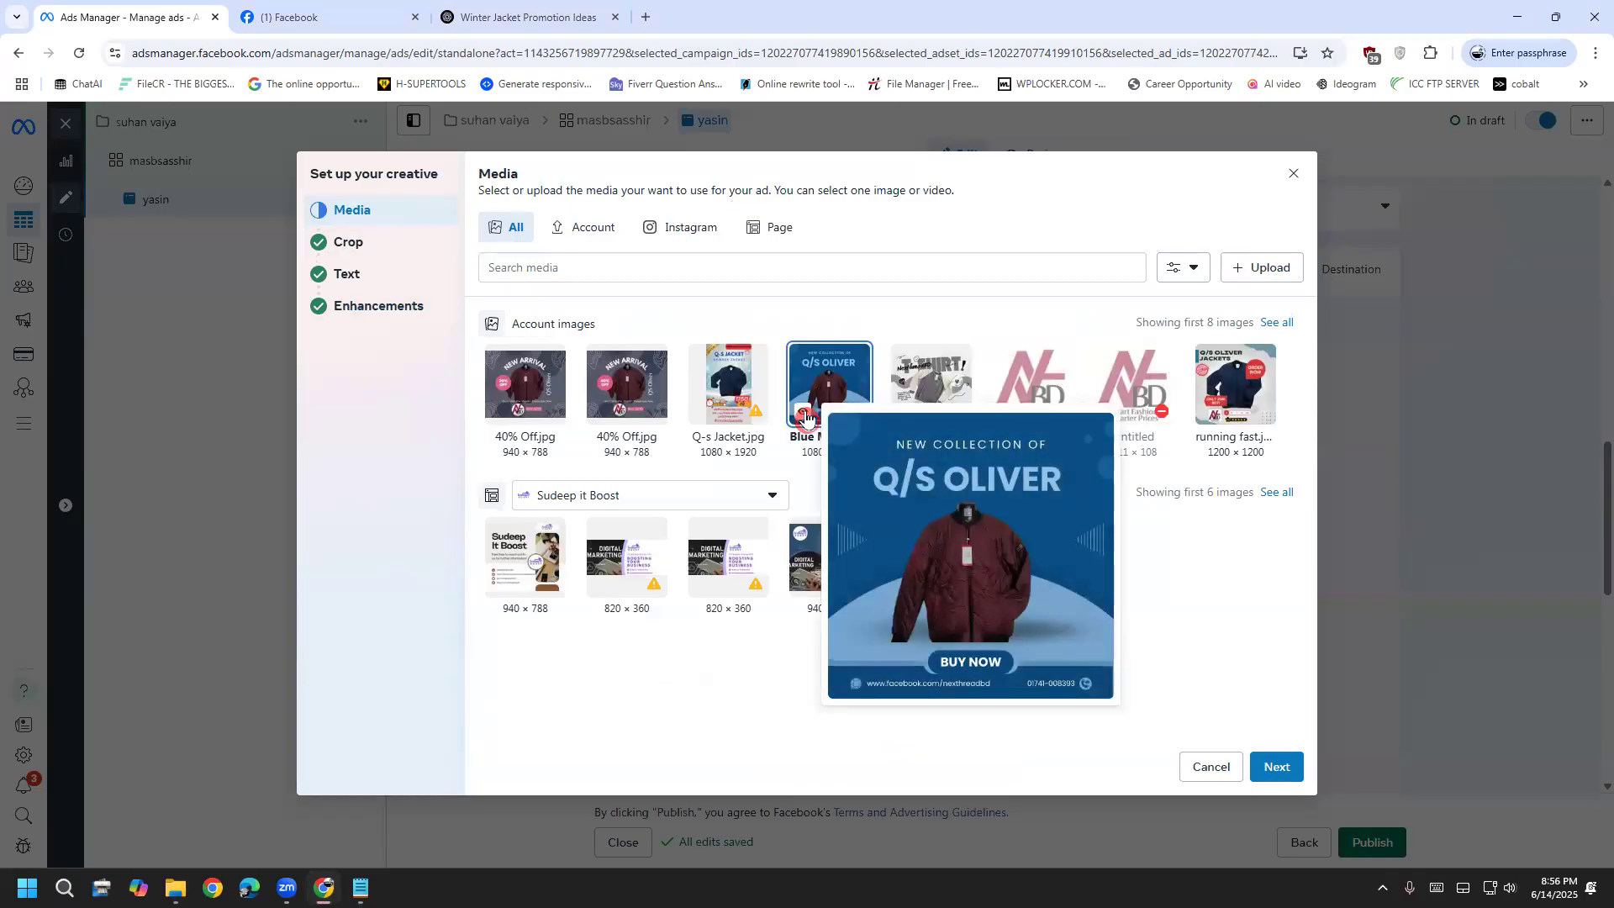
{"action": "left_click", "coordinate": [348, 245]}
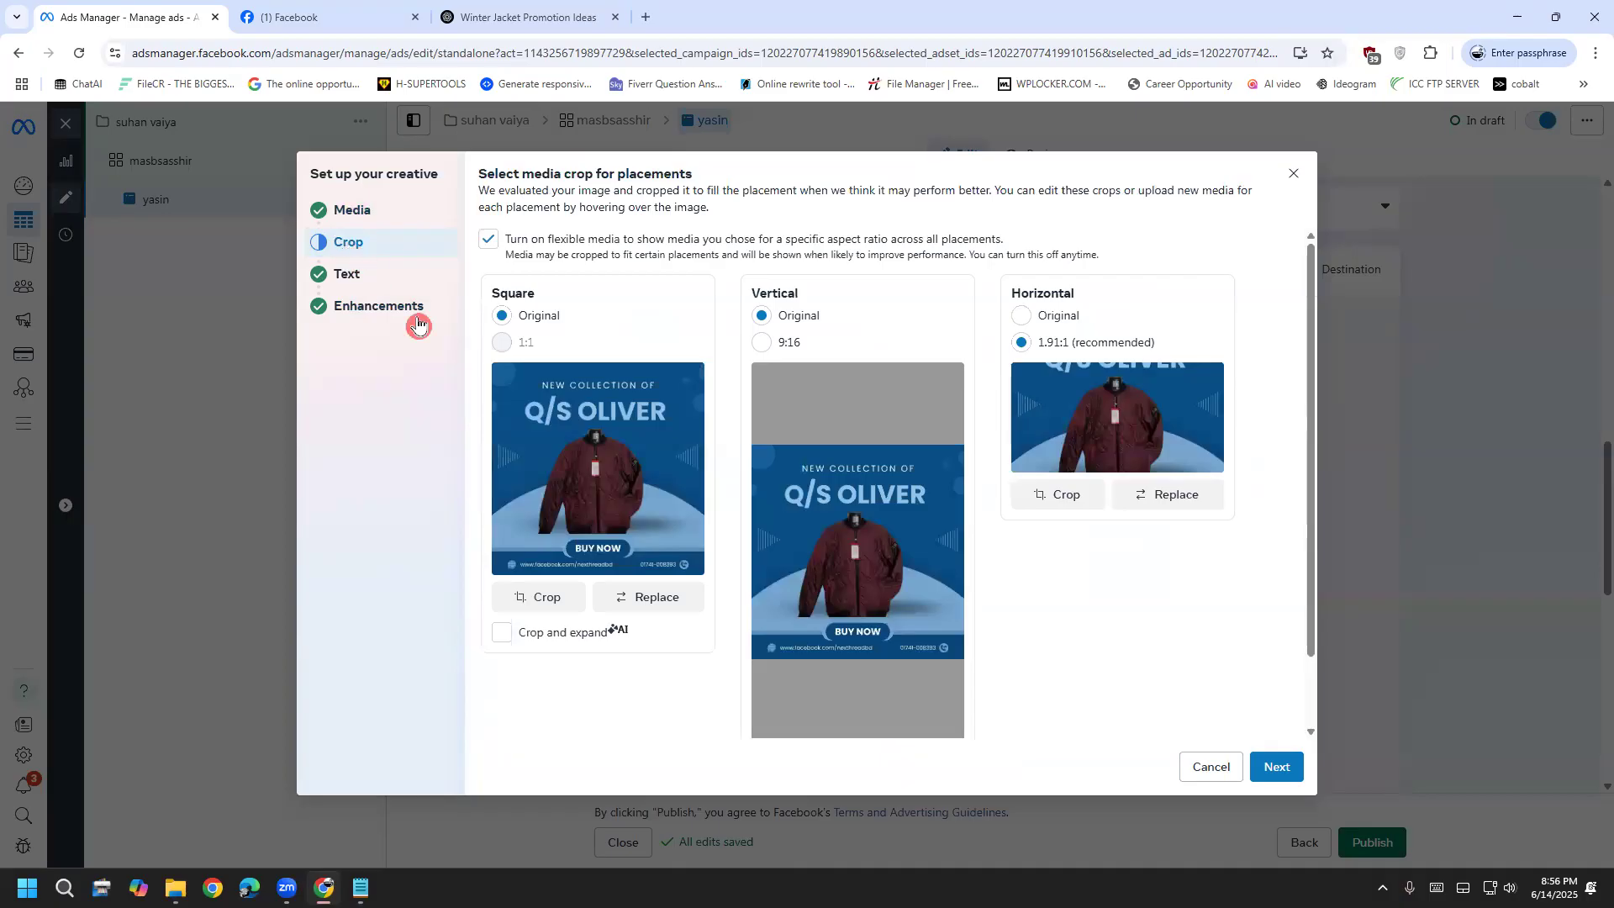
{"action": "left_click", "coordinate": [386, 272]}
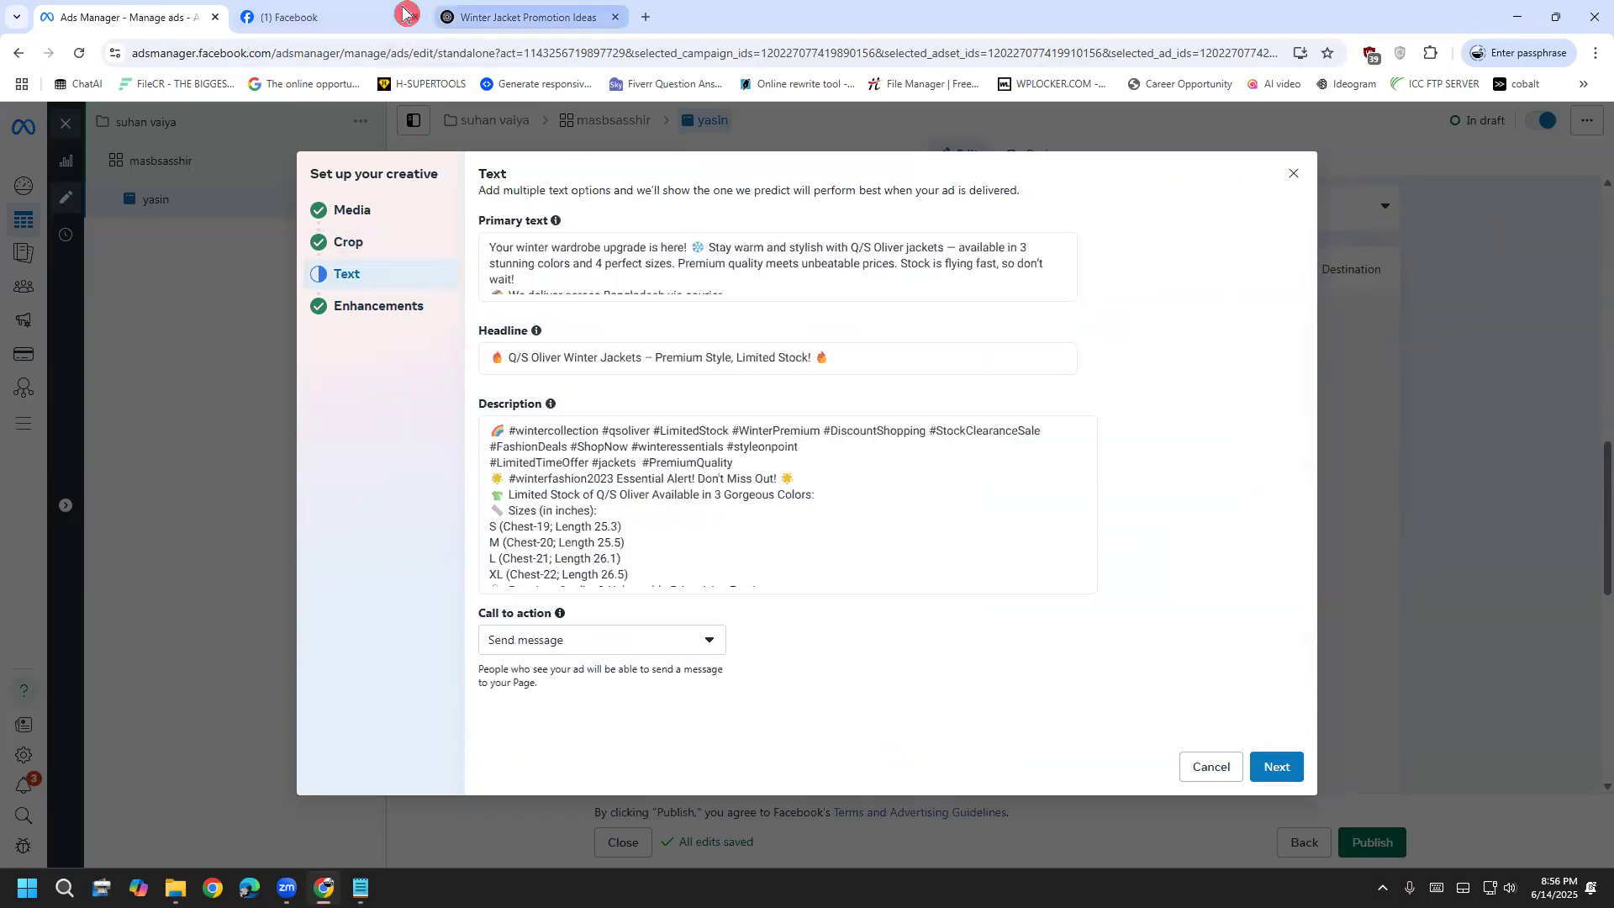
Compare the ad's Primary text and Headline with the ChatGPT reply
{"action": "left_click", "coordinate": [352, 13]}
{"action": "key", "text": "ctrl+Tab"}
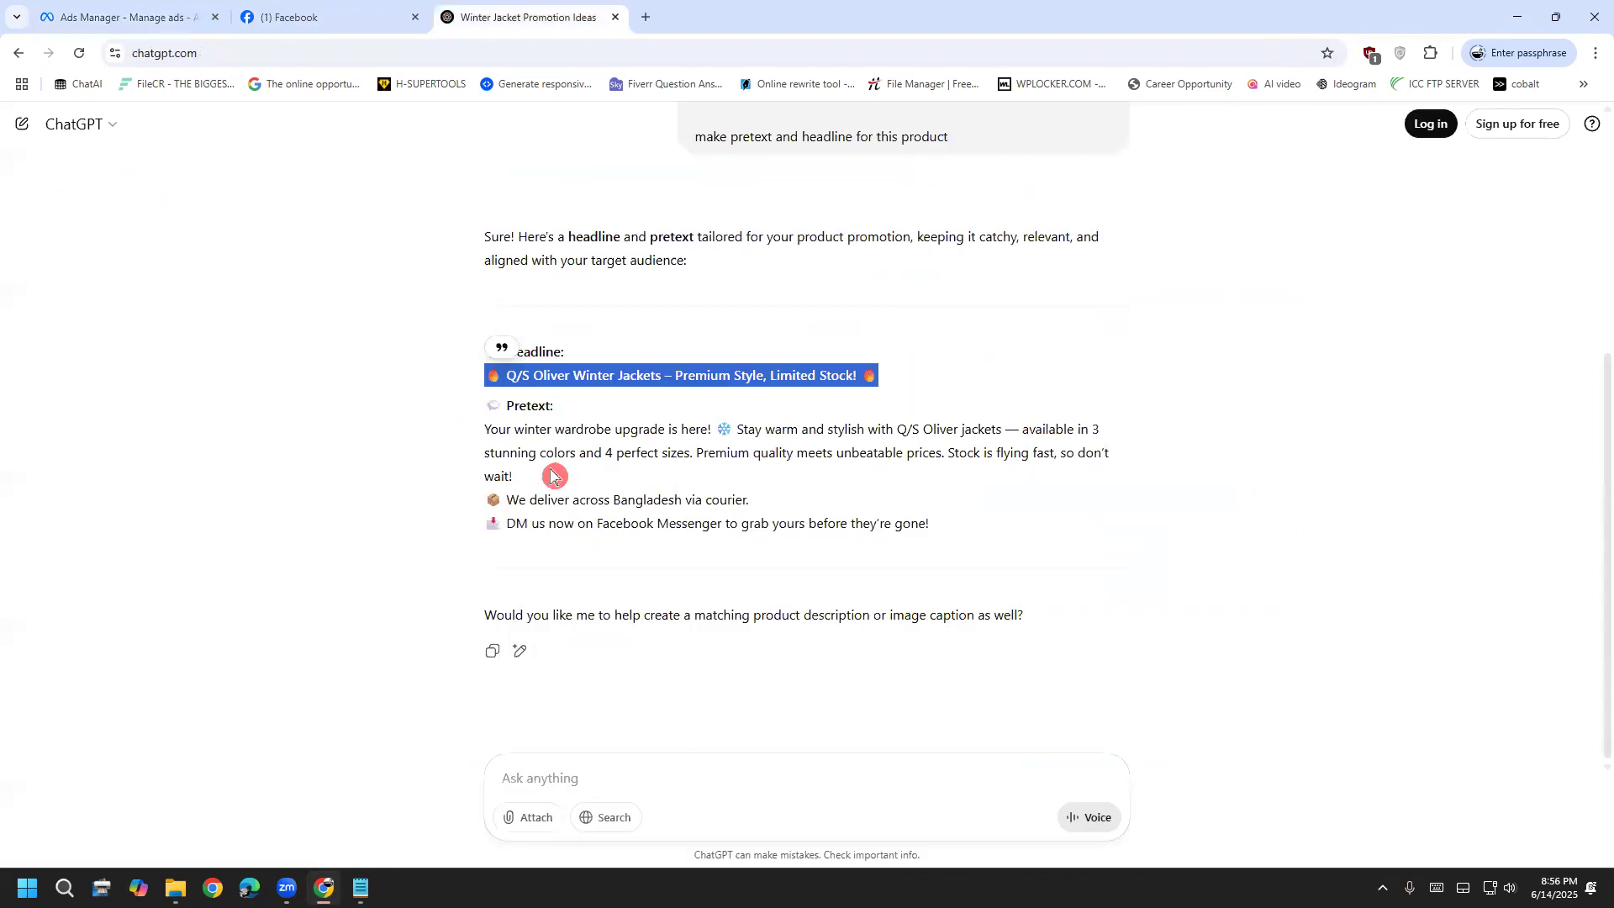
{"action": "left_click", "coordinate": [555, 473]}
{"action": "left_click", "coordinate": [120, 15]}
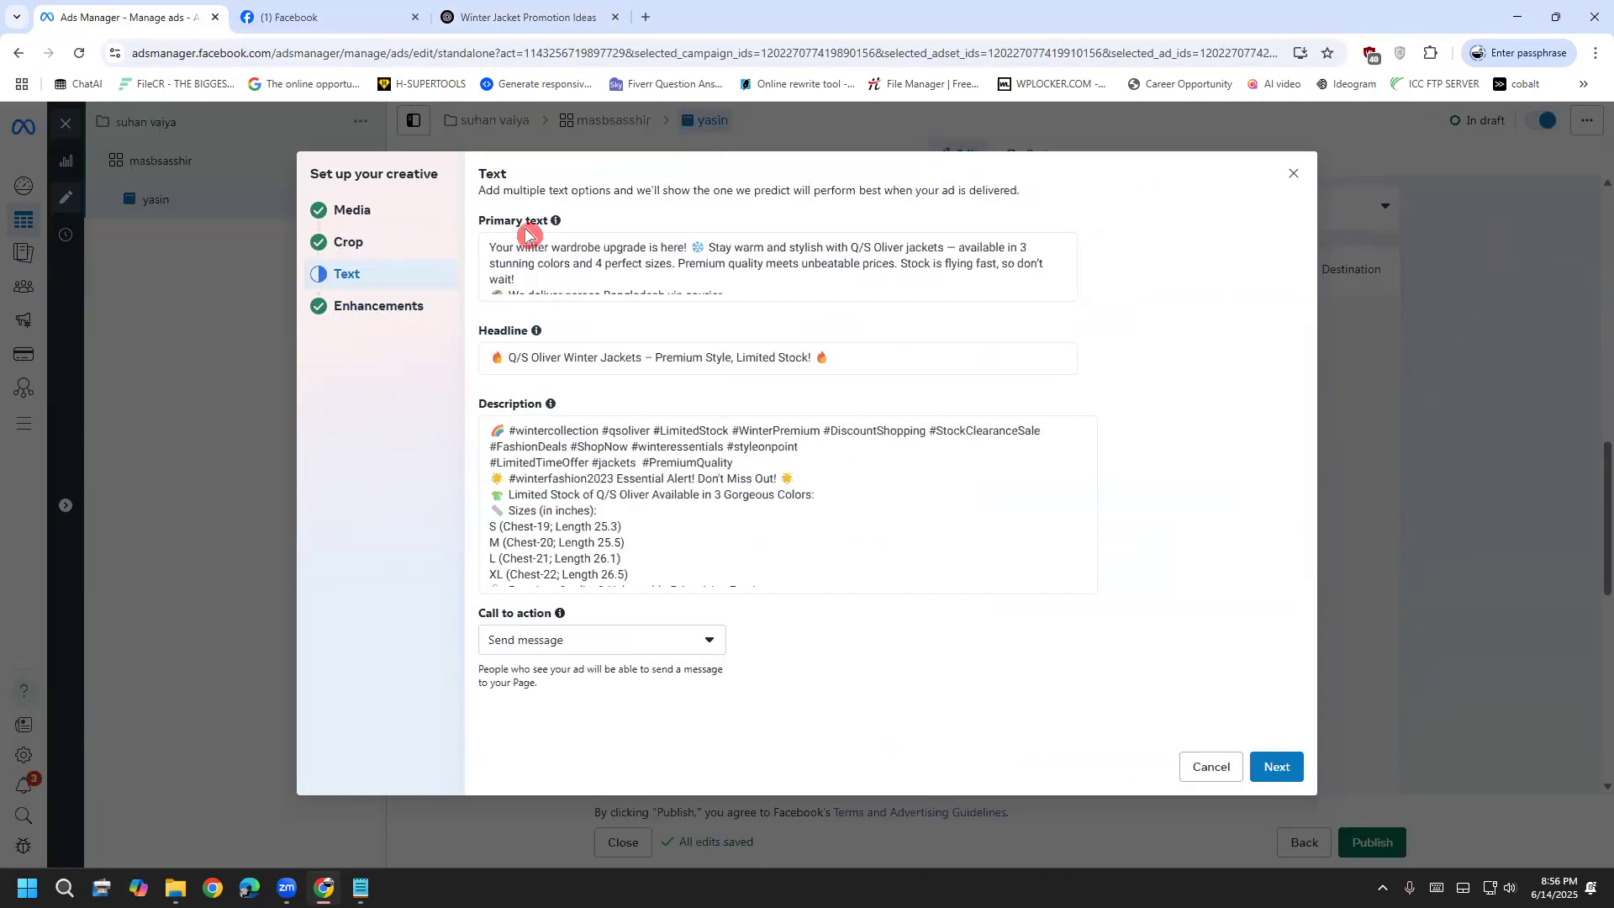
{"action": "left_click_drag", "start_coordinate": [531, 331], "coordinate": [476, 332]}
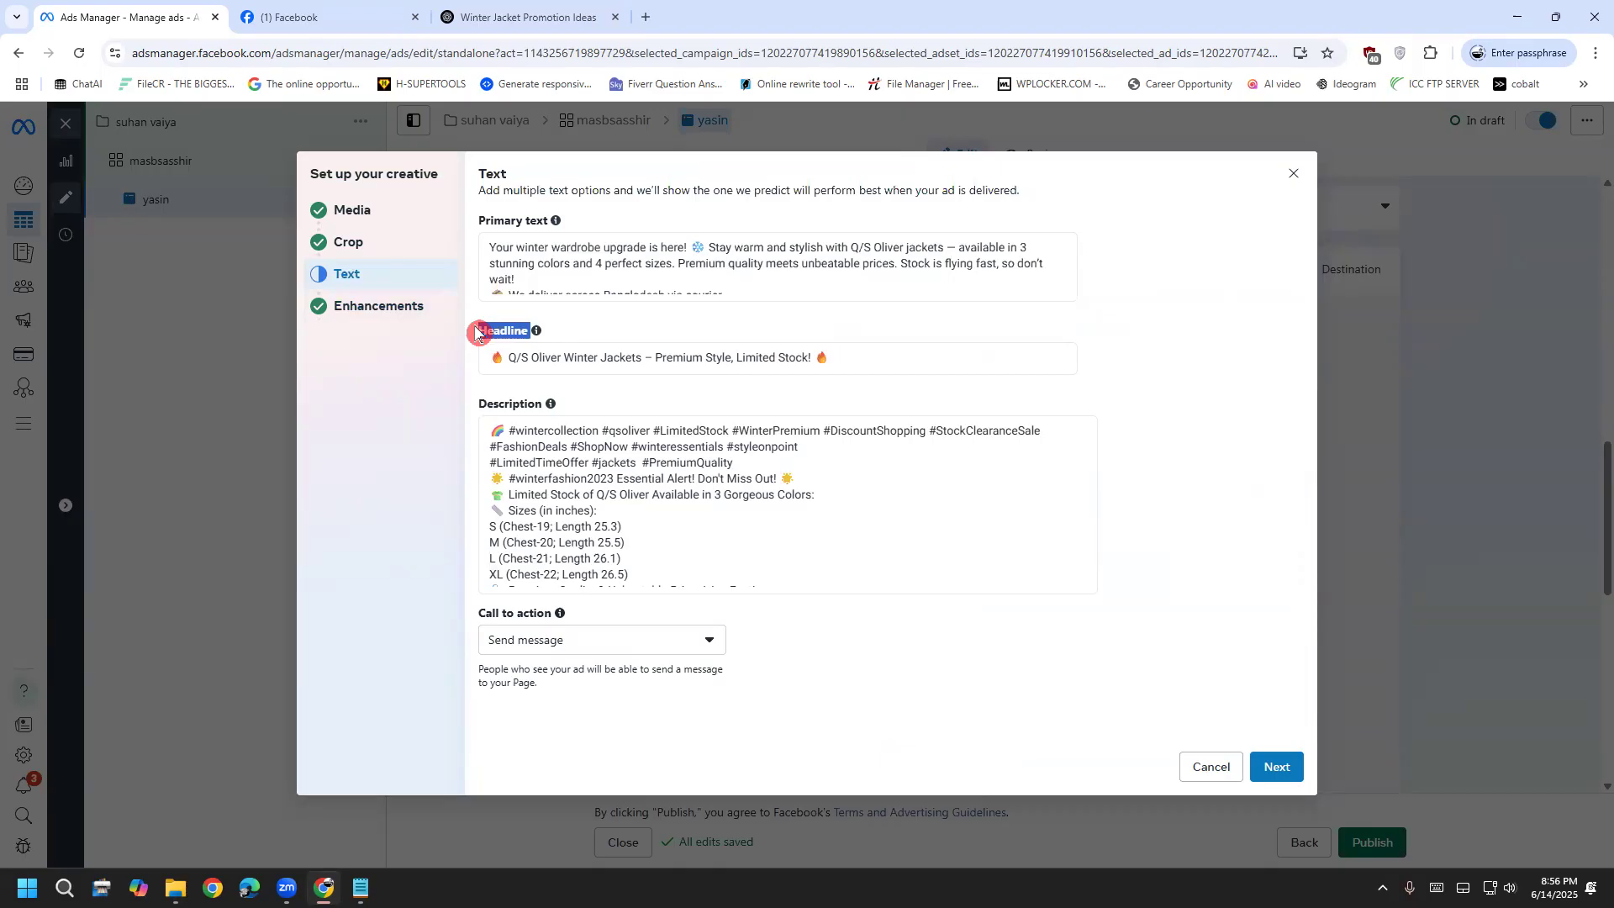
{"action": "left_click_drag", "start_coordinate": [561, 221], "coordinate": [478, 221]}
Recheck the ChatGPT headline against the ad's Headline, briefly visiting Enhancements
{"action": "key", "text": "ctrl+shift+Tab"}
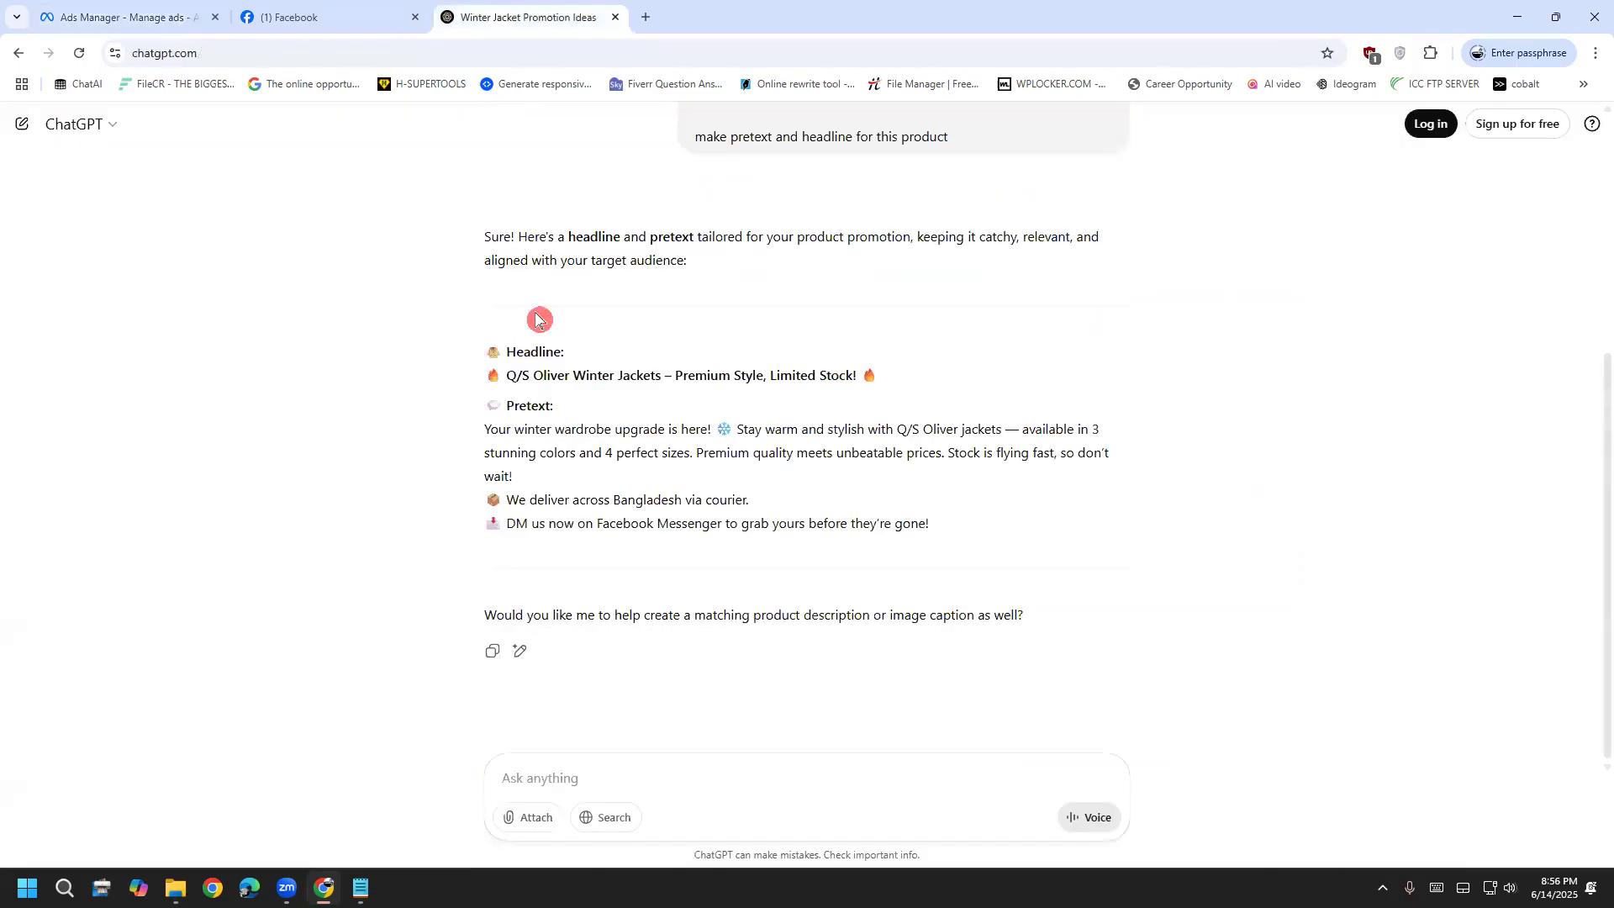
{"action": "scroll", "coordinate": [533, 393], "scroll_direction": "up", "scroll_amount": 2}
{"action": "left_click_drag", "start_coordinate": [705, 306], "coordinate": [953, 323]}
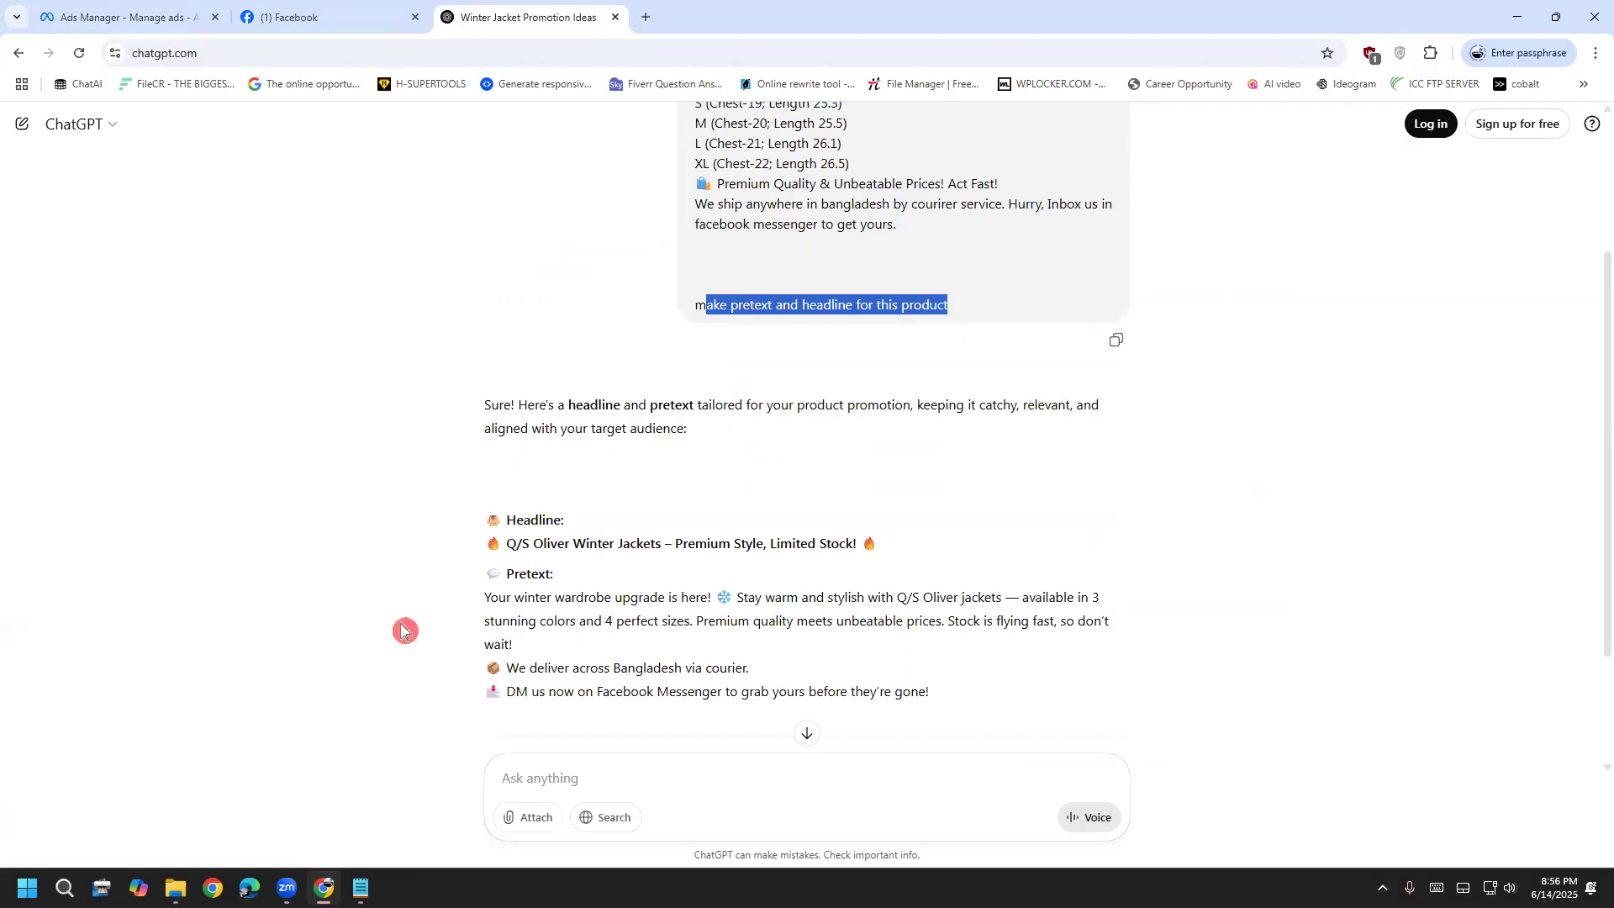
{"action": "left_click", "coordinate": [151, 16]}
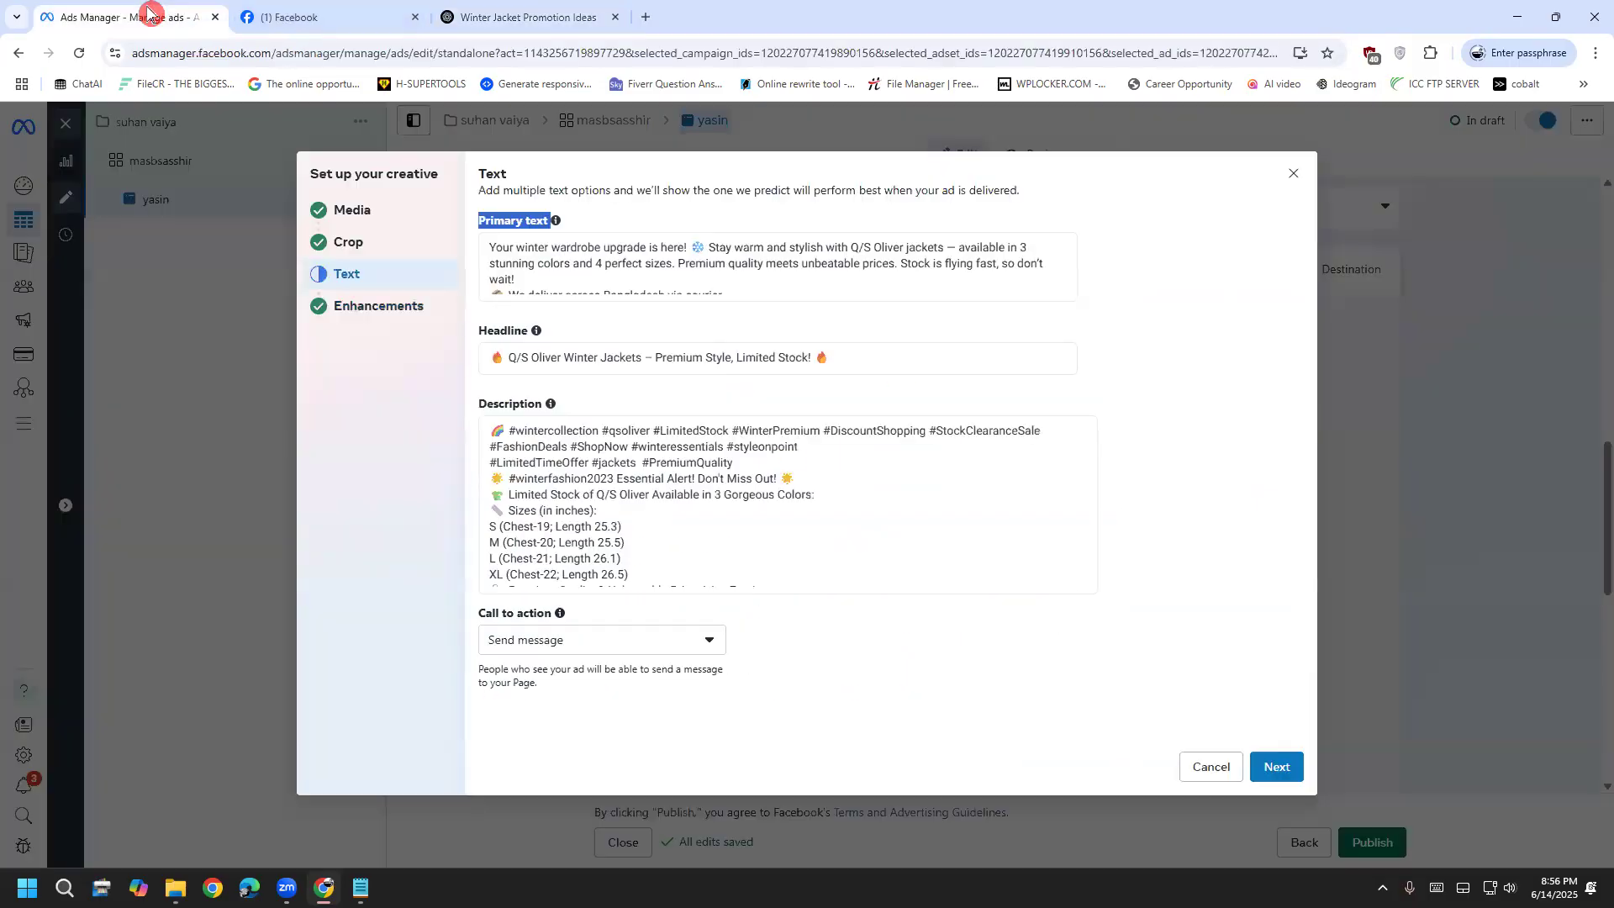
{"action": "double_click", "coordinate": [528, 331]}
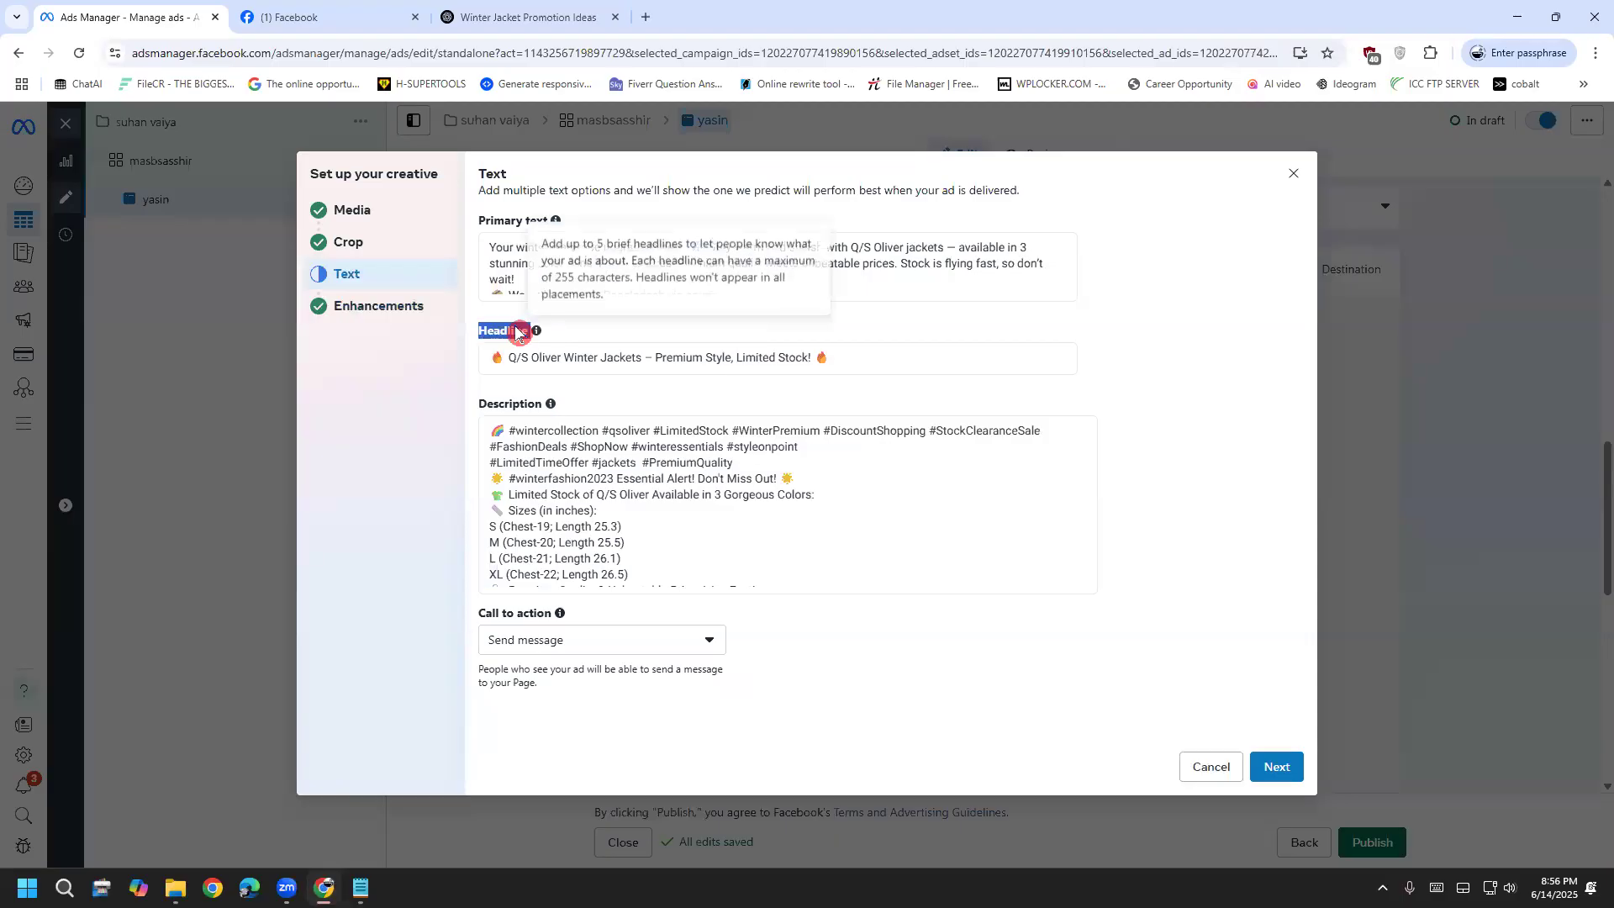
{"action": "left_click", "coordinate": [387, 310]}
{"action": "left_click", "coordinate": [360, 277]}
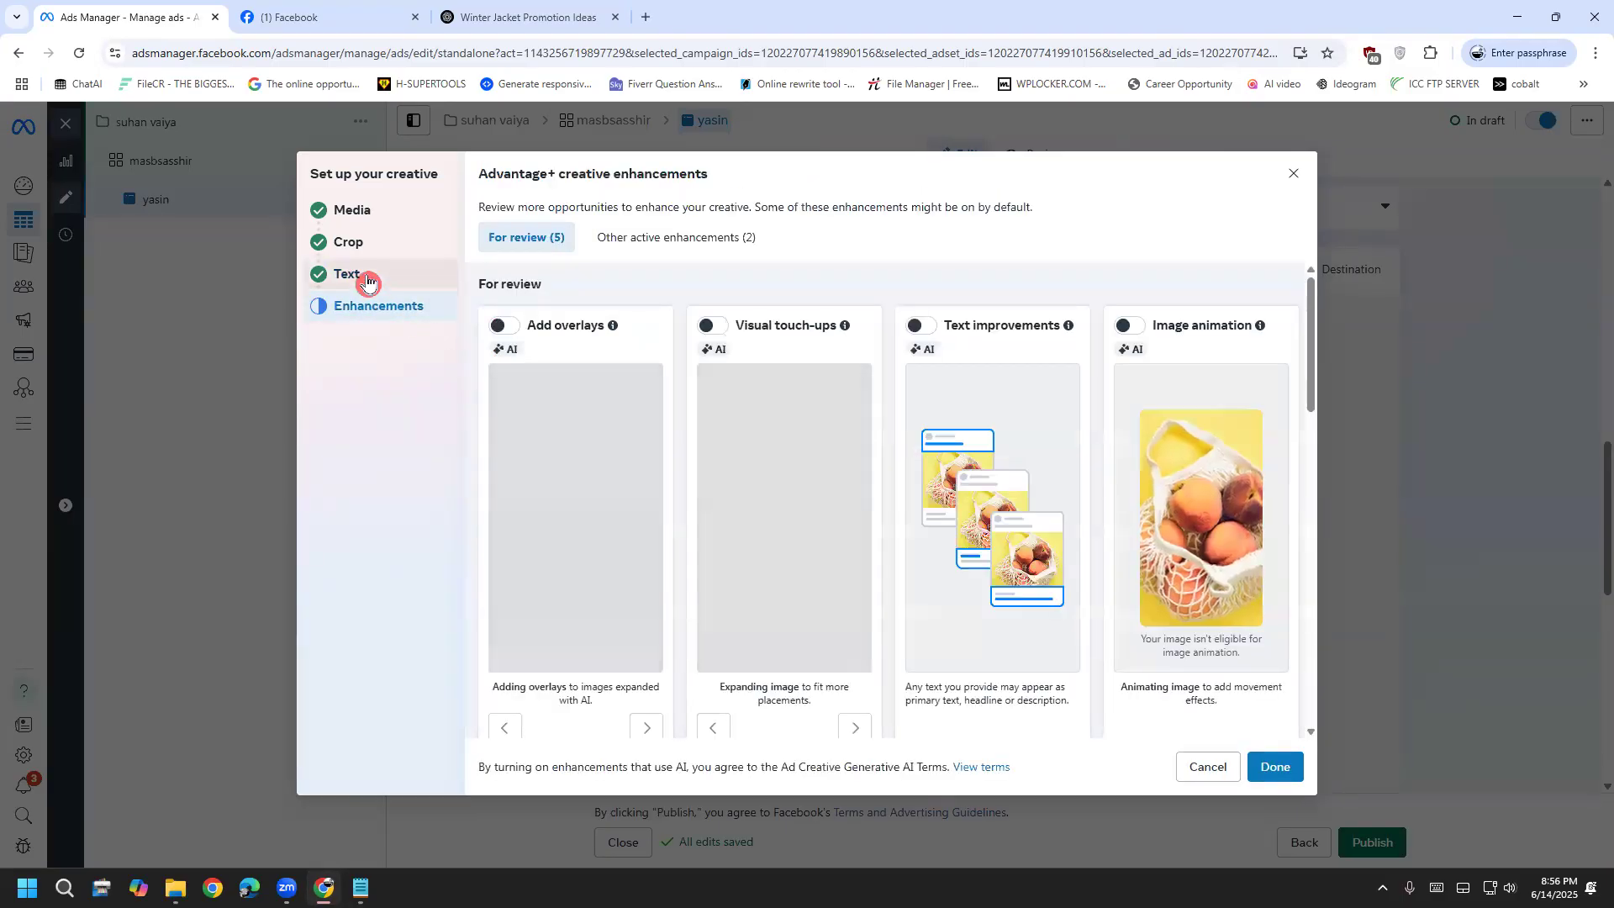
Leave the five Advantage+ enhancements off, click Done, and review the jacket ad preview
{"action": "left_click", "coordinate": [367, 316]}
{"action": "scroll", "coordinate": [846, 450], "scroll_direction": "down", "scroll_amount": 4}
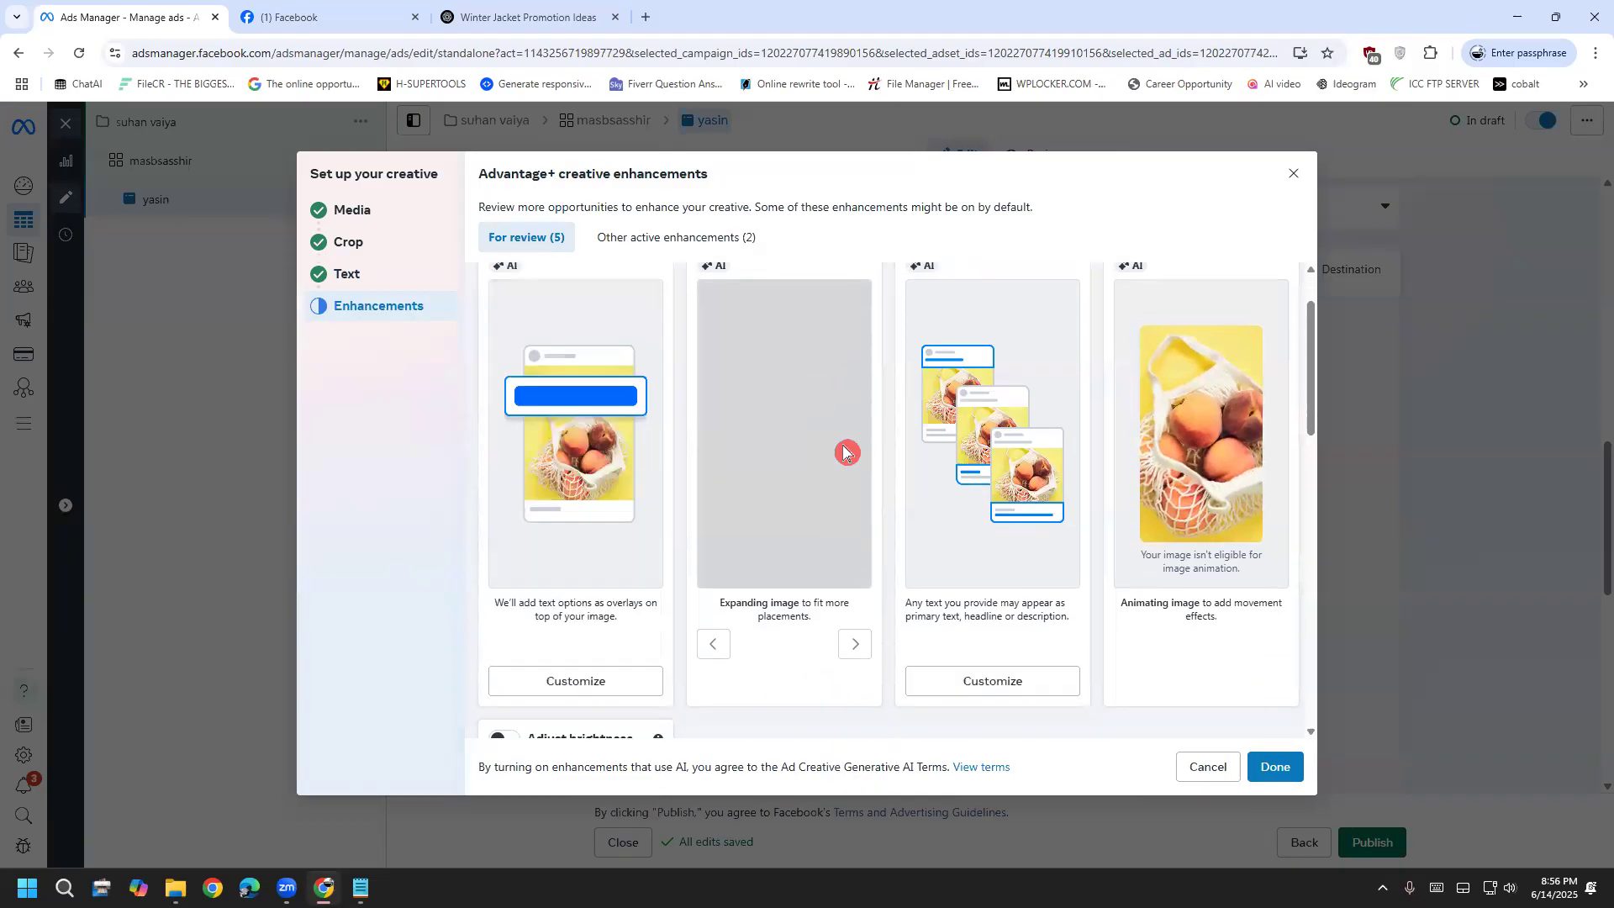
{"action": "scroll", "coordinate": [655, 504], "scroll_direction": "down", "scroll_amount": 8}
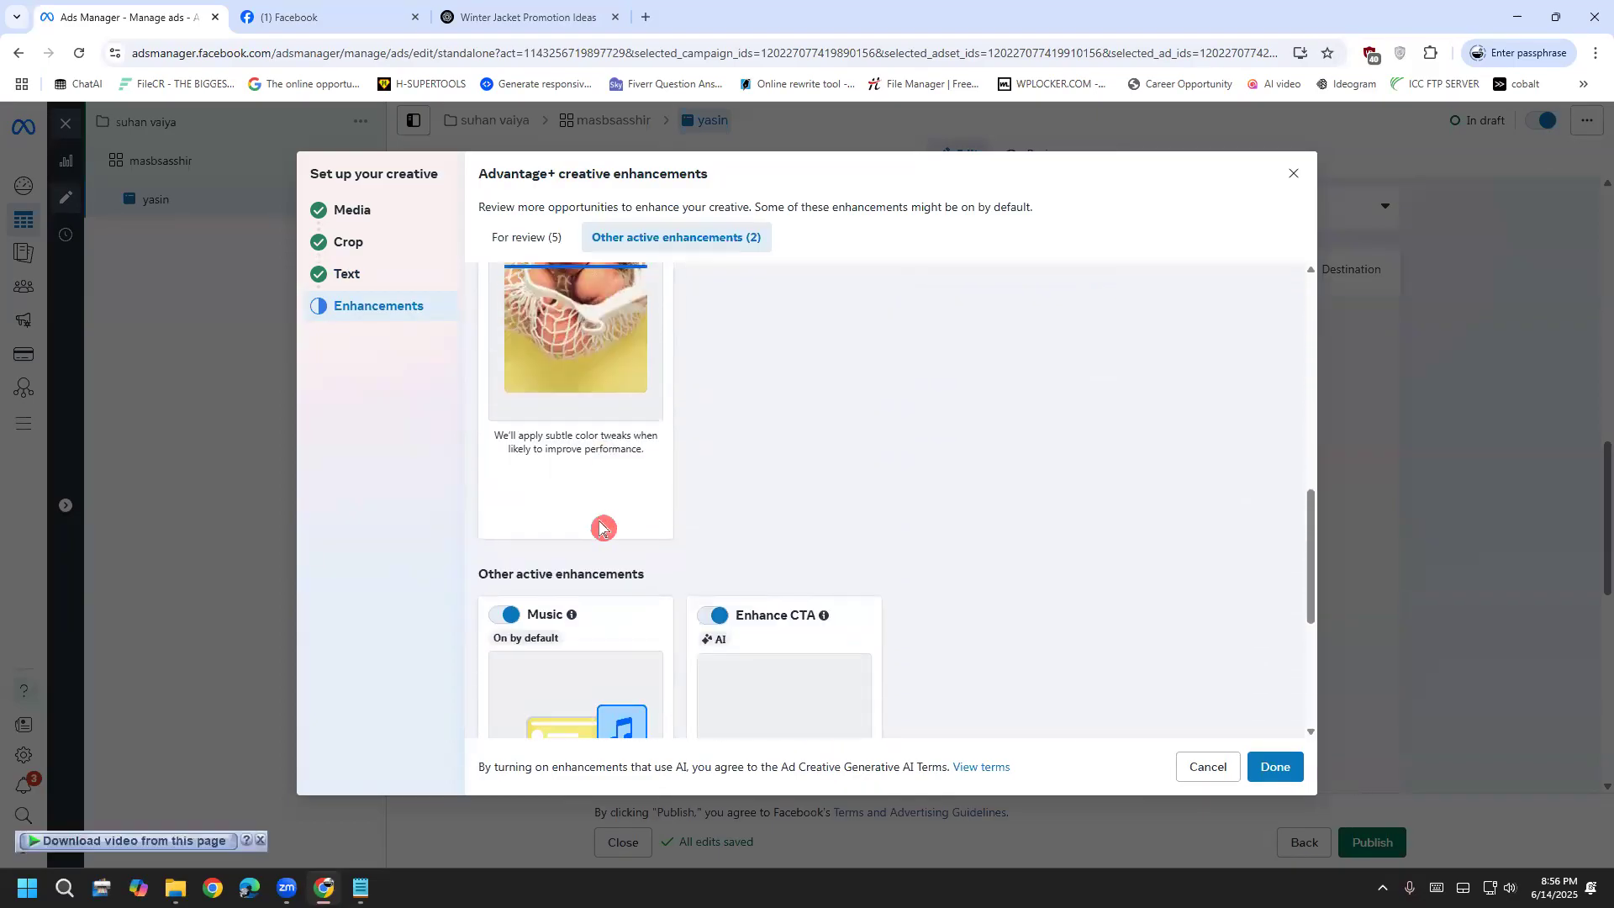
{"action": "scroll", "coordinate": [624, 538], "scroll_direction": "down", "scroll_amount": 2}
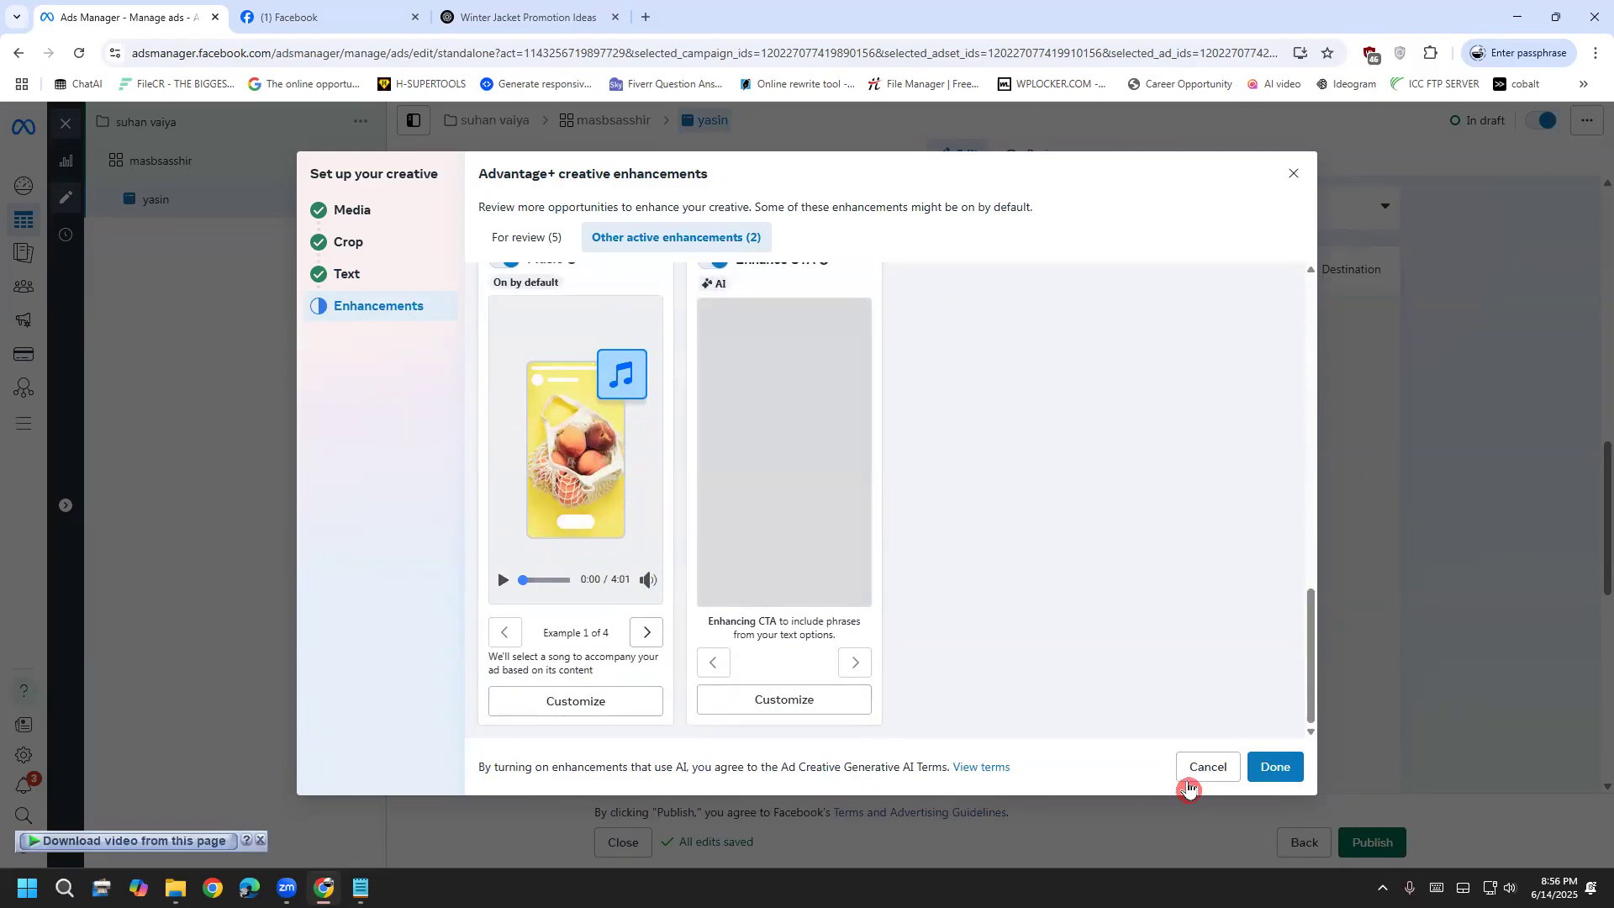
{"action": "left_click", "coordinate": [1273, 771]}
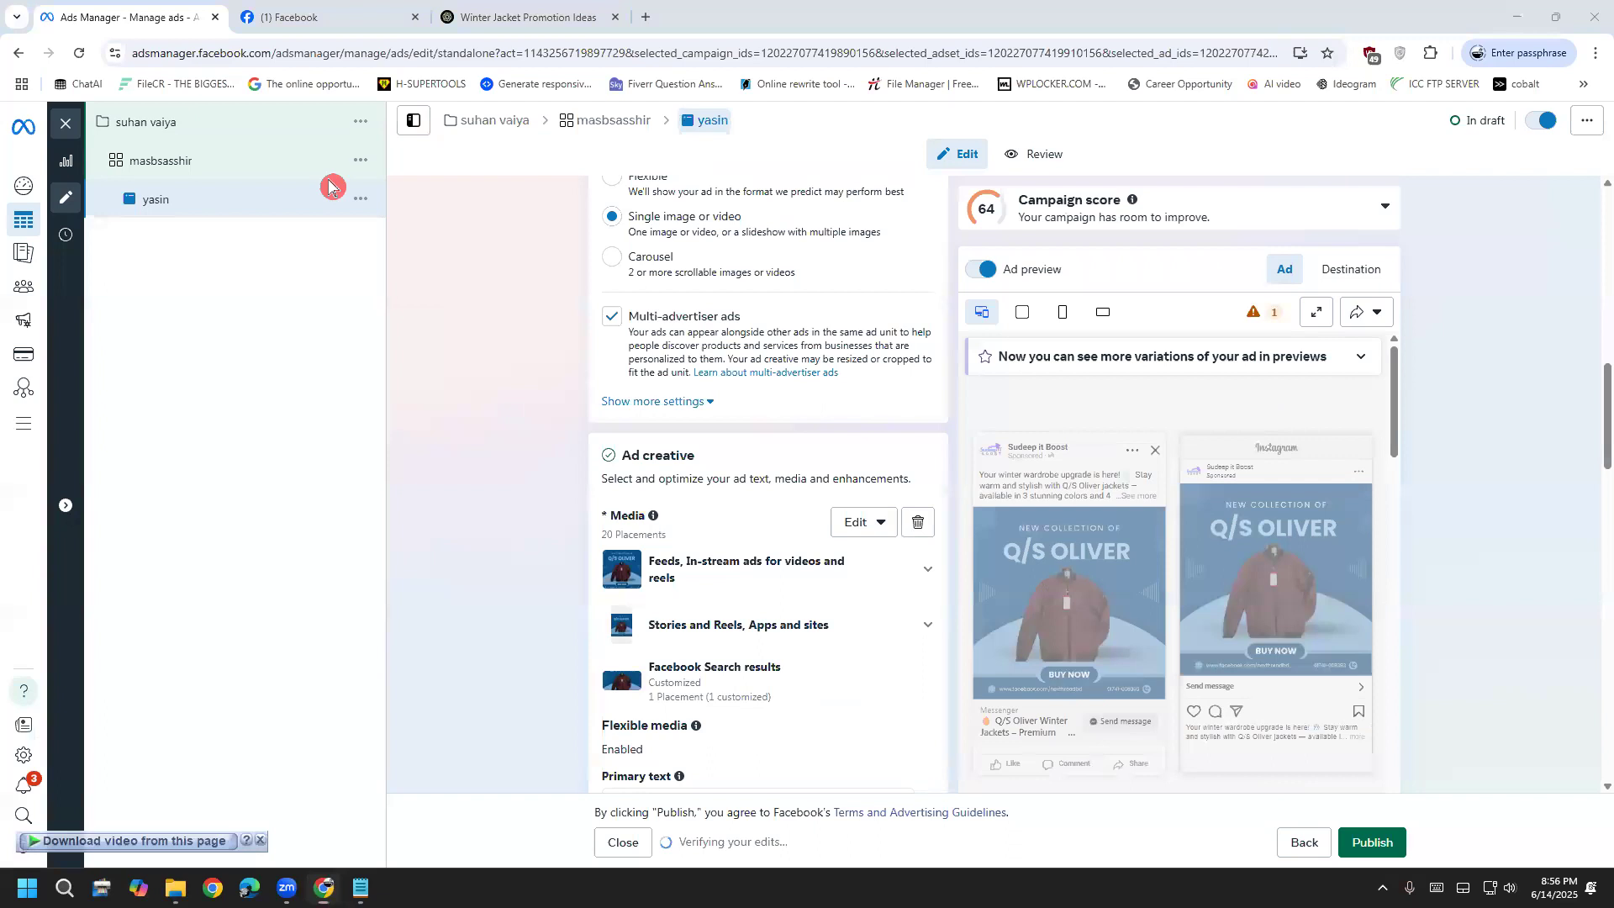
{"action": "scroll", "coordinate": [1224, 652], "scroll_direction": "down", "scroll_amount": 3}
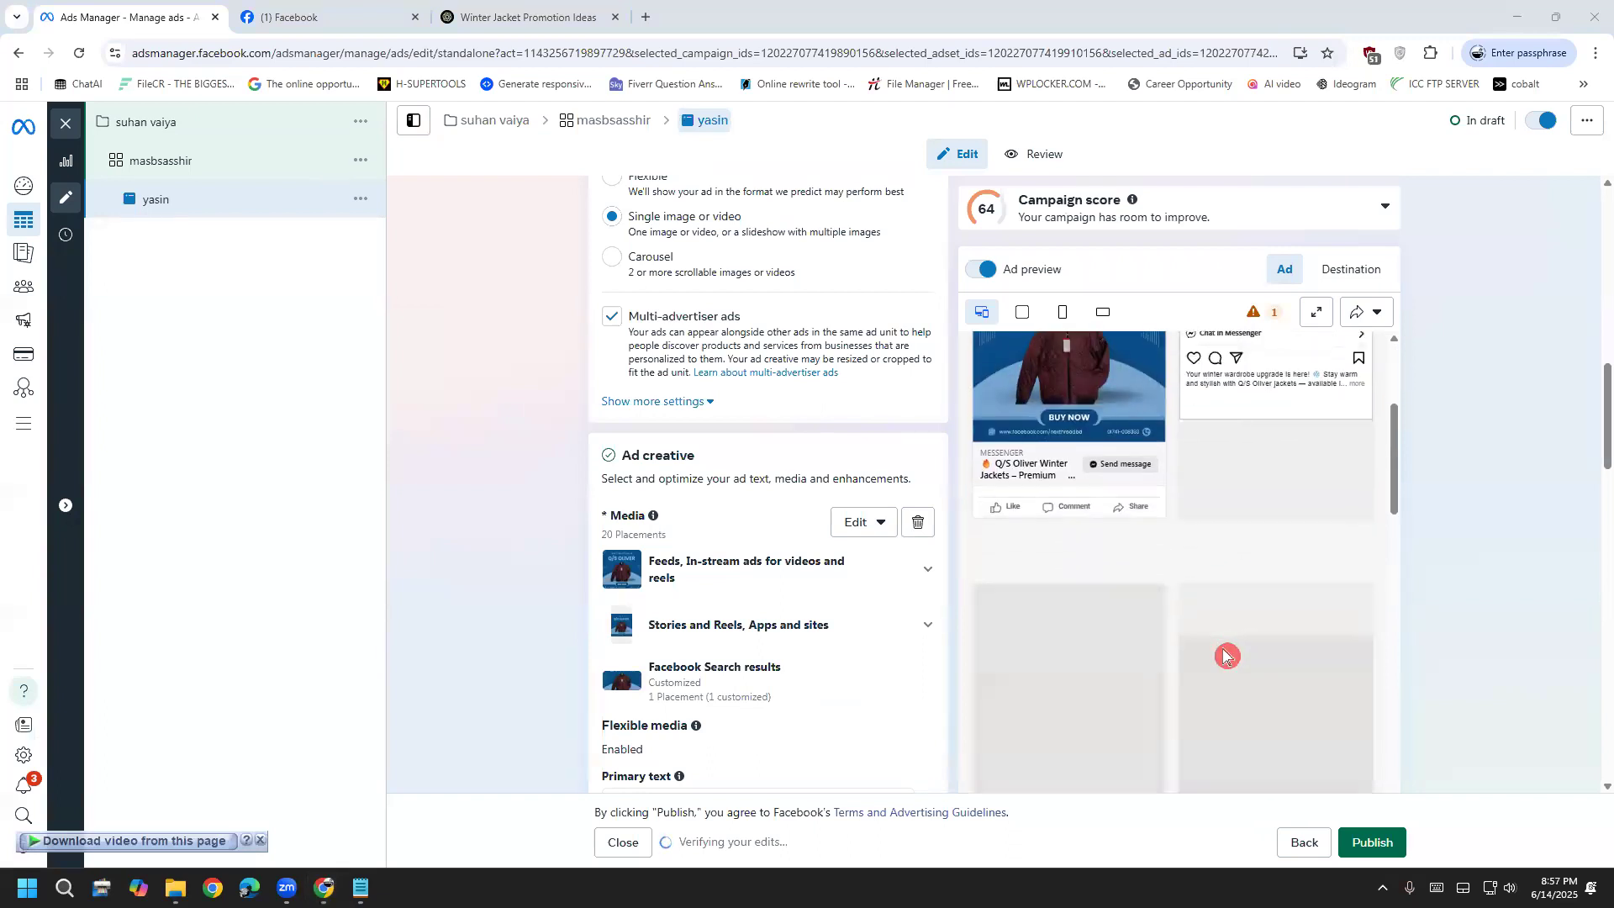
{"action": "scroll", "coordinate": [1224, 647], "scroll_direction": "down", "scroll_amount": 5}
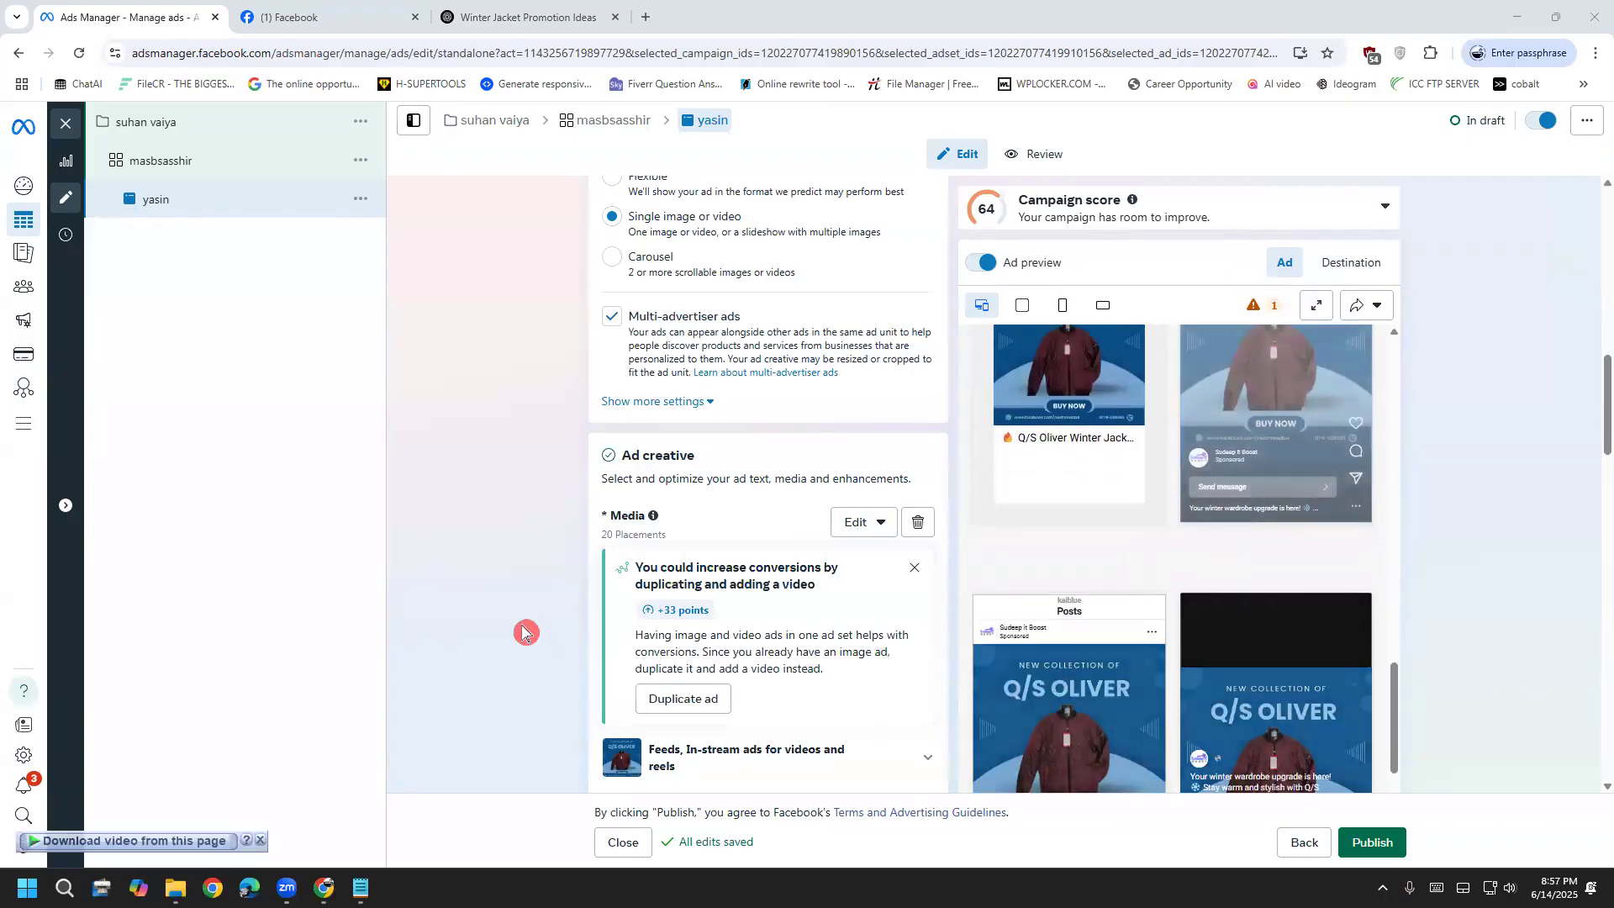
{"action": "scroll", "coordinate": [513, 632], "scroll_direction": "down", "scroll_amount": 5}
{"action": "scroll", "coordinate": [504, 632], "scroll_direction": "up", "scroll_amount": 7}
{"action": "scroll", "coordinate": [504, 632], "scroll_direction": "up", "scroll_amount": 8}
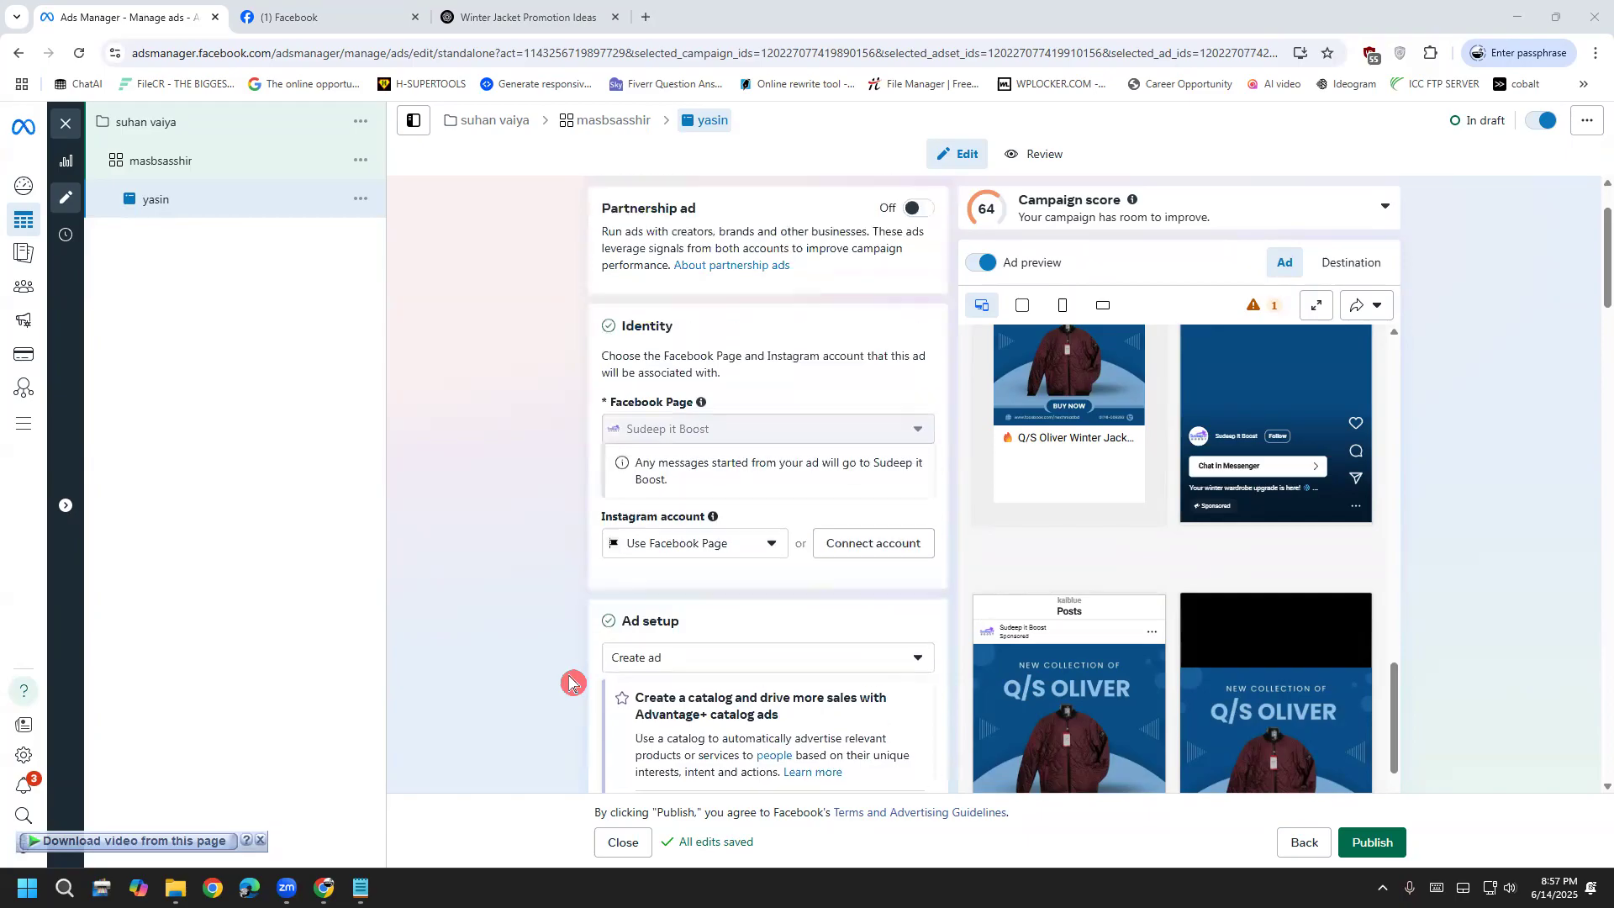
{"action": "scroll", "coordinate": [570, 681], "scroll_direction": "down", "scroll_amount": 10}
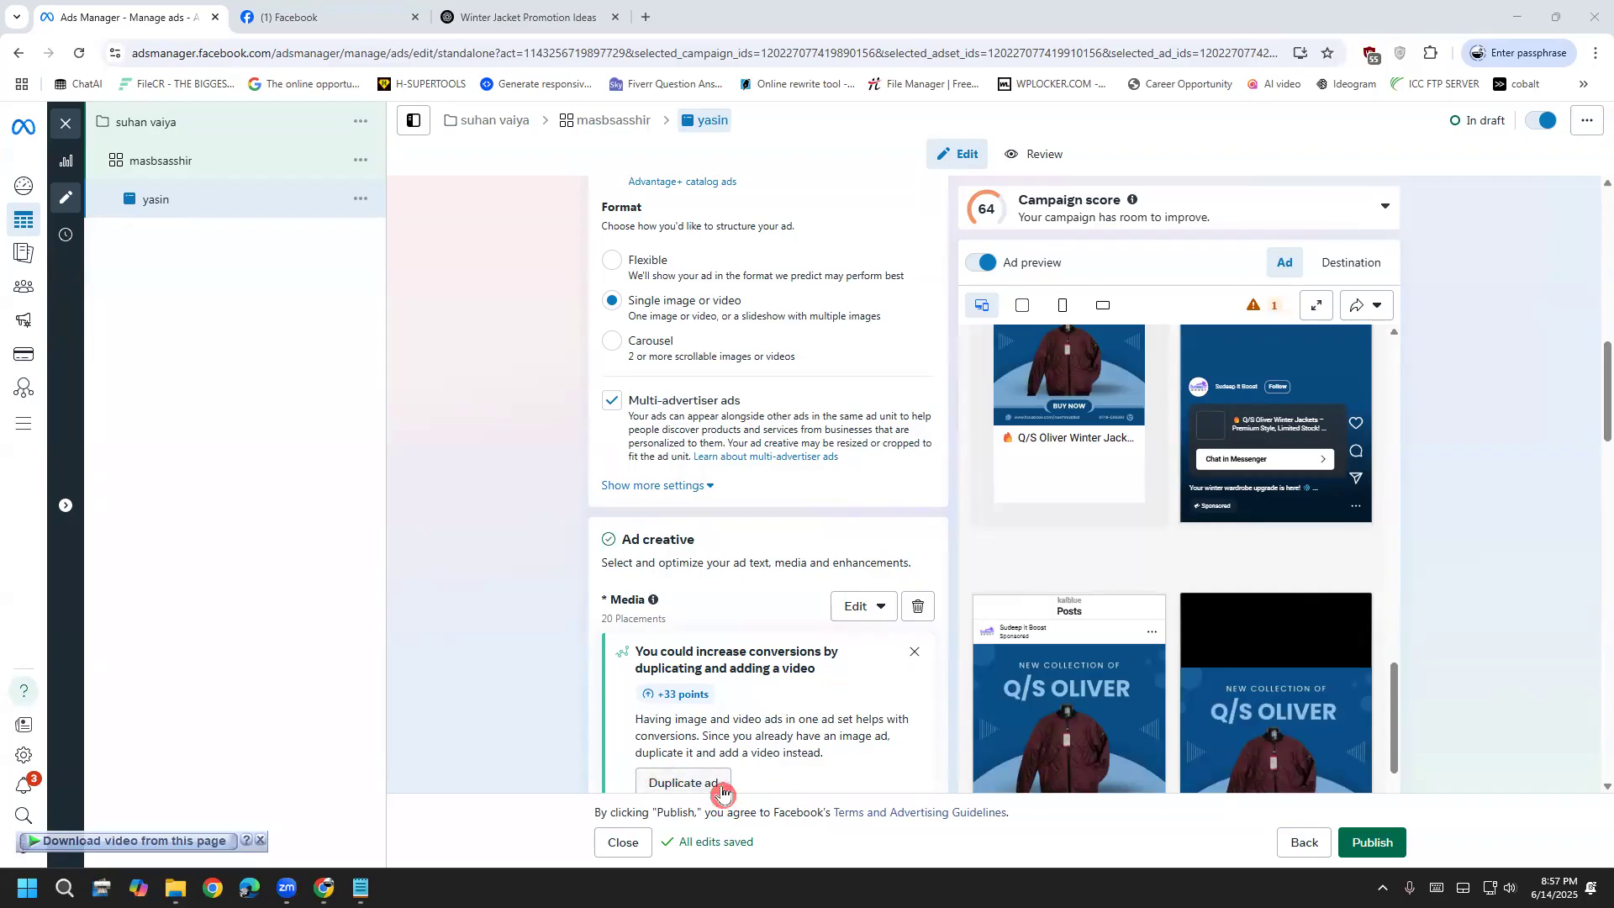
{"action": "scroll", "coordinate": [694, 781], "scroll_direction": "down", "scroll_amount": 1}
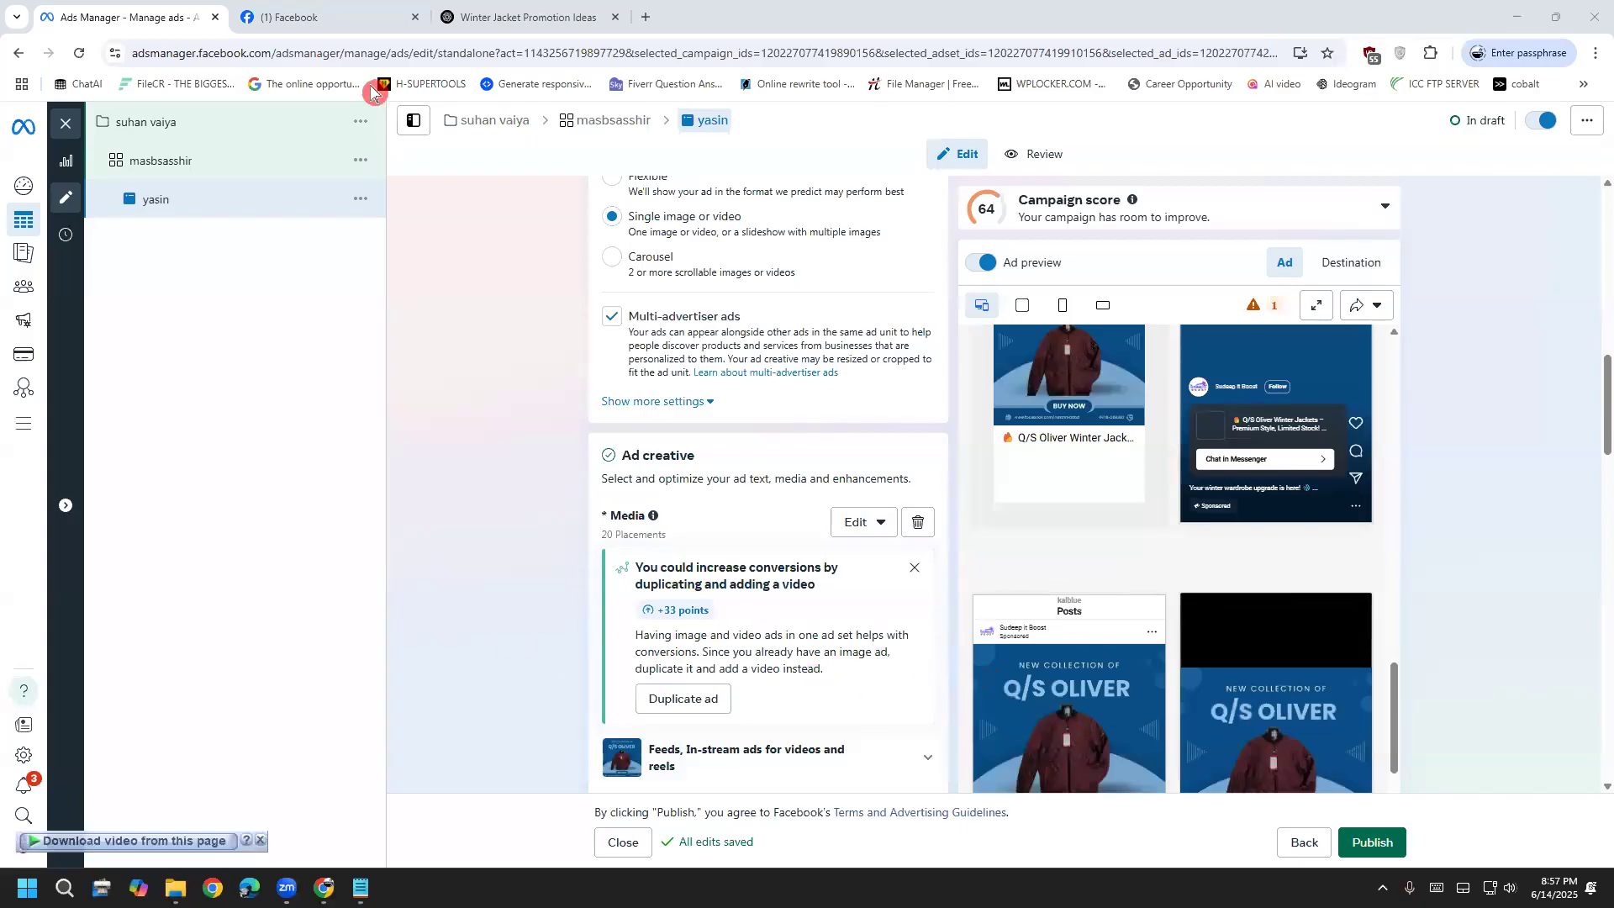
Select the suggested Q/S Oliver headline and pretext paragraph in the ChatGPT reply
{"action": "left_click", "coordinate": [514, 17]}
{"action": "scroll", "coordinate": [682, 668], "scroll_direction": "up", "scroll_amount": 3}
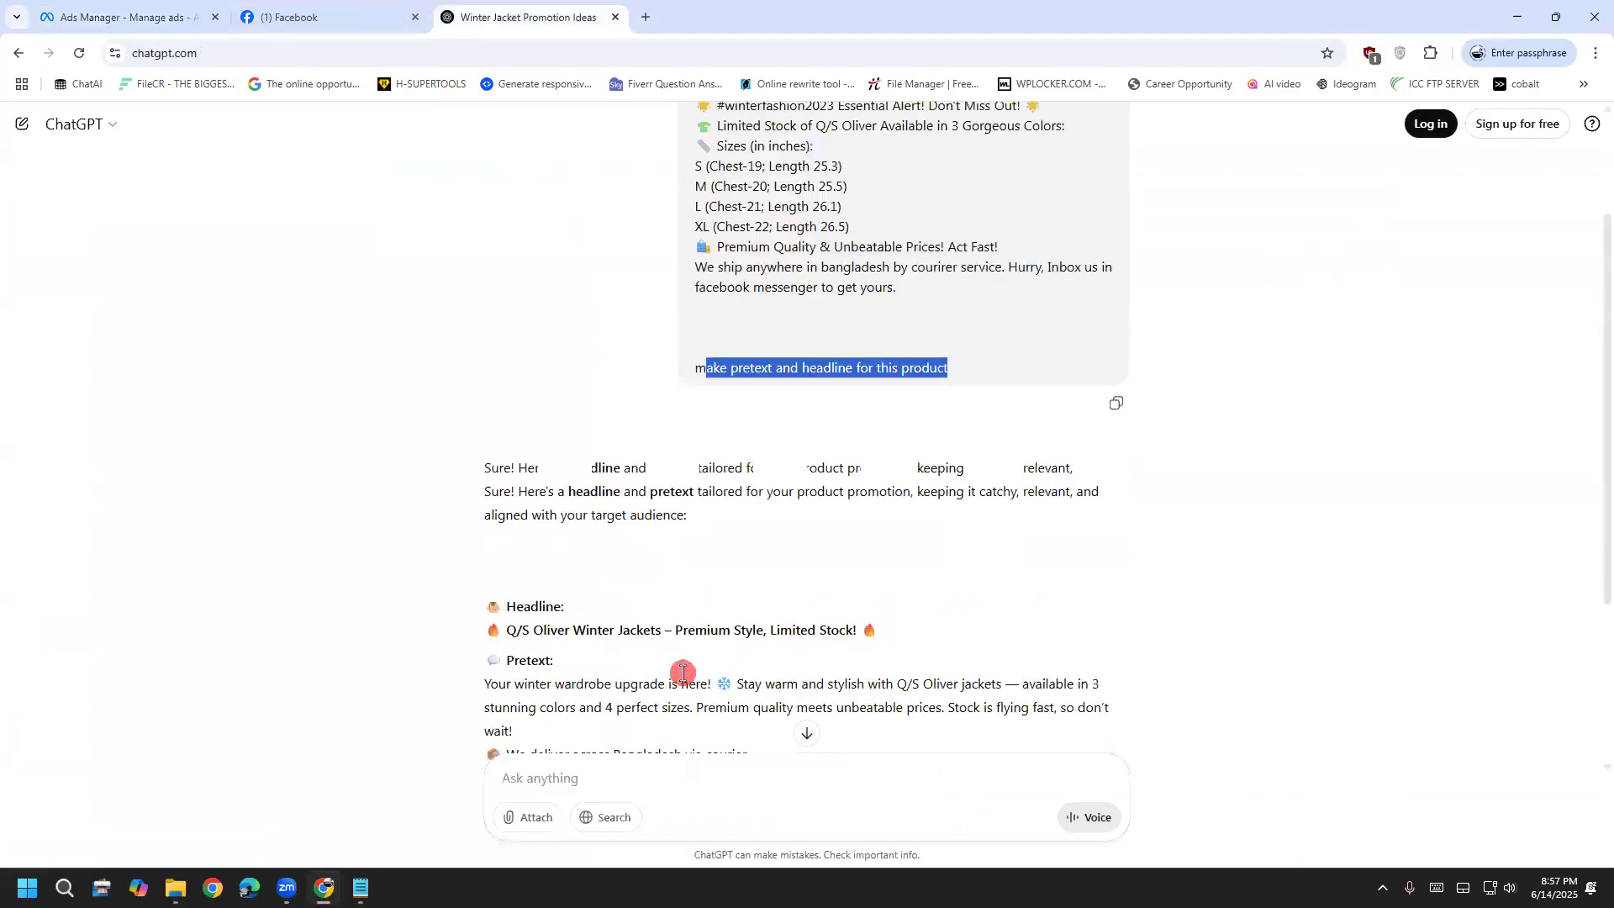
{"action": "scroll", "coordinate": [693, 661], "scroll_direction": "down", "scroll_amount": 3}
{"action": "left_click_drag", "start_coordinate": [499, 571], "coordinate": [980, 673]}
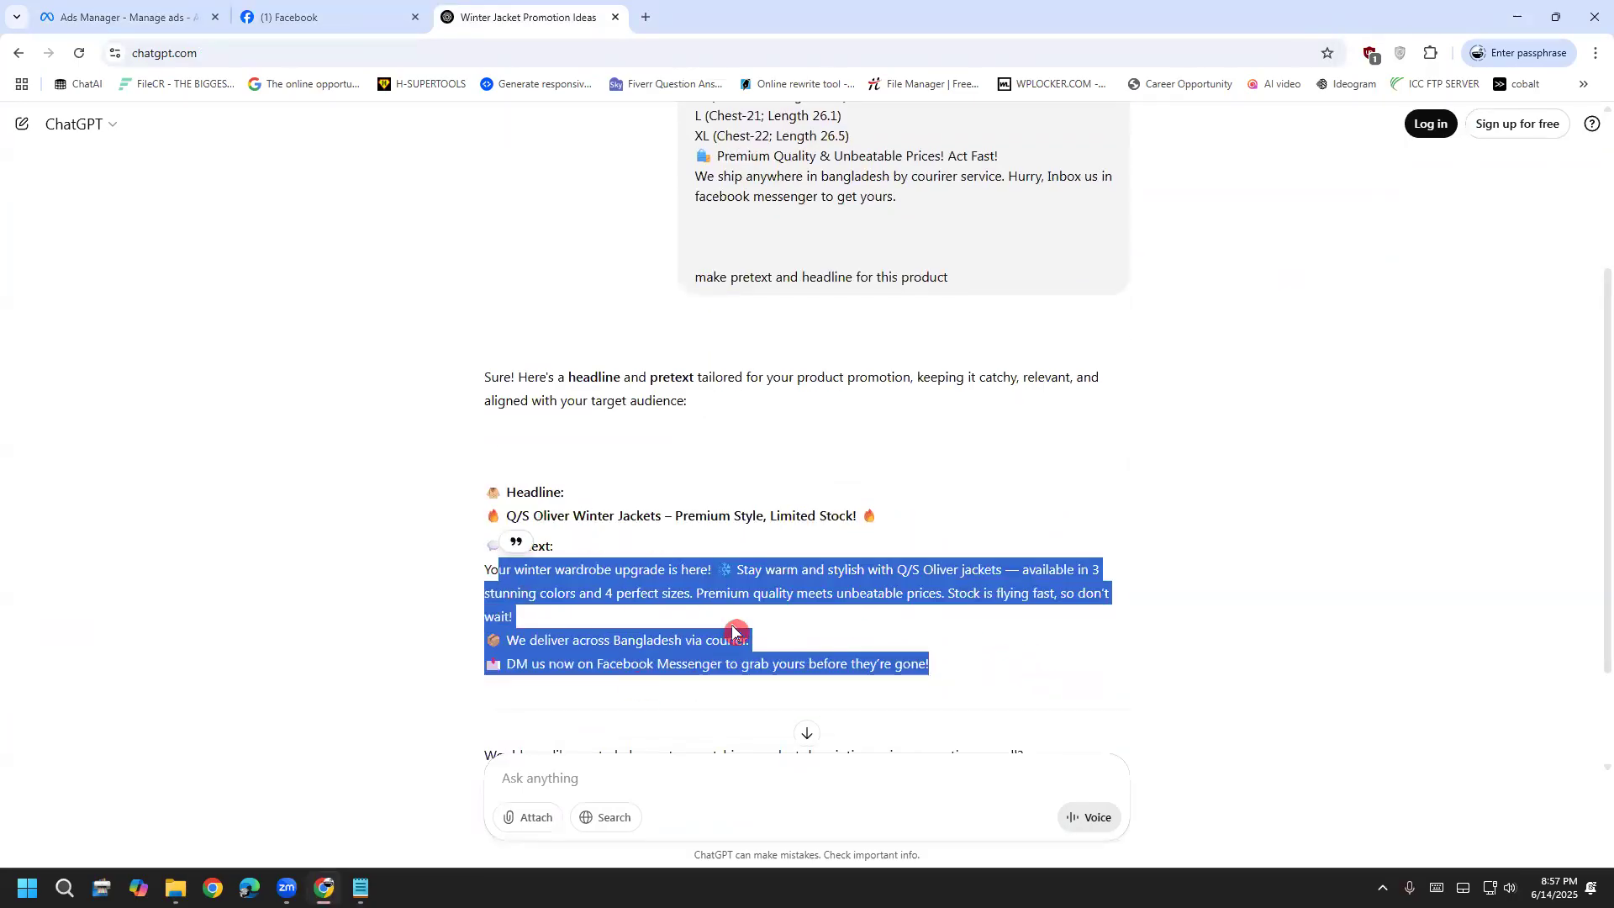
{"action": "left_click", "coordinate": [514, 570]}
{"action": "left_click_drag", "start_coordinate": [514, 571], "coordinate": [803, 663]}
{"action": "left_click", "coordinate": [805, 663]}
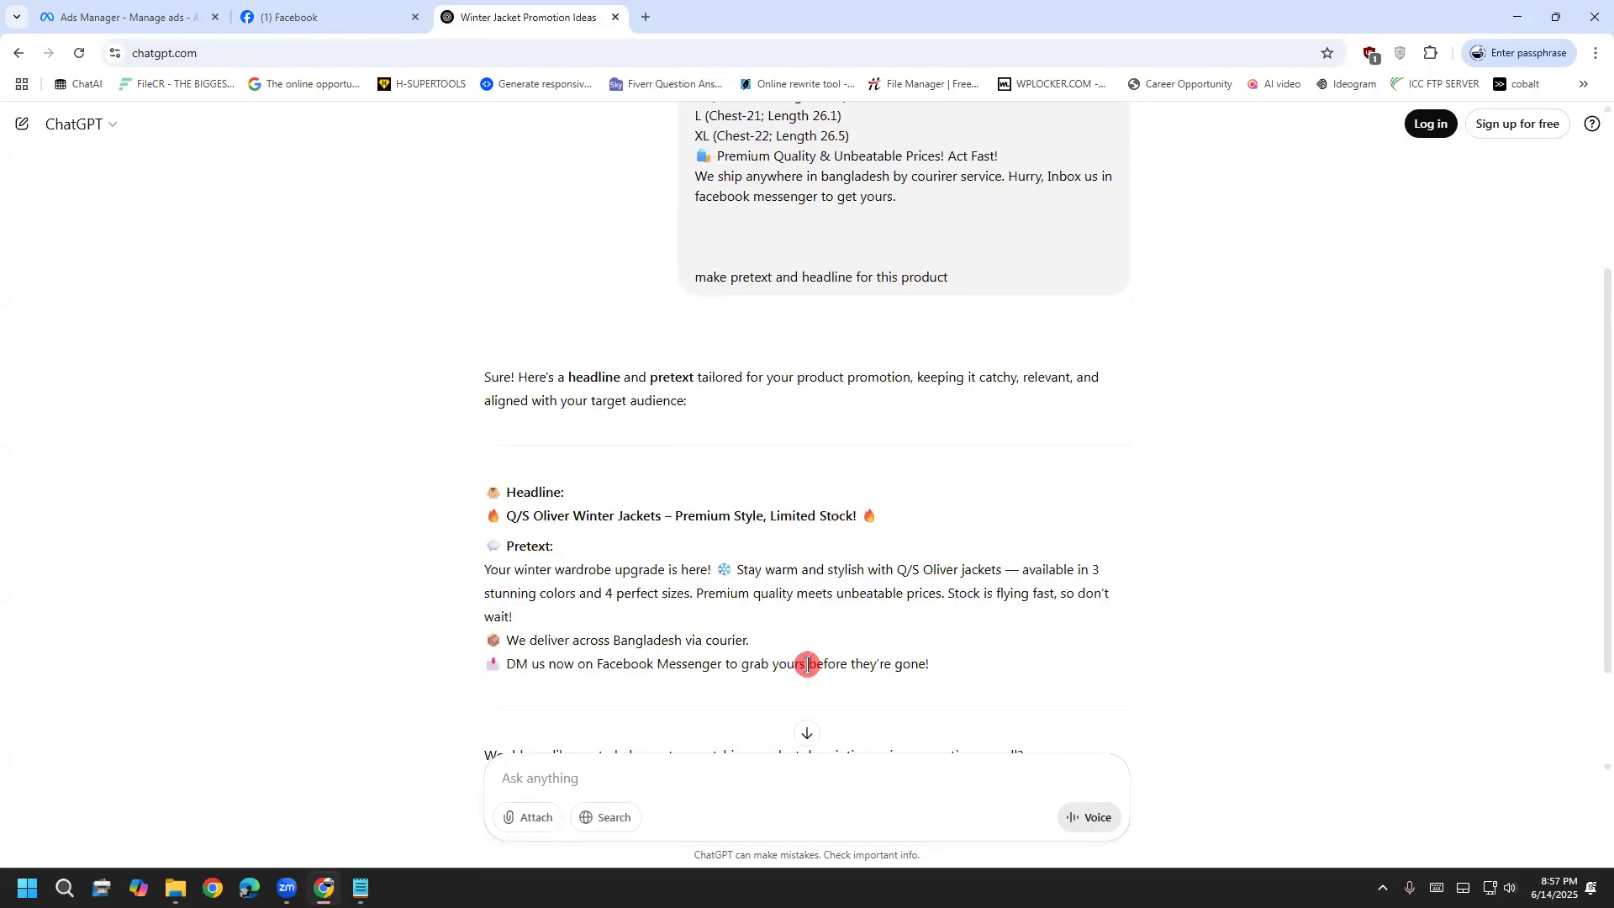
{"action": "scroll", "coordinate": [533, 540], "scroll_direction": "up", "scroll_amount": 2}
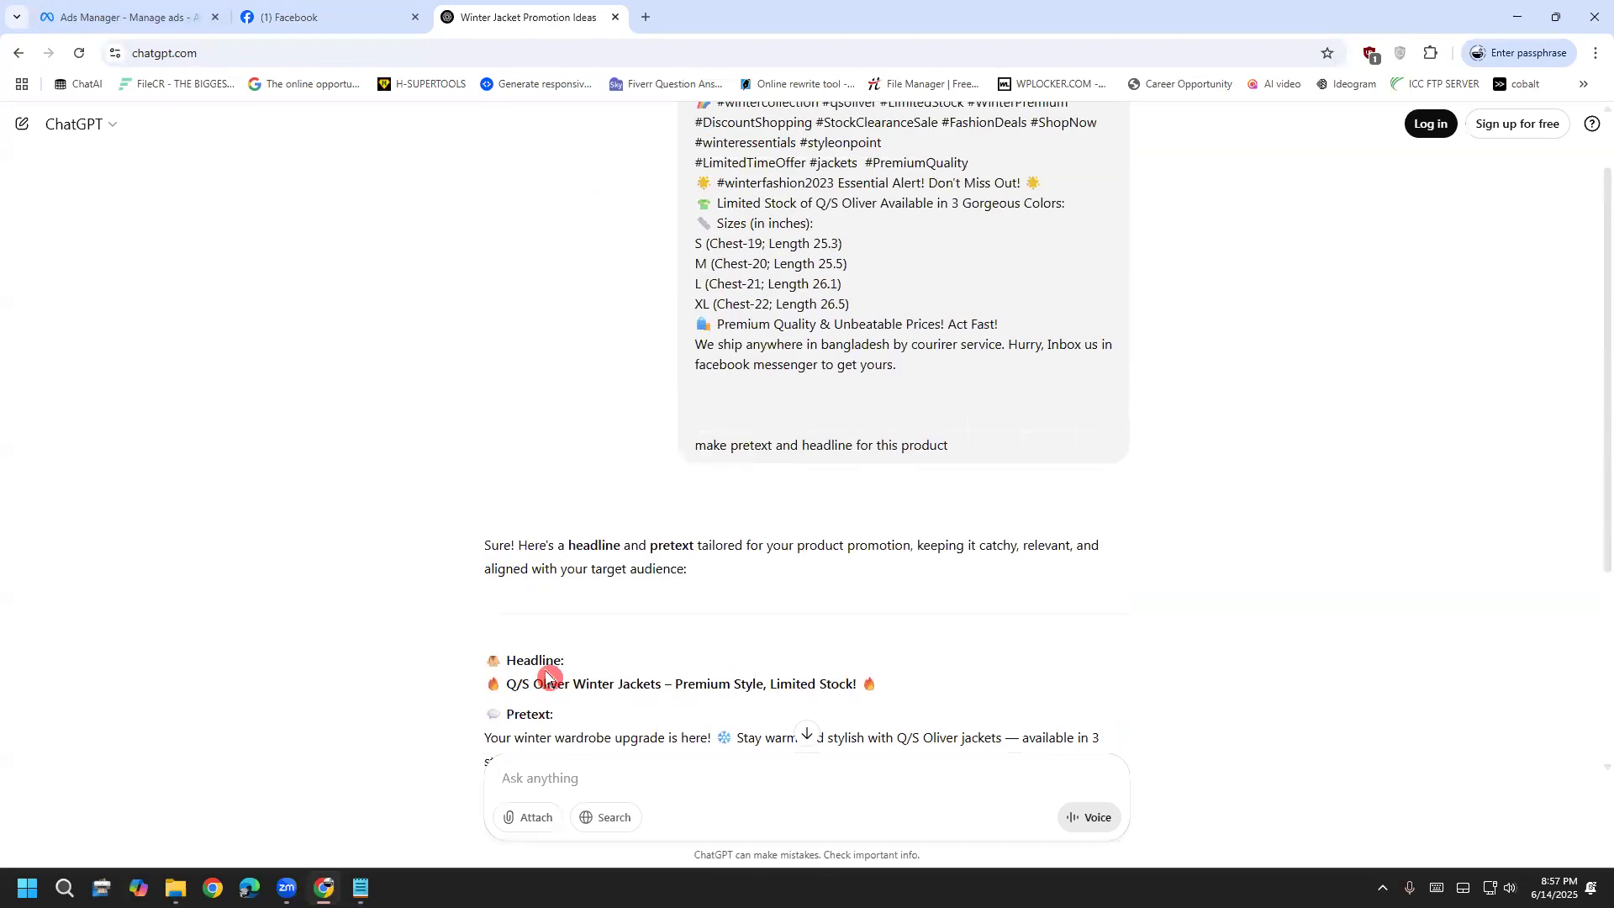
{"action": "left_click_drag", "start_coordinate": [516, 661], "coordinate": [808, 750]}
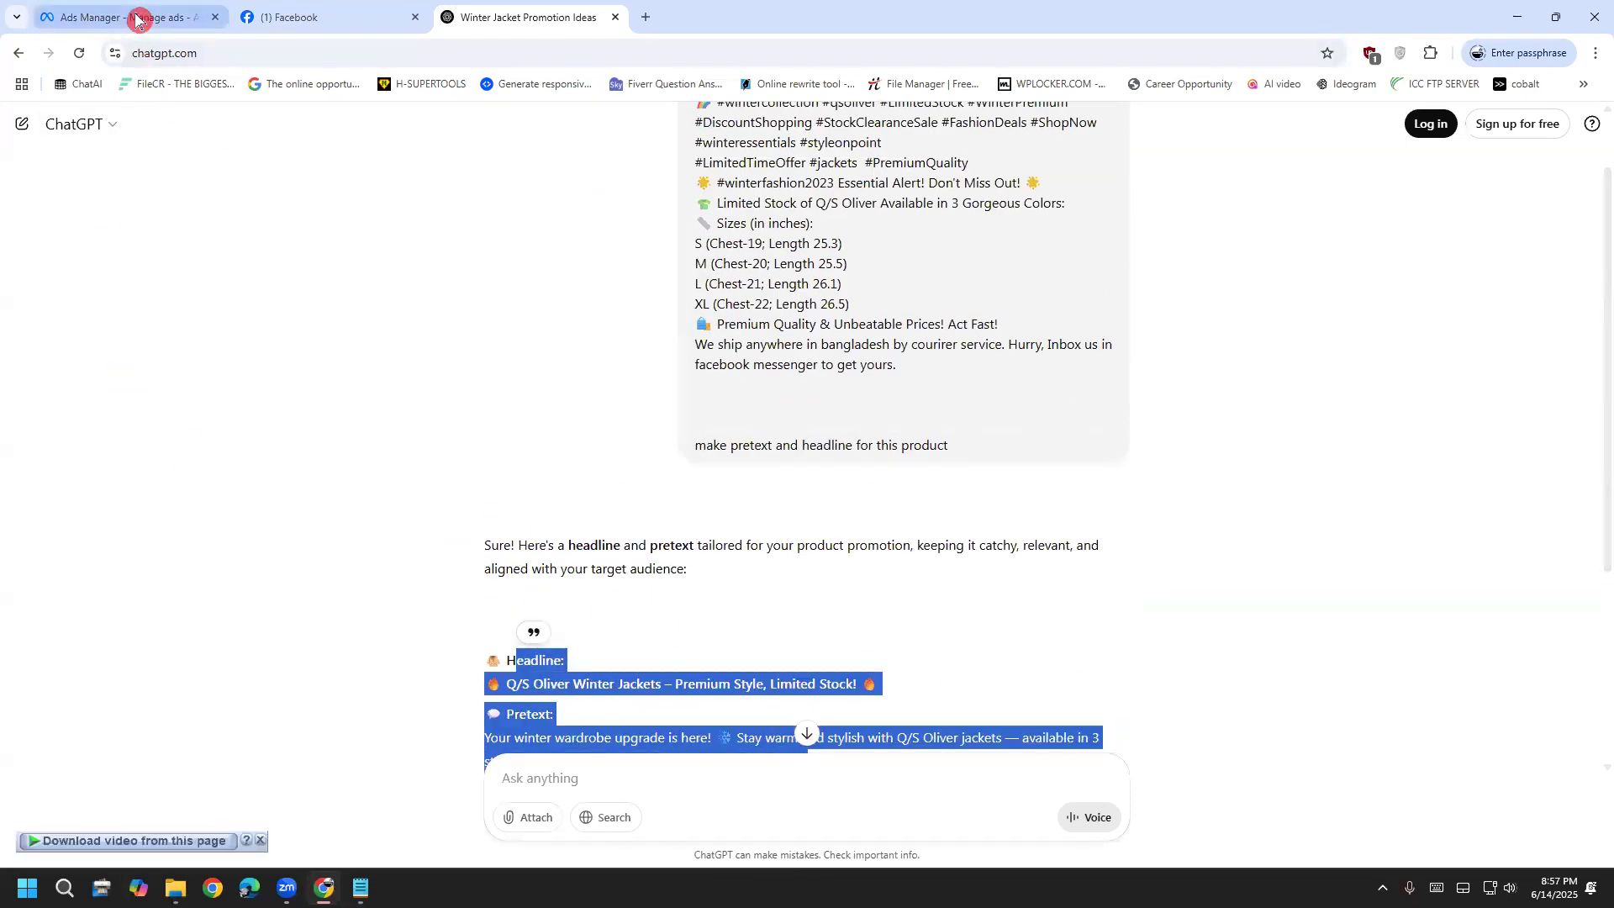
{"action": "left_click", "coordinate": [134, 25]}
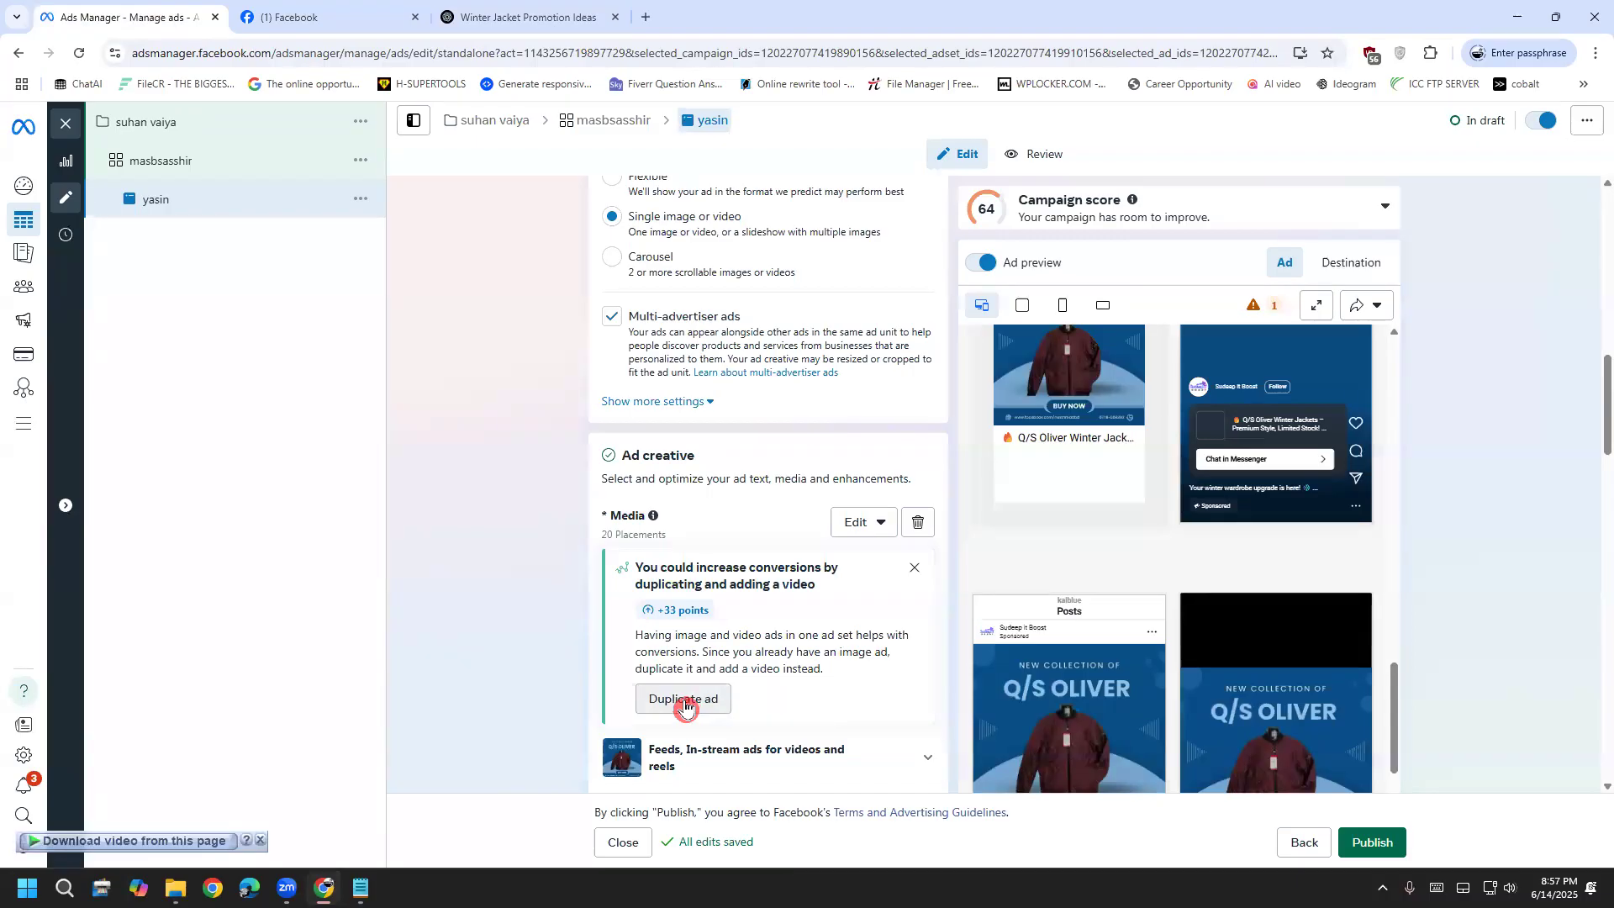
{"action": "left_click_drag", "start_coordinate": [670, 636], "coordinate": [787, 655]}
{"action": "left_click", "coordinate": [788, 654]}
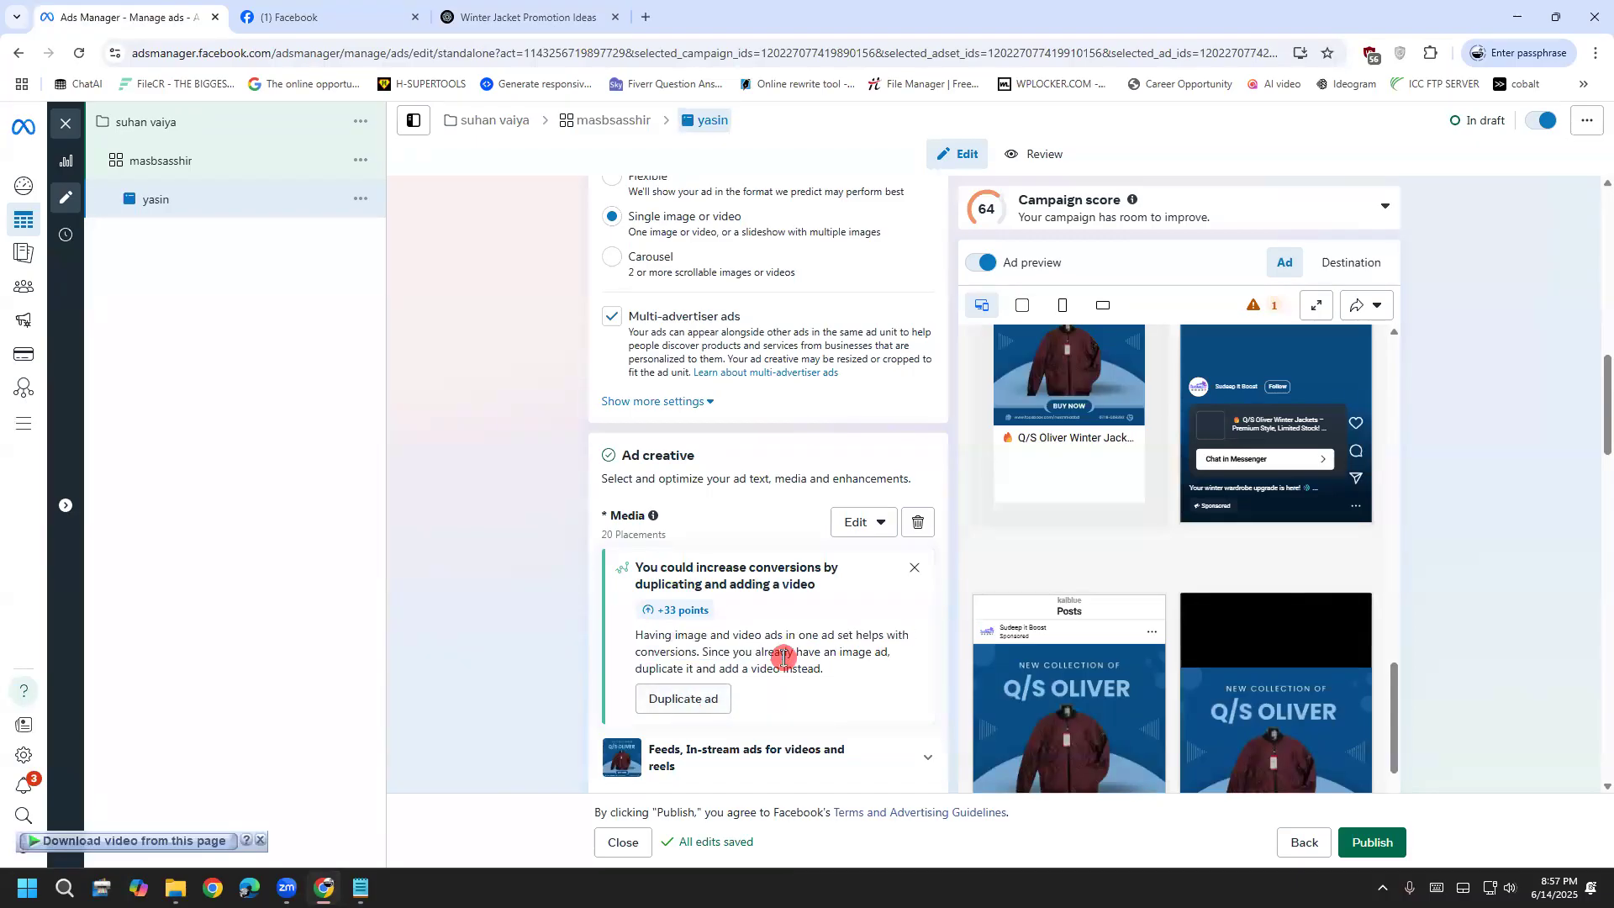
{"action": "left_click_drag", "start_coordinate": [628, 637], "coordinate": [836, 696]}
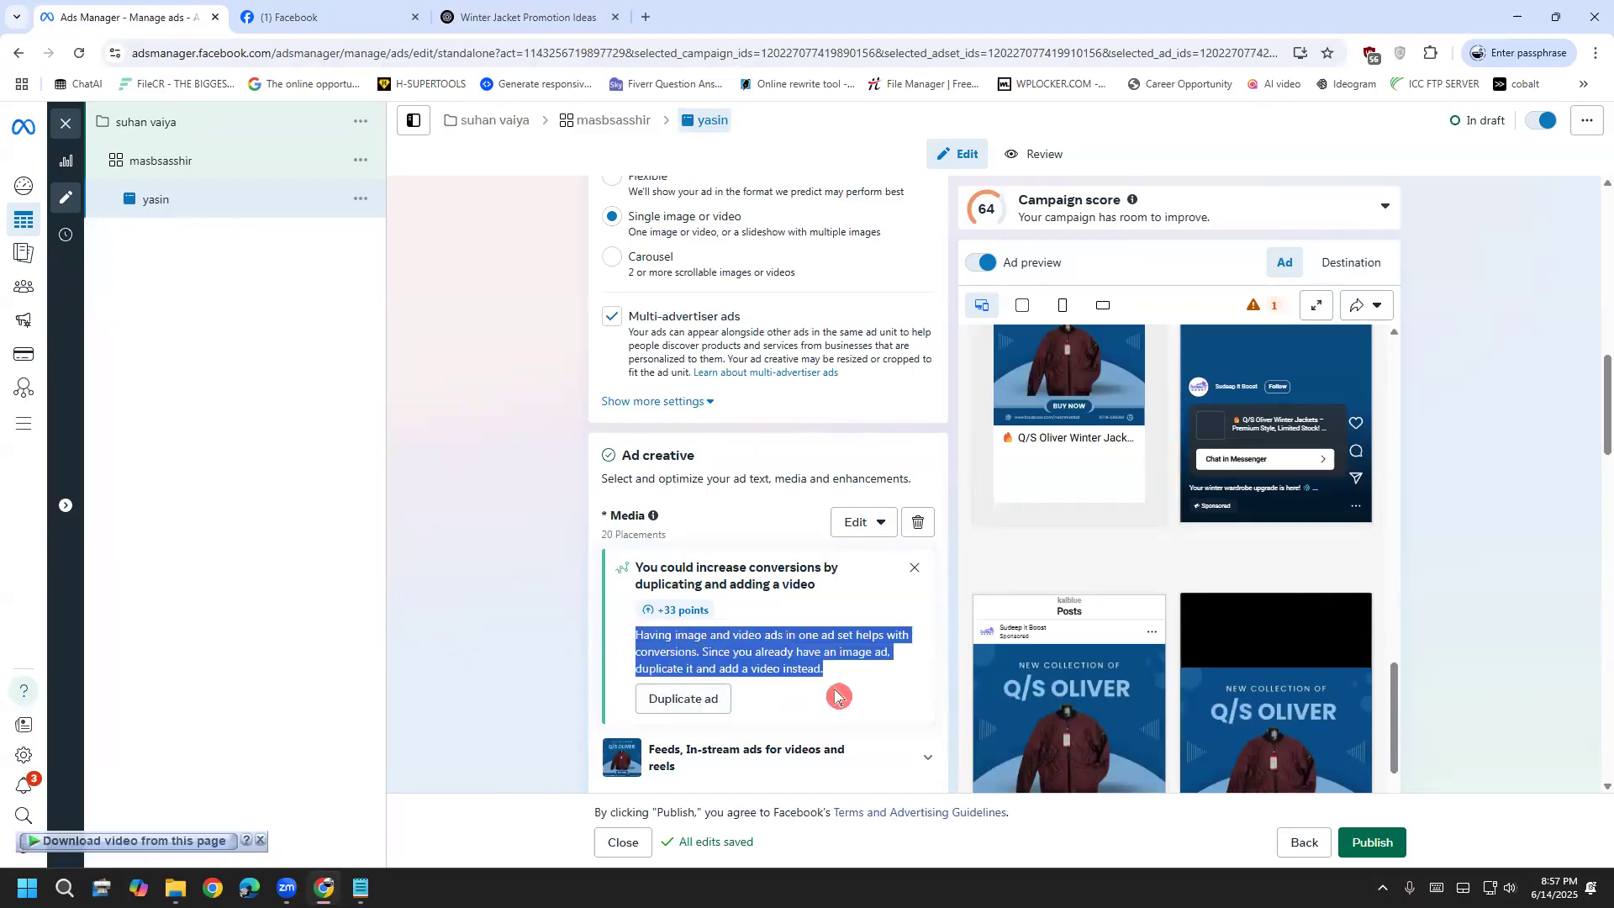
{"action": "left_click", "coordinate": [831, 675]}
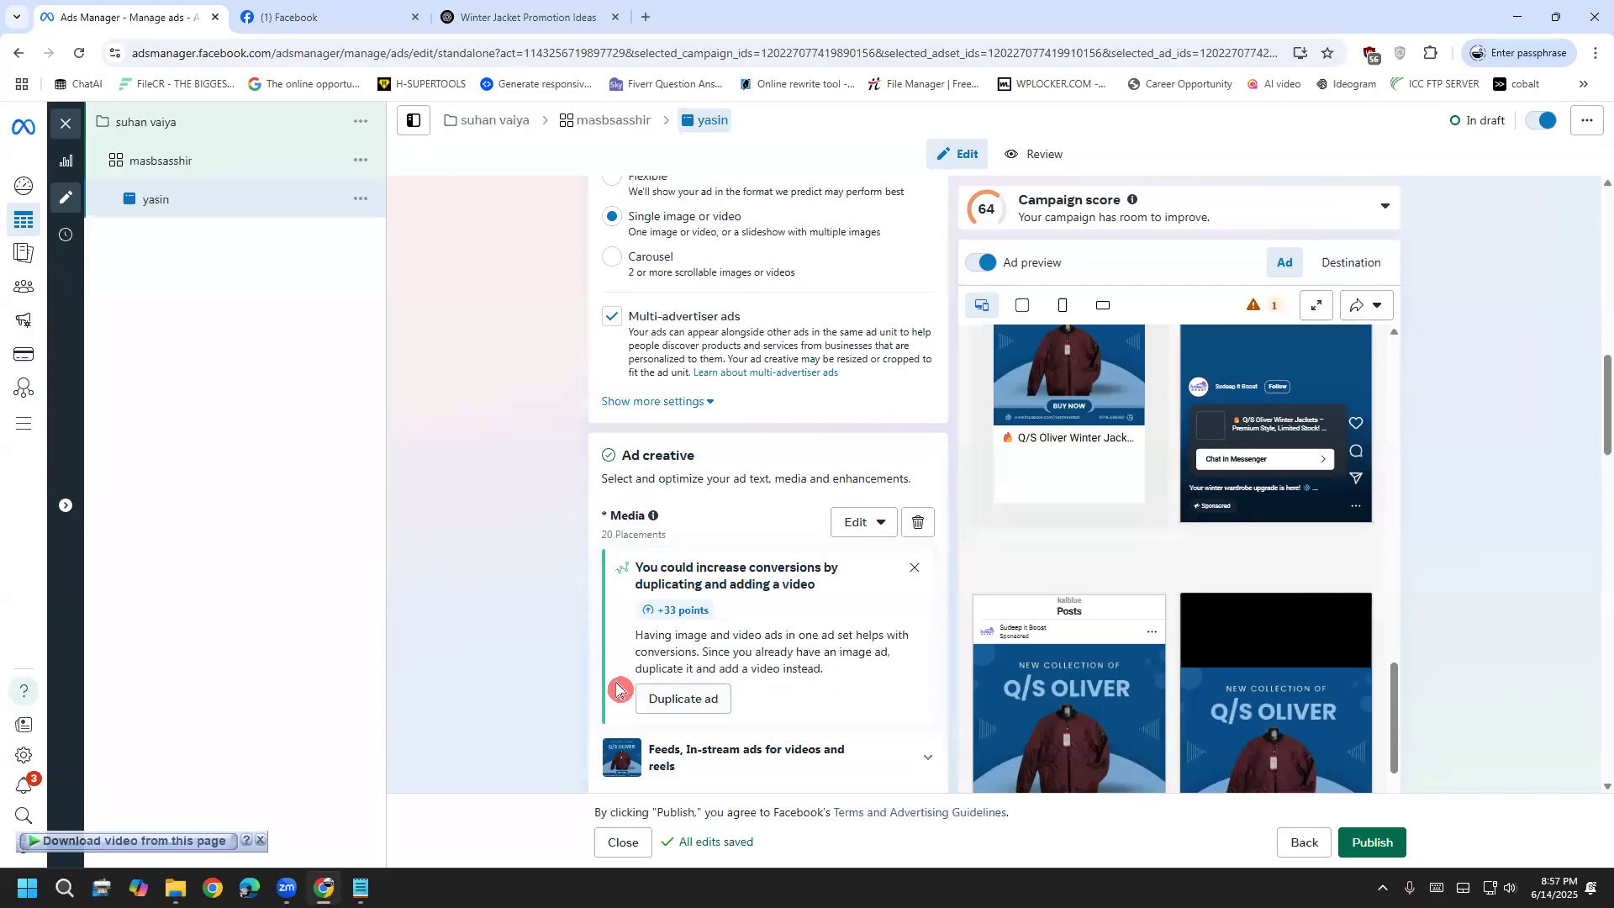
{"action": "scroll", "coordinate": [541, 669], "scroll_direction": "down", "scroll_amount": 9}
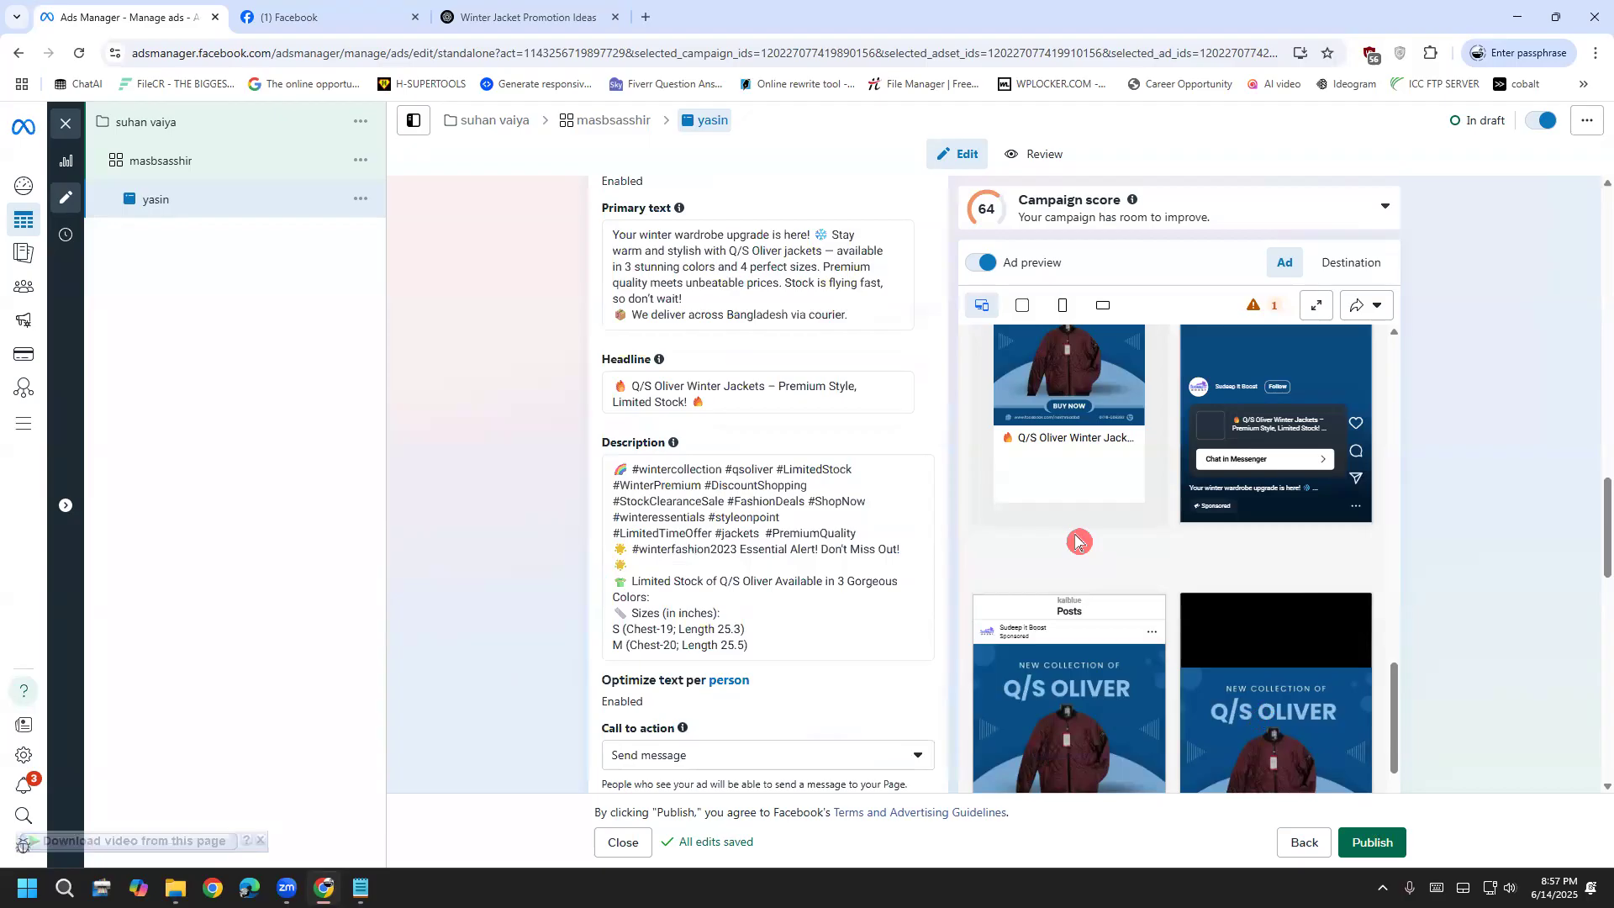
{"action": "left_click_drag", "start_coordinate": [1327, 823], "coordinate": [1422, 840]}
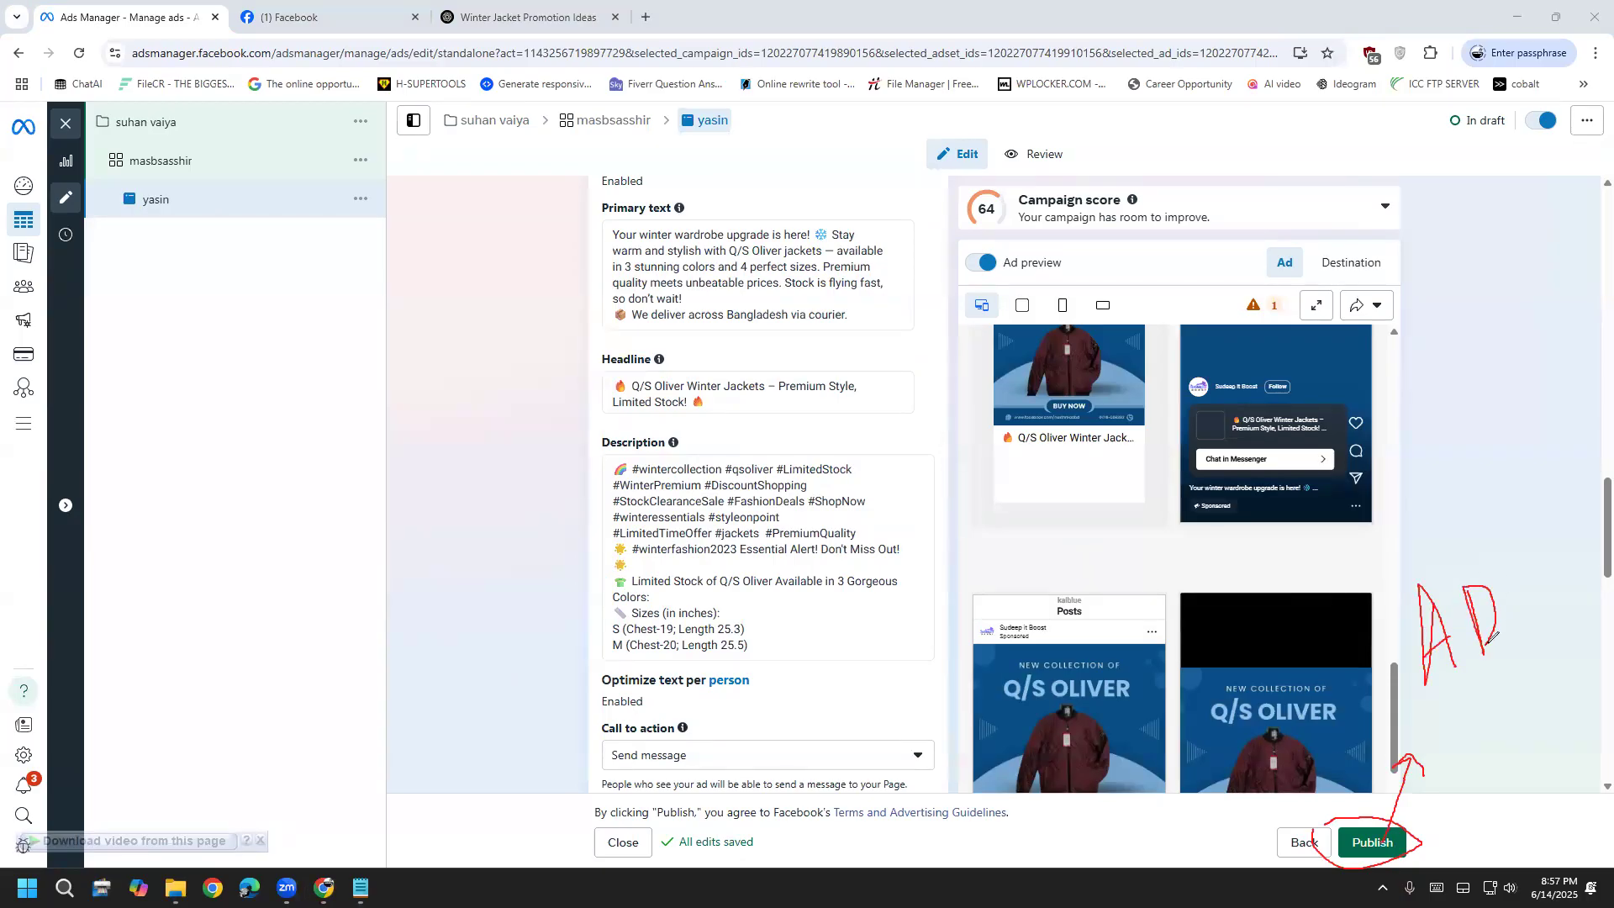
{"action": "left_click_drag", "start_coordinate": [1376, 561], "coordinate": [1550, 639]}
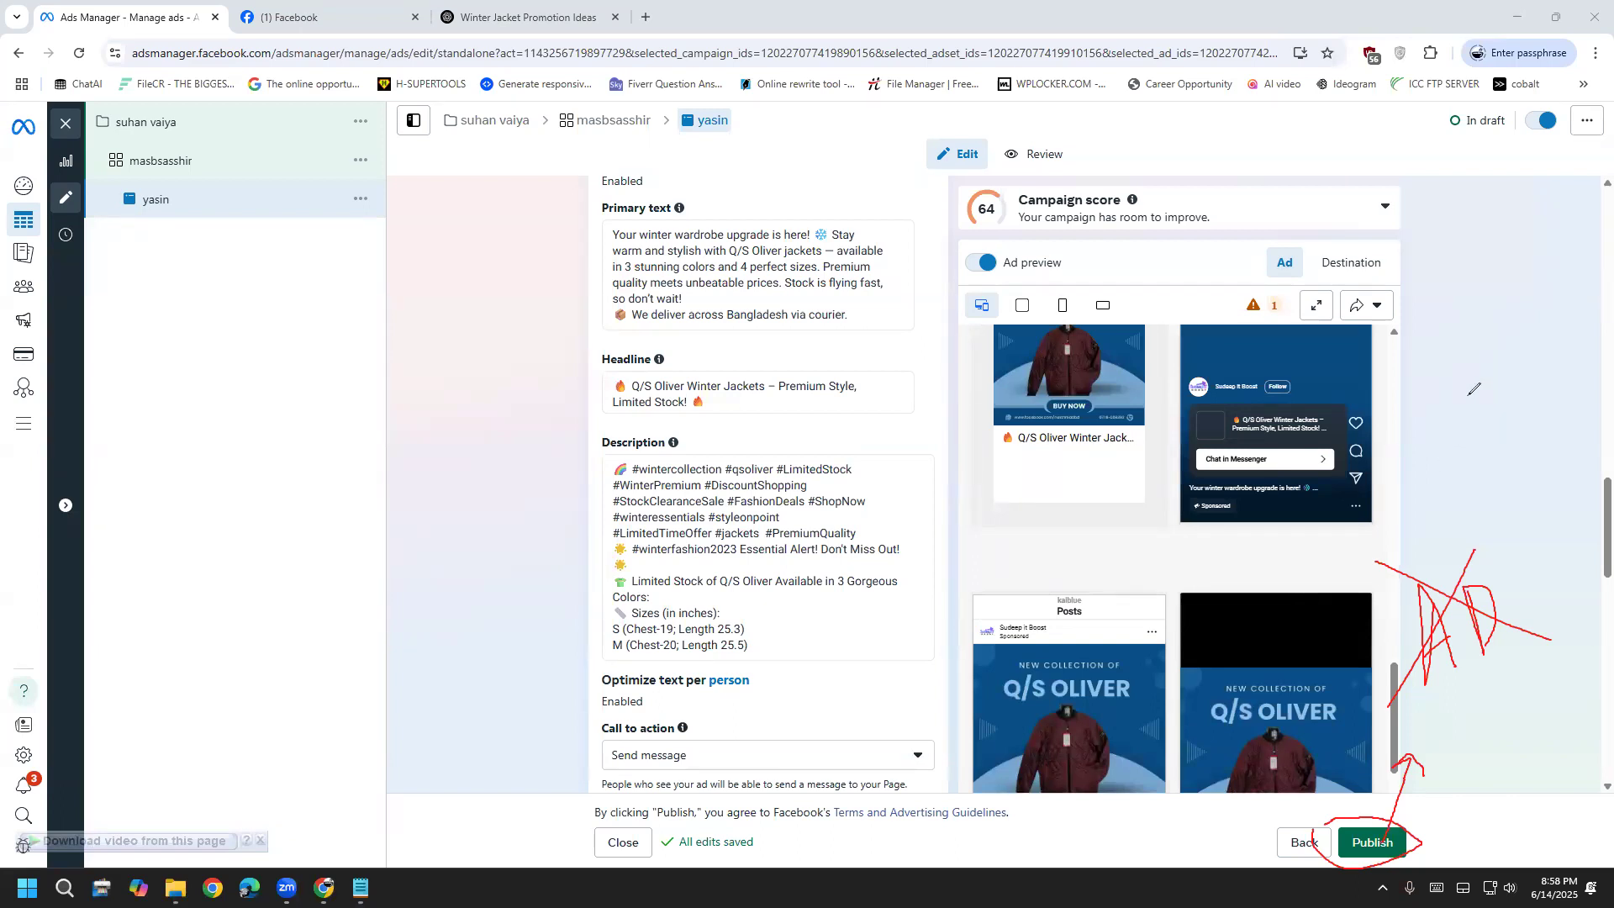
{"action": "key", "text": "e"}
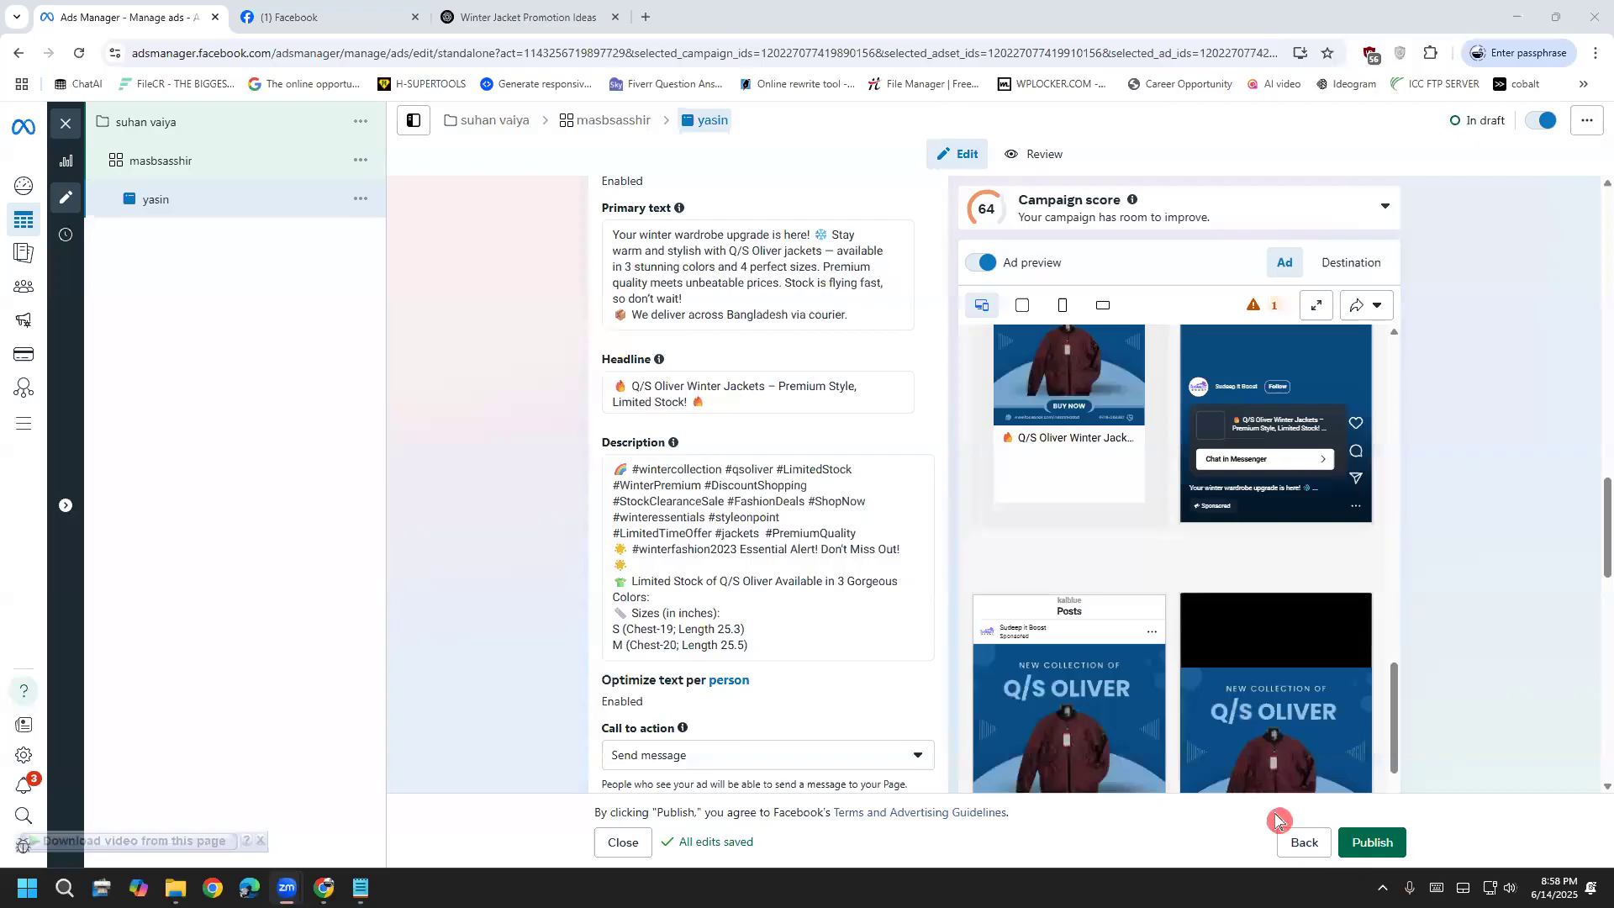
Back out through the ad set and campaign, closing the editor without publishing drafts
{"action": "left_click", "coordinate": [1309, 841]}
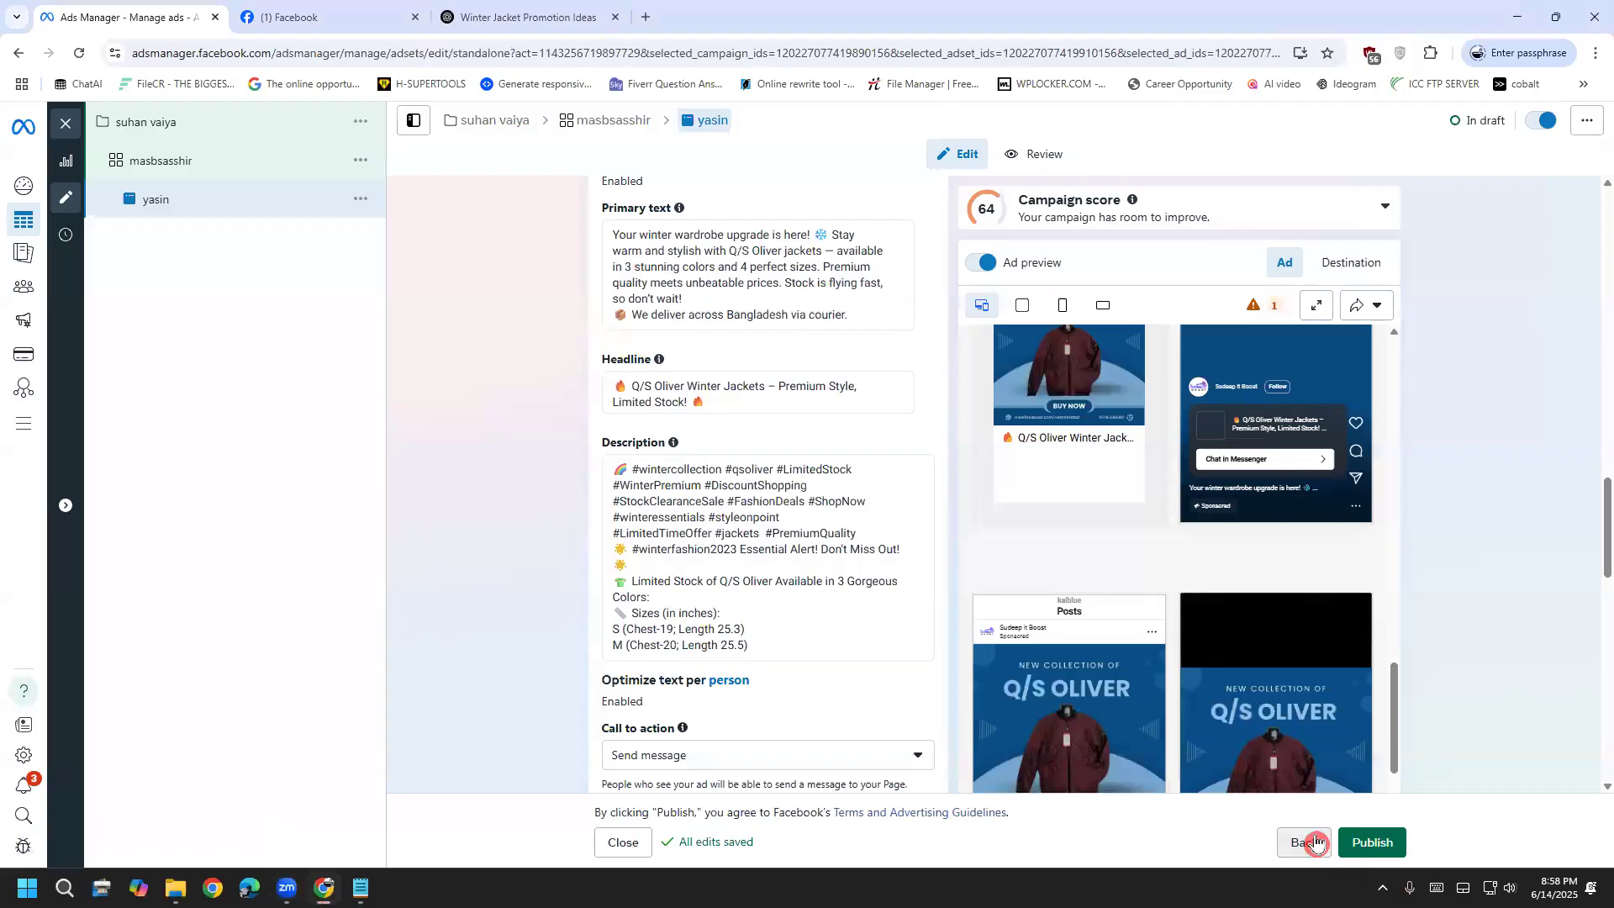
{"action": "left_click", "coordinate": [1316, 841]}
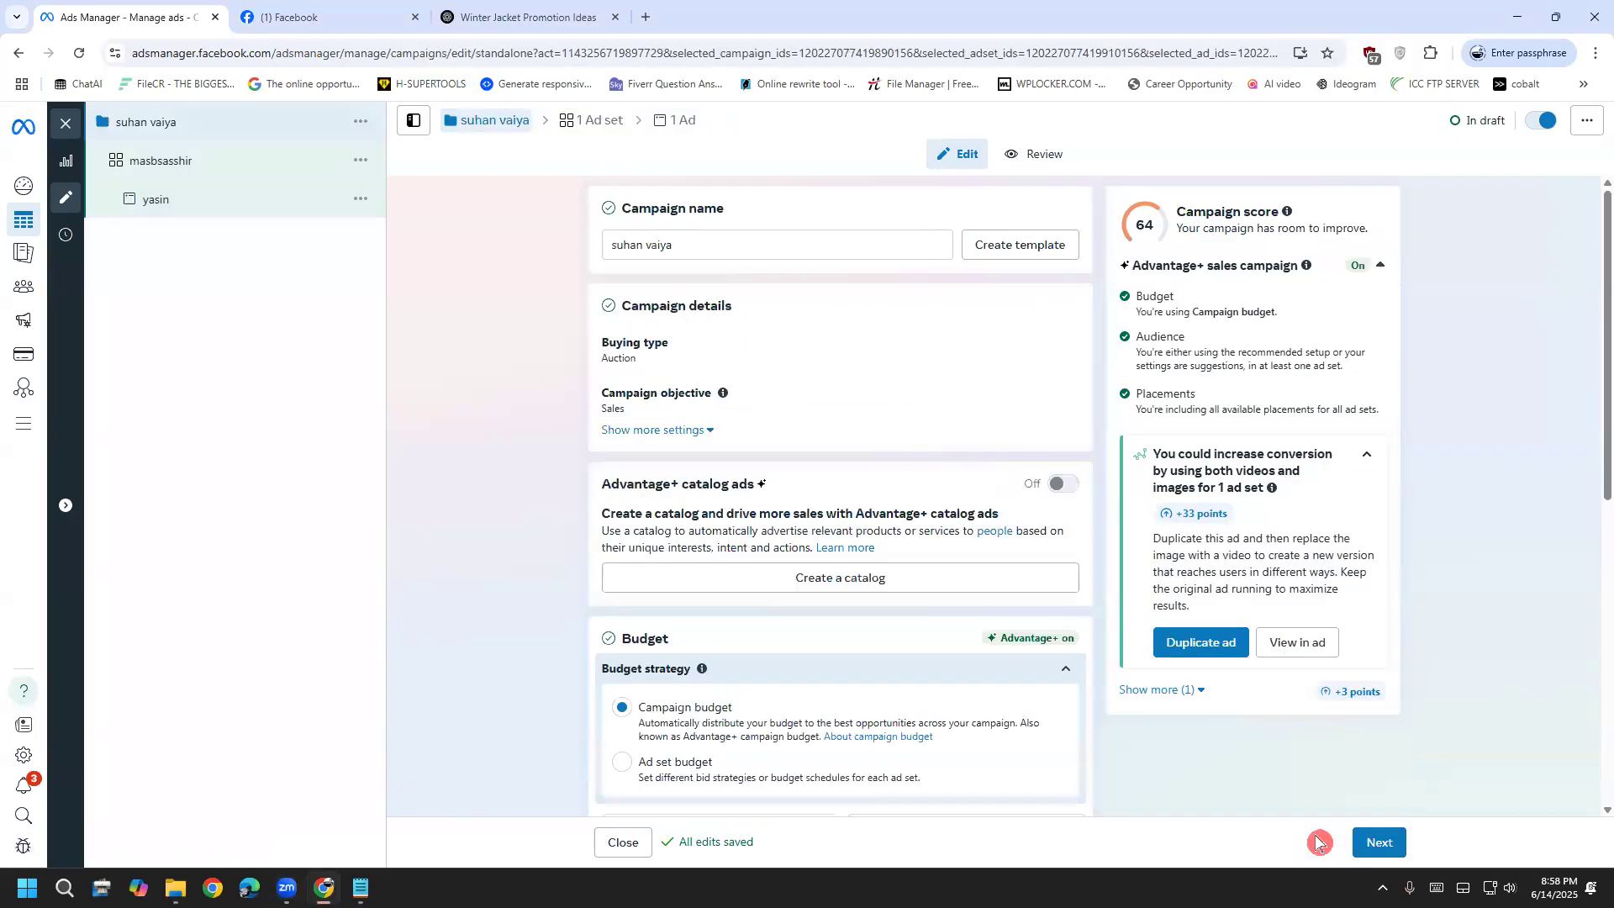
{"action": "left_click", "coordinate": [620, 852]}
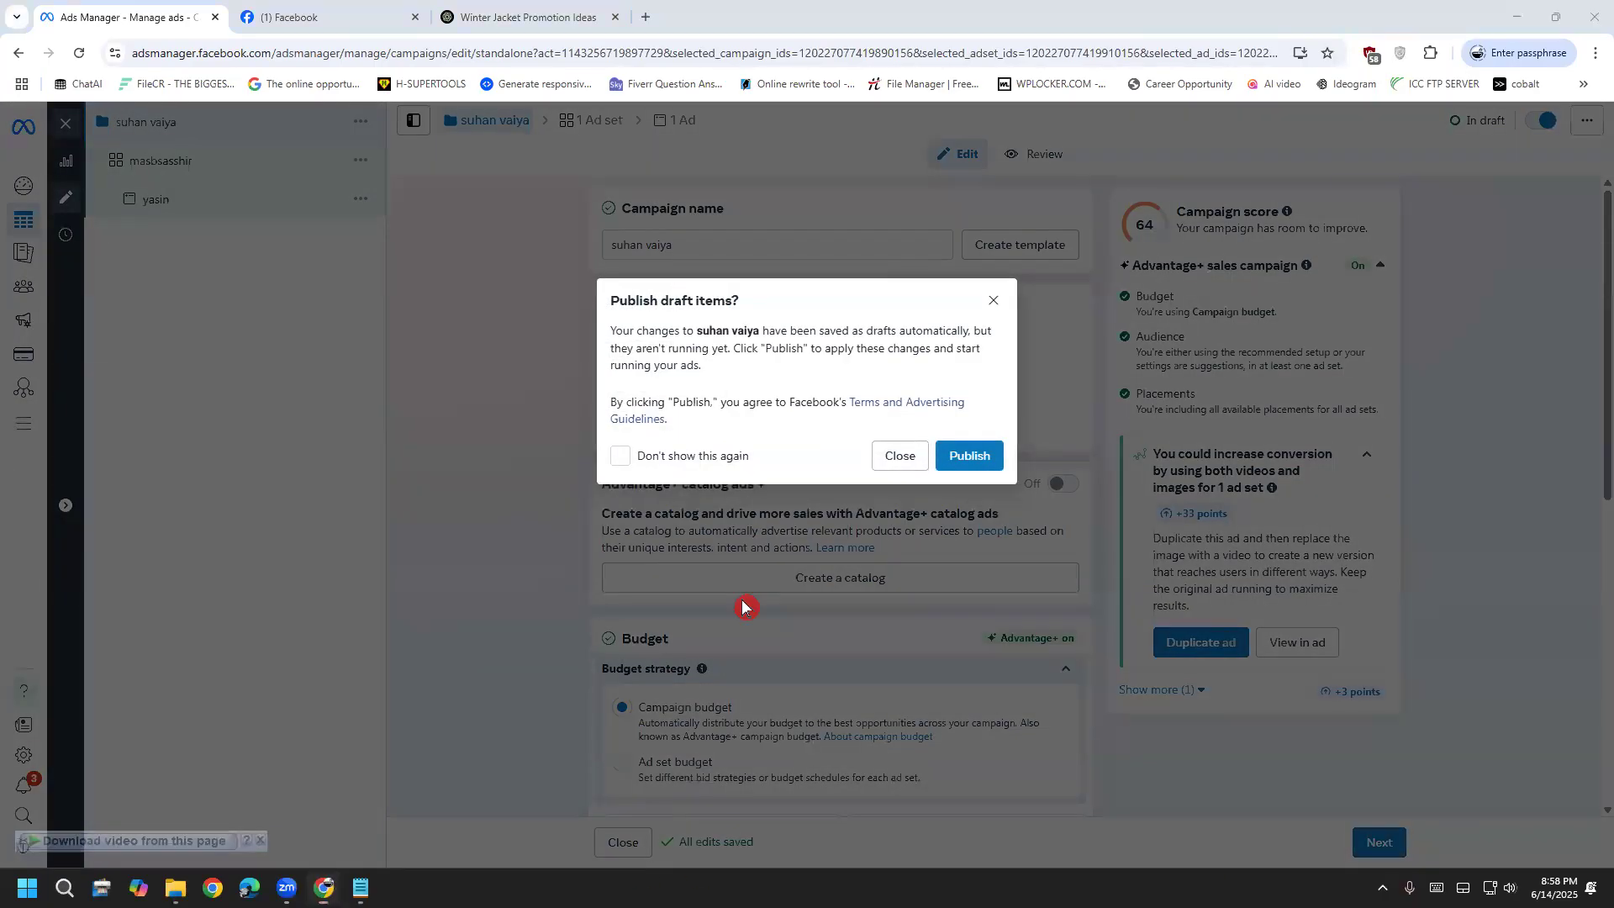
{"action": "left_click", "coordinate": [899, 456]}
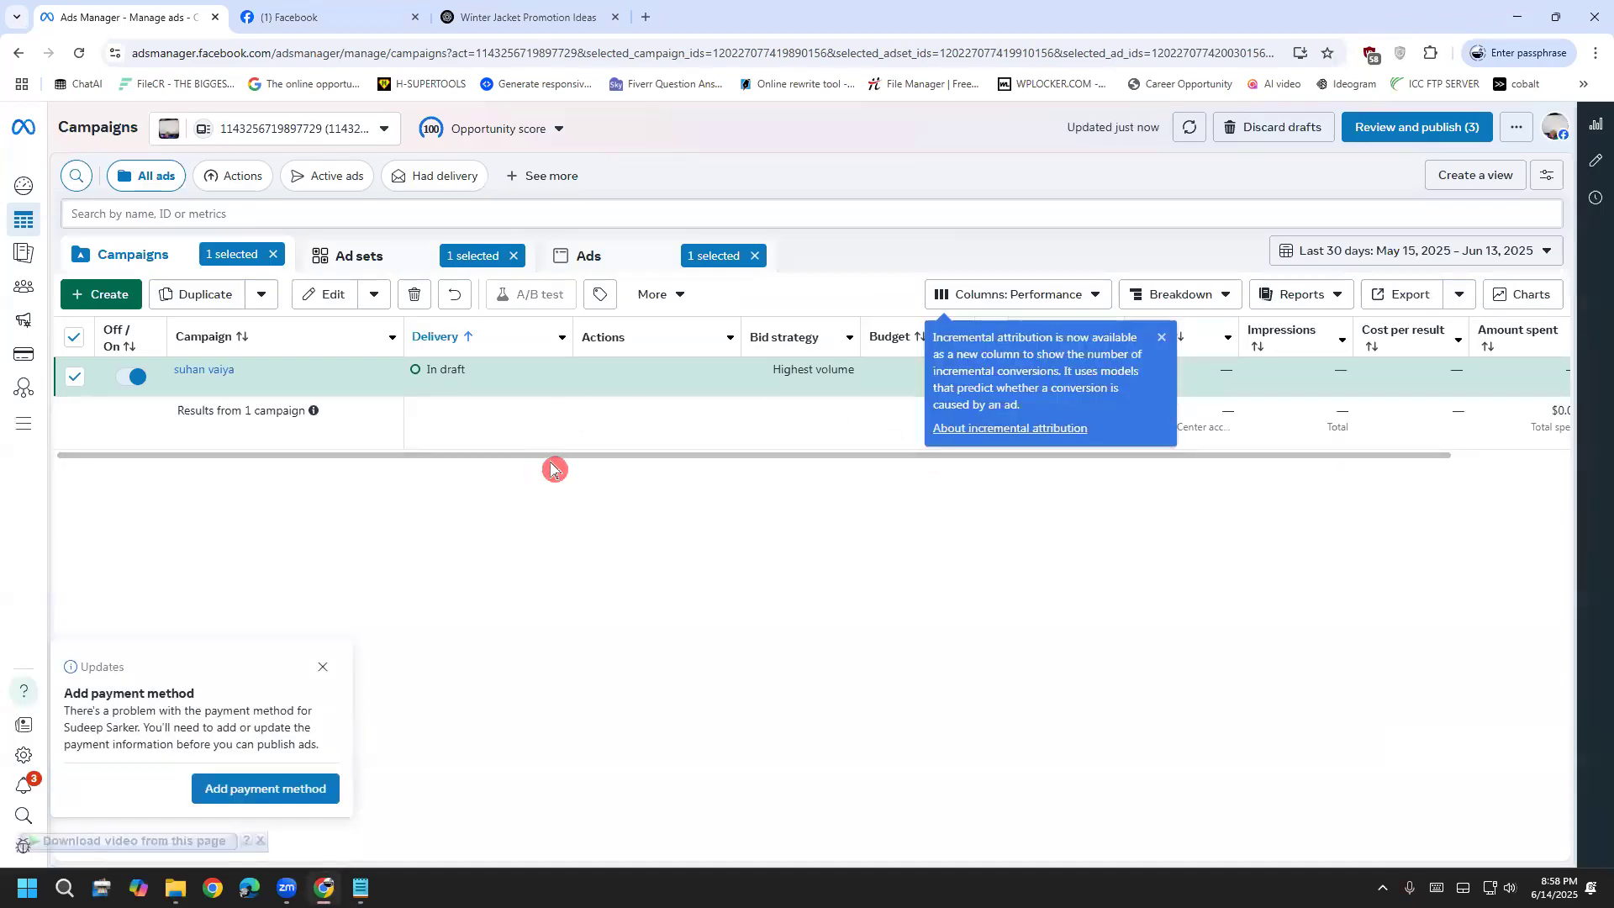
Keep the campaign as a draft, dismiss the attribution notice, and switch to Facebook
{"action": "left_click_drag", "start_coordinate": [542, 469], "coordinate": [769, 467]}
{"action": "left_click", "coordinate": [1161, 337]}
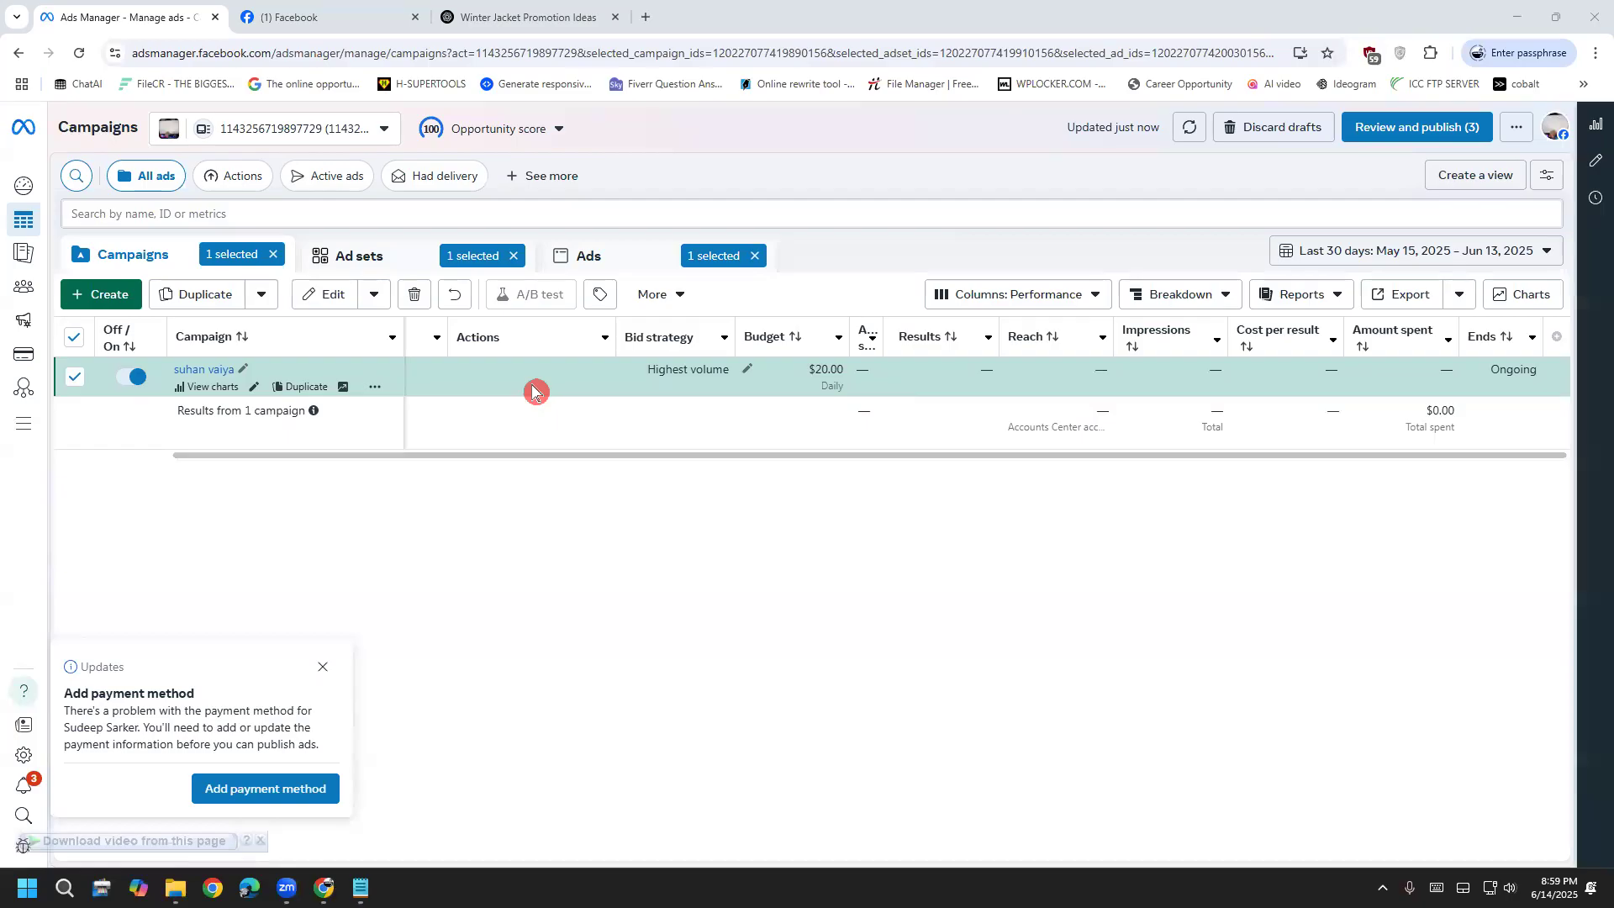
{"action": "left_click", "coordinate": [300, 15]}
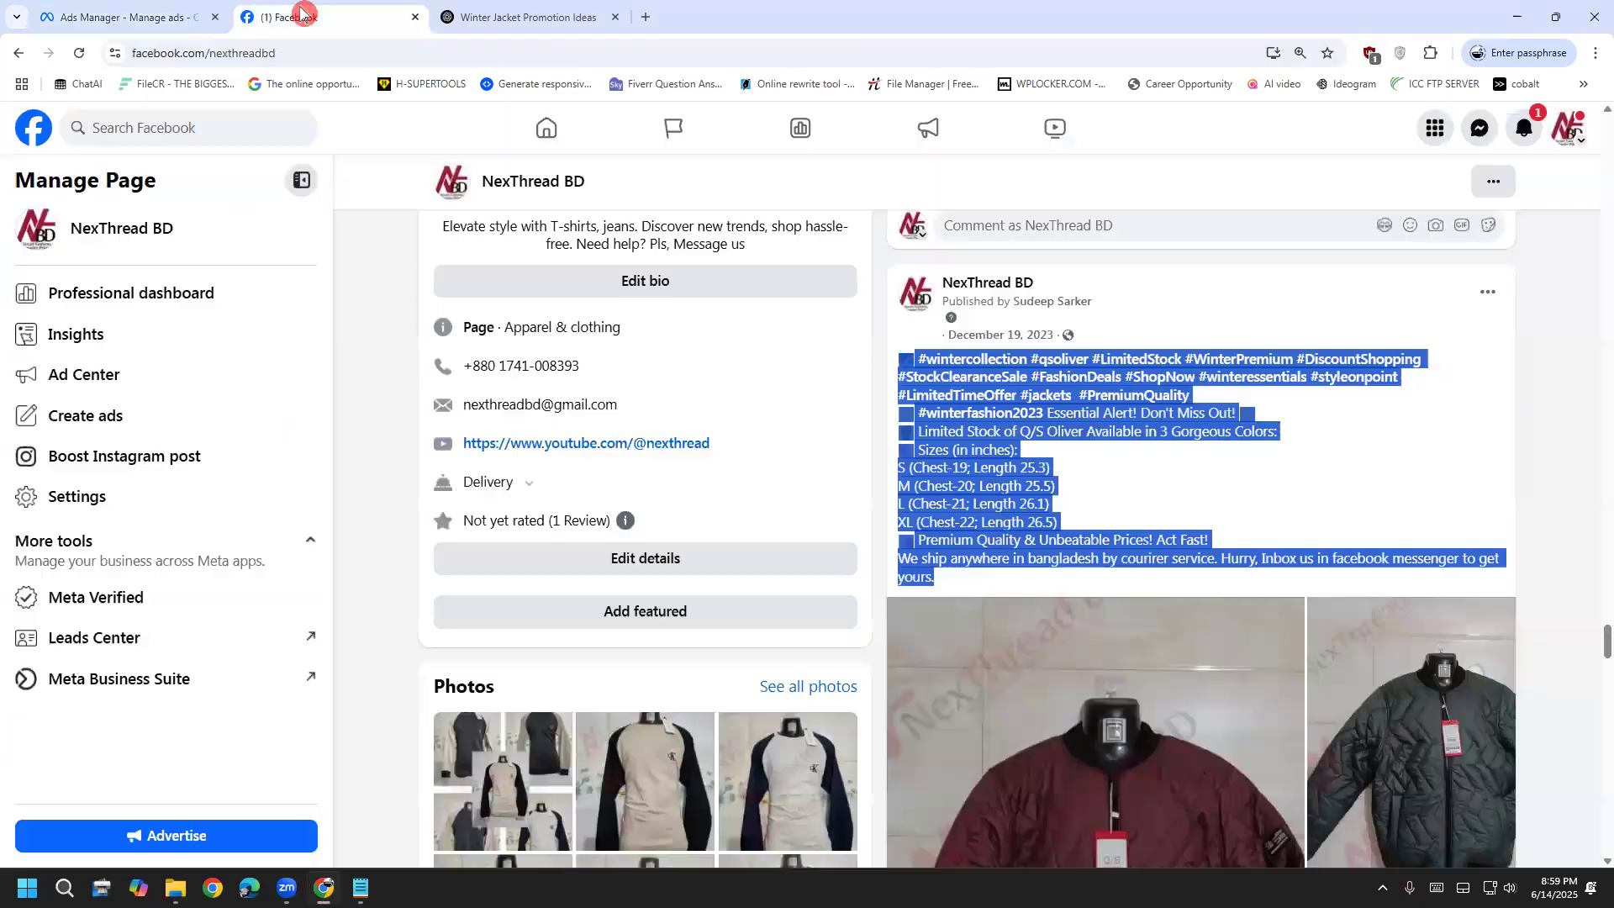
Switch from NexThread BD to your personal profile and open the LDM93 group
{"action": "left_click", "coordinate": [1568, 127]}
{"action": "left_click", "coordinate": [1419, 255]}
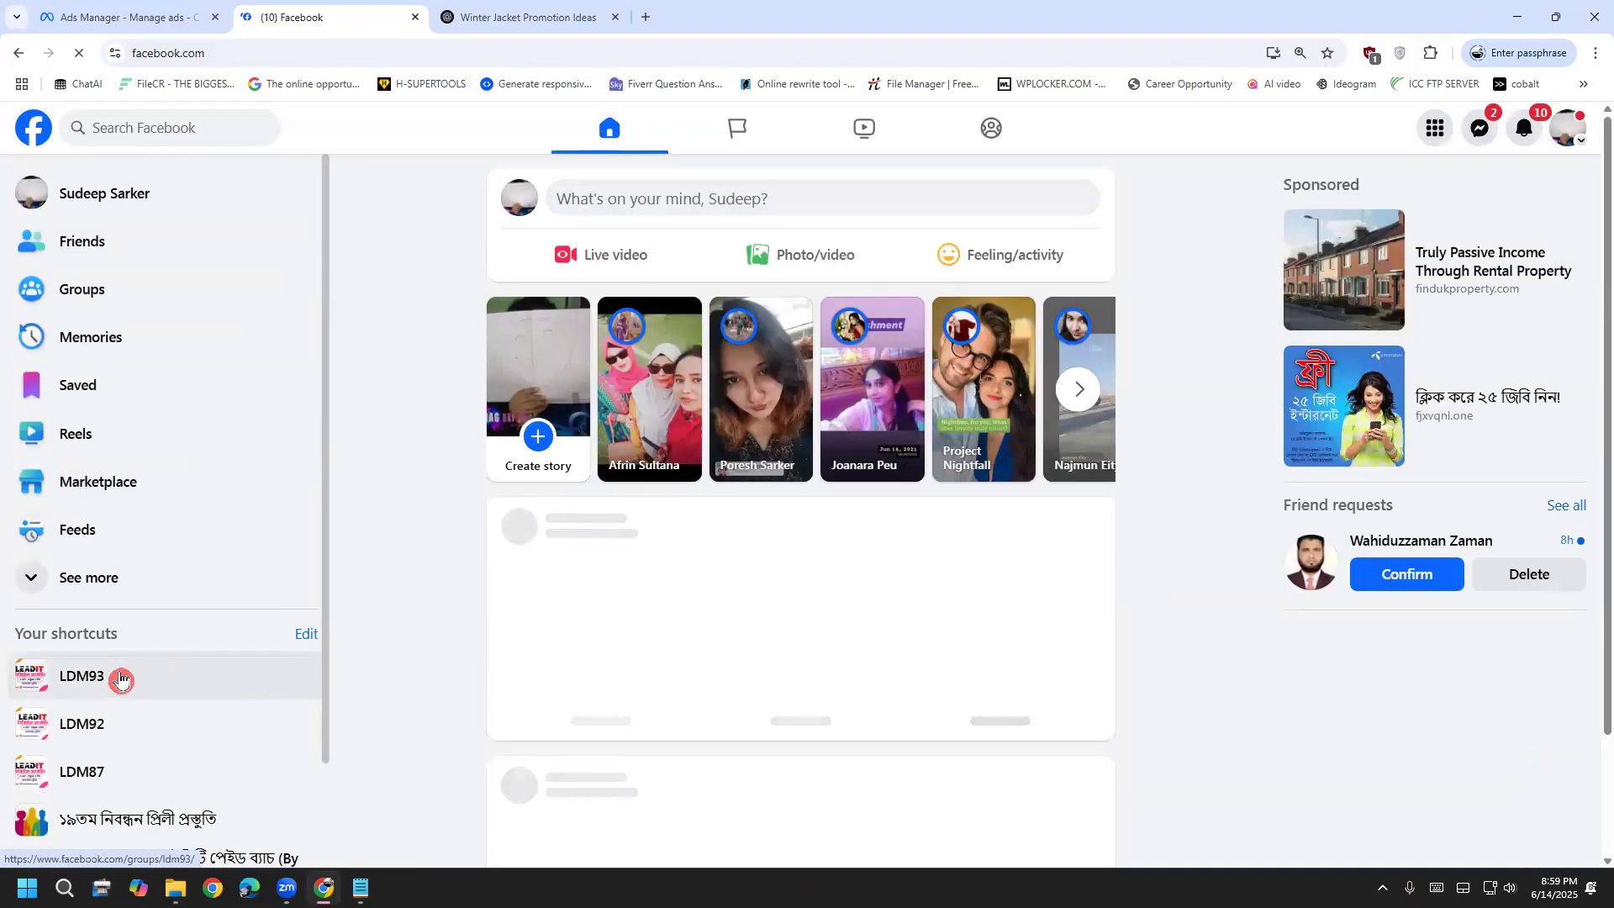
{"action": "left_click", "coordinate": [117, 677]}
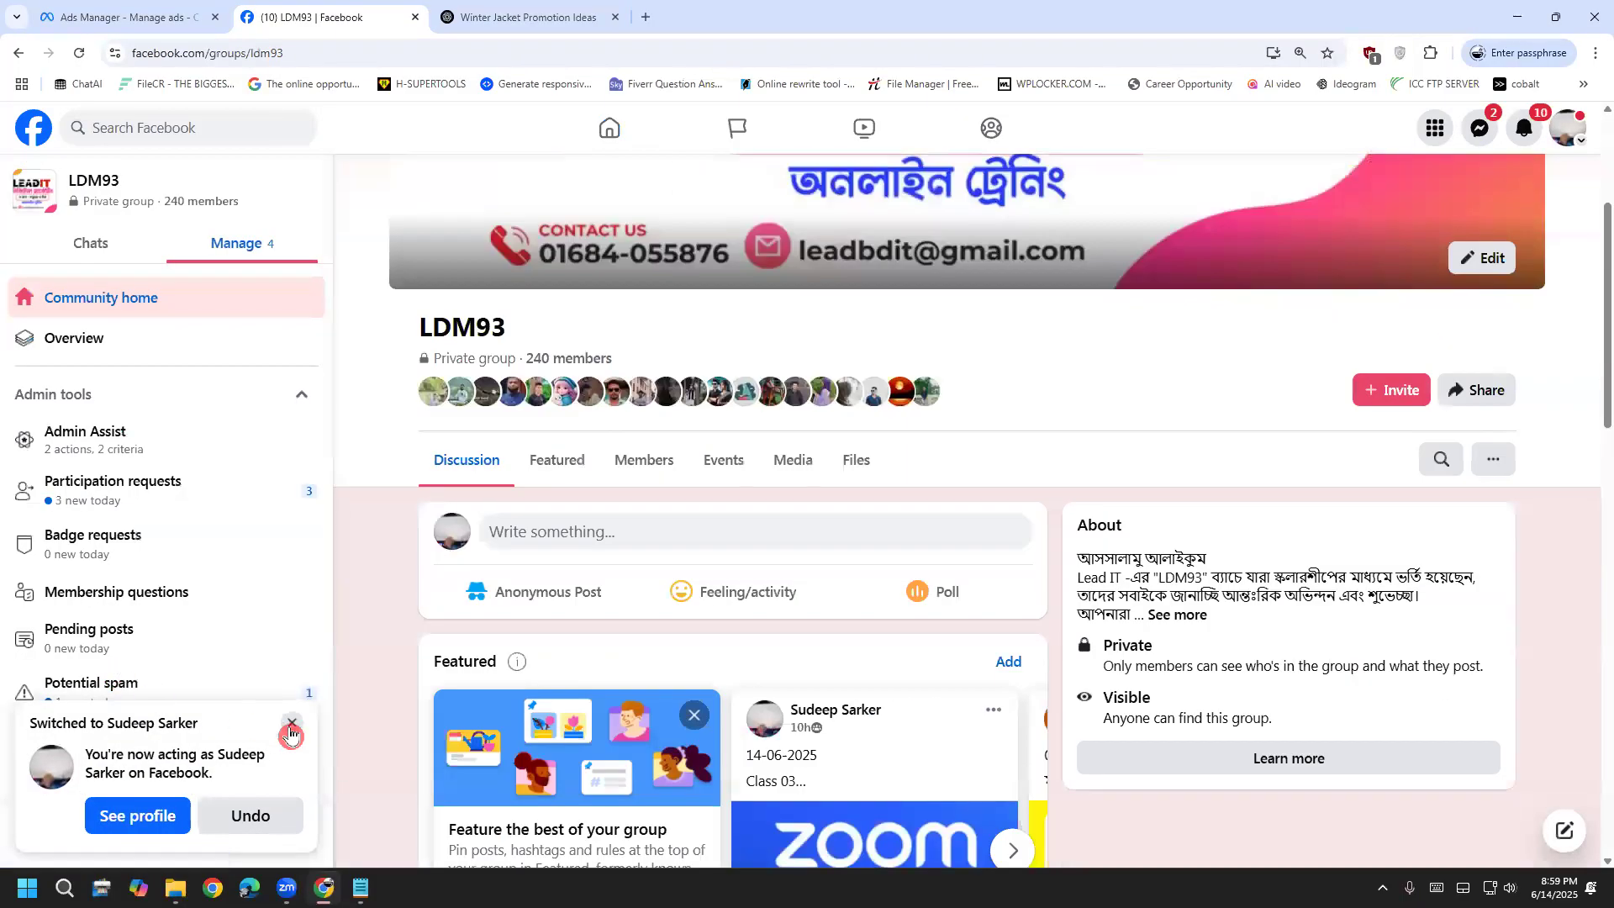
Browse a post author's group member profile, then return to the LDM93 group
{"action": "scroll", "coordinate": [538, 668], "scroll_direction": "down", "scroll_amount": 4}
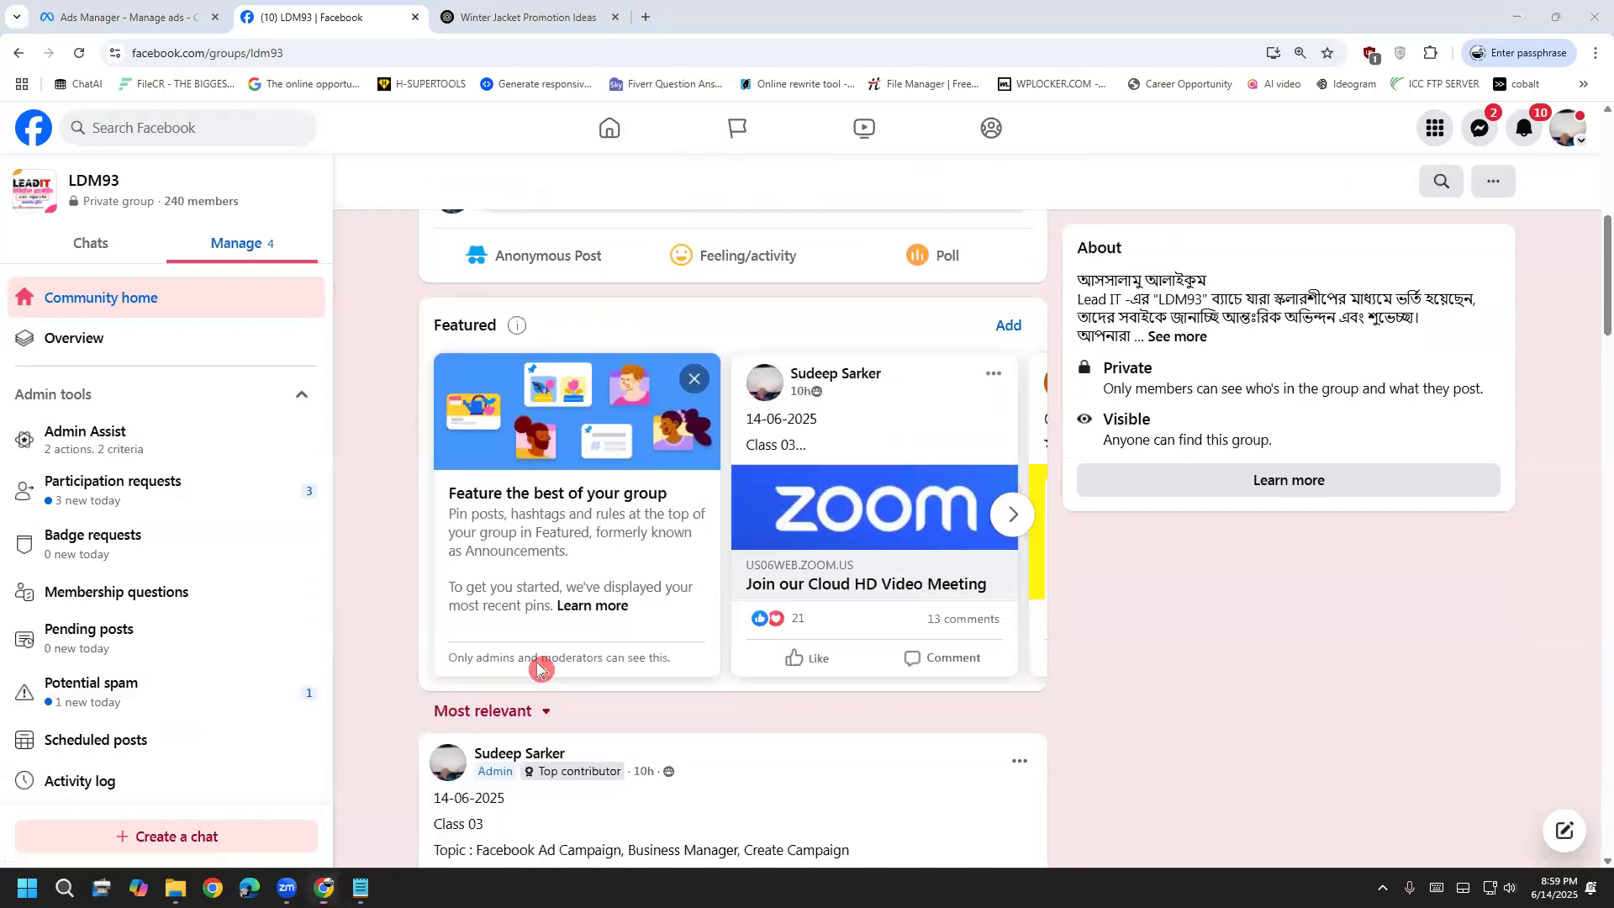
{"action": "scroll", "coordinate": [537, 668], "scroll_direction": "down", "scroll_amount": 2}
{"action": "mouse_move", "coordinate": [525, 586]}
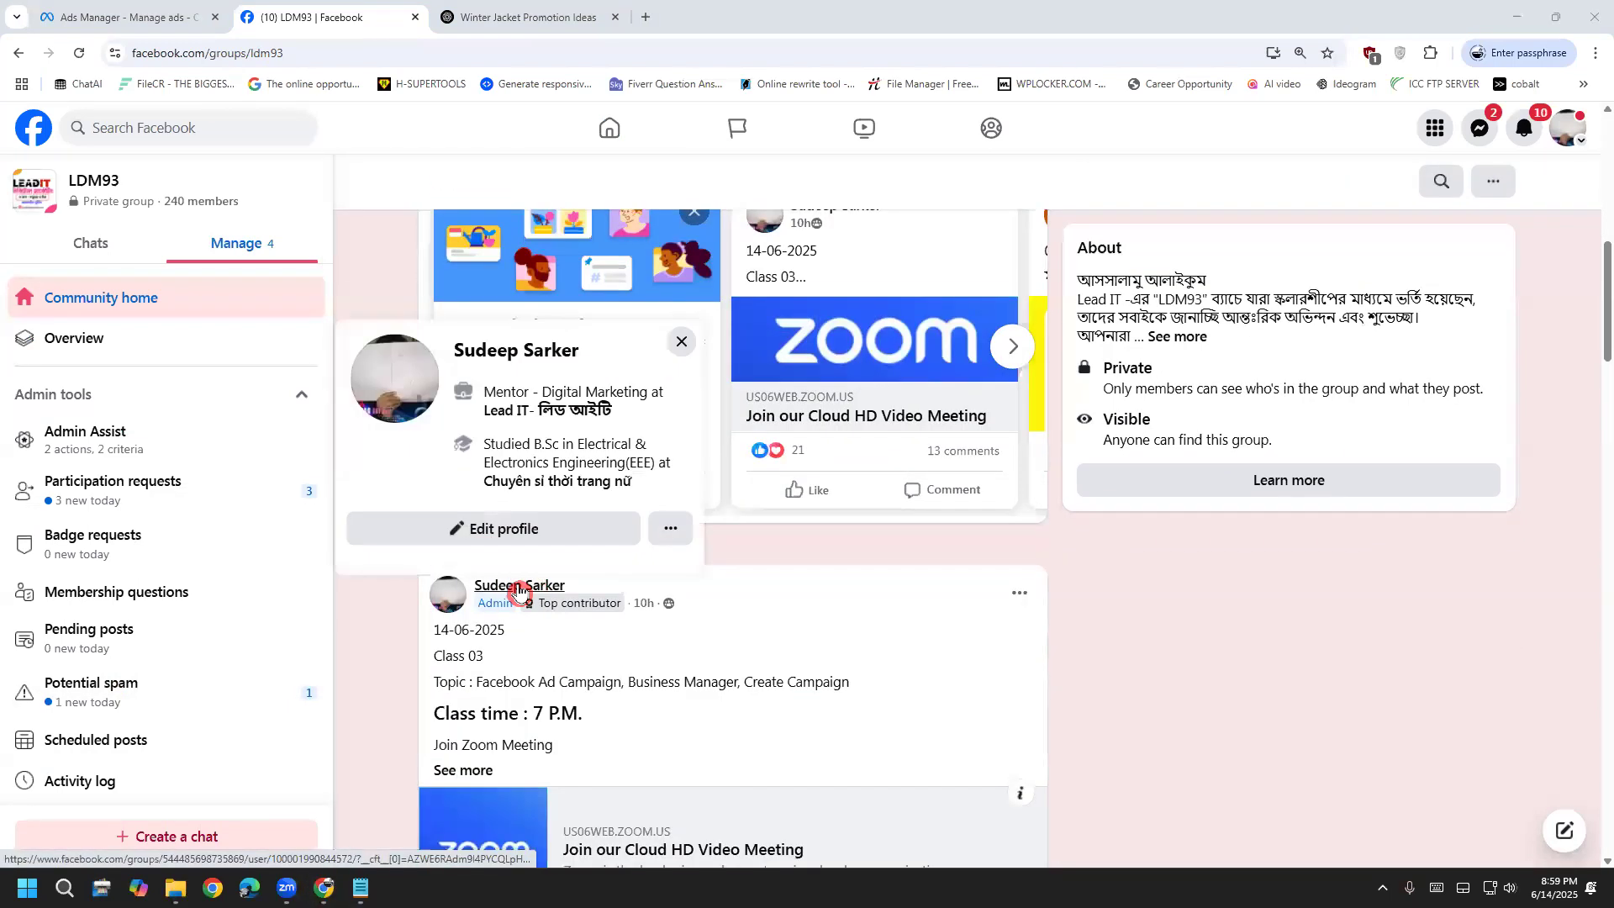
{"action": "left_click", "coordinate": [522, 586]}
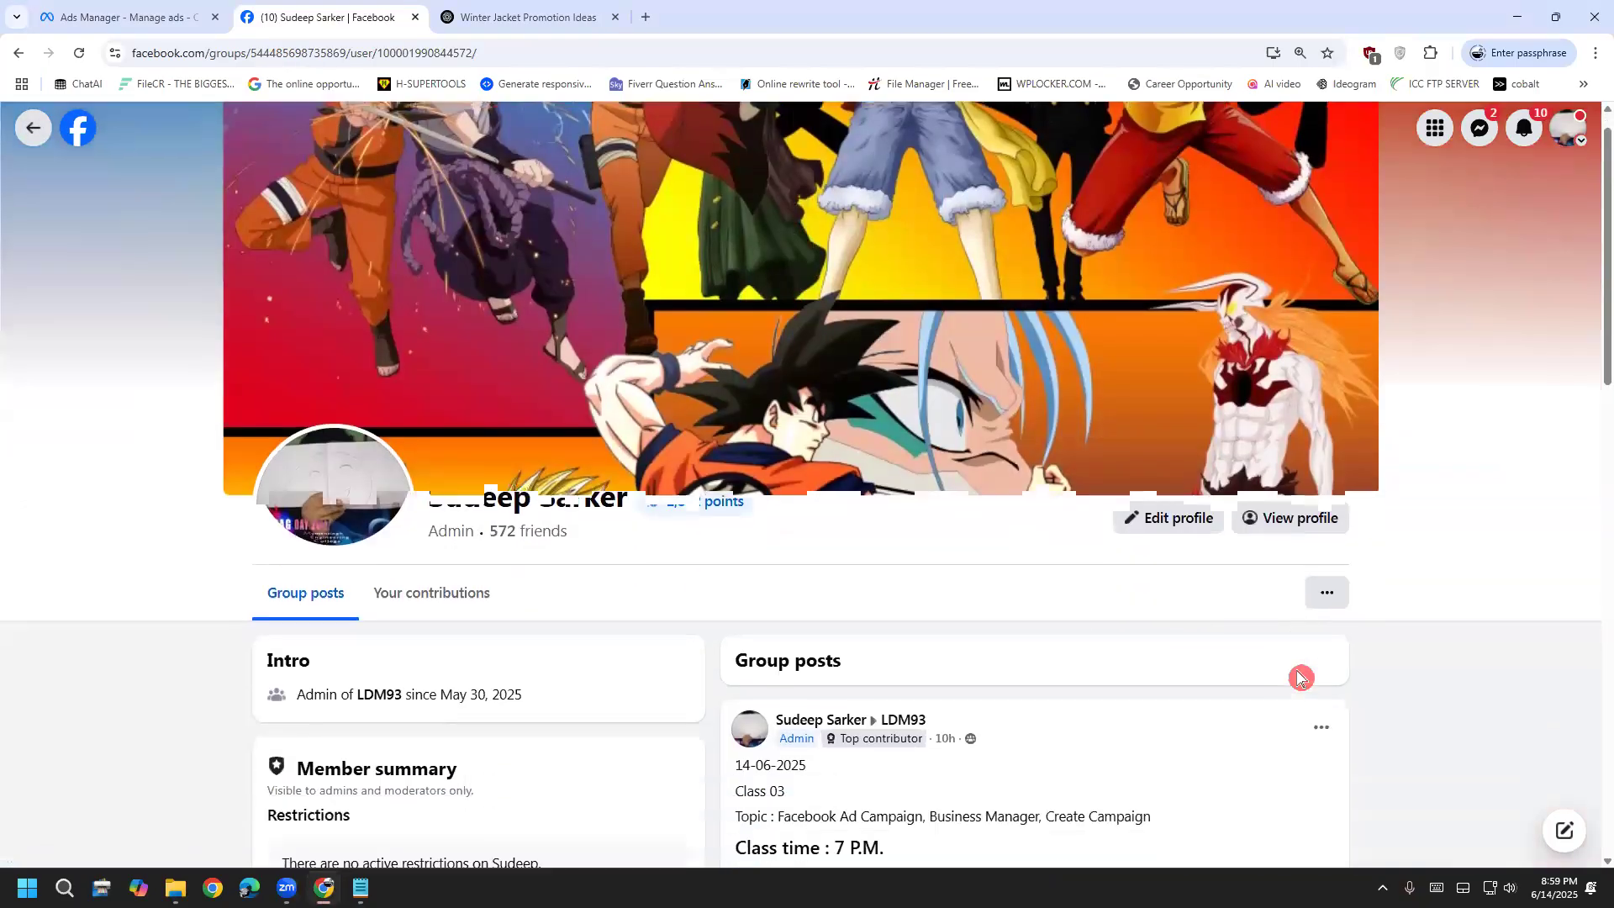
{"action": "scroll", "coordinate": [1298, 678], "scroll_direction": "down", "scroll_amount": 10}
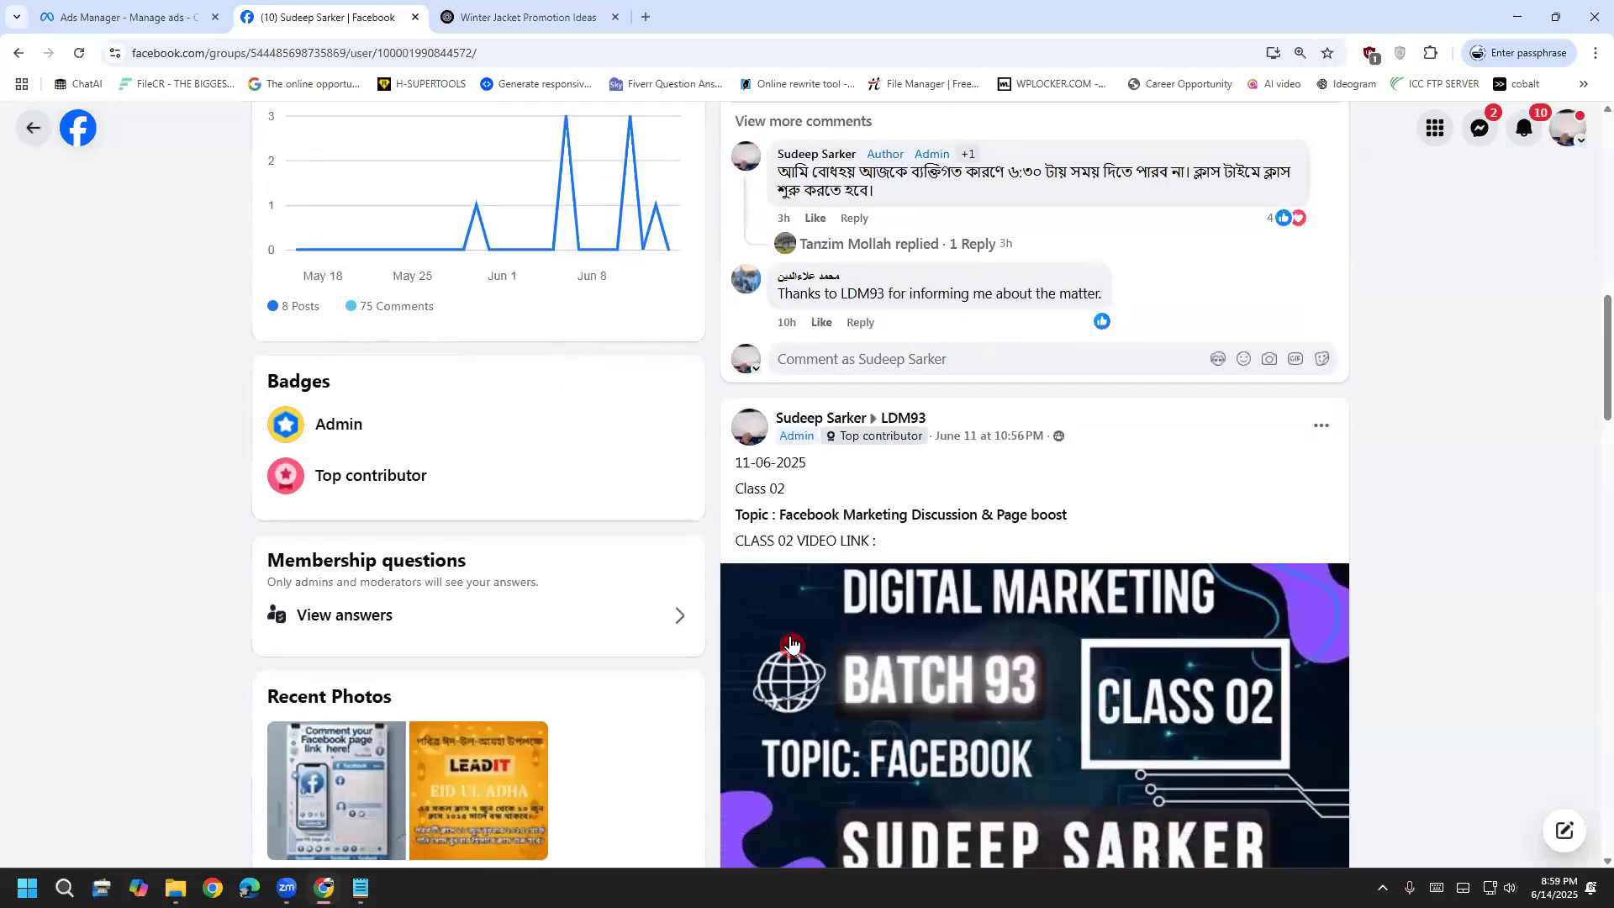
{"action": "scroll", "coordinate": [1040, 676], "scroll_direction": "down", "scroll_amount": 15}
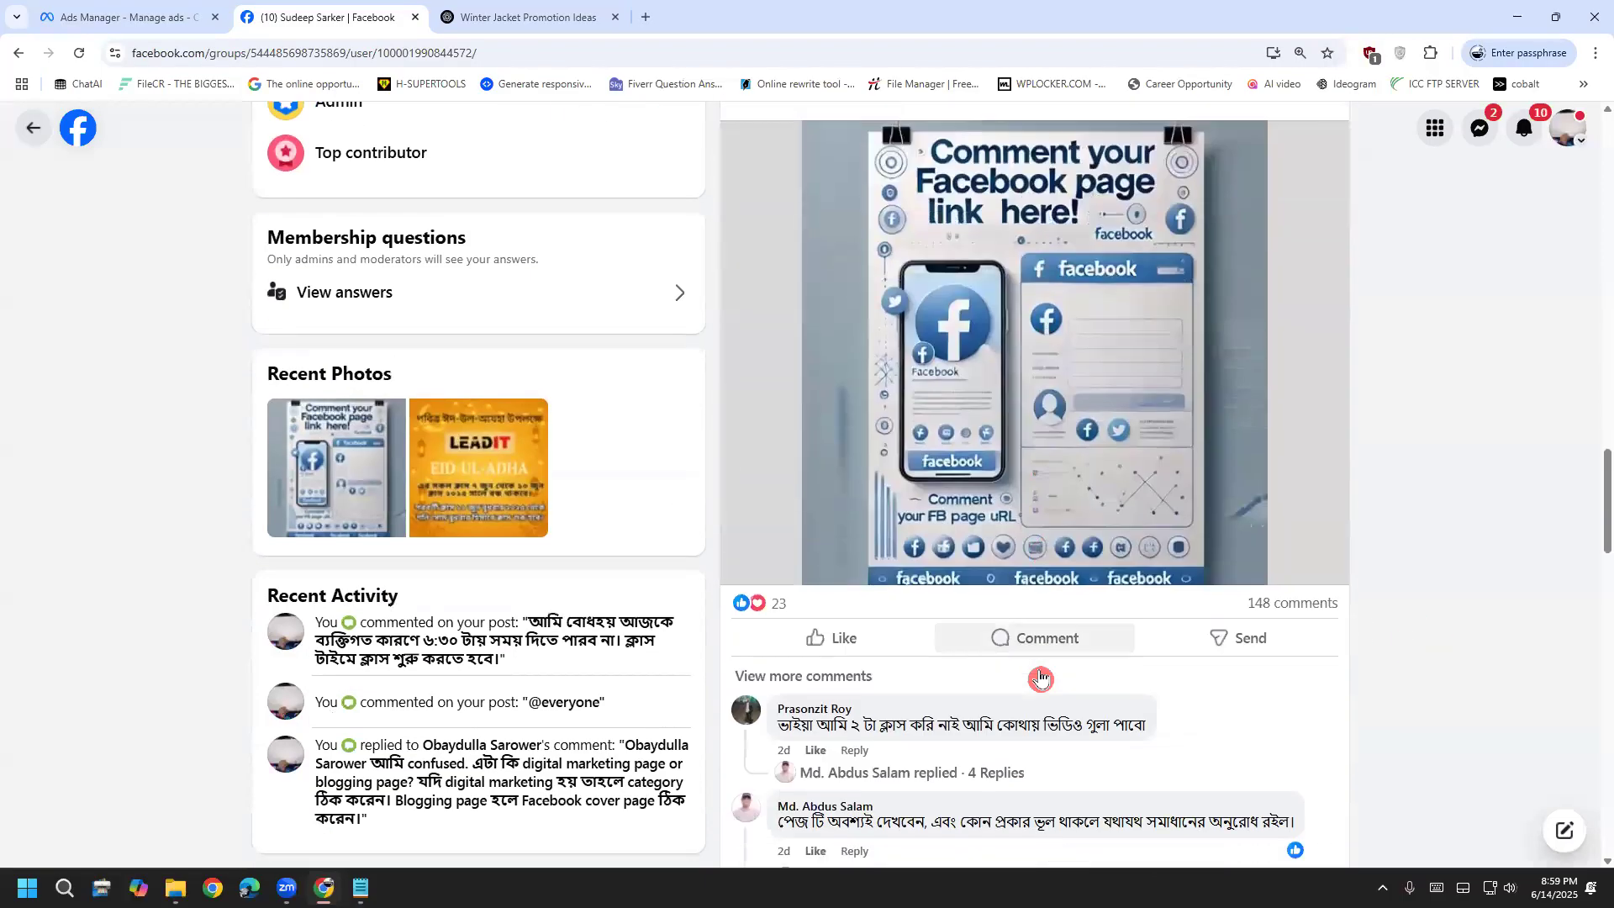
{"action": "scroll", "coordinate": [1037, 670], "scroll_direction": "down", "scroll_amount": 15}
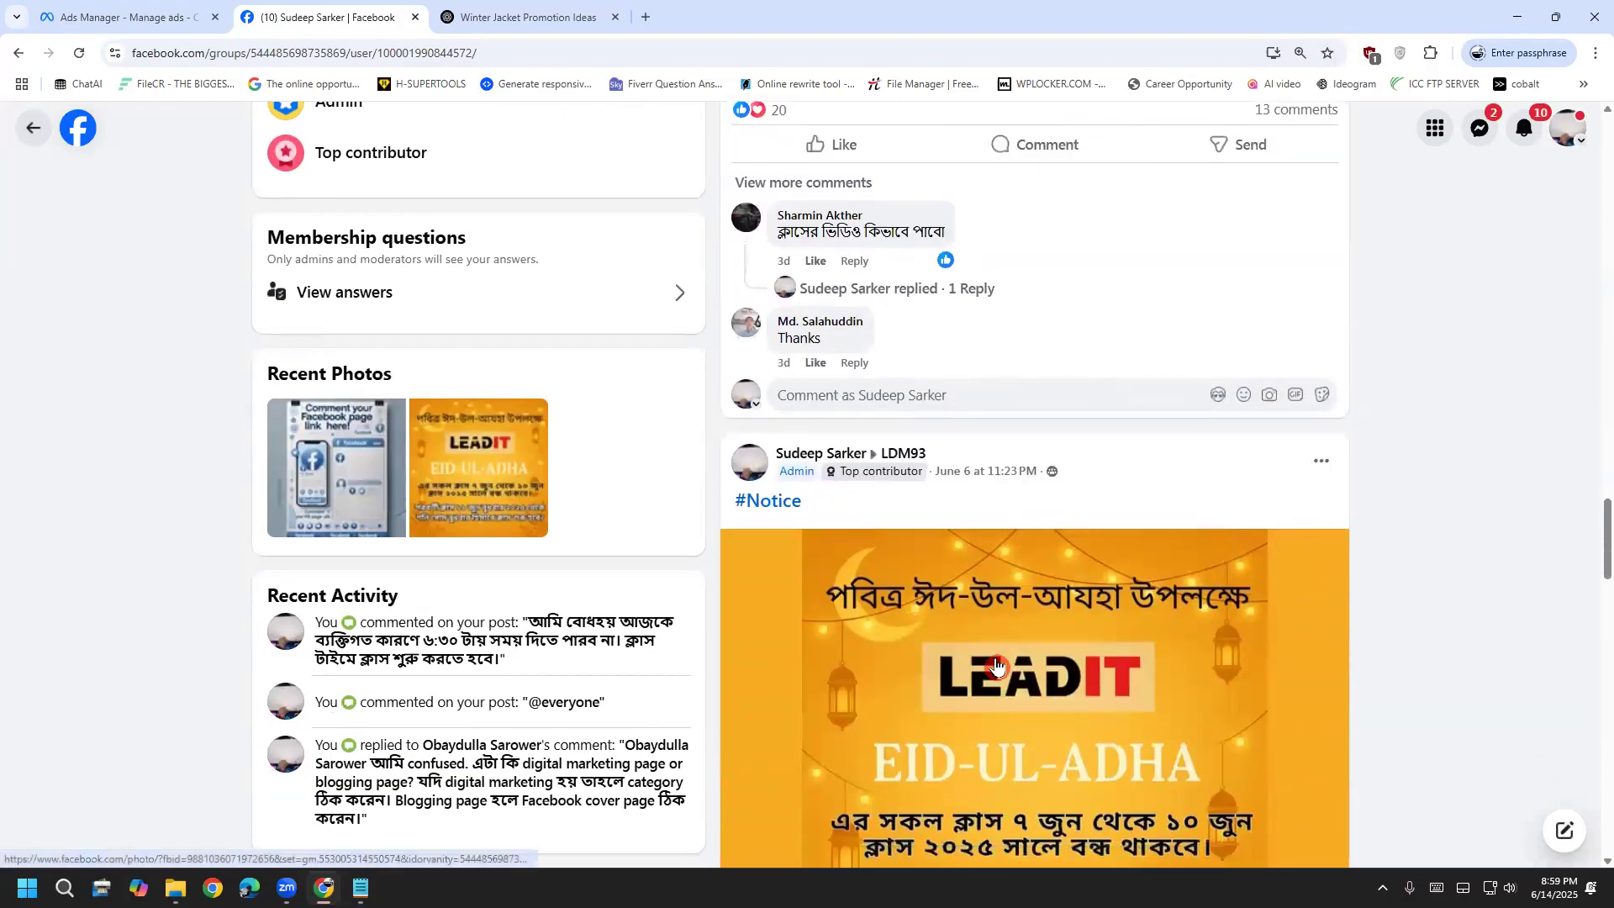
{"action": "scroll", "coordinate": [993, 663], "scroll_direction": "down", "scroll_amount": 8}
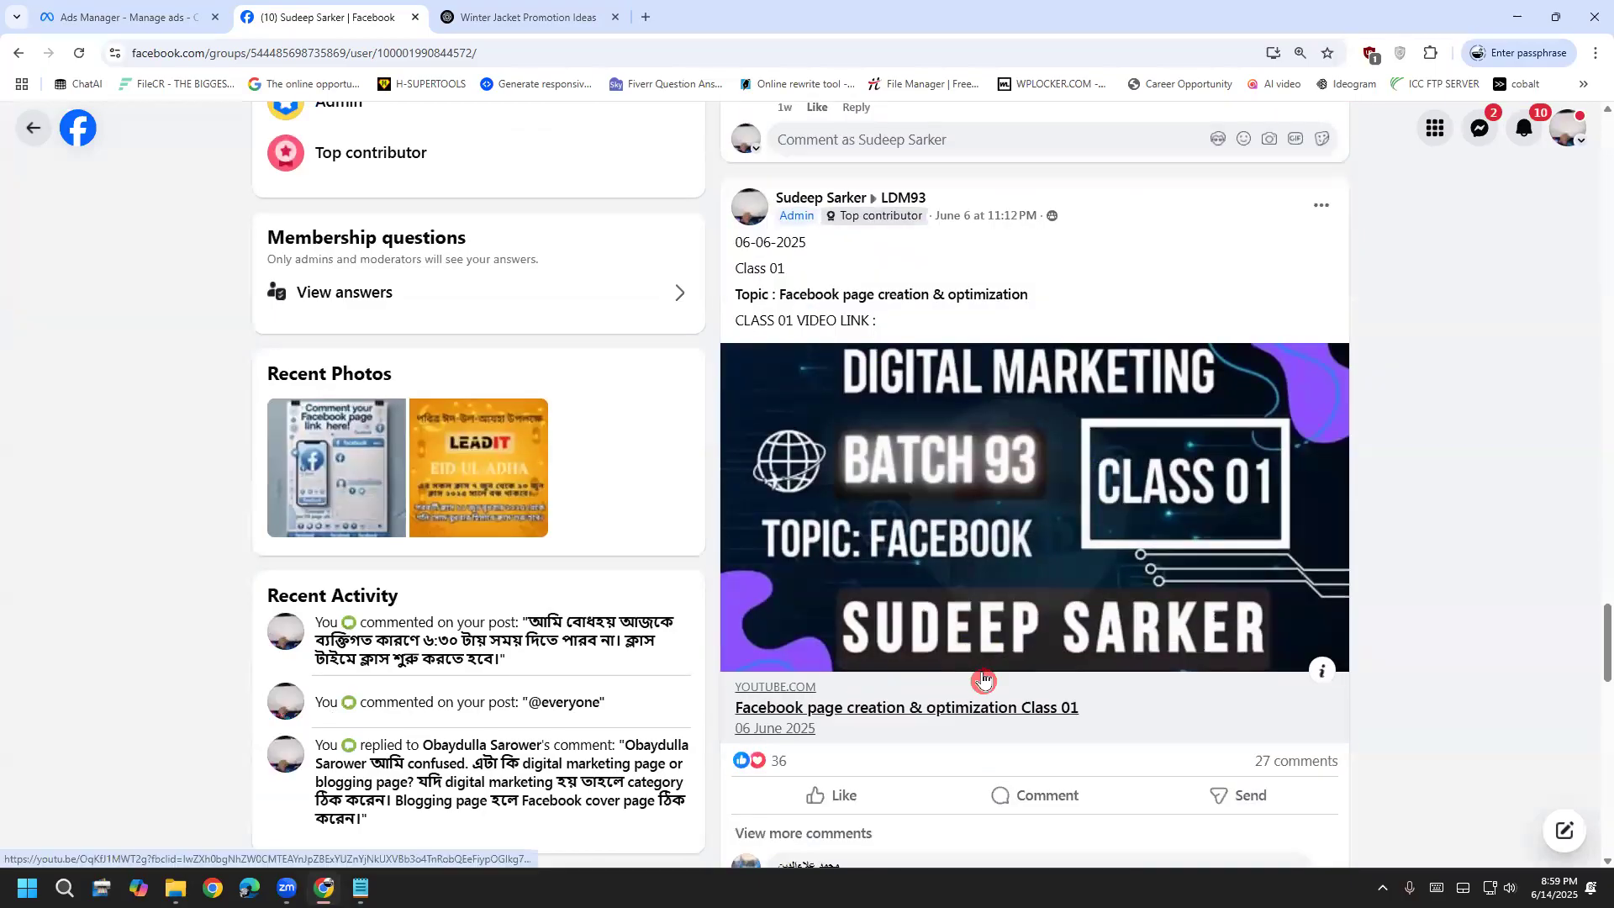
{"action": "scroll", "coordinate": [977, 675], "scroll_direction": "up", "scroll_amount": 4}
{"action": "scroll", "coordinate": [977, 675], "scroll_direction": "down", "scroll_amount": 15}
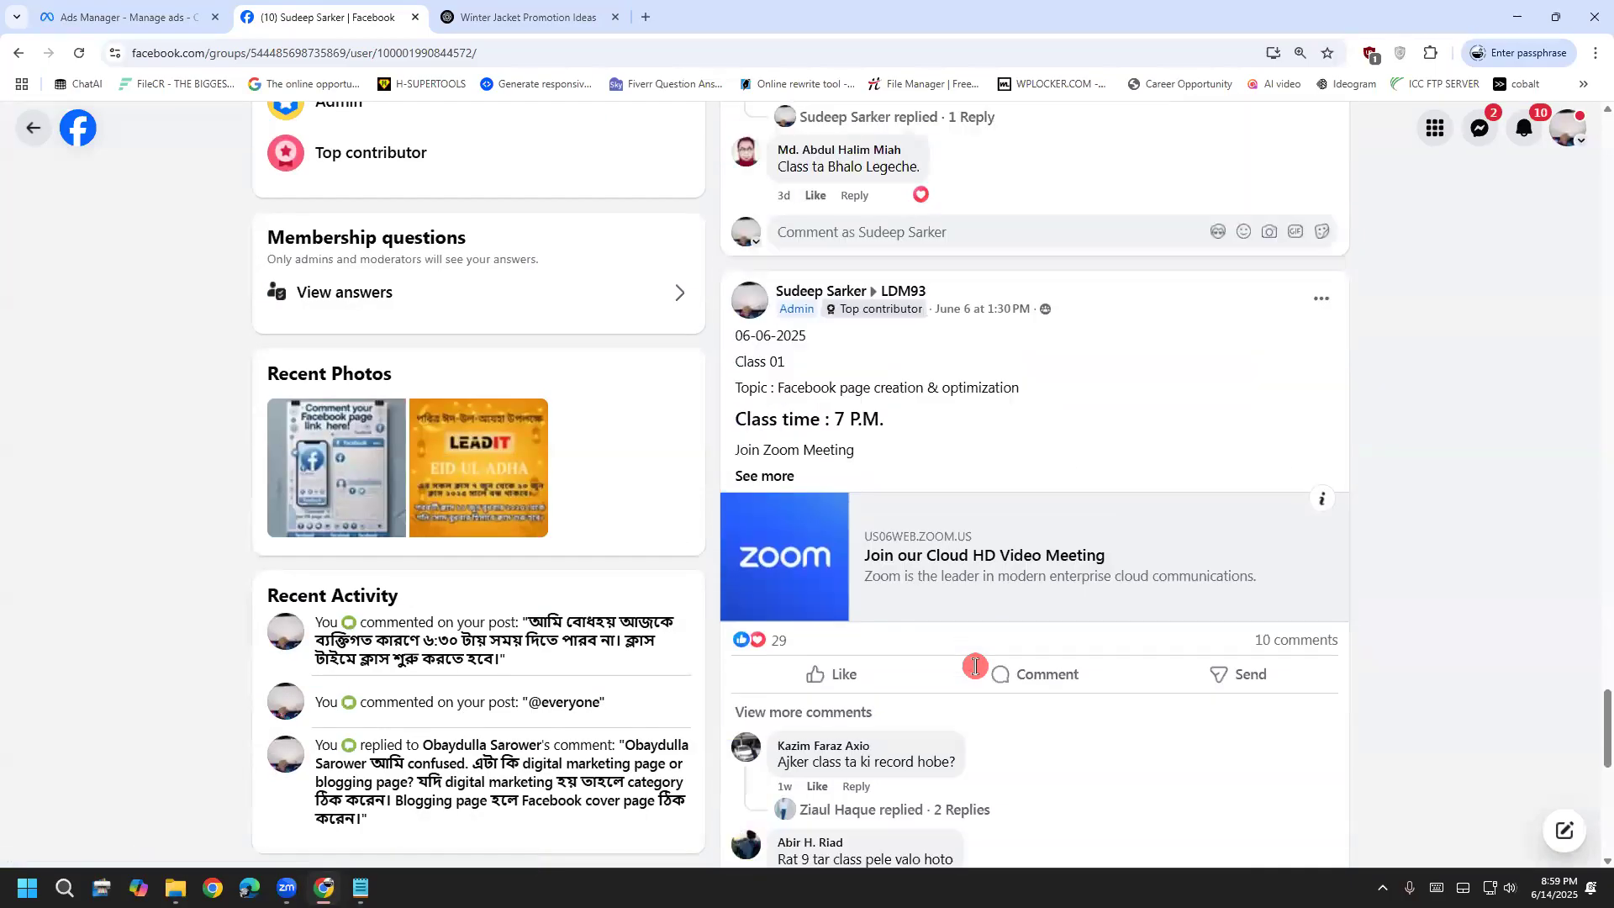
{"action": "scroll", "coordinate": [975, 665], "scroll_direction": "down", "scroll_amount": 7}
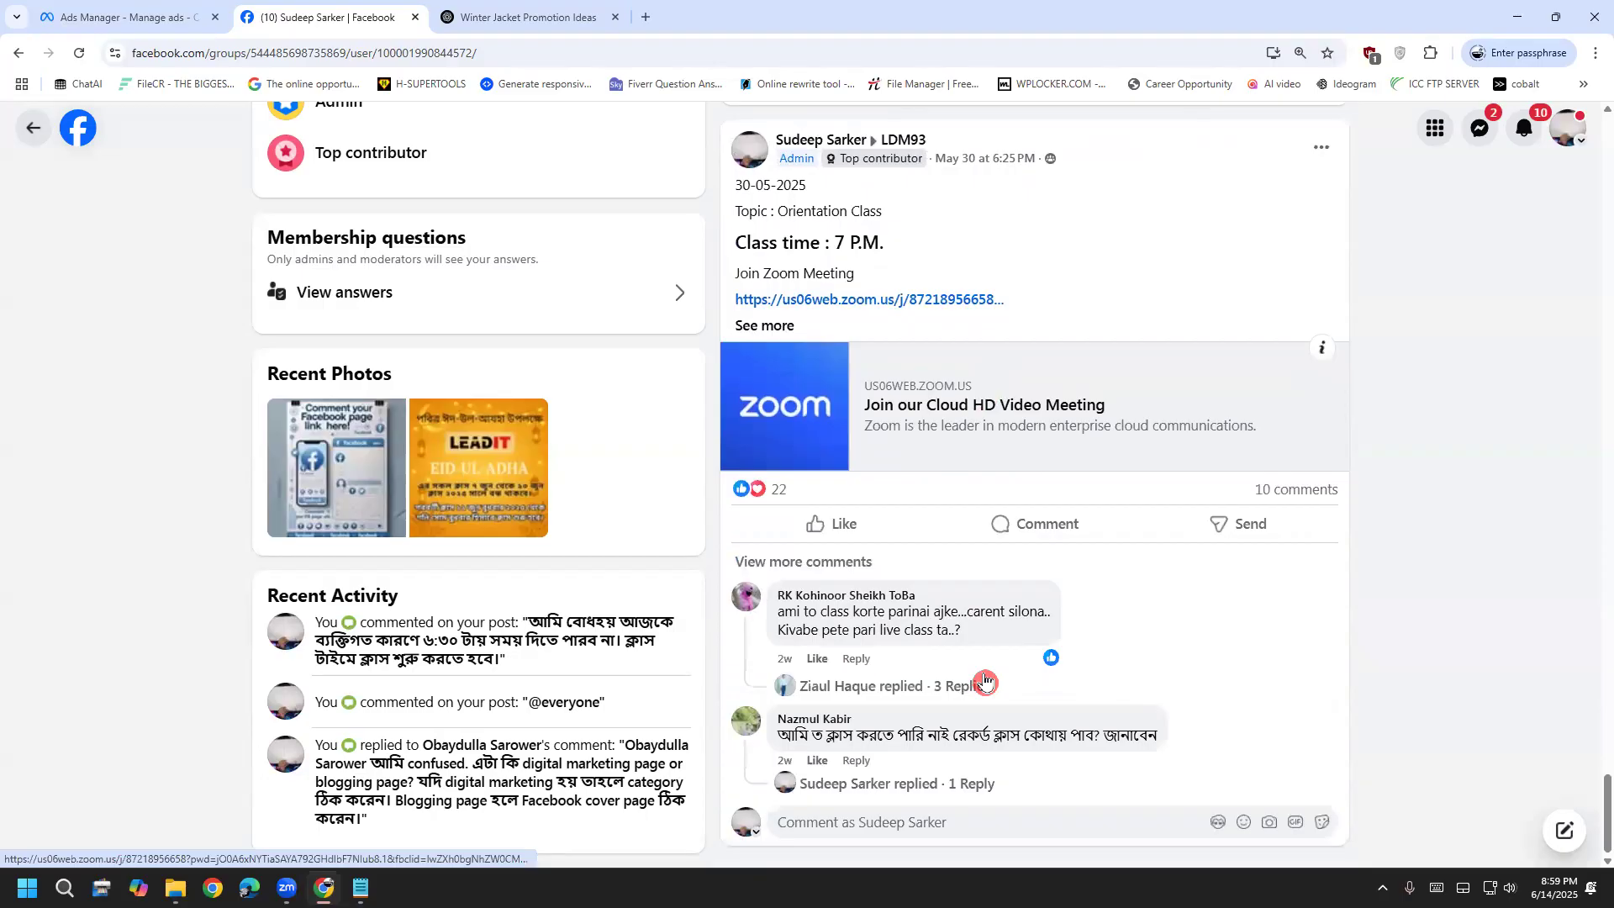
{"action": "scroll", "coordinate": [984, 680], "scroll_direction": "up", "scroll_amount": 15}
{"action": "scroll", "coordinate": [979, 618], "scroll_direction": "up", "scroll_amount": 8}
{"action": "scroll", "coordinate": [962, 613], "scroll_direction": "up", "scroll_amount": 20}
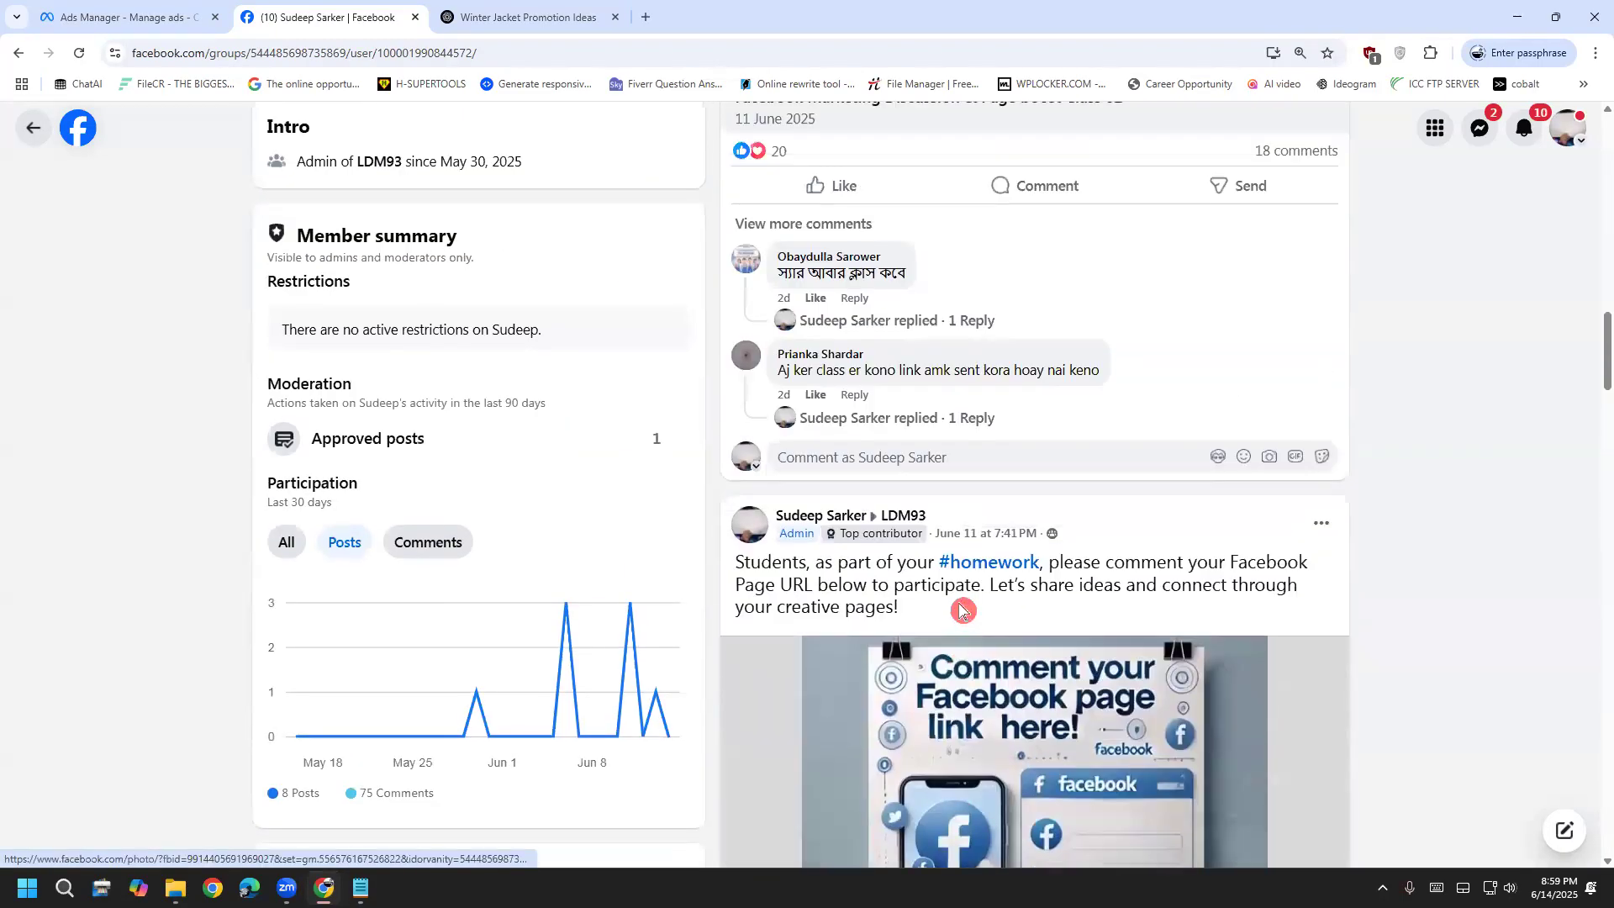
{"action": "scroll", "coordinate": [877, 666], "scroll_direction": "up", "scroll_amount": 6}
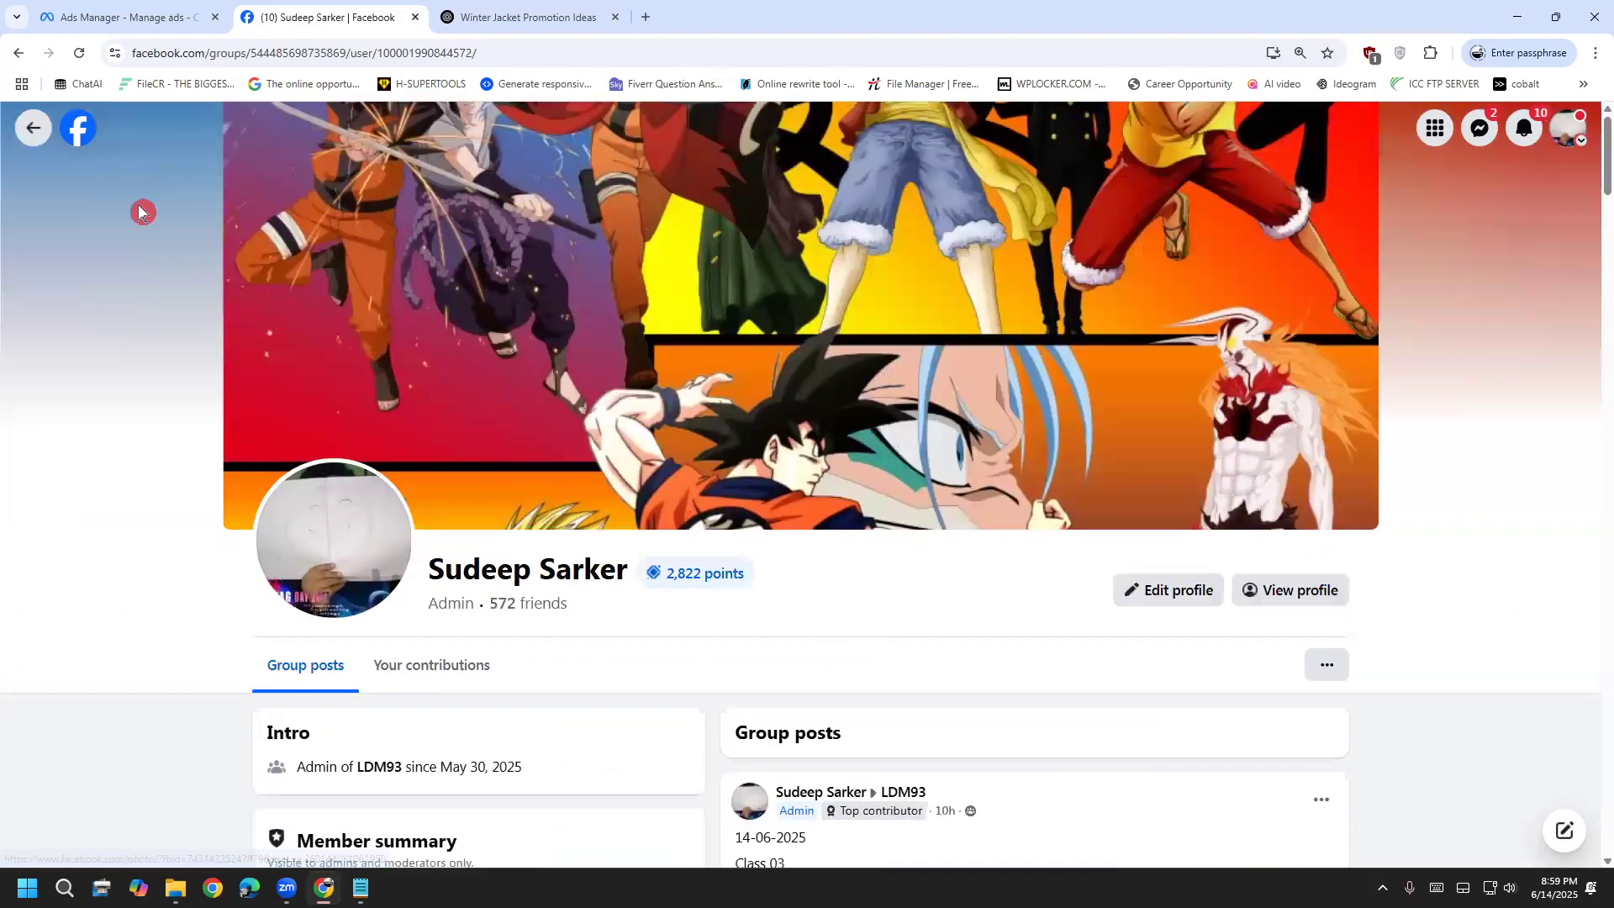
{"action": "left_click", "coordinate": [30, 130]}
View the group's Featured posts, then return to the Discussion feed
{"action": "scroll", "coordinate": [492, 659], "scroll_direction": "up", "scroll_amount": 10}
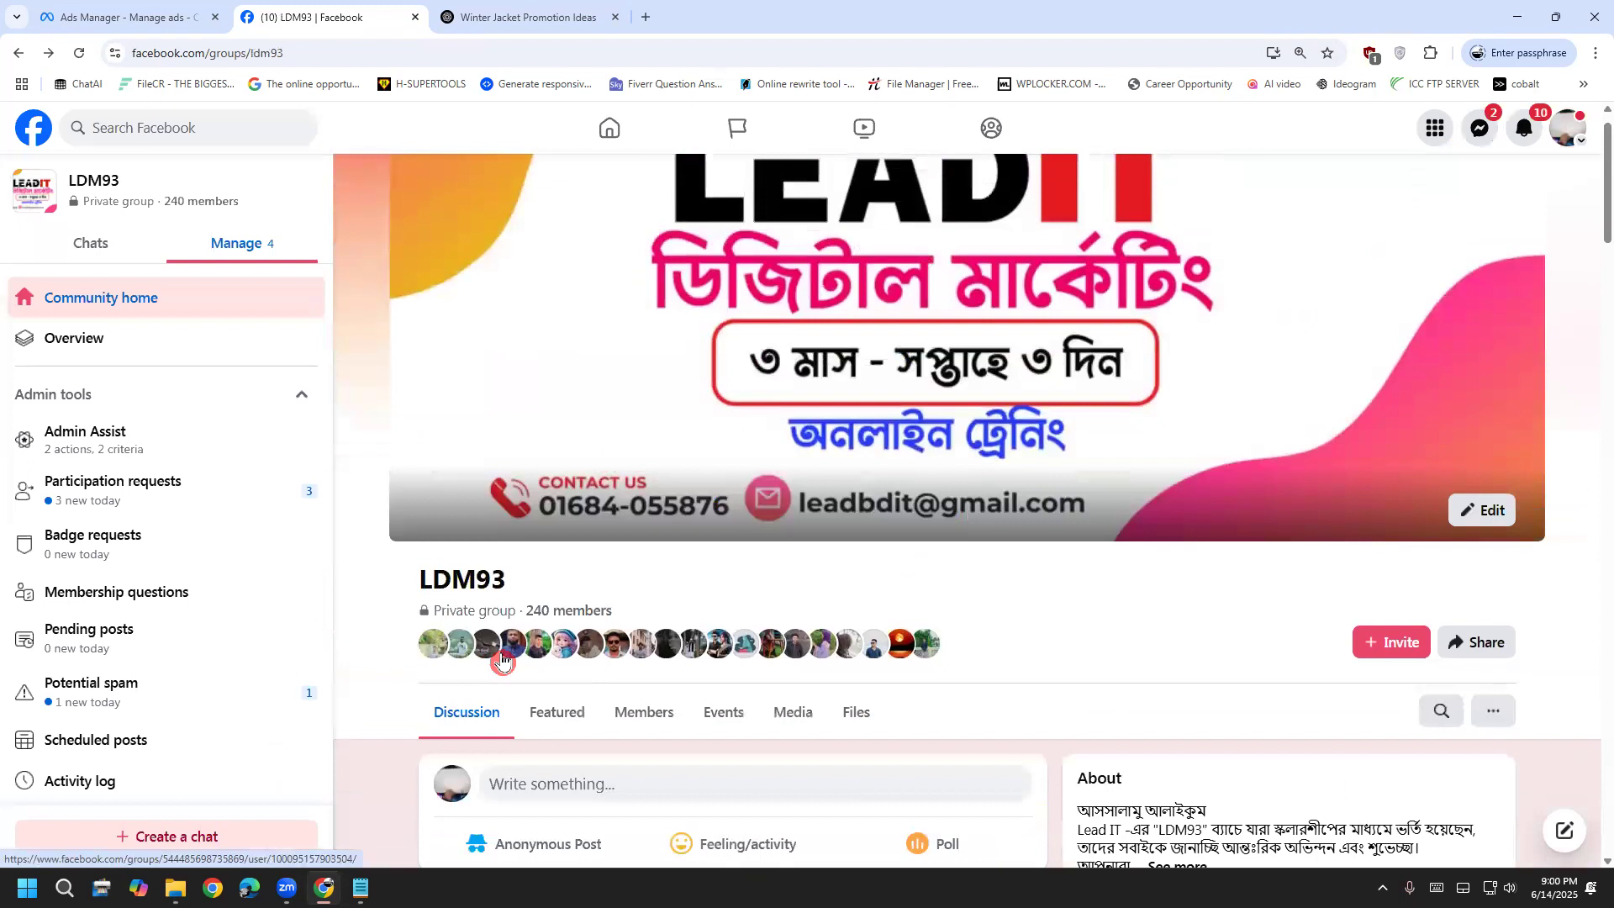
{"action": "scroll", "coordinate": [502, 660], "scroll_direction": "down", "scroll_amount": 3}
{"action": "left_click", "coordinate": [550, 472]}
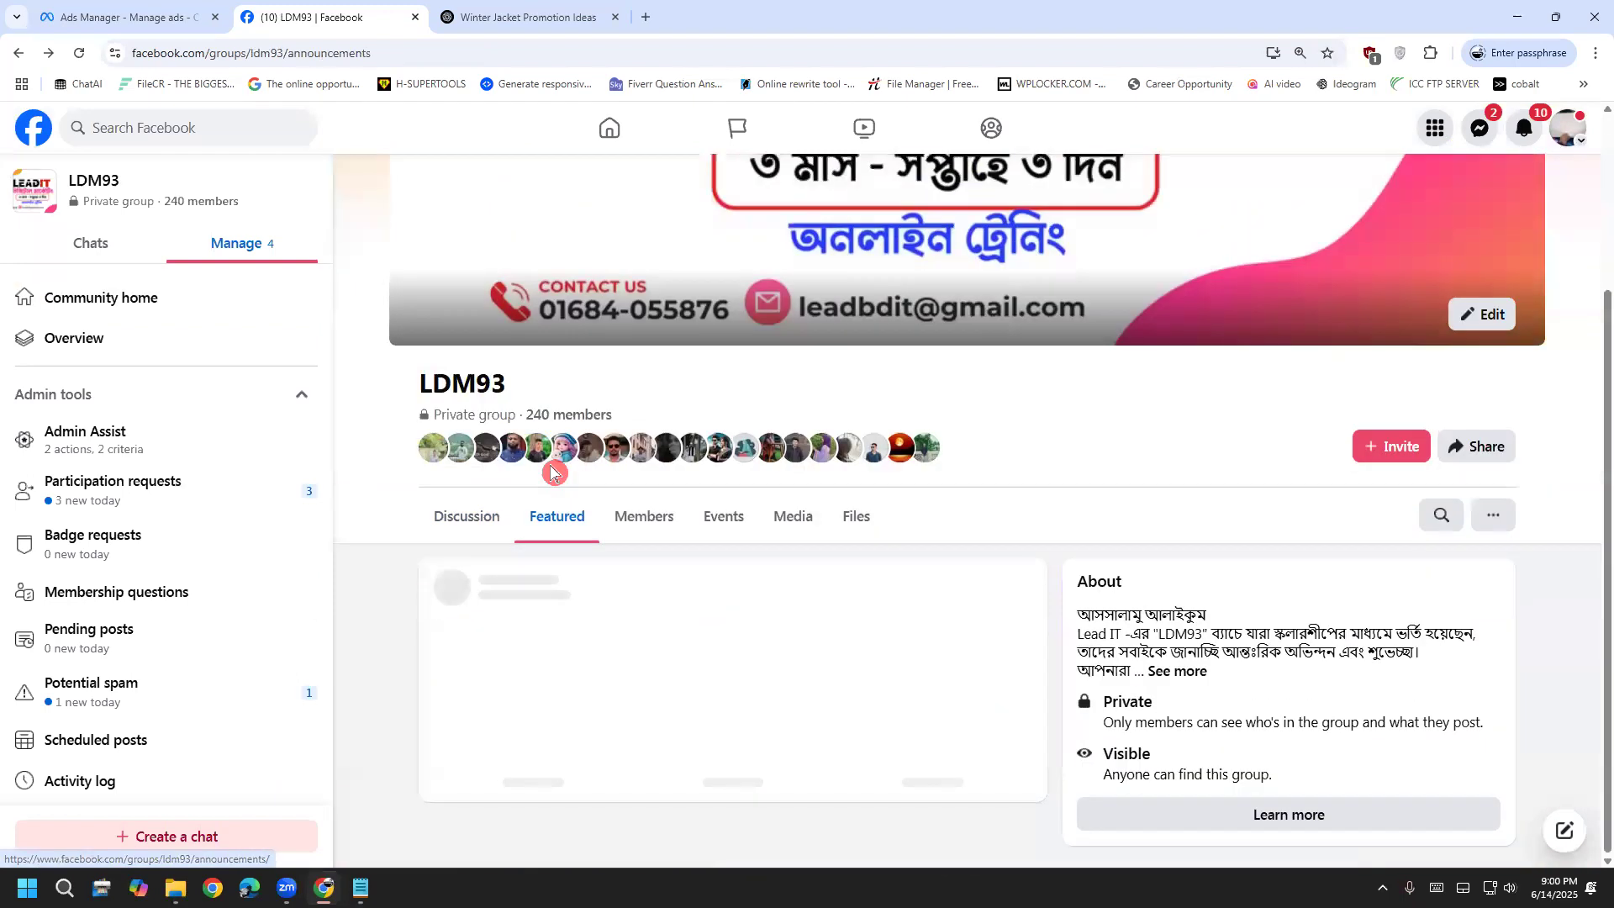
{"action": "left_click", "coordinate": [439, 531]}
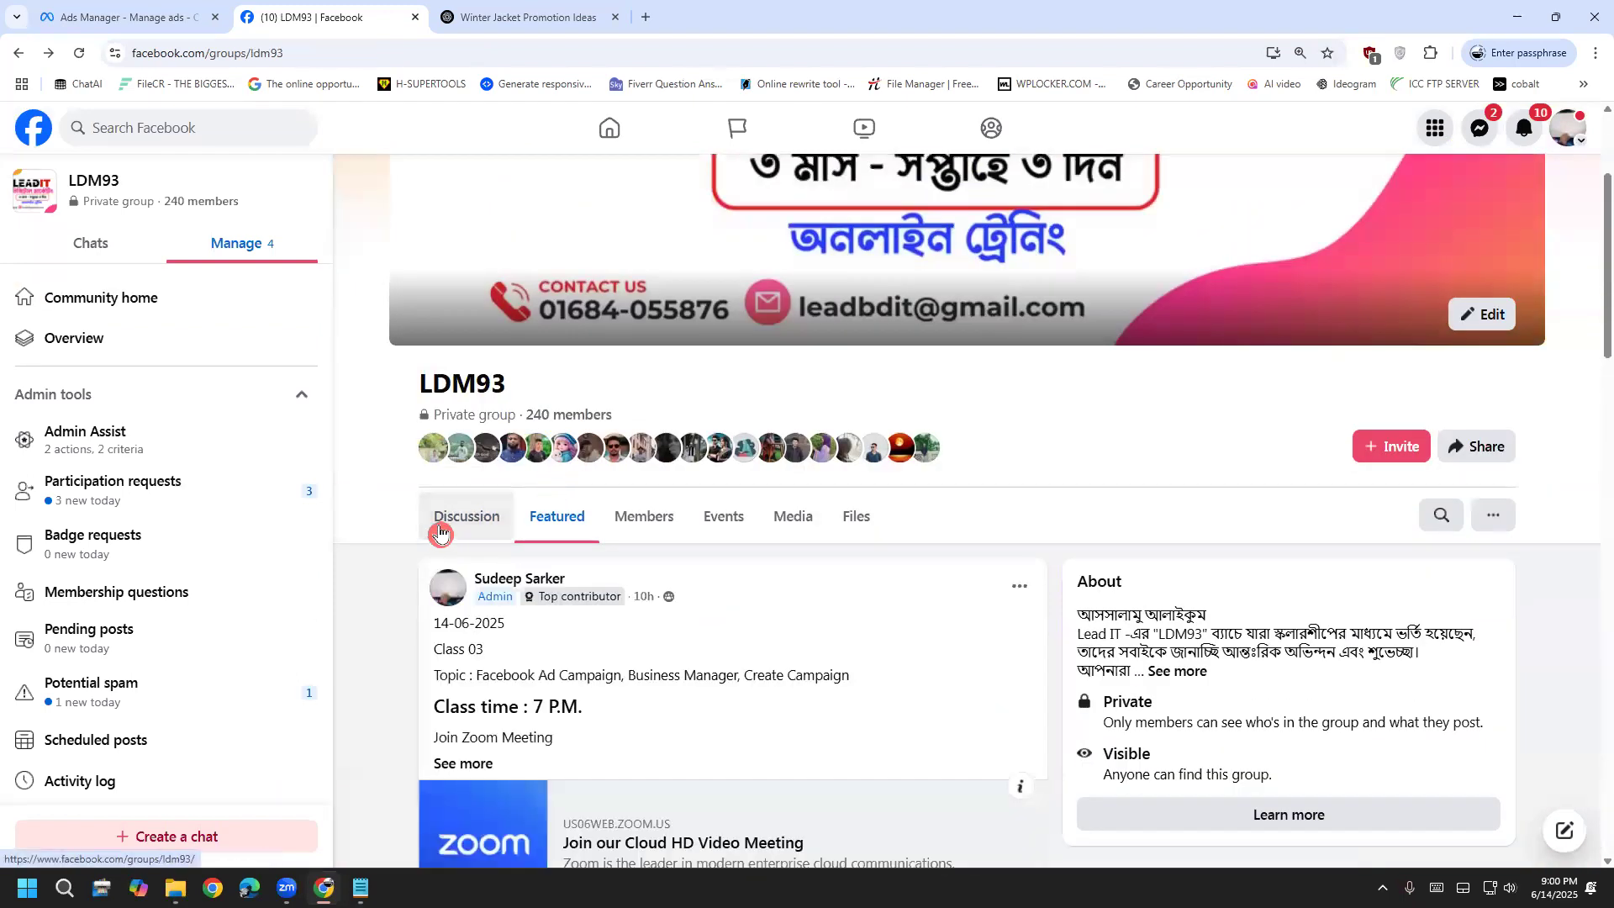